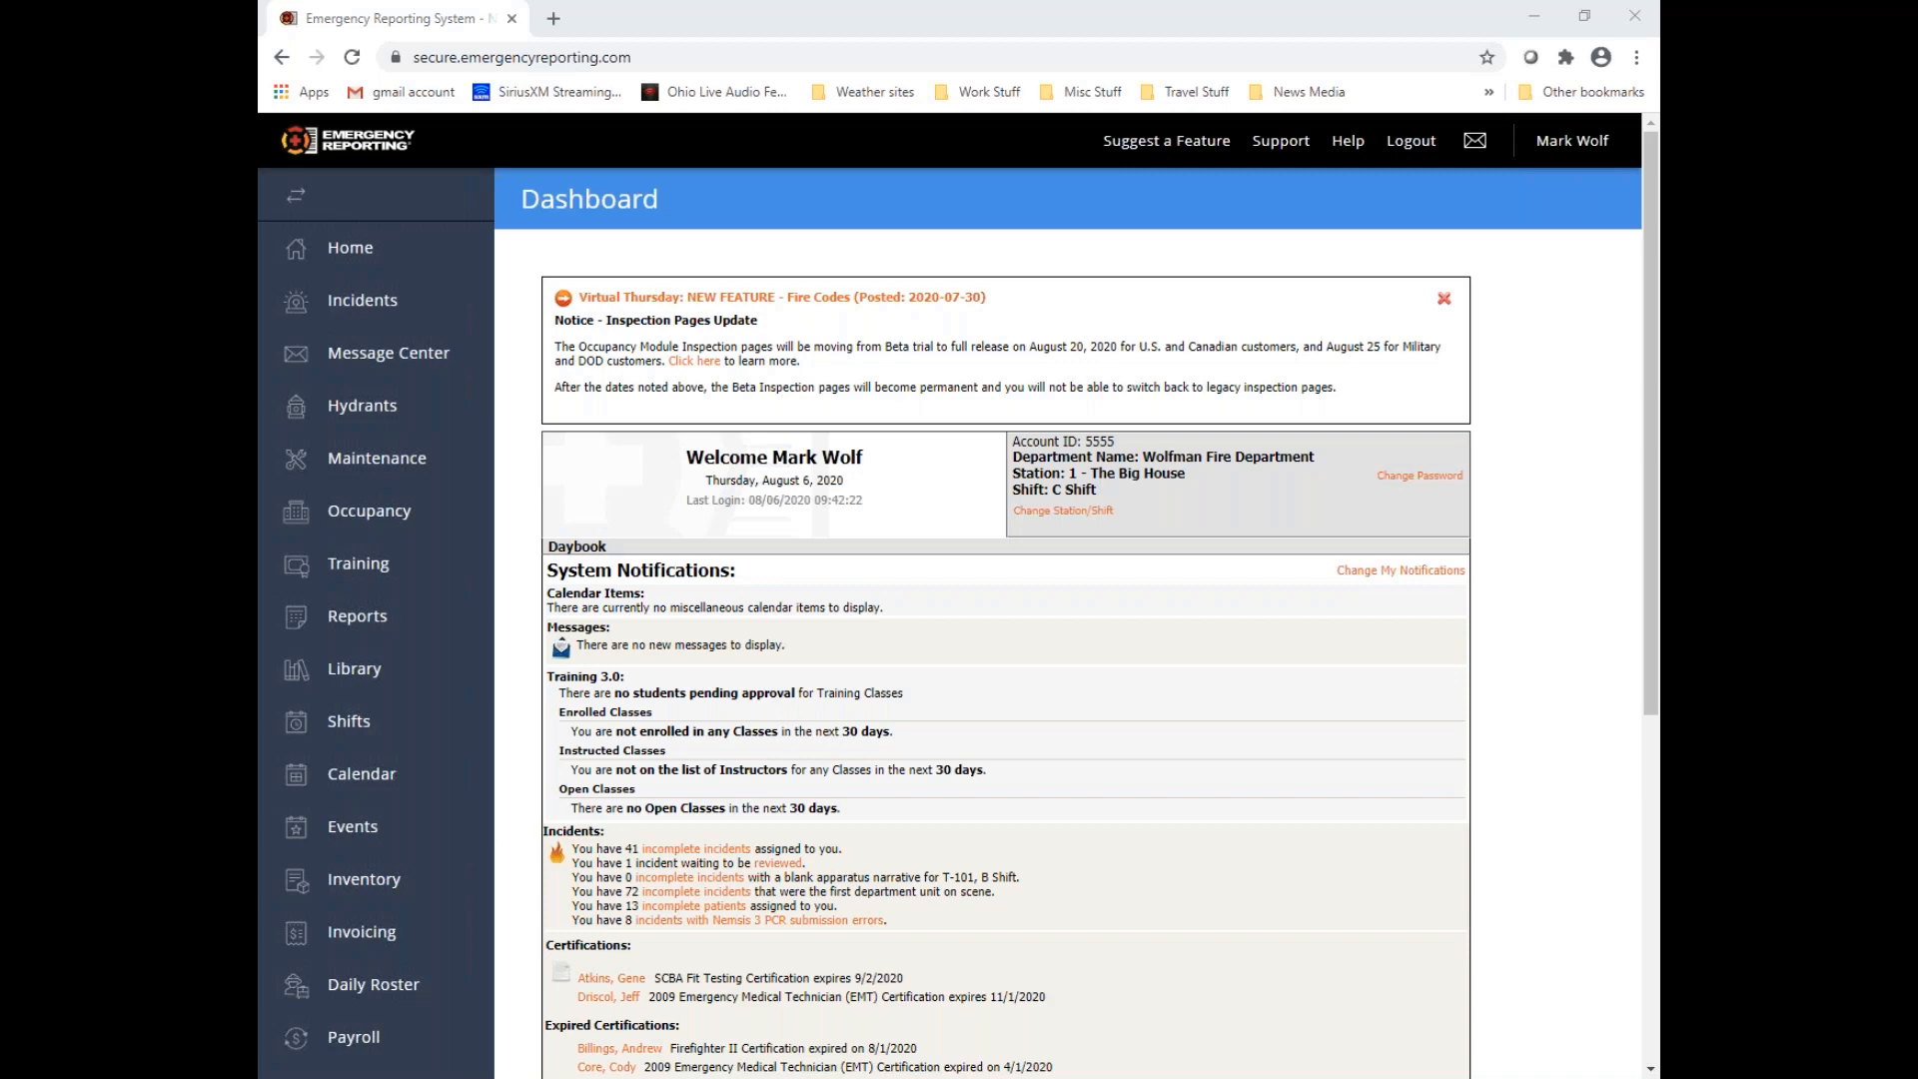
Open the Inspection Question Observation Values list in the Occupancy module's inspection settings
{"action": "left_click", "coordinate": [419, 519]}
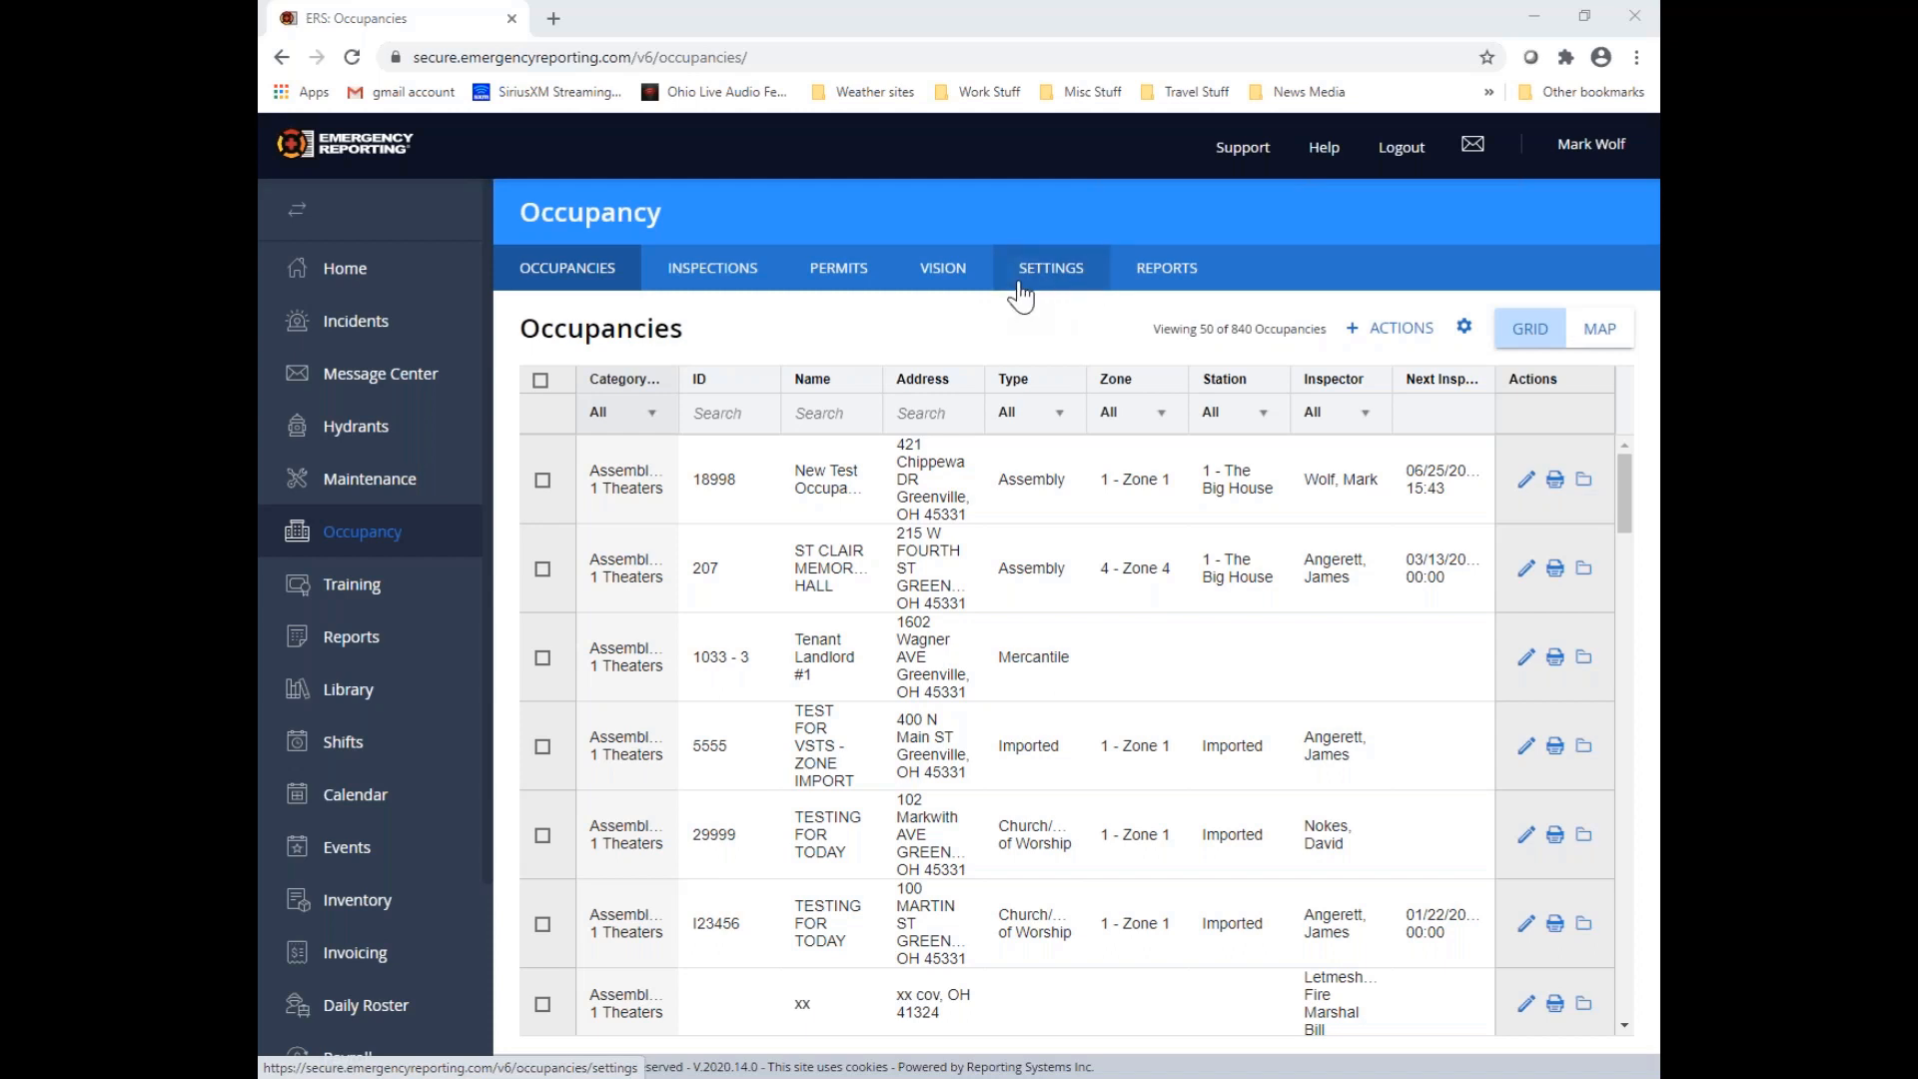
{"action": "left_click", "coordinate": [1076, 285]}
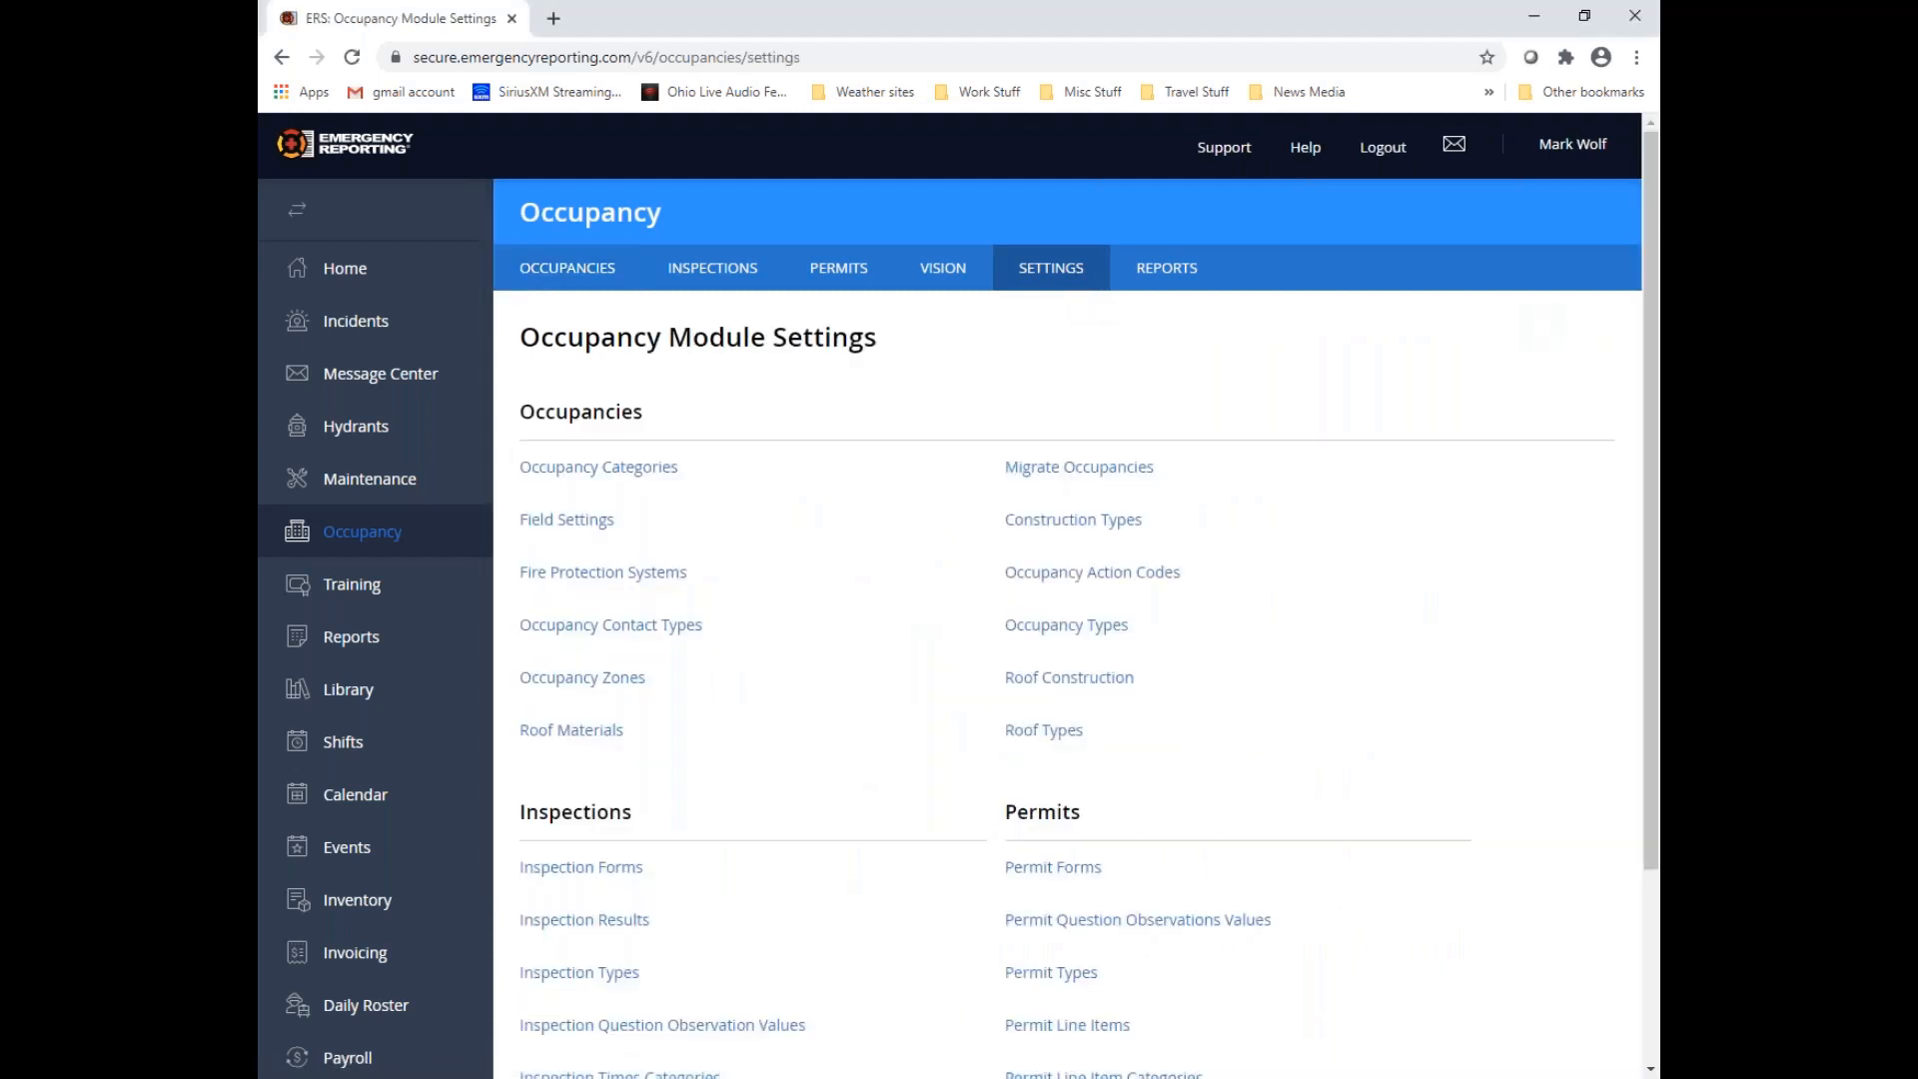
{"action": "scroll", "coordinate": [897, 436], "scroll_direction": "down", "scroll_amount": 3}
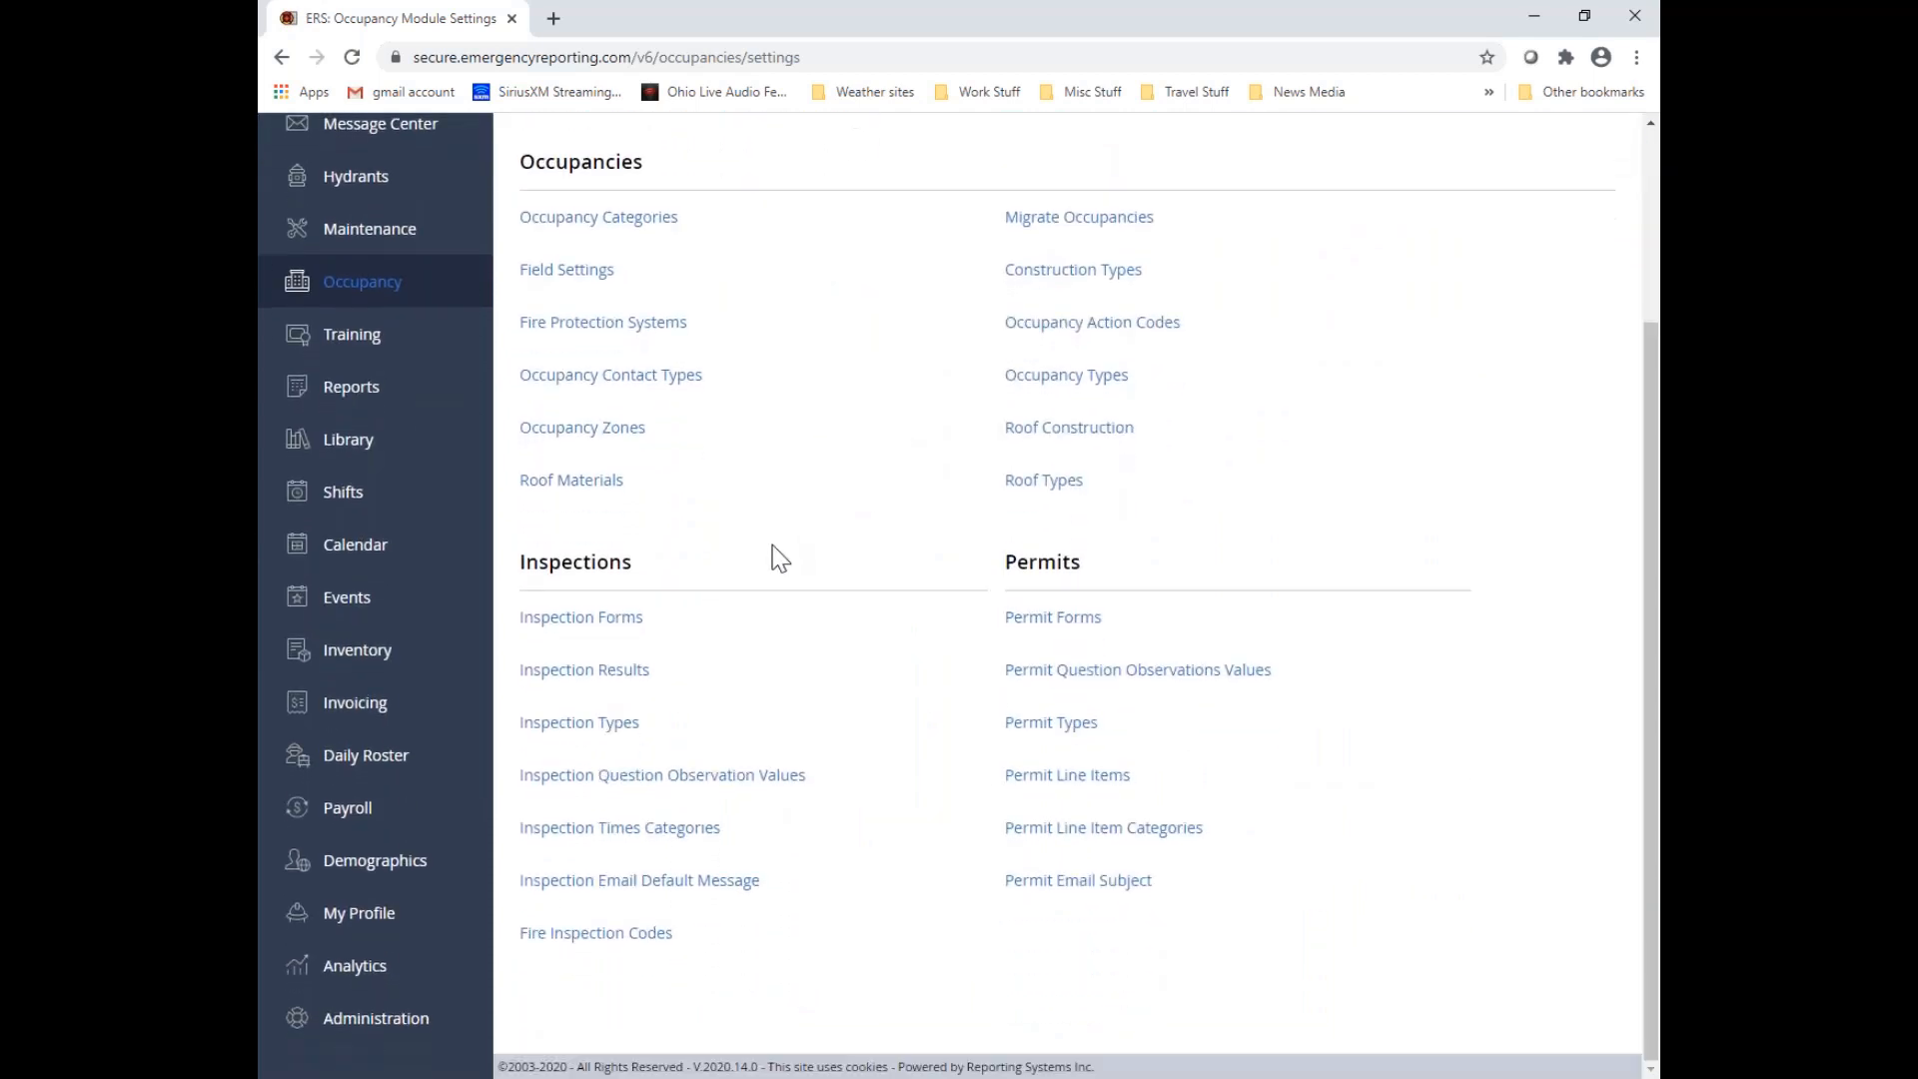
{"action": "left_click_drag", "start_coordinate": [522, 567], "coordinate": [637, 570]}
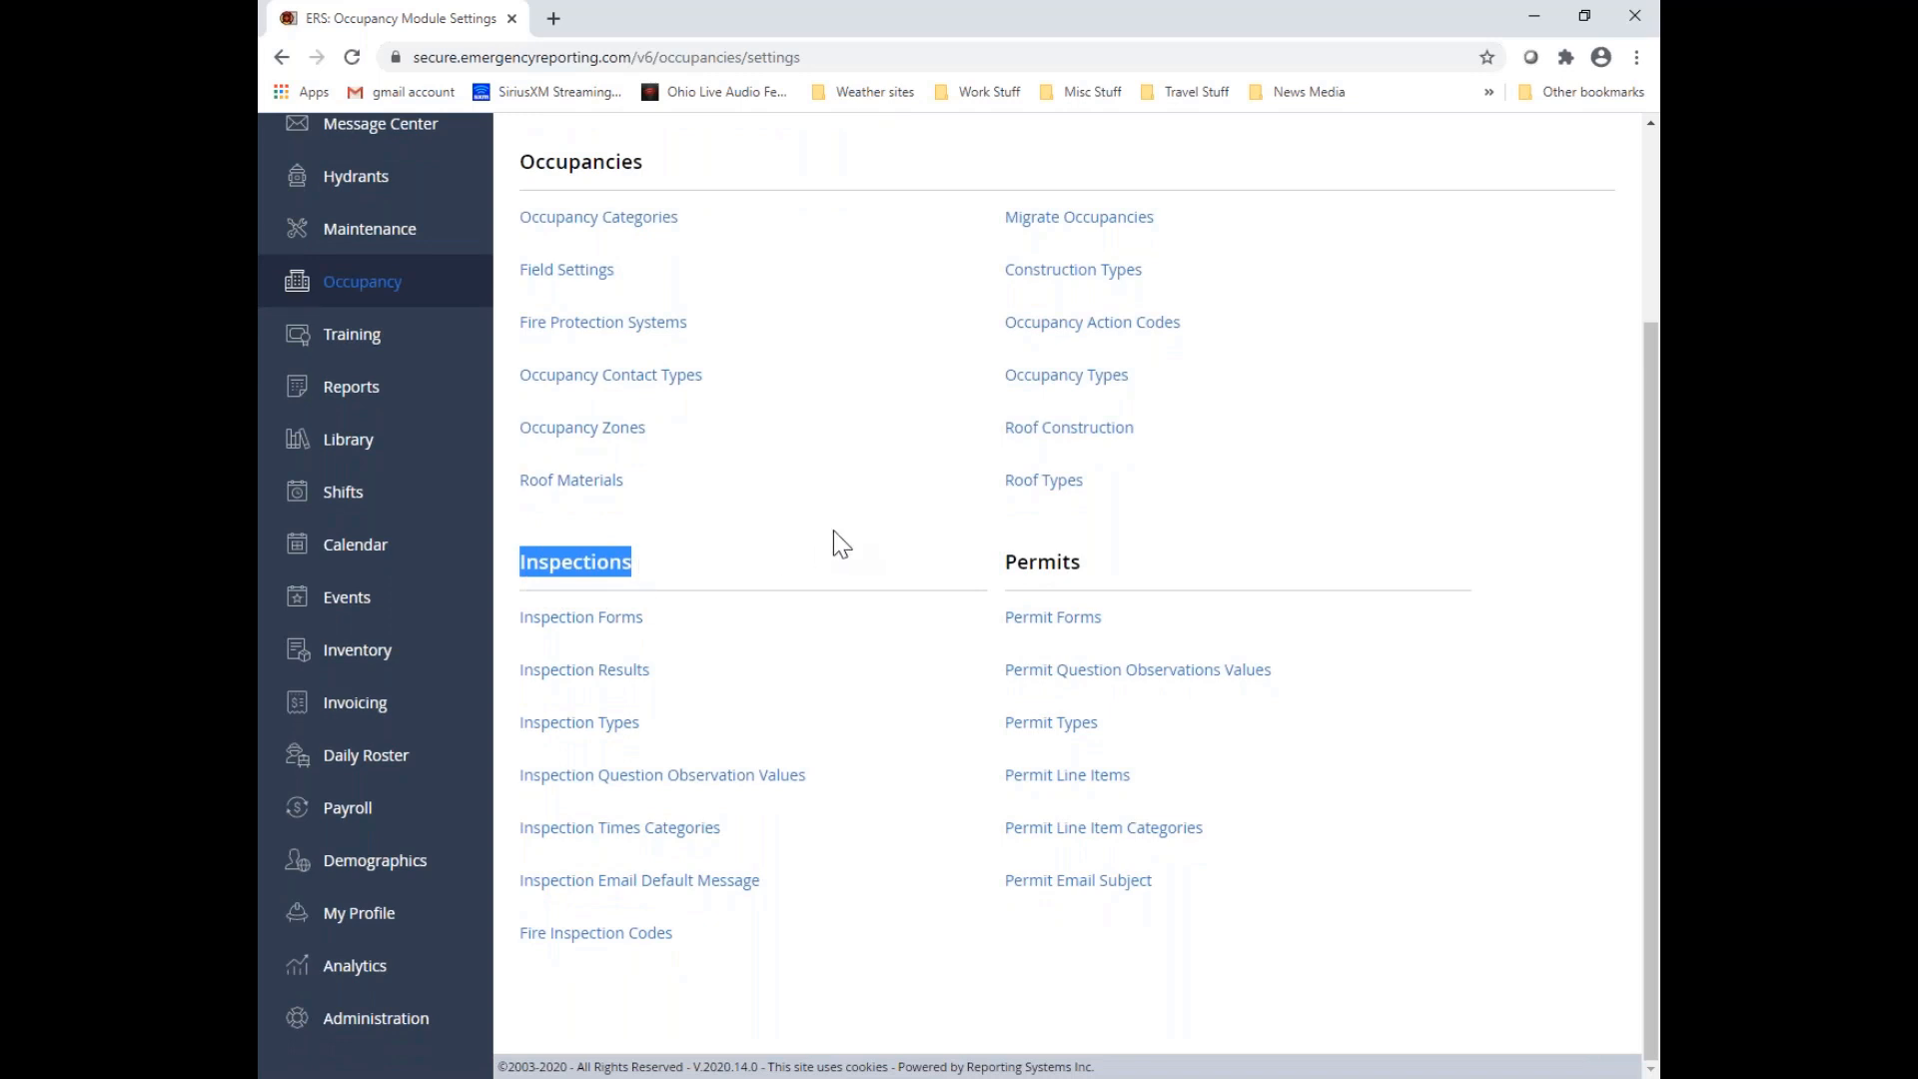
{"action": "left_click", "coordinate": [967, 596]}
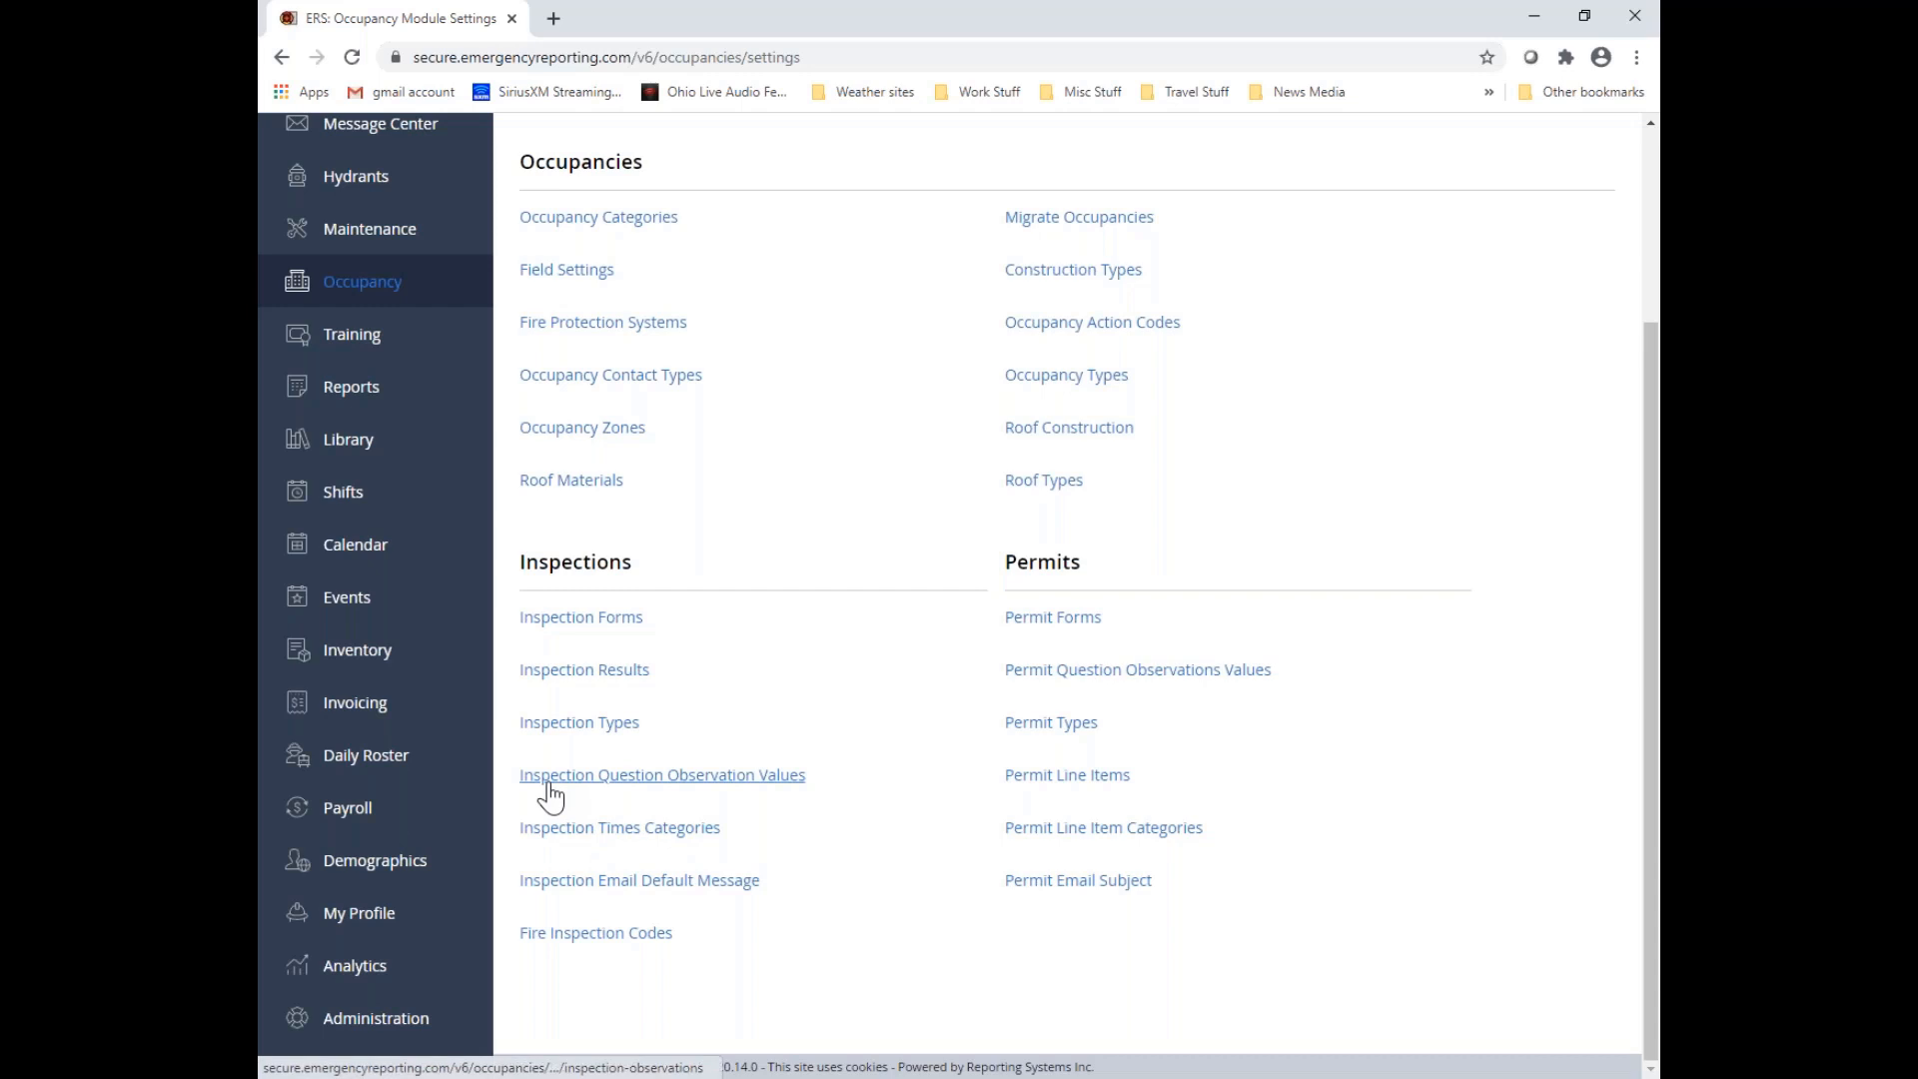
{"action": "left_click", "coordinate": [783, 789]}
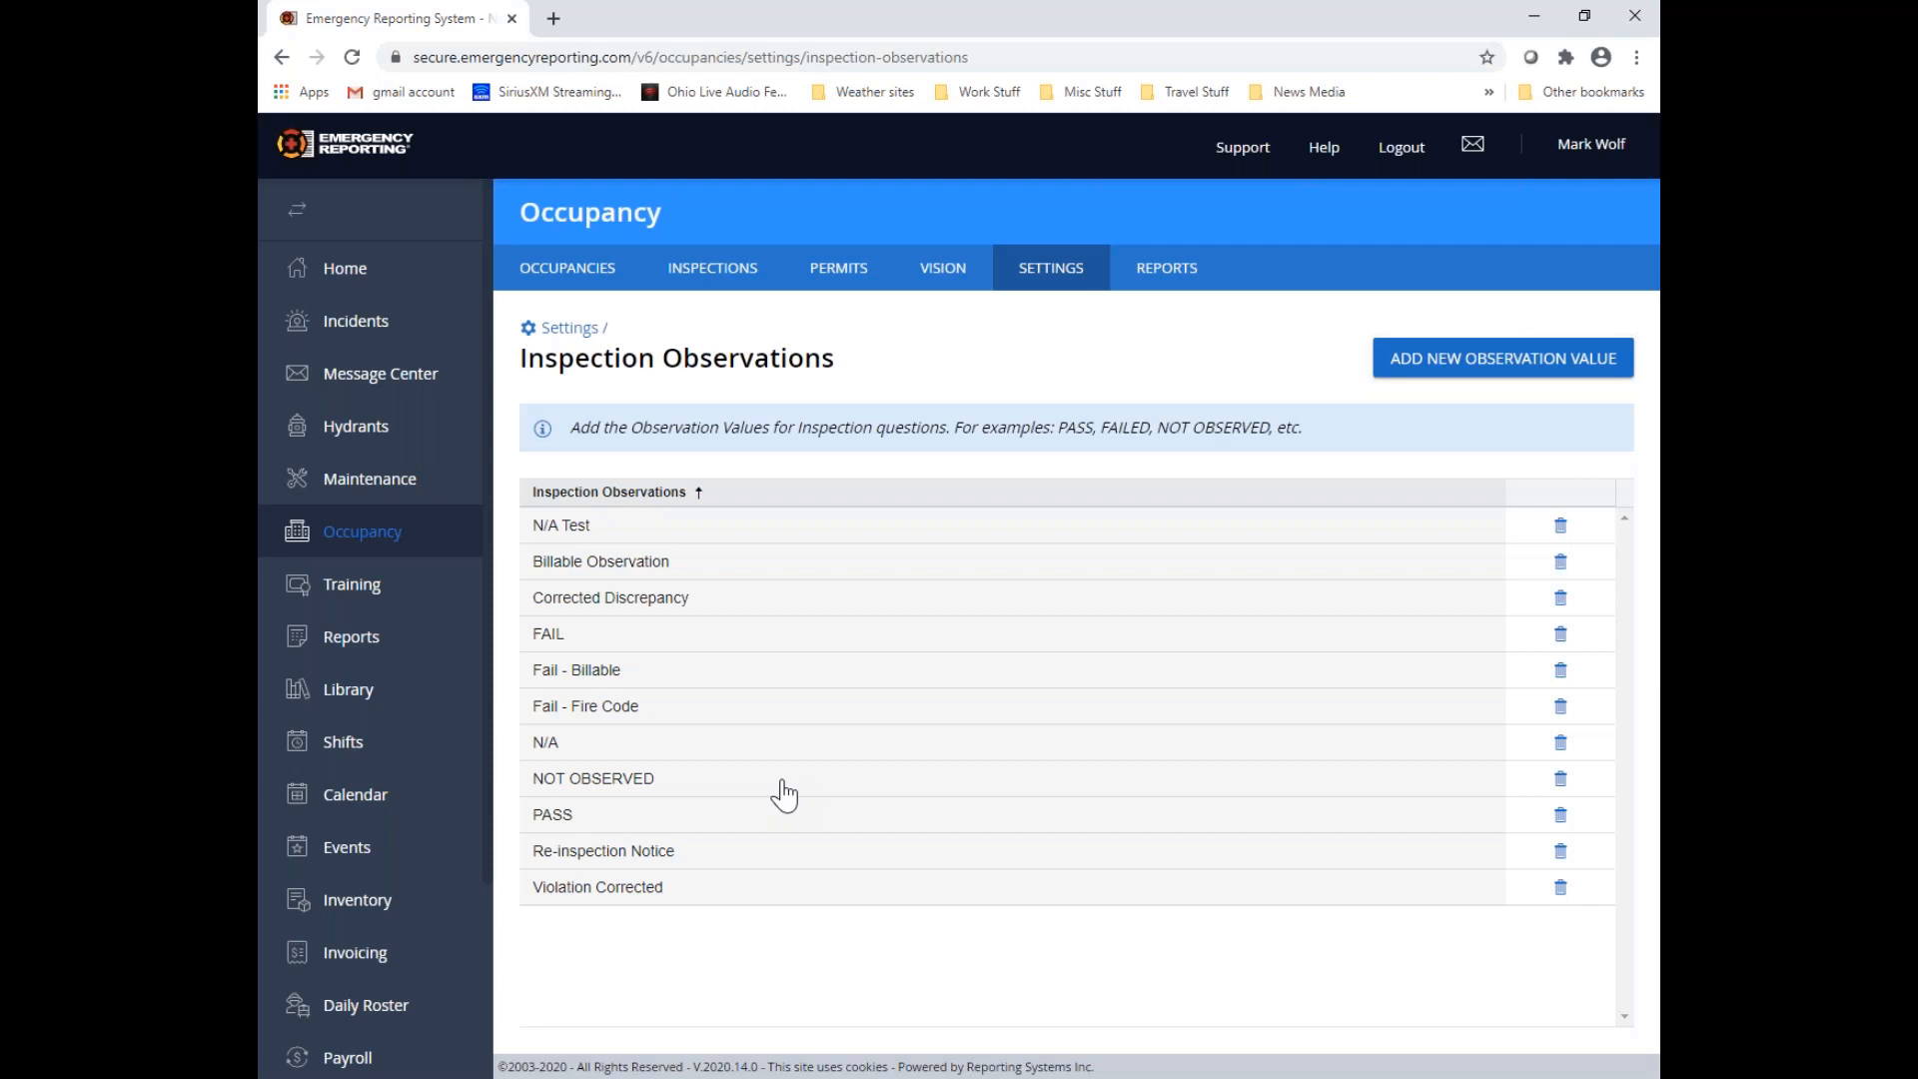
Add and save an inspection observation value named "Violation Corrected - Fire Code" with Show Fire Code enabled
{"action": "left_click", "coordinate": [1480, 375]}
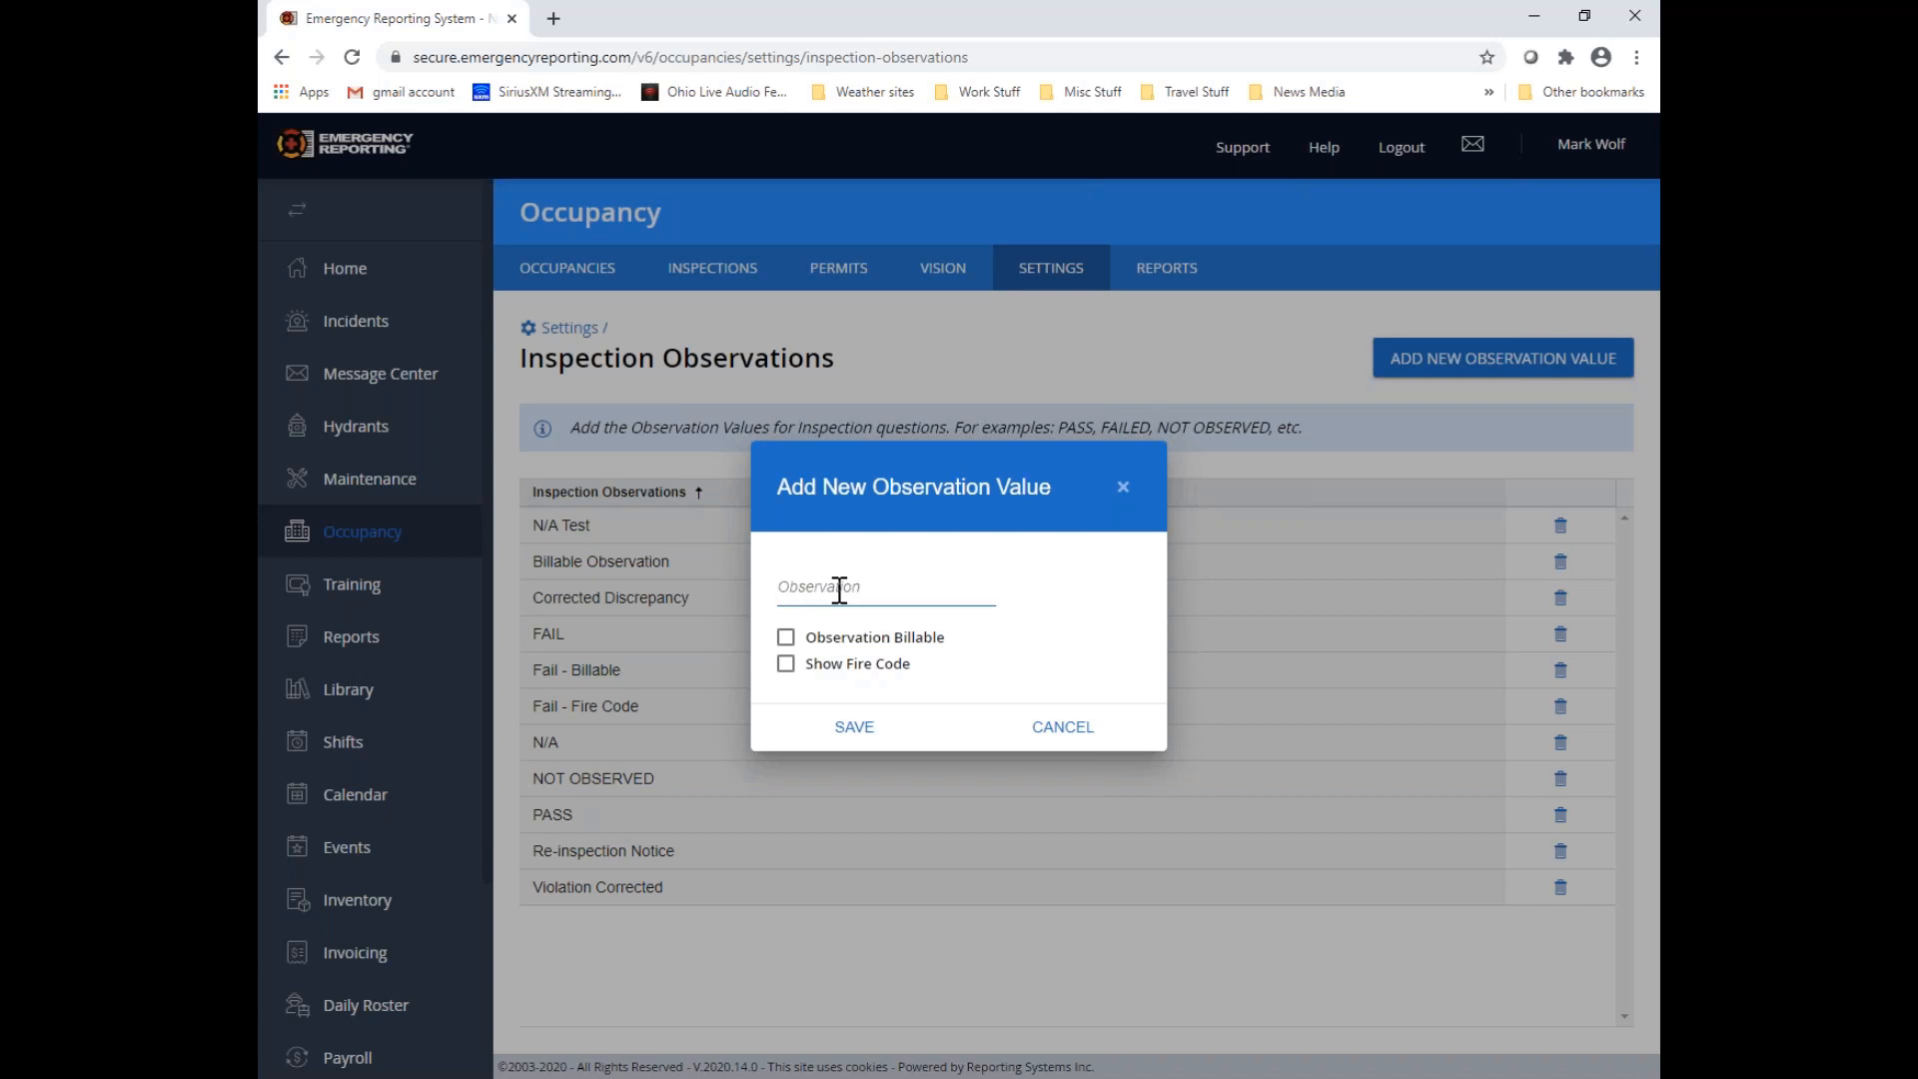
{"action": "type", "text": "Violation"}
{"action": "type", "text": " Corrected"}
{"action": "type", "text": " -"}
{"action": "type", "text": "Fire Ci"}
{"action": "type", "text": "de"}
{"action": "key", "text": "BackSpace"}
{"action": "key", "text": "BackSpace"}
{"action": "type", "text": "ode"}
{"action": "key", "text": "Left"}
{"action": "key", "text": "Left"}
{"action": "key", "text": "Left"}
{"action": "key", "text": "Left"}
{"action": "key", "text": "Left"}
{"action": "key", "text": "Left"}
{"action": "key", "text": "Left"}
{"action": "key", "text": "Left"}
{"action": "key", "text": "Left"}
{"action": "key", "text": "Left"}
{"action": "key", "text": "Left"}
{"action": "key", "text": "Left"}
{"action": "key", "text": "Left"}
{"action": "key", "text": "Left"}
{"action": "key", "text": "Left"}
{"action": "key", "text": "Left"}
{"action": "key", "text": "Left"}
{"action": "key", "text": "Left"}
{"action": "key", "text": "Left"}
{"action": "key", "text": "Left"}
{"action": "left_click", "coordinate": [783, 666]}
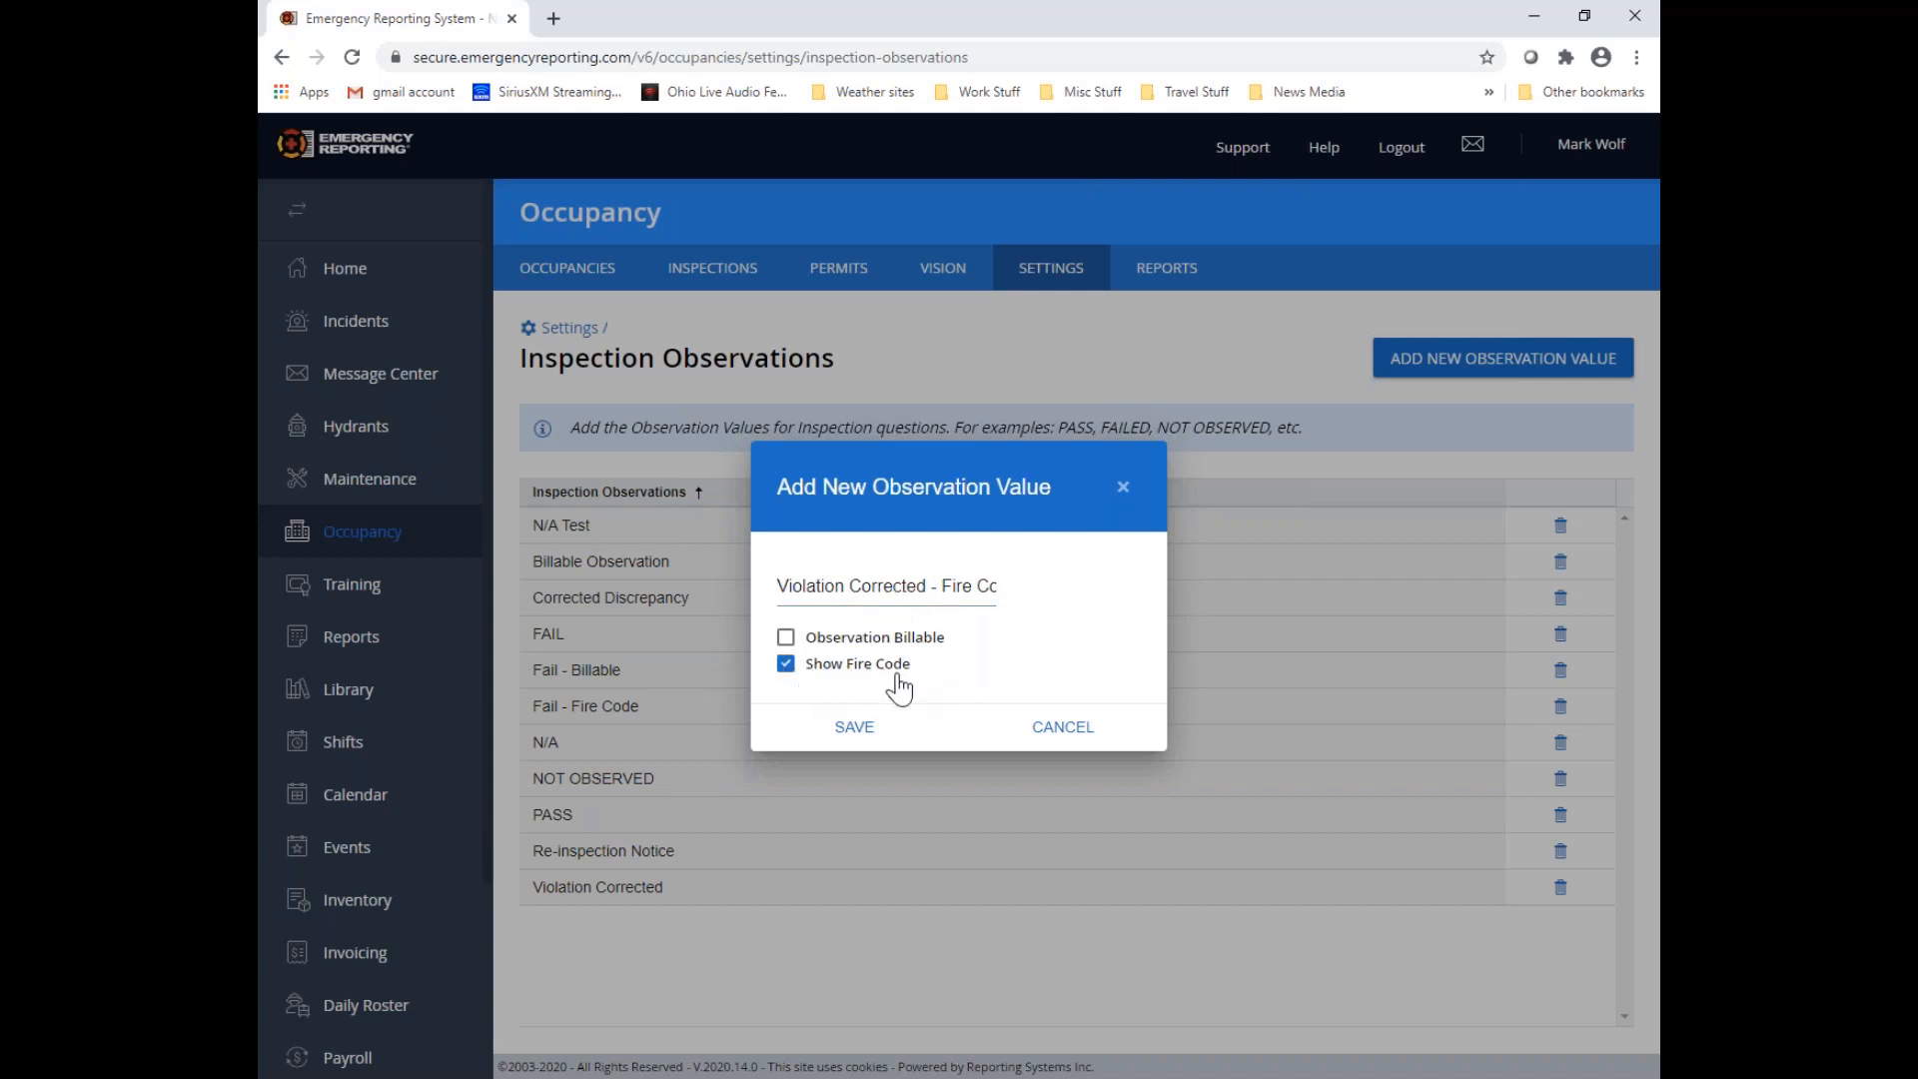
{"action": "left_click", "coordinate": [861, 732]}
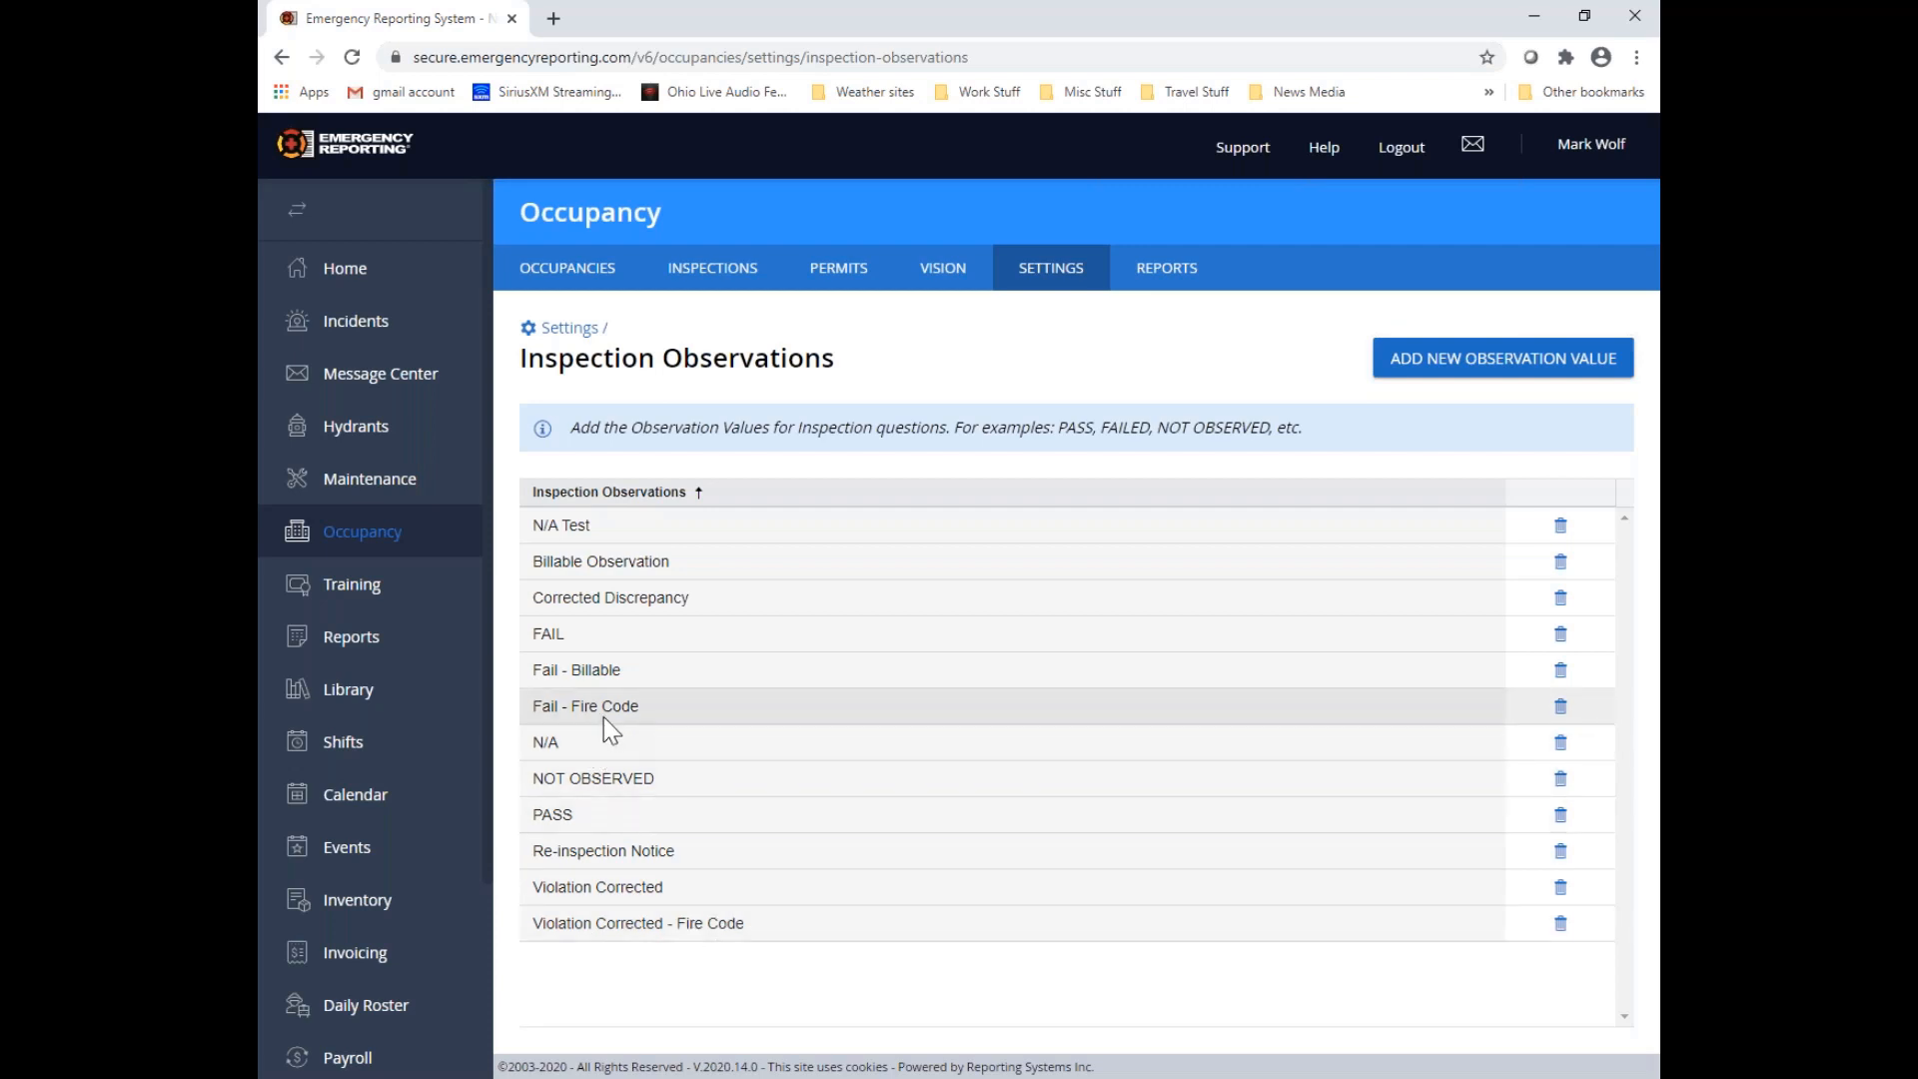
{"action": "left_click_drag", "start_coordinate": [531, 705], "coordinate": [650, 723]}
{"action": "left_click", "coordinate": [671, 707]}
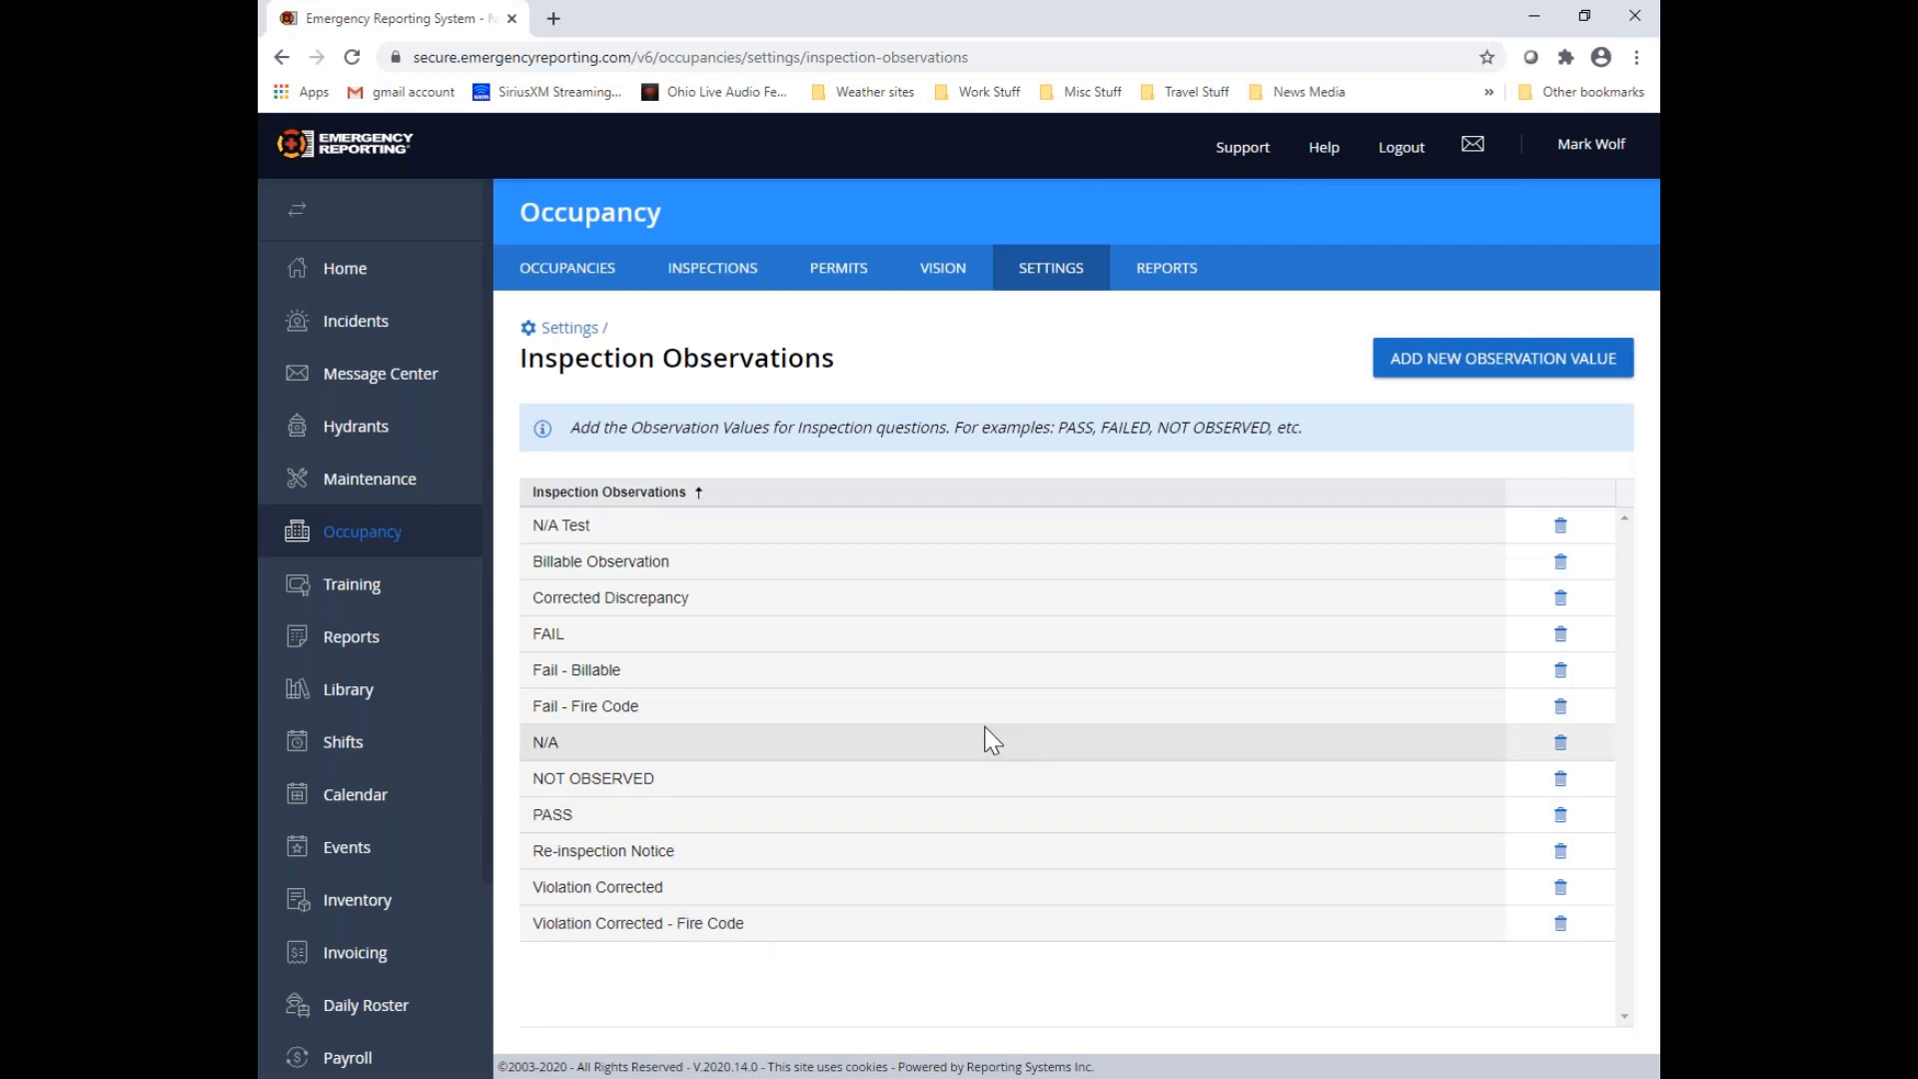
Return to the Occupancy module settings and open the Fire Inspection Codes list
{"action": "left_click", "coordinate": [1076, 289]}
{"action": "scroll", "coordinate": [997, 510], "scroll_direction": "down", "scroll_amount": 1}
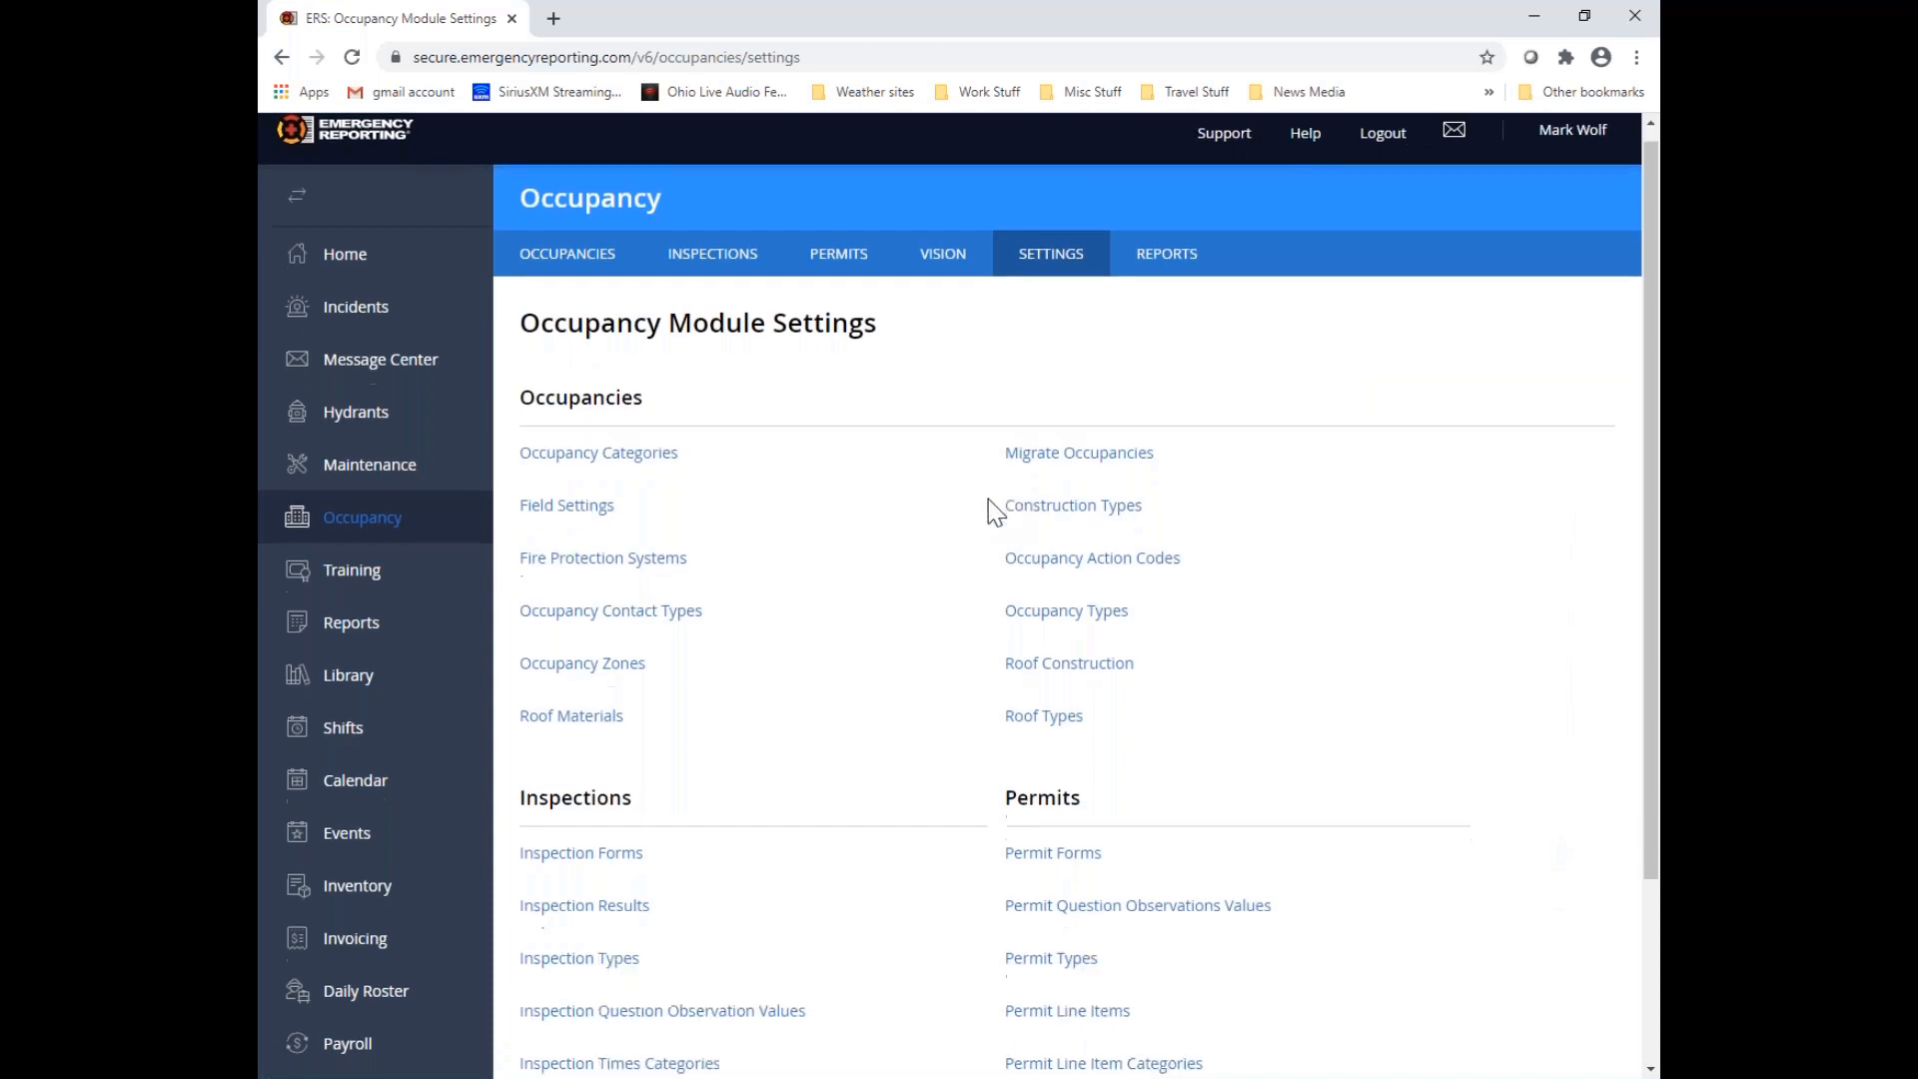
{"action": "scroll", "coordinate": [989, 504], "scroll_direction": "down", "scroll_amount": 2}
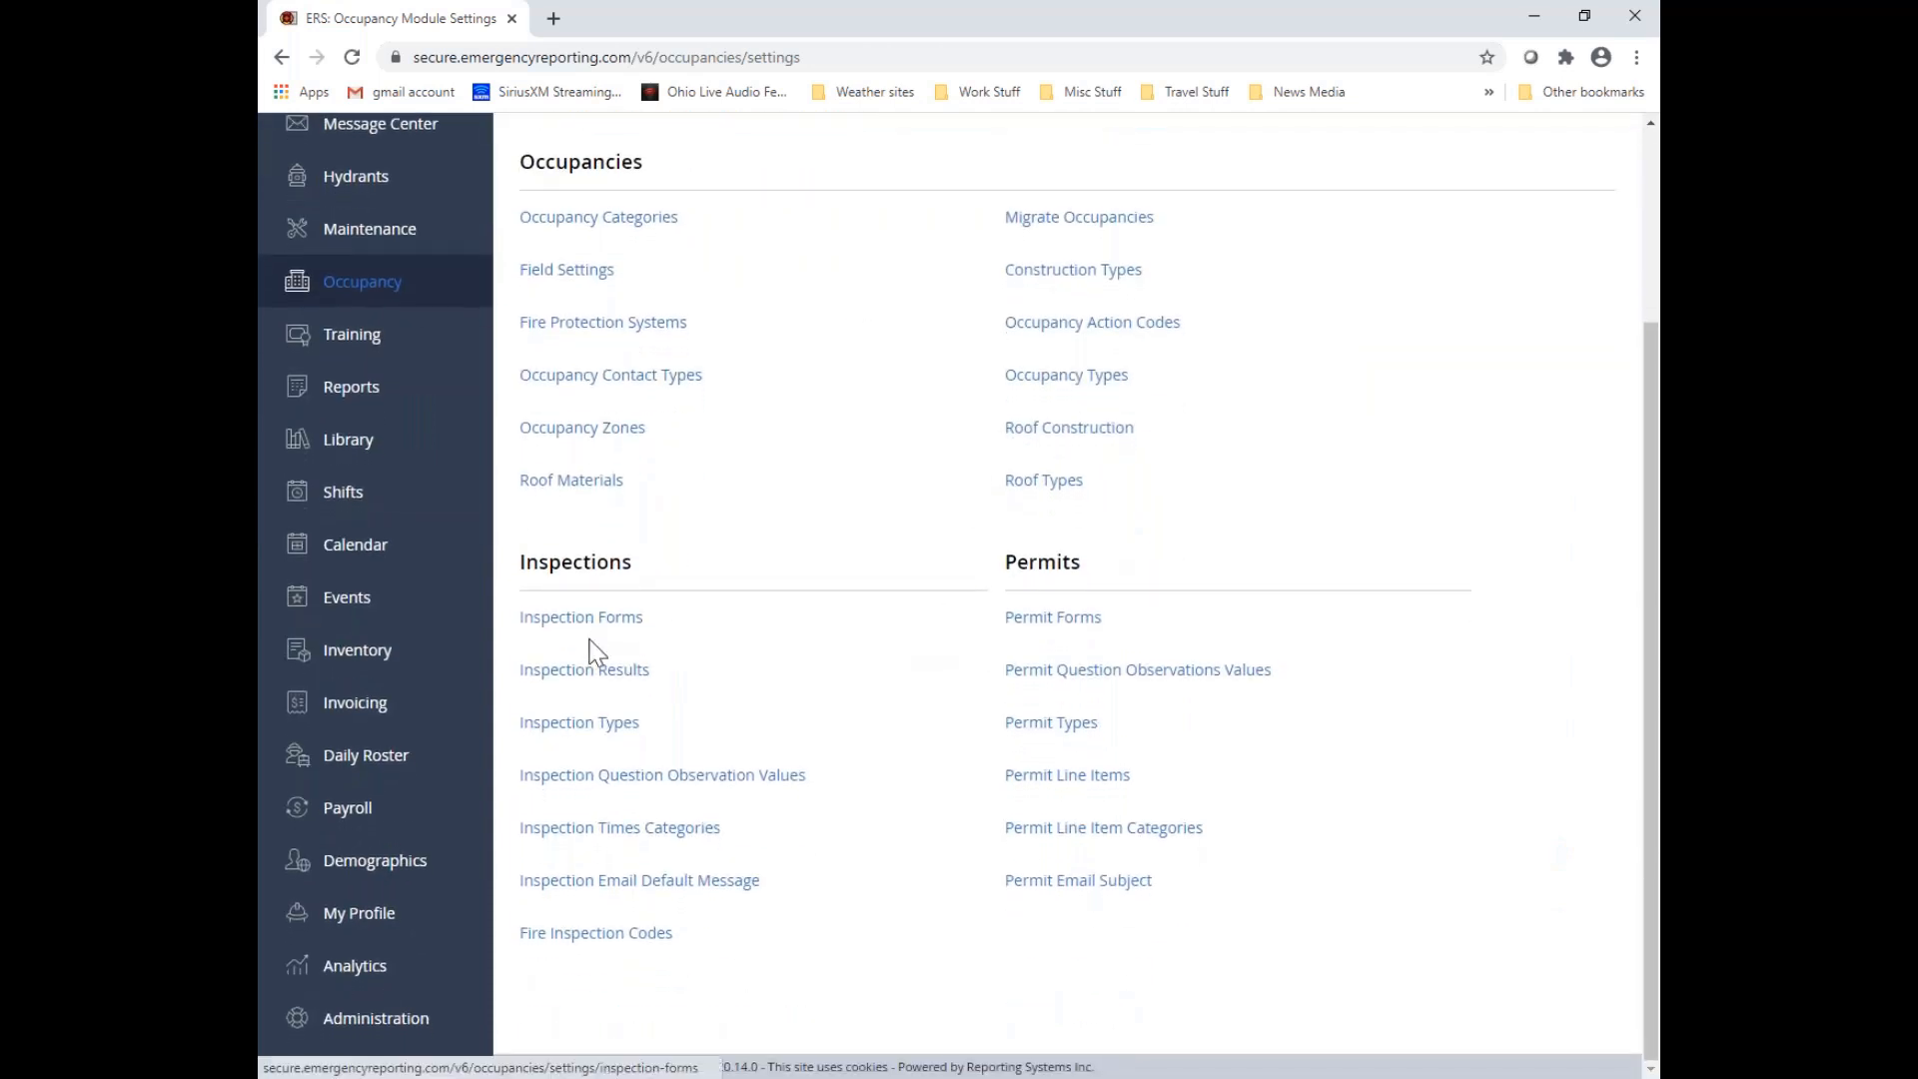
{"action": "left_click_drag", "start_coordinate": [520, 563], "coordinate": [649, 567]}
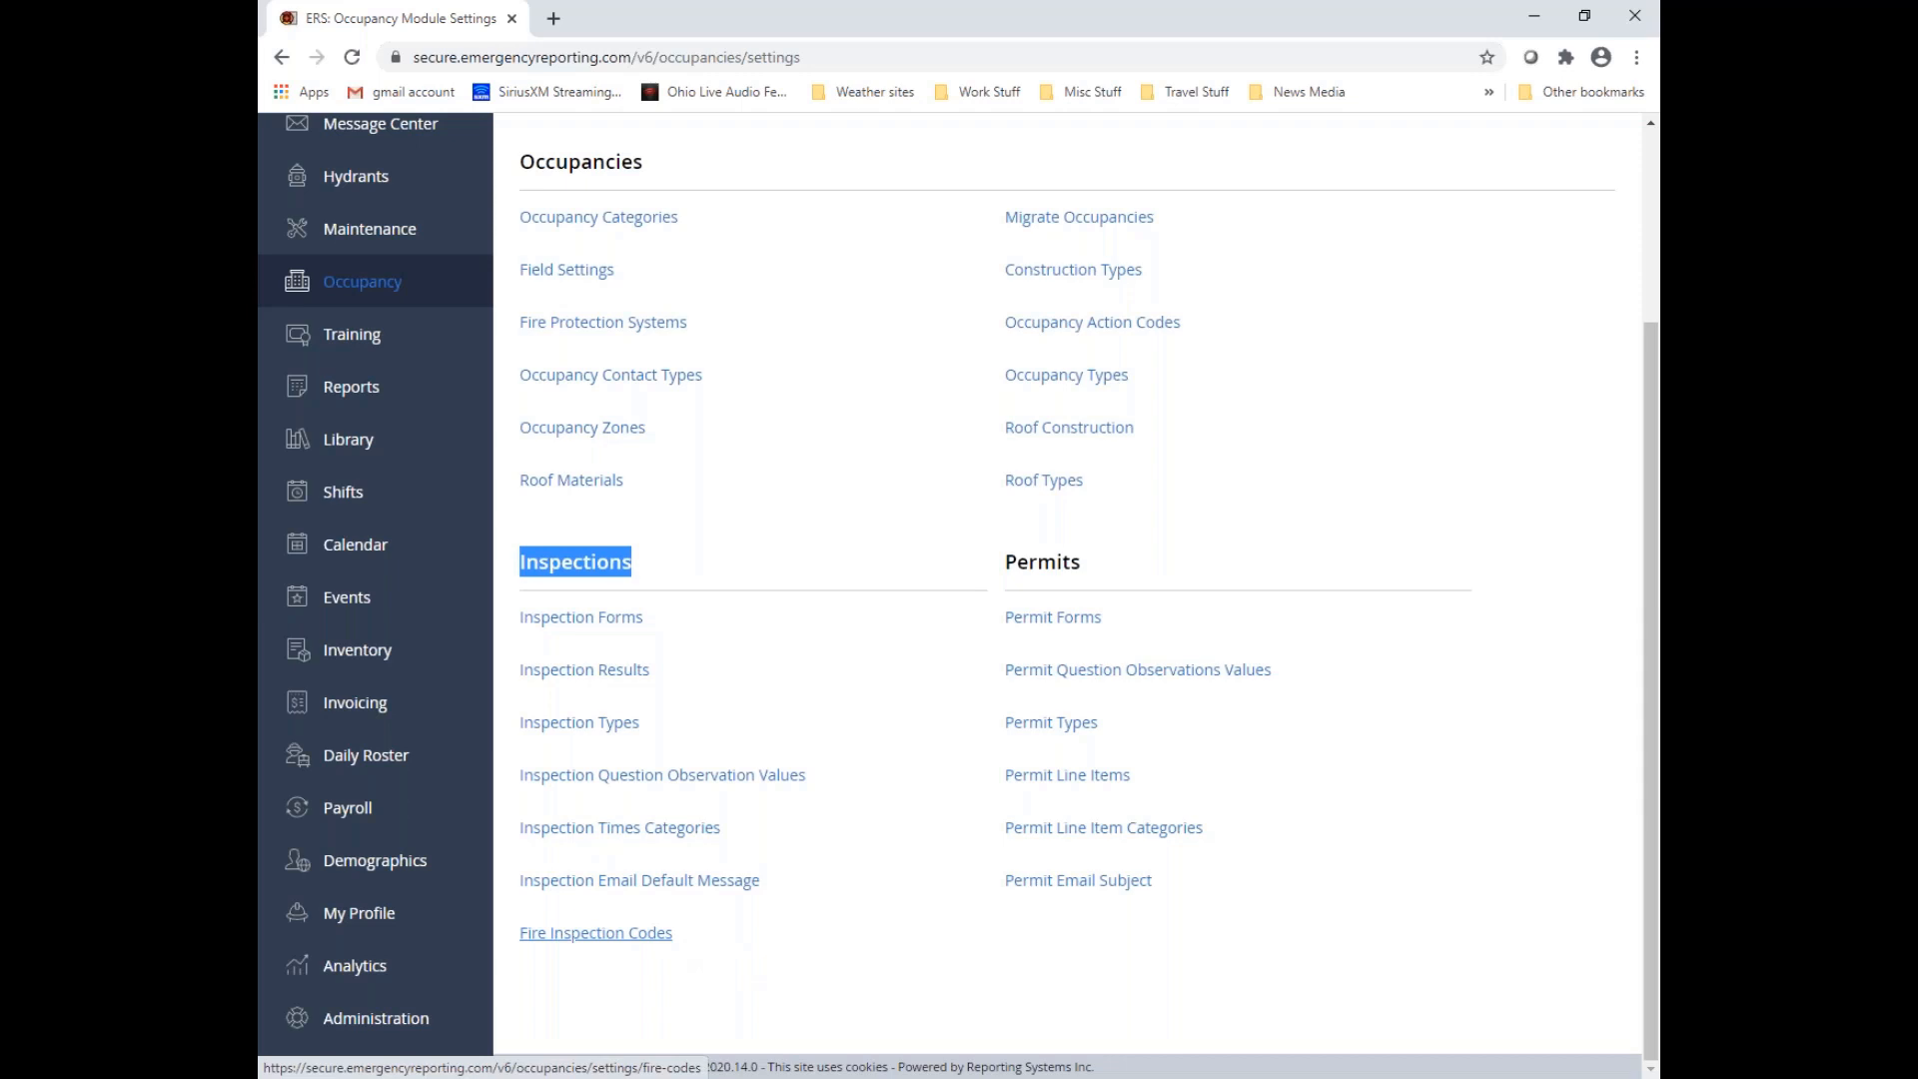
{"action": "left_click", "coordinate": [596, 933]}
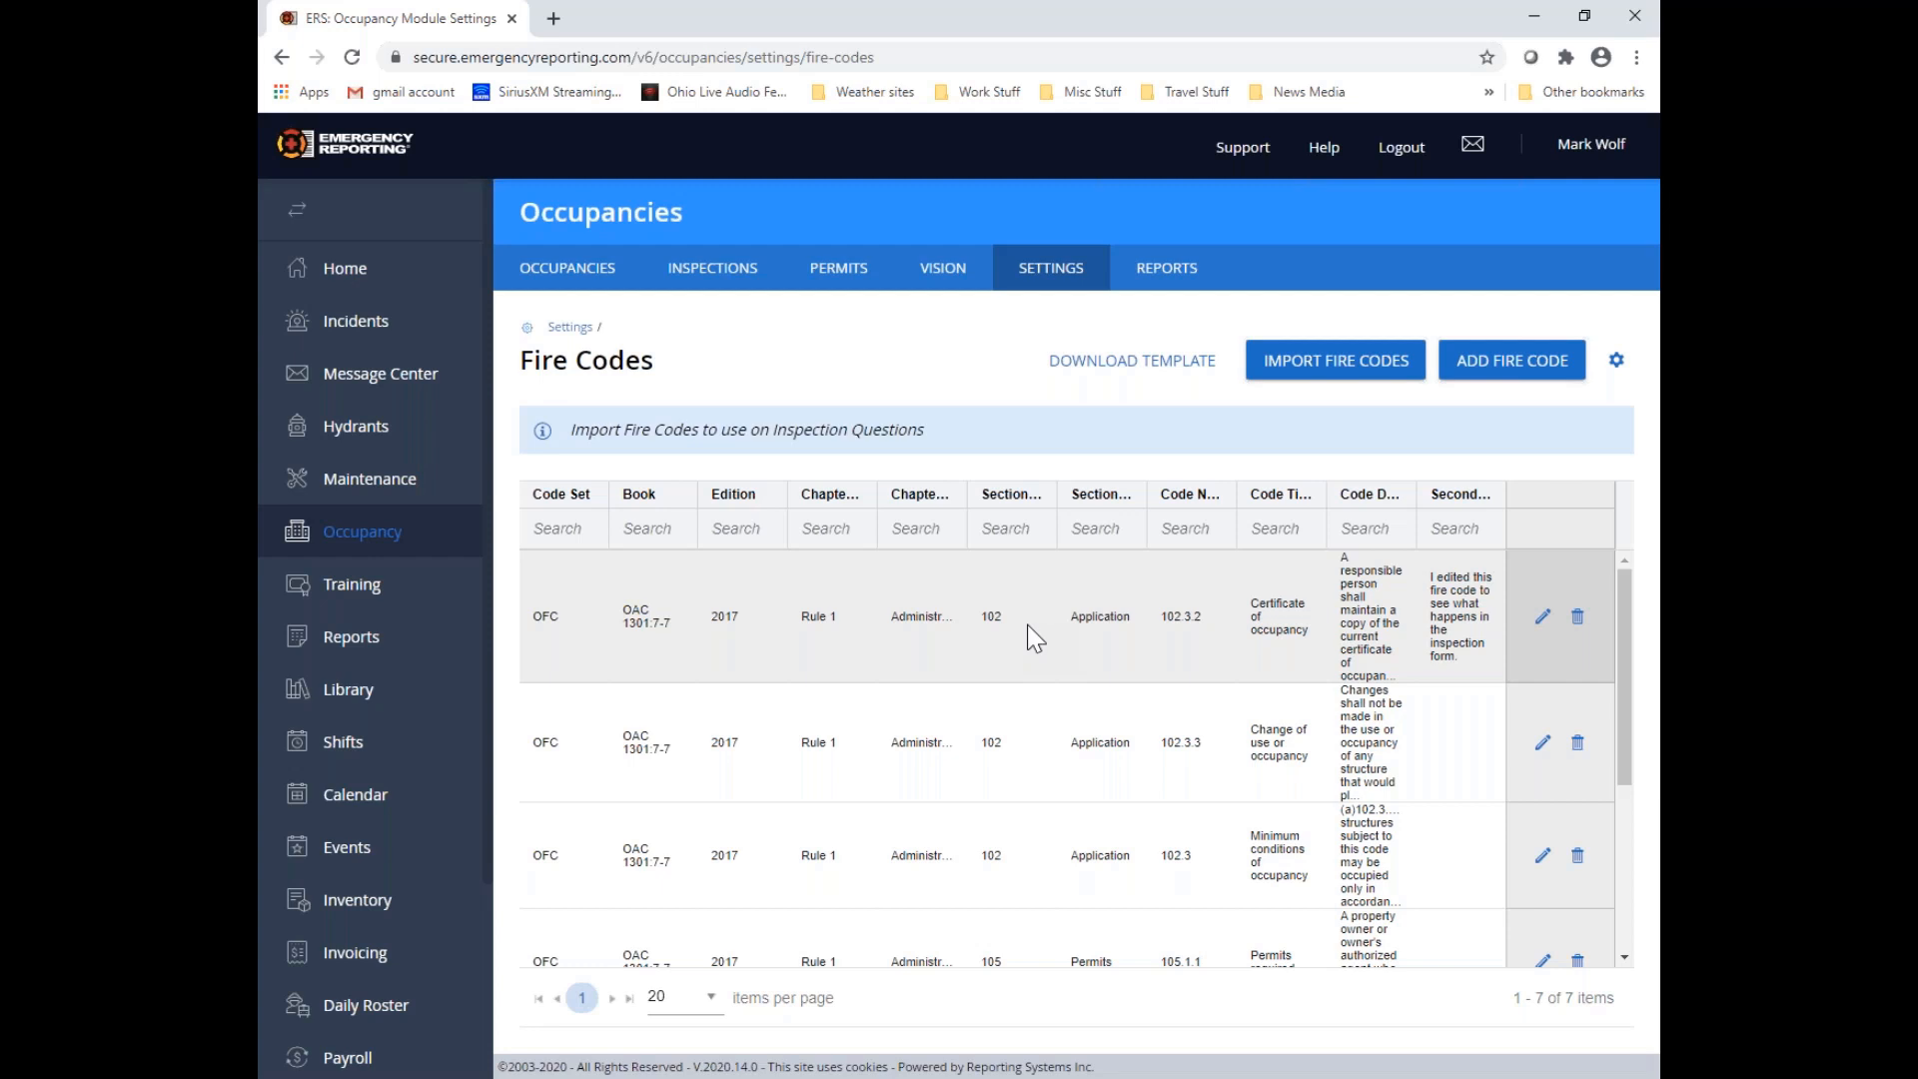
In the Fire Codes grid layout, try Comfortable density before restoring Compact, and turn the Secondary Description column off and back on
{"action": "left_click", "coordinate": [1623, 370]}
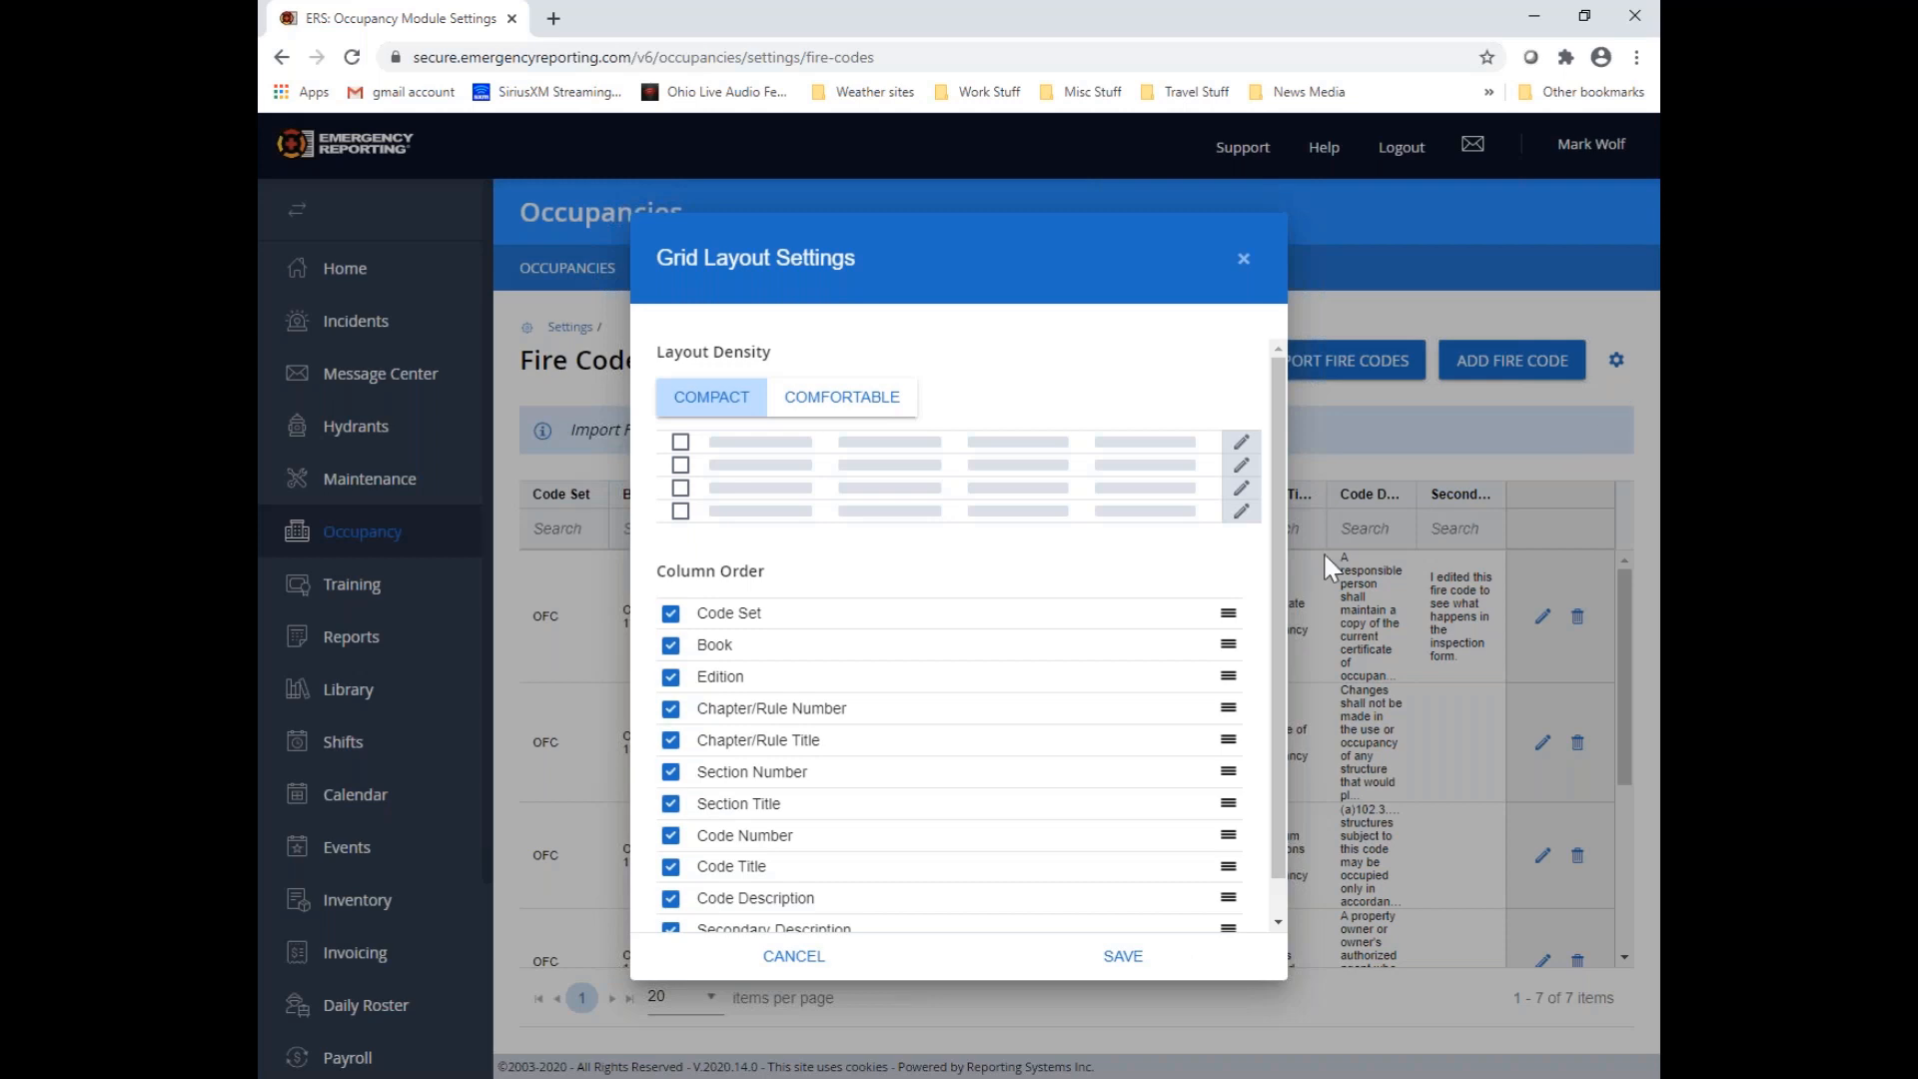
{"action": "left_click", "coordinate": [858, 400]}
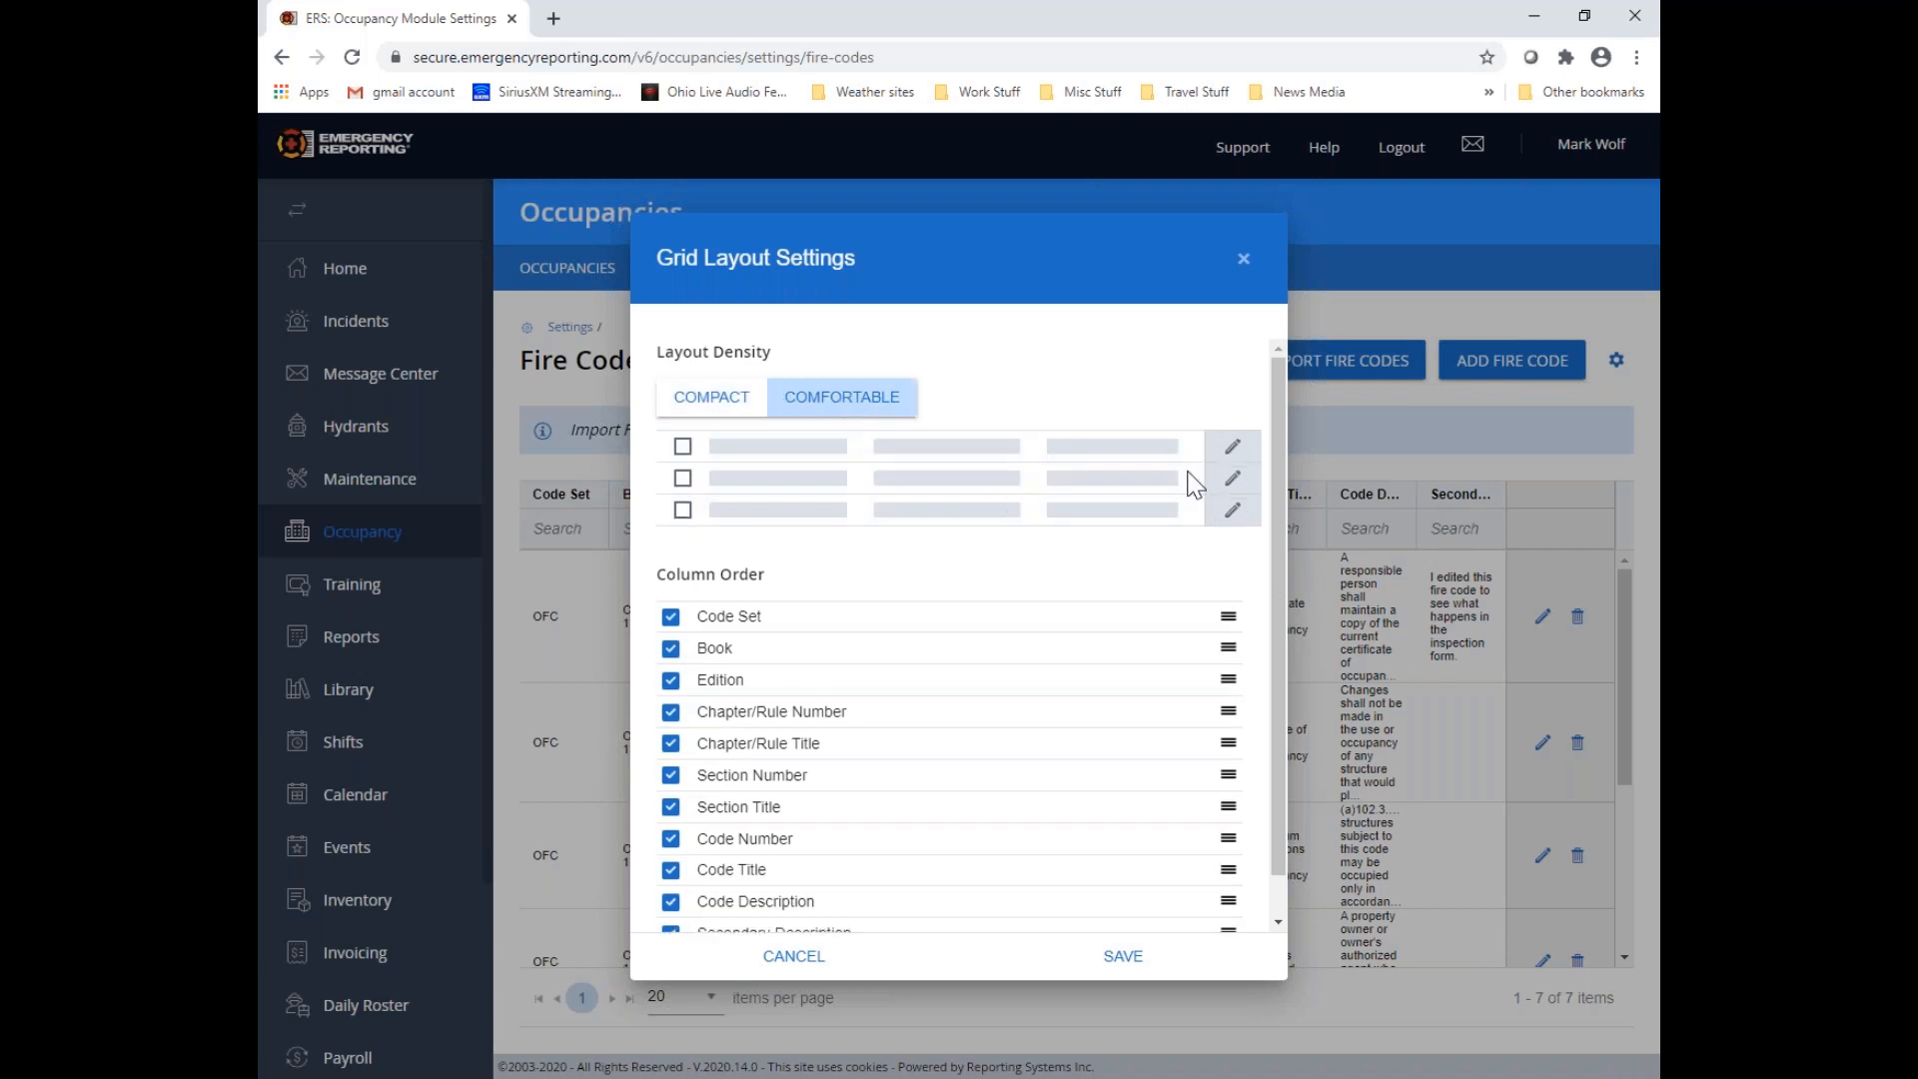
{"action": "left_click", "coordinate": [749, 411]}
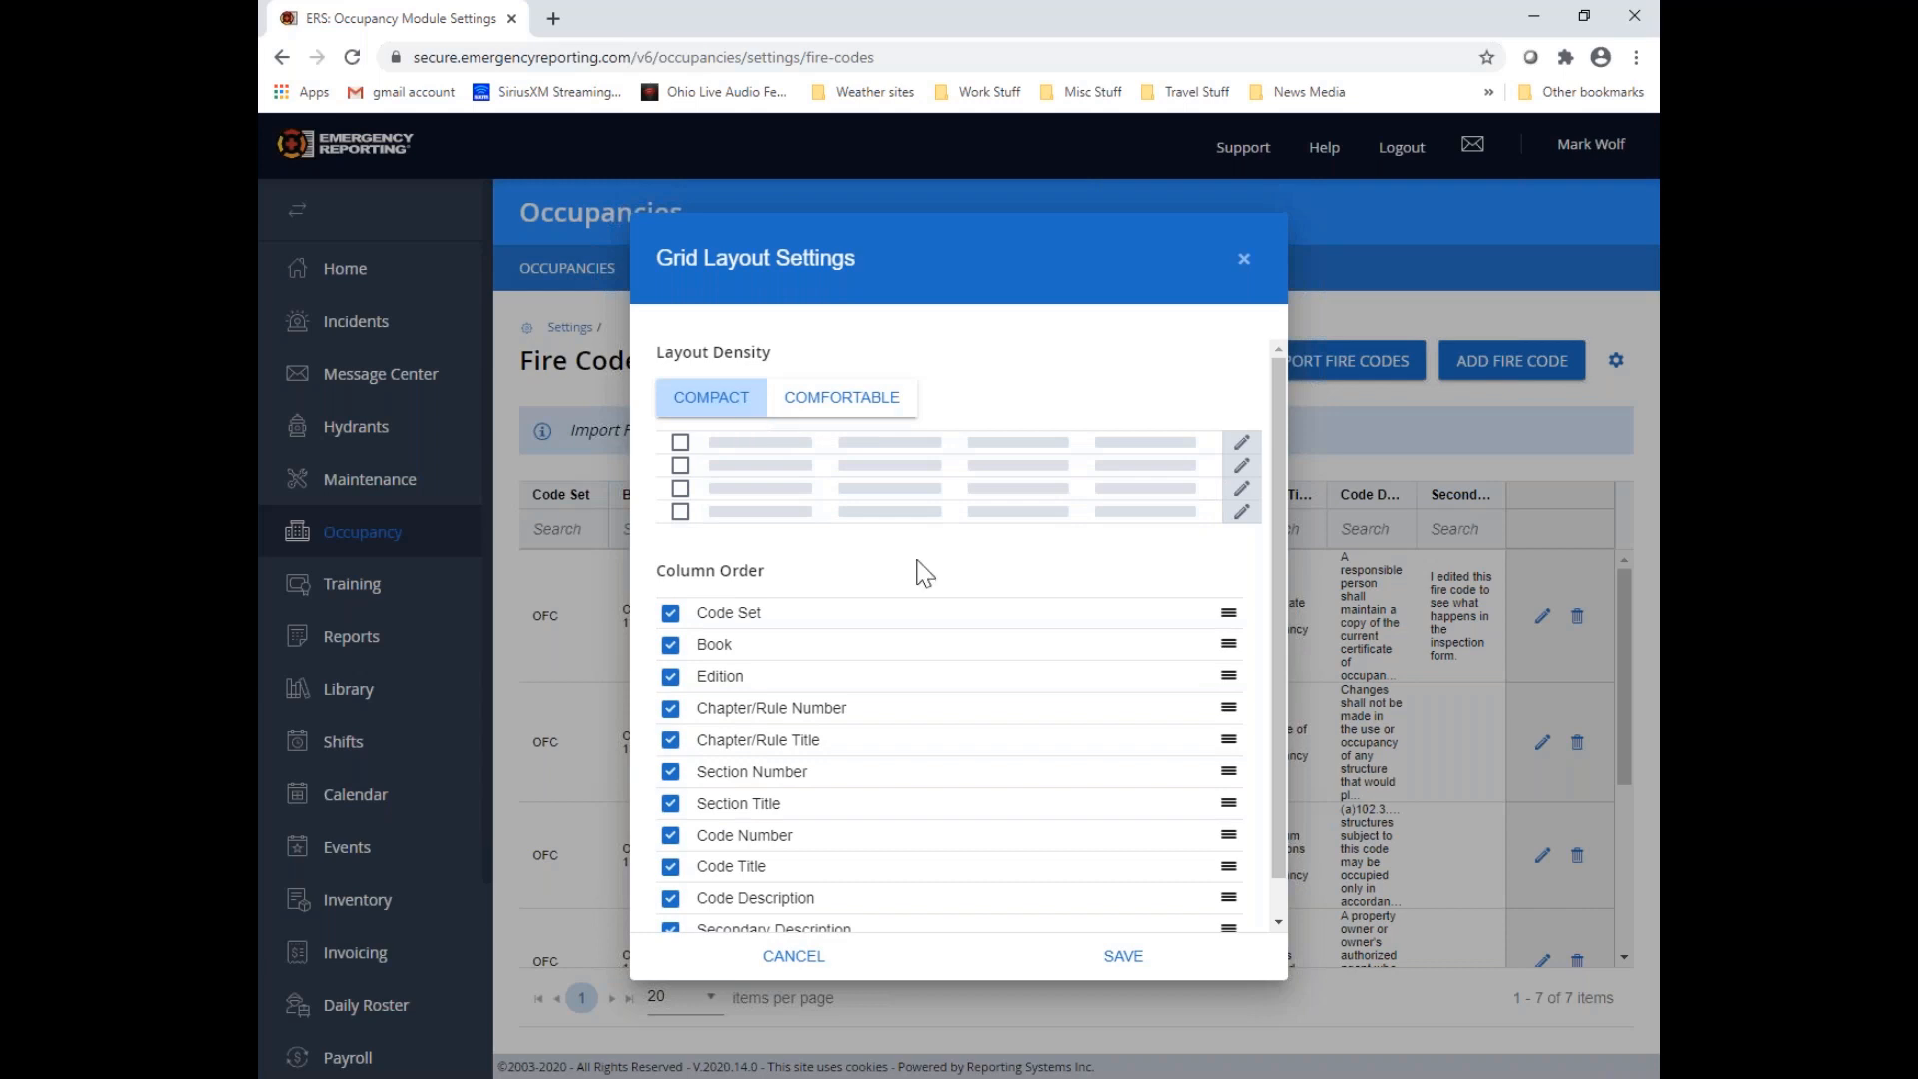
{"action": "scroll", "coordinate": [920, 575], "scroll_direction": "down", "scroll_amount": 1}
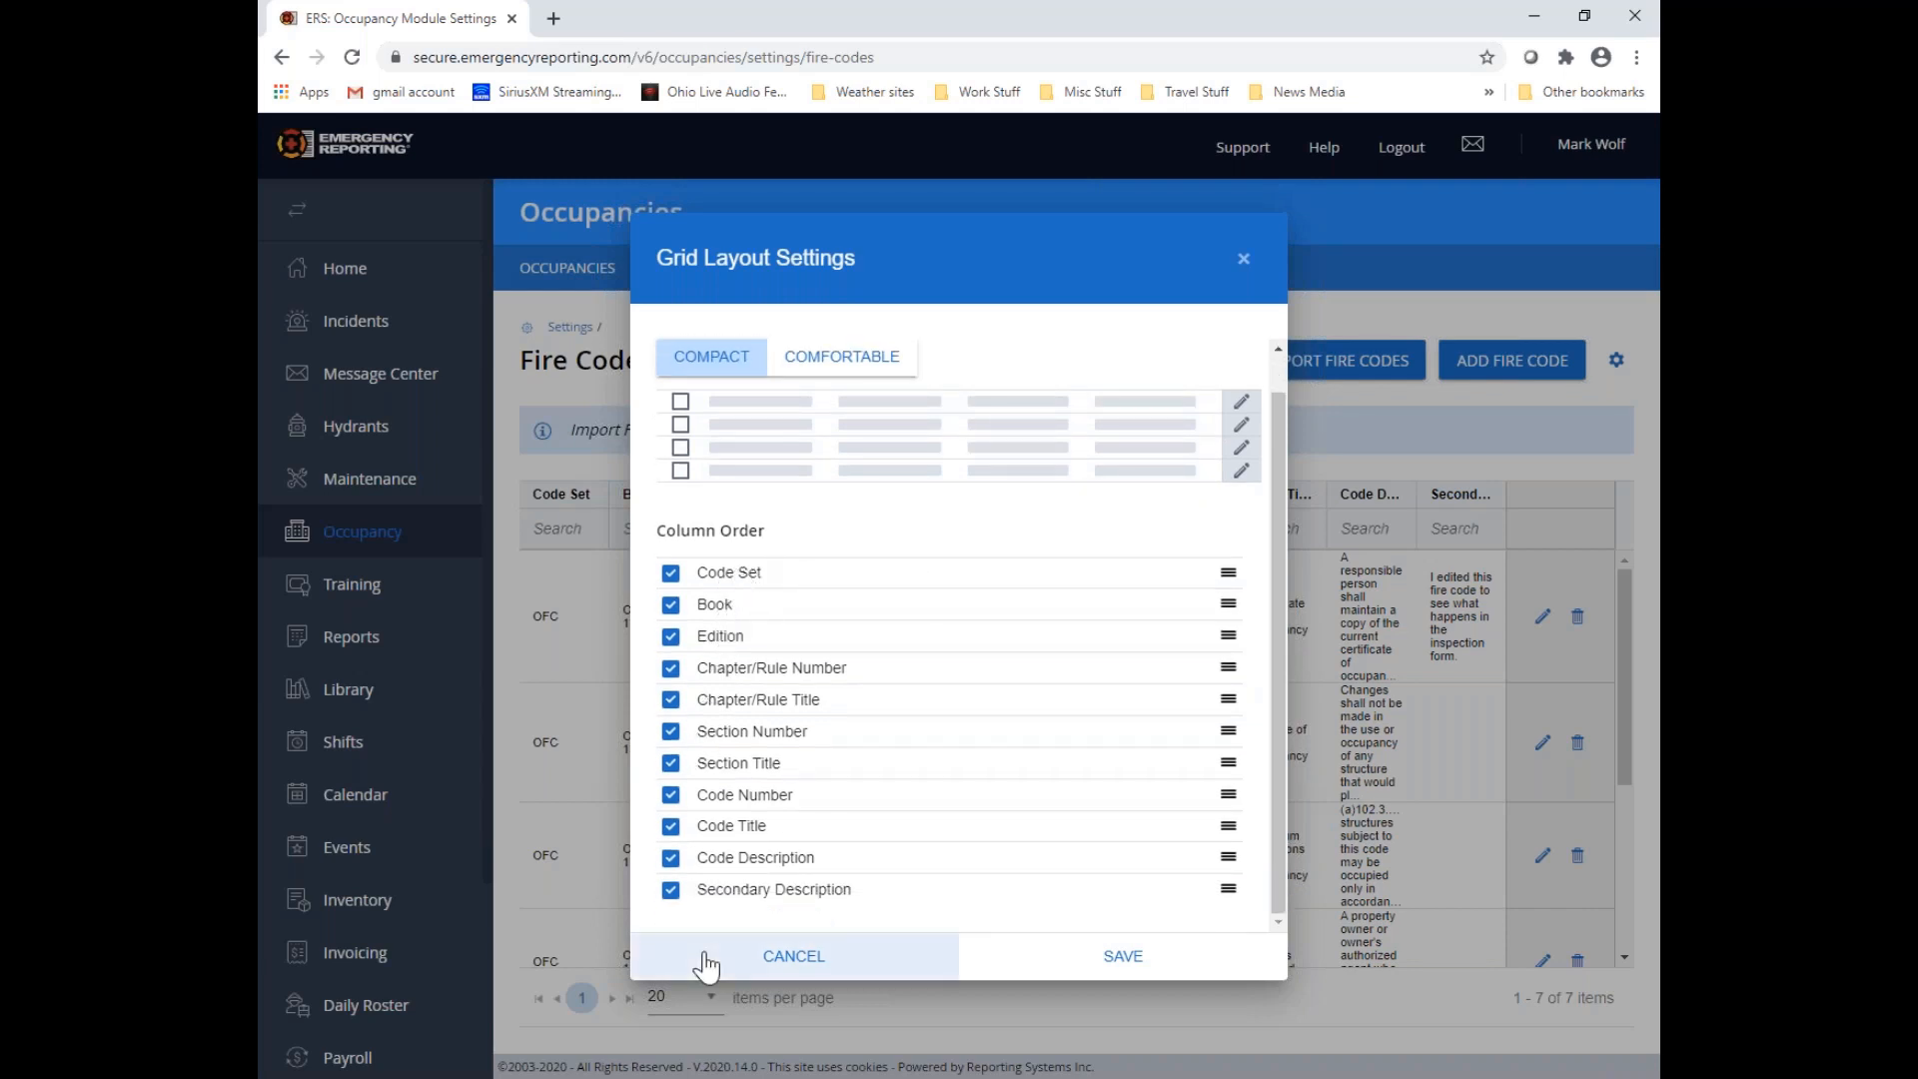
{"action": "left_click", "coordinate": [671, 890]}
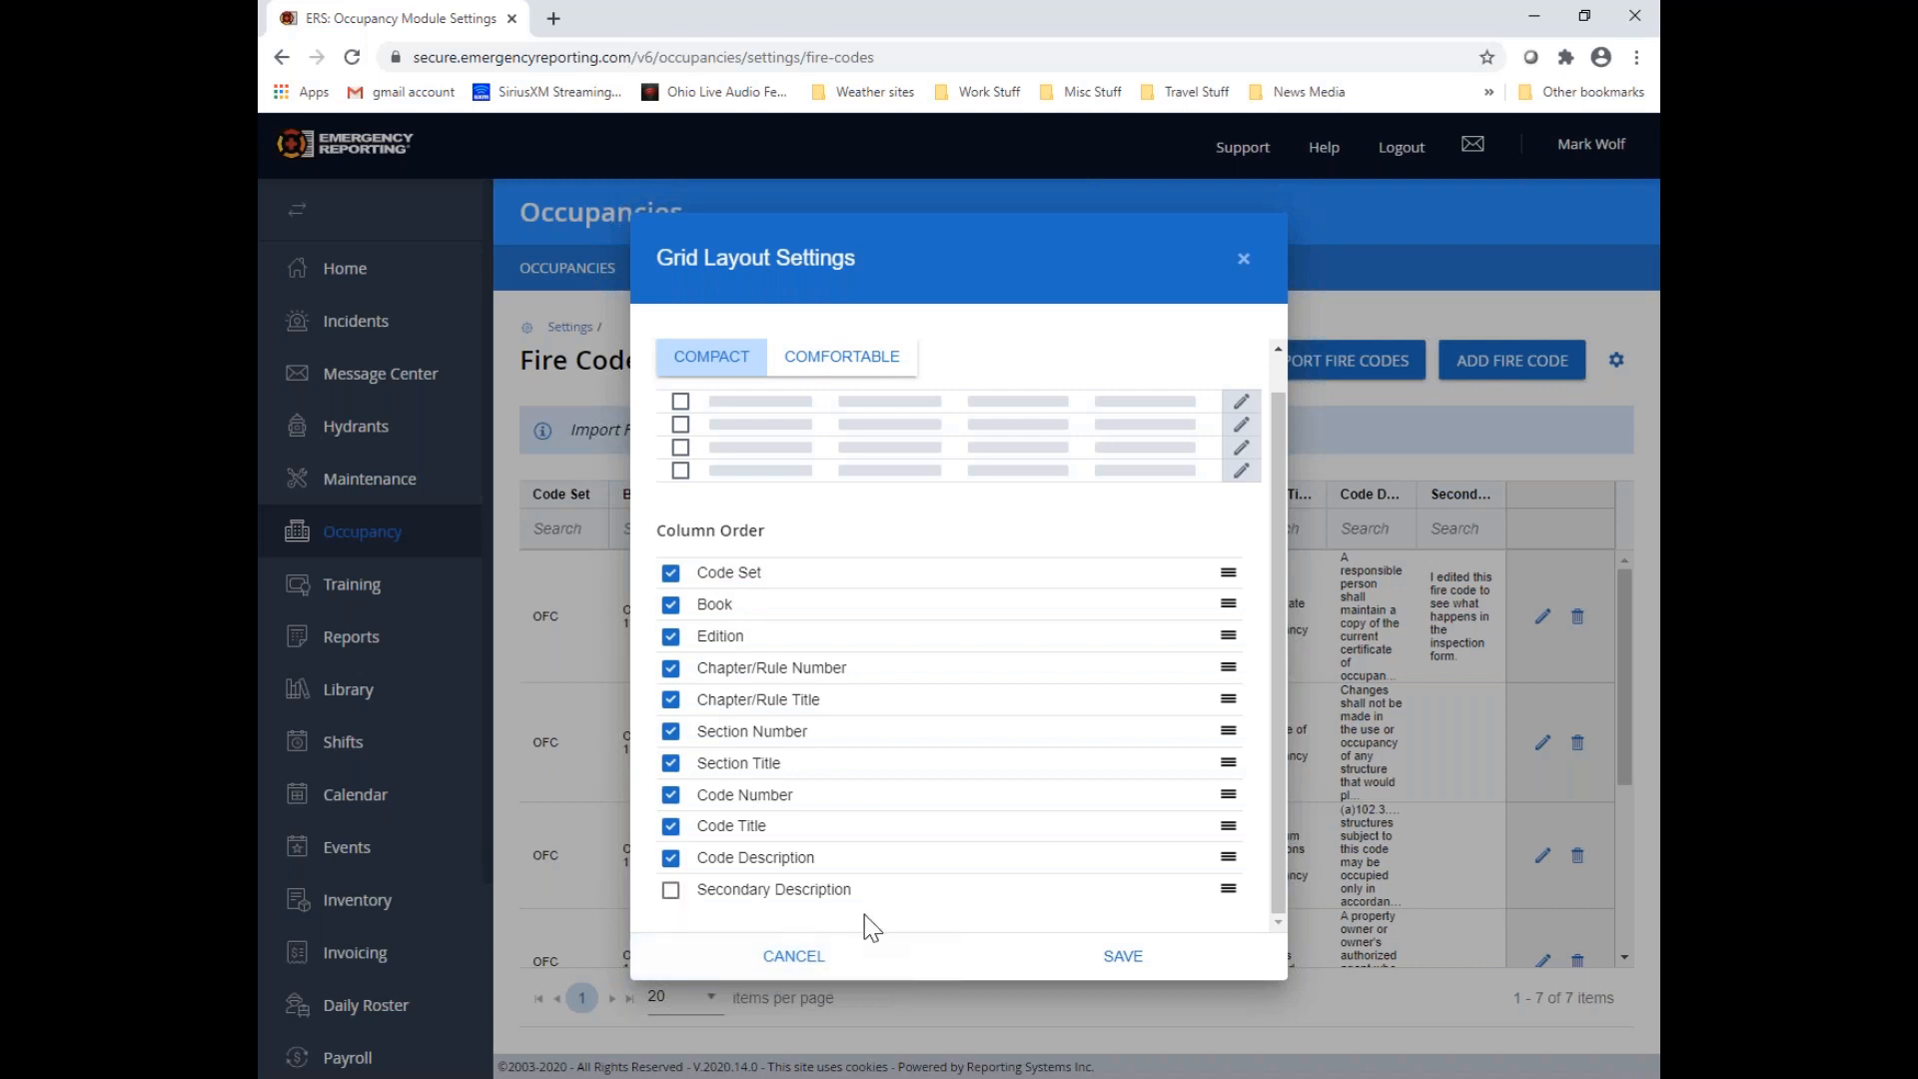
{"action": "left_click", "coordinate": [670, 890]}
Try Code Title above Section Number in the column order, return it below Code Number, and save the grid layout
{"action": "left_click_drag", "start_coordinate": [811, 824], "coordinate": [736, 734]}
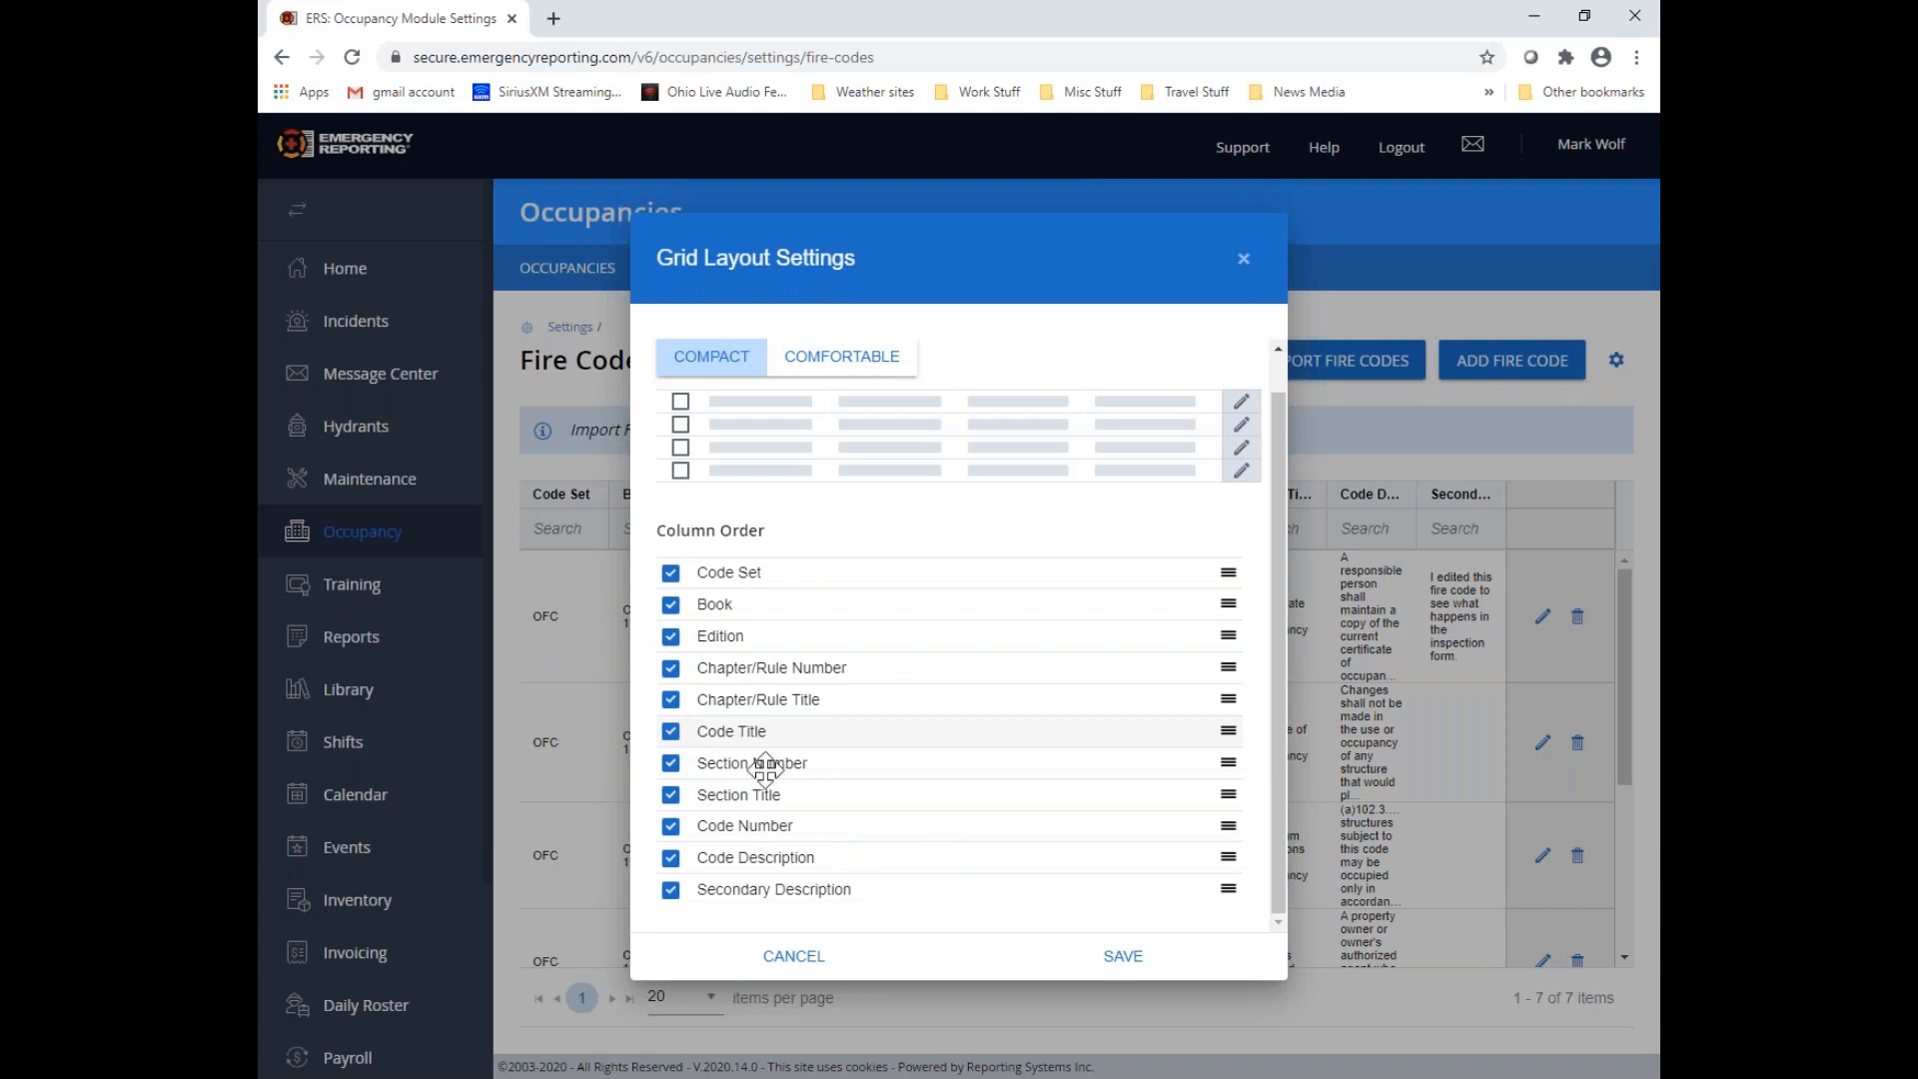
{"action": "left_click_drag", "start_coordinate": [789, 728], "coordinate": [822, 811]}
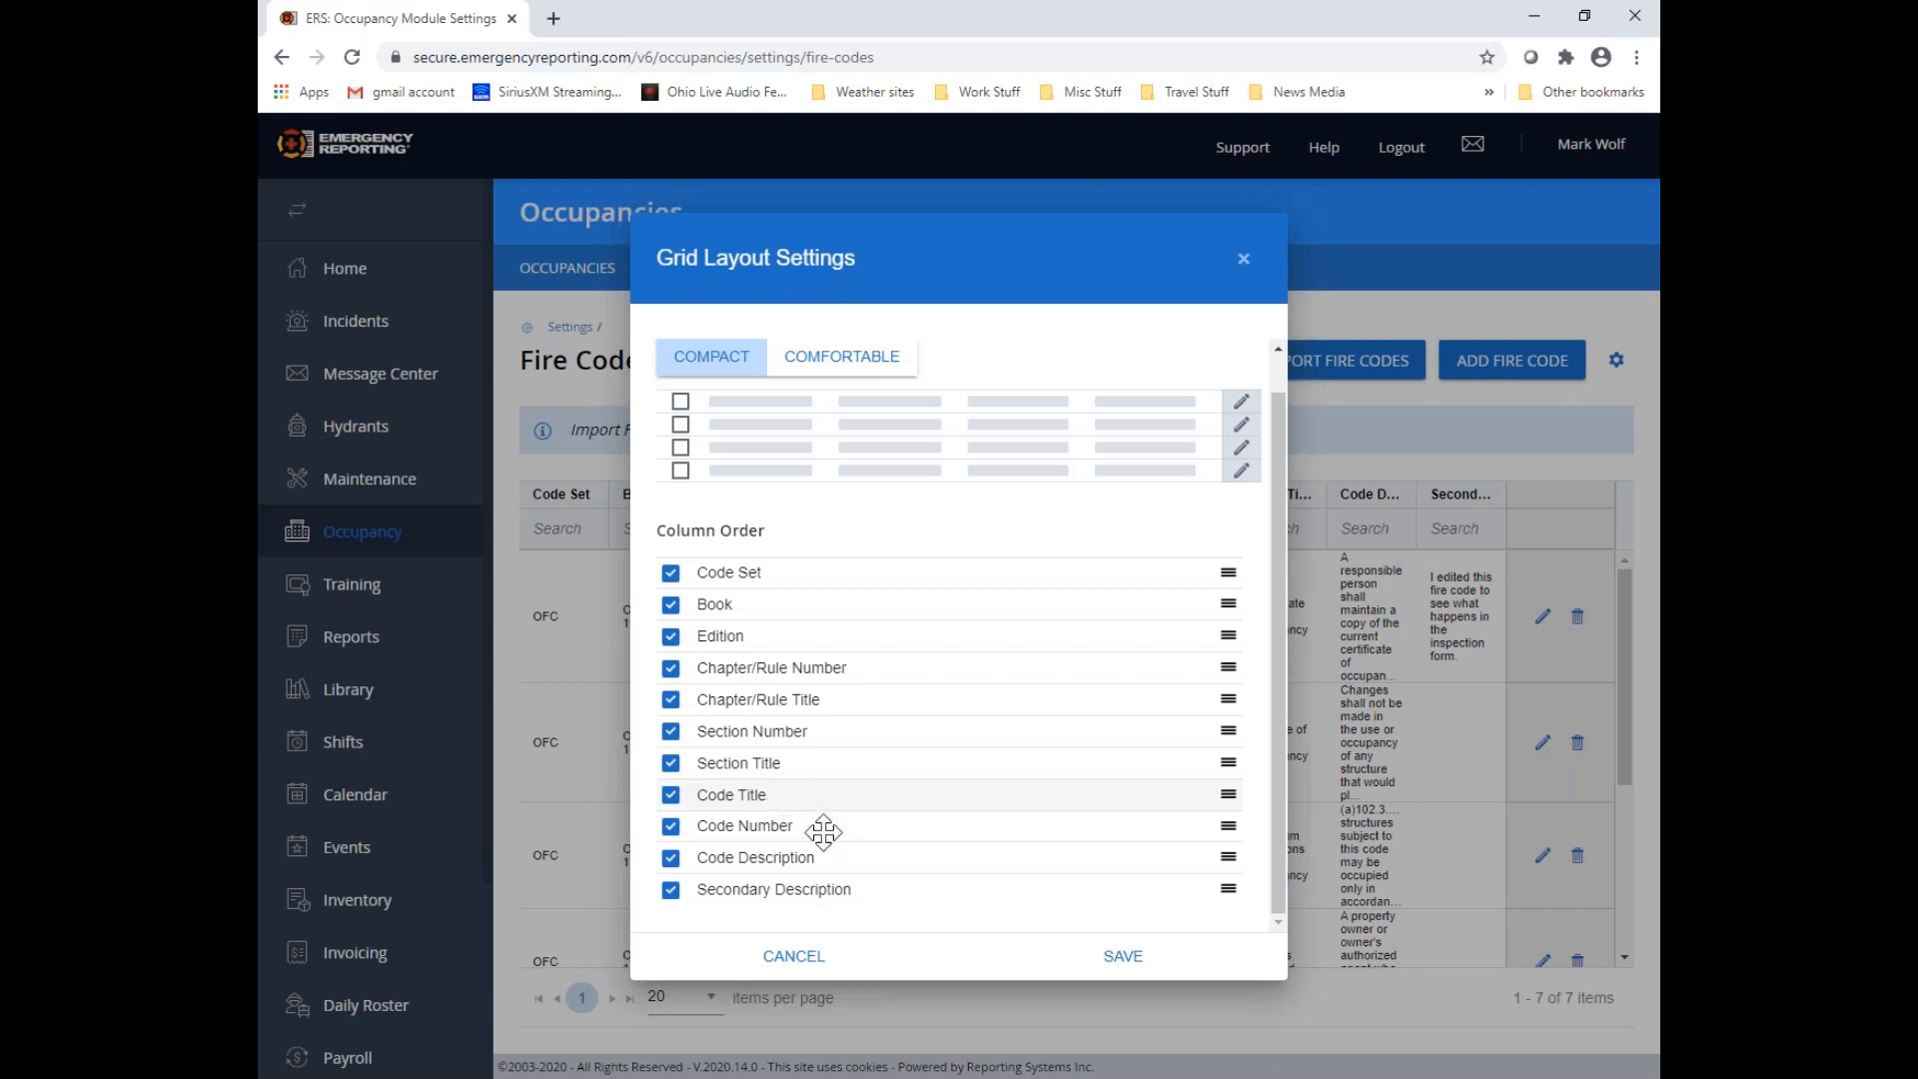
{"action": "left_click_drag", "start_coordinate": [792, 793], "coordinate": [835, 827]}
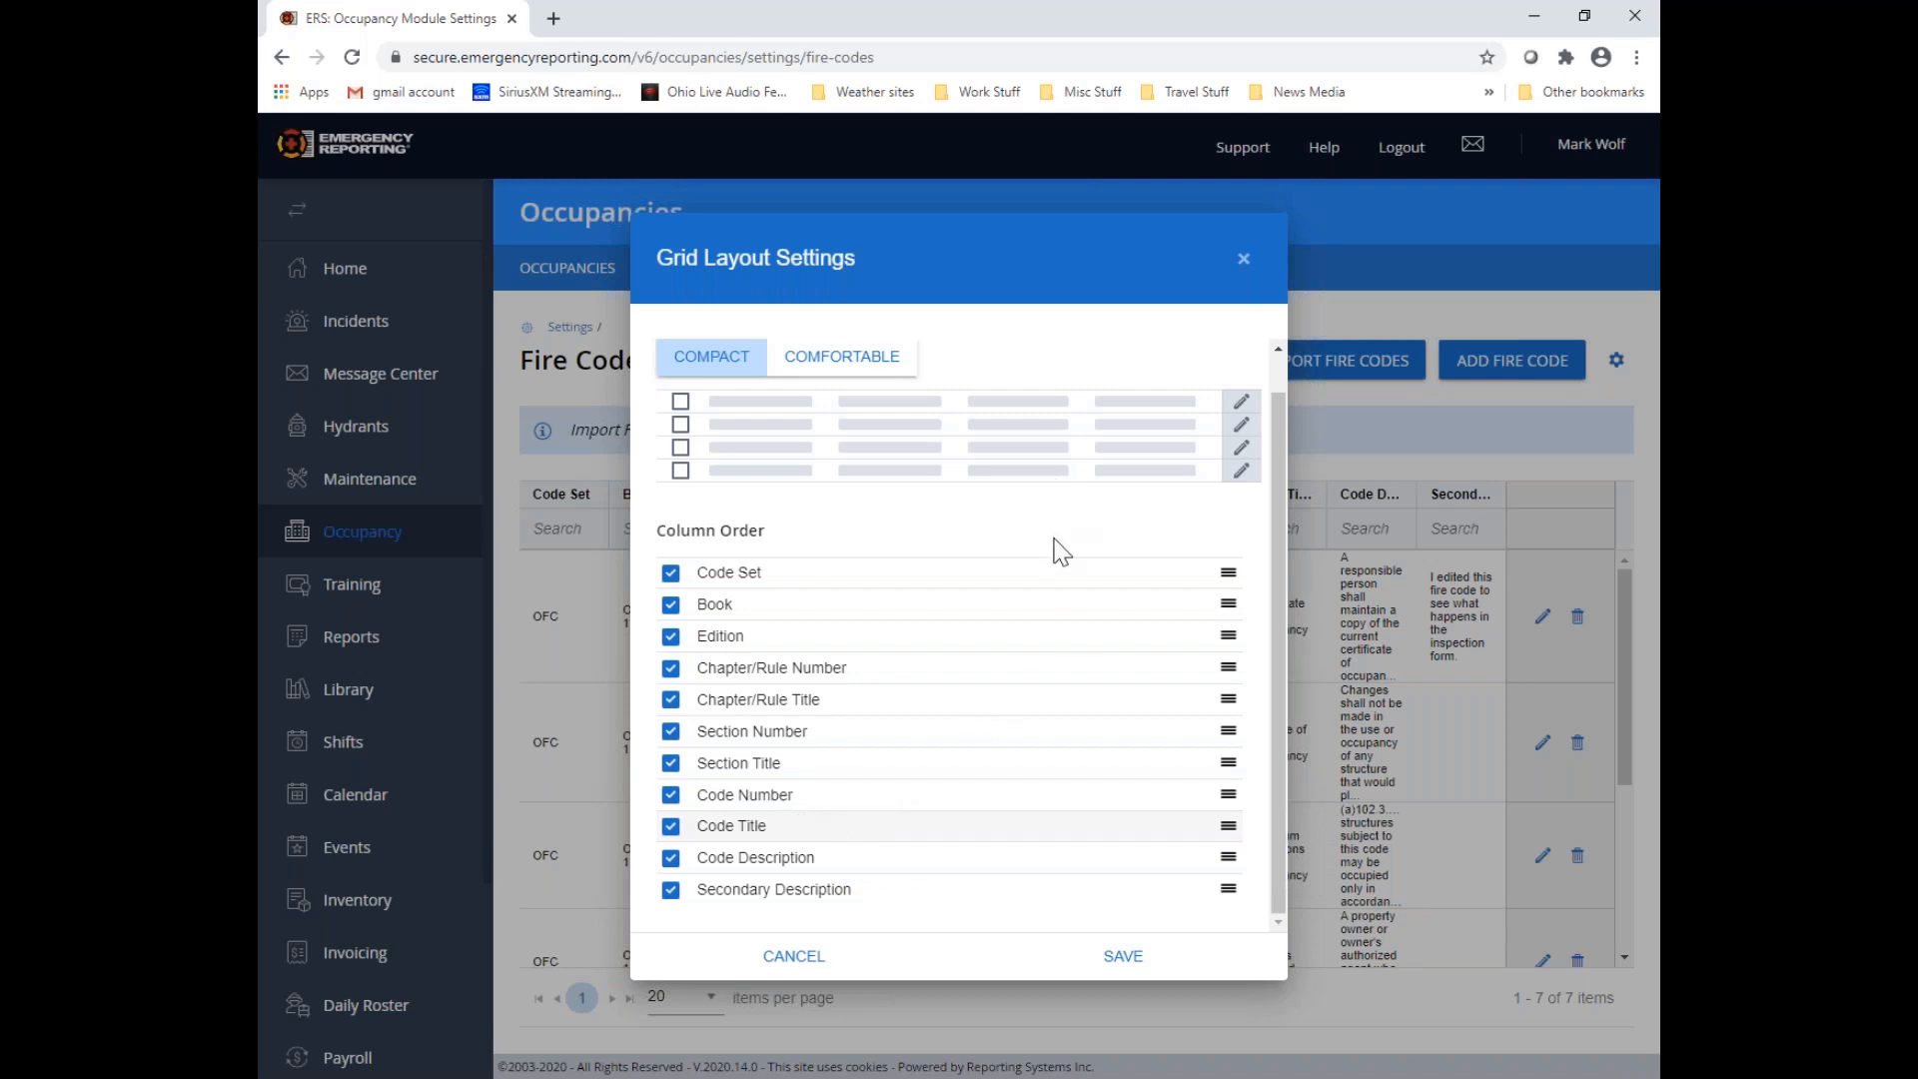
{"action": "left_click", "coordinate": [1133, 966]}
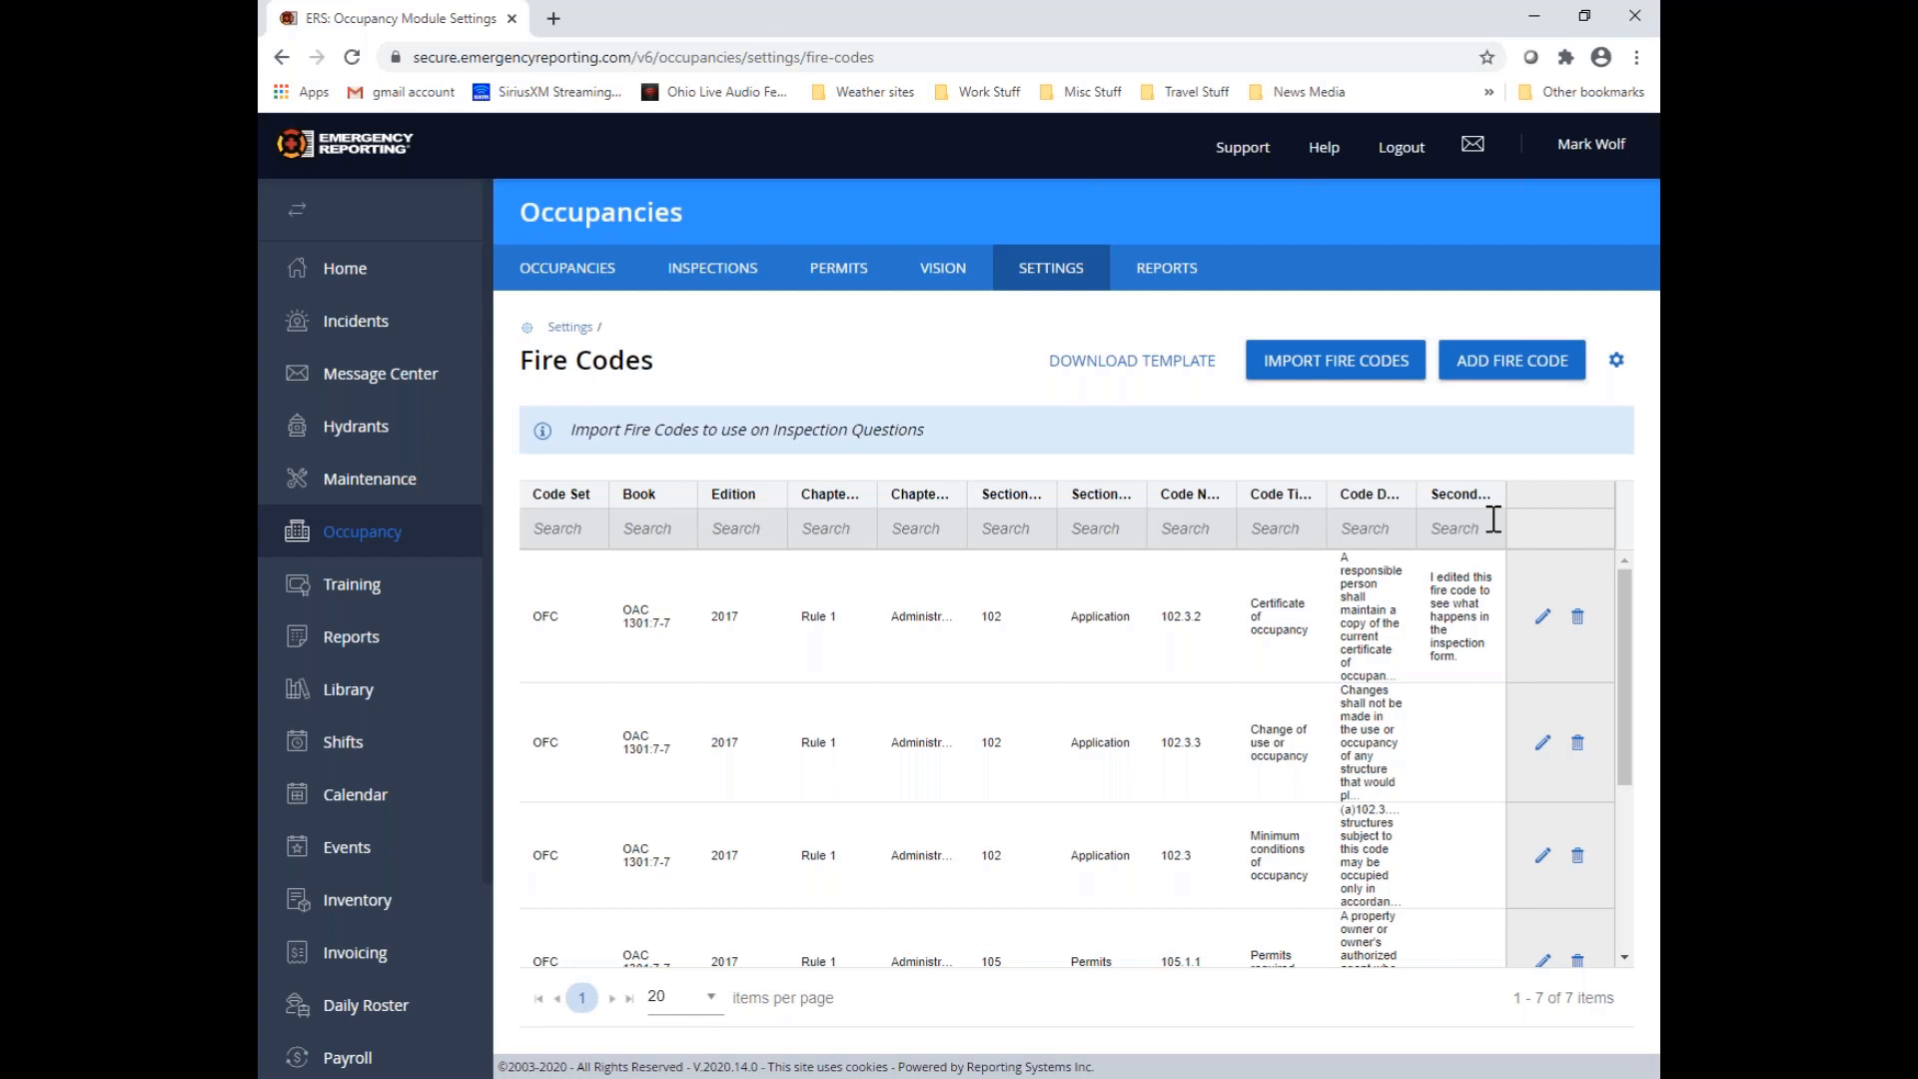
Filter the fire codes by chapter/rule number "rule 3", and clear the search parameters
{"action": "left_click", "coordinate": [815, 529]}
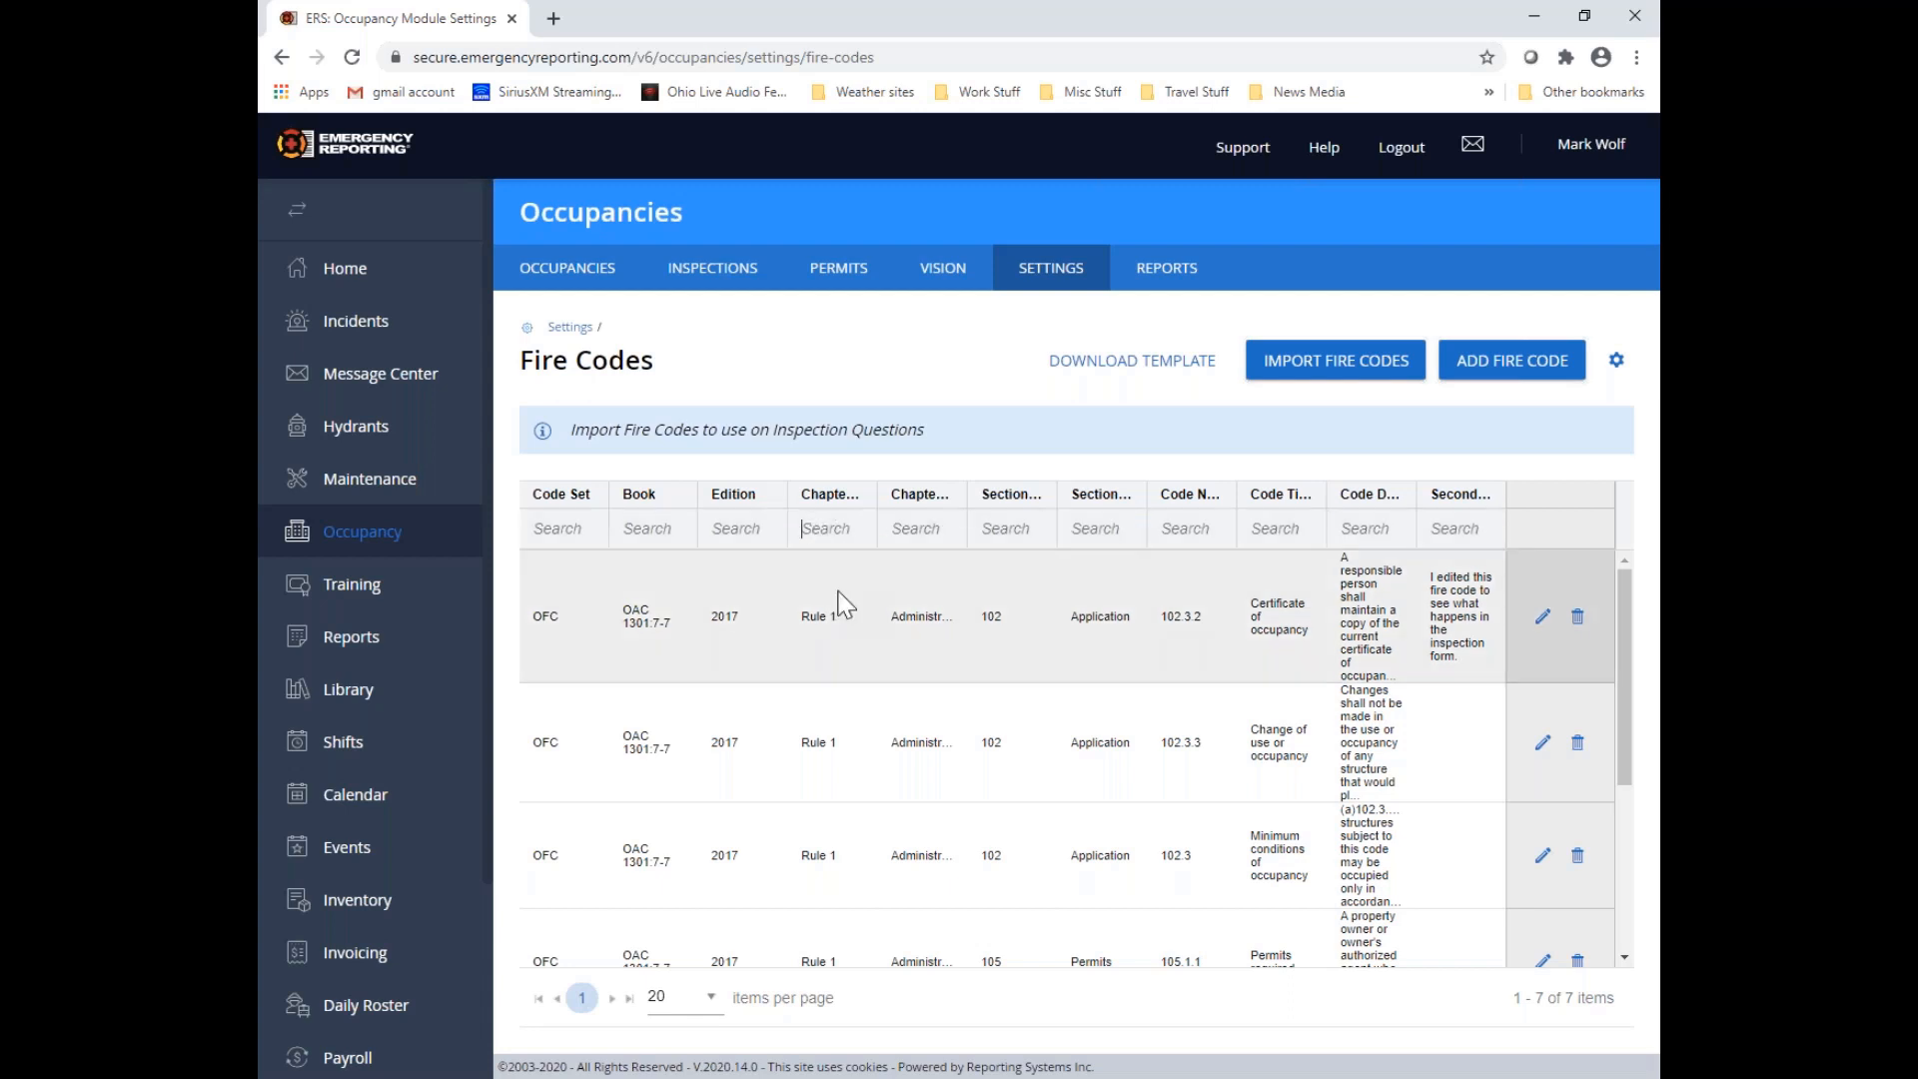
{"action": "type", "text": "rule 3"}
{"action": "key", "text": "Return"}
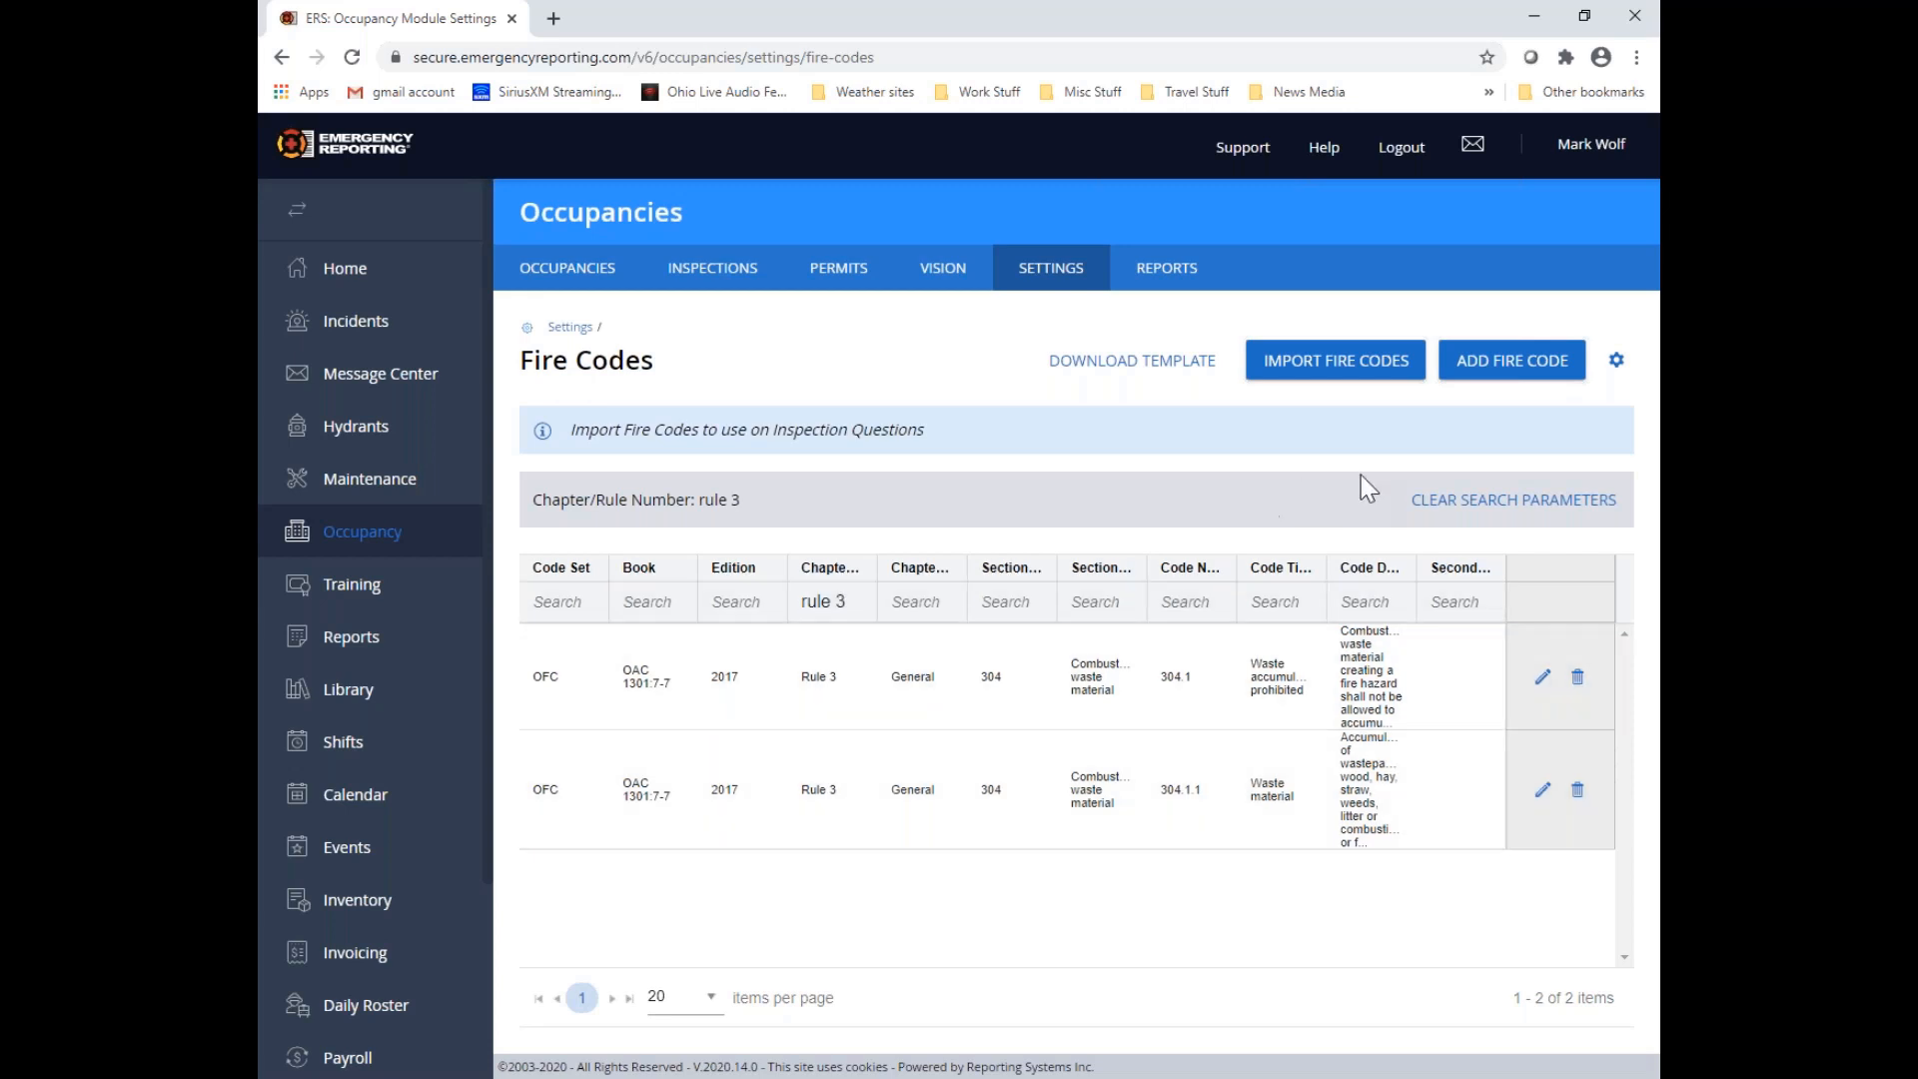
{"action": "left_click", "coordinate": [1582, 515]}
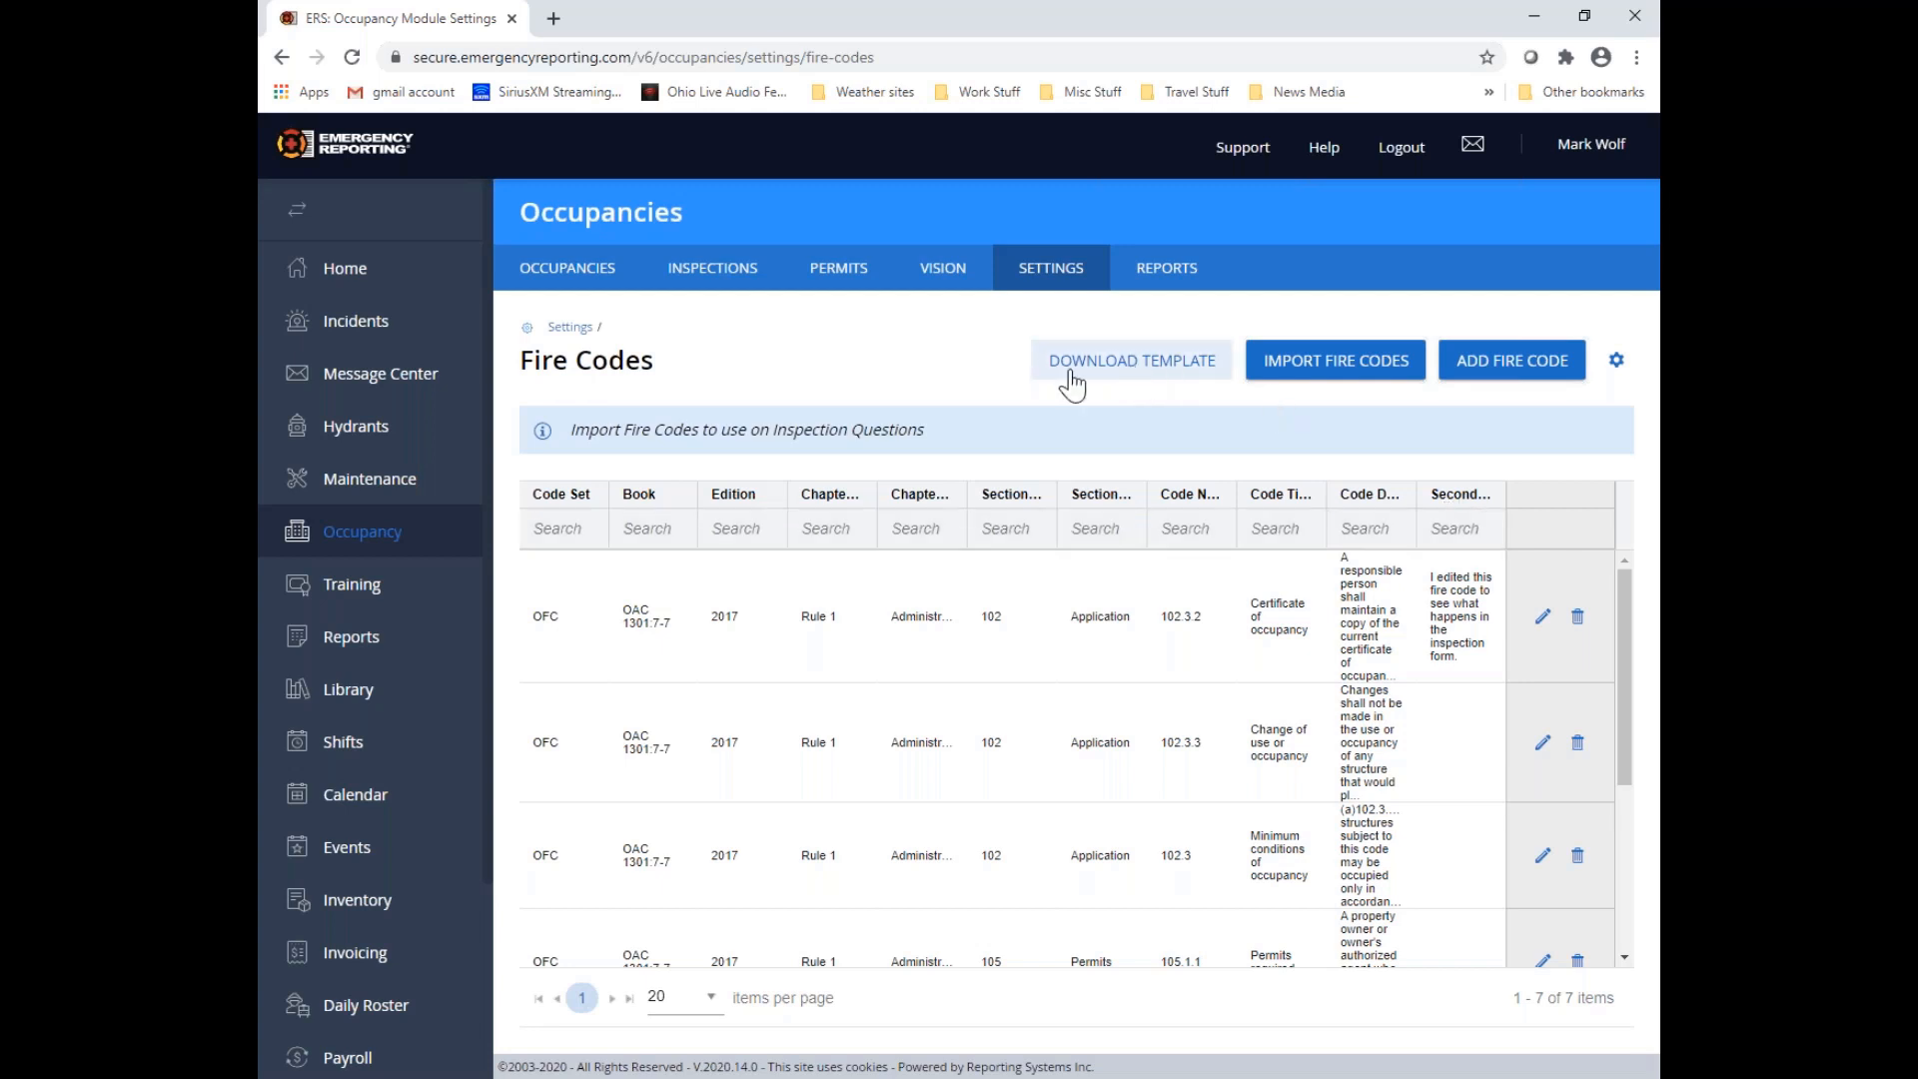
Download the fire codes import template and open the CSV file in Excel
{"action": "left_click", "coordinate": [1194, 367]}
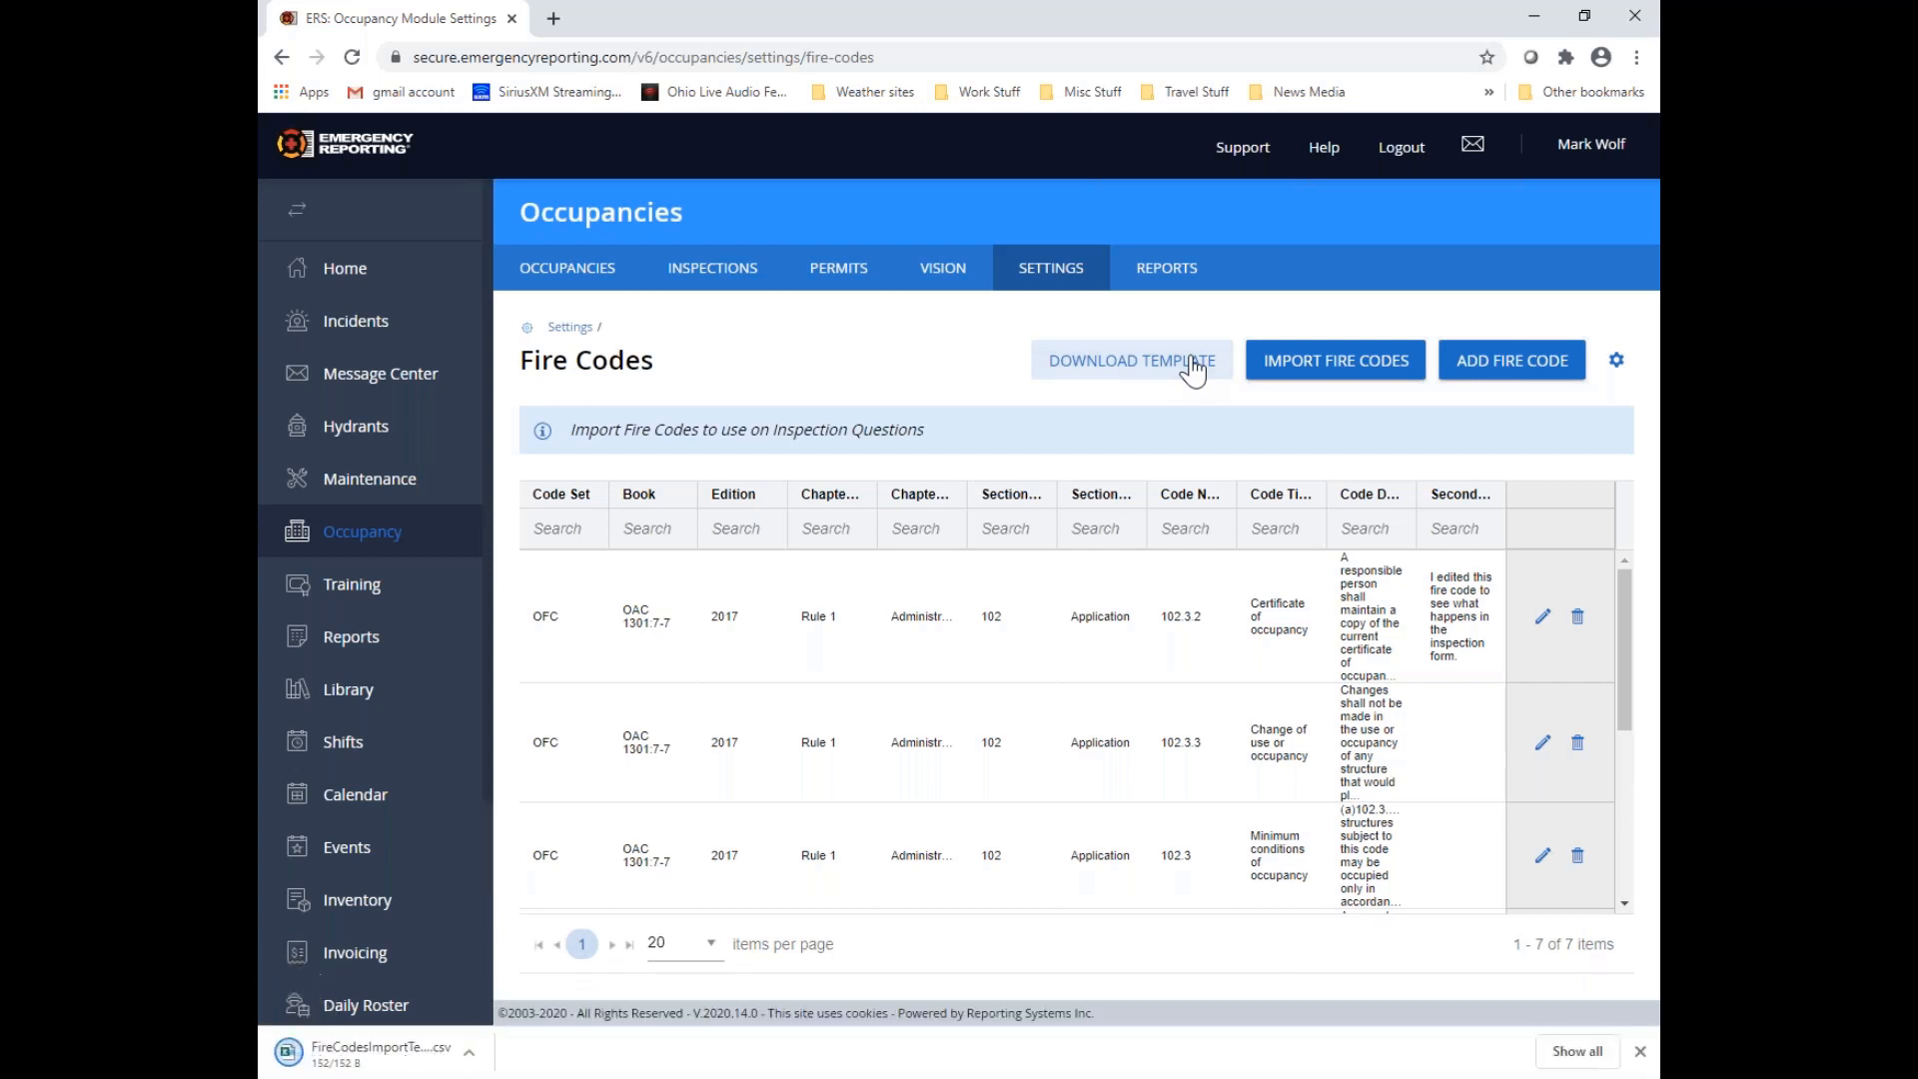
{"action": "left_click", "coordinate": [376, 1055]}
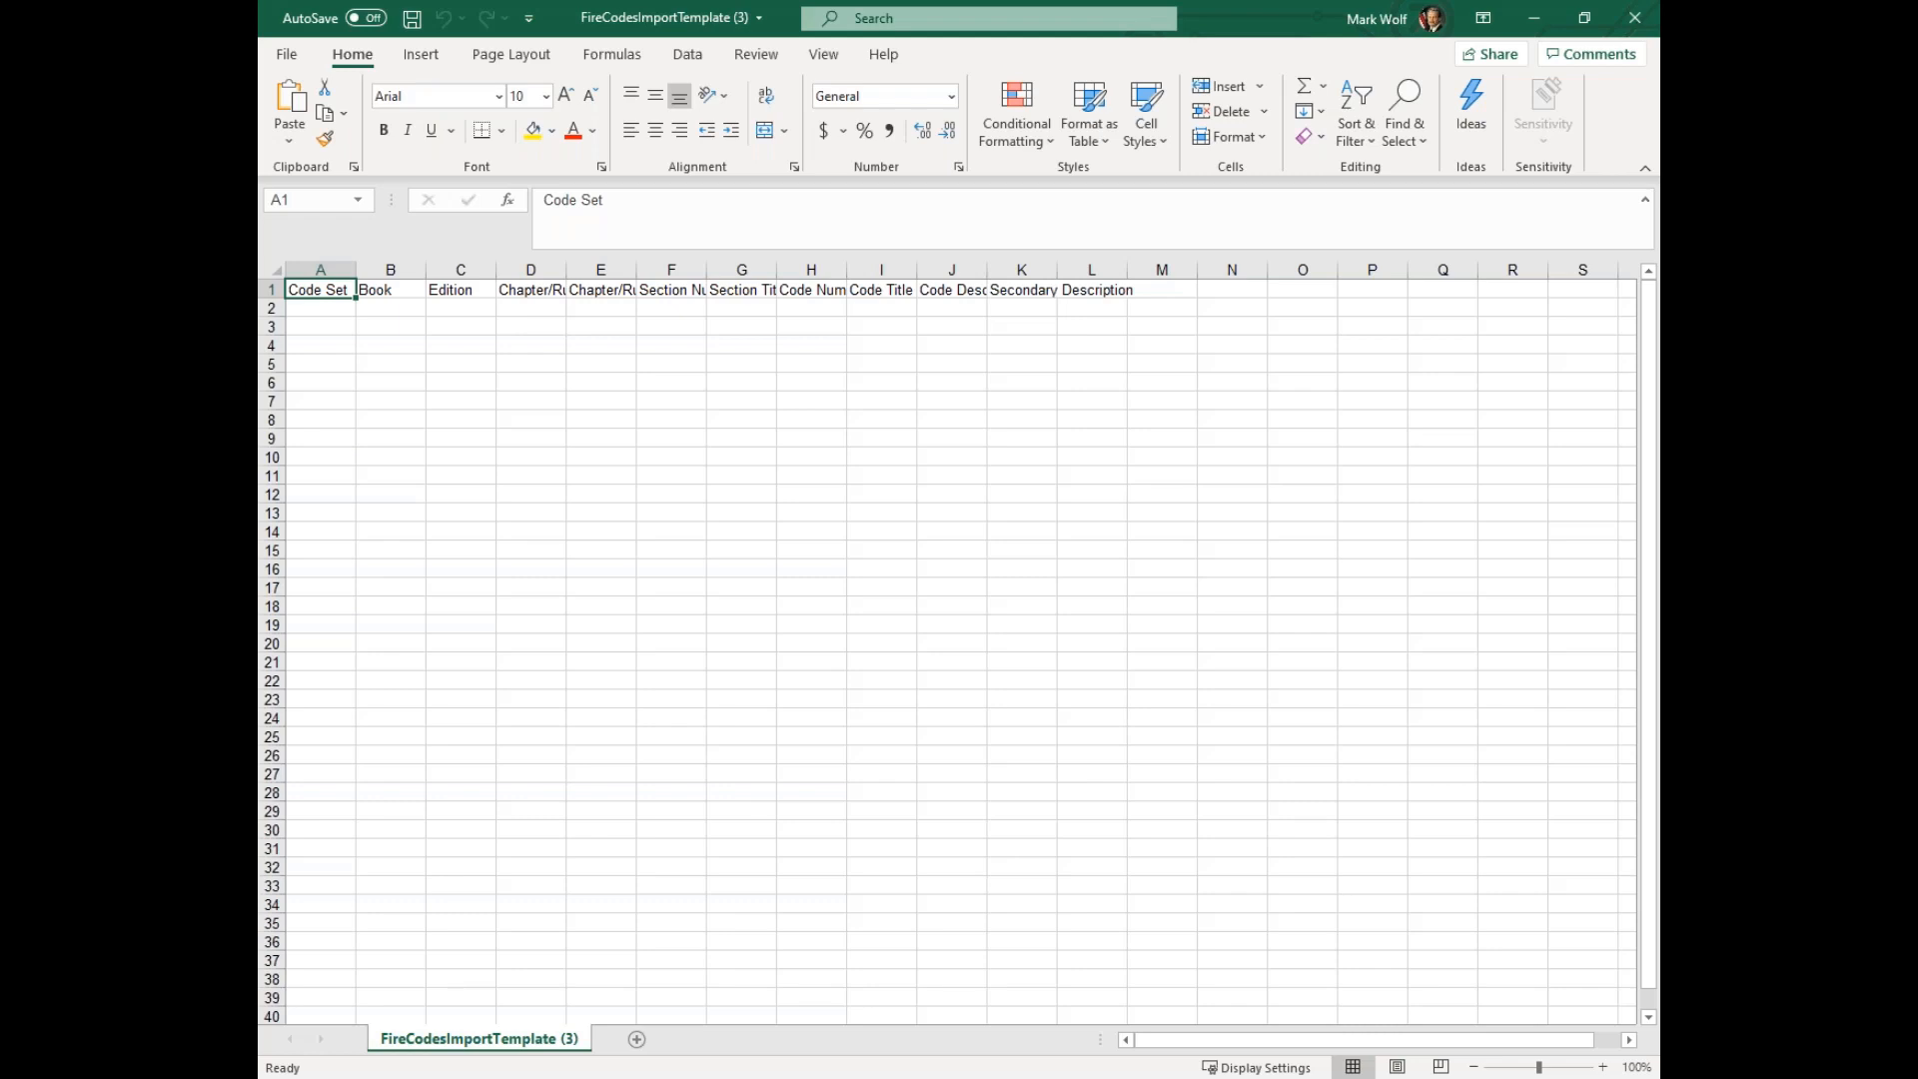
Examine the CSV (Comma delimited) file format among the template's save options, and return to the sheet without saving
{"action": "left_click", "coordinate": [289, 55]}
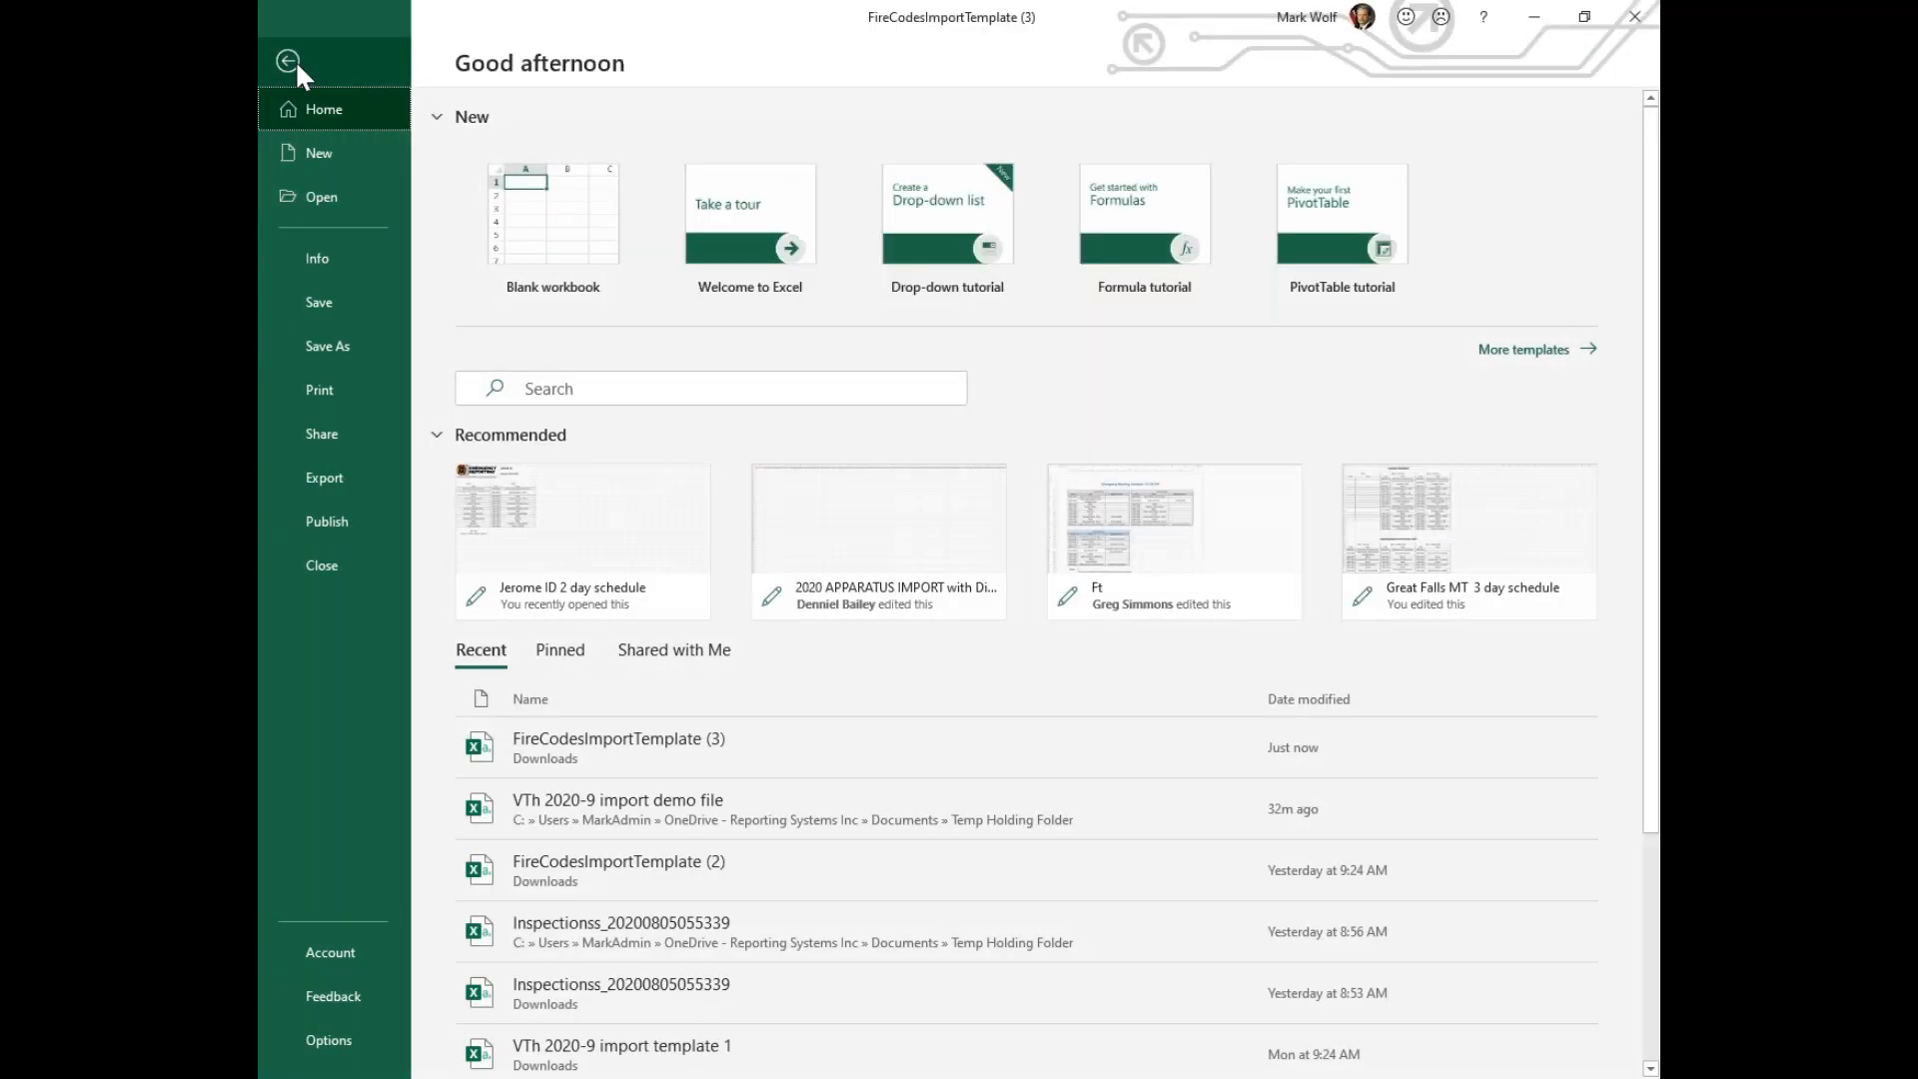
{"action": "left_click", "coordinate": [352, 346]}
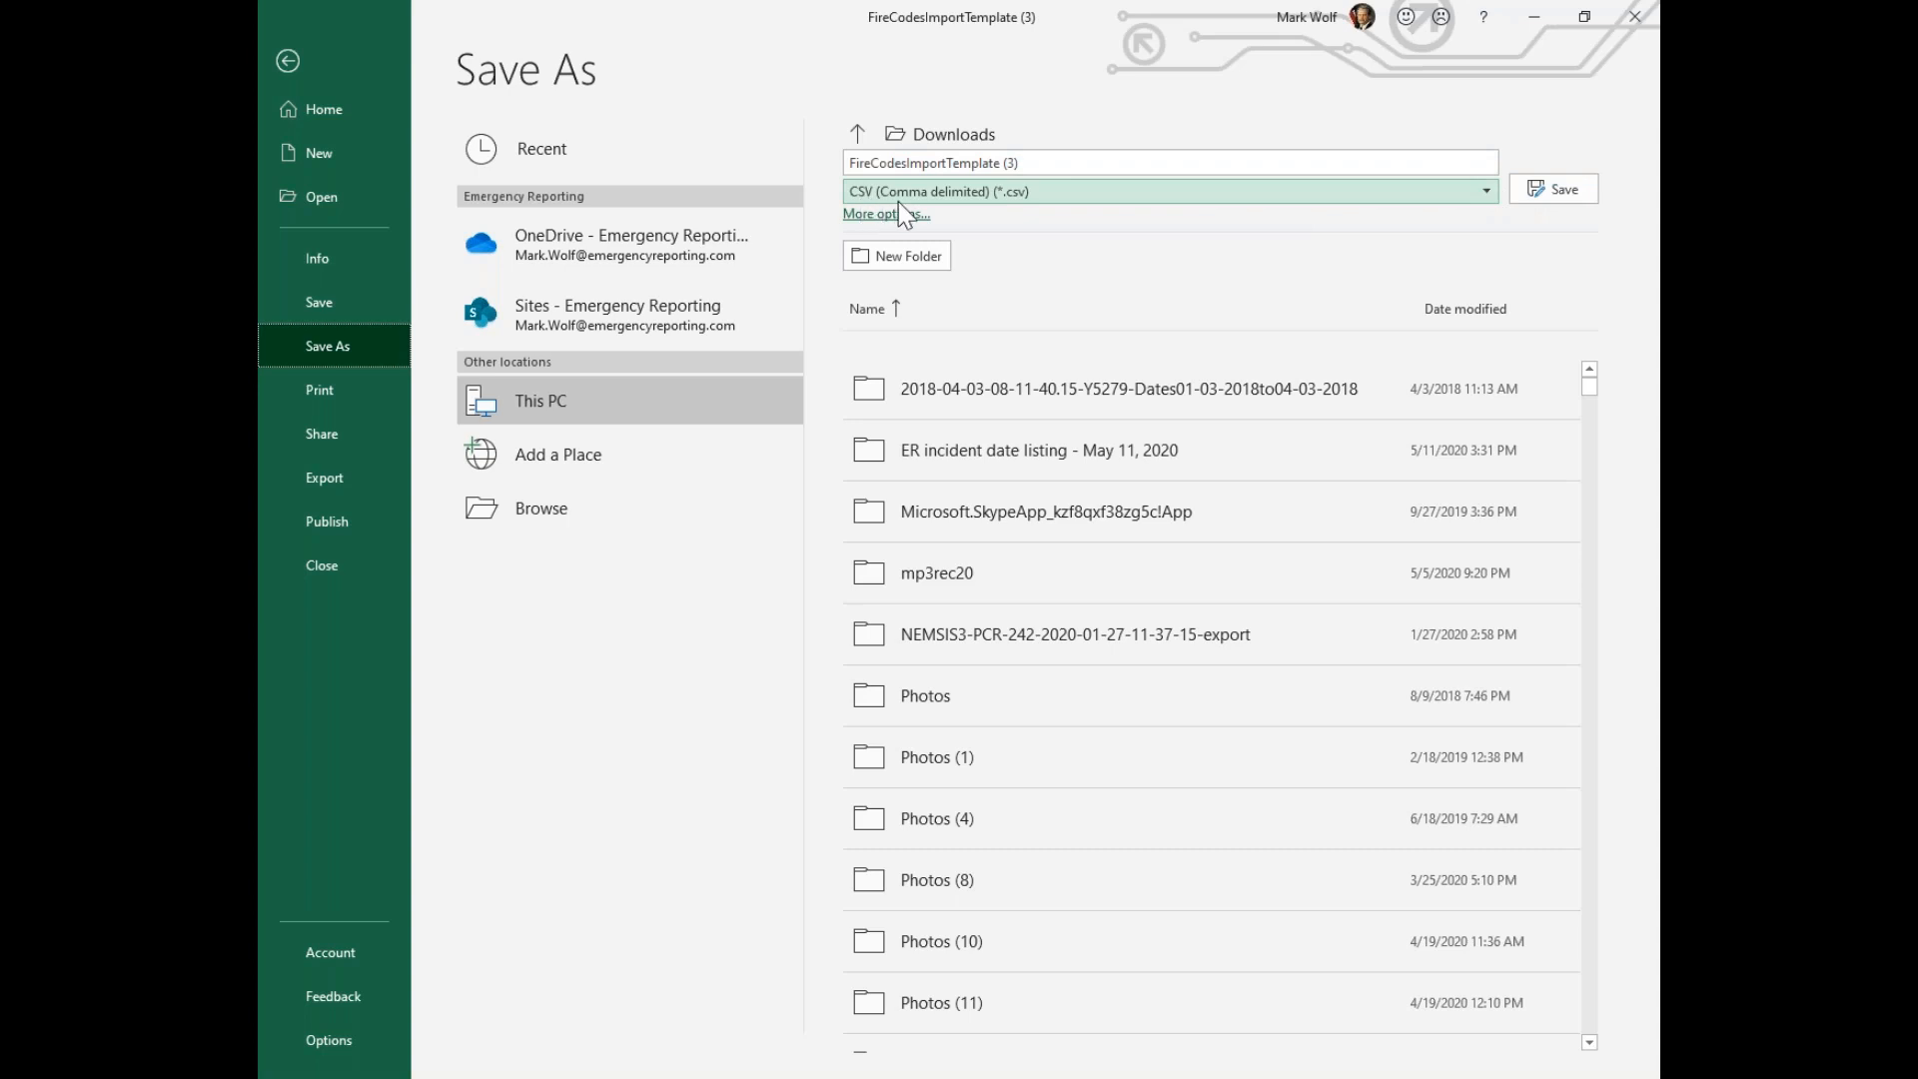
{"action": "left_click", "coordinate": [1489, 194]}
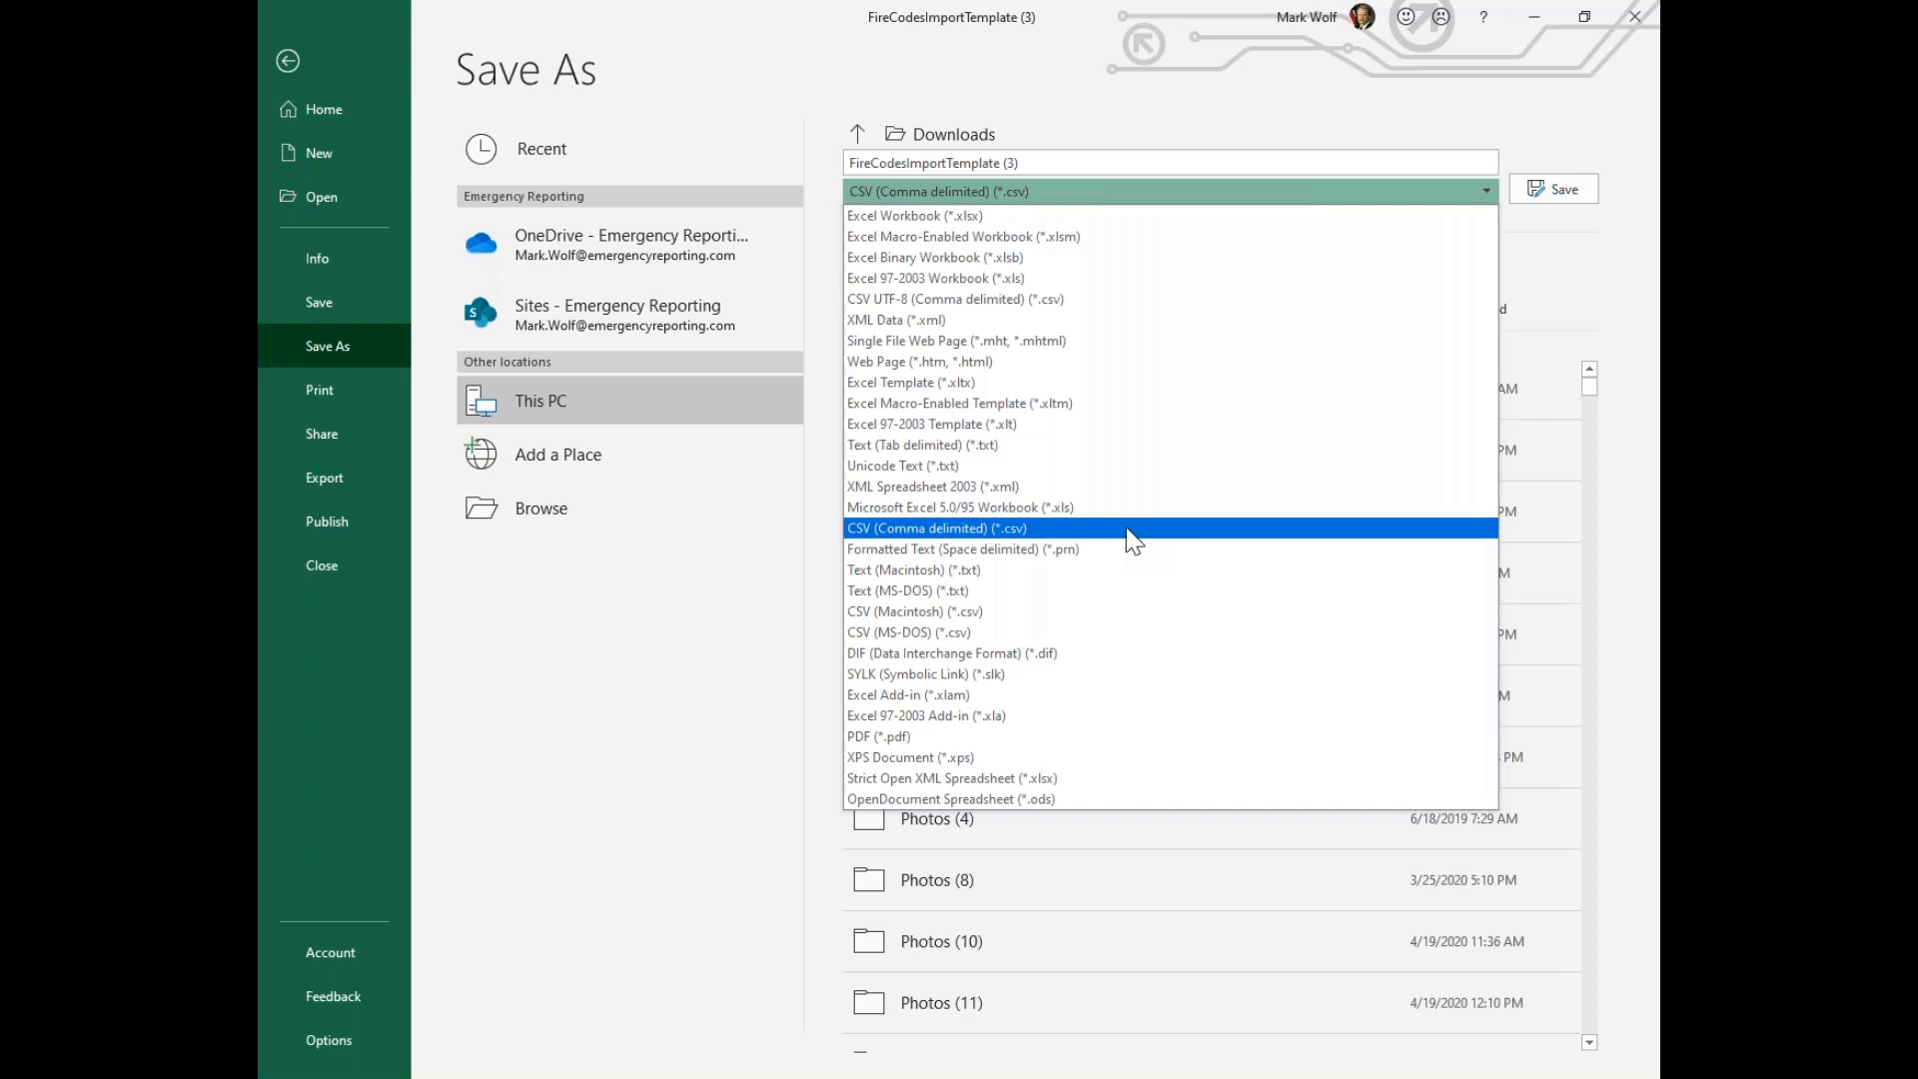
{"action": "left_click", "coordinate": [287, 62]}
{"action": "left_click", "coordinate": [288, 62]}
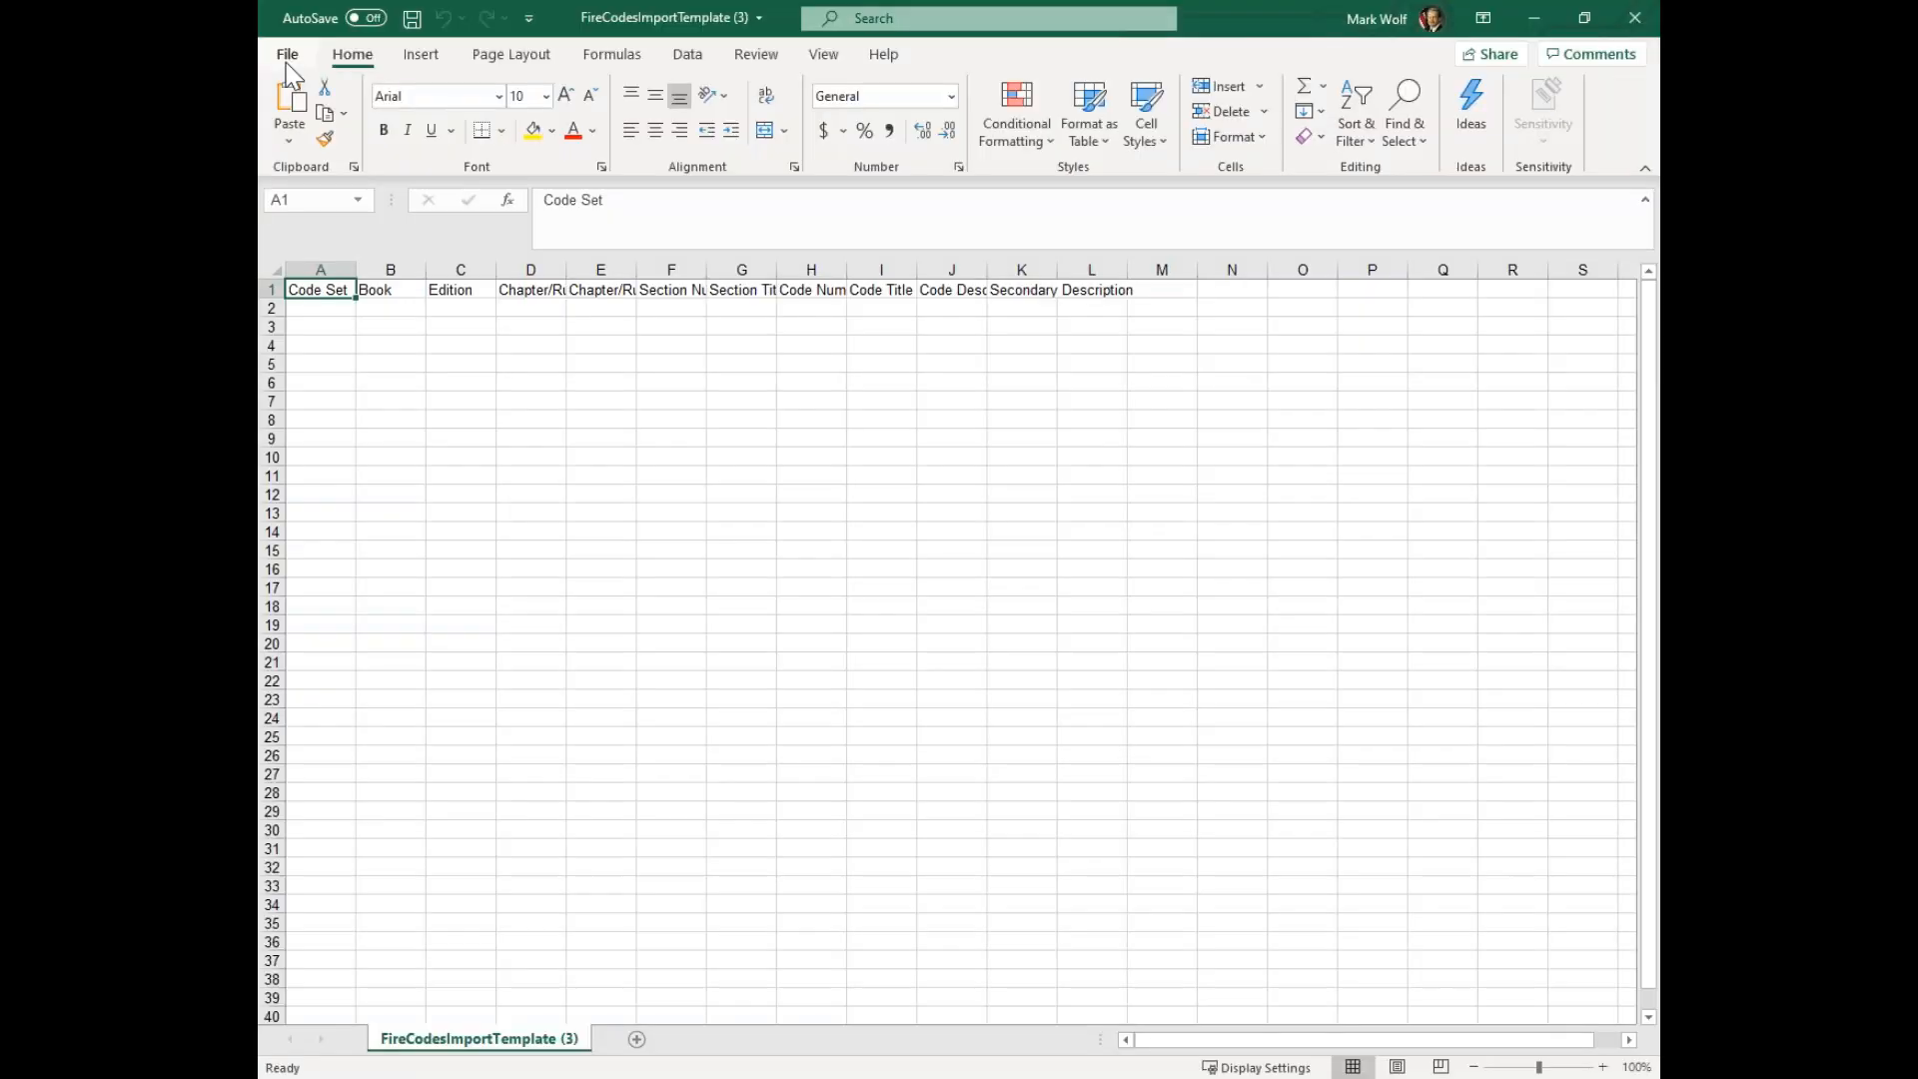
Auto-fit all column widths in the import template to their header text
{"action": "left_click", "coordinate": [276, 269]}
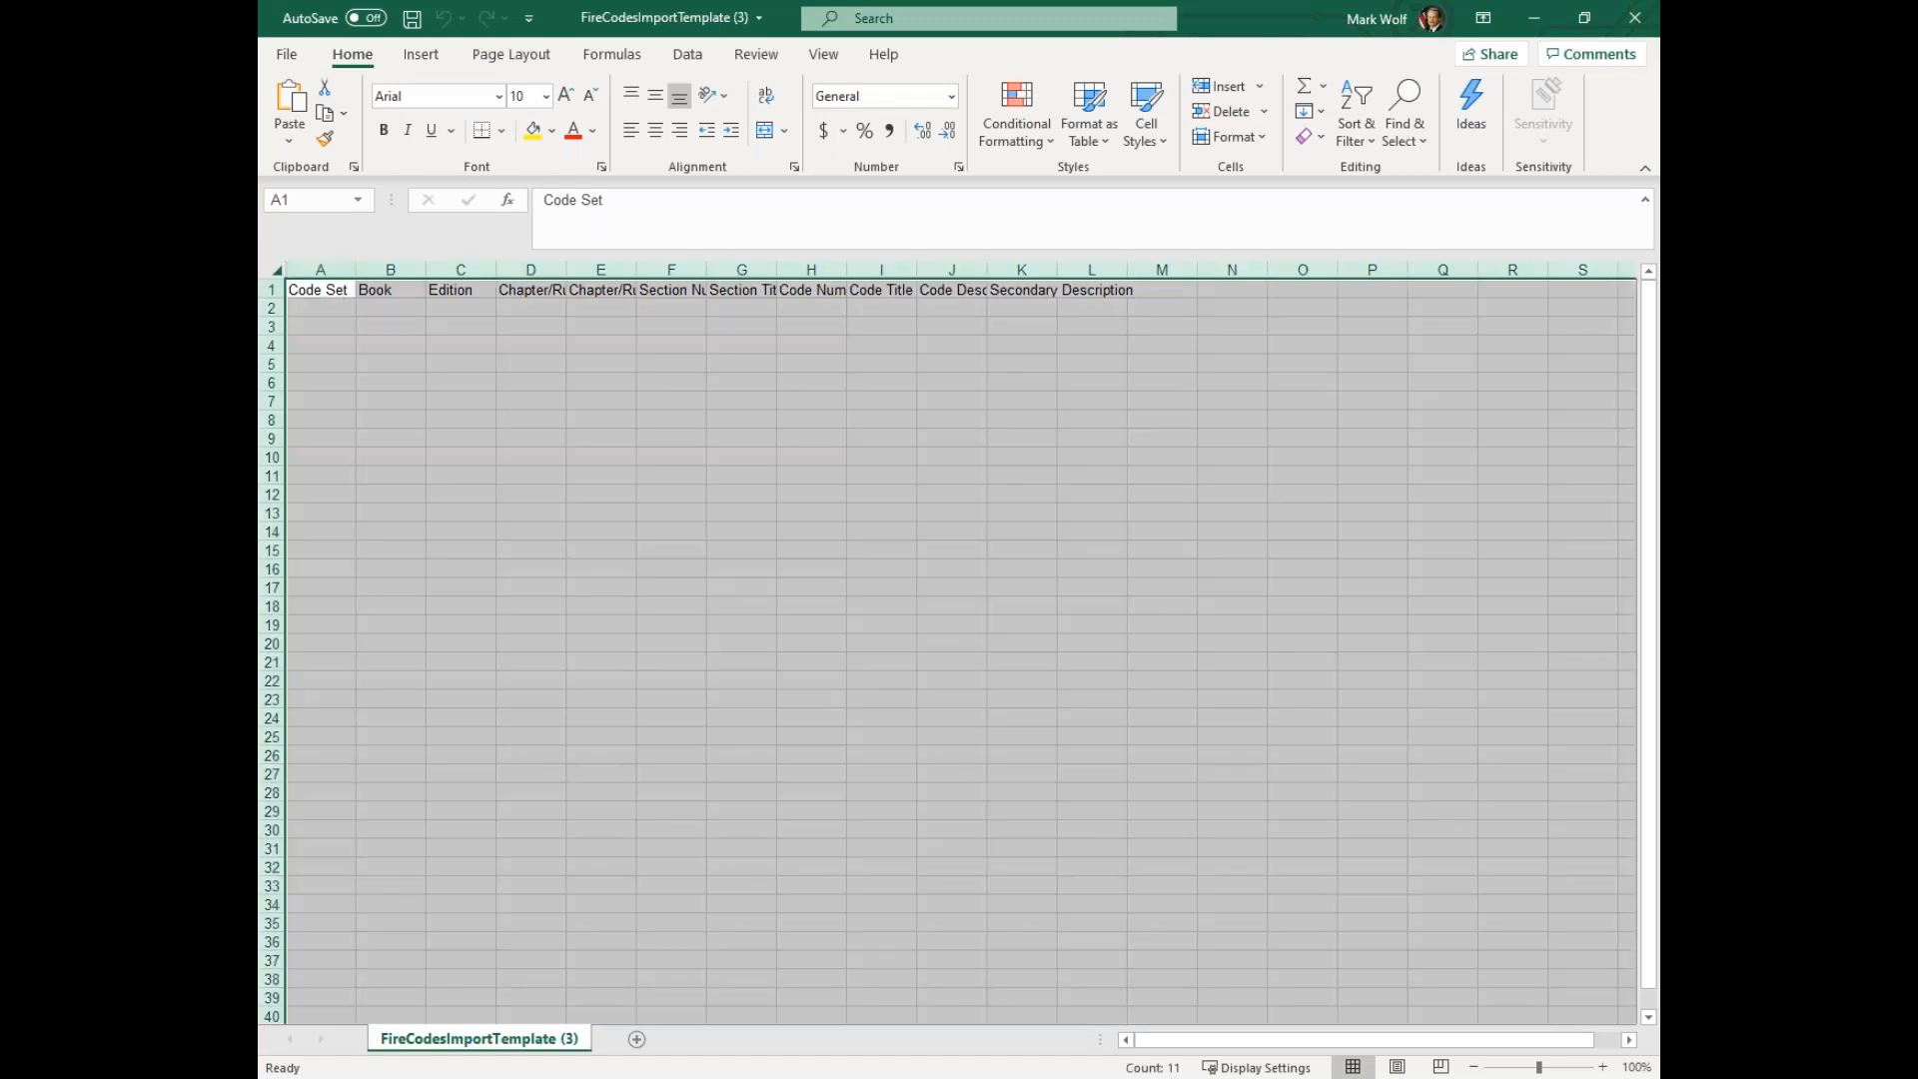
{"action": "double_click", "coordinate": [356, 270]}
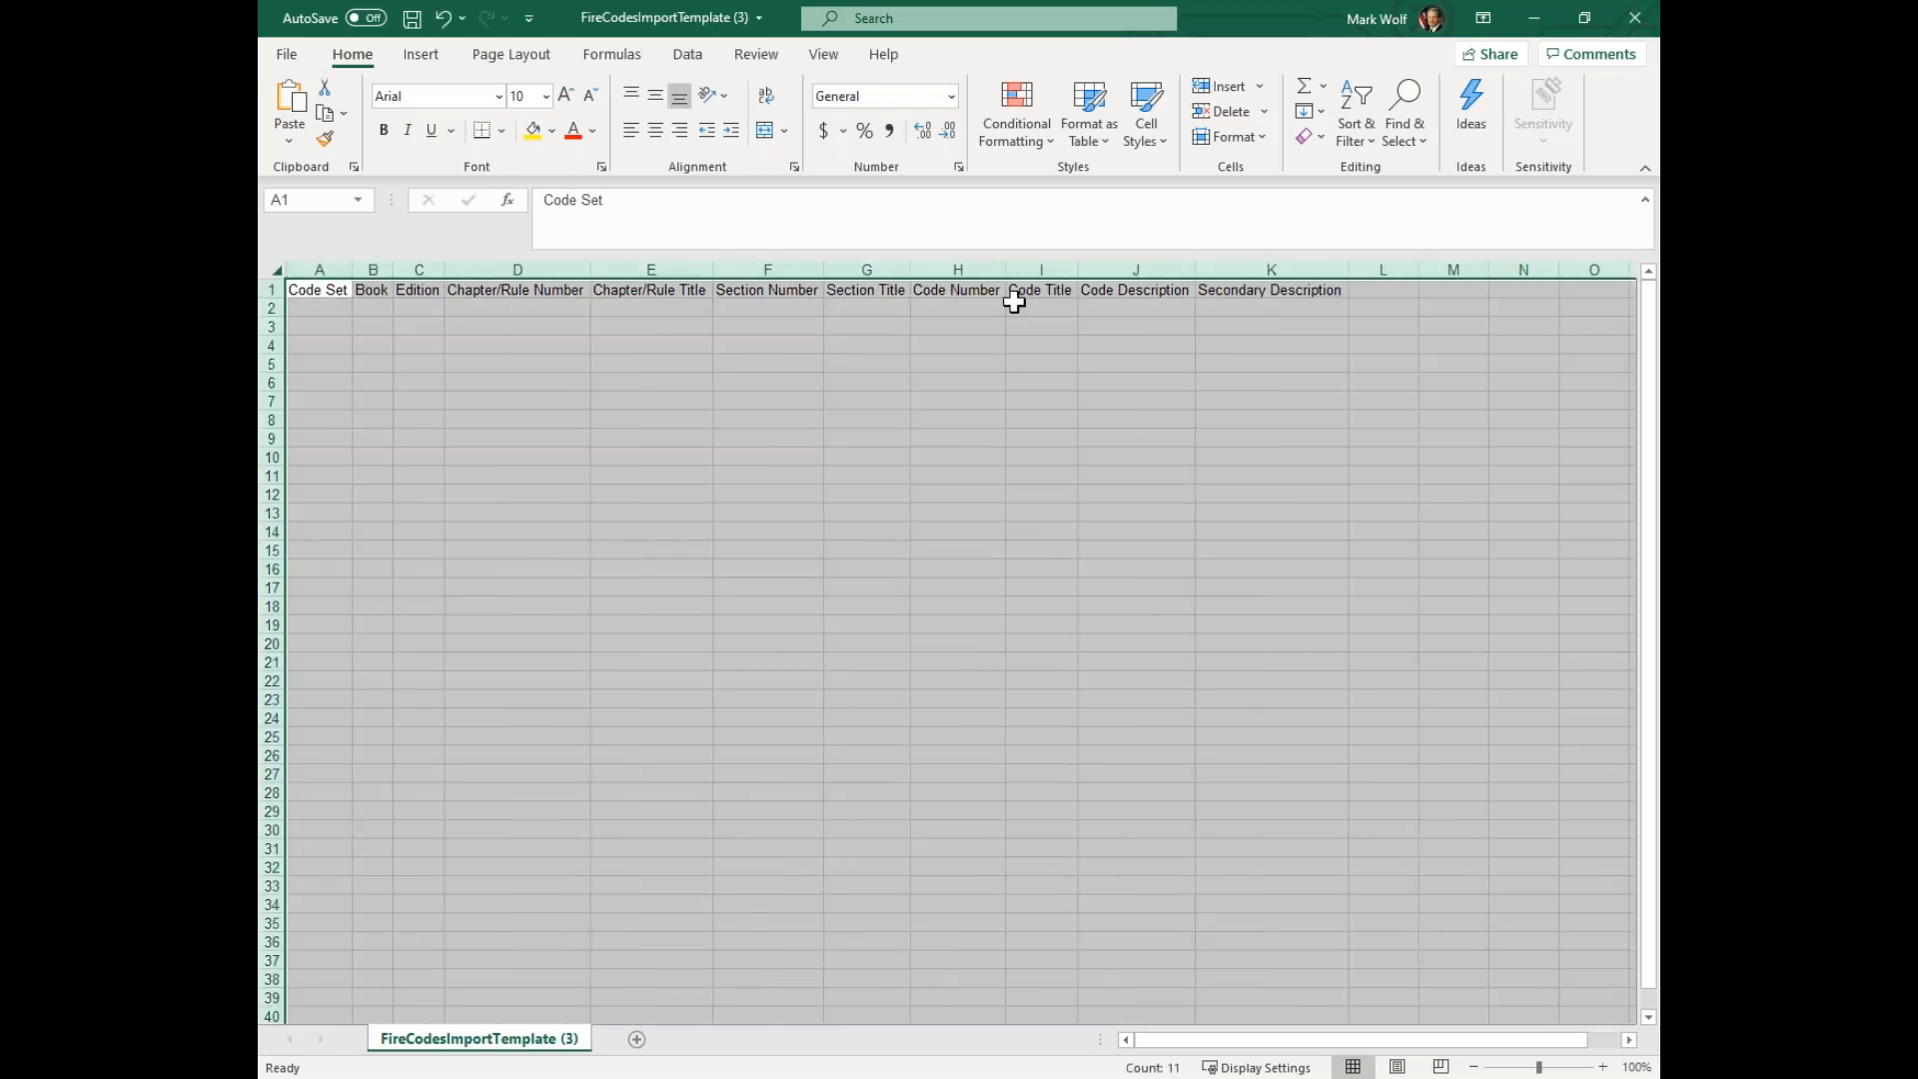
{"action": "left_click", "coordinate": [957, 325]}
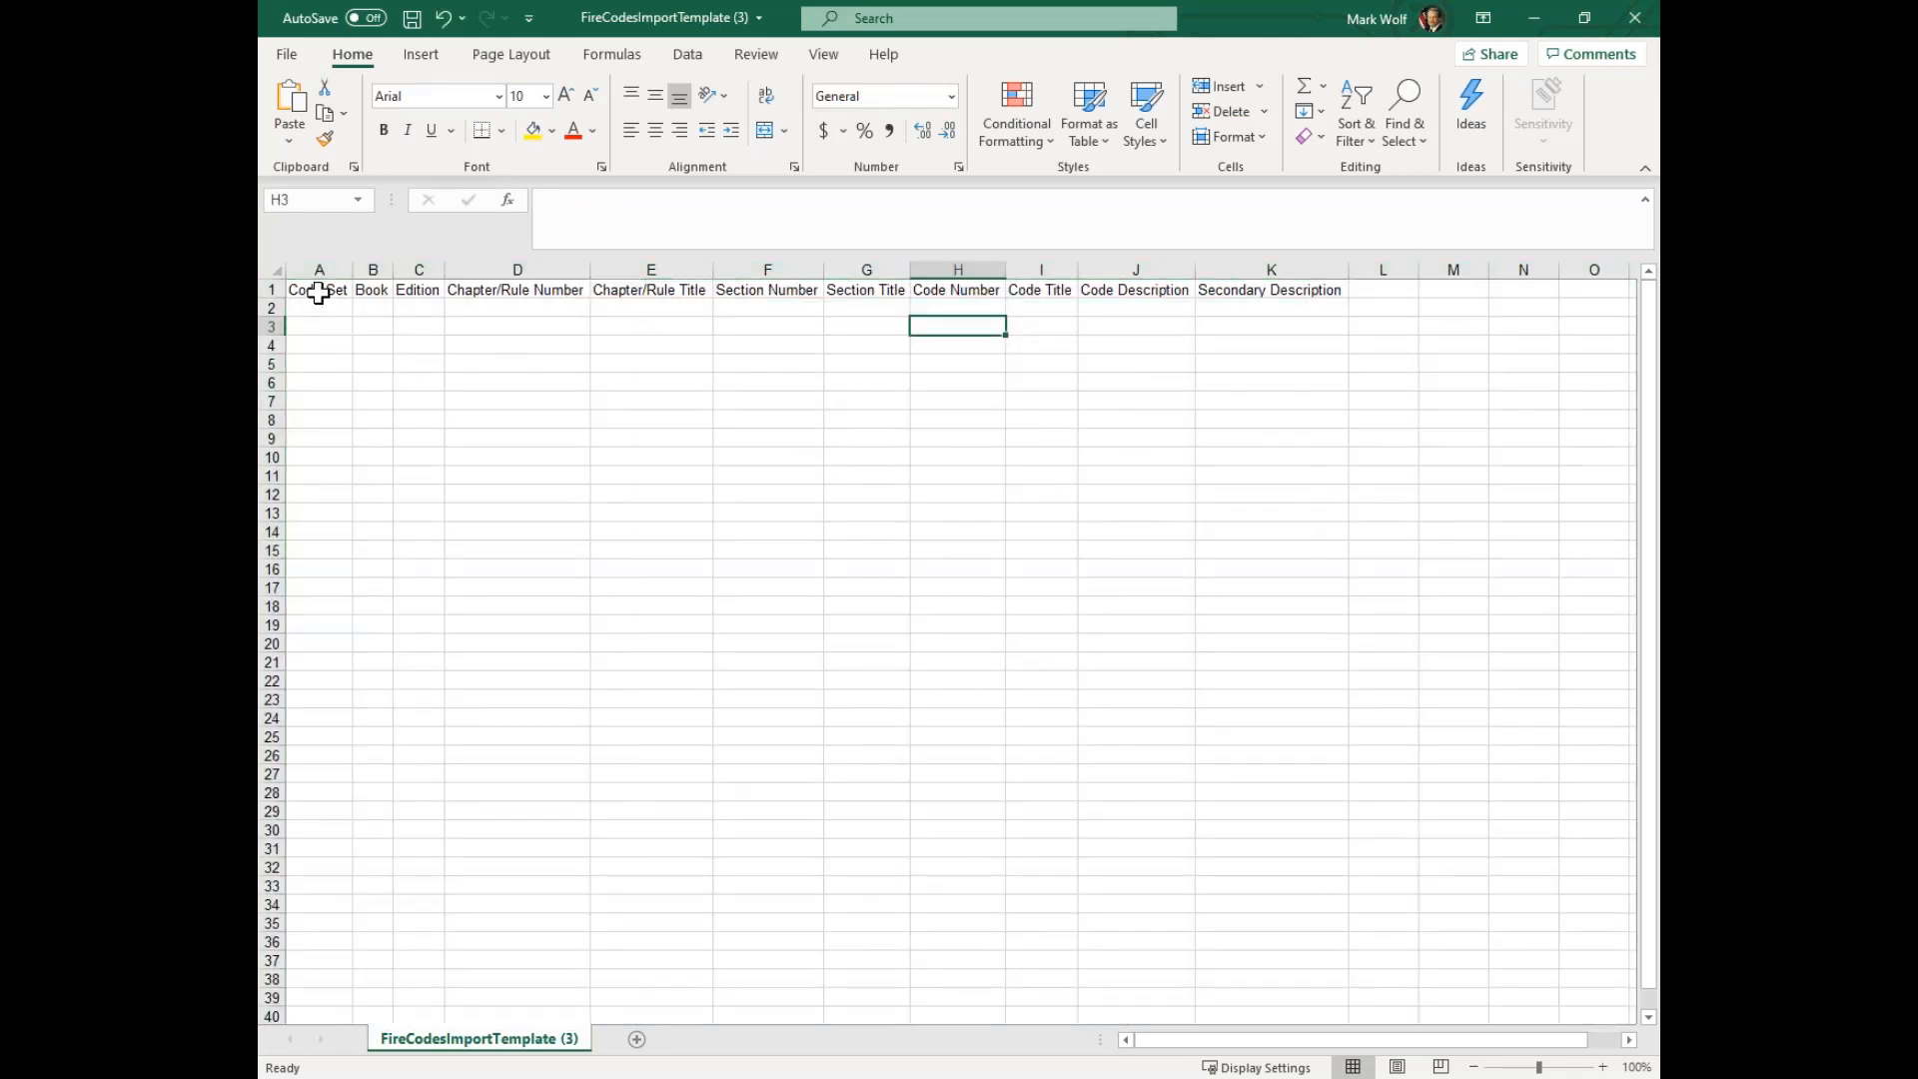
{"action": "left_click_drag", "start_coordinate": [318, 290], "coordinate": [1224, 288]}
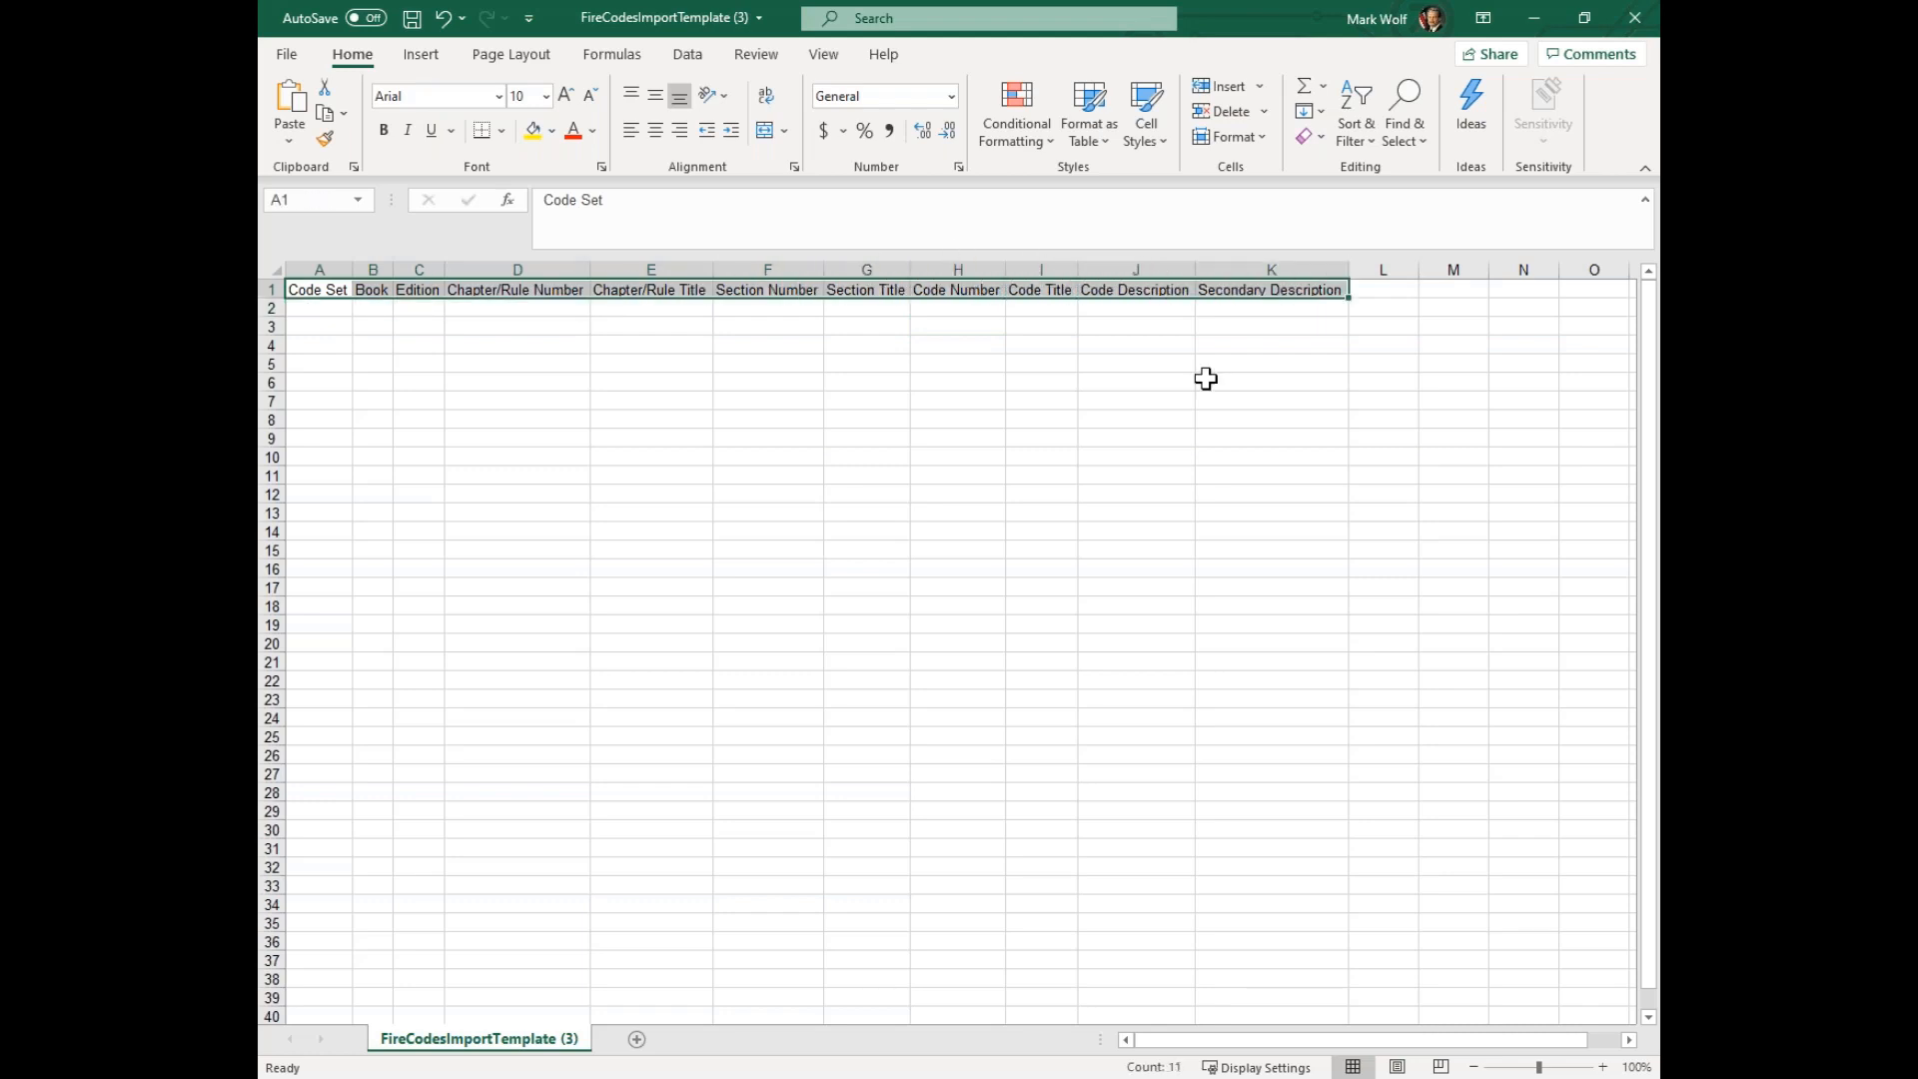
{"action": "left_click", "coordinate": [1049, 557]}
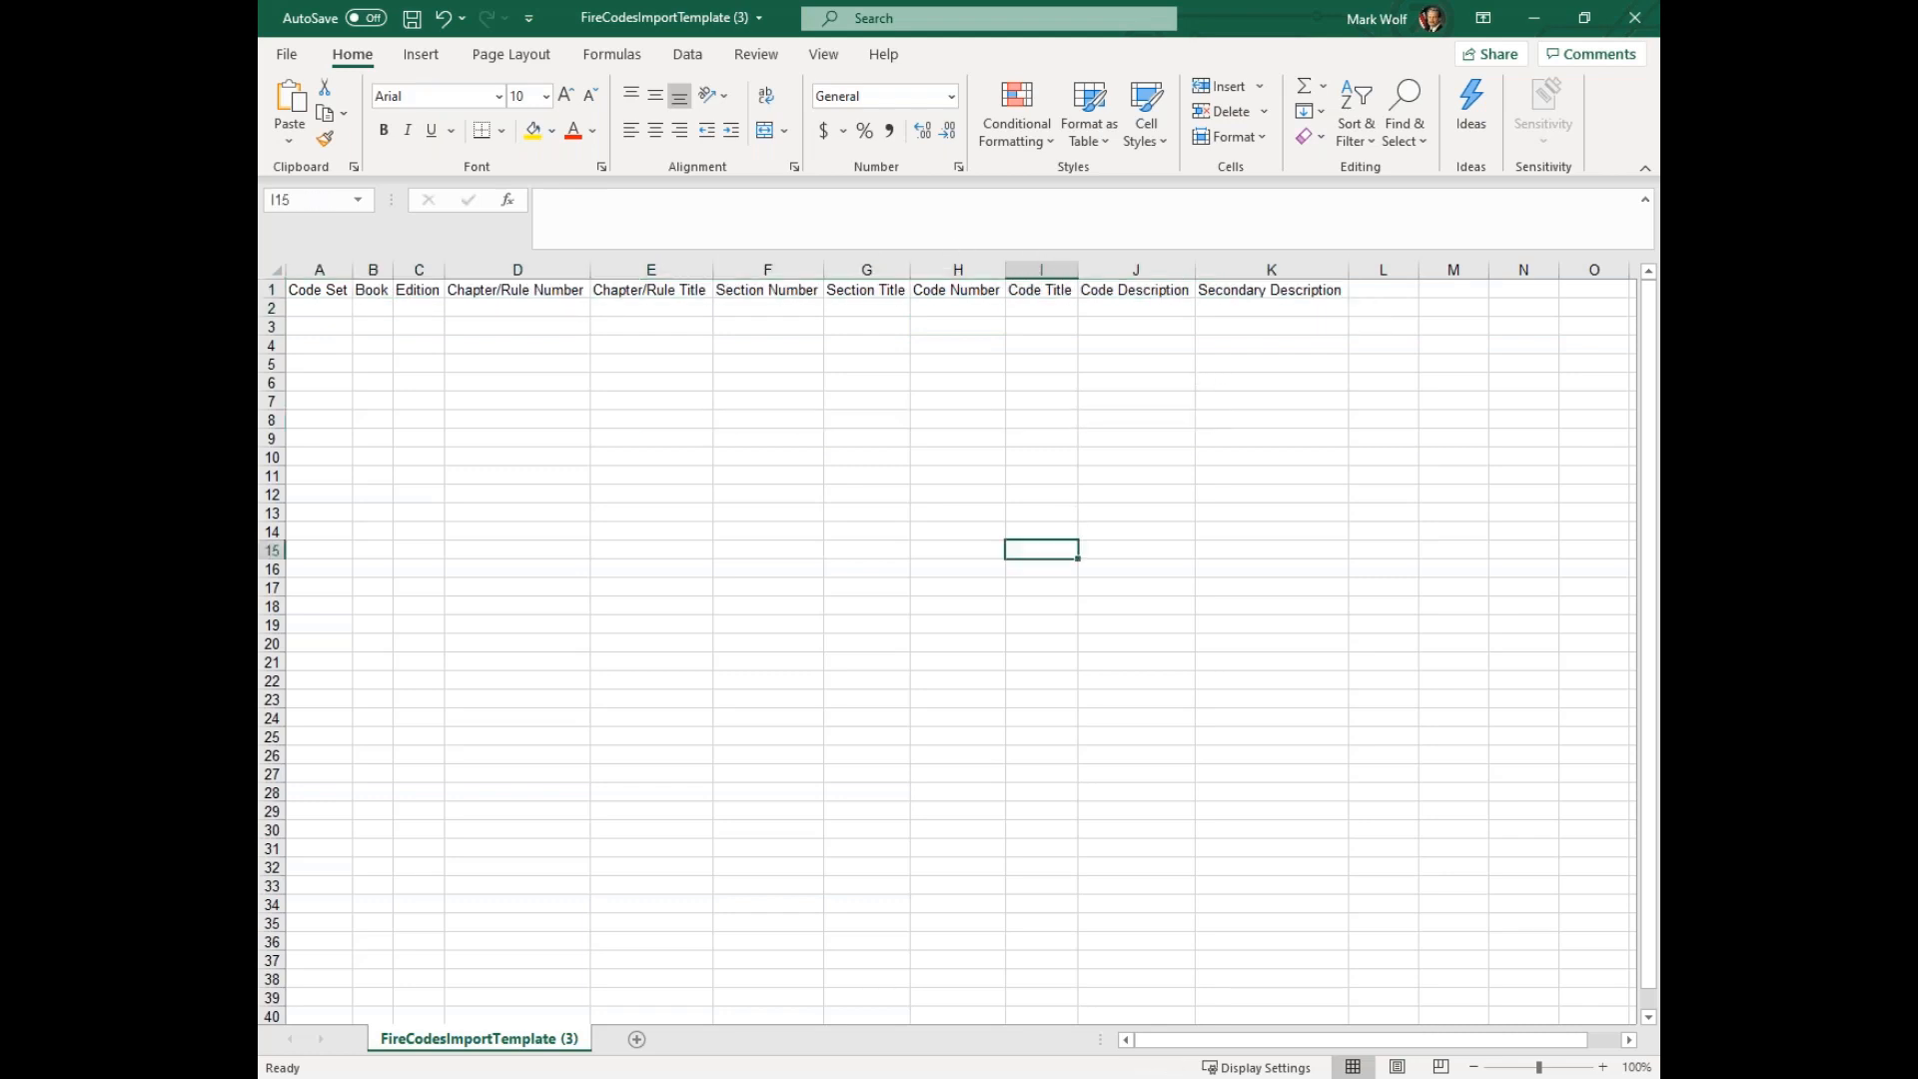
{"action": "left_click", "coordinate": [327, 288]}
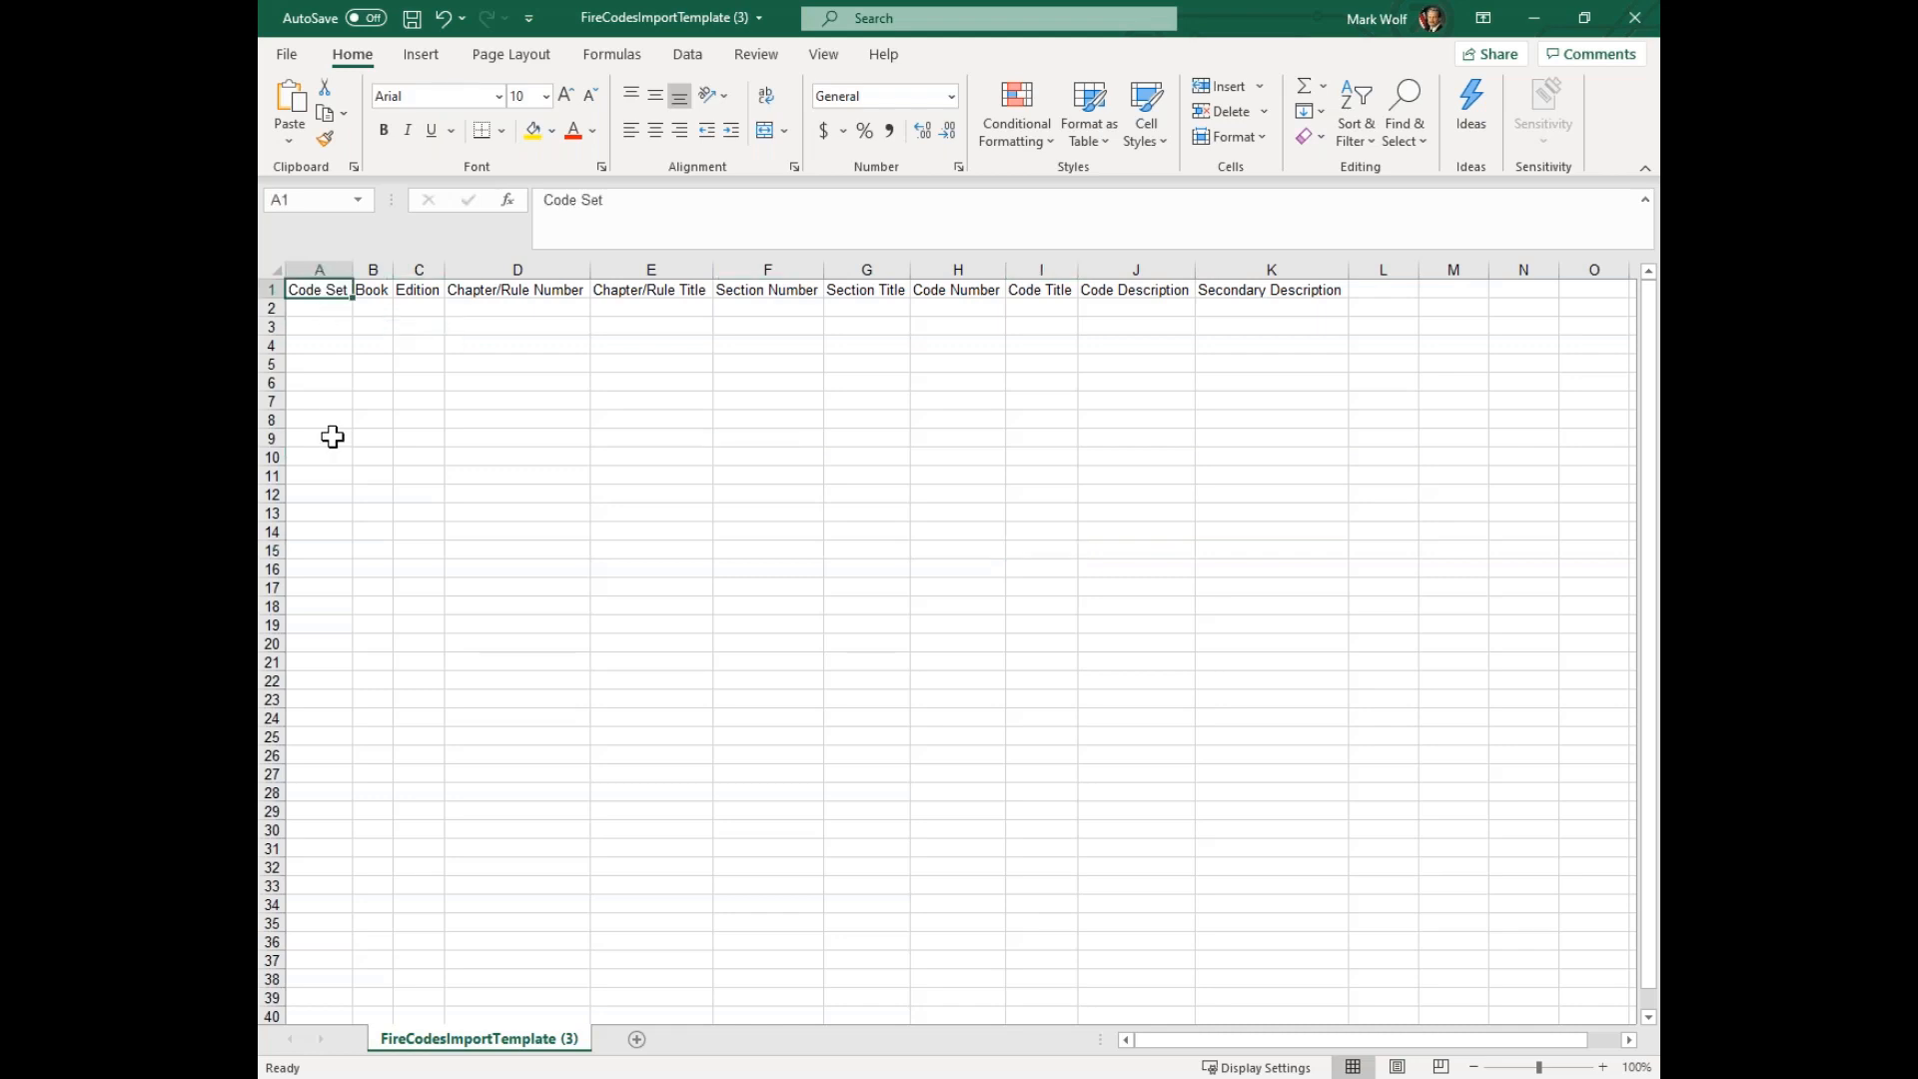
{"action": "left_click", "coordinate": [324, 309]}
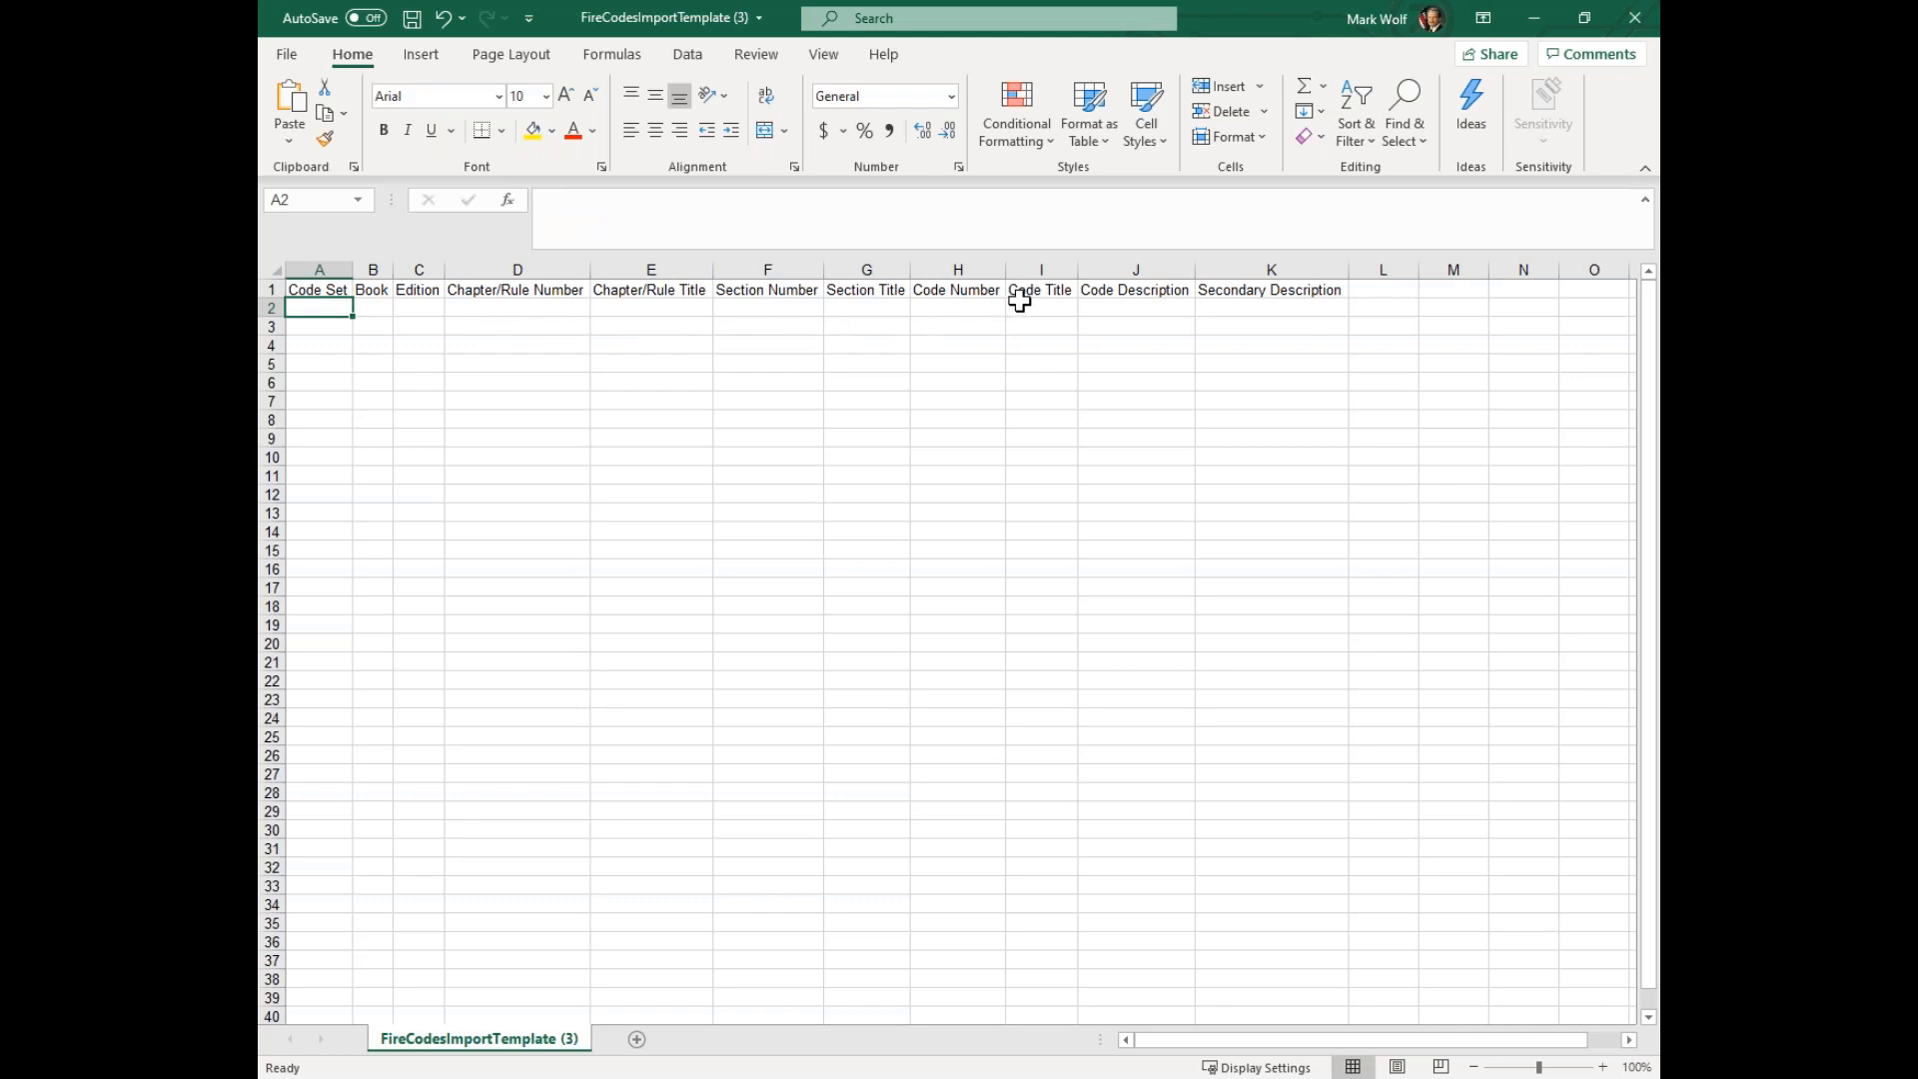
Color the Code Title header text red in the import template
{"action": "left_click", "coordinate": [1052, 290]}
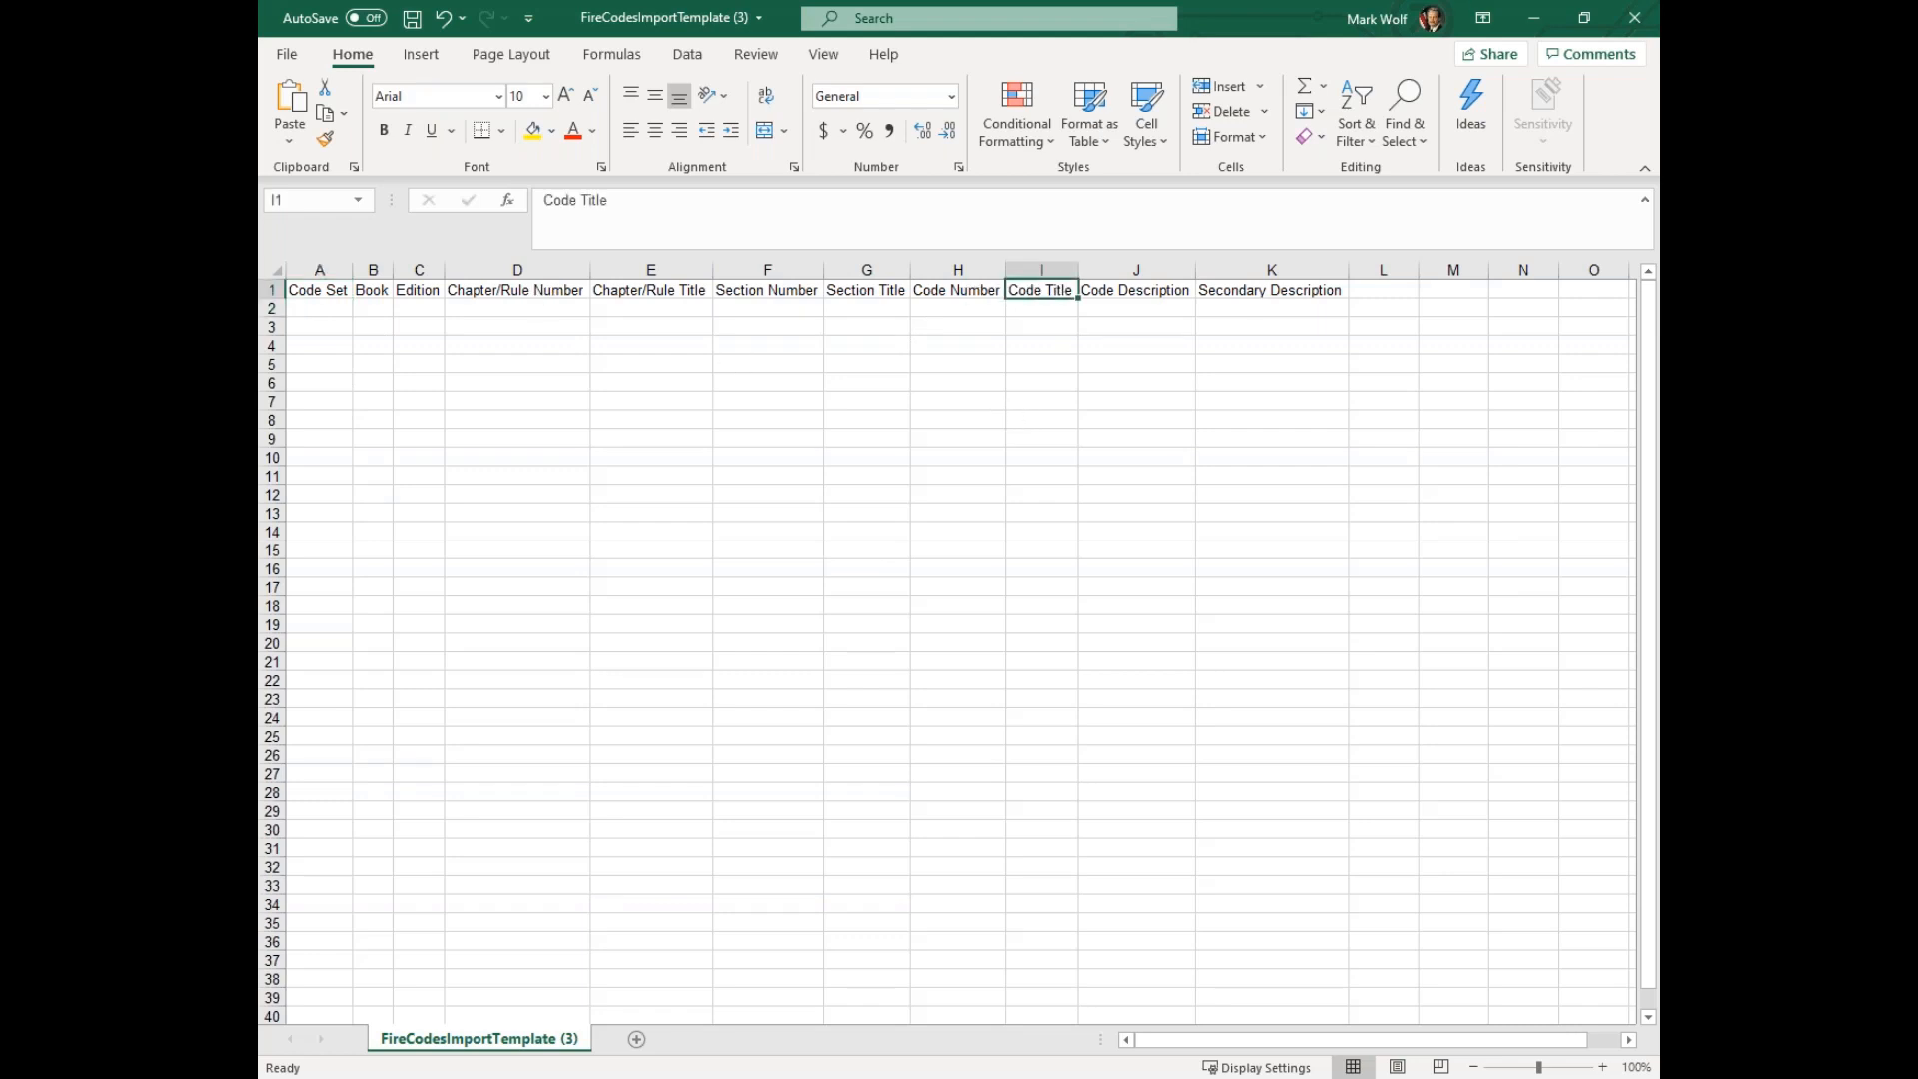
{"action": "left_click", "coordinate": [576, 129]}
{"action": "left_click", "coordinate": [1061, 457]}
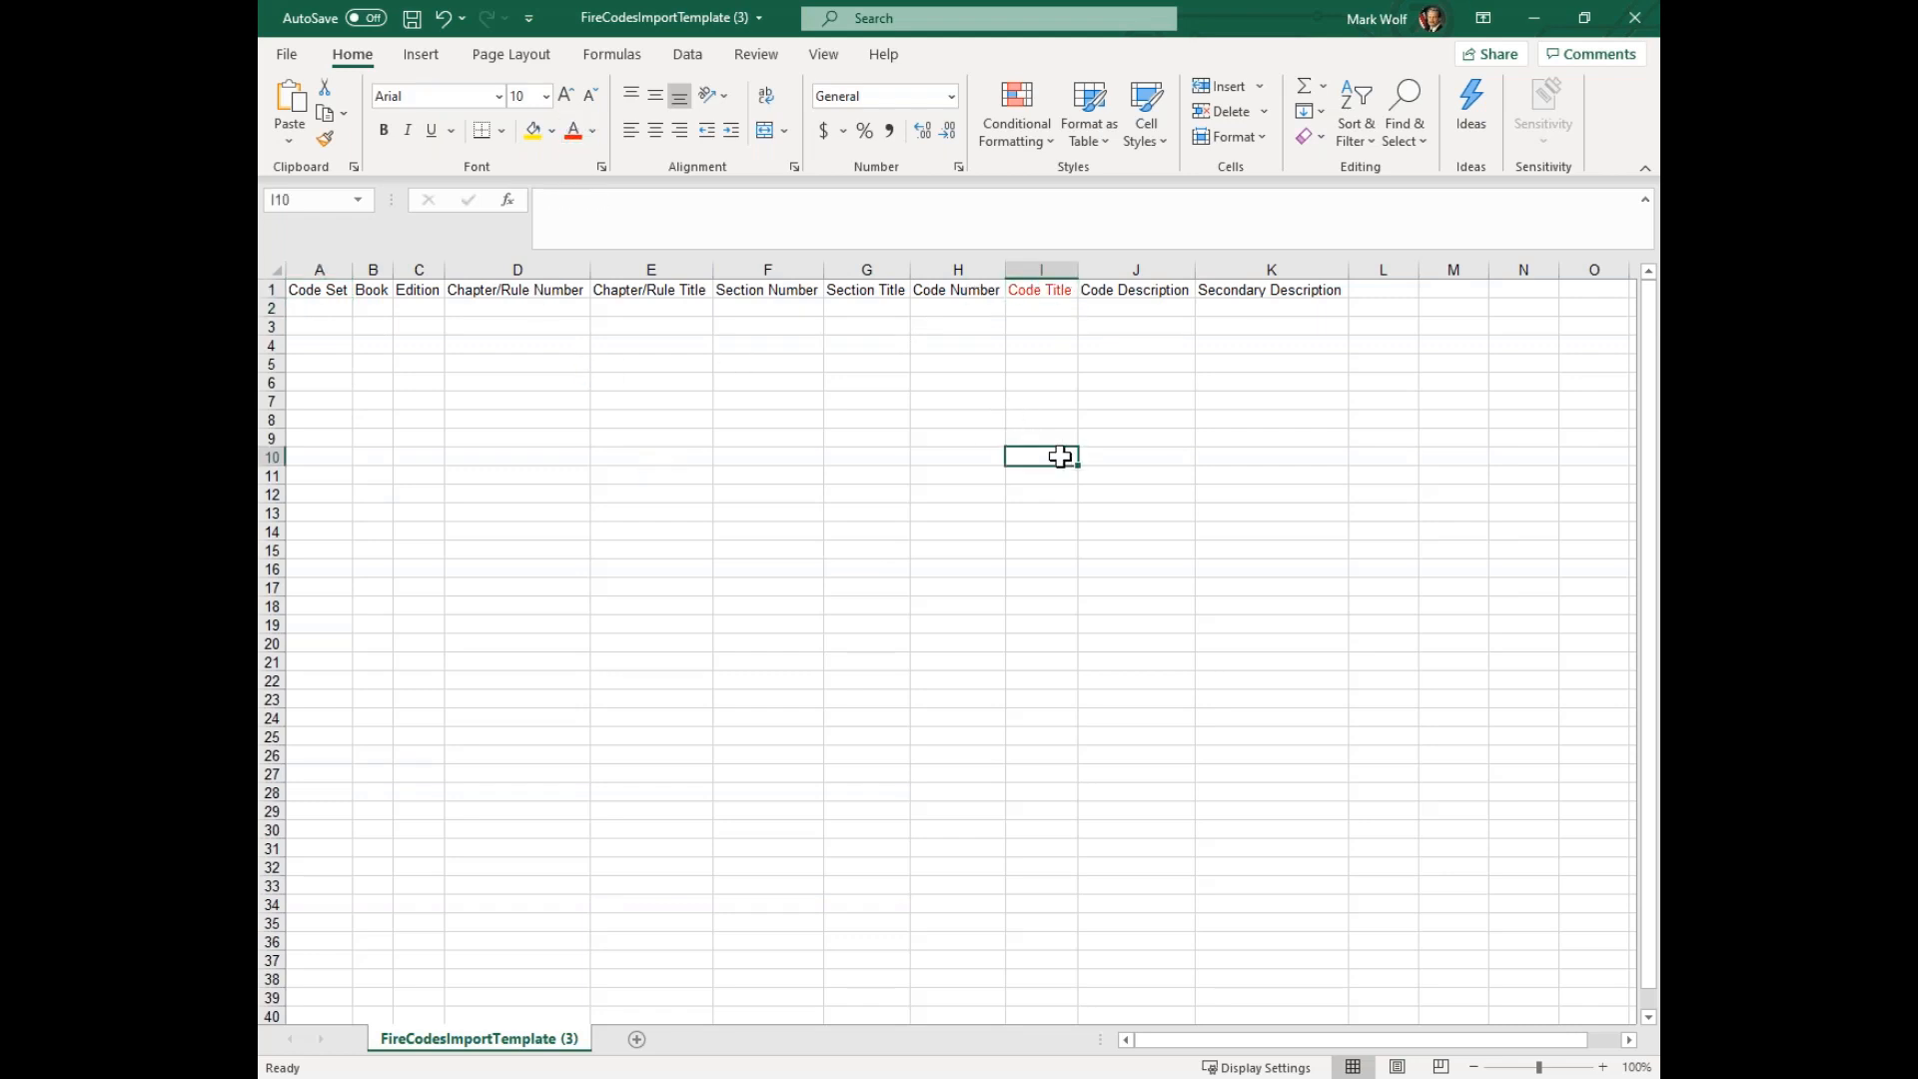
{"action": "left_click", "coordinate": [1037, 306]}
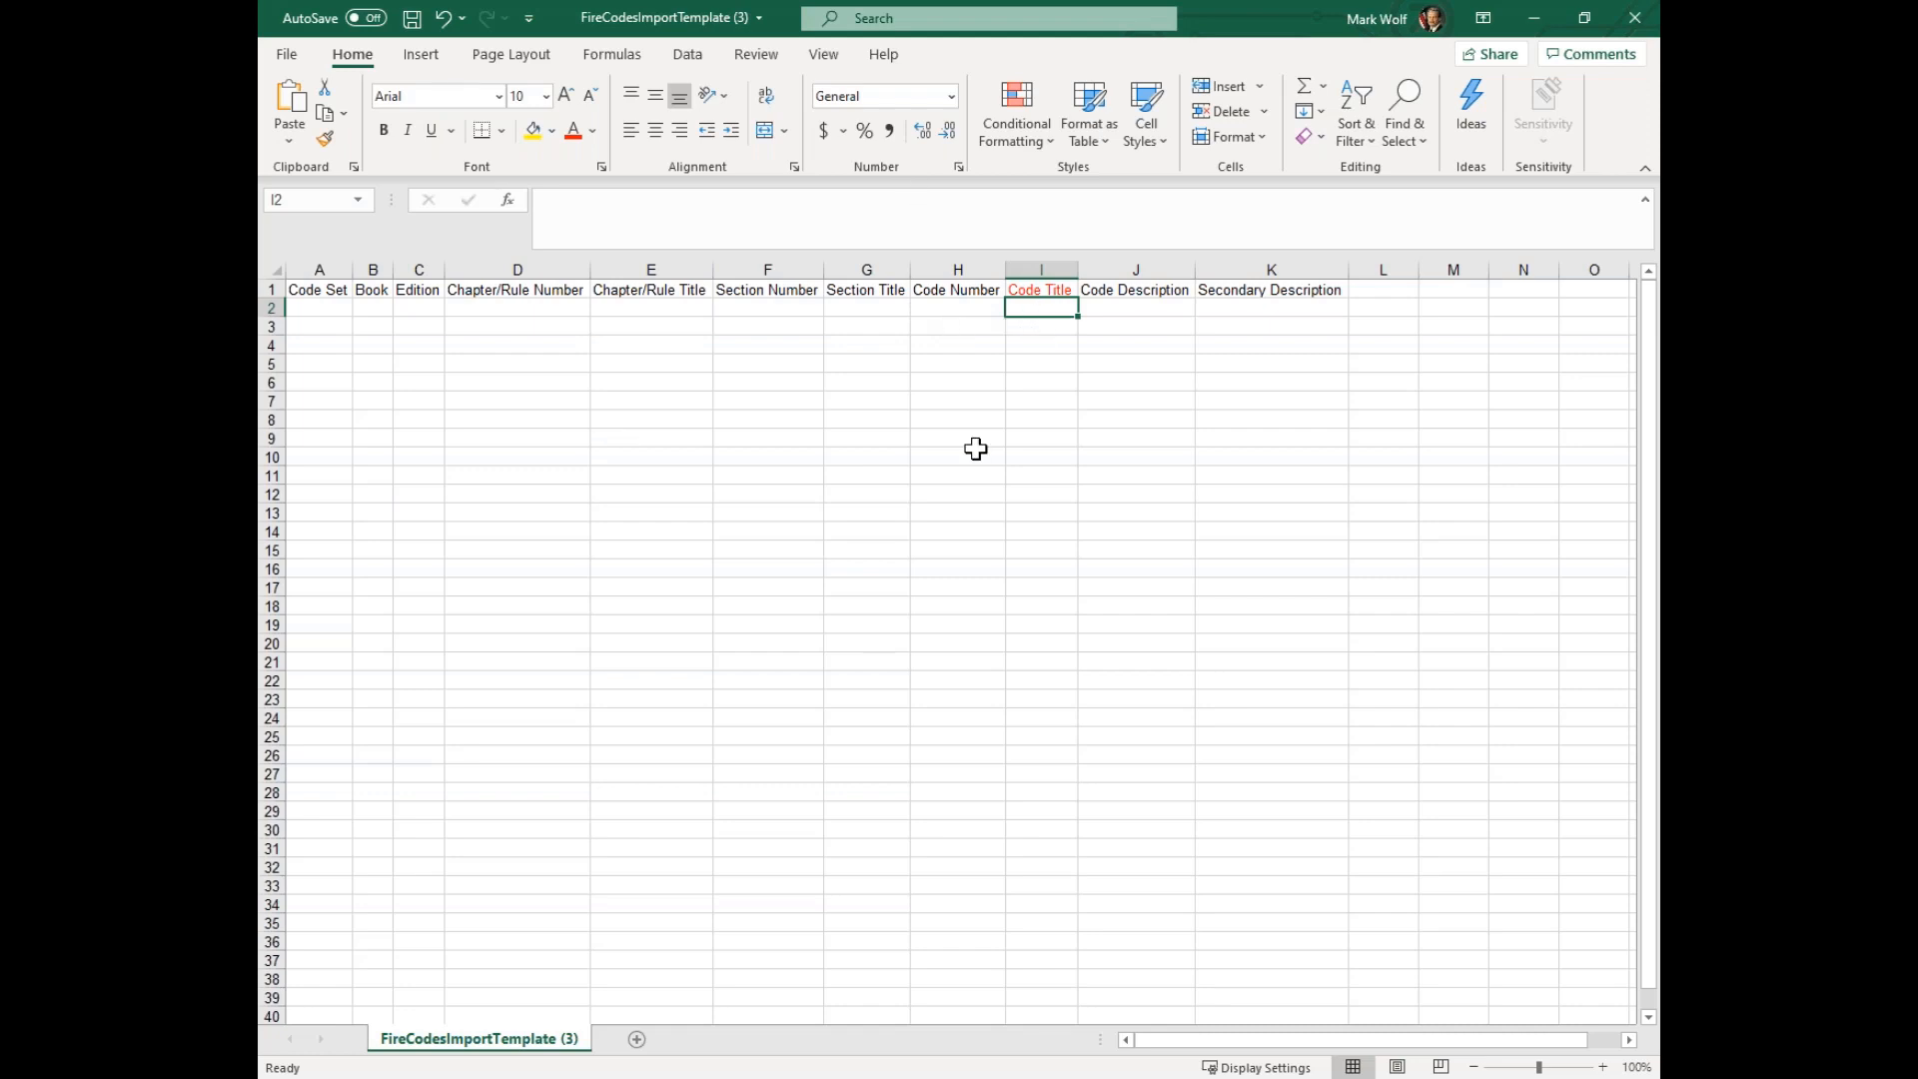
Close the import template without saving, and switch back to the Fire Codes page in the browser
{"action": "left_click", "coordinate": [1636, 20]}
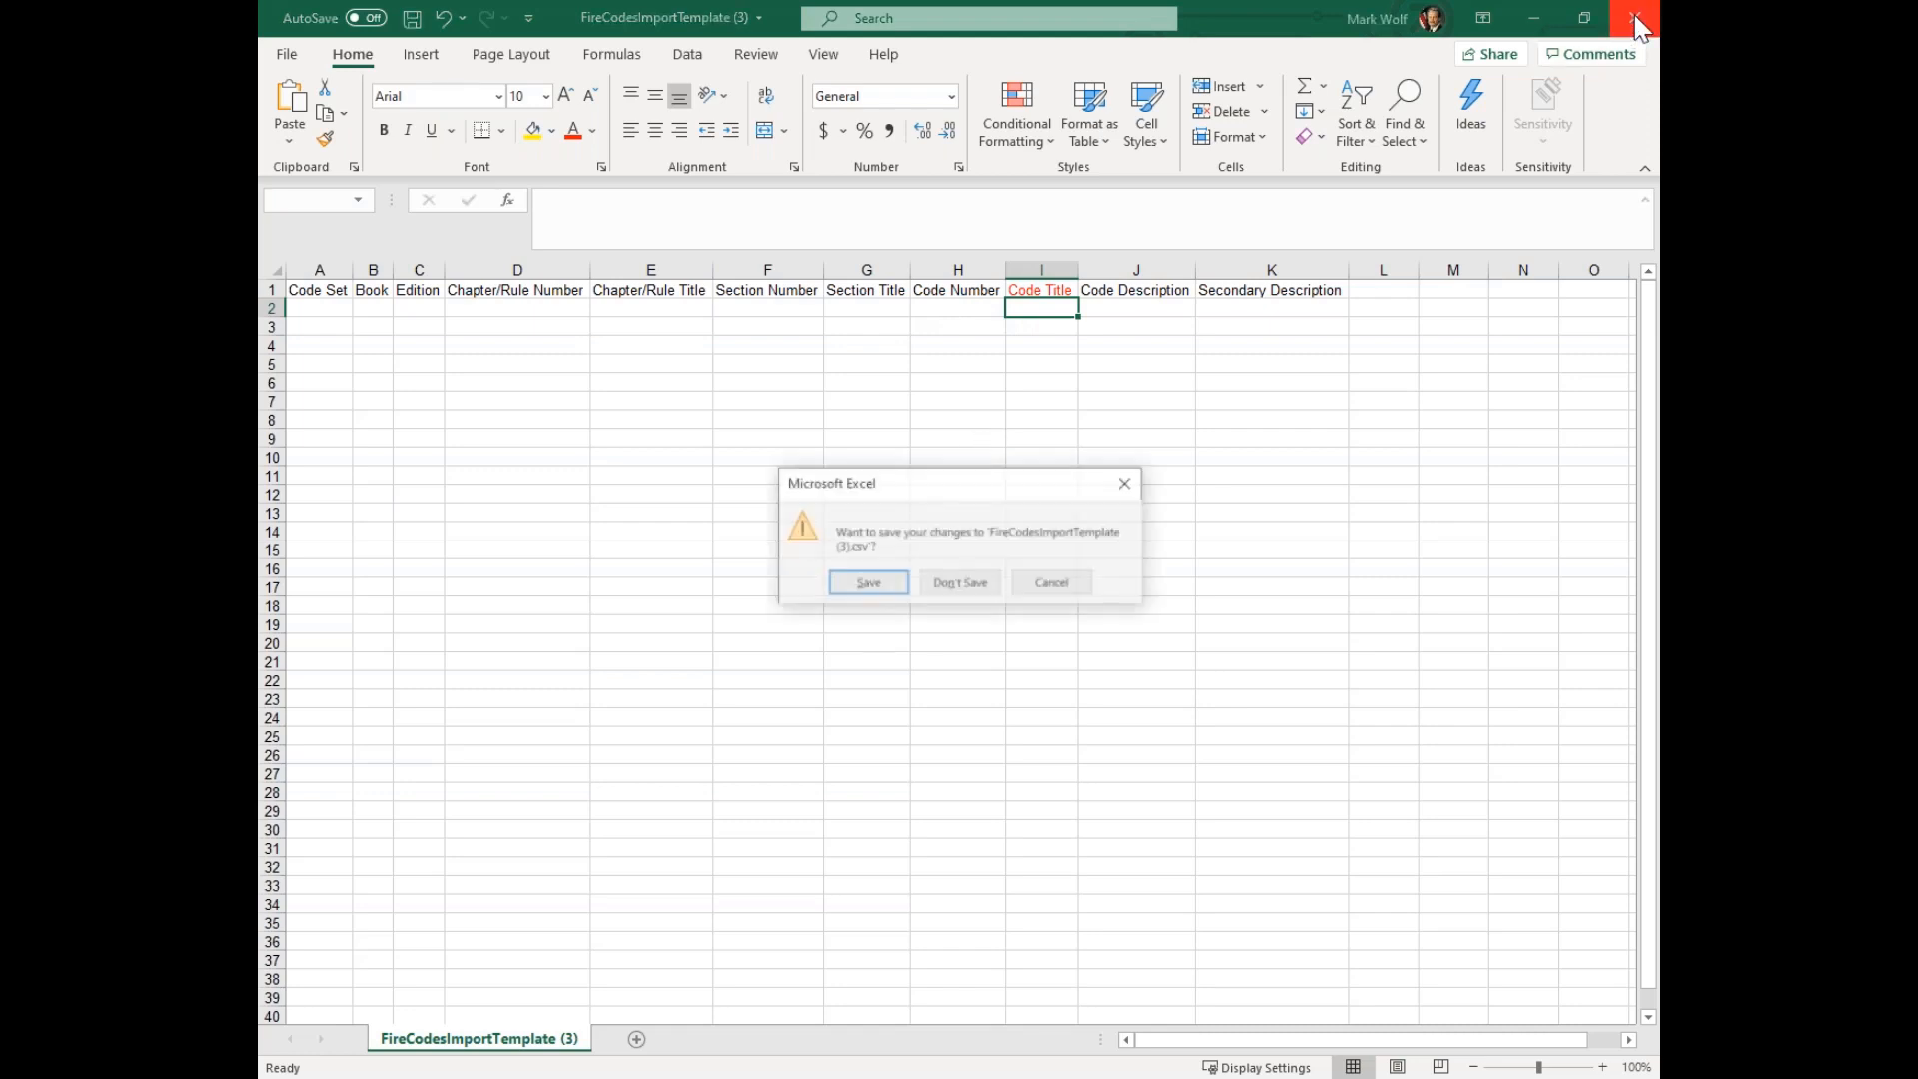
{"action": "left_click", "coordinate": [968, 589]}
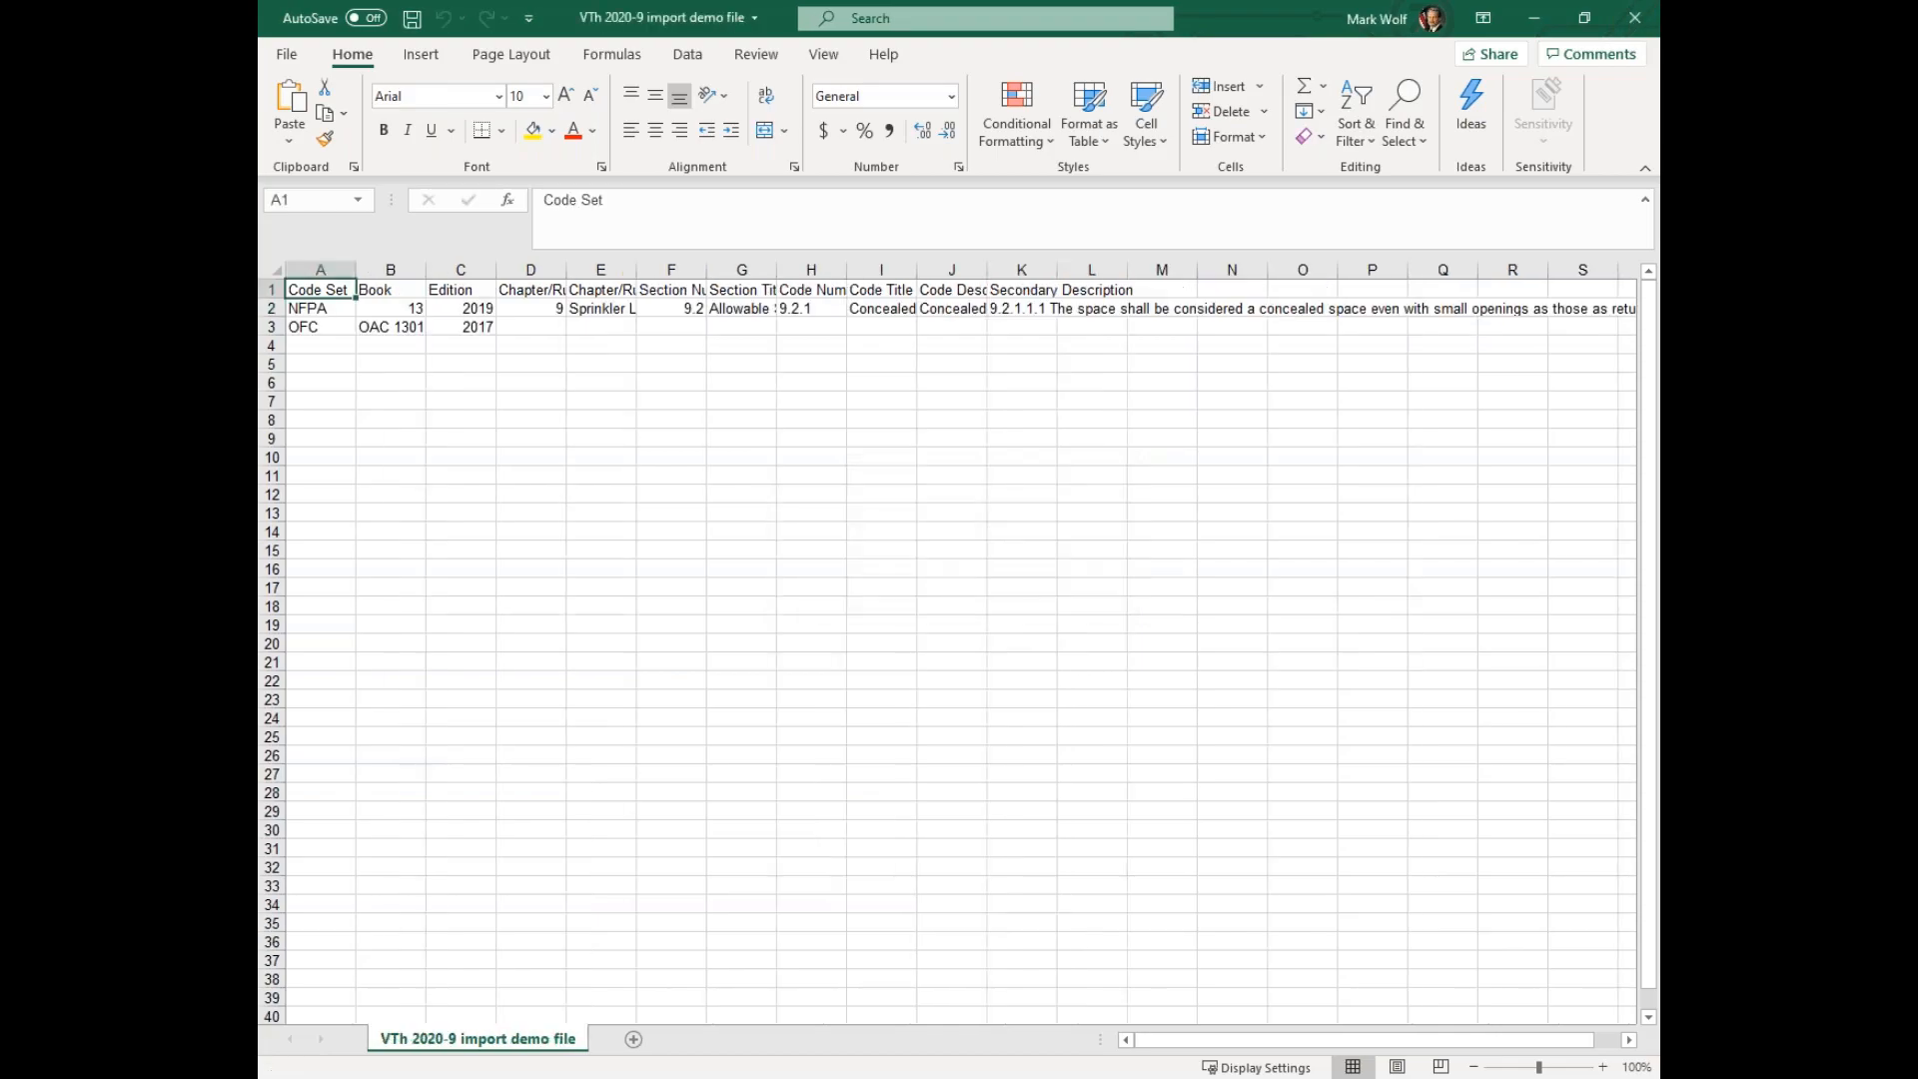
{"action": "left_click", "coordinate": [1533, 30]}
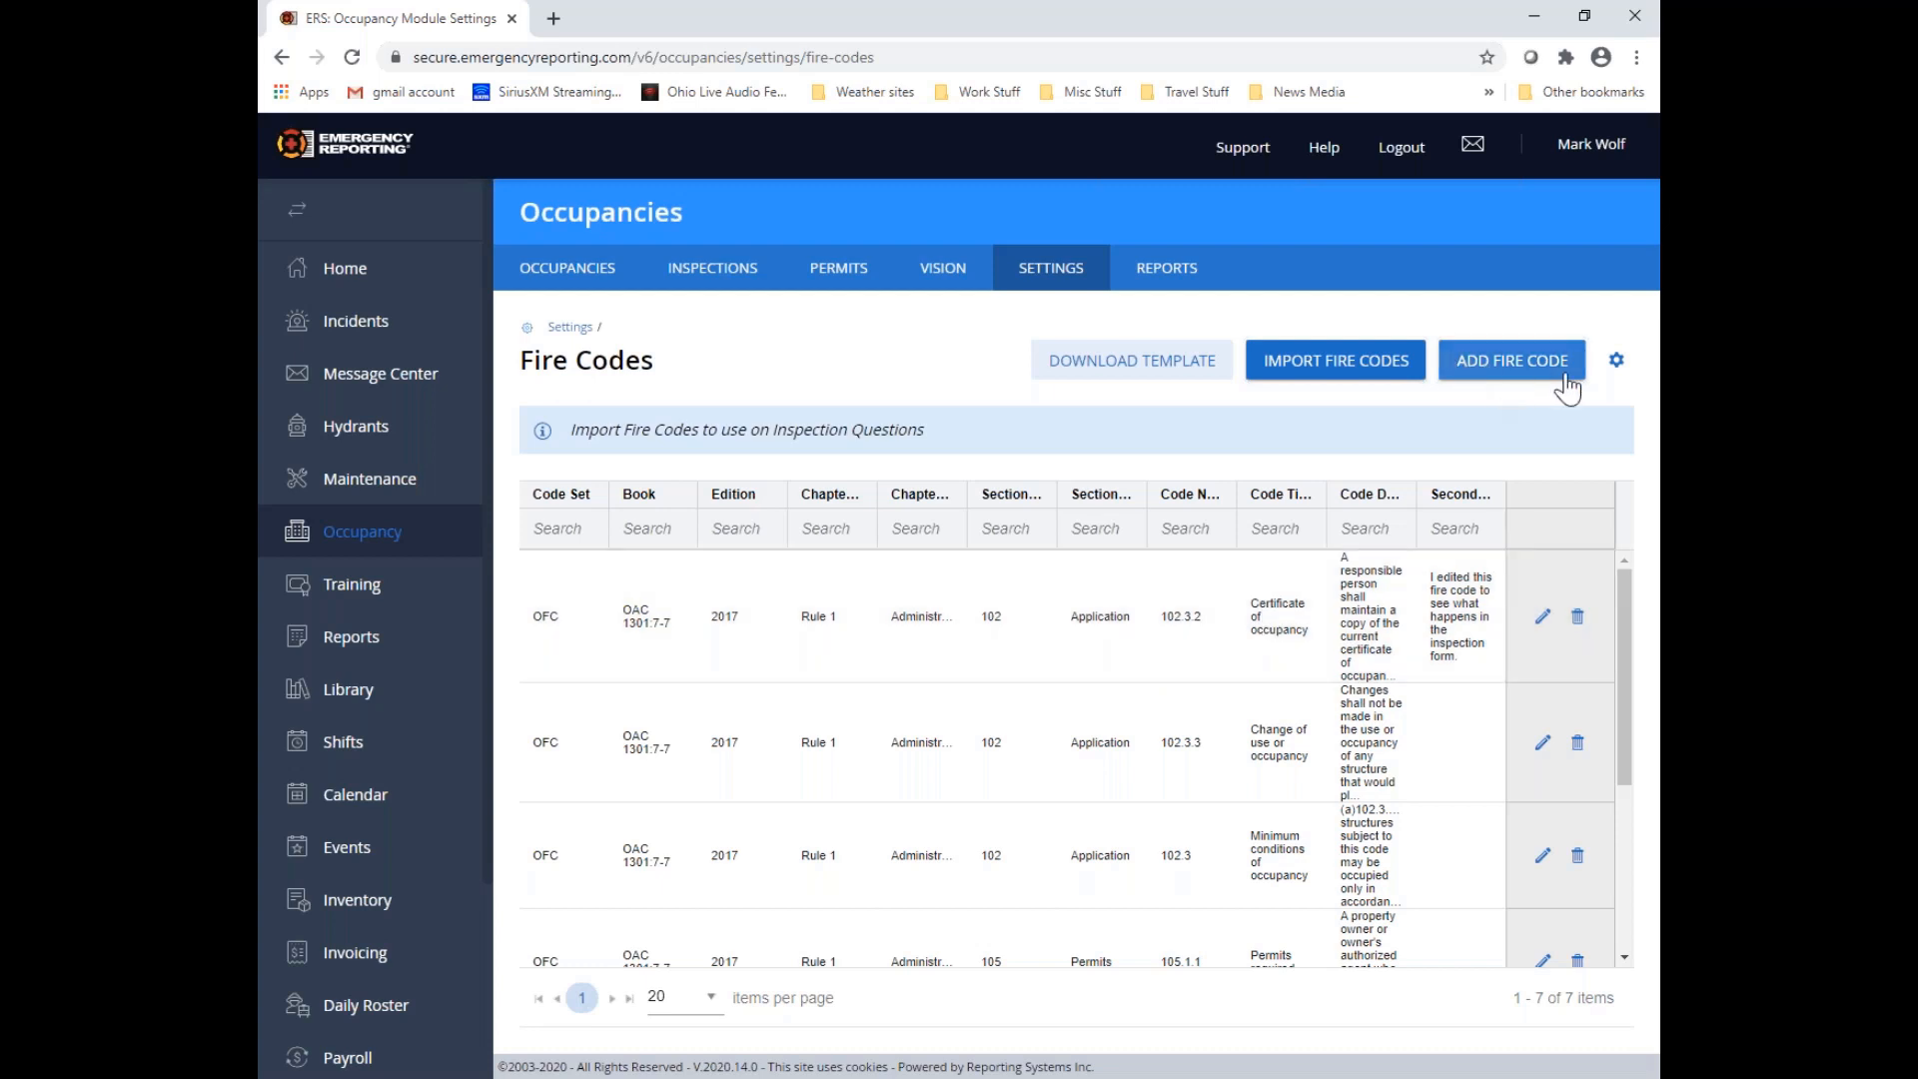
Start adding a fire code with code set "Test 1", book "Book 1" and edition 2020
{"action": "left_click", "coordinate": [1515, 367]}
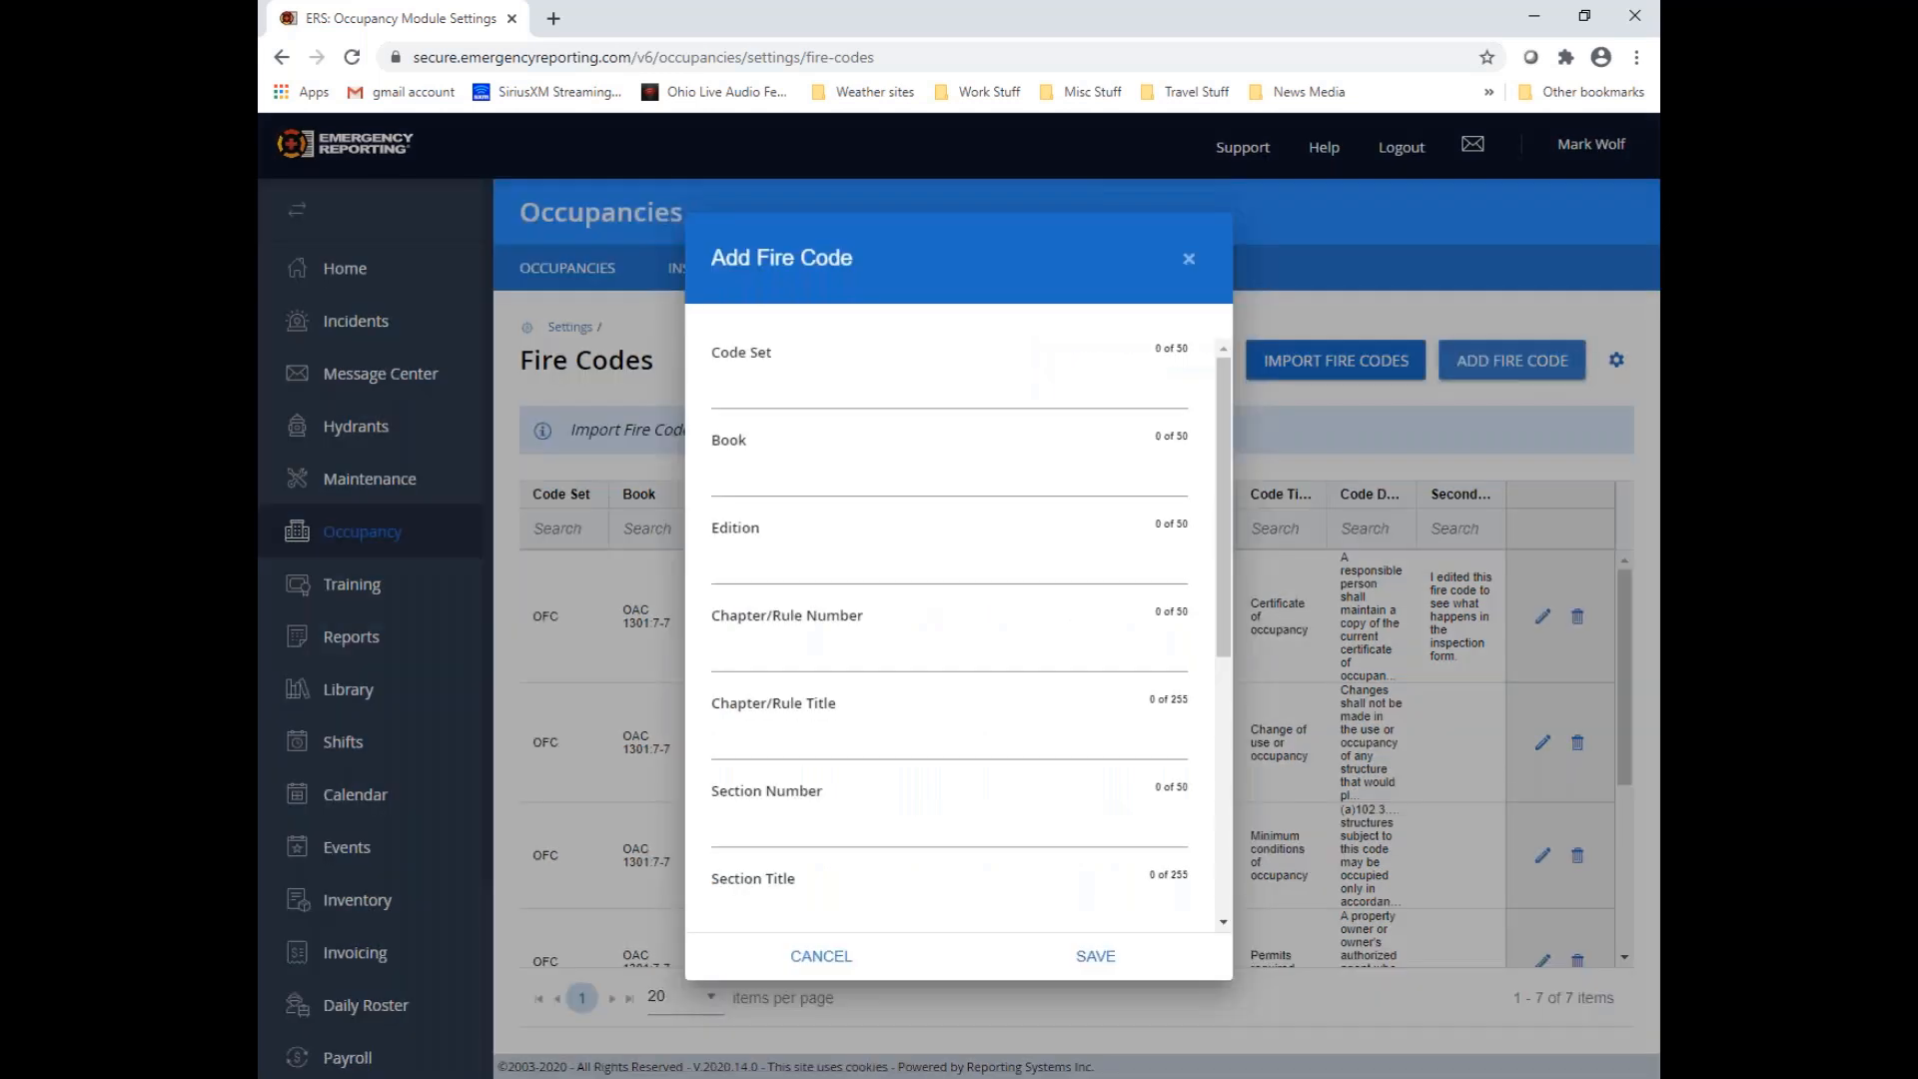
{"action": "scroll", "coordinate": [914, 449], "scroll_direction": "down", "scroll_amount": 5}
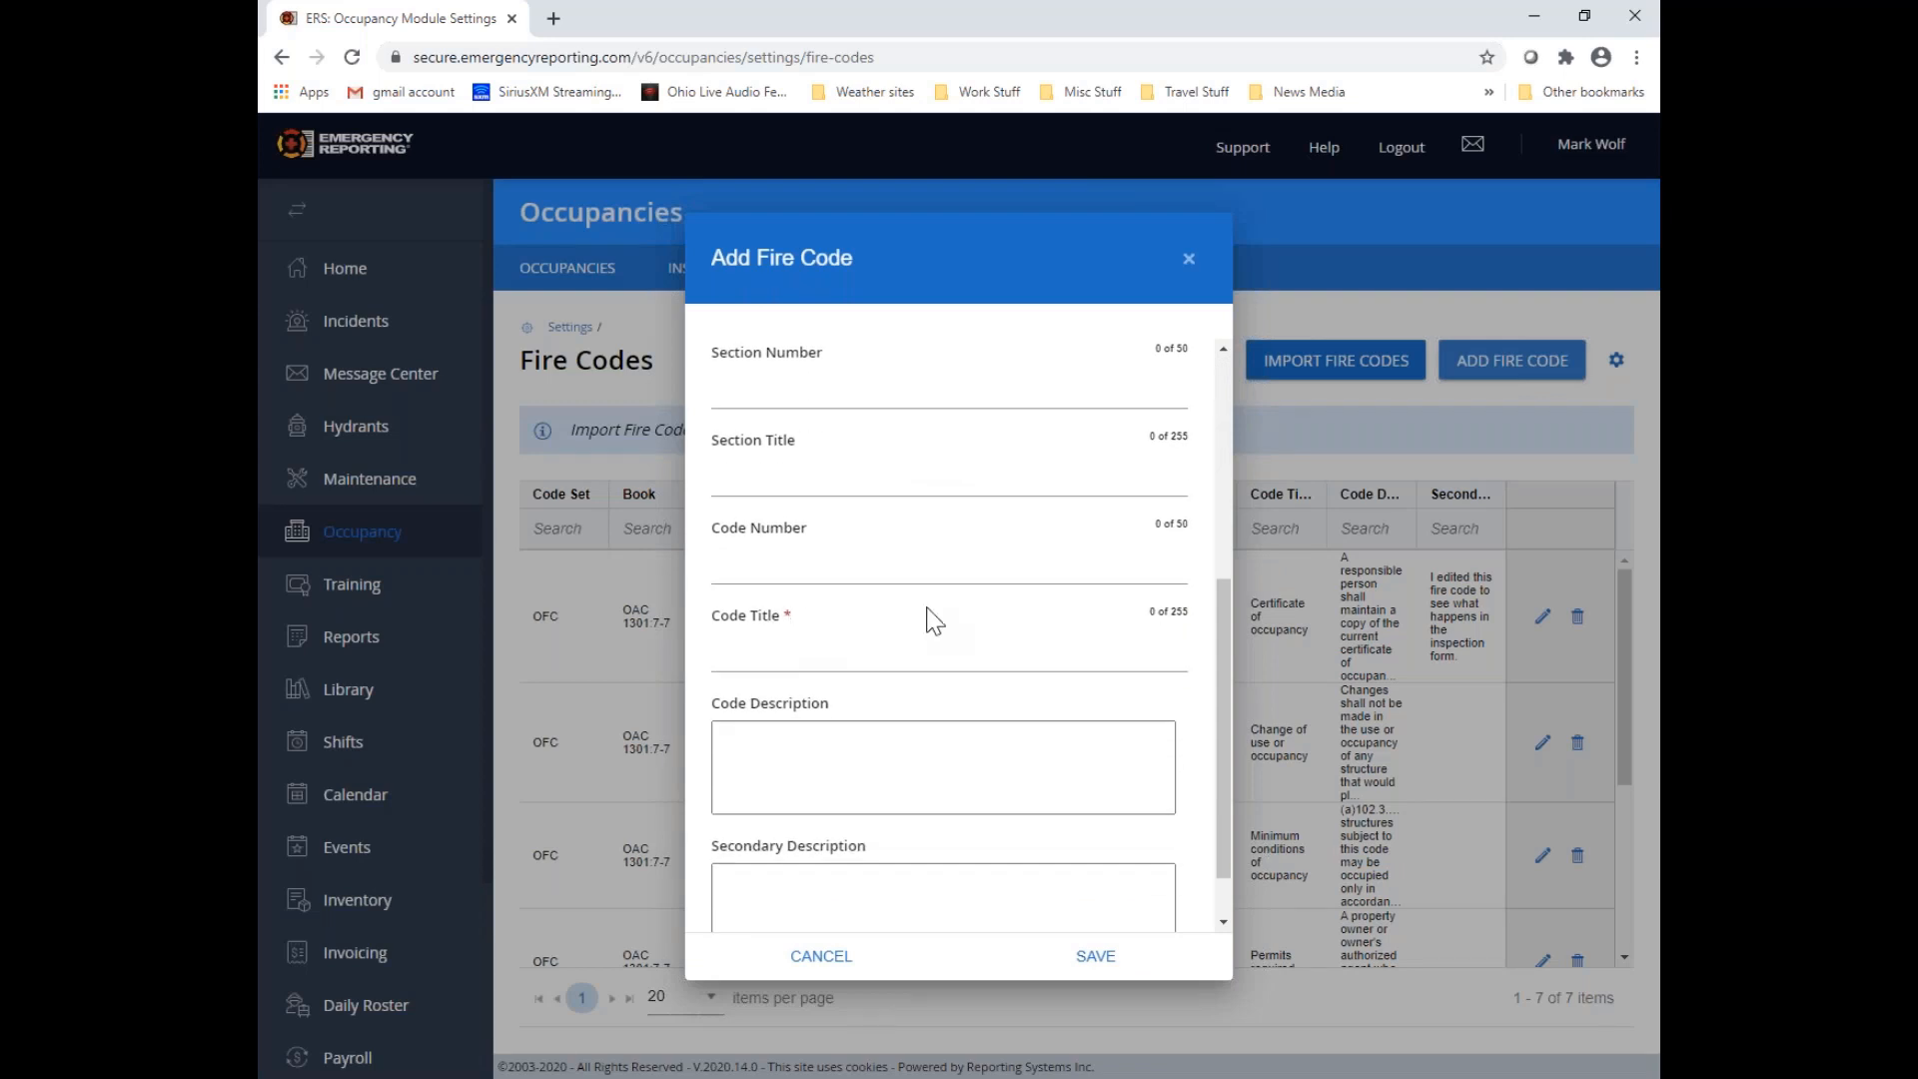
{"action": "scroll", "coordinate": [929, 622], "scroll_direction": "up", "scroll_amount": 5}
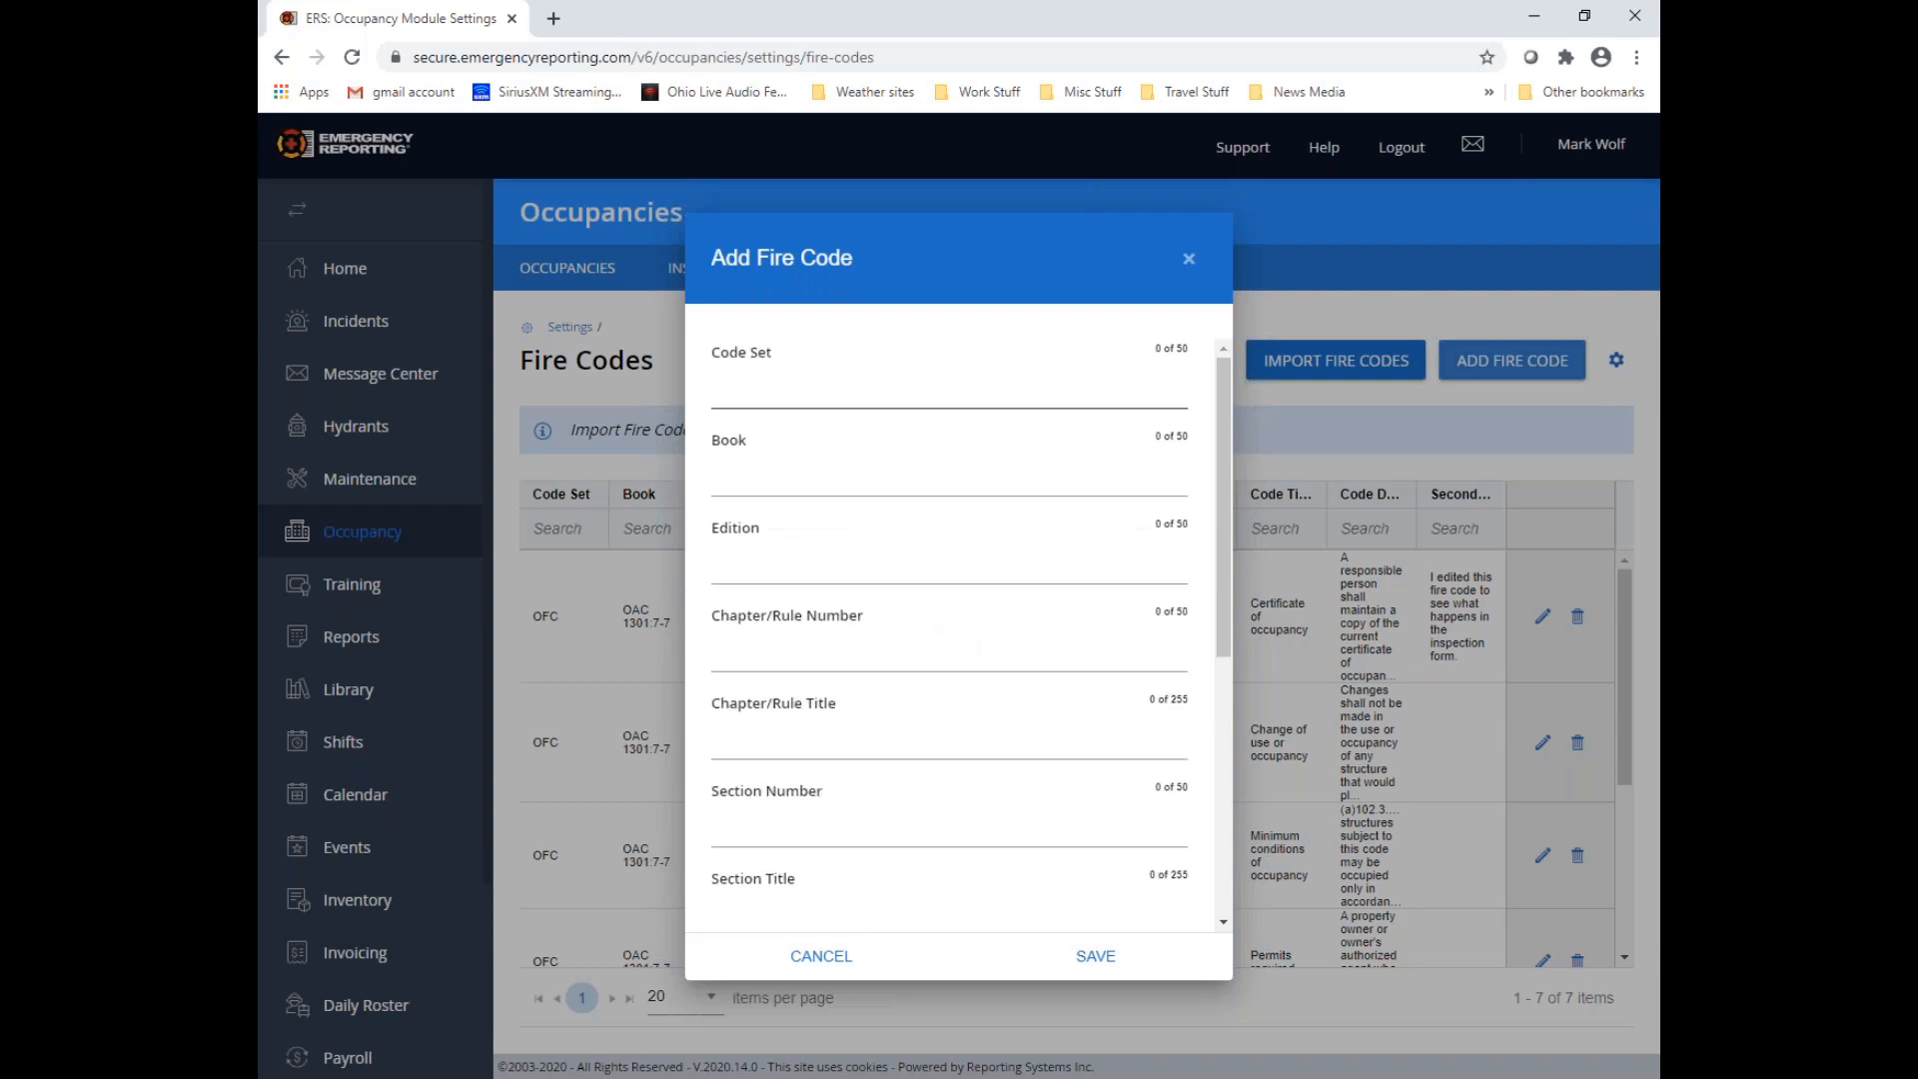
{"action": "left_click", "coordinate": [783, 381]}
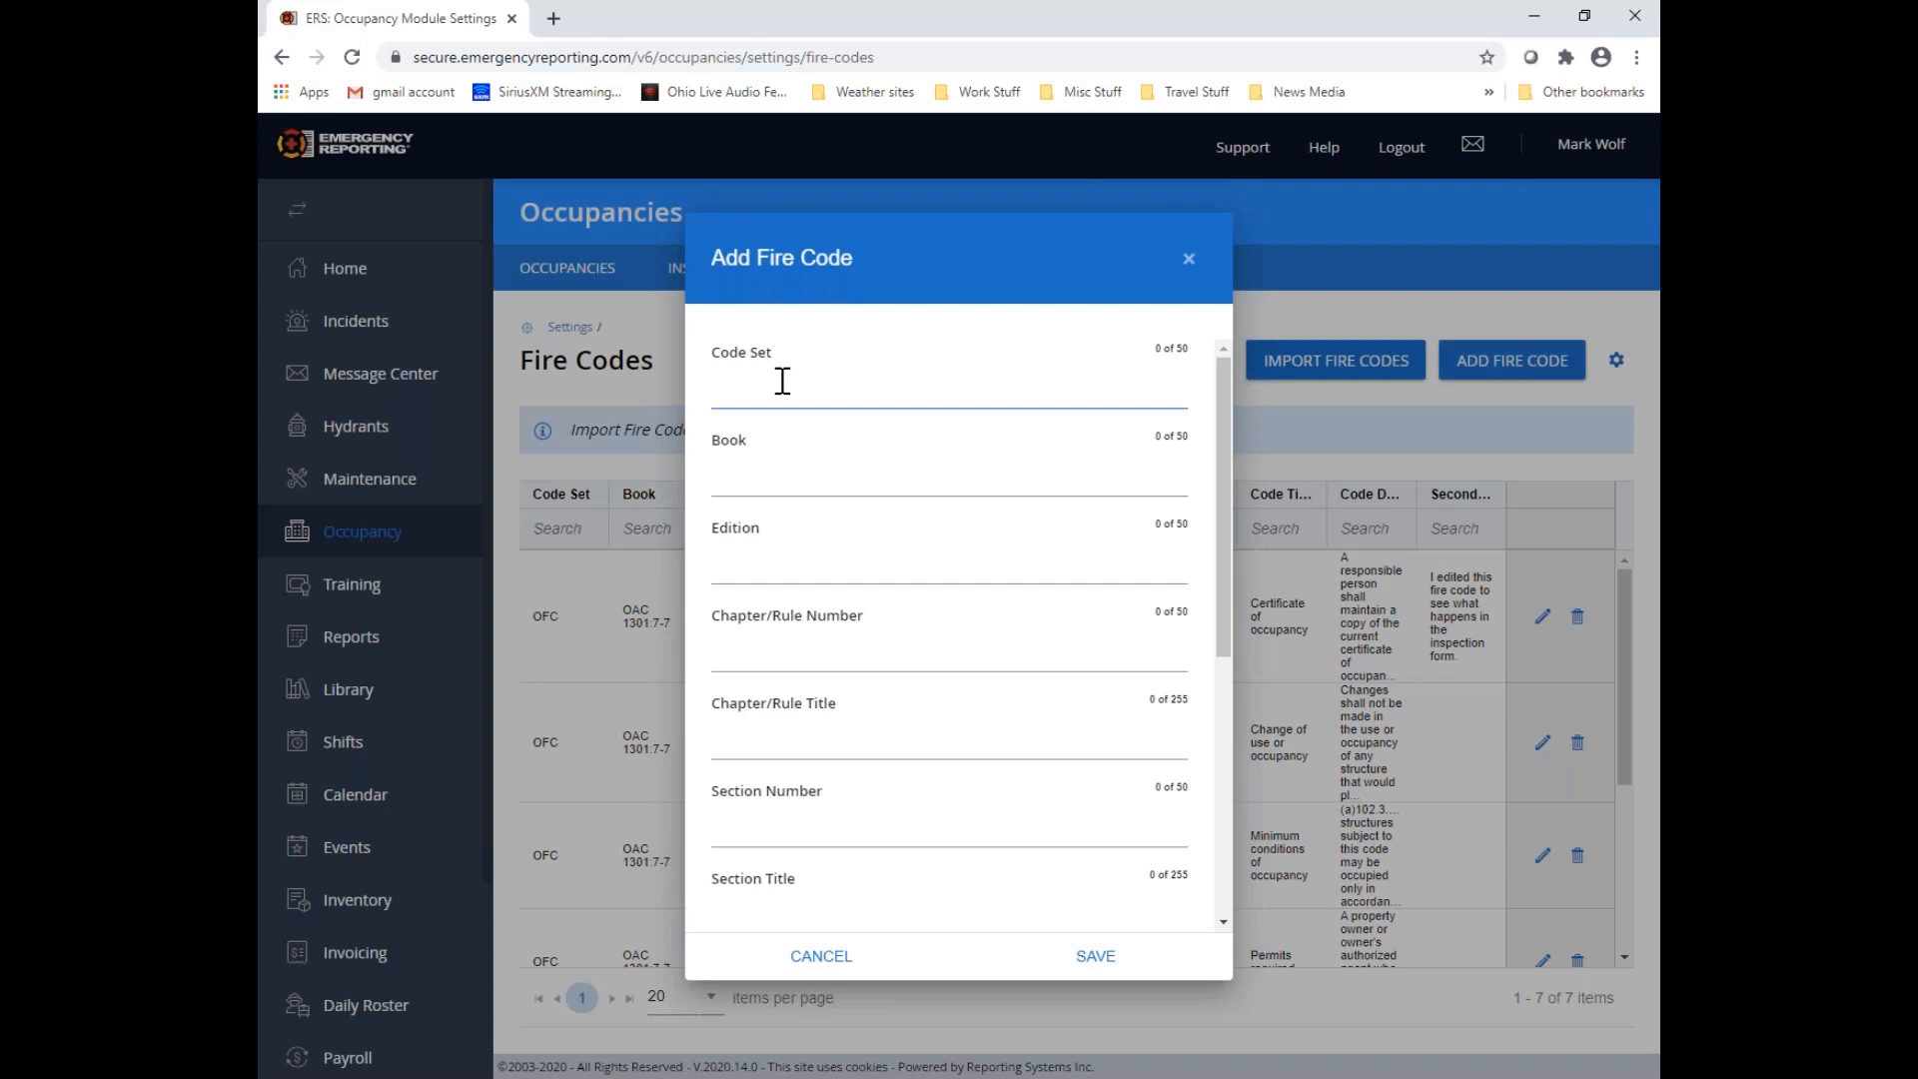
{"action": "type", "text": "Test 1"}
{"action": "left_click", "coordinate": [761, 483]}
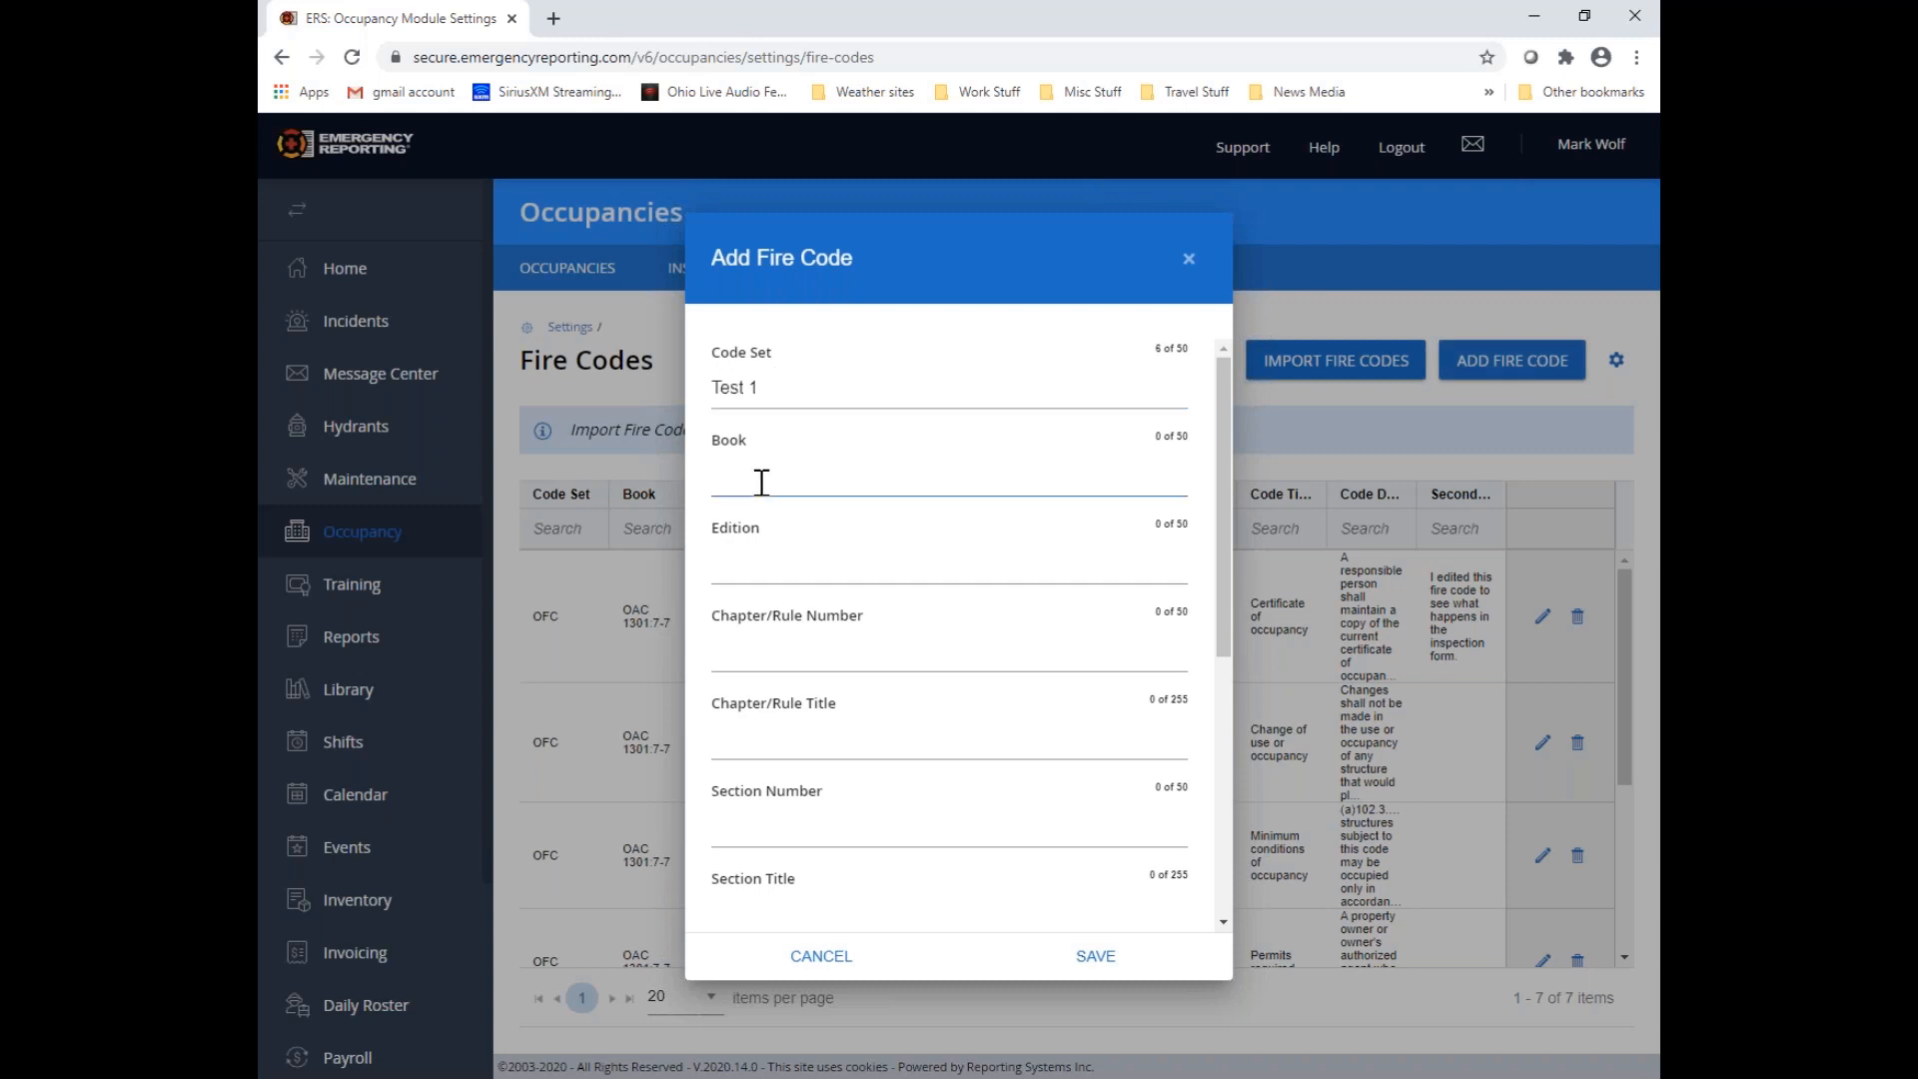
{"action": "type", "text": "Book 1"}
{"action": "left_click", "coordinate": [745, 563]}
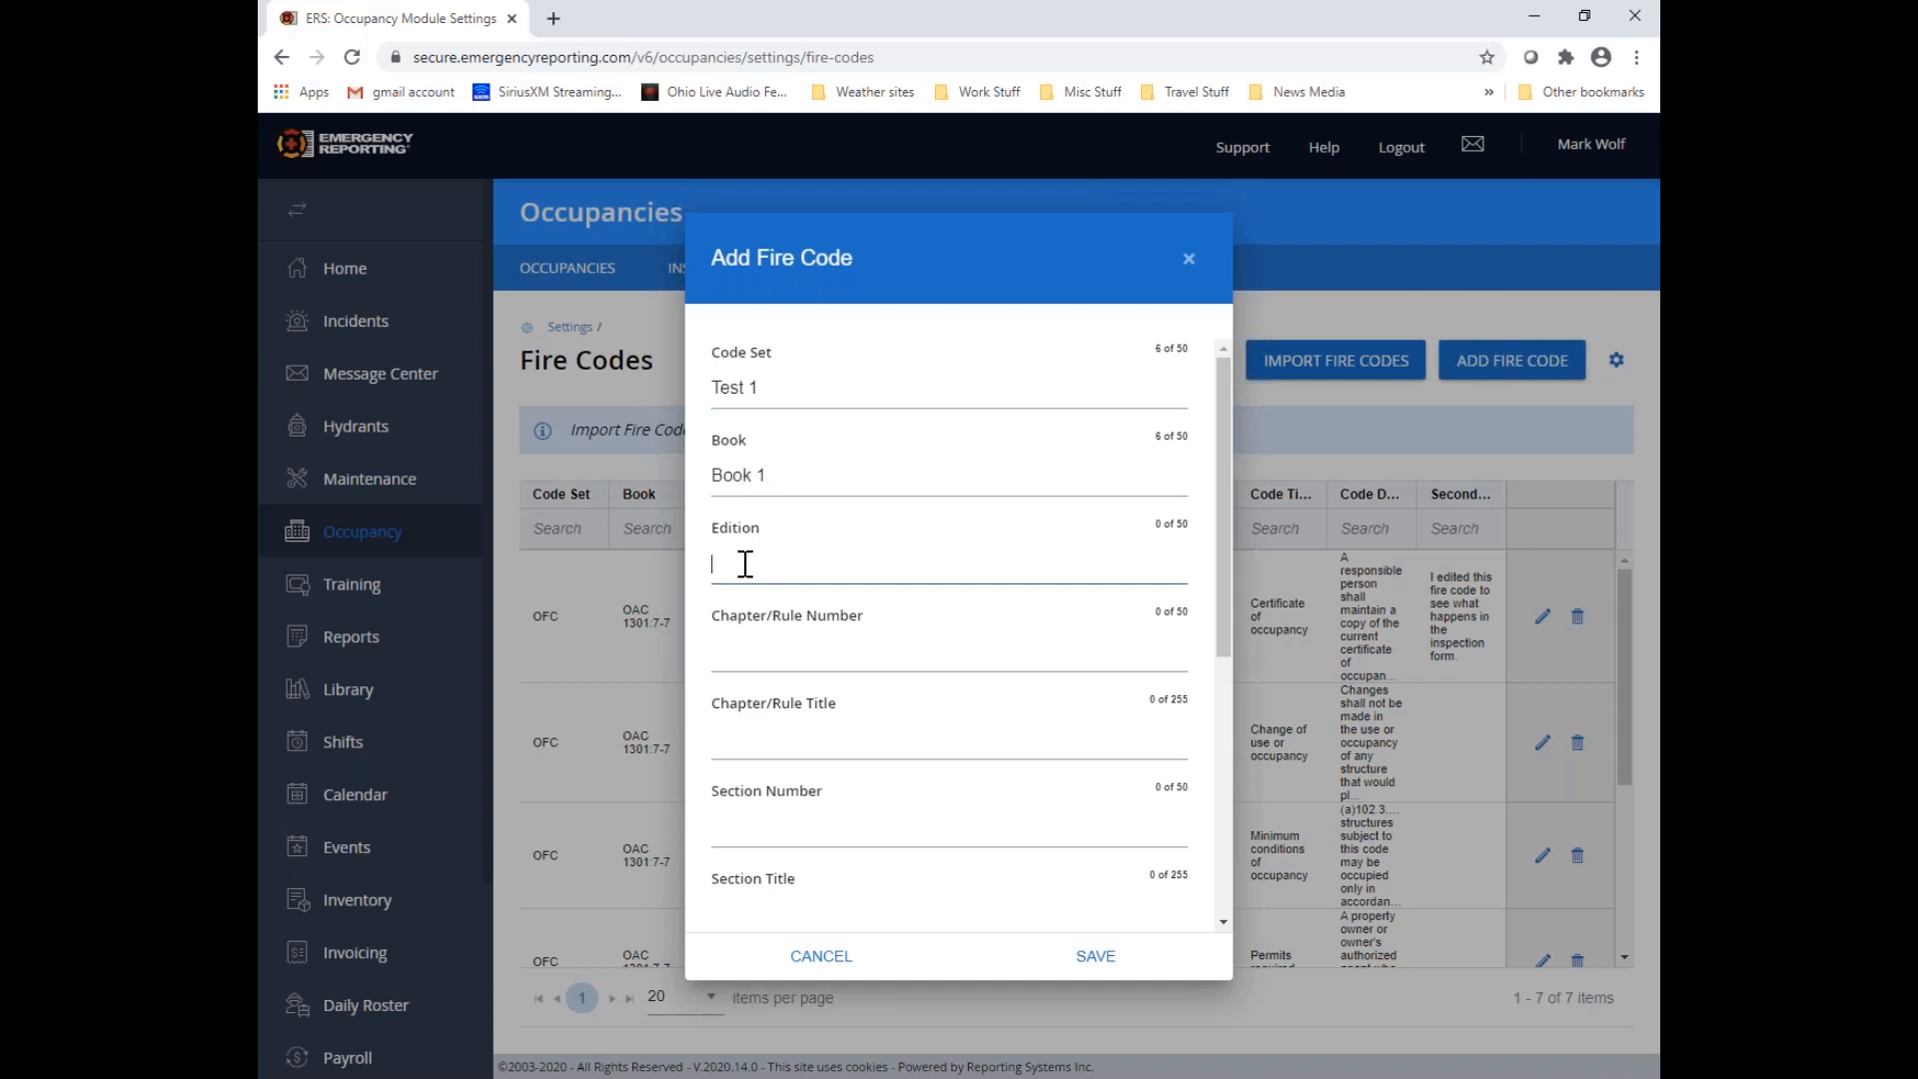
{"action": "type", "text": "2020"}
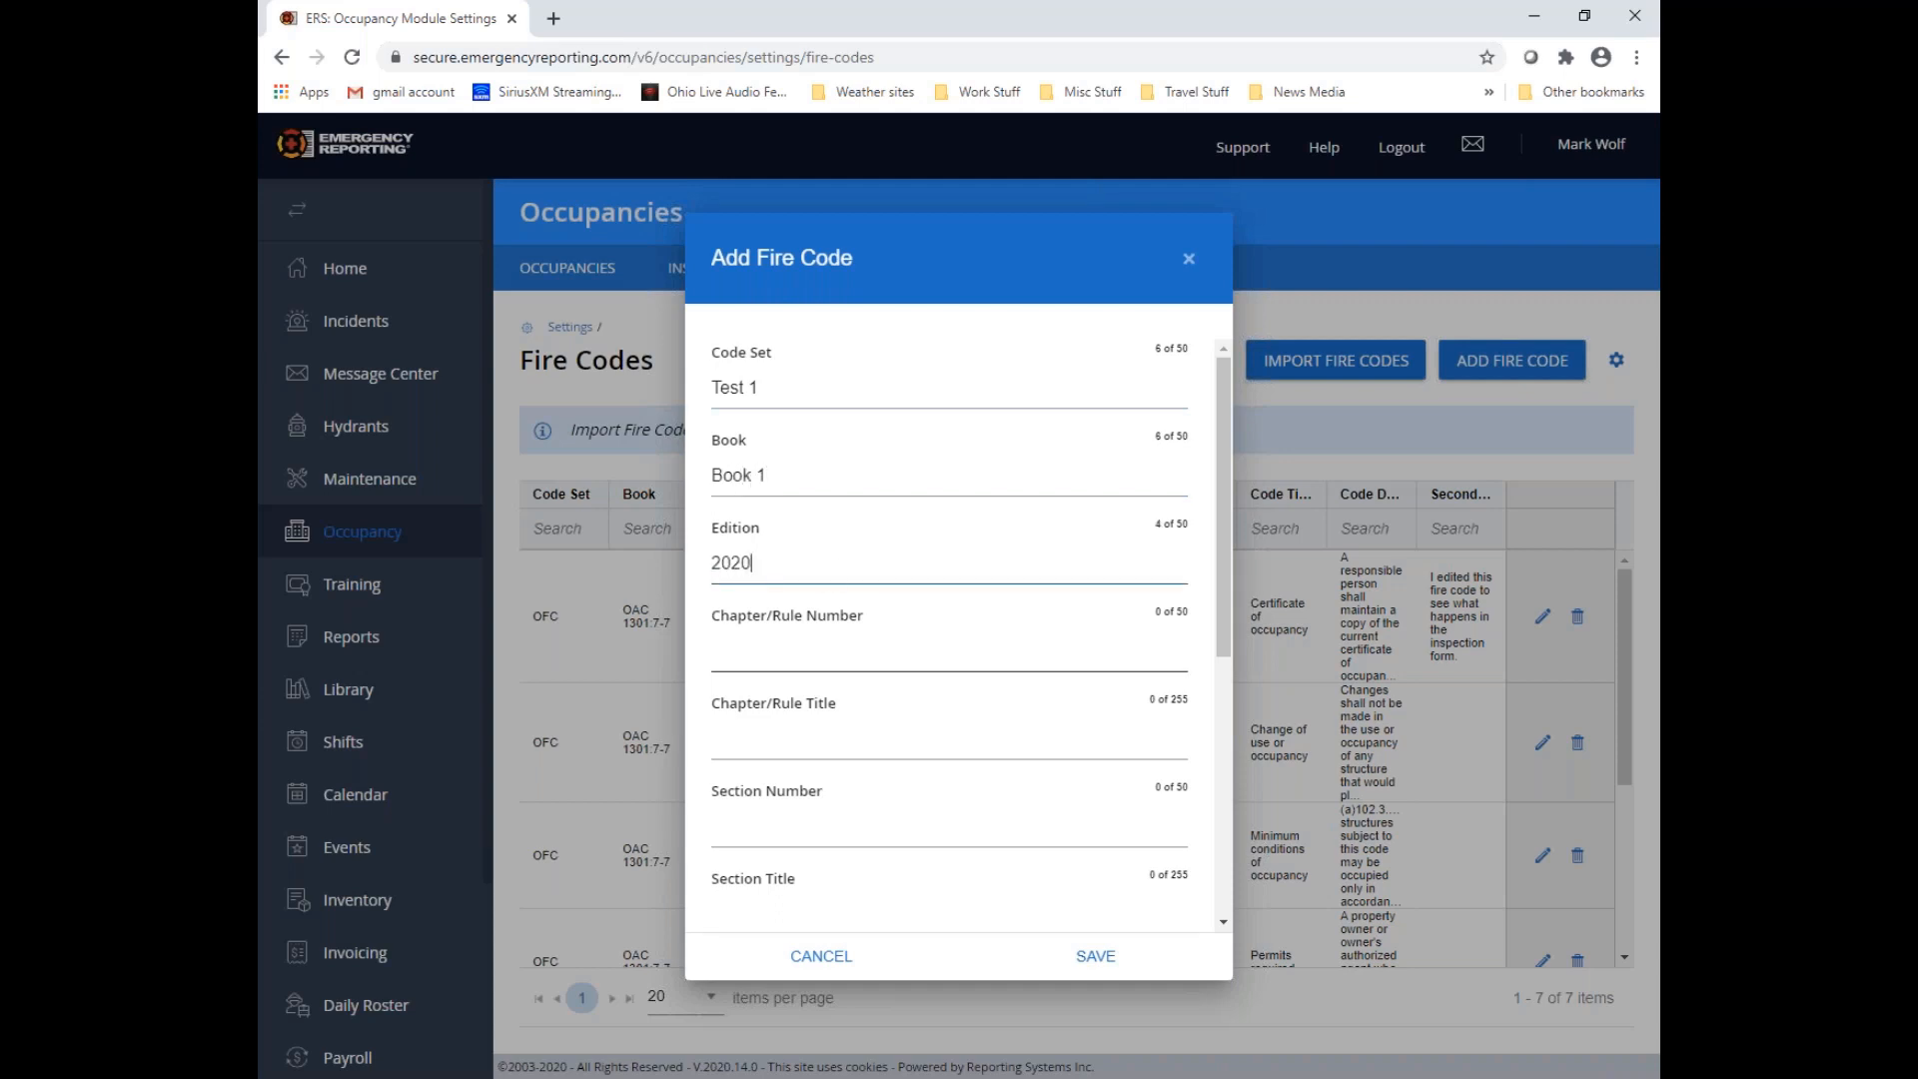
Set the new fire code's chapter/rule number to "Chapter 1" and its chapter/rule title to "Rule 1"
{"action": "left_click", "coordinate": [759, 655]}
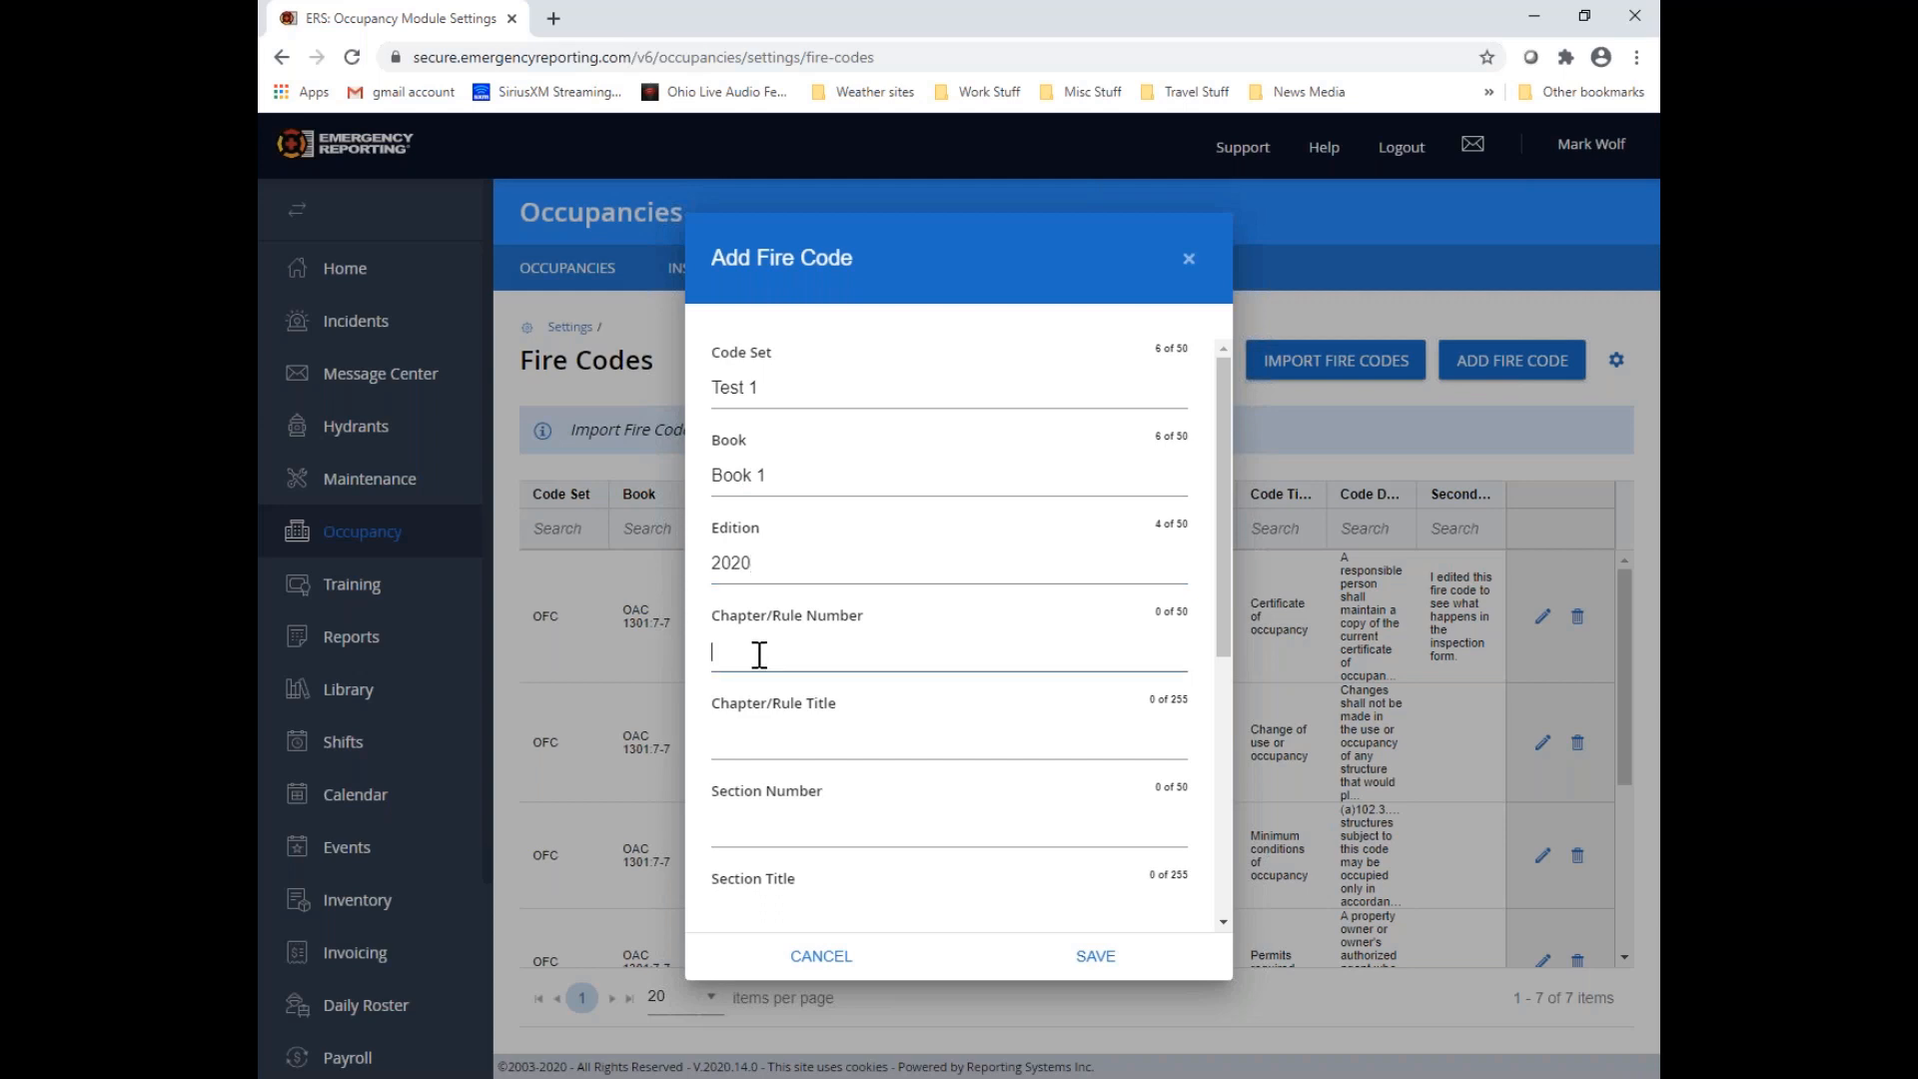
{"action": "type", "text": "Chapter 1"}
{"action": "left_click", "coordinate": [800, 738]}
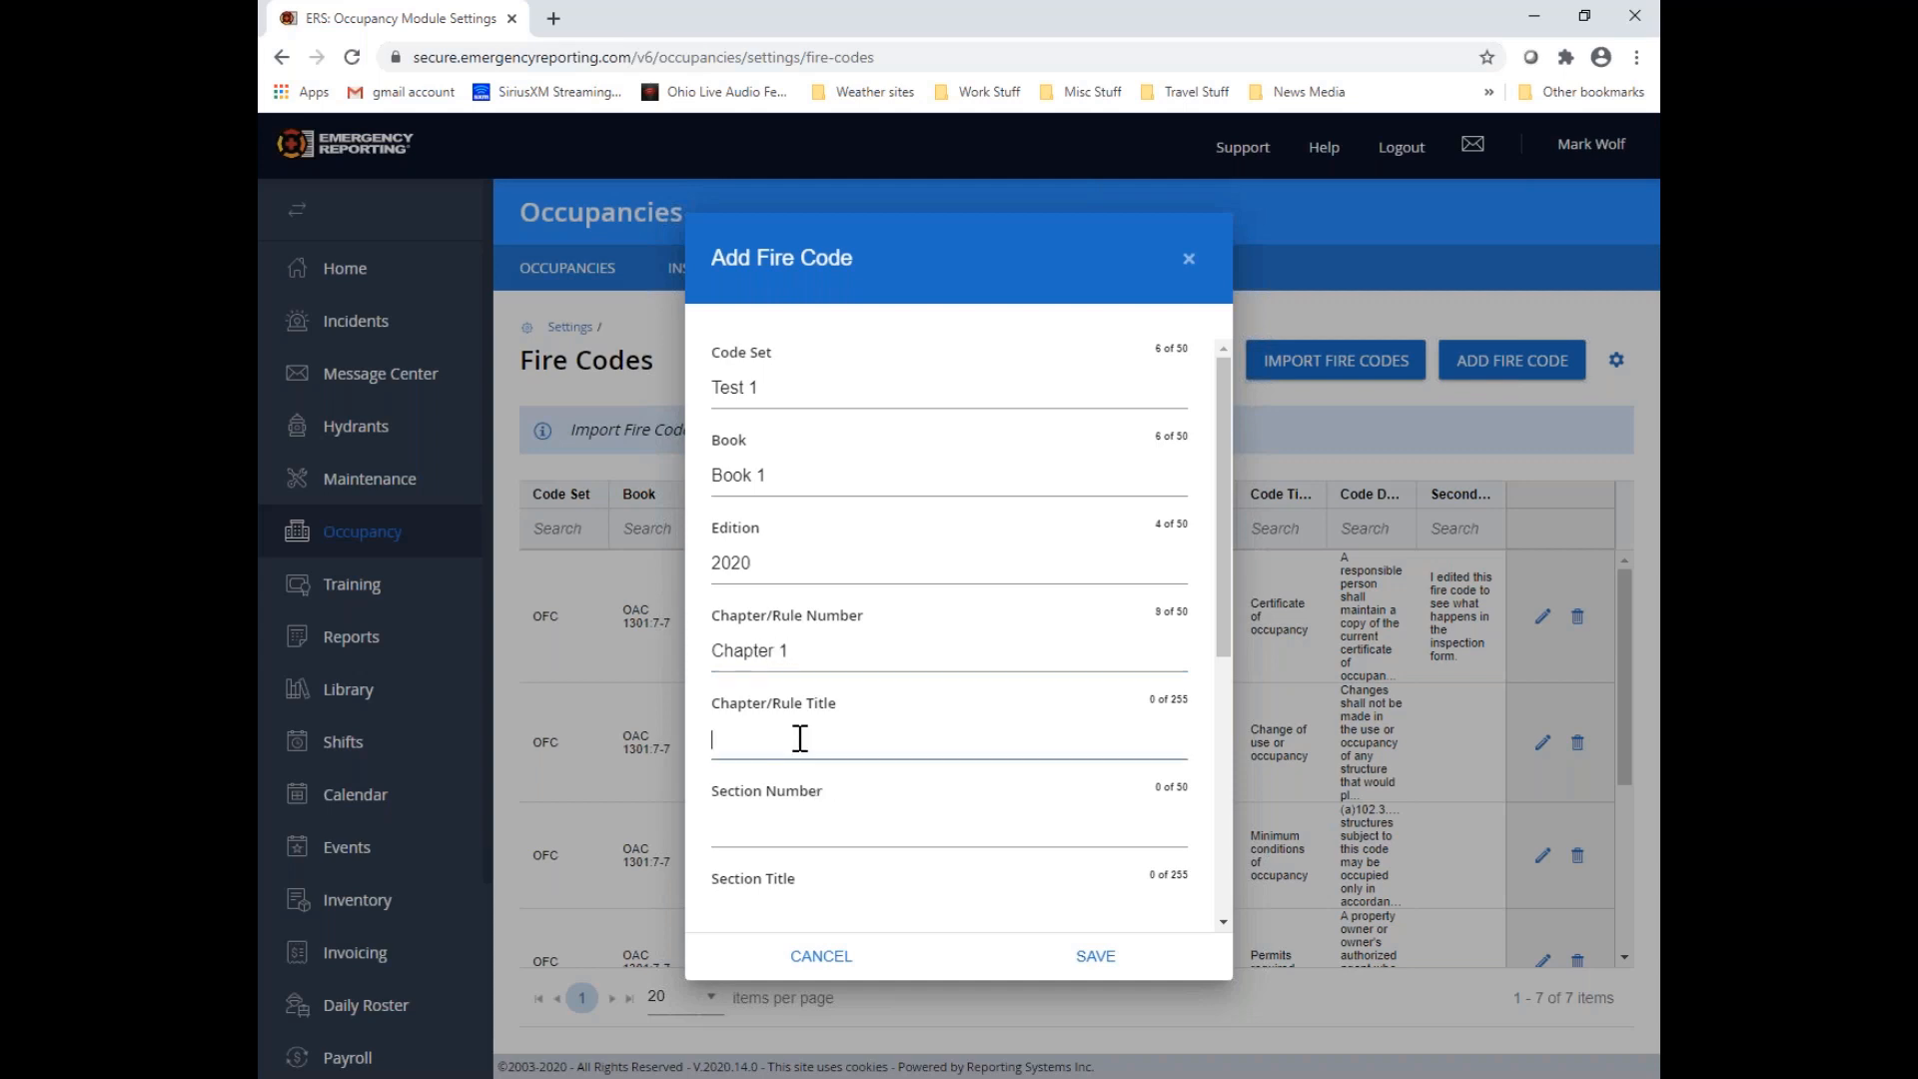
{"action": "type", "text": "Rule 1"}
Set the new fire code's section number to 1 and its section title to "Optional"
{"action": "left_click", "coordinate": [800, 823]}
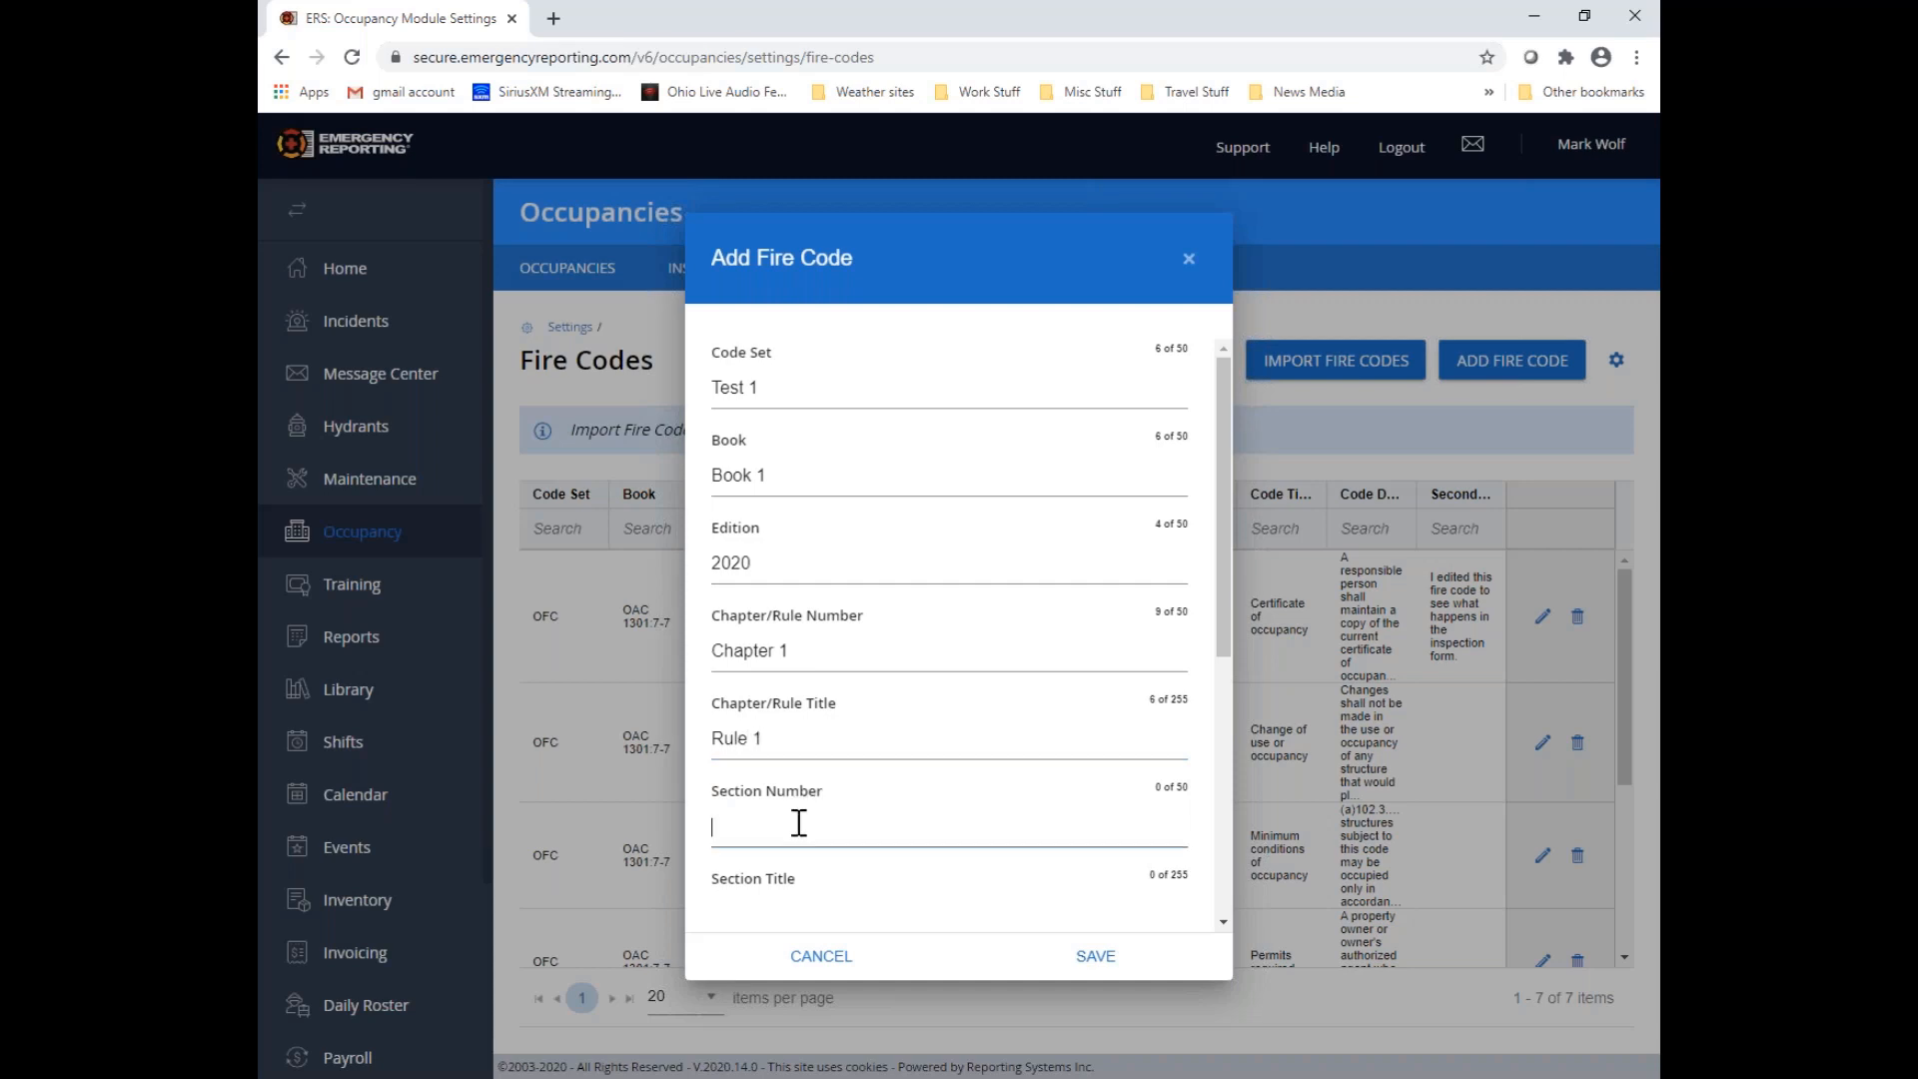
{"action": "type", "text": "1"}
{"action": "scroll", "coordinate": [800, 819], "scroll_direction": "down", "scroll_amount": 3}
{"action": "left_click", "coordinate": [783, 597]}
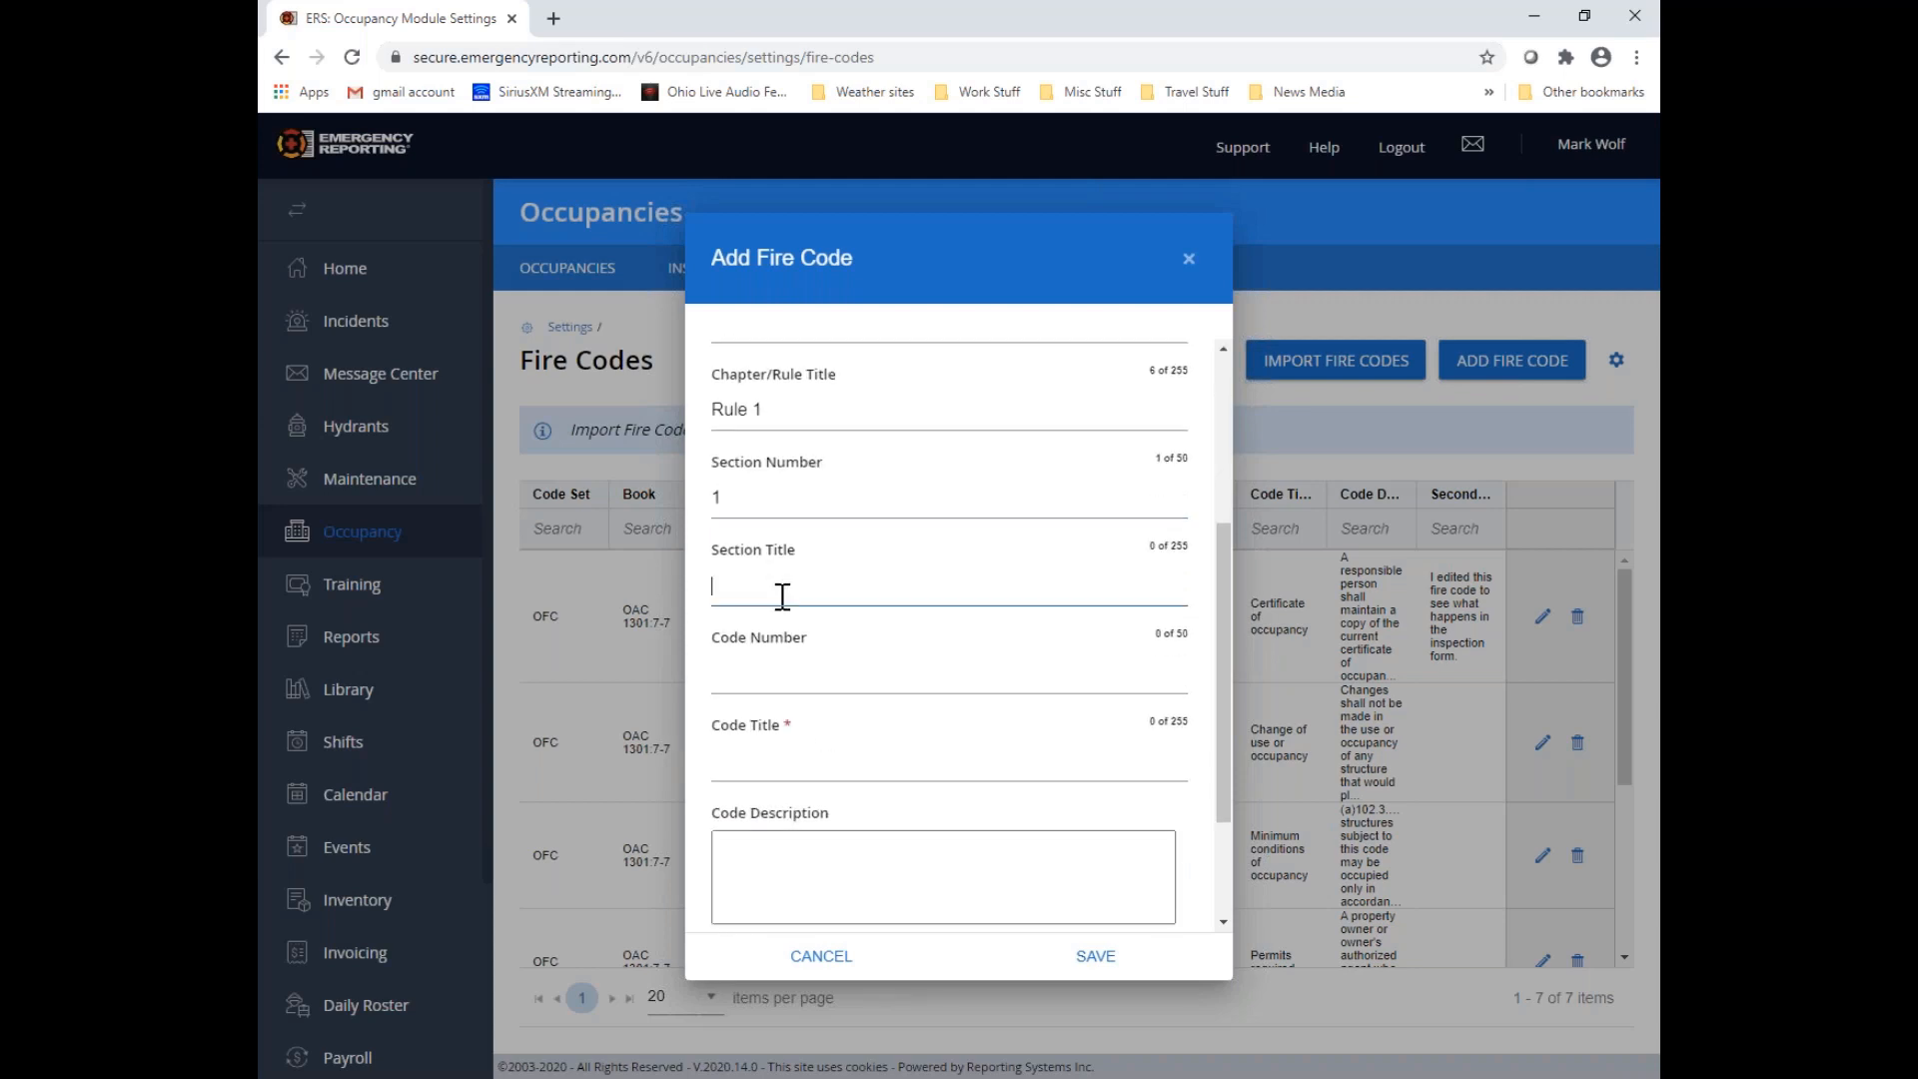
{"action": "type", "text": "Optional"}
Set the new fire code's code number to 1.1.5.6 and its code title to "This is the title"
{"action": "left_click", "coordinate": [759, 677]}
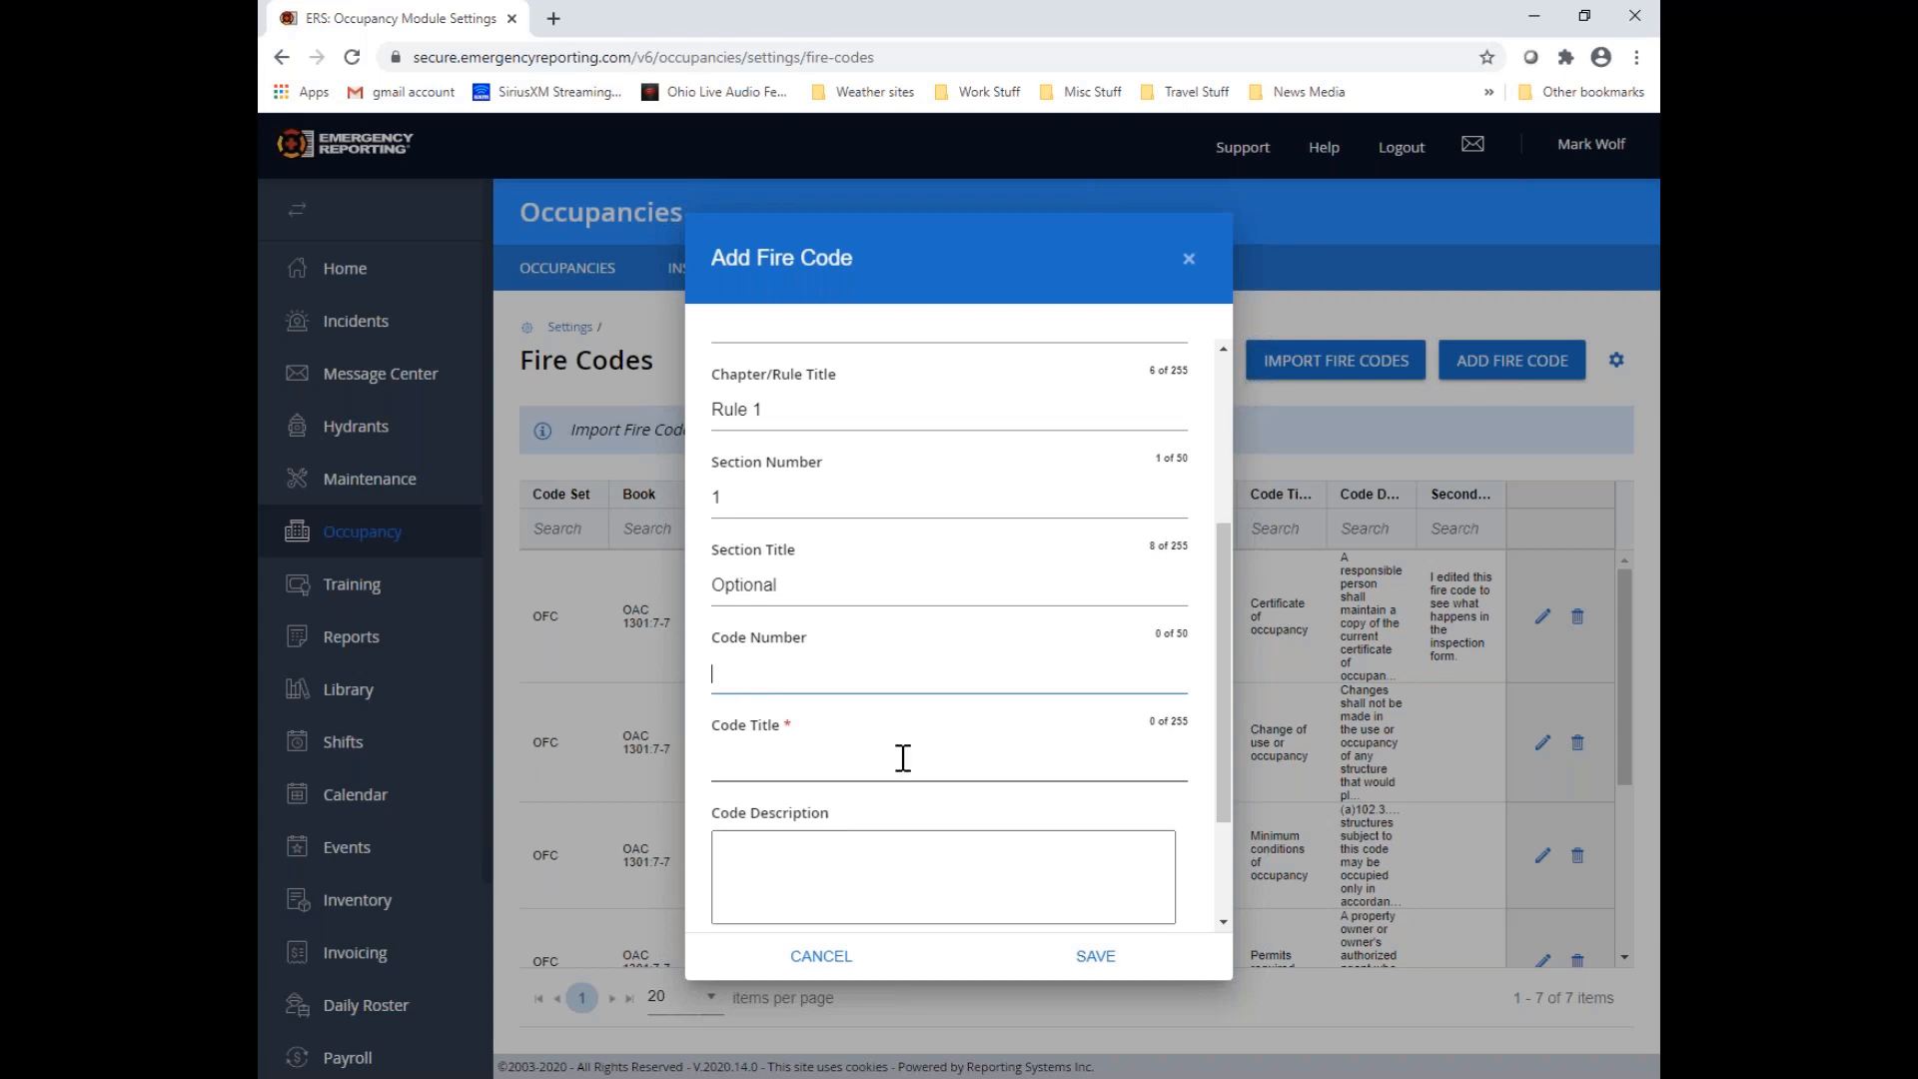
{"action": "type", "text": "1.1.5.6"}
{"action": "left_click", "coordinate": [753, 756]}
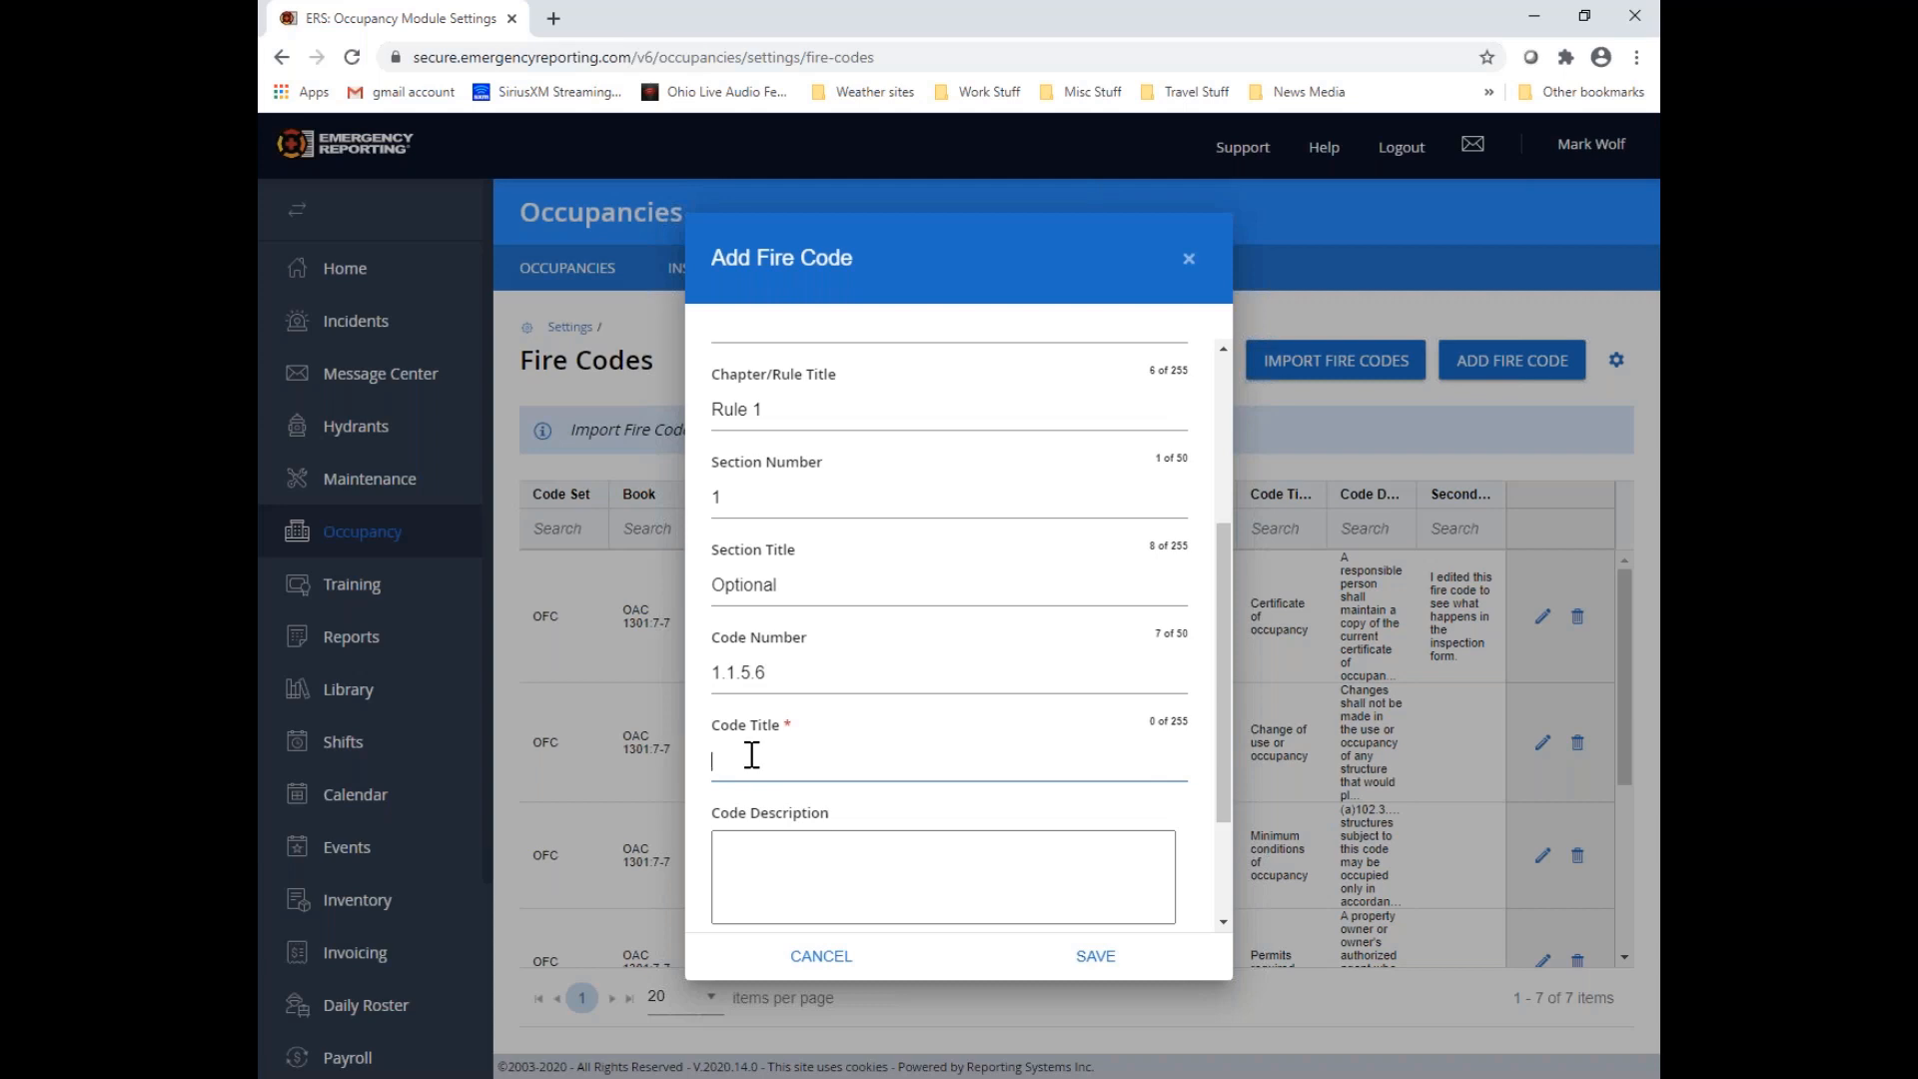
{"action": "type", "text": "This is the title"}
Enter "This is the description for my fire code" as the code description
{"action": "left_click", "coordinate": [780, 841]}
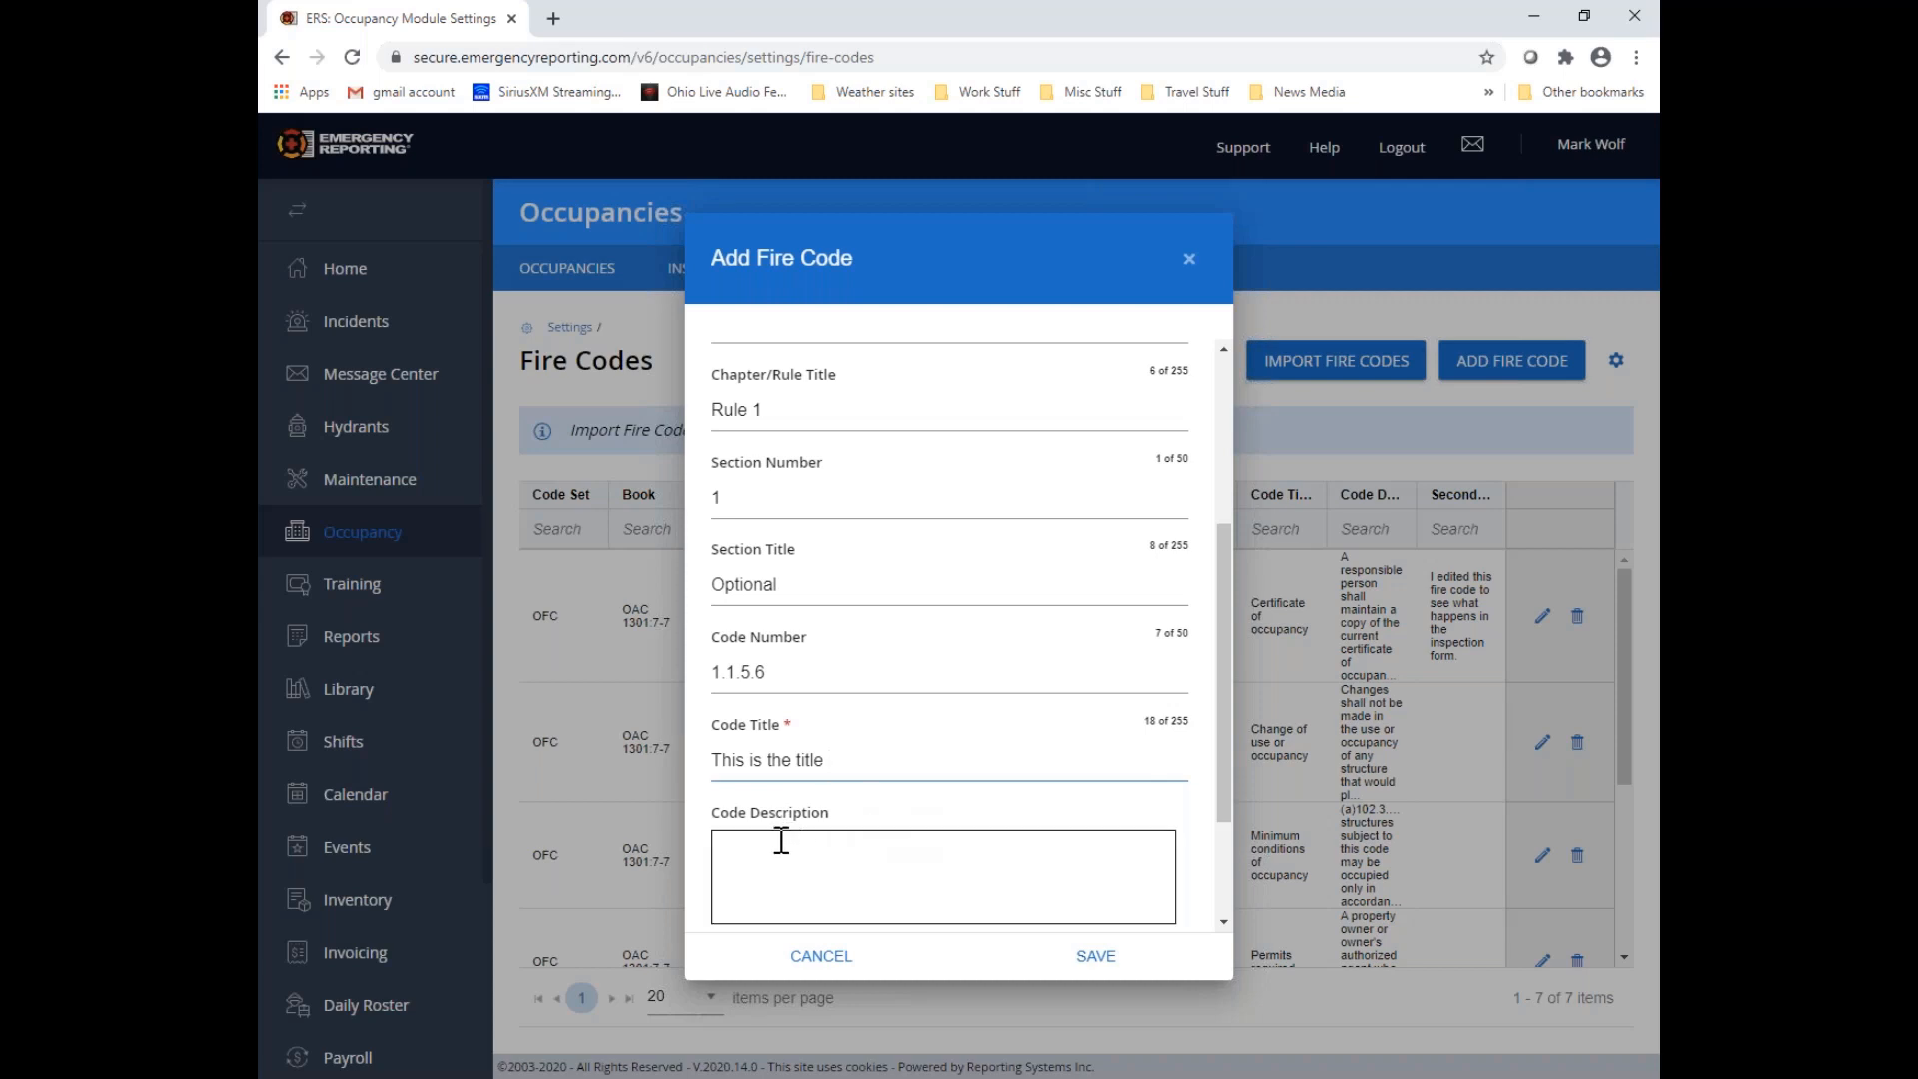
{"action": "type", "text": "Th"}
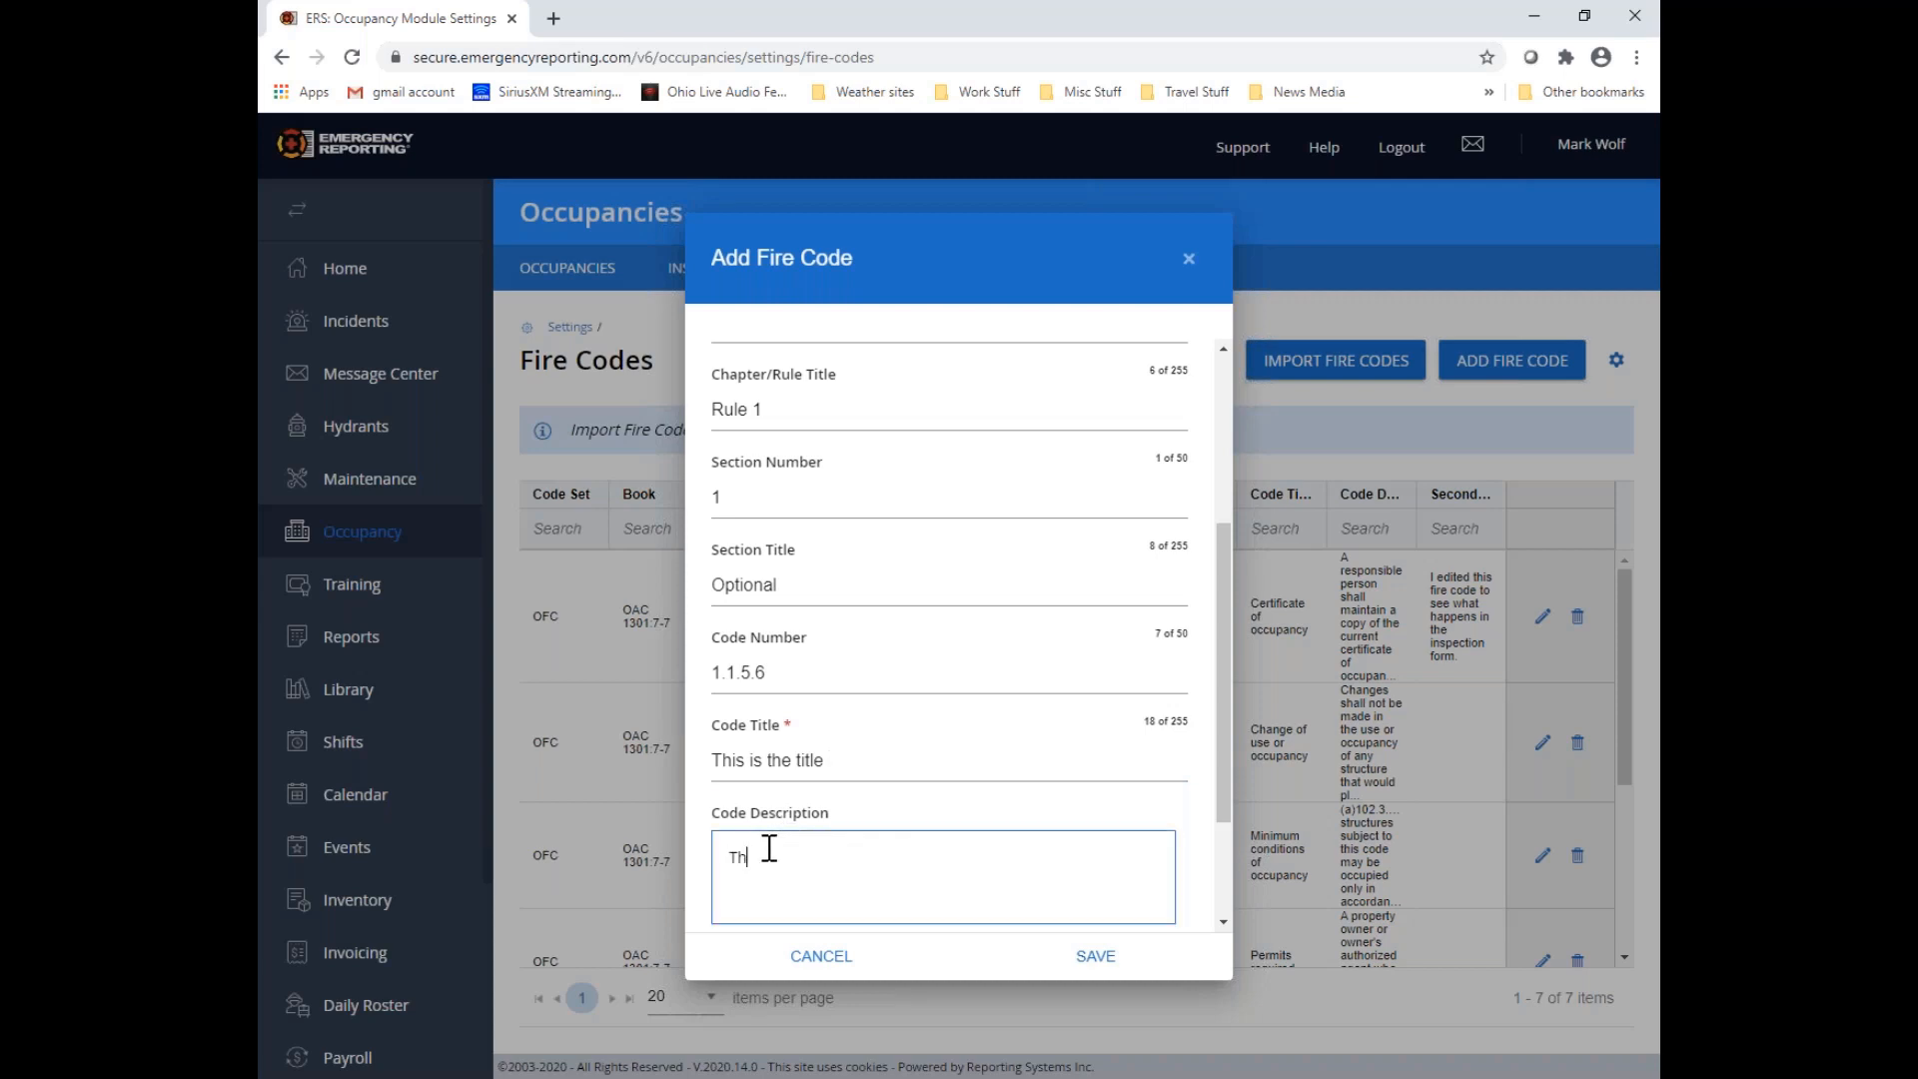
{"action": "type", "text": "is is the description for my fire code"}
Enter "Secondary Description" as the secondary description, check the filled-in fields, and save the fire code
{"action": "scroll", "coordinate": [769, 847], "scroll_direction": "down", "scroll_amount": 2}
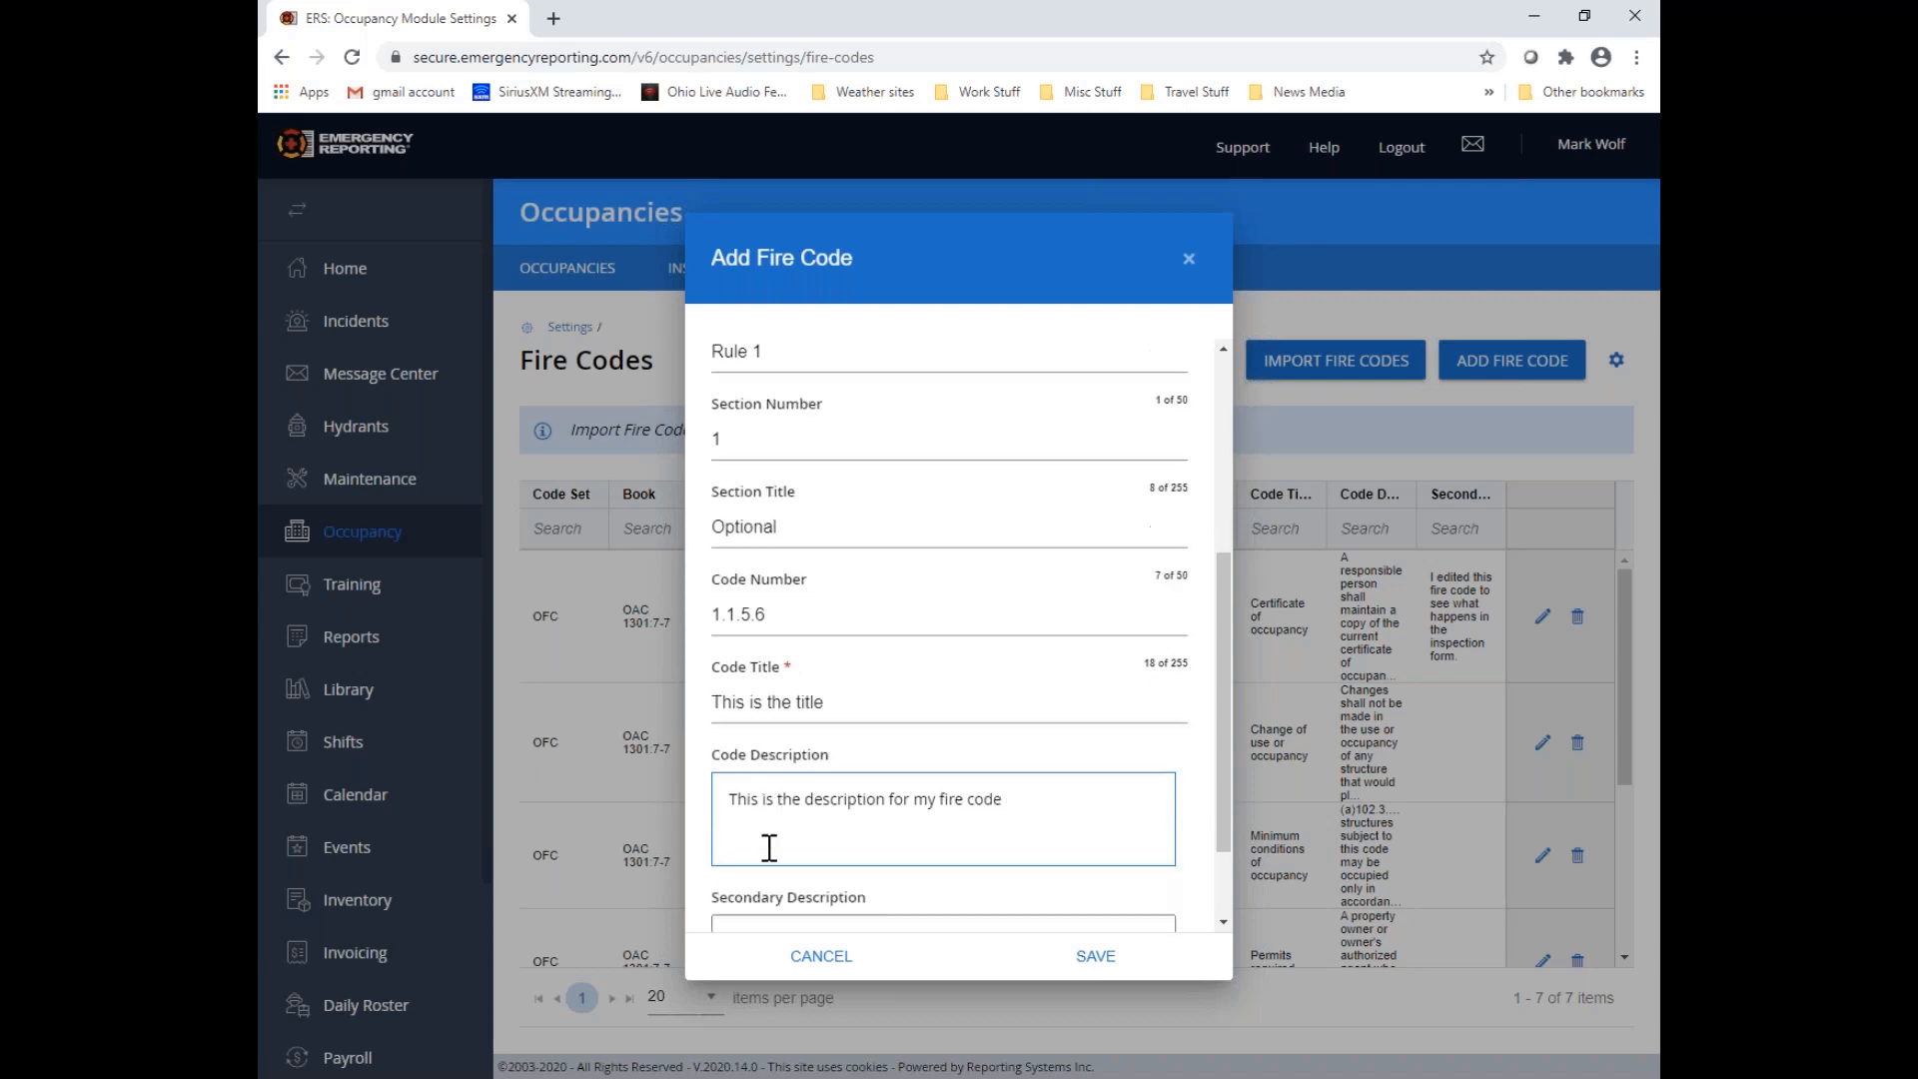
{"action": "left_click", "coordinate": [753, 812]}
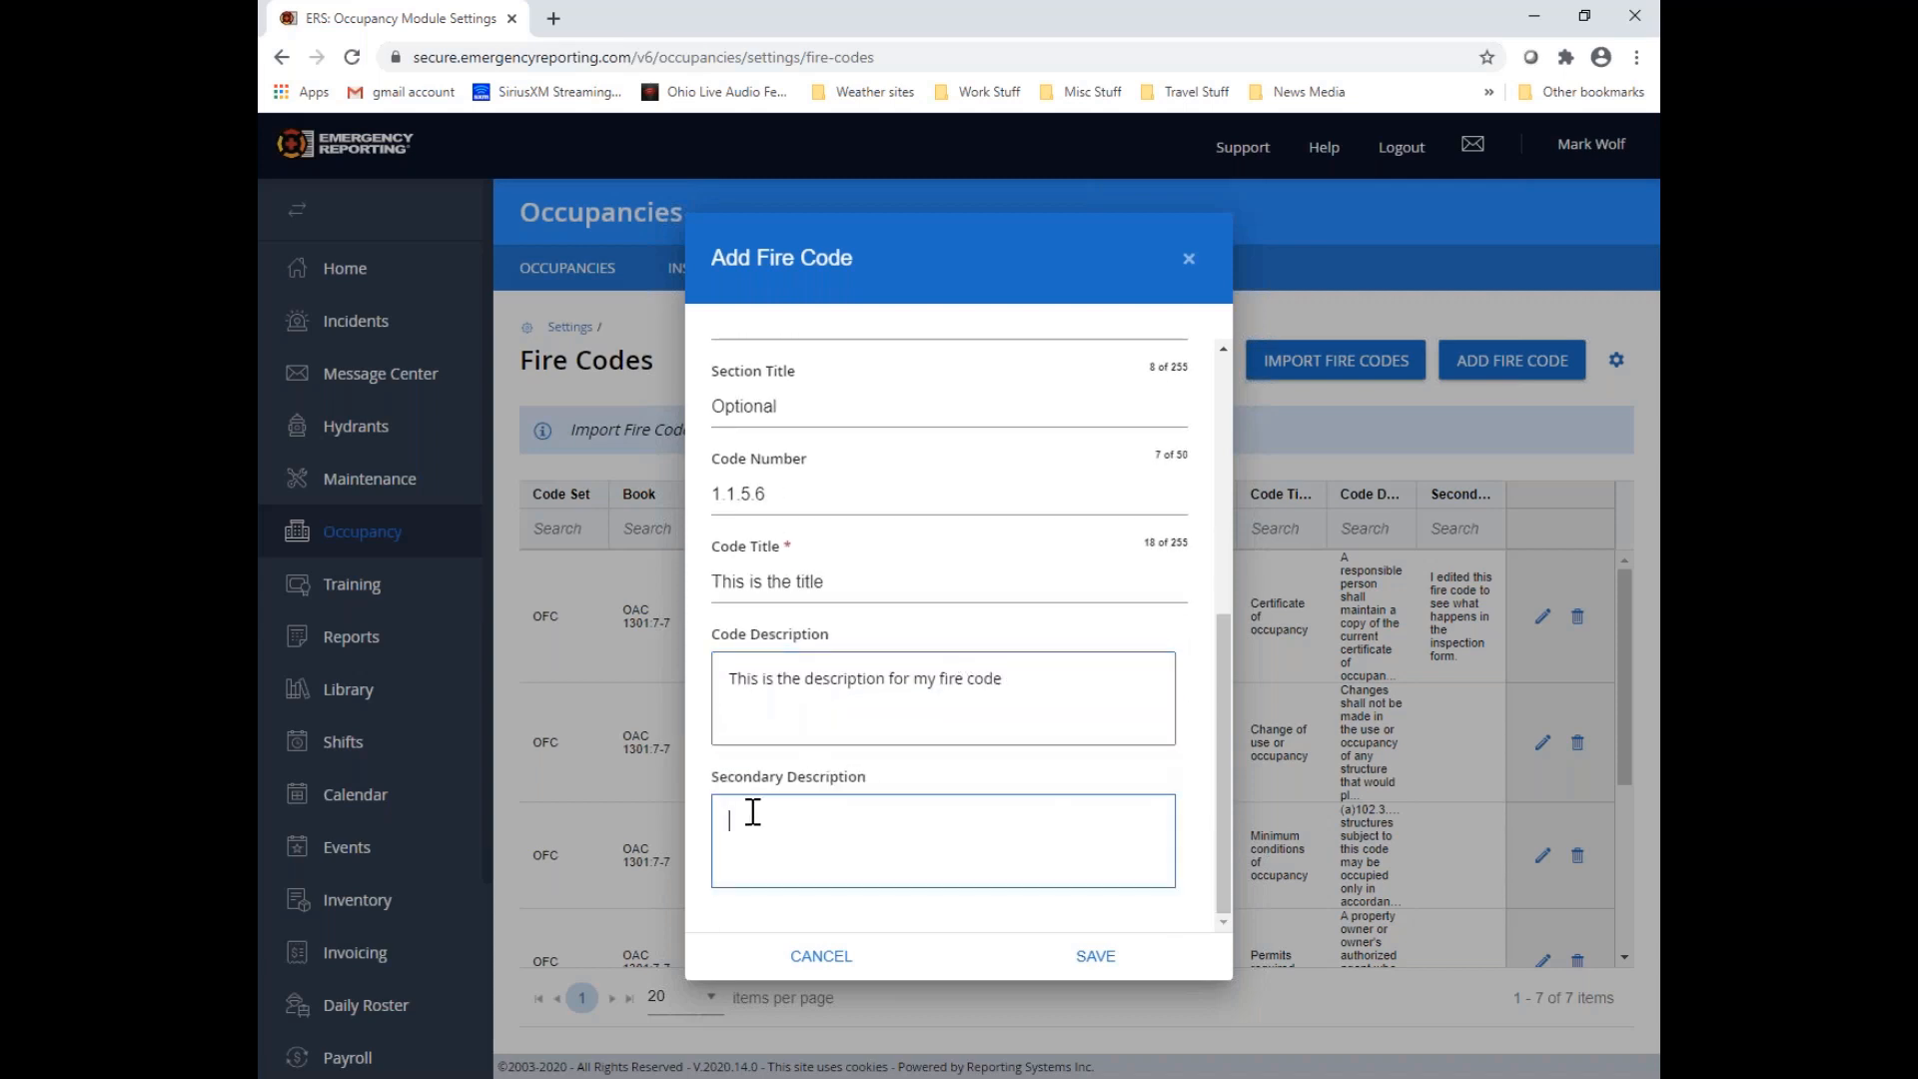
{"action": "type", "text": "Secondary Description"}
{"action": "scroll", "coordinate": [990, 772], "scroll_direction": "up", "scroll_amount": 1}
{"action": "scroll", "coordinate": [980, 771], "scroll_direction": "up", "scroll_amount": 4}
{"action": "scroll", "coordinate": [980, 771], "scroll_direction": "down", "scroll_amount": 4}
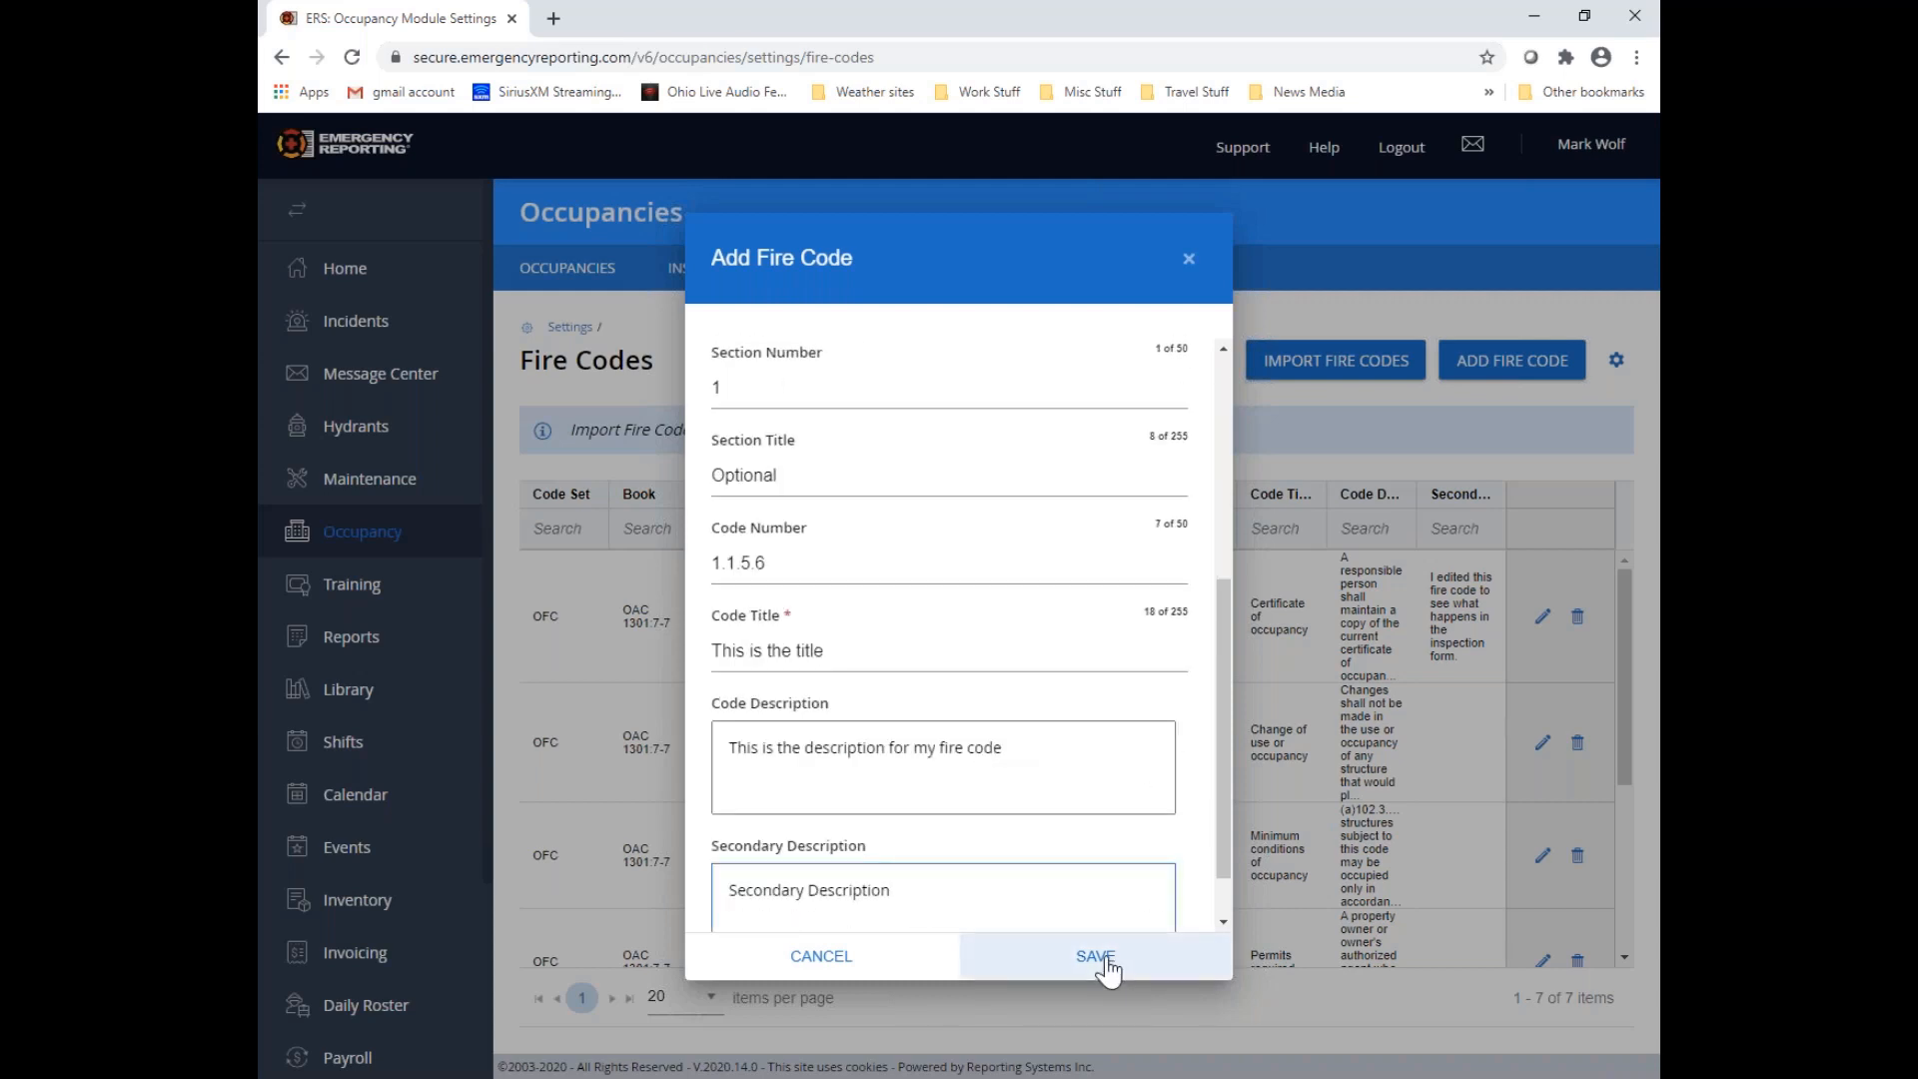
{"action": "scroll", "coordinate": [1079, 803], "scroll_direction": "up", "scroll_amount": 1}
{"action": "scroll", "coordinate": [1079, 801], "scroll_direction": "up", "scroll_amount": 3}
{"action": "scroll", "coordinate": [1079, 801], "scroll_direction": "down", "scroll_amount": 5}
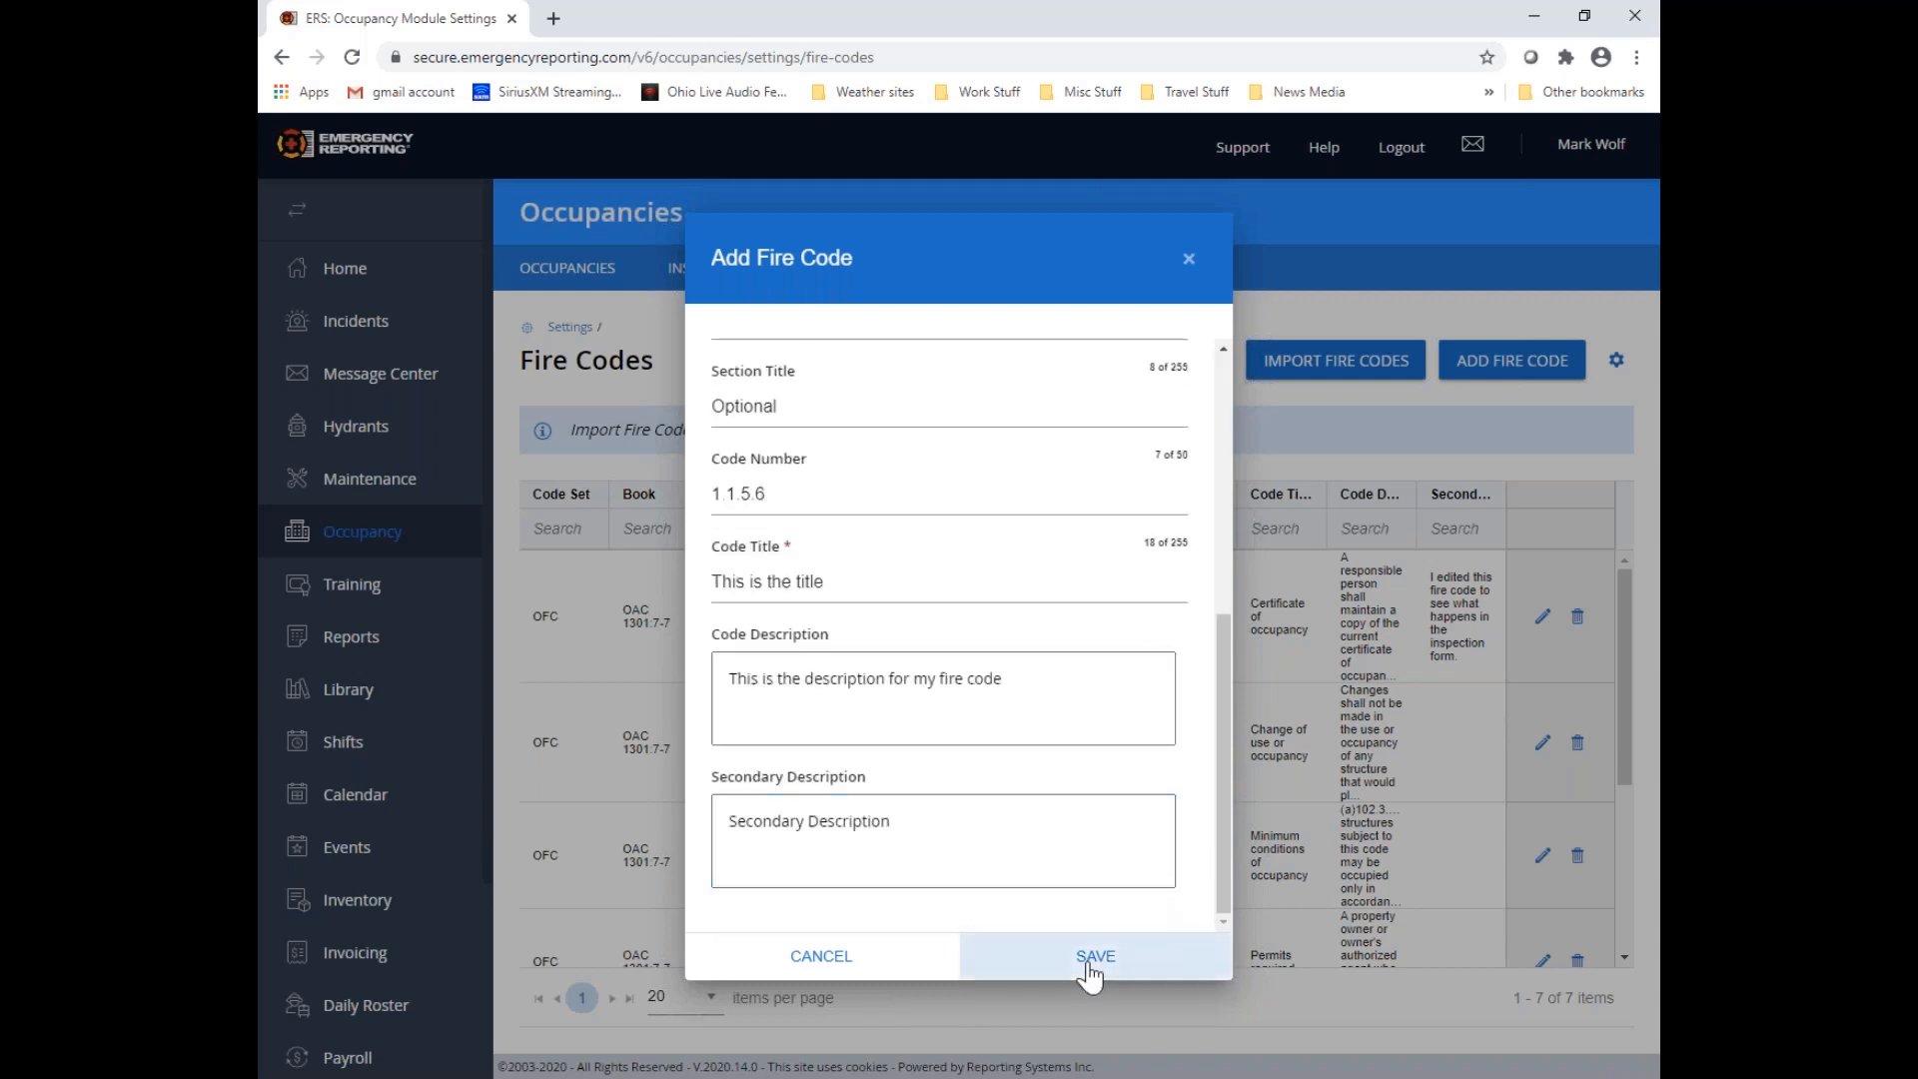
{"action": "left_click", "coordinate": [1095, 956]}
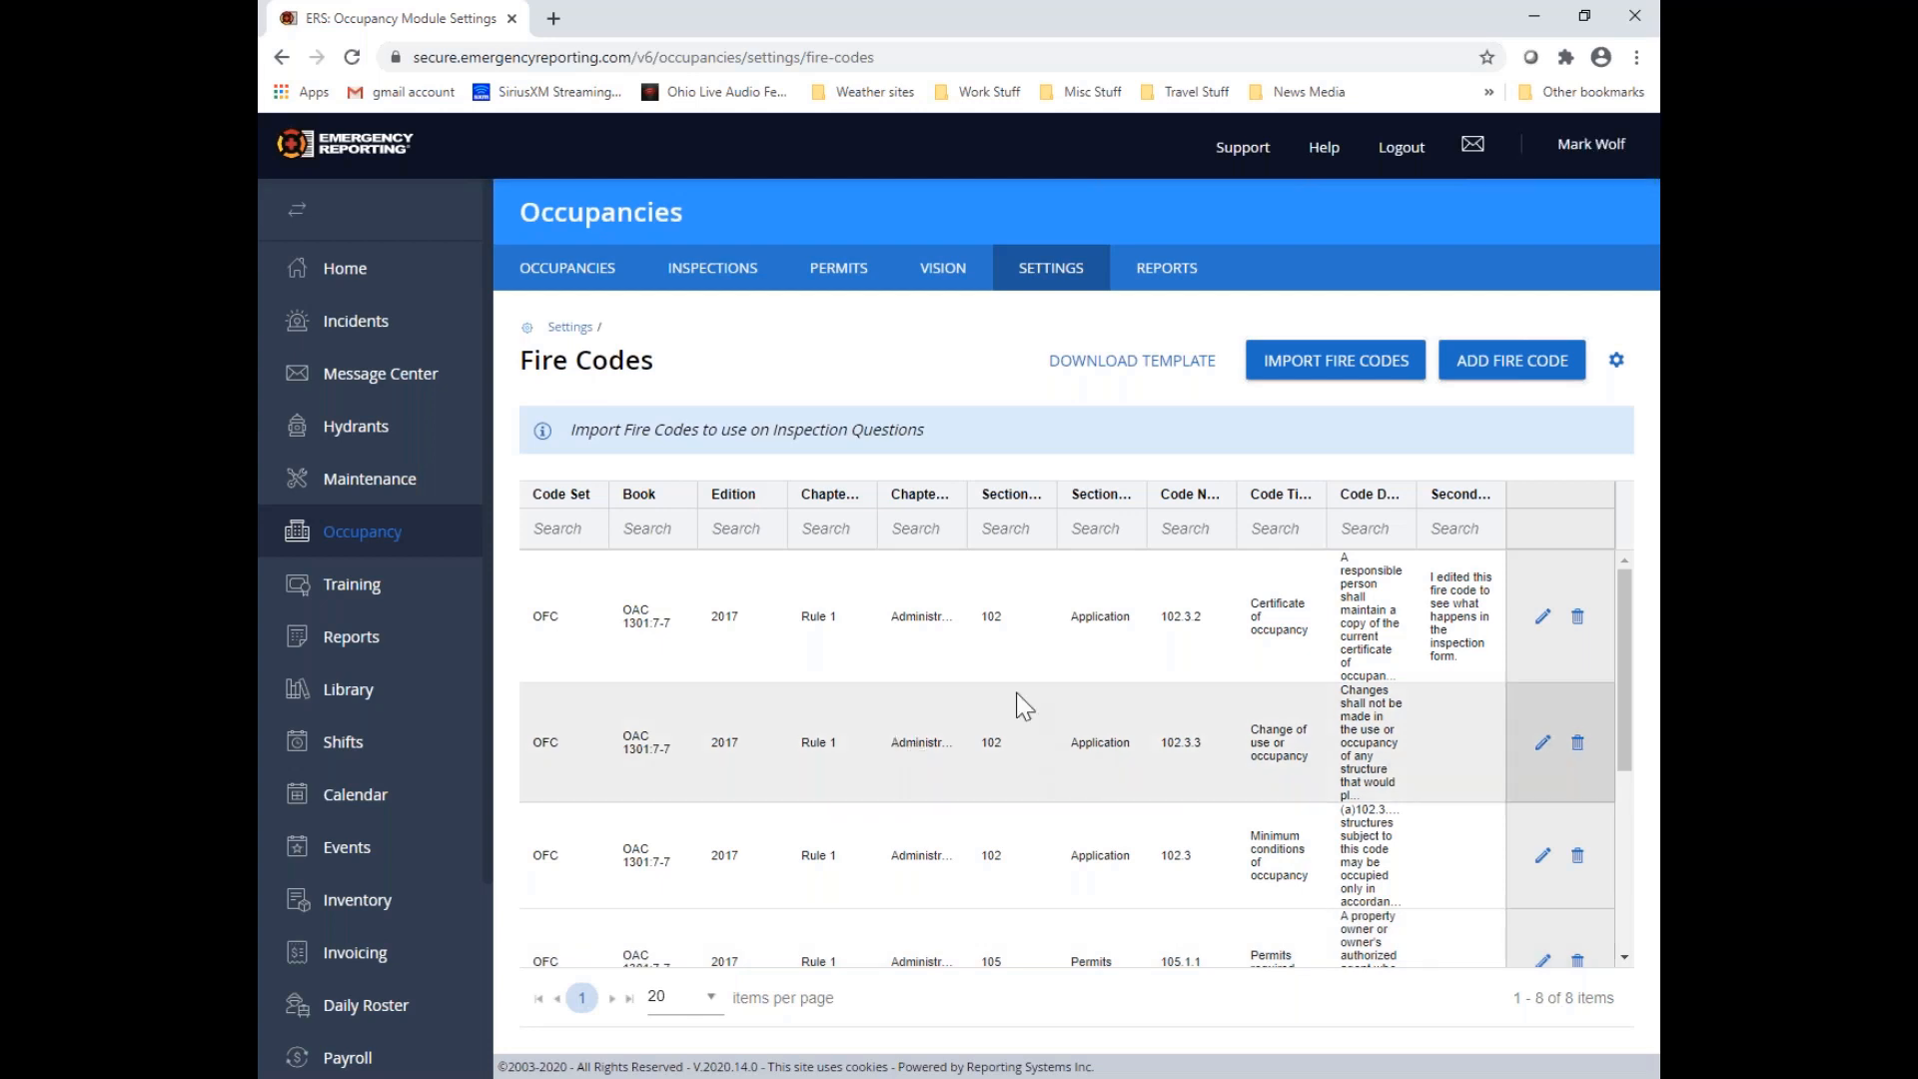
Look for the new "Test 1" code in the fire codes list, and switch to the import demo file in Excel
{"action": "scroll", "coordinate": [1015, 691], "scroll_direction": "down", "scroll_amount": 4}
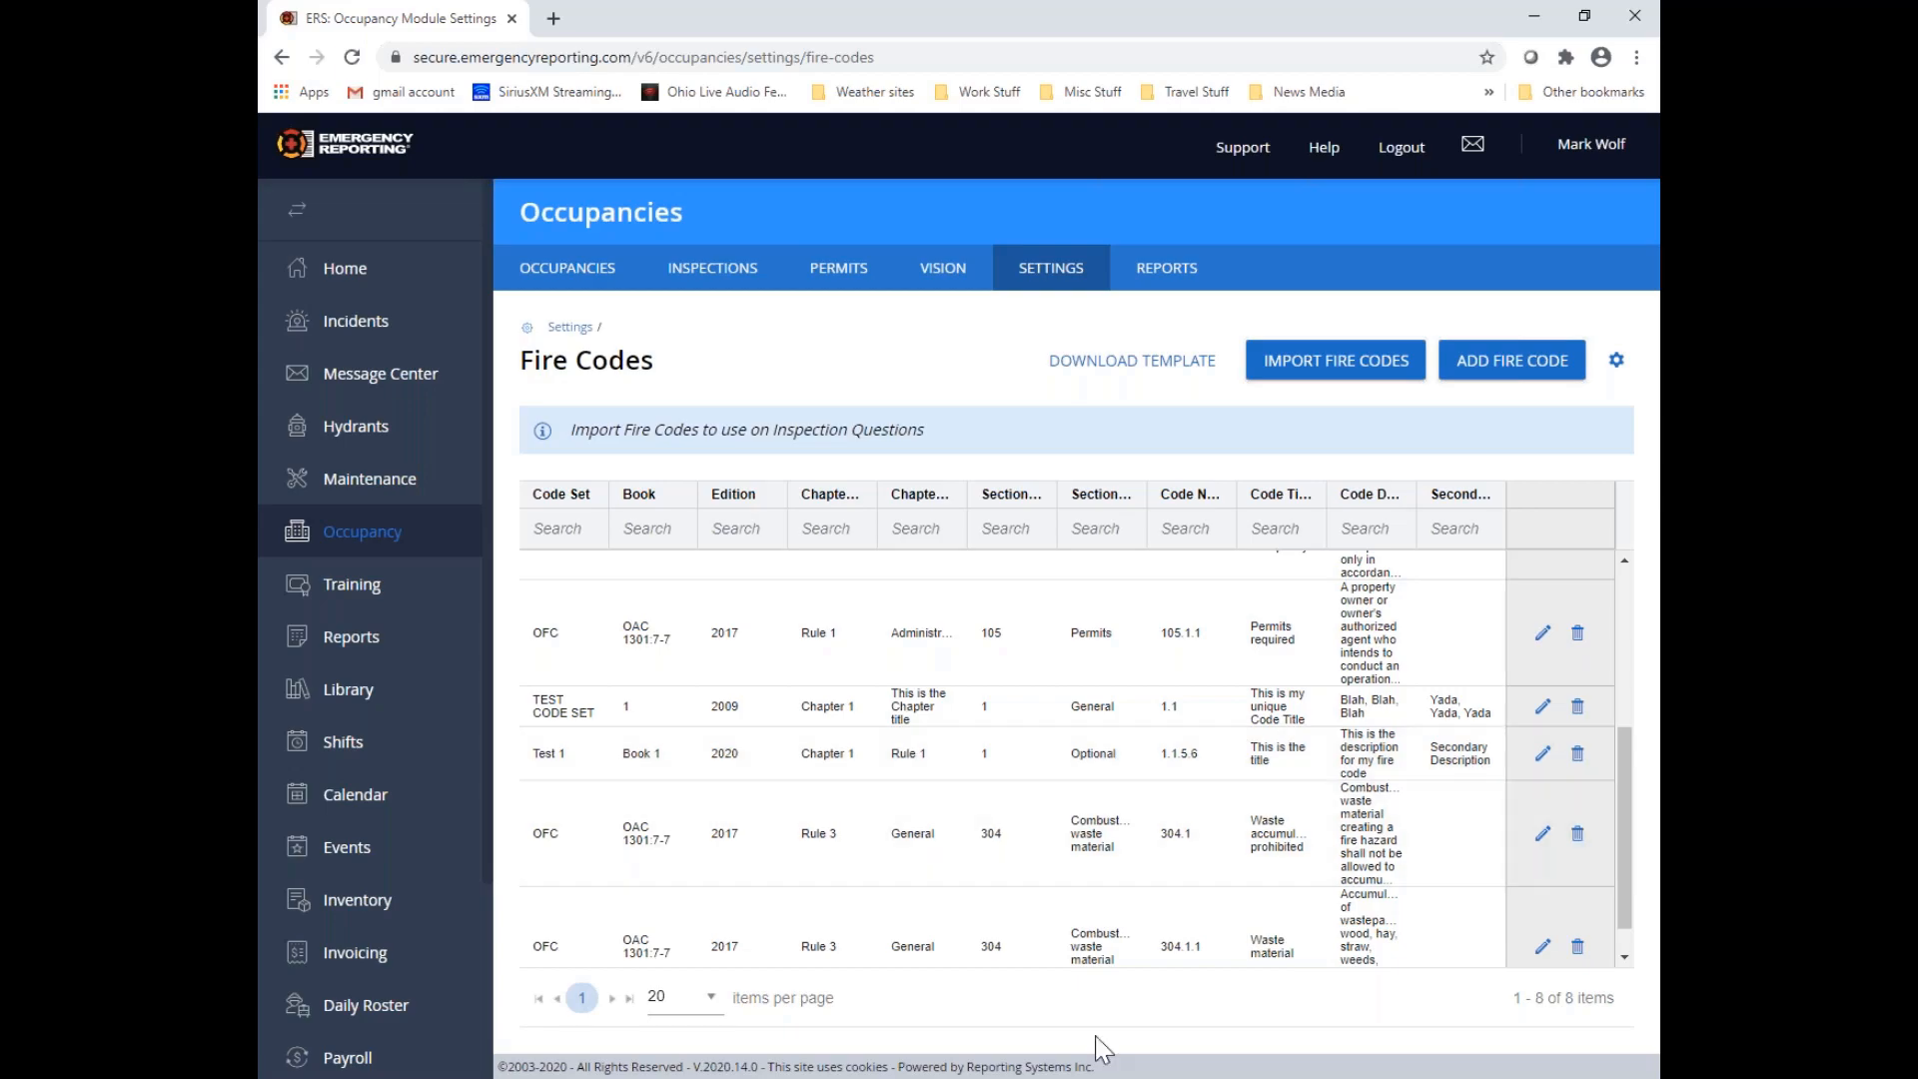
{"action": "left_click", "coordinate": [1104, 1077]}
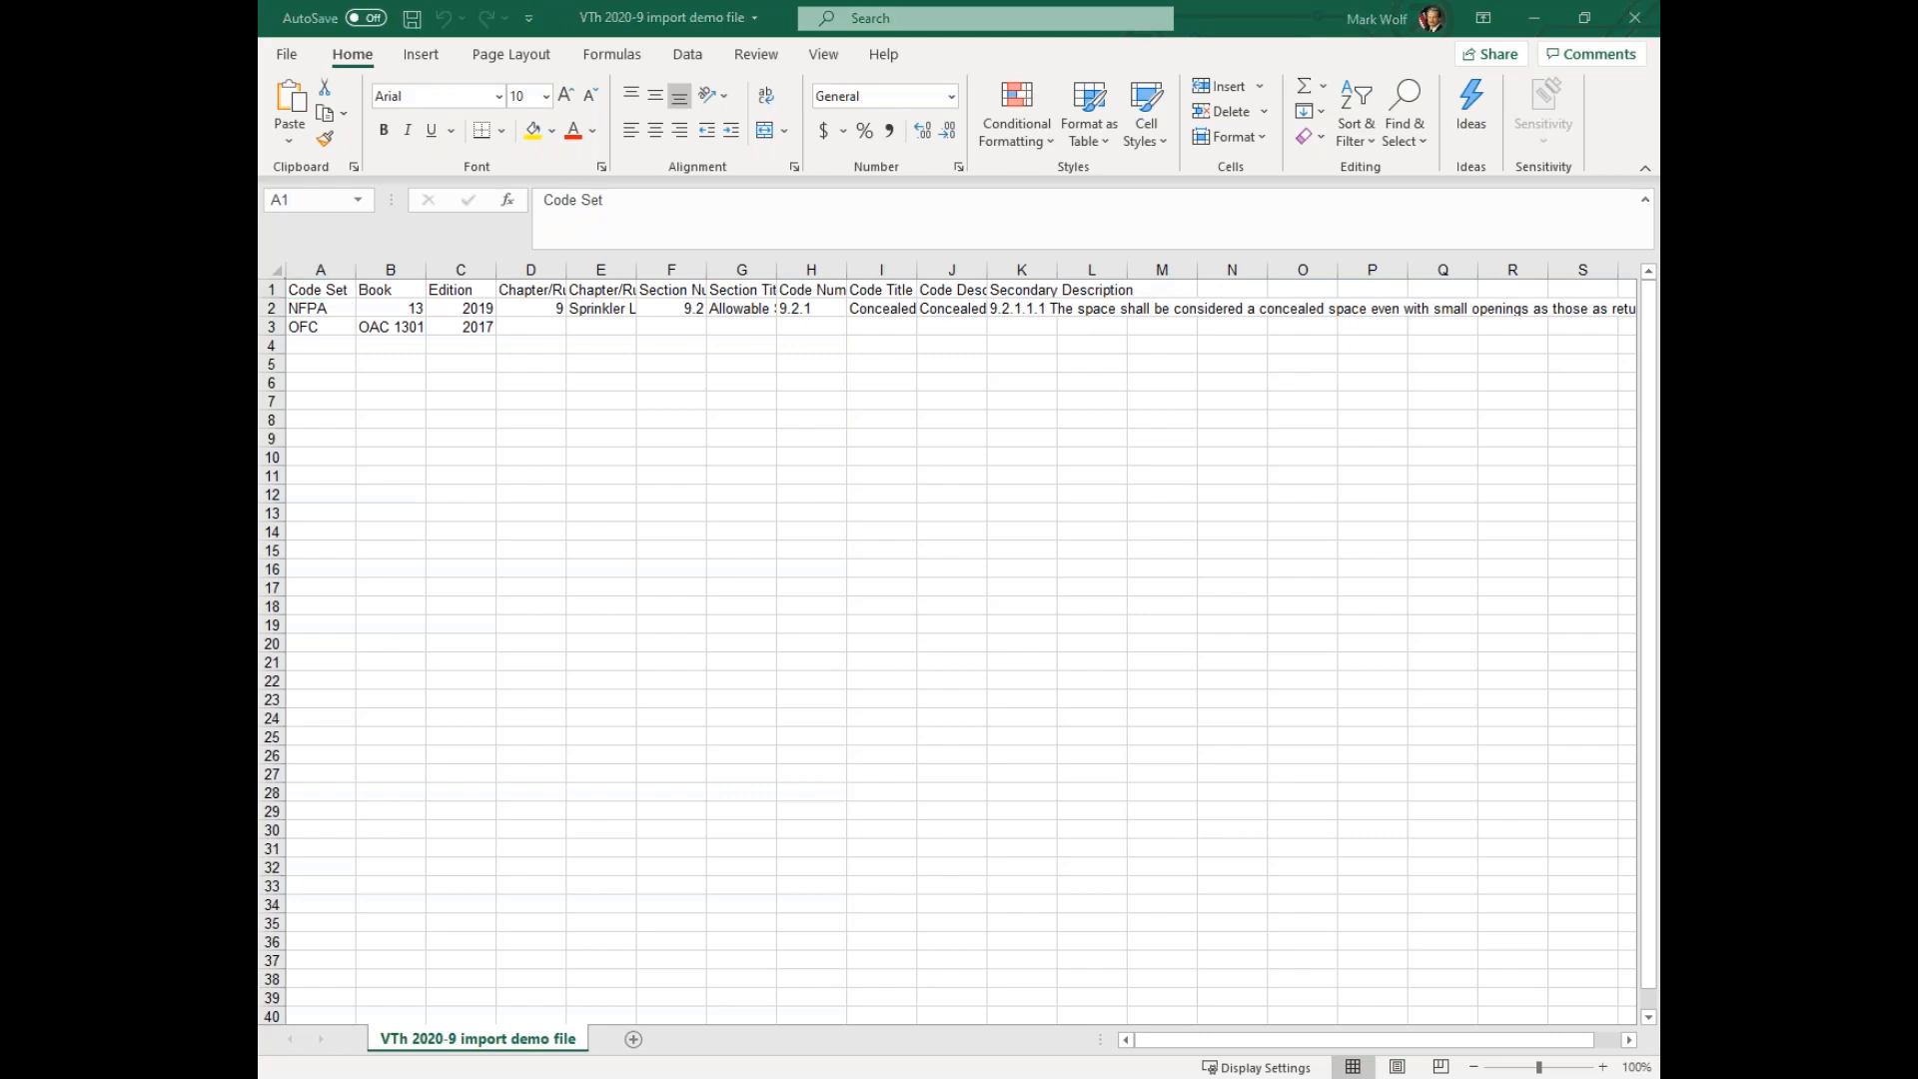
Switch to the browser's Ohio Fire Code chapter 1301:7-7 and look through it to Table 903.2.11.6
{"action": "left_click_drag", "start_coordinate": [260, 20], "coordinate": [707, 27]}
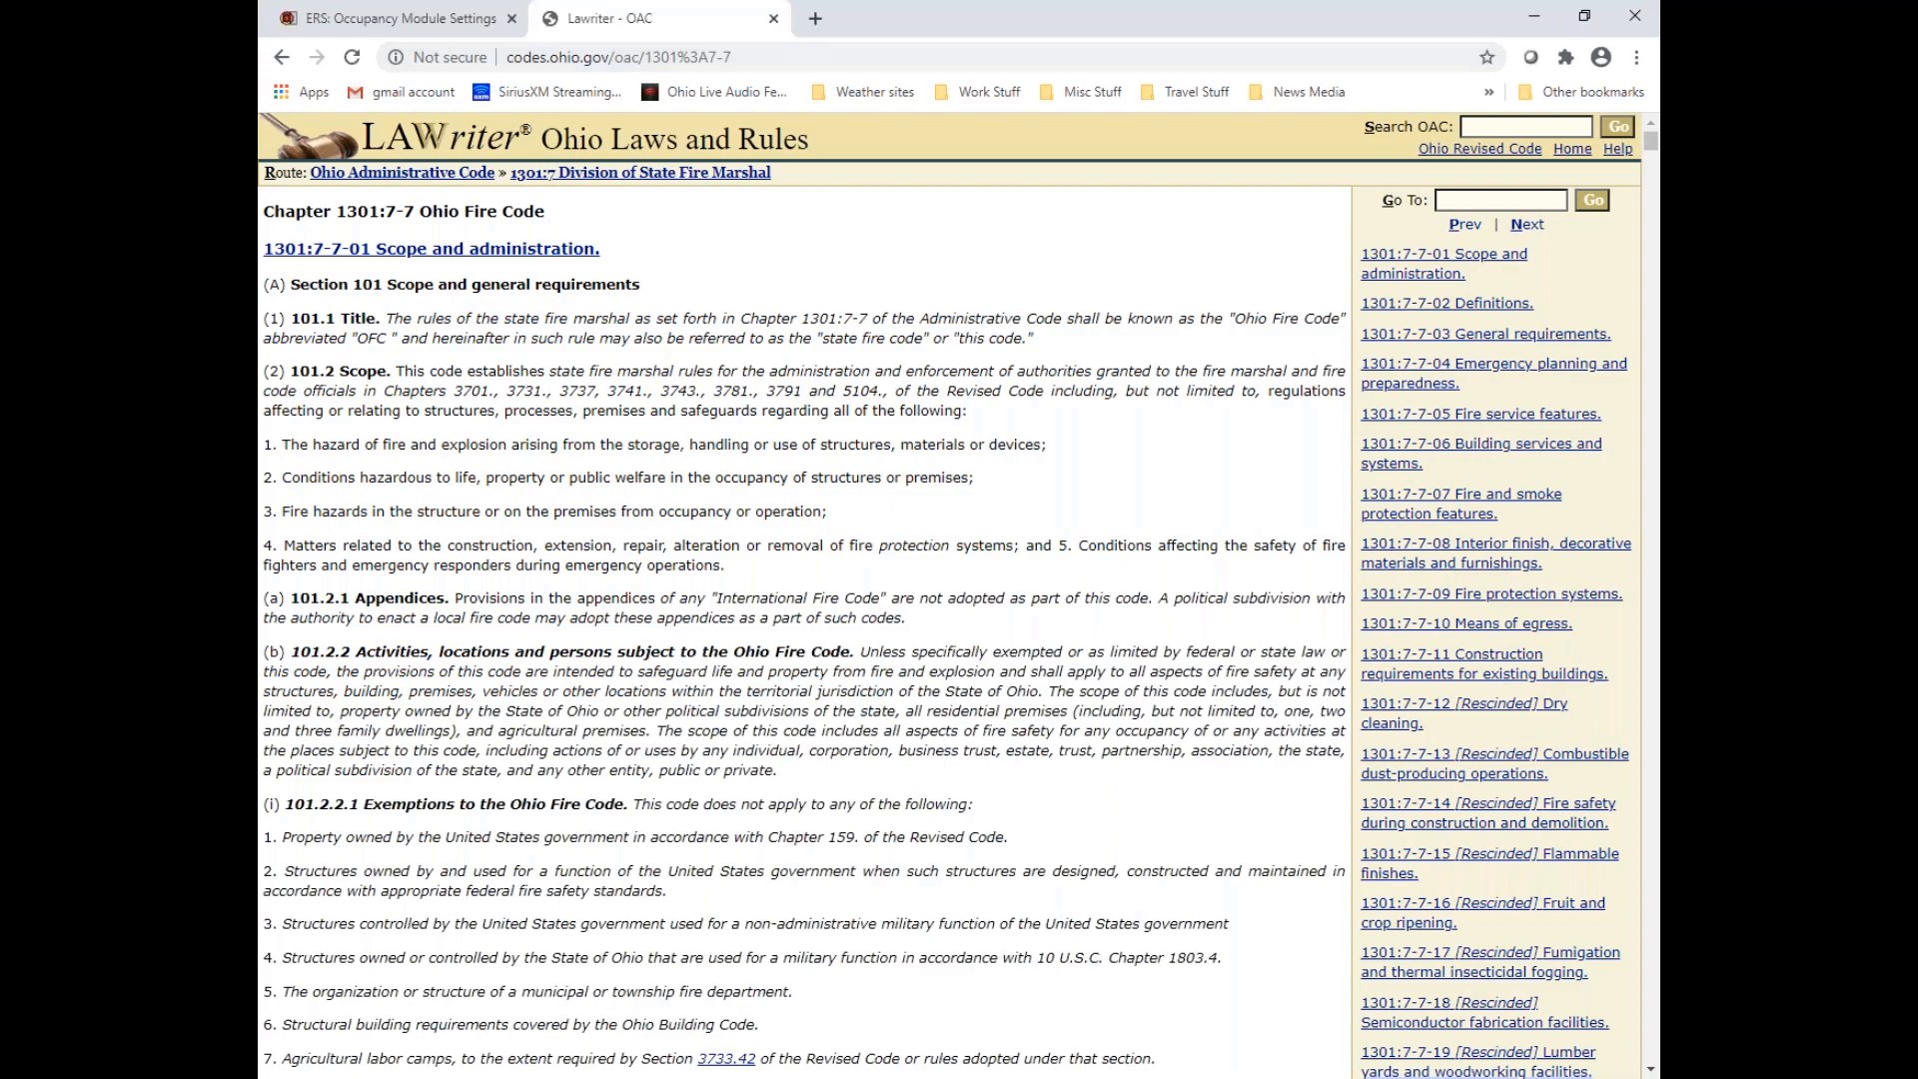
{"action": "scroll", "coordinate": [902, 291], "scroll_direction": "down", "scroll_amount": 10}
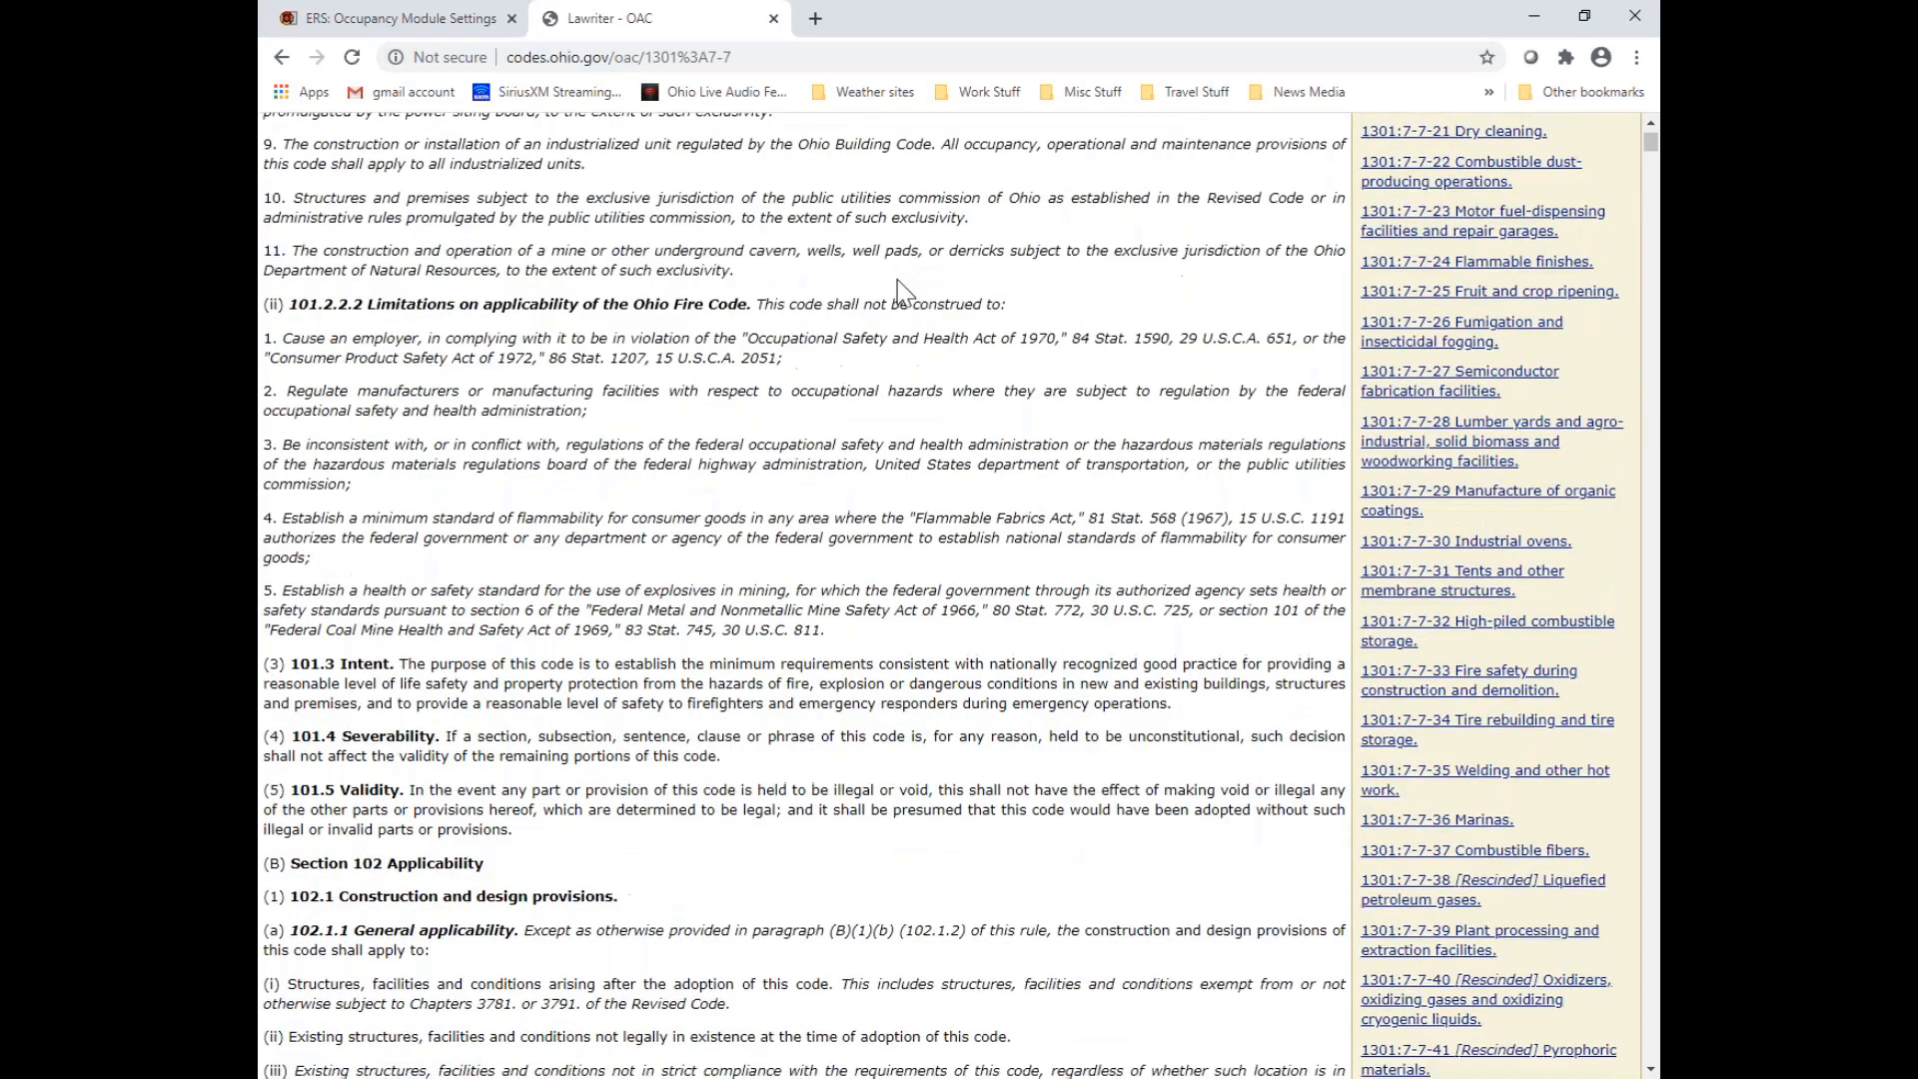
{"action": "scroll", "coordinate": [903, 292], "scroll_direction": "down", "scroll_amount": 20}
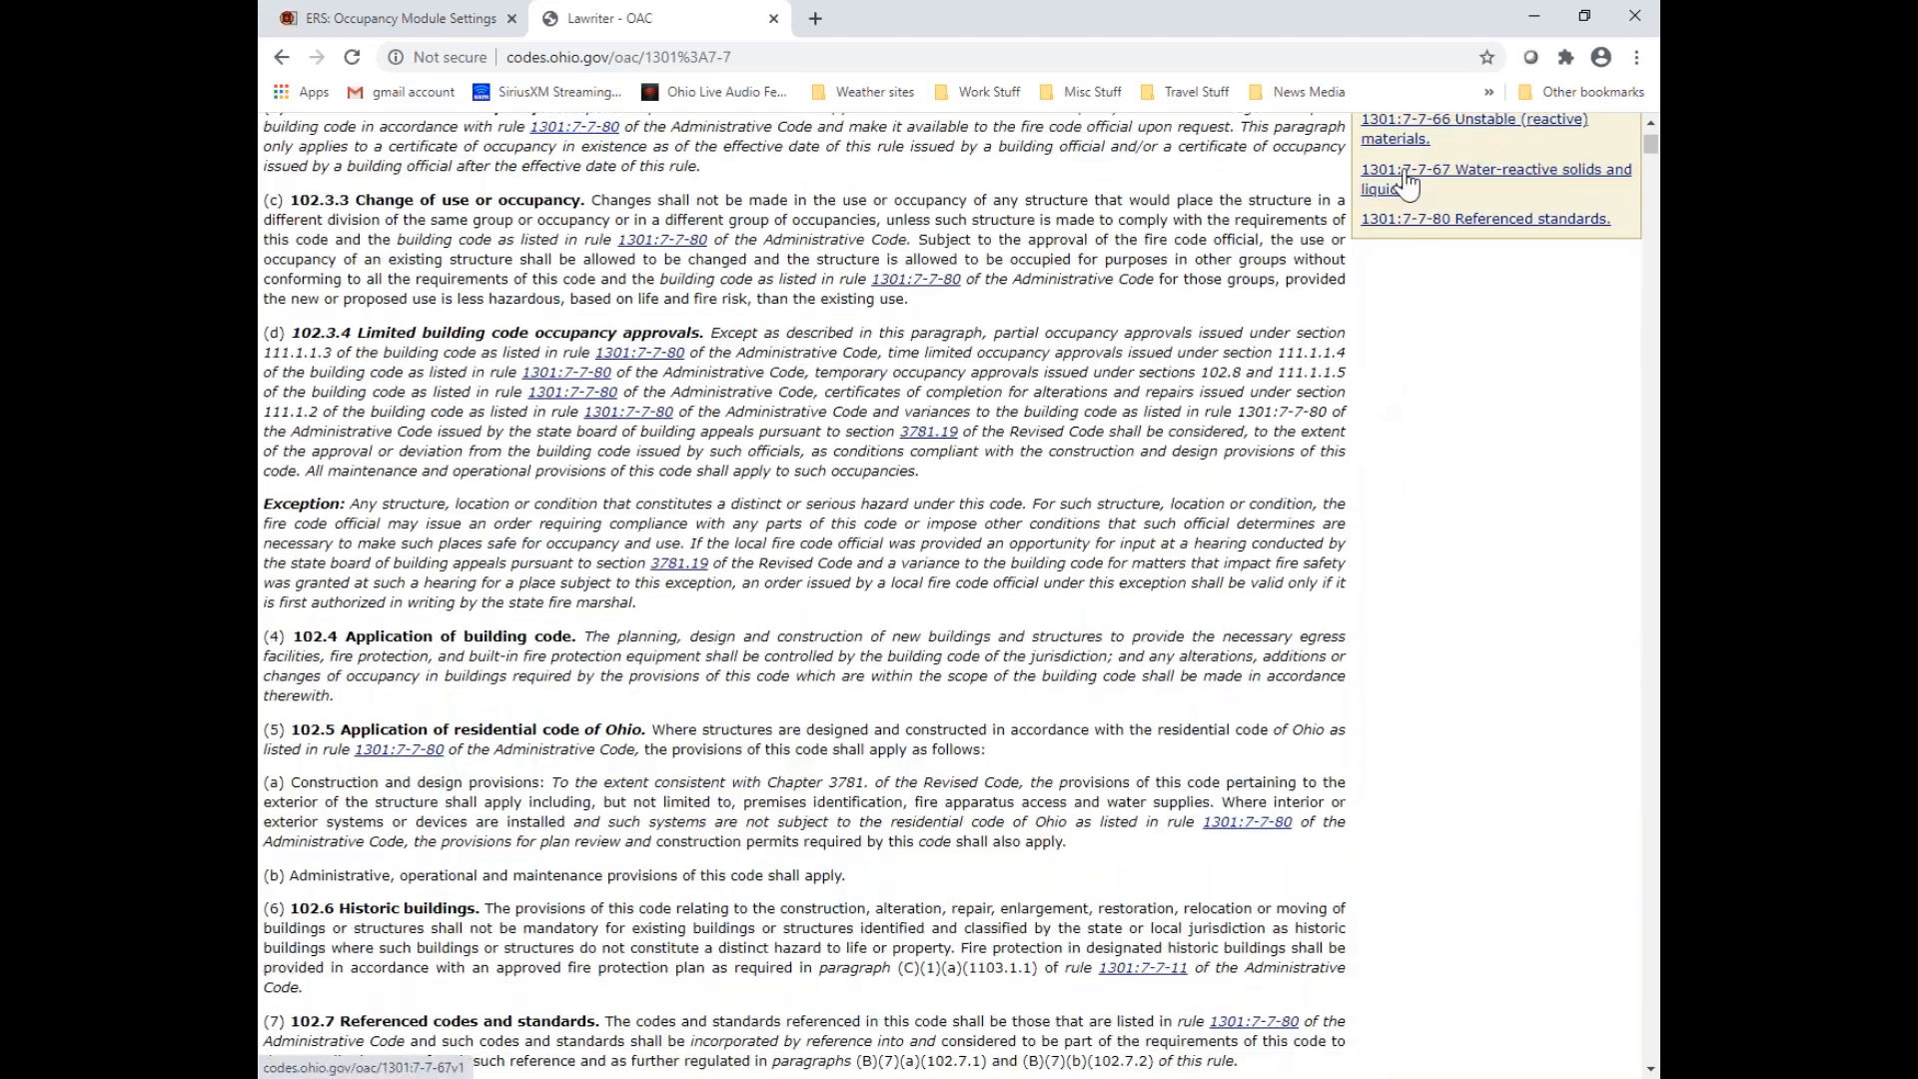
{"action": "left_click", "coordinate": [1406, 183]}
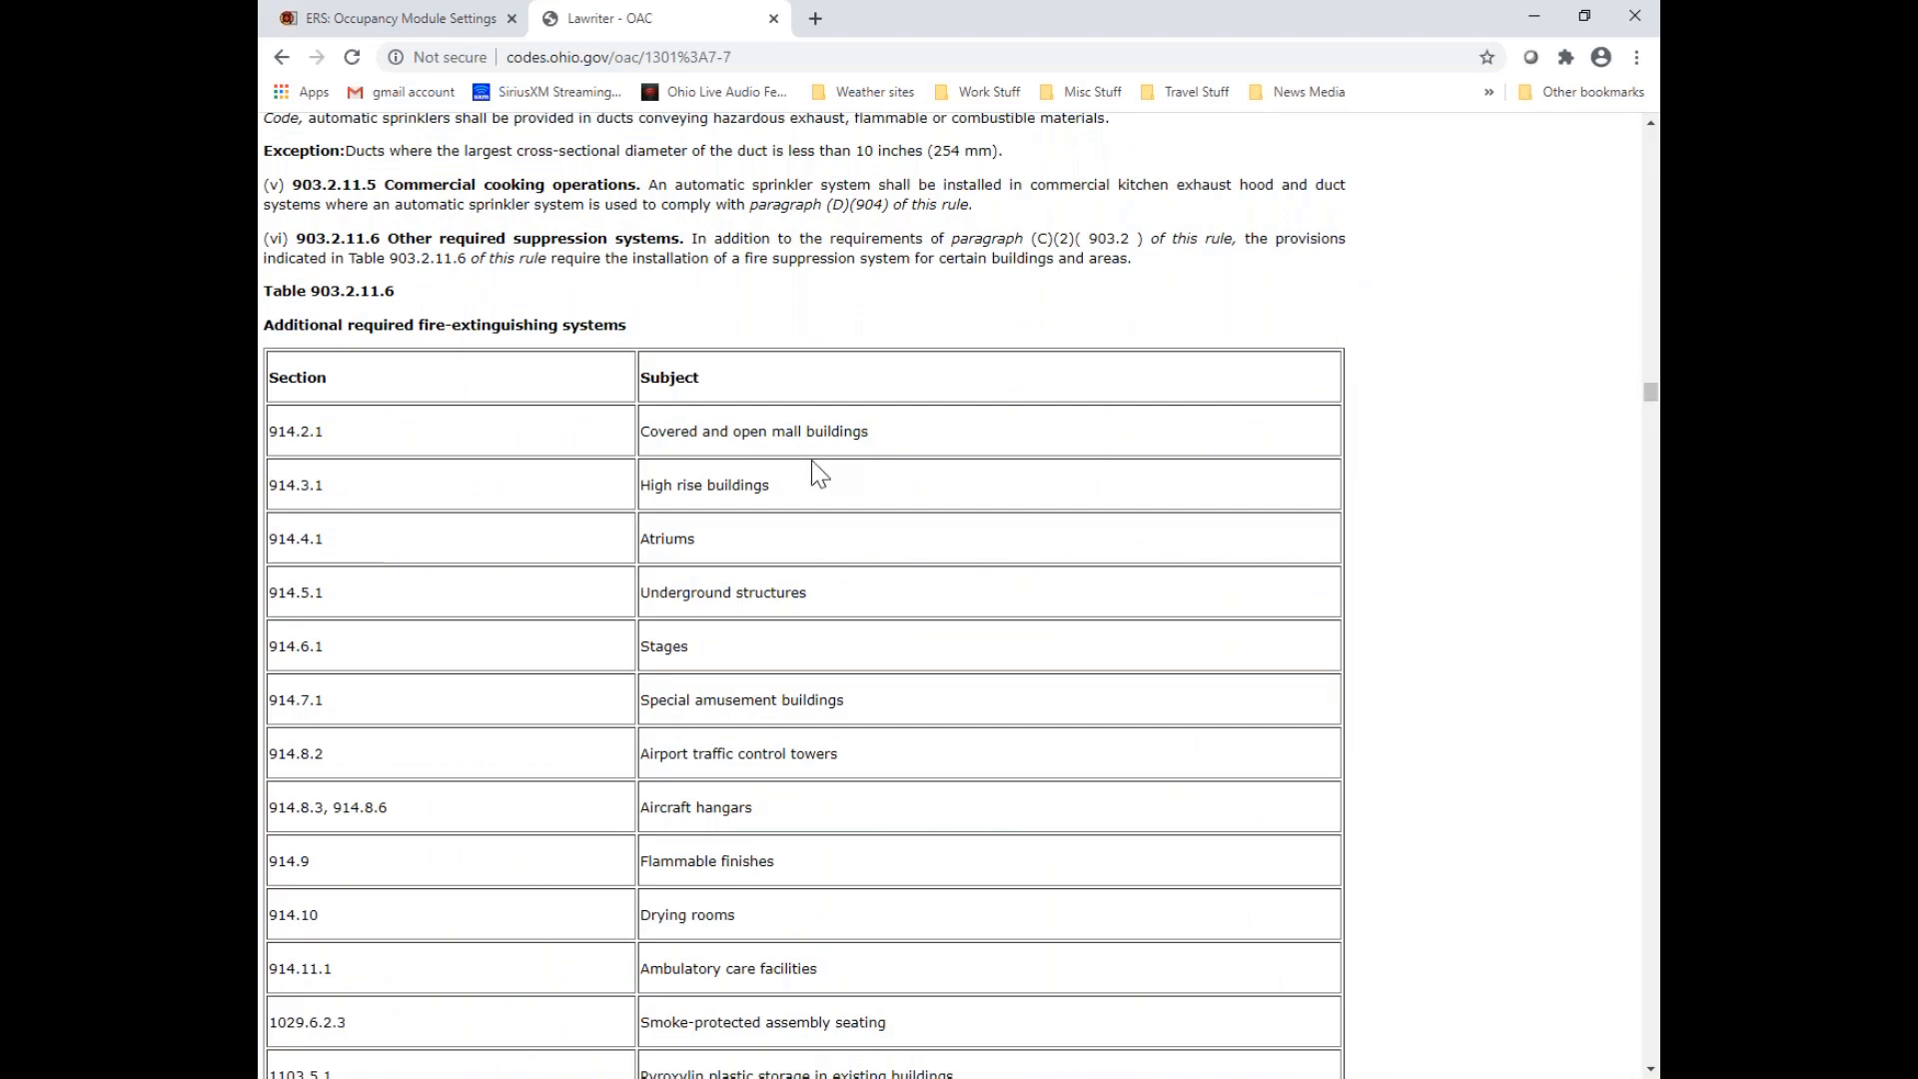
Separate the Ohio Fire Code page from the Occupancy Module Settings window, leaving the Fire Codes list on screen
{"action": "scroll", "coordinate": [811, 460], "scroll_direction": "up", "scroll_amount": 7}
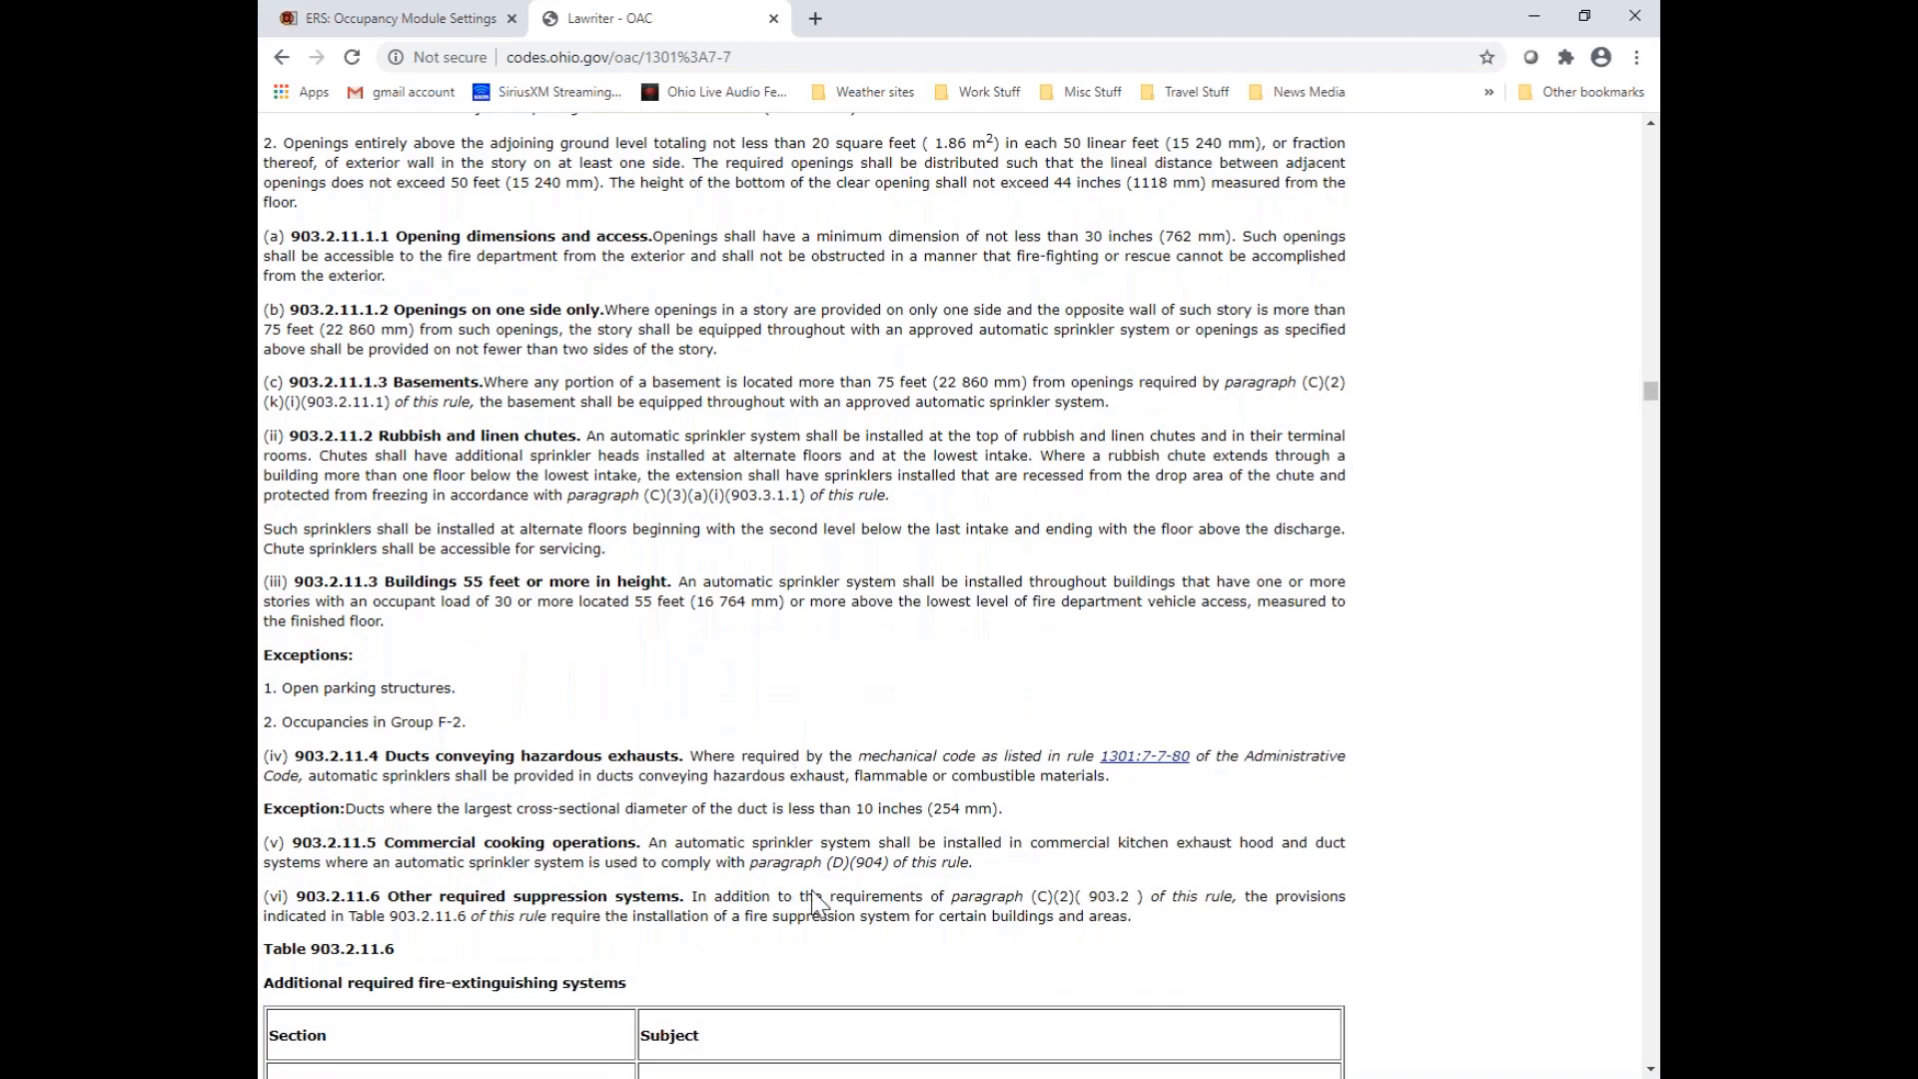
{"action": "left_click", "coordinate": [980, 1078]}
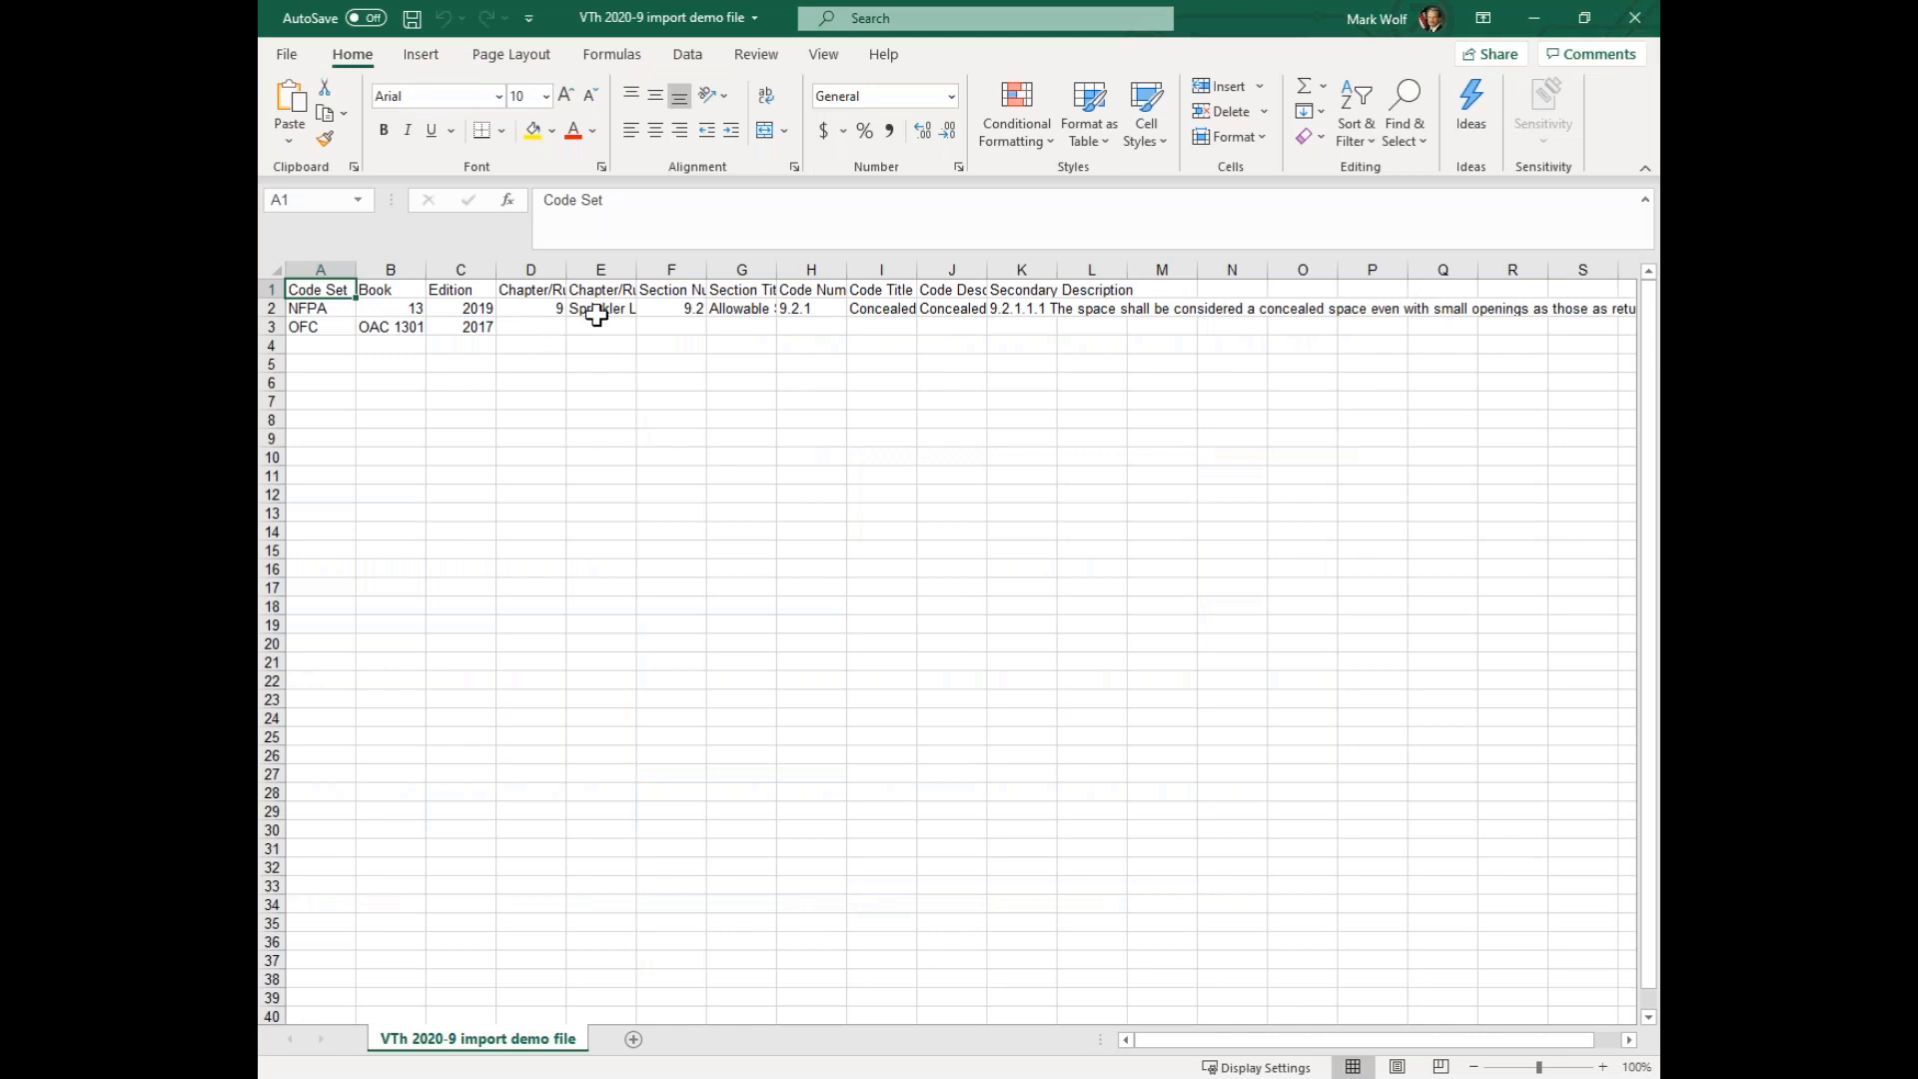
{"action": "left_click", "coordinate": [1538, 22]}
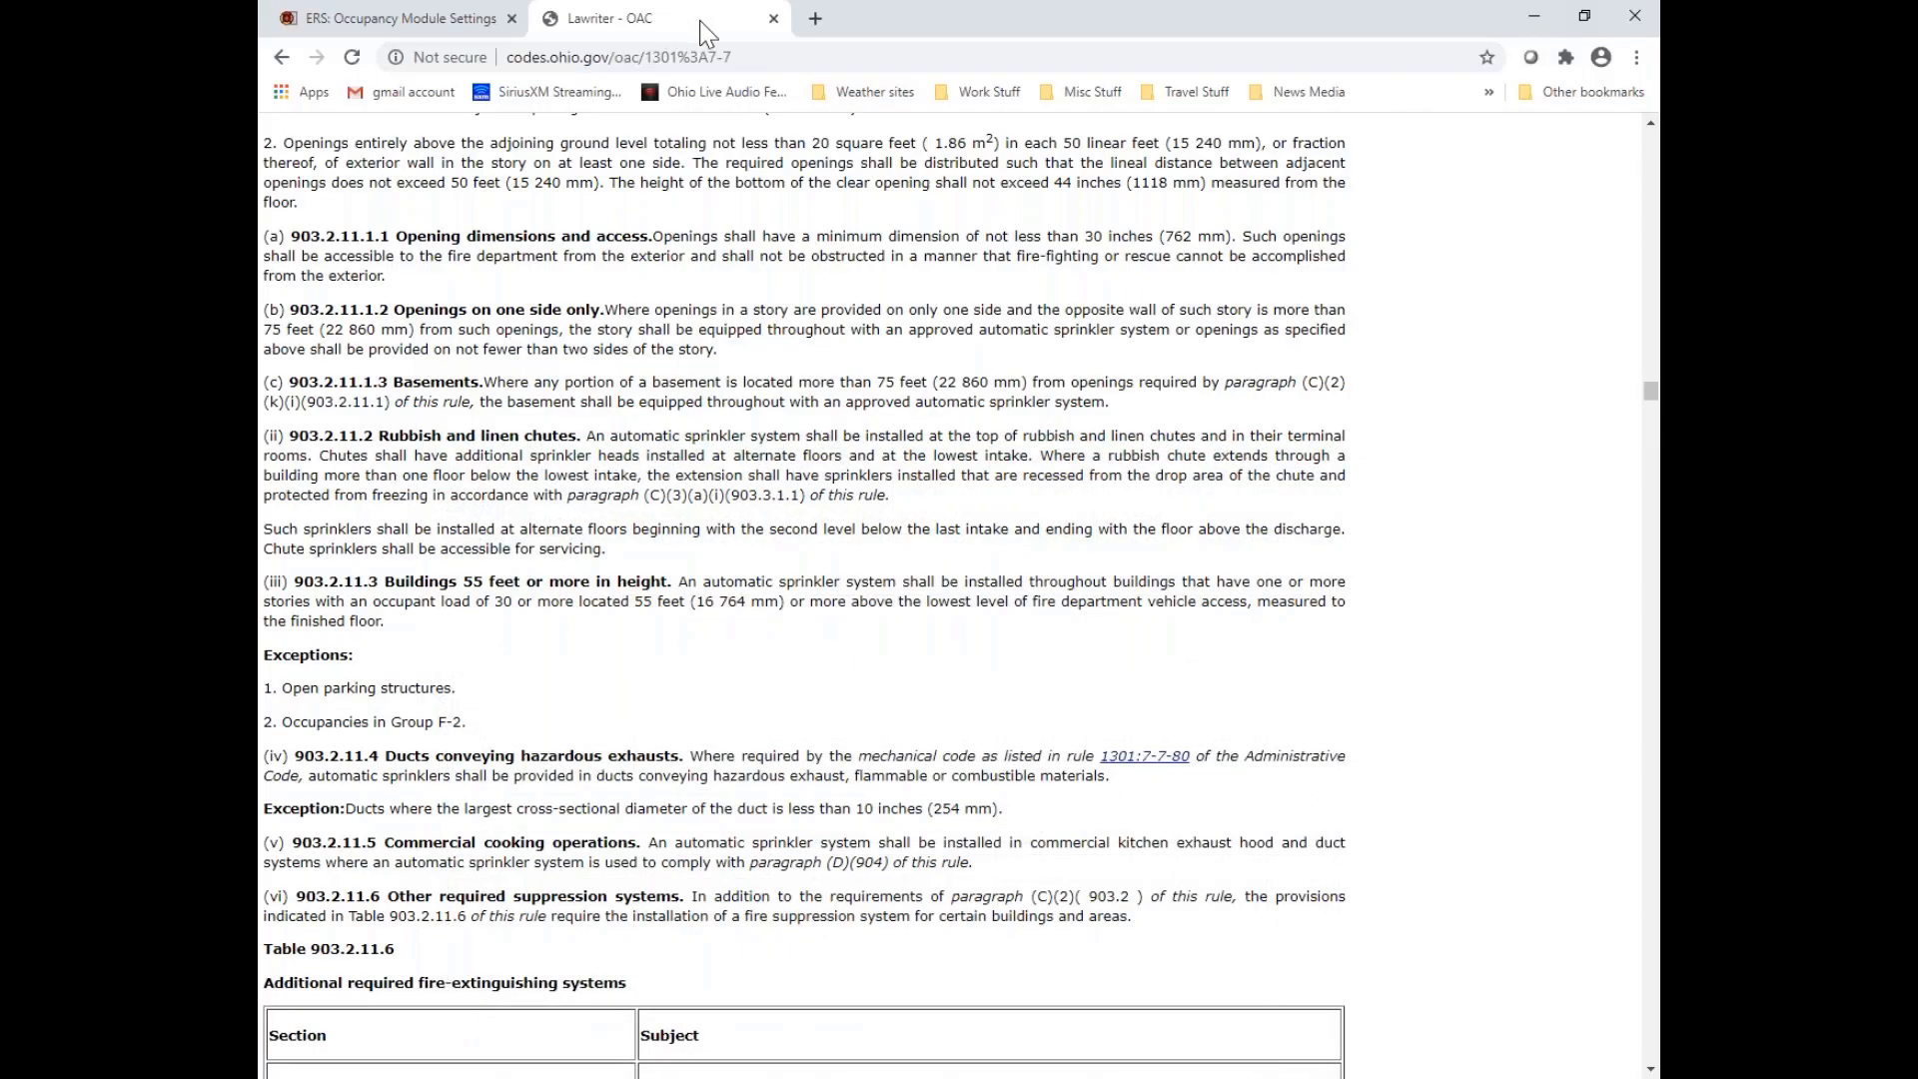
{"action": "left_click_drag", "start_coordinate": [704, 20], "coordinate": [258, 202]}
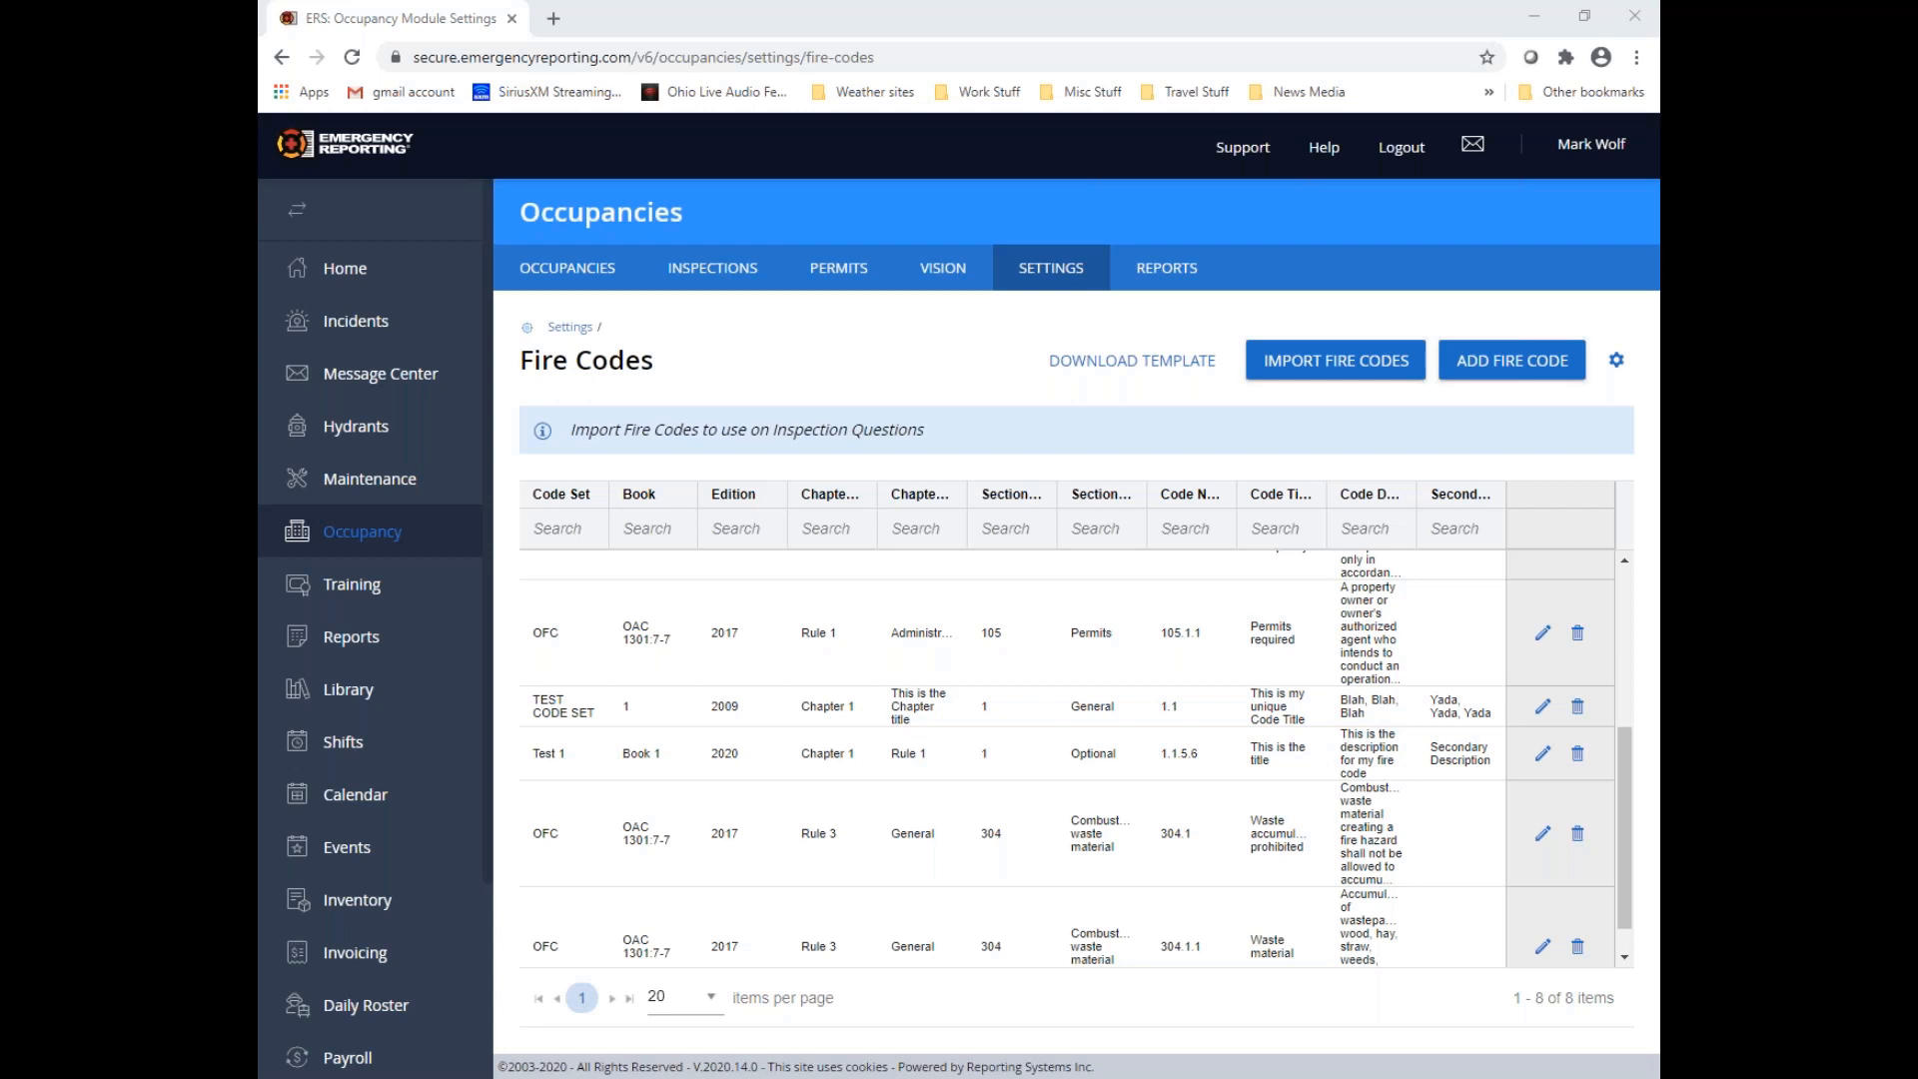
{"action": "left_click", "coordinate": [1498, 368]}
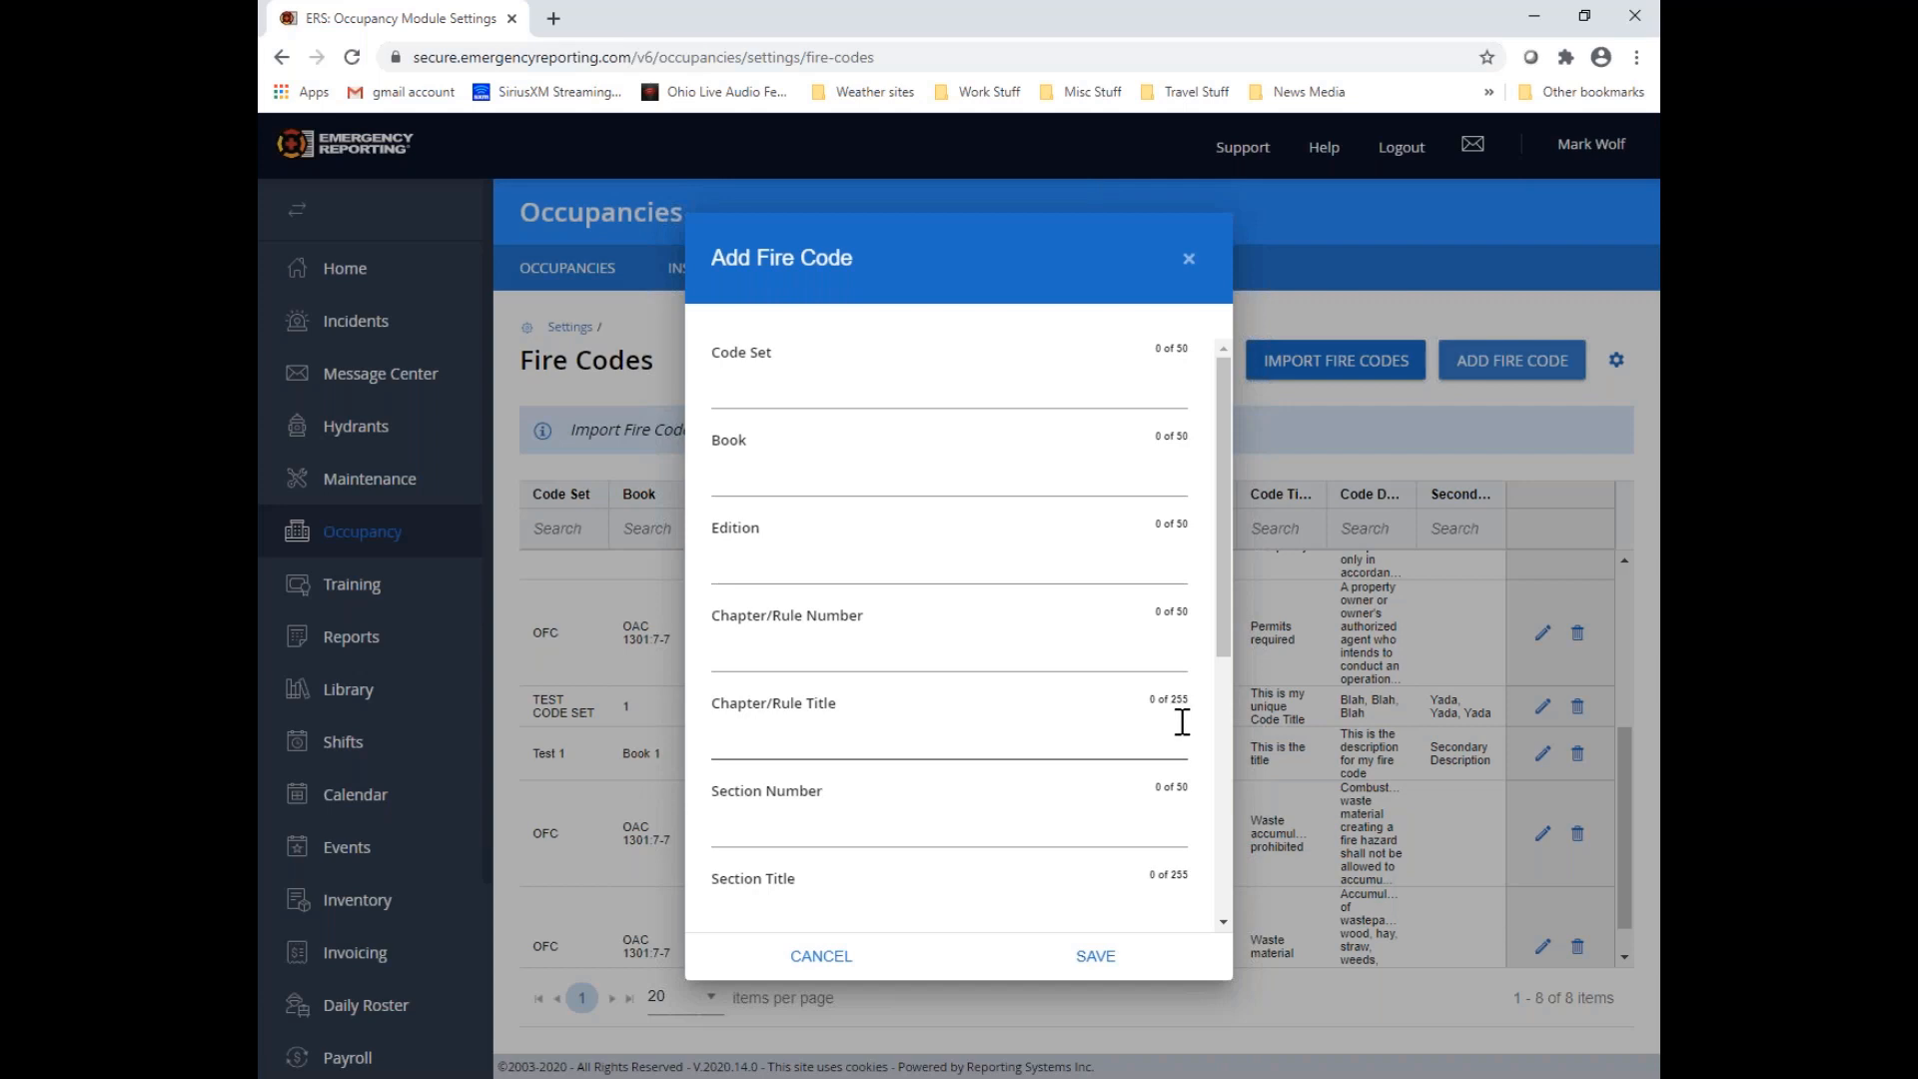
{"action": "scroll", "coordinate": [1159, 725], "scroll_direction": "down", "scroll_amount": 2}
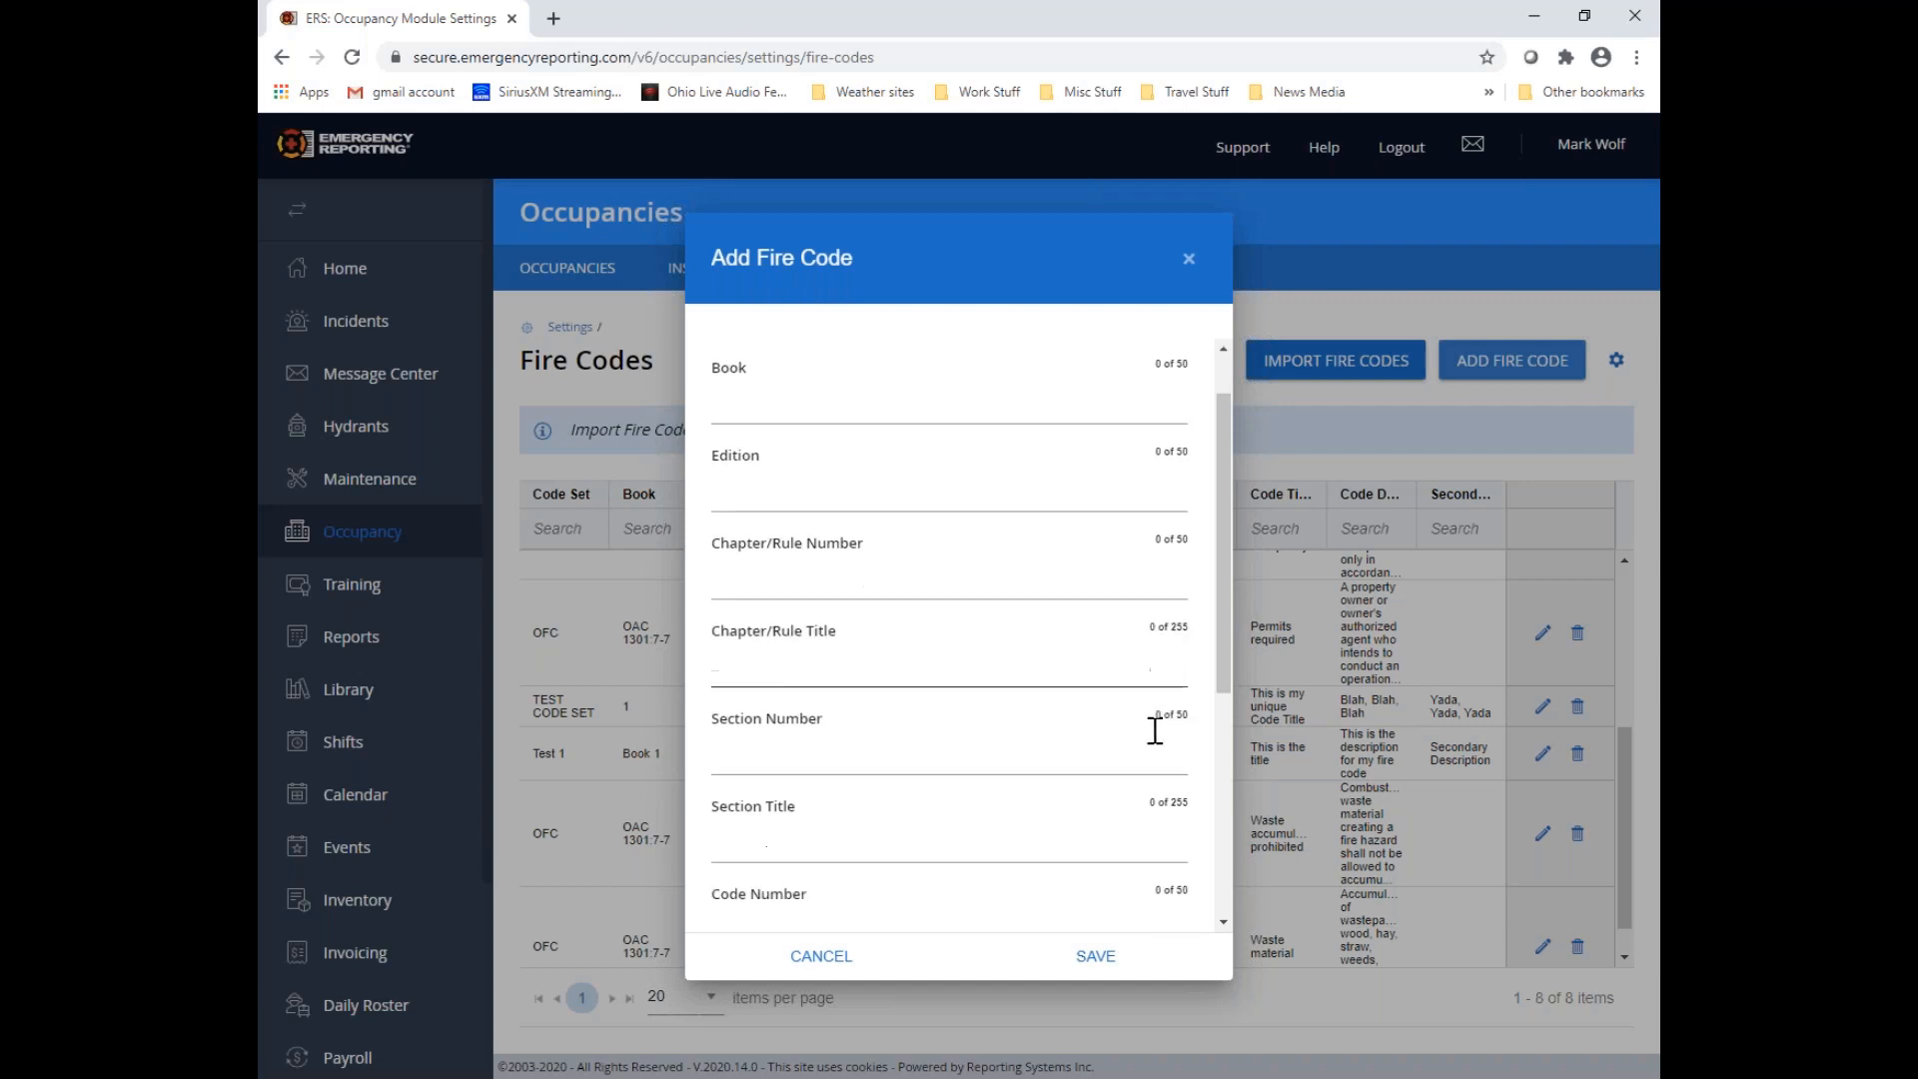
{"action": "left_click_drag", "start_coordinate": [1214, 590], "coordinate": [1221, 699]}
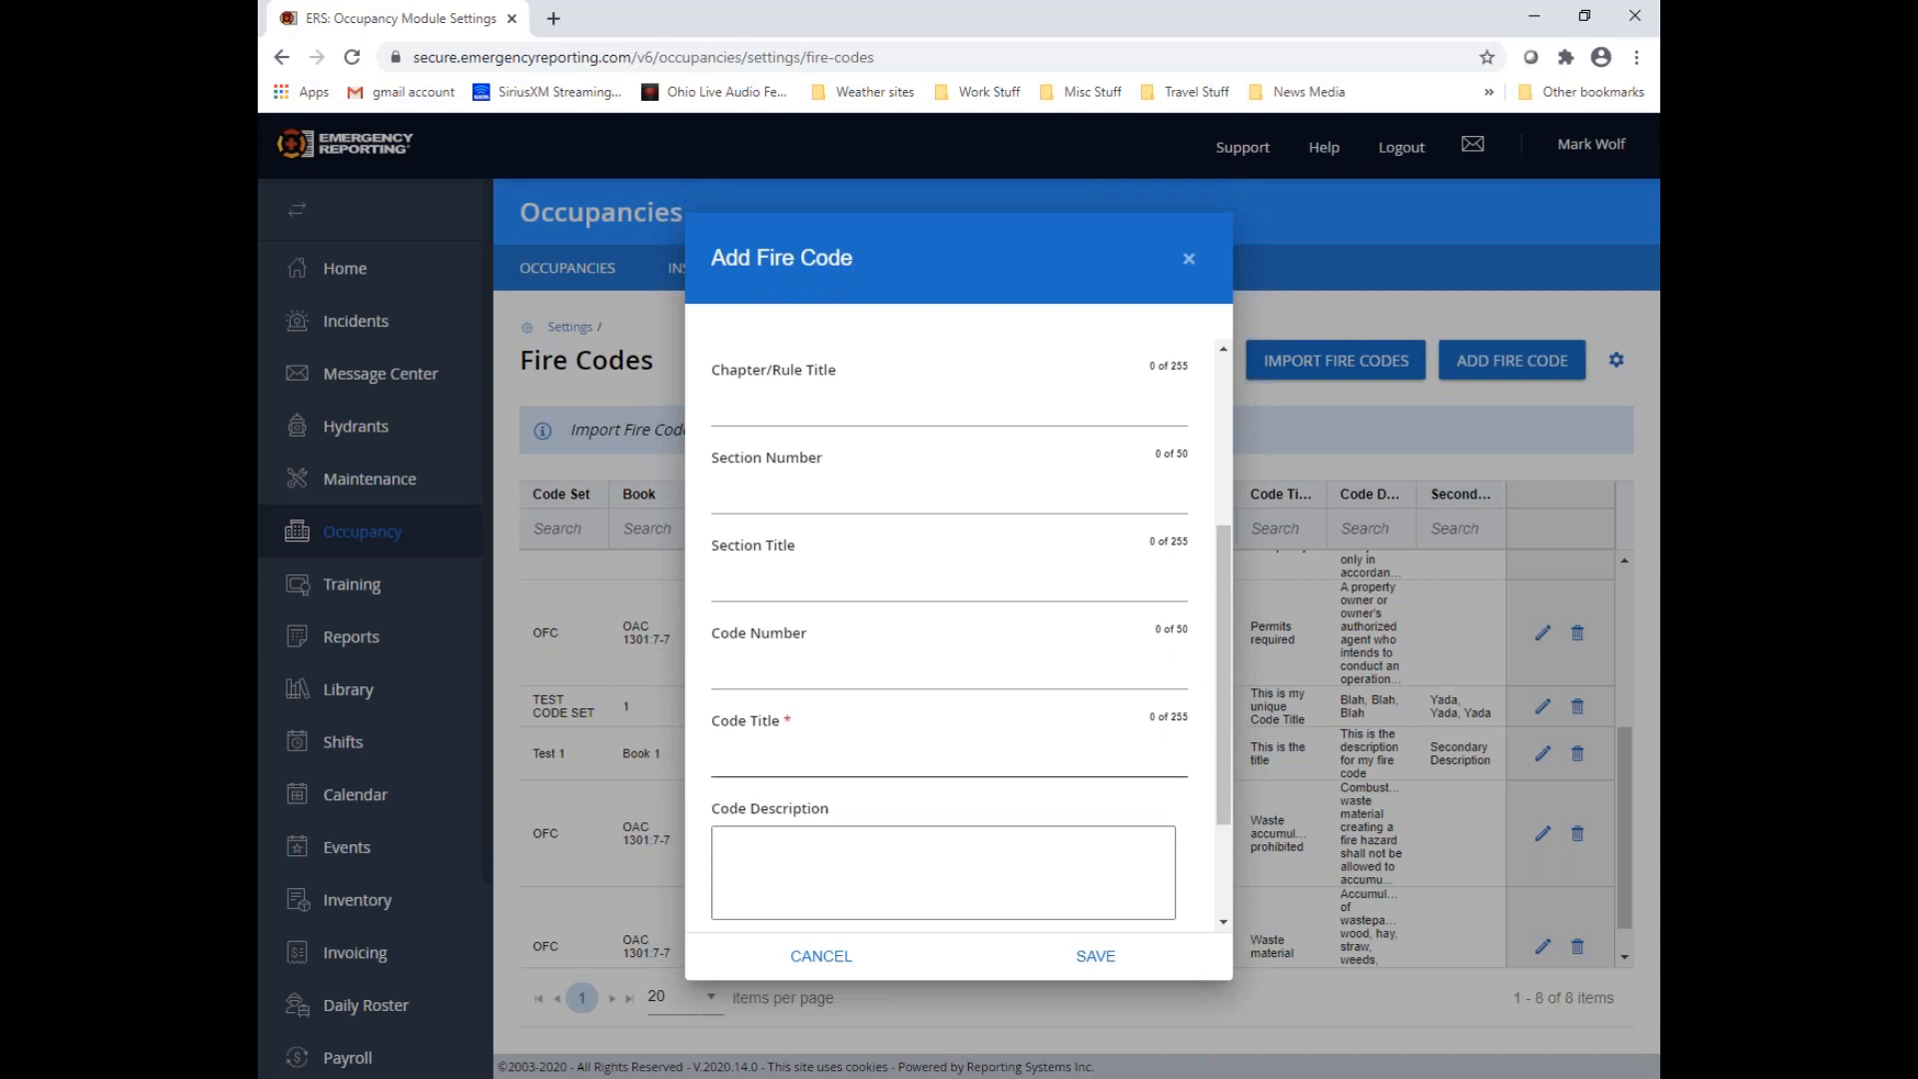
{"action": "scroll", "coordinate": [1165, 740], "scroll_direction": "down", "scroll_amount": 2}
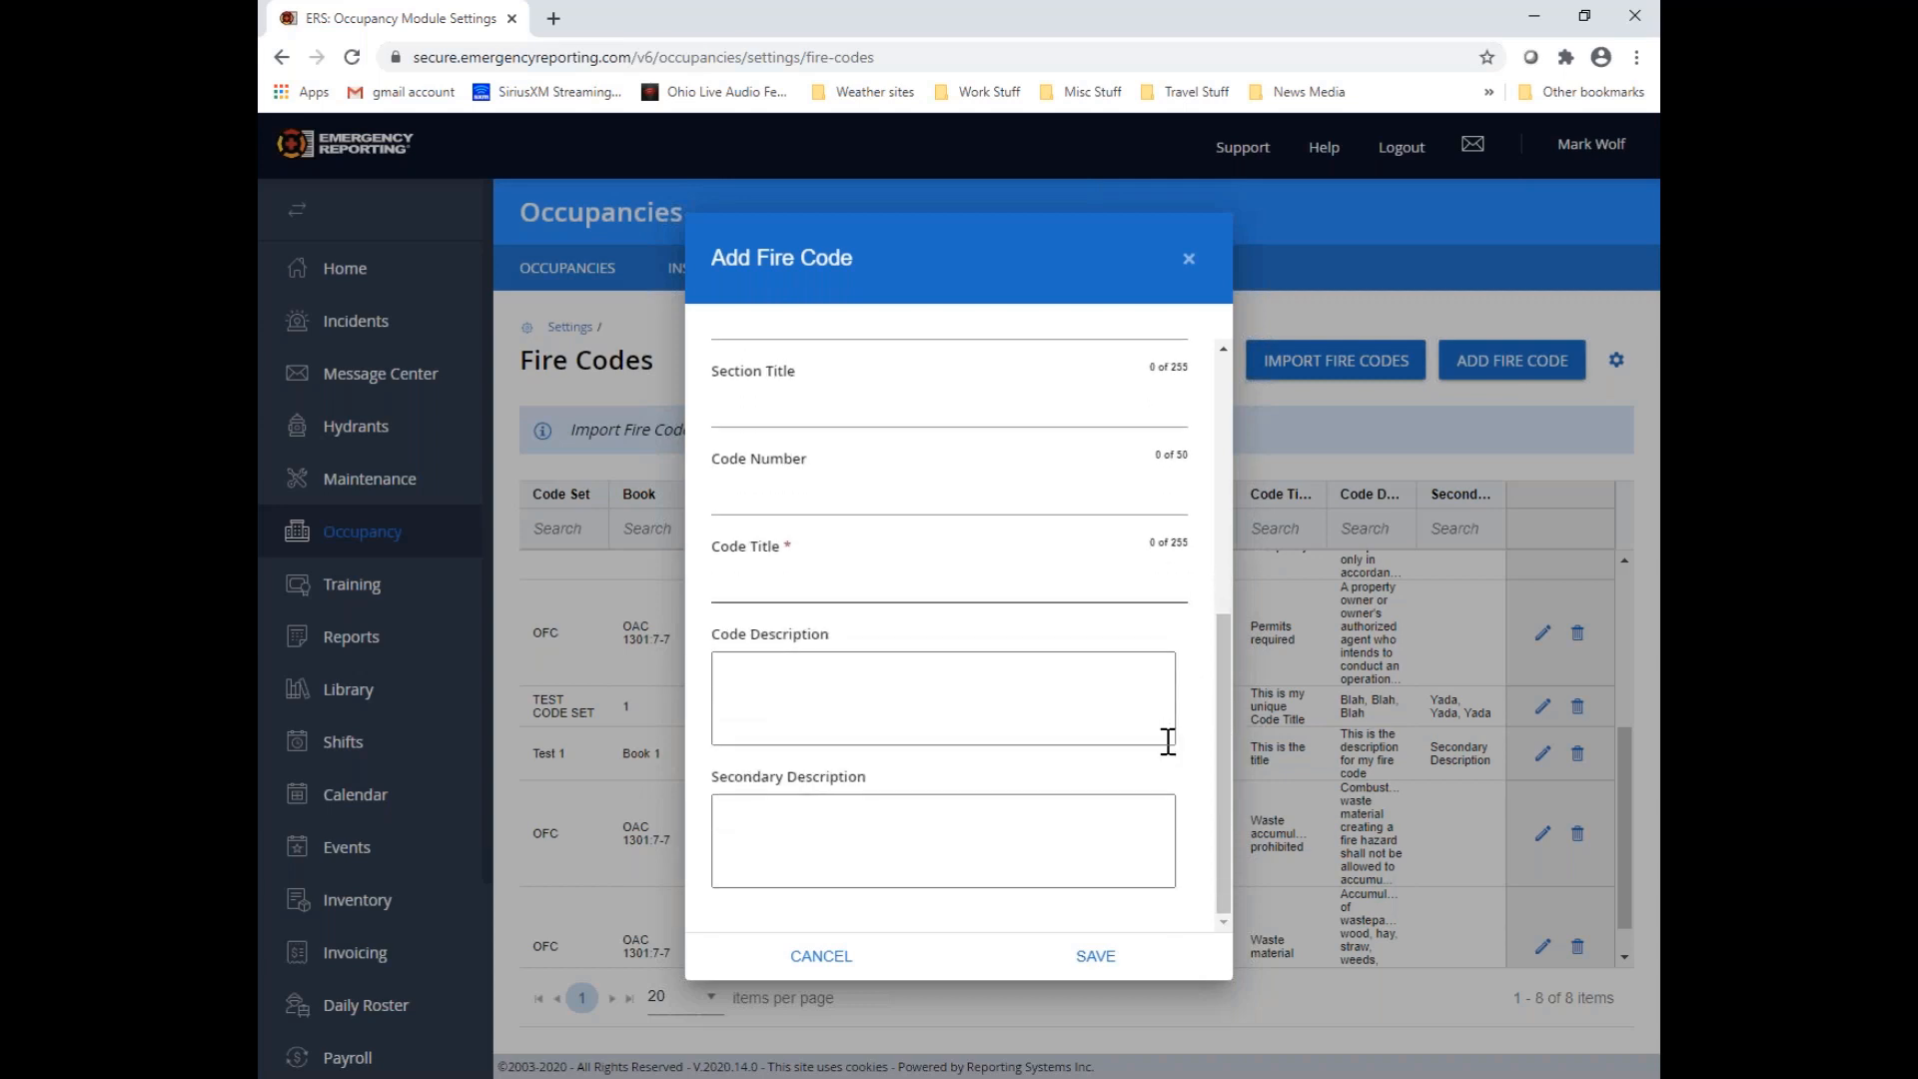
{"action": "left_click", "coordinate": [728, 681]}
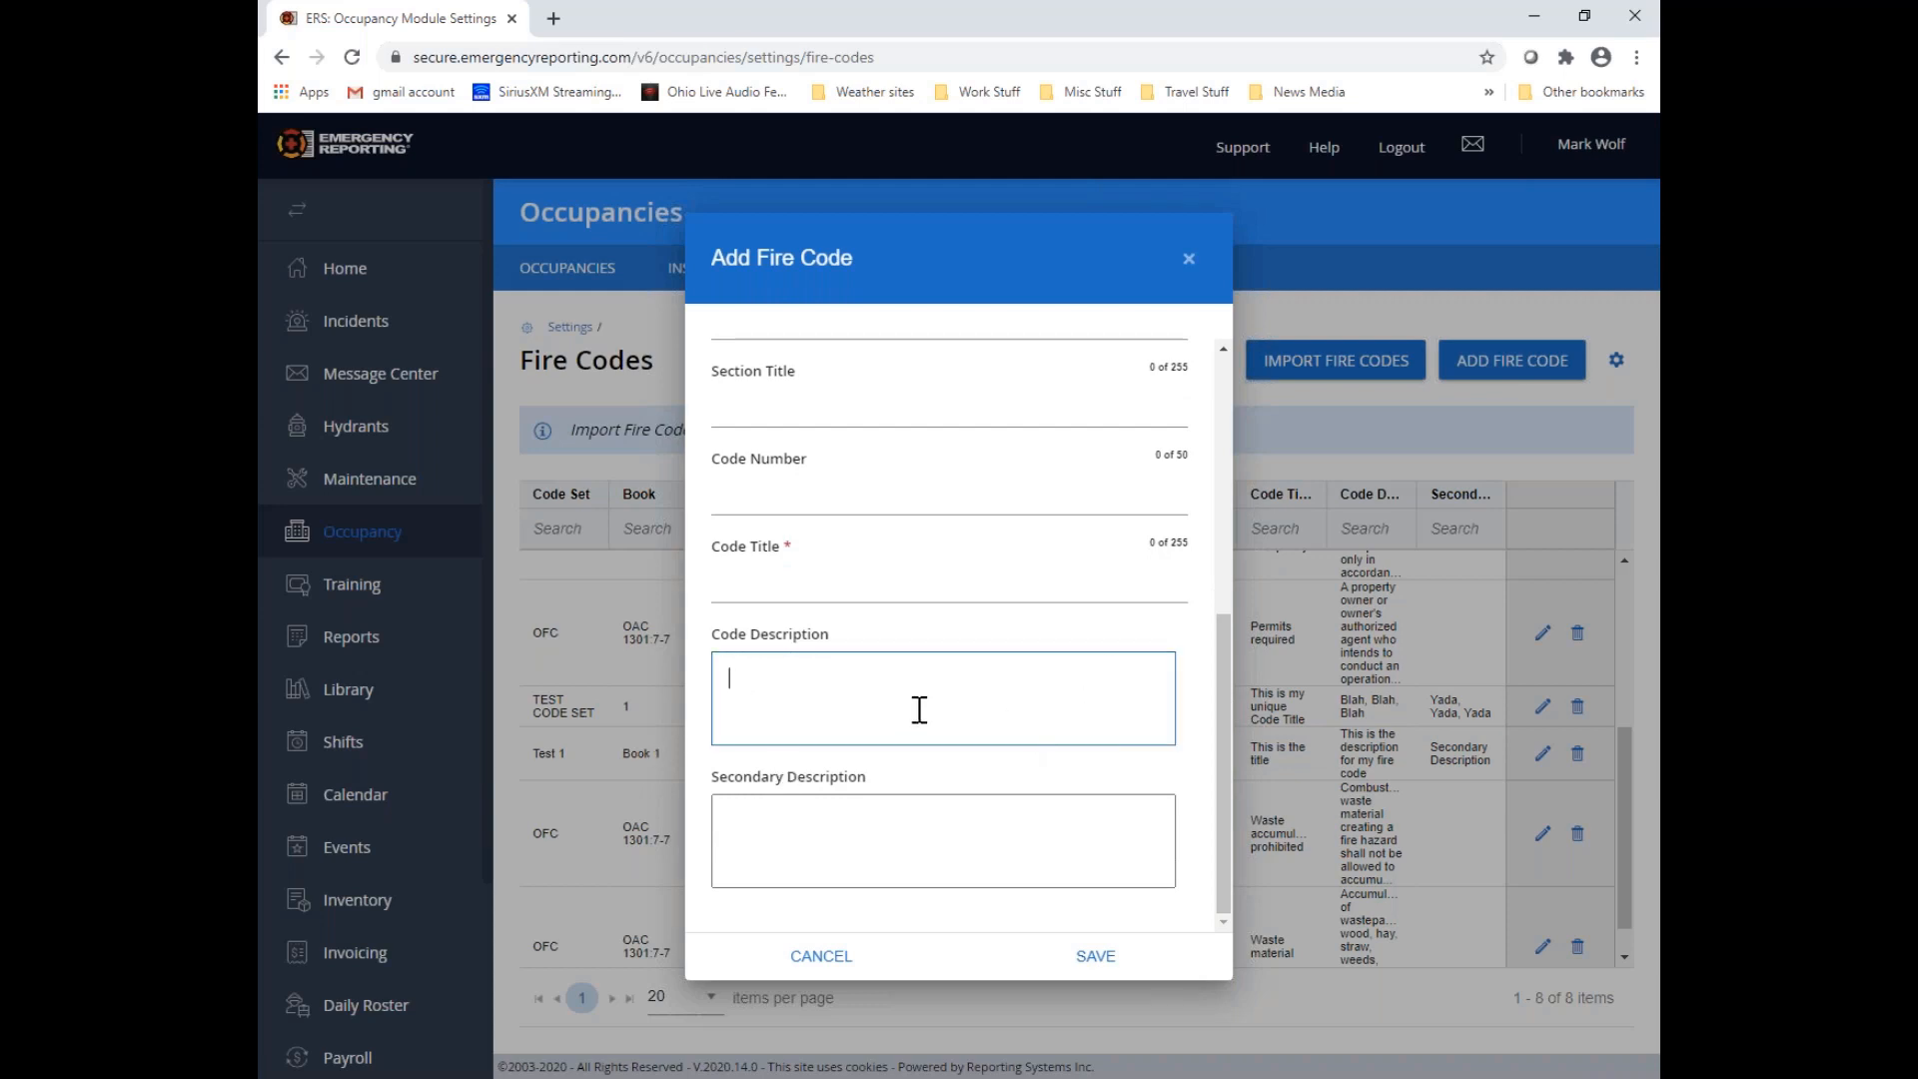
{"action": "type", "text": "rewrewerer"}
{"action": "scroll", "coordinate": [949, 619], "scroll_direction": "up", "scroll_amount": 4}
{"action": "scroll", "coordinate": [949, 459], "scroll_direction": "up", "scroll_amount": 1}
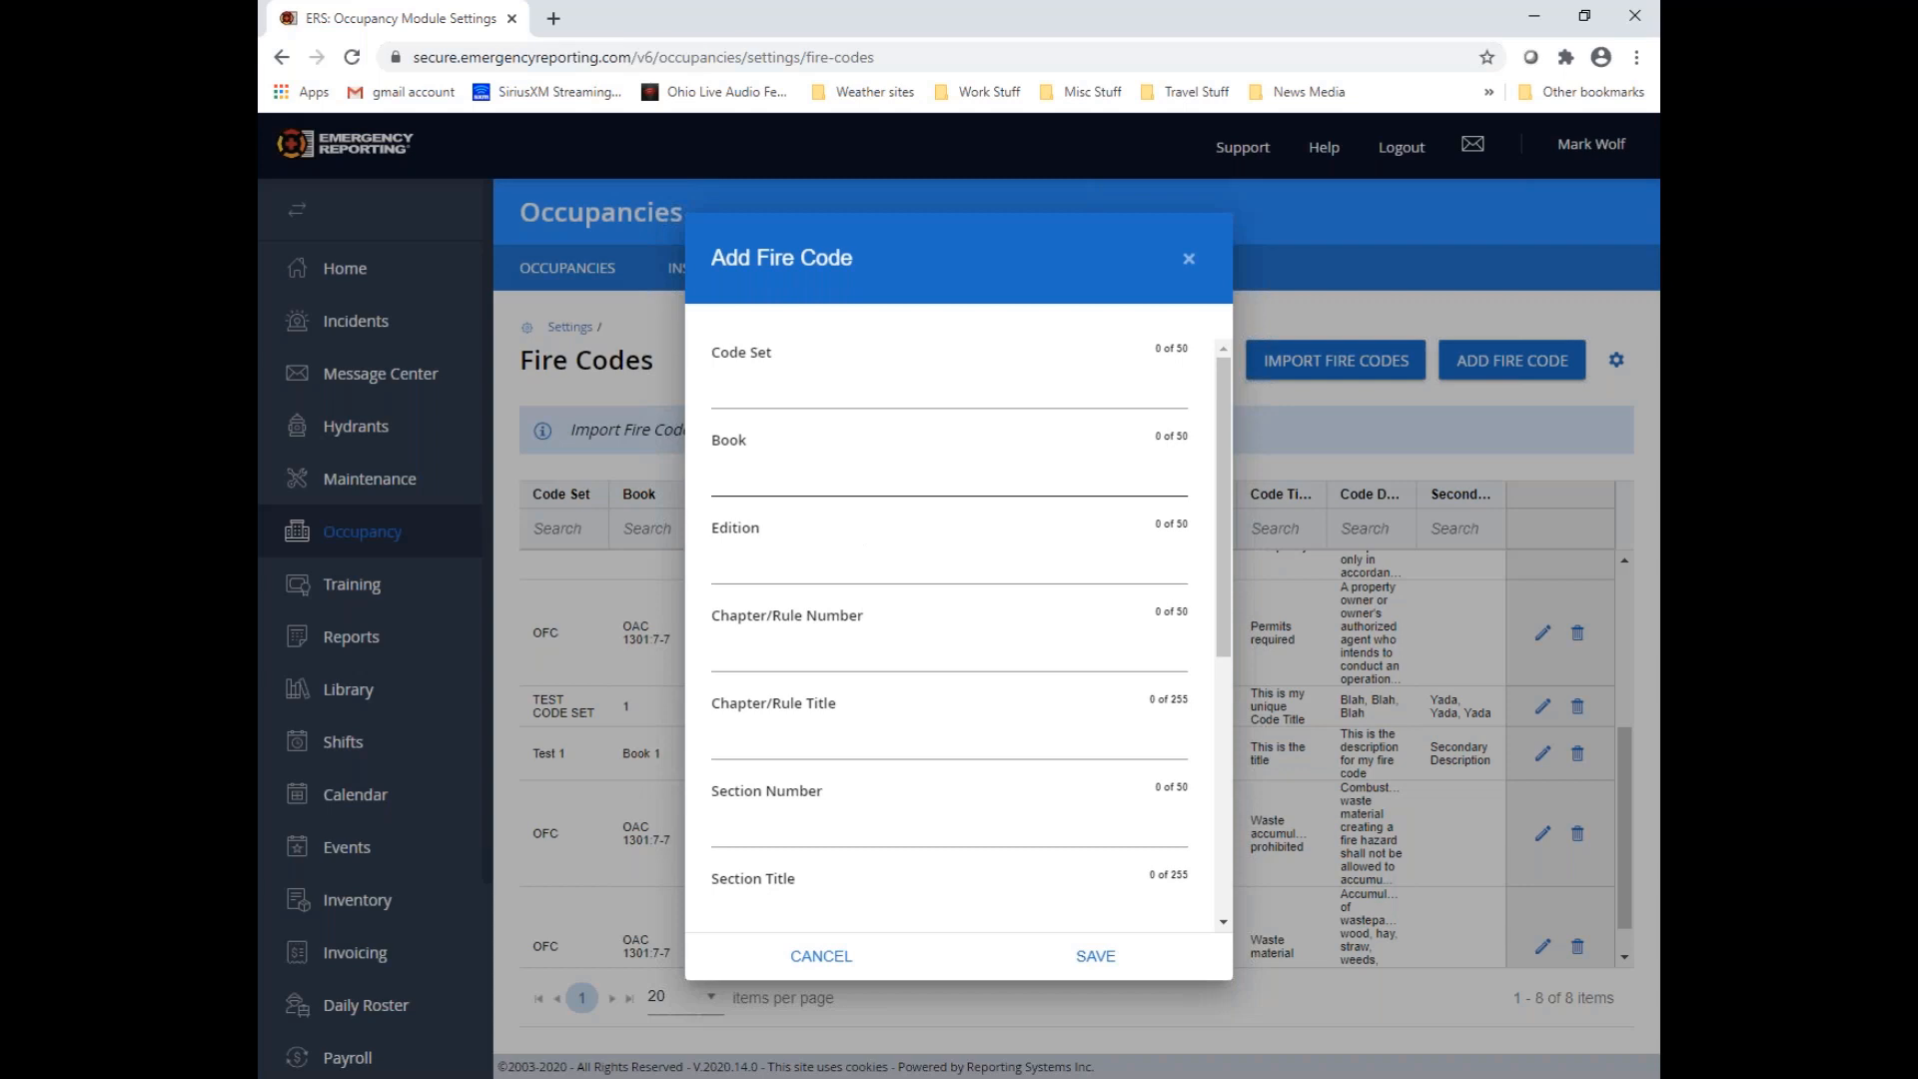
{"action": "left_click", "coordinate": [821, 957]}
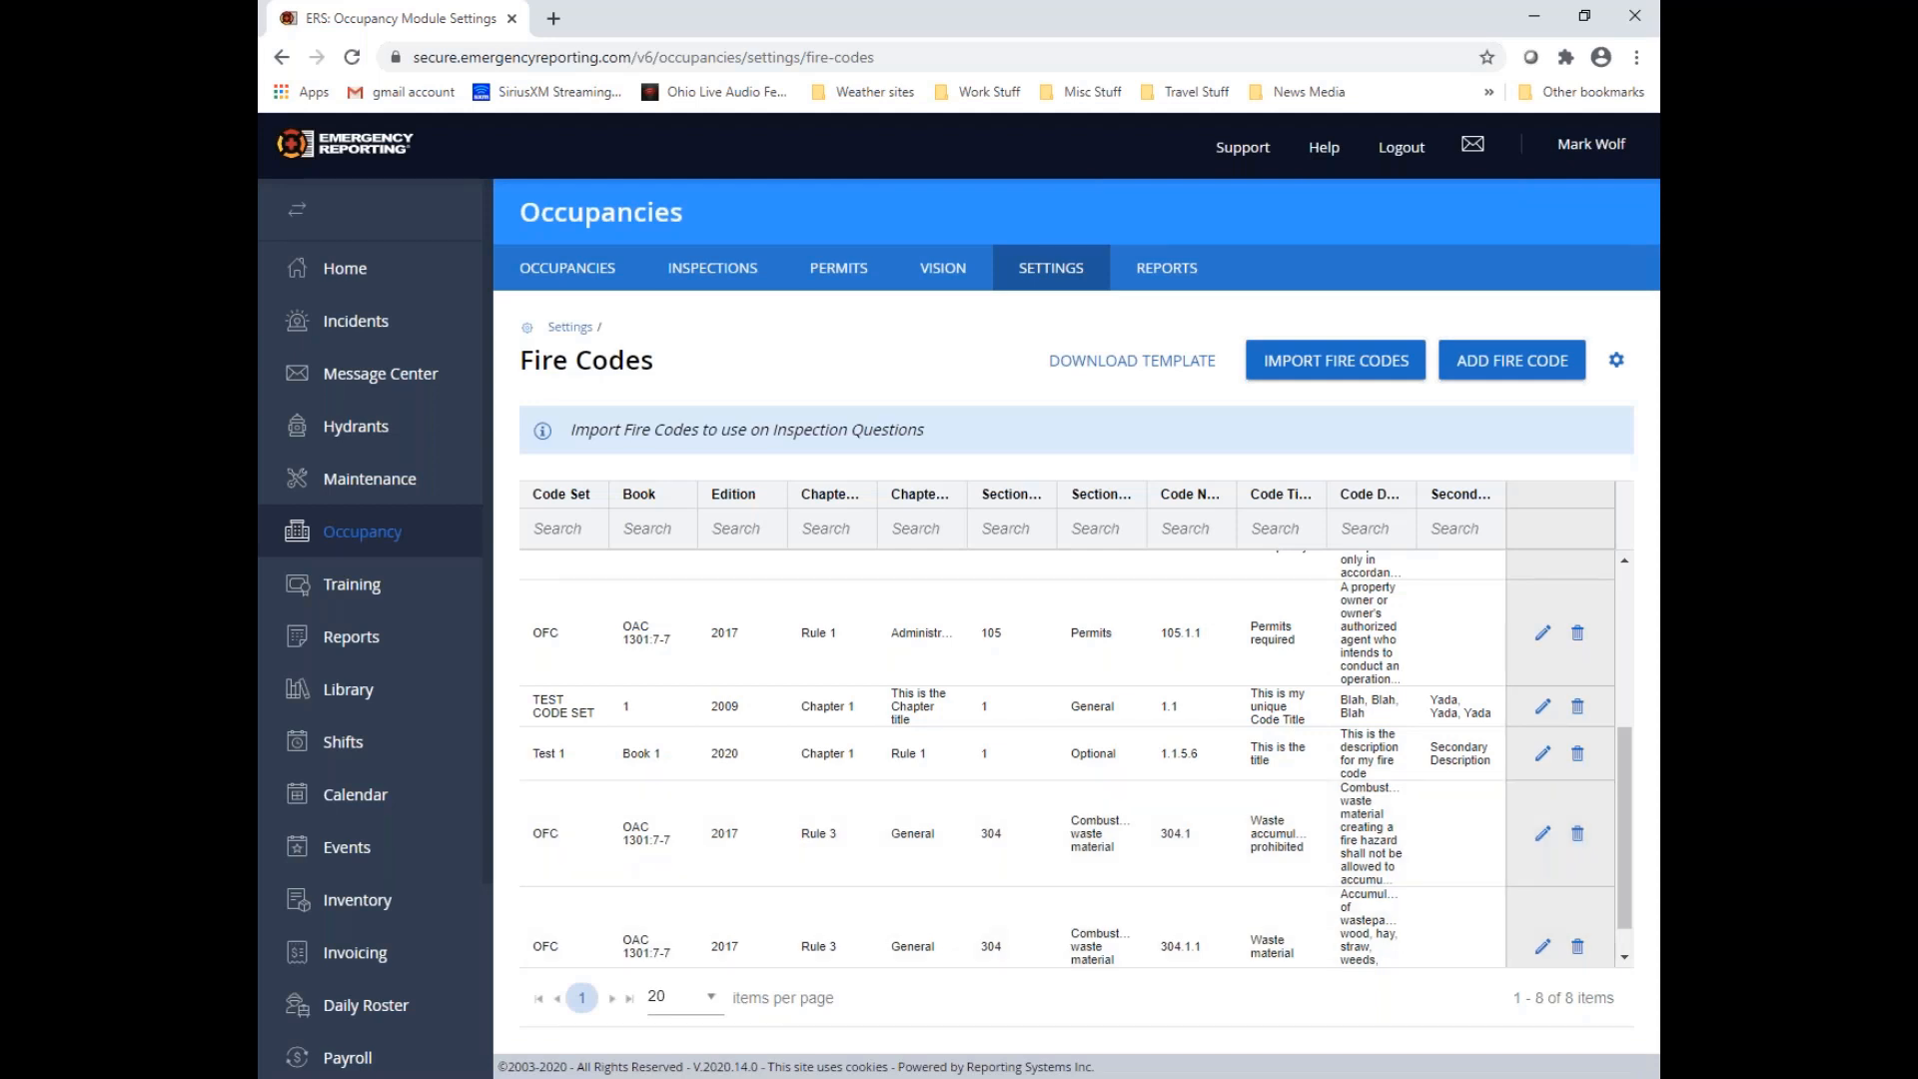
Switch to the import demo file in Excel and fit all column widths to their contents
{"action": "mouse_move", "coordinate": [713, 1078]}
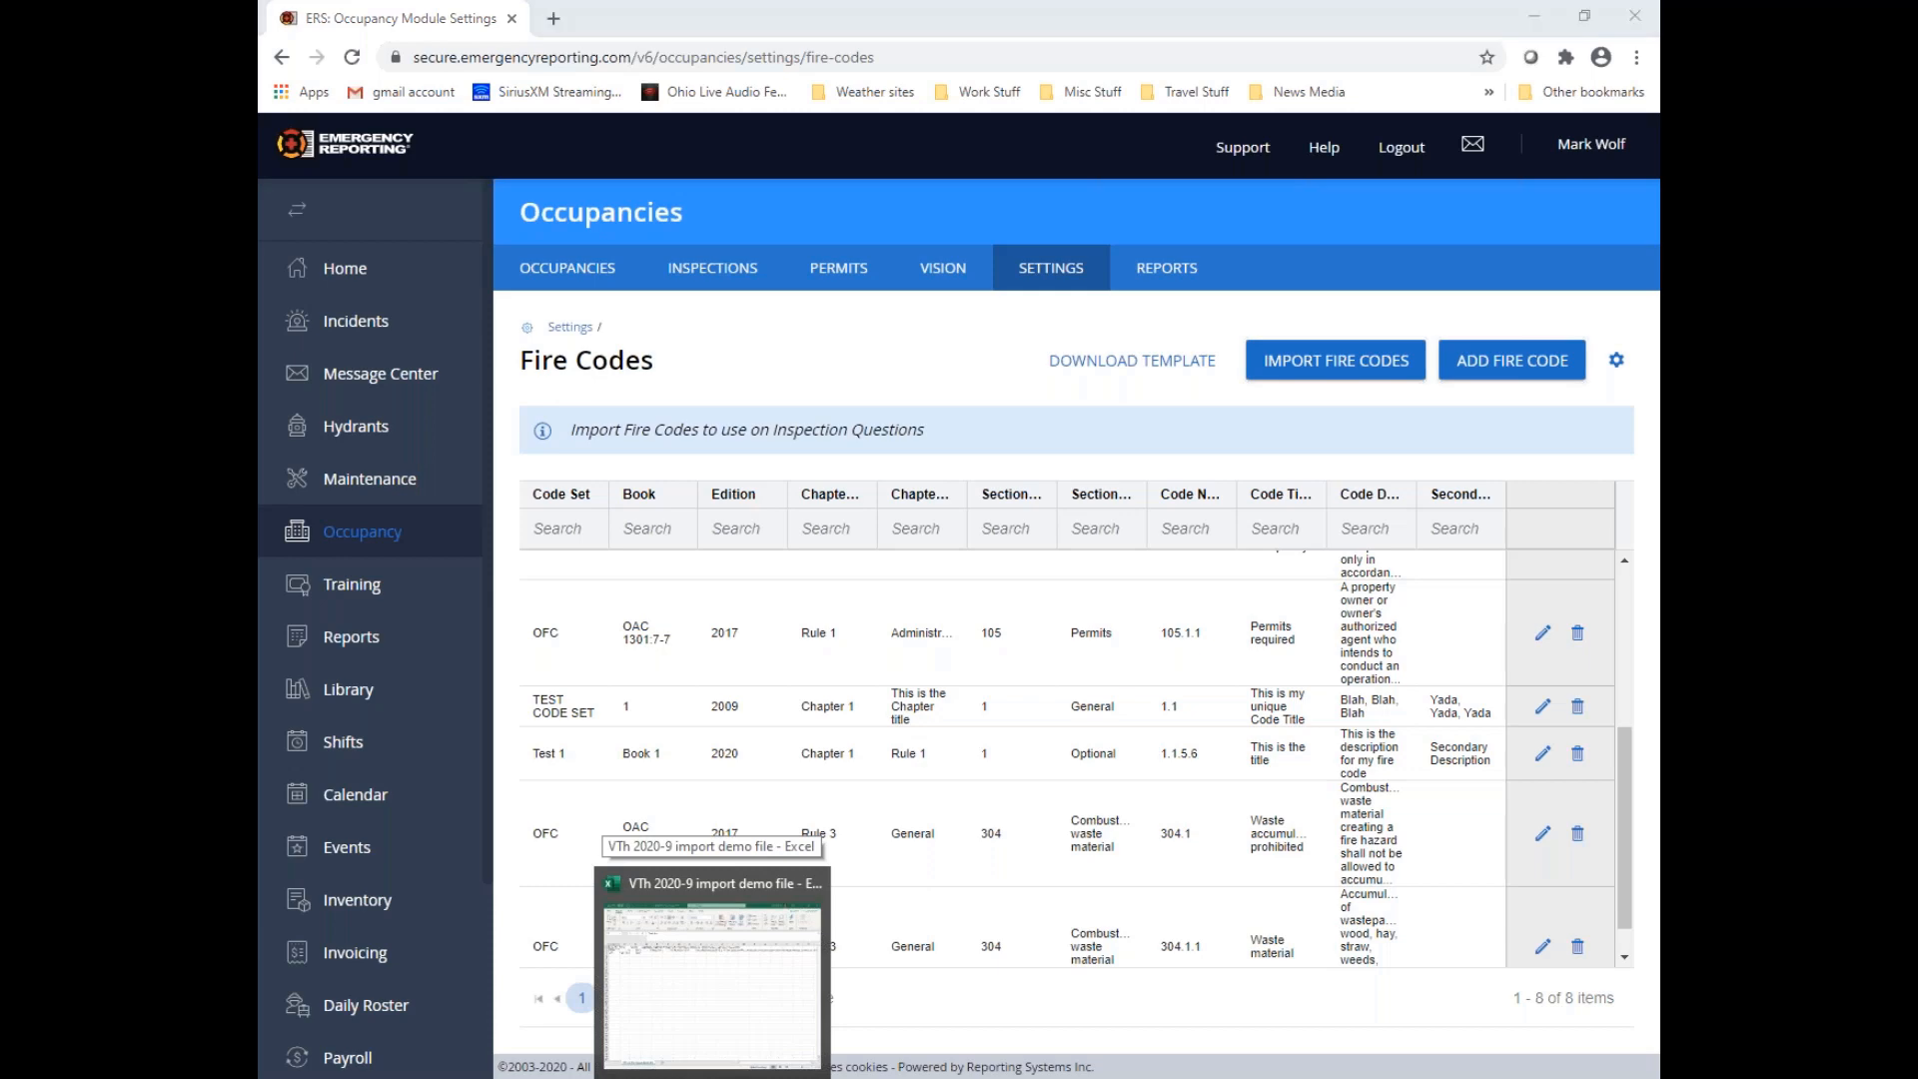
{"action": "left_click", "coordinate": [713, 974]}
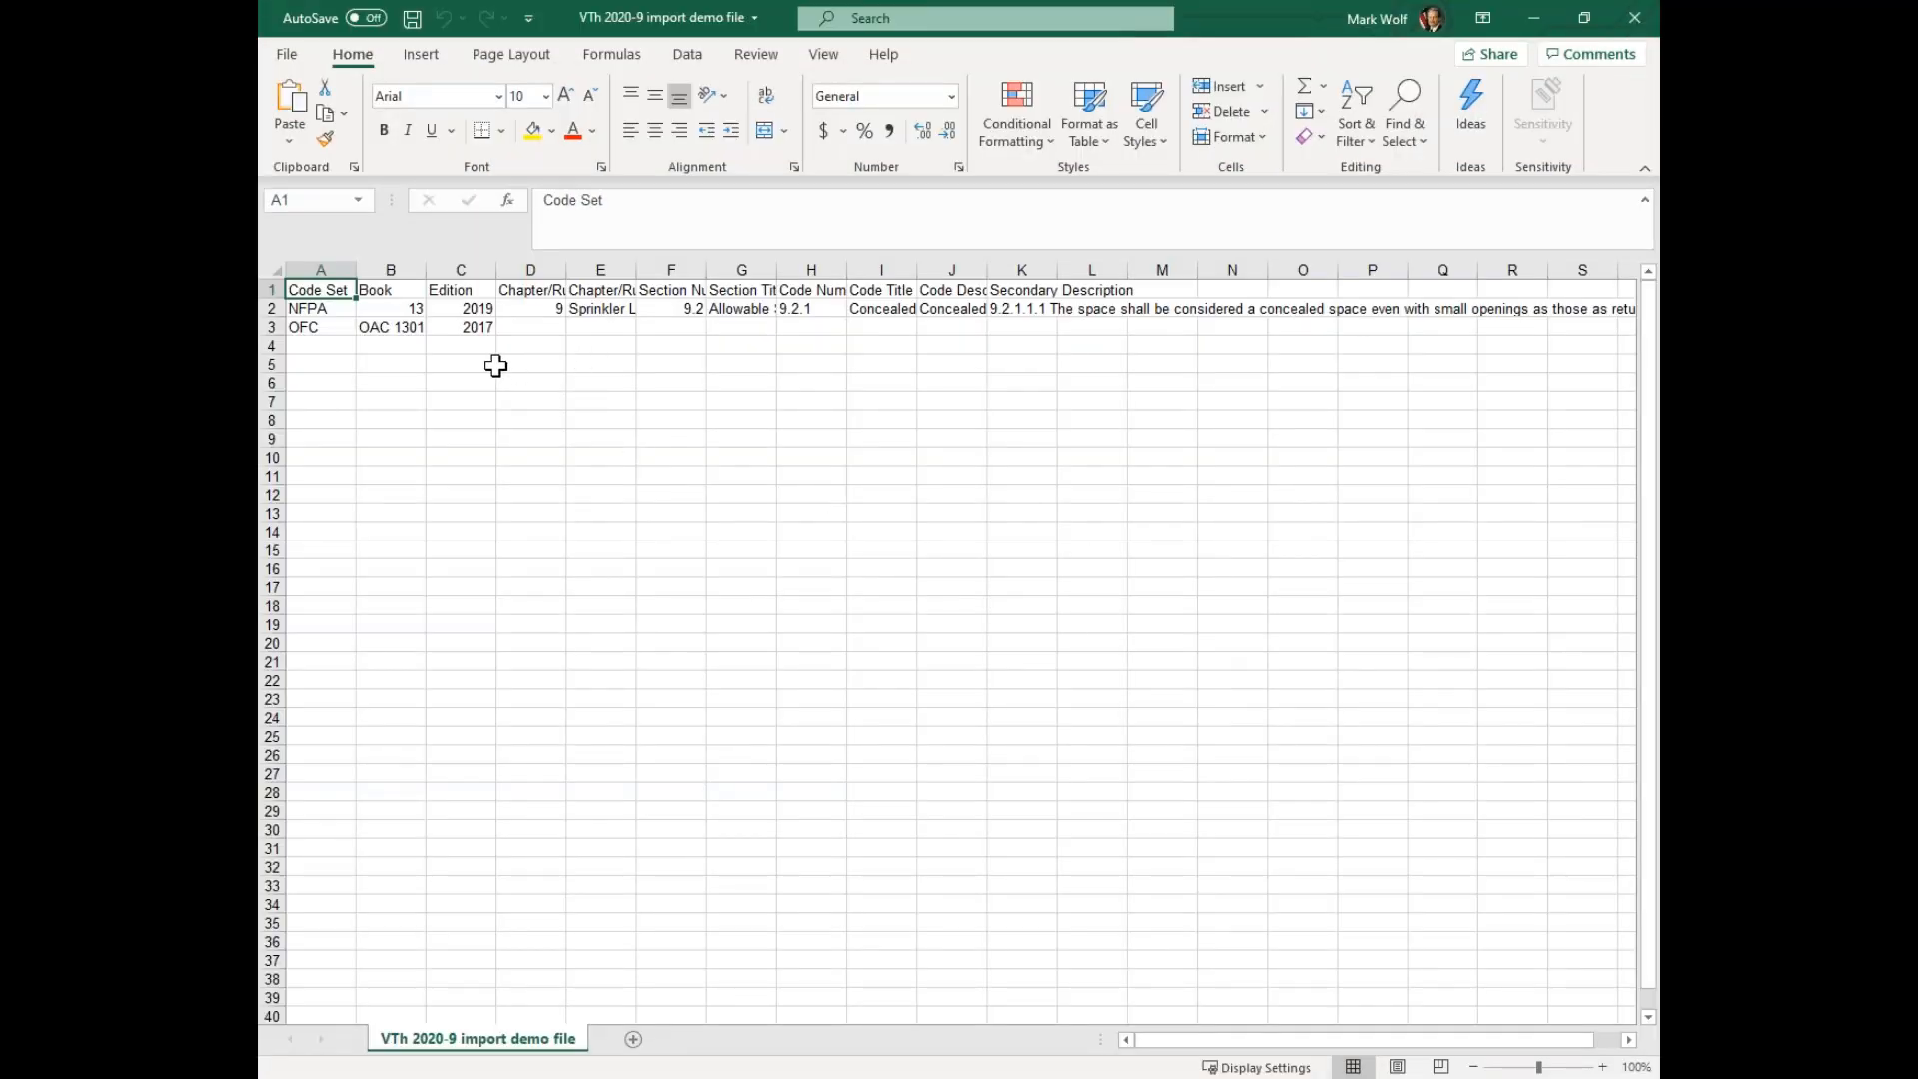
{"action": "left_click", "coordinate": [277, 268]}
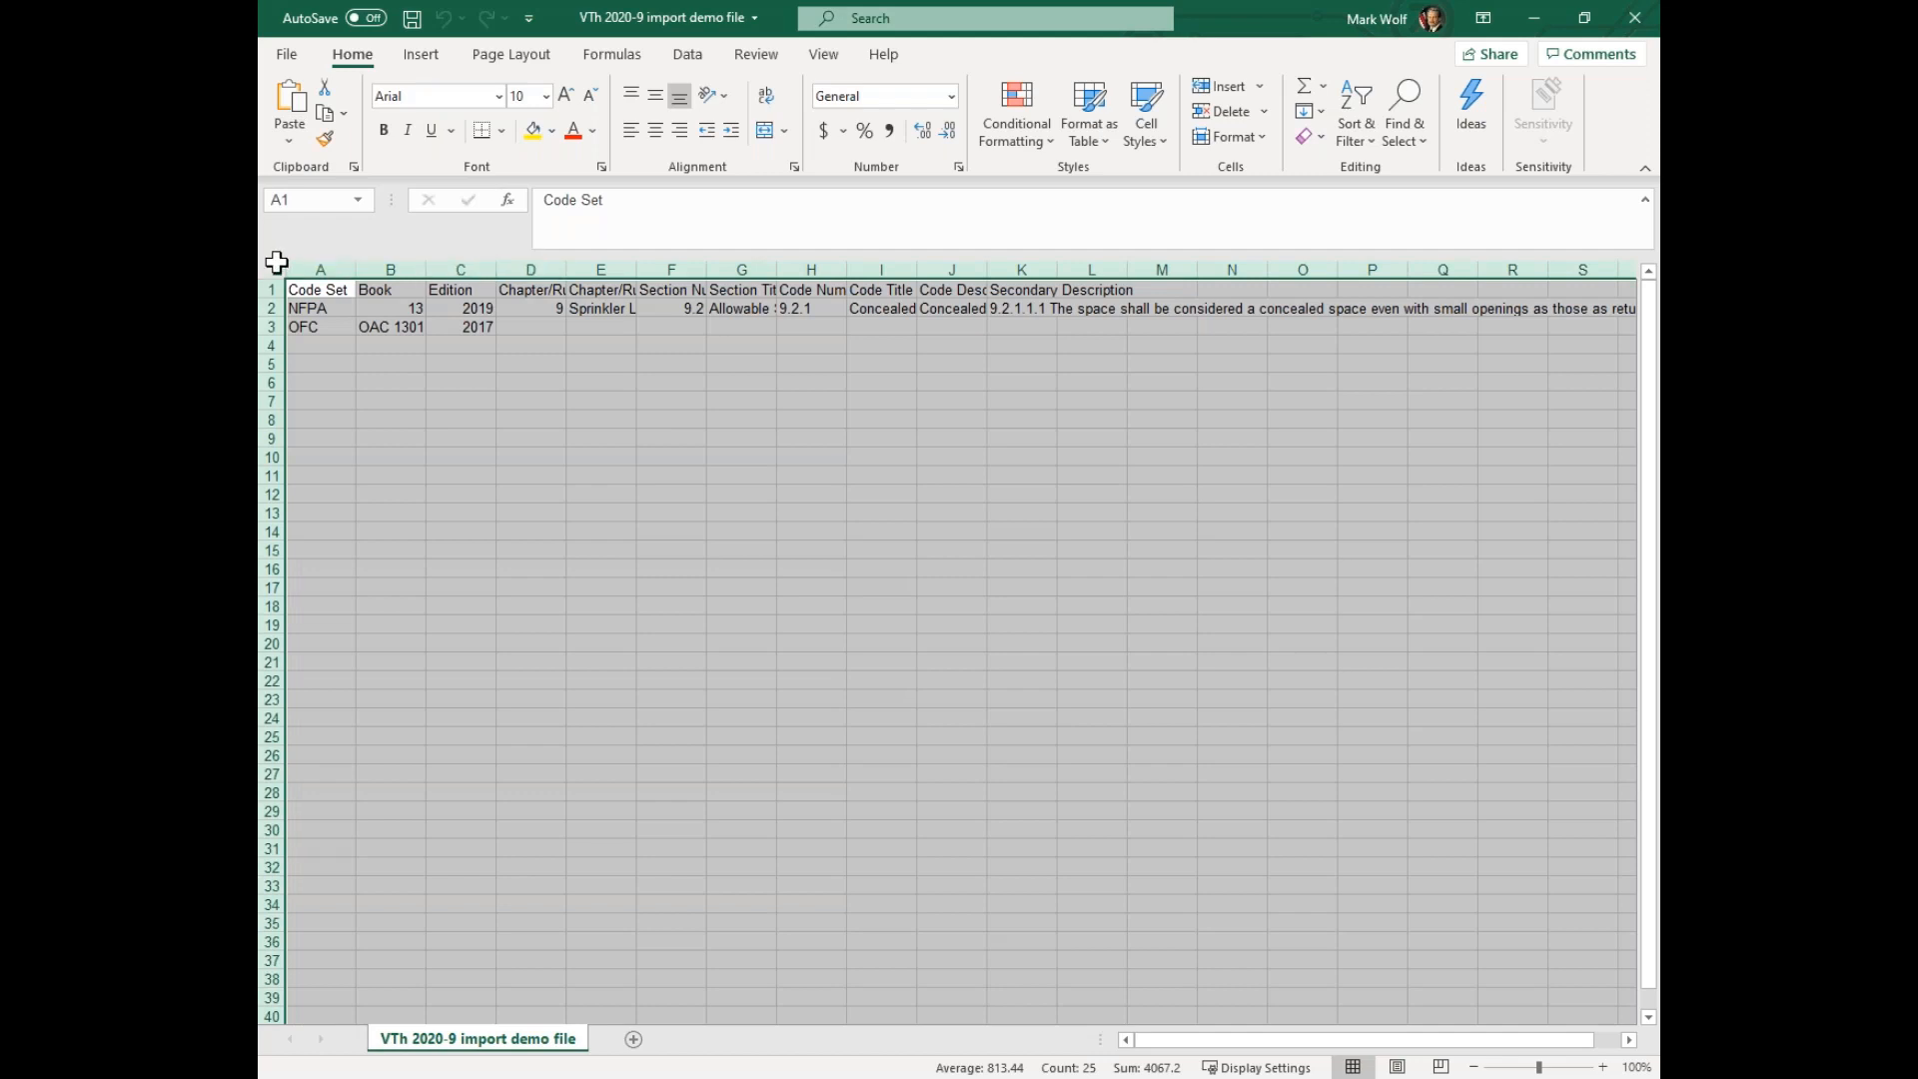
{"action": "double_click", "coordinate": [355, 264]}
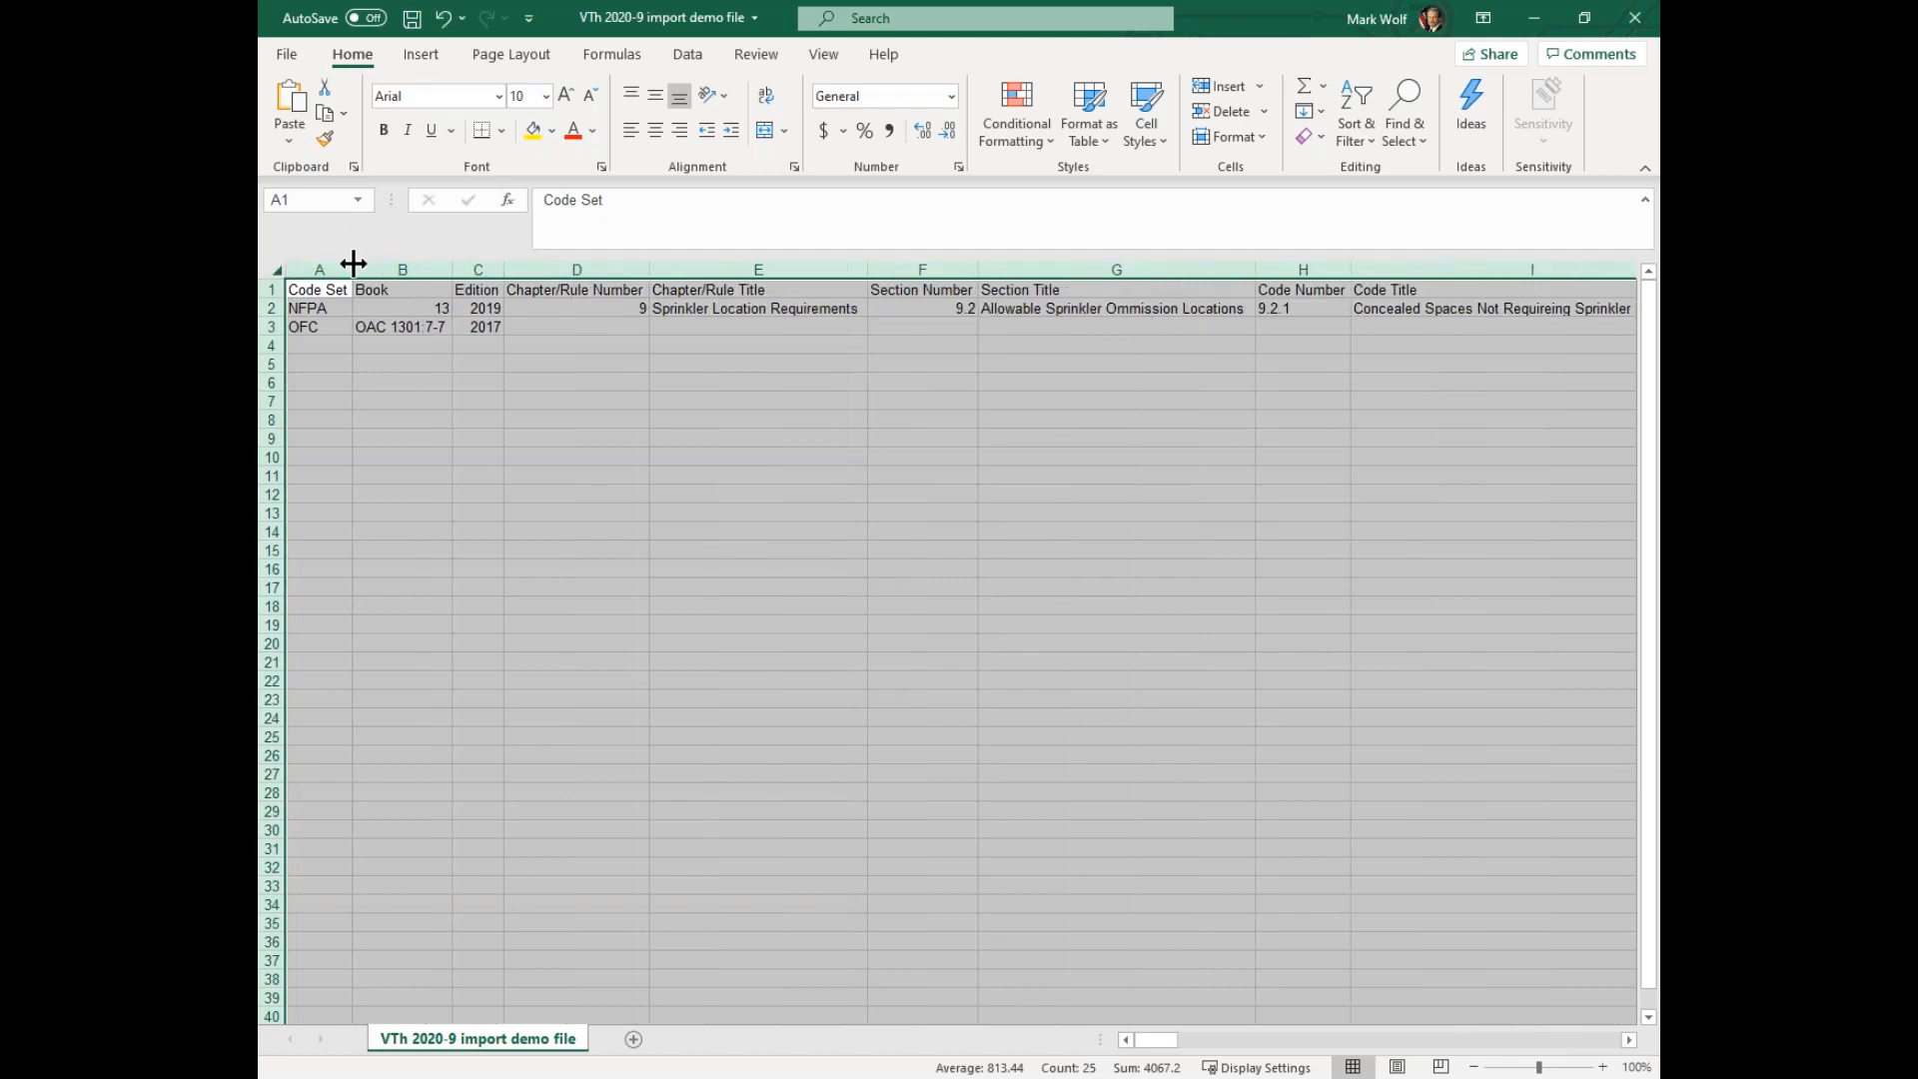
Fill in the OFC row with chapter/rule number 5 and chapter/rule title "Fire Service Fedatures"
{"action": "left_click", "coordinate": [626, 325]}
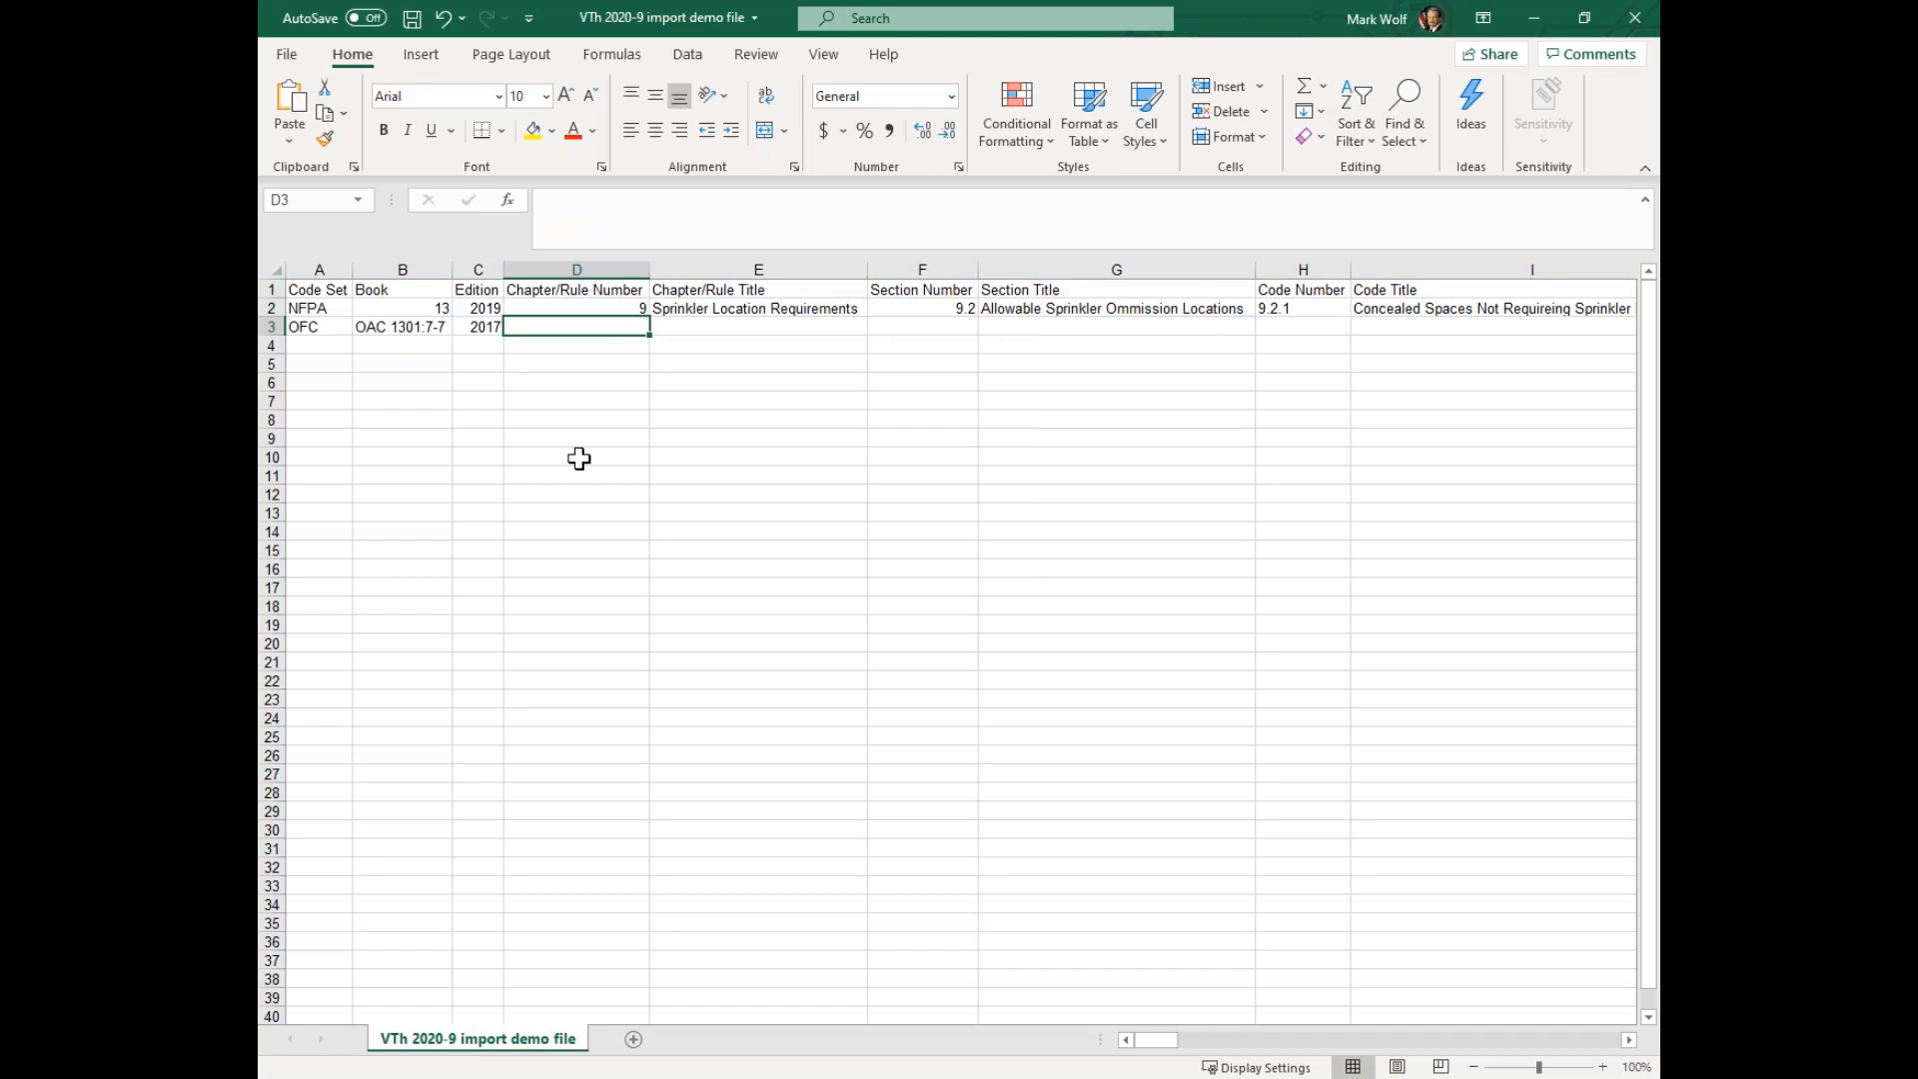
{"action": "type", "text": "5"}
{"action": "key", "text": "Tab"}
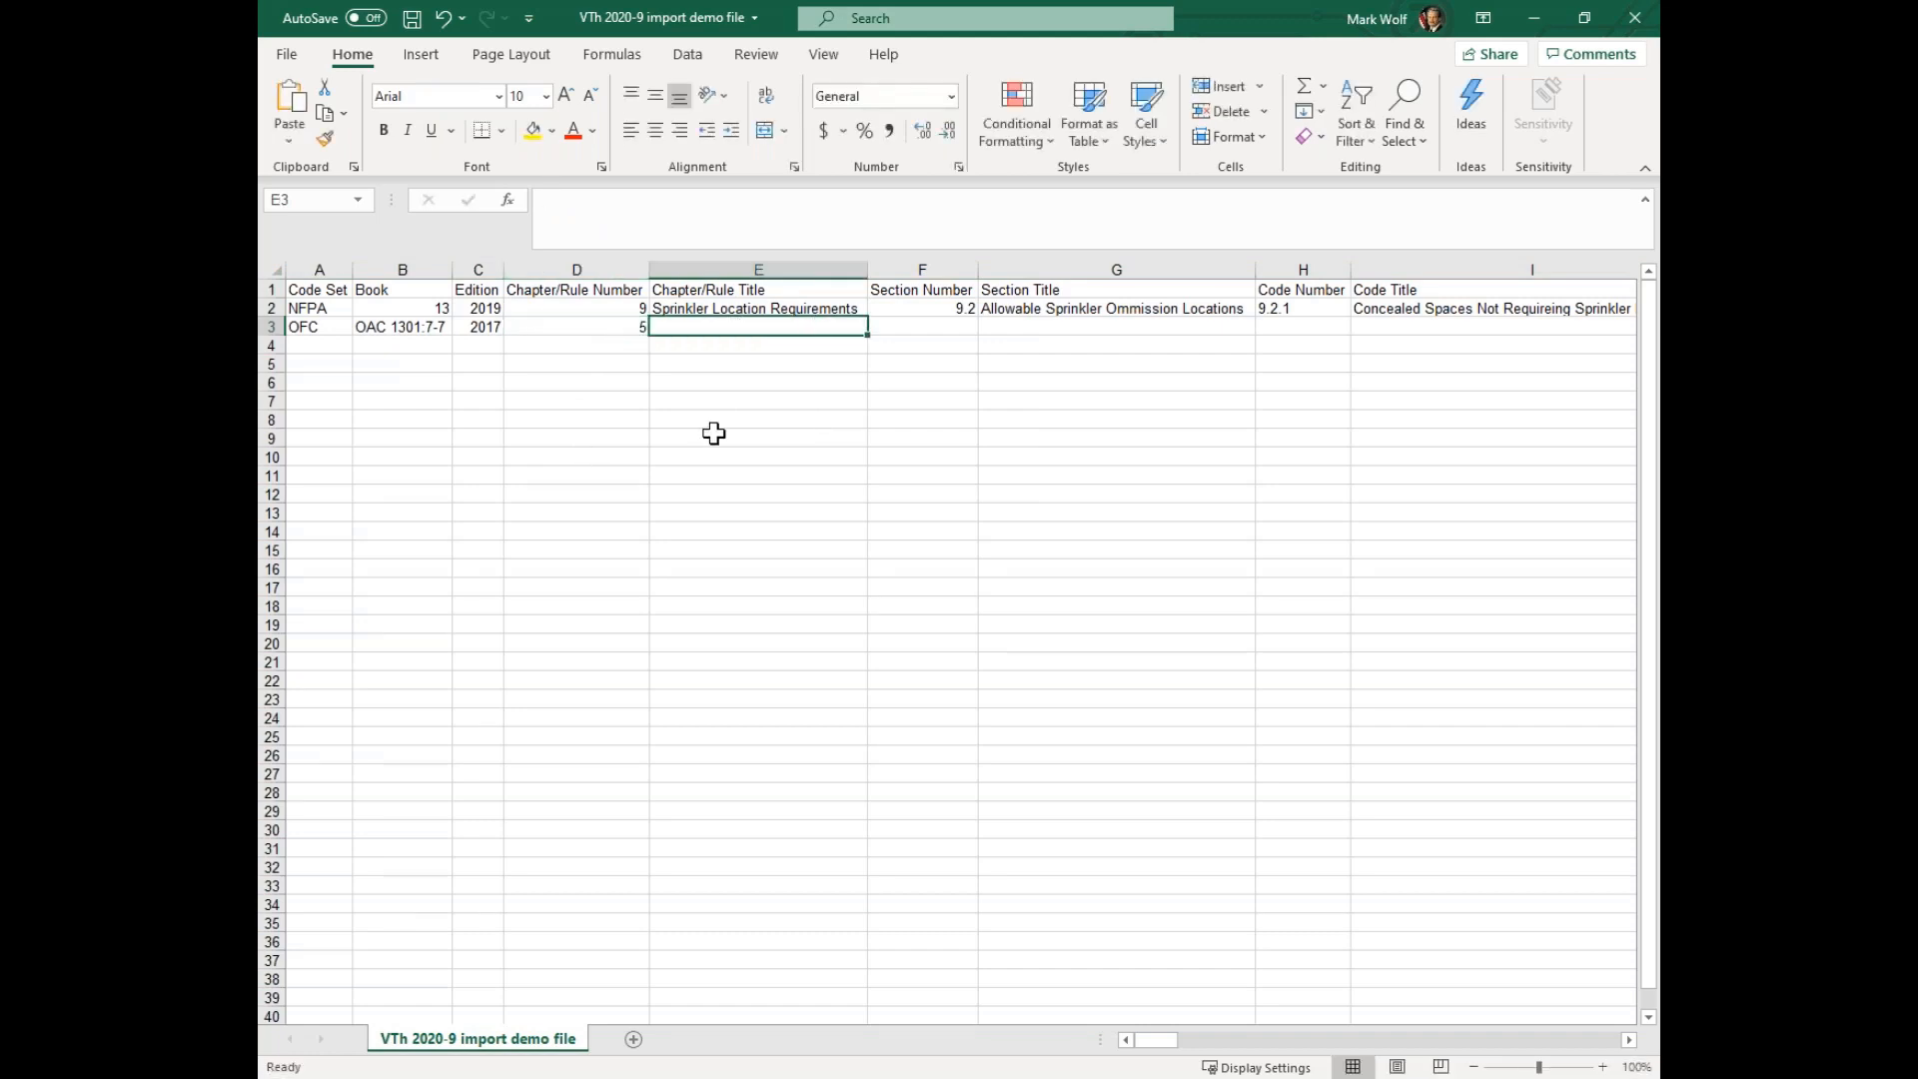
{"action": "type", "text": "Fire "}
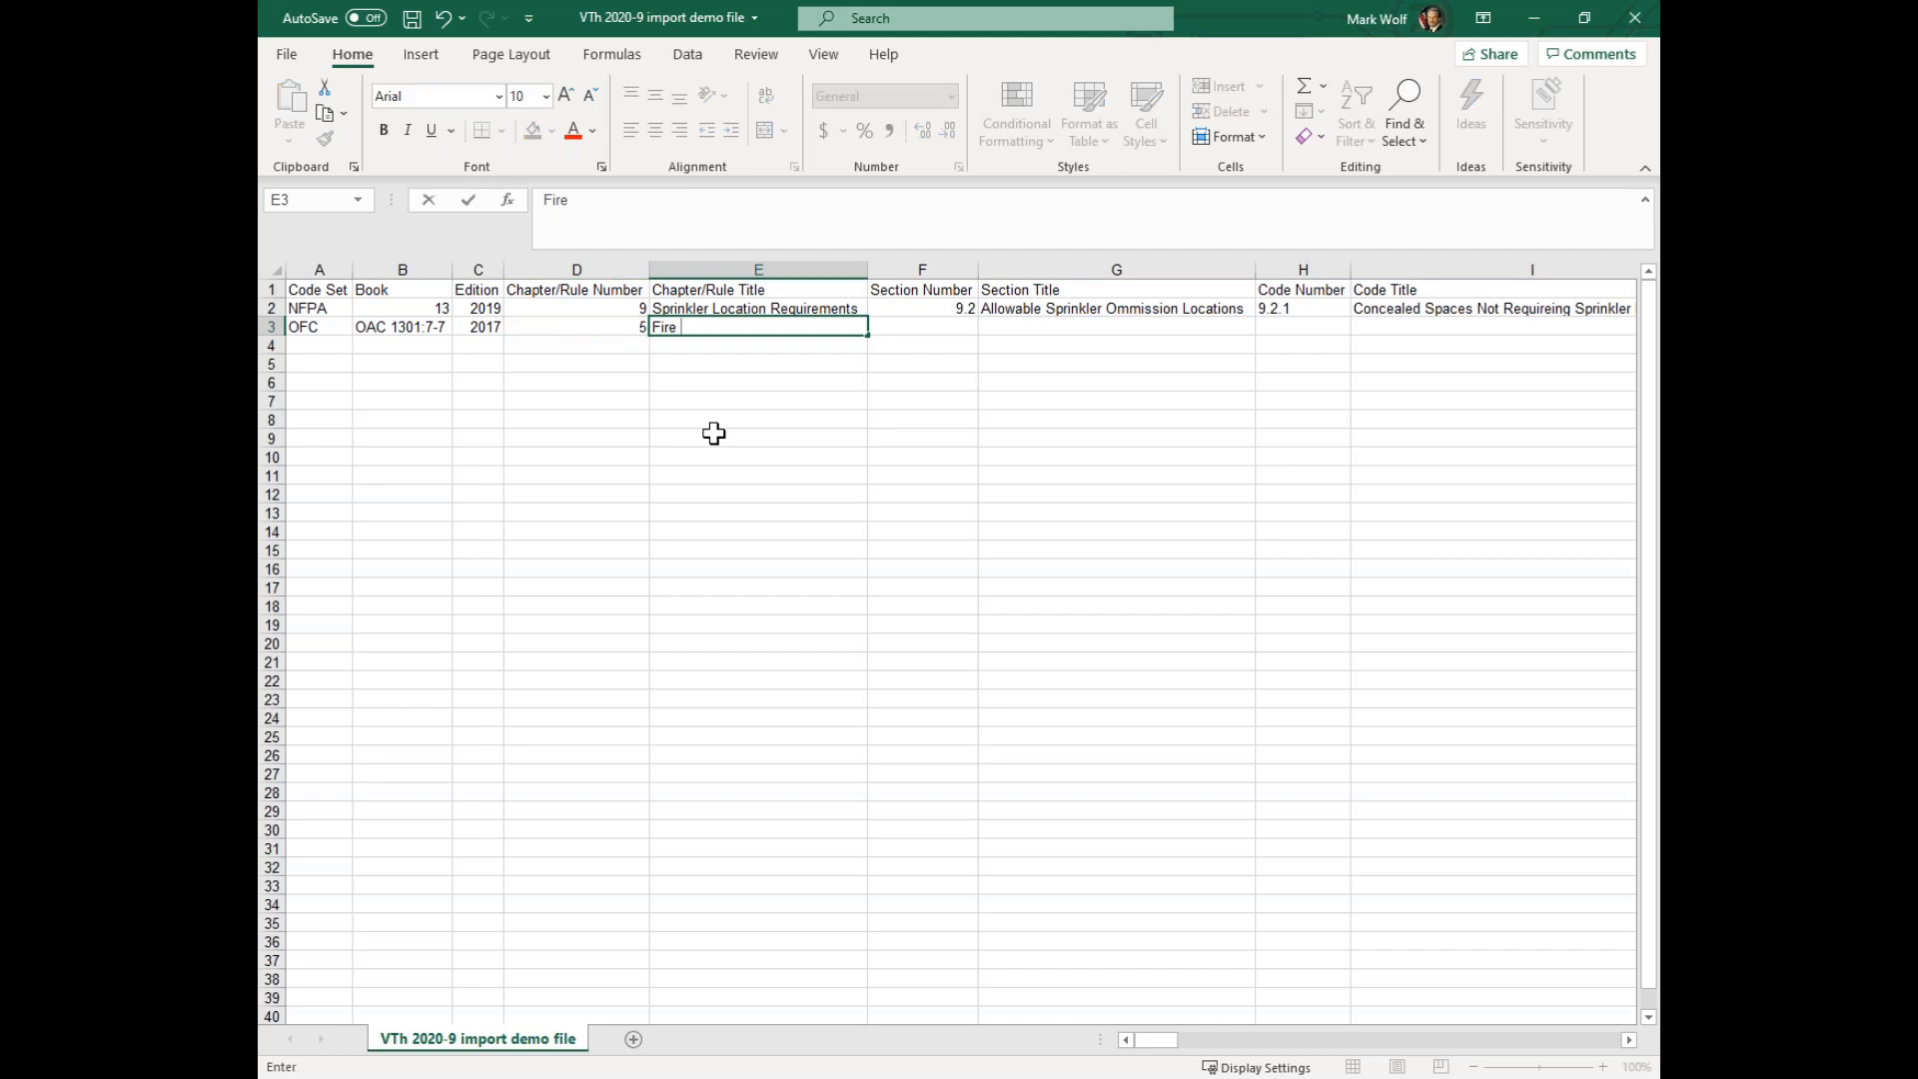
{"action": "type", "text": "Service Fedatiures"}
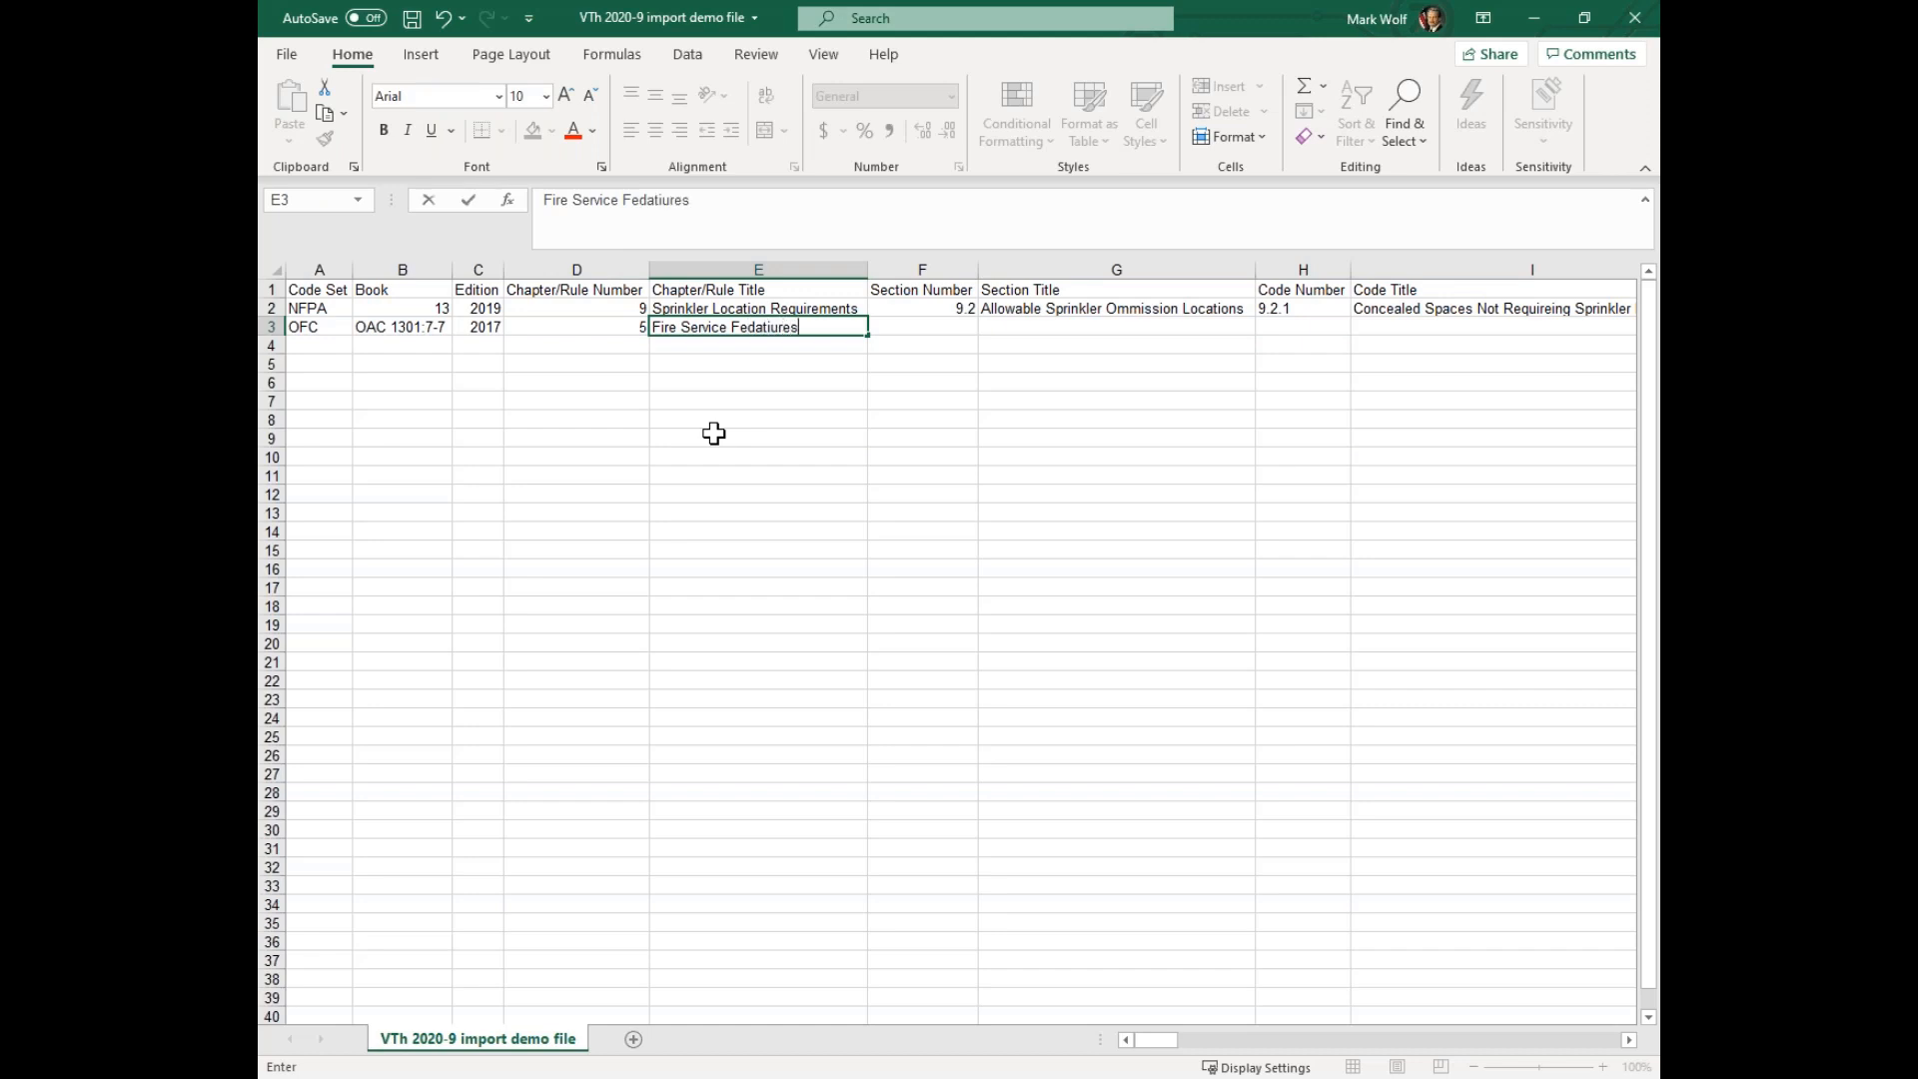
{"action": "left_click", "coordinate": [764, 327]}
{"action": "key", "text": "Delete"}
{"action": "left_click", "coordinate": [909, 326]}
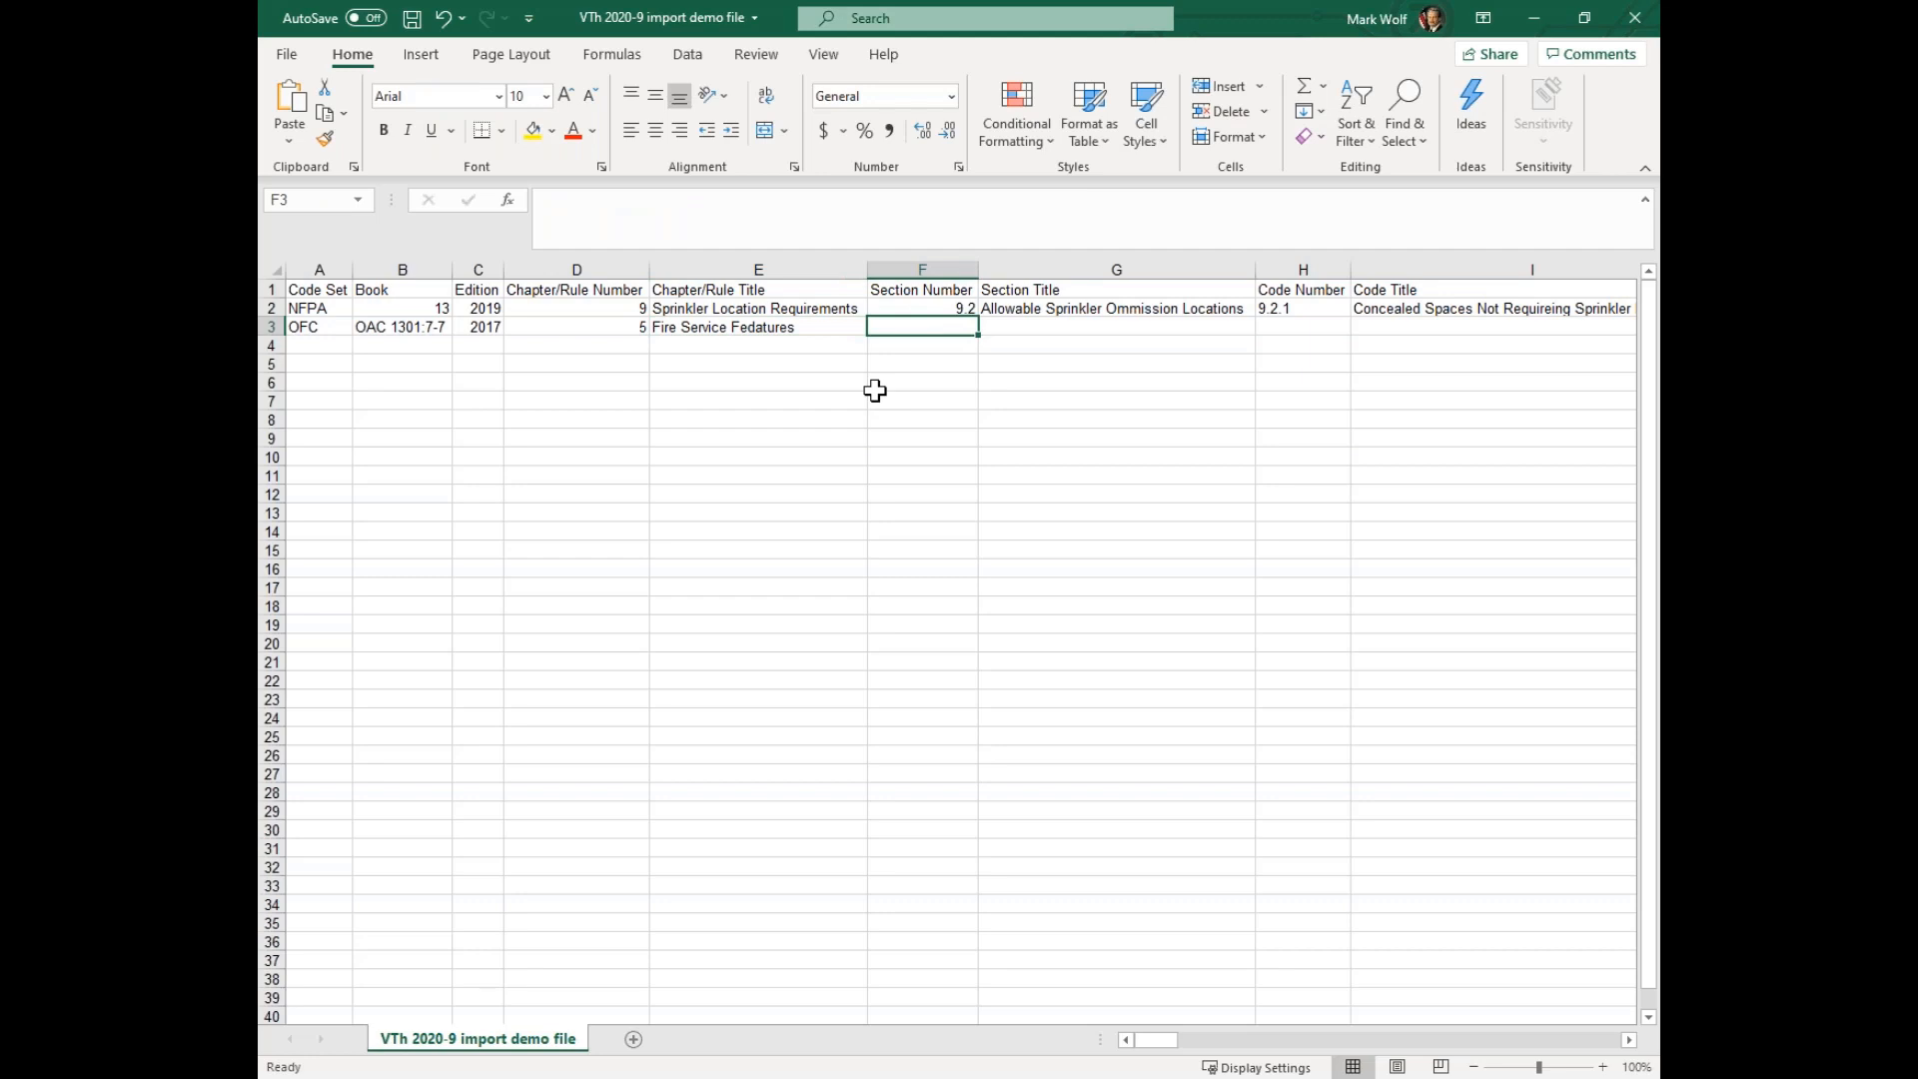
Copy code number 501.4 from the Ohio Fire Code text into the OFC row's Code Number cell, matching the destination formatting
{"action": "key", "text": "alt+Tab"}
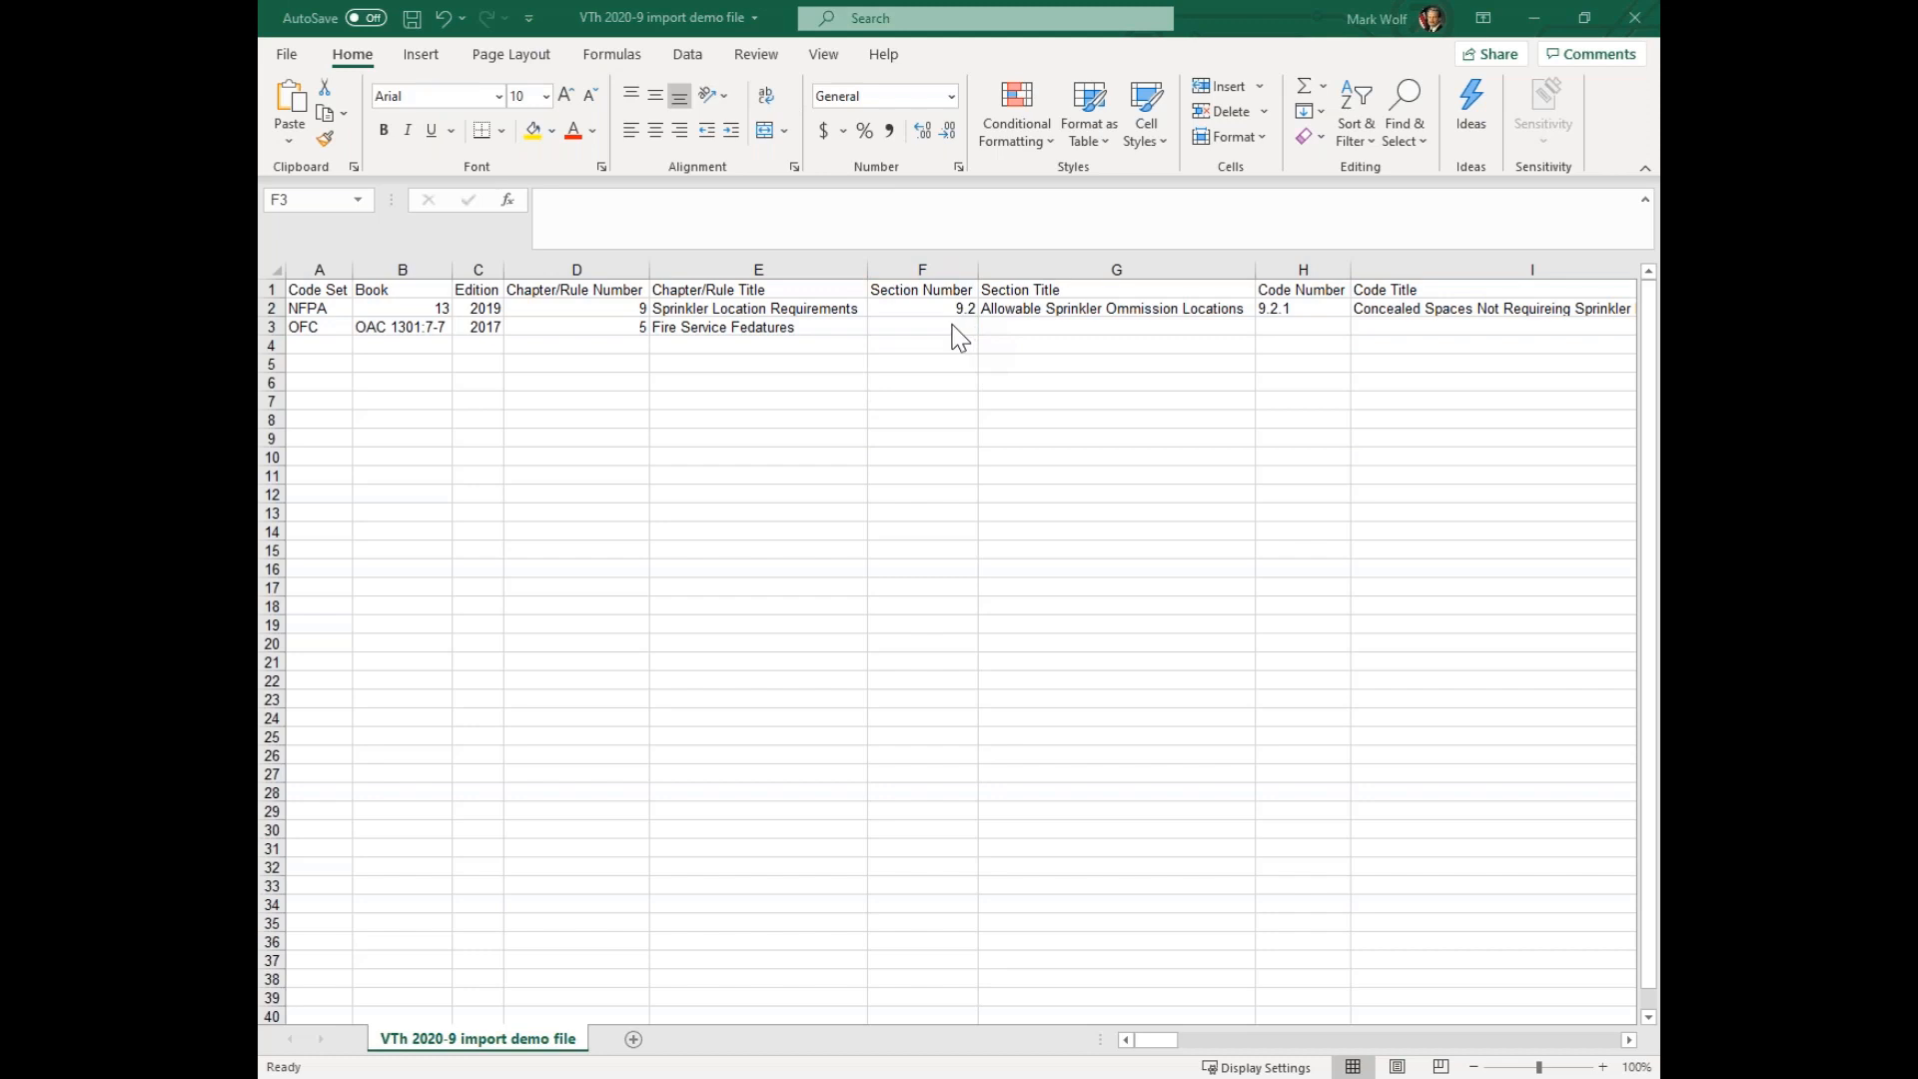
{"action": "left_click", "coordinate": [1302, 327]}
{"action": "right_click", "coordinate": [1298, 328]}
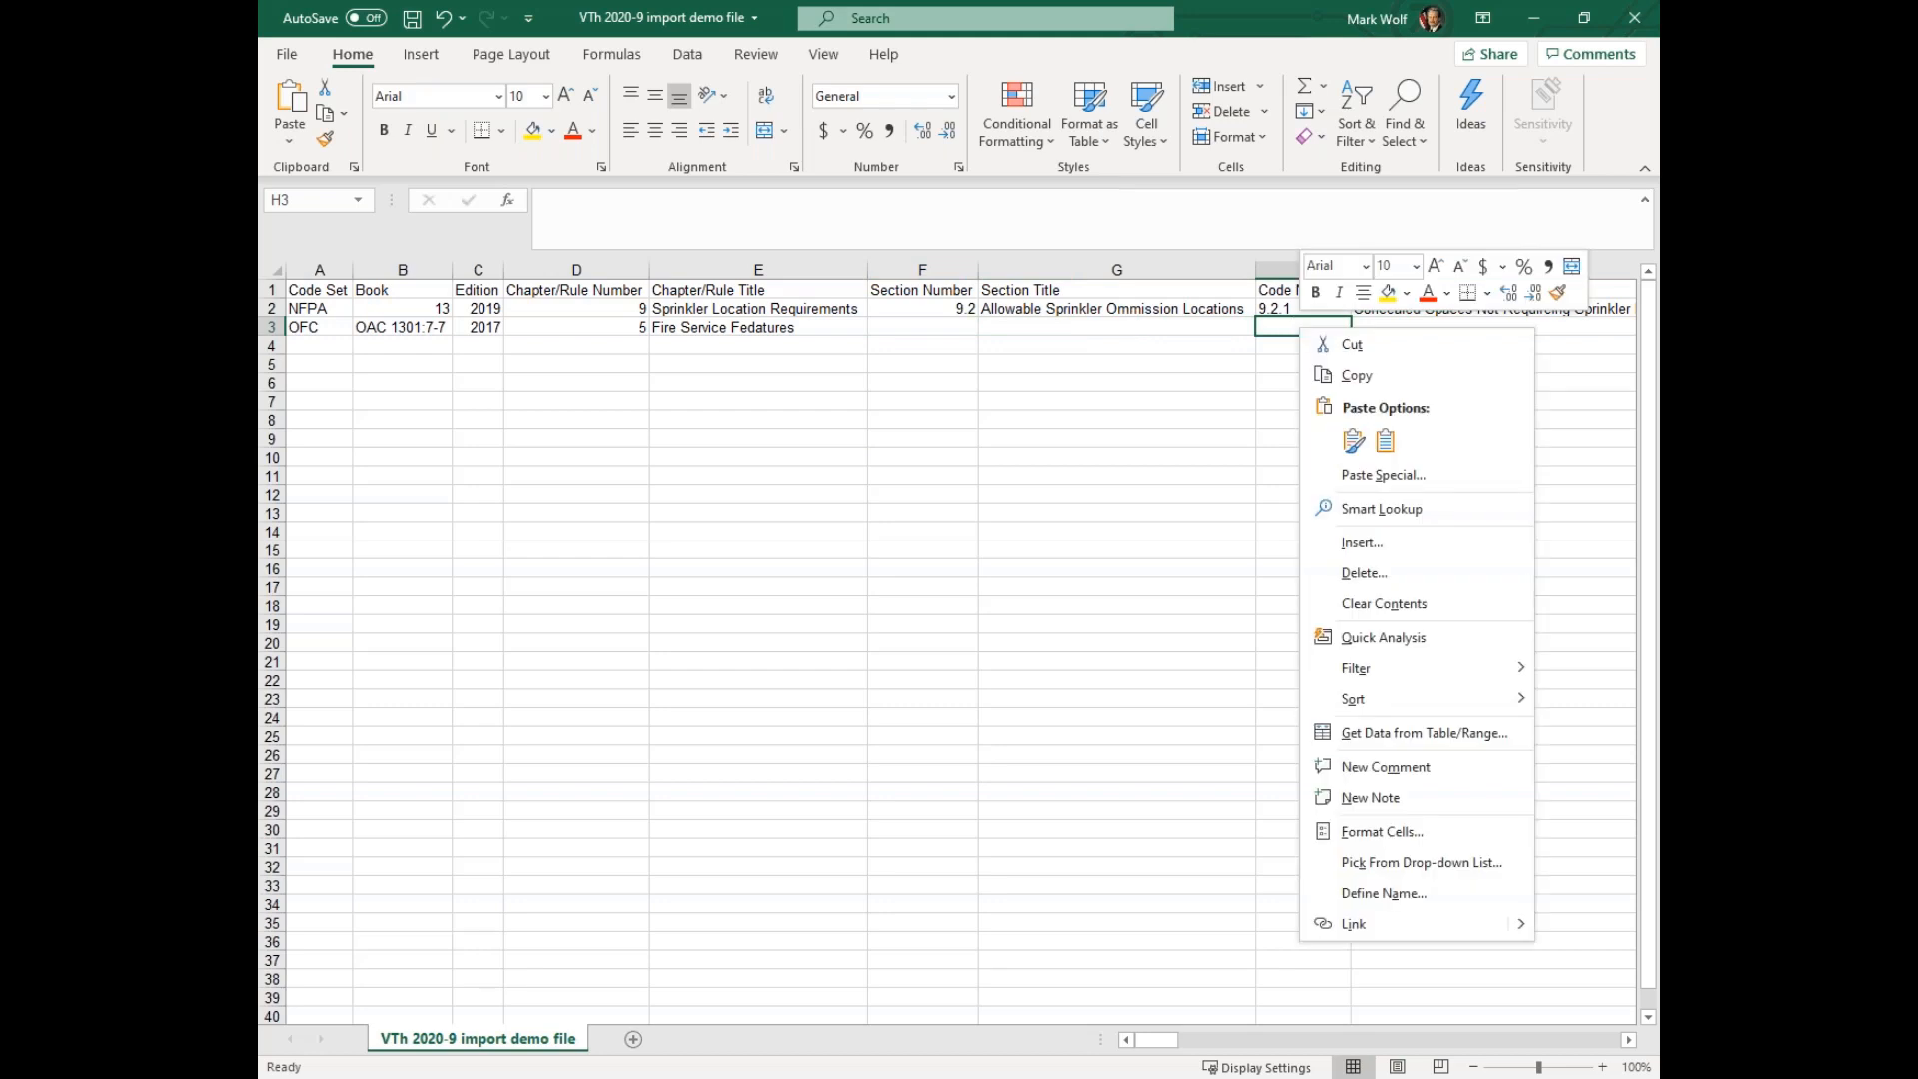
{"action": "left_click", "coordinate": [1385, 441]}
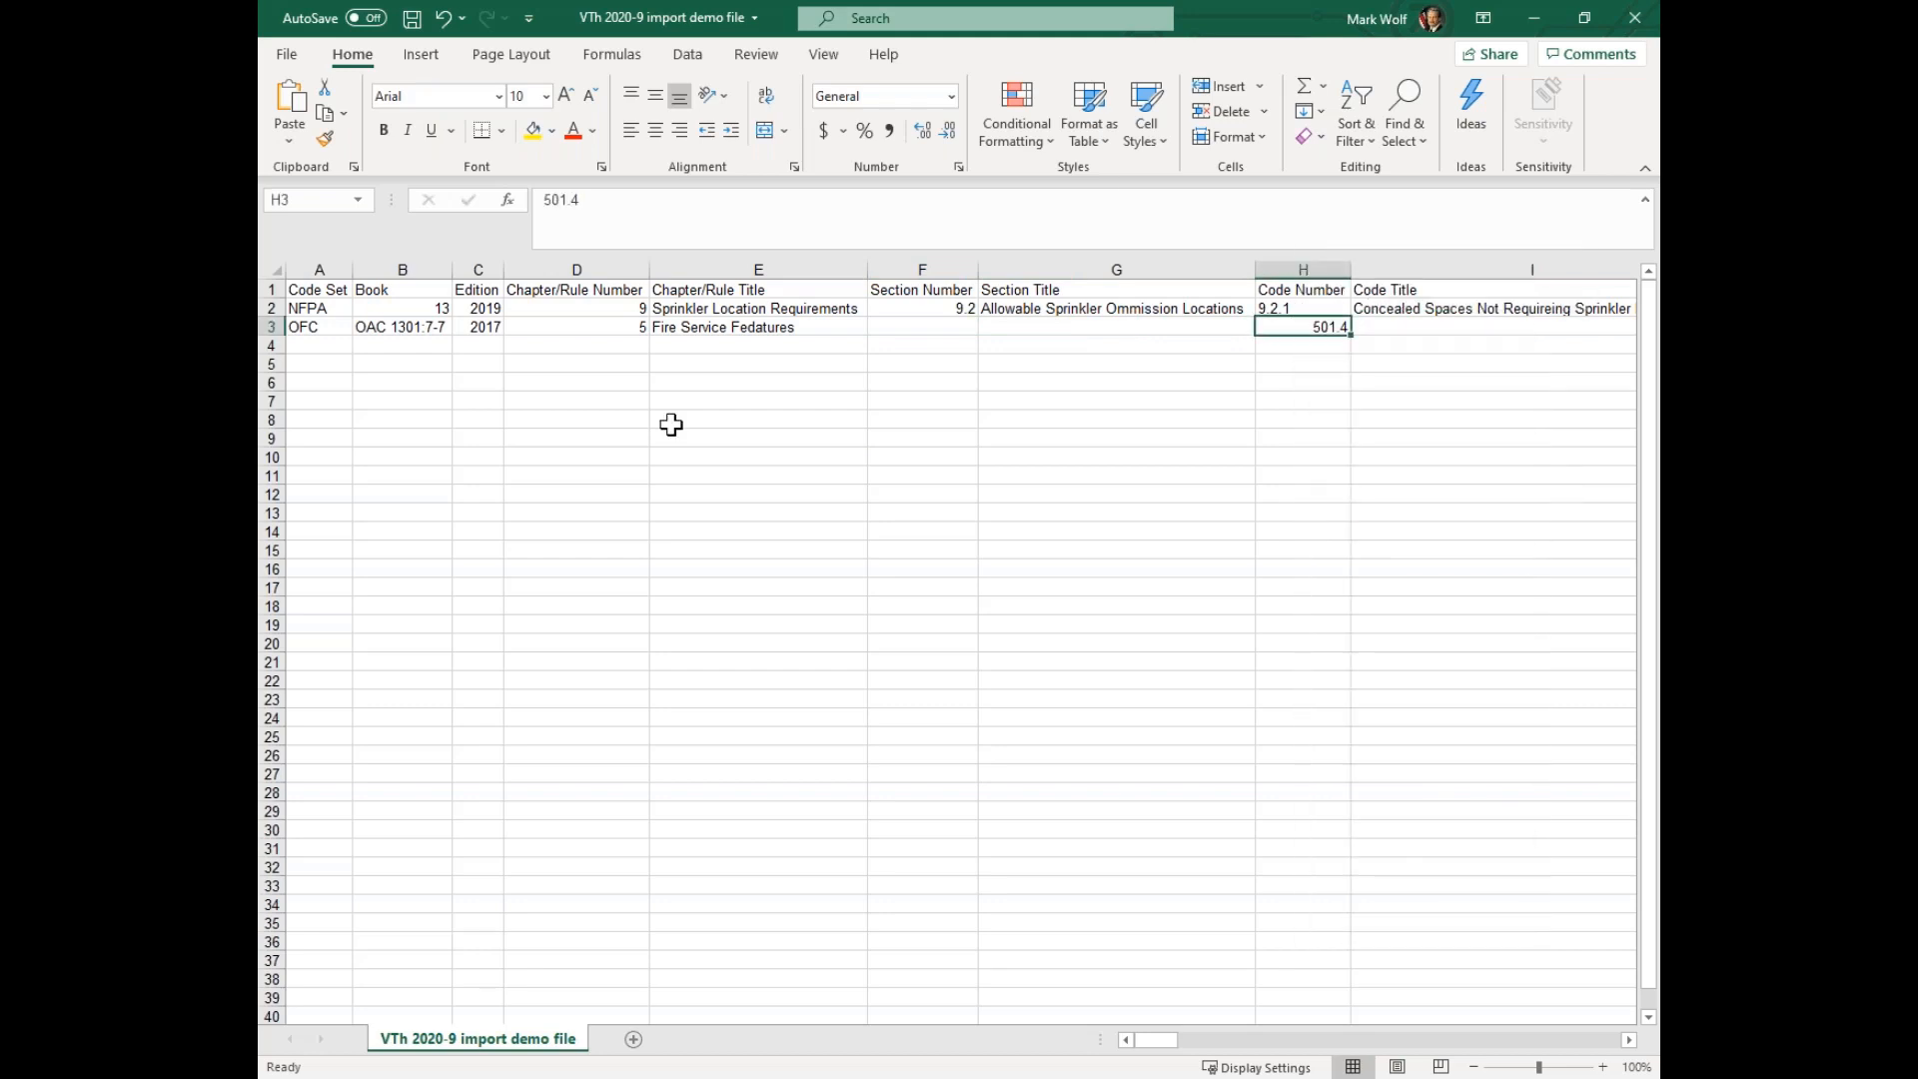
Copy the title "Timing of installation" from the fire code text into the OFC row's Code Title cell
{"action": "key", "text": "alt+Tab"}
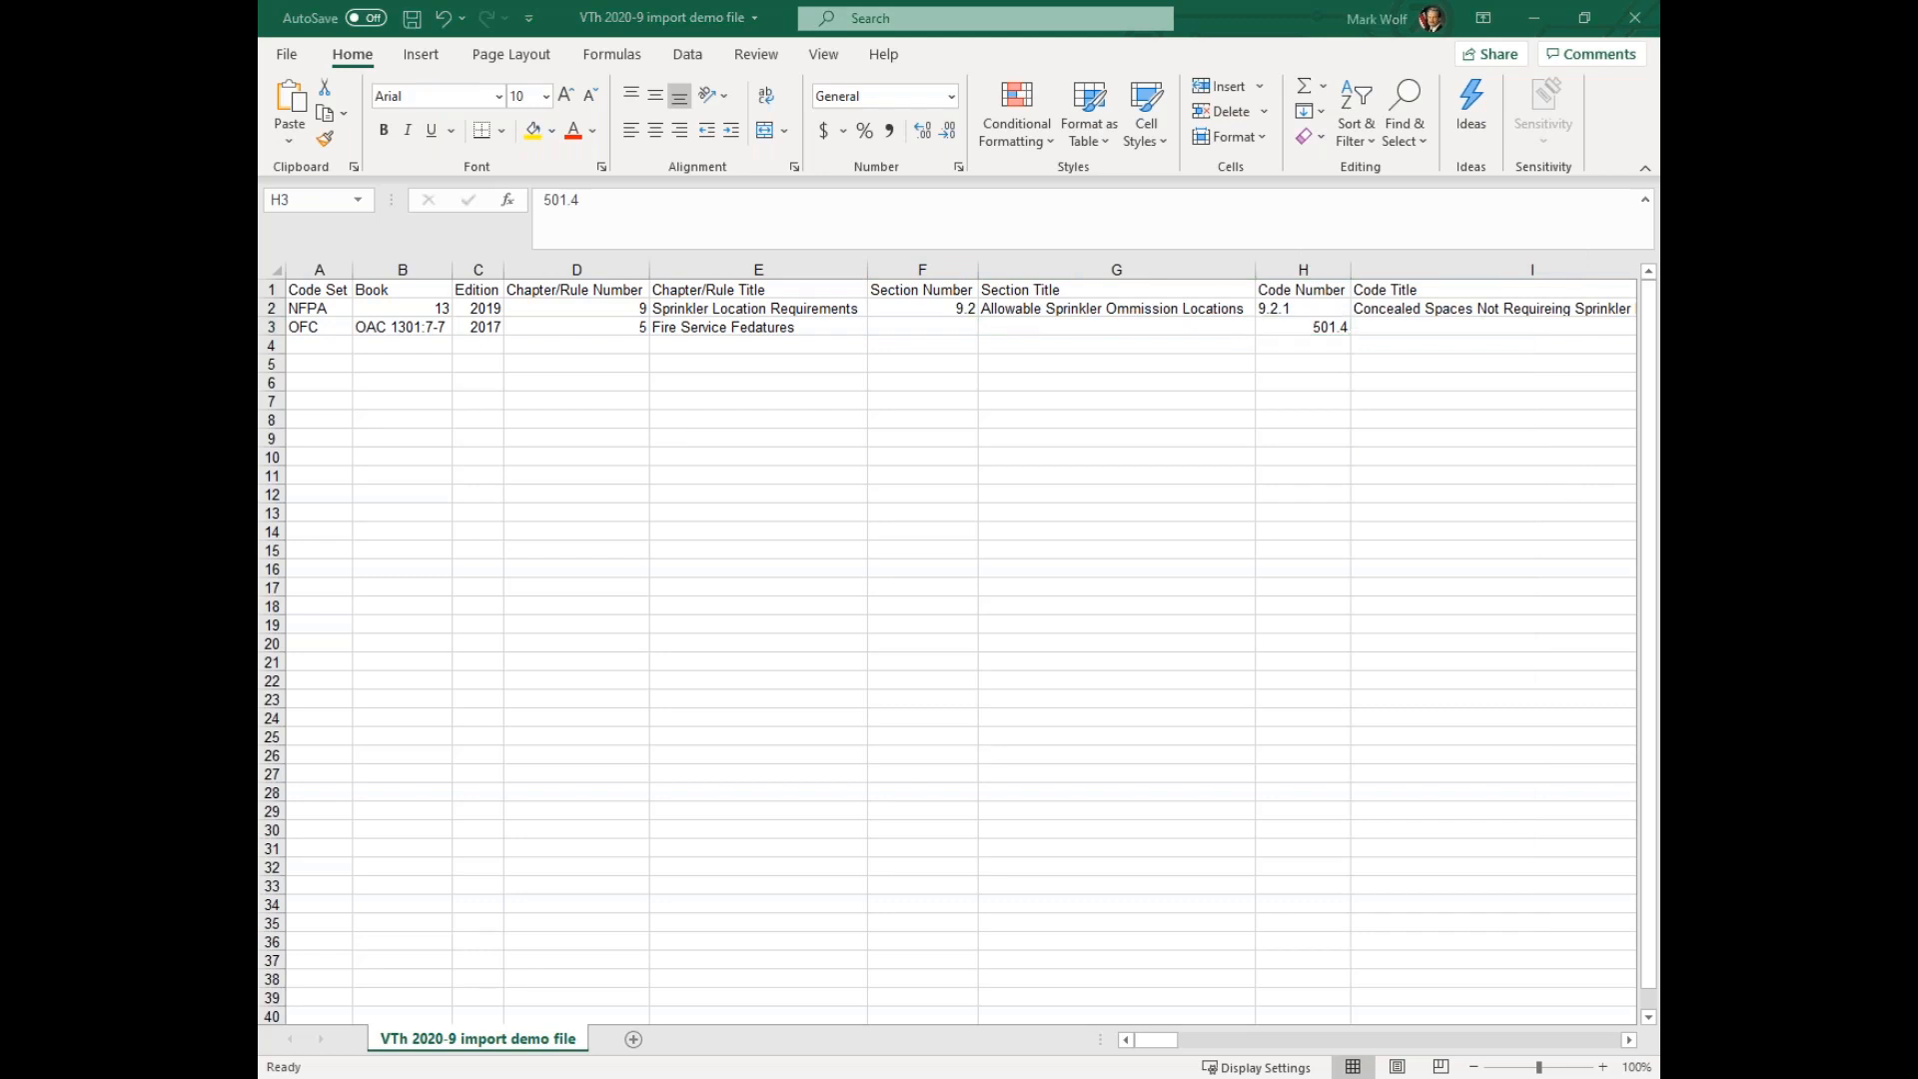
{"action": "left_click", "coordinate": [1377, 330]}
{"action": "right_click", "coordinate": [1381, 331]}
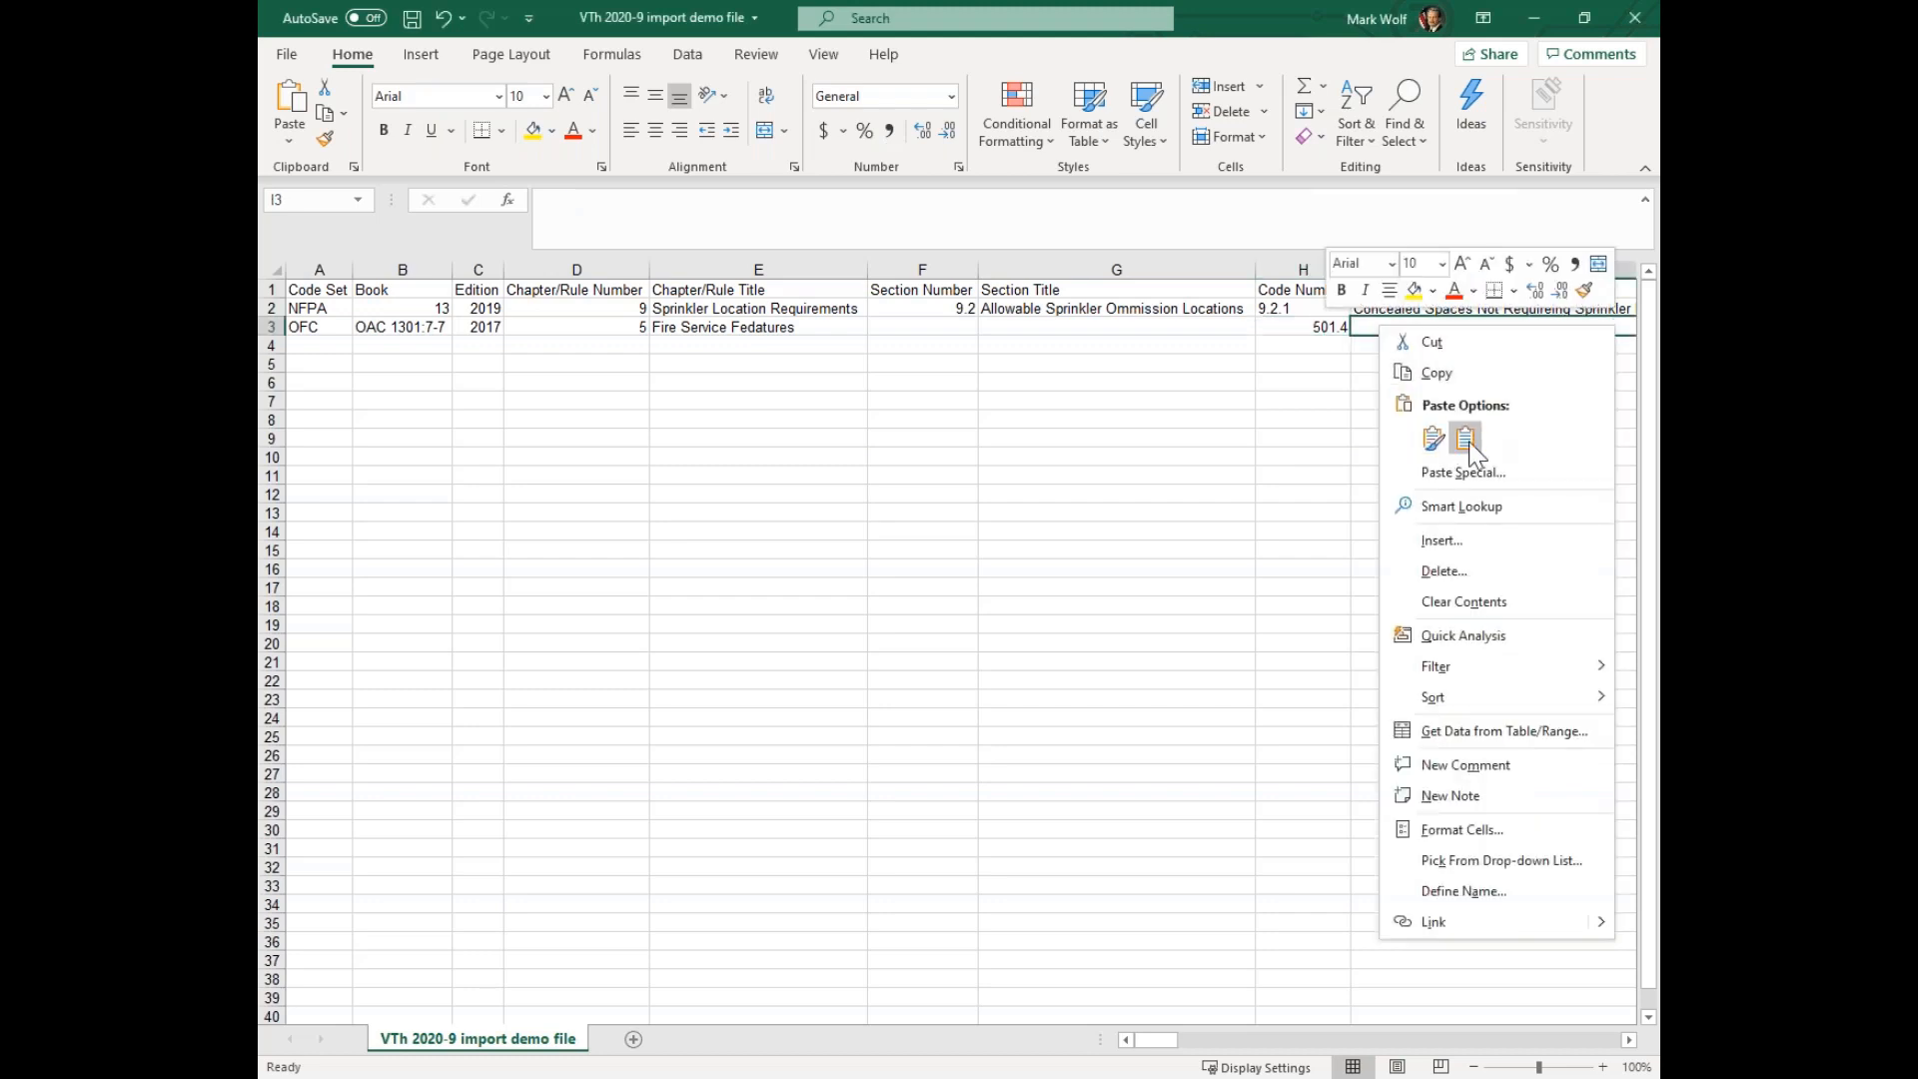
{"action": "left_click", "coordinate": [1423, 431]}
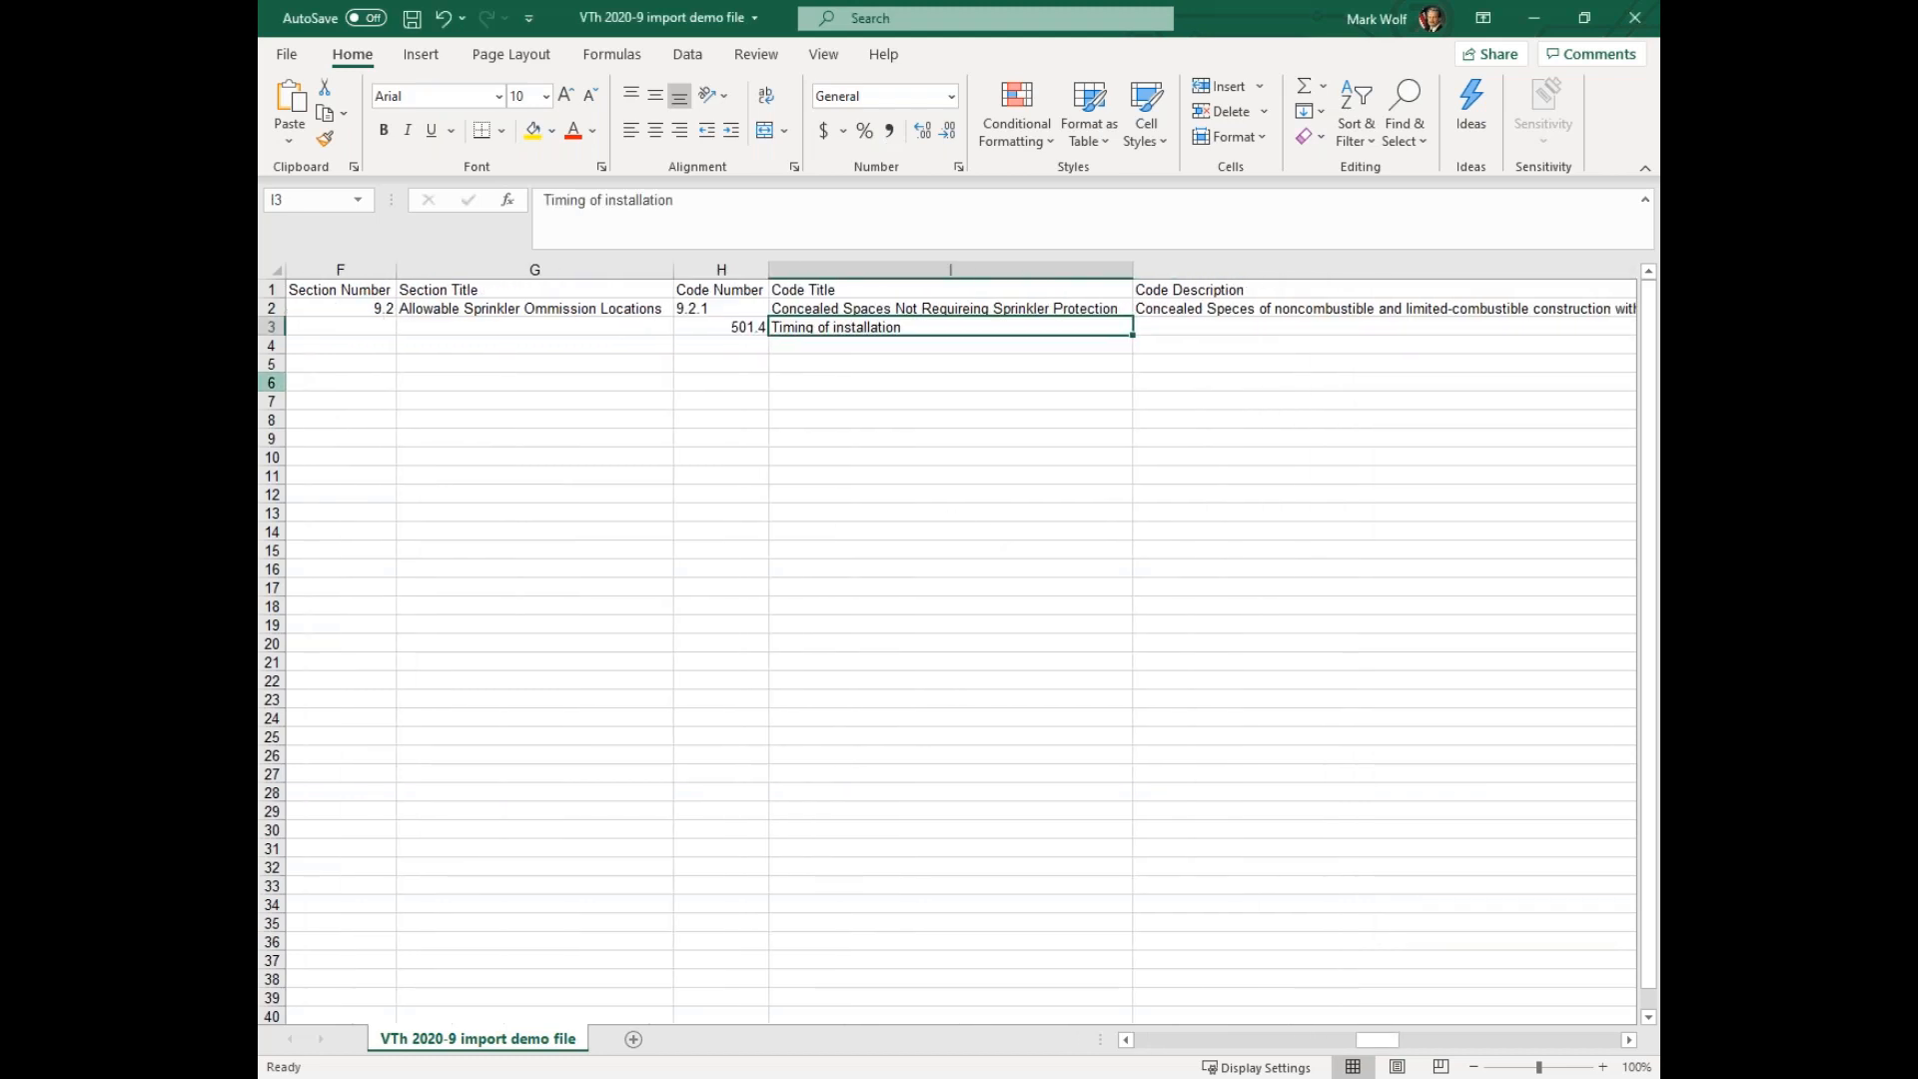
Copy the 501.4 paragraph beginning "Where fire apparatus access roads or a water supply" into the OFC row's Code Description cell
{"action": "key", "text": "alt+Tab"}
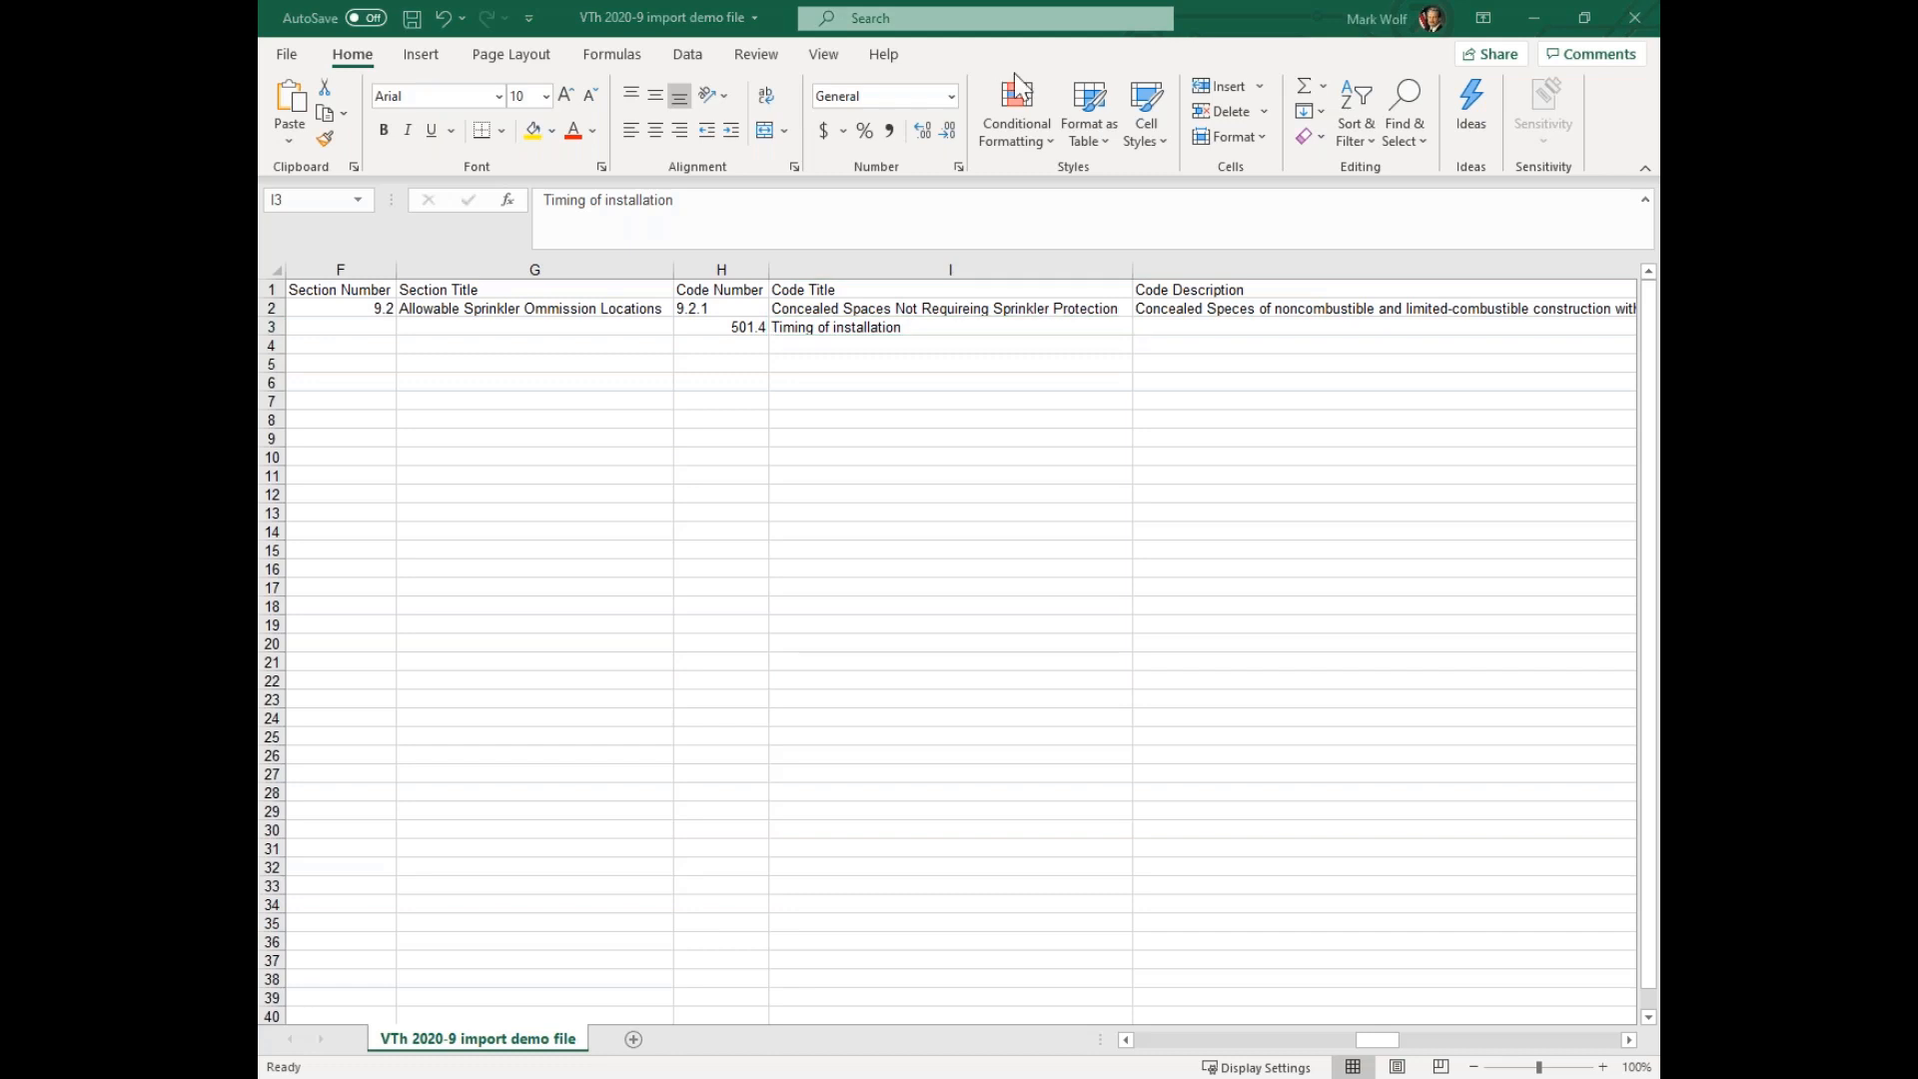
{"action": "left_click", "coordinate": [1191, 333]}
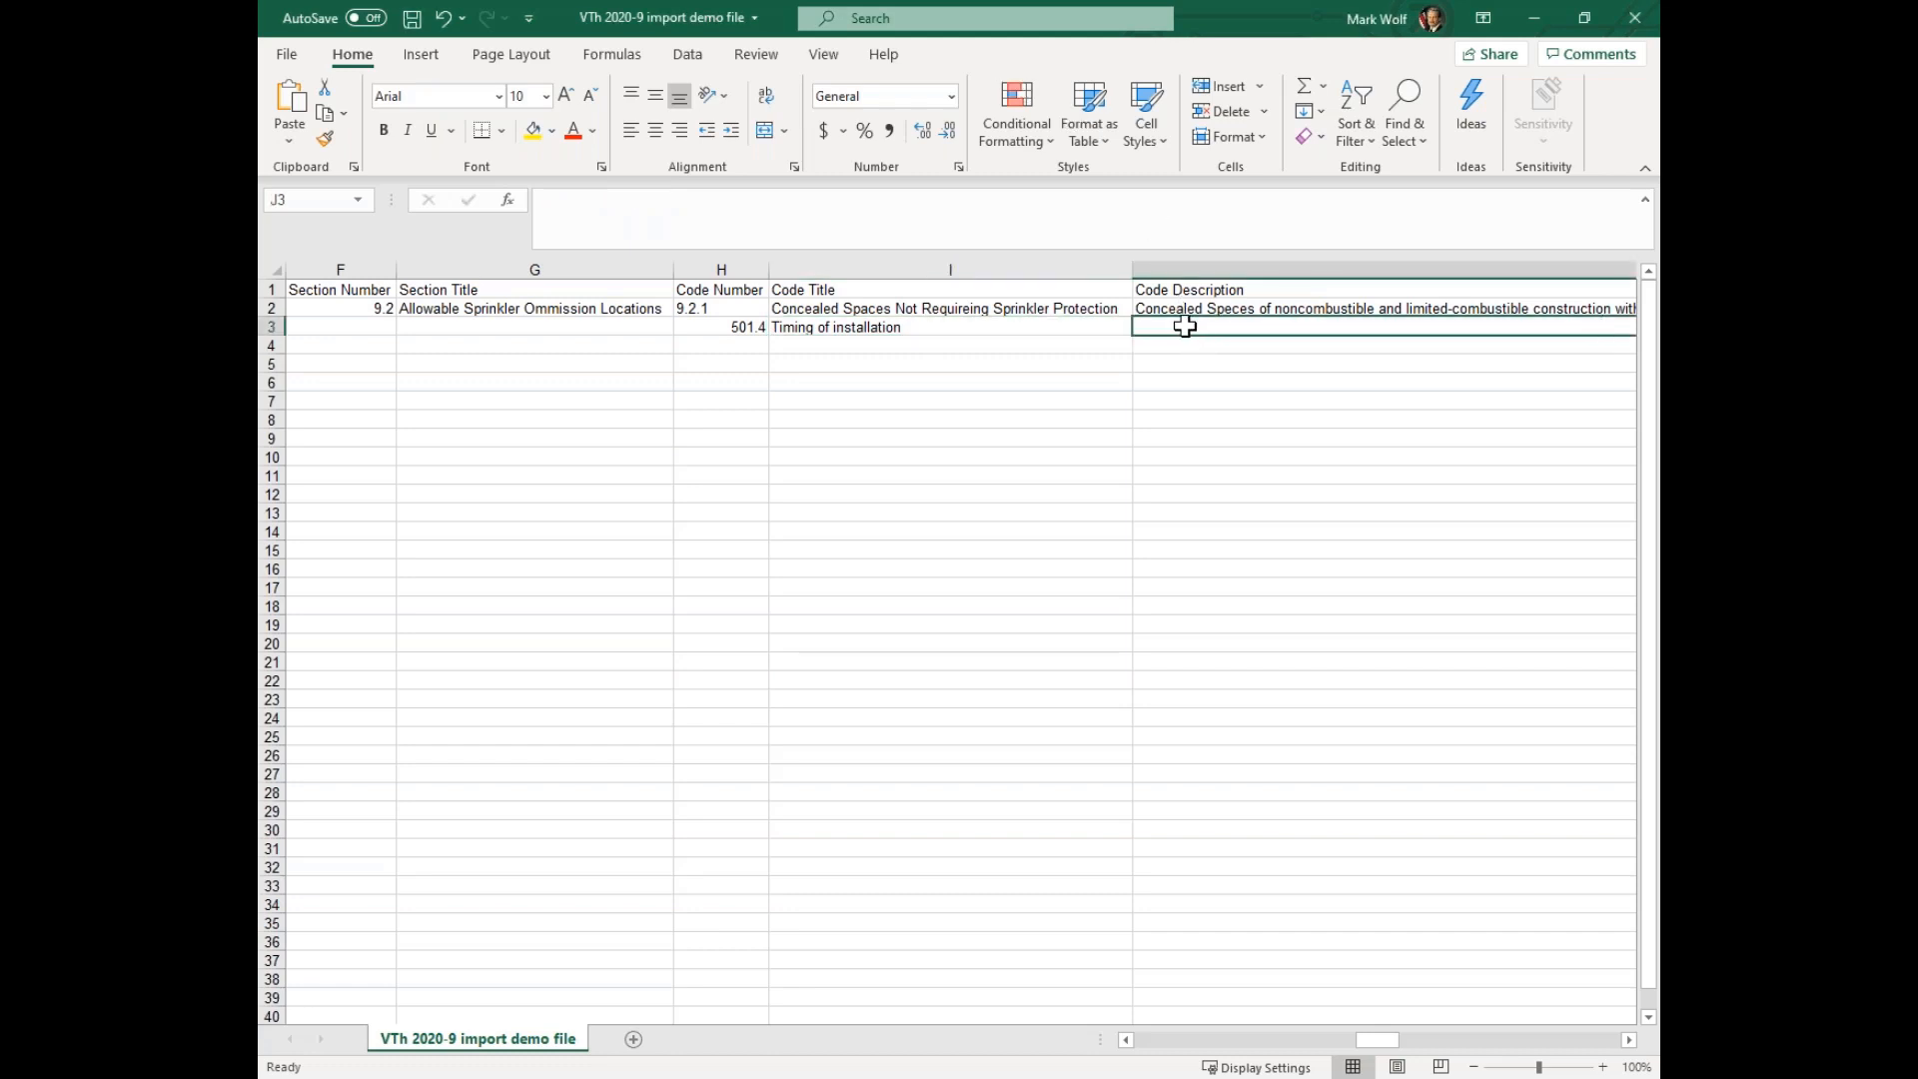
{"action": "right_click", "coordinate": [1188, 329]}
{"action": "left_click", "coordinate": [1272, 442]}
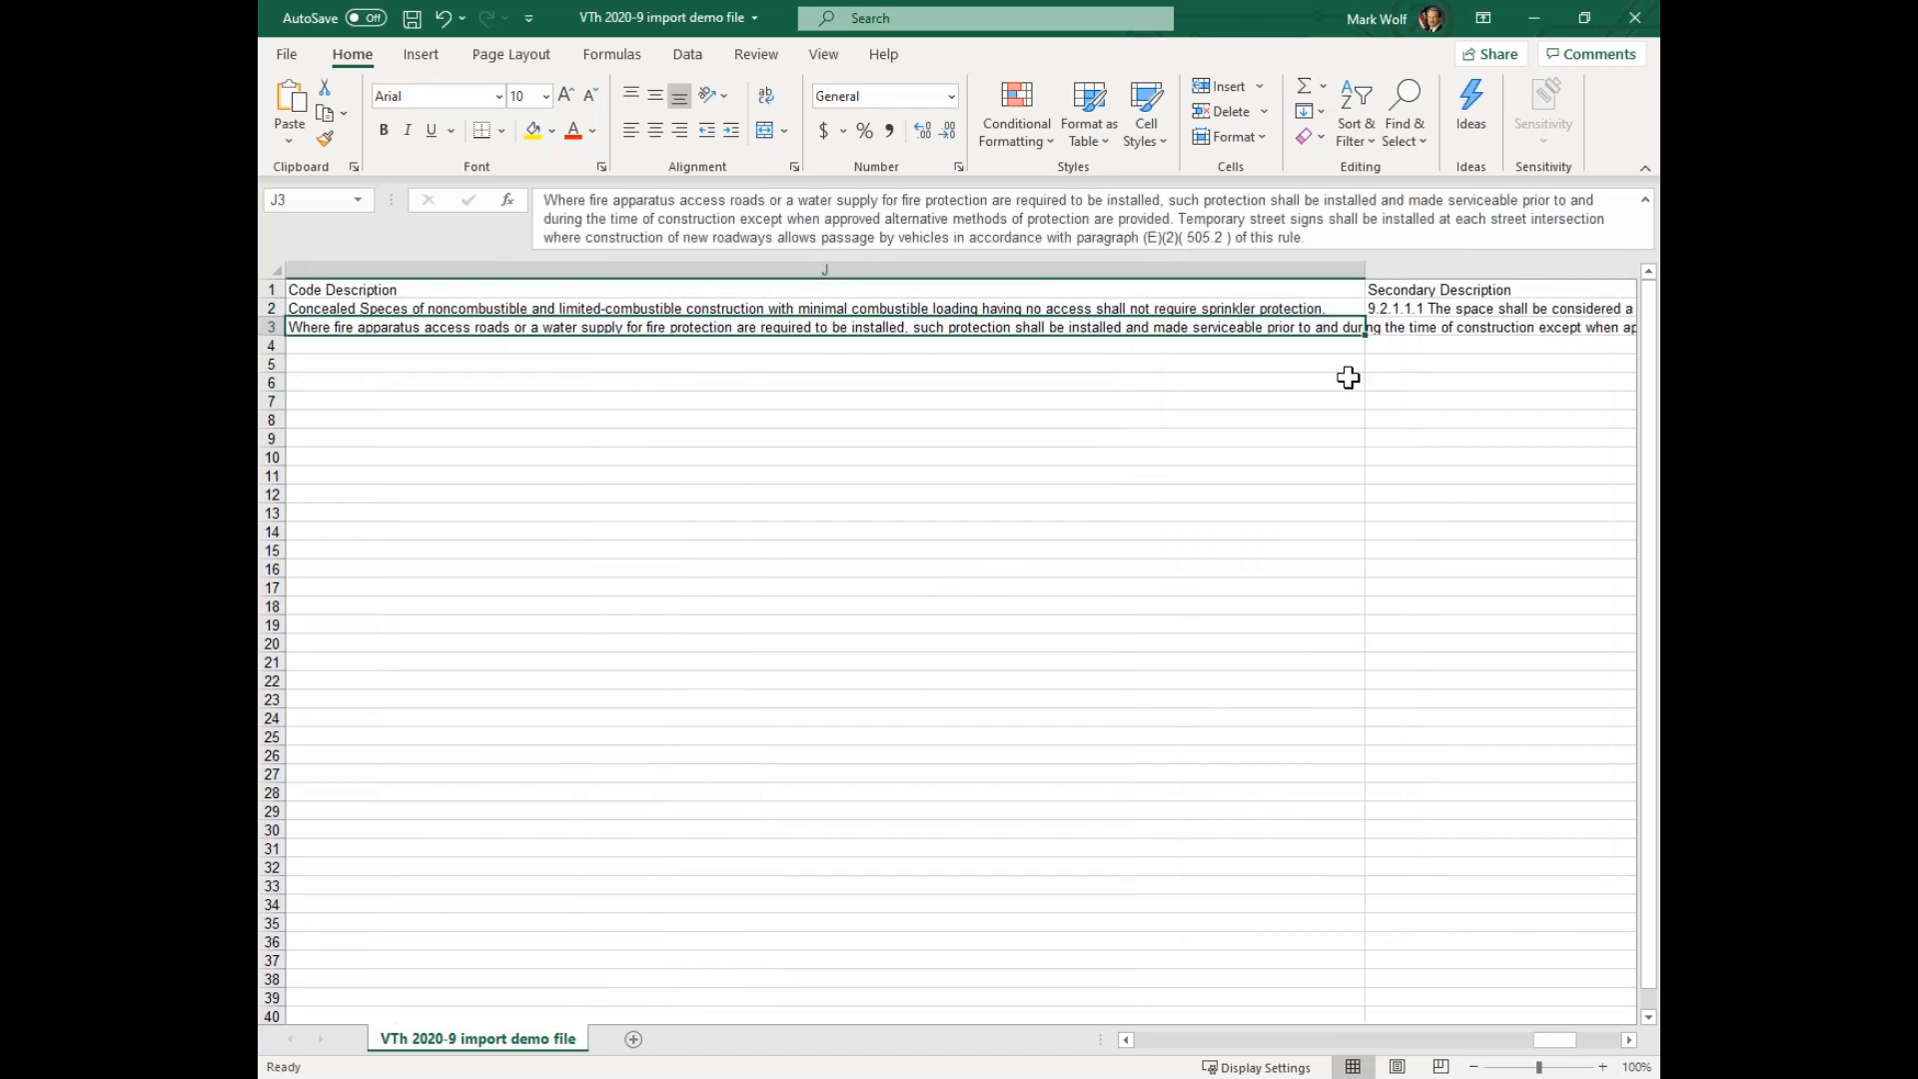
{"action": "left_click", "coordinate": [1452, 327]}
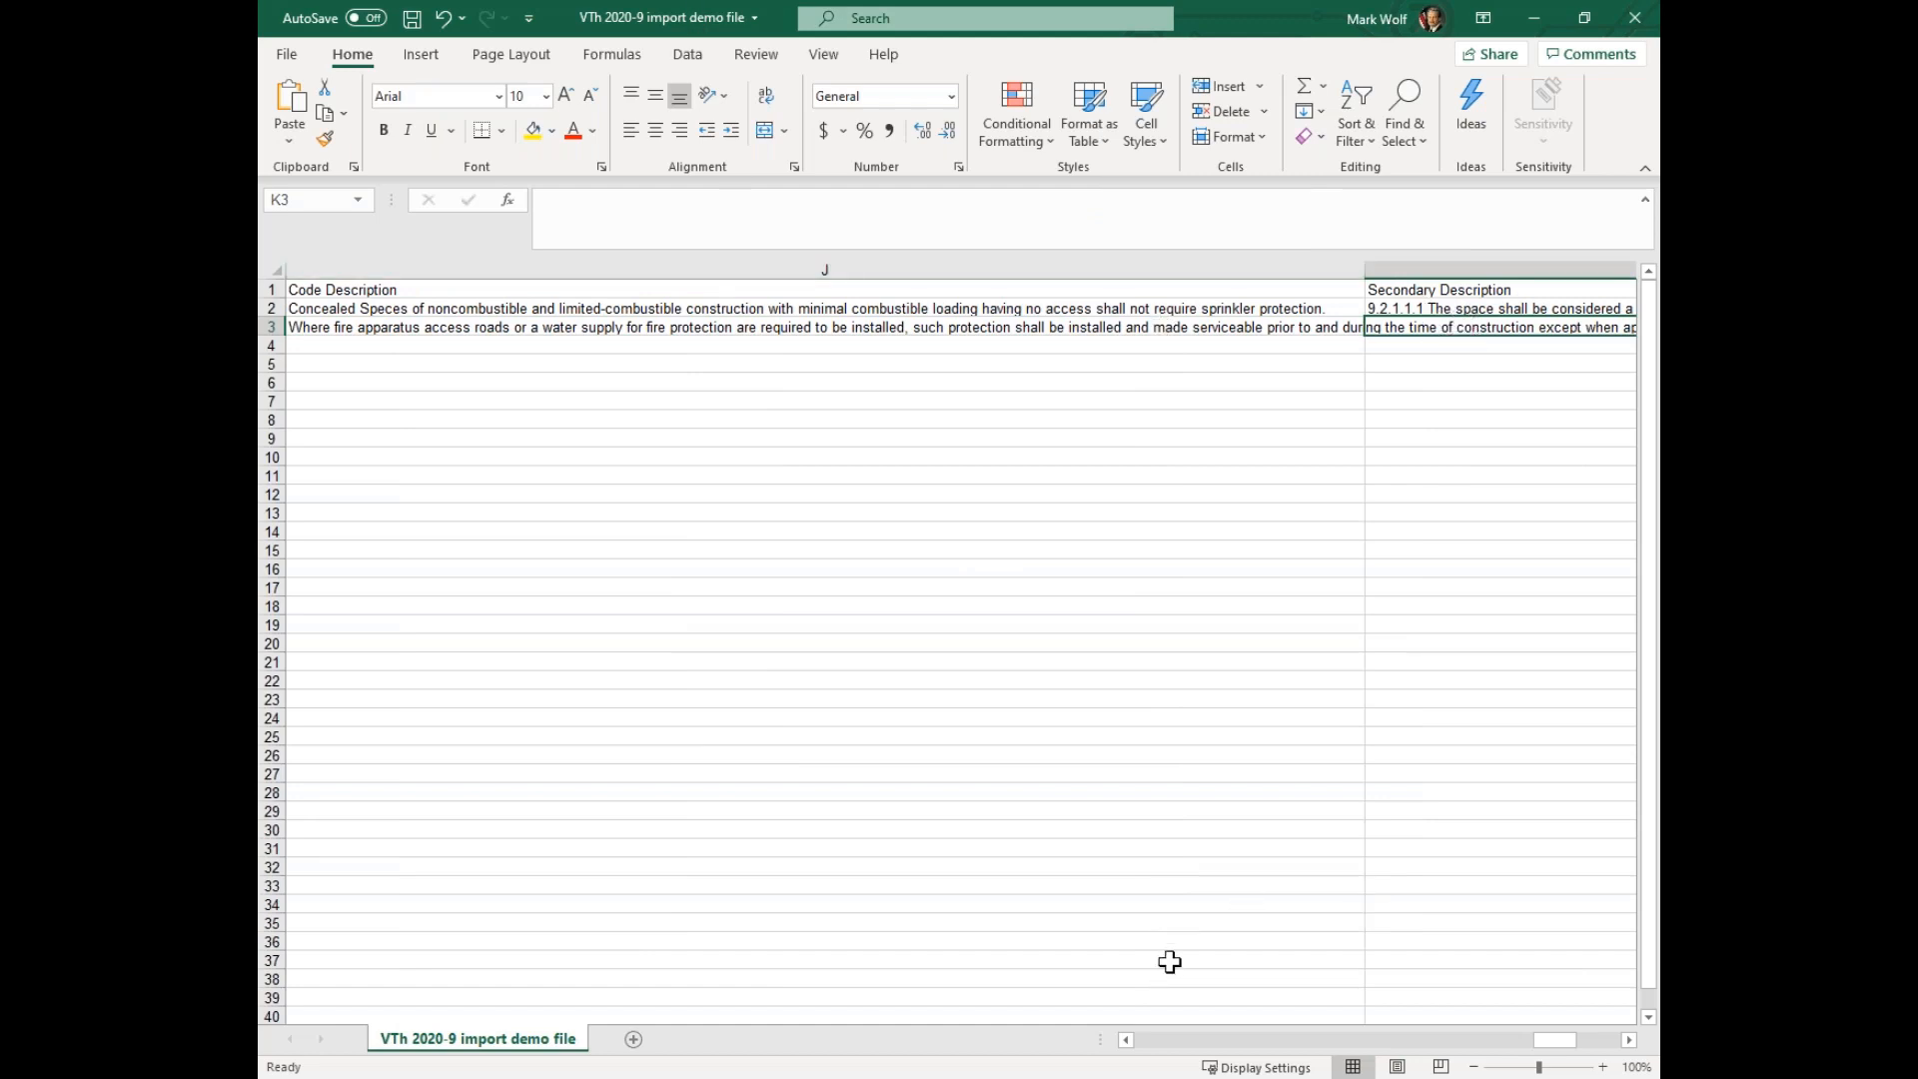
Save the import demo file, close it, and return to the Fire Codes list in the browser
{"action": "left_click_drag", "start_coordinate": [1554, 1040], "coordinate": [1148, 1061]}
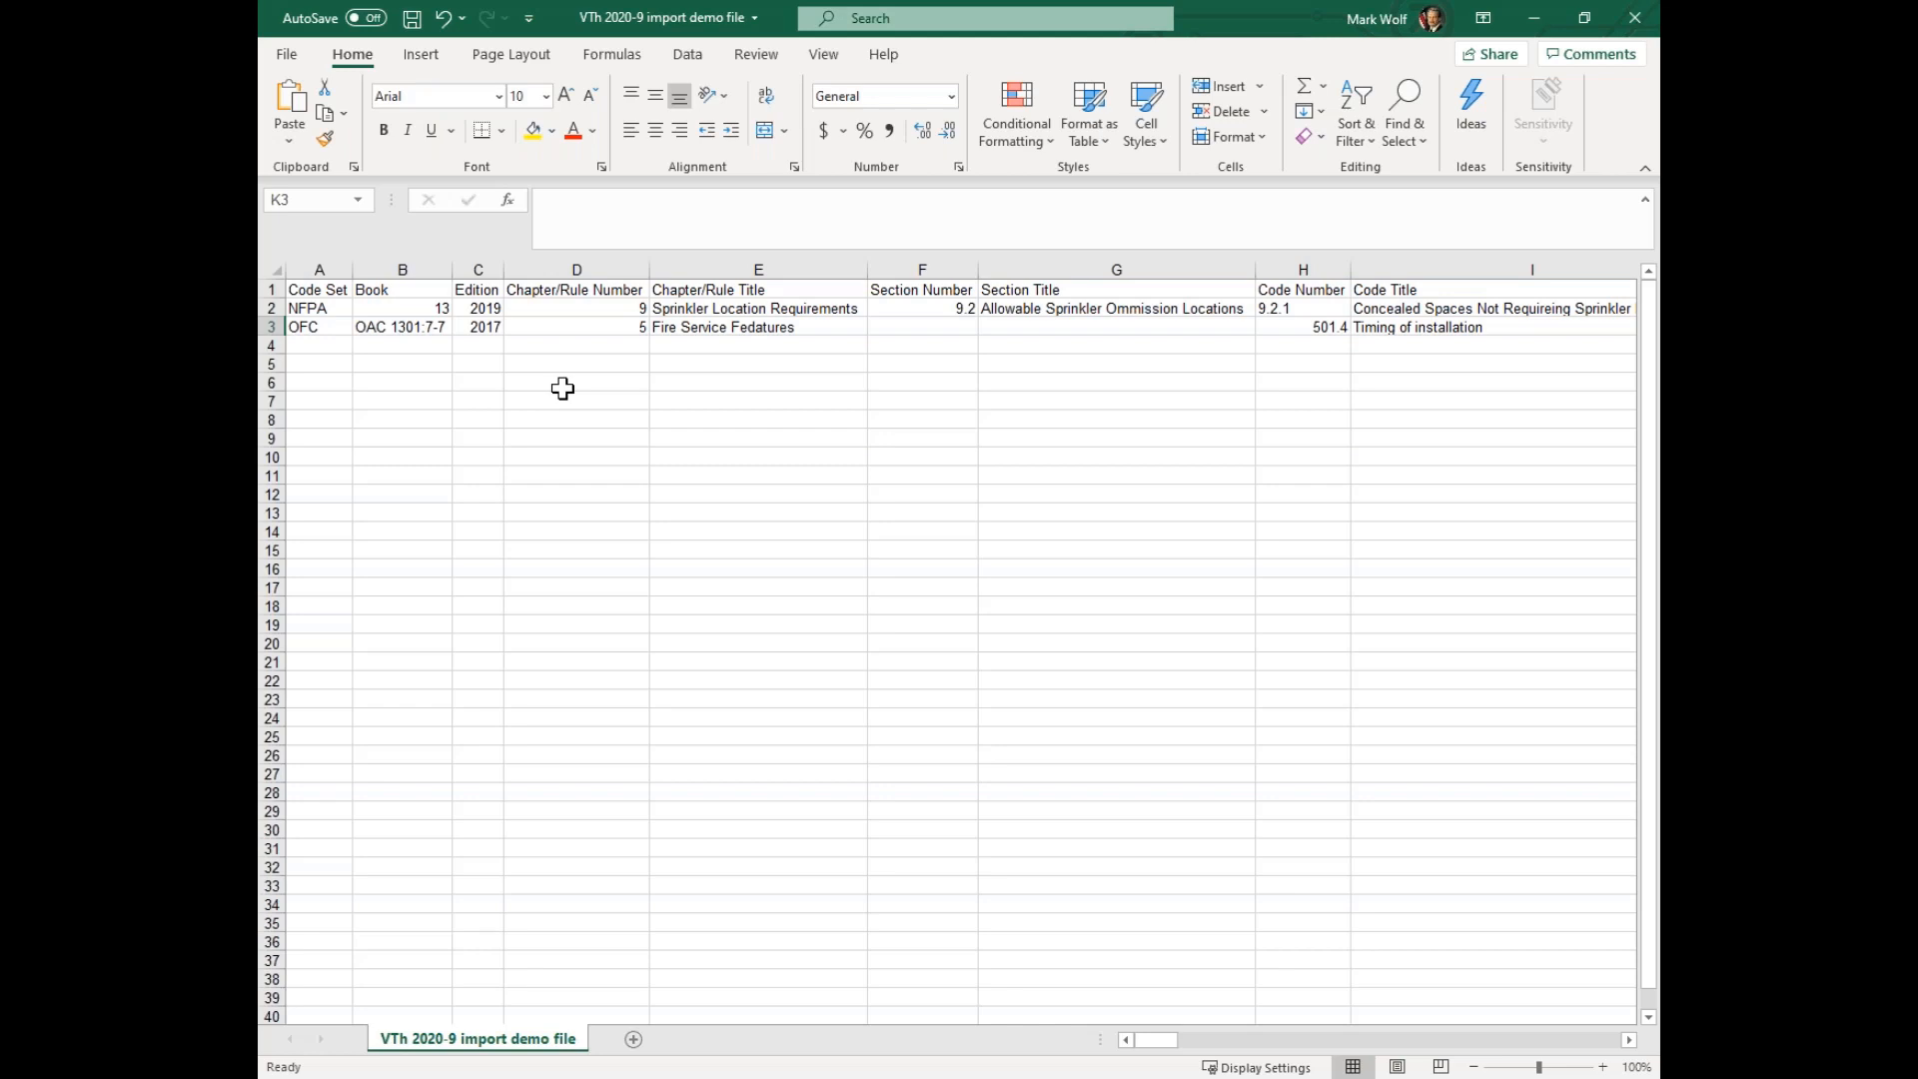
{"action": "left_click", "coordinate": [330, 347]}
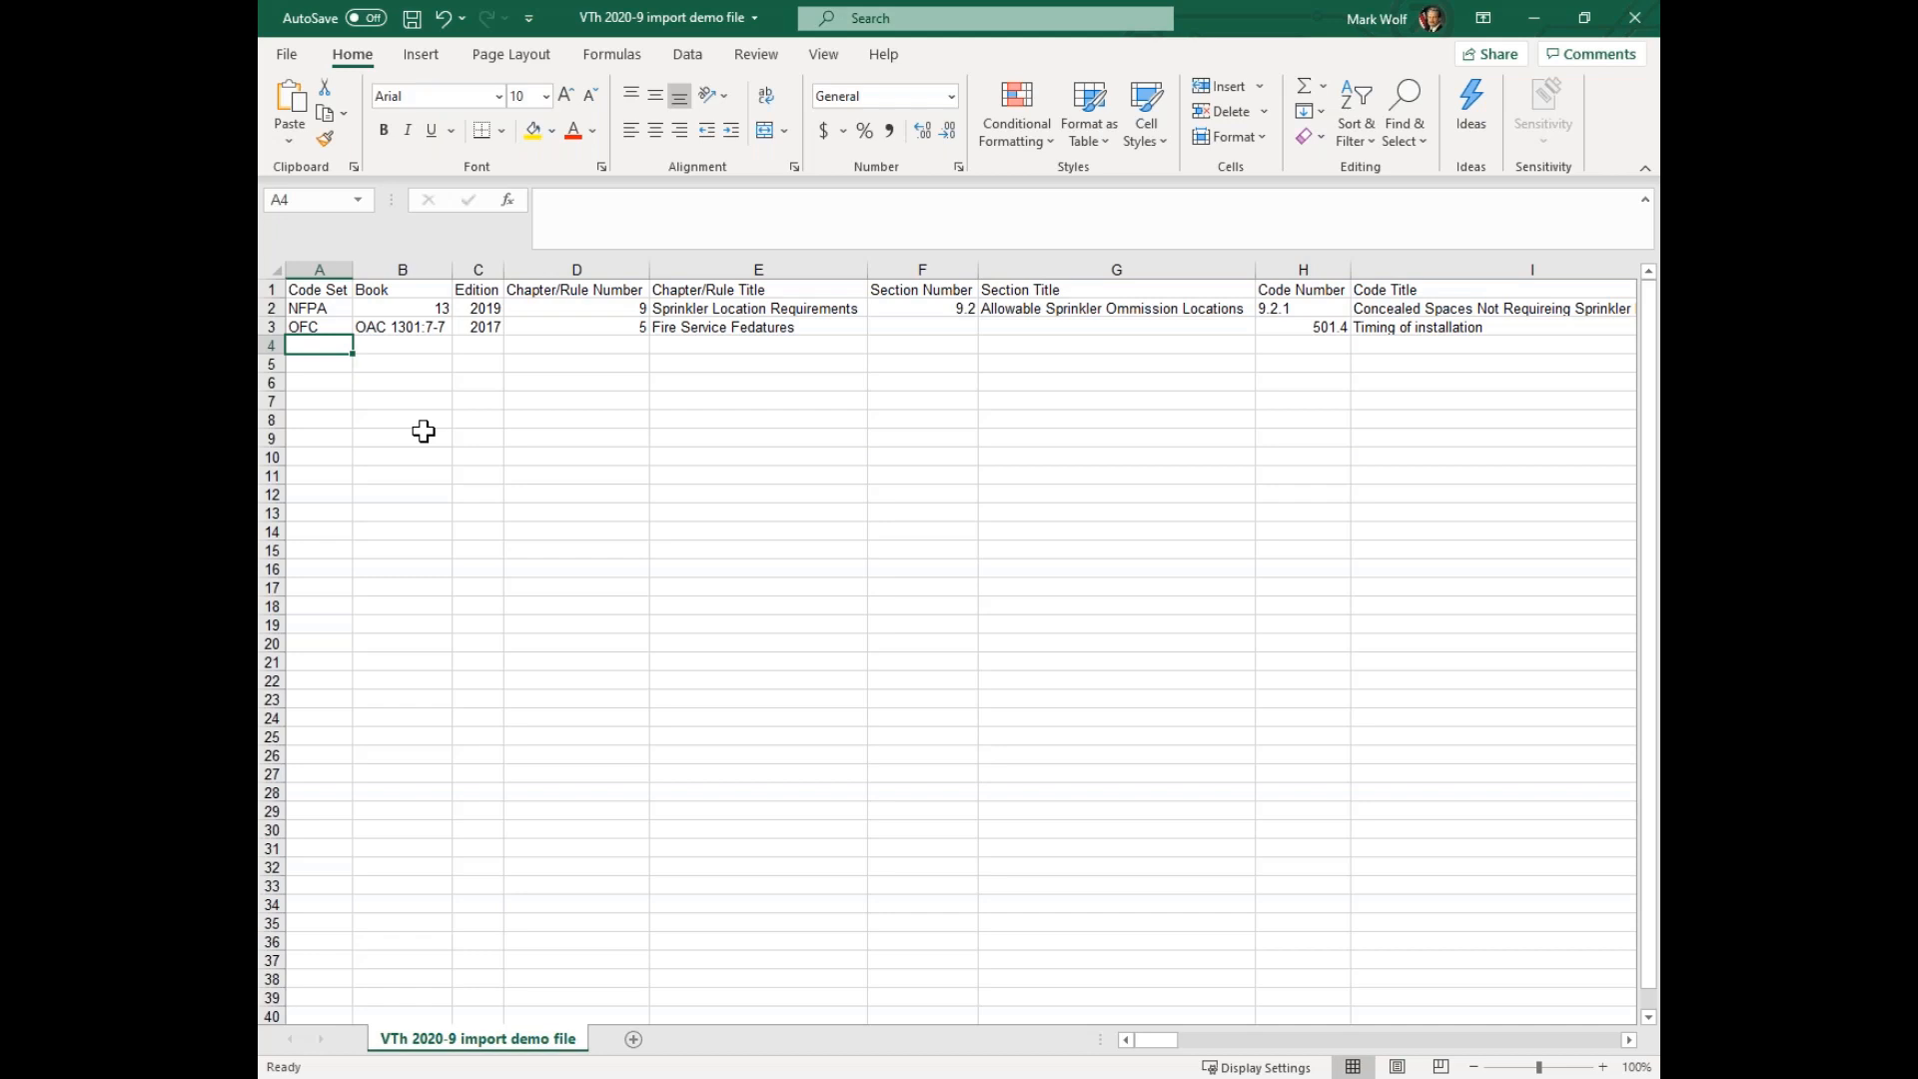
{"action": "left_click", "coordinate": [412, 22]}
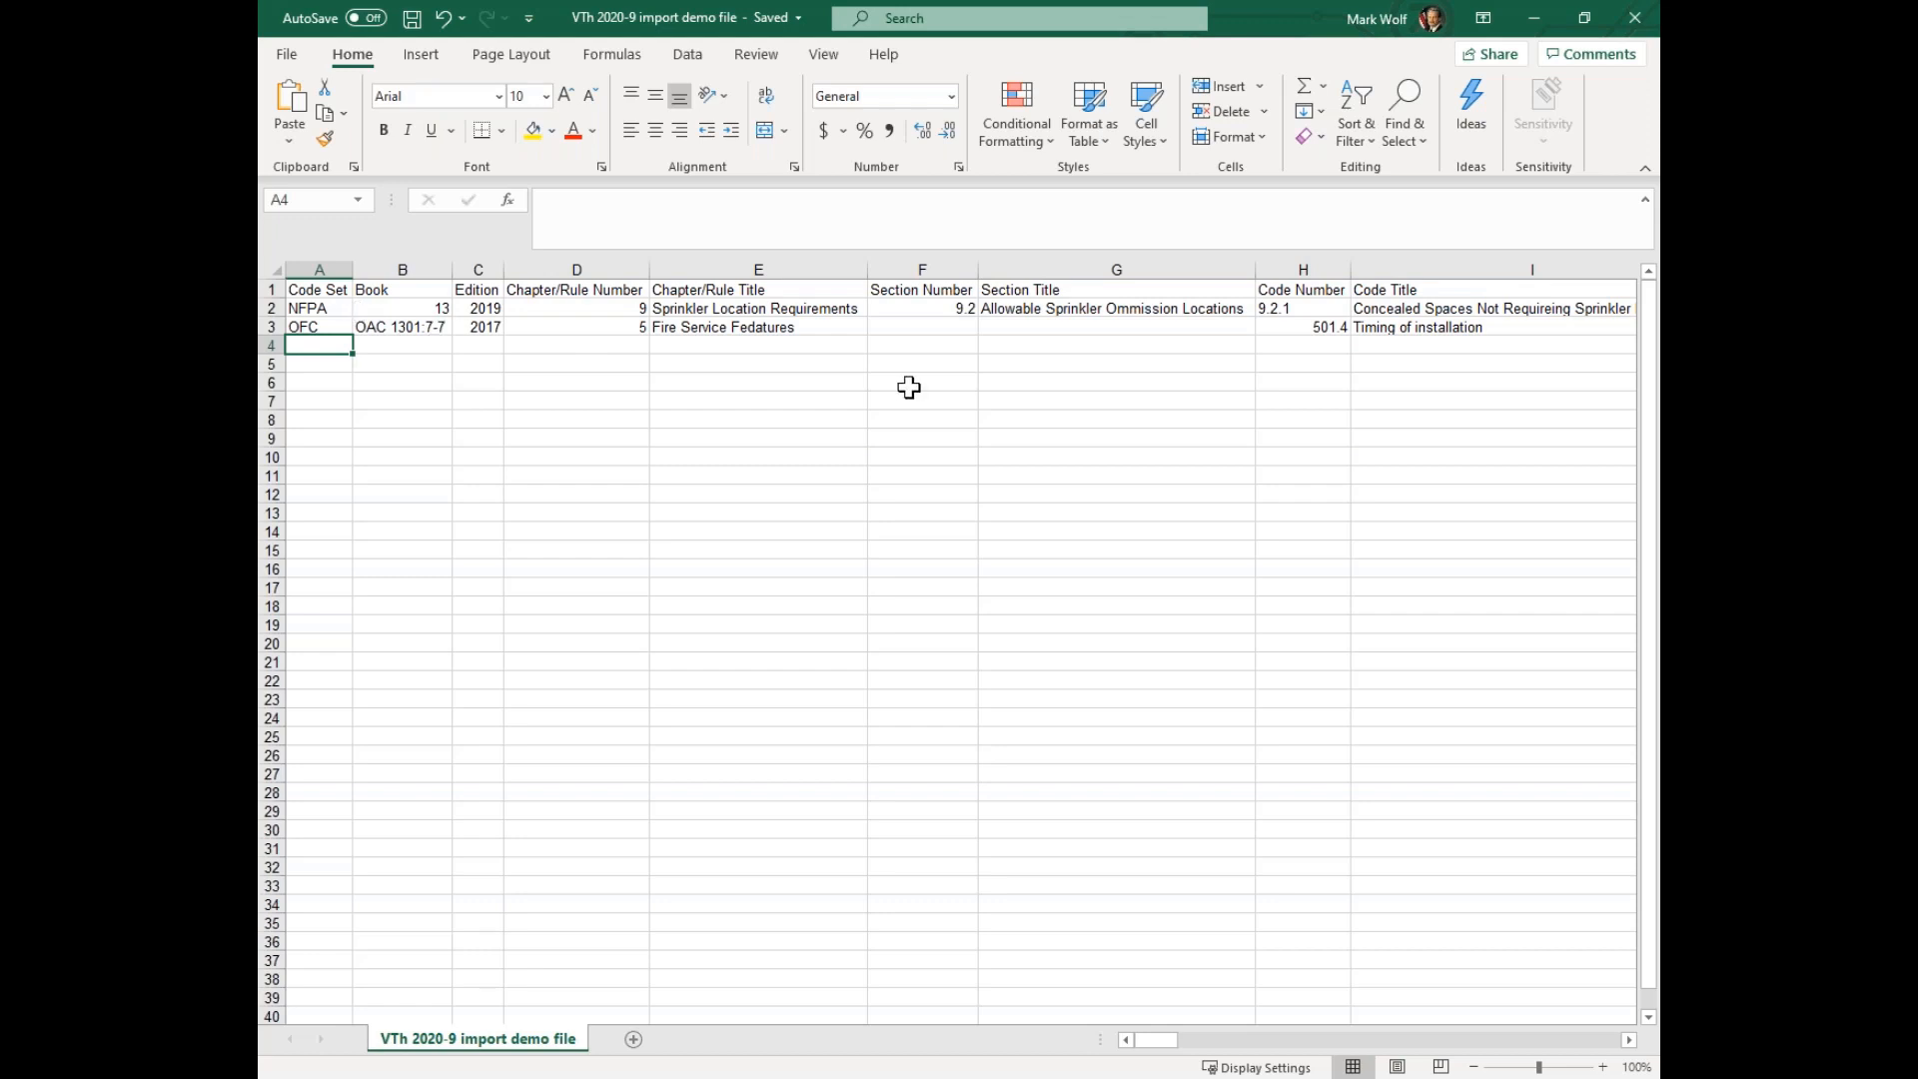
{"action": "left_click", "coordinate": [1639, 22]}
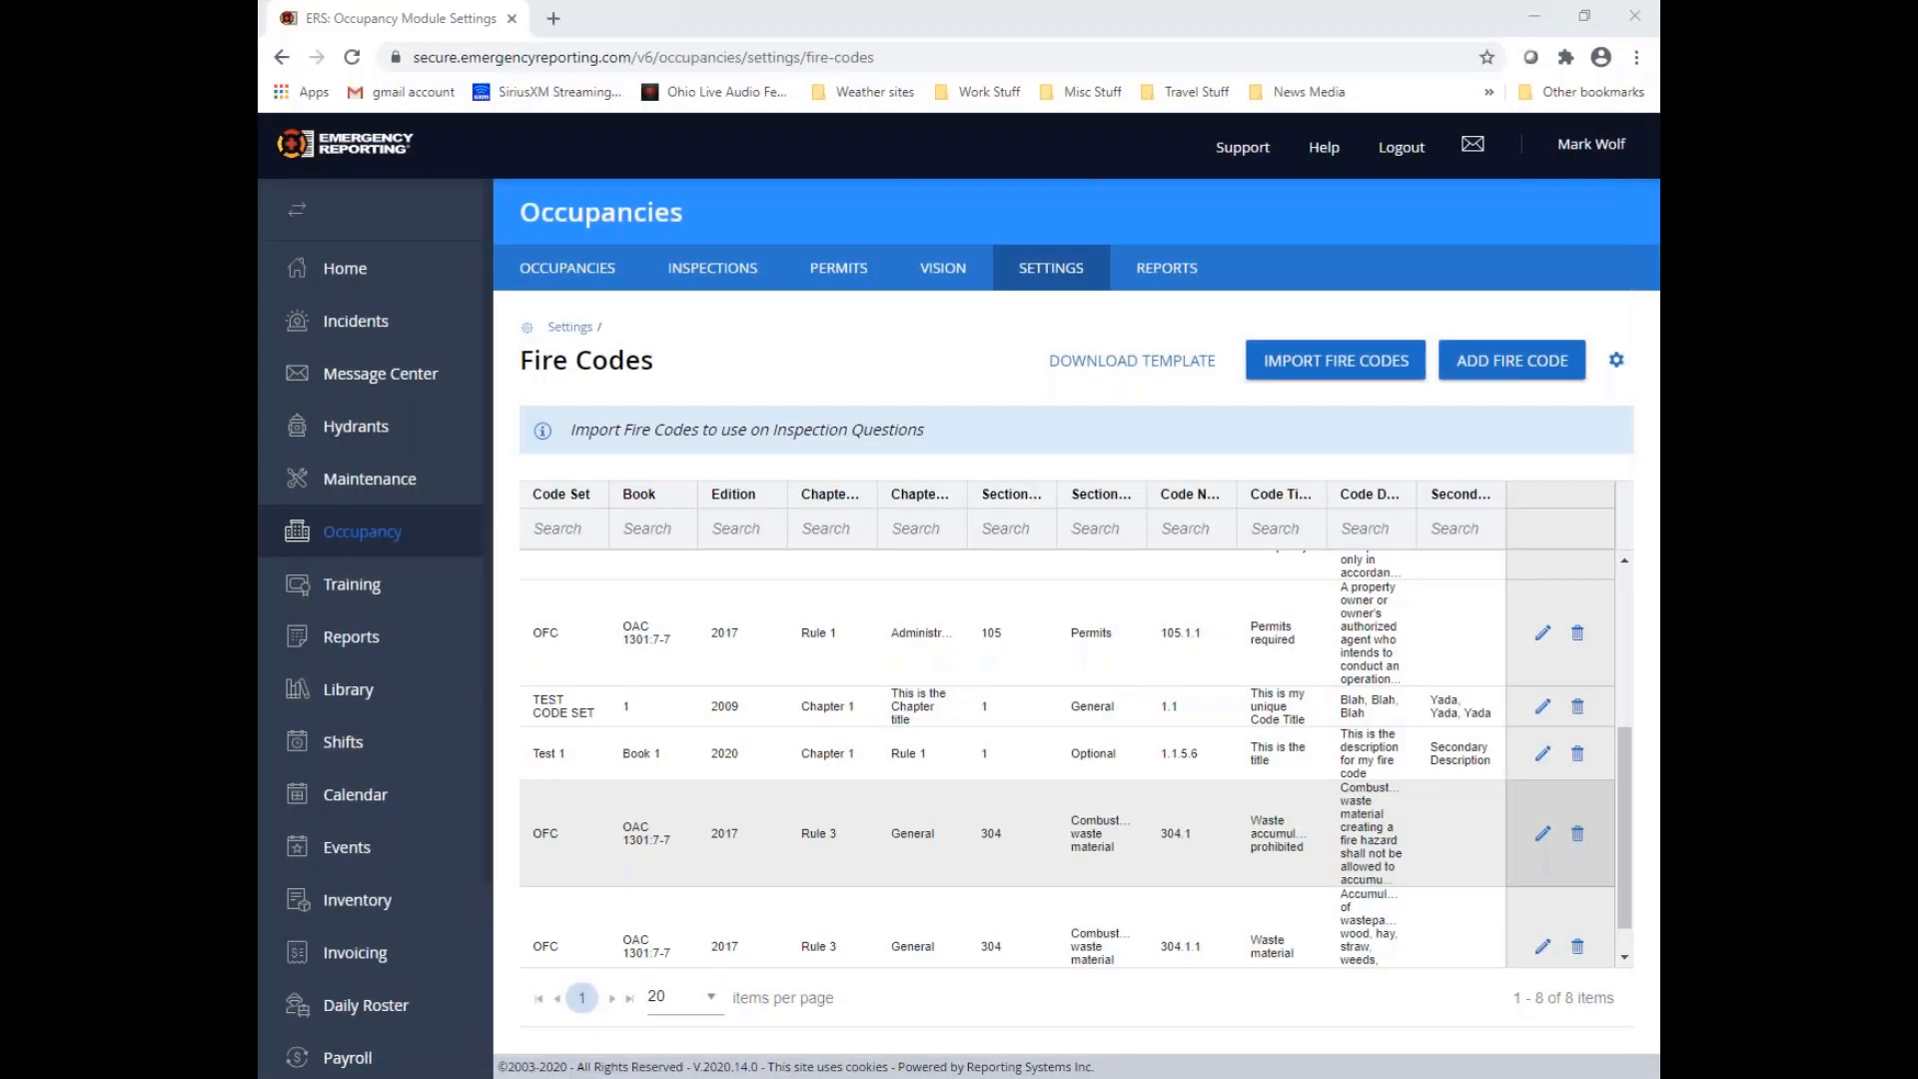
{"action": "scroll", "coordinate": [1010, 716], "scroll_direction": "up", "scroll_amount": 3}
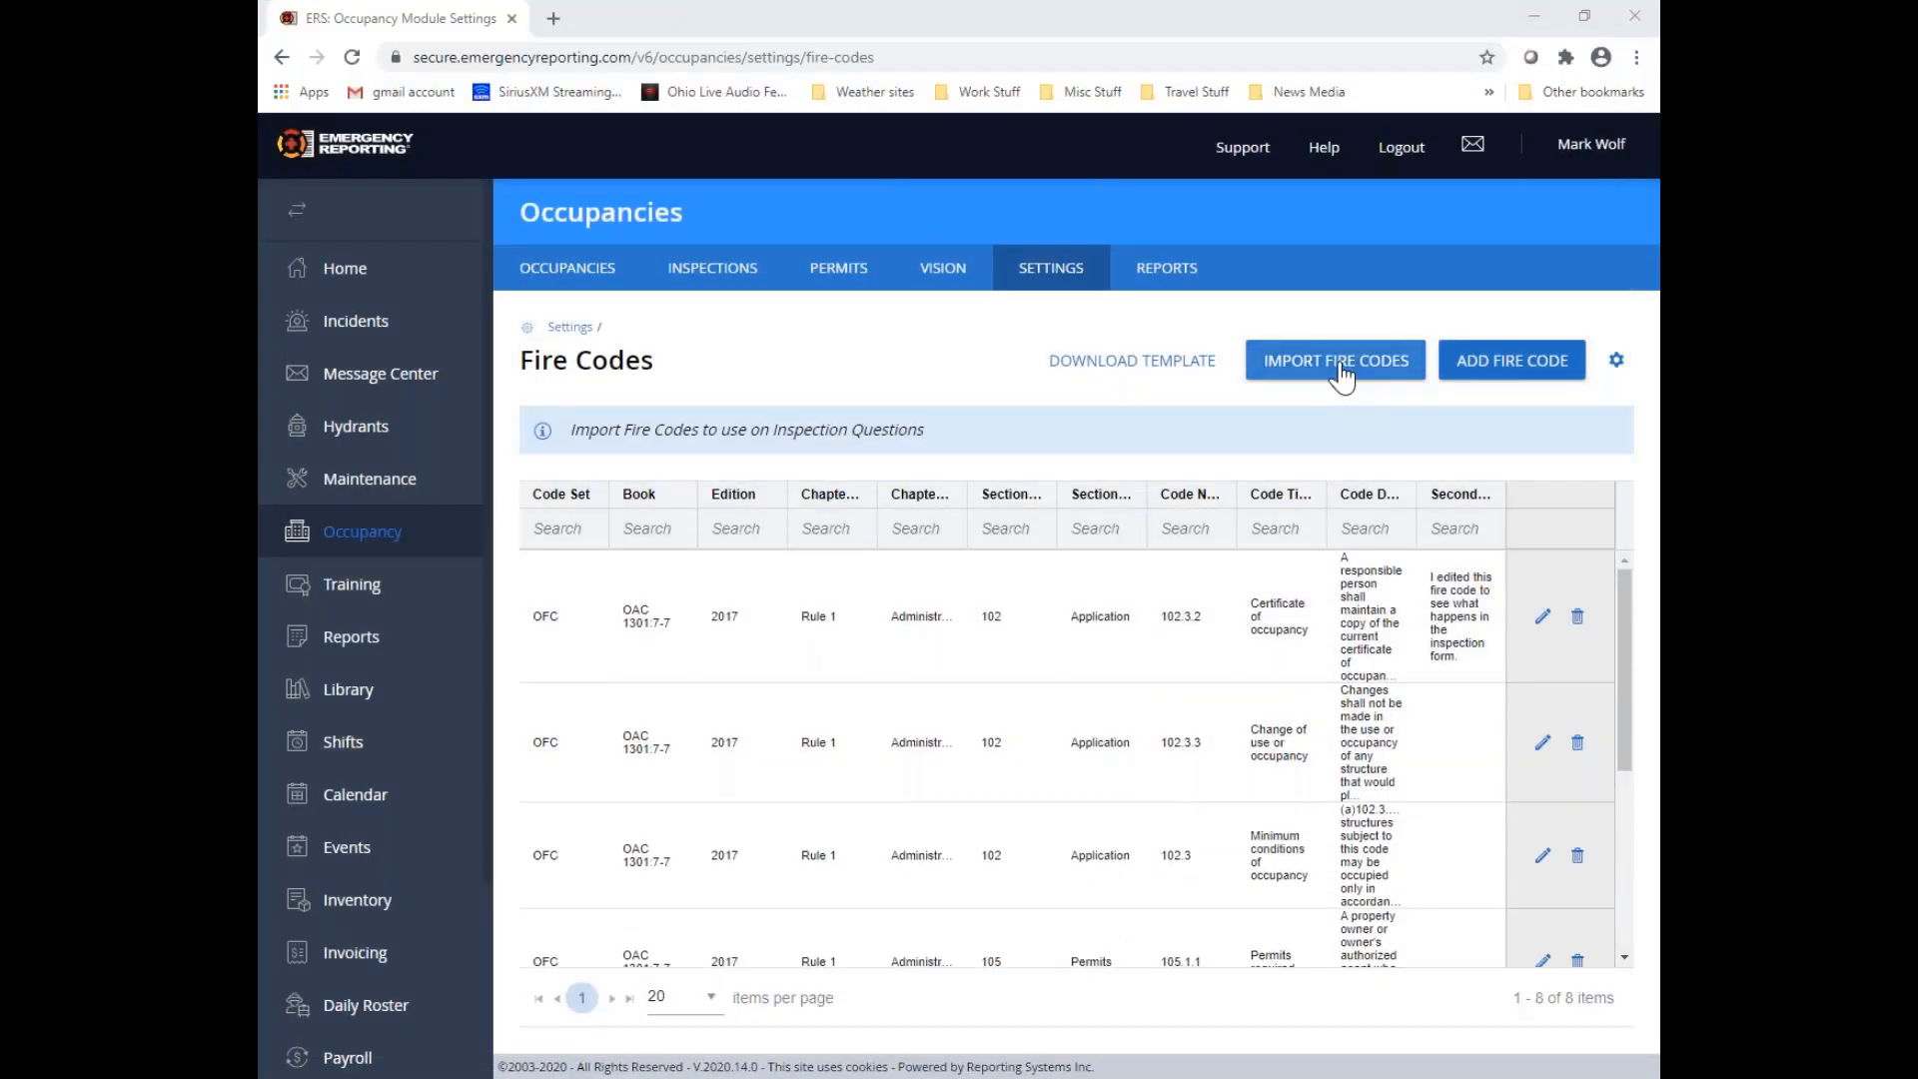
Start a fire code import using the "VTh 2020-9 import demo file" from the Temp Holding Folder
{"action": "left_click", "coordinate": [1407, 379]}
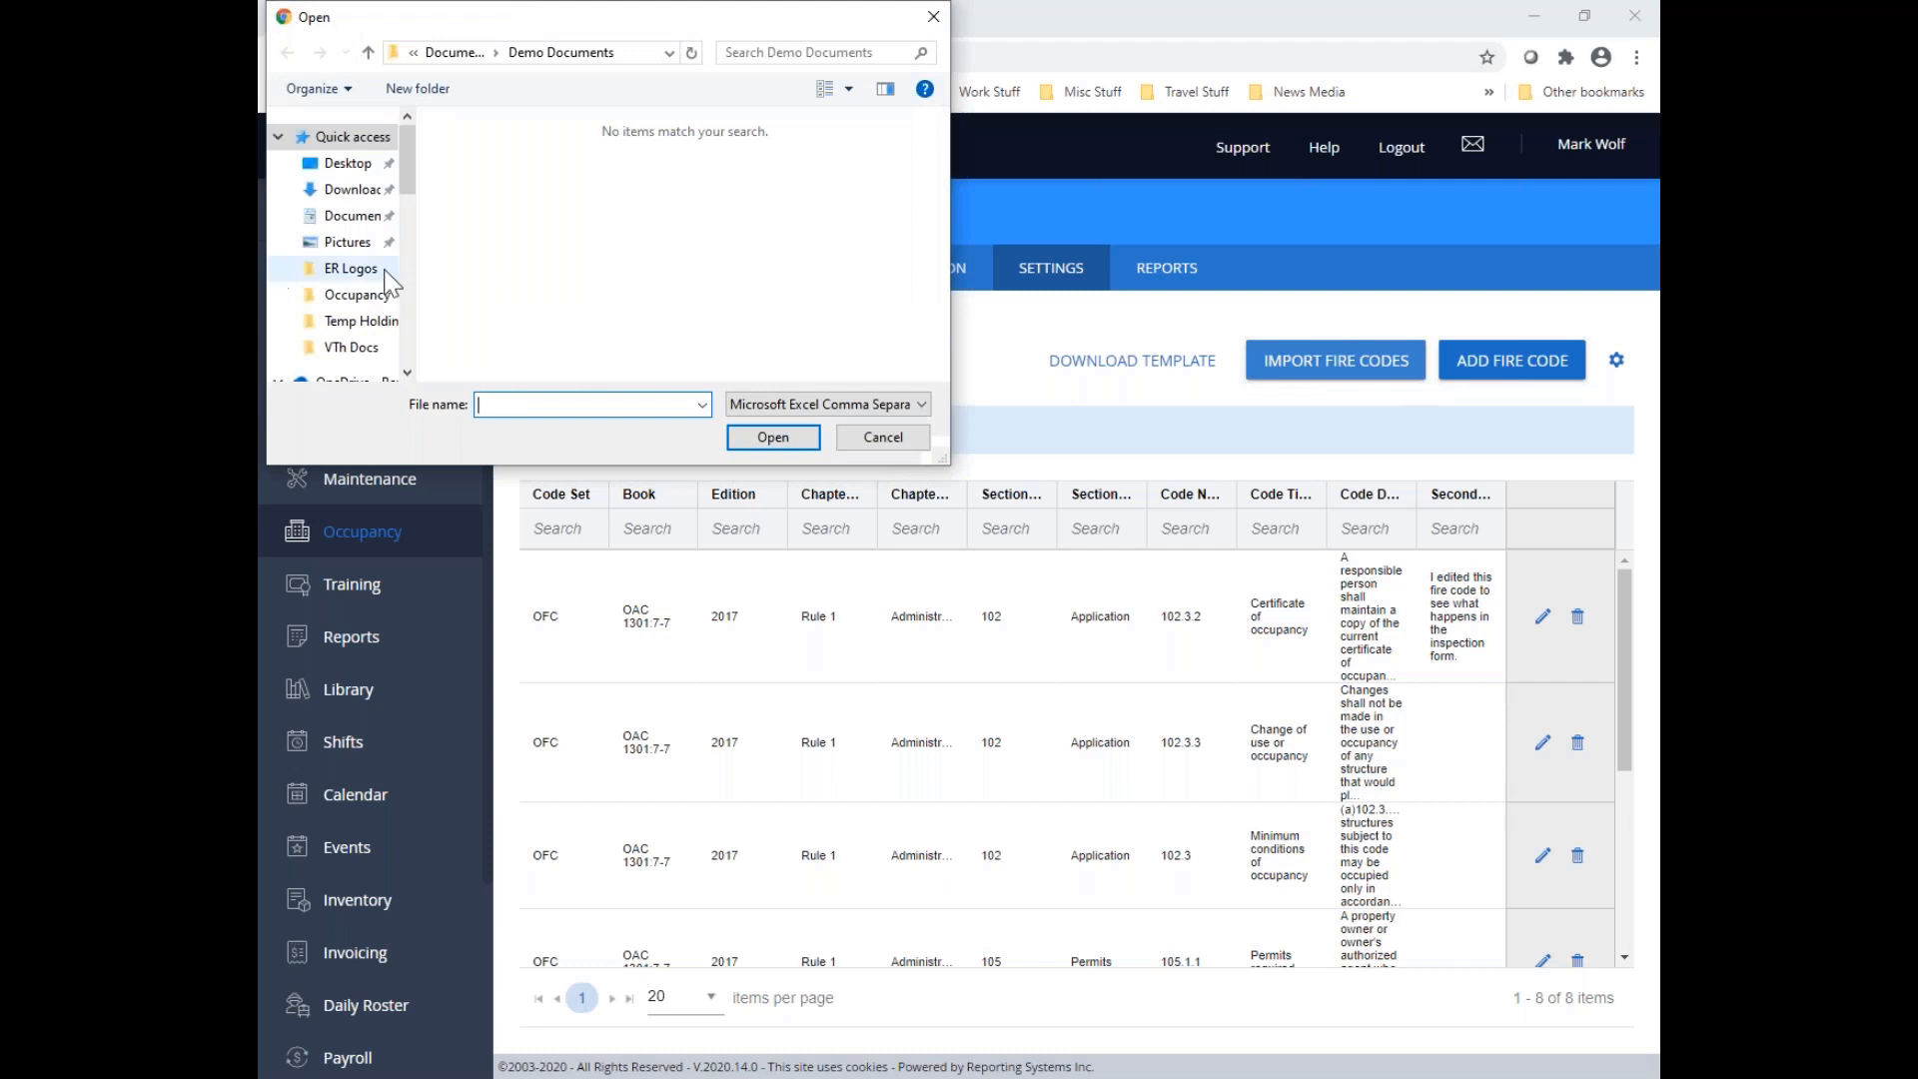
{"action": "left_click", "coordinate": [360, 322]}
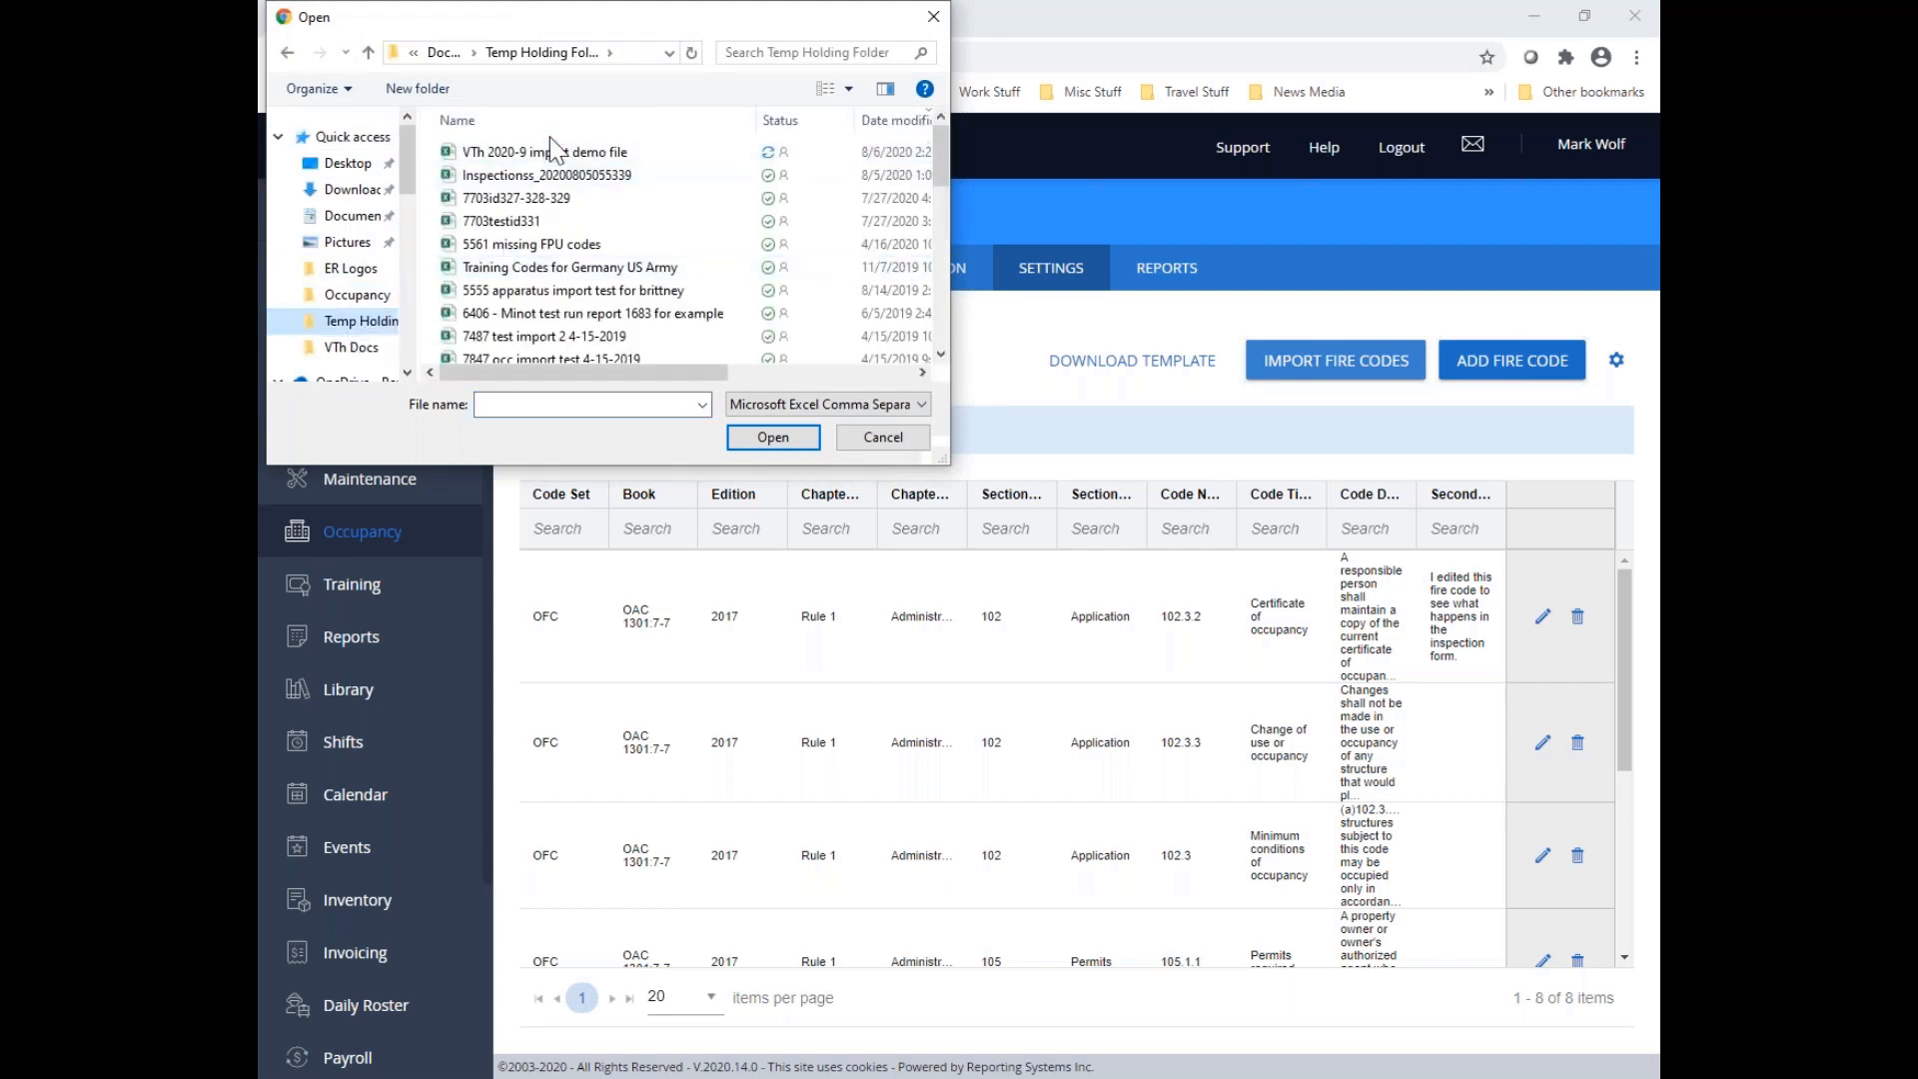
{"action": "left_click", "coordinate": [547, 154]}
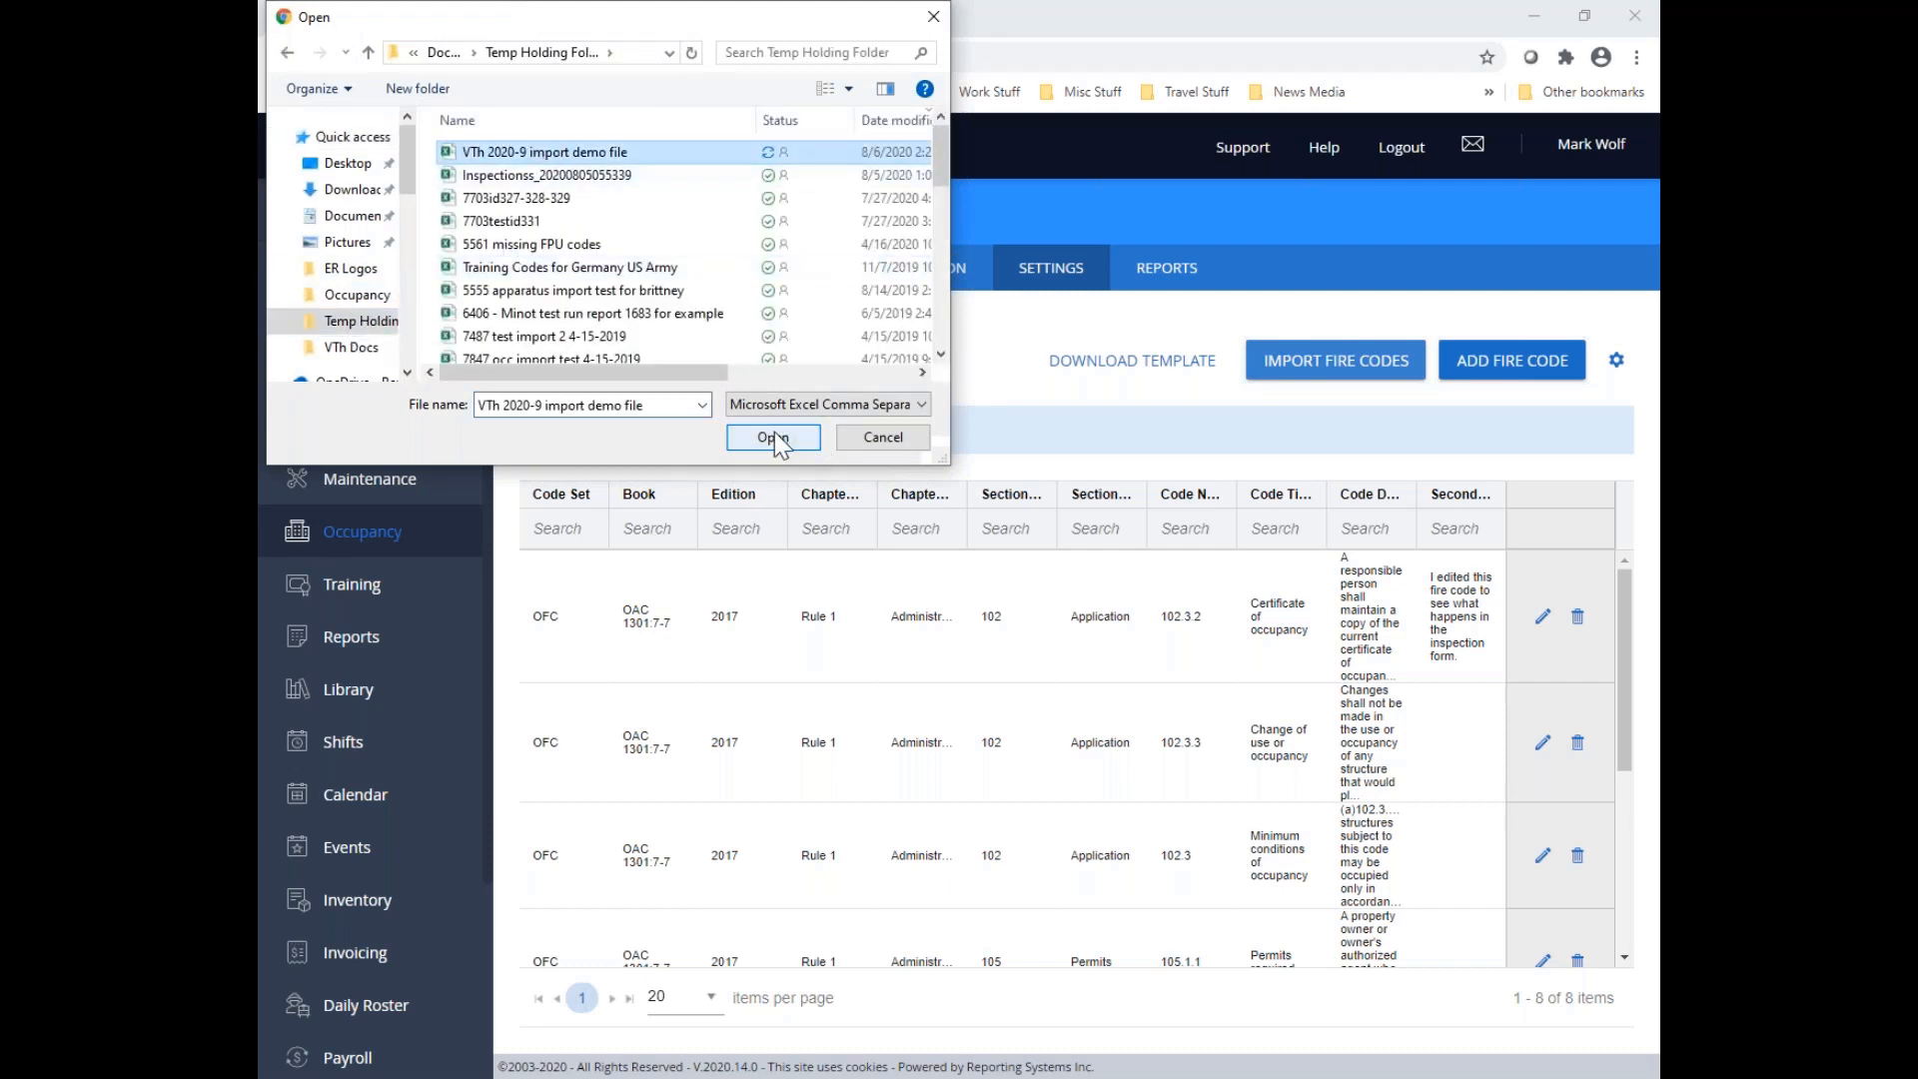
{"action": "left_click", "coordinate": [775, 433]}
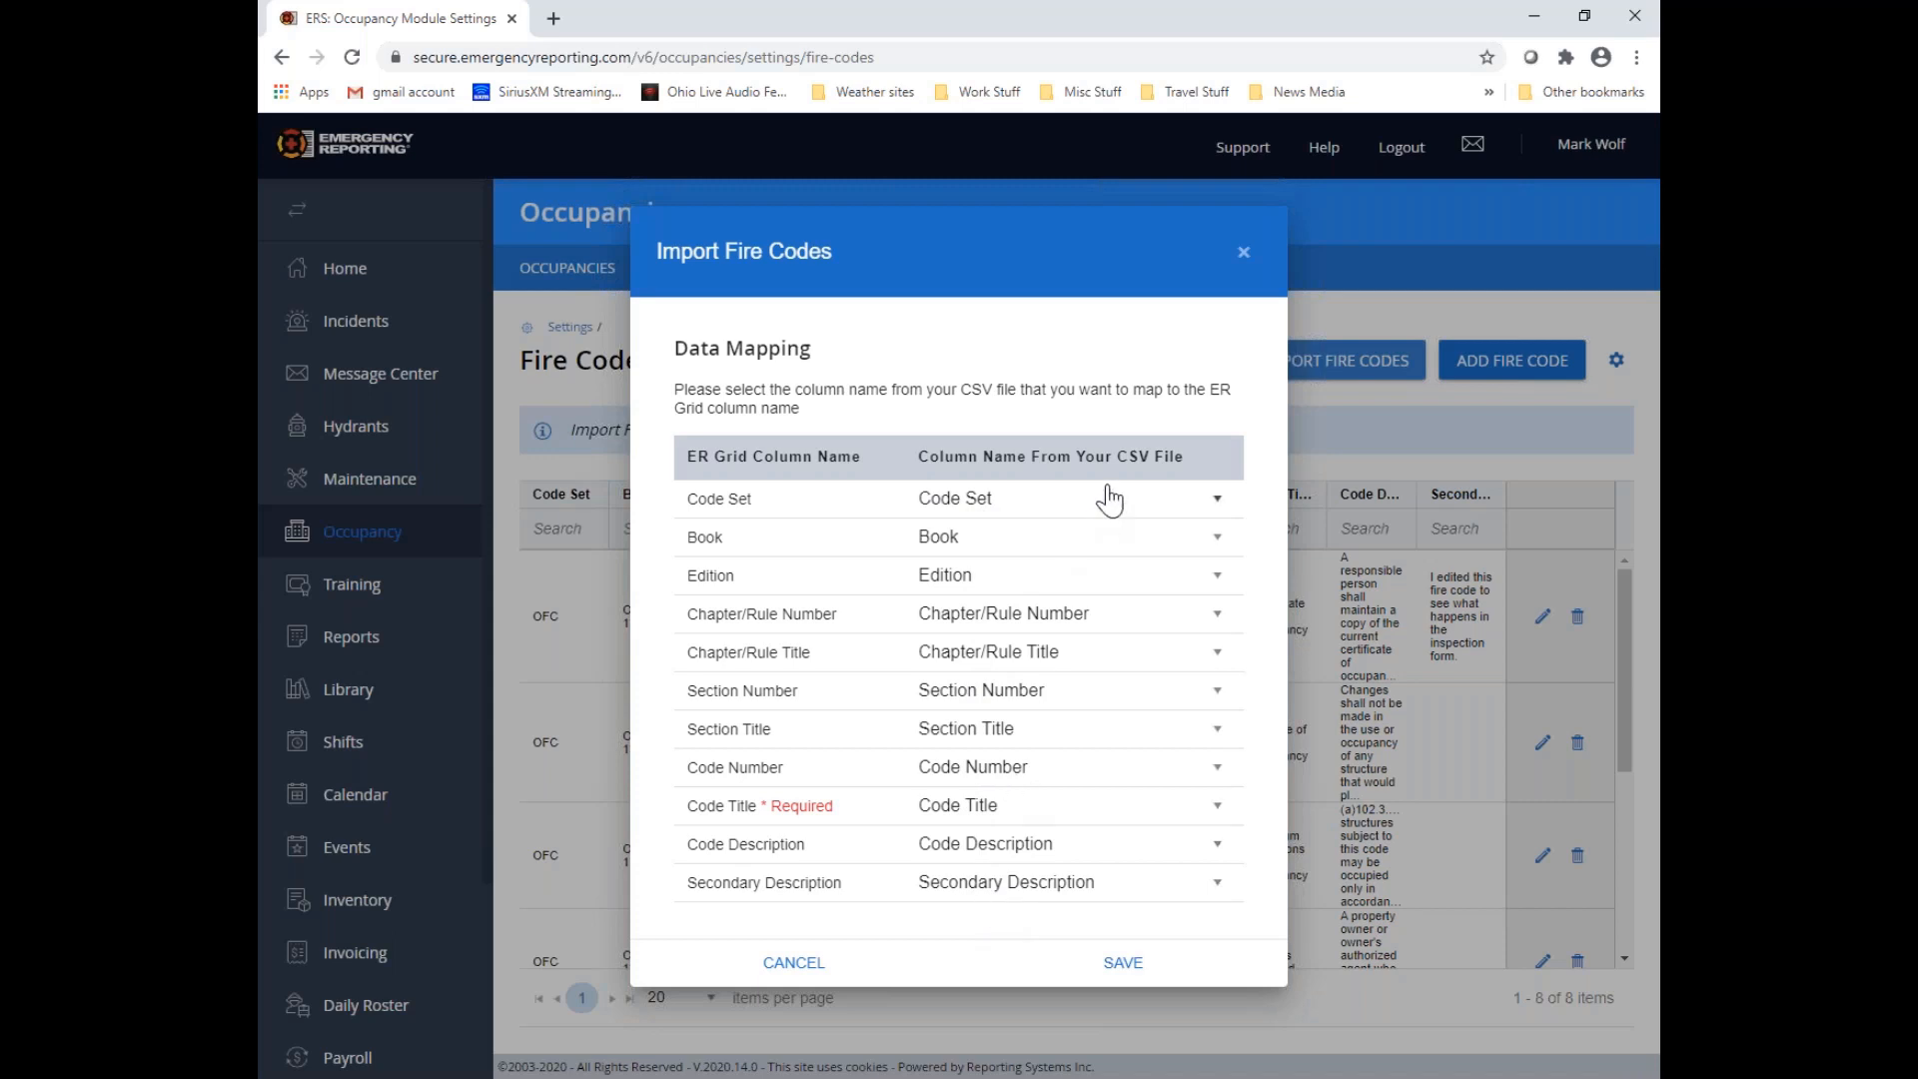
Keep the Code Set field mapped to the file's Code Set column and save the data mapping to import the codes
{"action": "left_click_drag", "start_coordinate": [1117, 456], "coordinate": [1151, 457]}
{"action": "left_click", "coordinate": [1239, 411]}
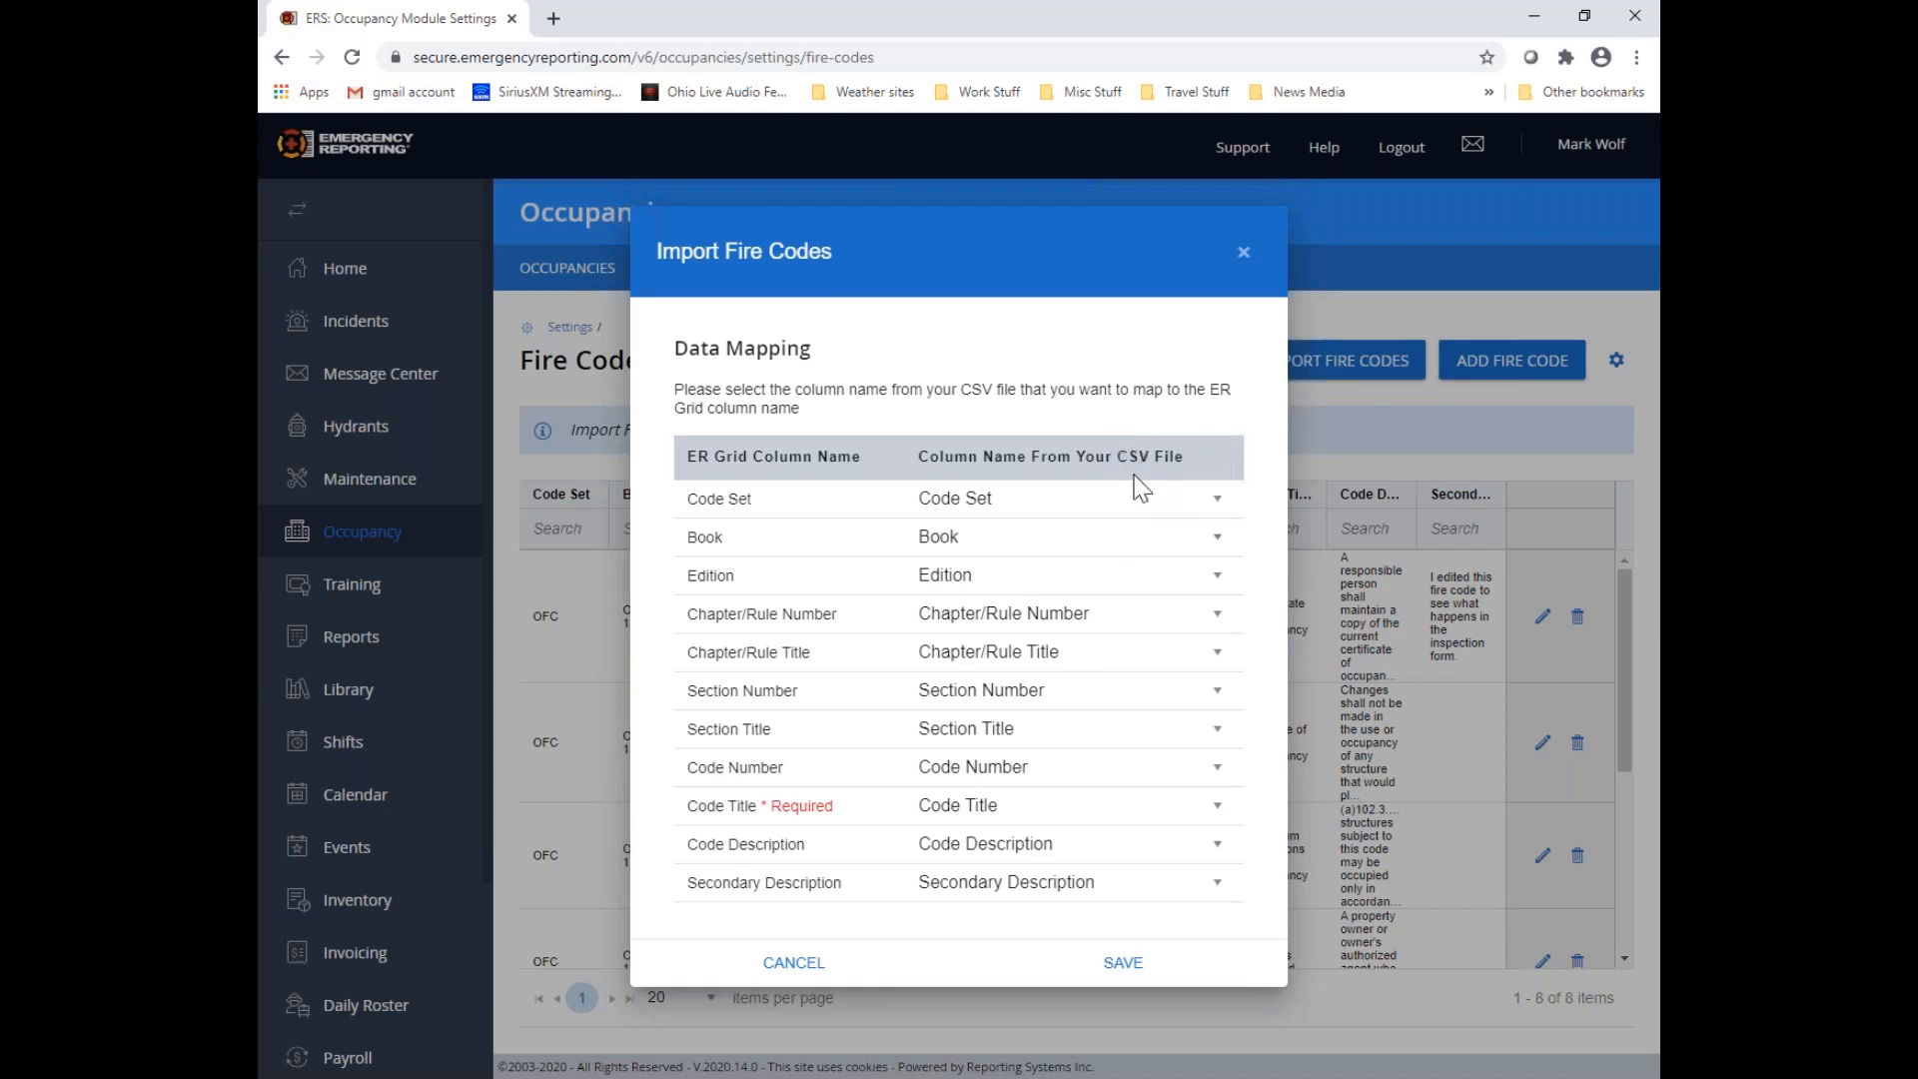
{"action": "left_click", "coordinate": [1217, 502]}
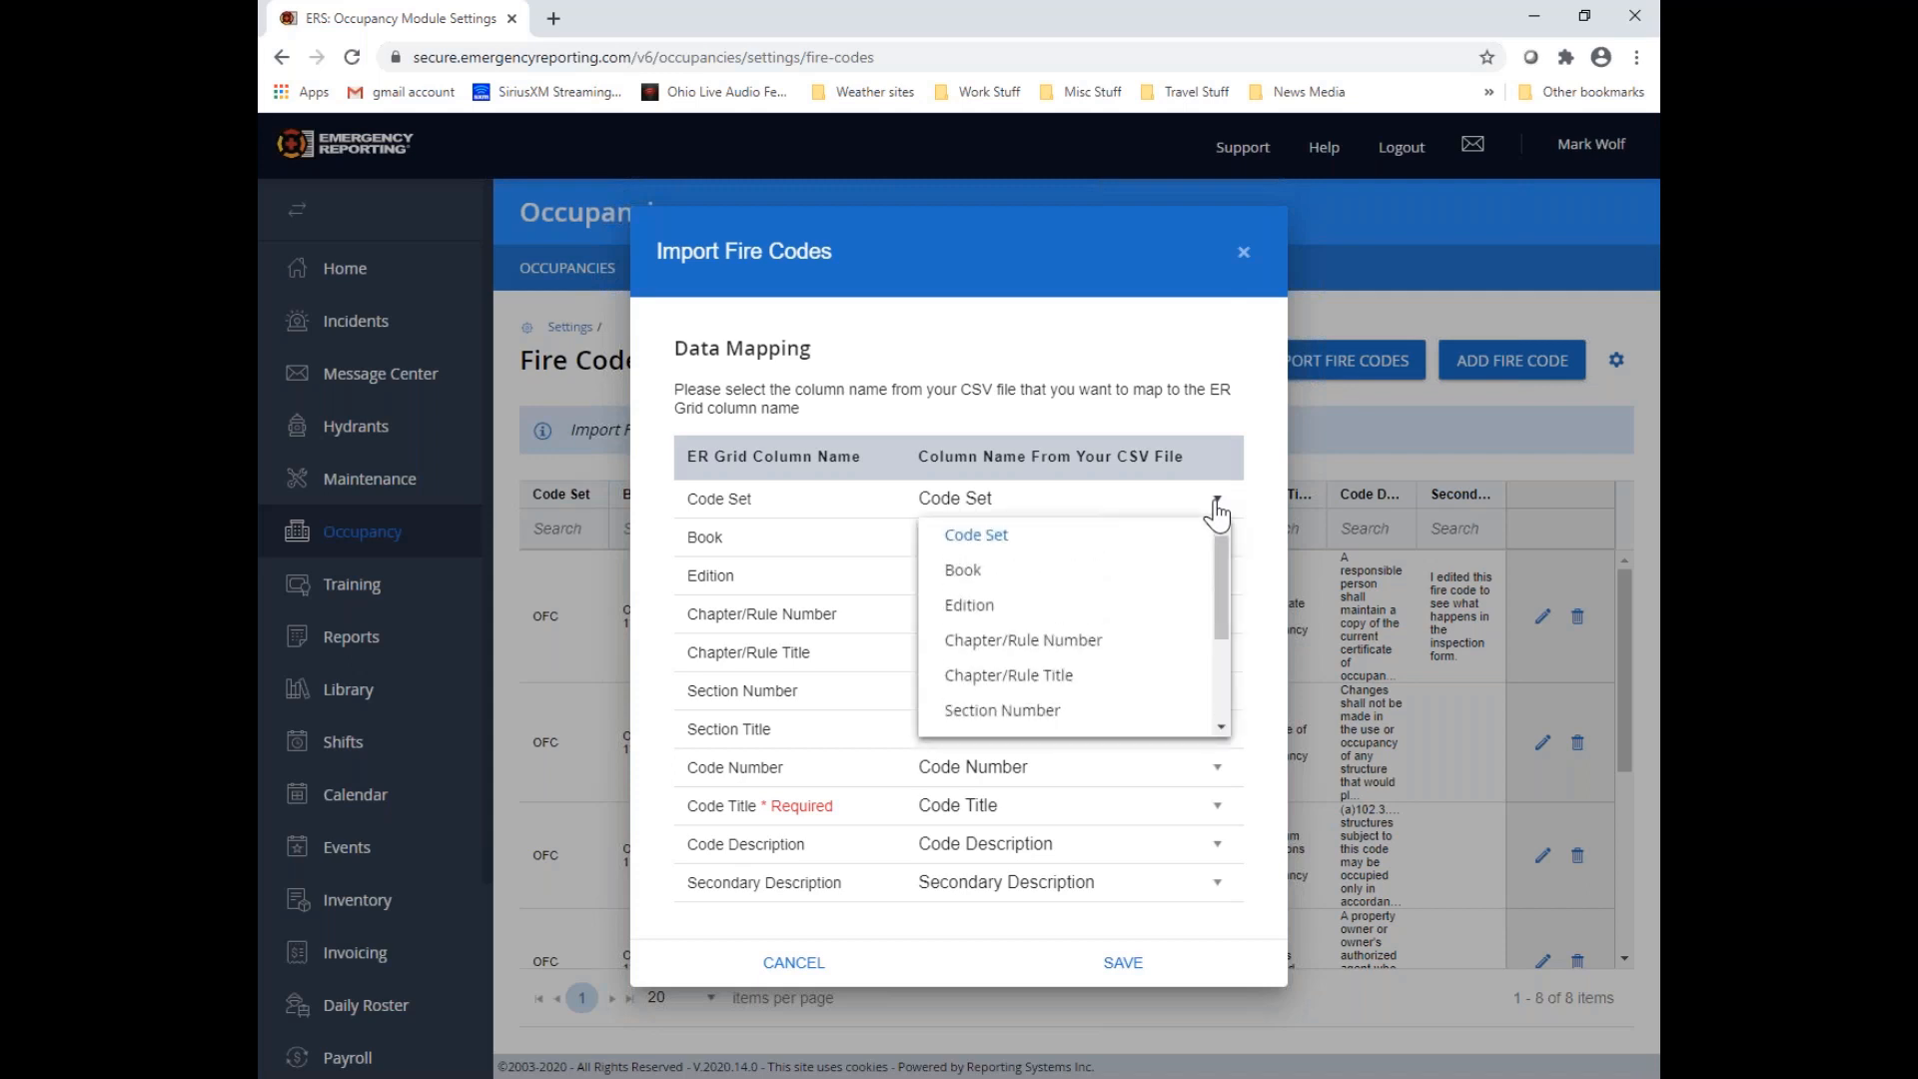
{"action": "mouse_move", "coordinate": [1219, 562]}
{"action": "left_mouse_down"}
{"action": "mouse_move", "coordinate": [1221, 686]}
{"action": "mouse_move", "coordinate": [1231, 529]}
{"action": "left_mouse_up"}
{"action": "left_click", "coordinate": [1024, 531]}
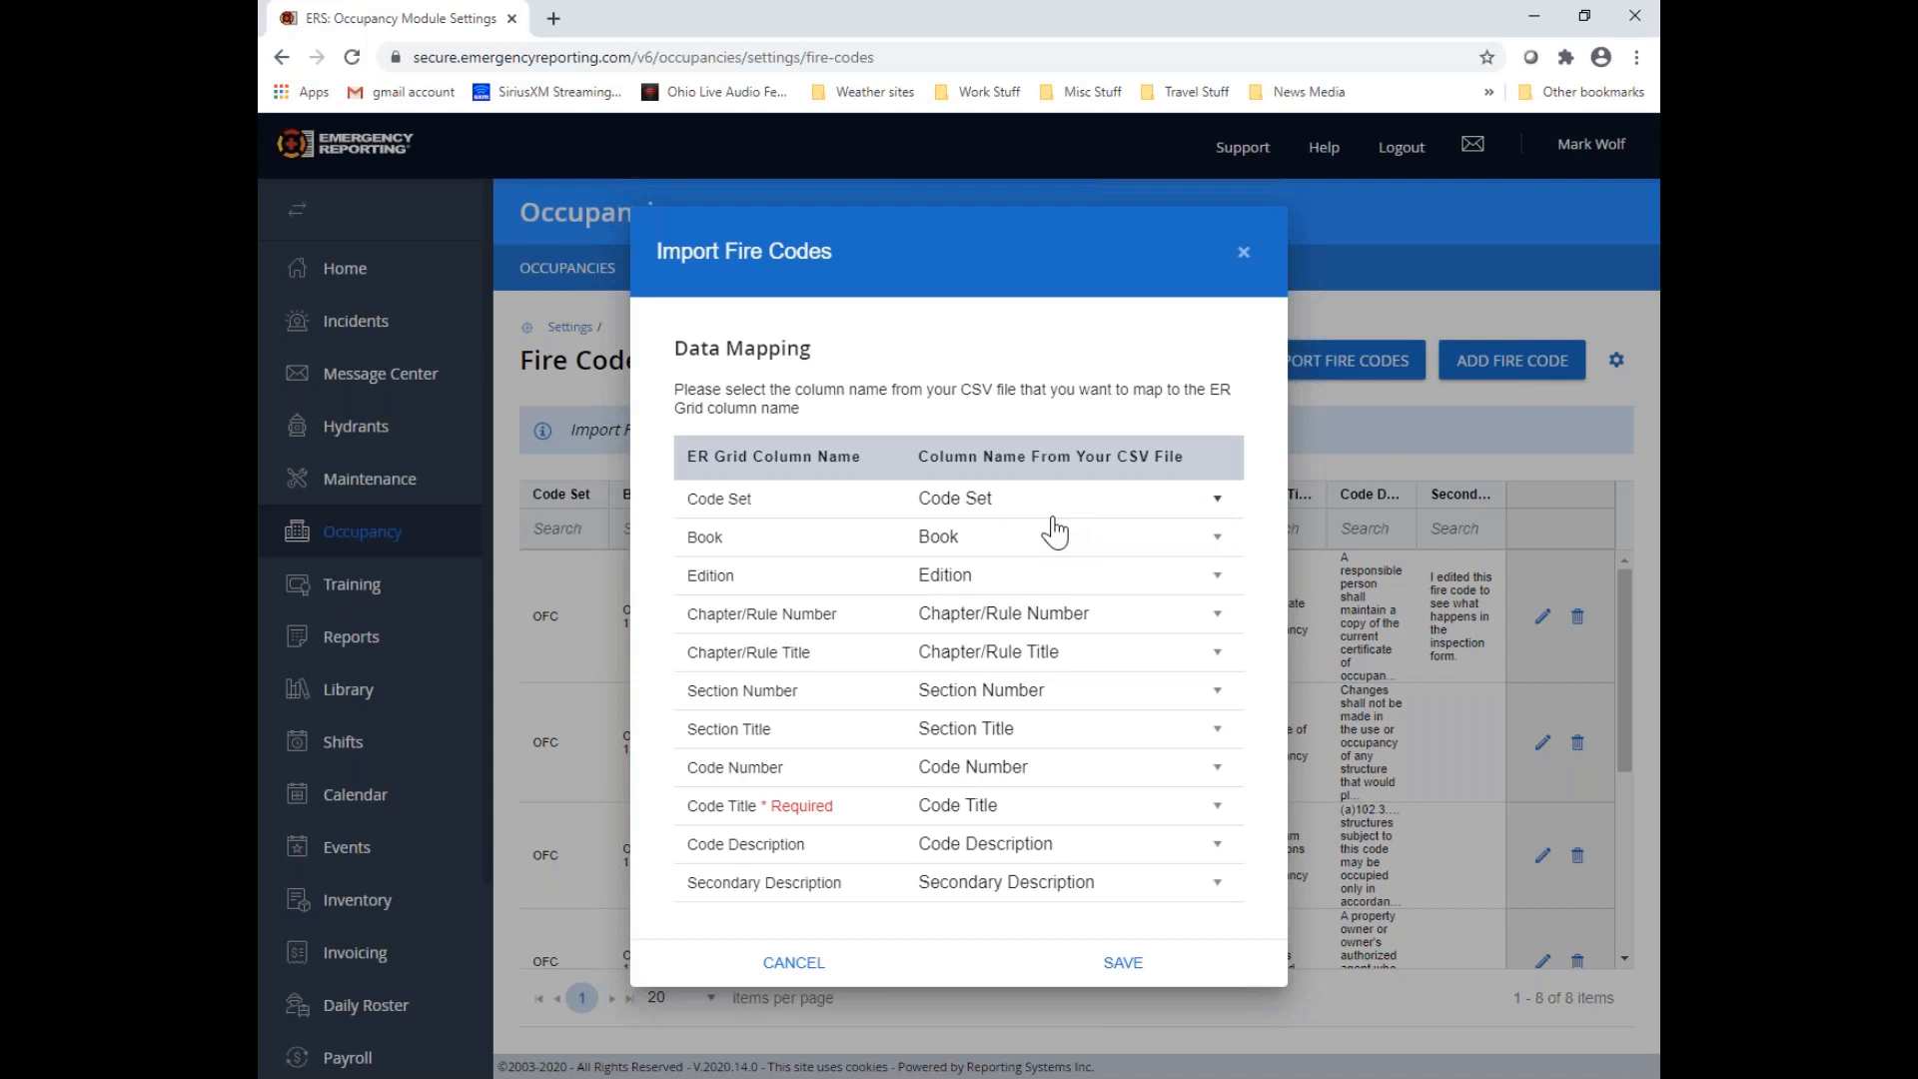
{"action": "left_click", "coordinate": [1123, 965]}
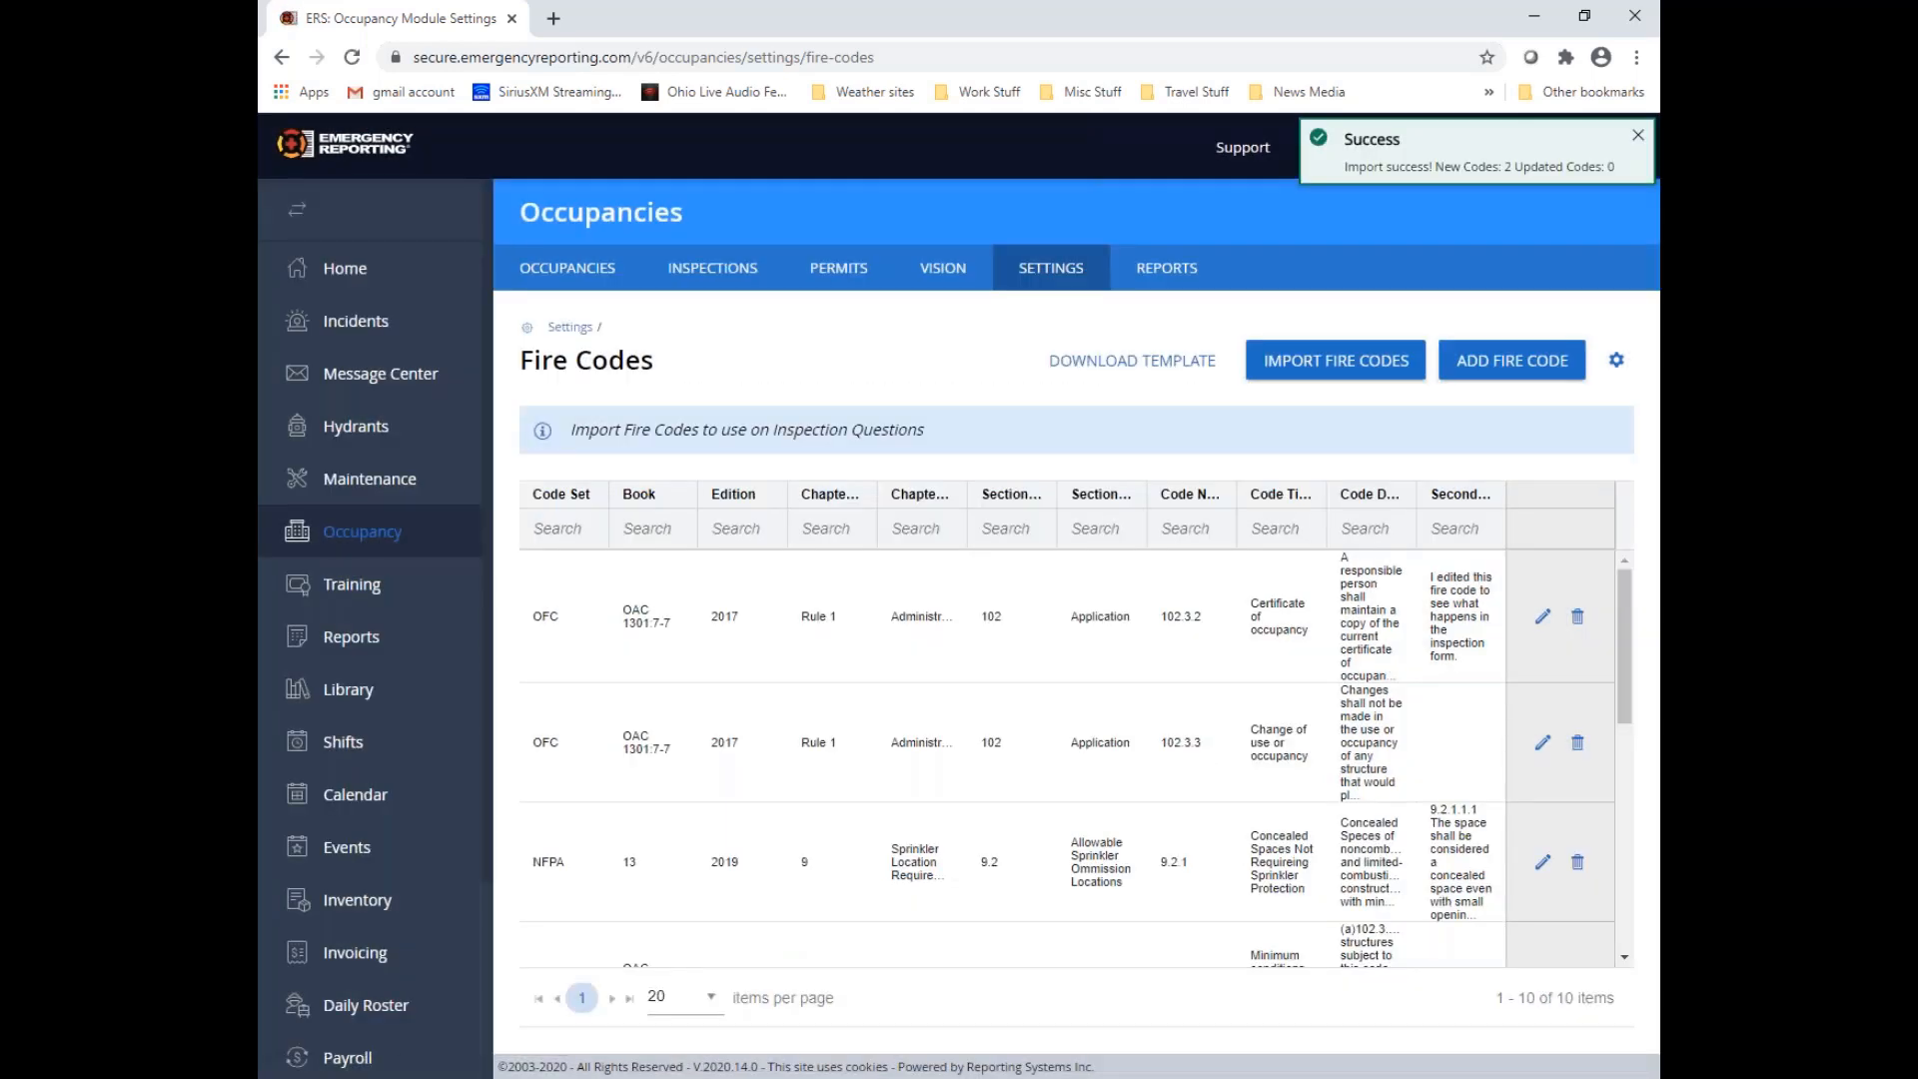
Filter the Fire Codes list by Chapter/Rule Number "rule 5"
{"action": "scroll", "coordinate": [1047, 867], "scroll_direction": "down", "scroll_amount": 2}
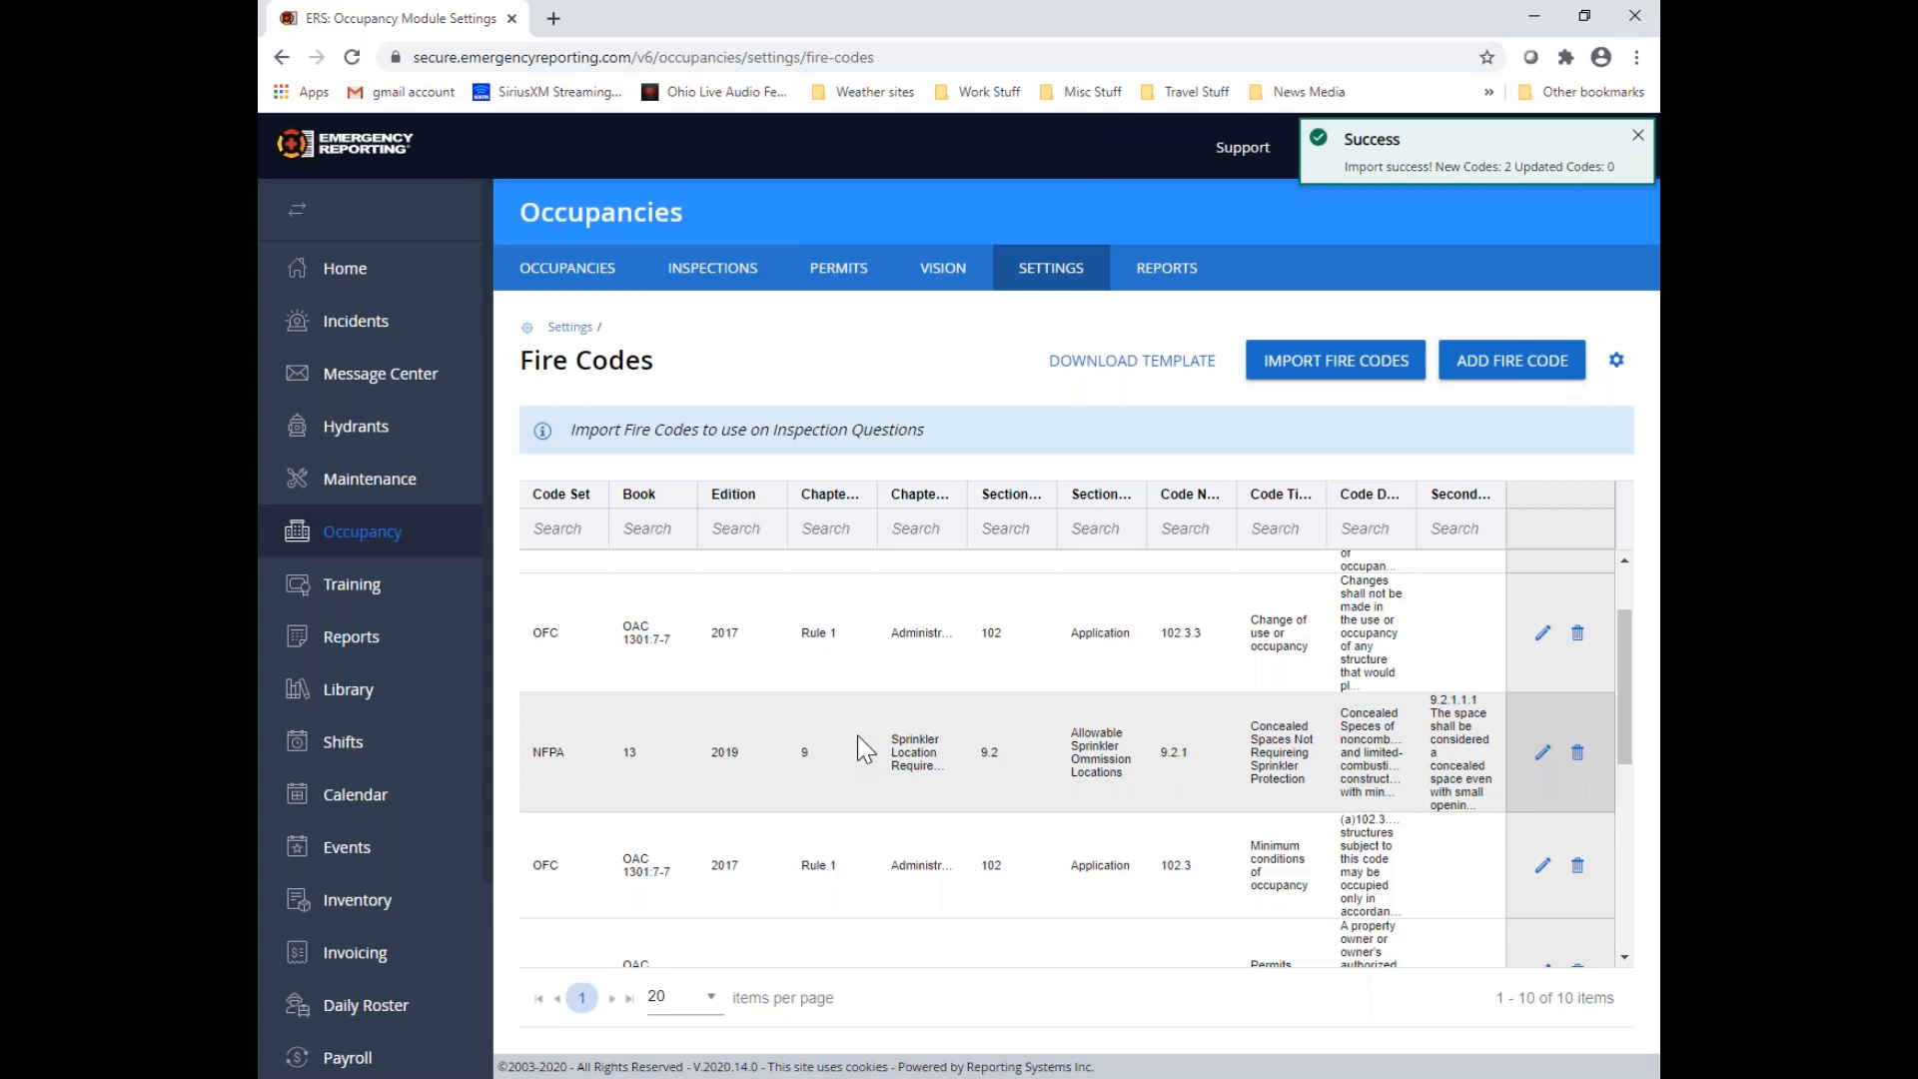
{"action": "left_click", "coordinate": [838, 532]}
{"action": "type", "text": "rule p"}
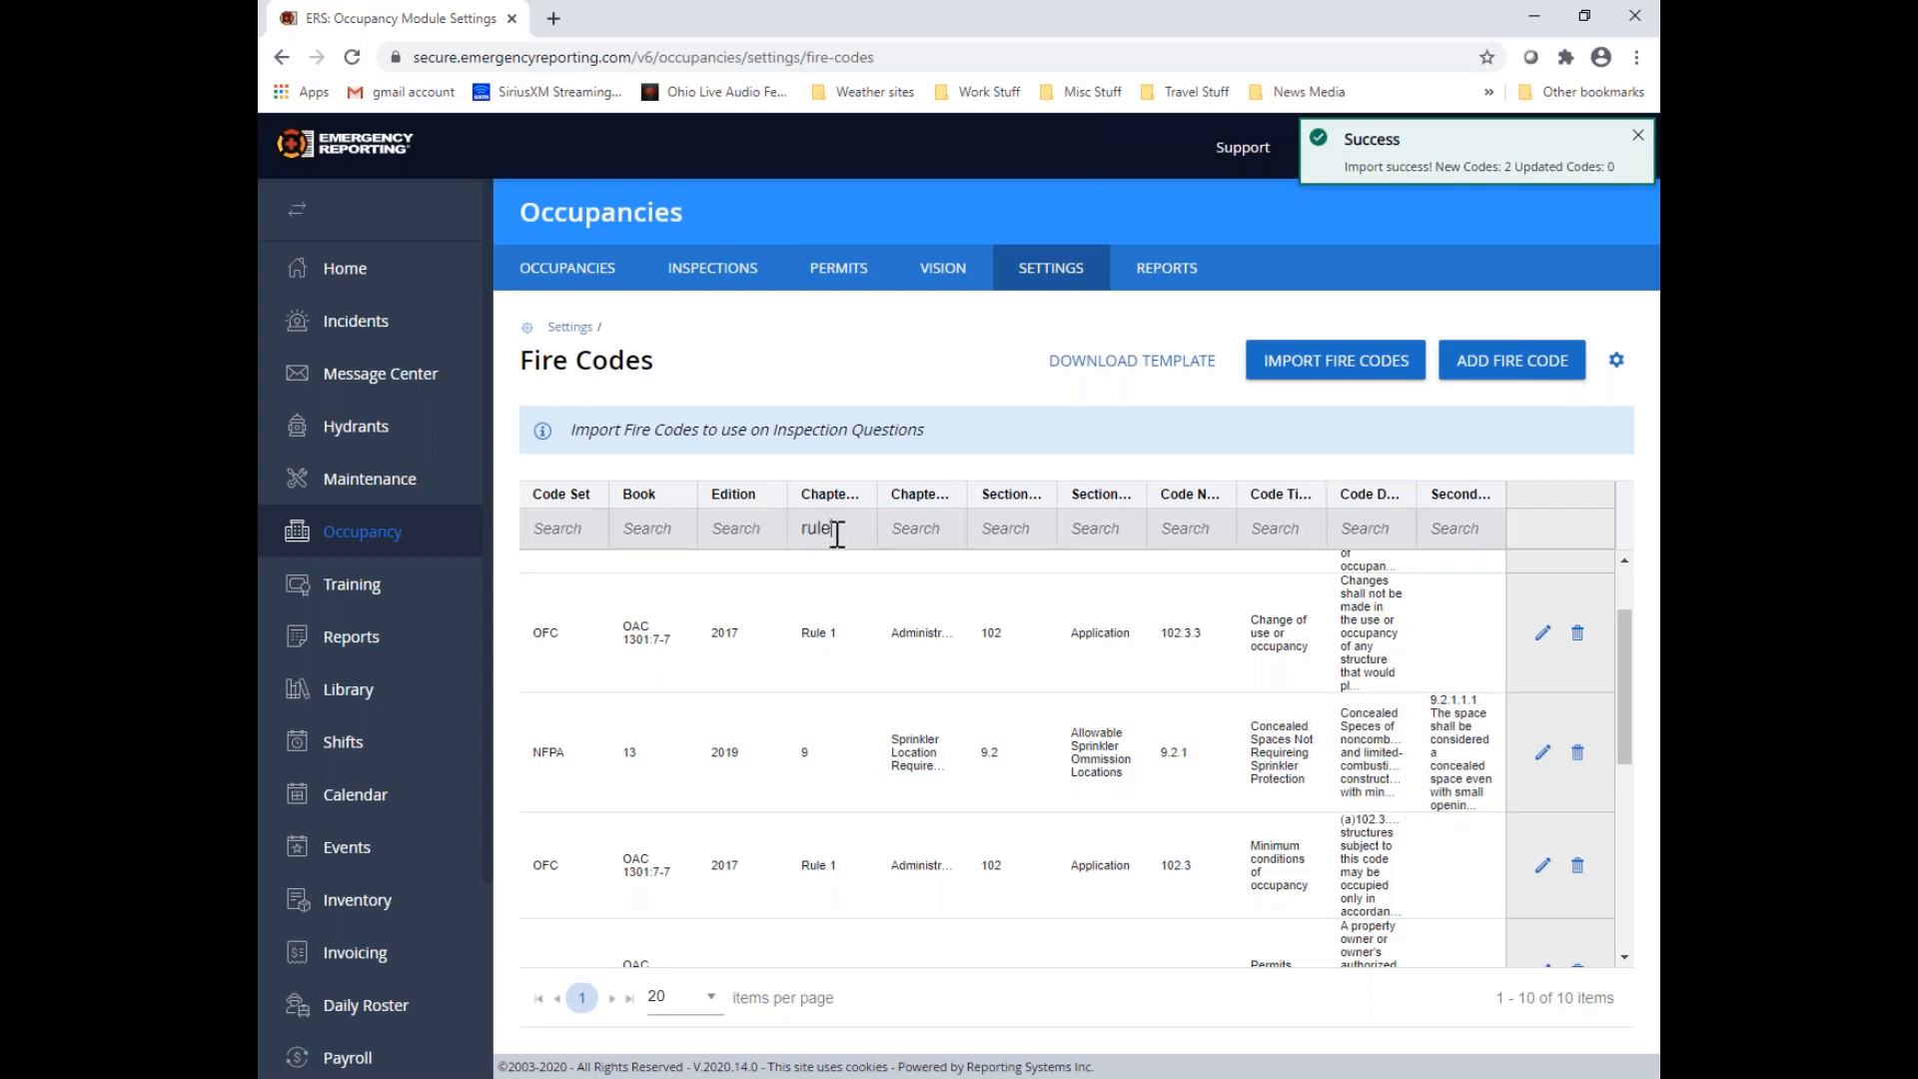
{"action": "key", "text": "Return"}
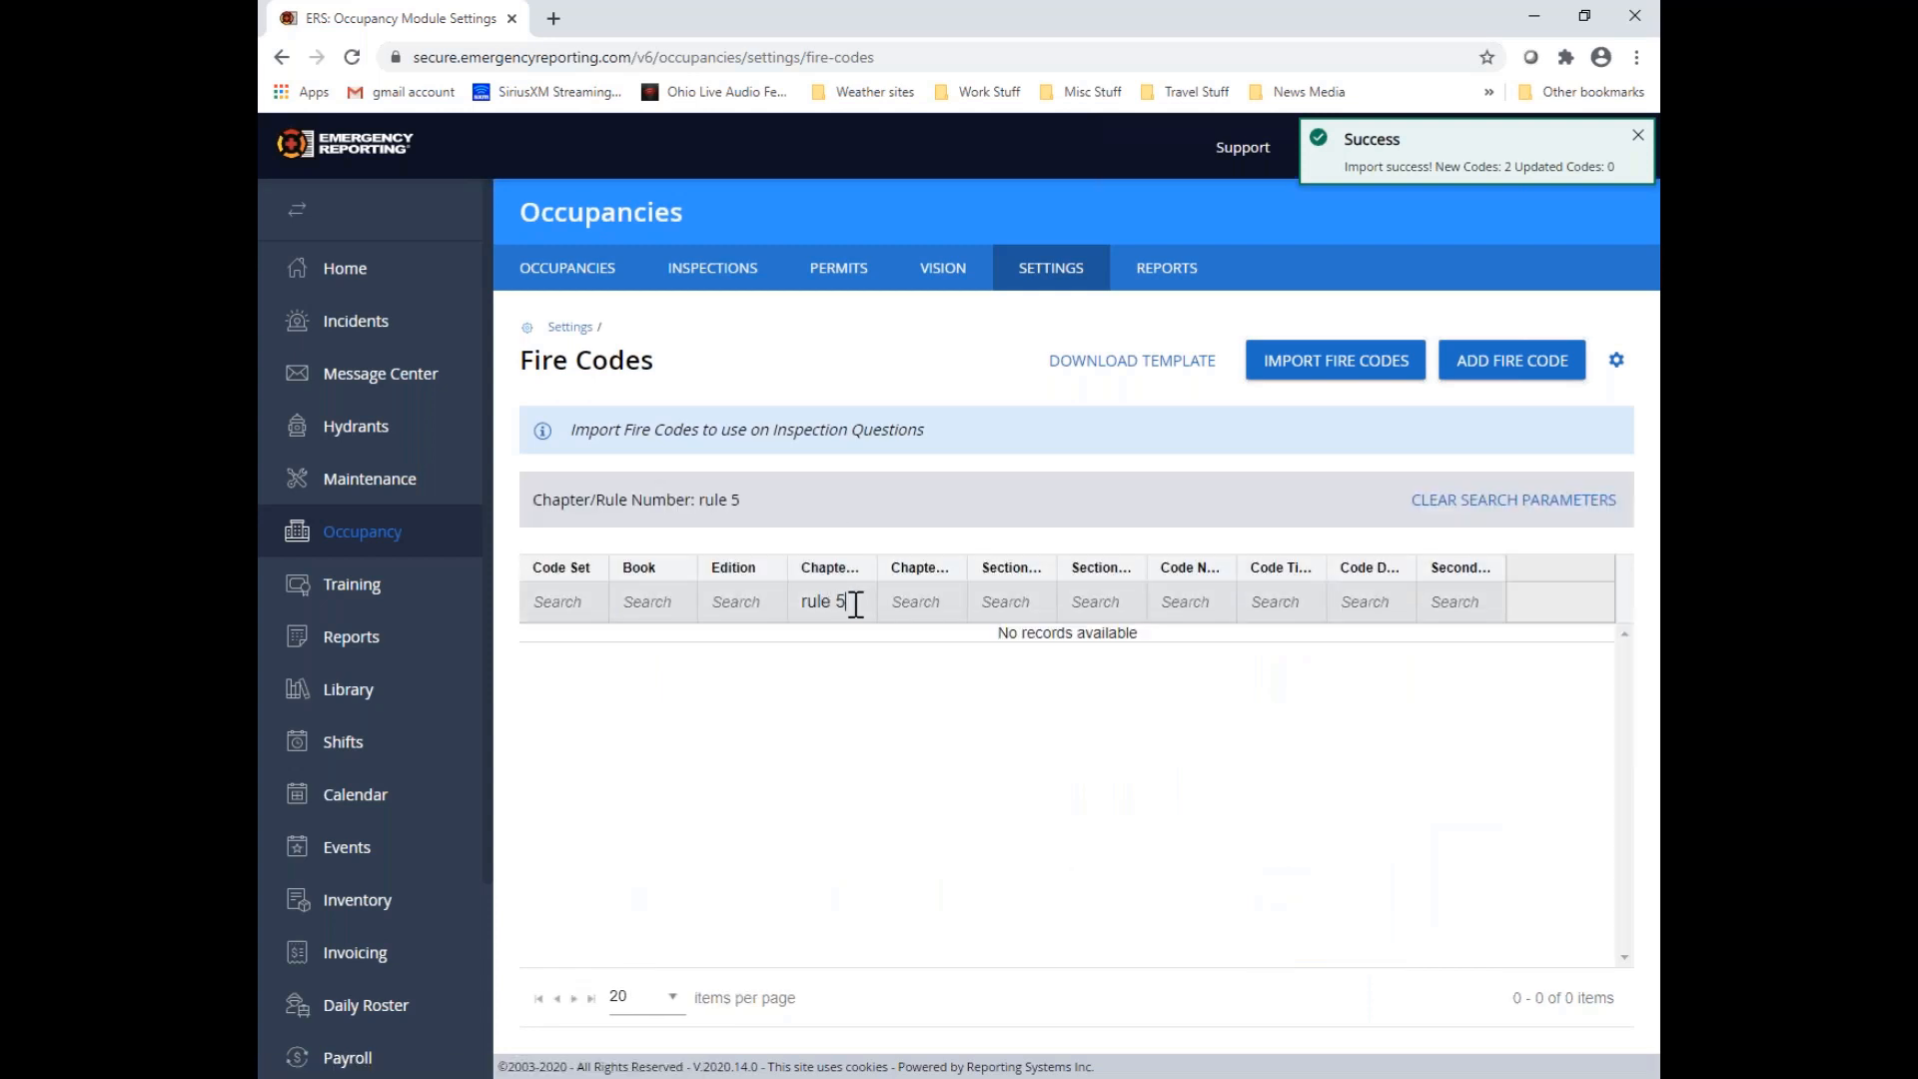
Clear the Chapter/Rule Number filter and look through the full Fire Codes list for the imported codes
{"action": "left_click_drag", "start_coordinate": [854, 605], "coordinate": [834, 616]}
{"action": "key", "text": "BackSpace"}
{"action": "key", "text": "BackSpace"}
{"action": "key", "text": "BackSpace"}
{"action": "key", "text": "BackSpace"}
{"action": "key", "text": "BackSpace"}
{"action": "key", "text": "BackSpace"}
{"action": "scroll", "coordinate": [851, 615], "scroll_direction": "down", "scroll_amount": 6}
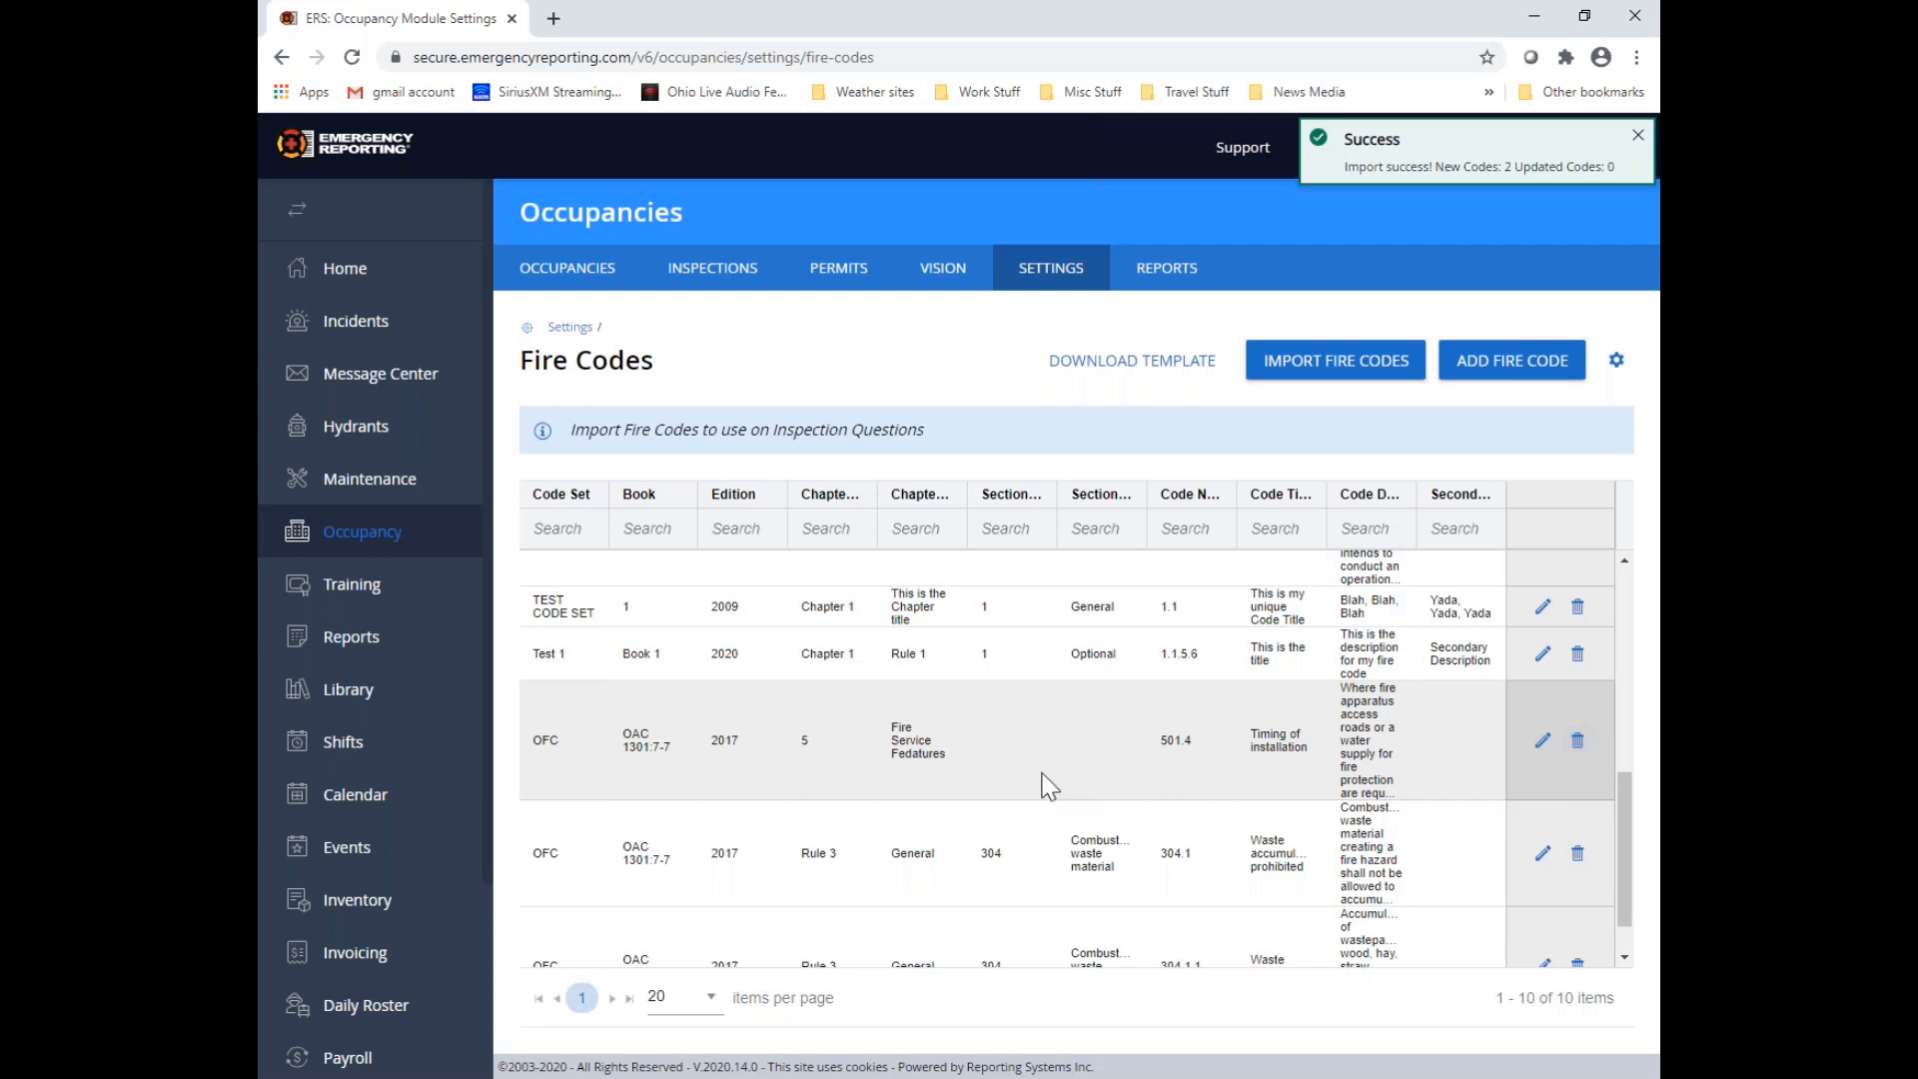
{"action": "scroll", "coordinate": [1047, 787], "scroll_direction": "up", "scroll_amount": 5}
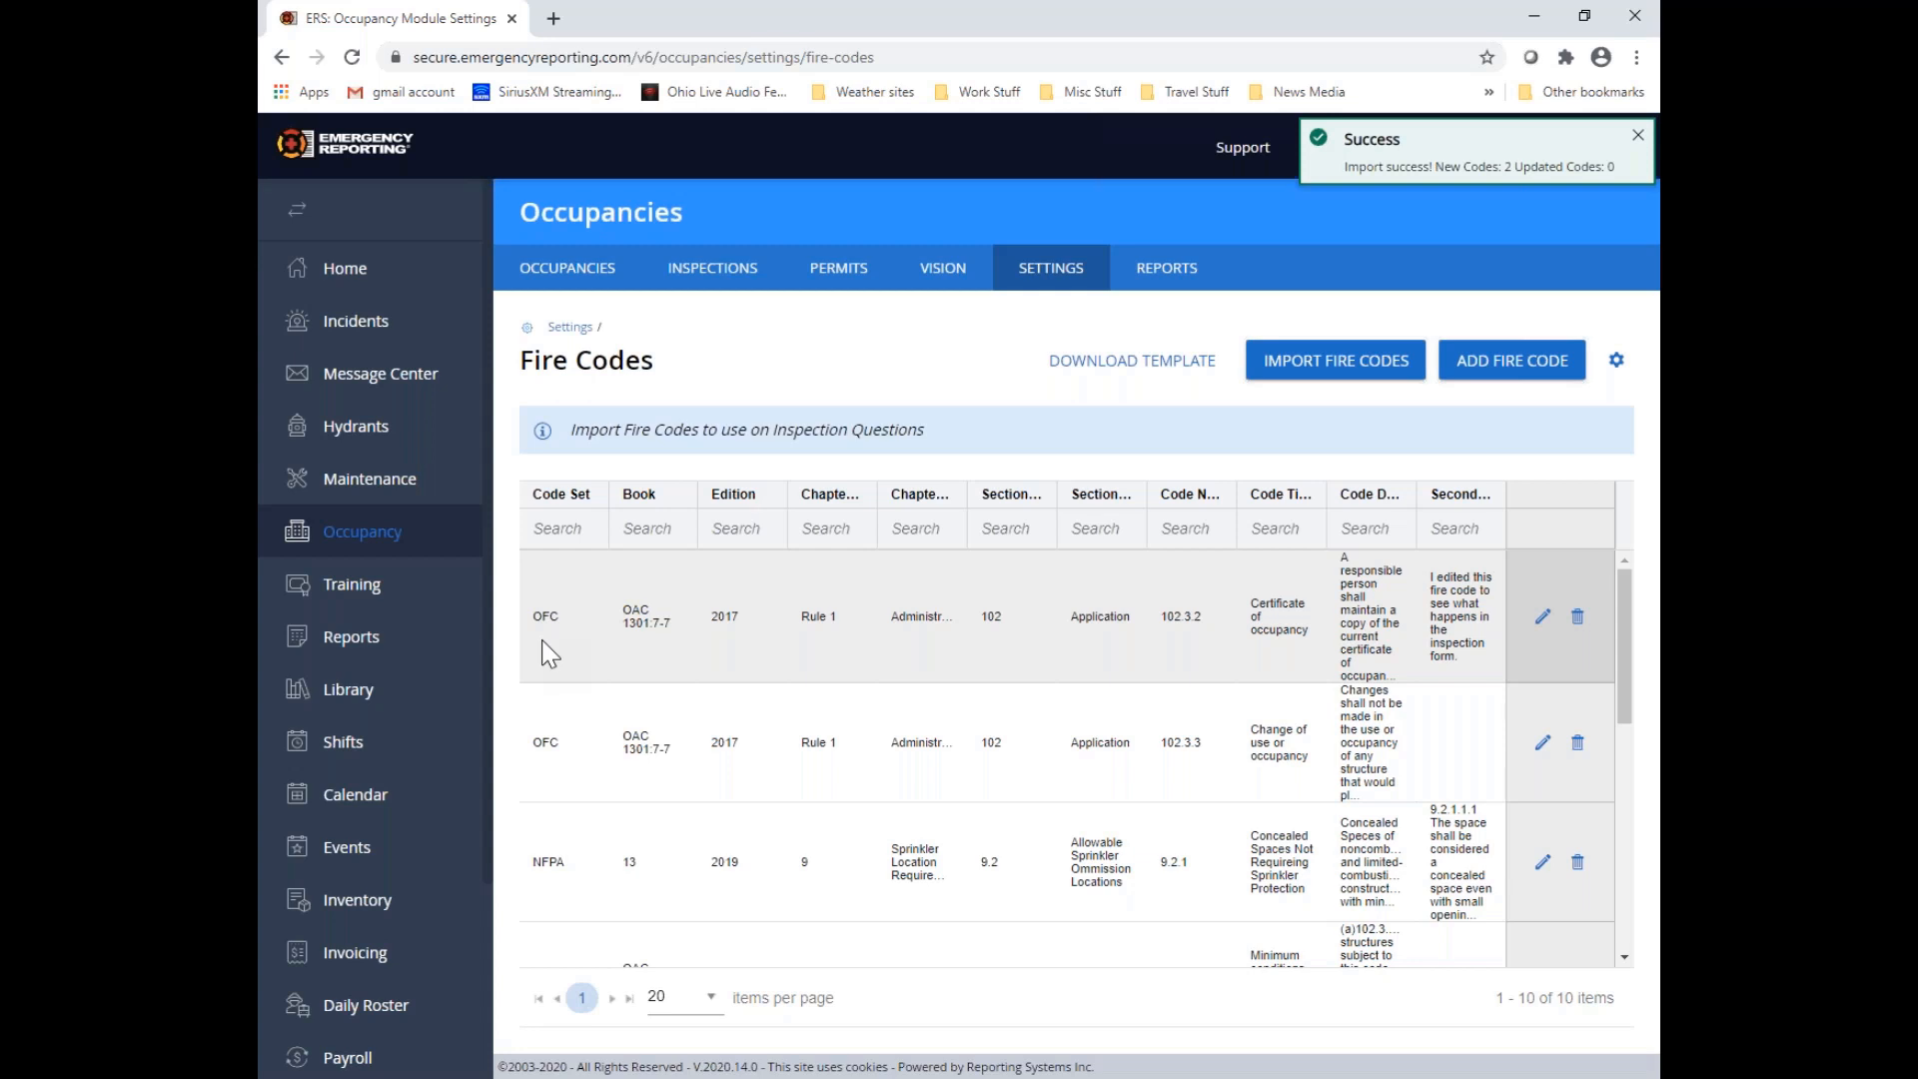
Change the Edition of OFC fire code 102.3.2, "Certificate of occupancy", to 2021 and save the fire code
{"action": "left_click", "coordinate": [1542, 617]}
{"action": "scroll", "coordinate": [949, 639], "scroll_direction": "down", "scroll_amount": 5}
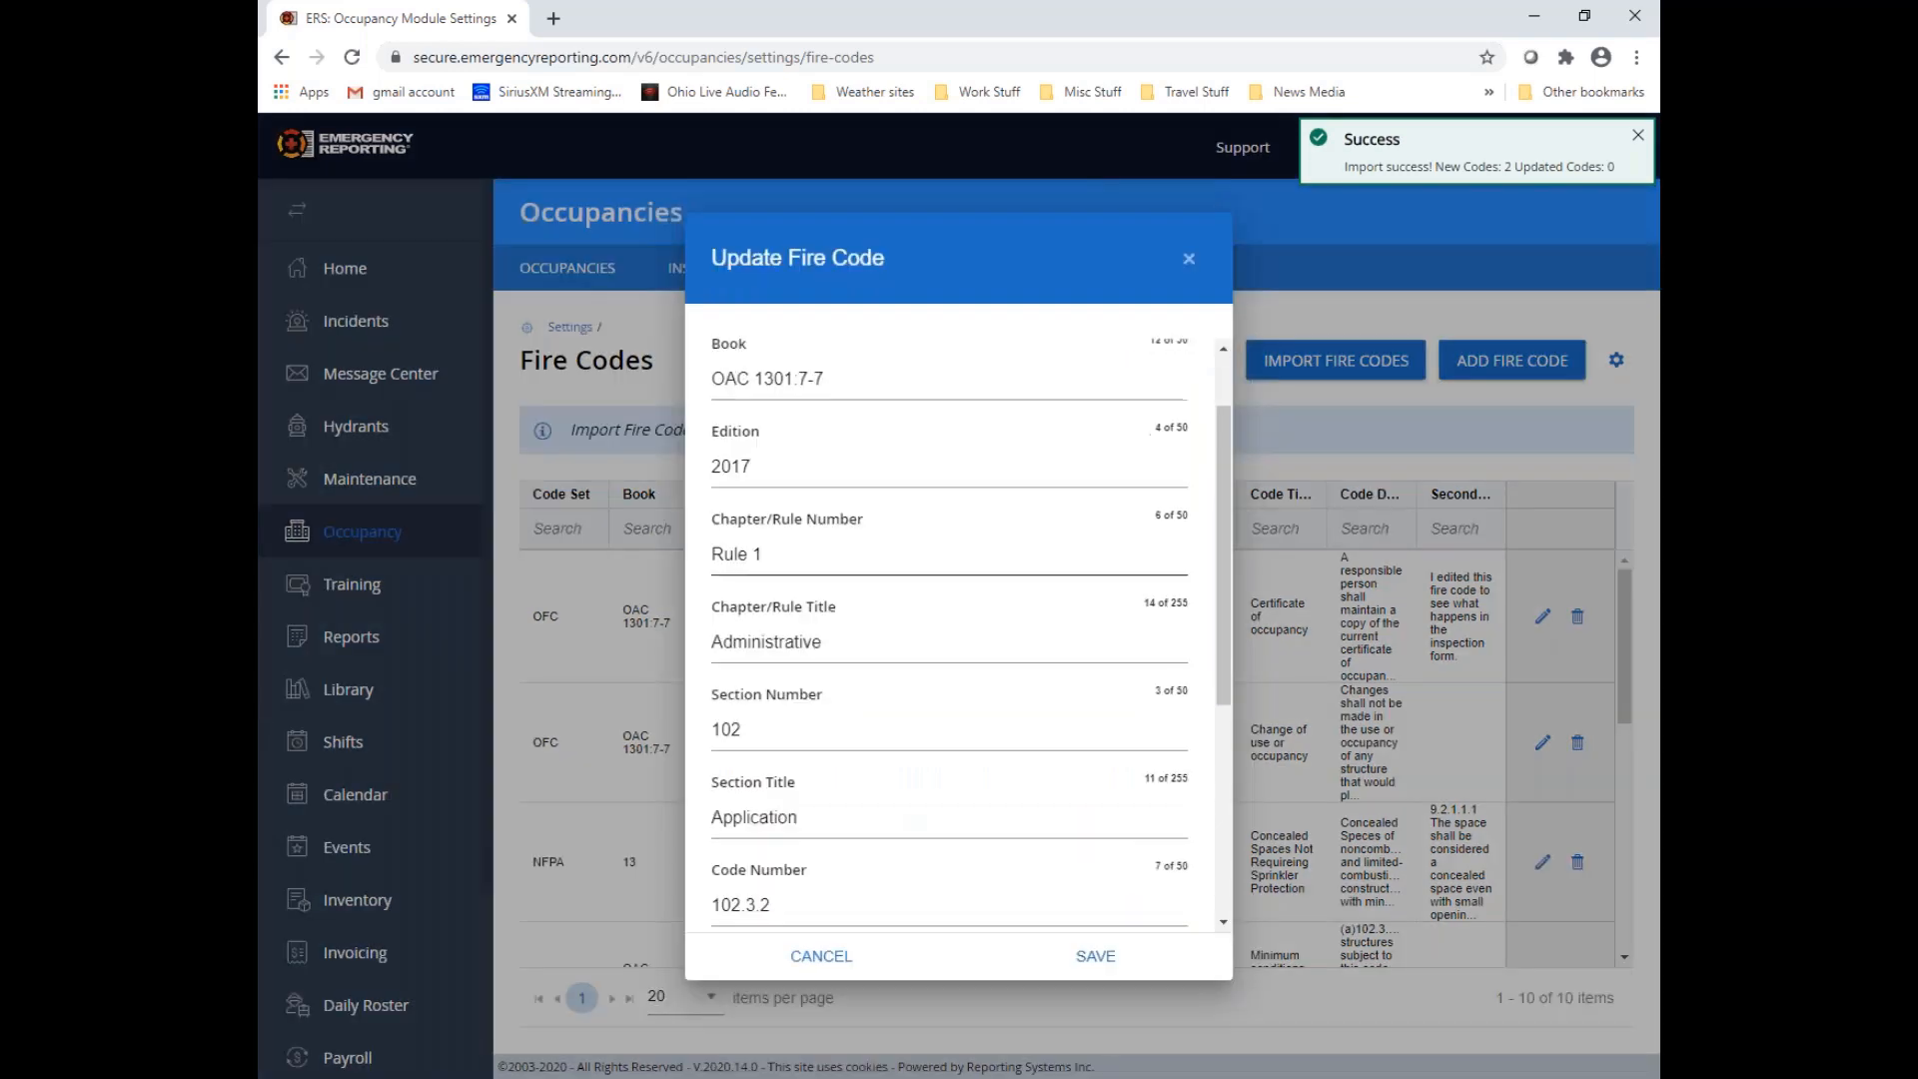
{"action": "scroll", "coordinate": [1013, 639], "scroll_direction": "up", "scroll_amount": 5}
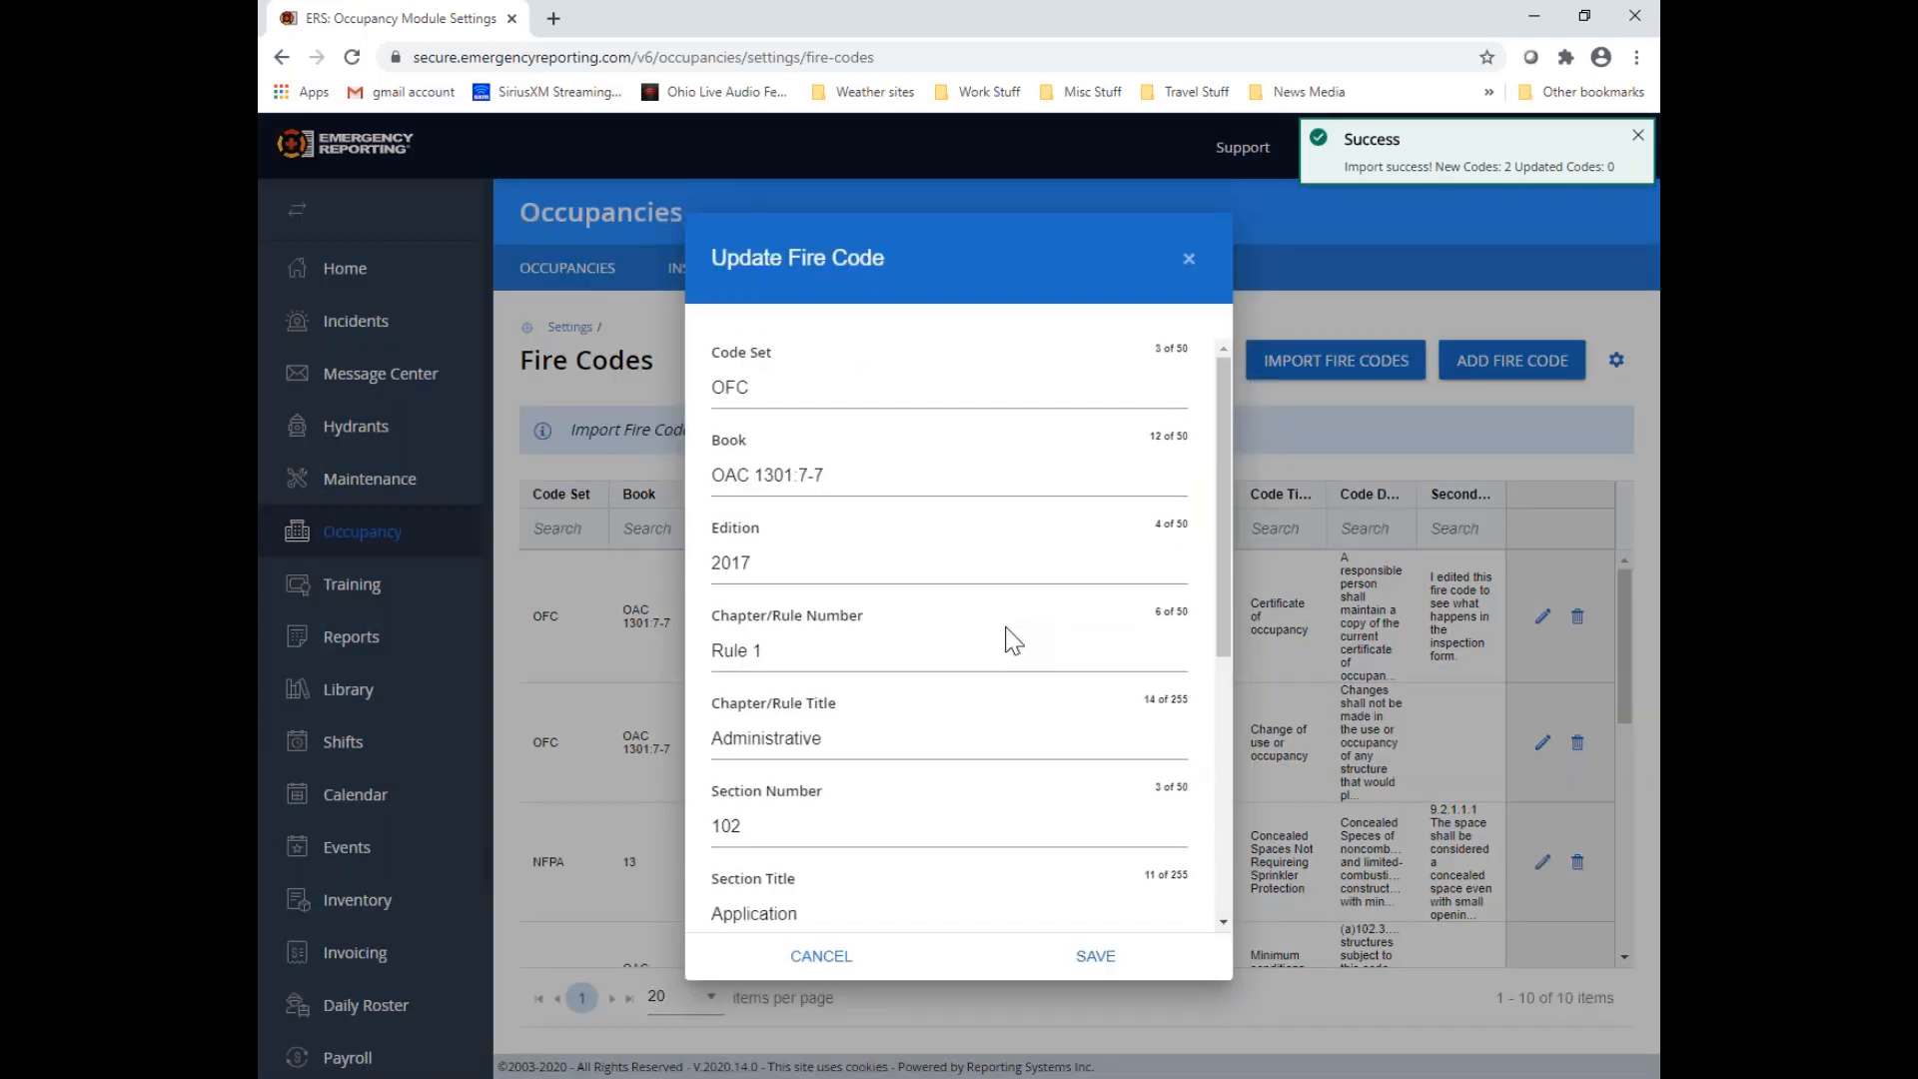
{"action": "left_click", "coordinate": [776, 567]}
{"action": "key", "text": "BackSpace"}
{"action": "key", "text": "BackSpace"}
{"action": "type", "text": "21"}
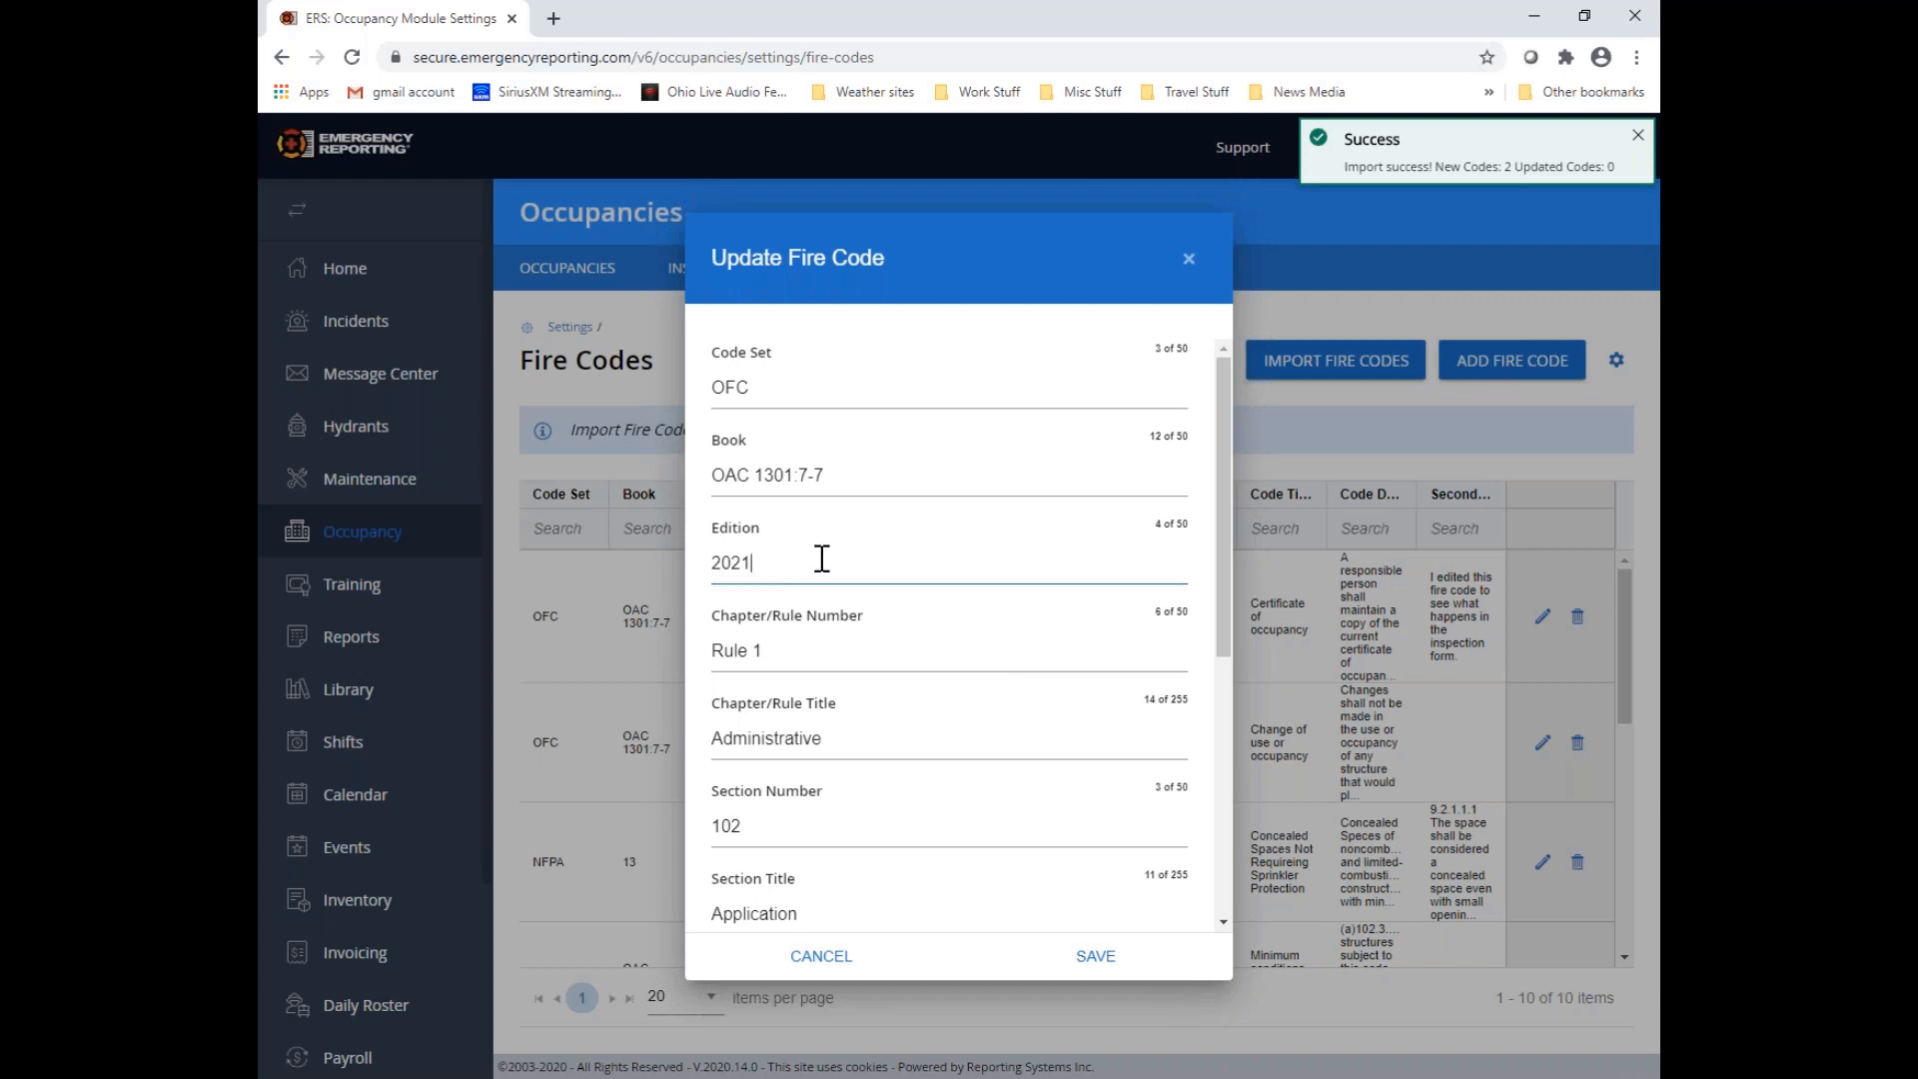
{"action": "scroll", "coordinate": [856, 578], "scroll_direction": "down", "scroll_amount": 5}
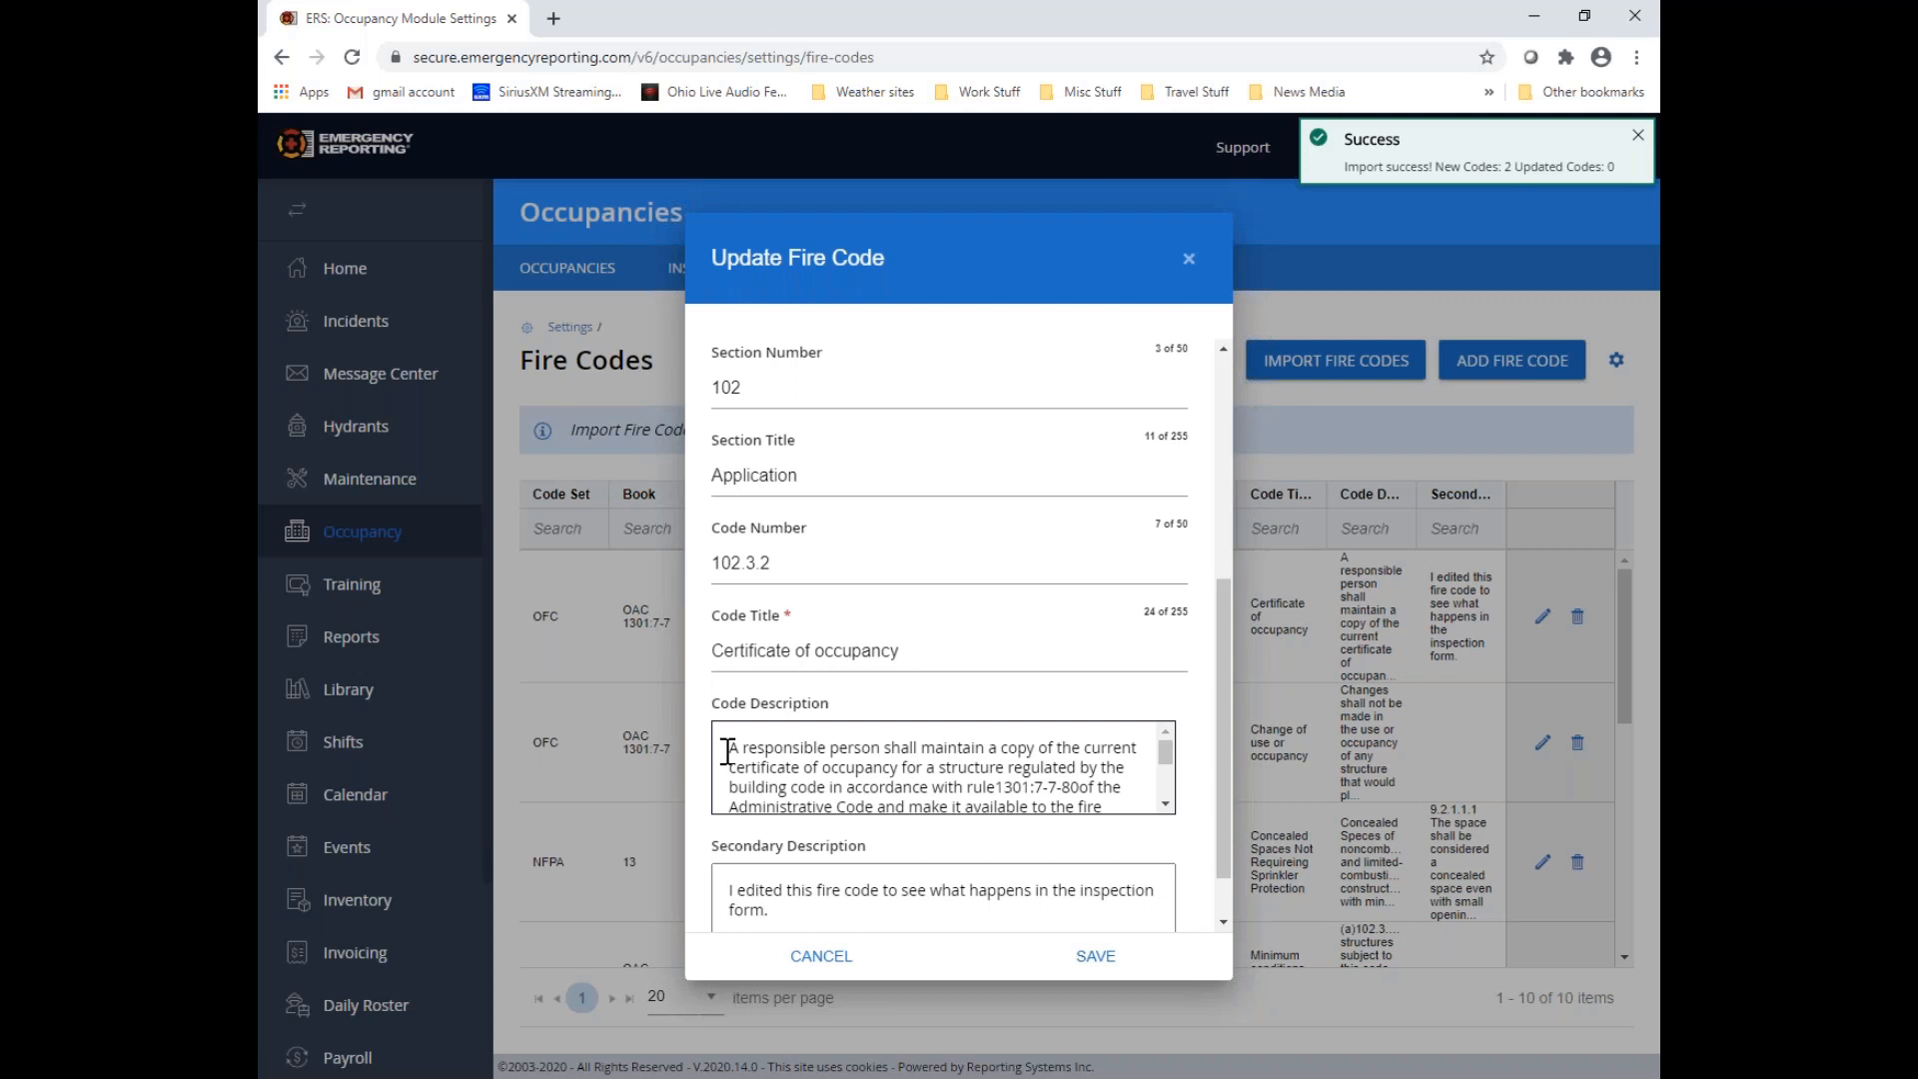
{"action": "scroll", "coordinate": [726, 752], "scroll_direction": "down", "scroll_amount": 5}
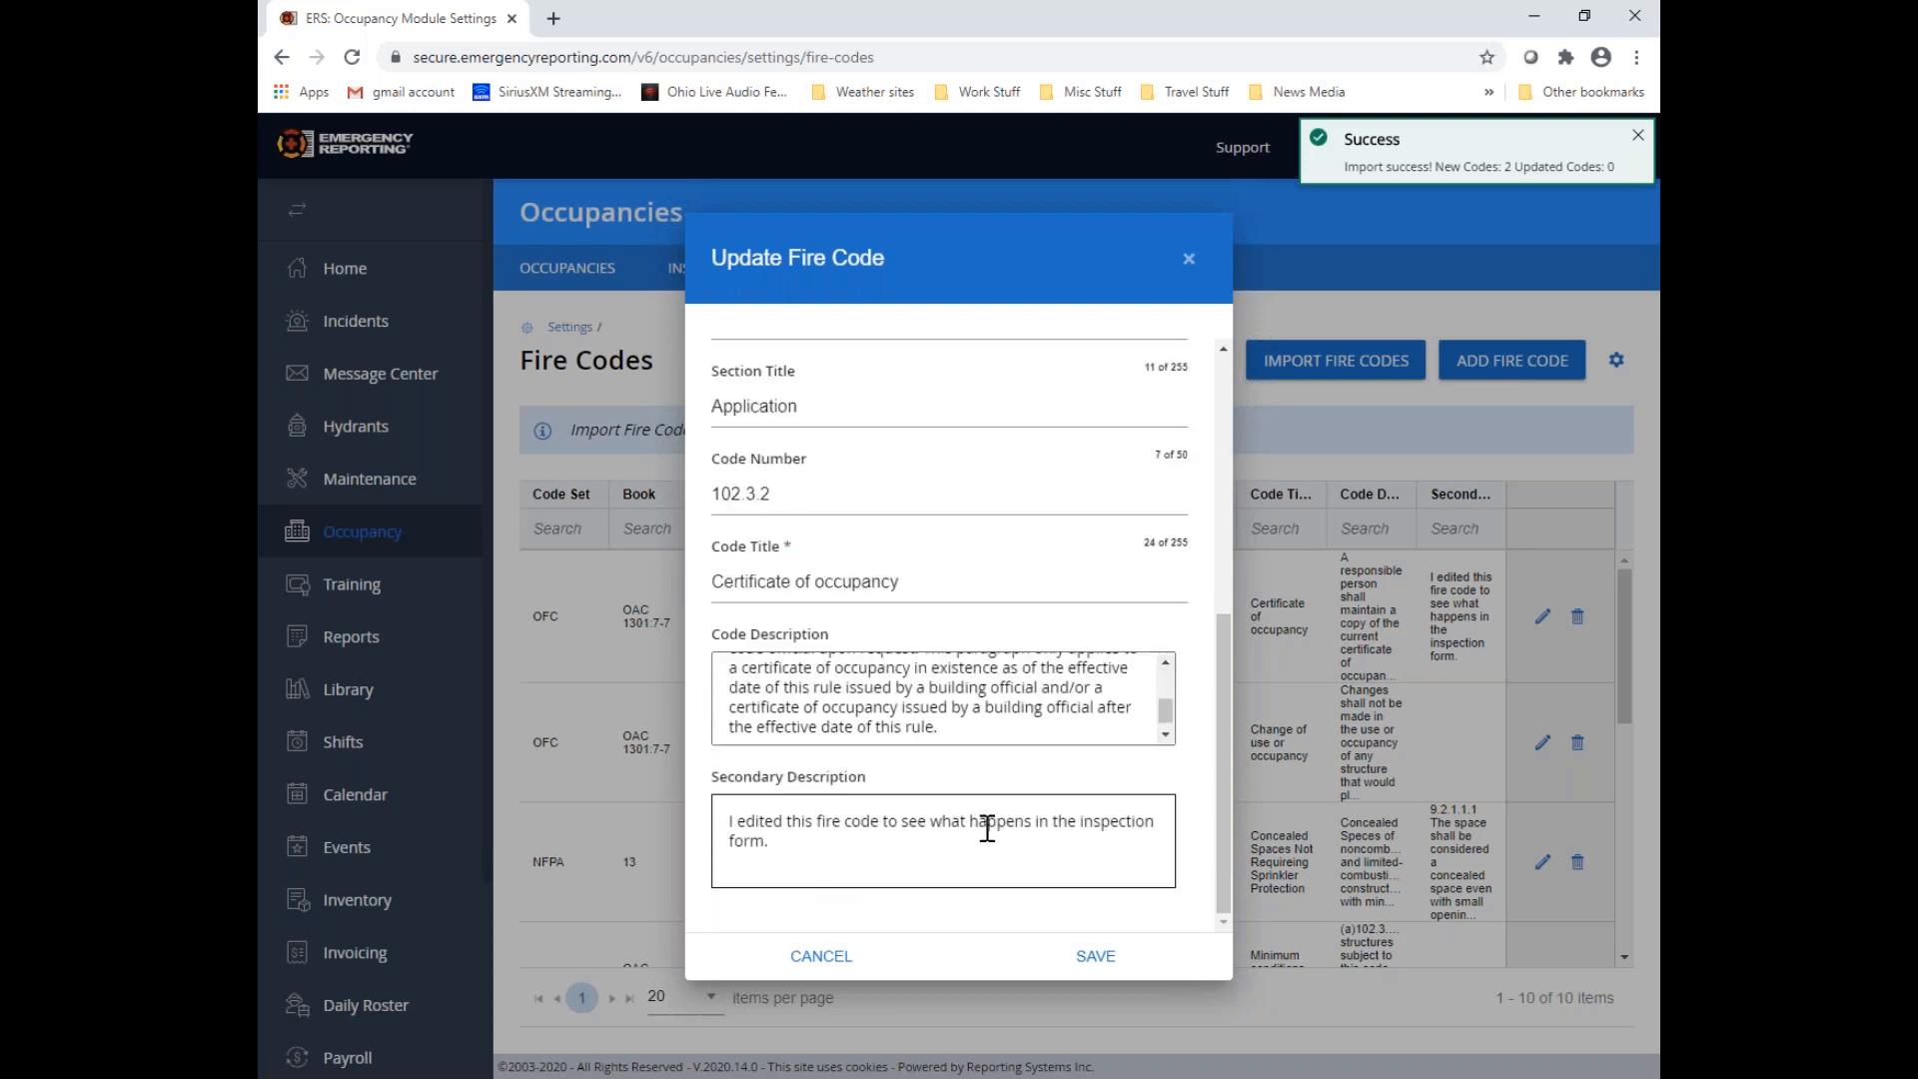
{"action": "left_click", "coordinate": [1099, 961]}
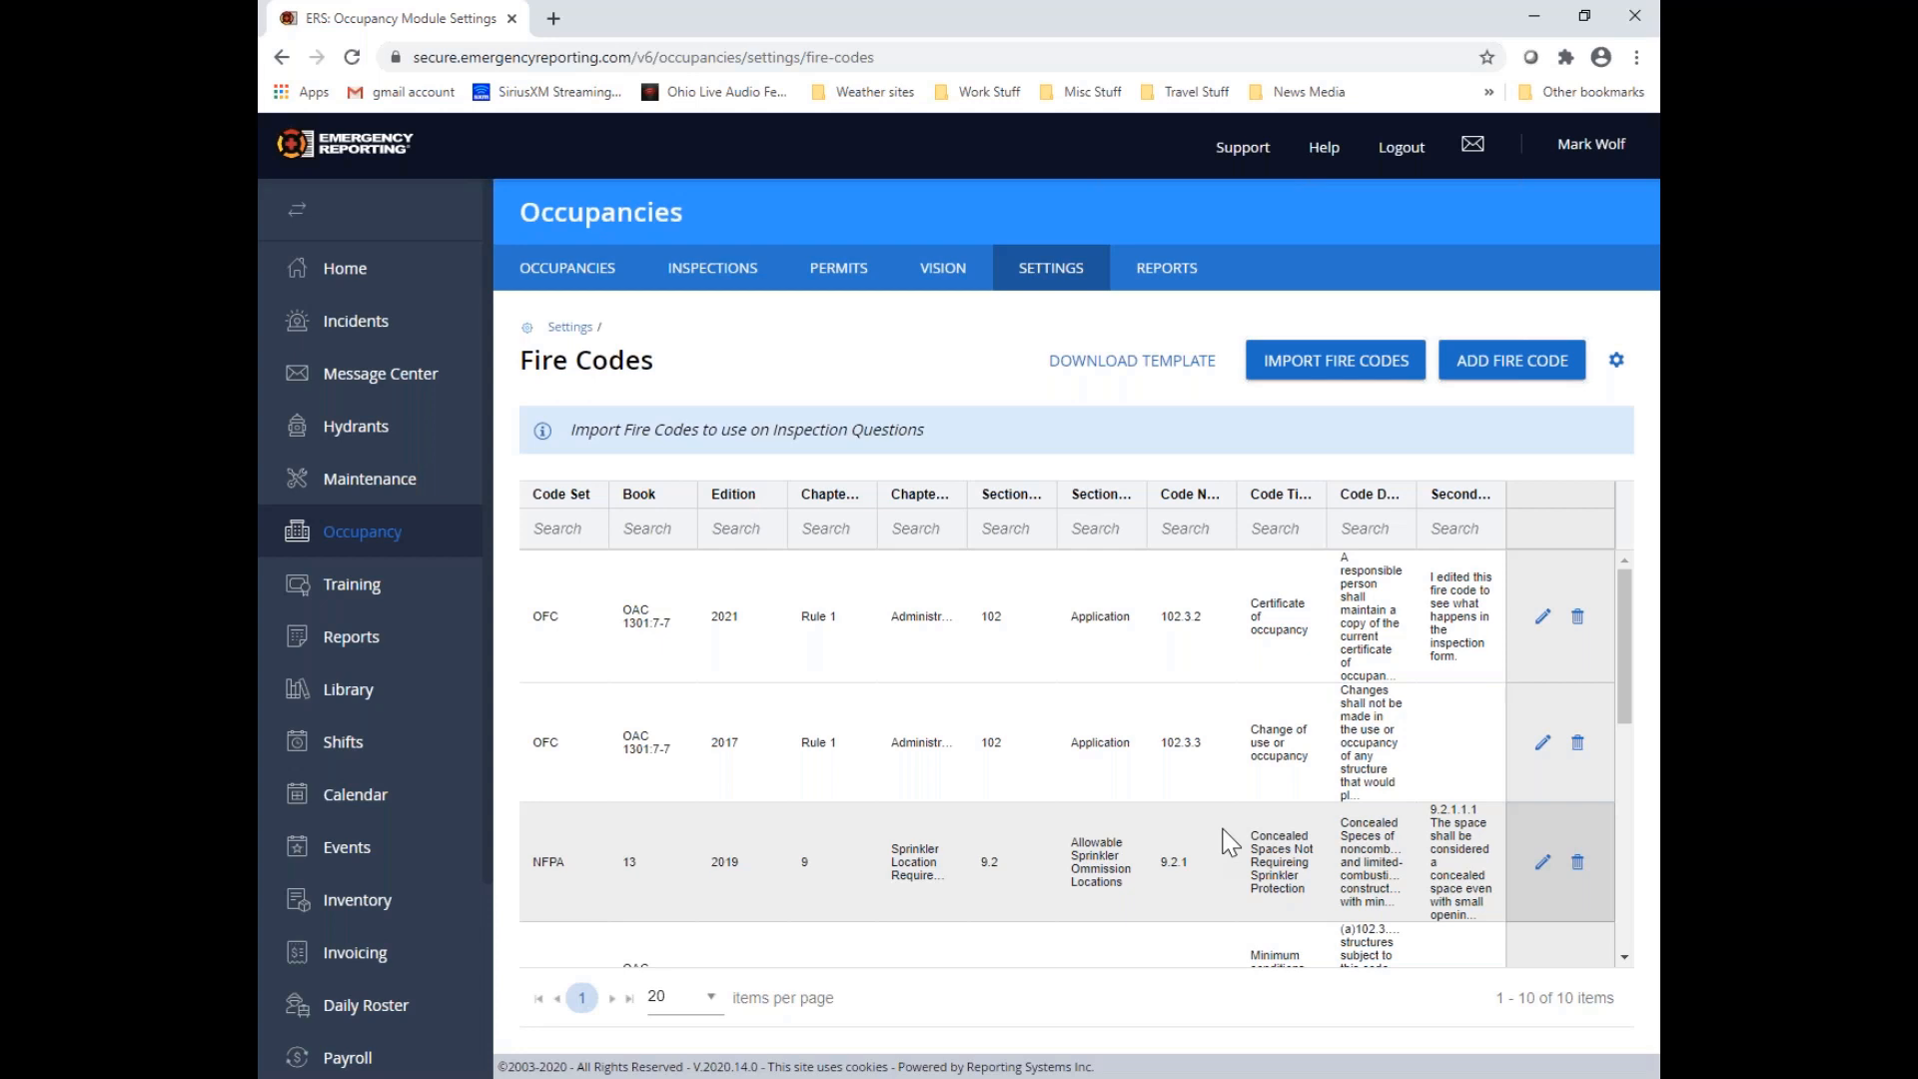
Go to the Inspection Forms in the occupancy settings and open the "VTh 2020-9 v2.0" form for editing
{"action": "left_click", "coordinate": [1094, 290]}
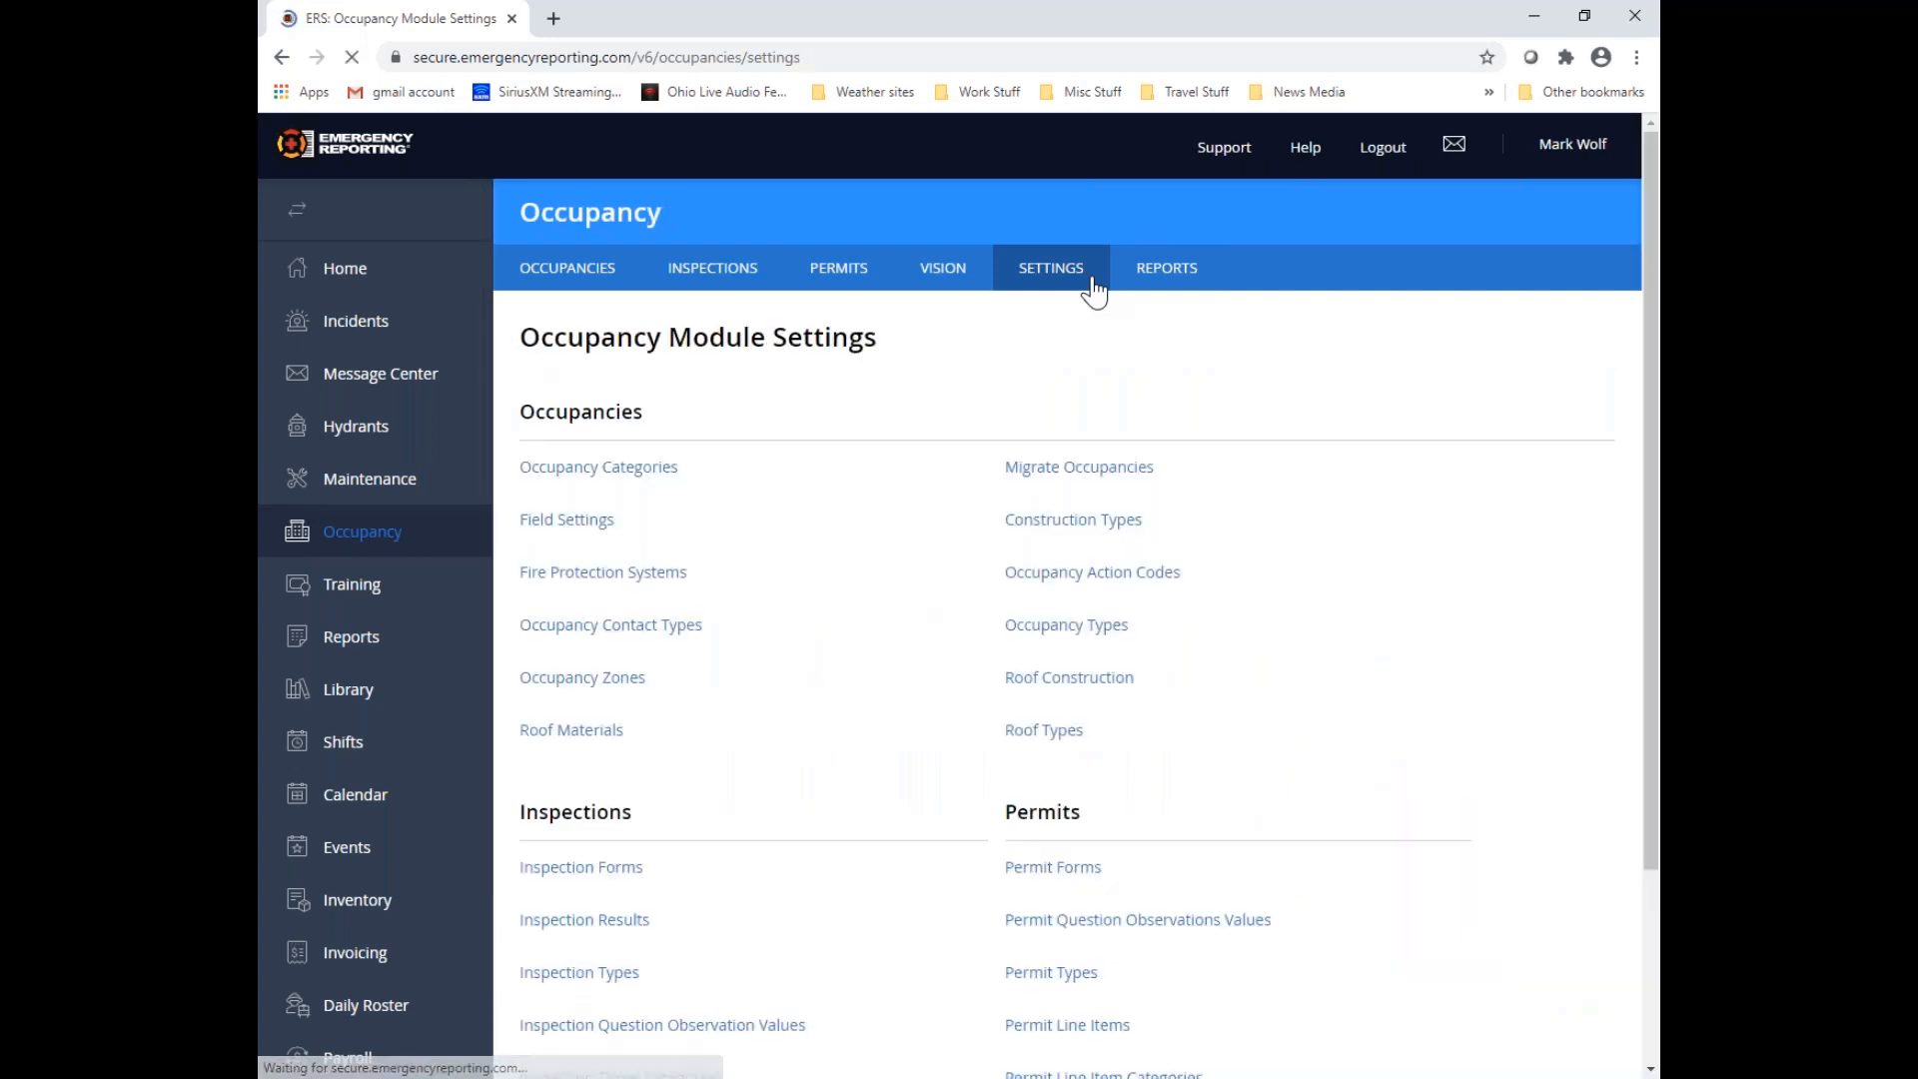
{"action": "scroll", "coordinate": [933, 453], "scroll_direction": "down", "scroll_amount": 3}
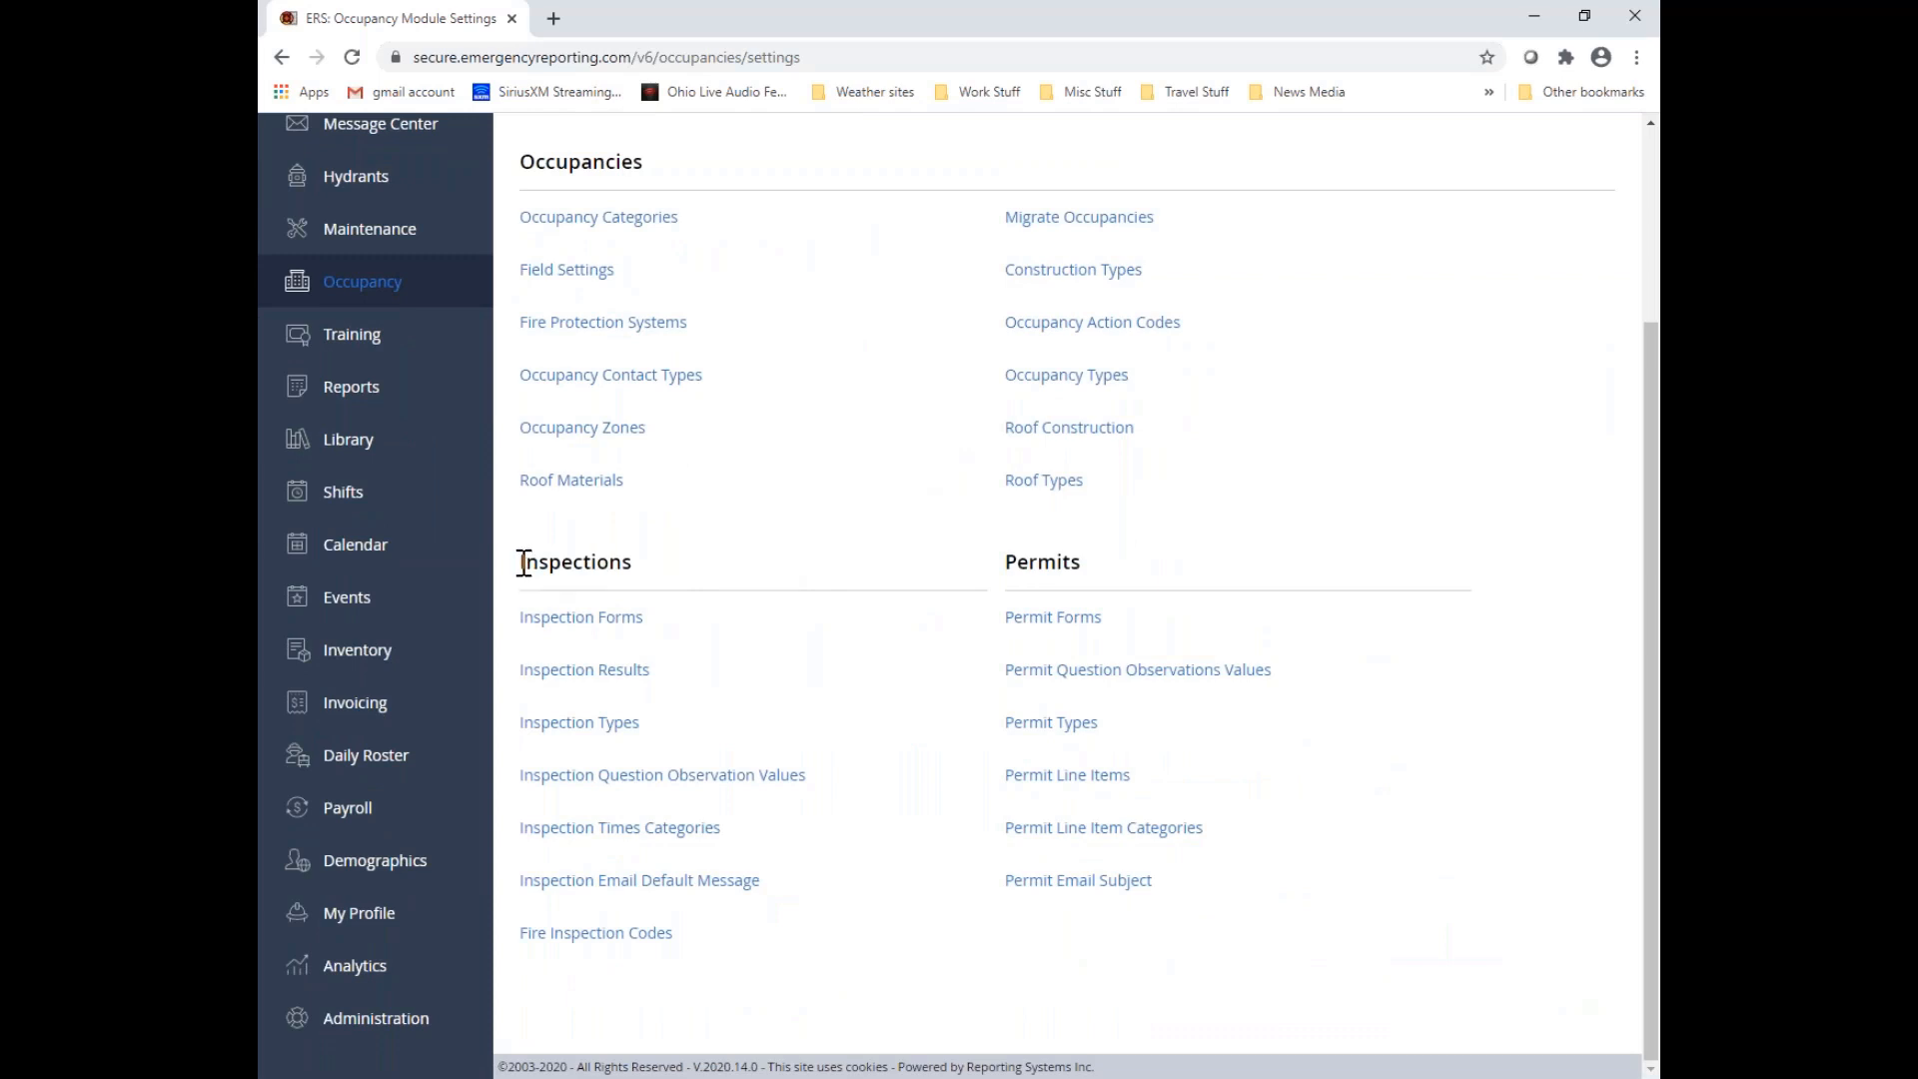
{"action": "left_click_drag", "start_coordinate": [527, 563], "coordinate": [659, 556]}
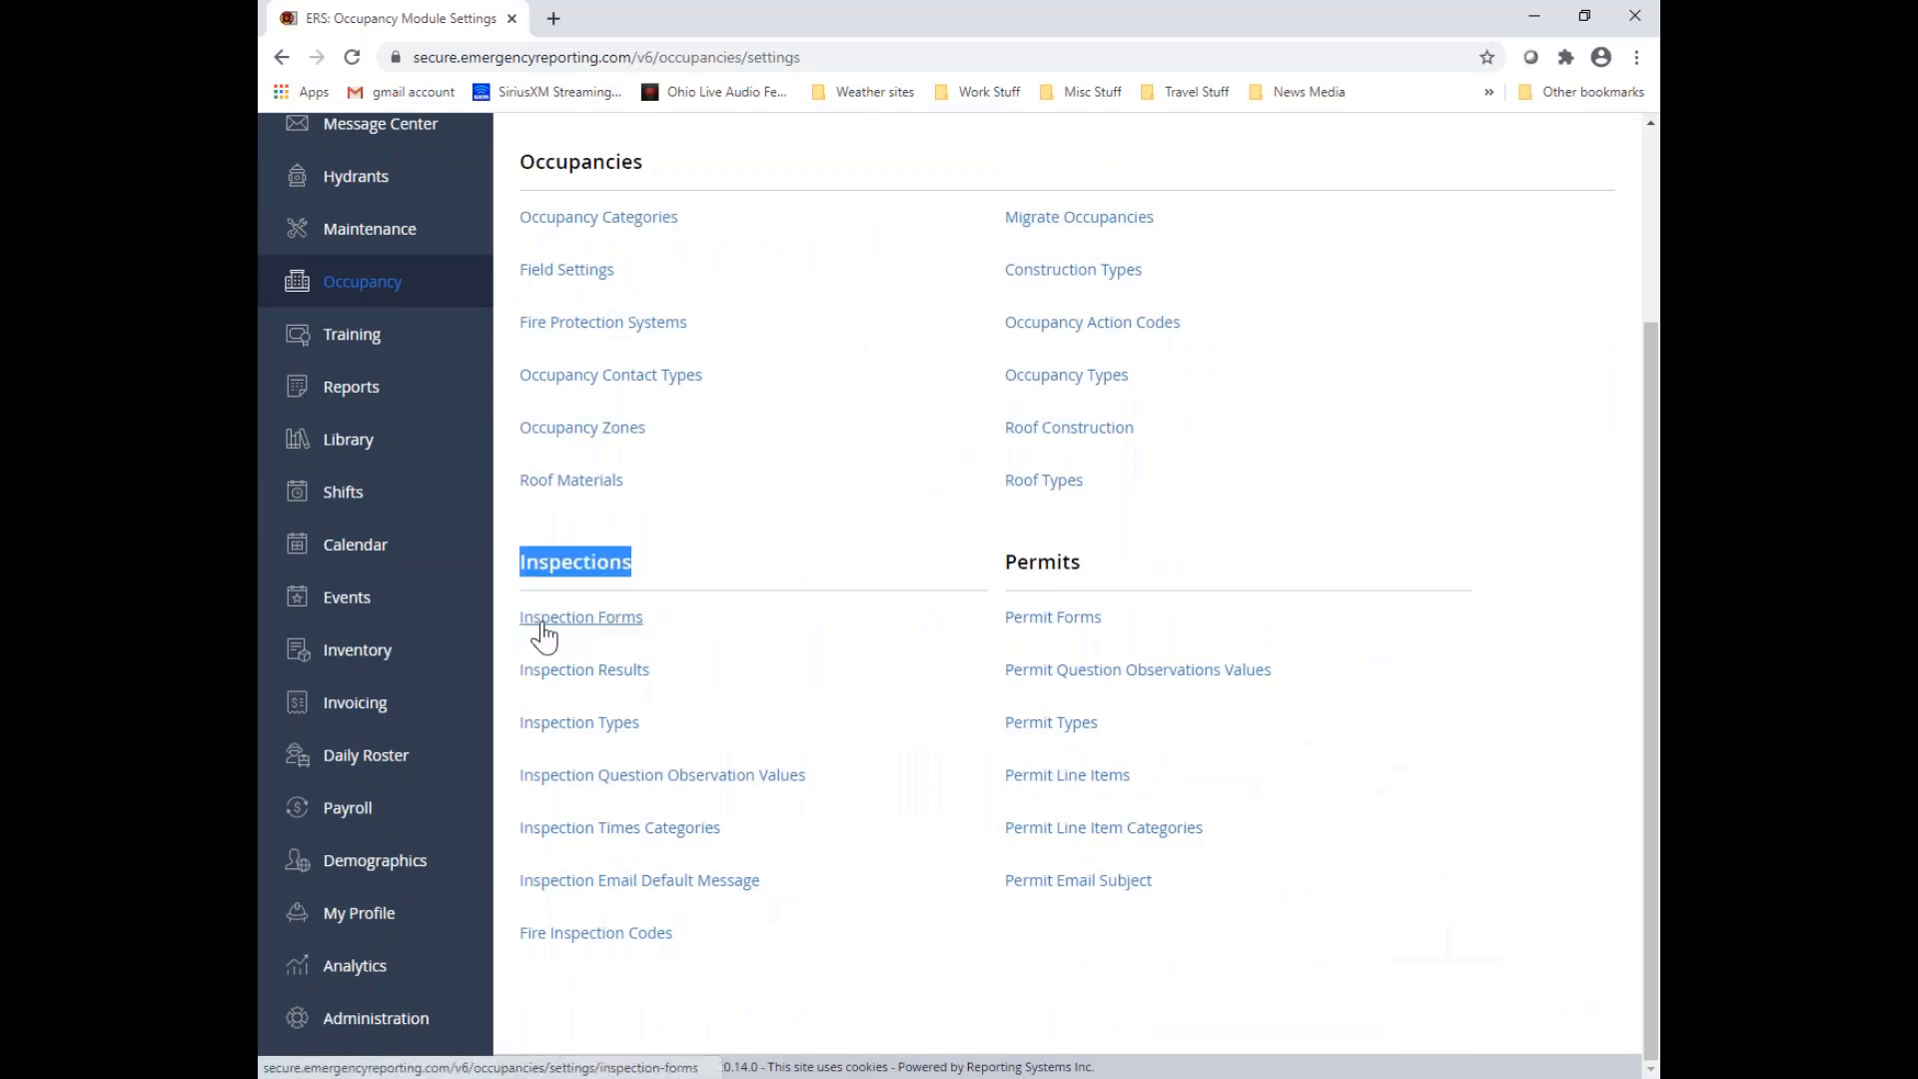
{"action": "left_click", "coordinate": [639, 621]}
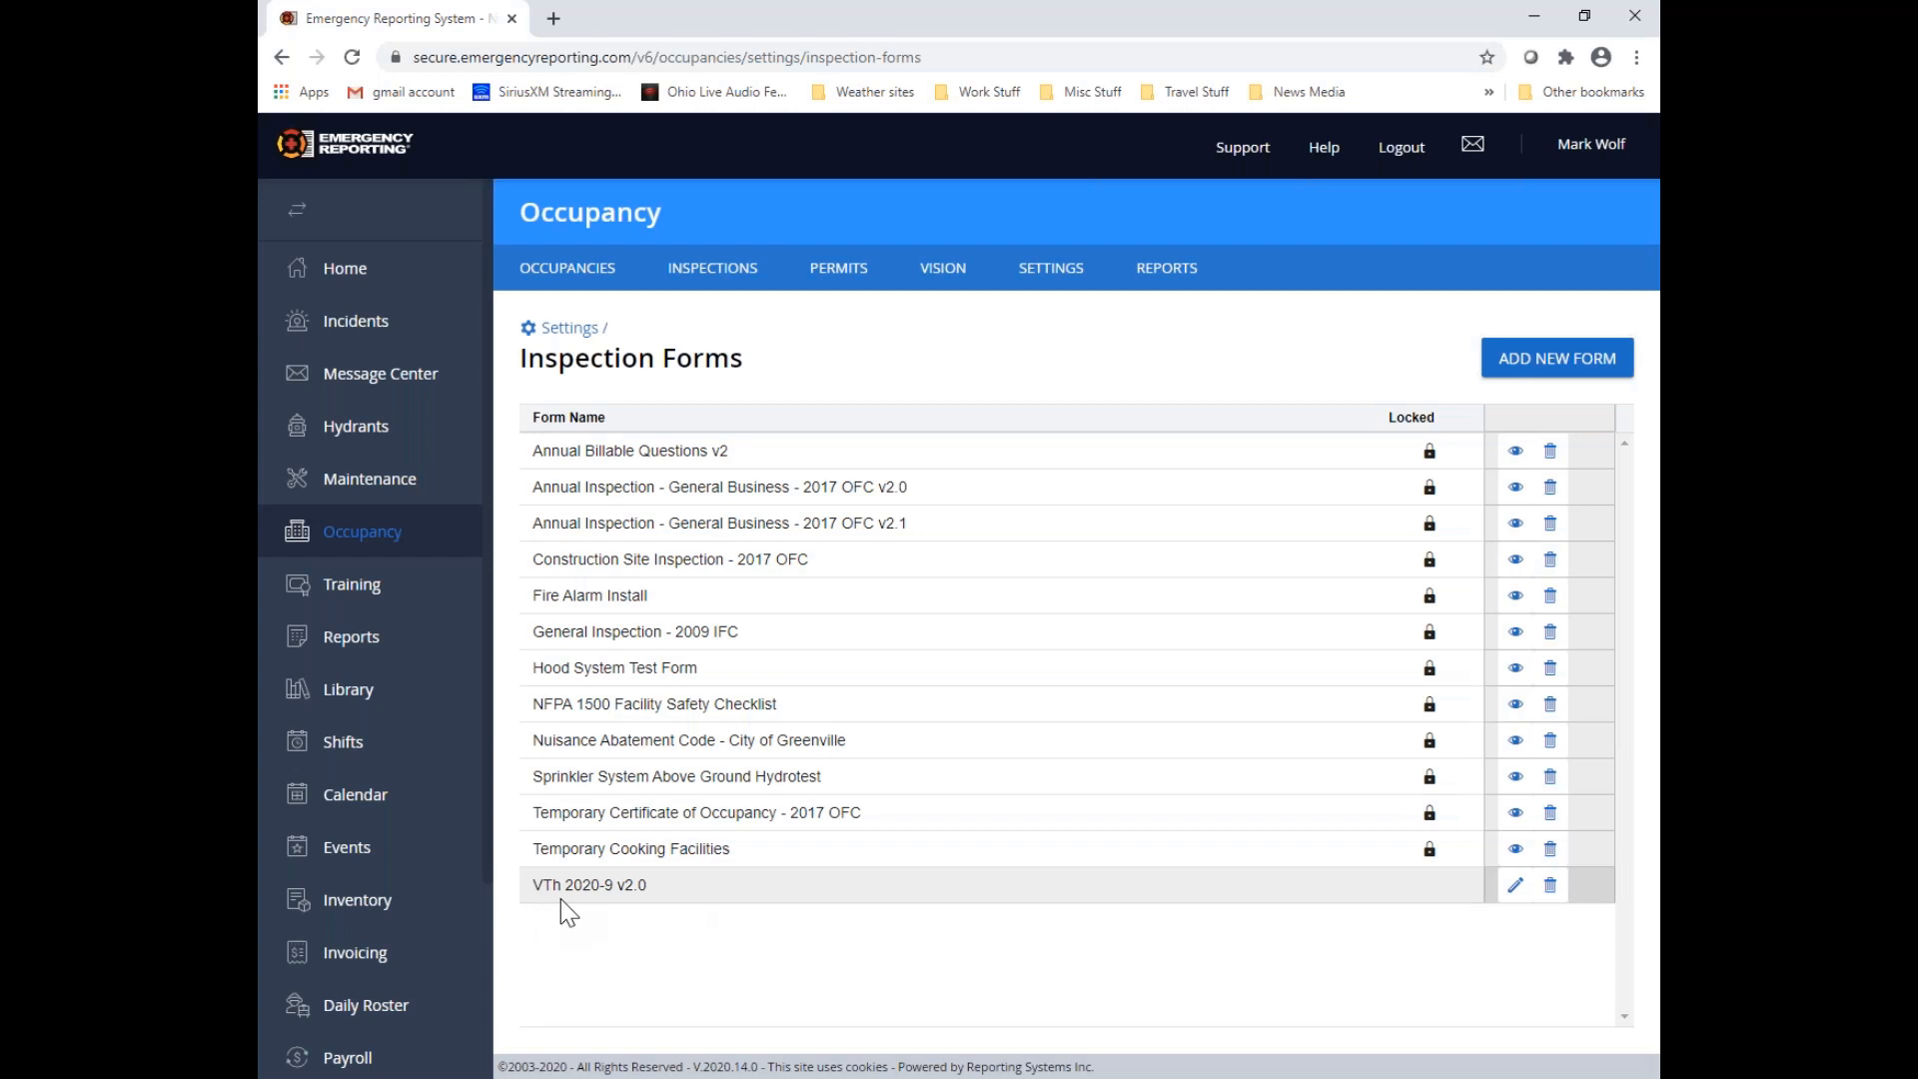
{"action": "double_click", "coordinate": [624, 885]}
{"action": "left_click_drag", "start_coordinate": [617, 884], "coordinate": [654, 888]}
{"action": "left_click", "coordinate": [1516, 886]}
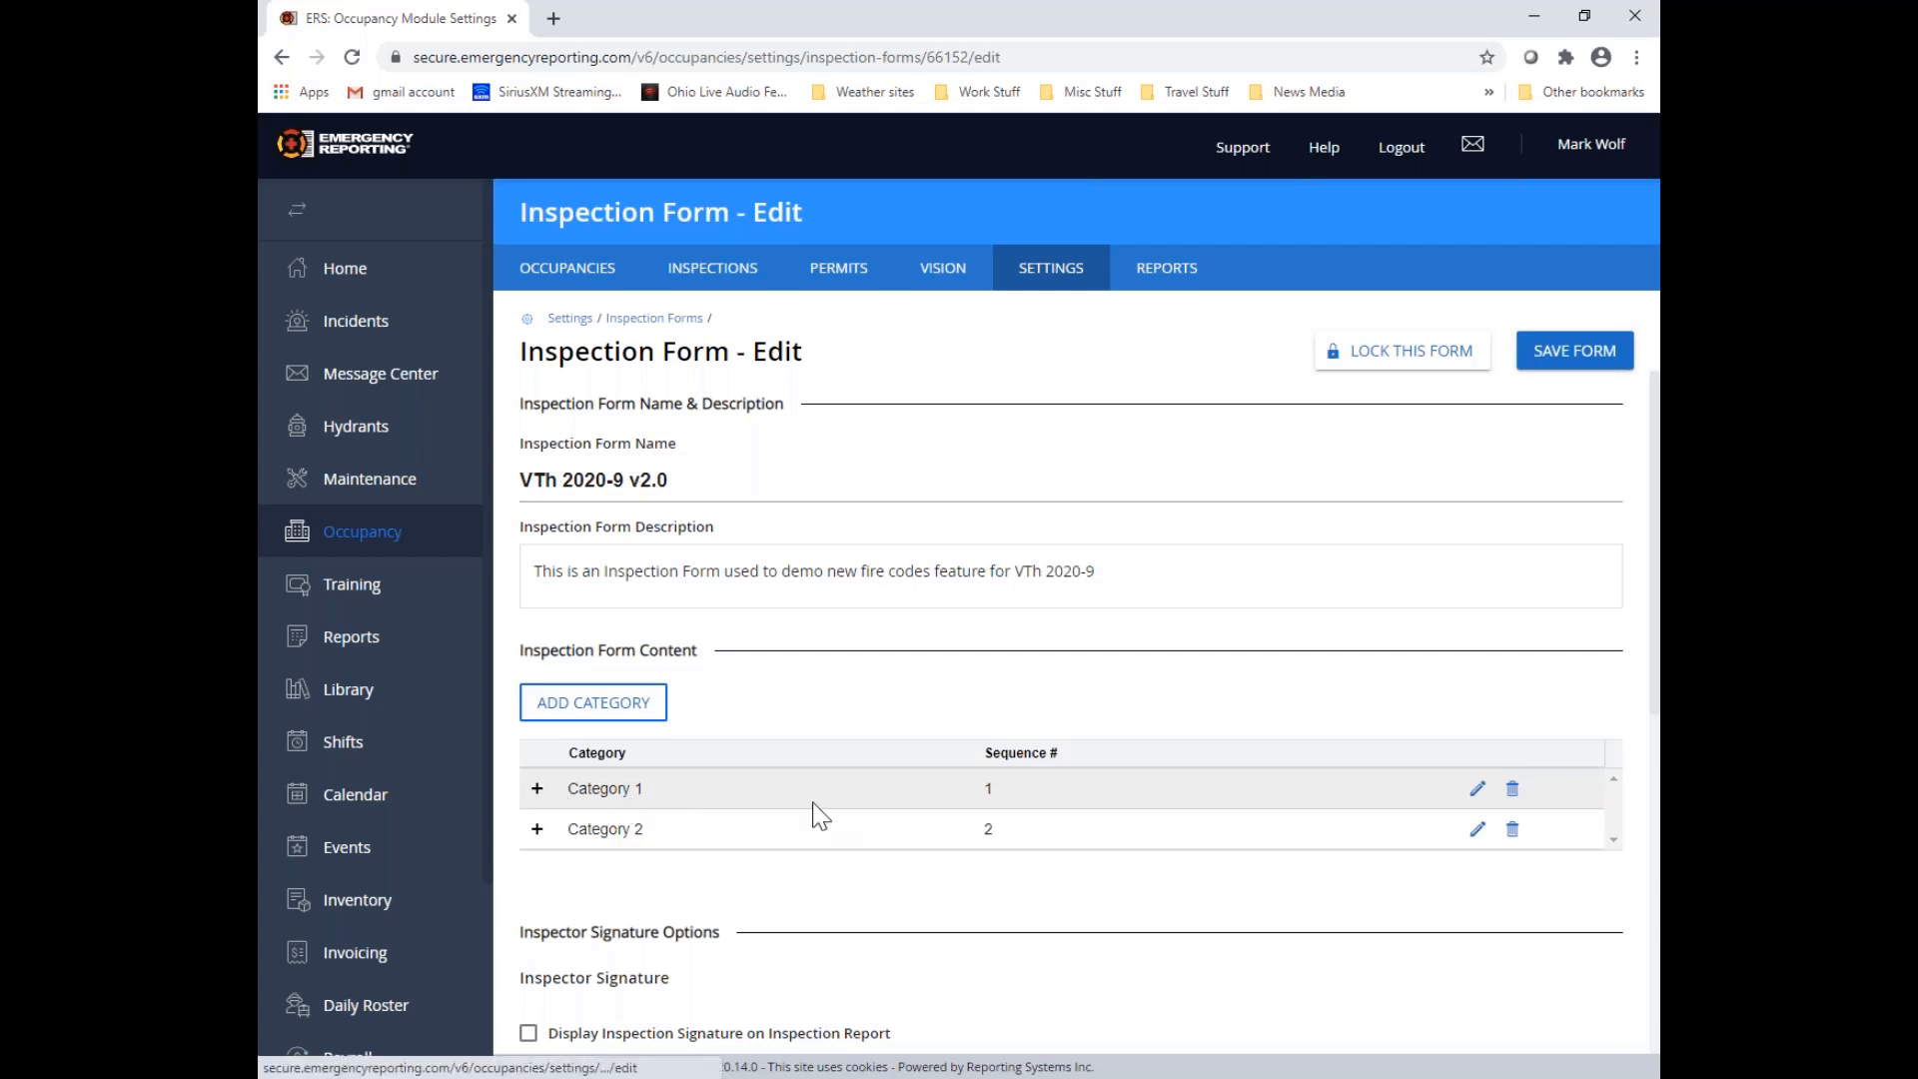
Expand Category 1 and the details of Question #1, and open that question for editing
{"action": "left_click", "coordinate": [537, 789]}
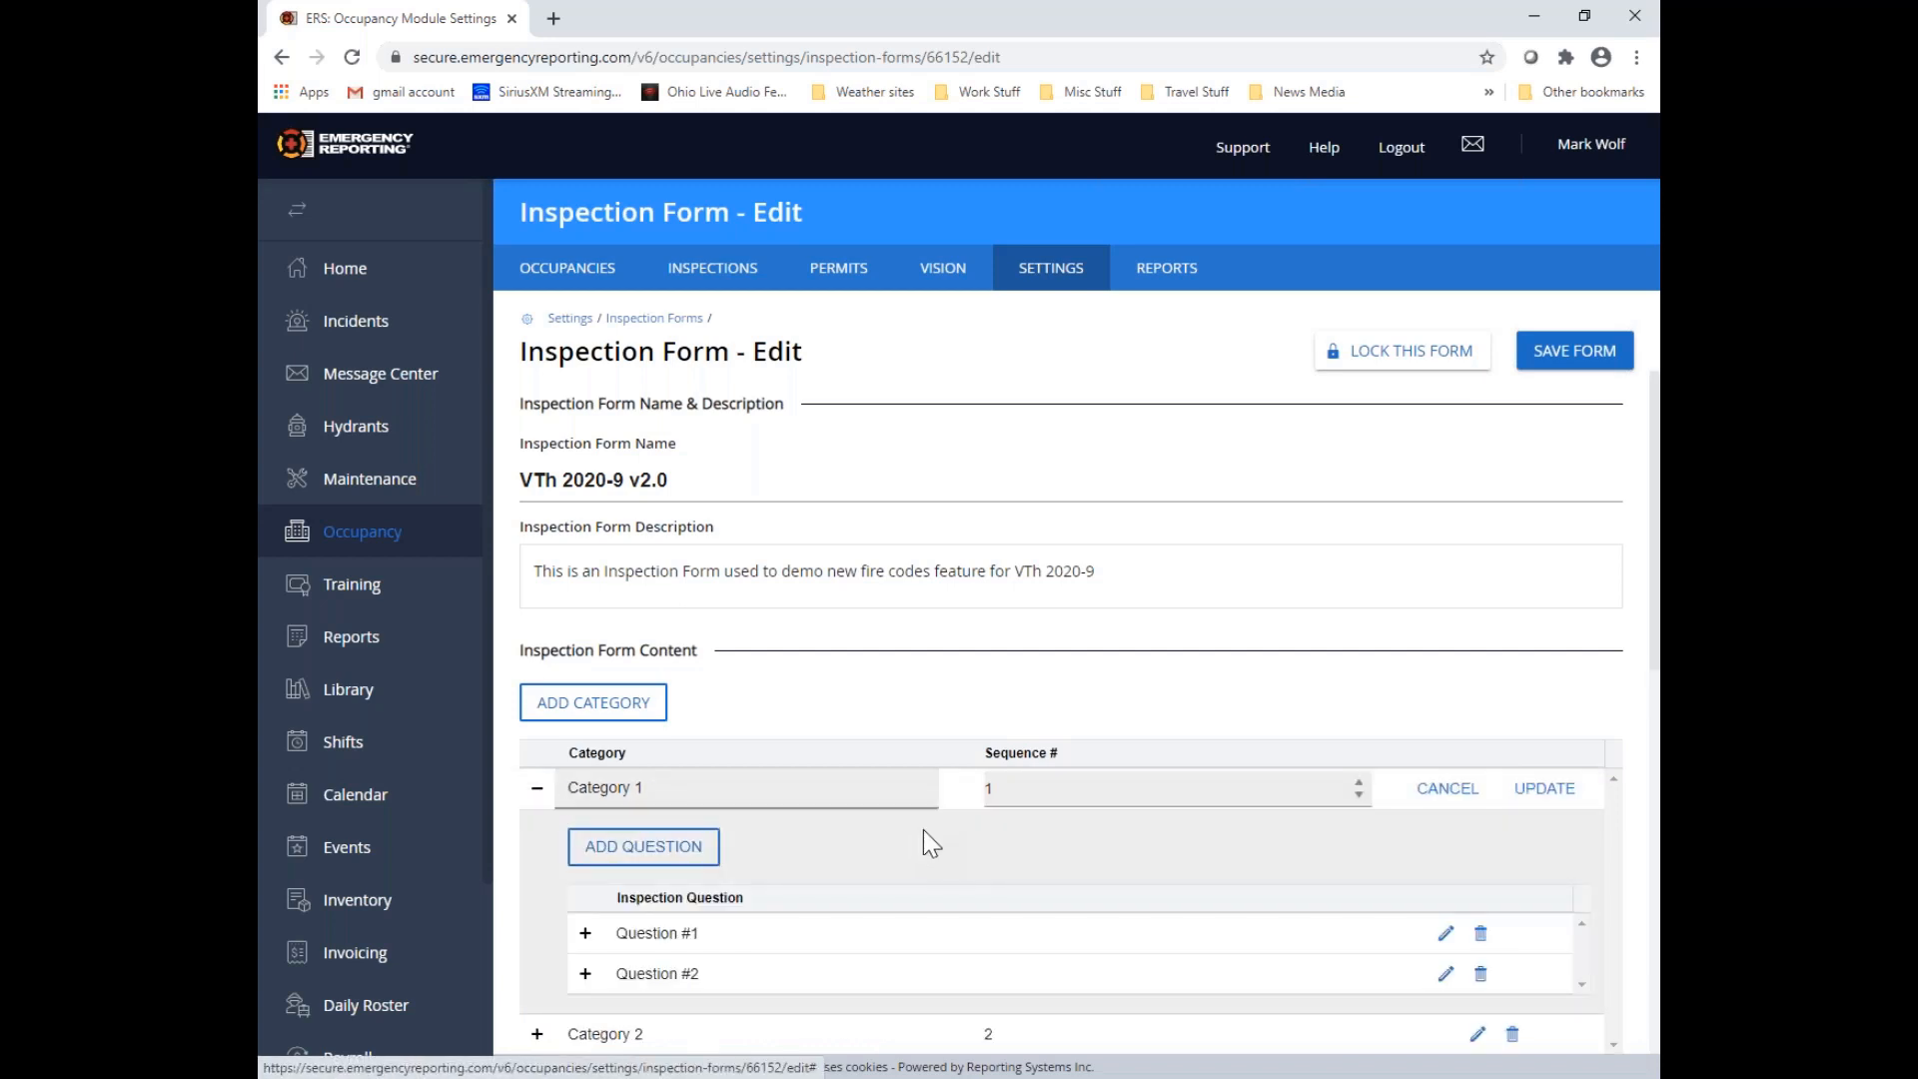
{"action": "scroll", "coordinate": [923, 830], "scroll_direction": "down", "scroll_amount": 1}
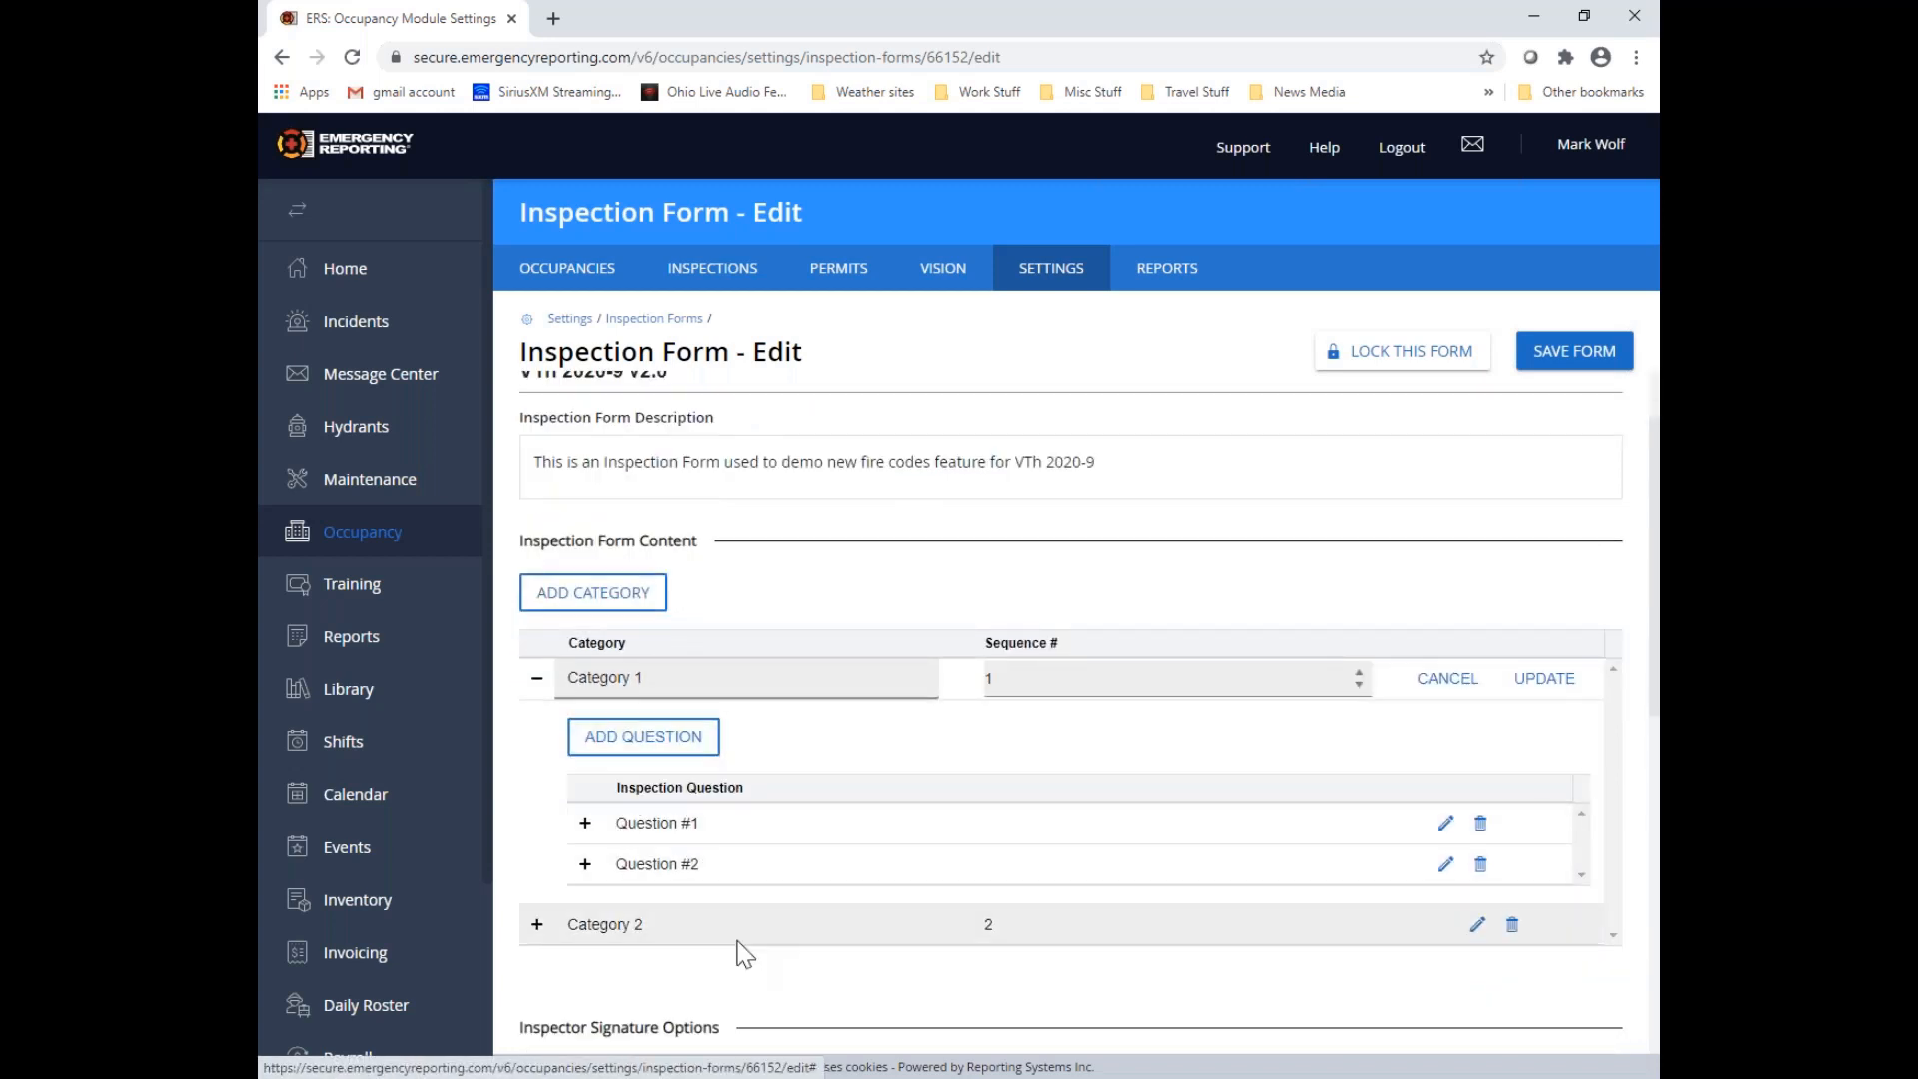
{"action": "left_click", "coordinate": [587, 825]}
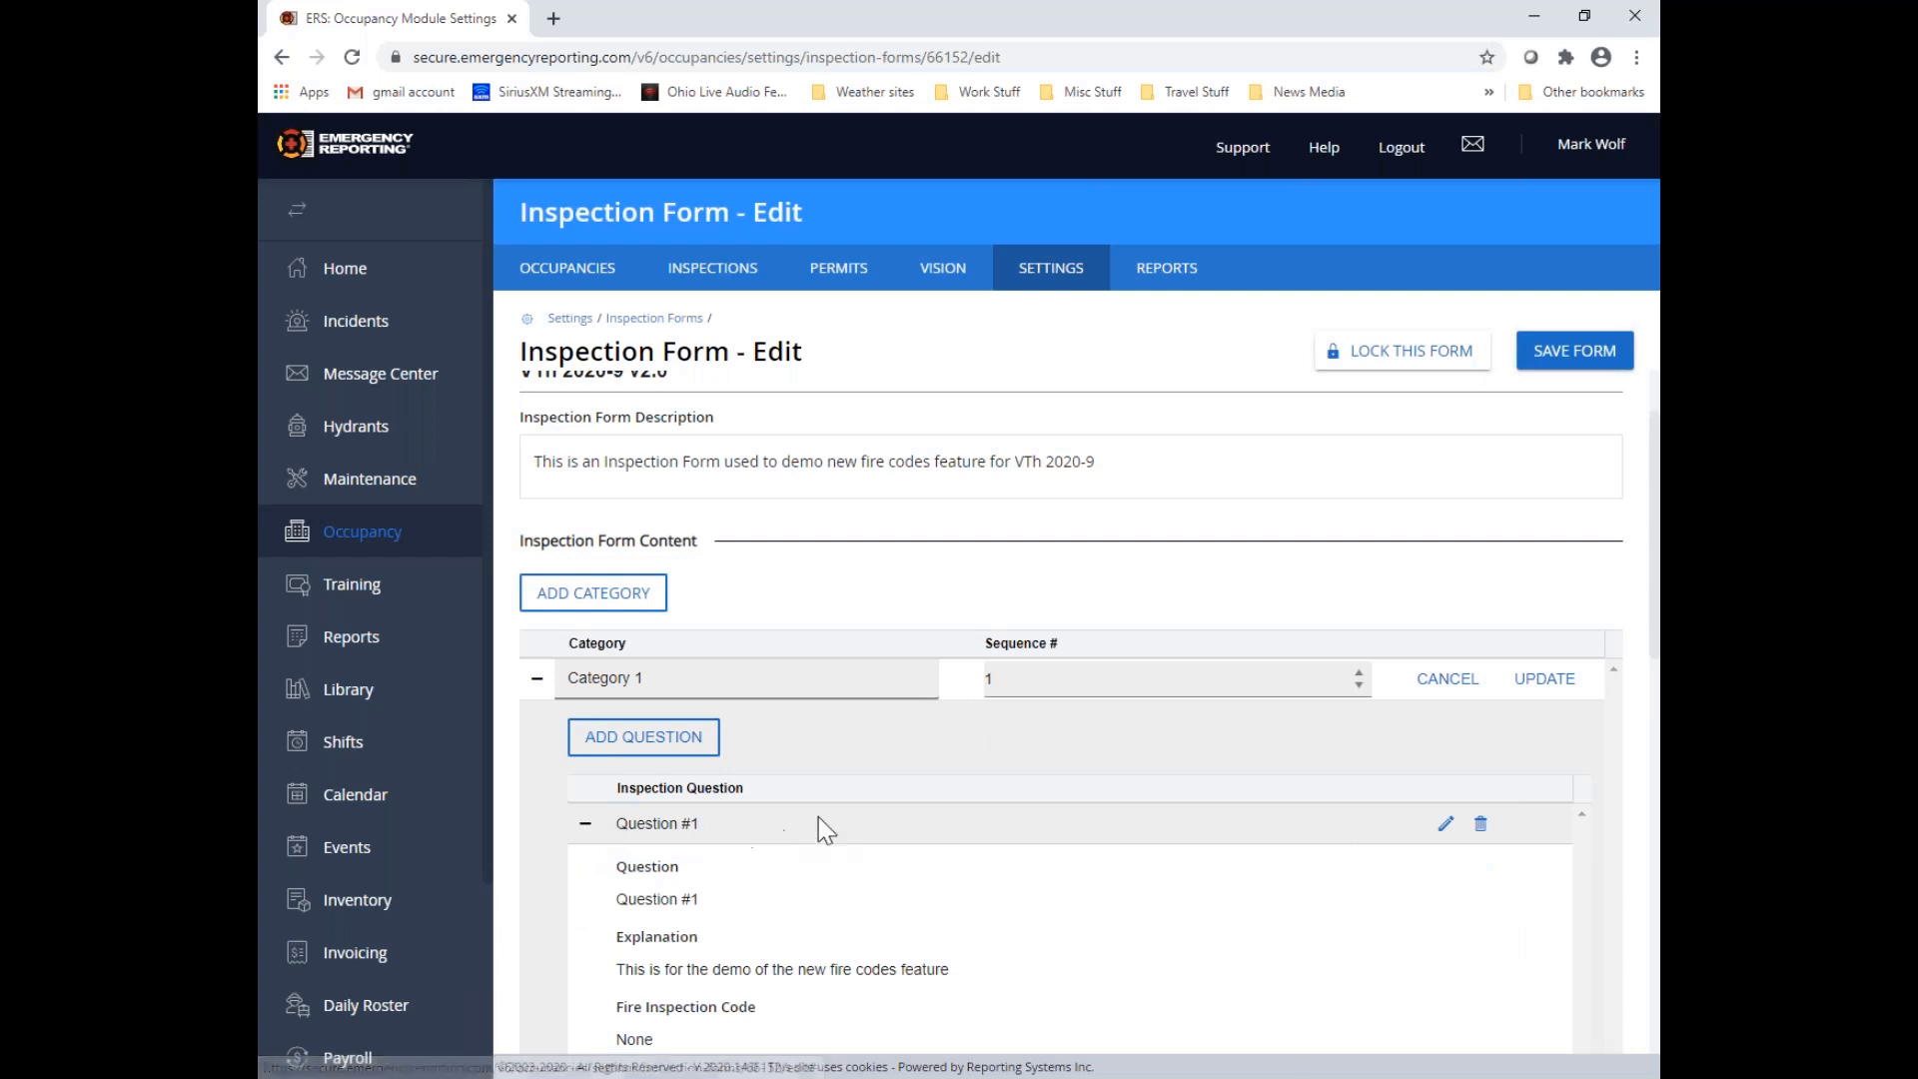
{"action": "scroll", "coordinate": [878, 786], "scroll_direction": "down", "scroll_amount": 3}
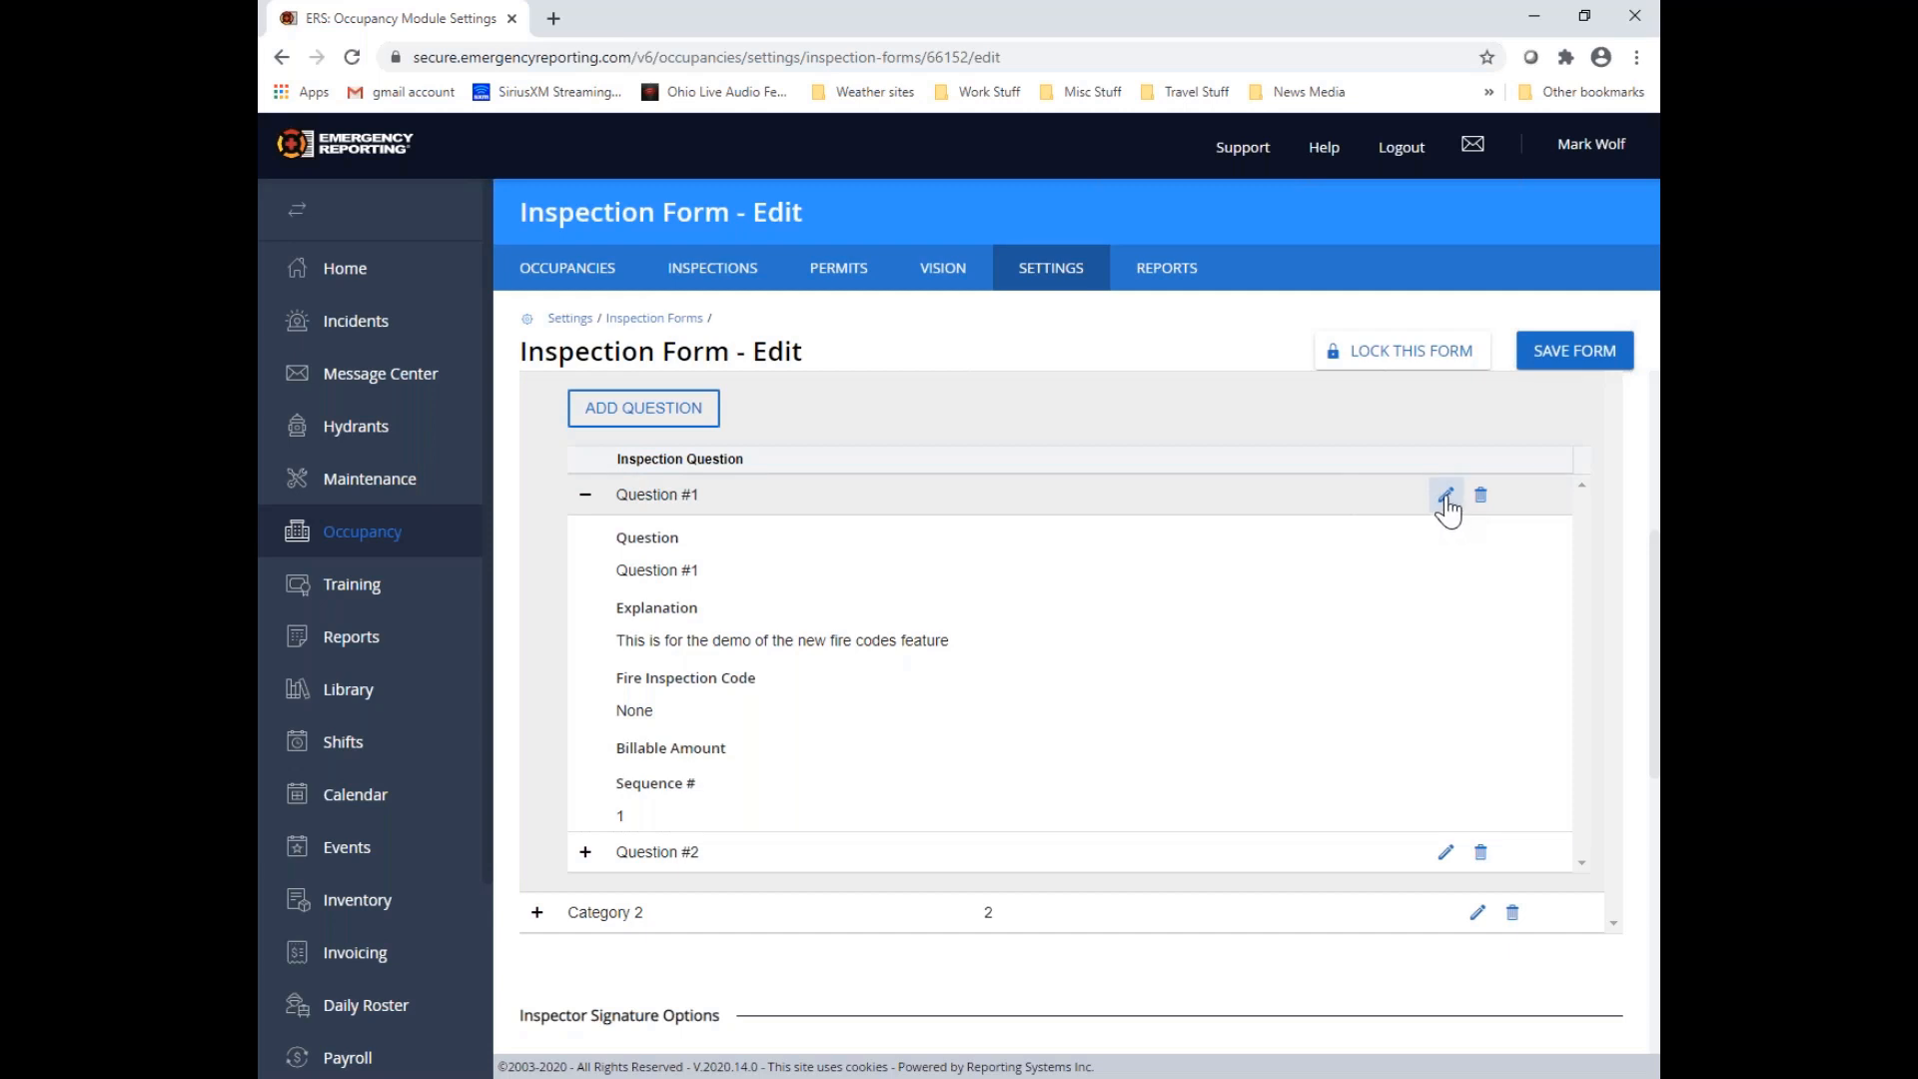
{"action": "left_click", "coordinate": [1446, 496]}
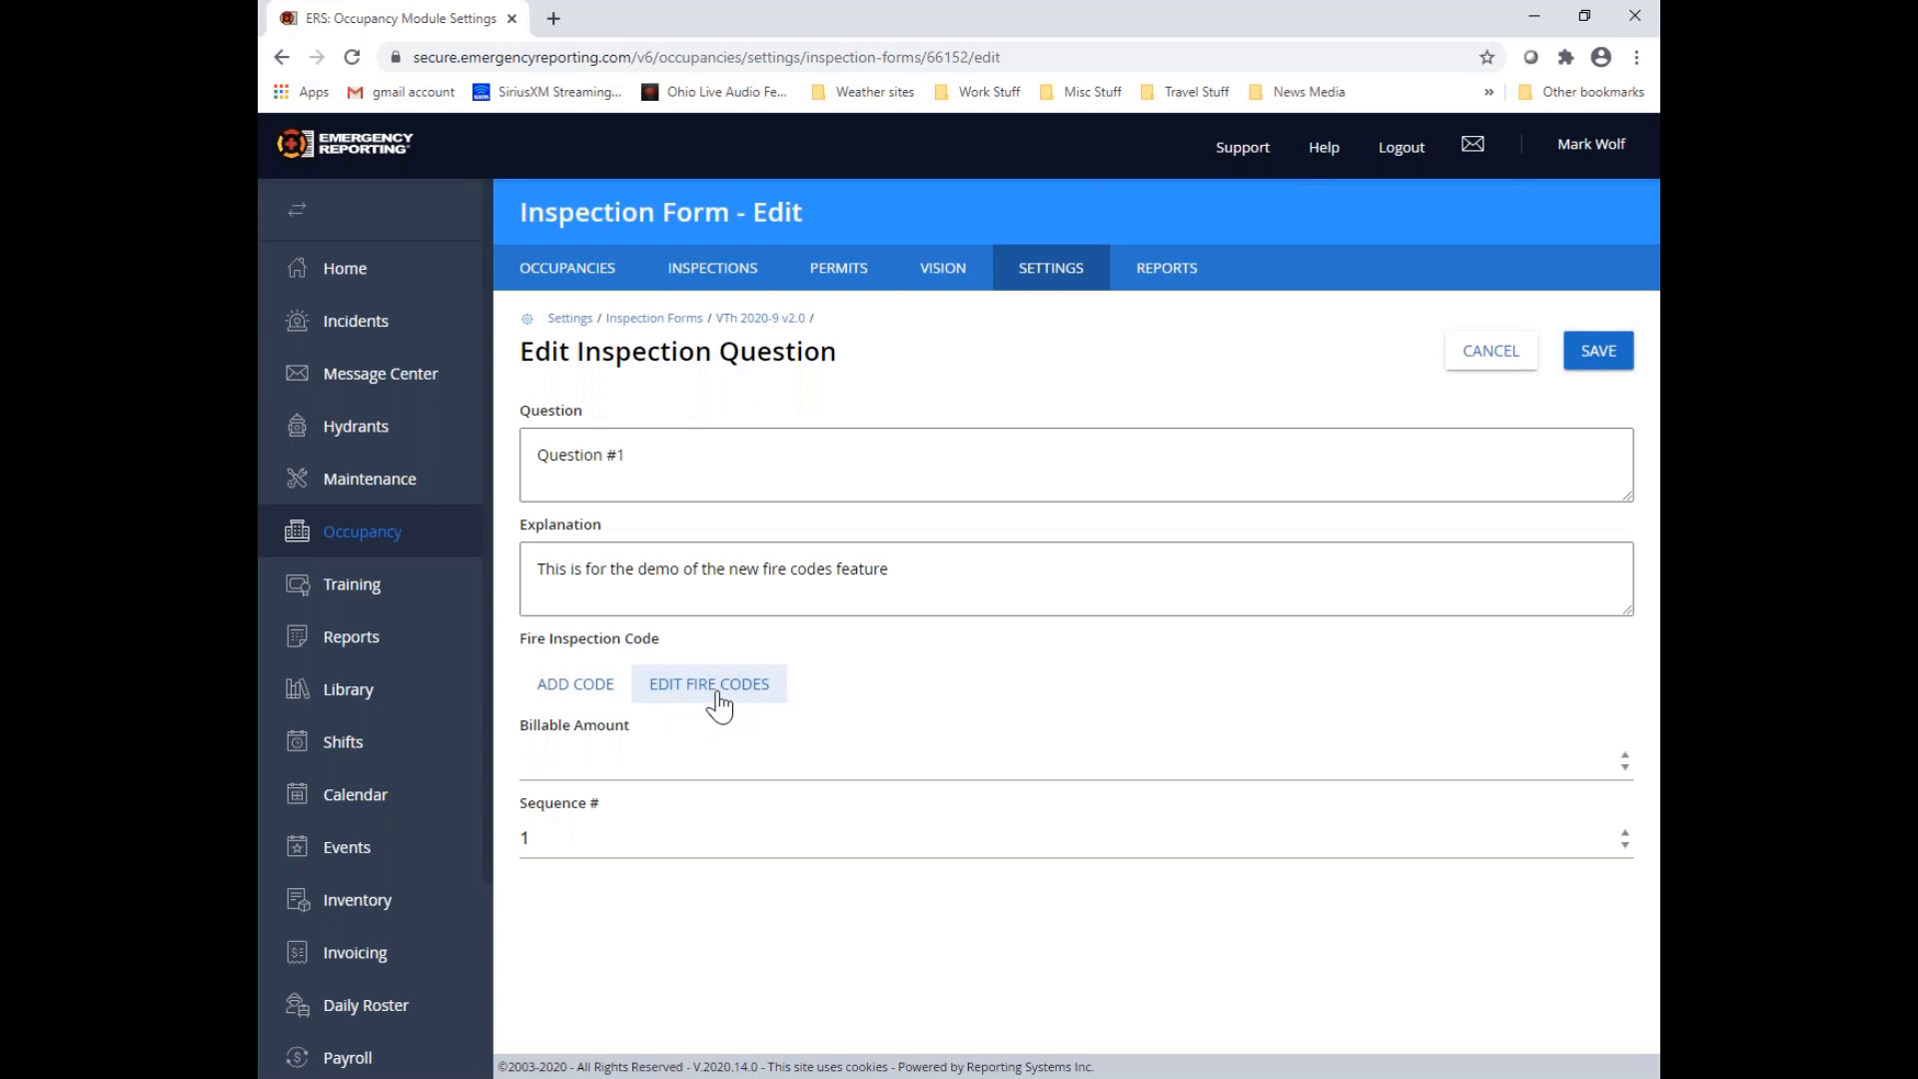
{"action": "right_click", "coordinate": [720, 685]}
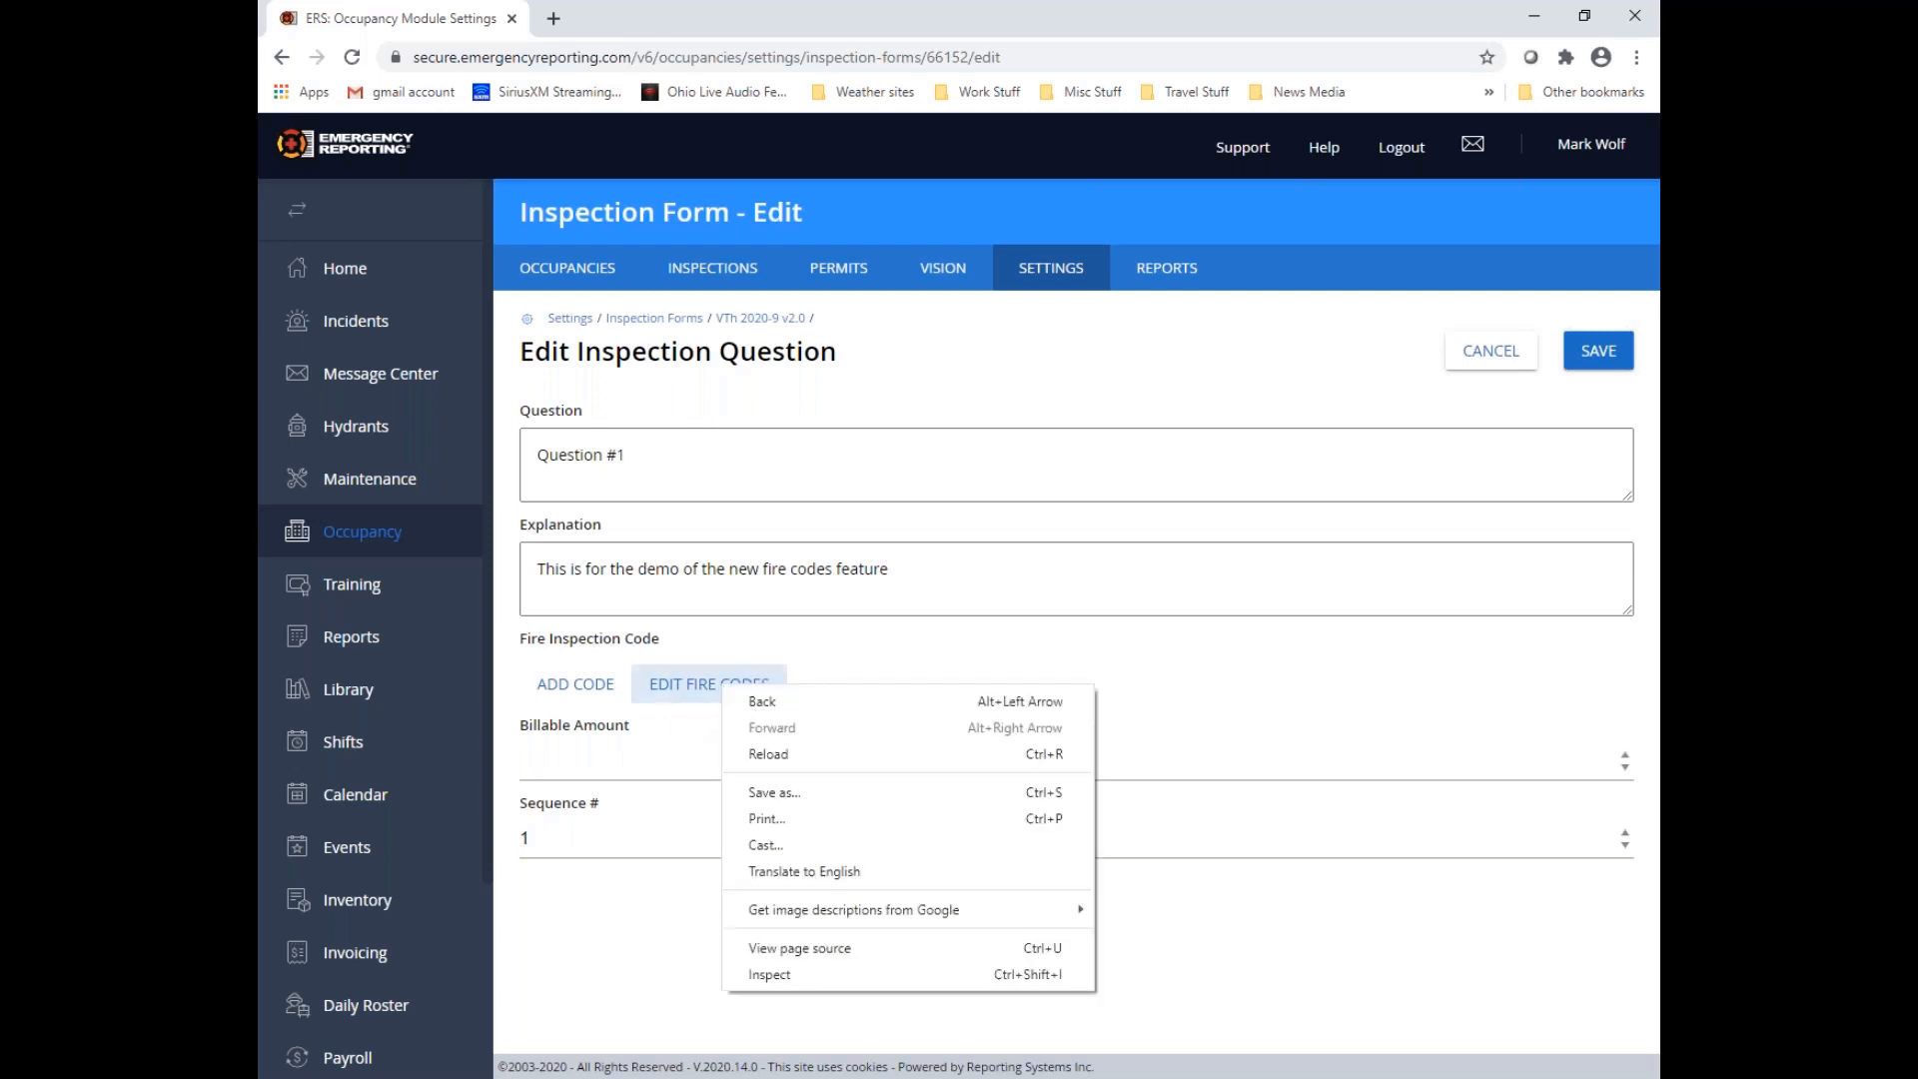
{"action": "right_click", "coordinate": [692, 683]}
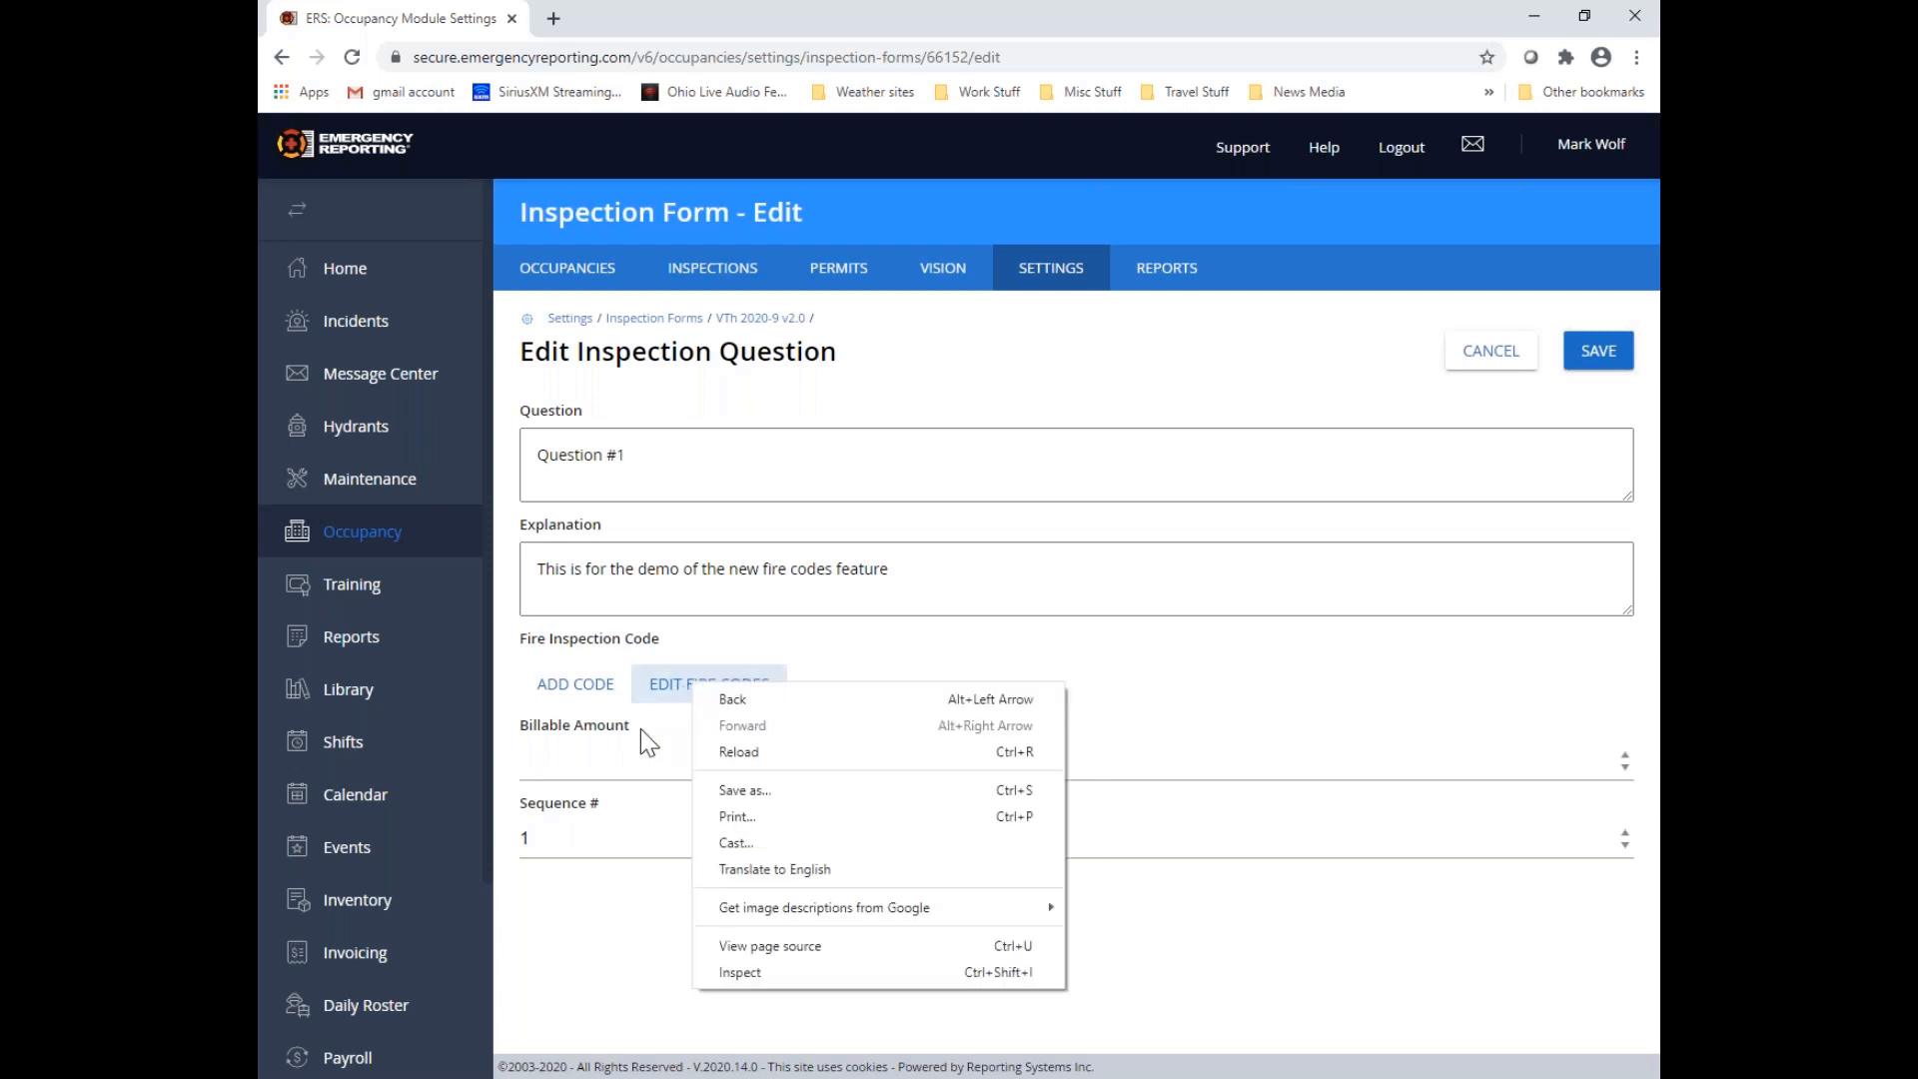
{"action": "left_click", "coordinate": [675, 756]}
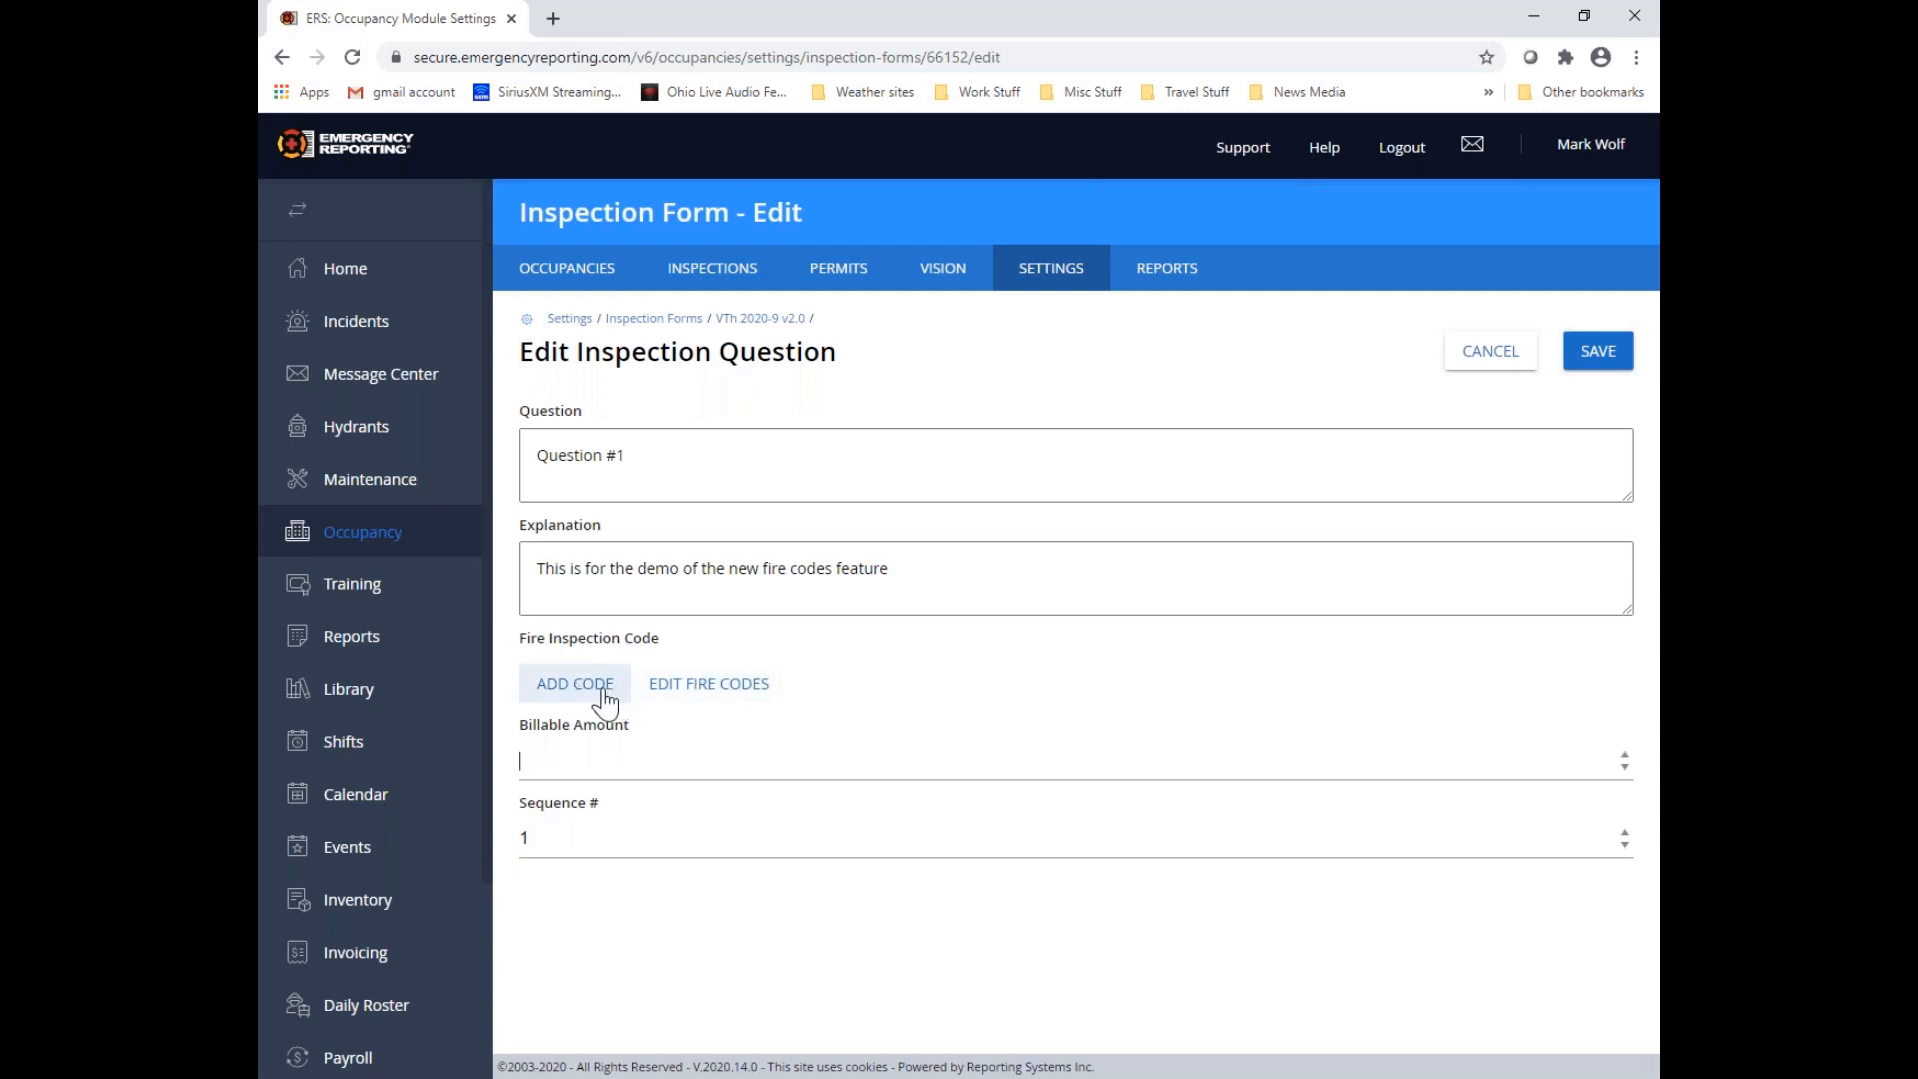
Attach fire code "501.4 - Timing of installation" from OFC, OAC 1301:7-7, 2017 edition, 5 - Fire Service Fedatures, to Question #1
{"action": "left_click", "coordinate": [575, 684]}
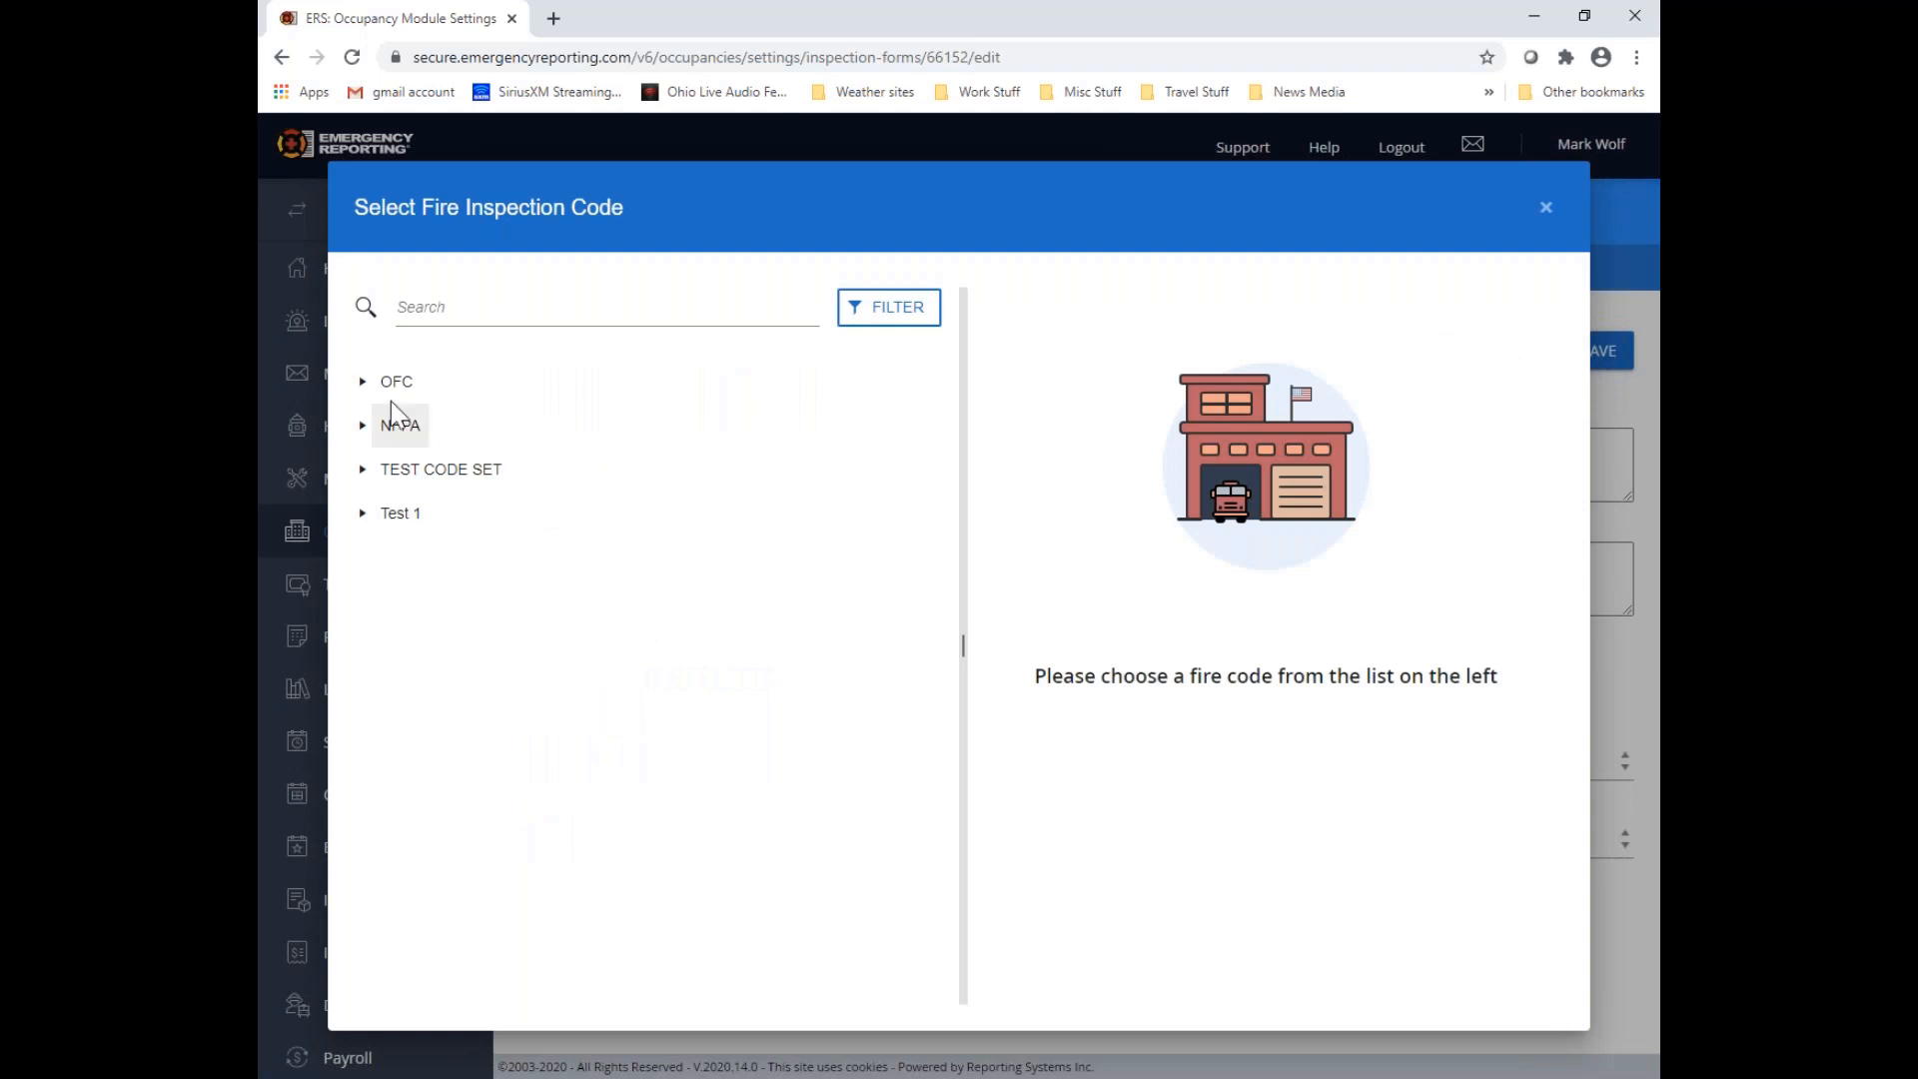
{"action": "left_click", "coordinate": [364, 386]}
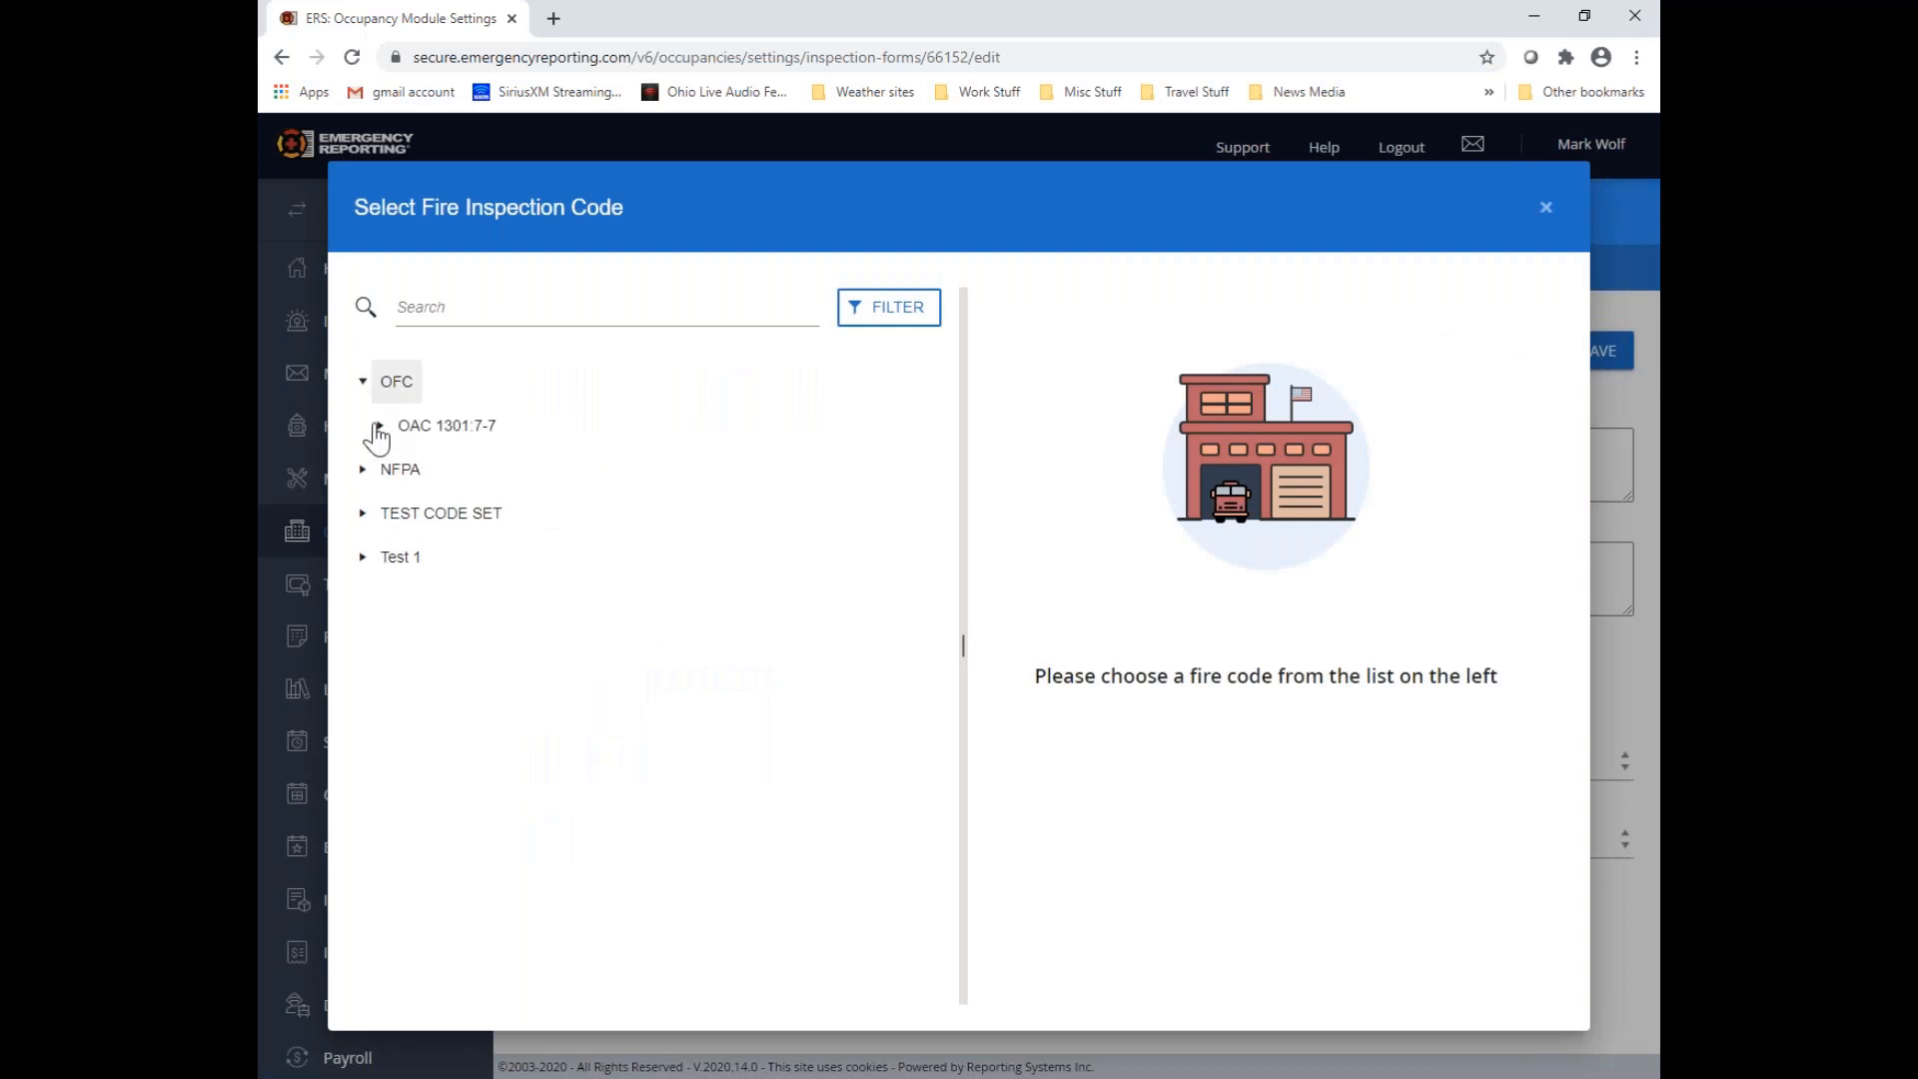
{"action": "left_click", "coordinate": [380, 427]}
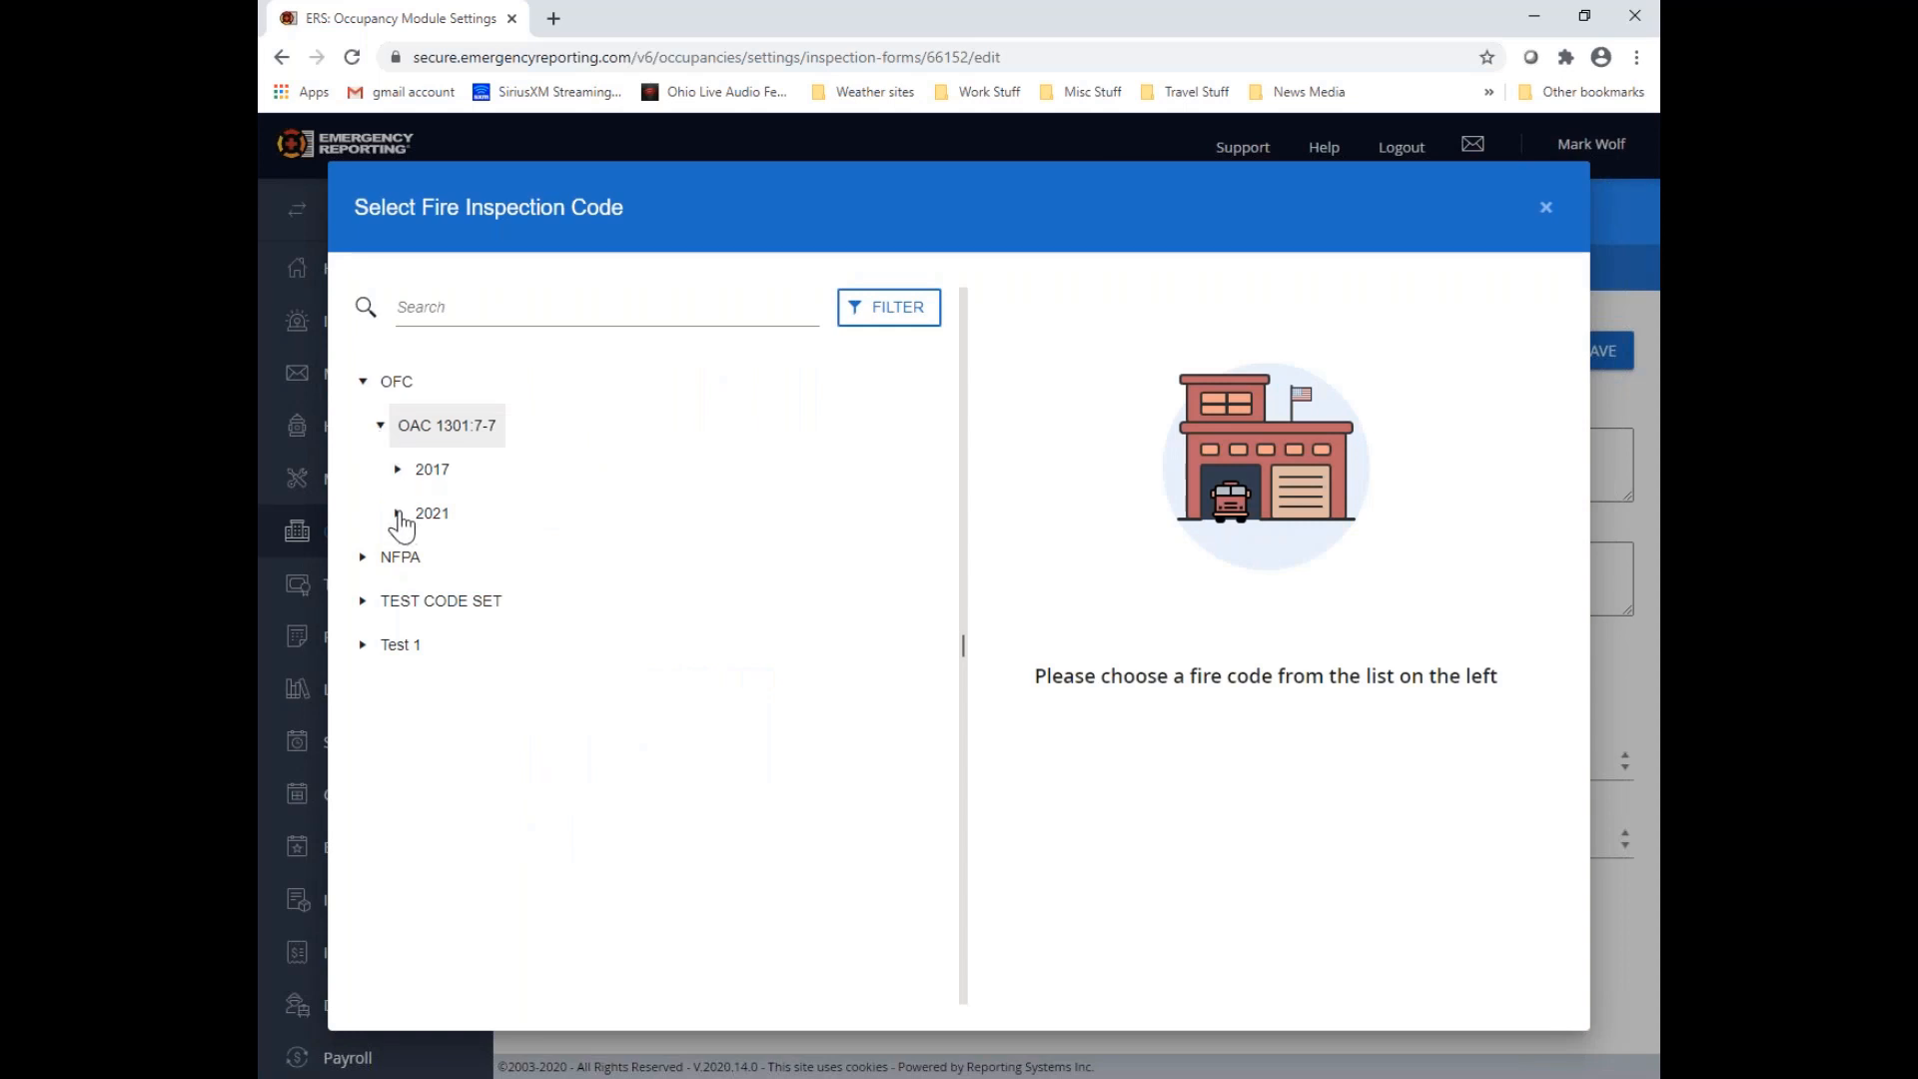
{"action": "left_click", "coordinate": [398, 471]}
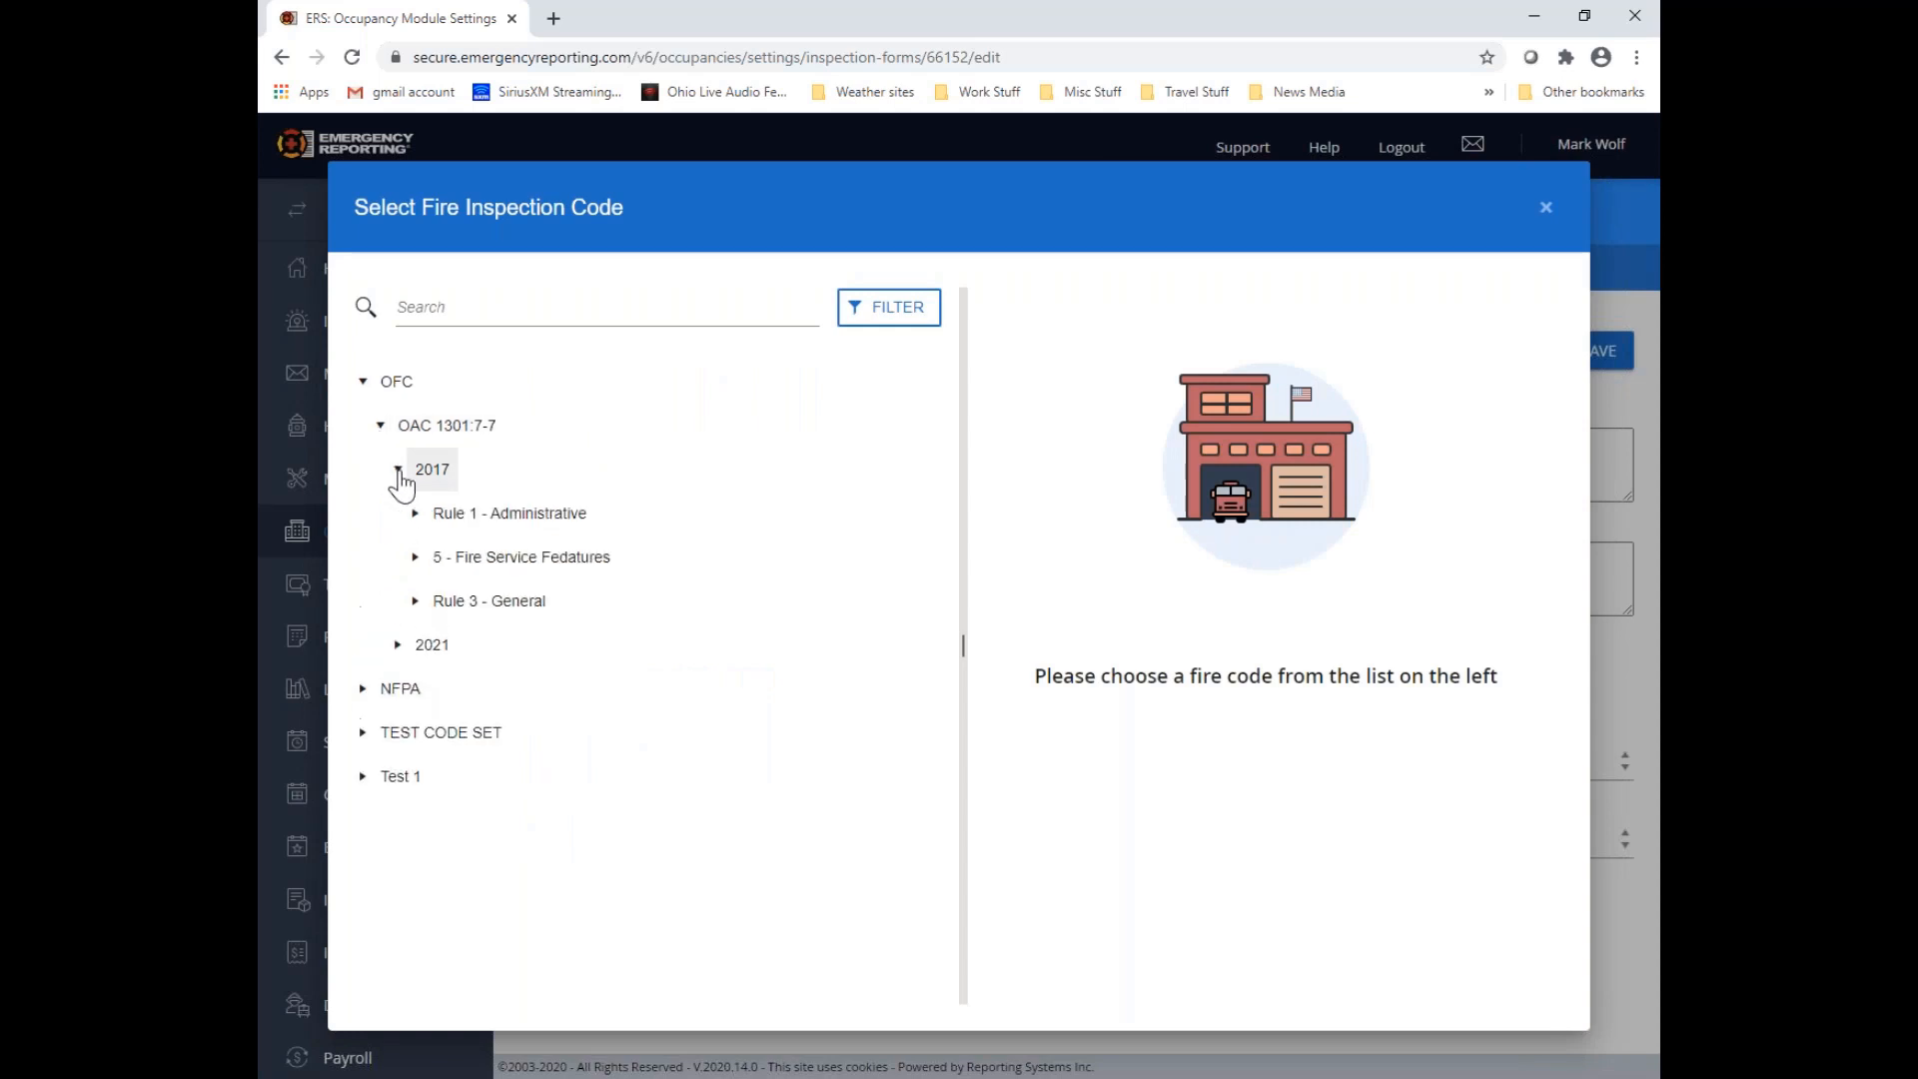
{"action": "left_click", "coordinate": [416, 559]}
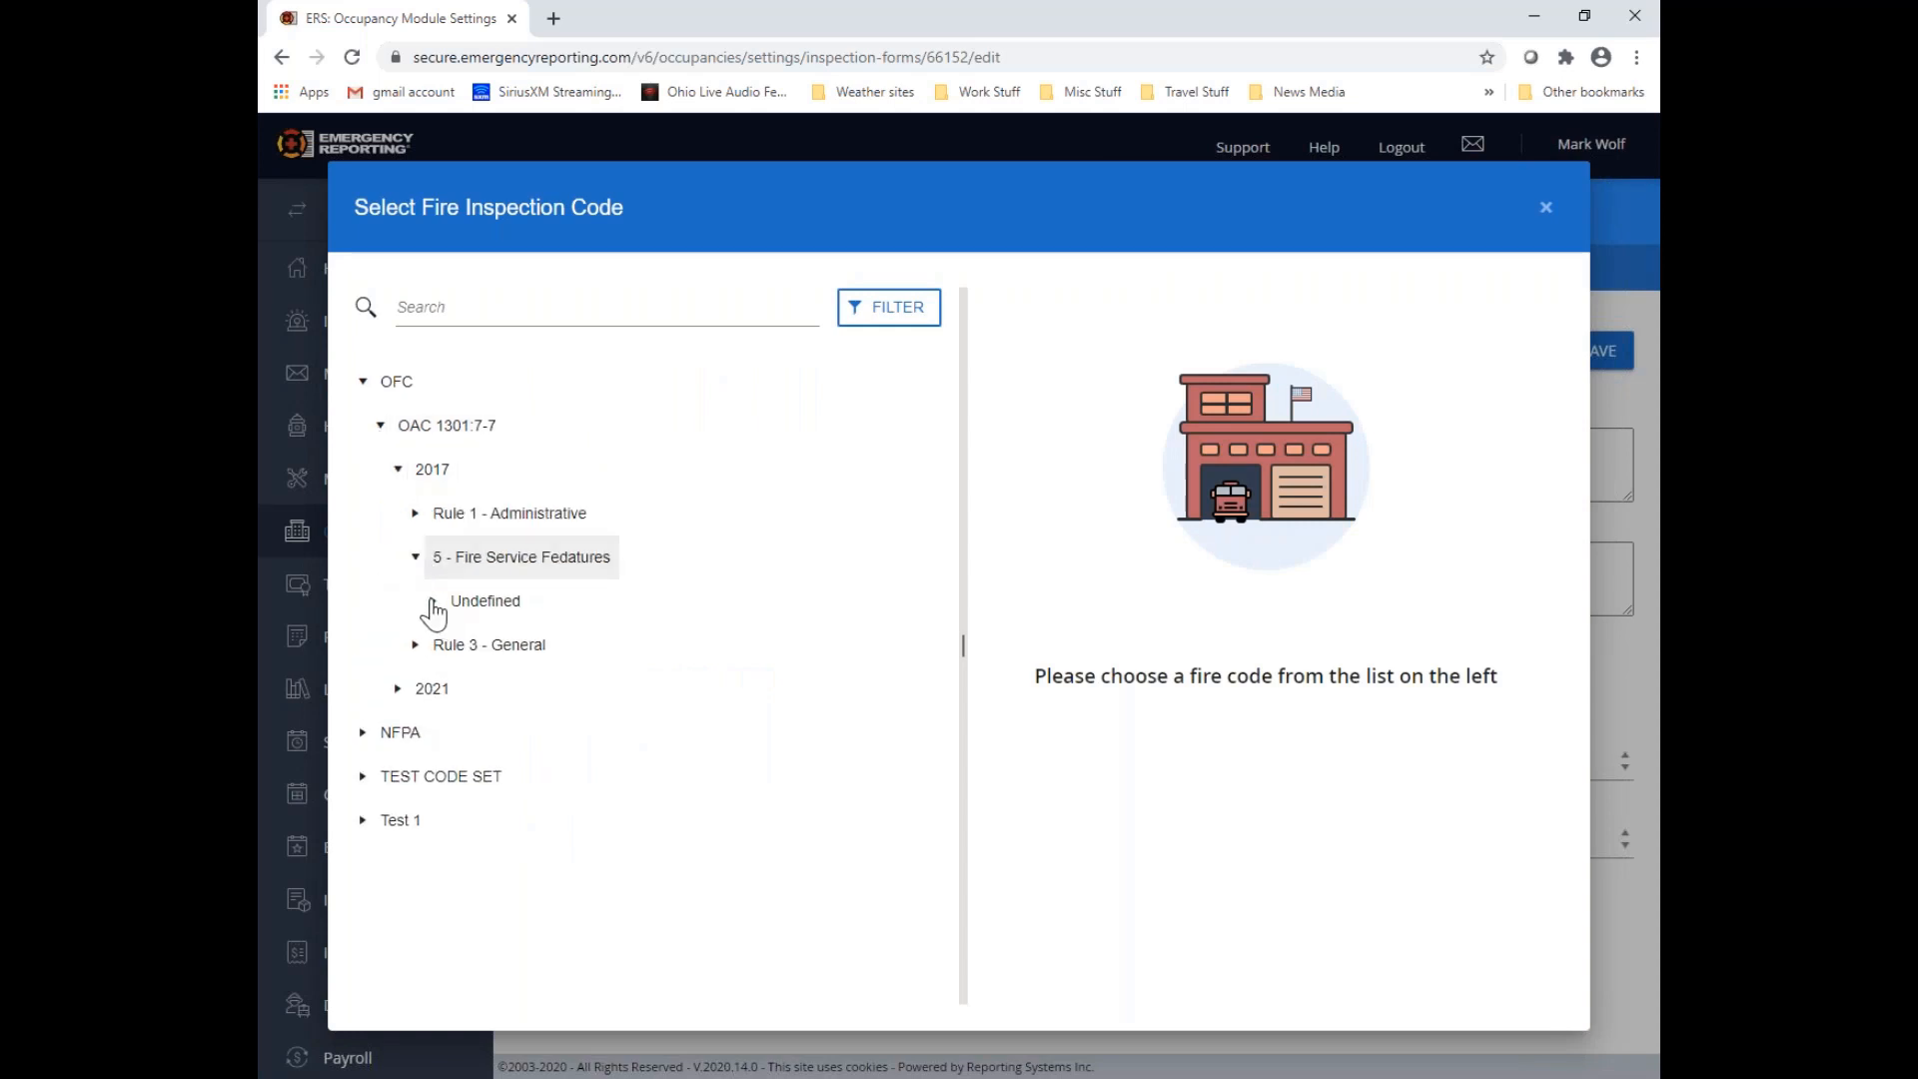
{"action": "left_click", "coordinate": [431, 602]}
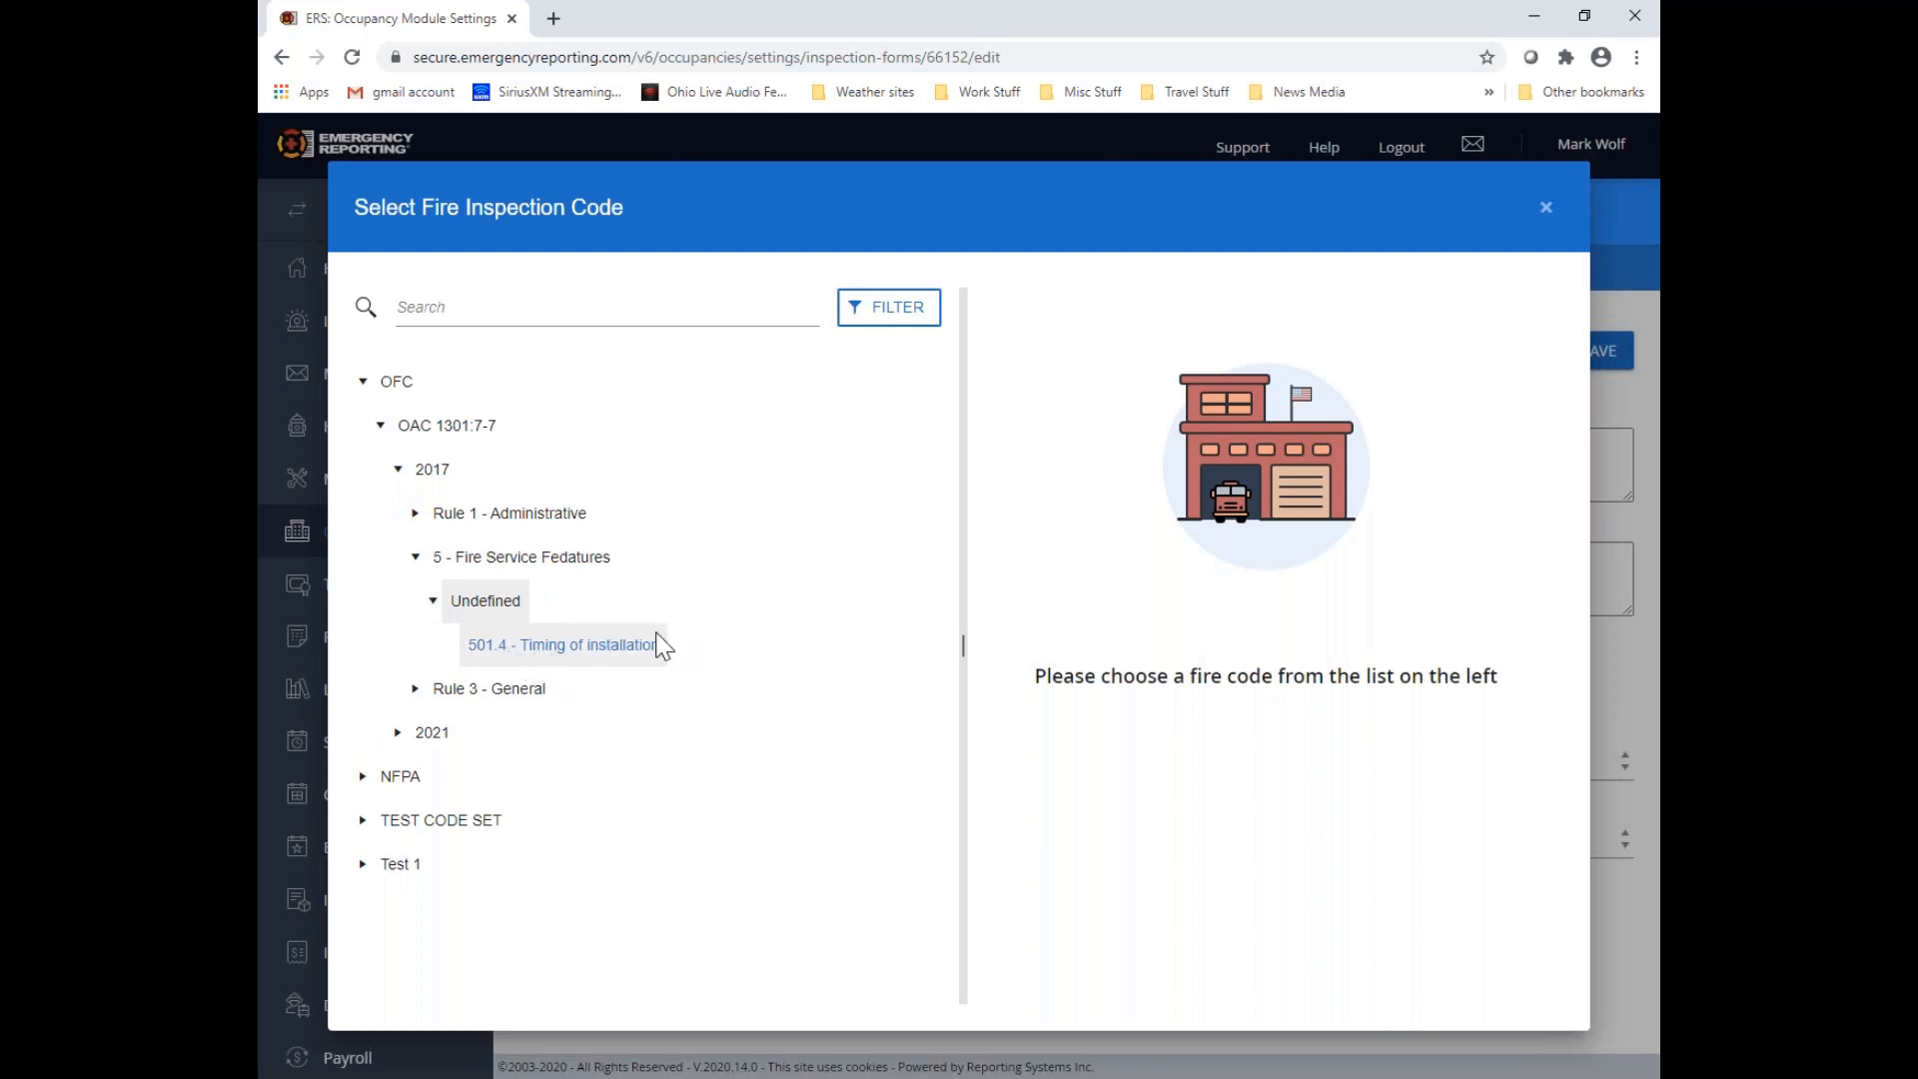
{"action": "left_click", "coordinate": [599, 647]}
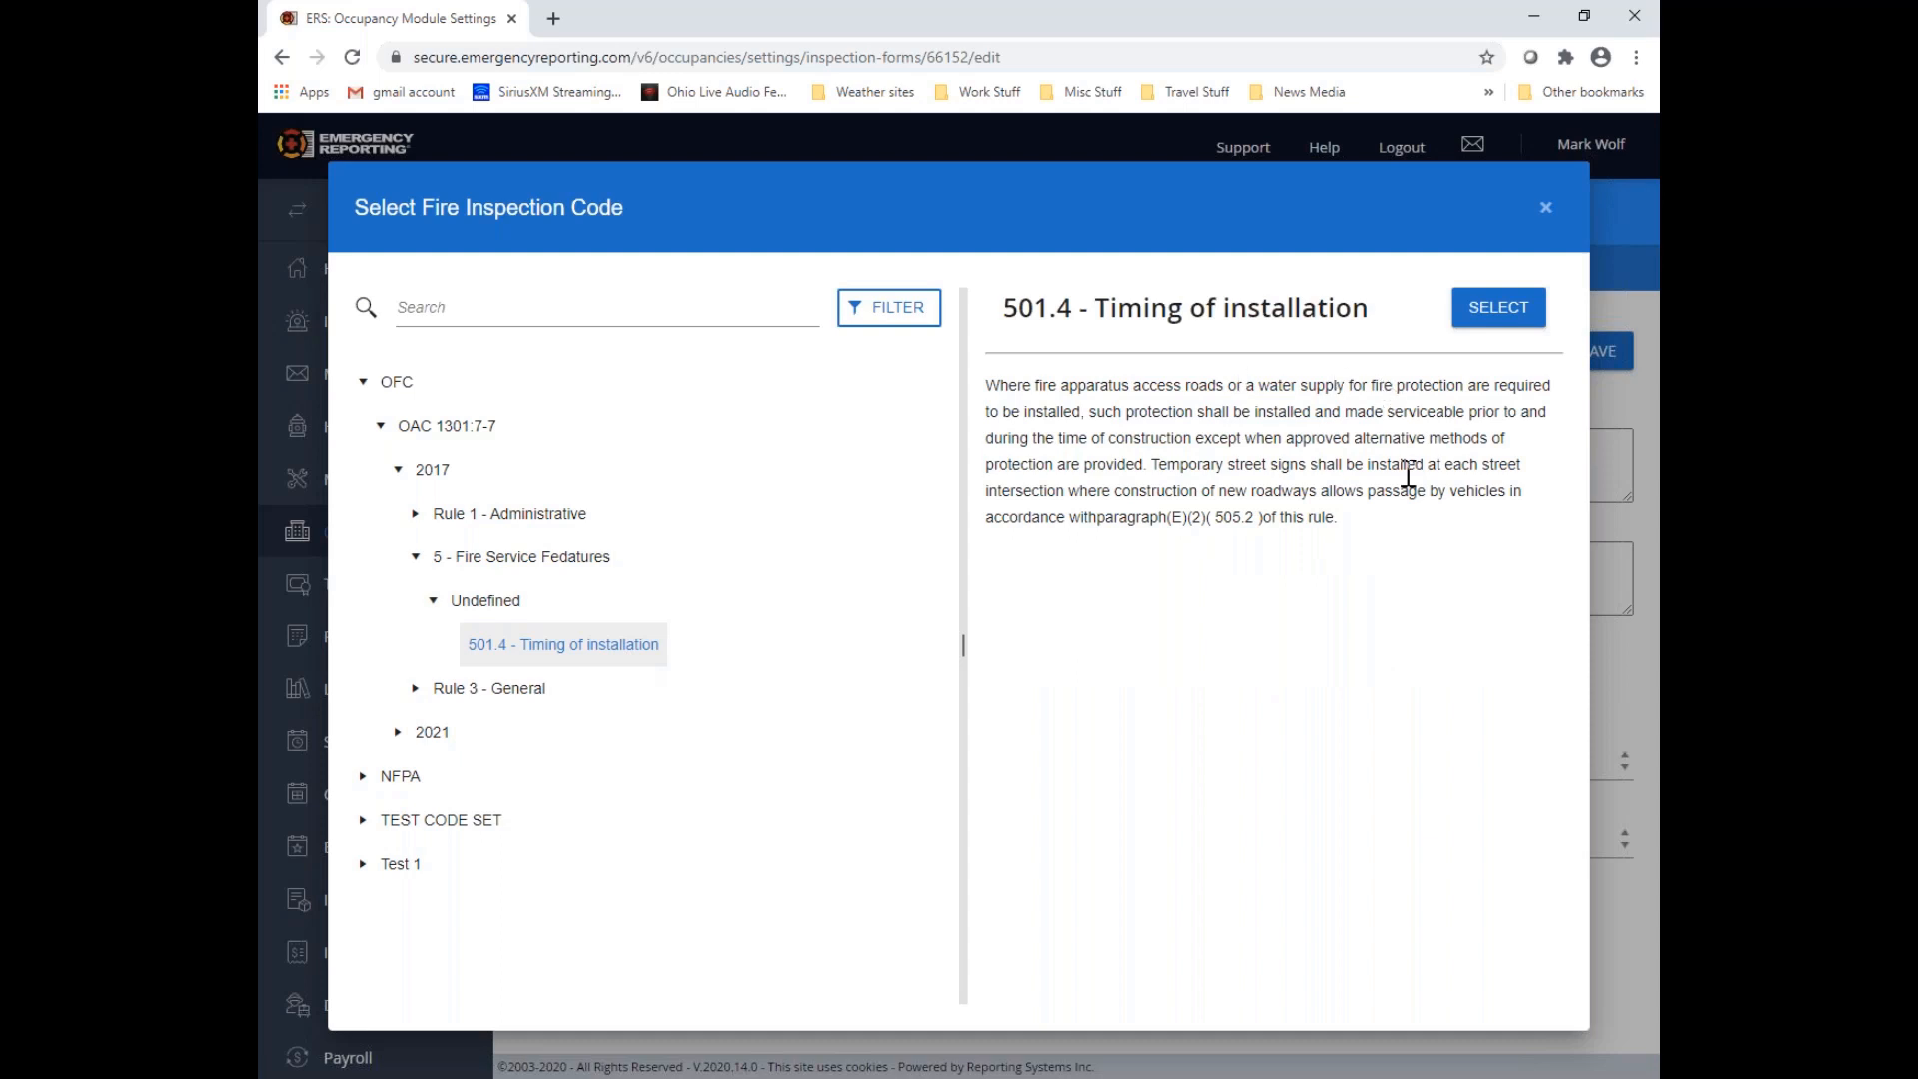
{"action": "left_click", "coordinate": [1520, 319]}
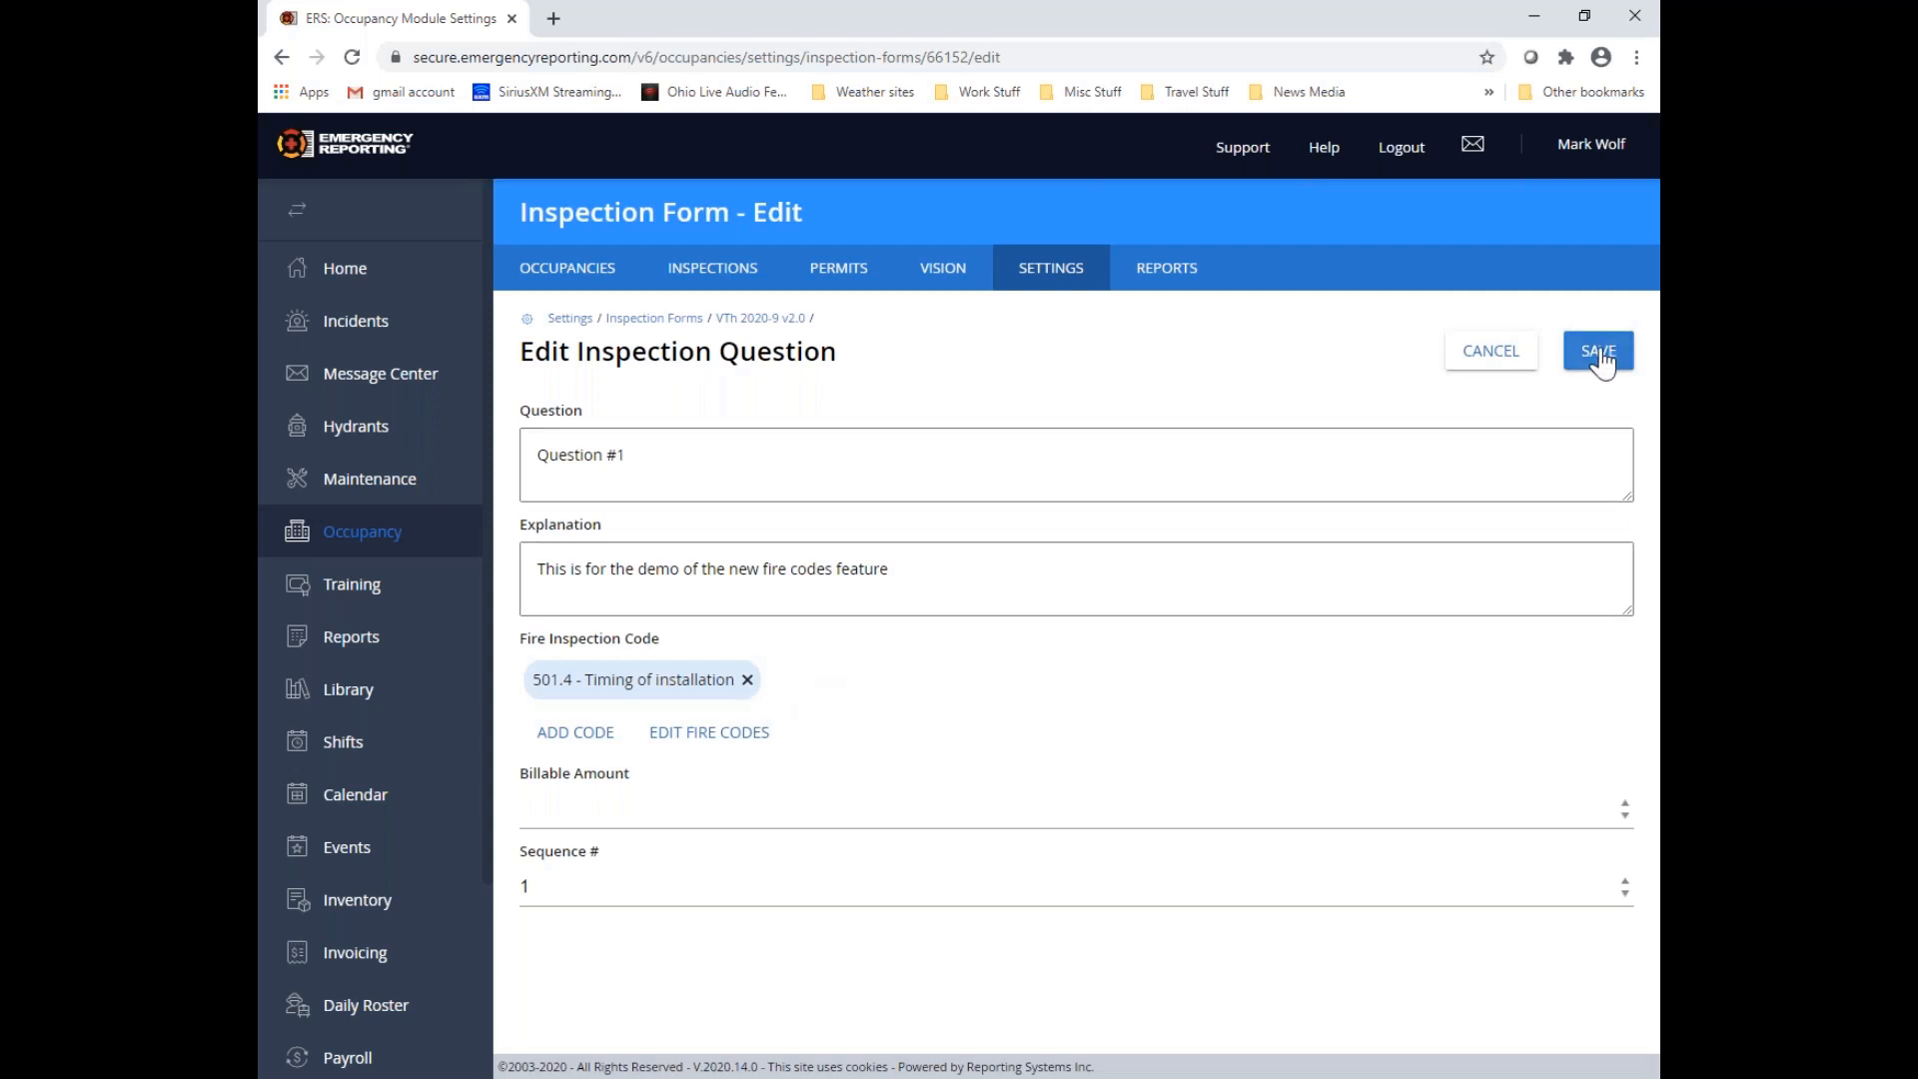
Add fire code "102.3.2 - Certificate of occupancy" from the 2021 edition of OAC 1301:7-7, Rule 1 - Administrative, 102 - Application, to Question #1
{"action": "left_click", "coordinate": [591, 739]}
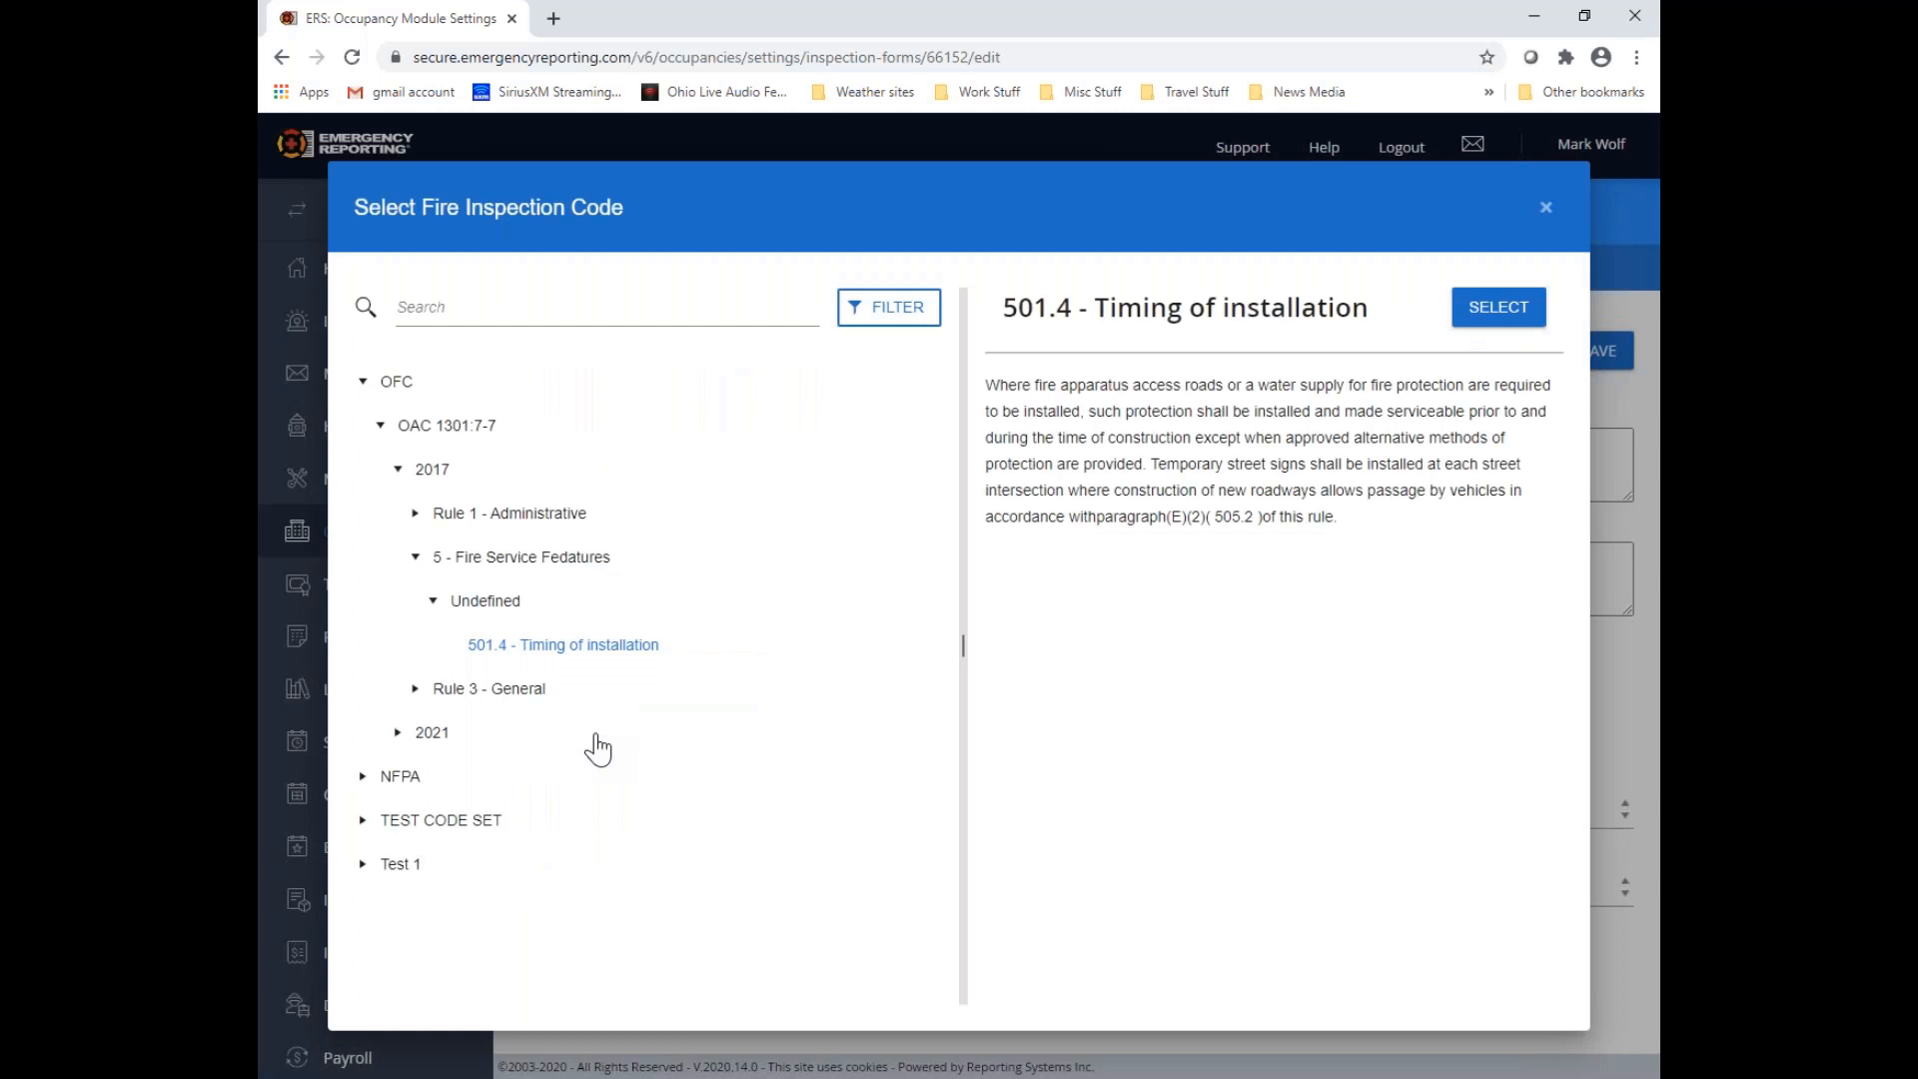
{"action": "left_click", "coordinate": [398, 737]}
{"action": "left_click", "coordinate": [416, 556]}
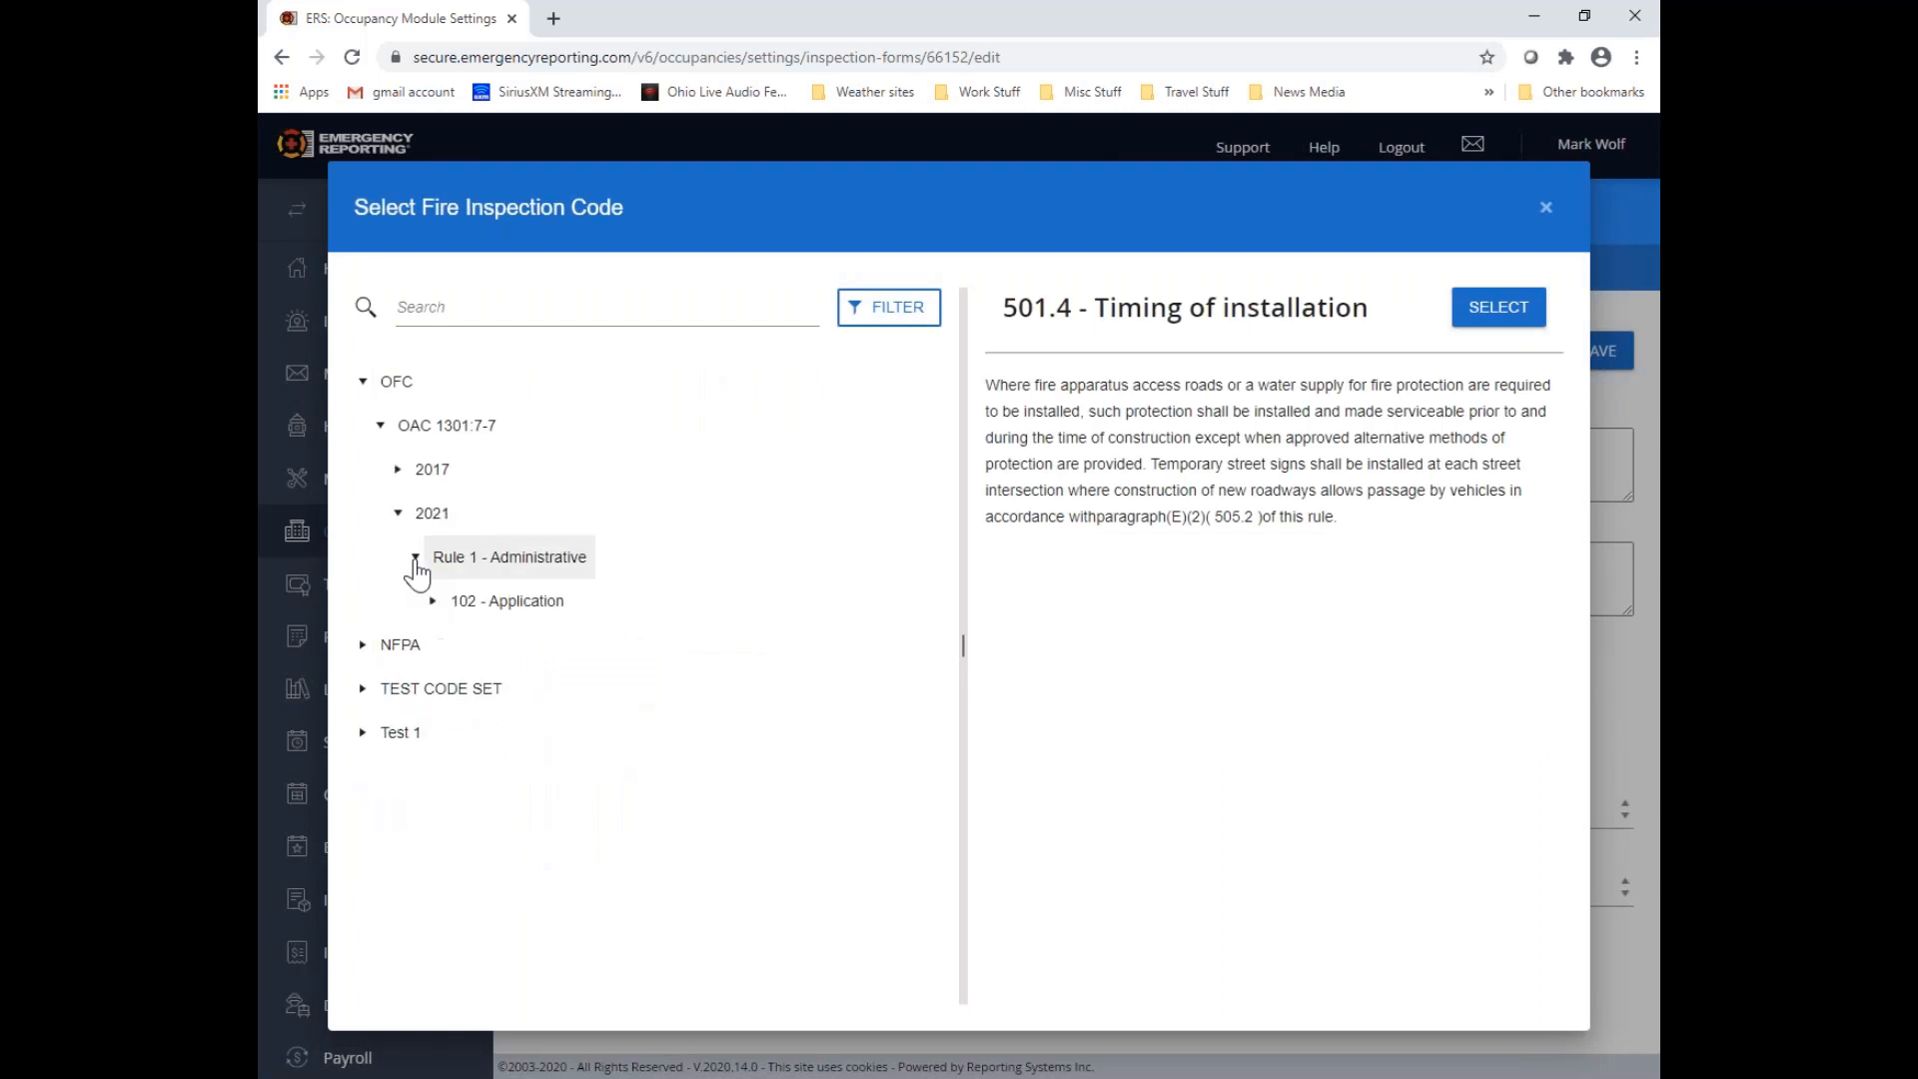
{"action": "left_click", "coordinate": [433, 601]}
{"action": "left_click", "coordinate": [537, 645]}
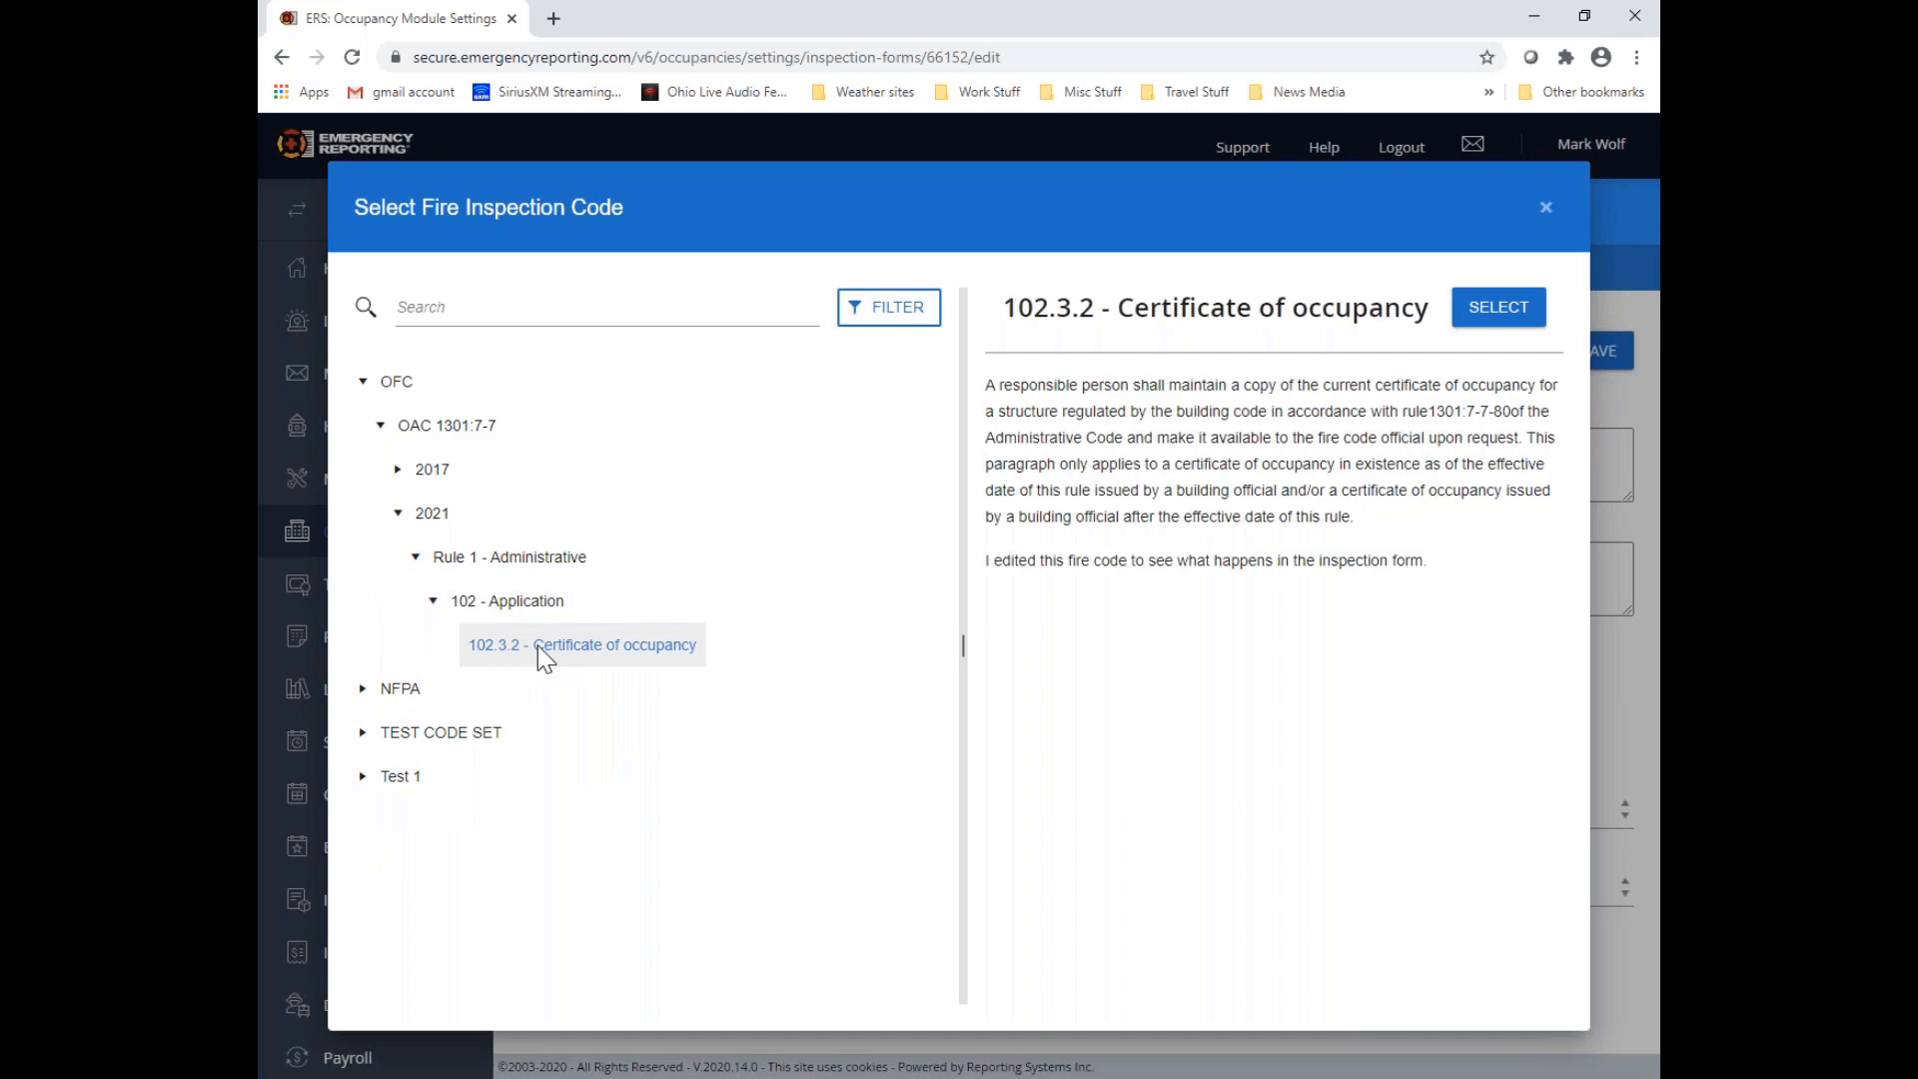
{"action": "left_click", "coordinate": [1499, 308]}
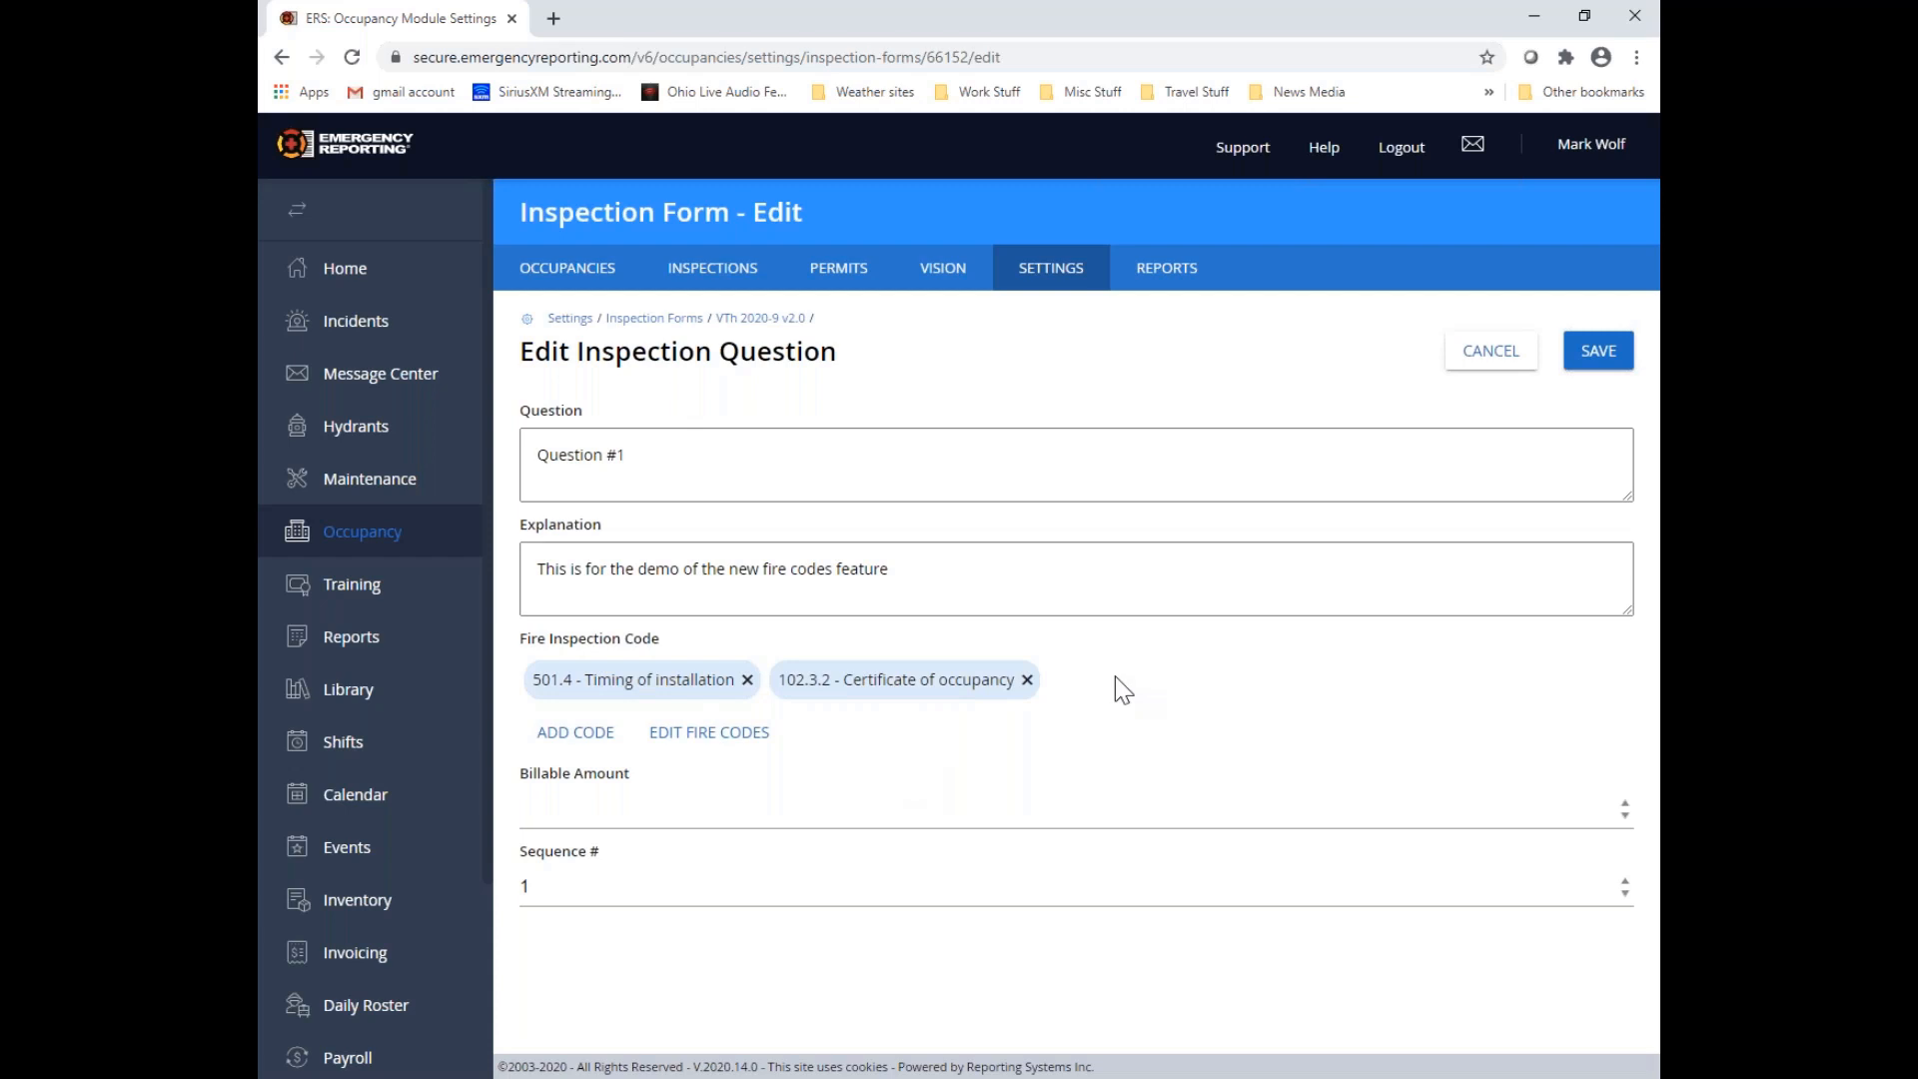
Save Question #1 with its attached fire codes, and open Question #2 of Category 1 for editing
{"action": "left_click", "coordinate": [1597, 366]}
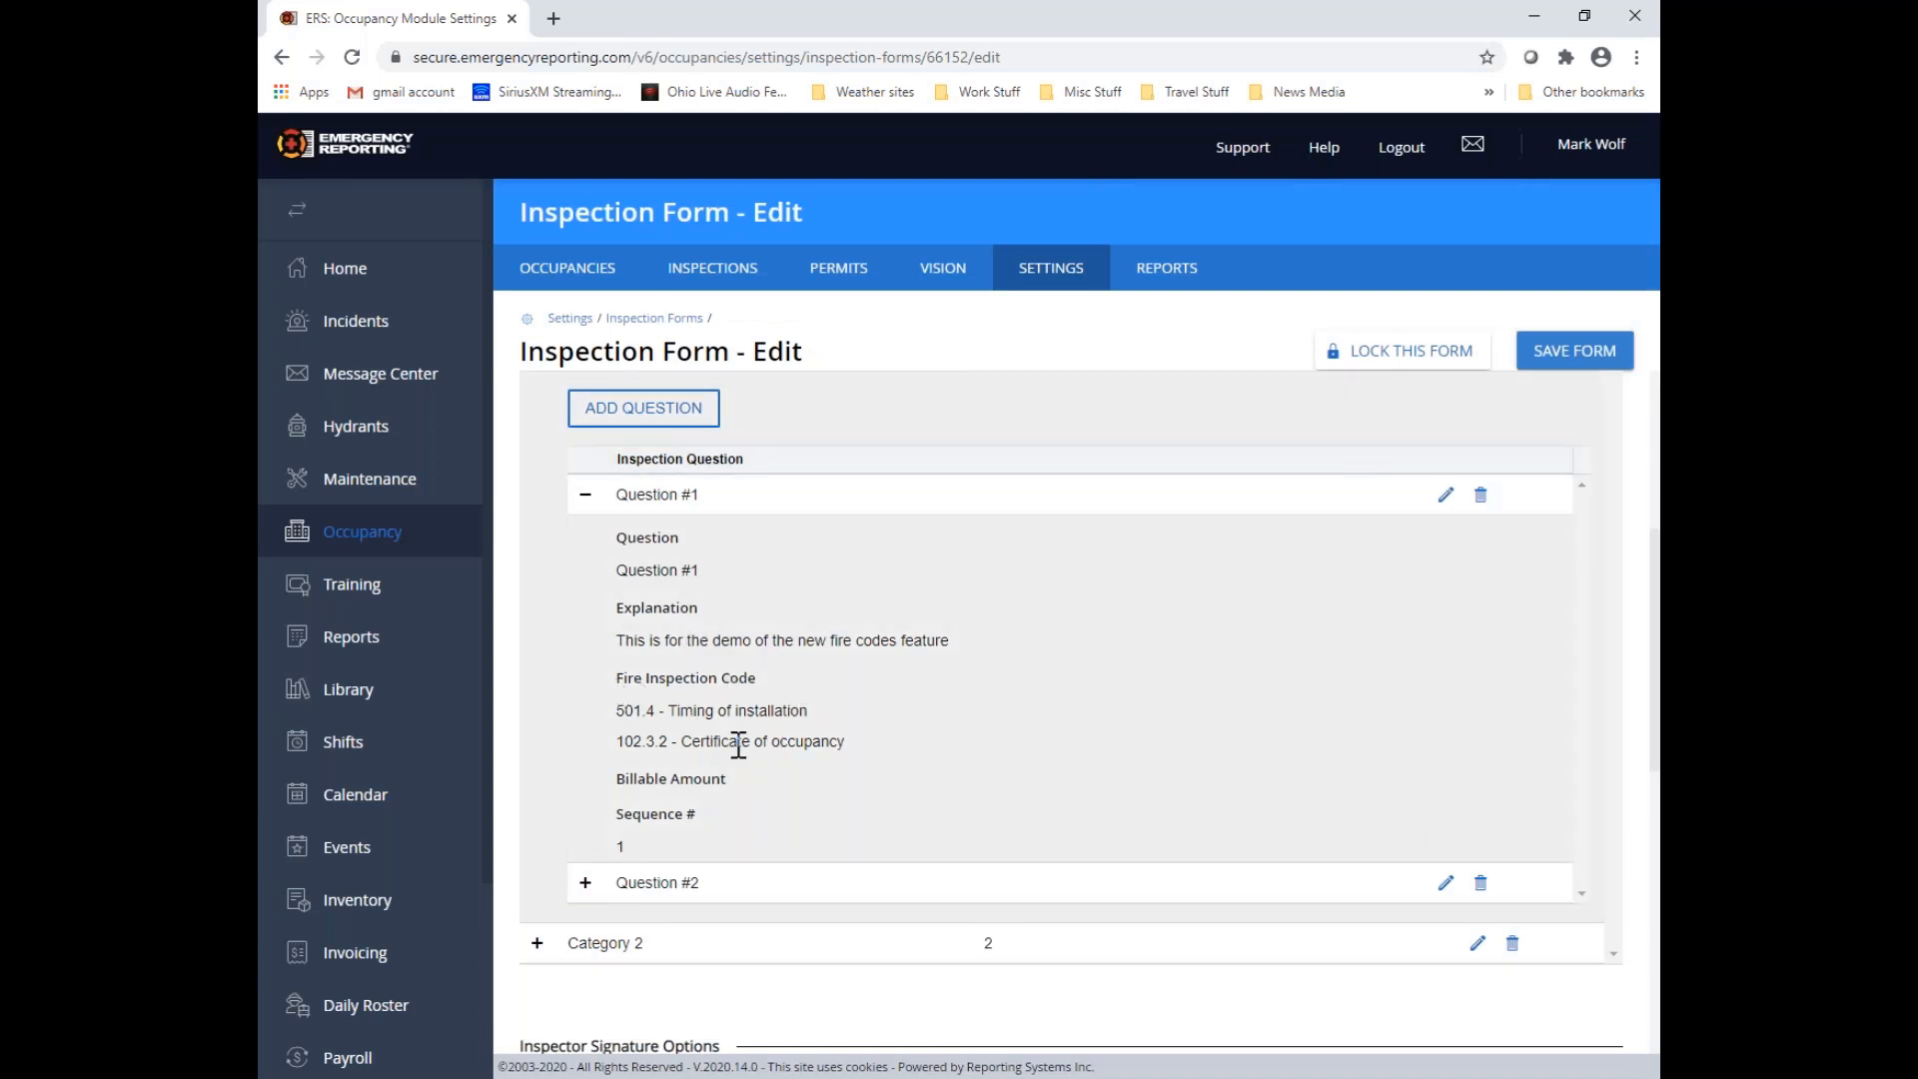
{"action": "scroll", "coordinate": [738, 744], "scroll_direction": "down", "scroll_amount": 2}
{"action": "left_click", "coordinate": [585, 666]}
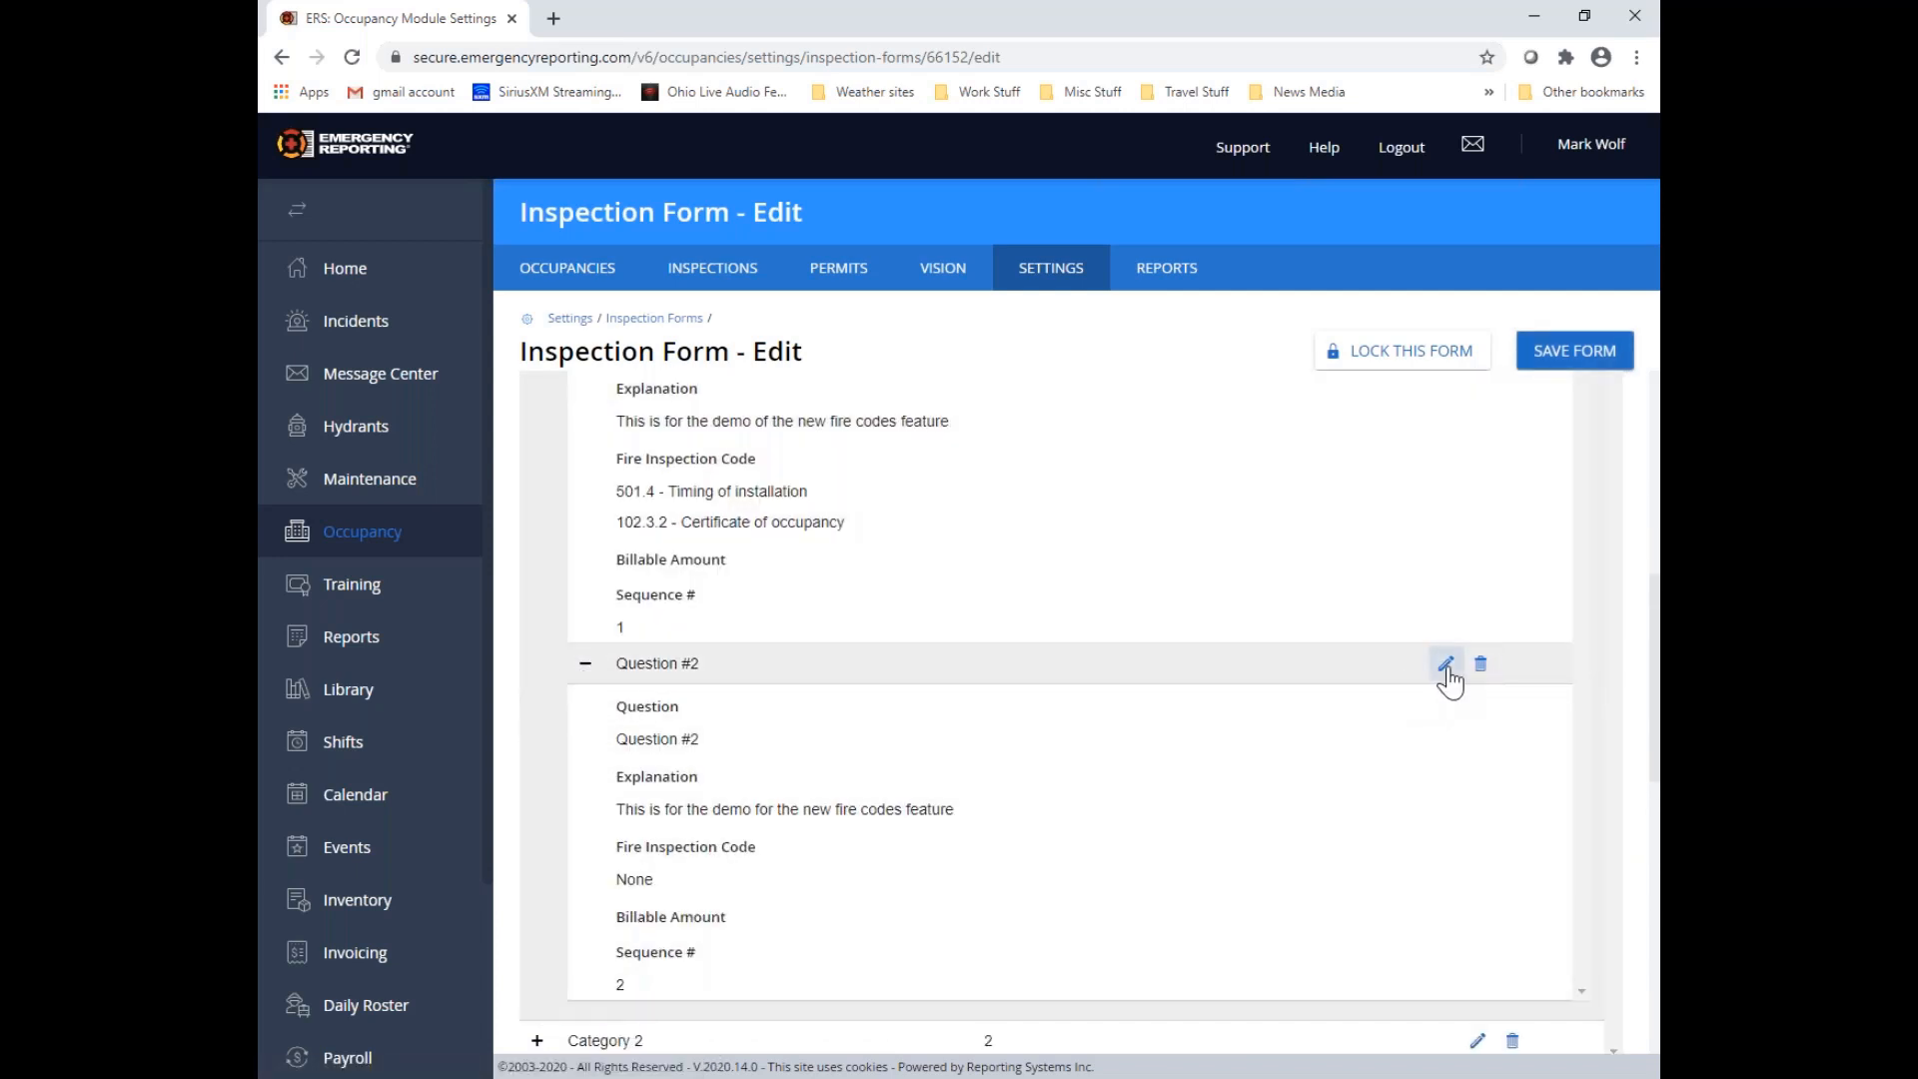
{"action": "left_click", "coordinate": [1446, 666]}
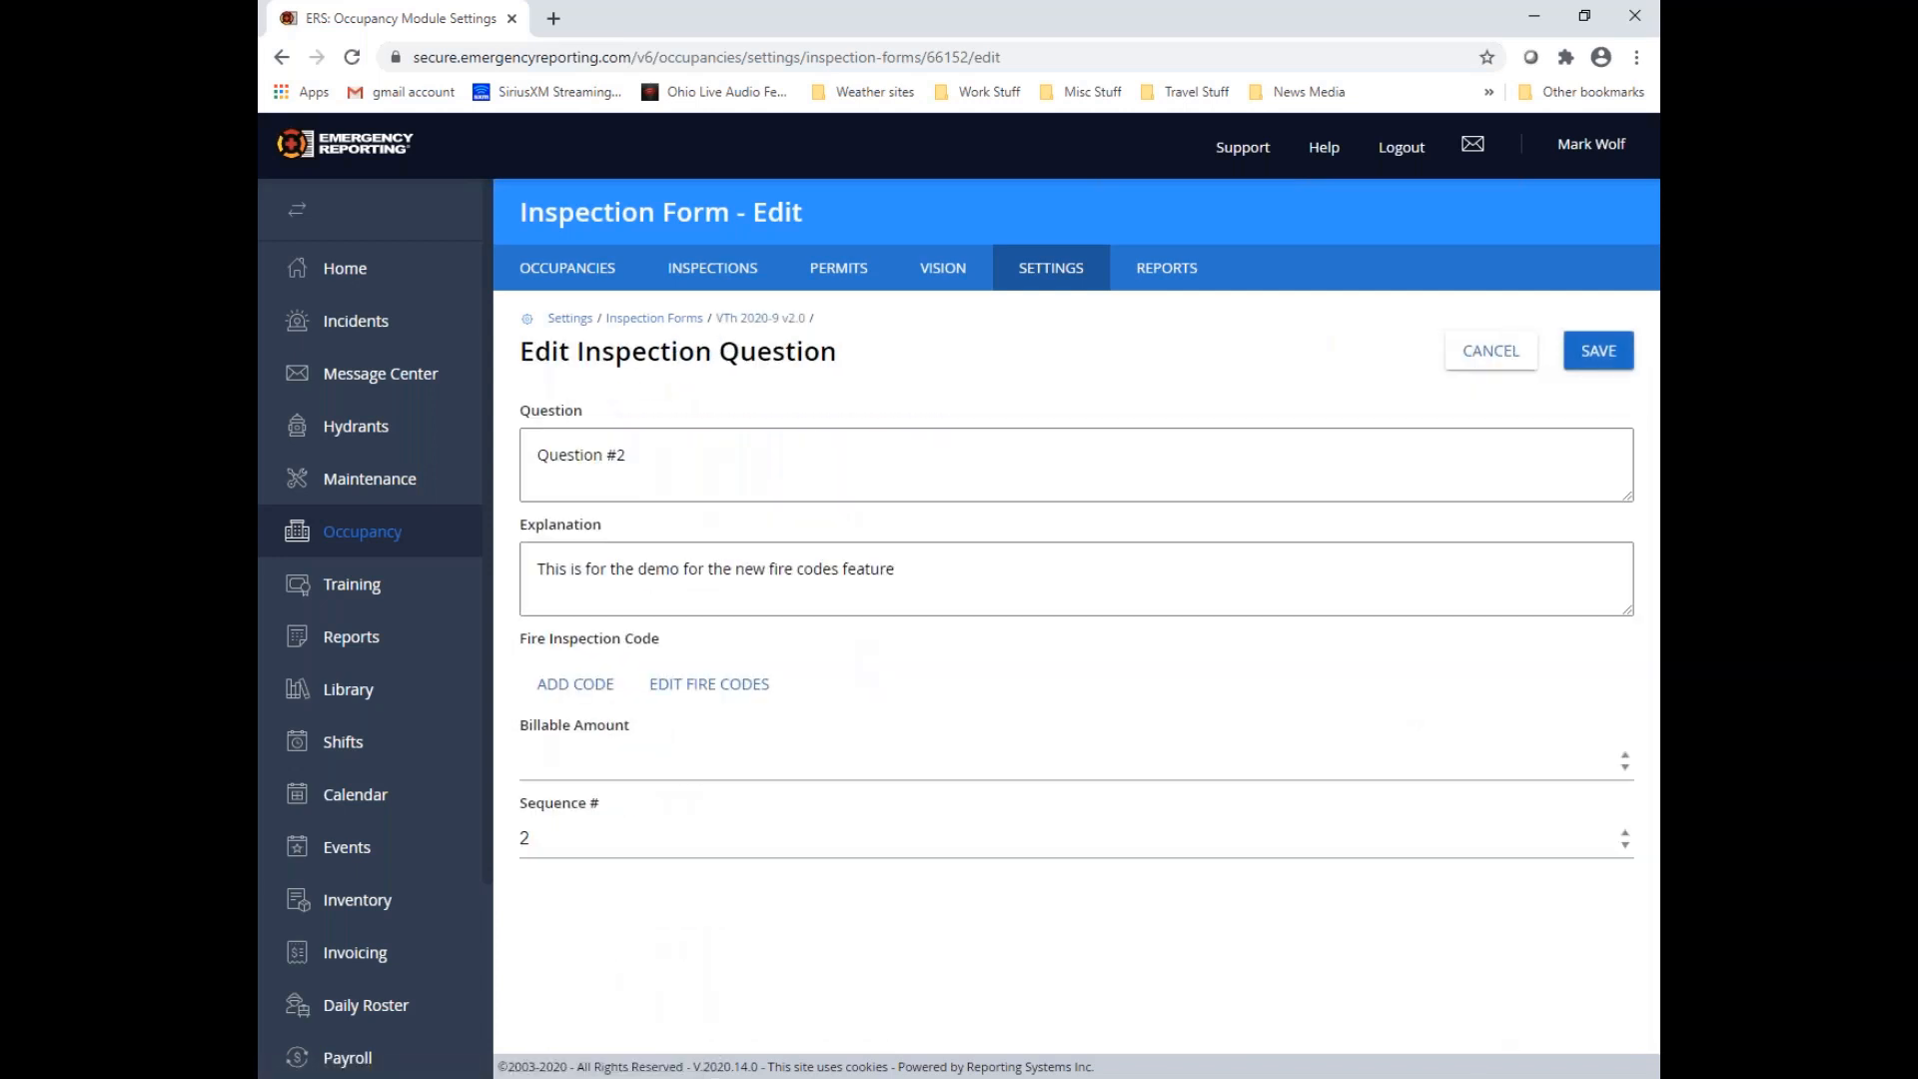
Attach fire code "9.2.1 - Concealed Spaces Not Requireing Sprinkler Protection" from NFPA 13, 2019 edition, section 9.2, to Question #2 and save it
{"action": "left_click", "coordinate": [588, 699]}
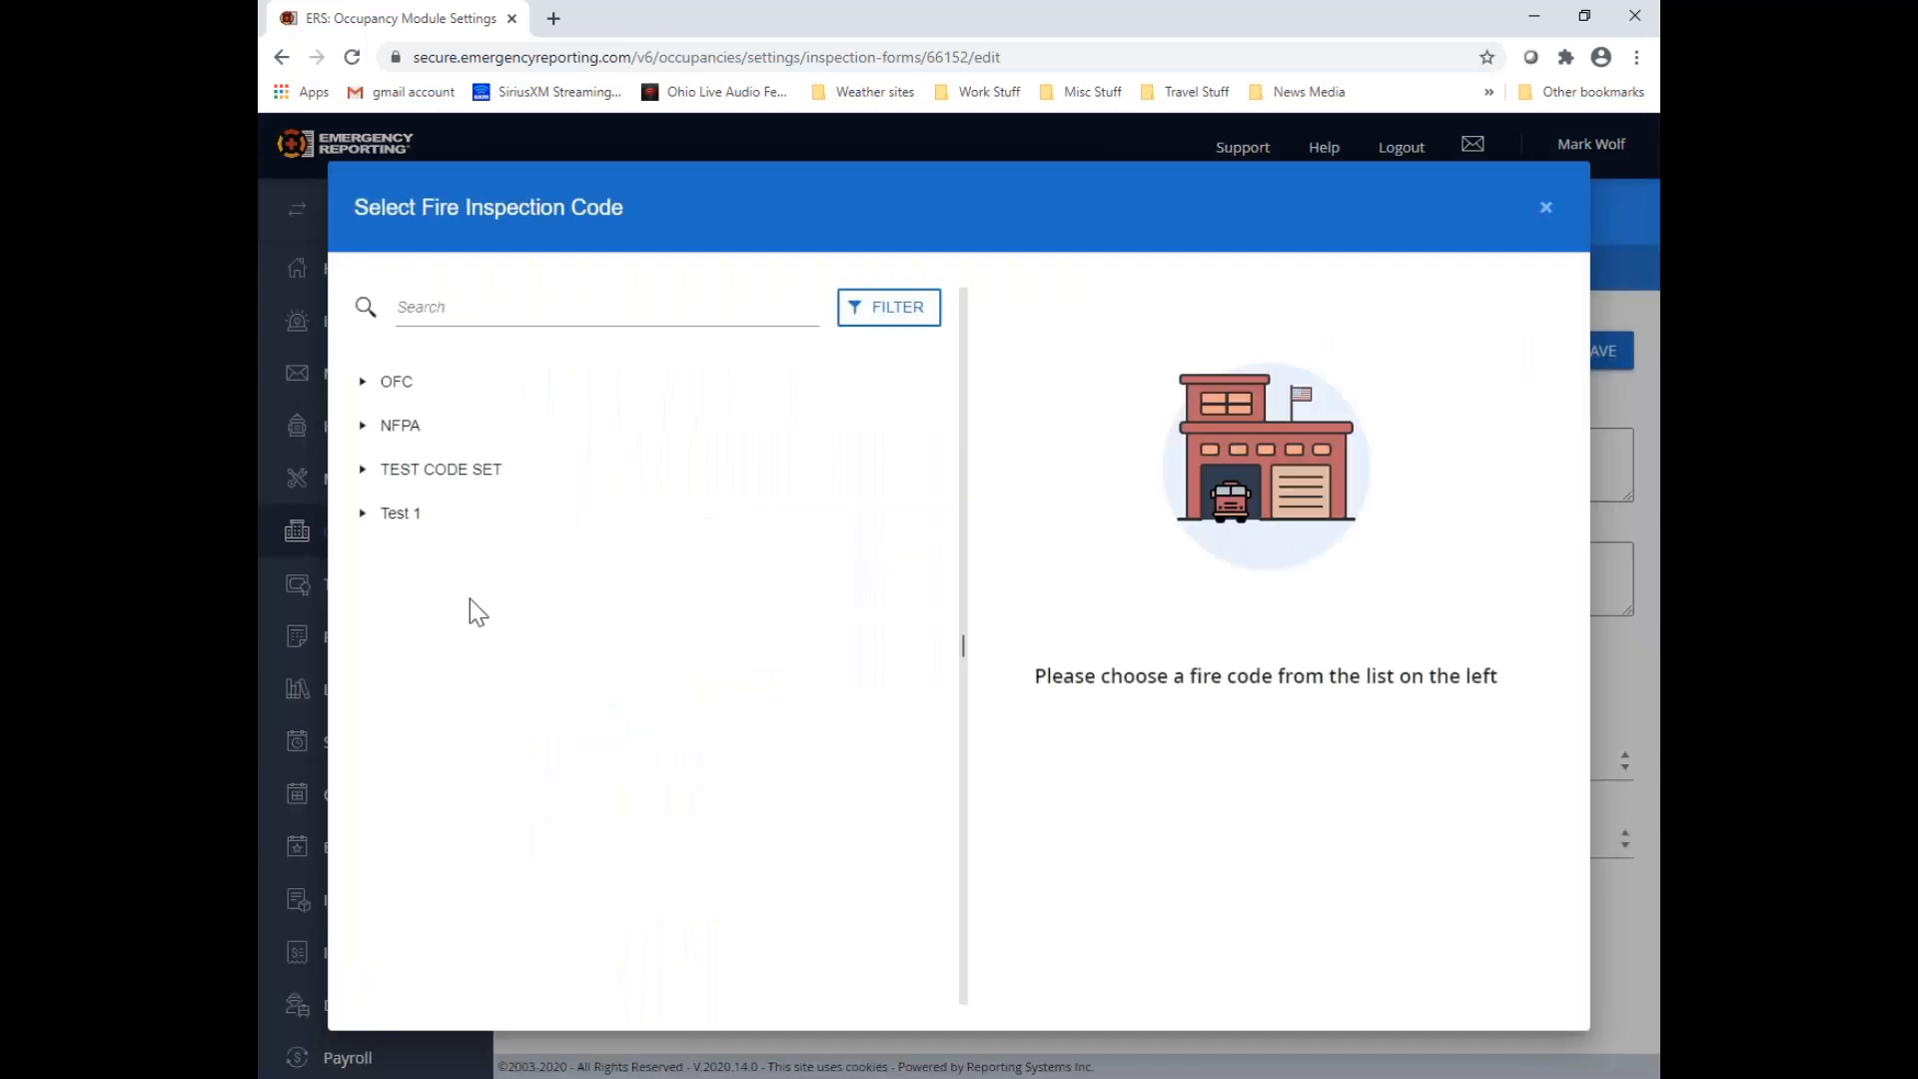
{"action": "left_click", "coordinate": [364, 430]}
{"action": "left_click", "coordinate": [385, 472]}
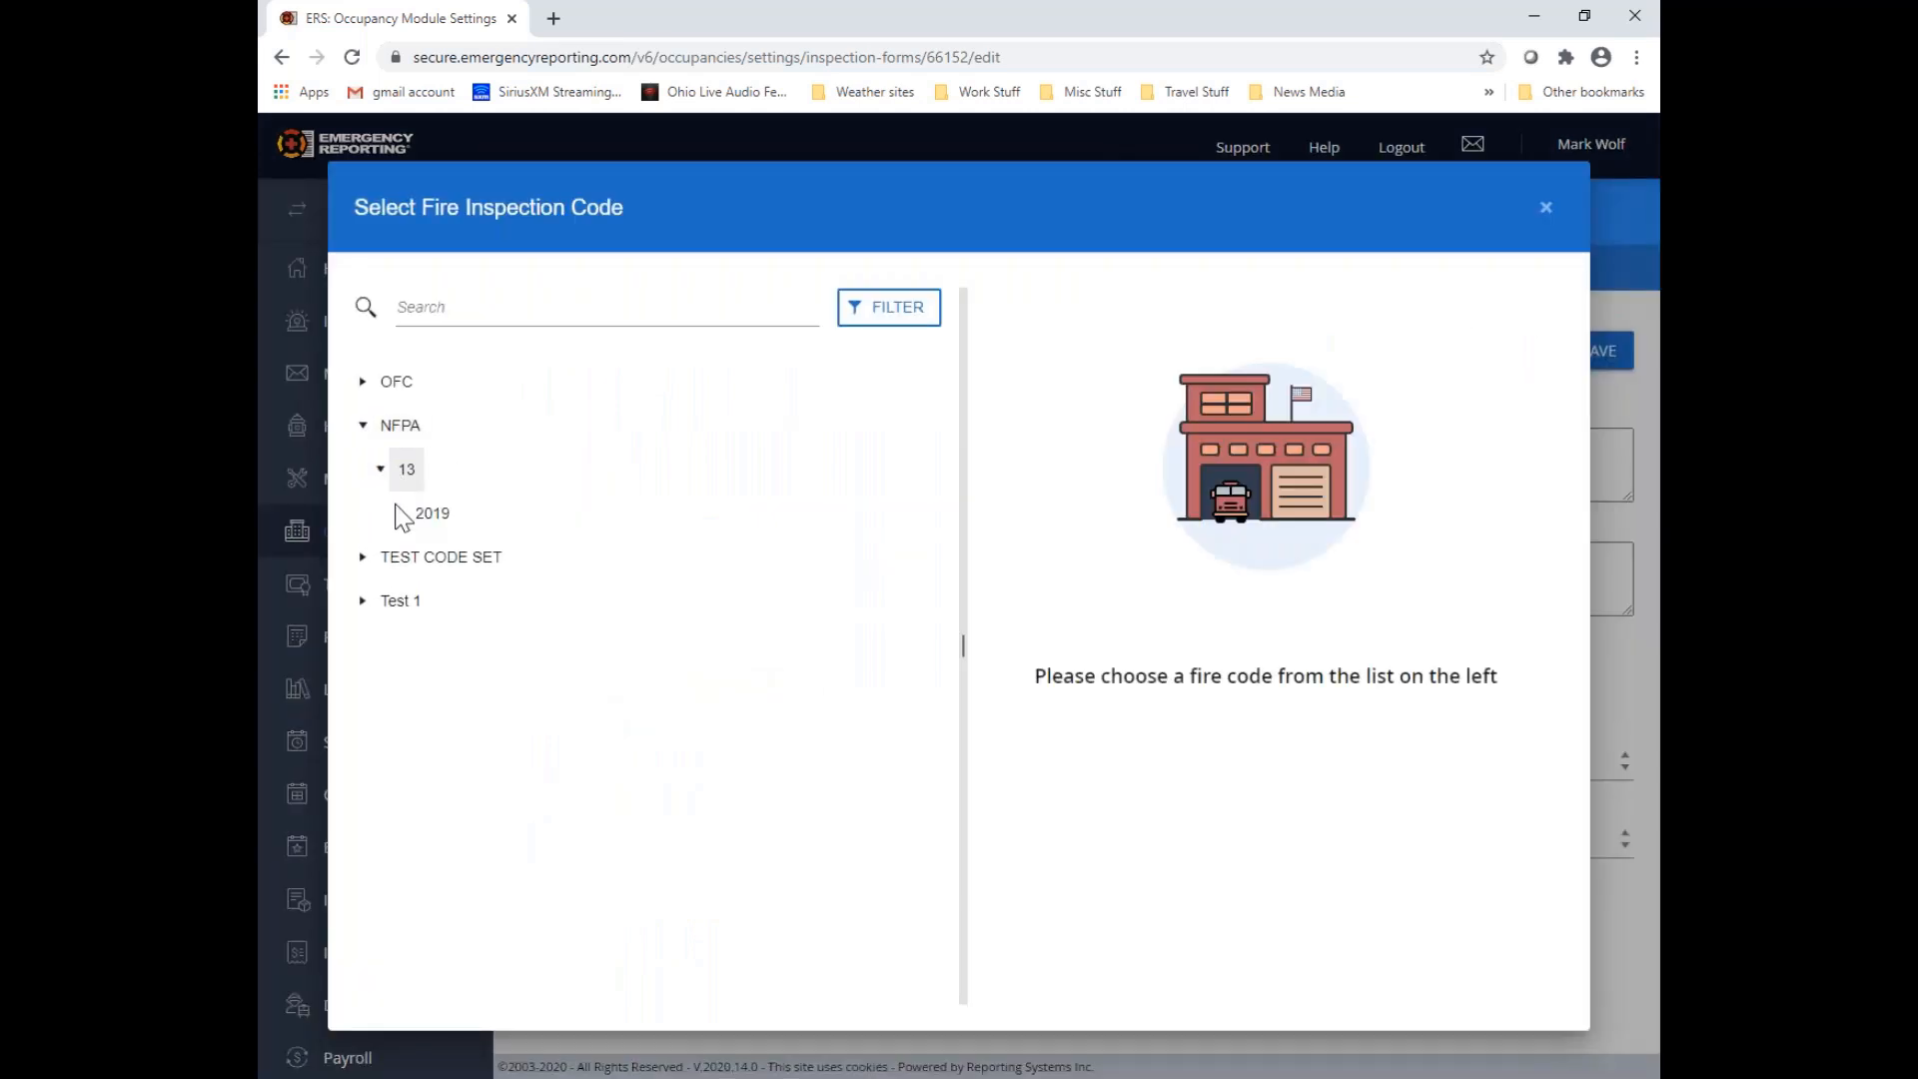
{"action": "left_click", "coordinate": [397, 513]}
{"action": "left_click", "coordinate": [415, 558]}
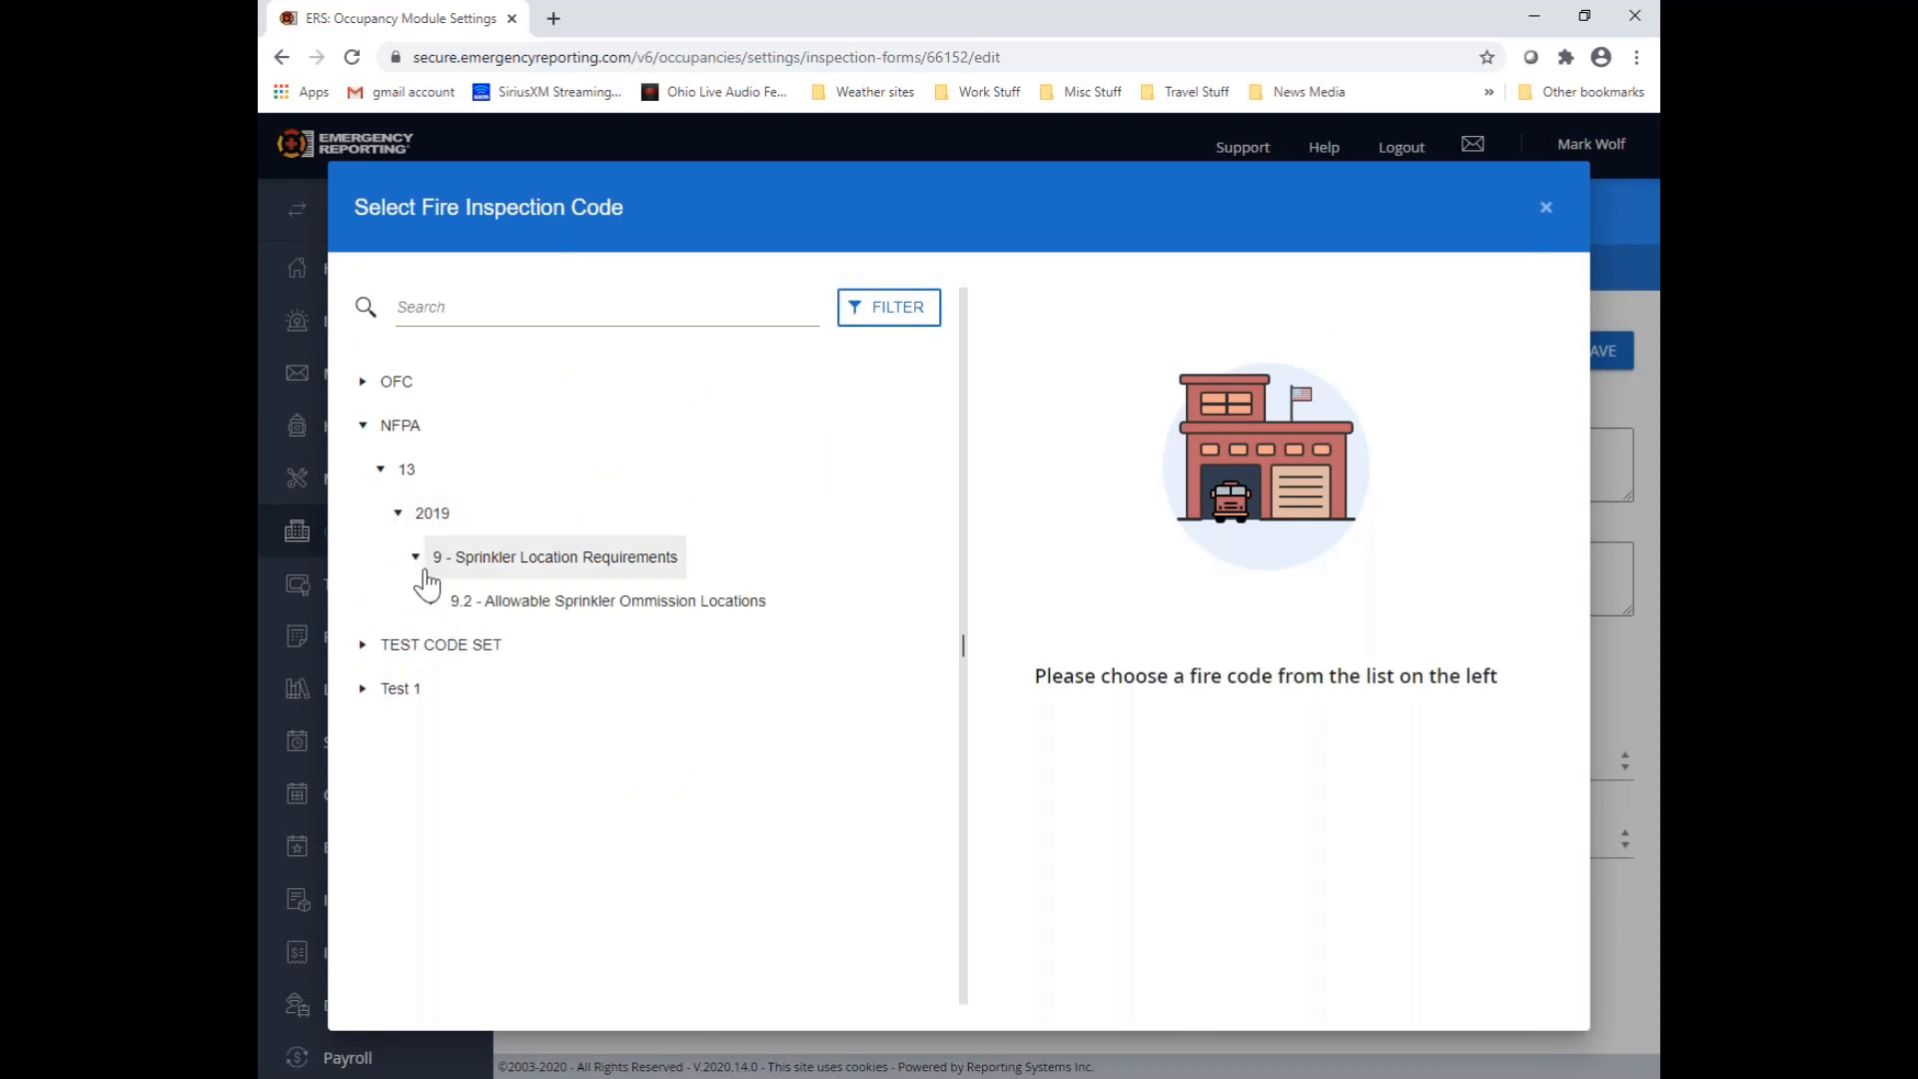
{"action": "left_click", "coordinate": [432, 601]}
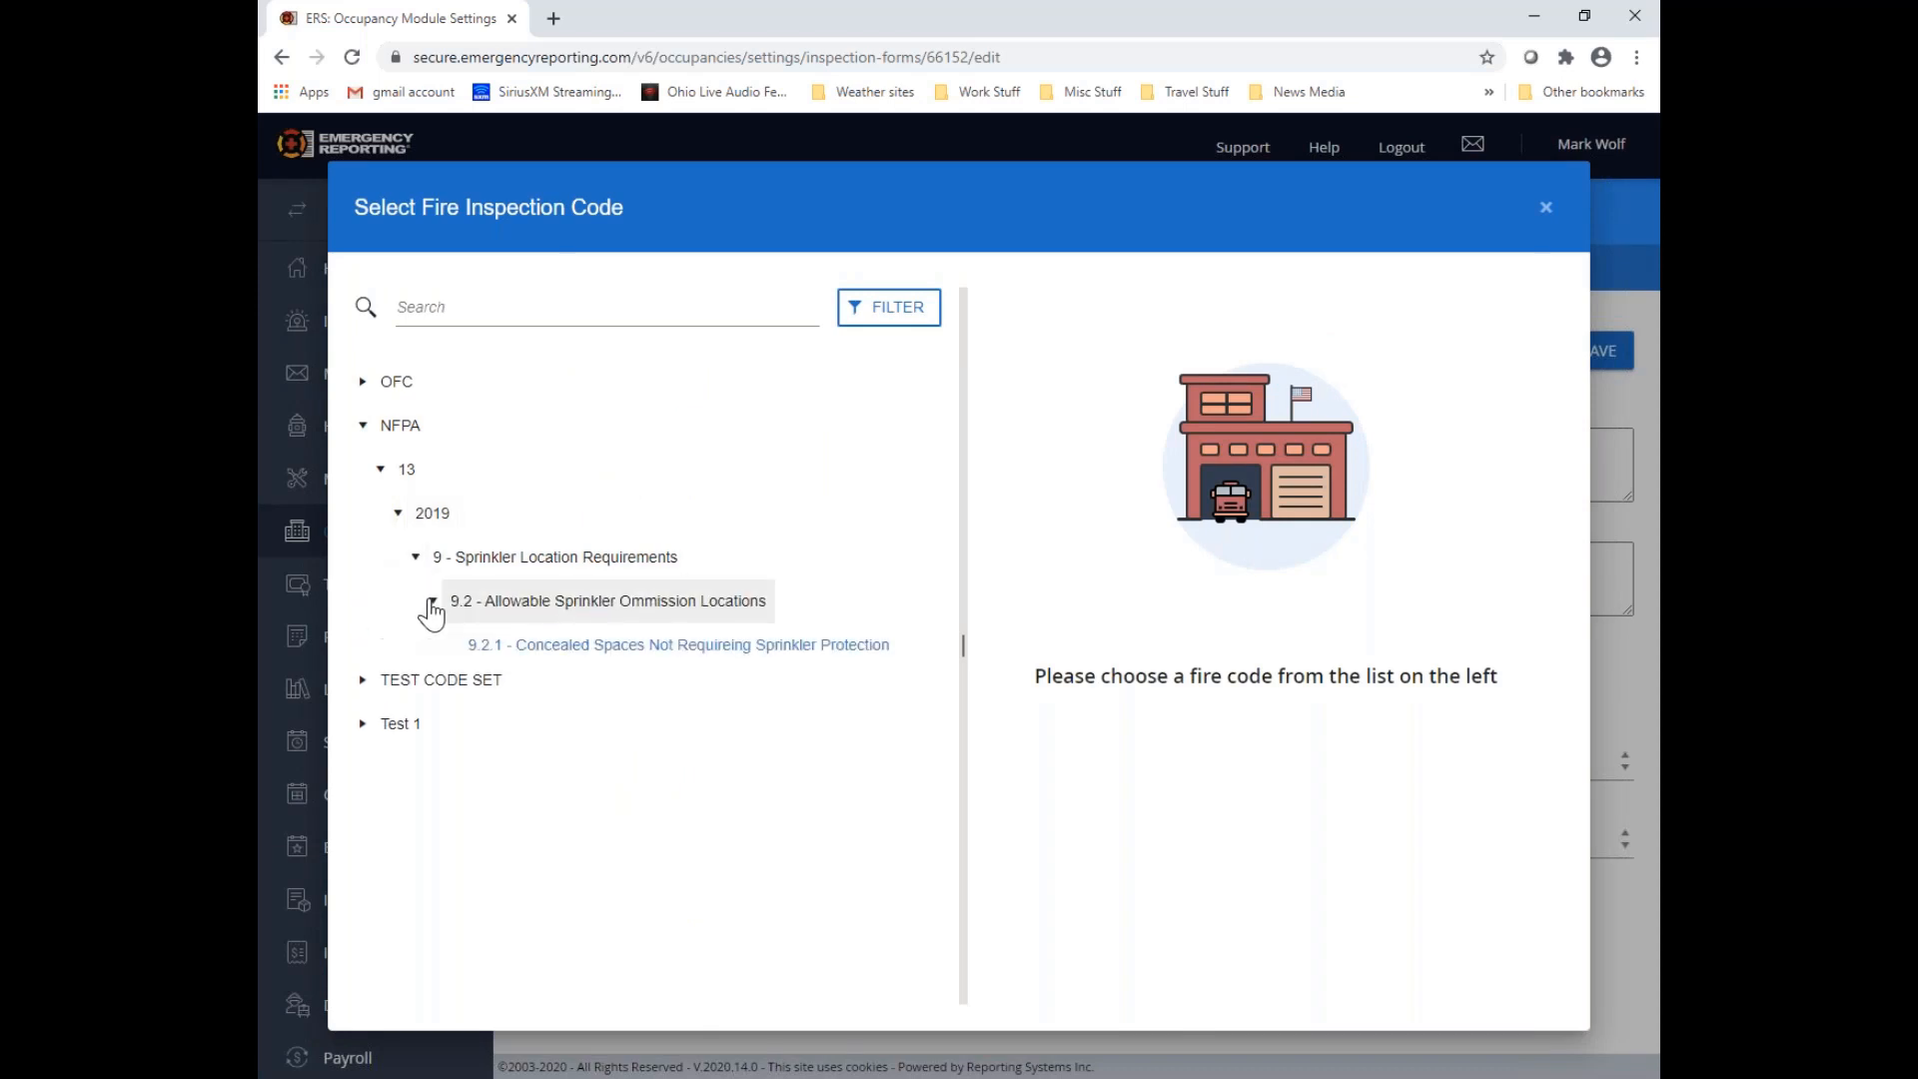
{"action": "left_click", "coordinate": [584, 644]}
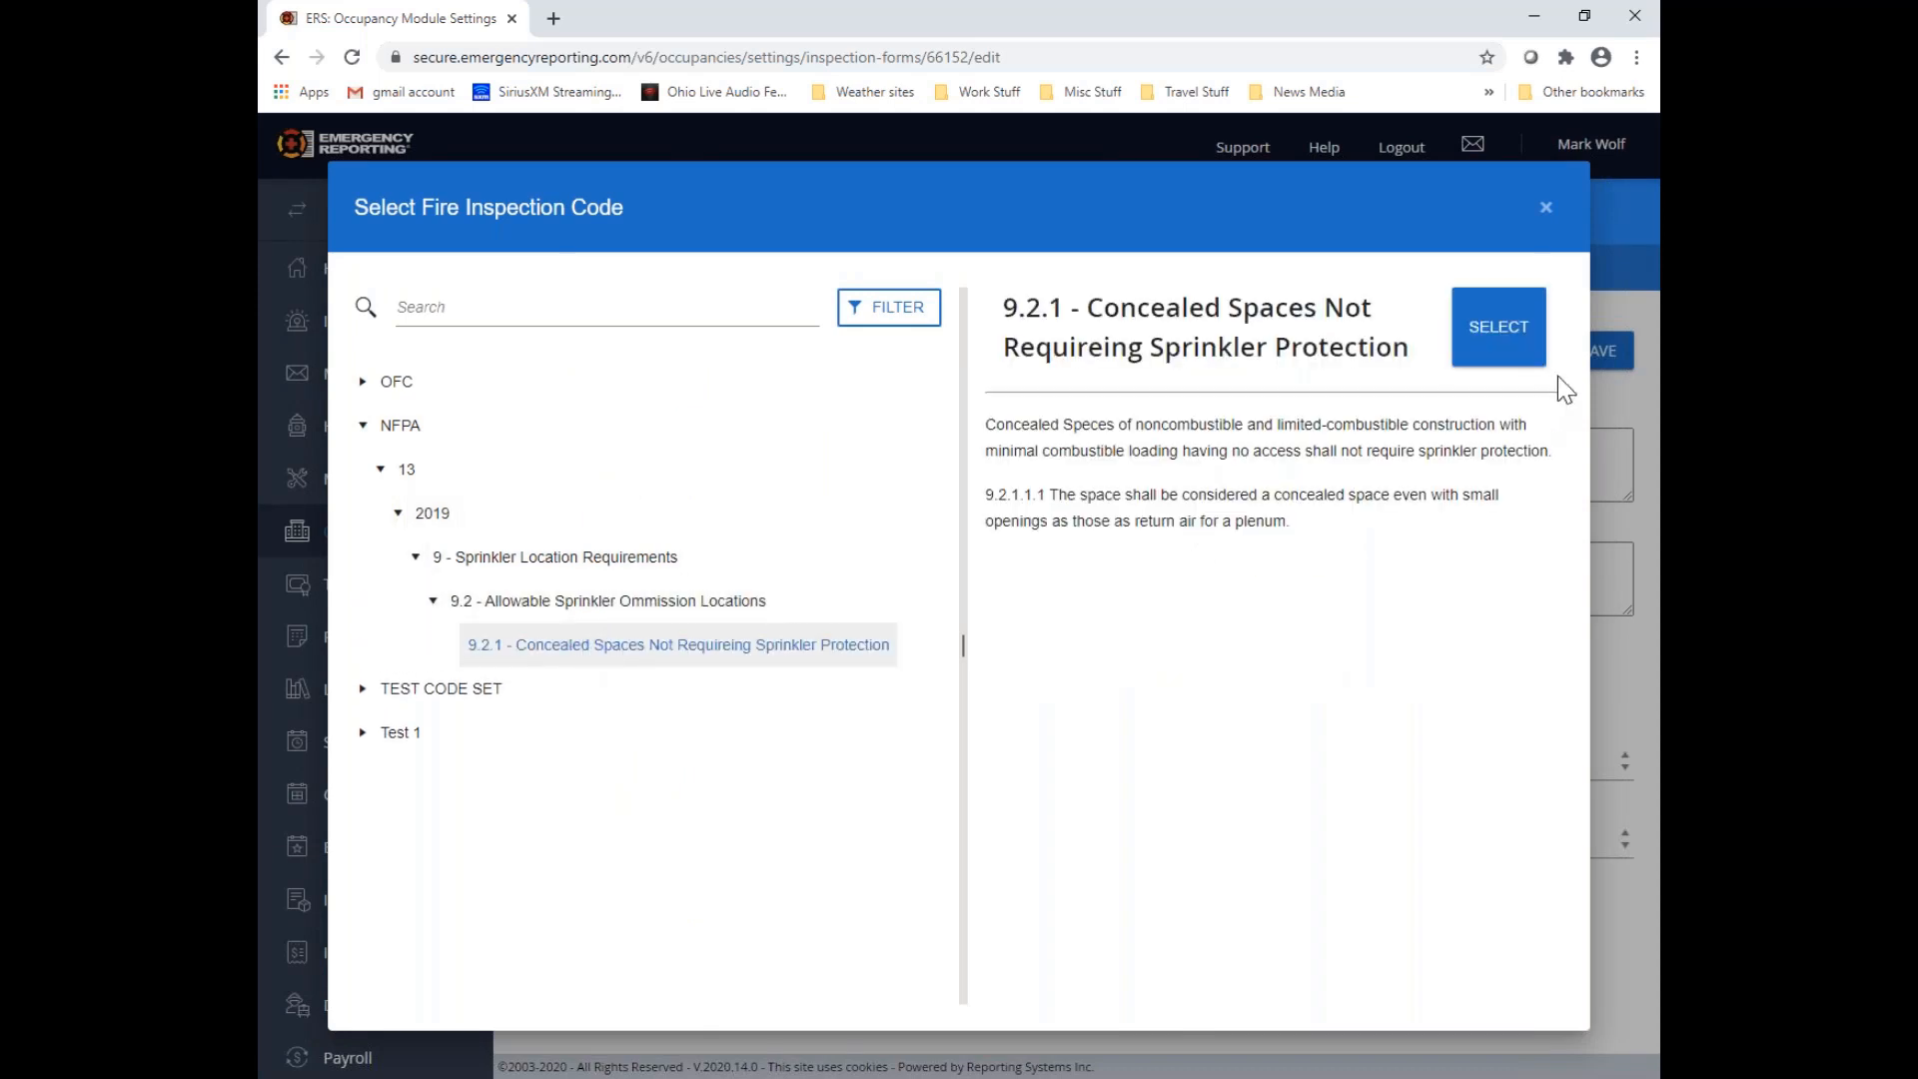
{"action": "left_click", "coordinate": [1525, 341]}
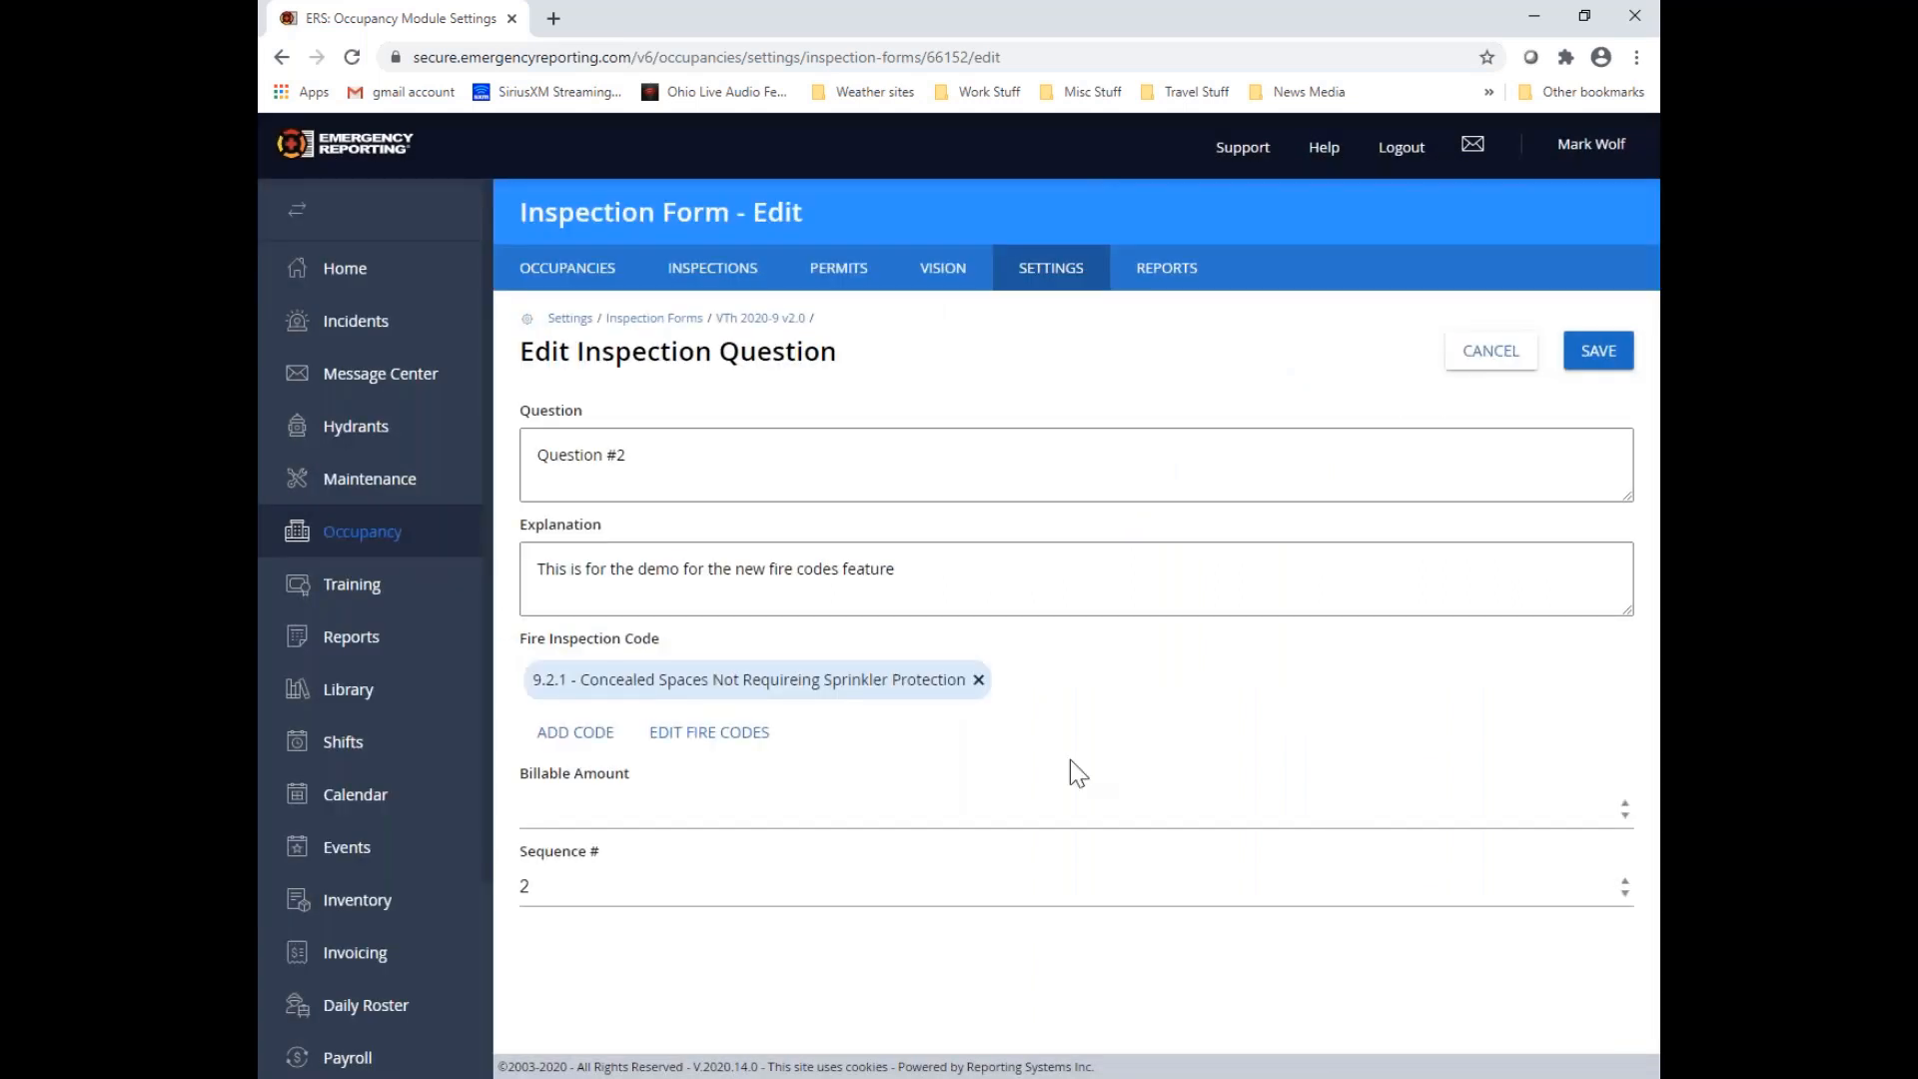
{"action": "left_click", "coordinate": [1594, 354]}
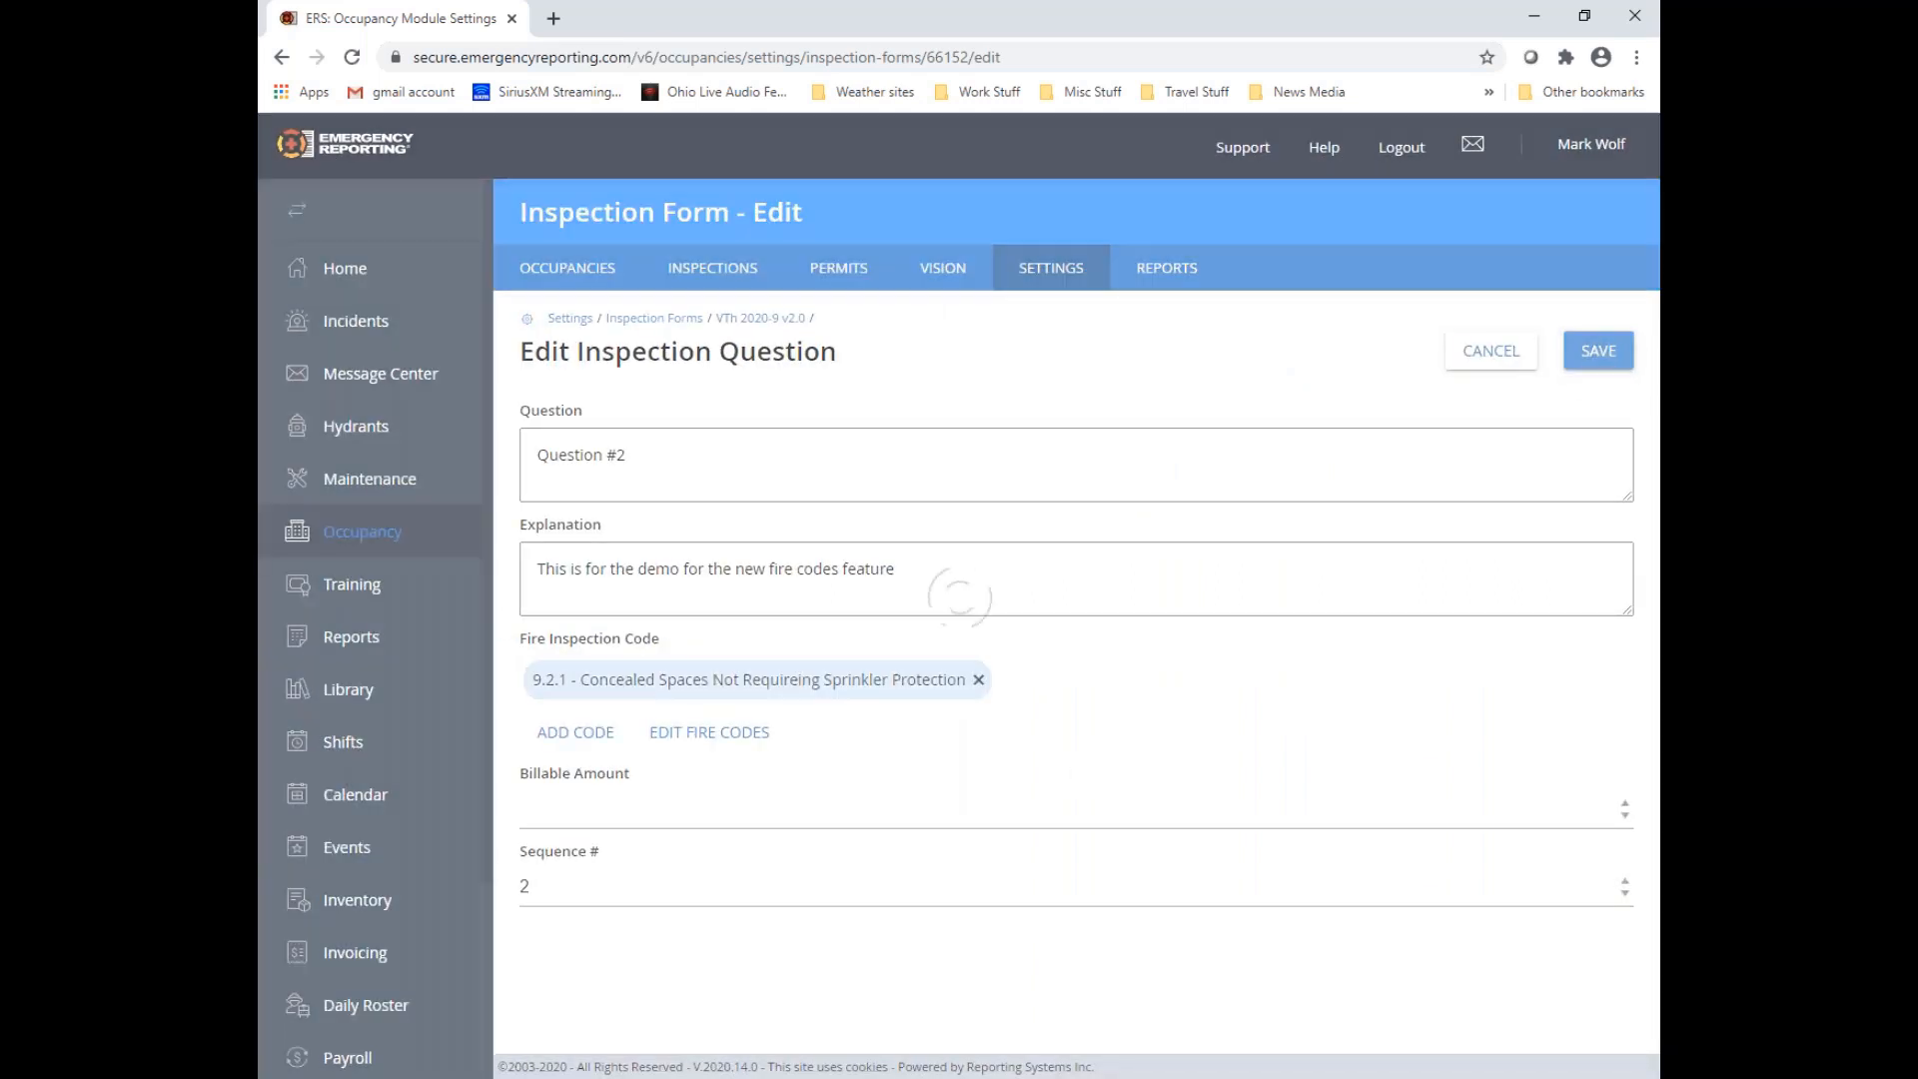
Expand Category 2 and the details of Question #3, and open that question for editing
{"action": "scroll", "coordinate": [920, 607], "scroll_direction": "down", "scroll_amount": 4}
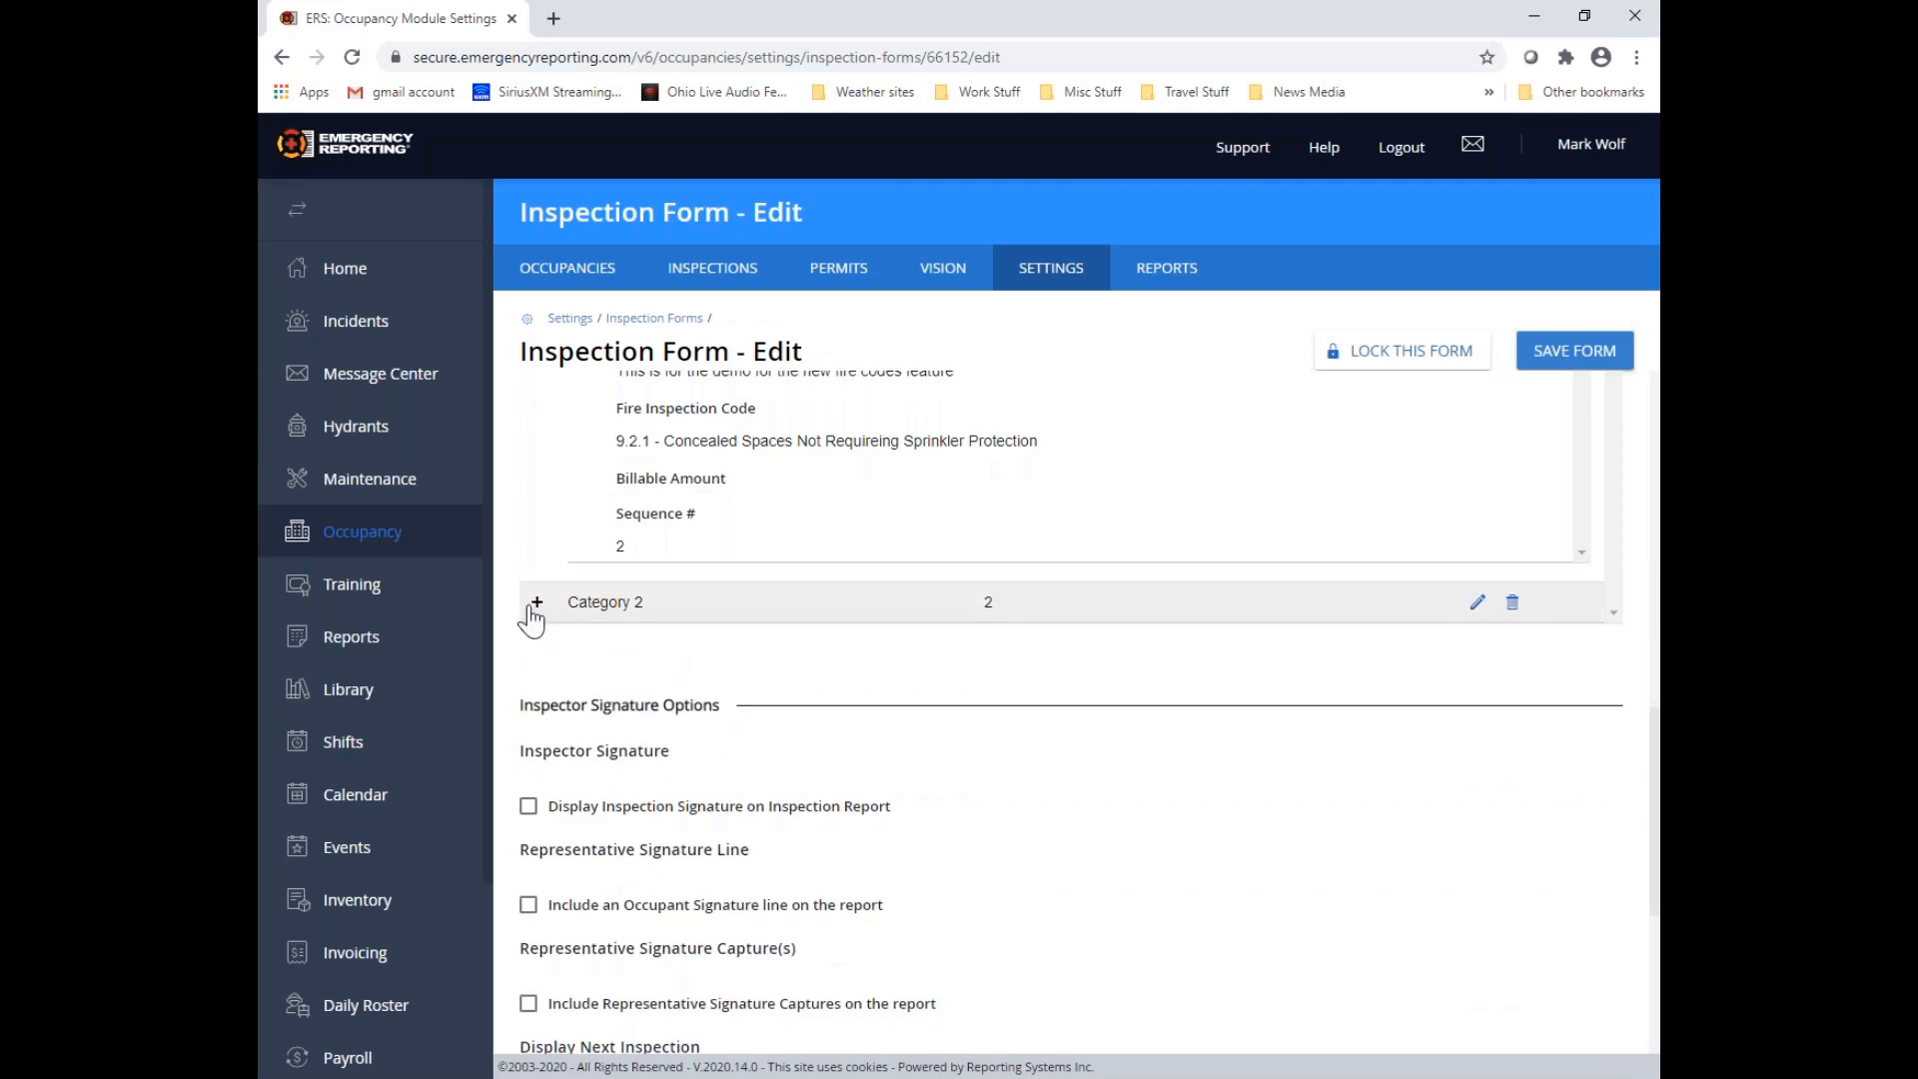
{"action": "left_click", "coordinate": [534, 604]}
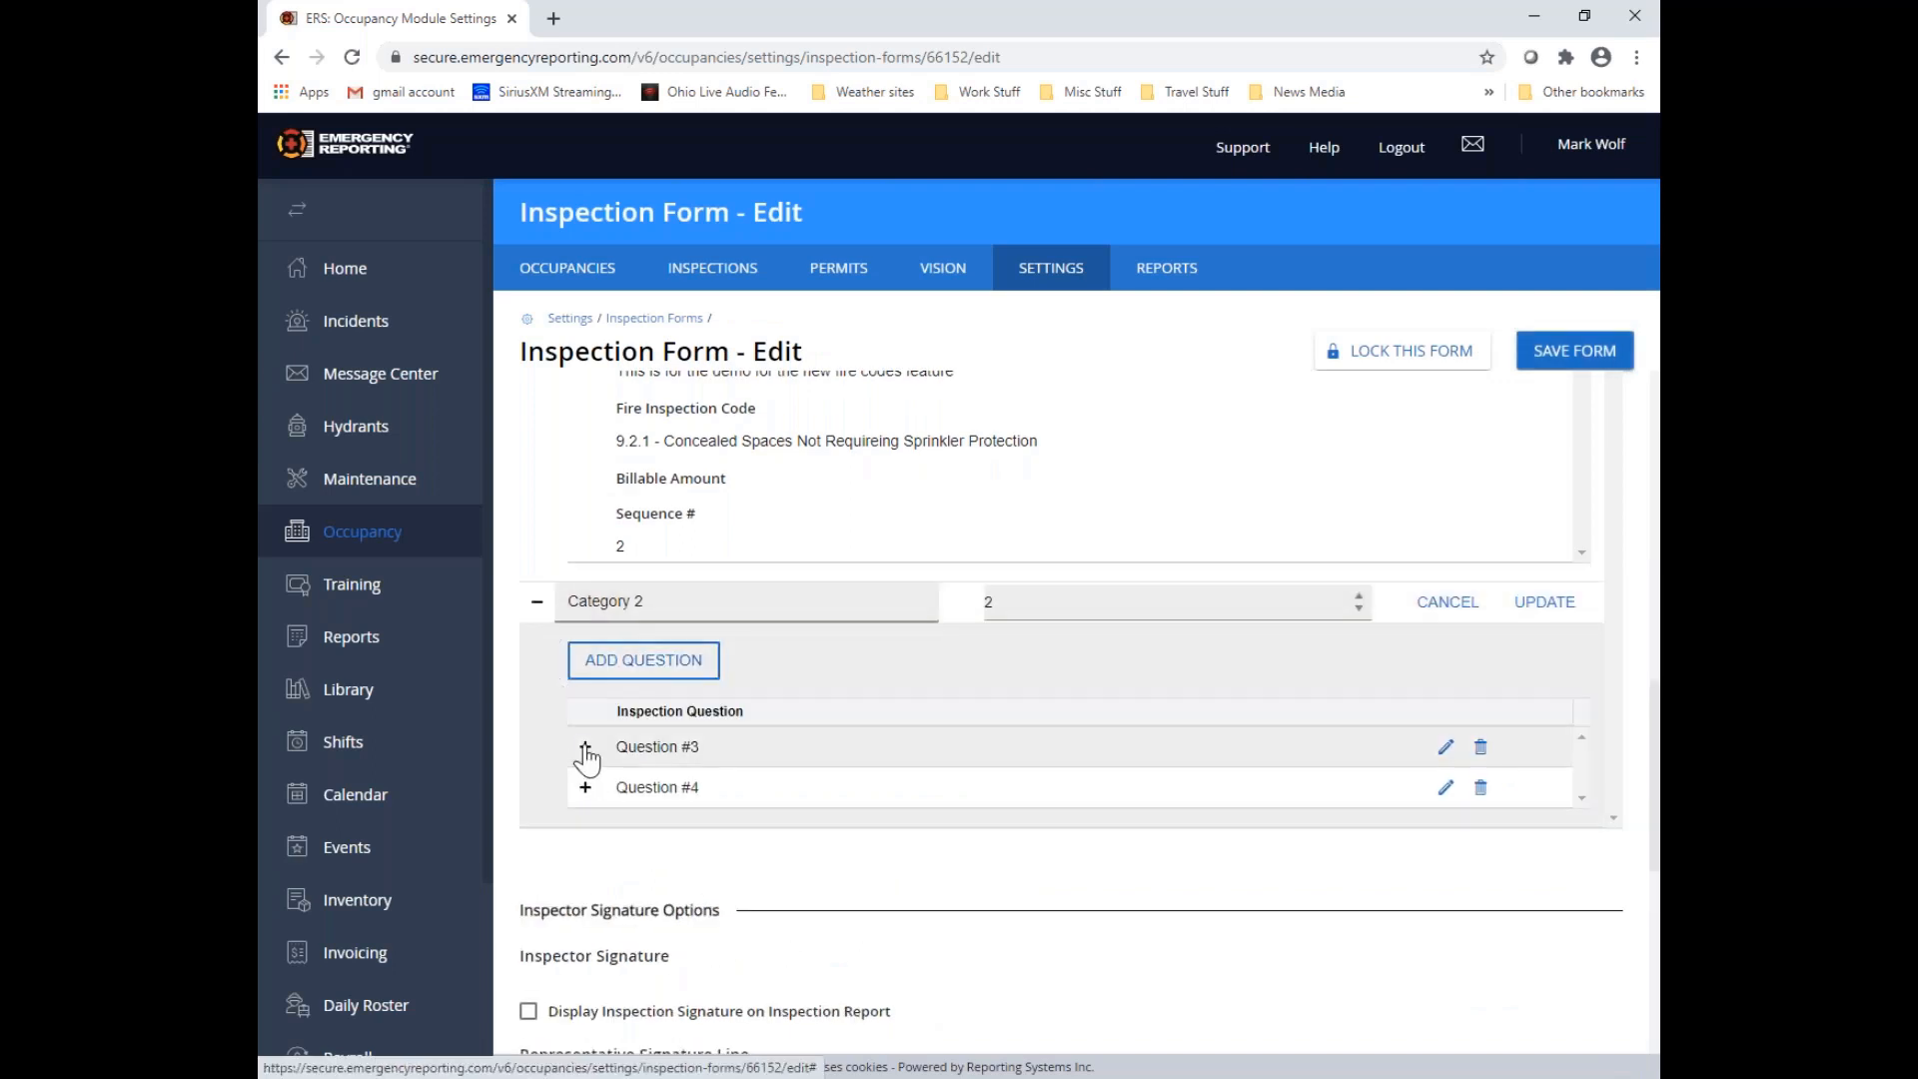
{"action": "left_click", "coordinate": [586, 747]}
{"action": "scroll", "coordinate": [909, 795], "scroll_direction": "down", "scroll_amount": 2}
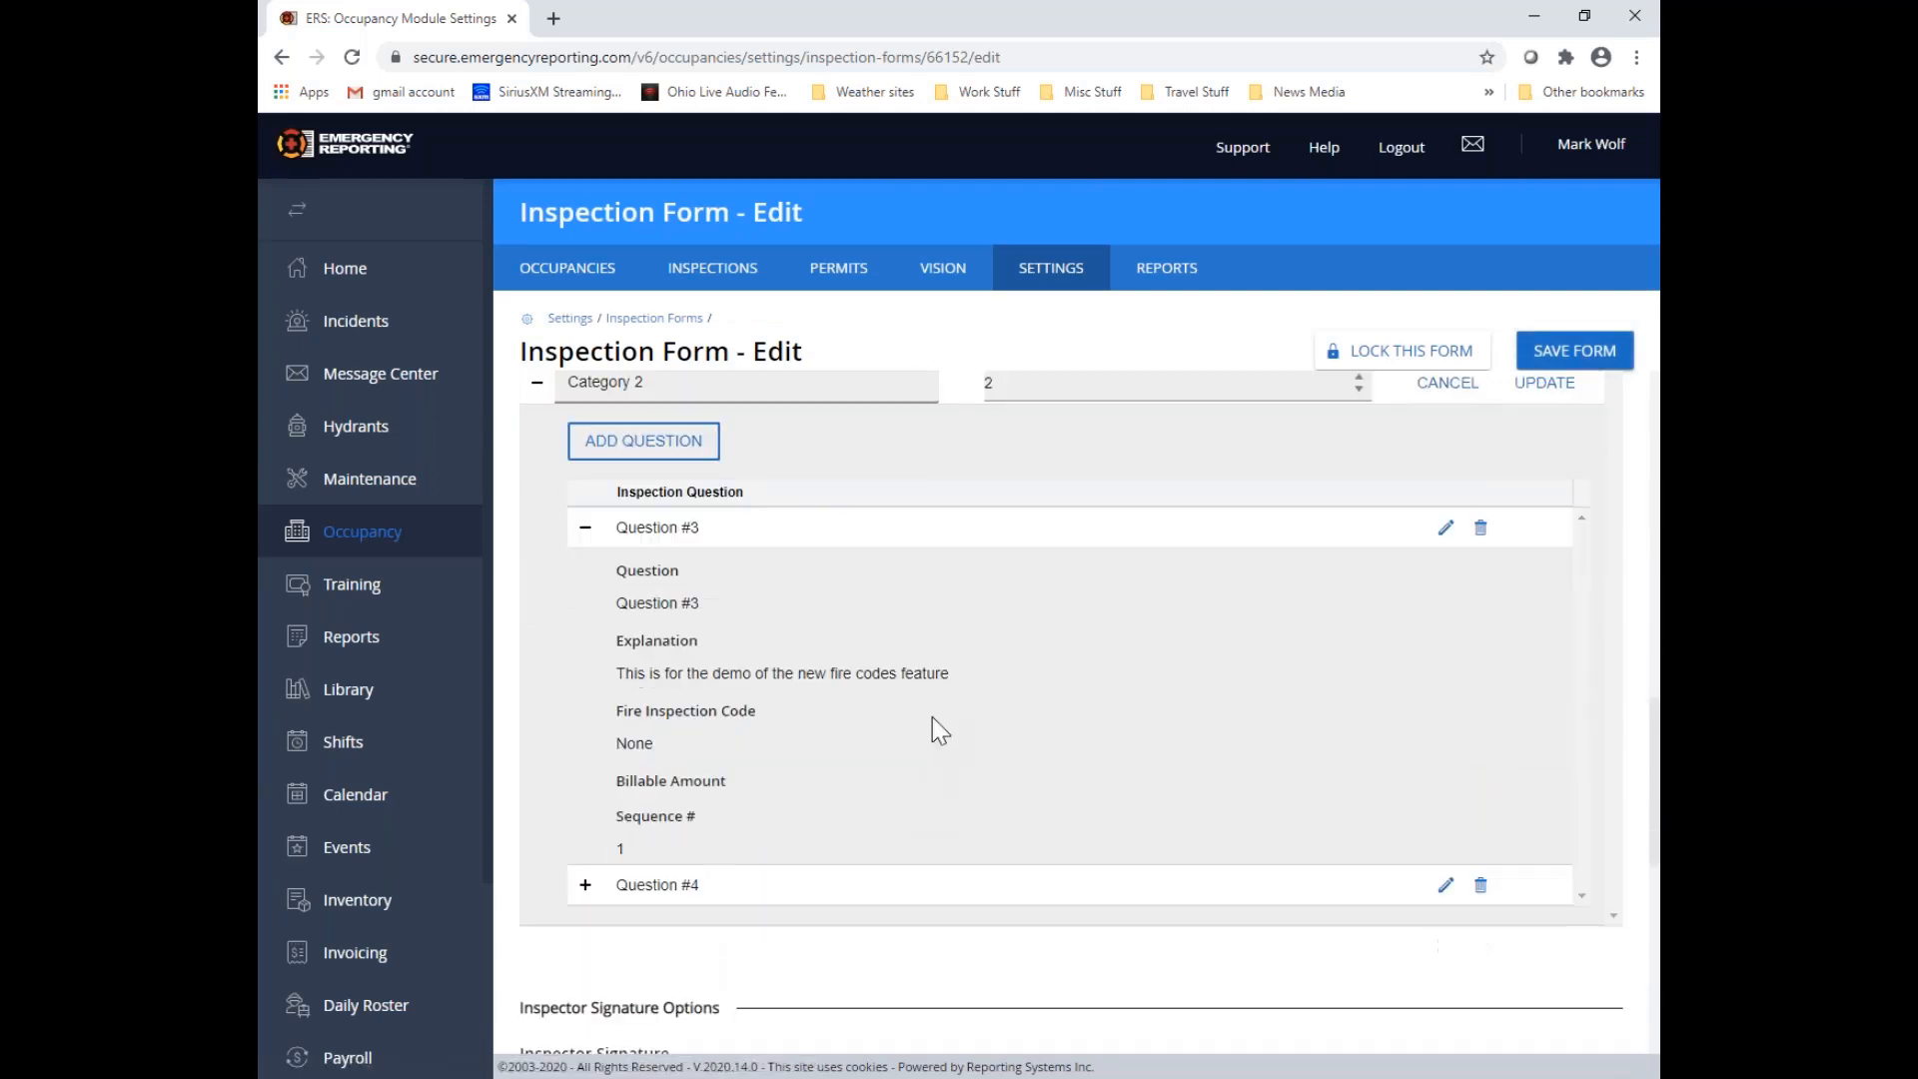
{"action": "left_click", "coordinate": [1445, 529]}
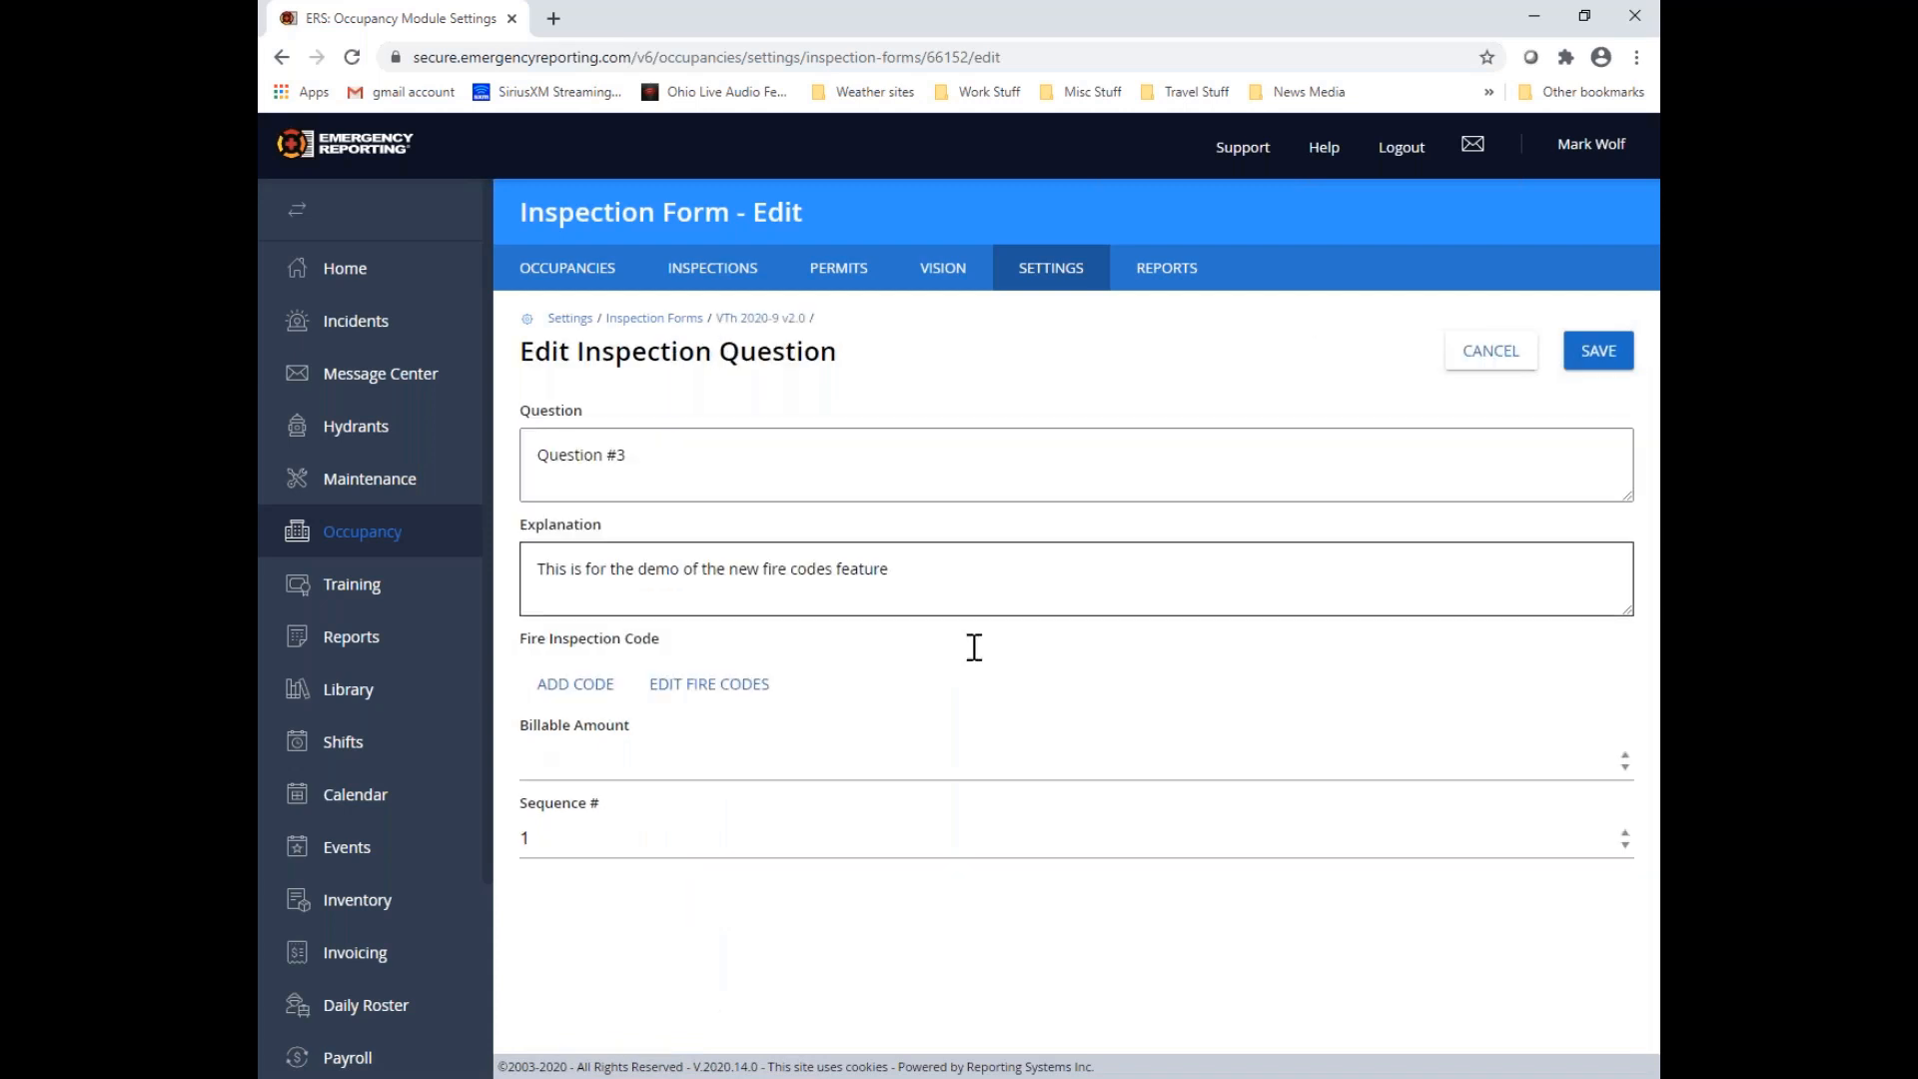
Attach "102.3.3 - Change of use or occupancy" from OFC, OAC 1301:7-7, 2017, Rule 1 - Administrative, 102 - Application, to Question #3 and save it
{"action": "left_click", "coordinate": [575, 687]}
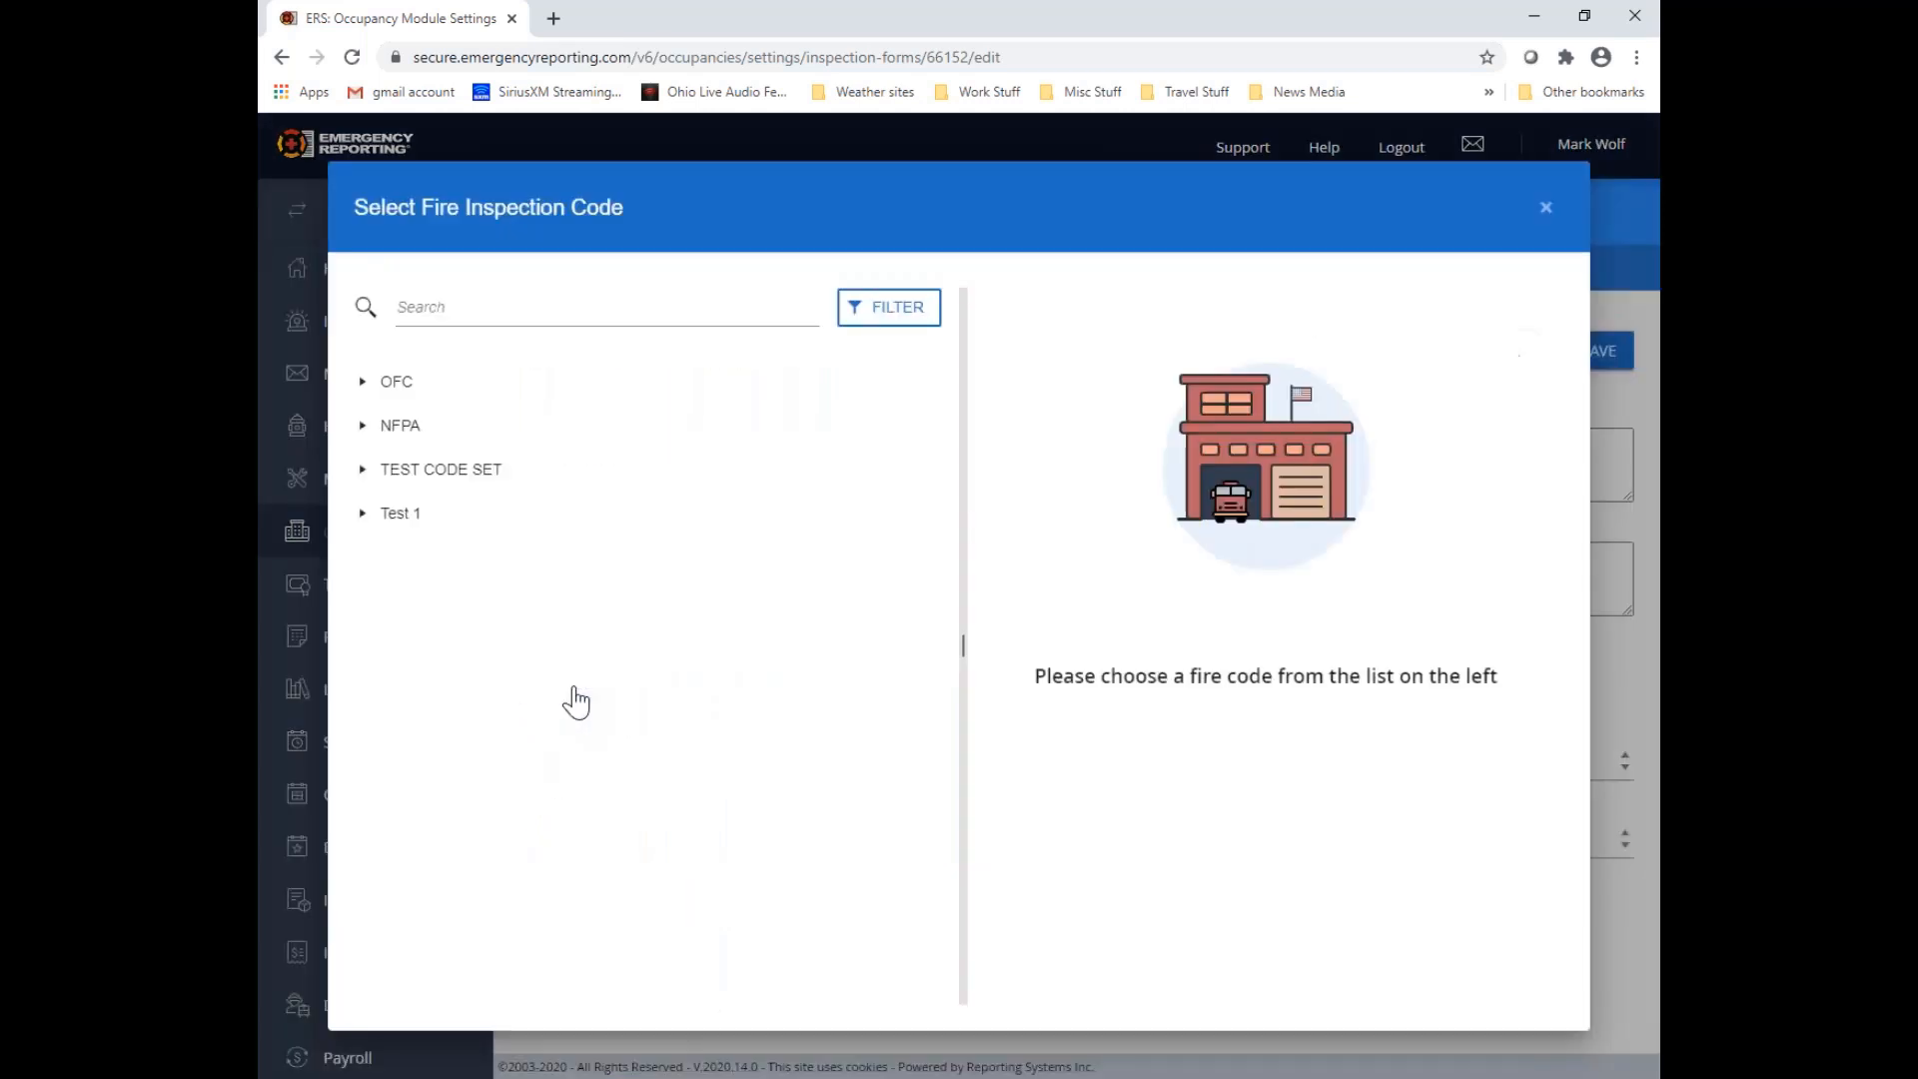
{"action": "left_click", "coordinate": [363, 382]}
{"action": "left_click", "coordinate": [380, 427]}
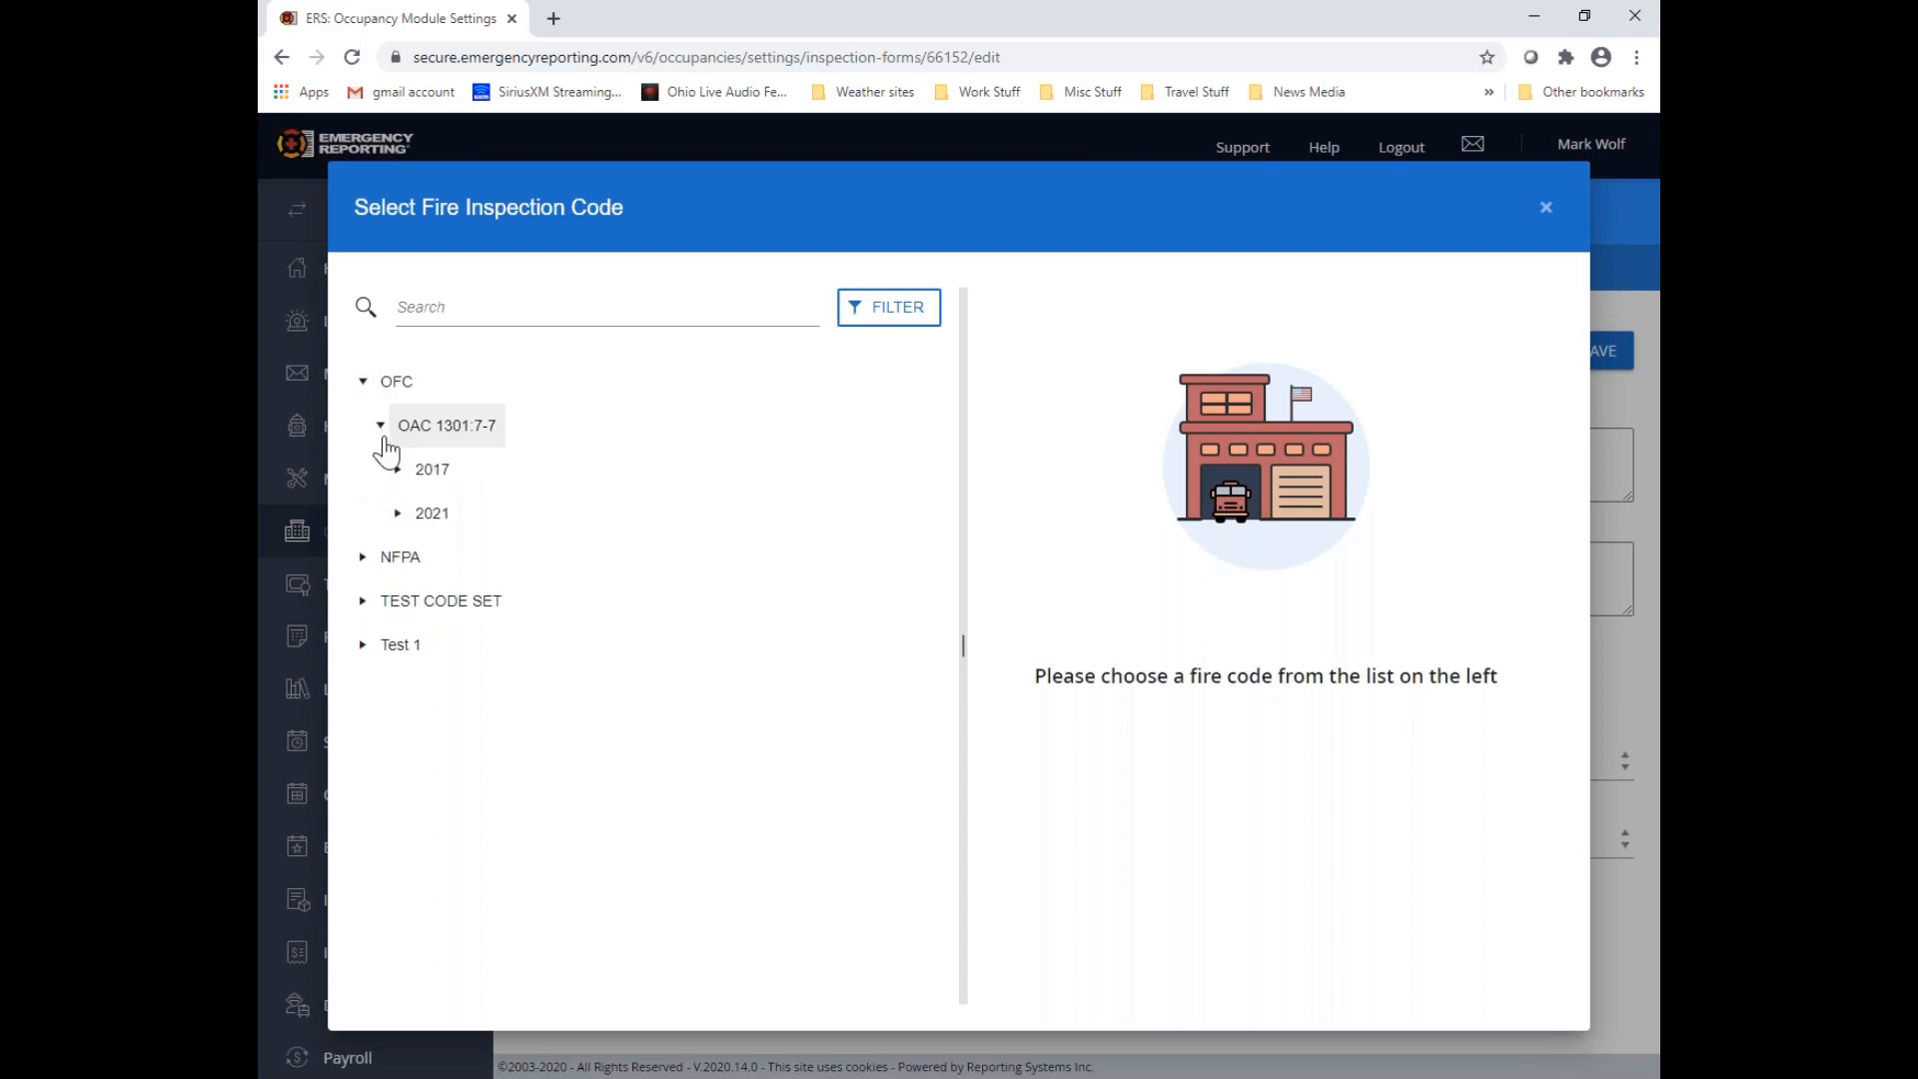
{"action": "left_click", "coordinate": [399, 469]}
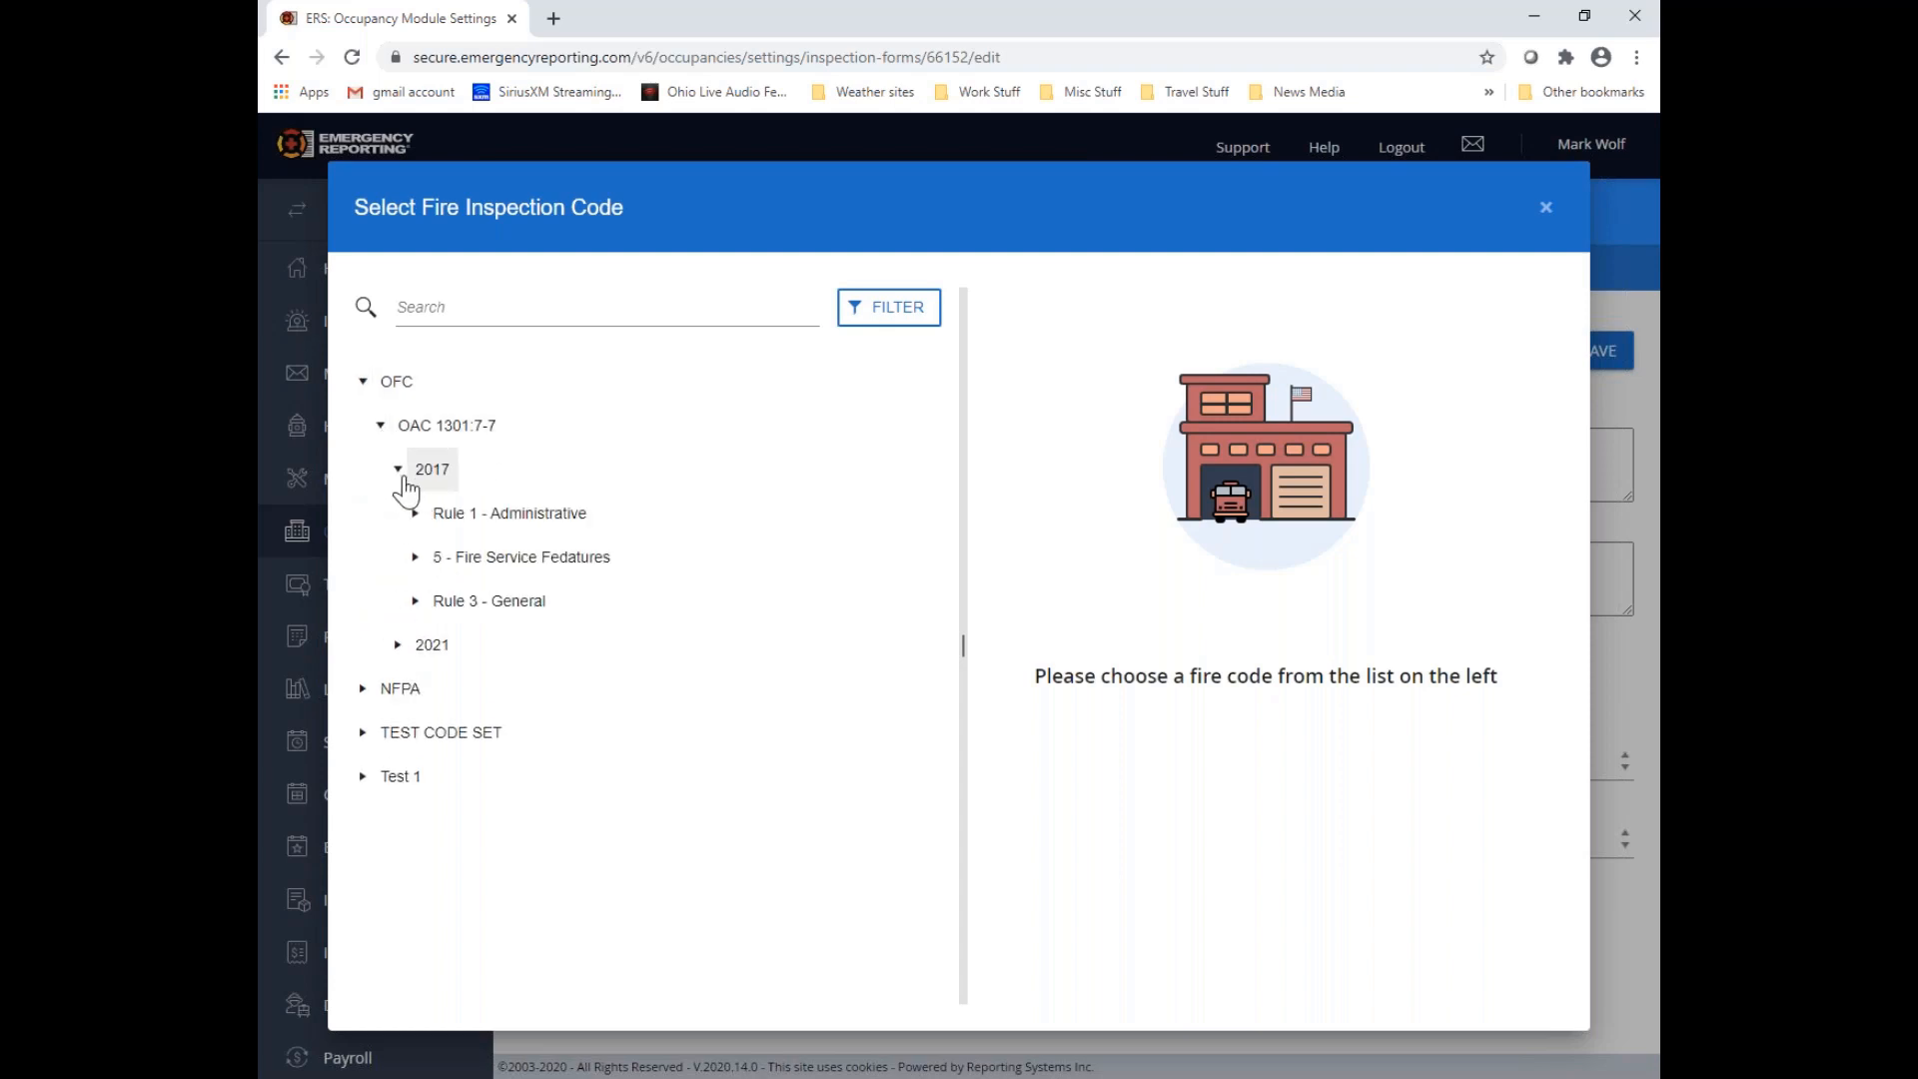
{"action": "left_click", "coordinate": [415, 513]}
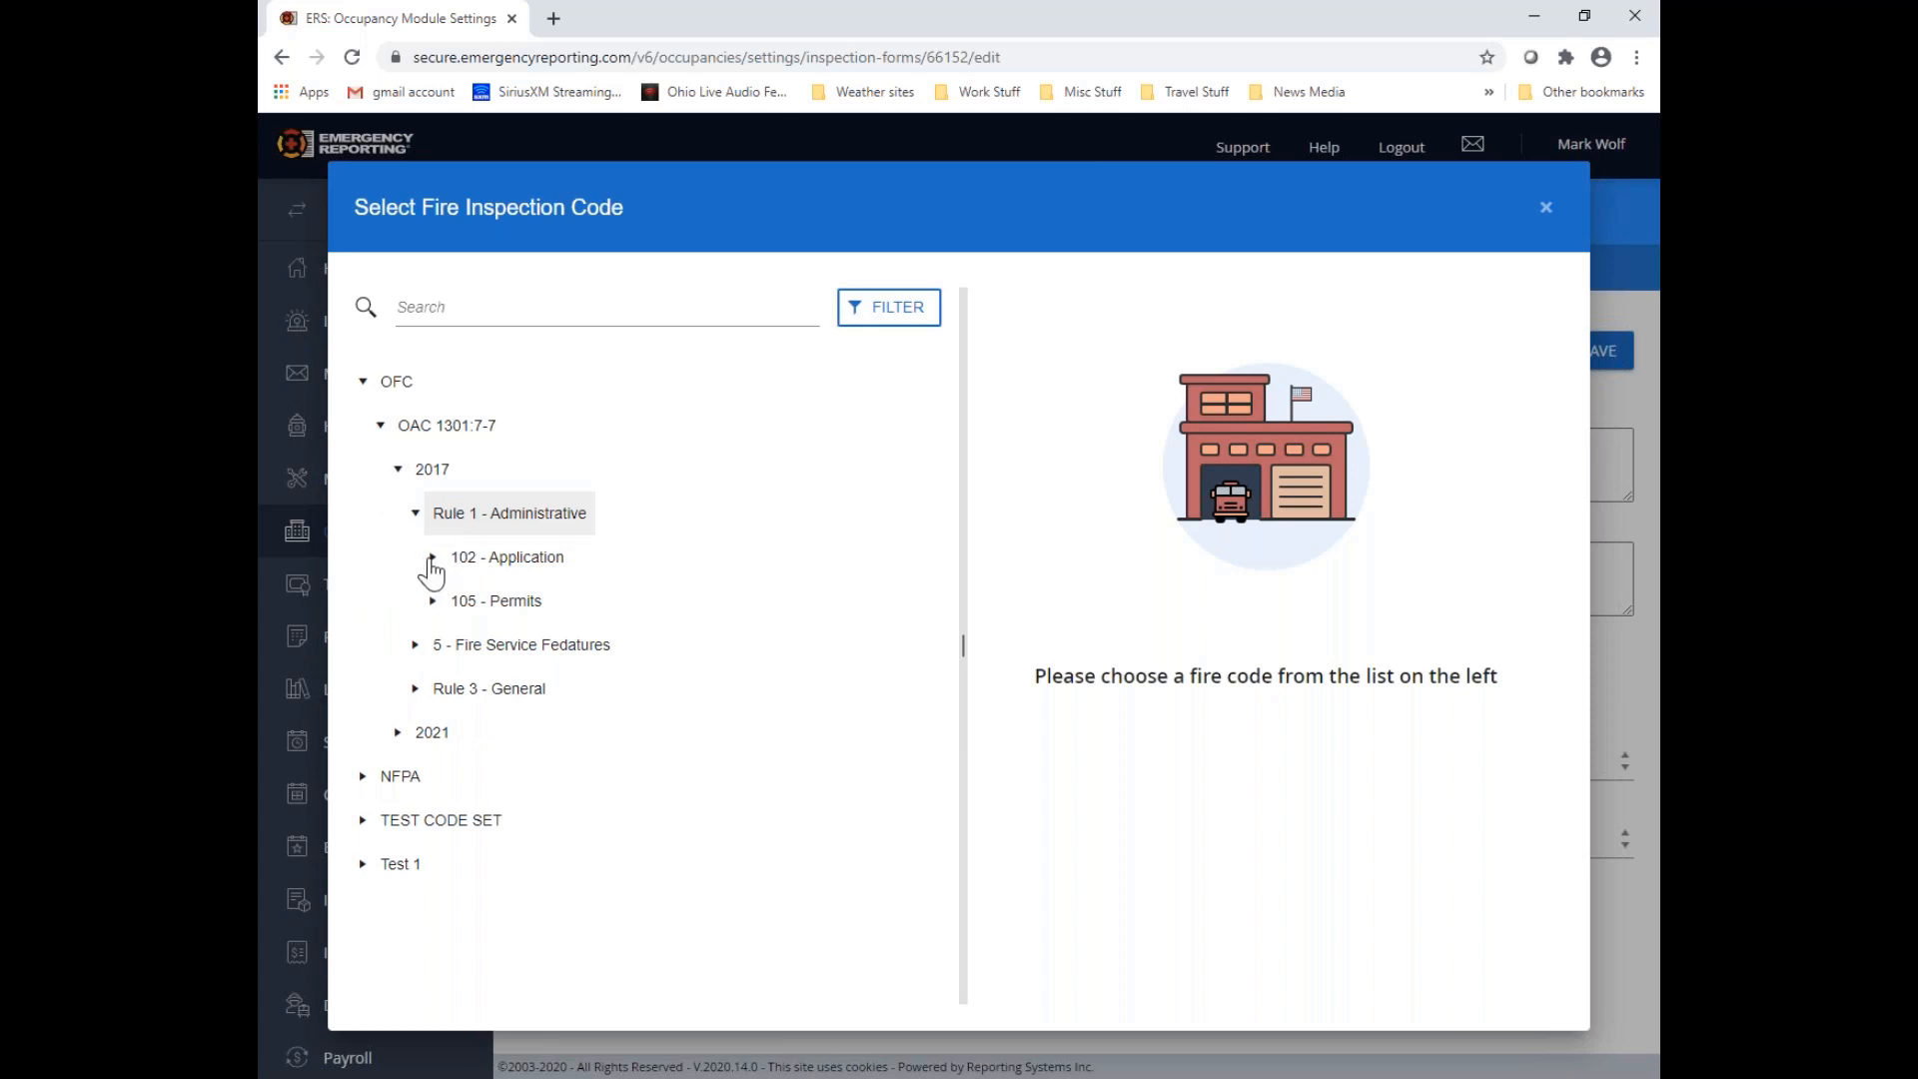
{"action": "left_click", "coordinate": [434, 558]}
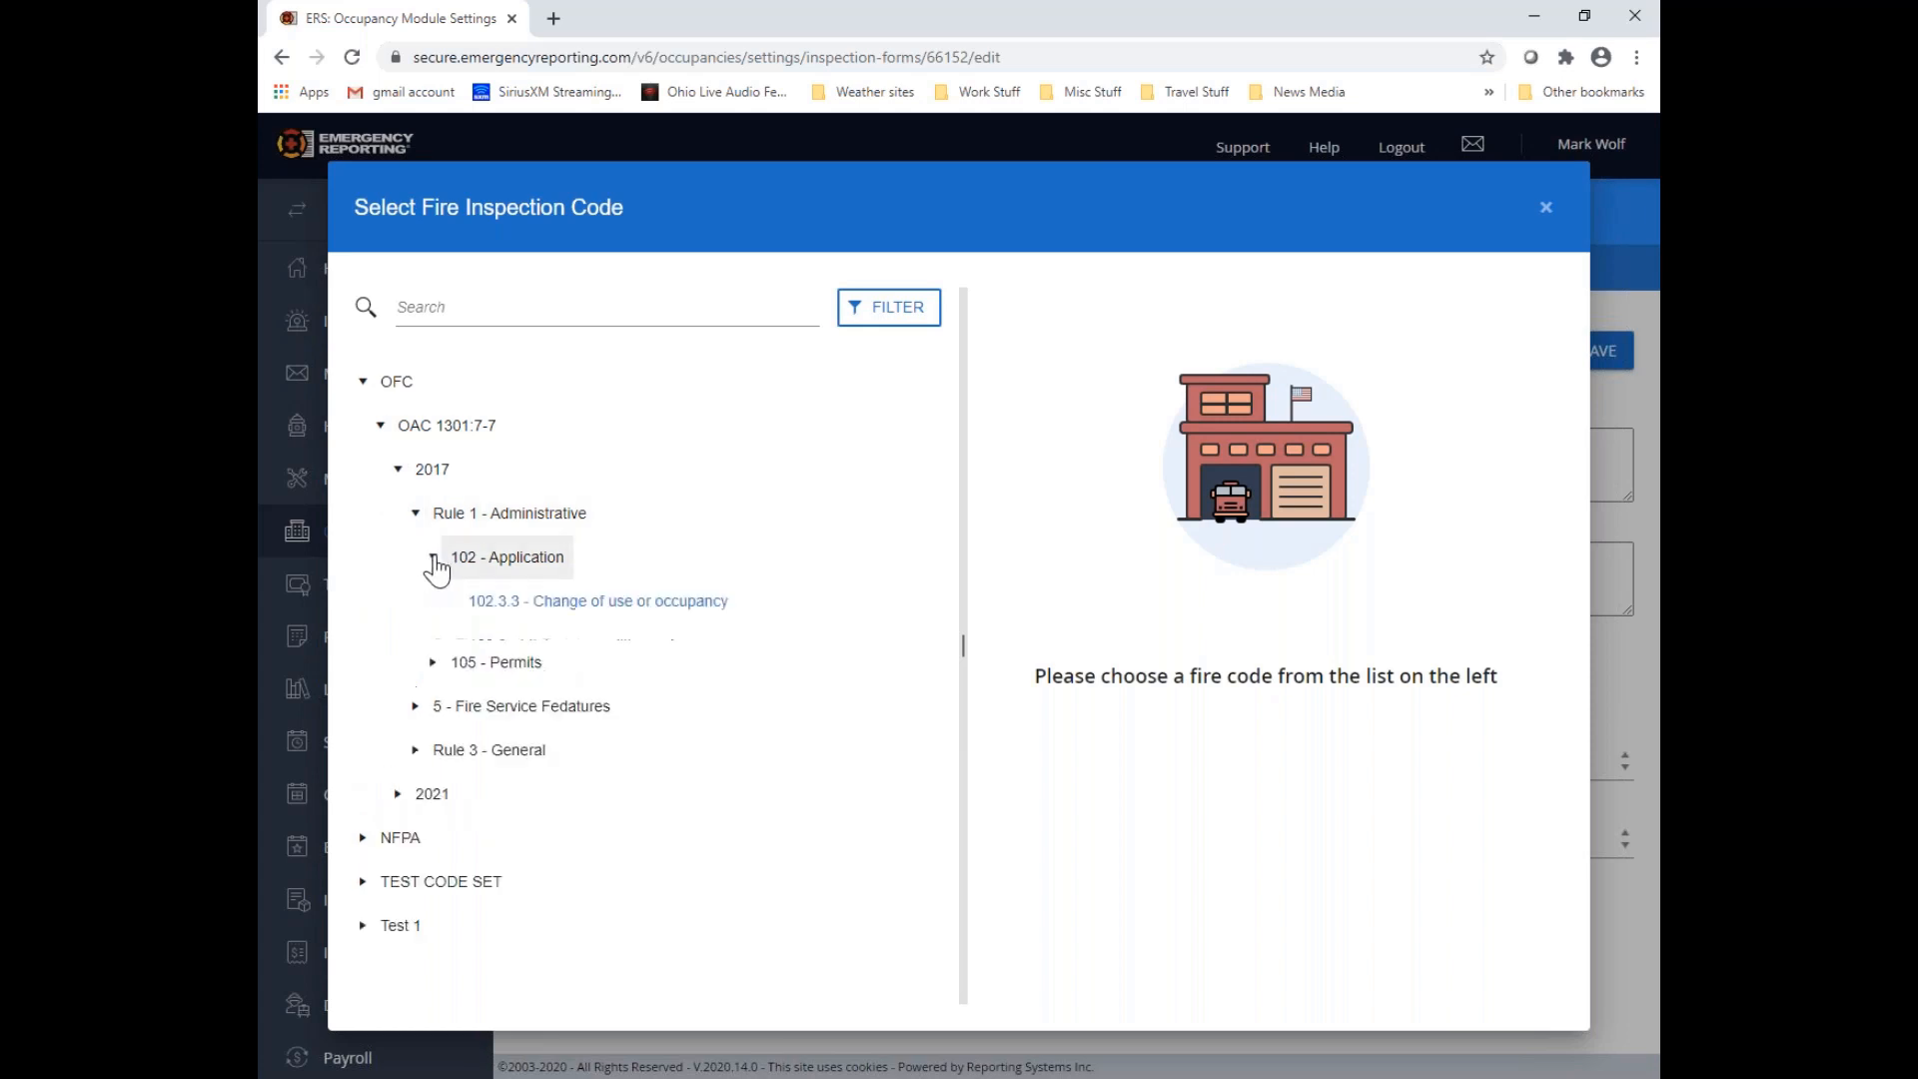
{"action": "left_click", "coordinate": [651, 605]}
{"action": "left_click", "coordinate": [1498, 327]}
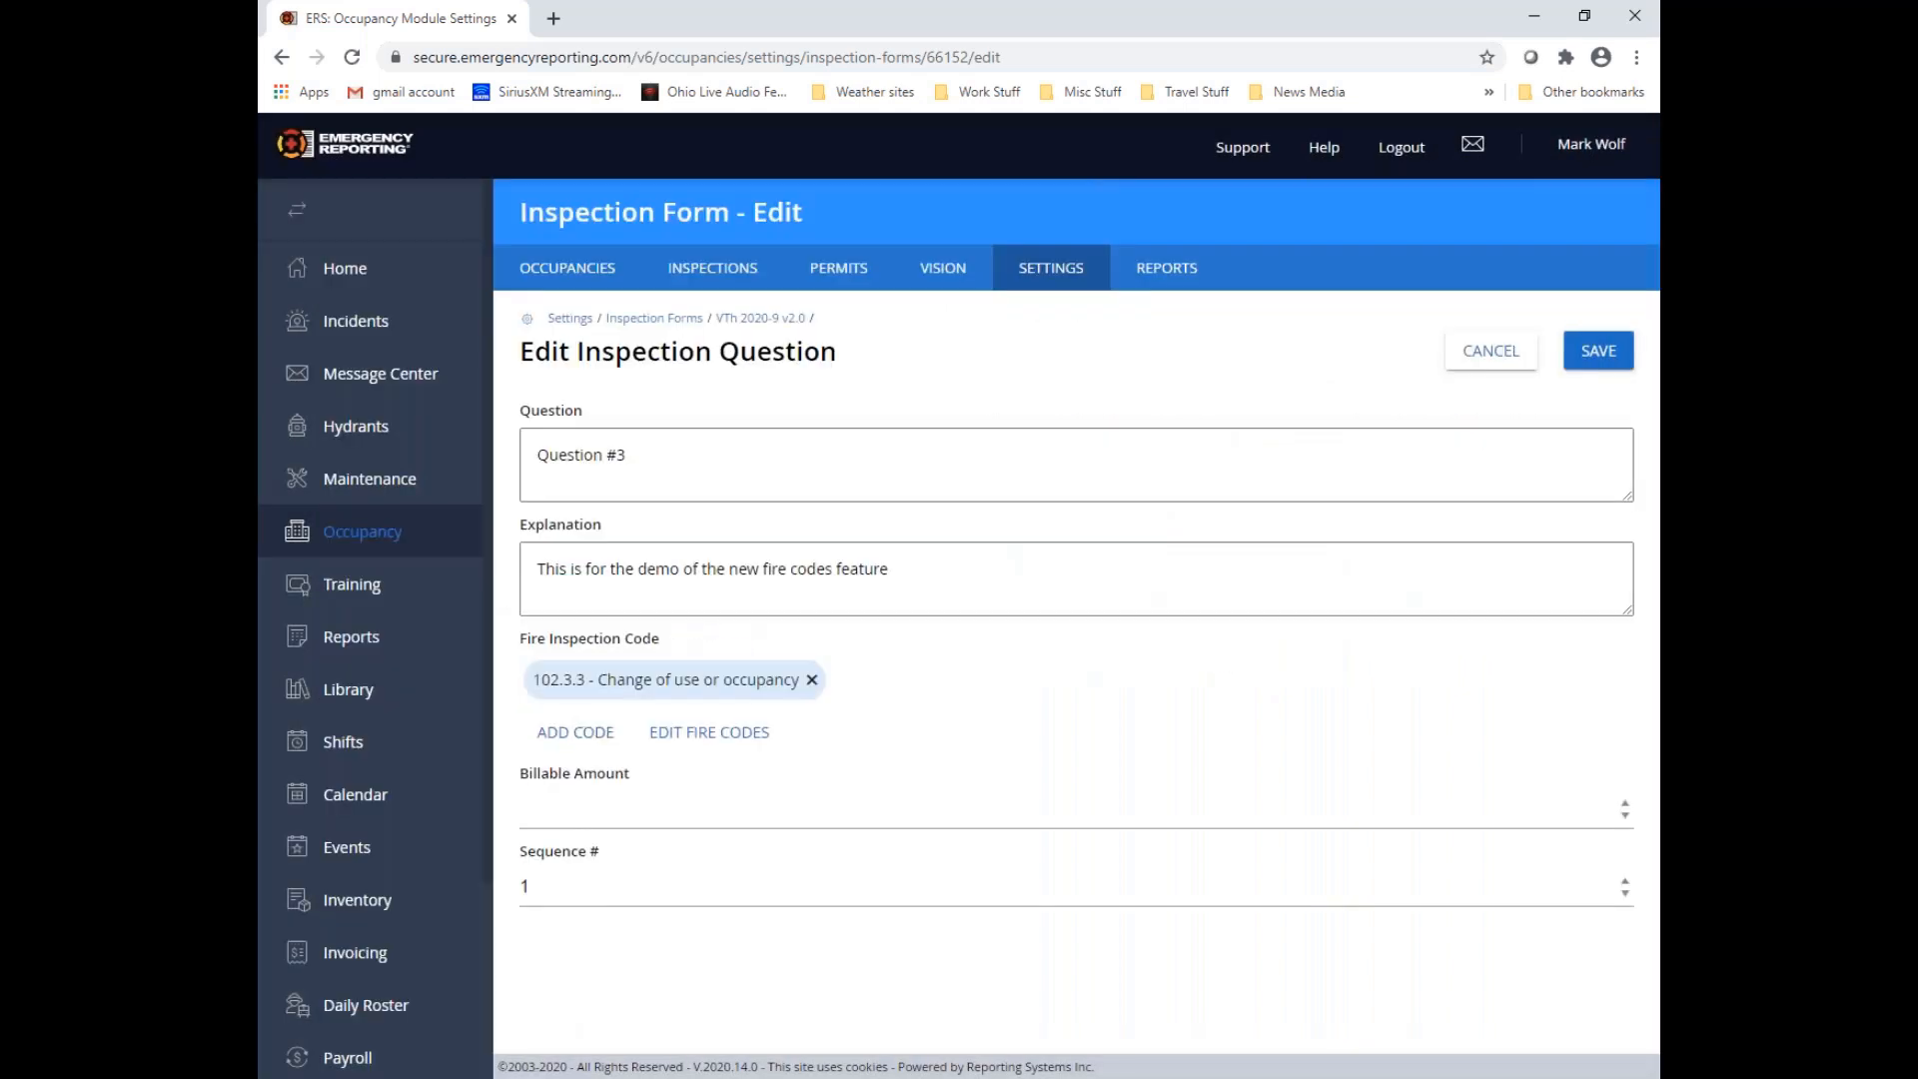
{"action": "left_click", "coordinate": [1613, 354]}
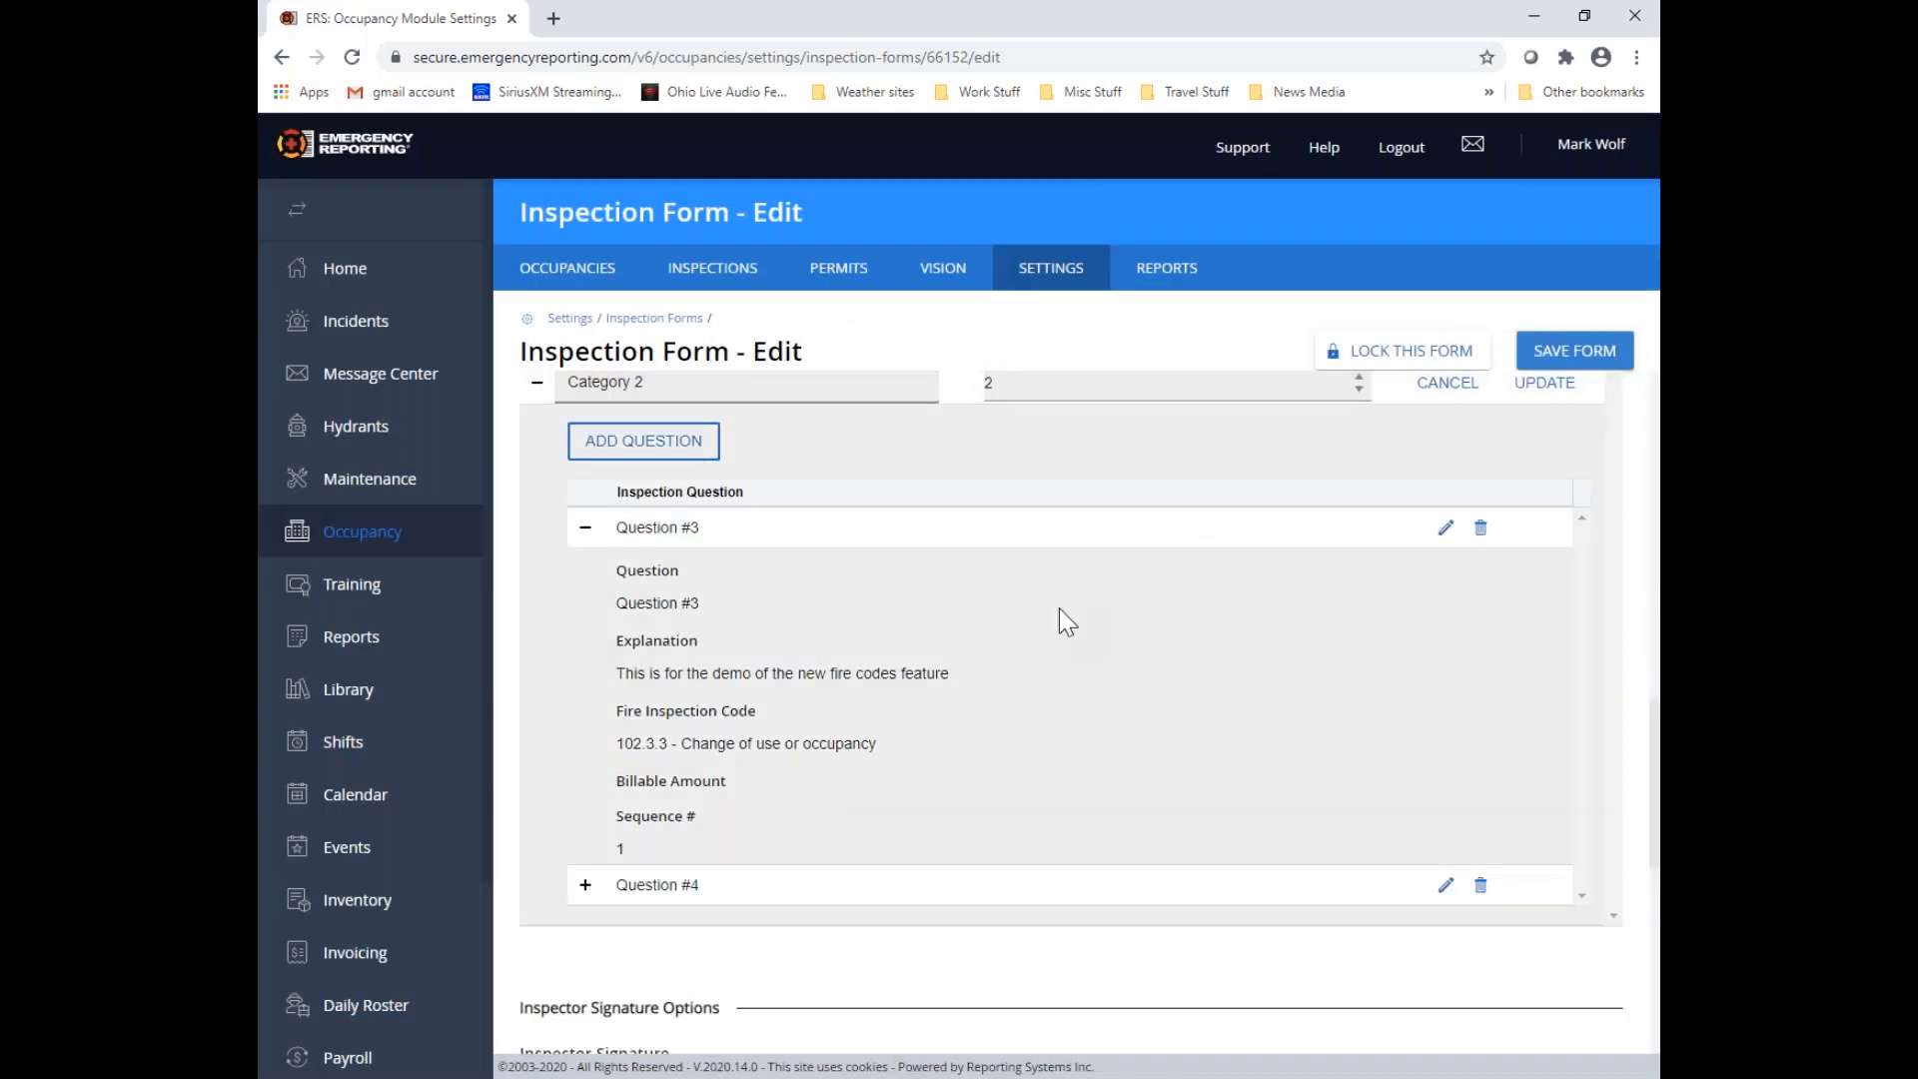
Expand the details of Question #4 in Category 2 and open that question for editing
{"action": "scroll", "coordinate": [1059, 607], "scroll_direction": "down", "scroll_amount": 2}
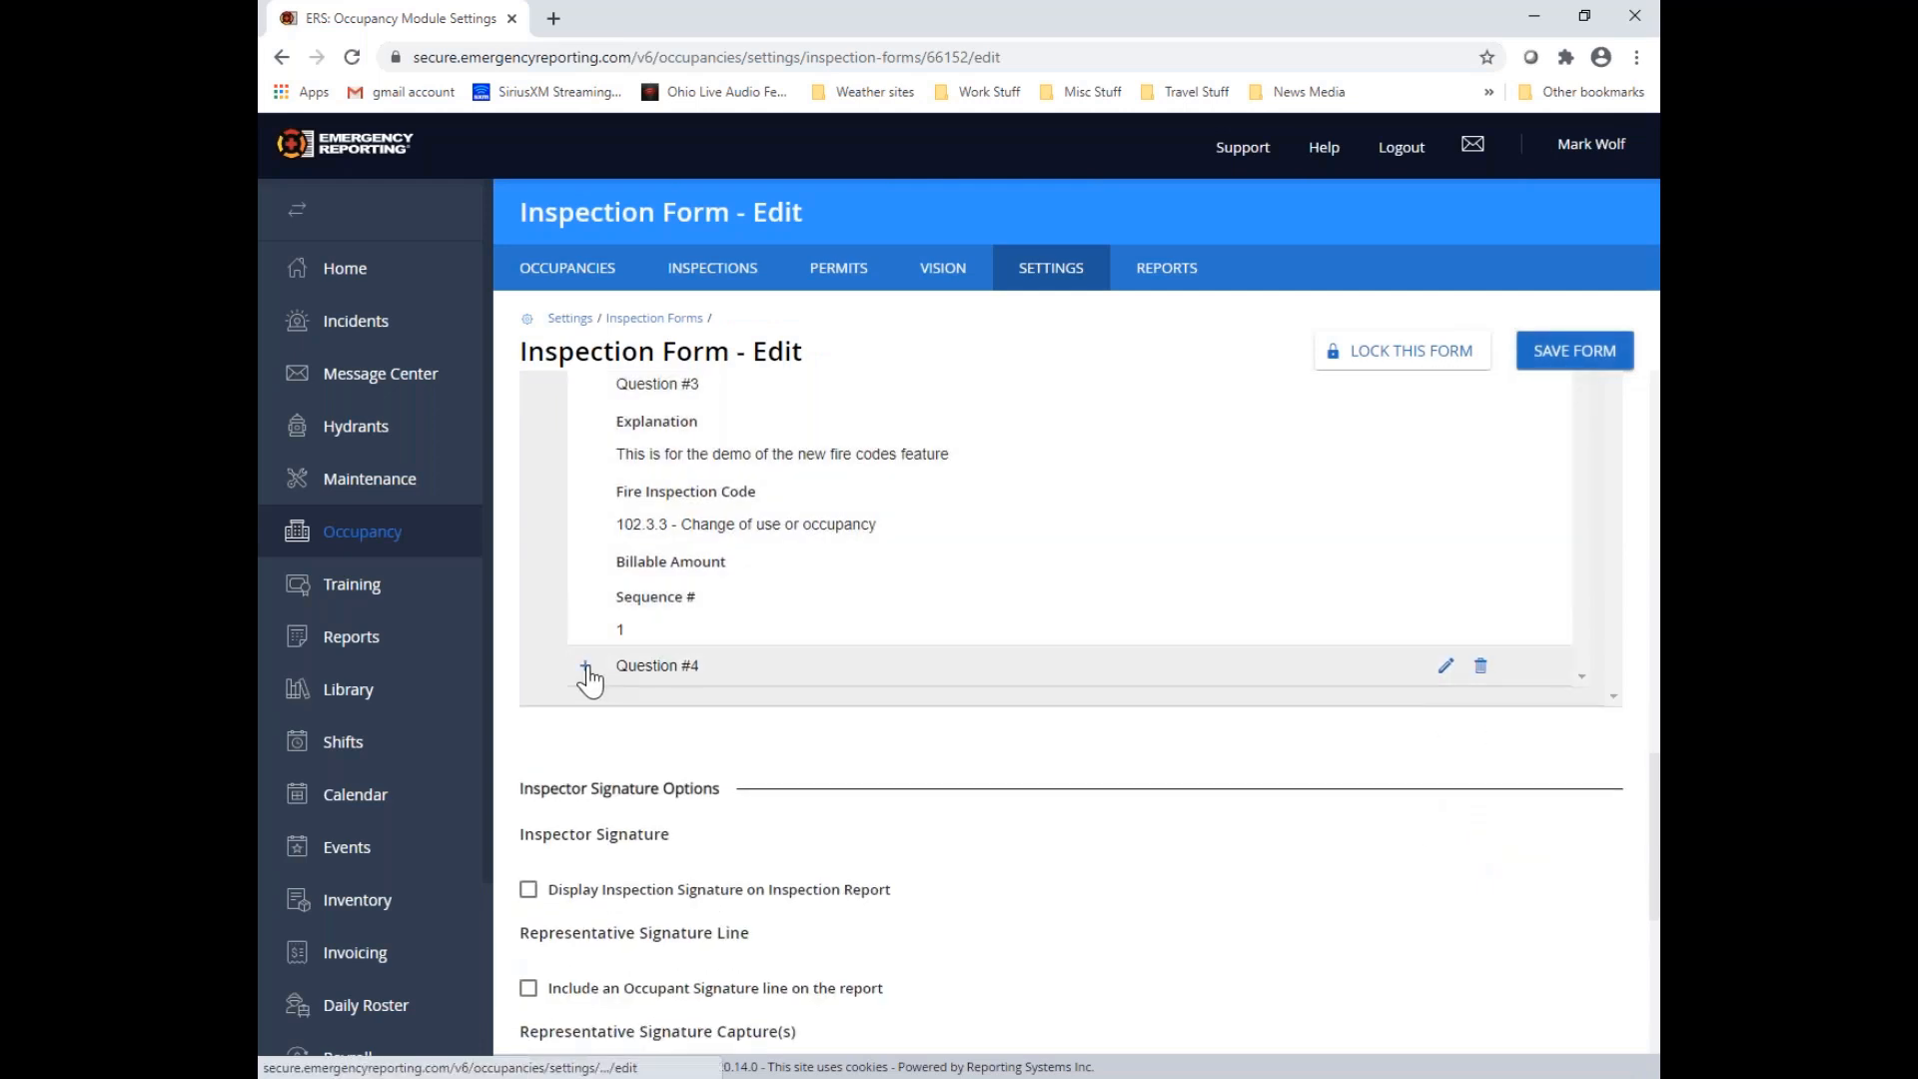
{"action": "left_click", "coordinate": [586, 668]}
{"action": "scroll", "coordinate": [879, 721], "scroll_direction": "down", "scroll_amount": 1}
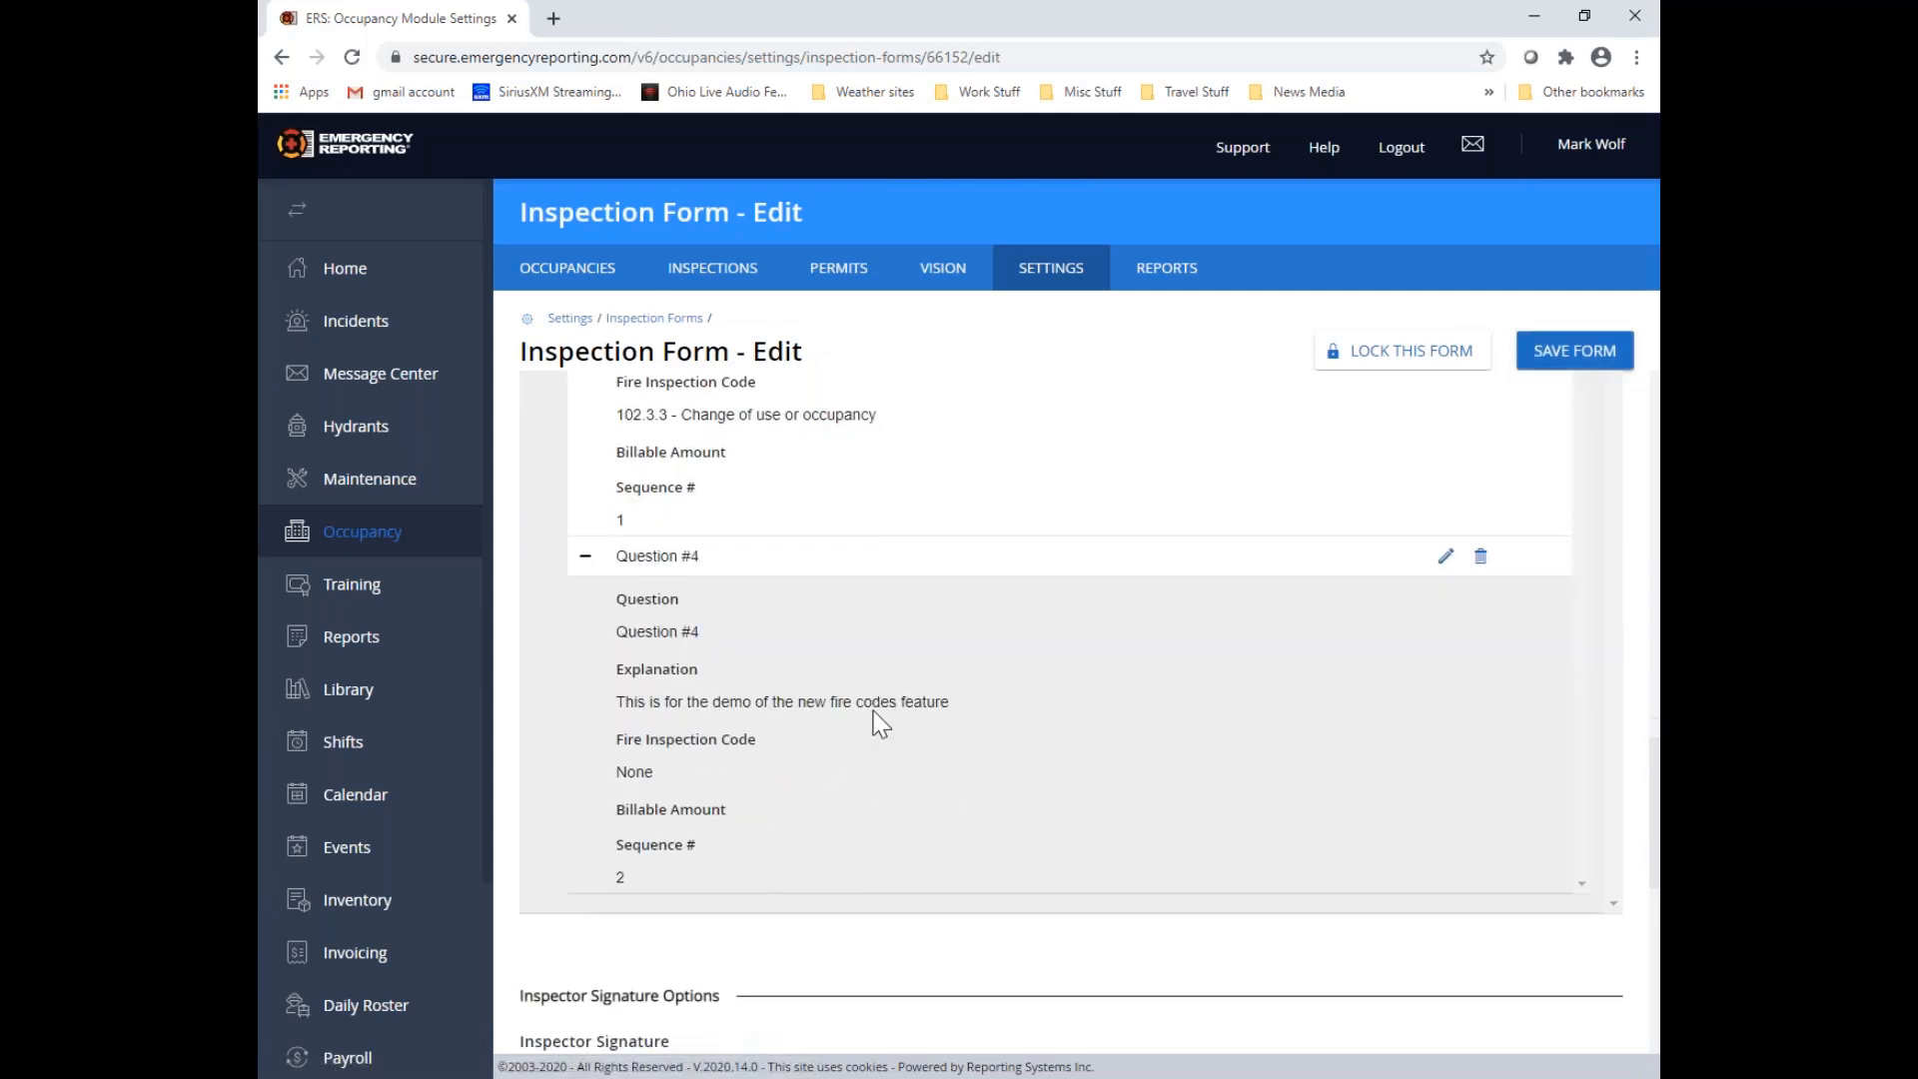
{"action": "left_click", "coordinate": [1445, 557]}
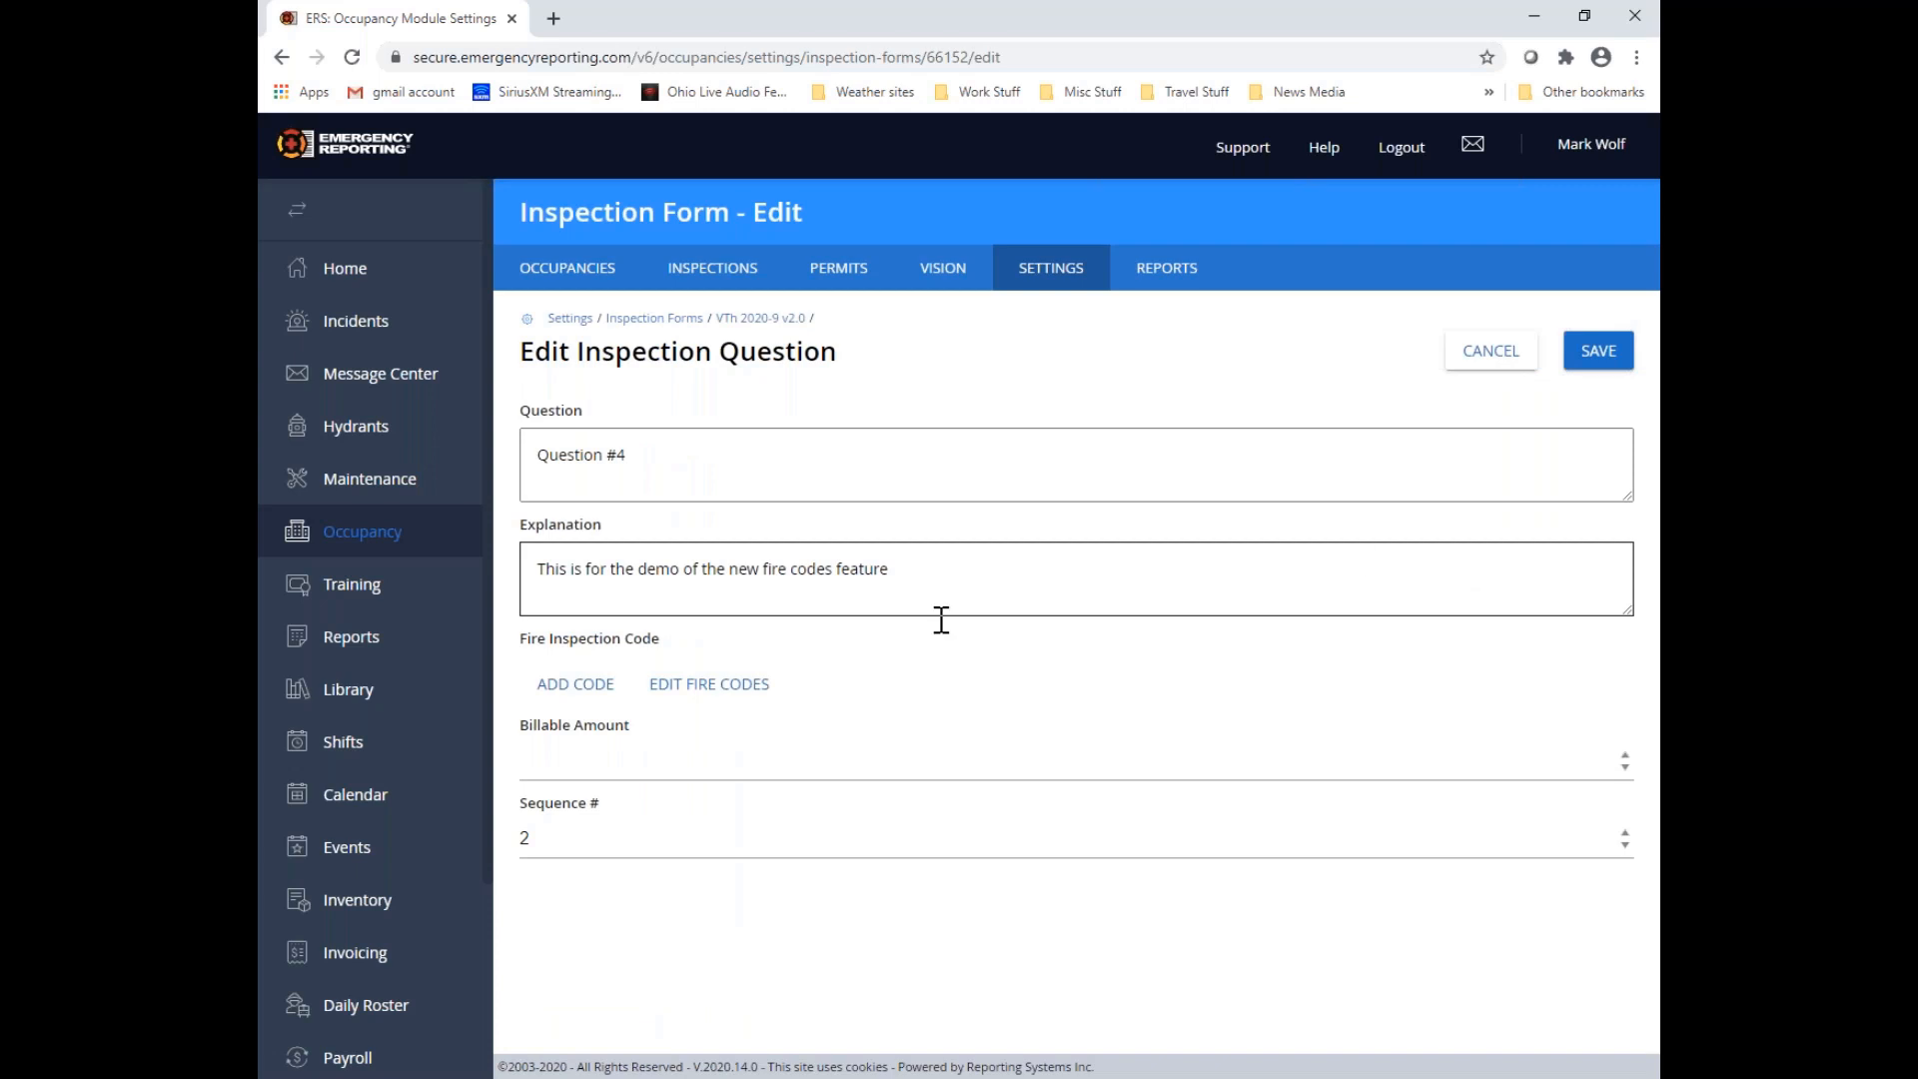
Attach "304.1 - Waste accumulation prohibited" from OFC, OAC 1301:7-7, 2017, Rule 3 - General, 304 - Combustible waste material, to Question #4 and save it
{"action": "left_click", "coordinate": [574, 685]}
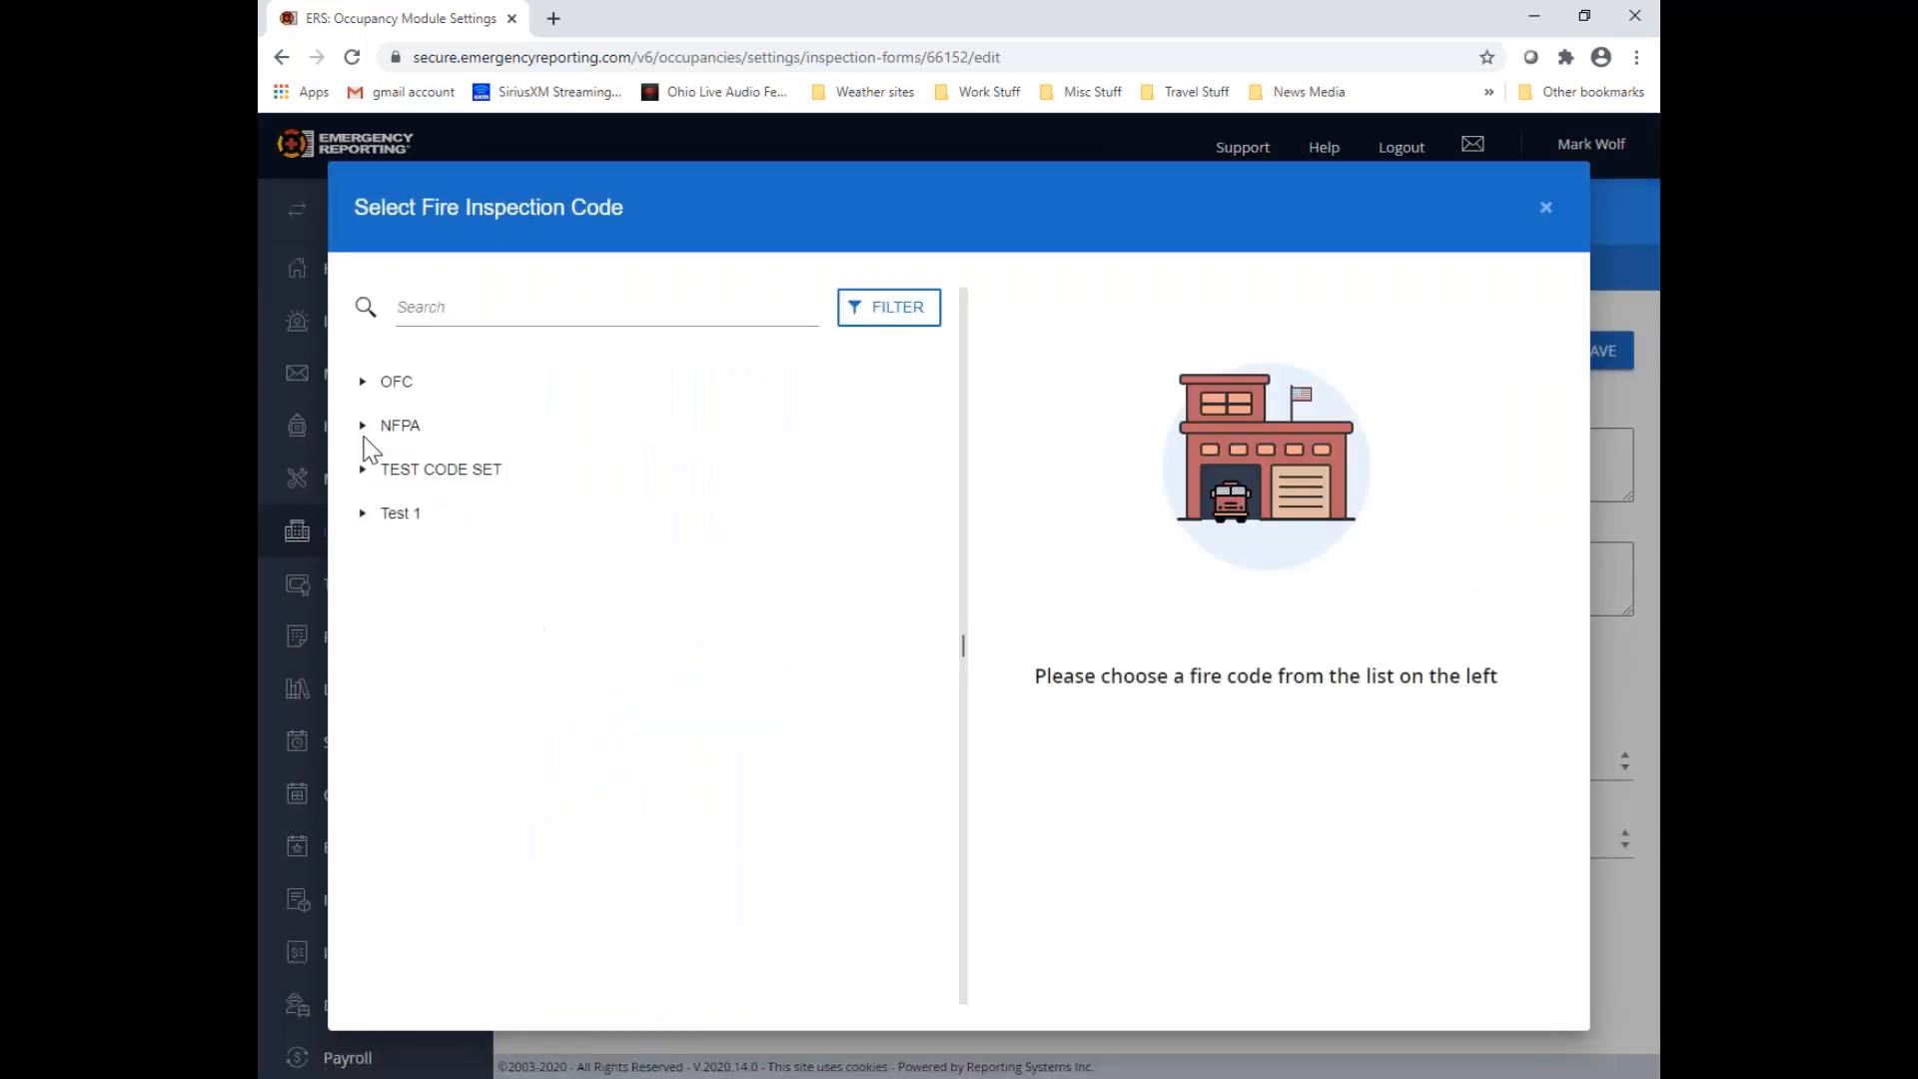
{"action": "left_click", "coordinate": [362, 383]}
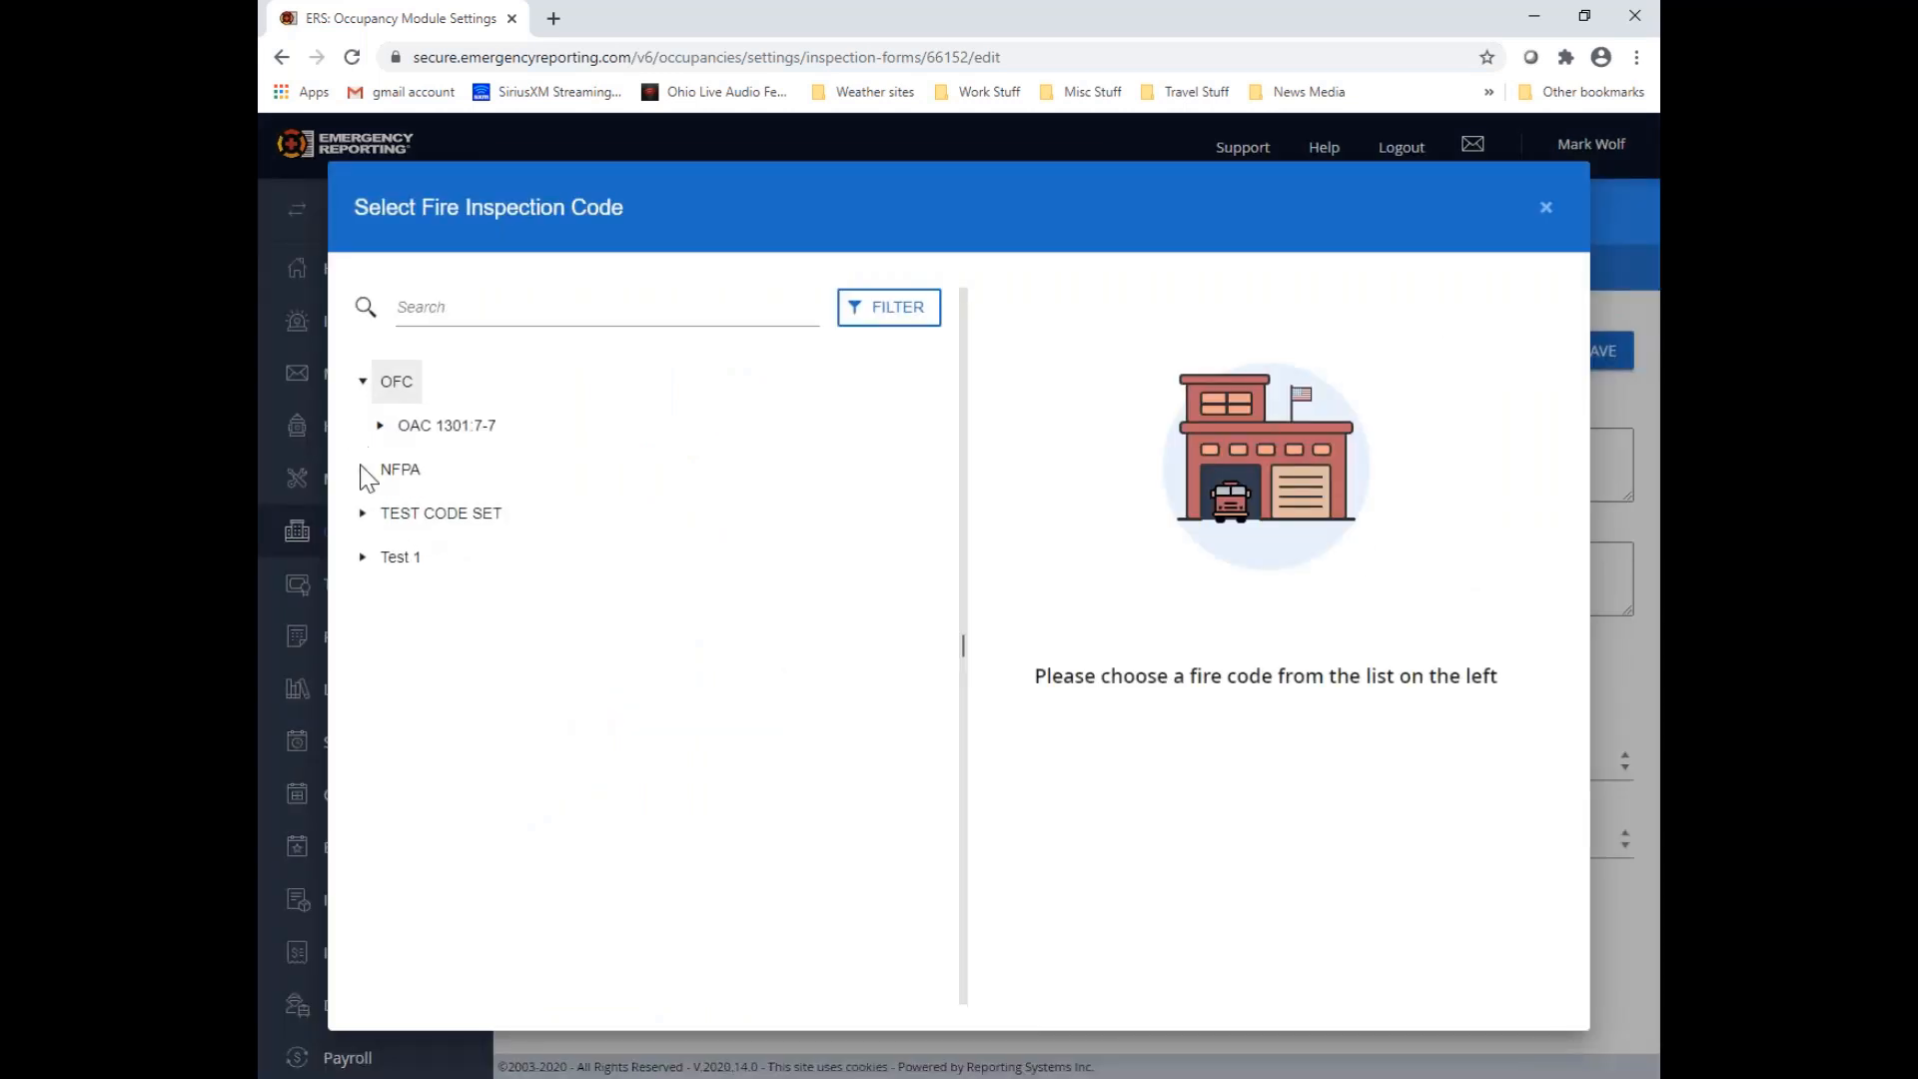
{"action": "left_click", "coordinate": [381, 427]}
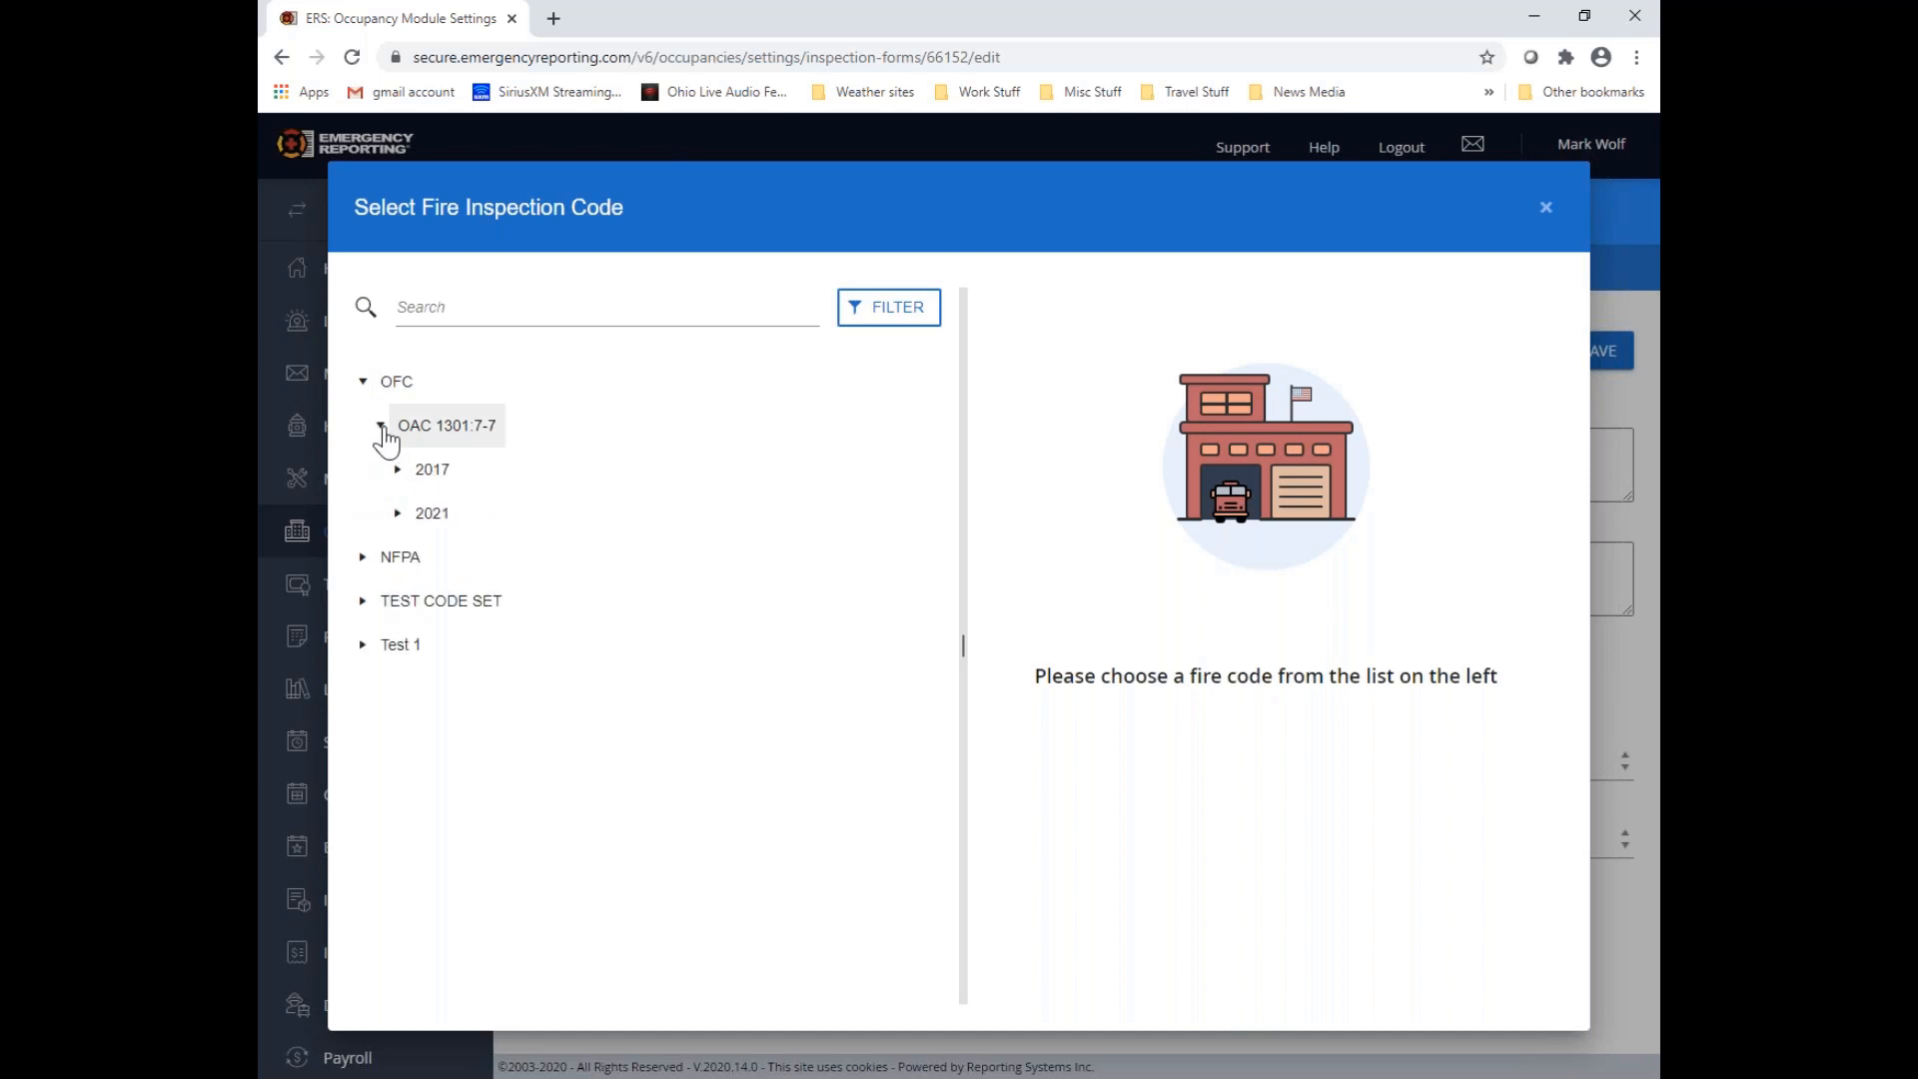
{"action": "left_click", "coordinate": [398, 471]}
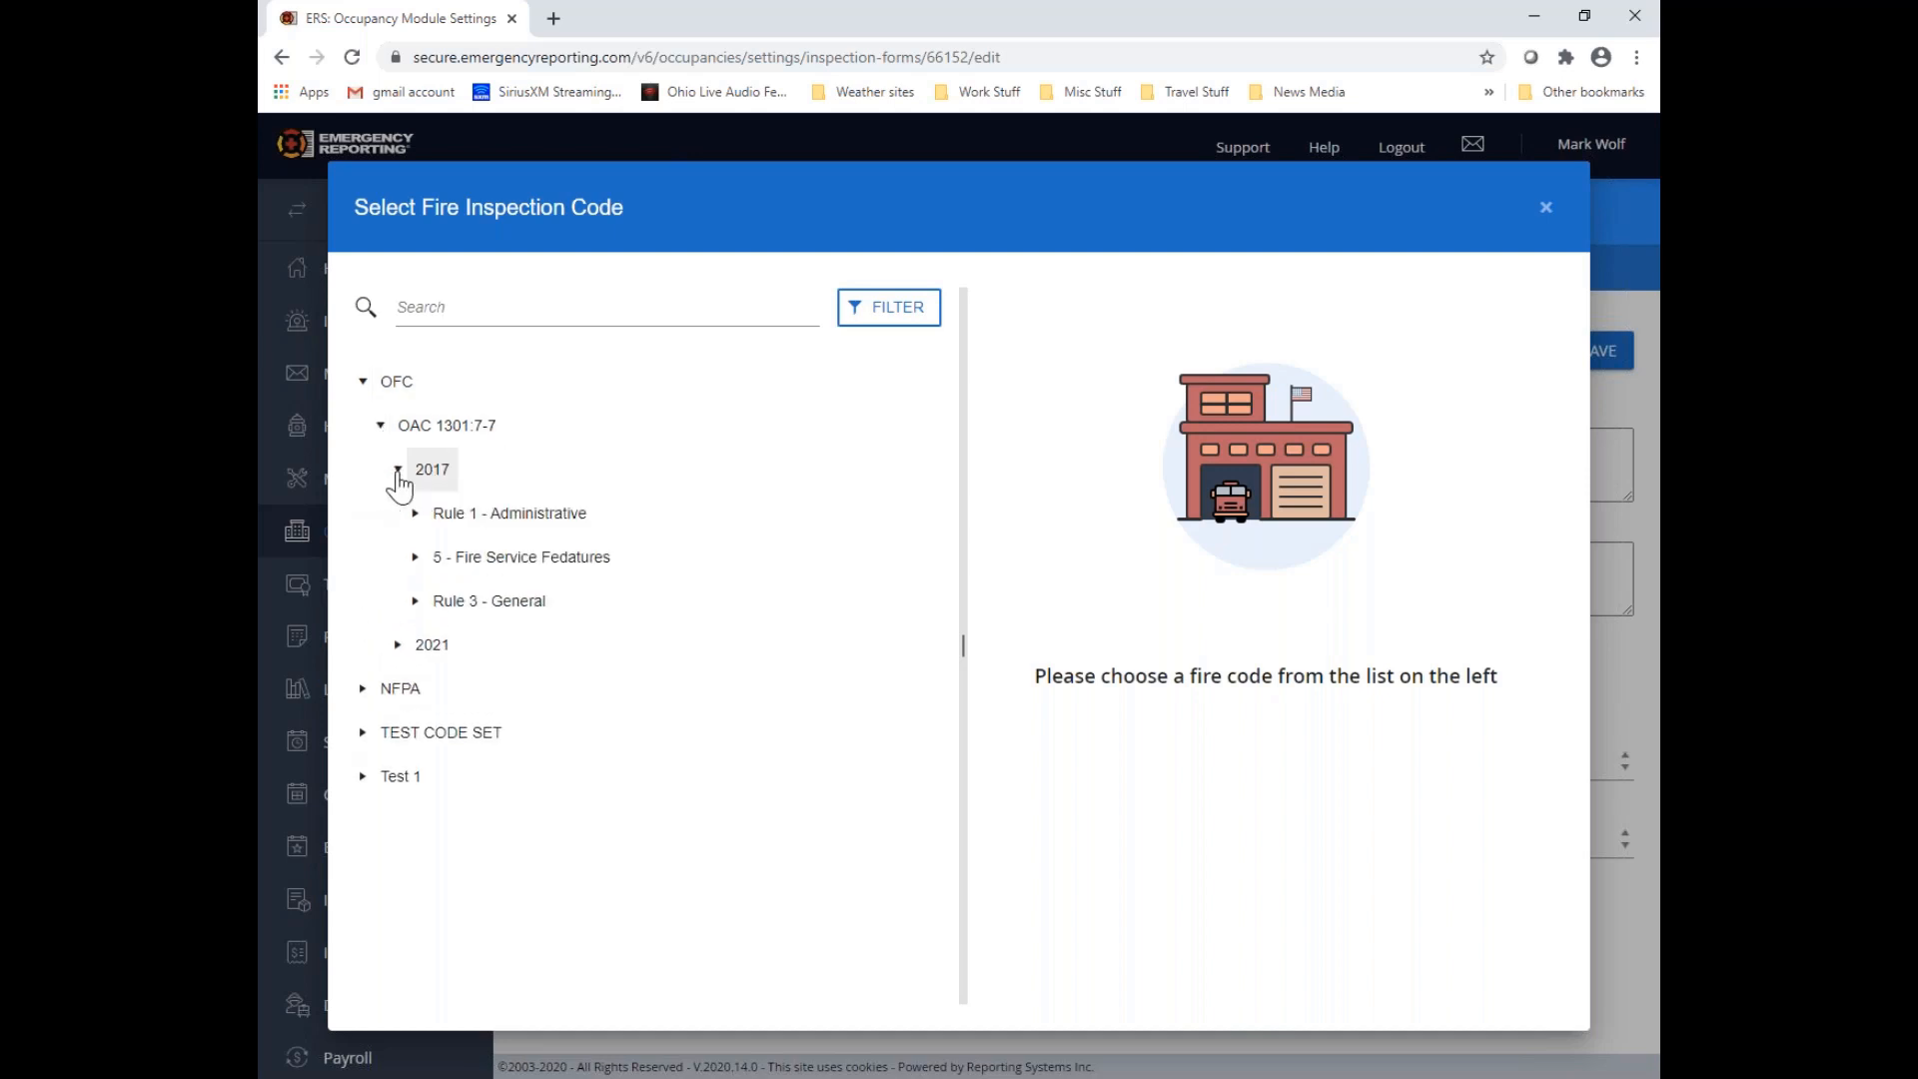
{"action": "left_click", "coordinate": [415, 603]}
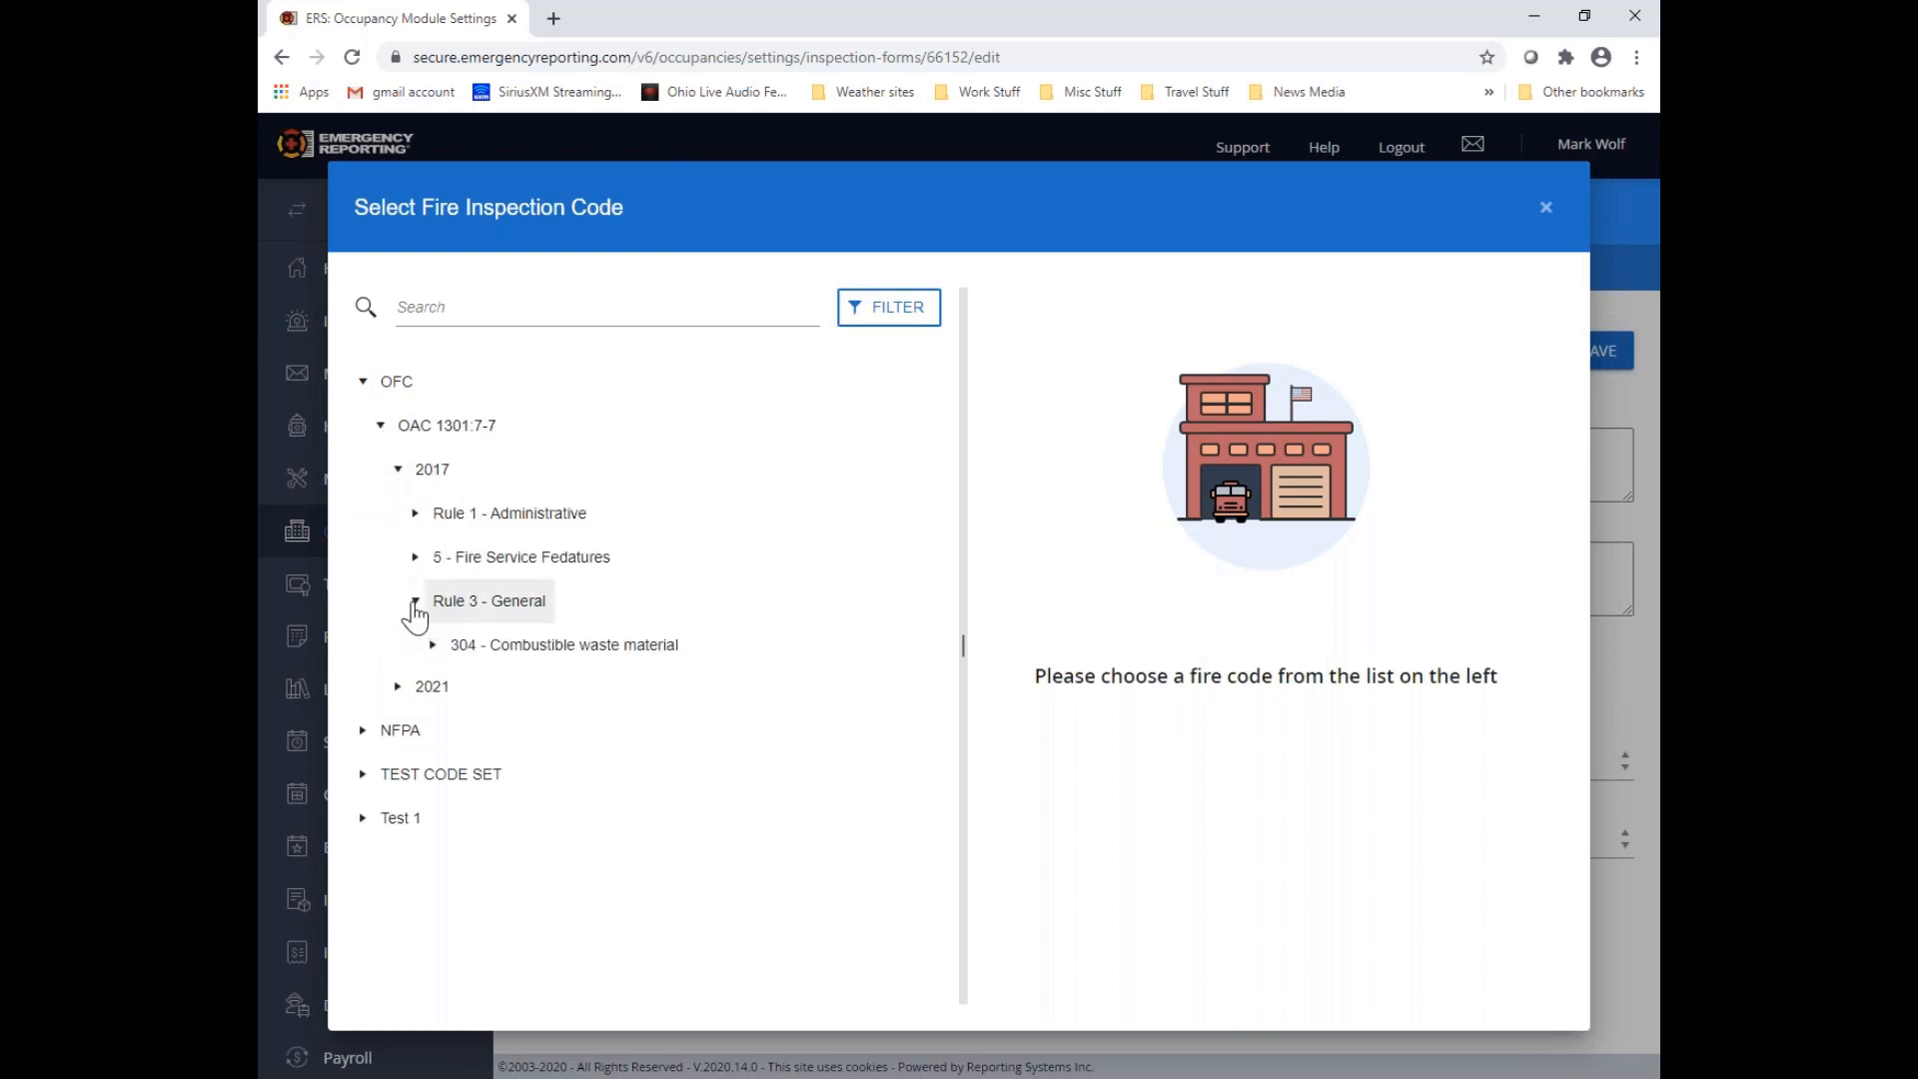
{"action": "left_click", "coordinate": [432, 646]}
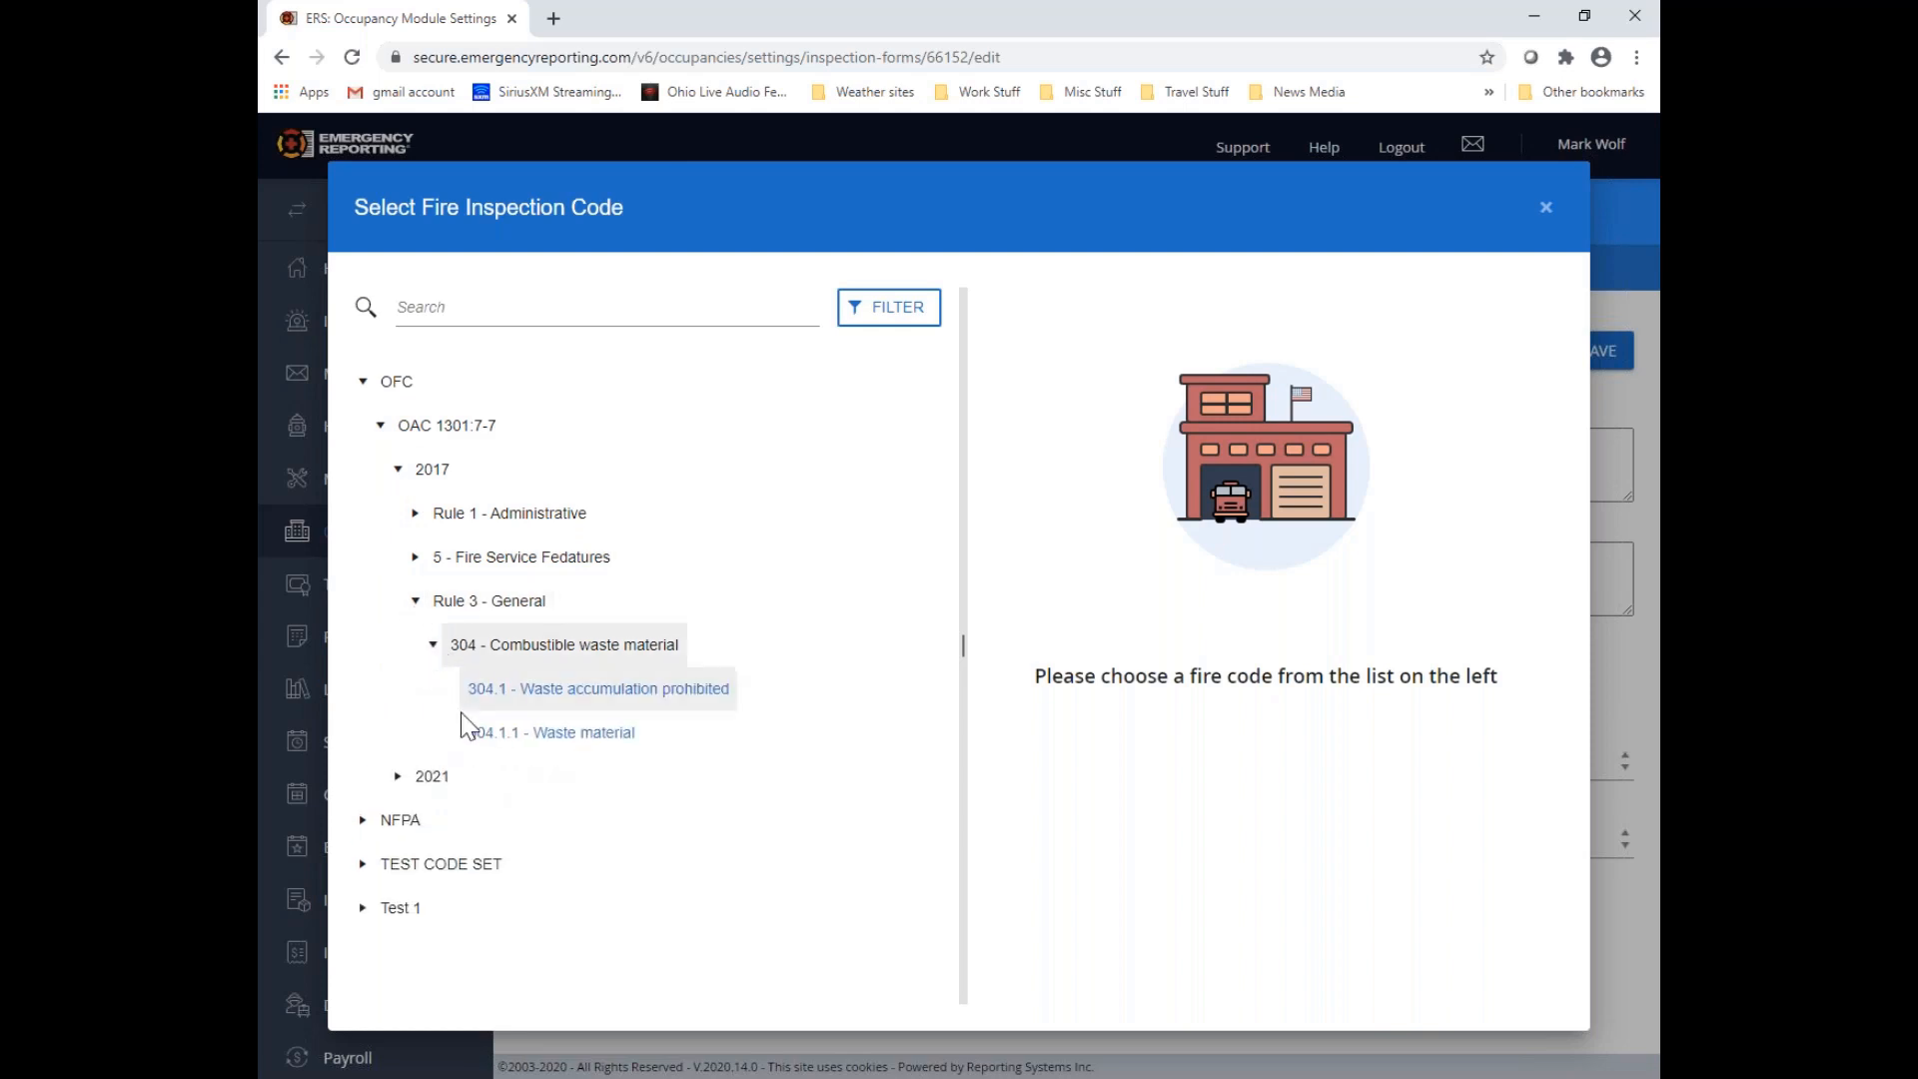
{"action": "left_click", "coordinate": [630, 692]}
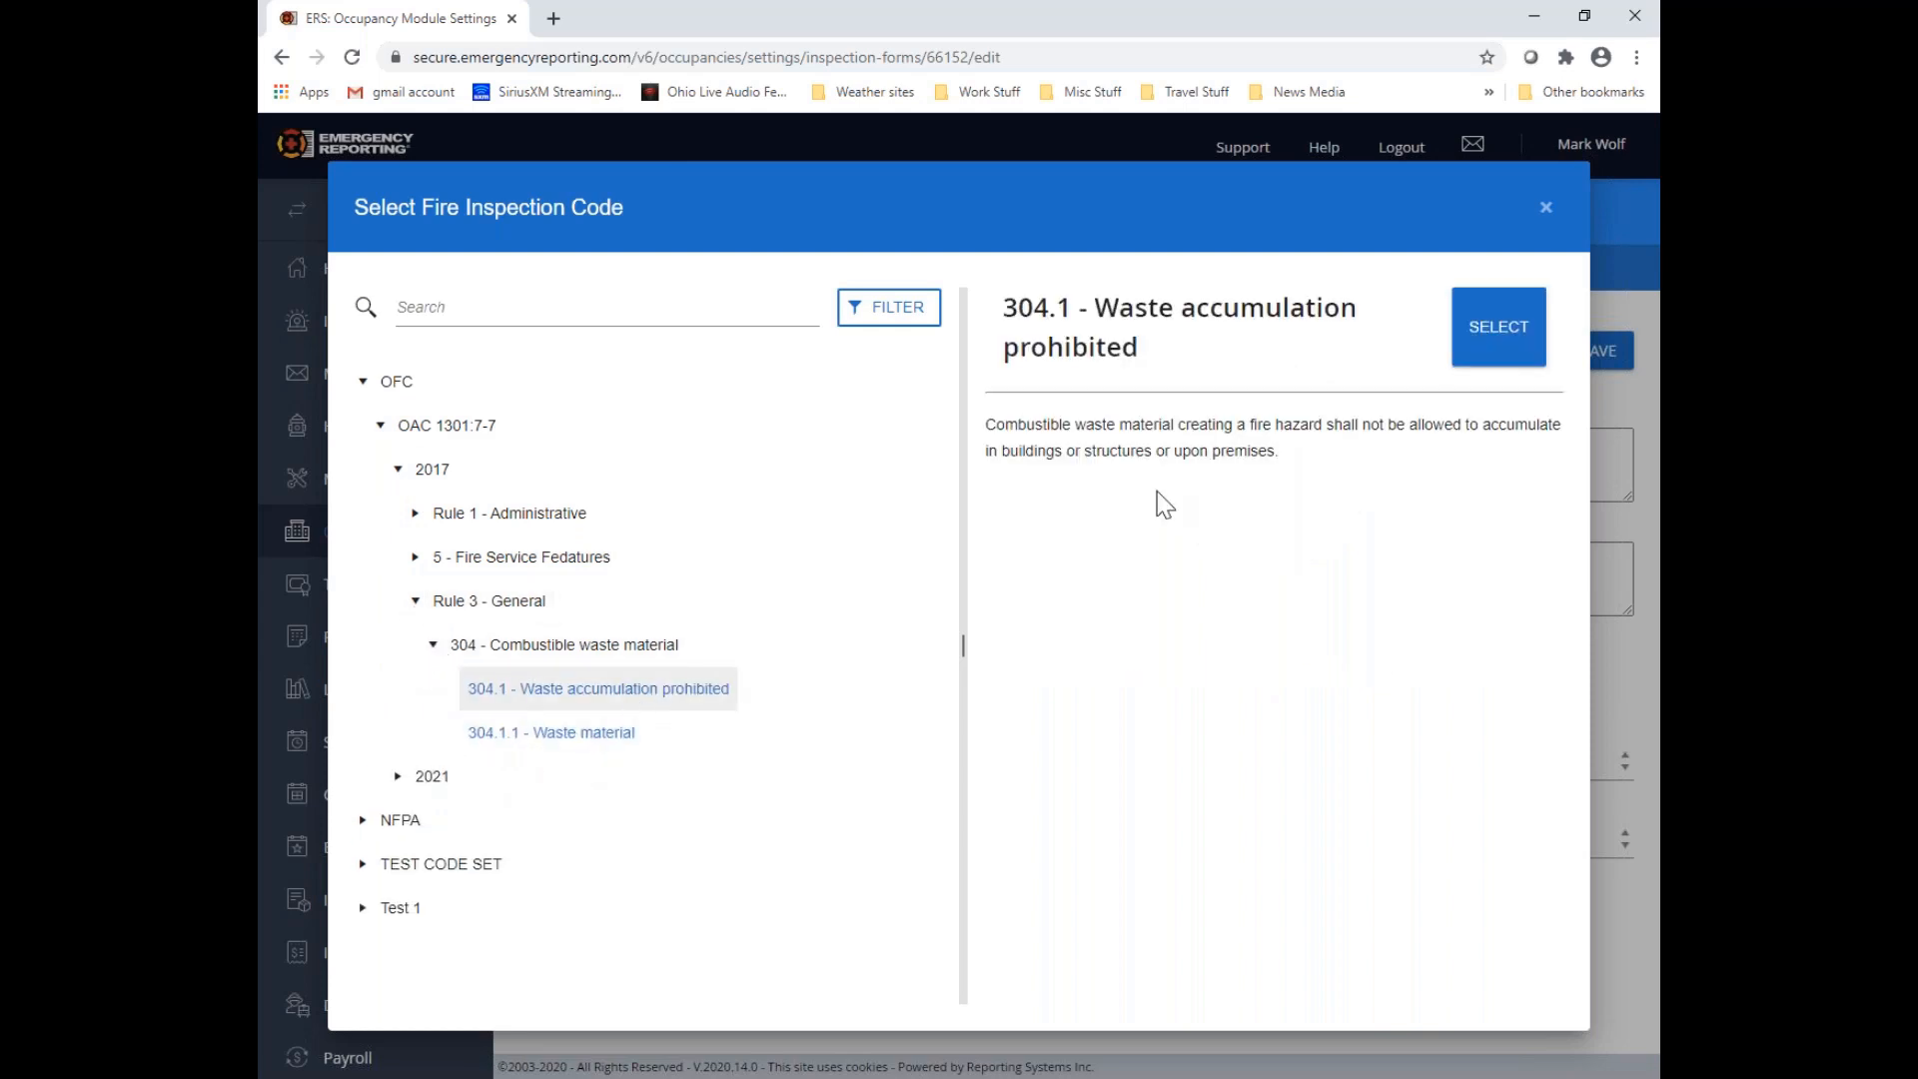
{"action": "left_click", "coordinate": [1499, 329]}
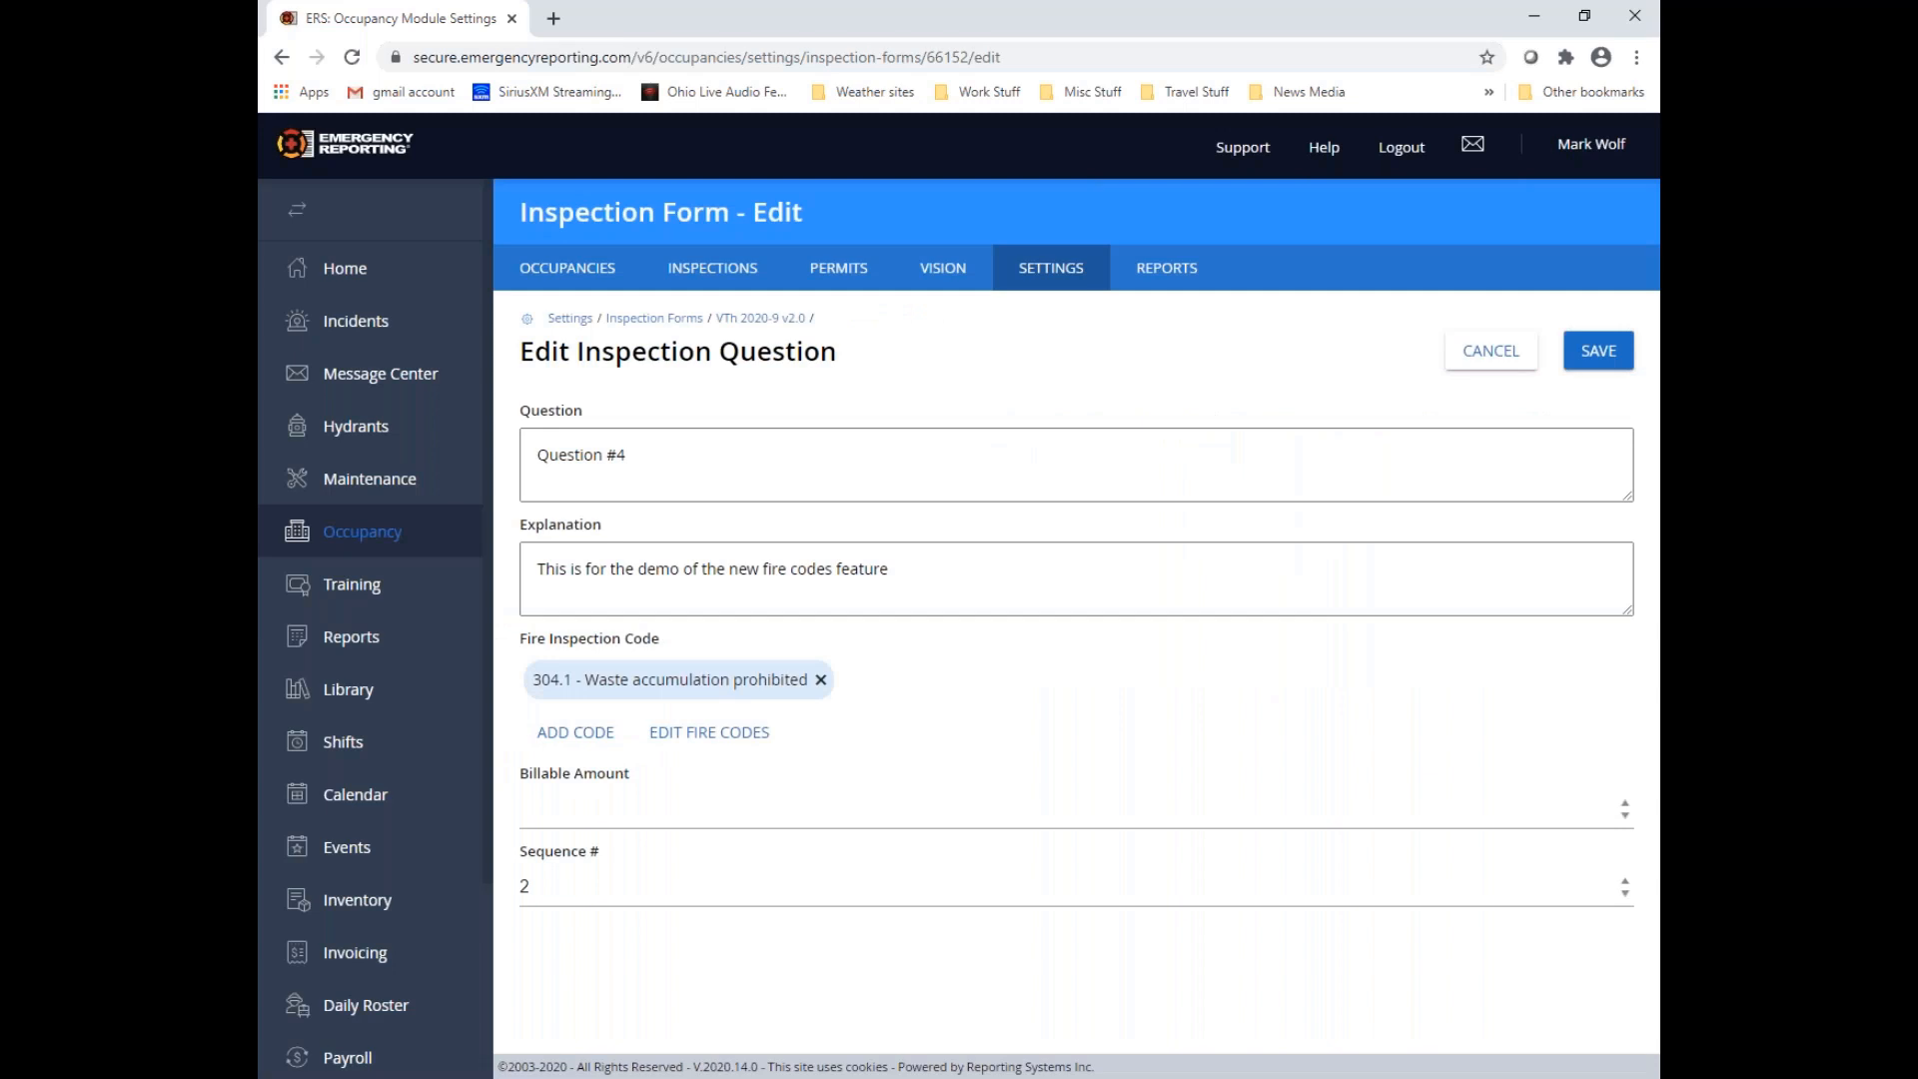
{"action": "left_click", "coordinate": [1600, 348]}
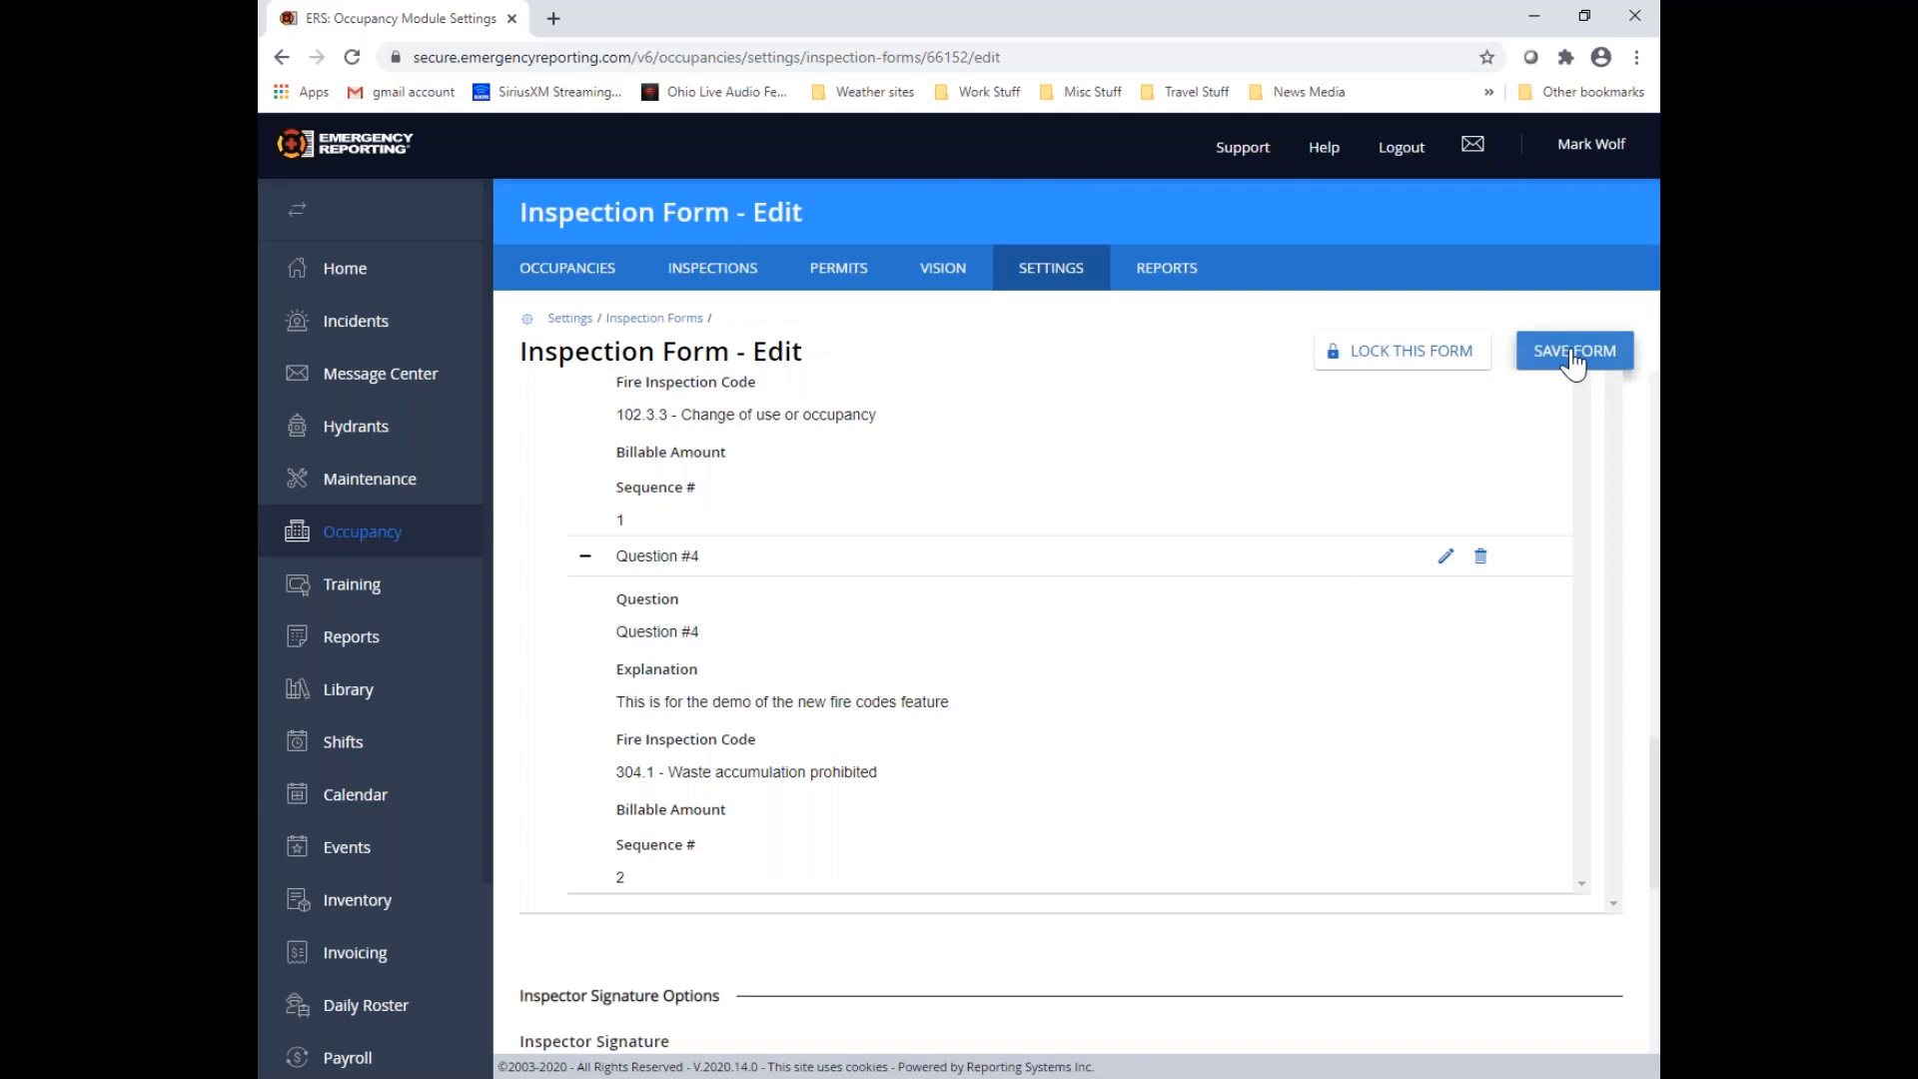
Save the inspection form and reopen "VTh 2020-9 v2.0" from the Inspection Forms list for editing
{"action": "left_click", "coordinate": [1573, 355]}
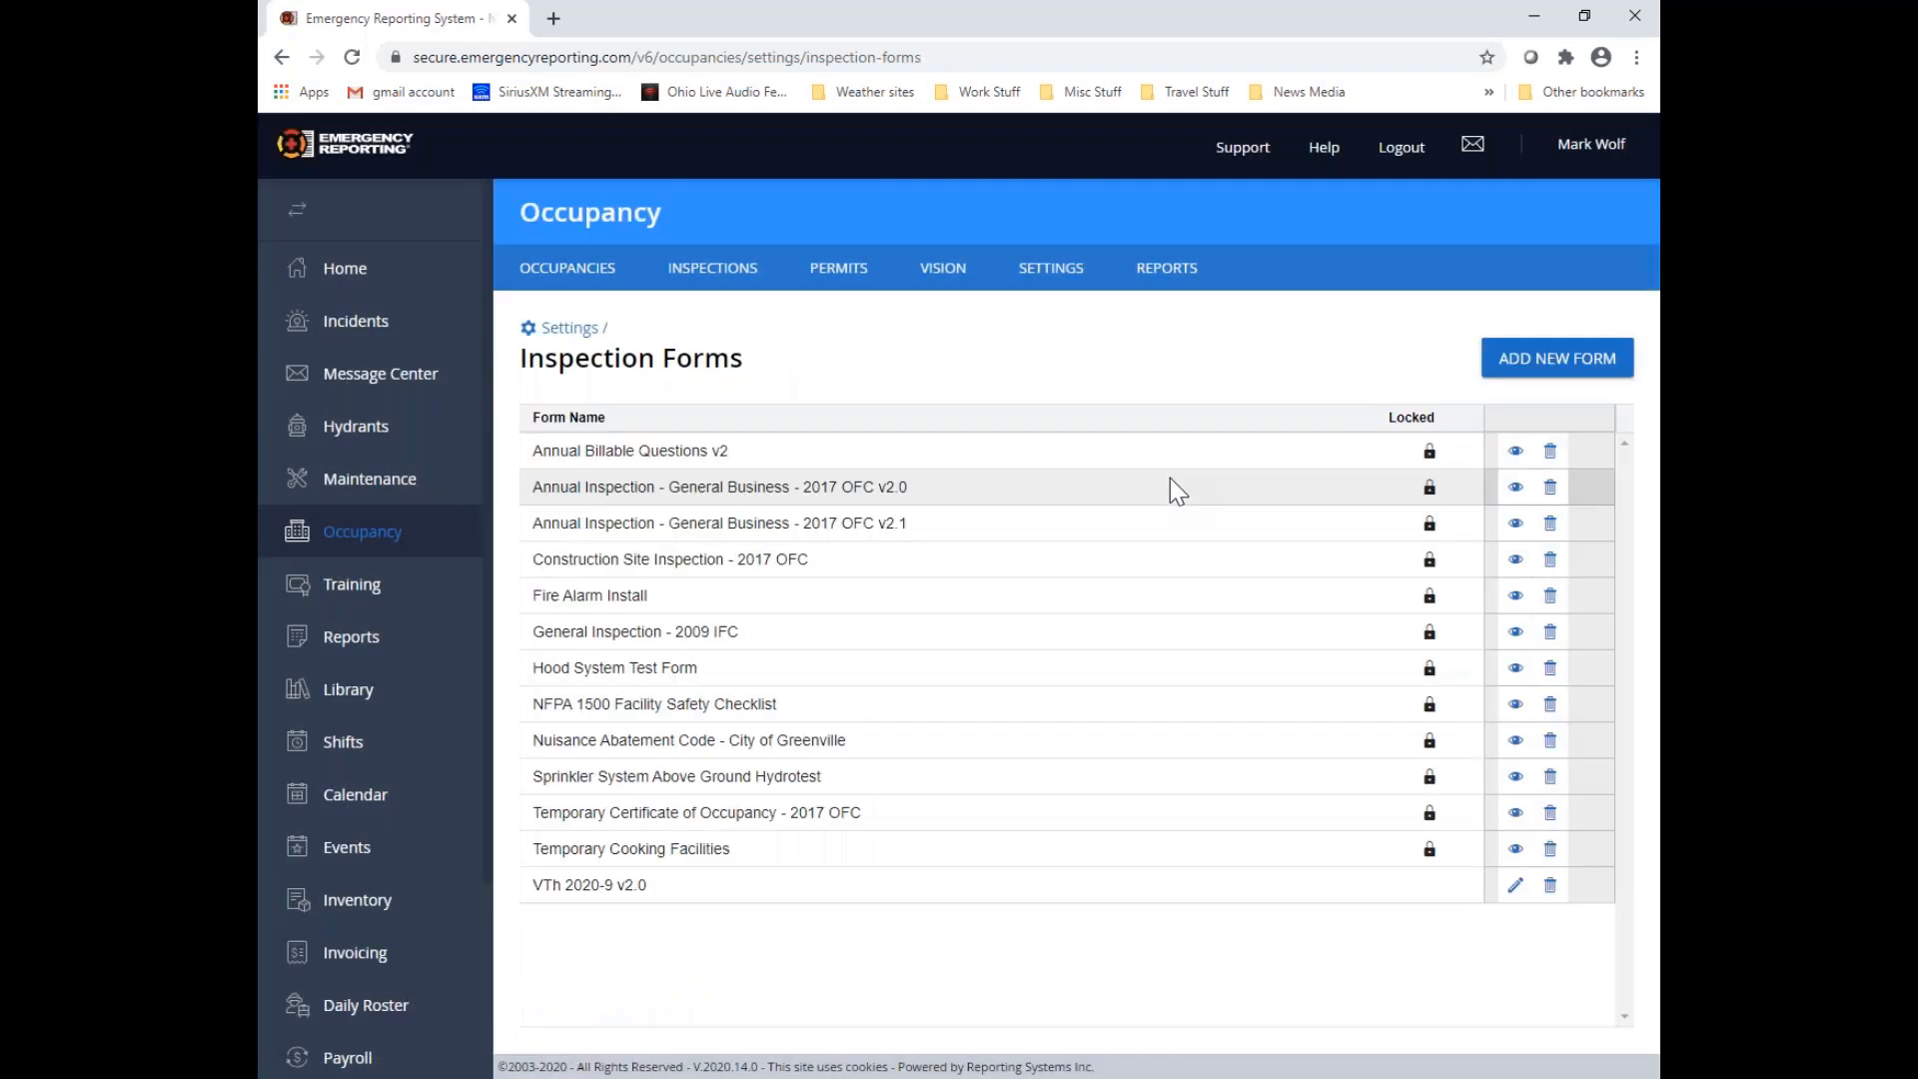
{"action": "left_click", "coordinate": [1516, 888]}
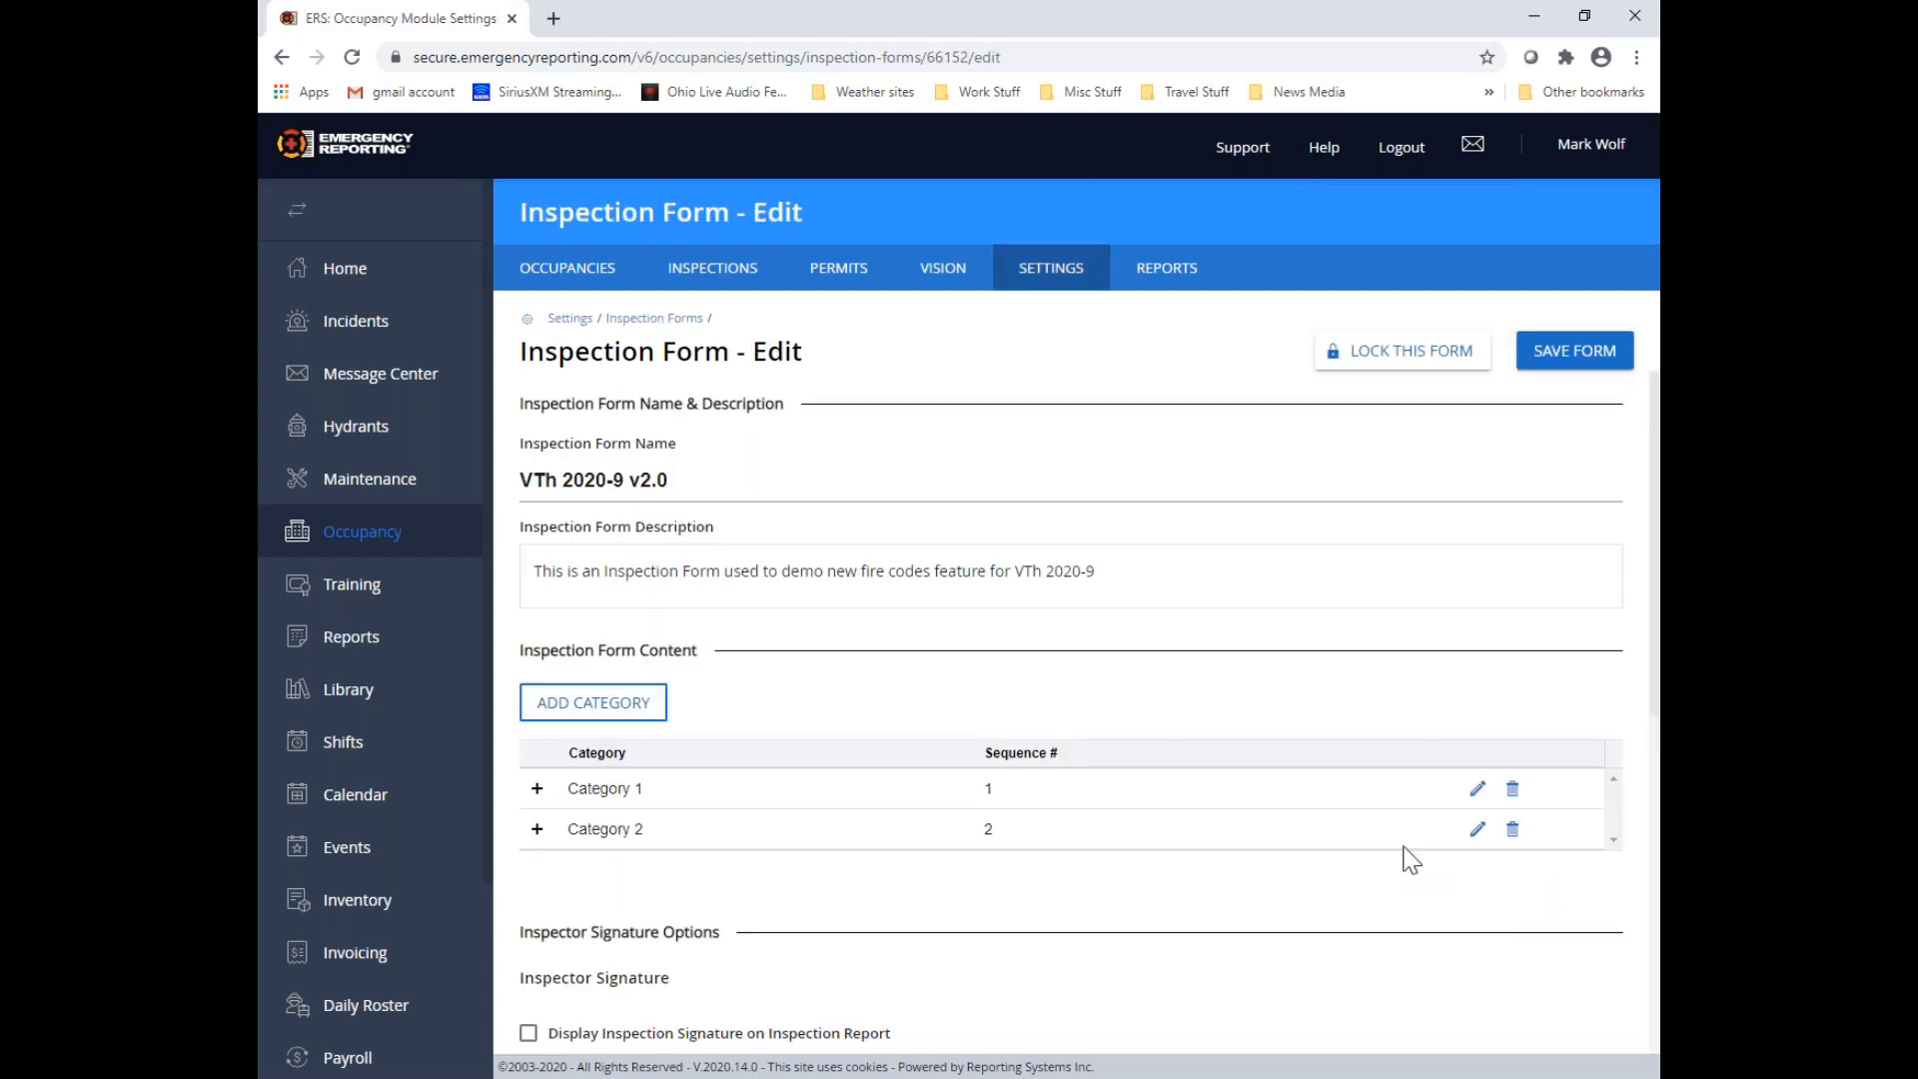
Expand Category 1 and Question #1 on the form to examine the fire inspection codes attached to the question
{"action": "left_click", "coordinate": [538, 789]}
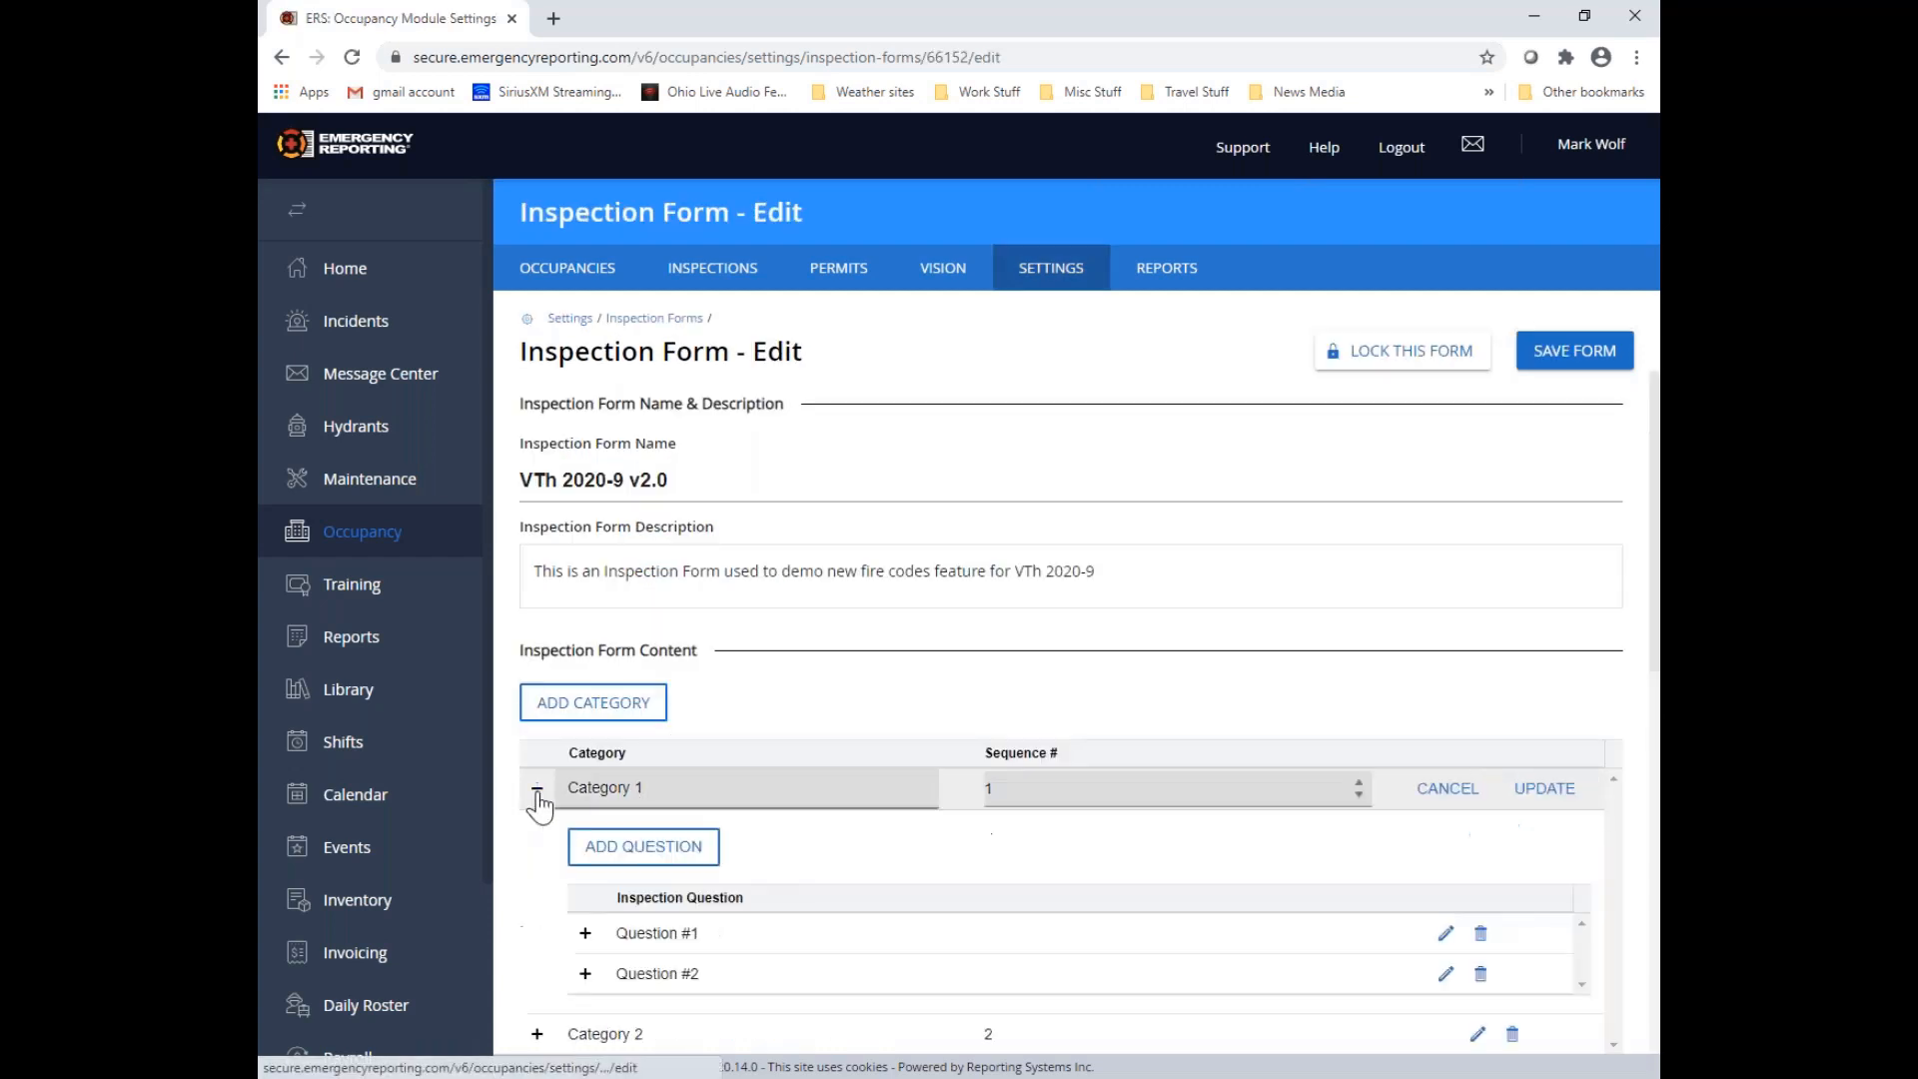
{"action": "left_click", "coordinate": [586, 933]}
{"action": "scroll", "coordinate": [829, 926], "scroll_direction": "down", "scroll_amount": 3}
{"action": "scroll", "coordinate": [839, 927], "scroll_direction": "down", "scroll_amount": 2}
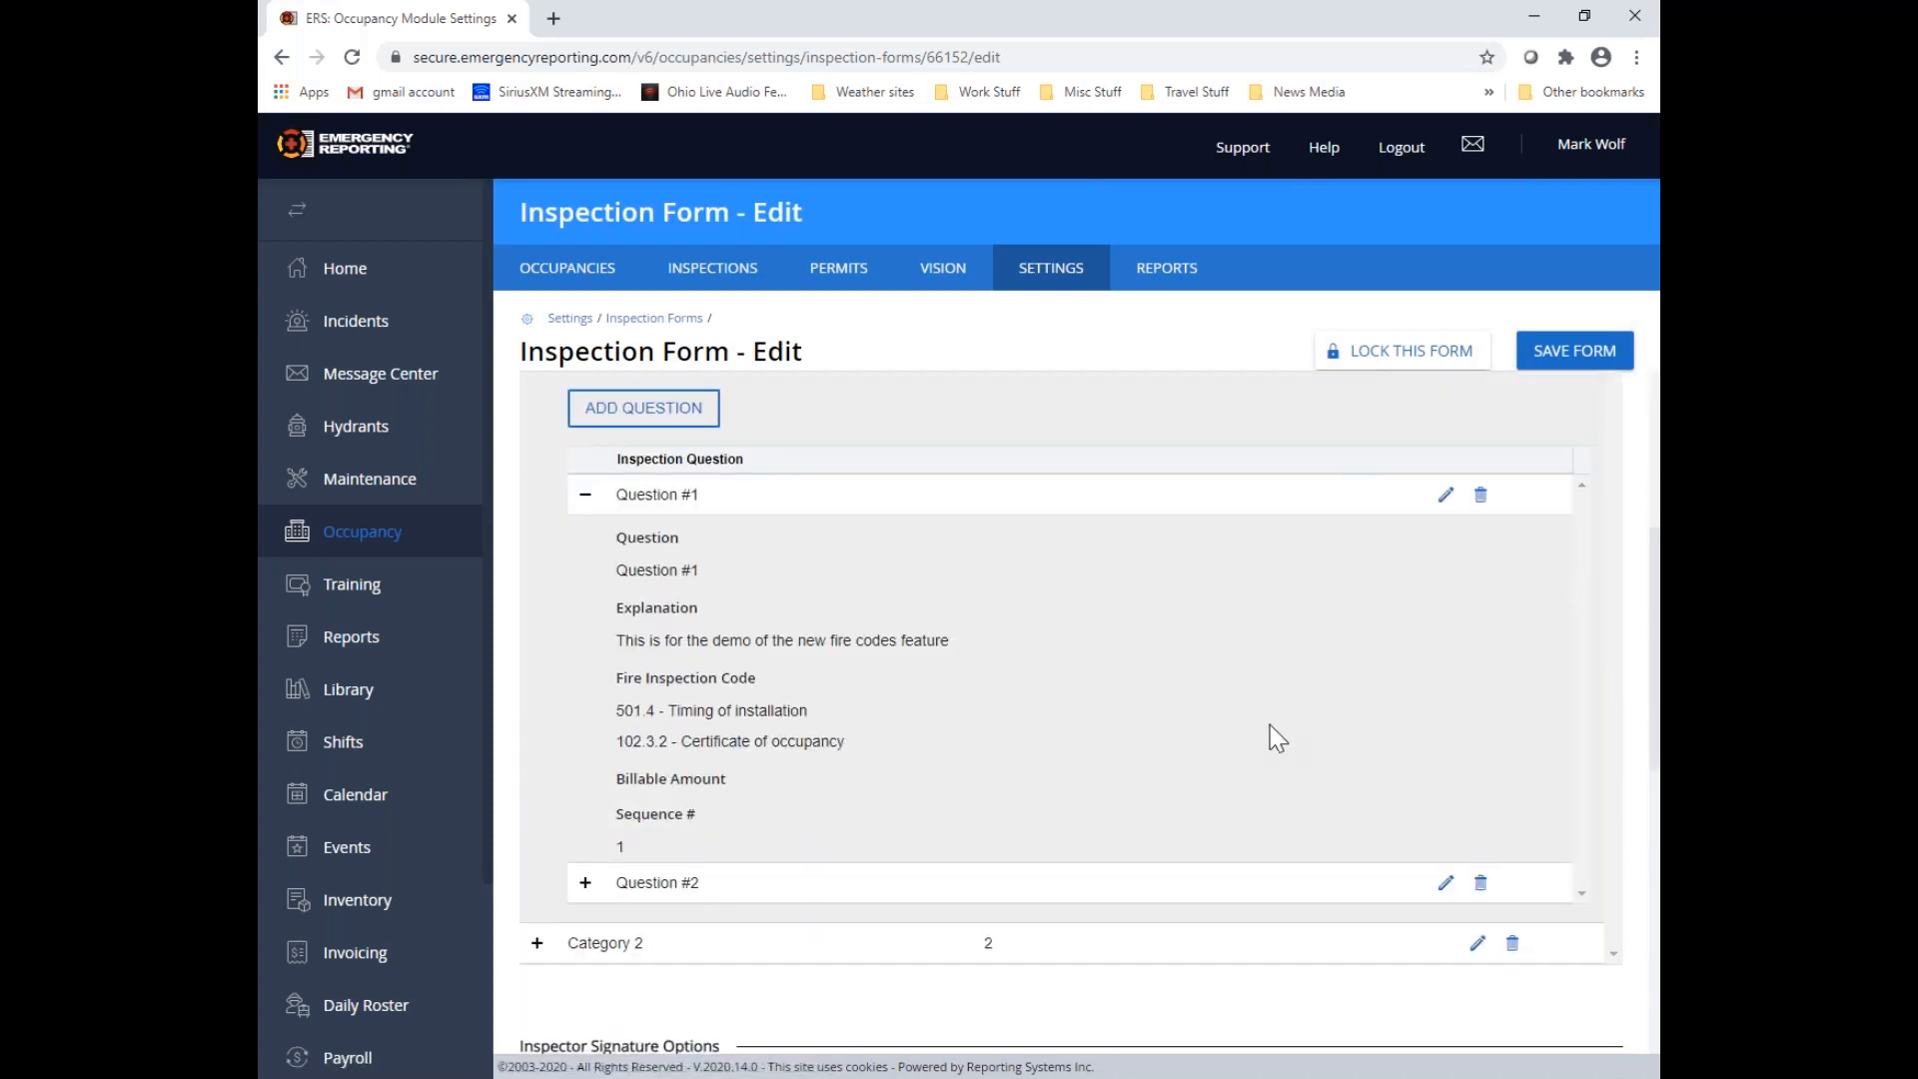
{"action": "scroll", "coordinate": [1272, 736], "scroll_direction": "up", "scroll_amount": 2}
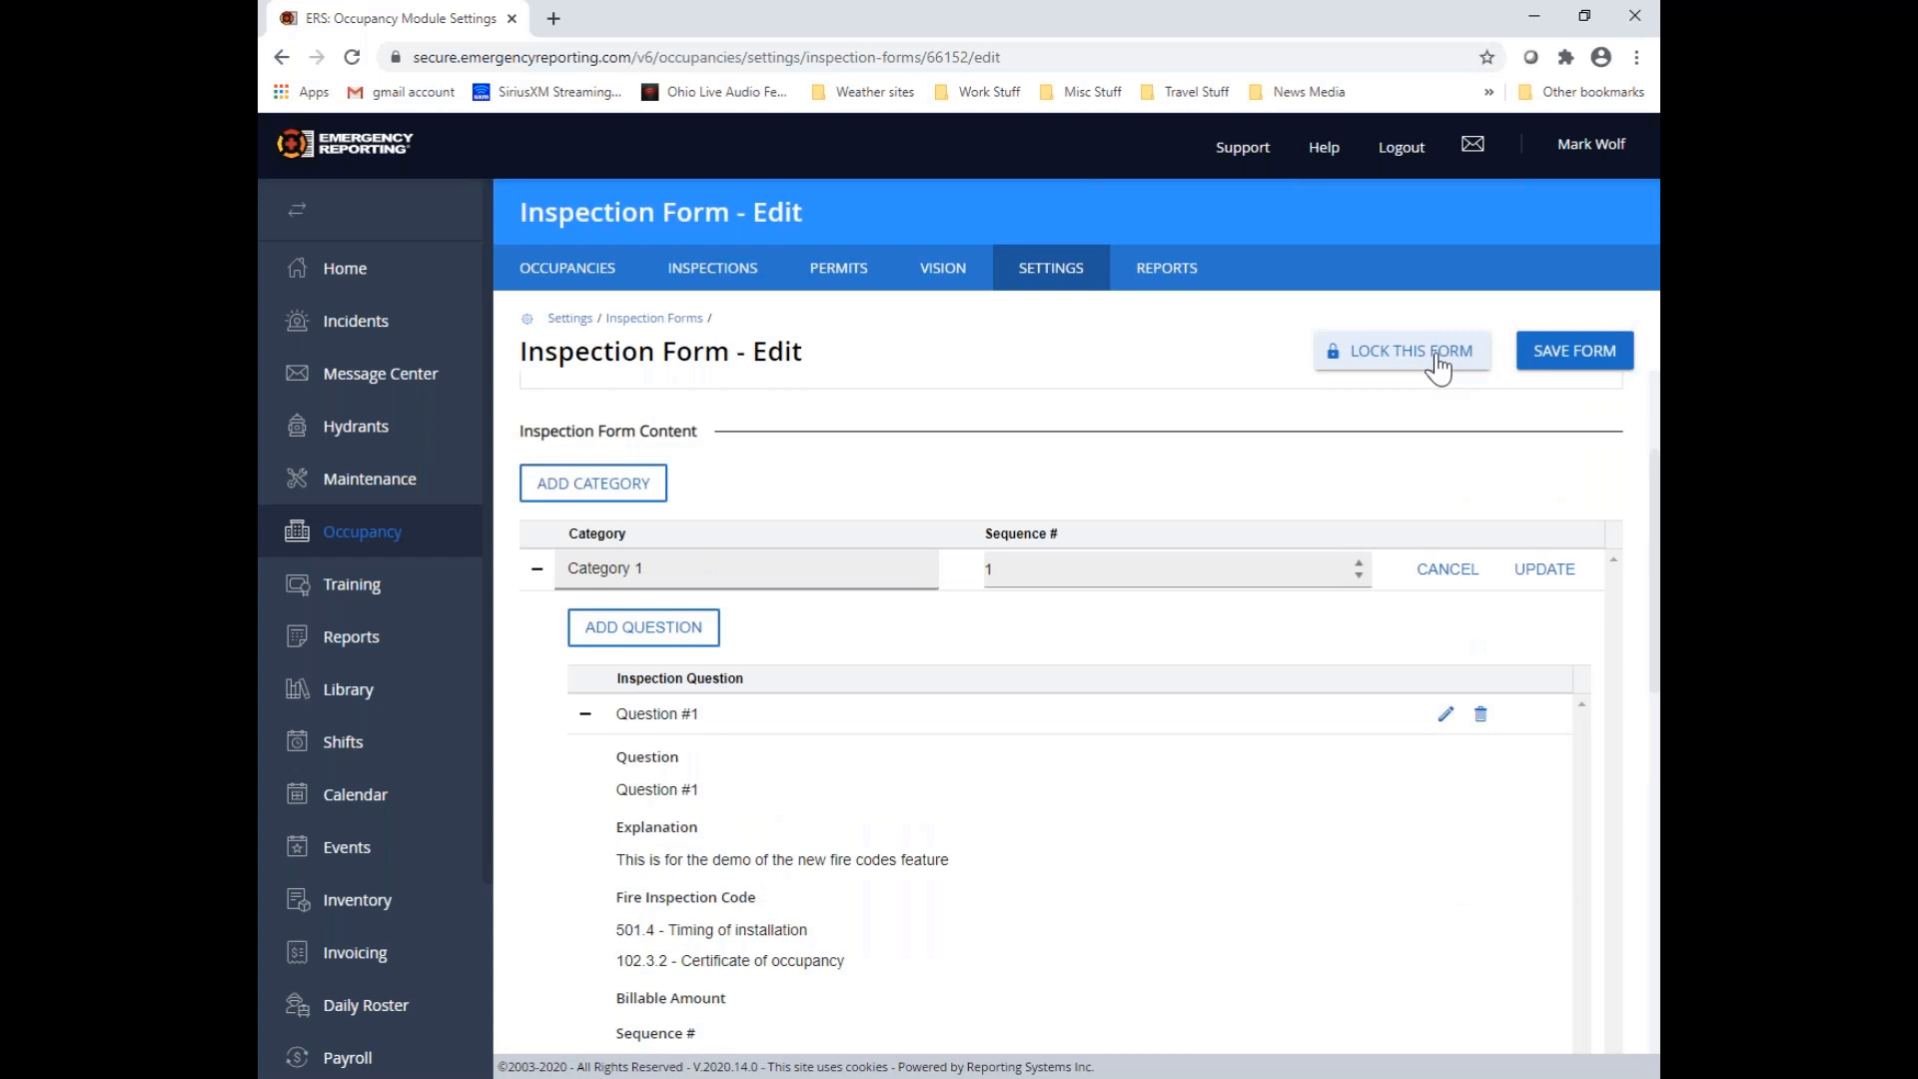
Enable the inspector signature on the inspection report with Name, Rank, Display Phone Number(s), Email(s) and Inspector's Signature Capture
{"action": "scroll", "coordinate": [1040, 685], "scroll_direction": "down", "scroll_amount": 8}
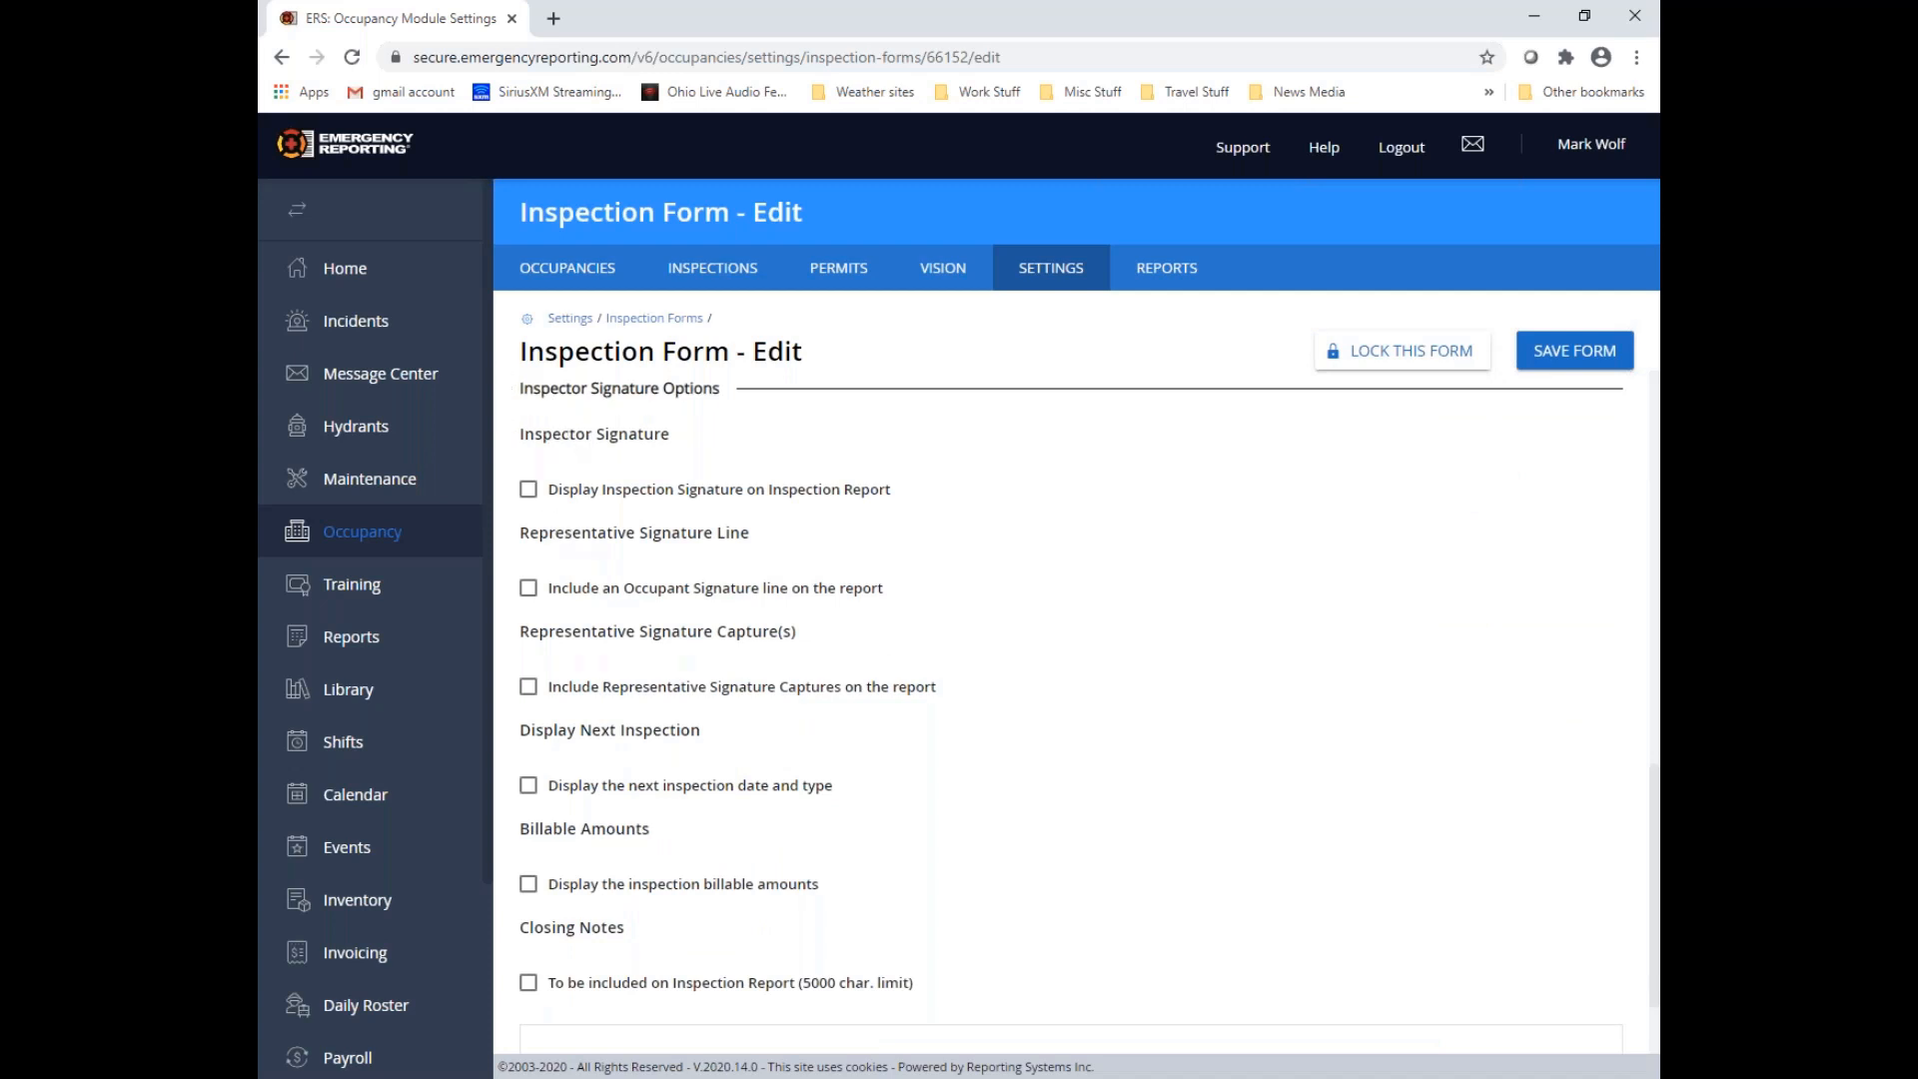
{"action": "left_click", "coordinate": [528, 489]}
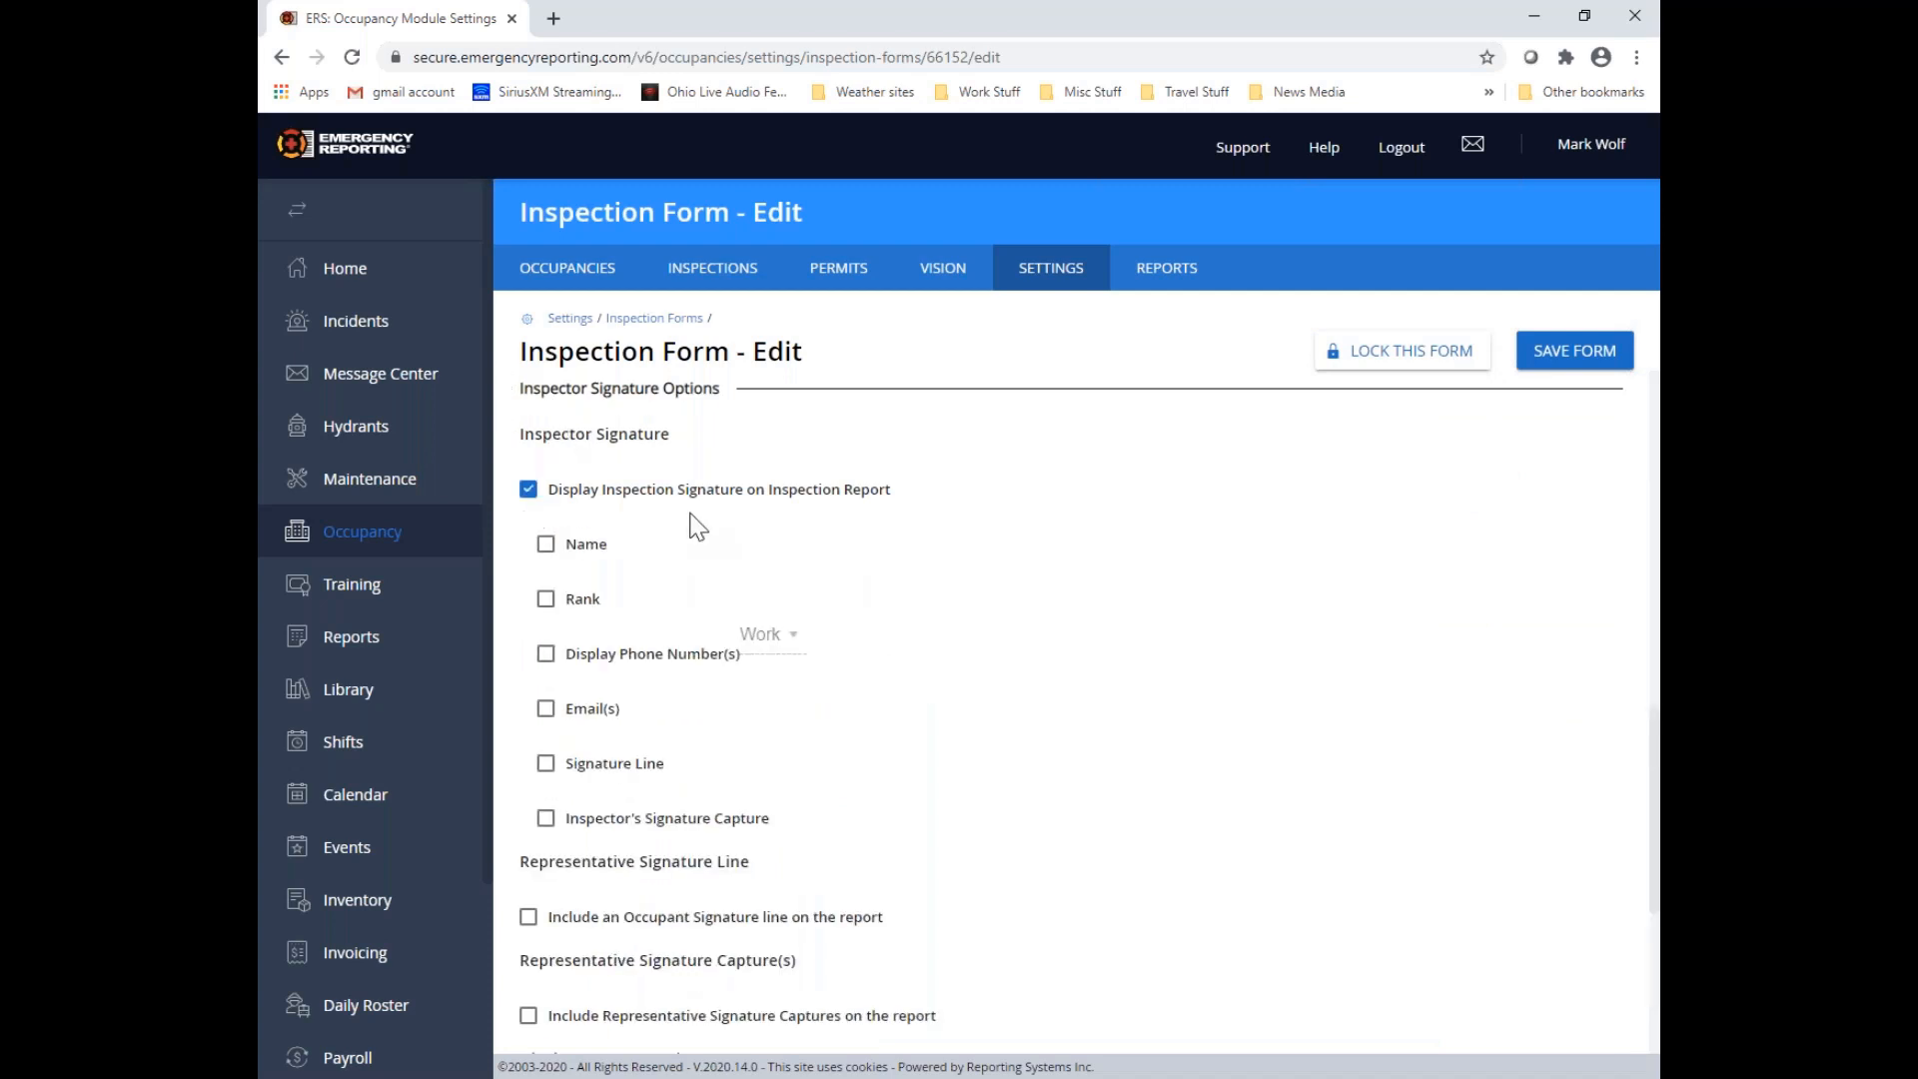
{"action": "scroll", "coordinate": [689, 525], "scroll_direction": "up", "scroll_amount": 2}
{"action": "scroll", "coordinate": [647, 596], "scroll_direction": "down", "scroll_amount": 1}
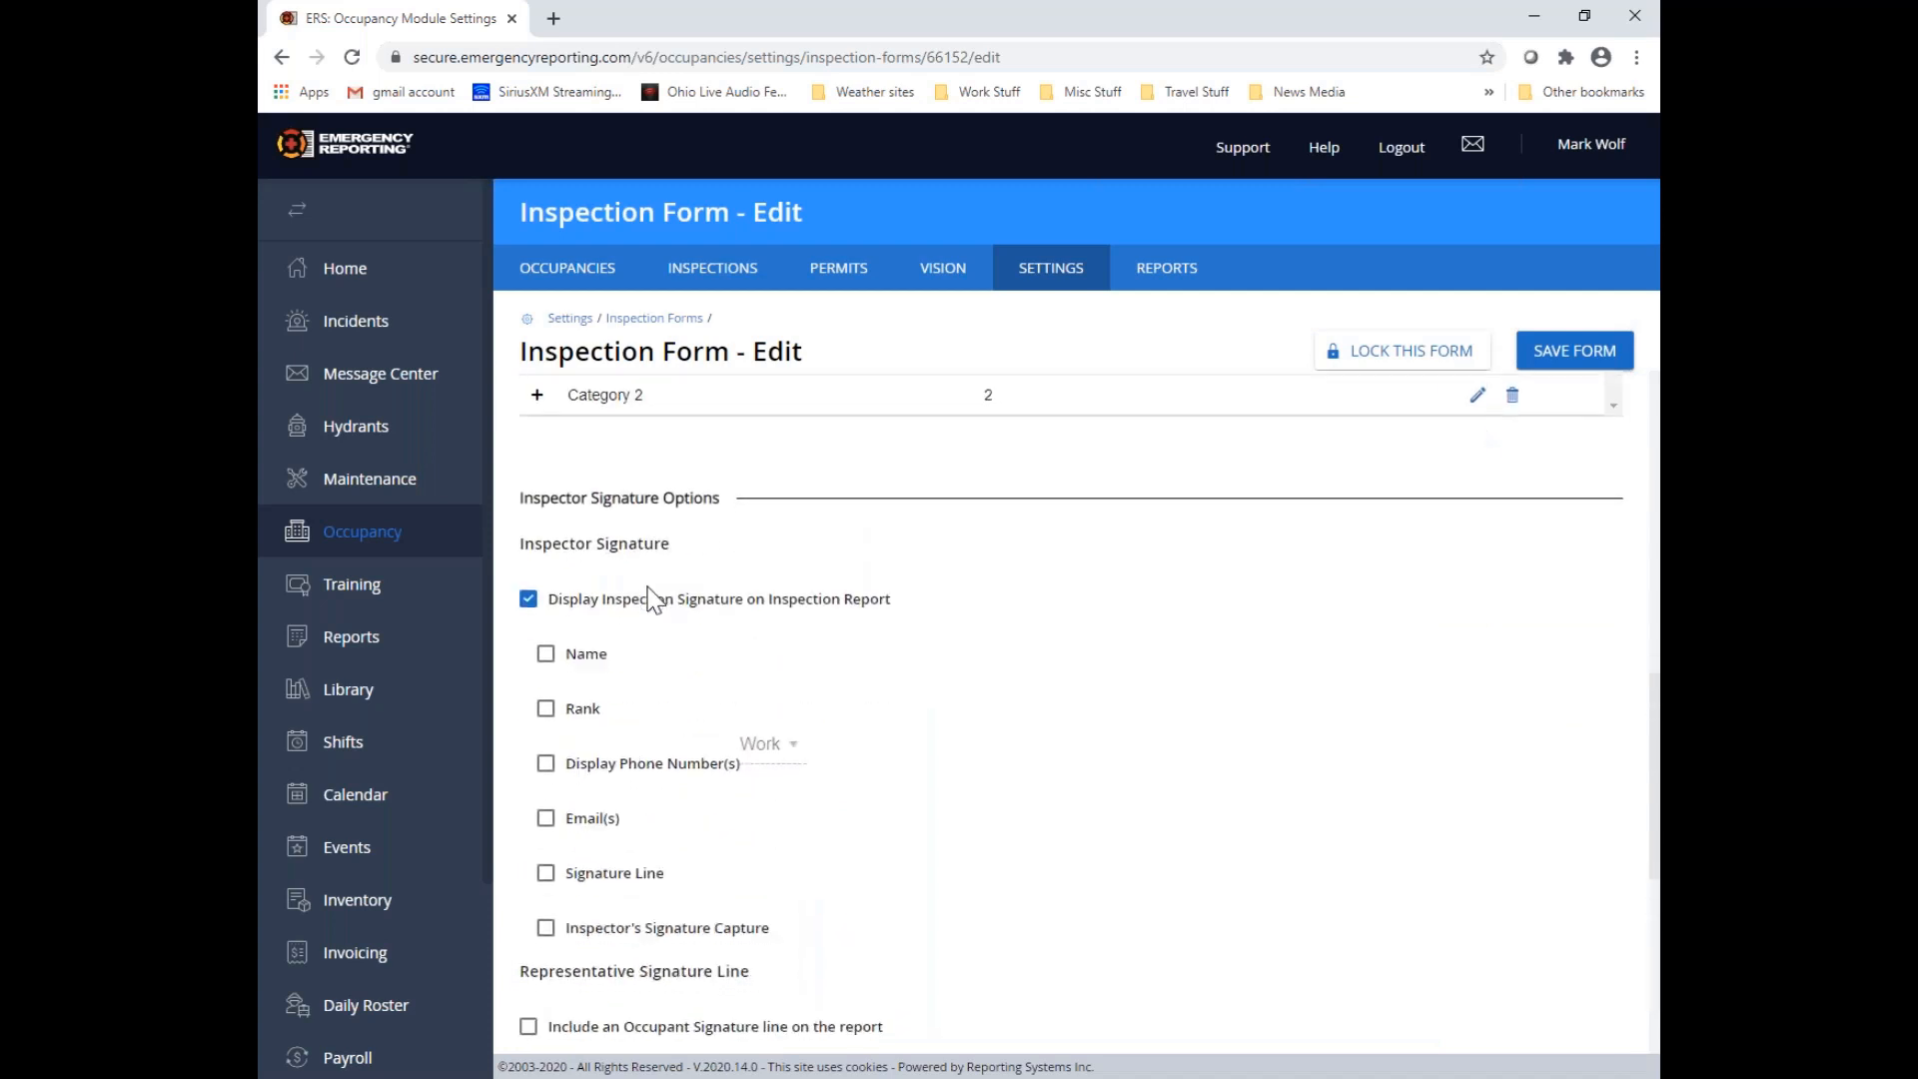
{"action": "scroll", "coordinate": [631, 599], "scroll_direction": "down", "scroll_amount": 2}
{"action": "left_click", "coordinate": [546, 439]}
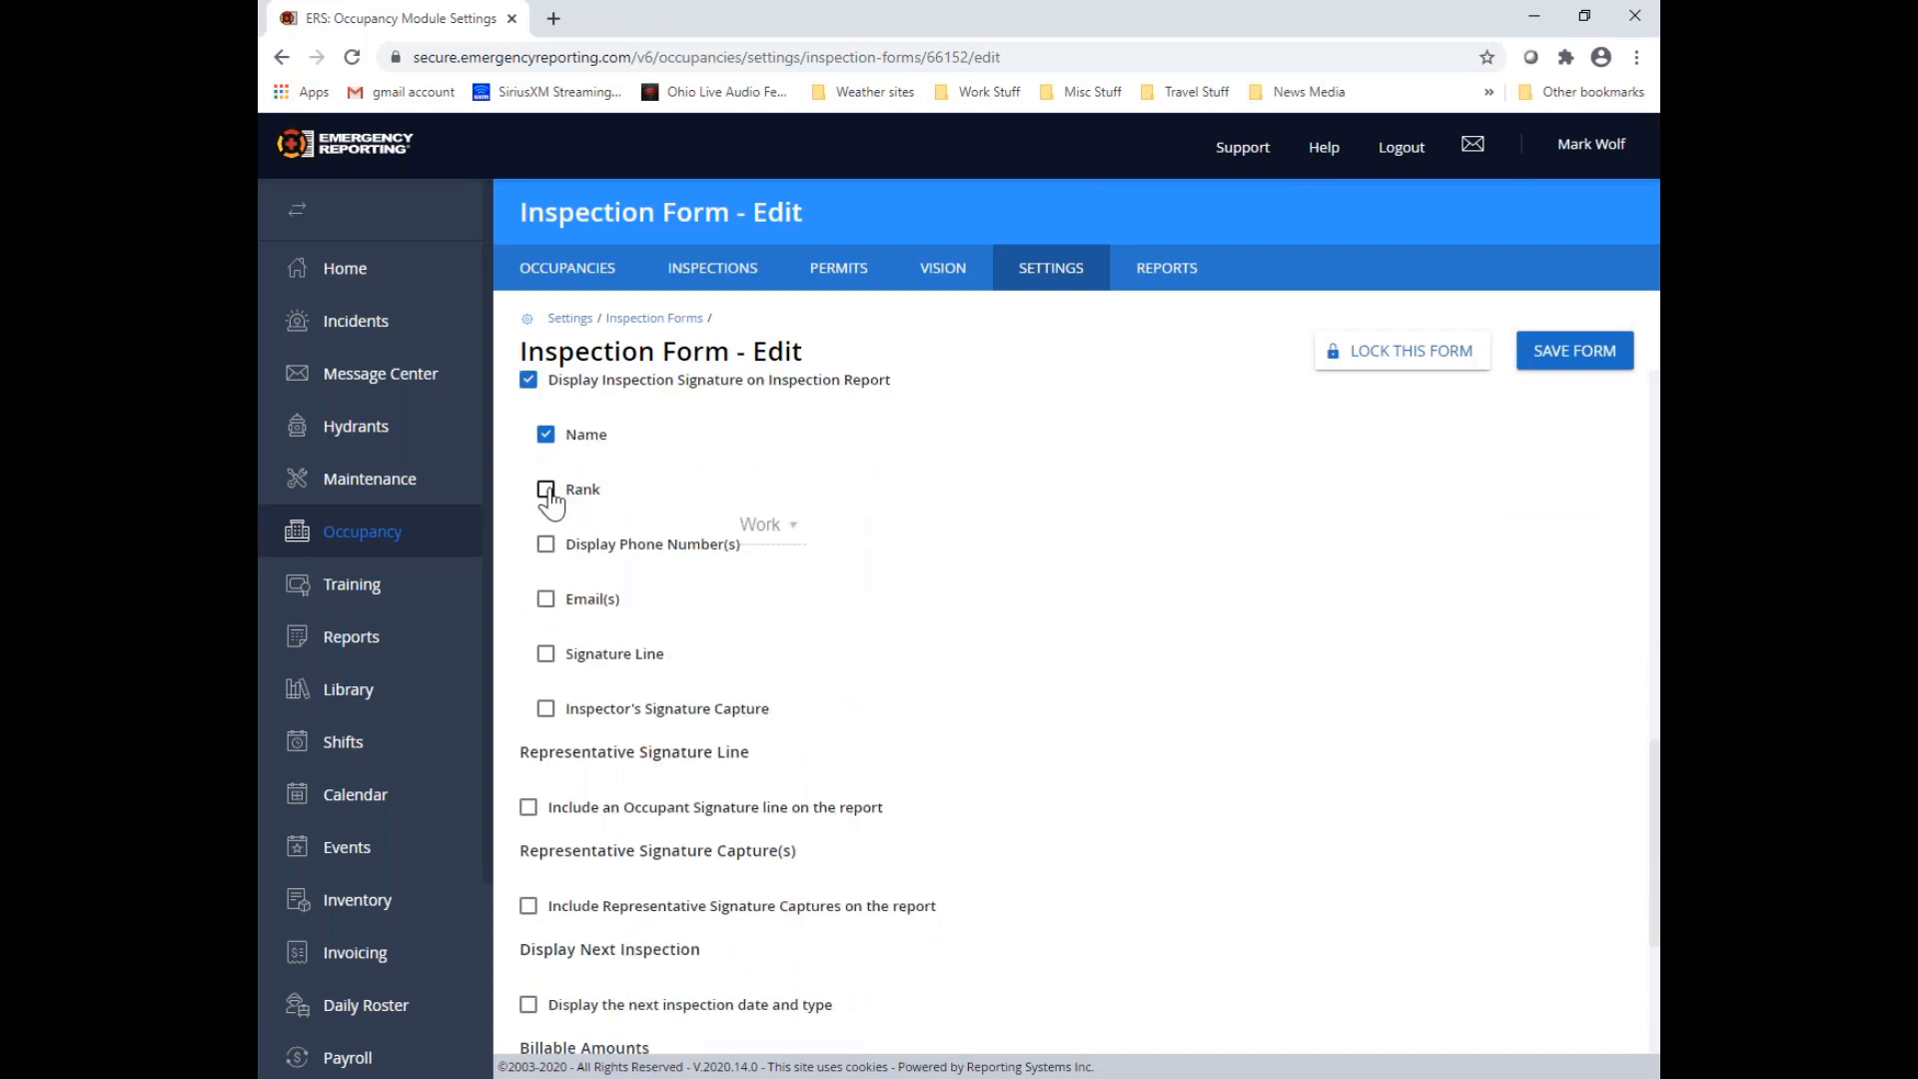
{"action": "left_click", "coordinate": [547, 492]}
{"action": "left_click", "coordinate": [546, 546]}
{"action": "left_click", "coordinate": [546, 598]}
{"action": "left_click", "coordinate": [545, 708]}
Include Representative Signature Captures on the report and display the next inspection date and type
{"action": "left_click", "coordinate": [528, 905]}
{"action": "scroll", "coordinate": [1011, 694], "scroll_direction": "down", "scroll_amount": 2}
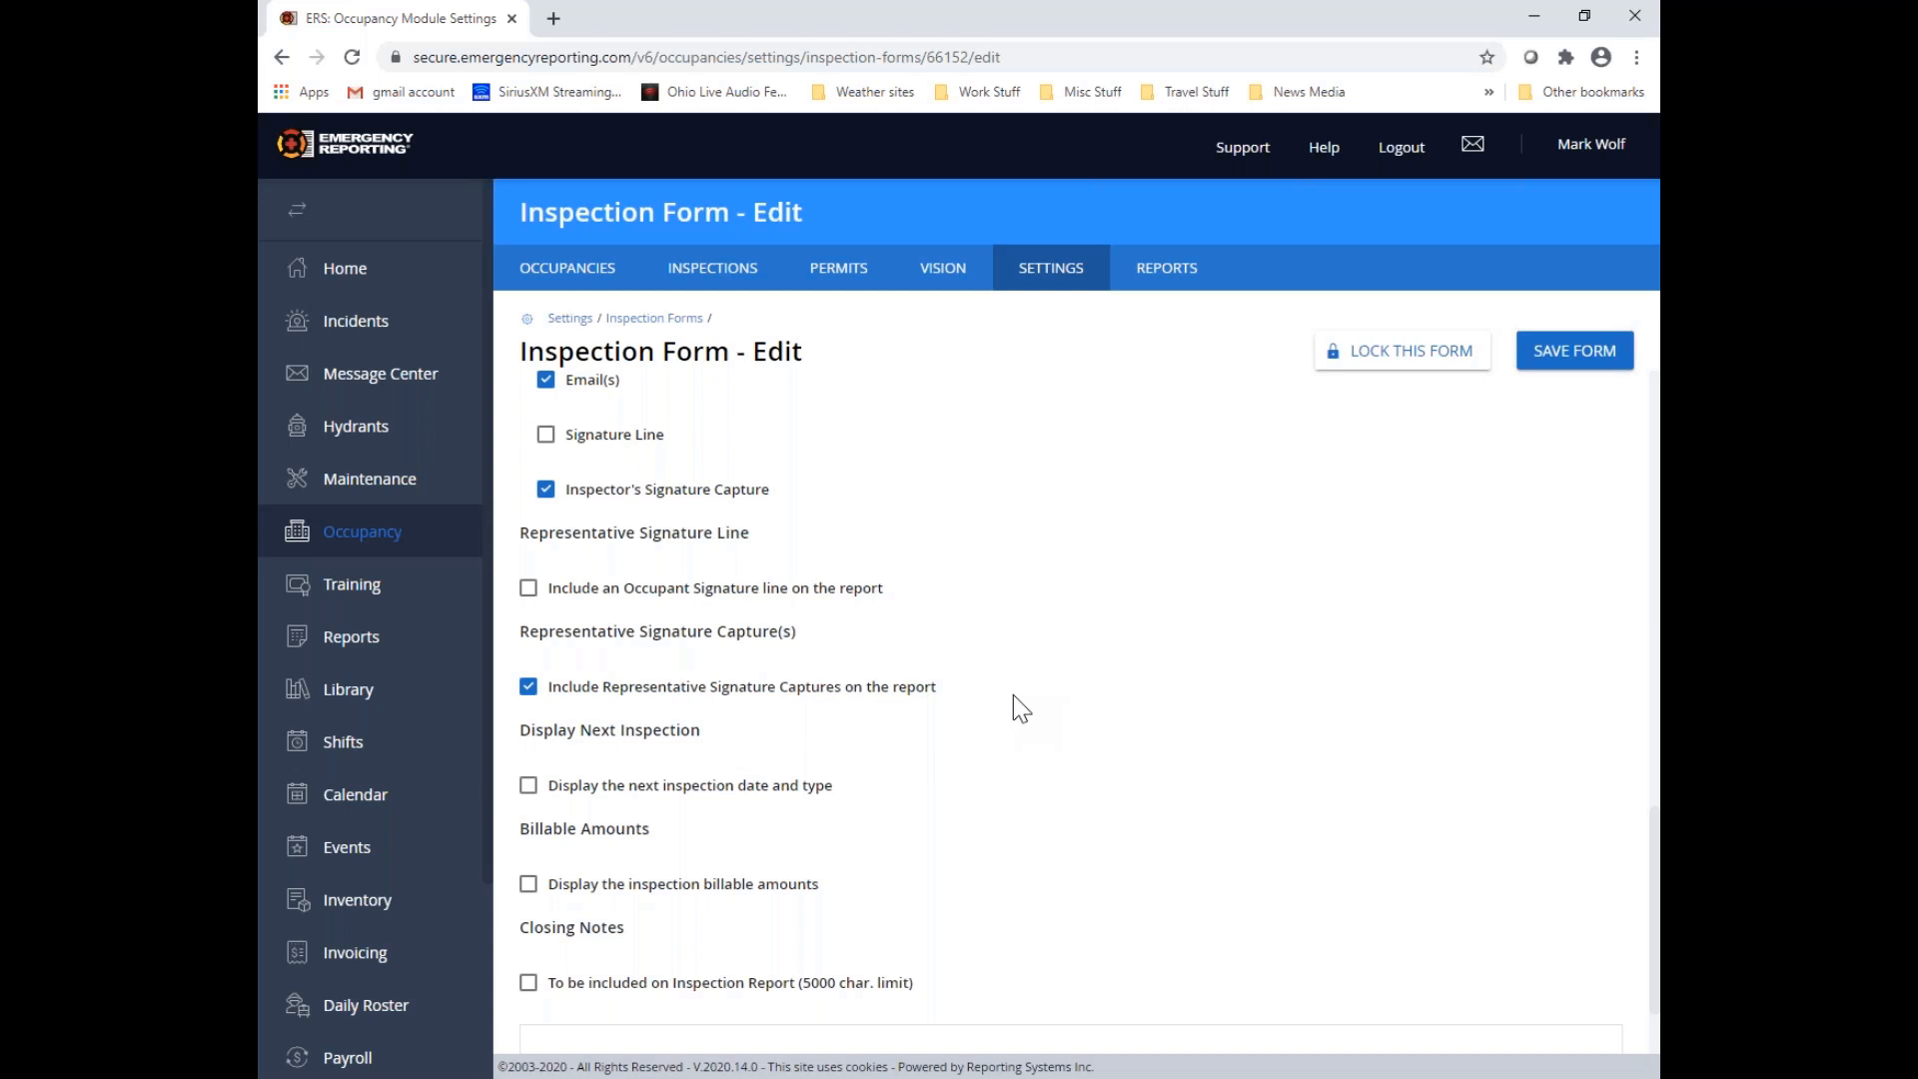
{"action": "left_click", "coordinate": [528, 785]}
Include closing notes on the inspection report with the text "Closing notes go here." and lock the form
{"action": "scroll", "coordinate": [819, 757], "scroll_direction": "down", "scroll_amount": 2}
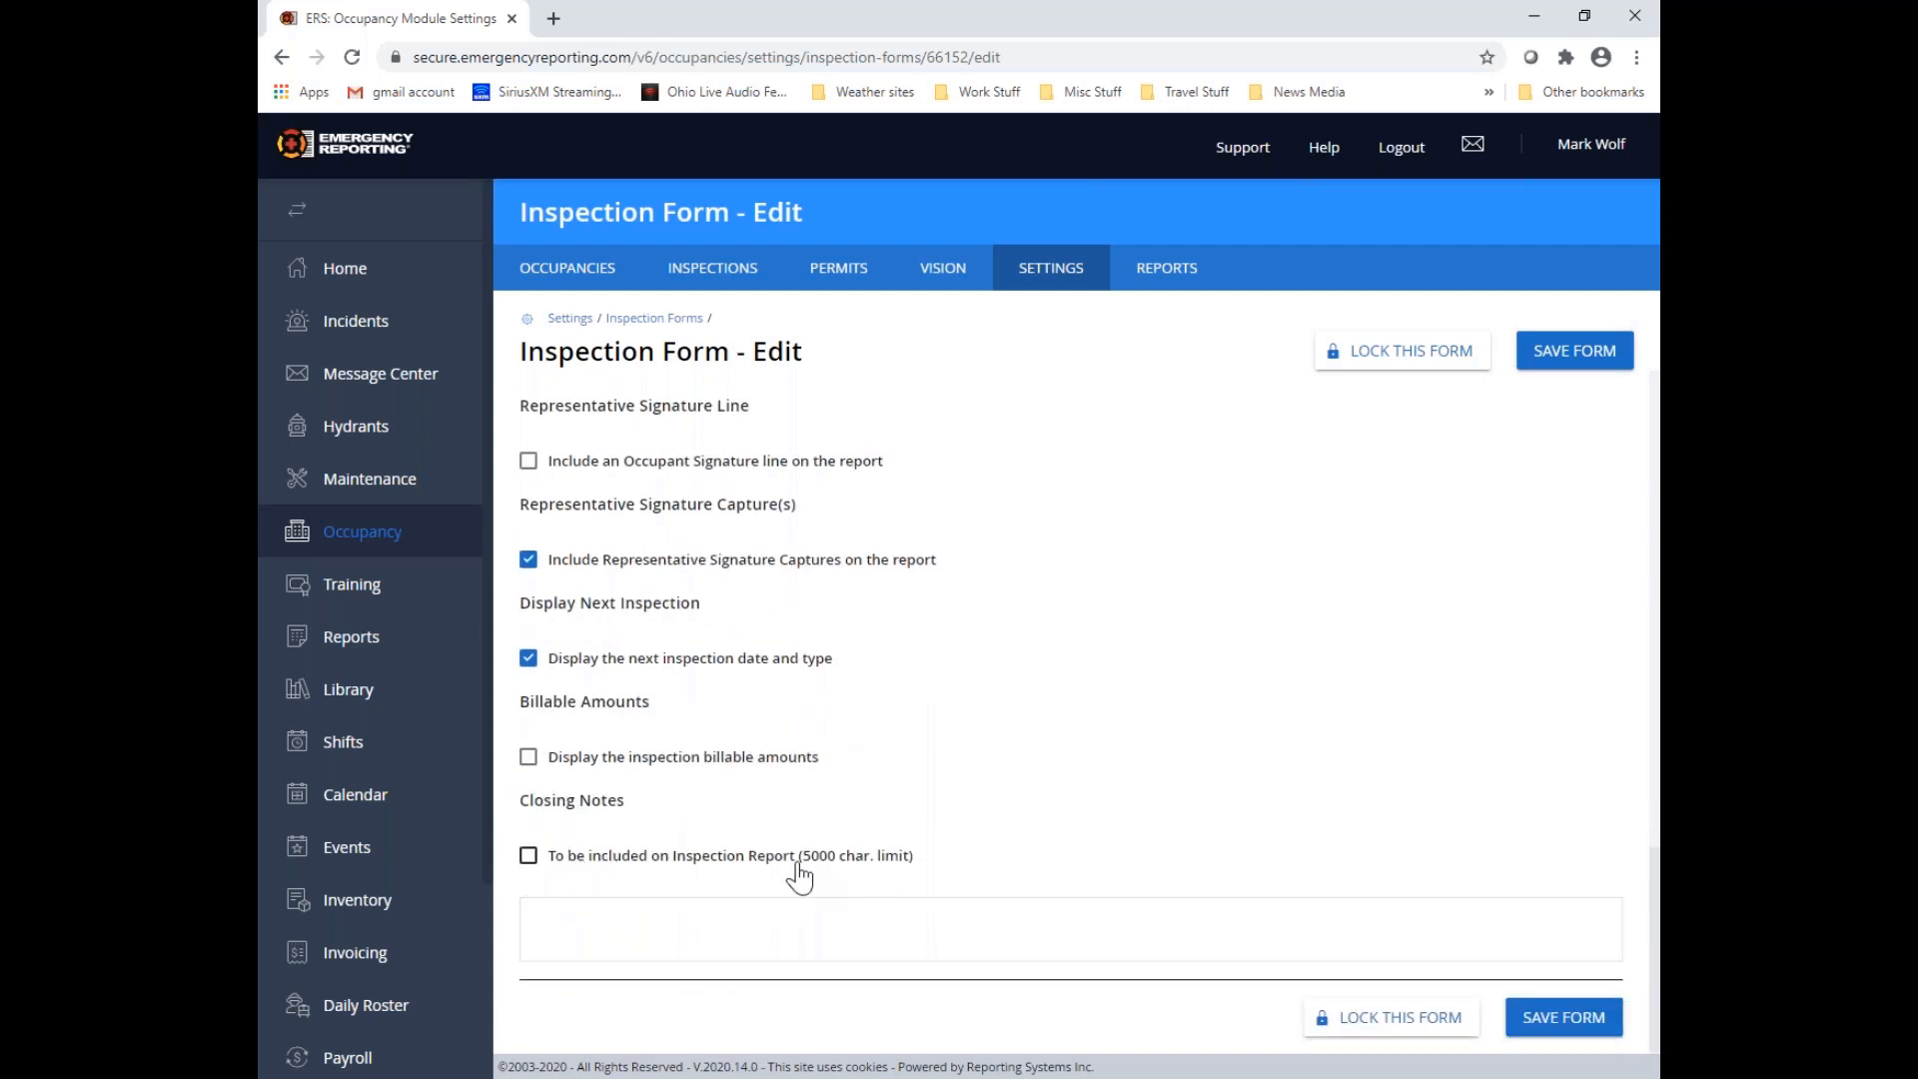
{"action": "left_click_drag", "start_coordinate": [799, 858], "coordinate": [841, 861]}
{"action": "left_click", "coordinate": [528, 855]}
{"action": "left_click", "coordinate": [556, 915]}
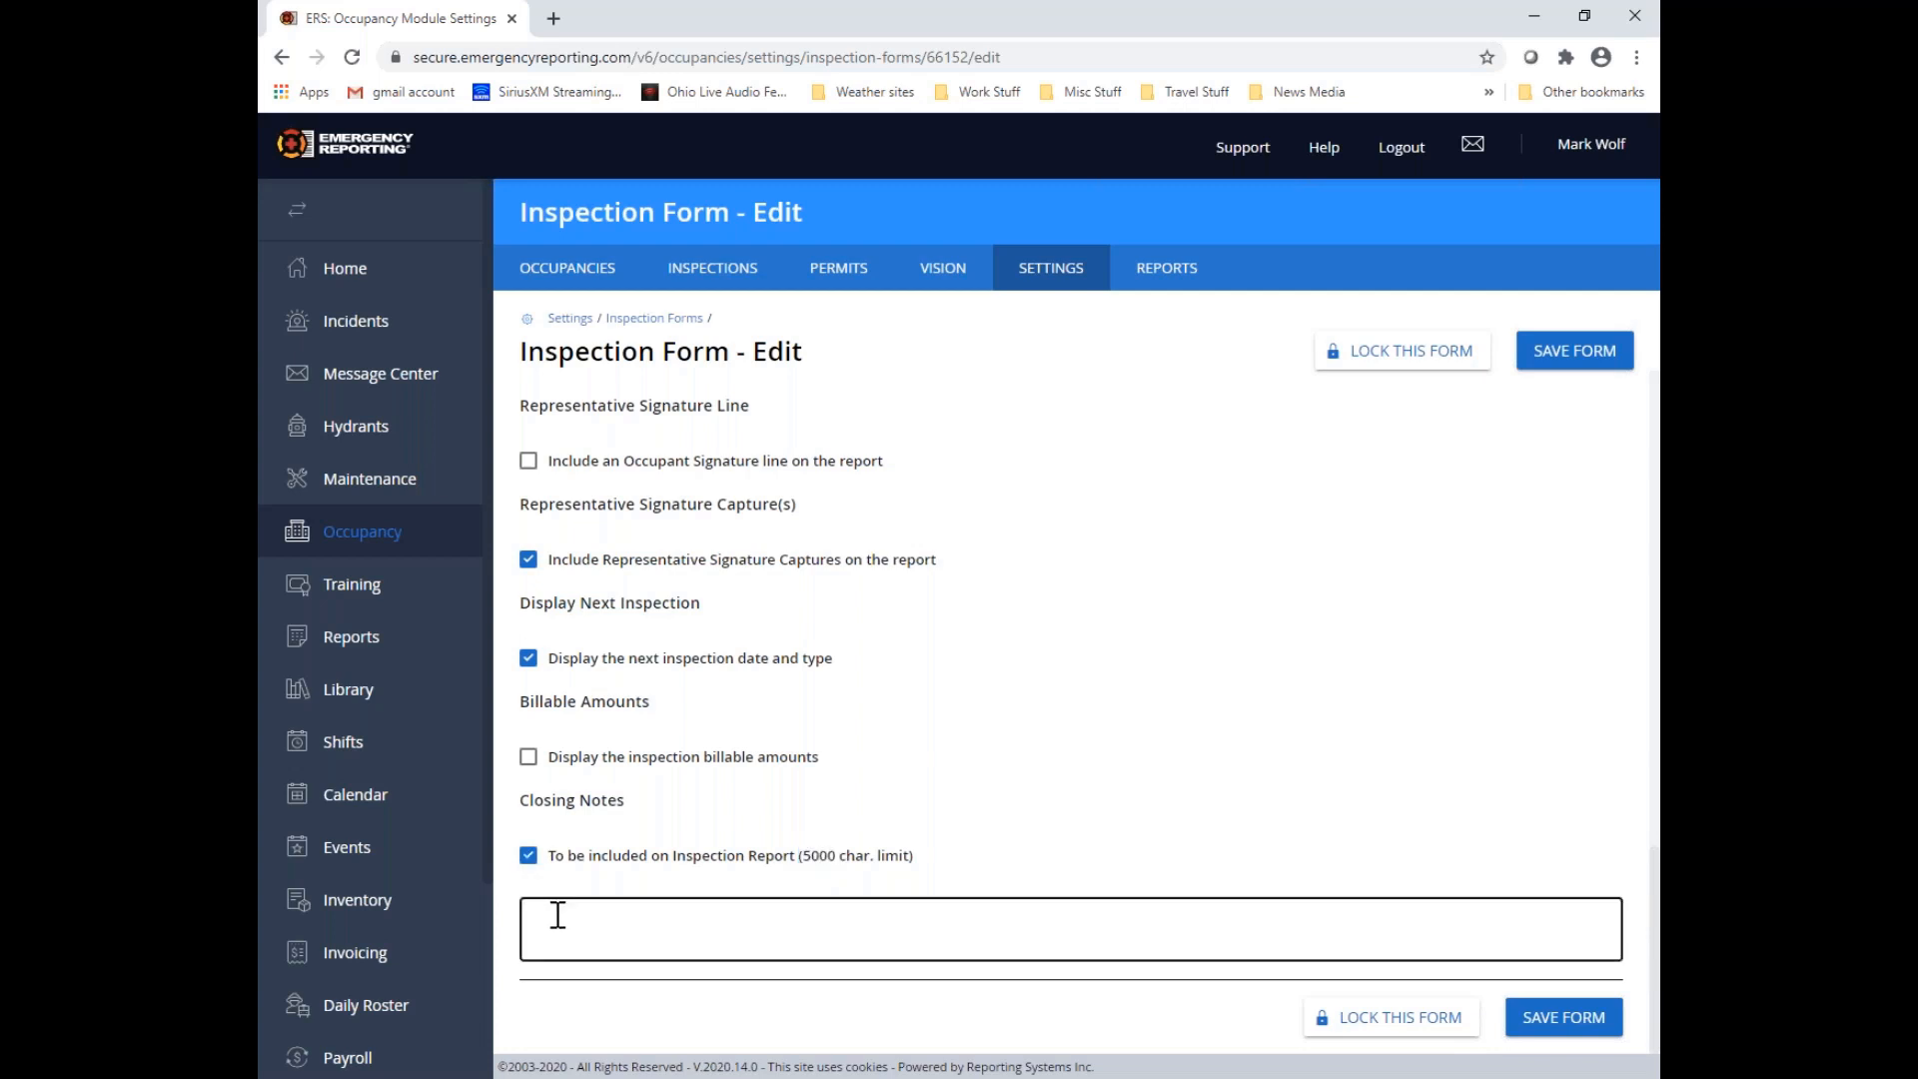
{"action": "type", "text": "Closing"}
{"action": "type", "text": "notes go here."}
{"action": "left_click", "coordinate": [1392, 1017]}
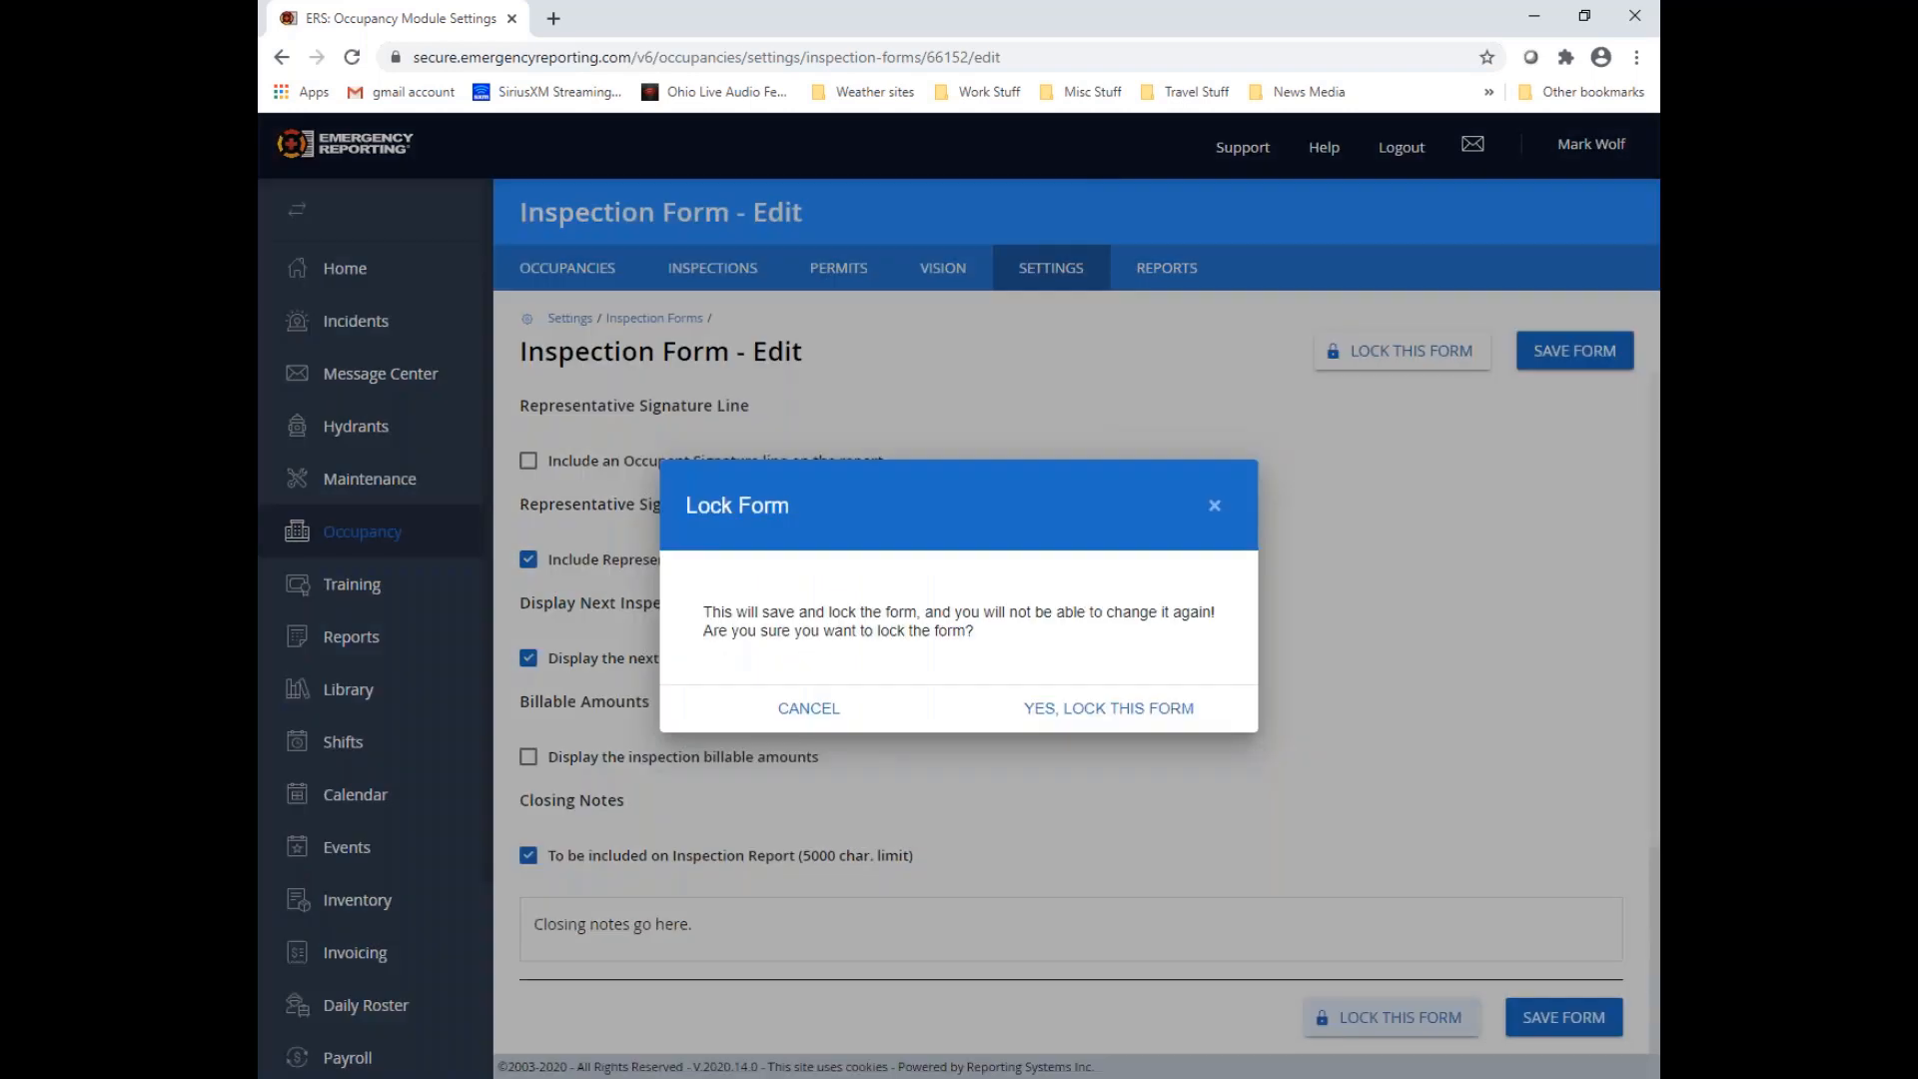
{"action": "left_click", "coordinate": [1166, 716]}
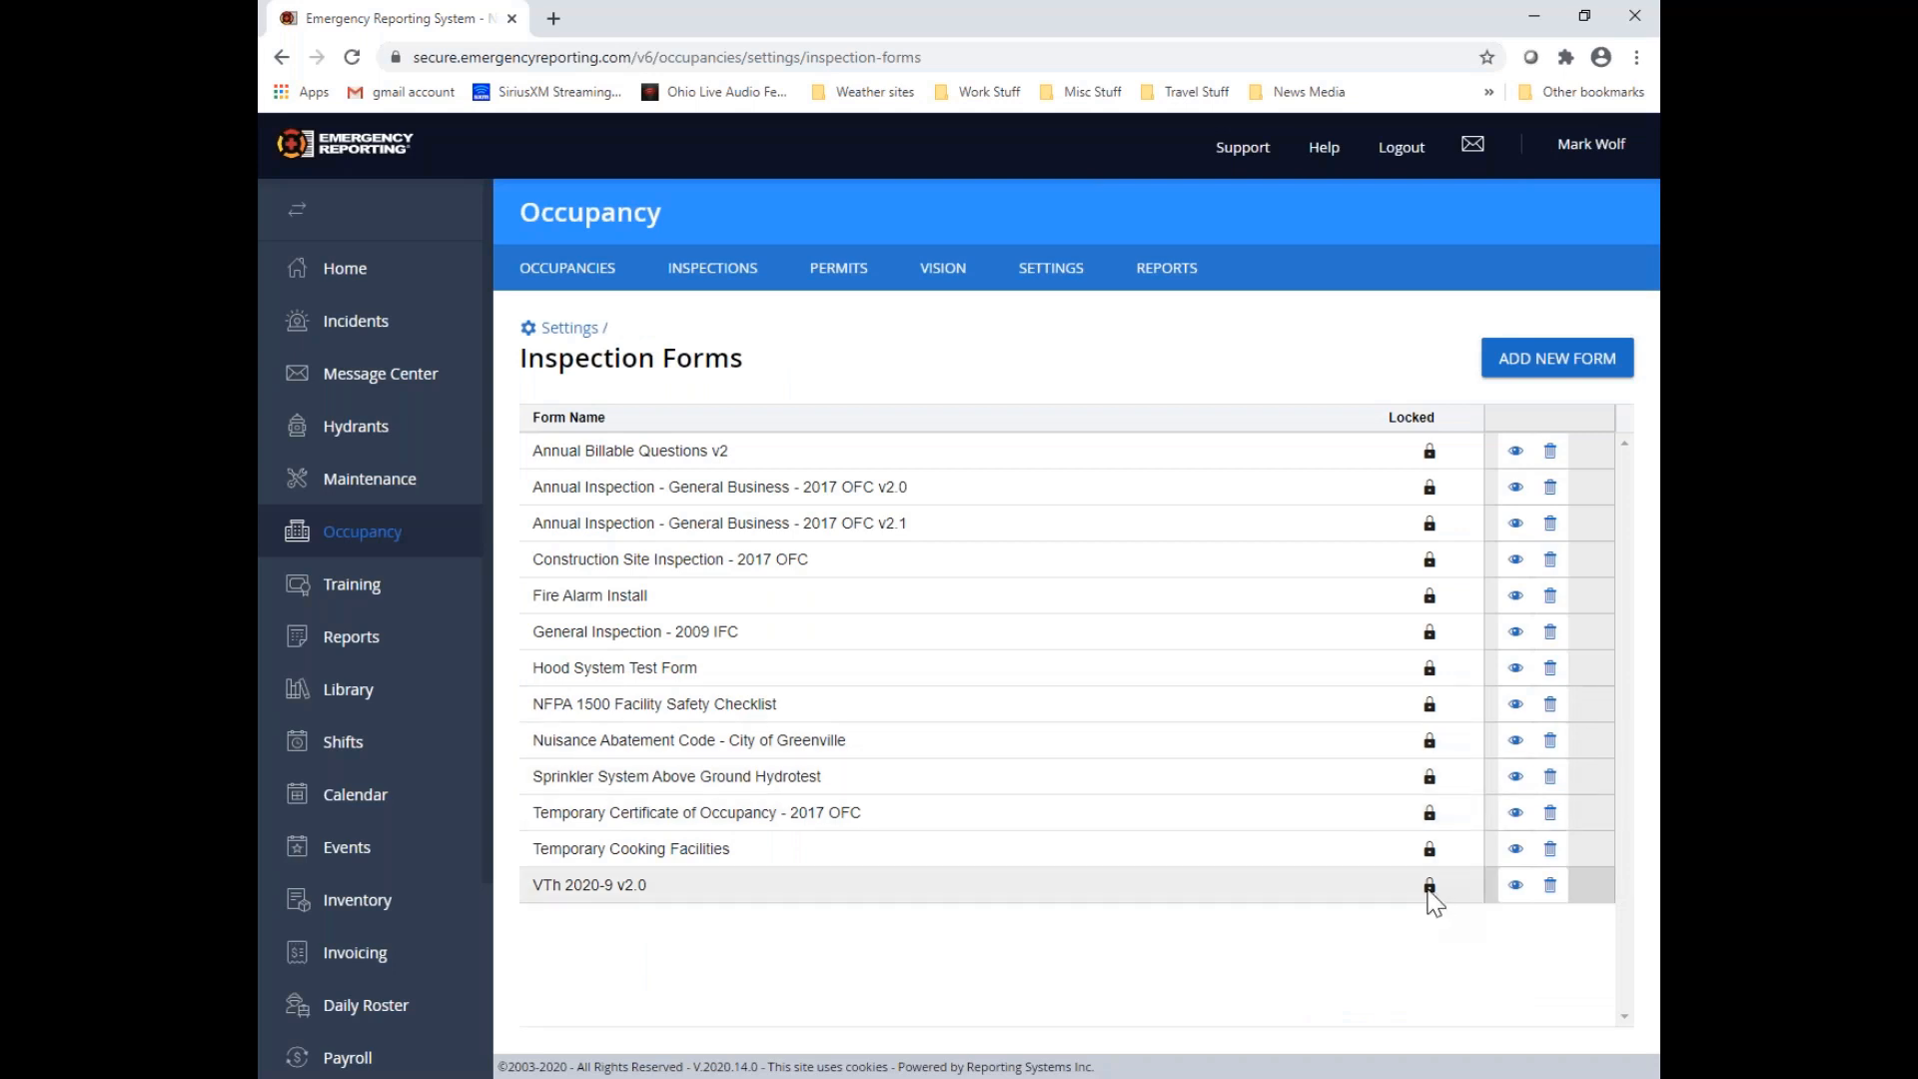
Return to the Inspection Forms list in the Occupancy settings and view "Annual Inspection - General Business - 2017 OFC v2.1"
{"action": "left_click", "coordinate": [583, 281]}
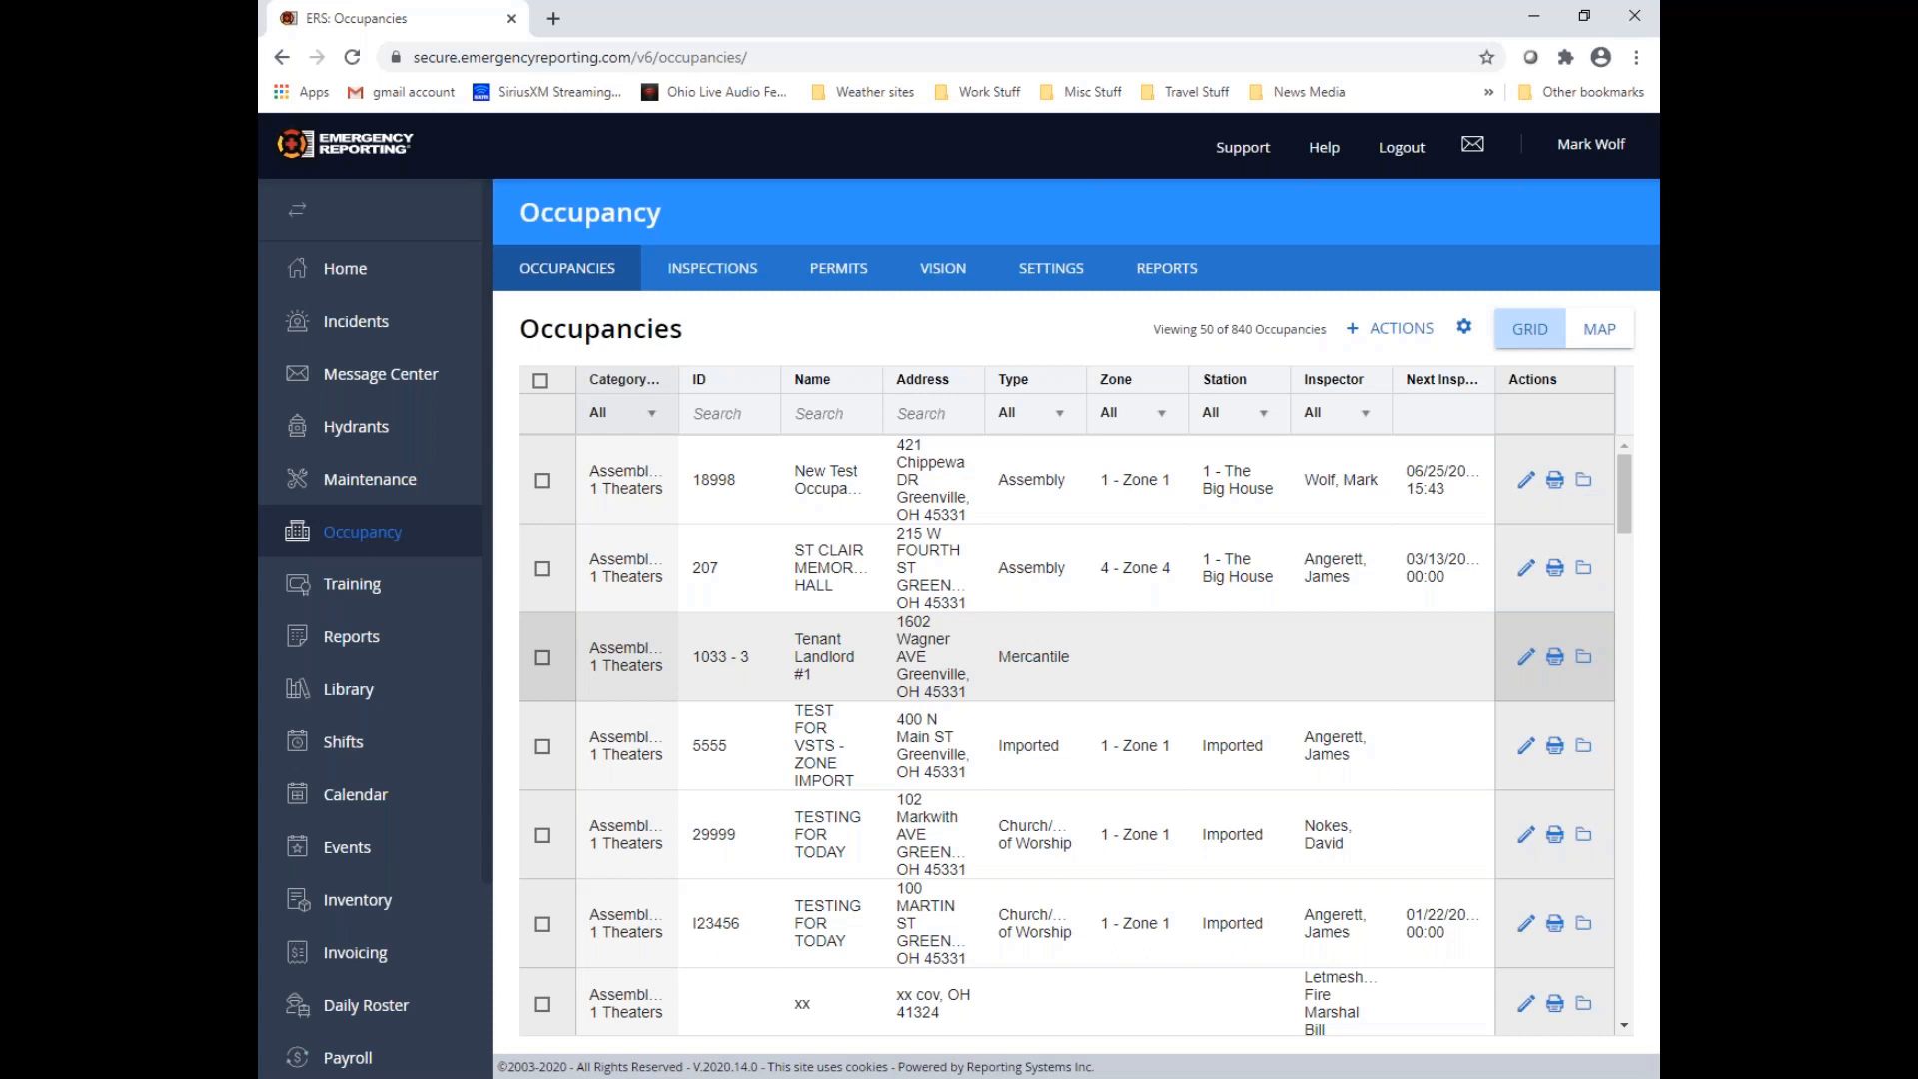
{"action": "left_click", "coordinate": [1057, 280]}
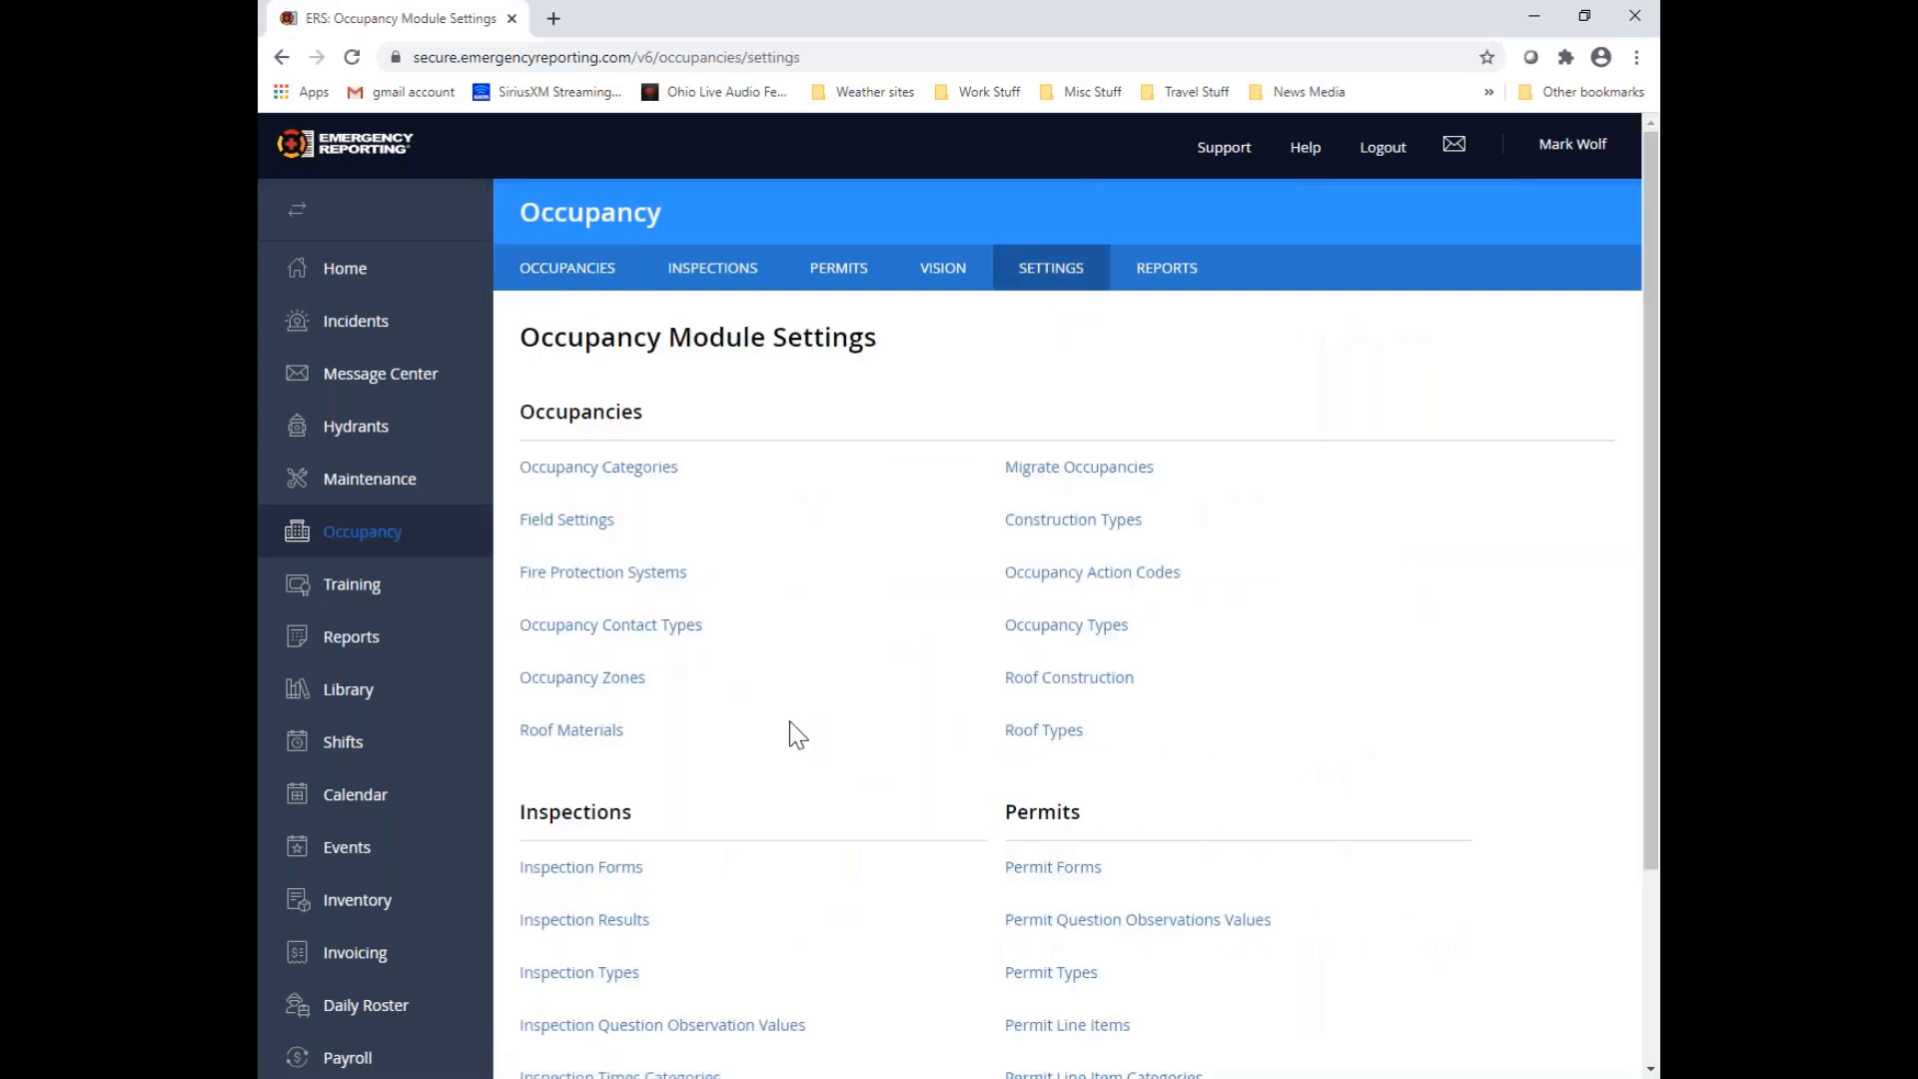
{"action": "scroll", "coordinate": [821, 742], "scroll_direction": "down", "scroll_amount": 2}
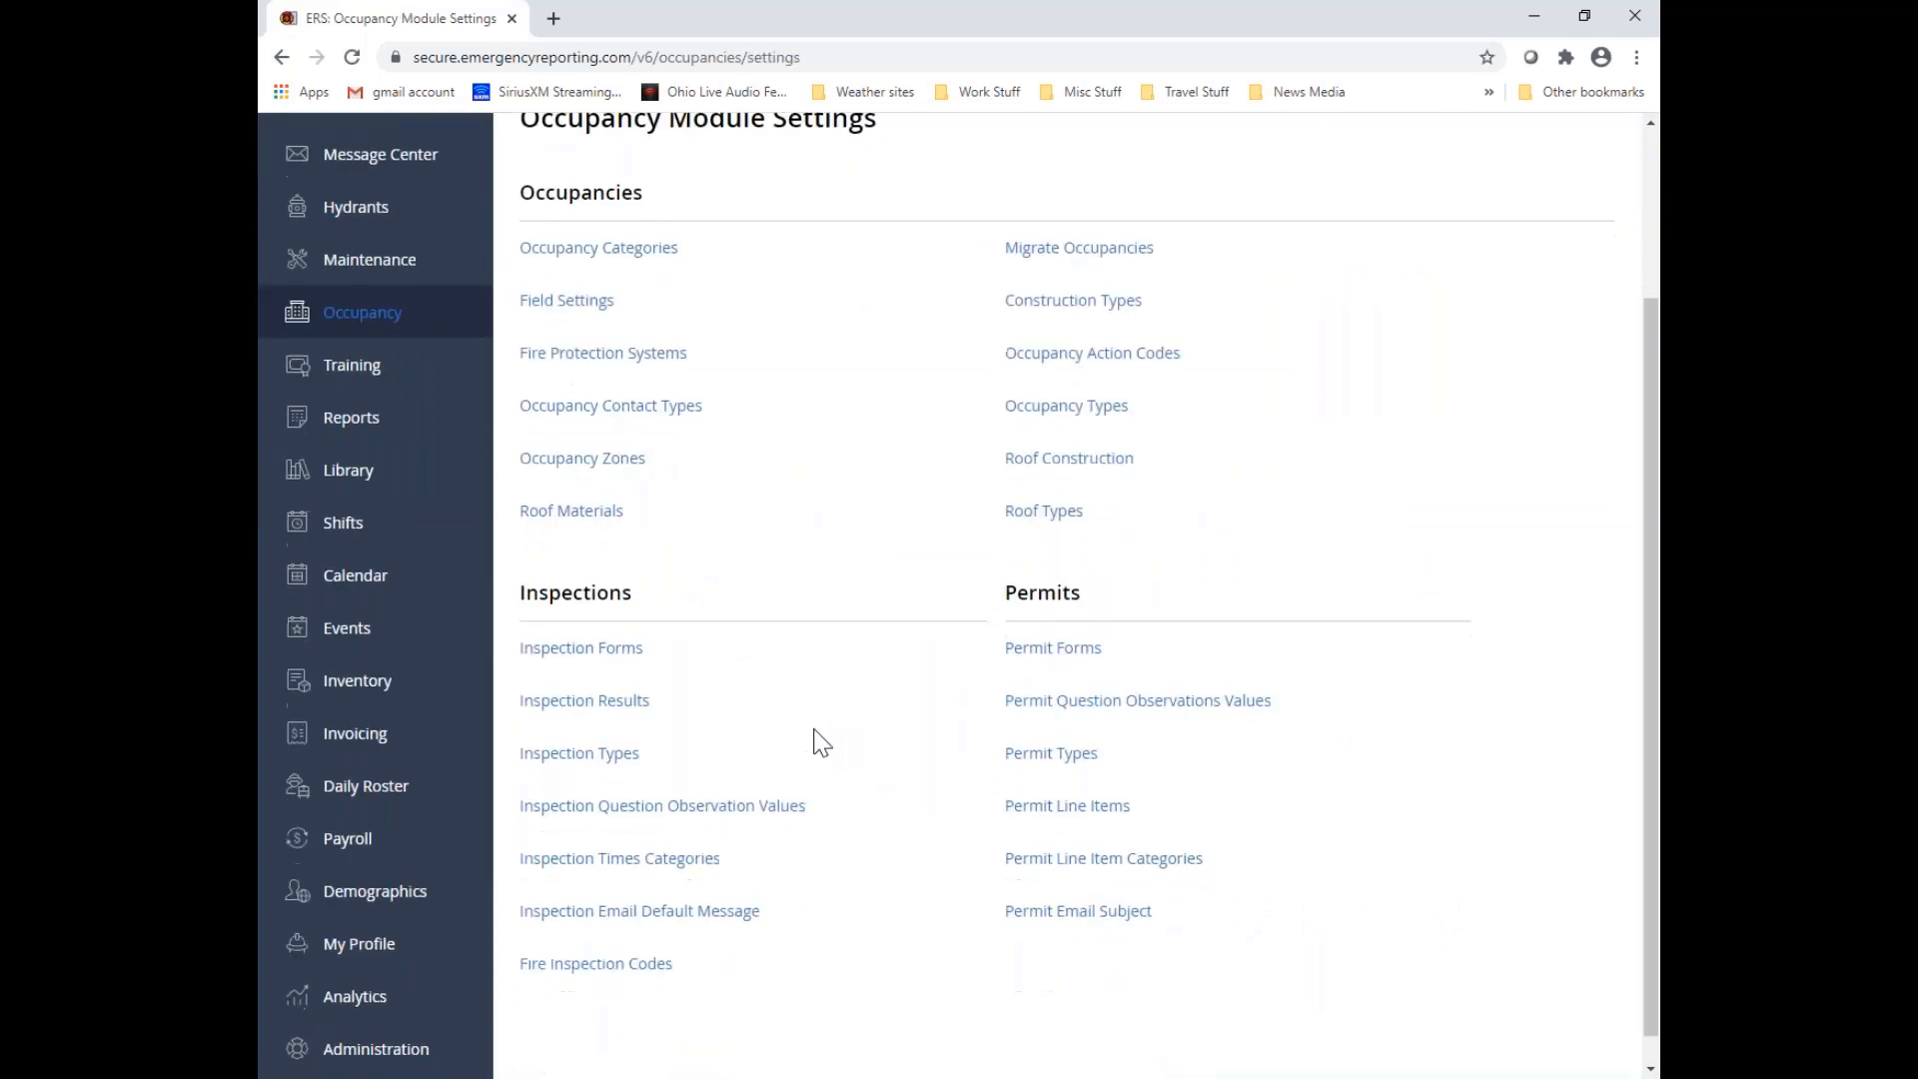
{"action": "left_click", "coordinate": [606, 657]}
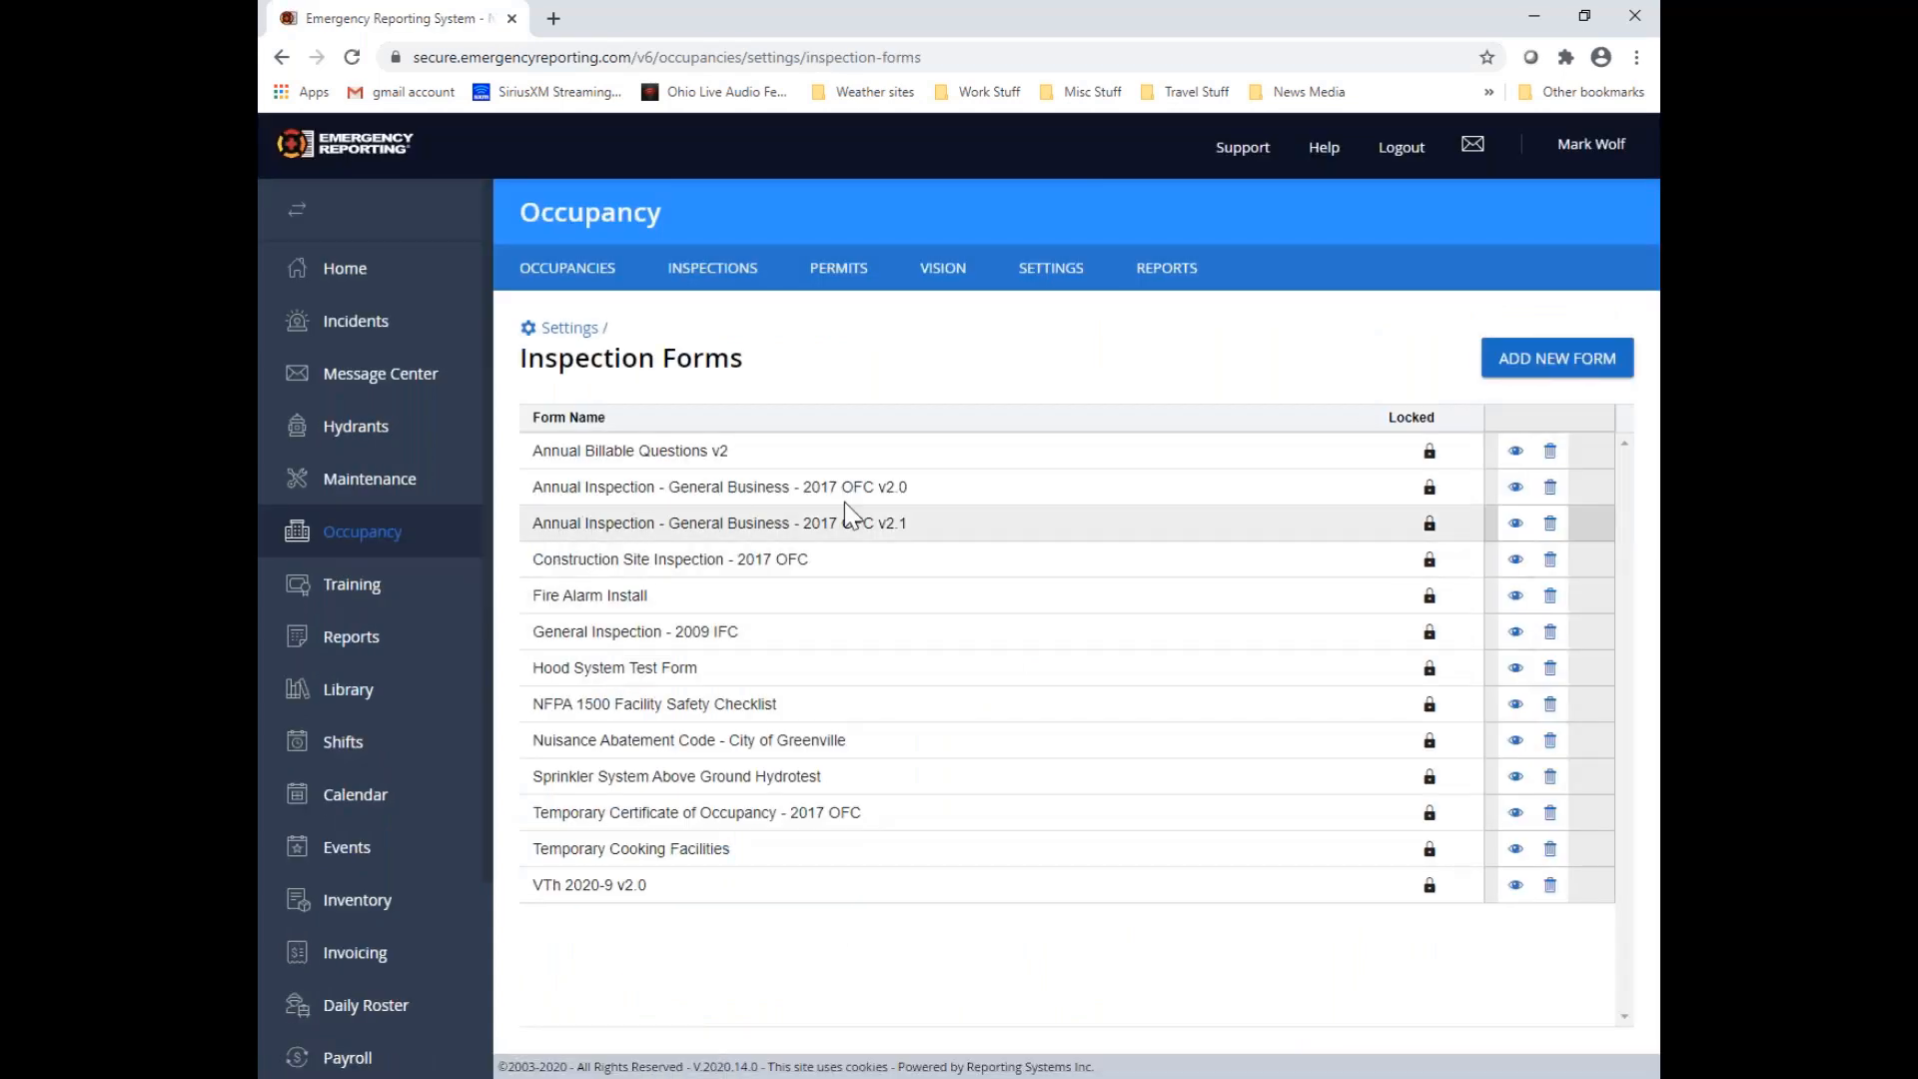
{"action": "left_click", "coordinate": [1515, 530]}
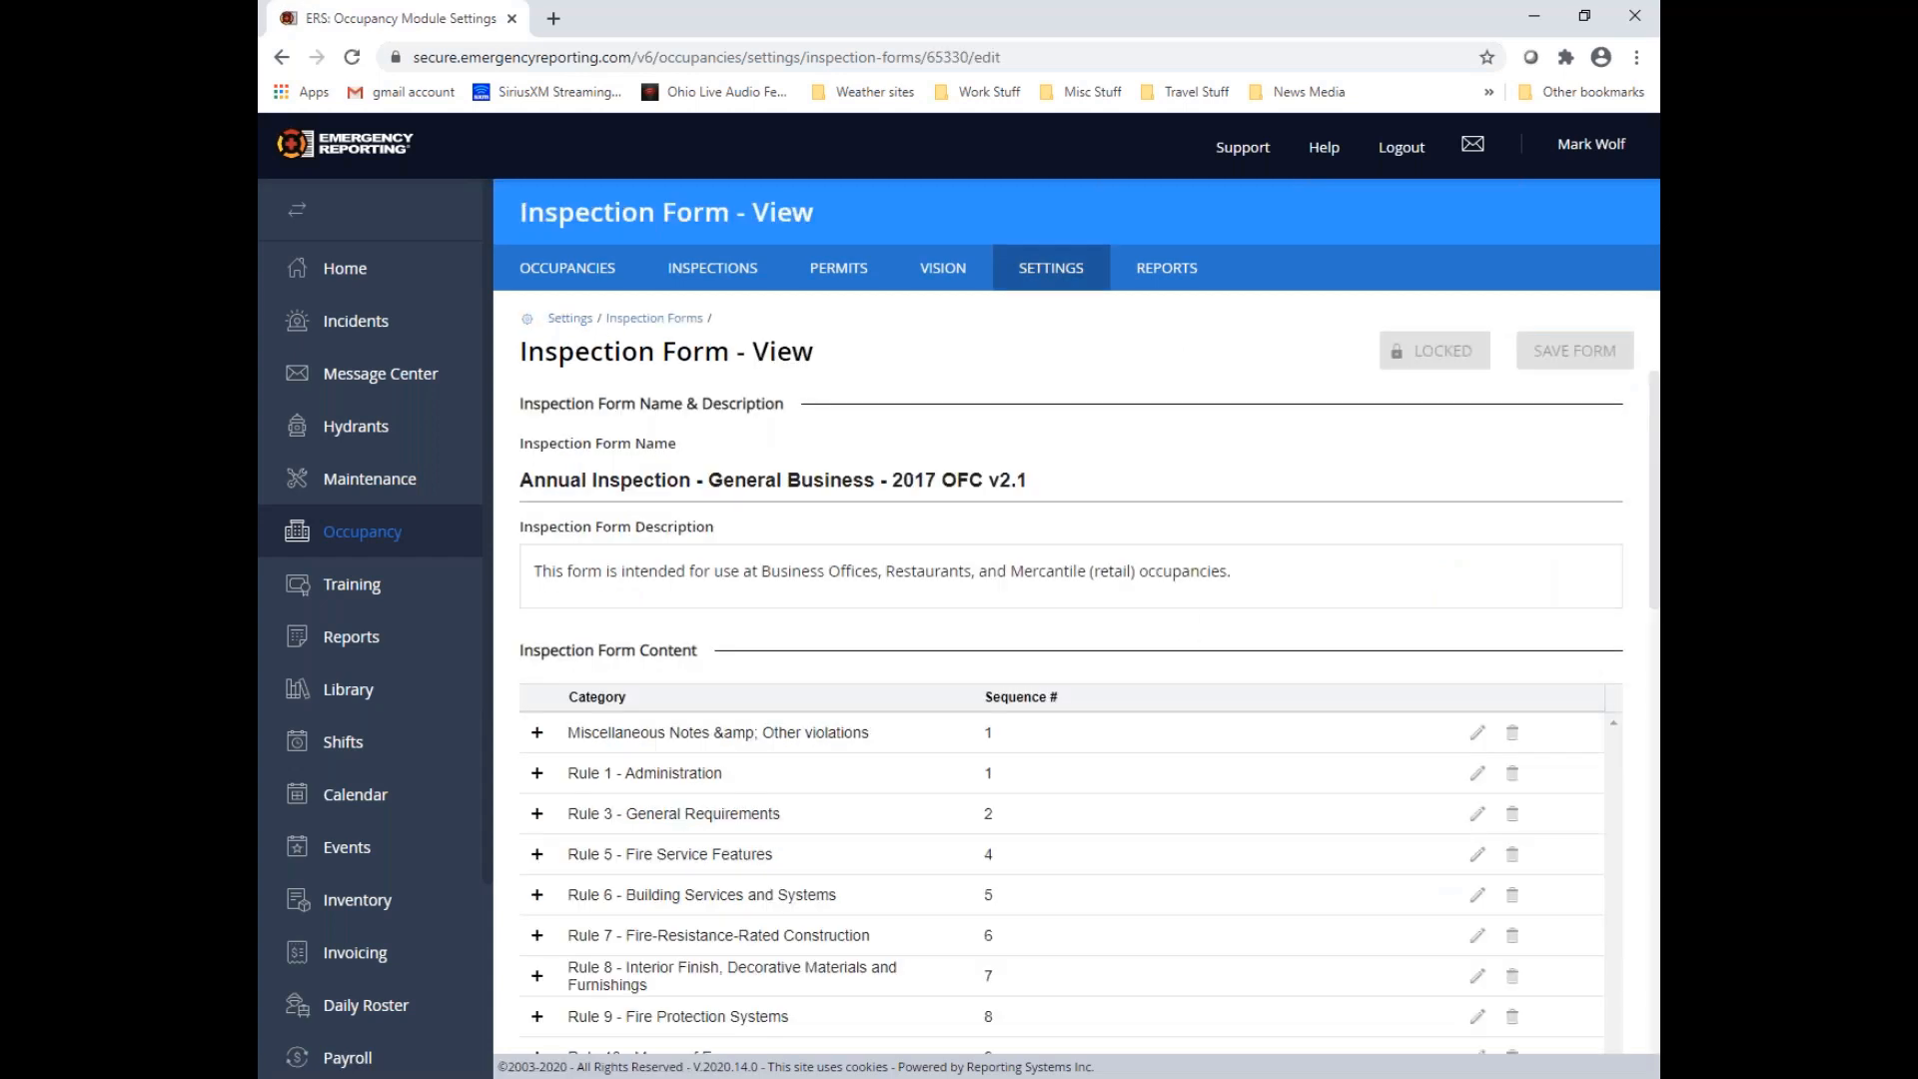
Examine the question text and explanation of "507.5.4 Fire Hydrant - Obstruction" under Rule 5 - Fire Service Features, then collapse that question
{"action": "scroll", "coordinate": [899, 758], "scroll_direction": "down", "scroll_amount": 2}
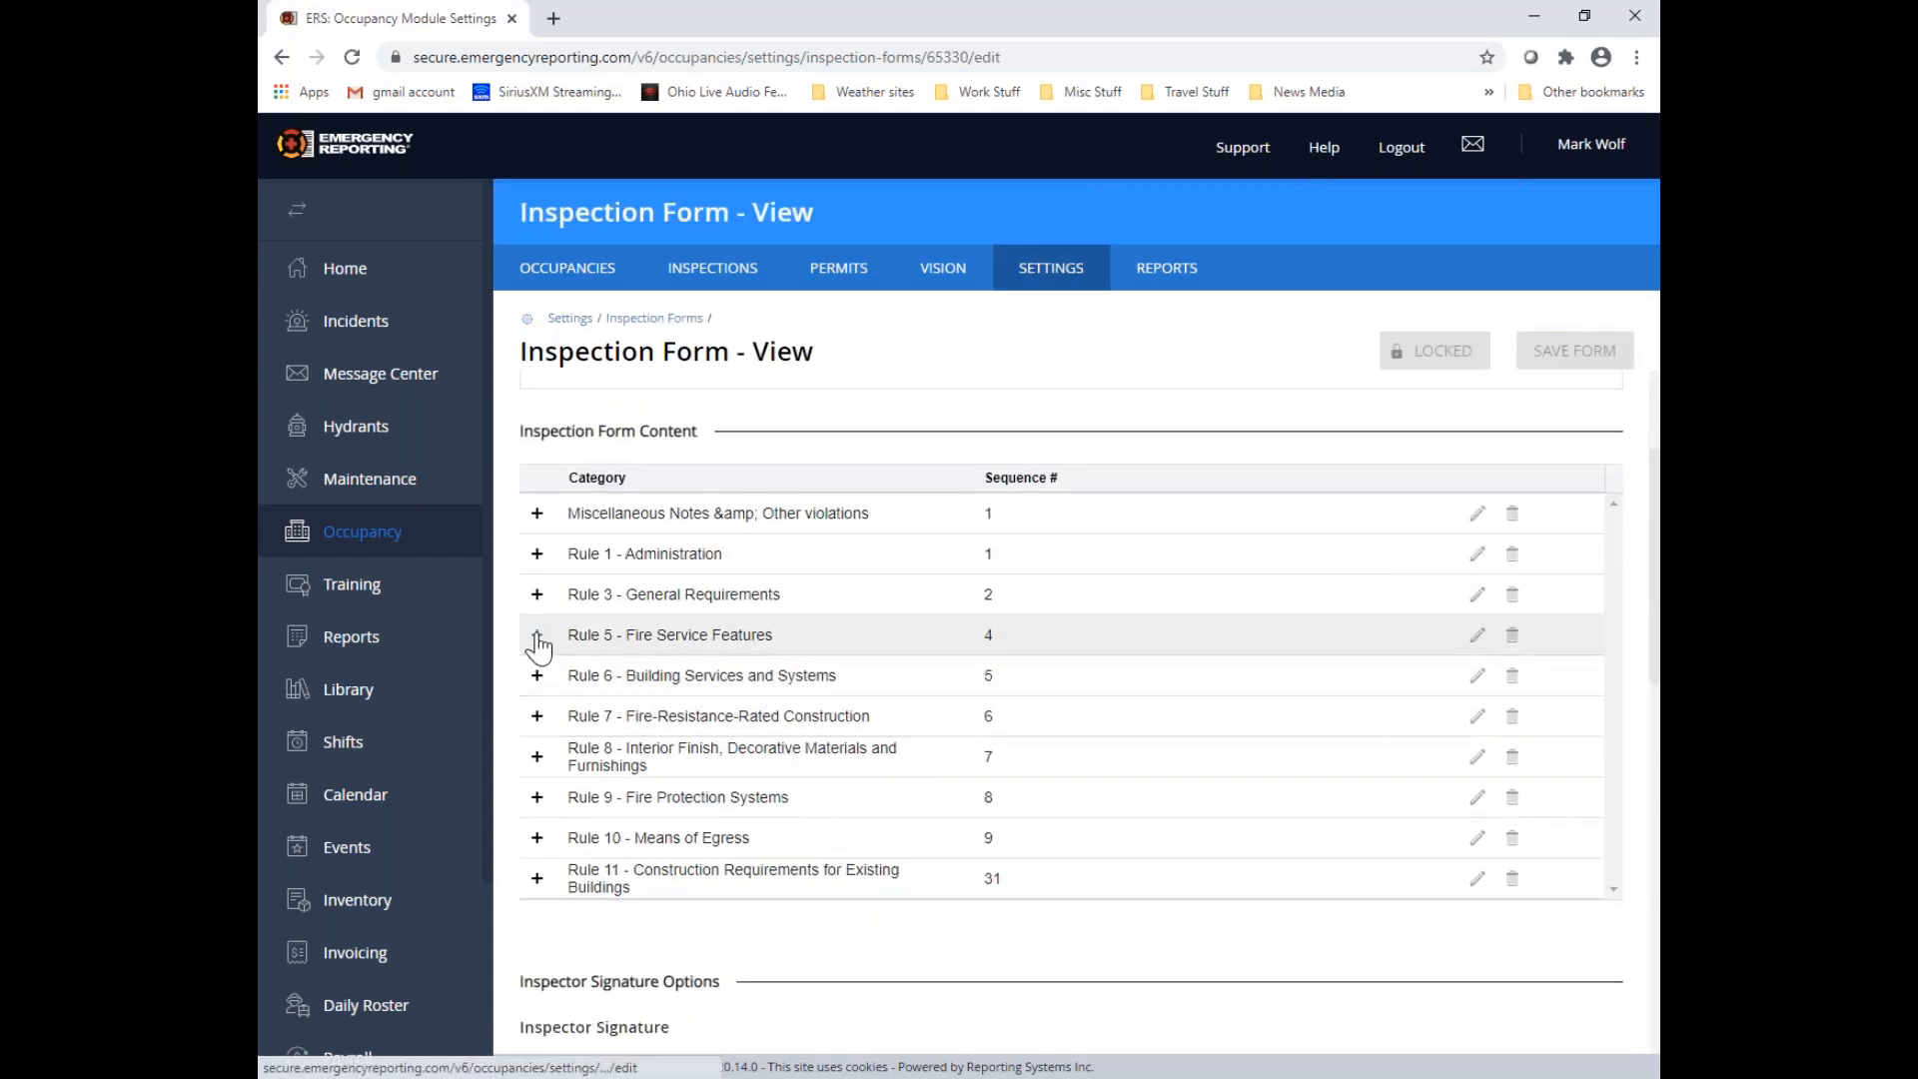
{"action": "left_click", "coordinate": [538, 636]}
{"action": "scroll", "coordinate": [540, 694], "scroll_direction": "down", "scroll_amount": 1}
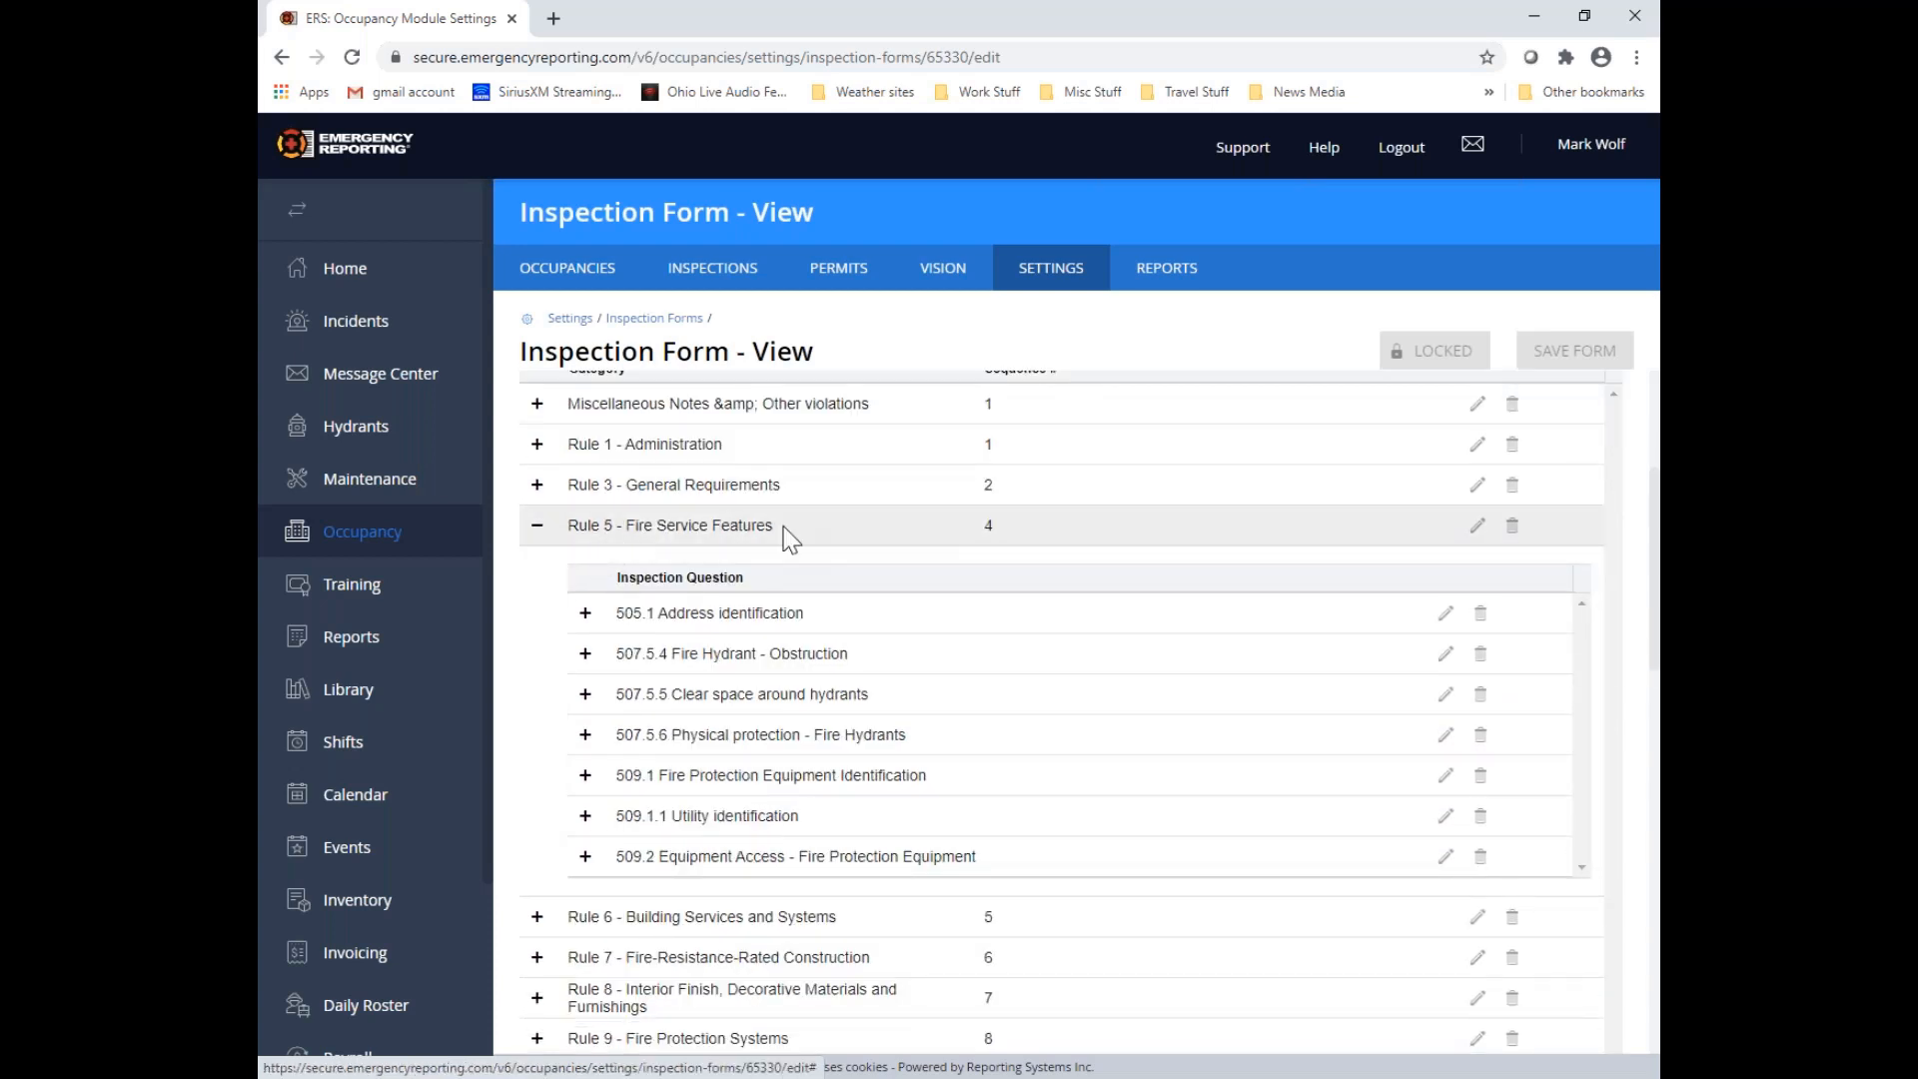
{"action": "left_click", "coordinate": [586, 656]}
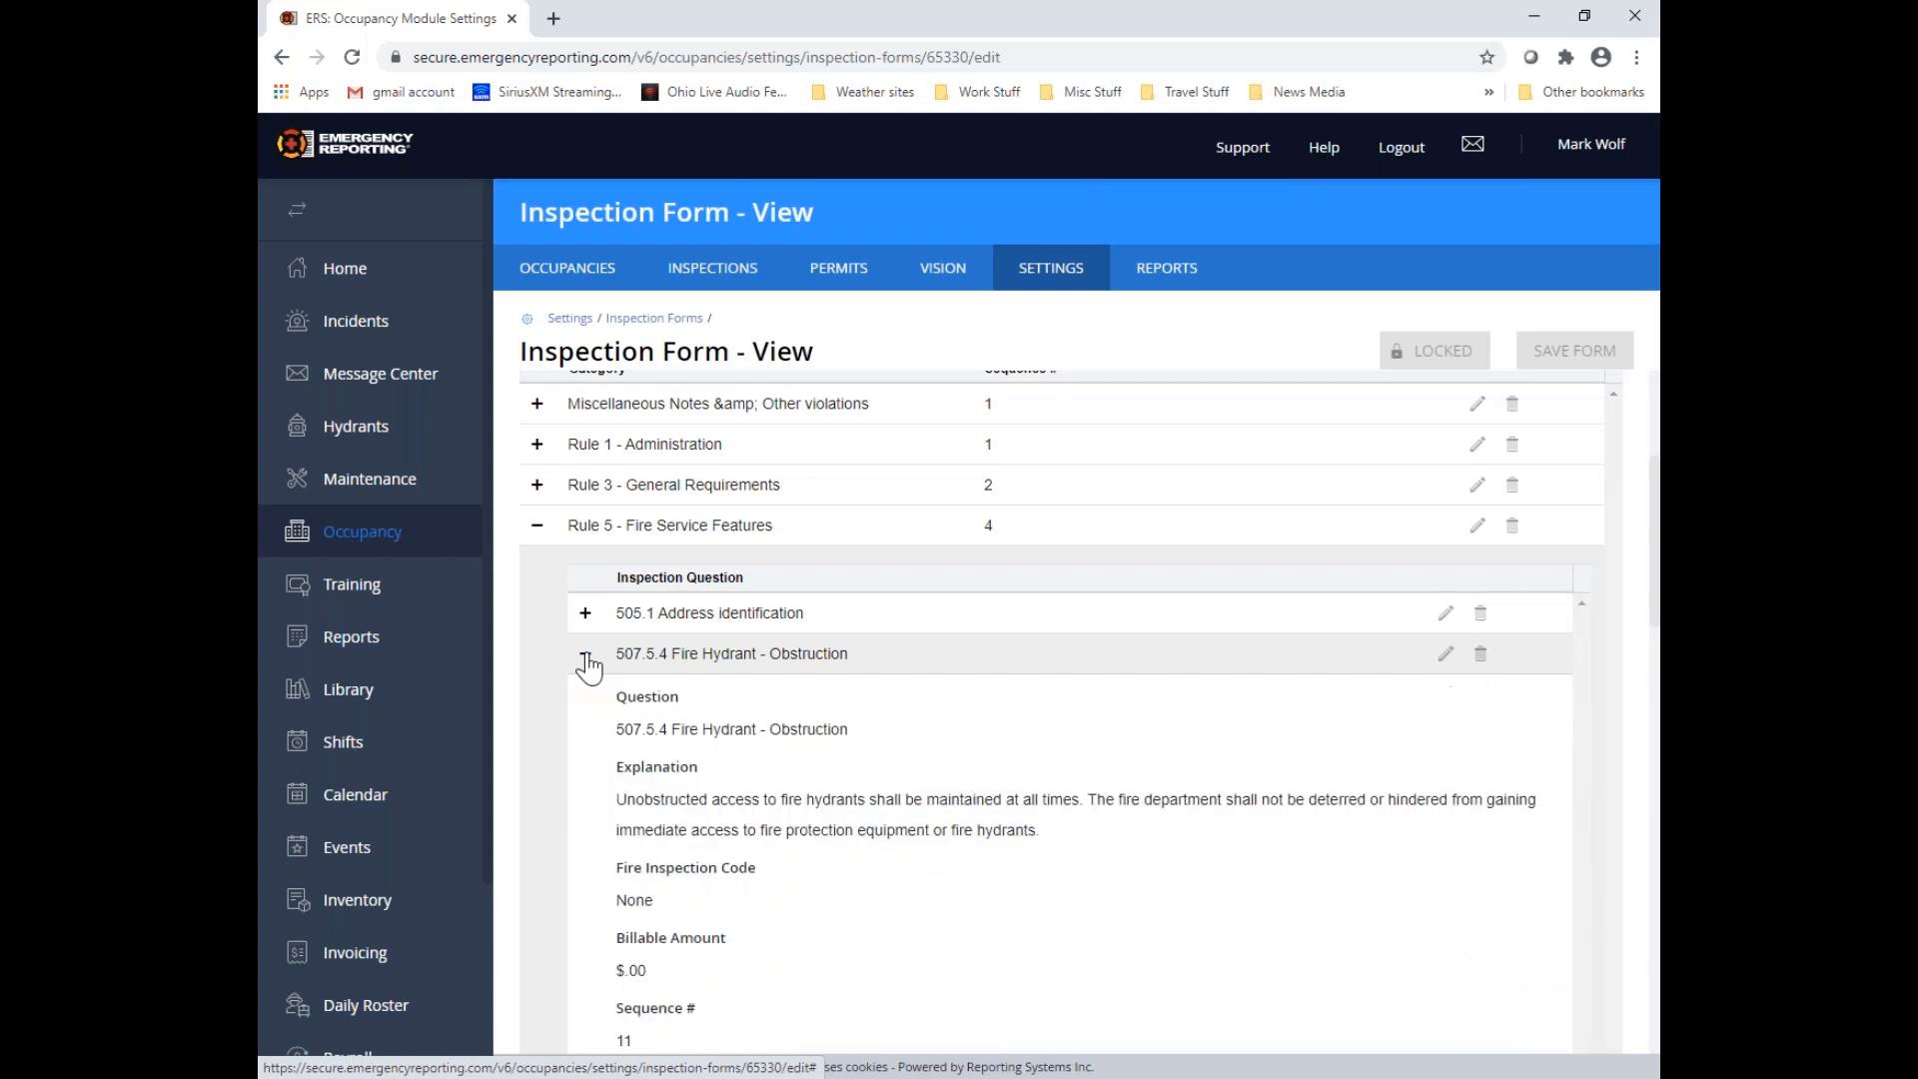
{"action": "scroll", "coordinate": [560, 739], "scroll_direction": "down", "scroll_amount": 1}
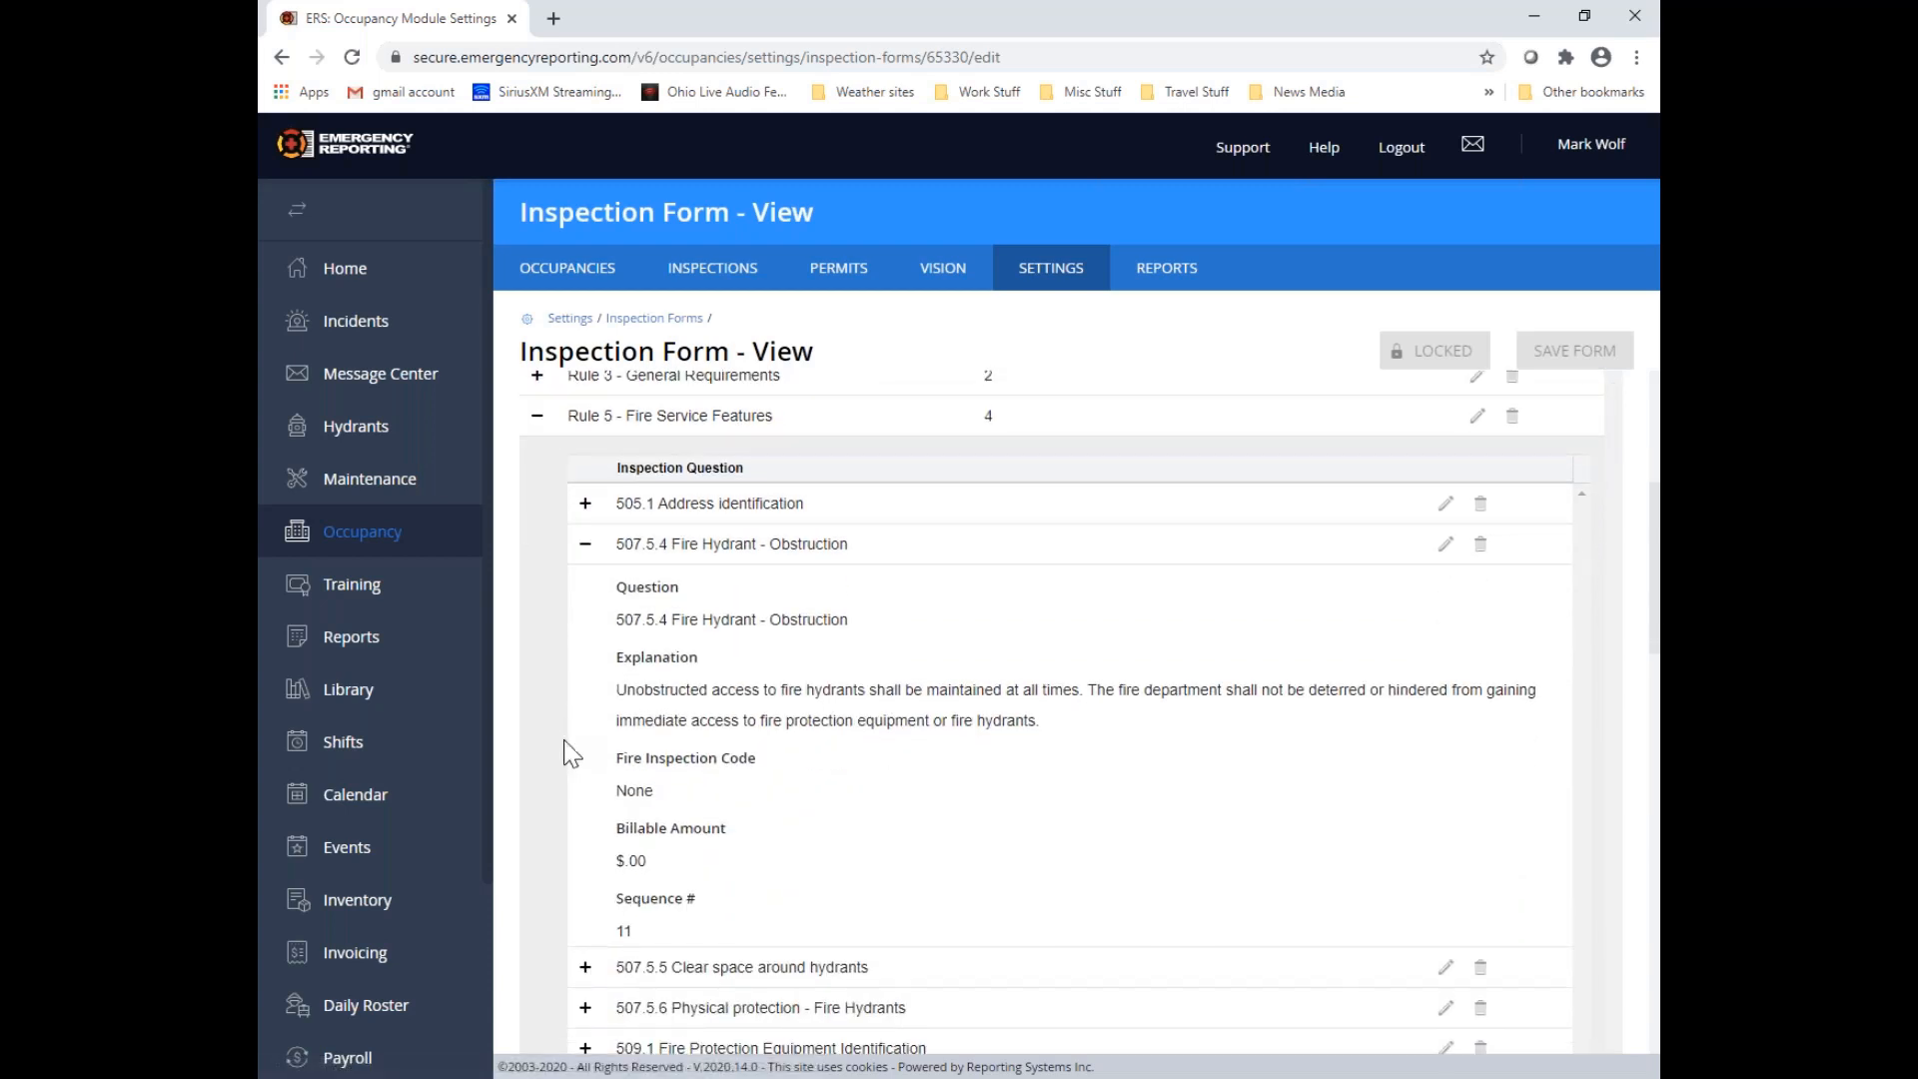
{"action": "triple_click", "coordinate": [878, 605]}
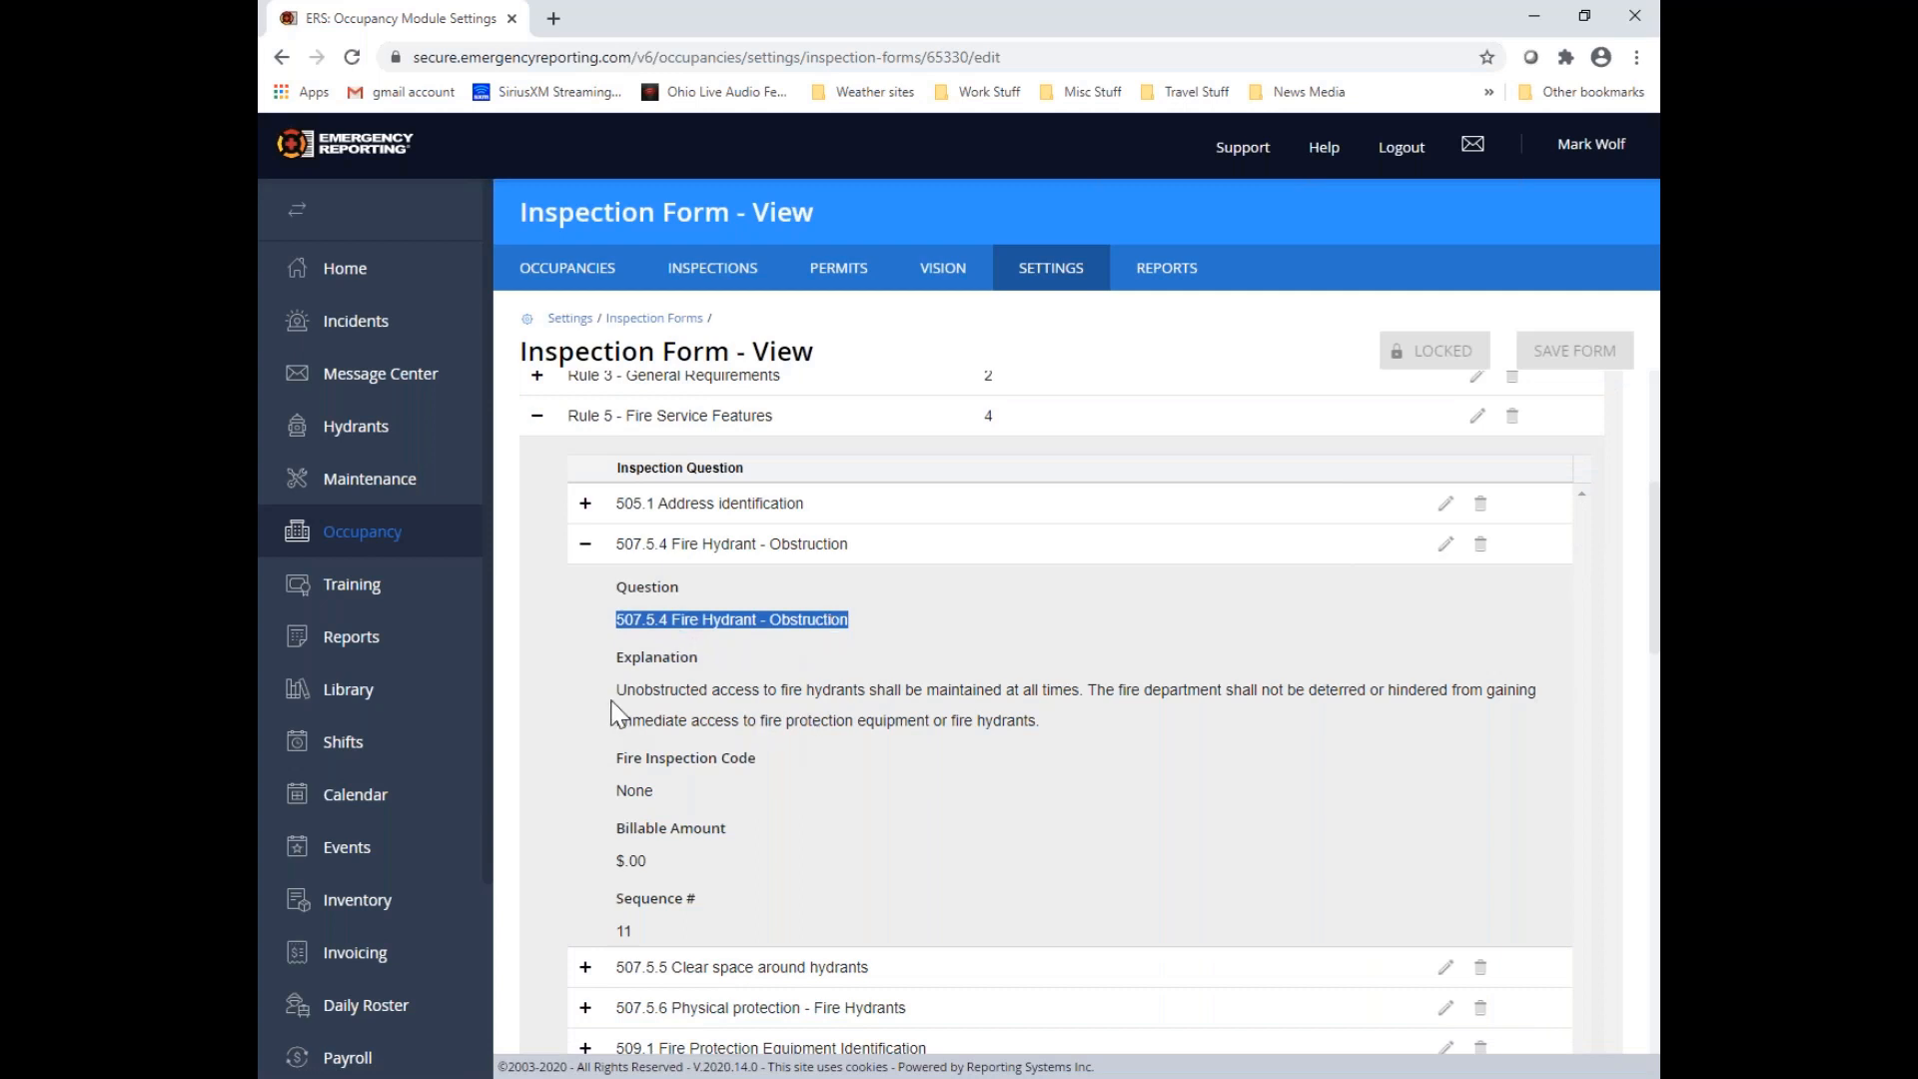
{"action": "left_click_drag", "start_coordinate": [616, 689], "coordinate": [1057, 715]}
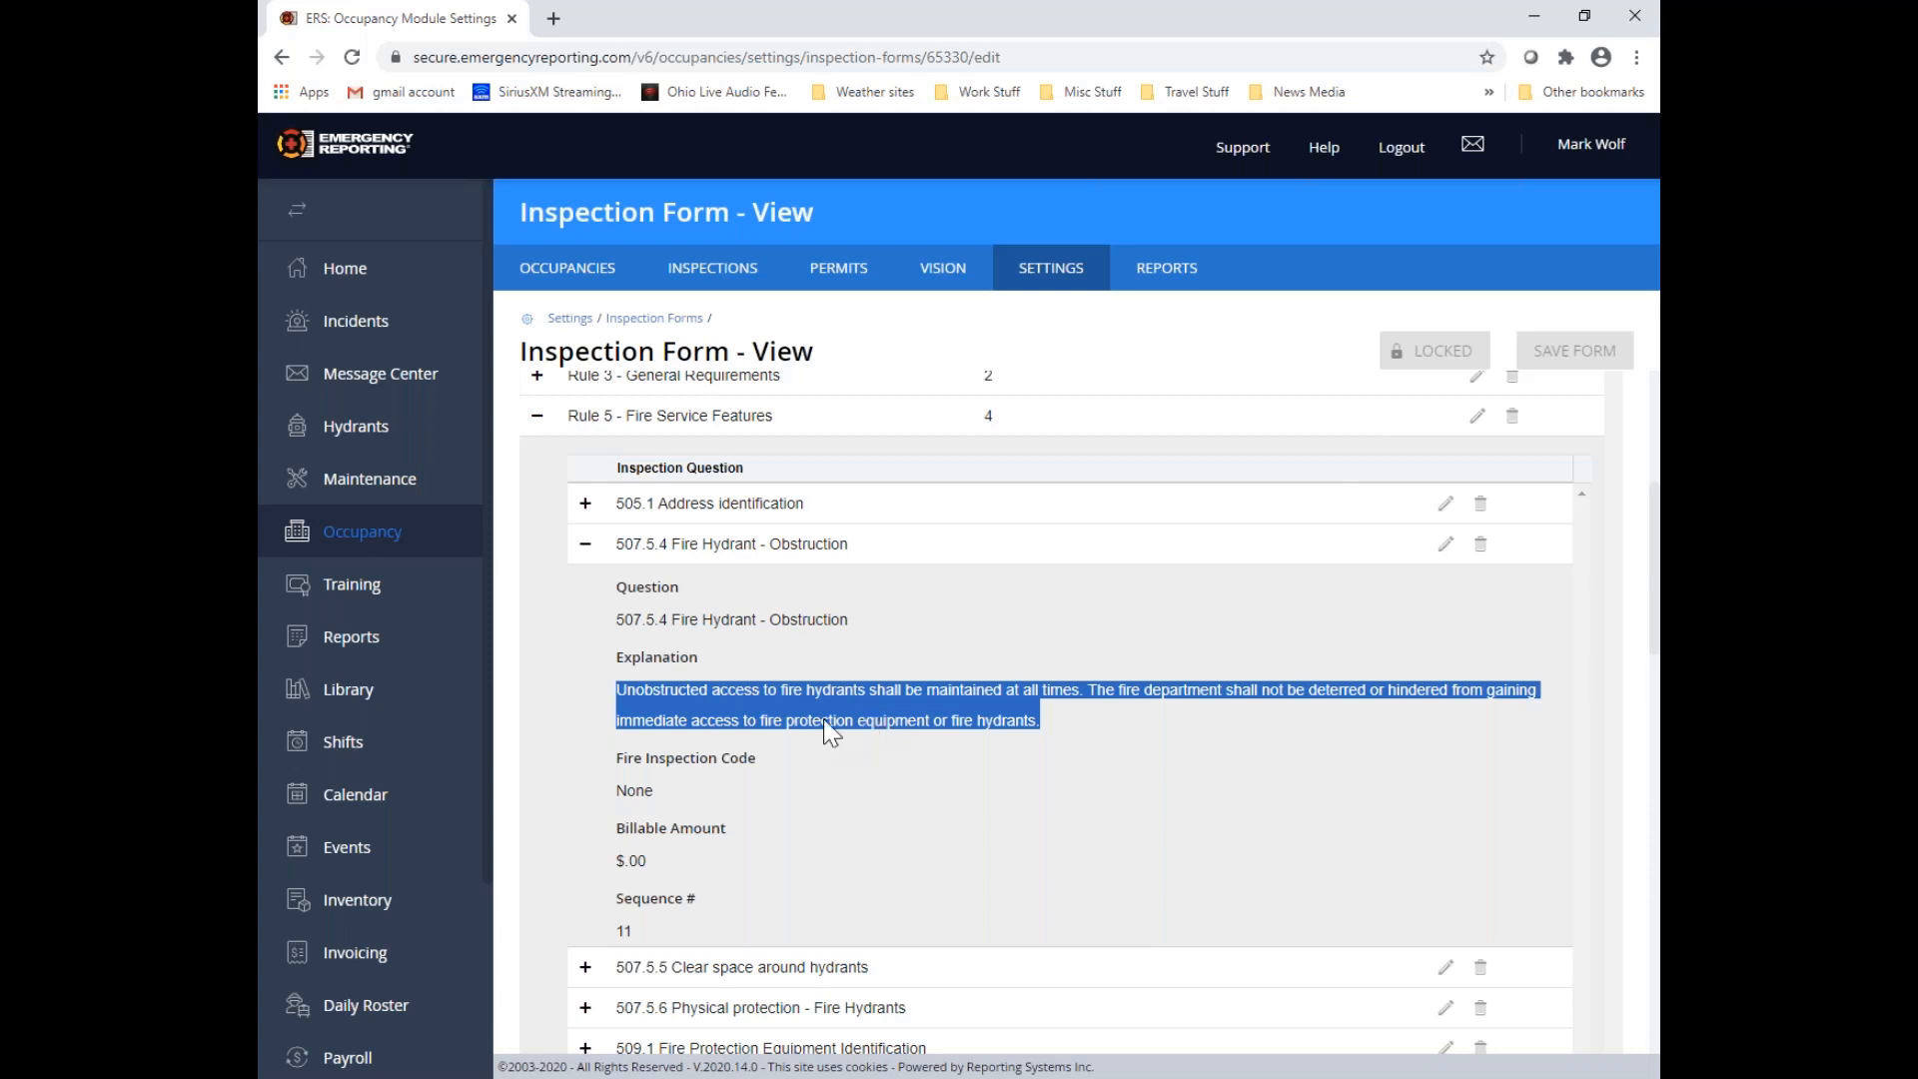
{"action": "left_click", "coordinate": [585, 552]}
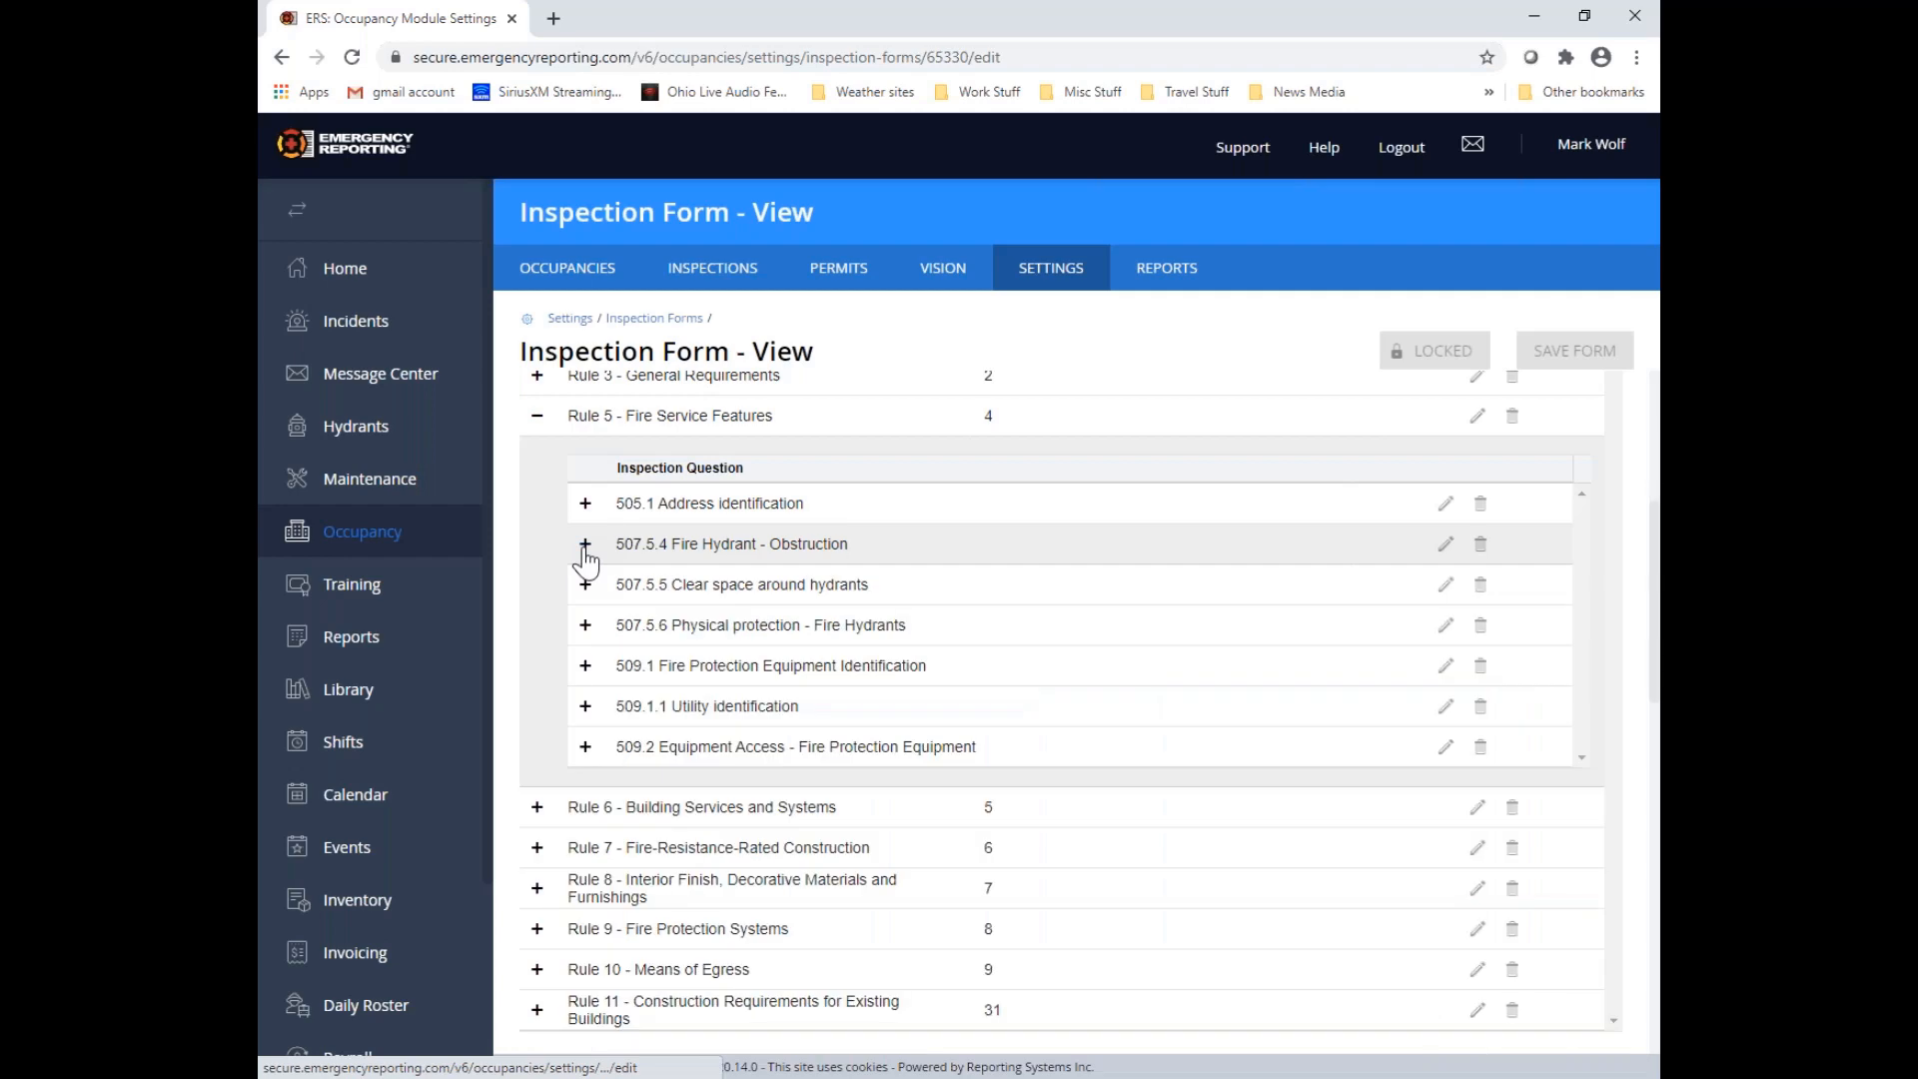
{"action": "scroll", "coordinate": [1015, 650], "scroll_direction": "up", "scroll_amount": 3}
{"action": "scroll", "coordinate": [1015, 653], "scroll_direction": "up", "scroll_amount": 2}
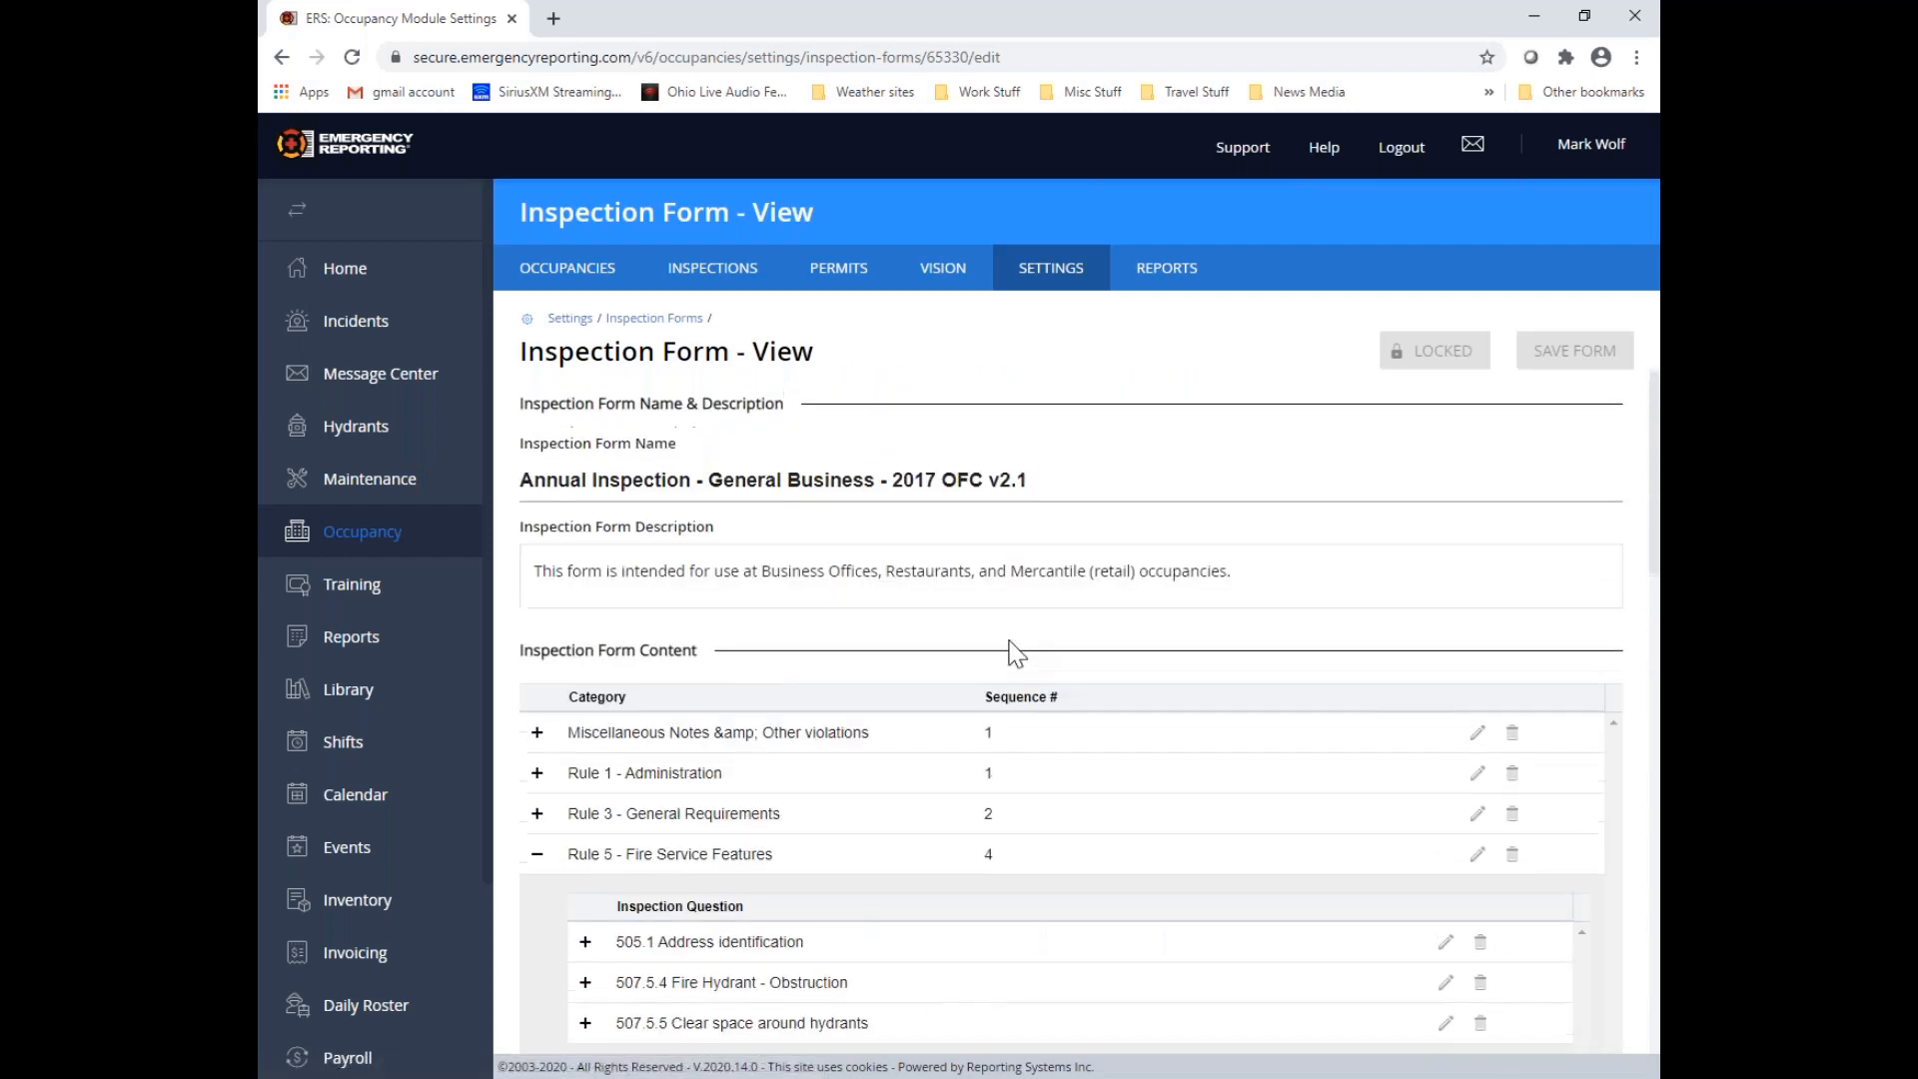
Open "New Test Occupancy" from the Occupancies list and start a new inspection for it
{"action": "left_click", "coordinate": [575, 278]}
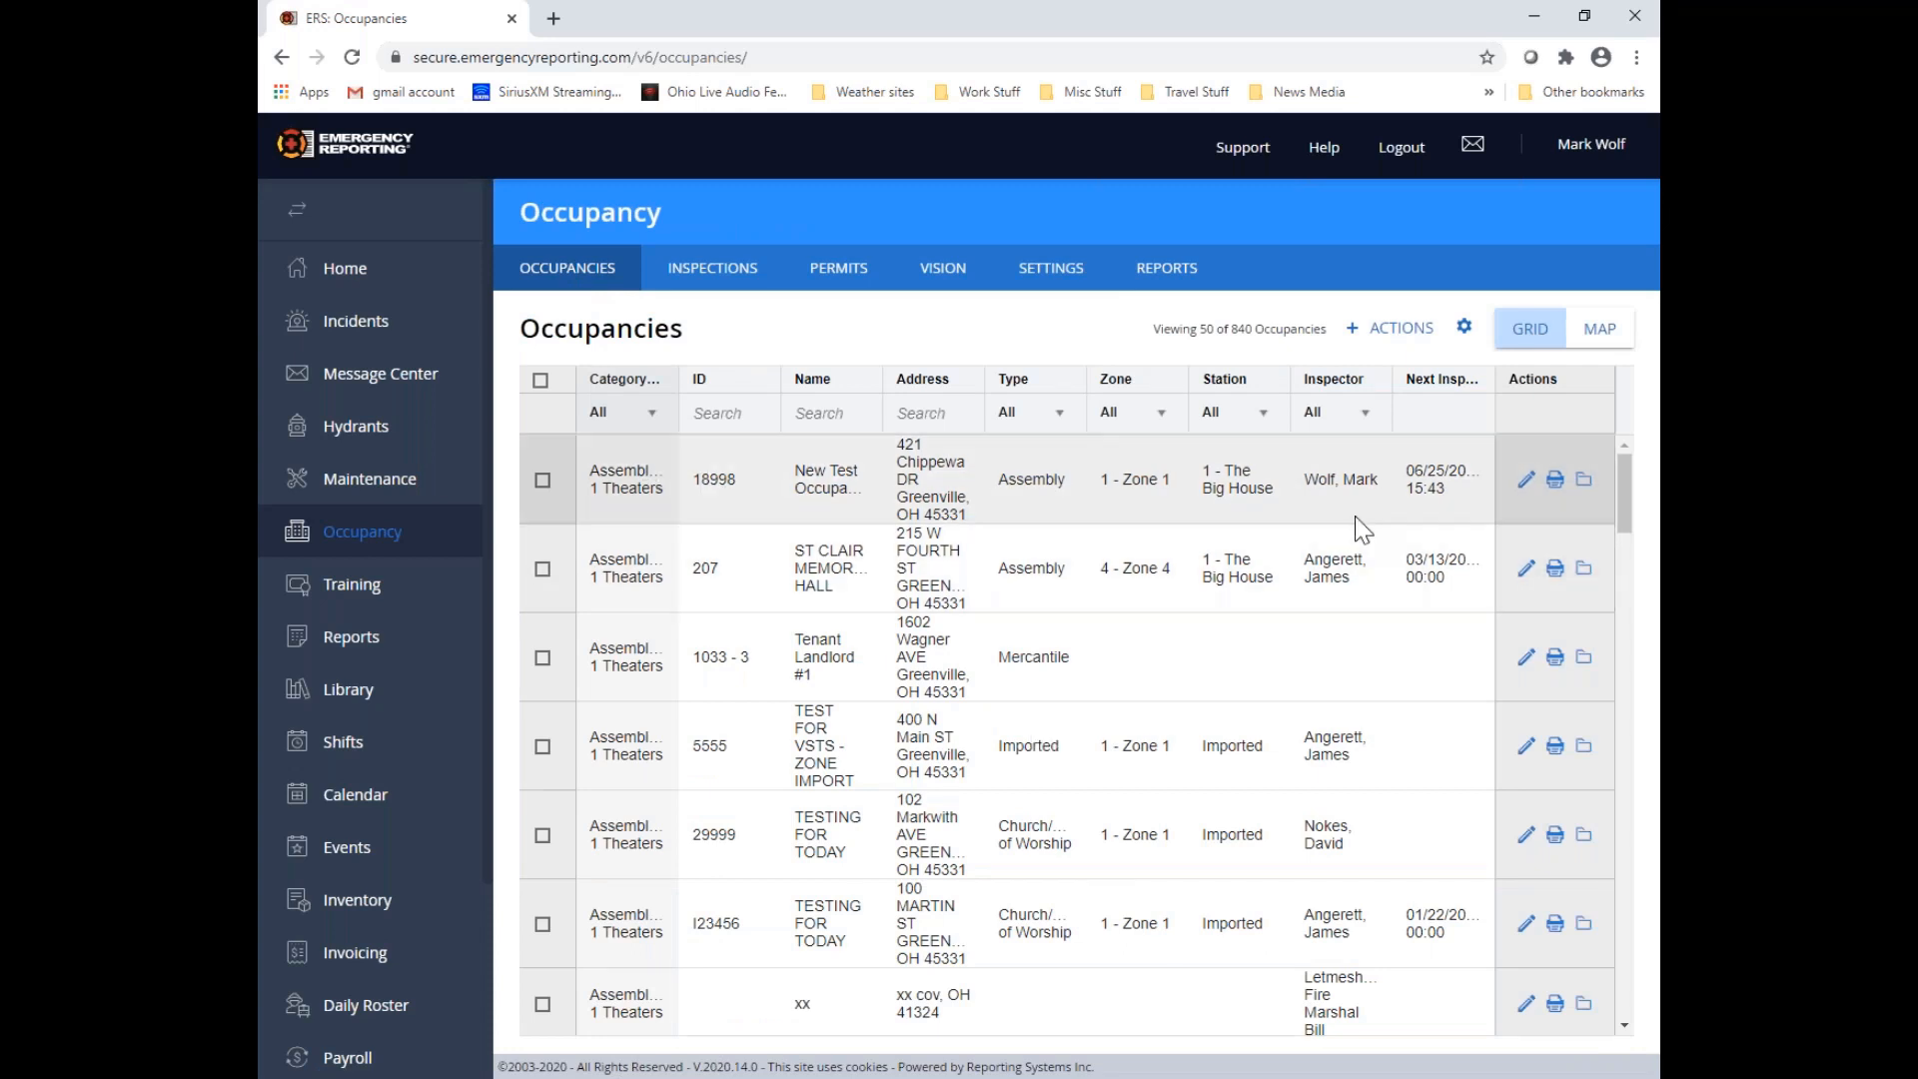
{"action": "left_click", "coordinate": [1526, 484]}
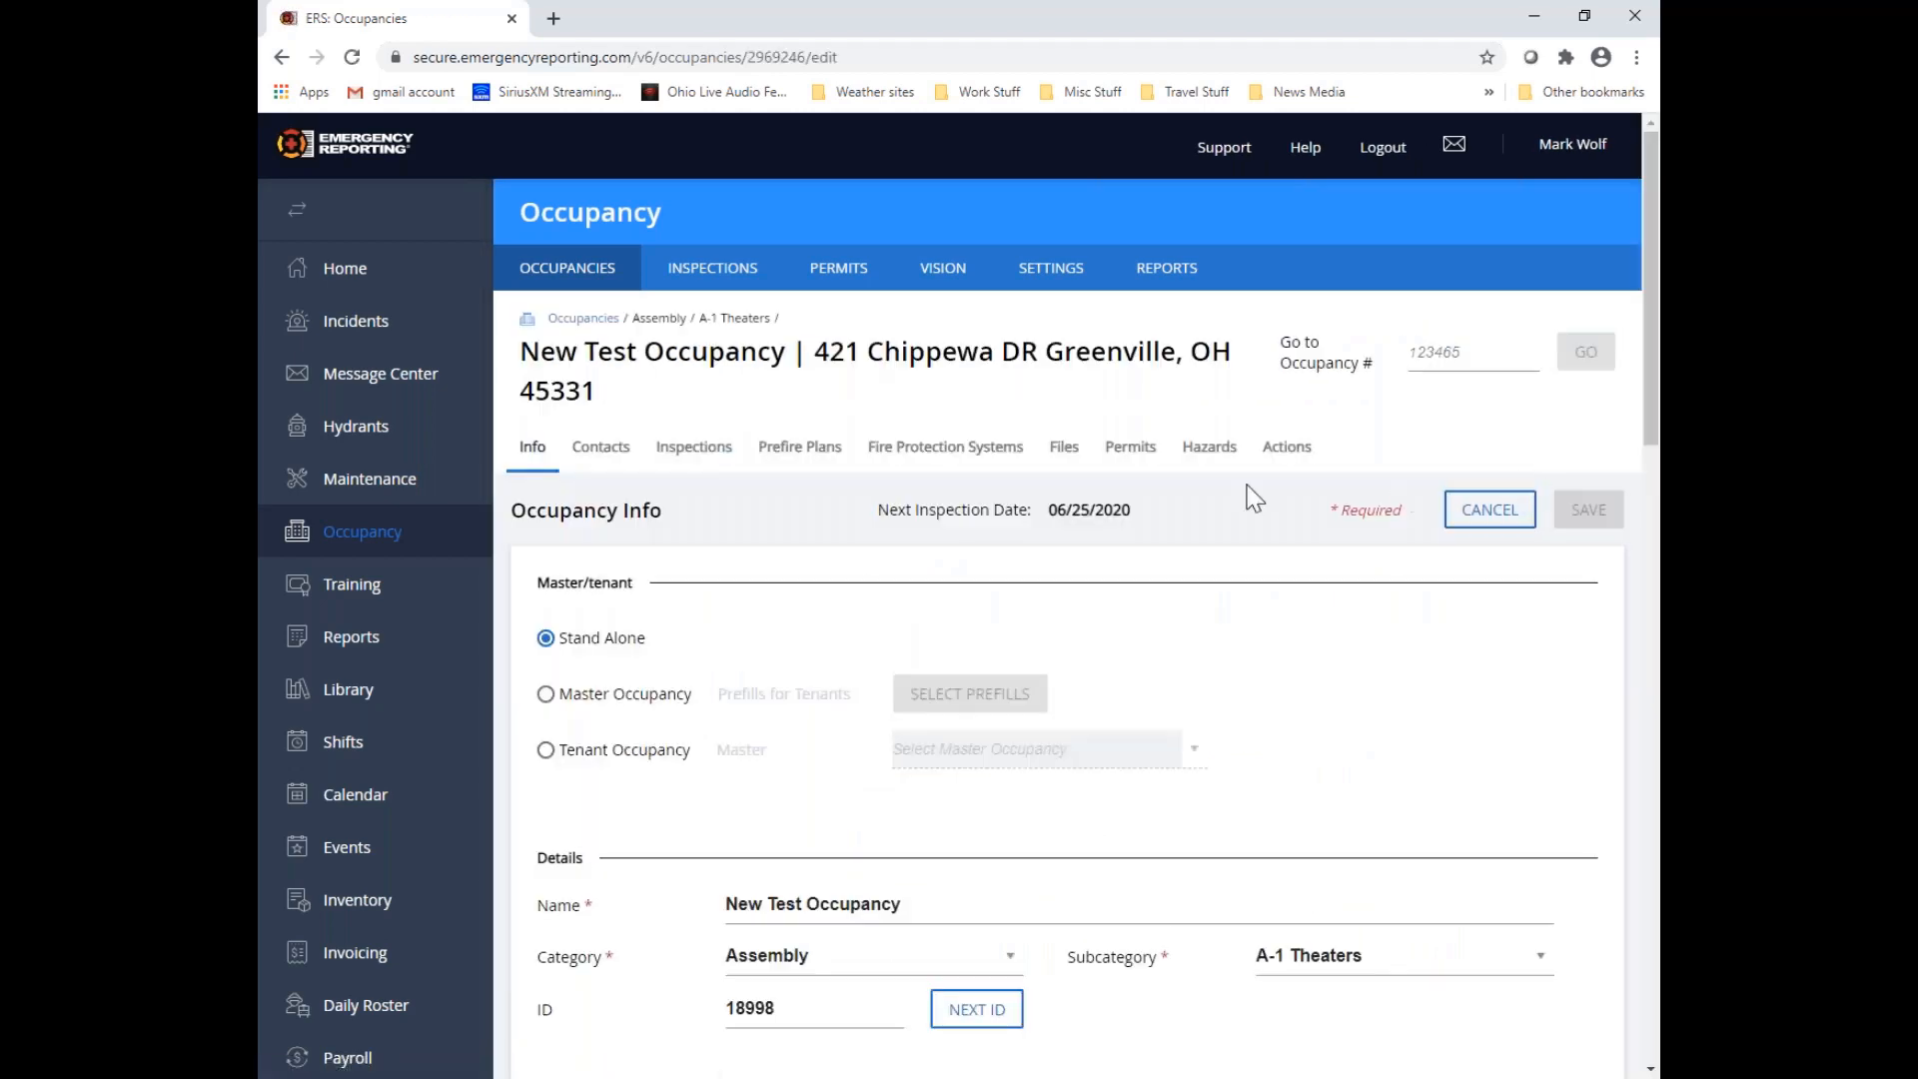
{"action": "left_click", "coordinate": [716, 463]}
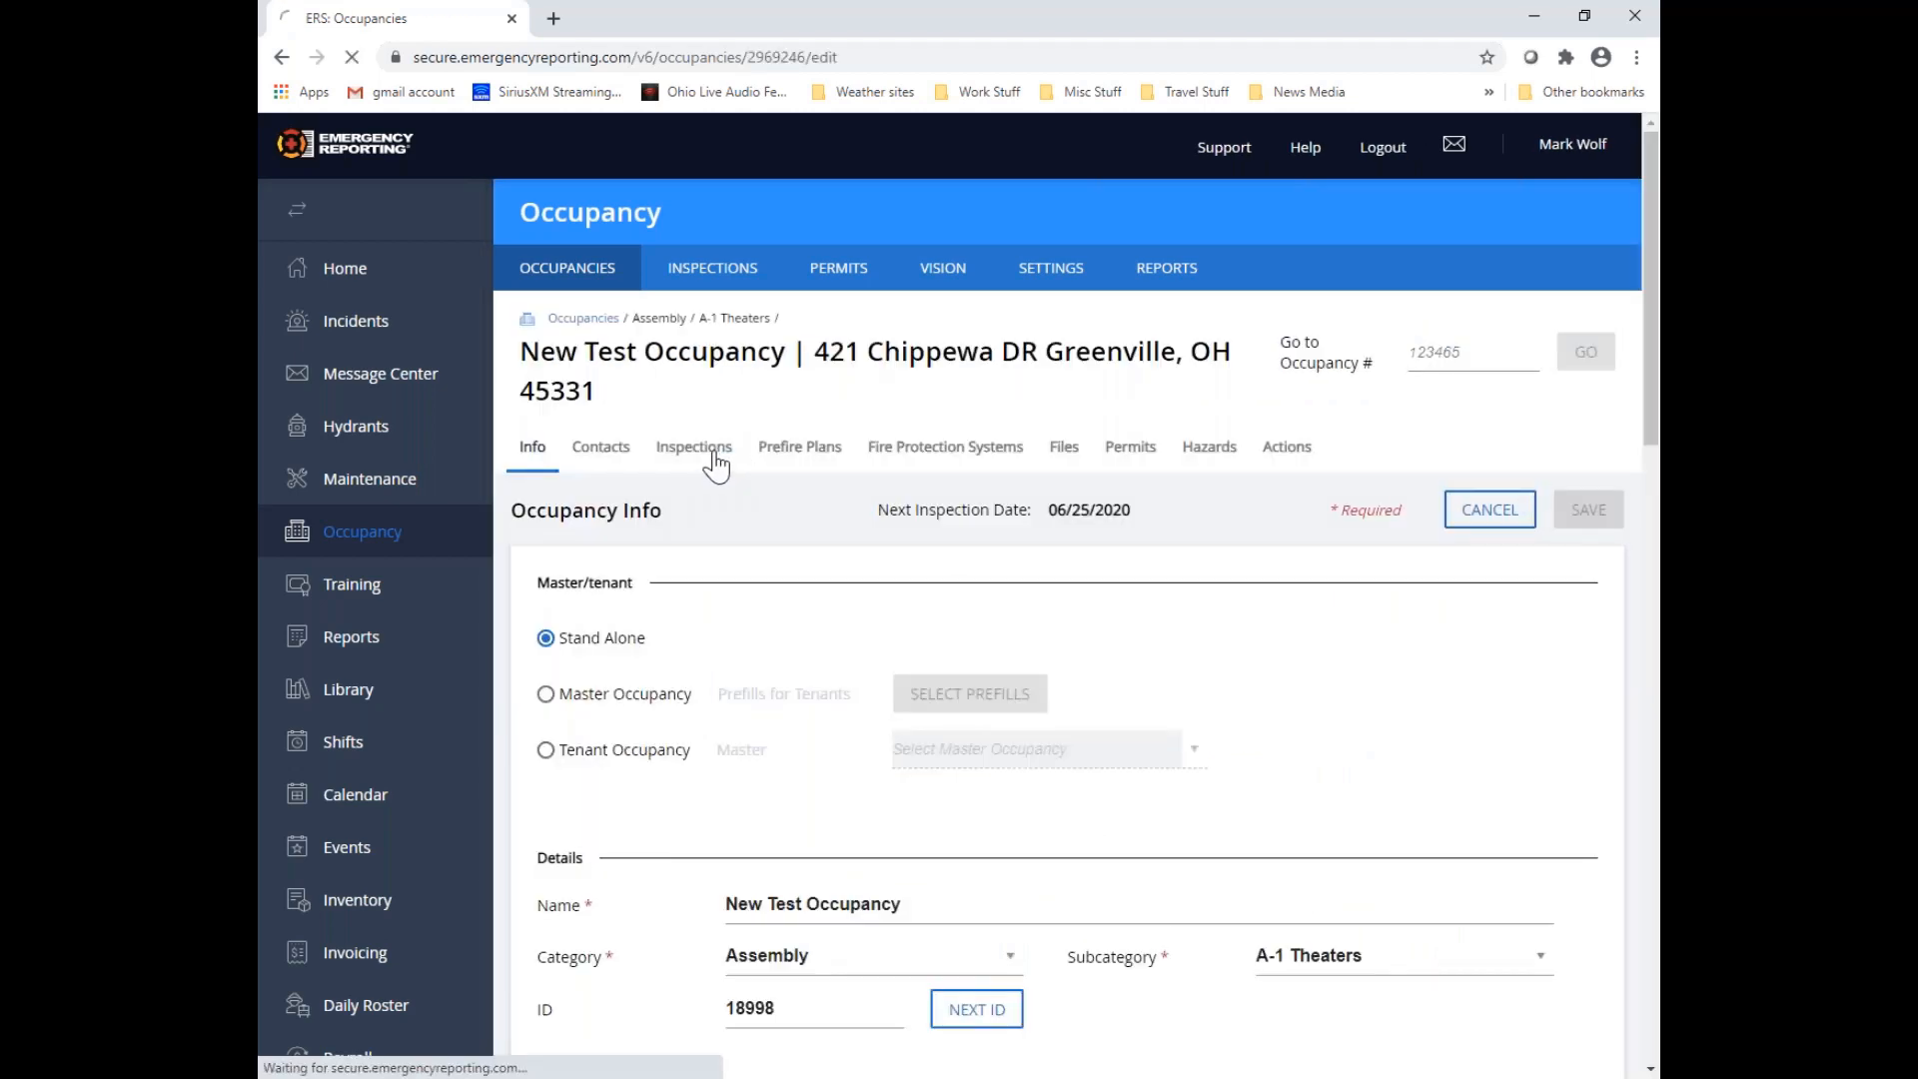
{"action": "scroll", "coordinate": [716, 463], "scroll_direction": "down", "scroll_amount": 3}
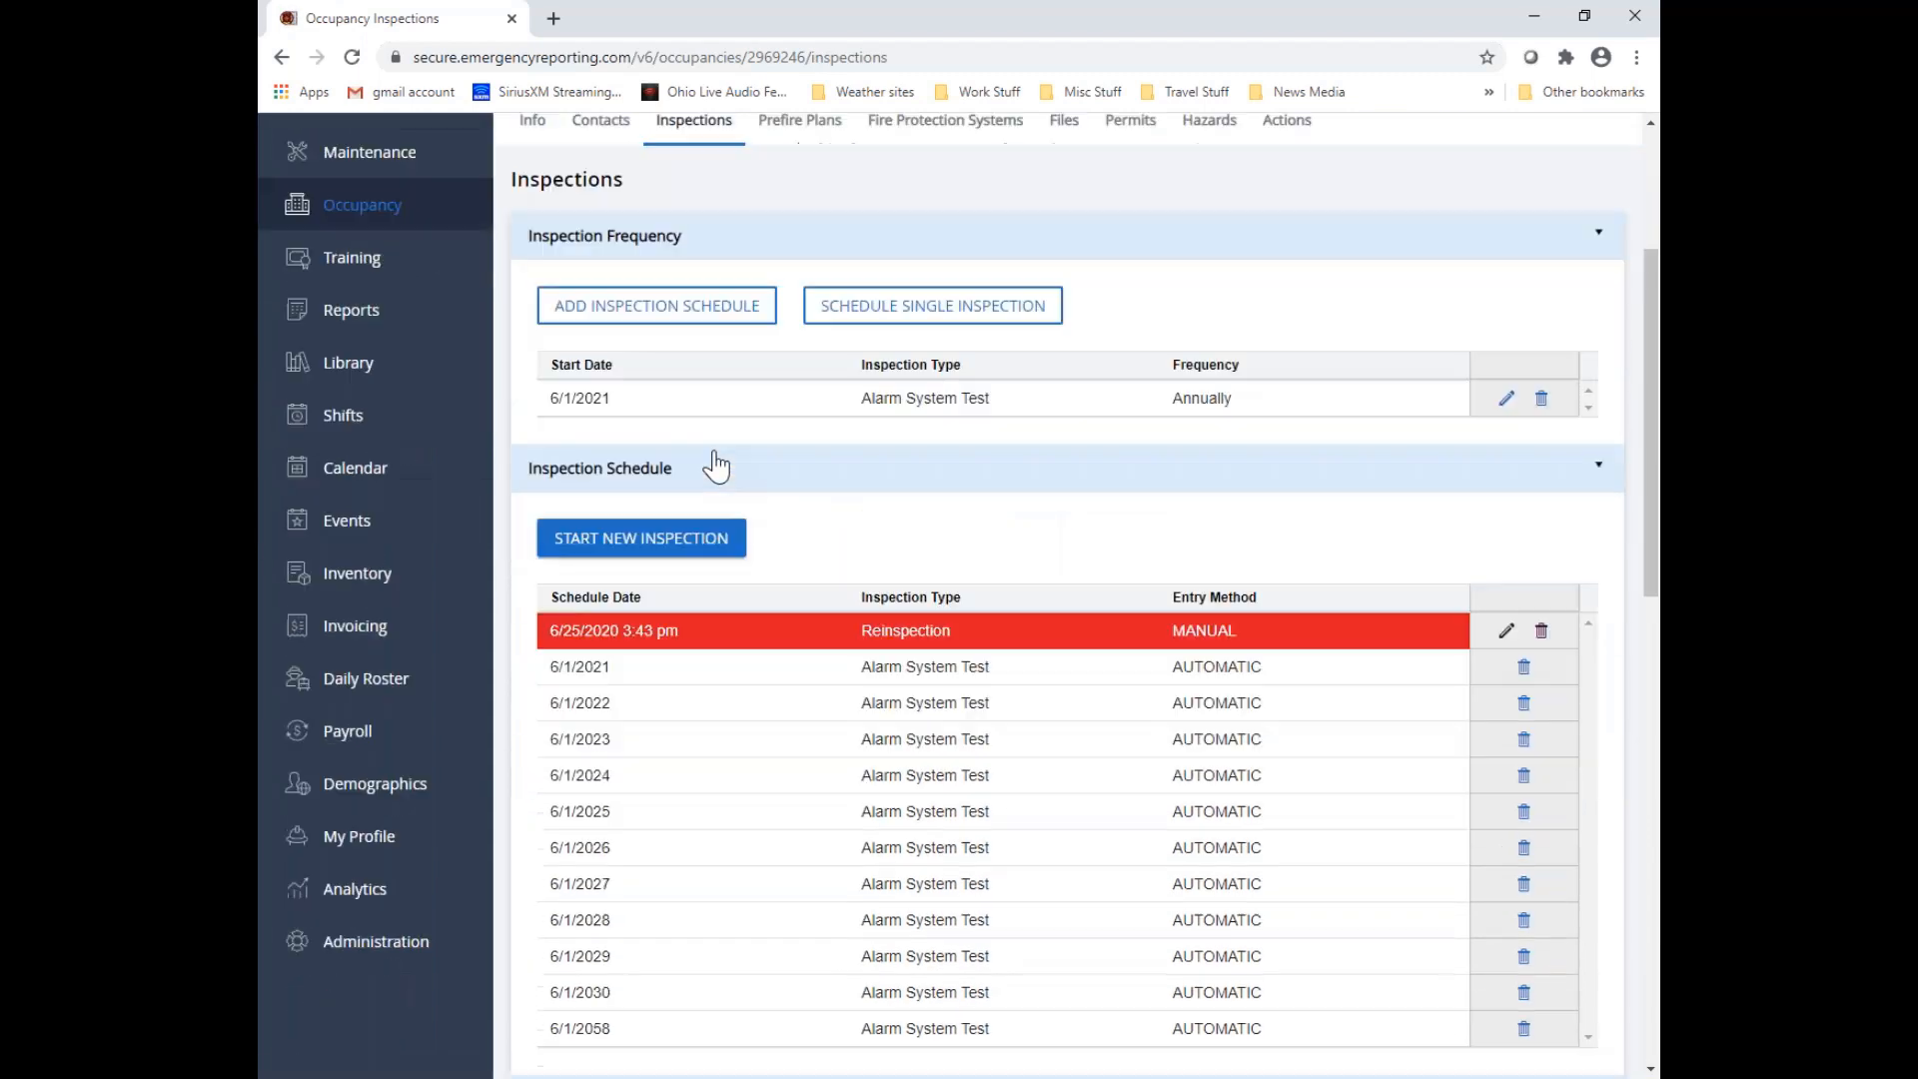
{"action": "left_click", "coordinate": [720, 540]}
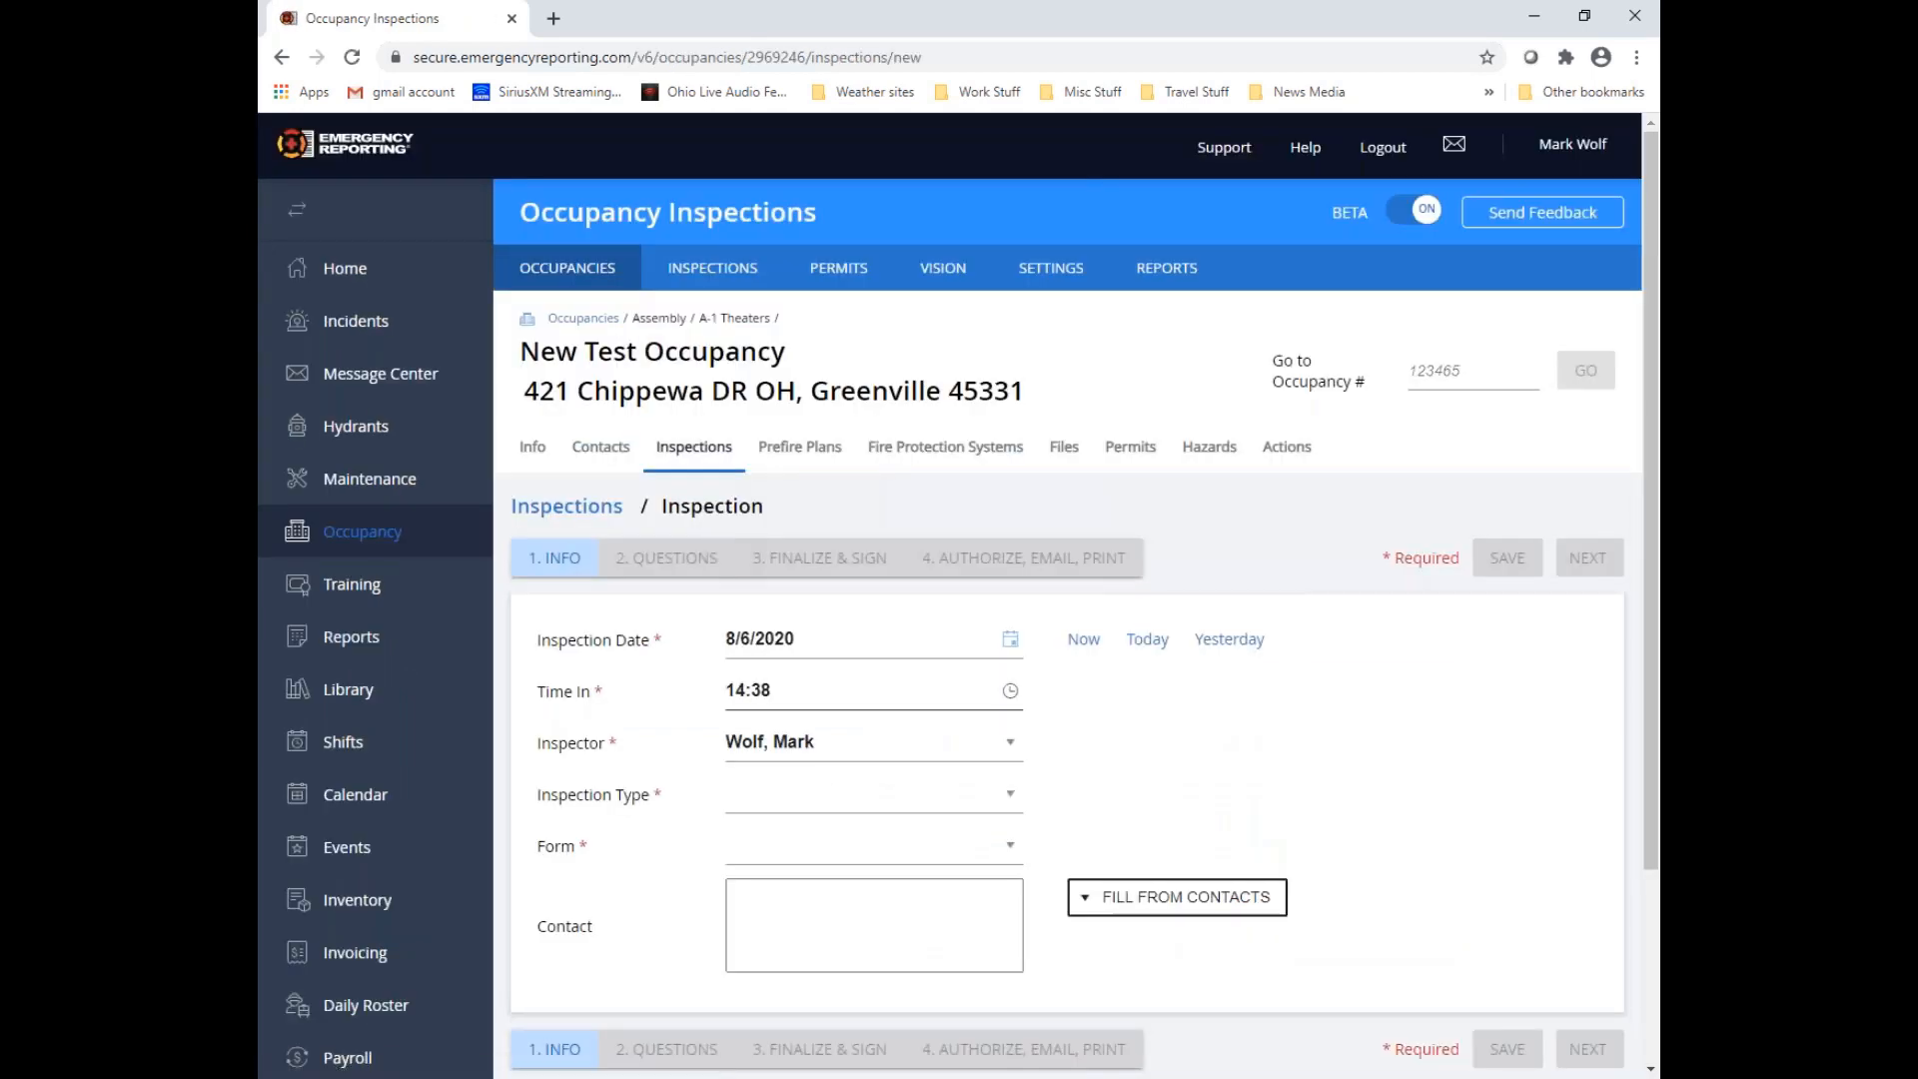
Set the new inspection's type to Annual and its form to VTh 2020-9 v2.0
{"action": "left_click", "coordinate": [842, 804]}
{"action": "left_click", "coordinate": [797, 936]}
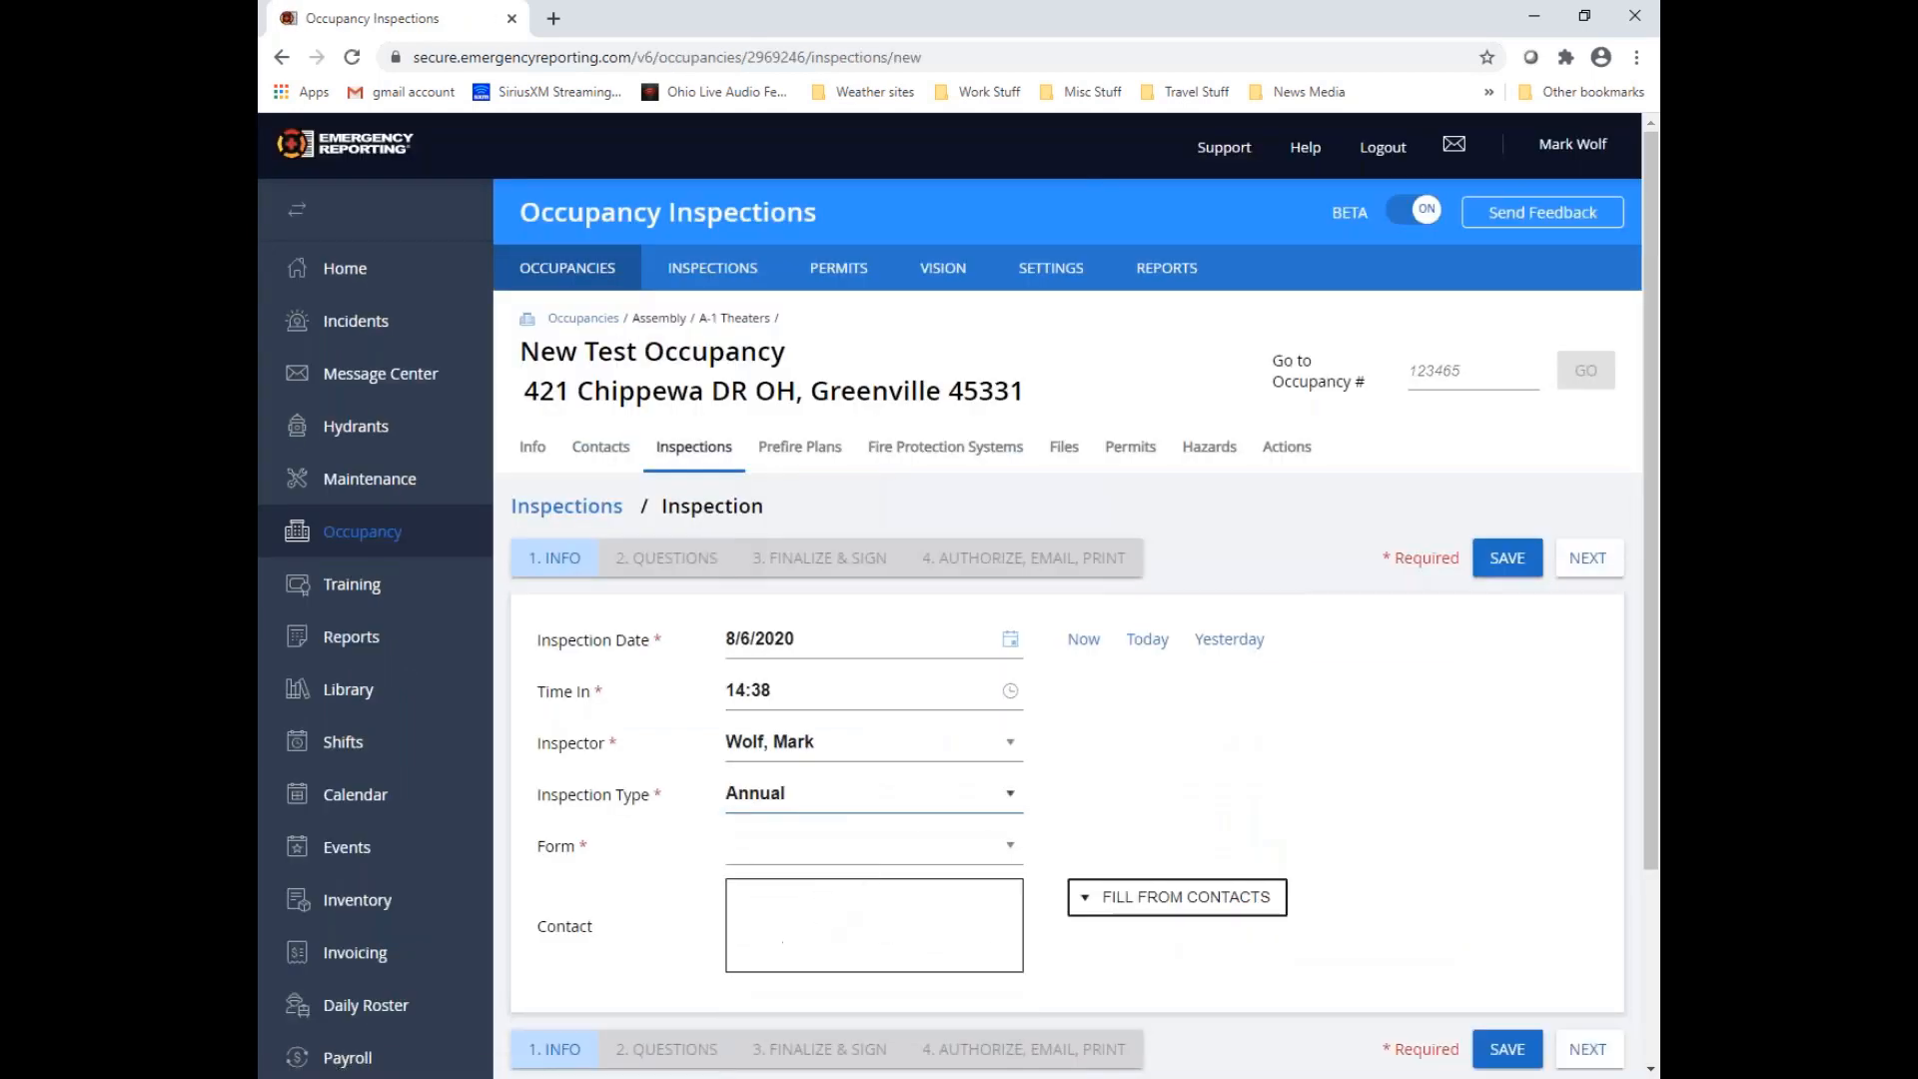
{"action": "scroll", "coordinate": [1010, 856], "scroll_direction": "down", "scroll_amount": 2}
{"action": "left_click", "coordinate": [1011, 635]}
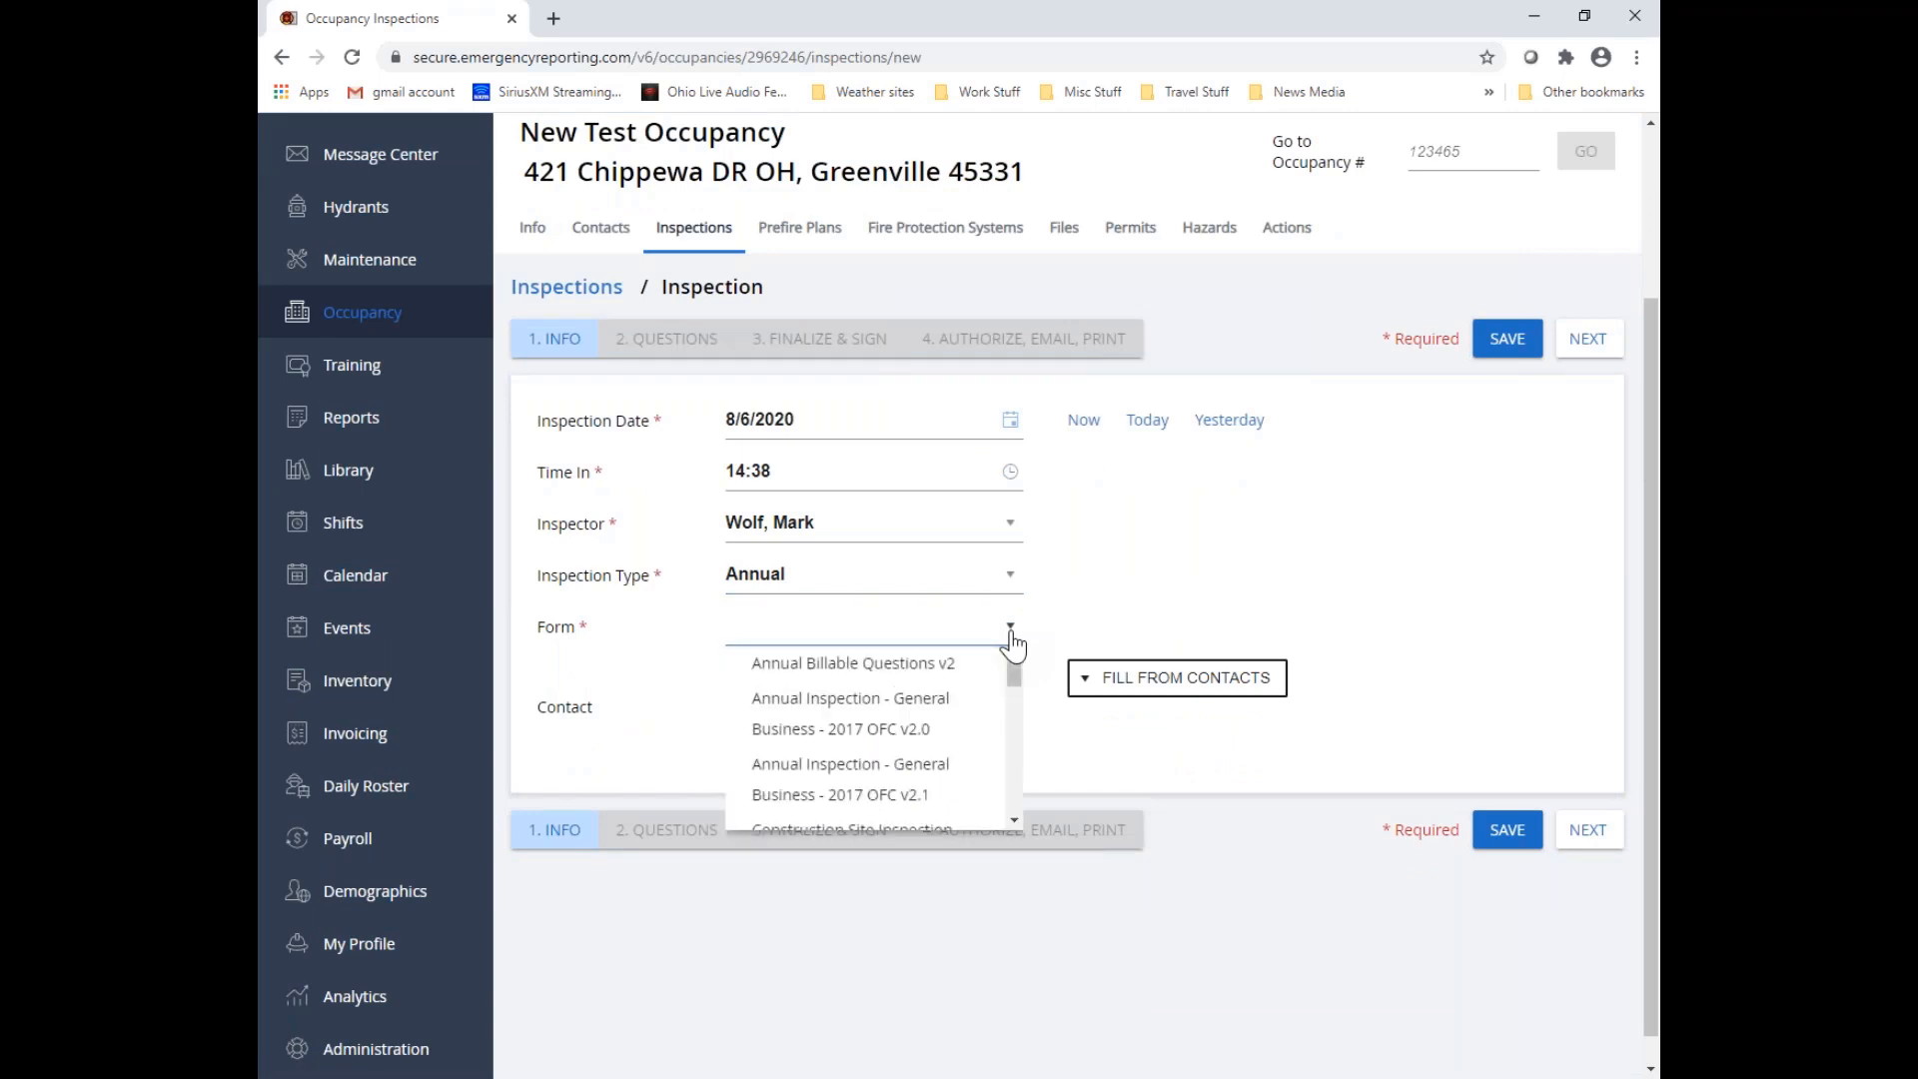
{"action": "scroll", "coordinate": [854, 729], "scroll_direction": "down", "scroll_amount": 5}
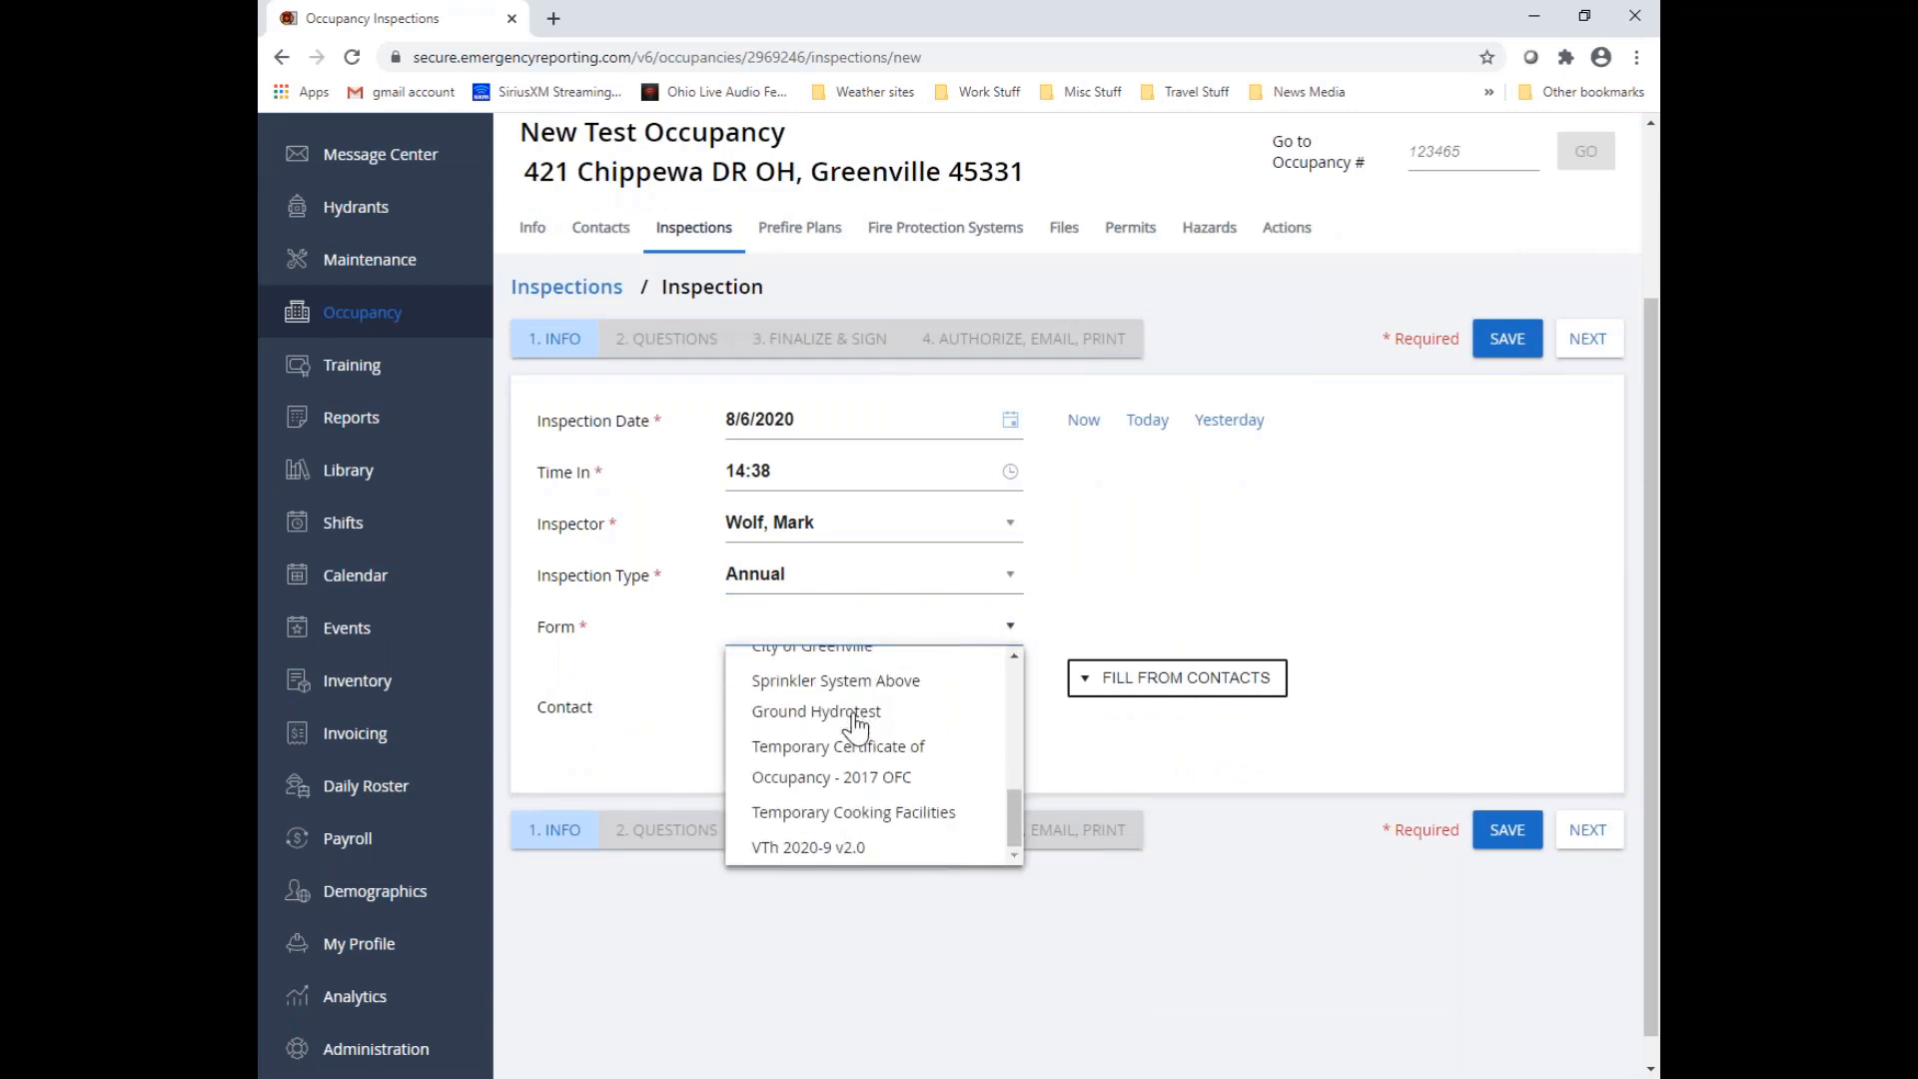
{"action": "left_click", "coordinate": [844, 857]}
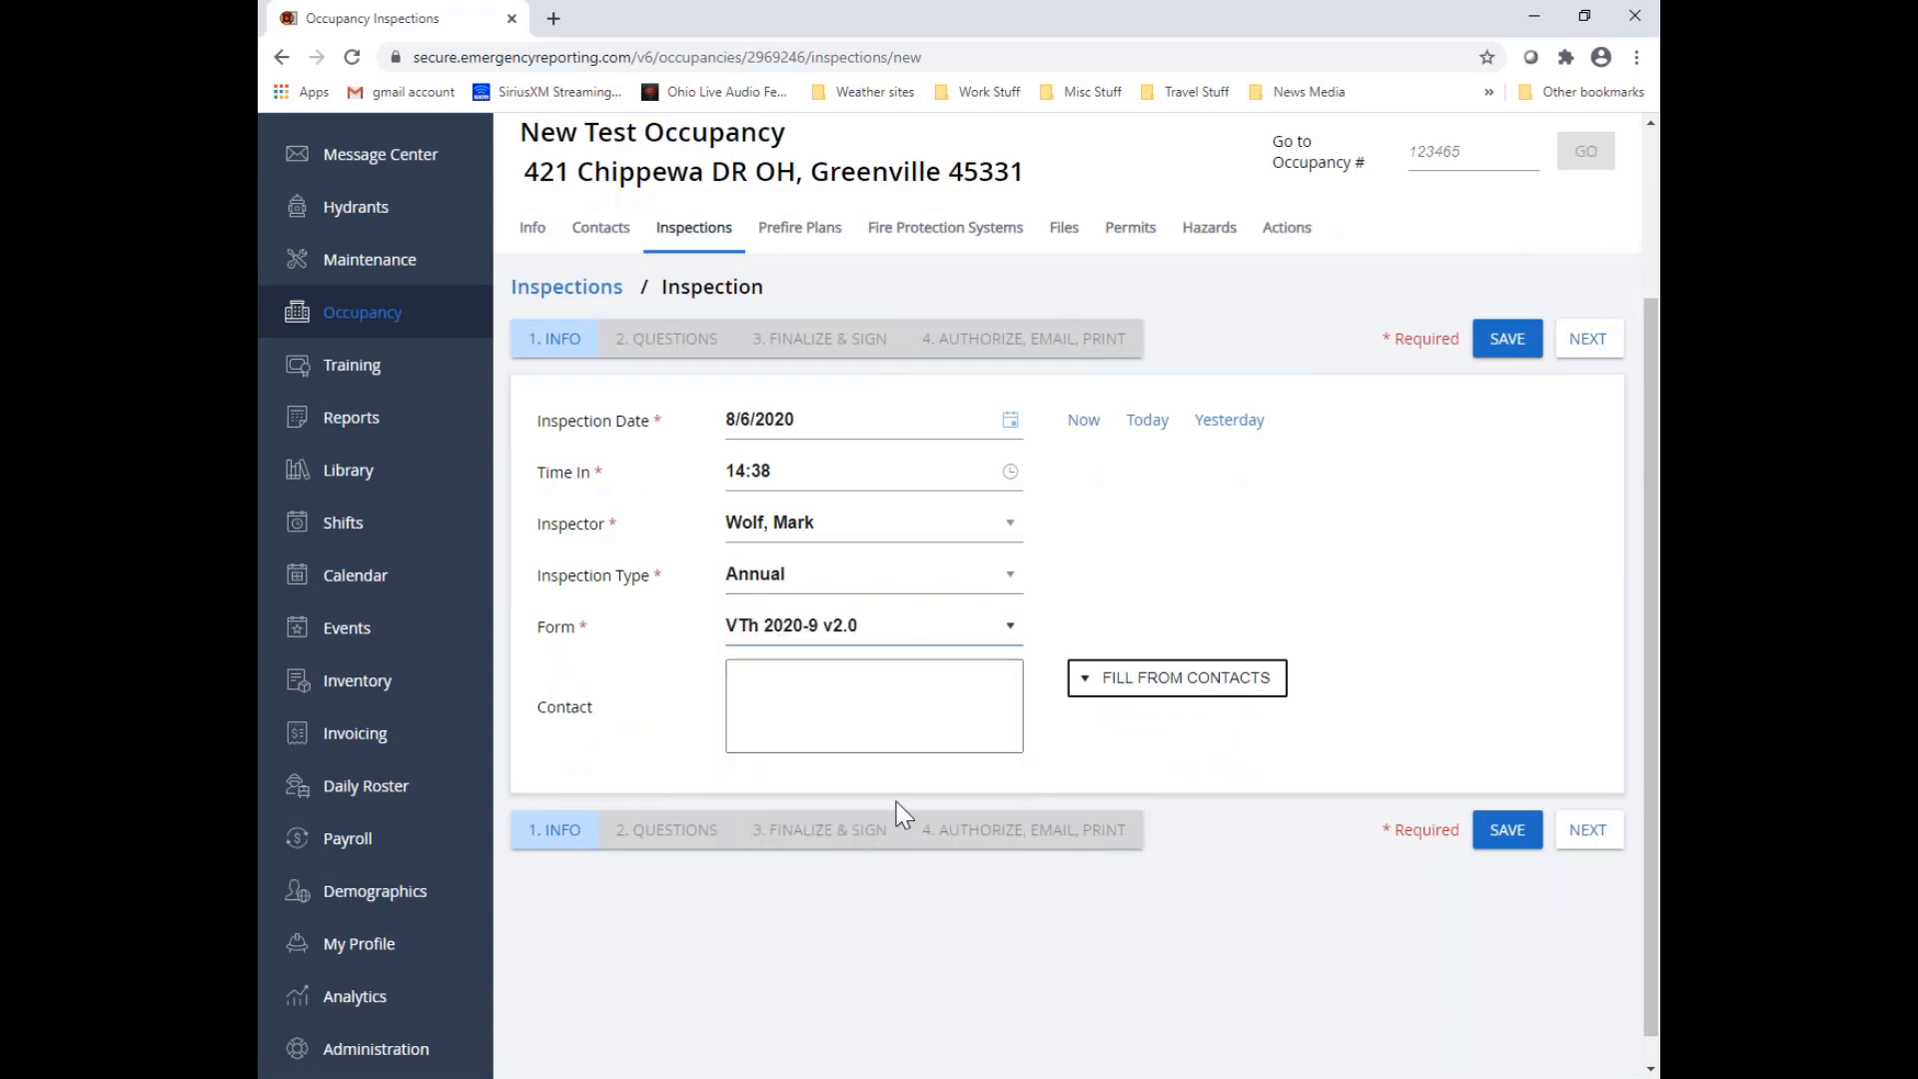
Fill the inspection's contact details from the occupancy's existing contact and proceed to the inspection questions
{"action": "left_click", "coordinate": [1092, 676]}
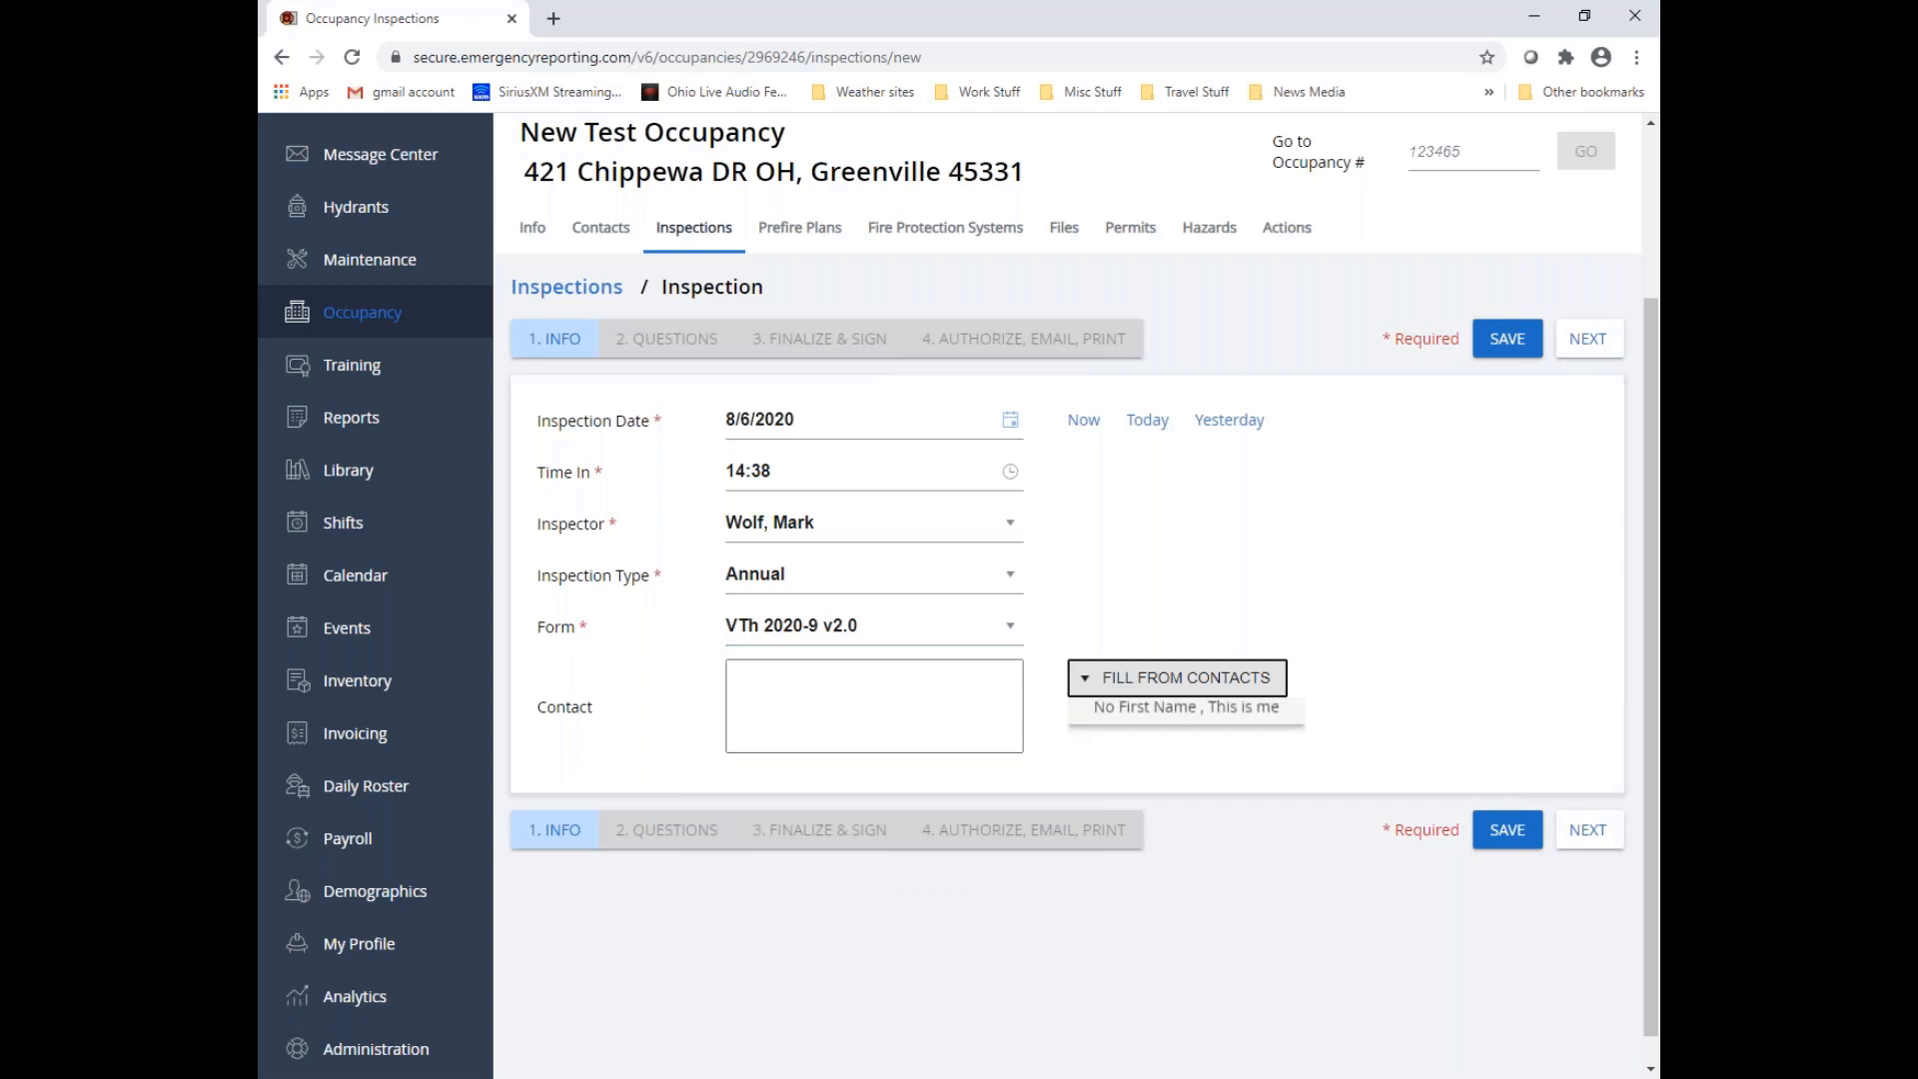
{"action": "left_click", "coordinate": [1156, 712]}
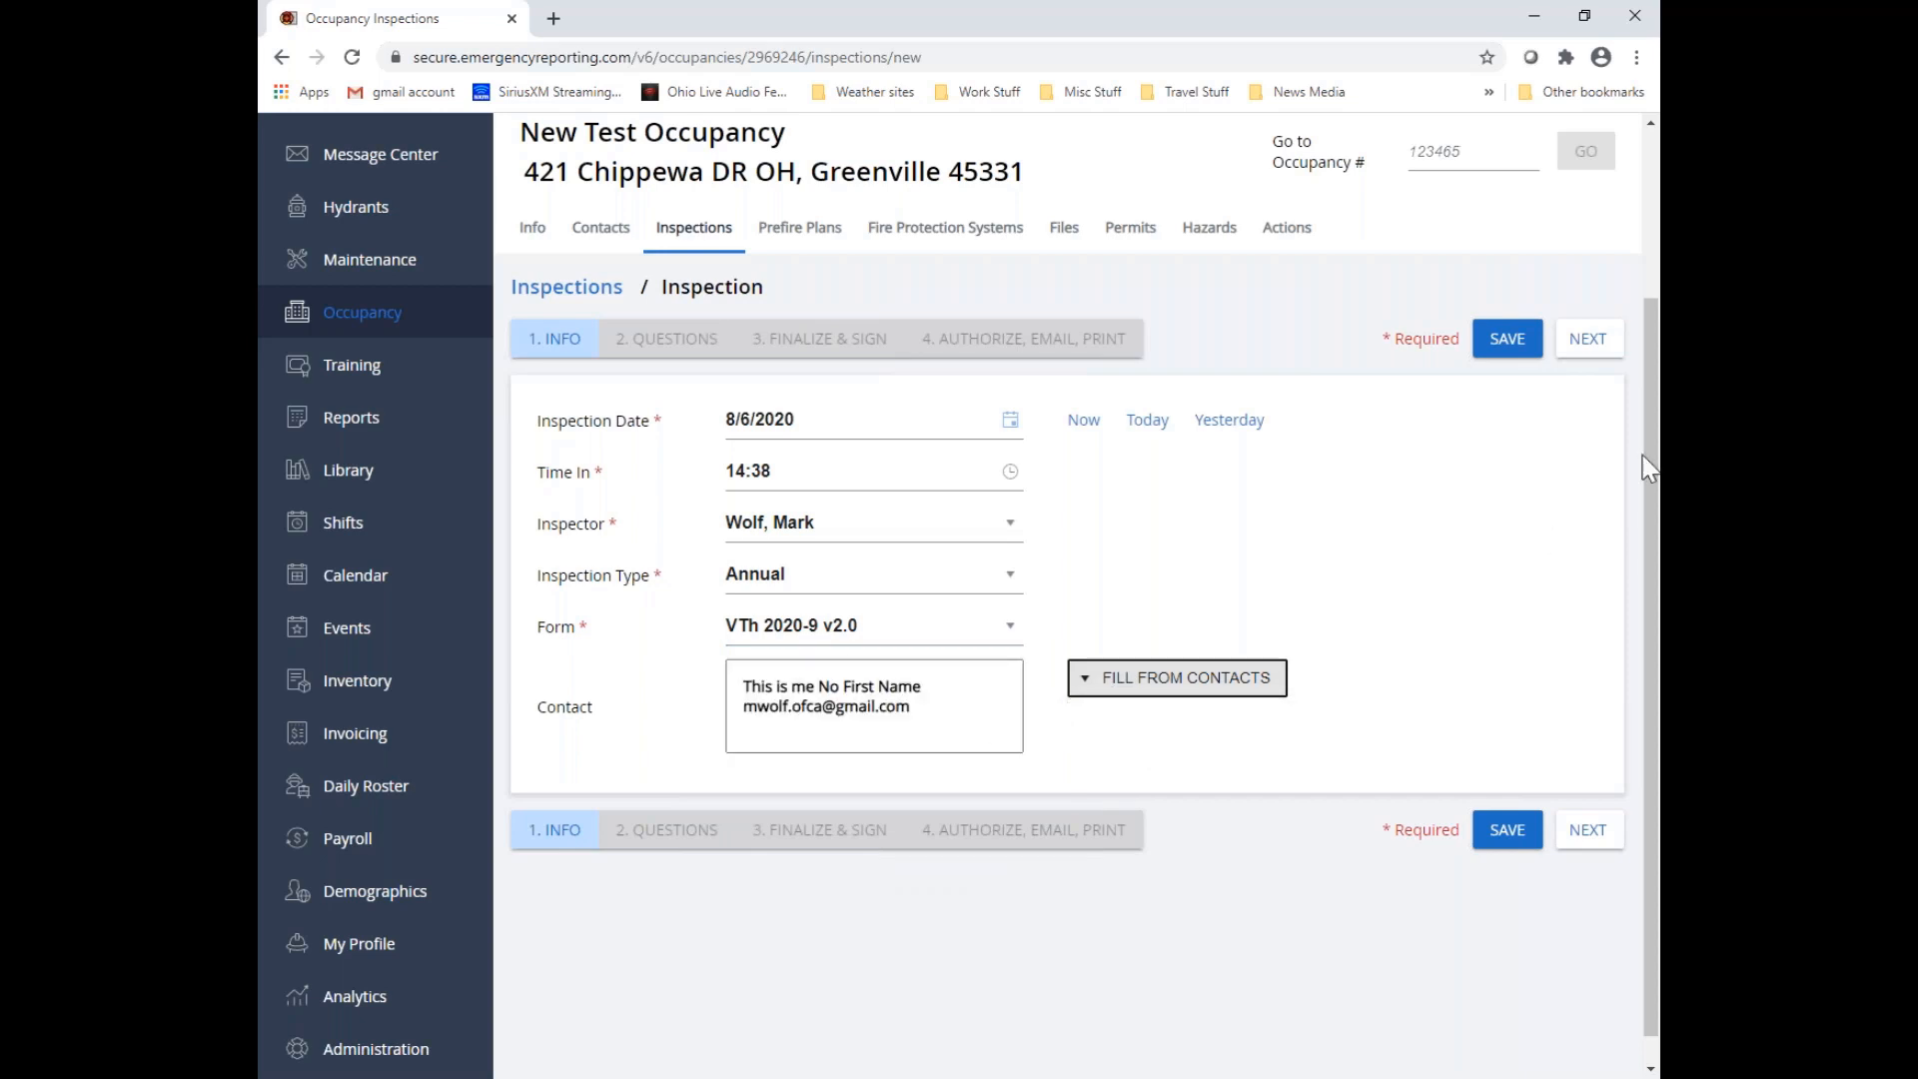
{"action": "left_click", "coordinate": [1588, 339]}
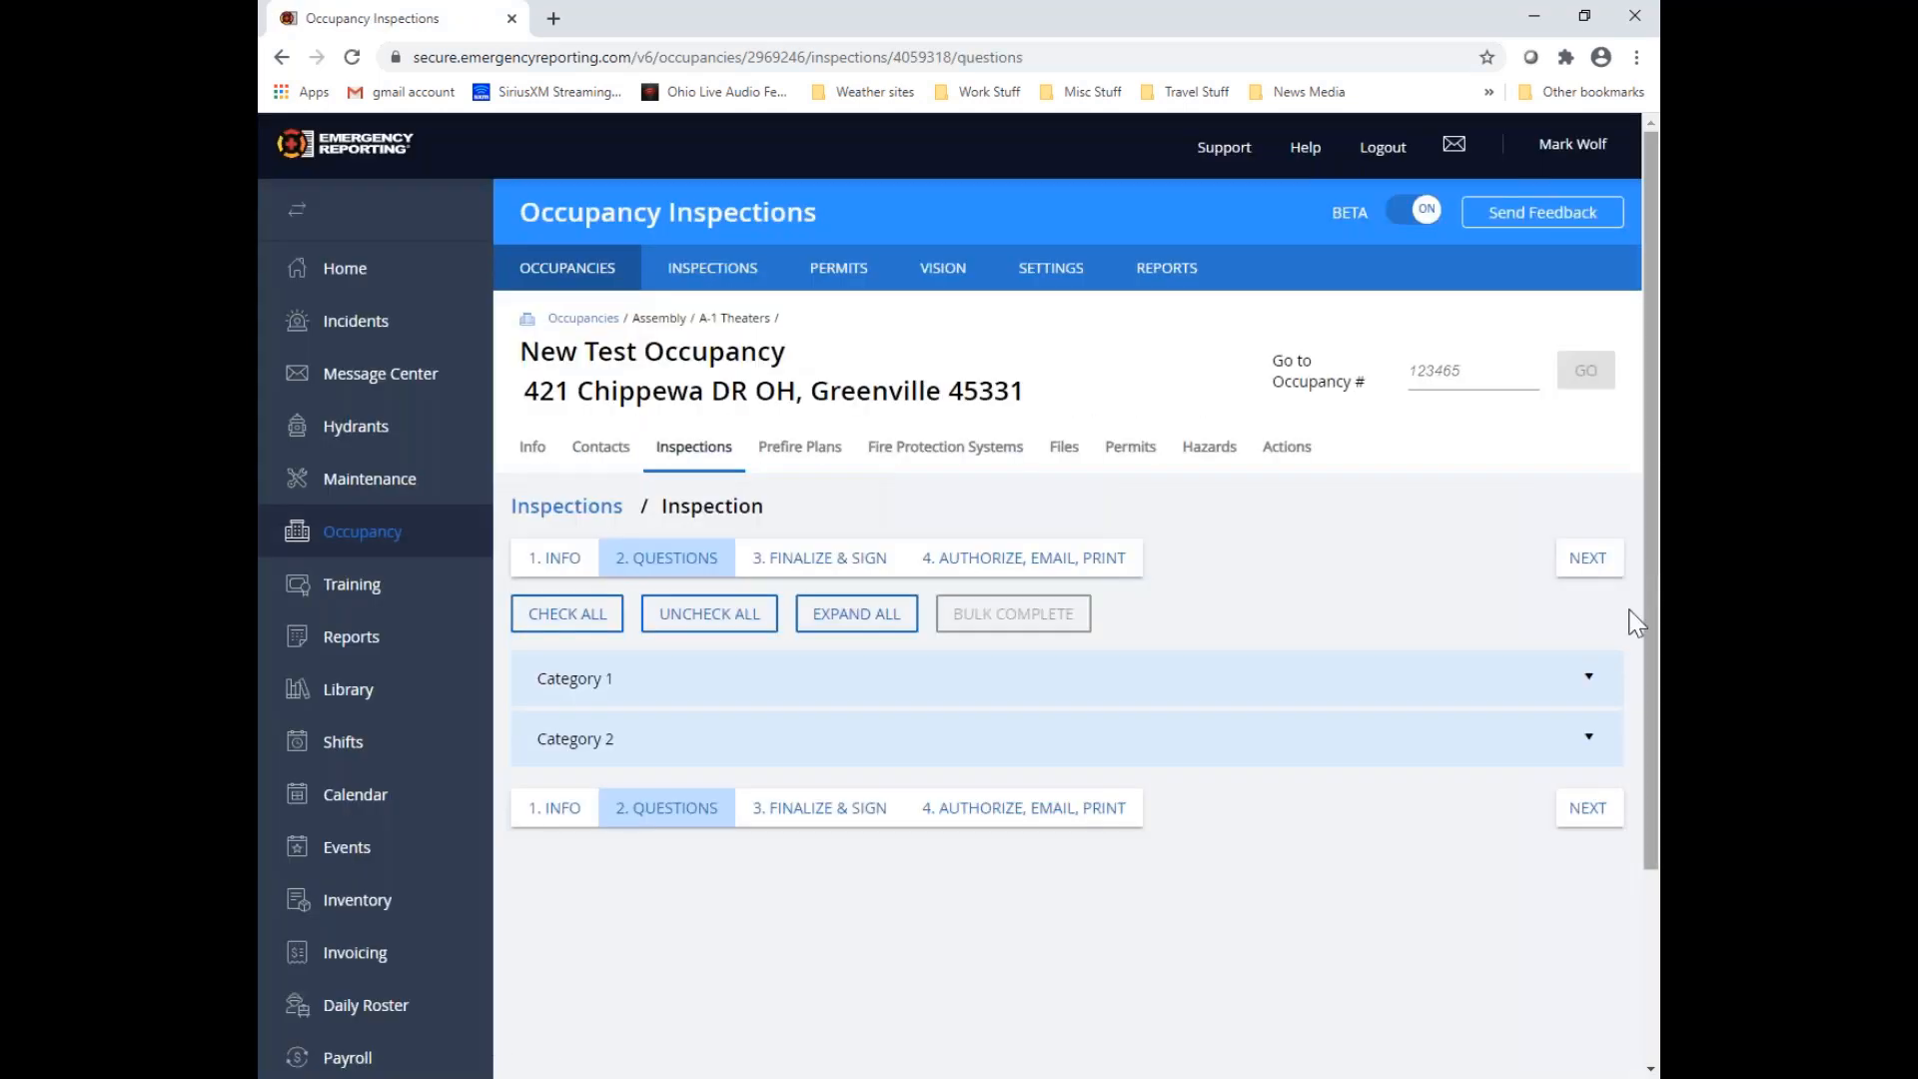
Expand Category 1, review the fire codes attached to Question #1, and enter the remarks "Remarks go here.................." for that question
{"action": "left_click", "coordinate": [1587, 679]}
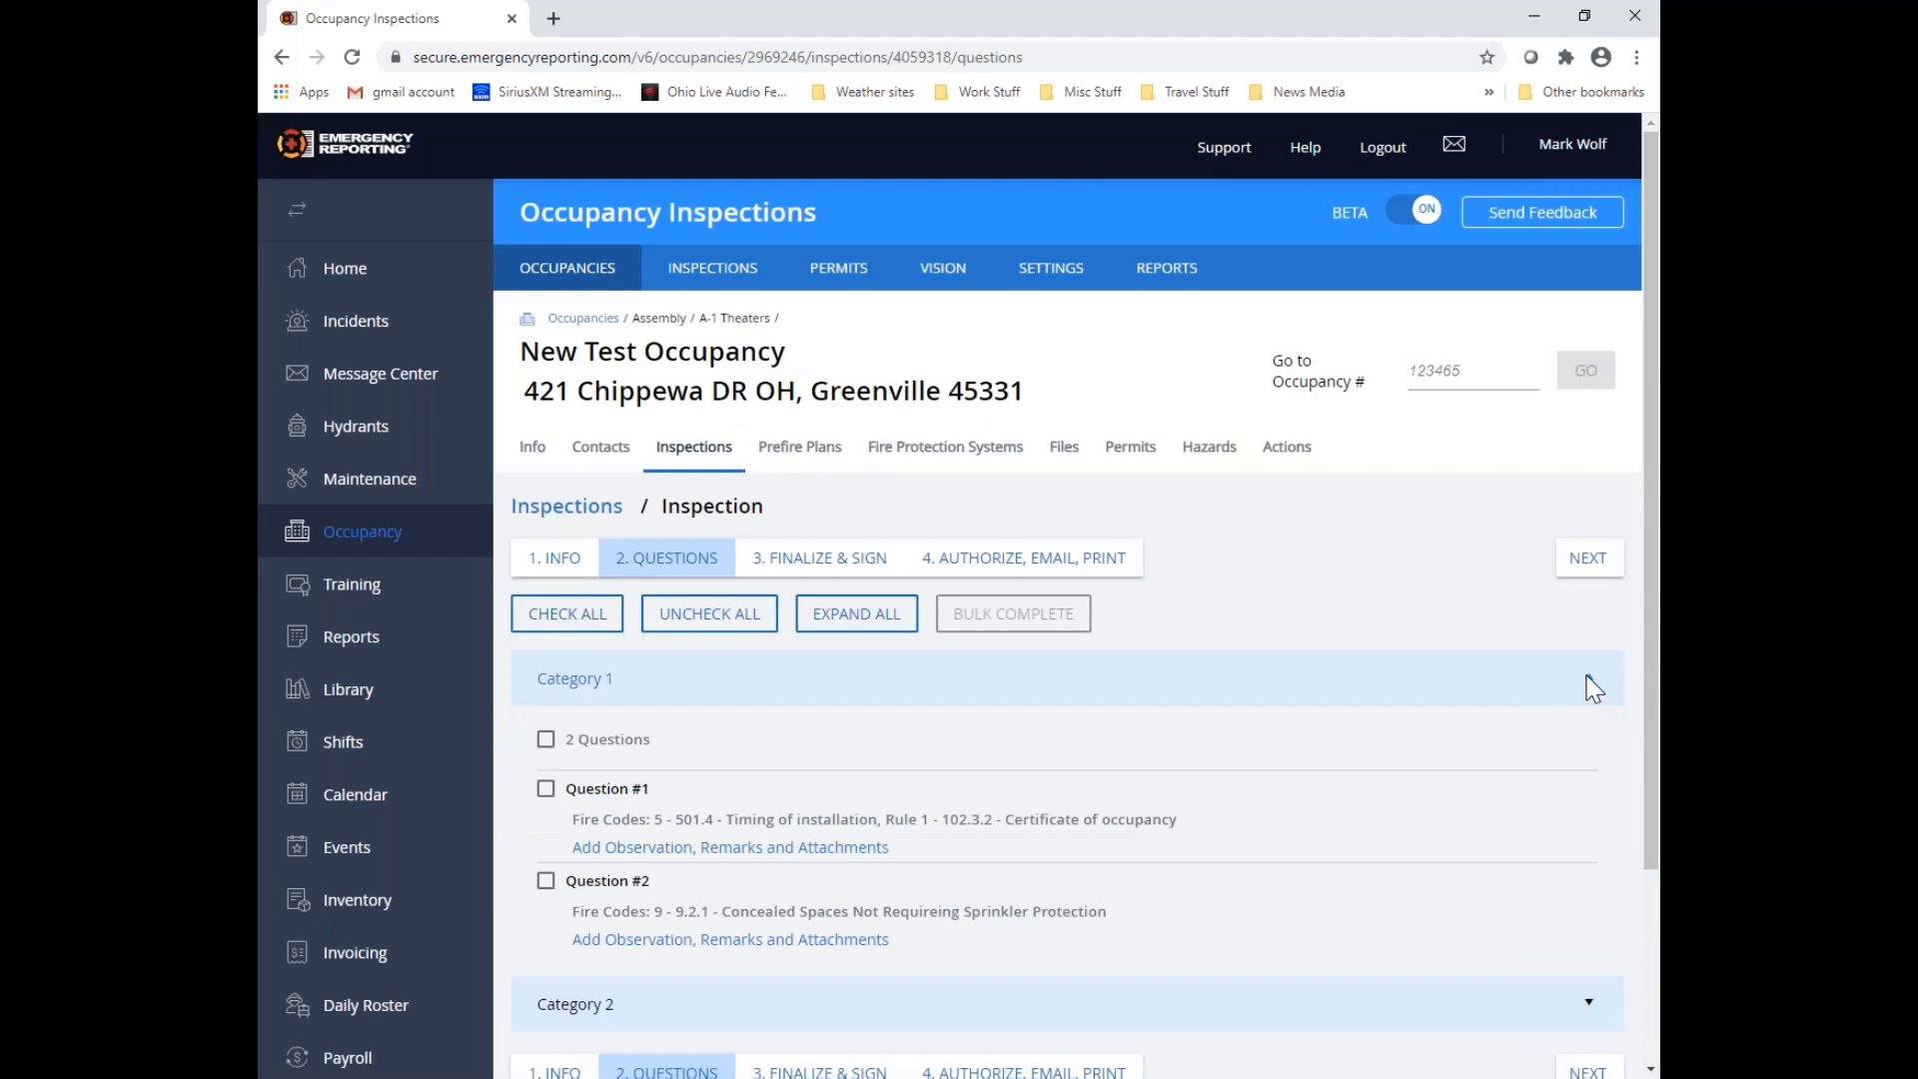
{"action": "scroll", "coordinate": [1149, 749], "scroll_direction": "down", "scroll_amount": 2}
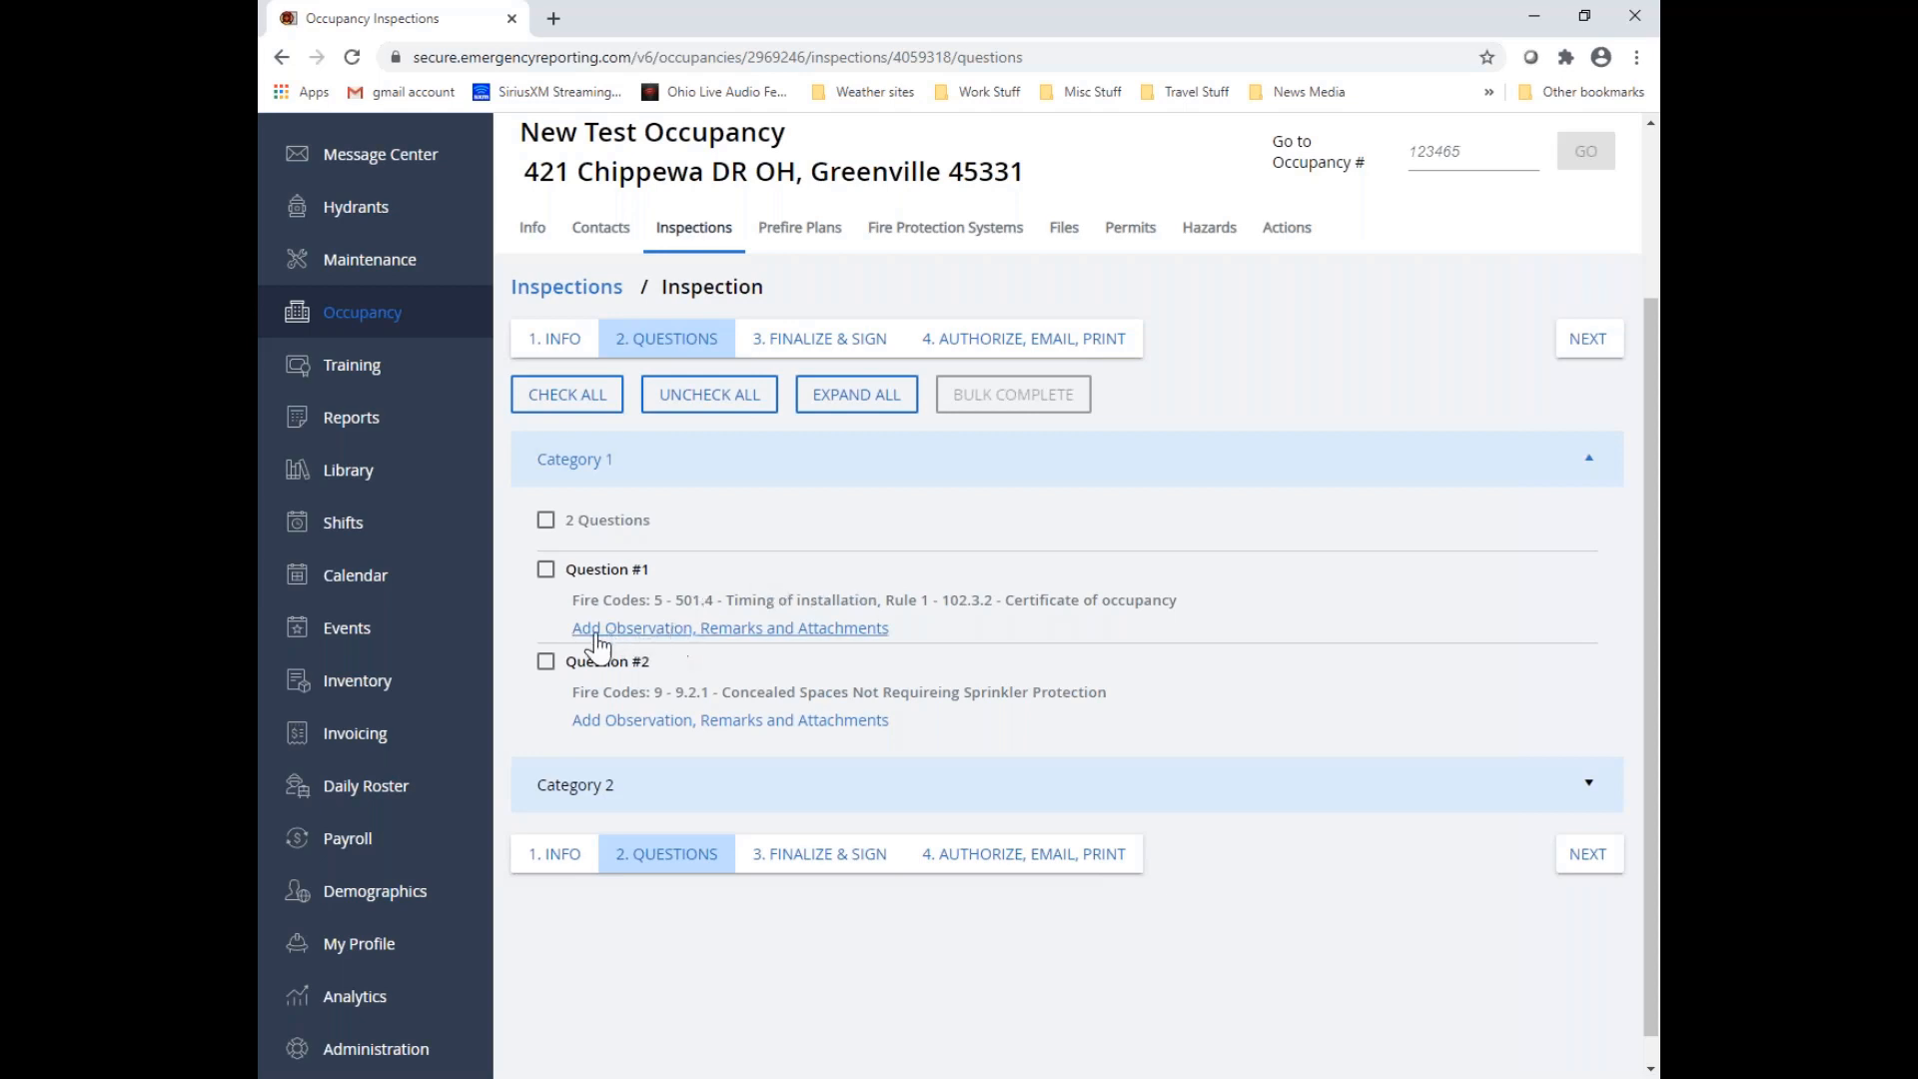
{"action": "left_click", "coordinate": [738, 631]}
{"action": "scroll", "coordinate": [699, 680], "scroll_direction": "down", "scroll_amount": 1}
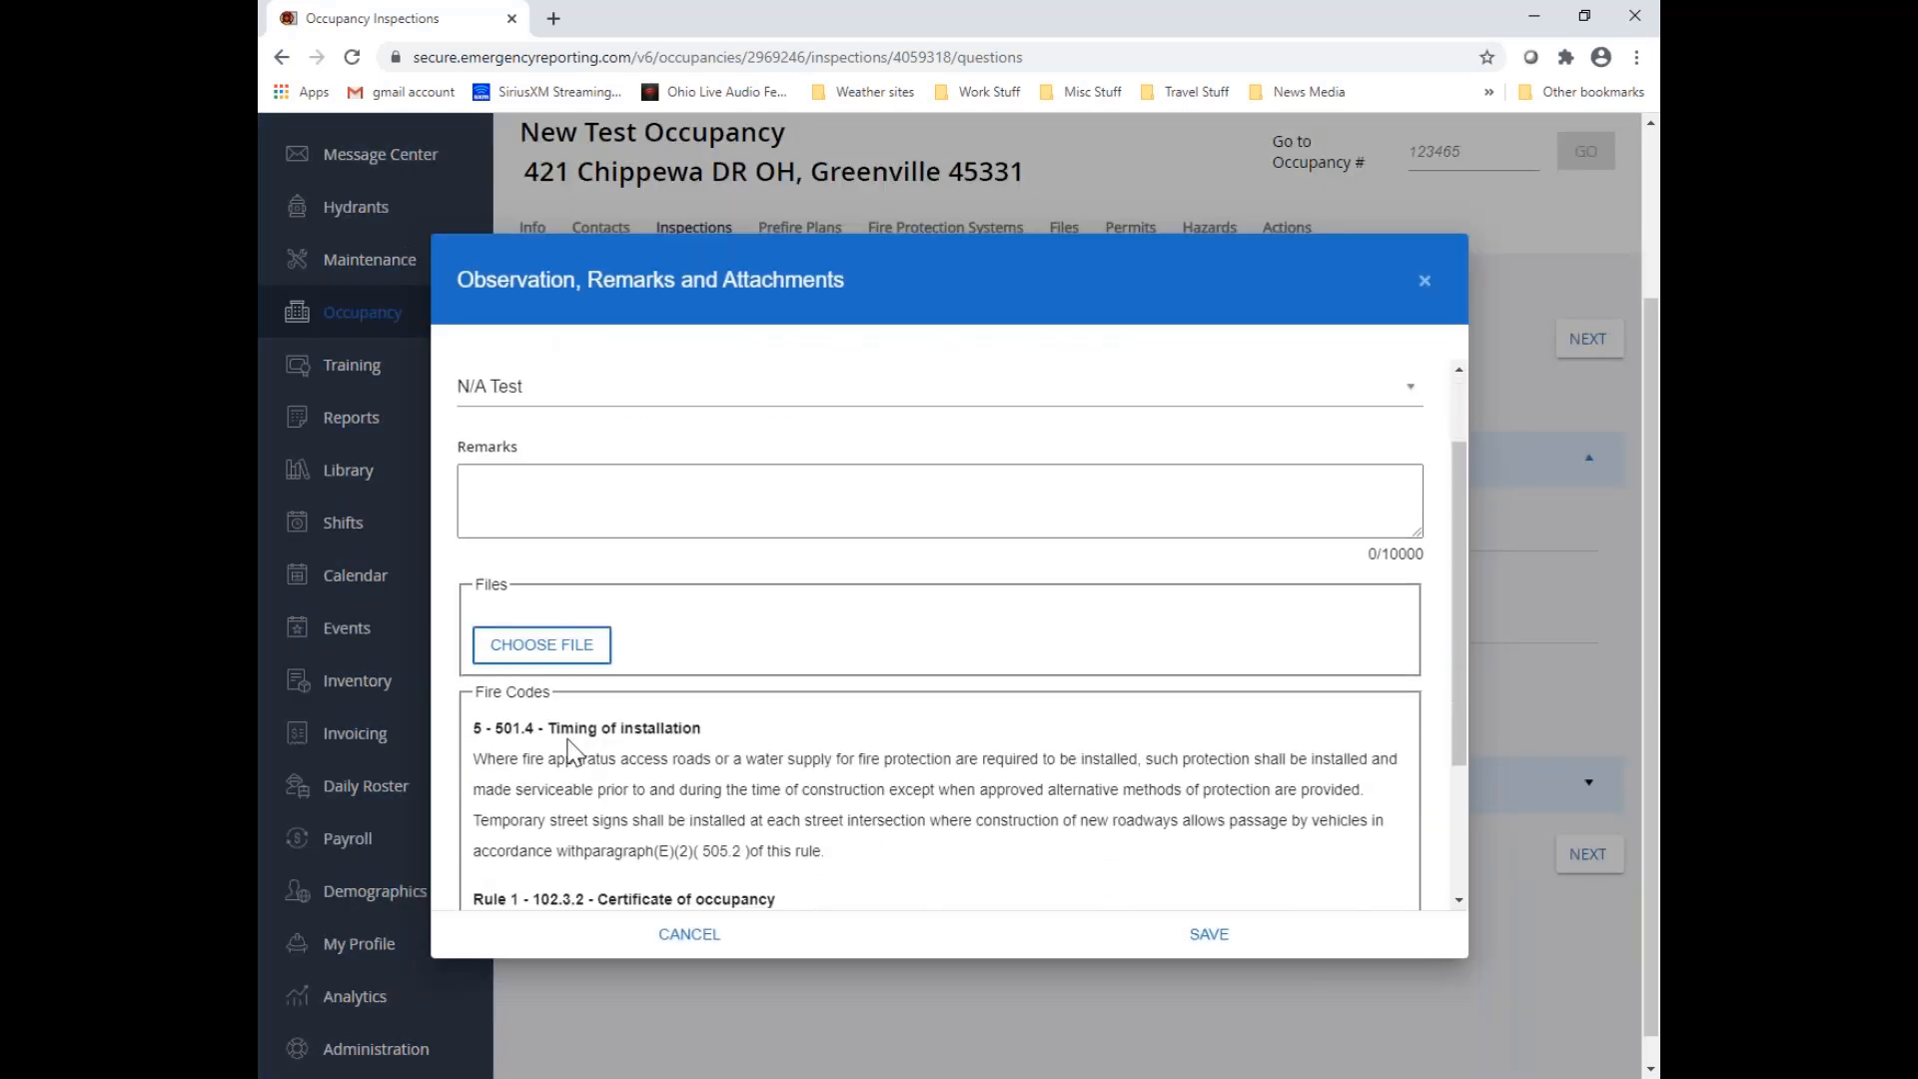
{"action": "scroll", "coordinate": [609, 699], "scroll_direction": "down", "scroll_amount": 1}
{"action": "scroll", "coordinate": [660, 700], "scroll_direction": "down", "scroll_amount": 1}
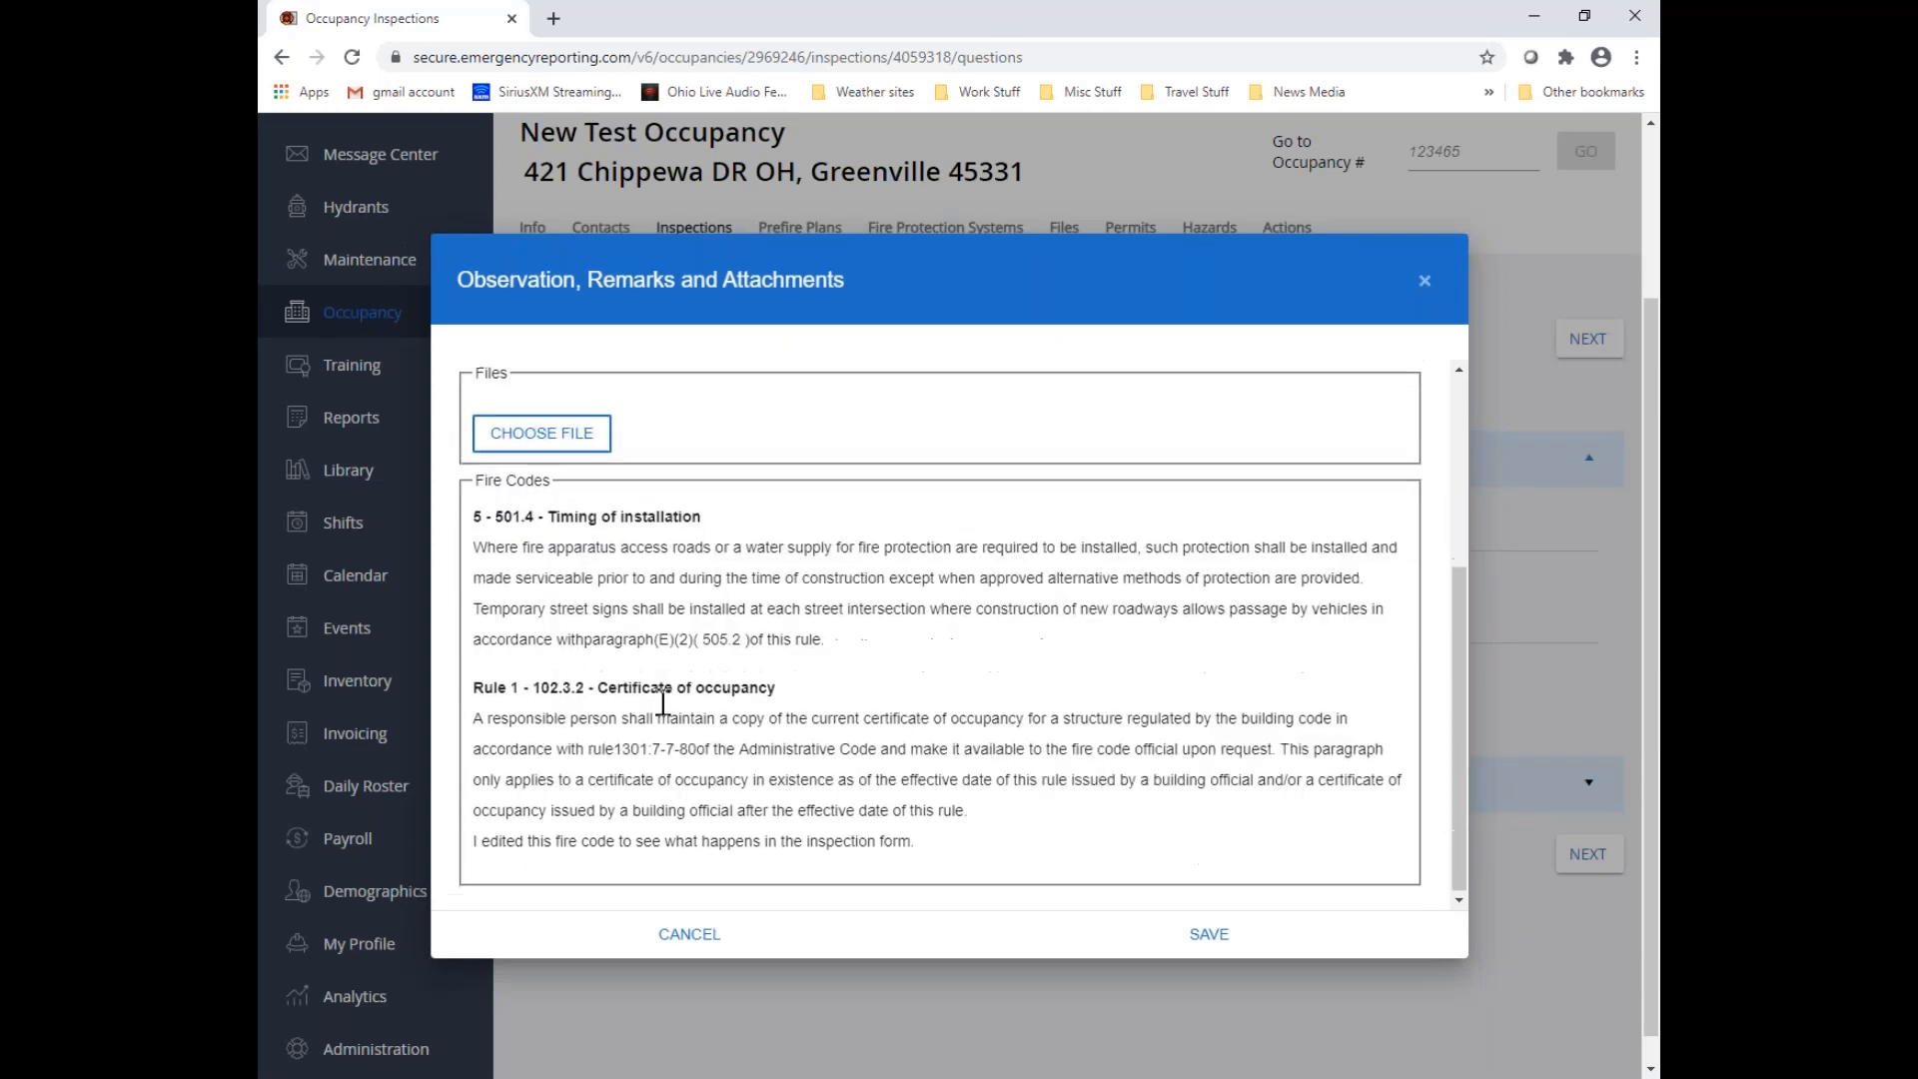
{"action": "scroll", "coordinate": [654, 679], "scroll_direction": "up", "scroll_amount": 2}
{"action": "scroll", "coordinate": [619, 659], "scroll_direction": "up", "scroll_amount": 1}
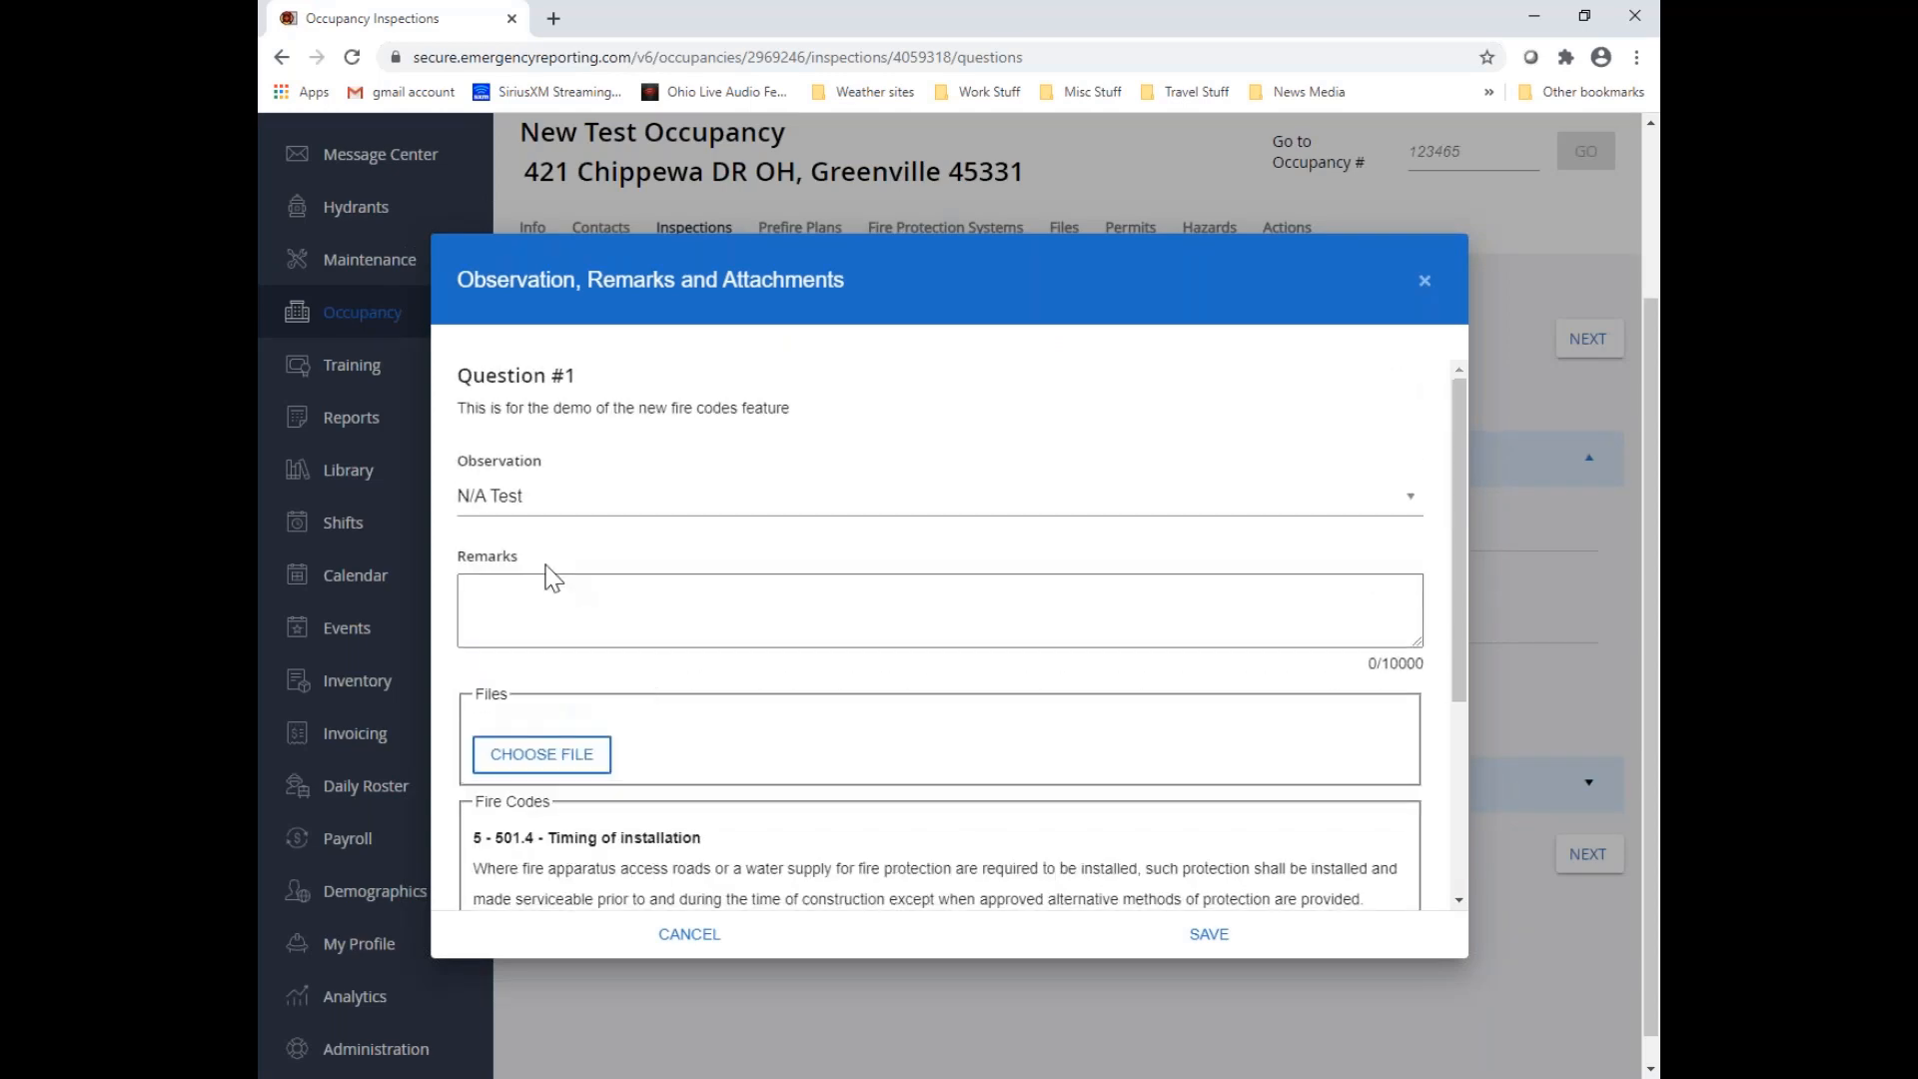
{"action": "left_click", "coordinate": [491, 596]}
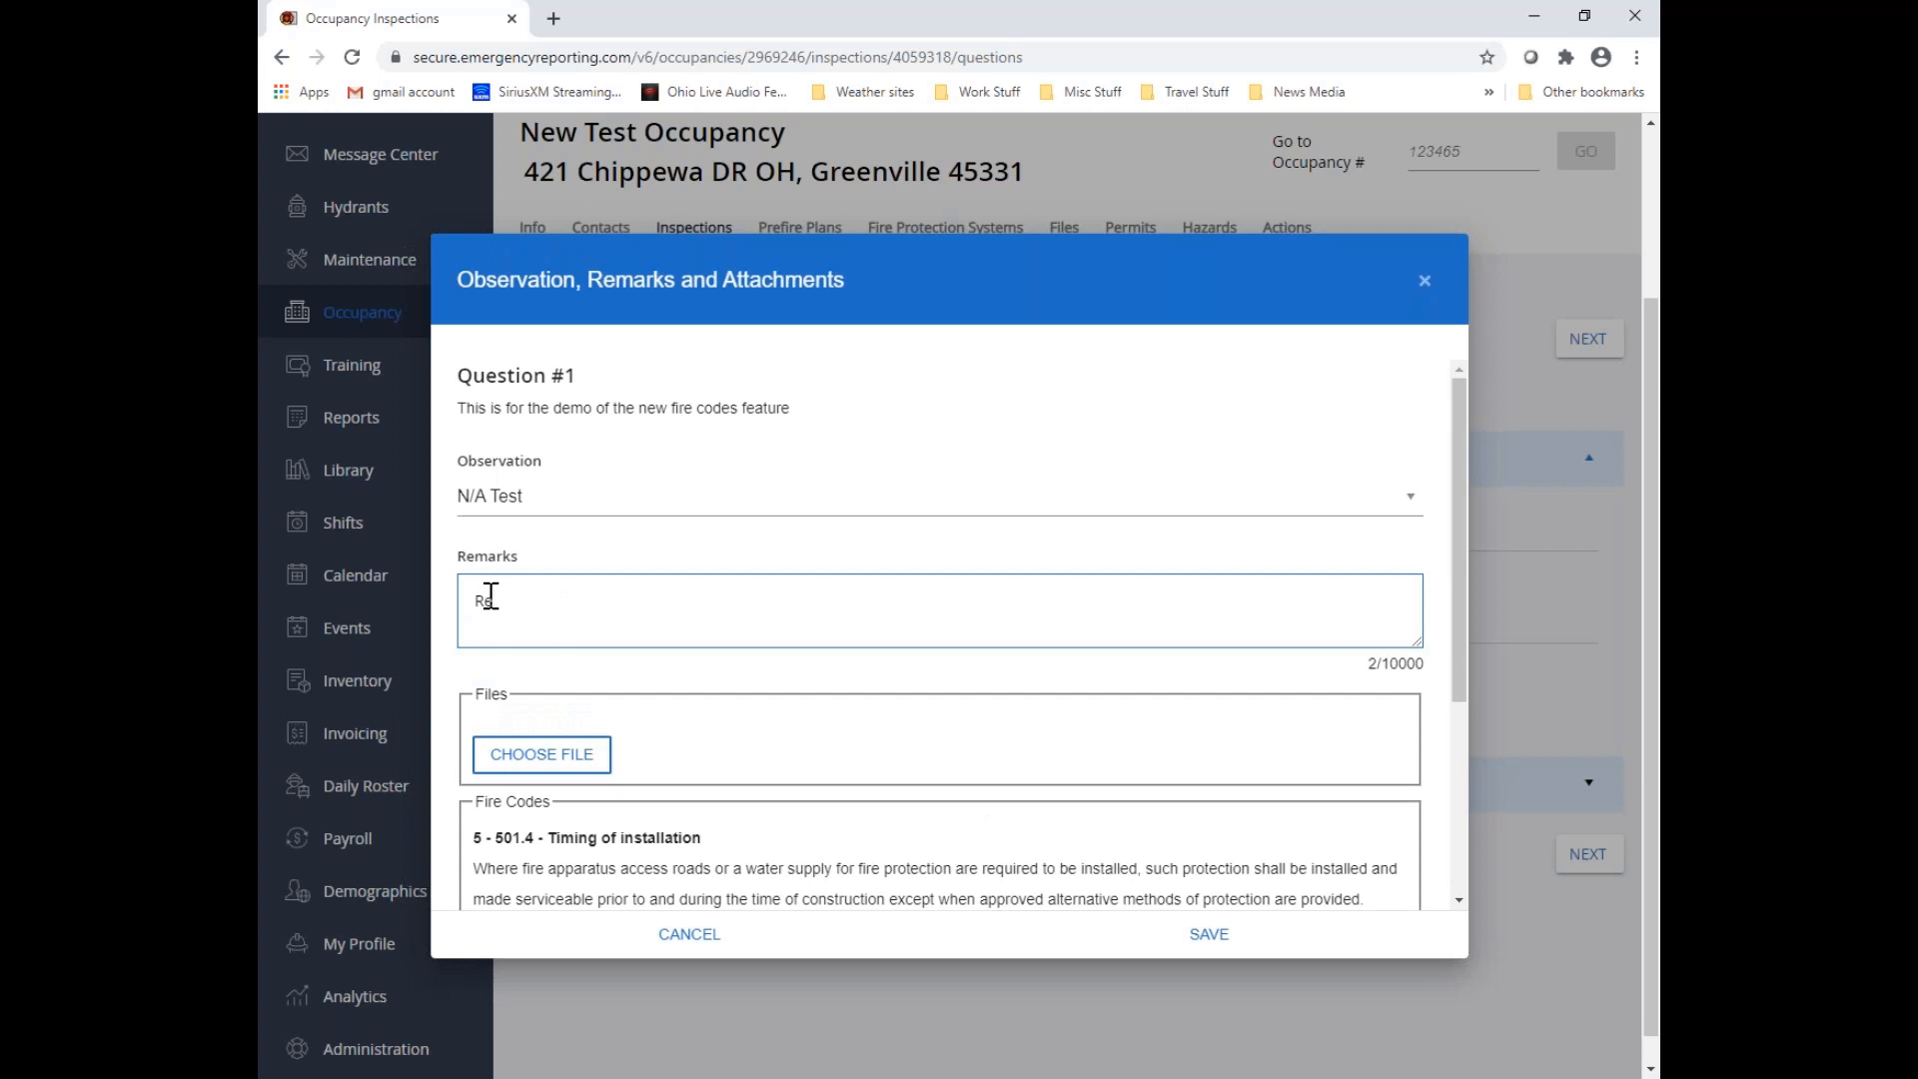
{"action": "type", "text": "Remorks"}
{"action": "type", "text": "go here.................."}
Attach "exit blocked w carts walmart" from the Demo Documents folder to Question #1 and save the entry
{"action": "scroll", "coordinate": [490, 597], "scroll_direction": "down", "scroll_amount": 2}
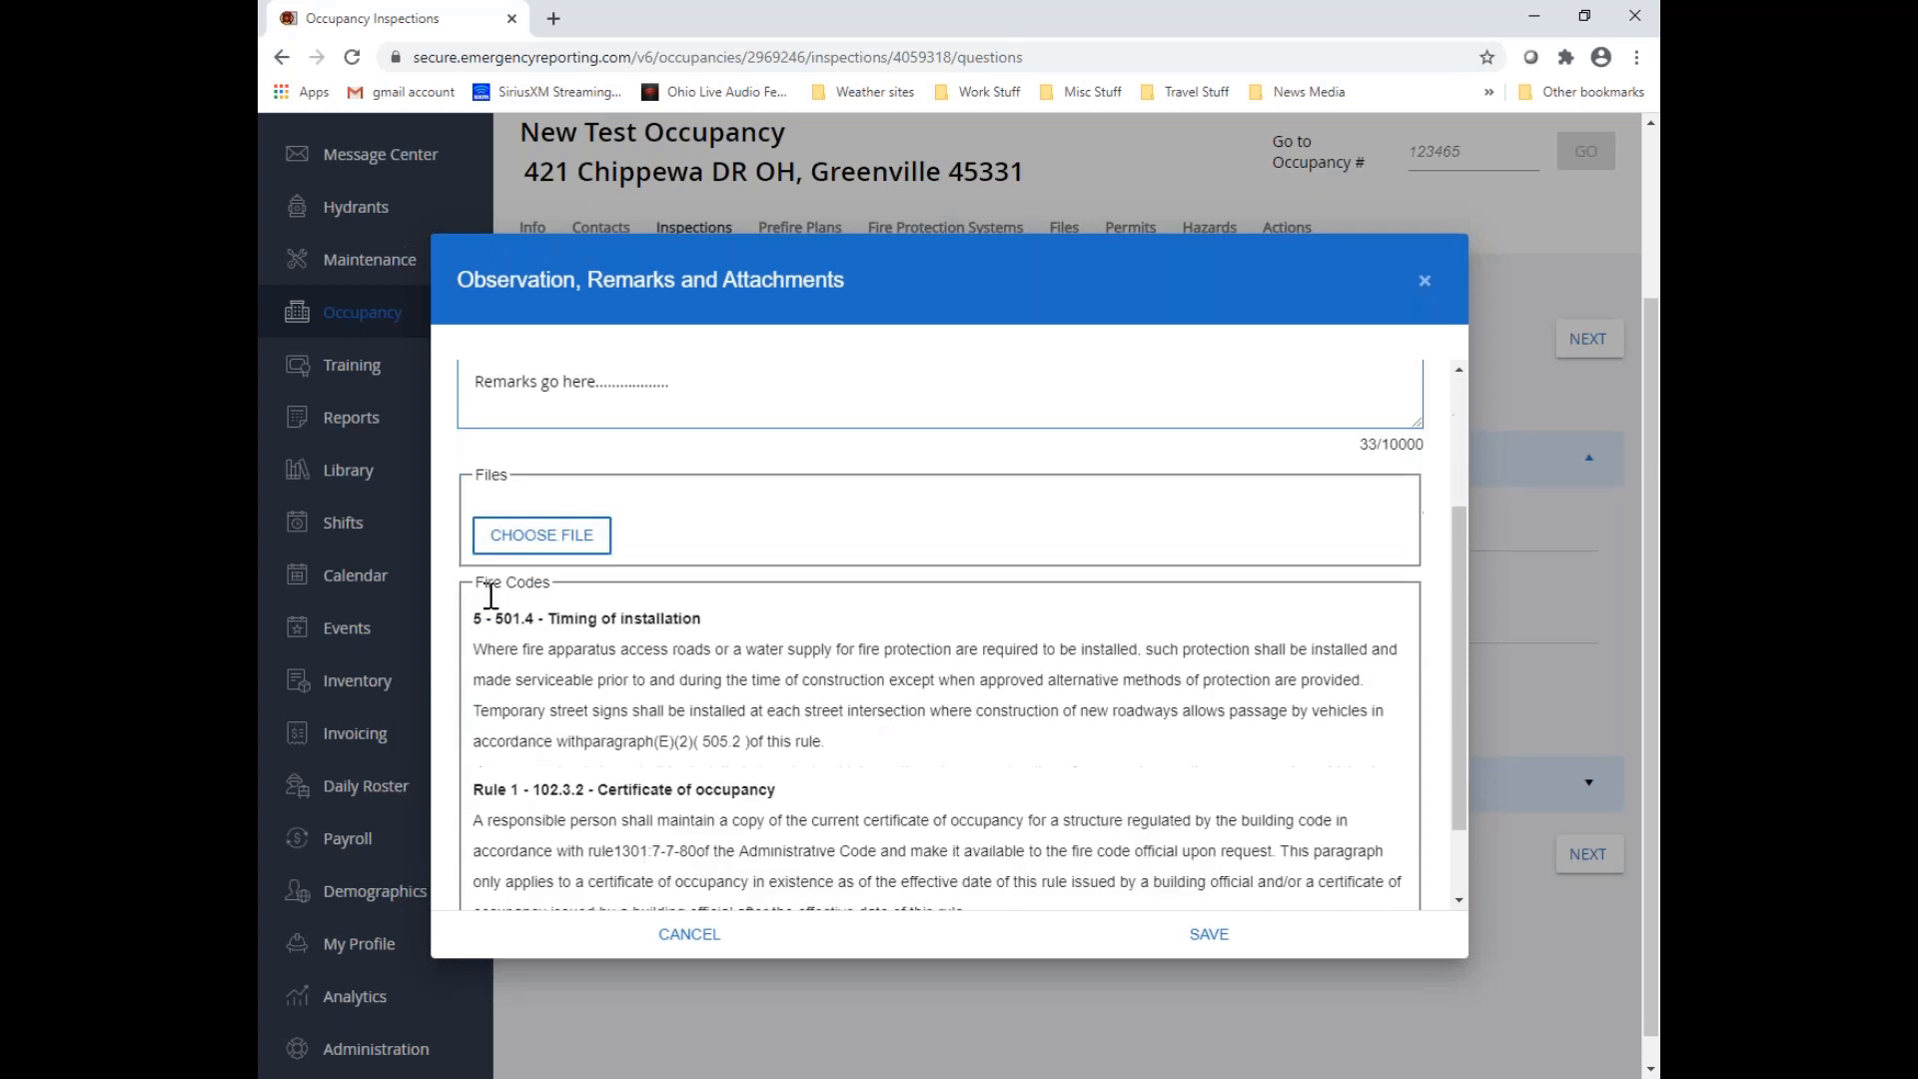
{"action": "left_click", "coordinate": [545, 549]}
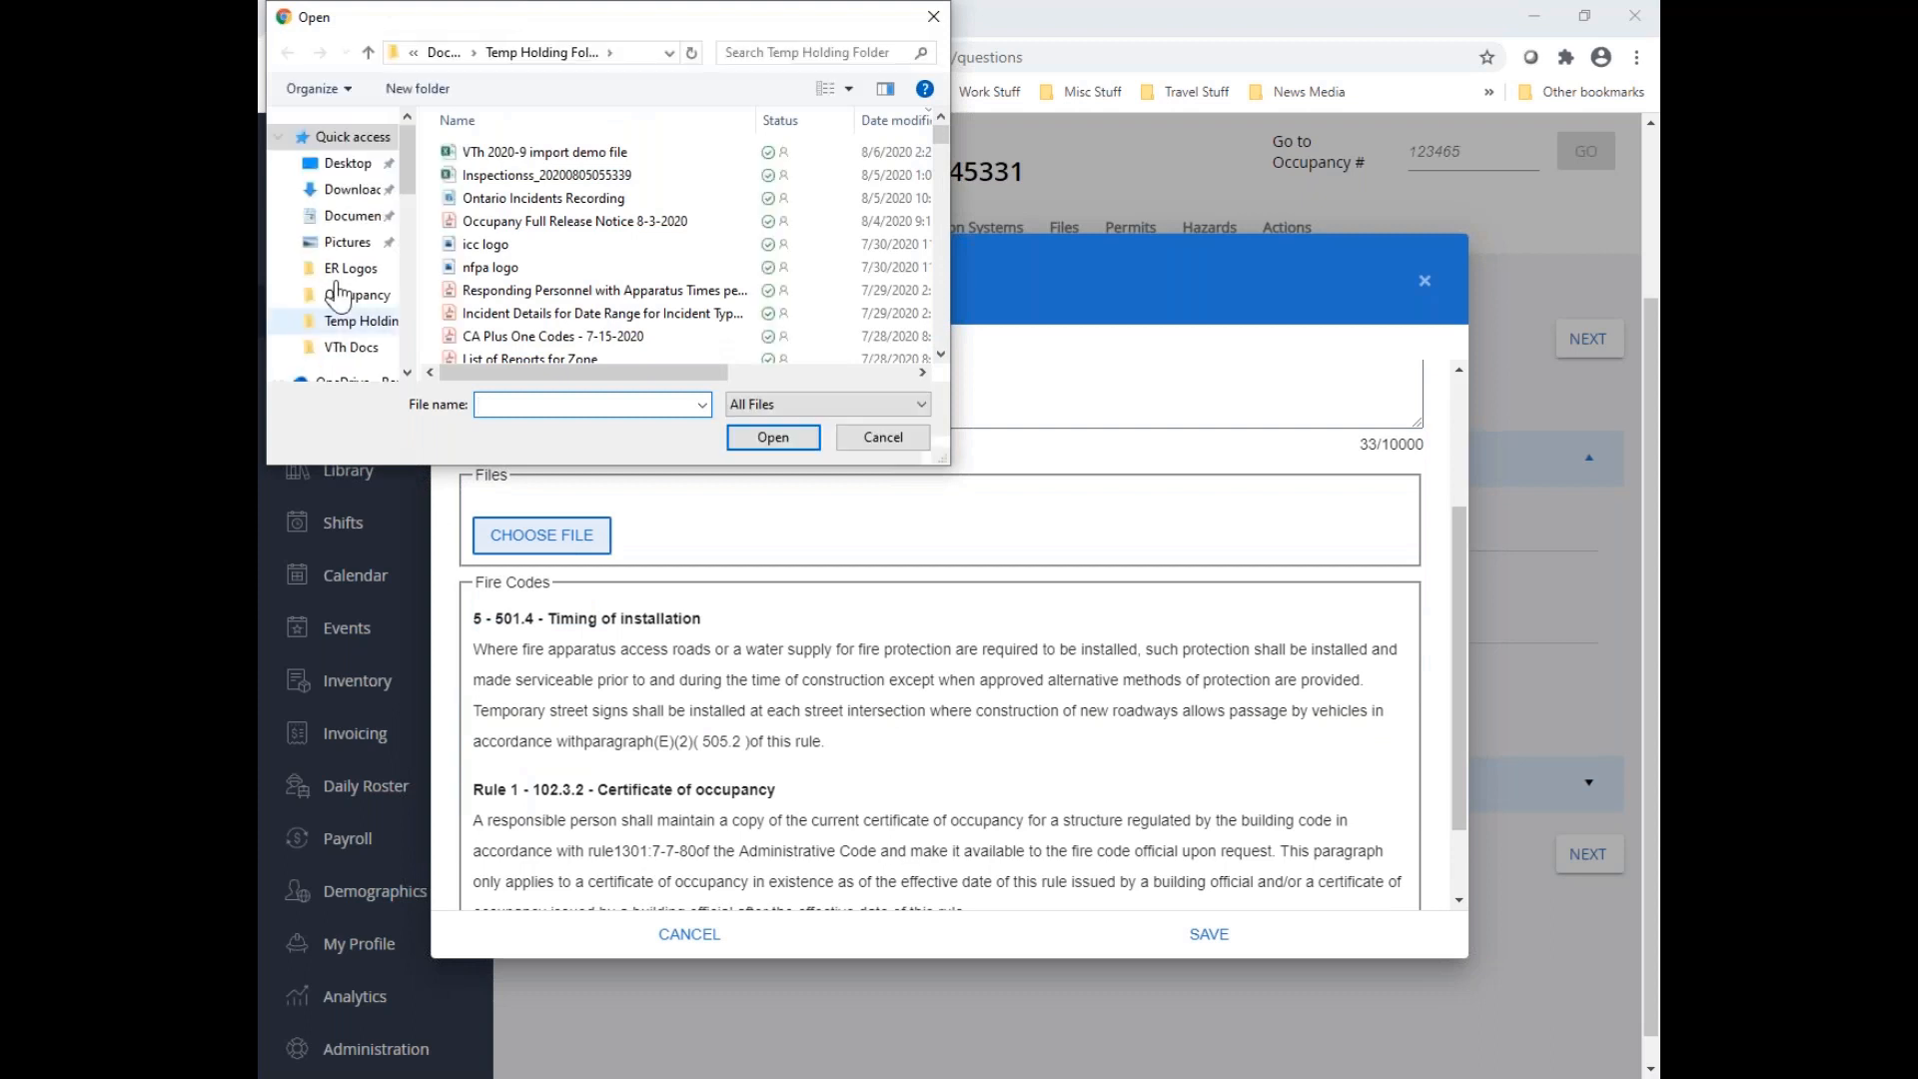
{"action": "scroll", "coordinate": [339, 297], "scroll_direction": "down", "scroll_amount": 2}
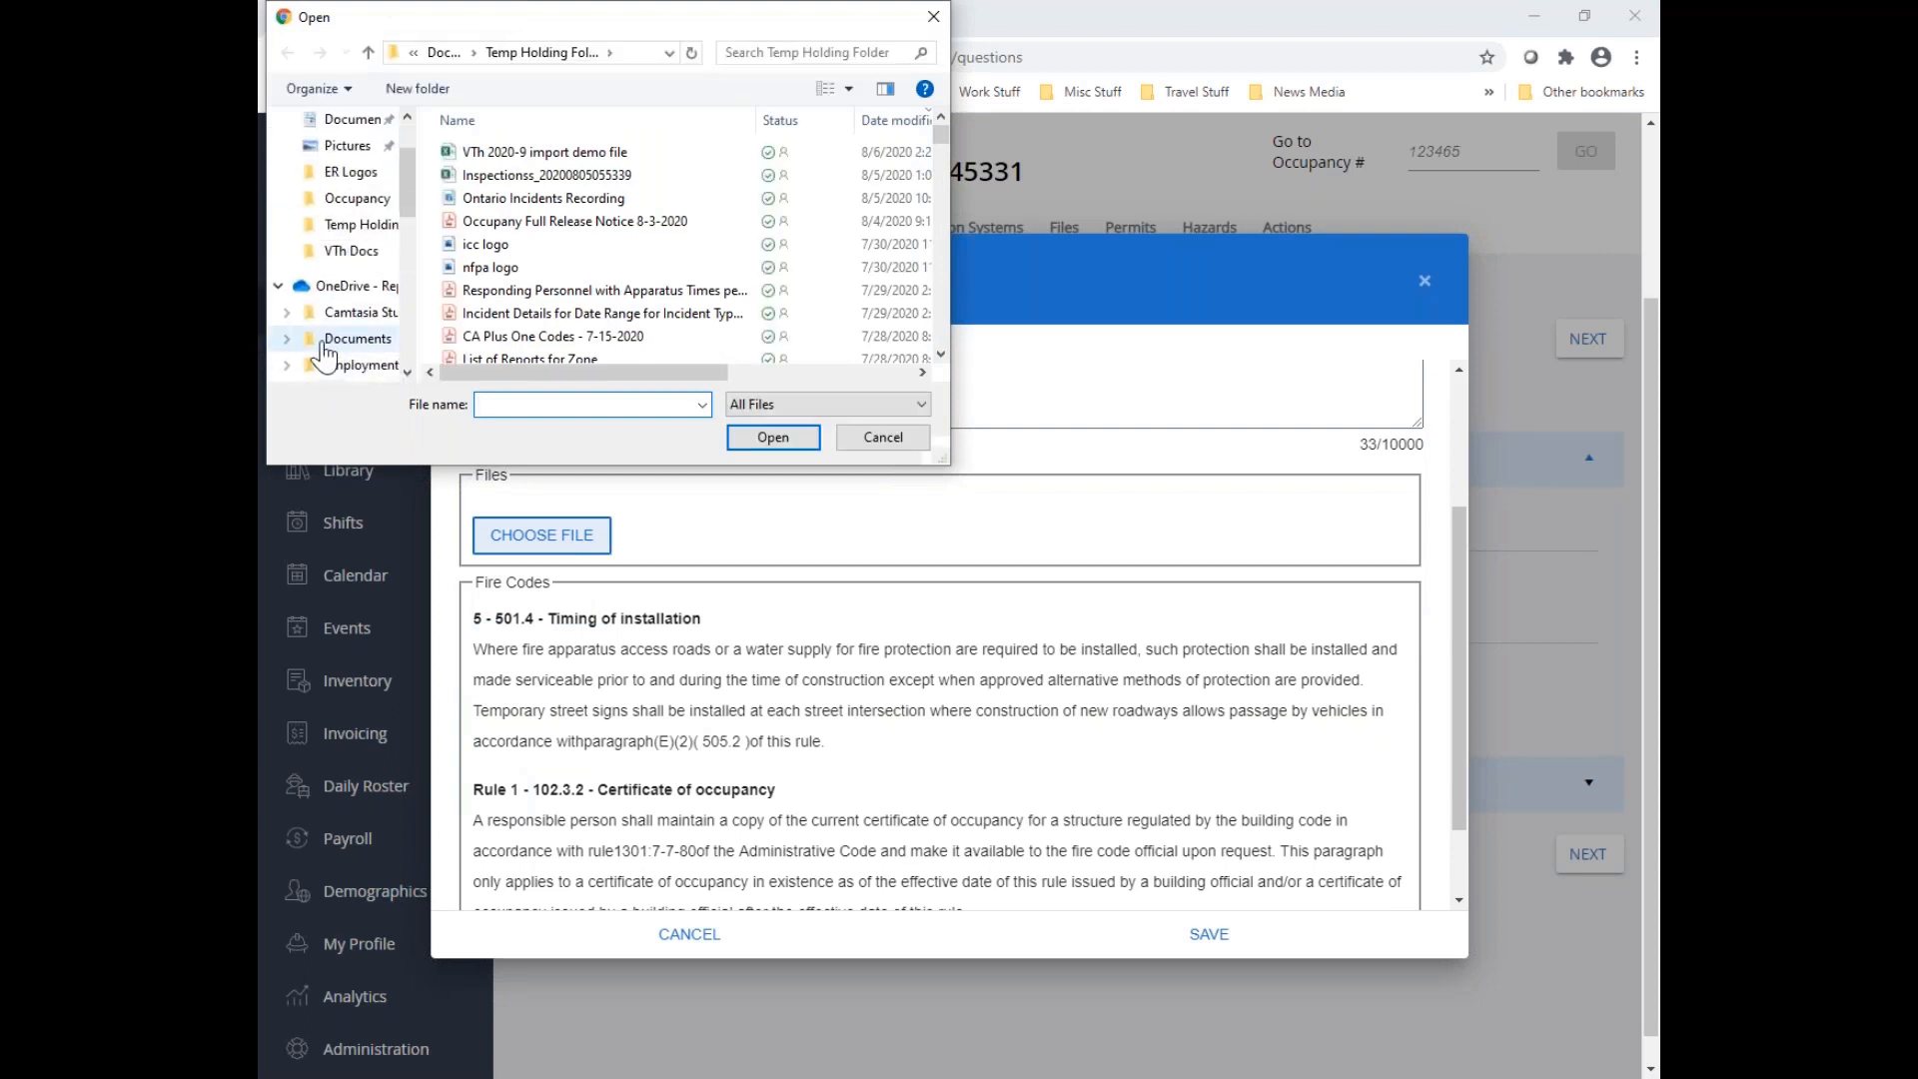
{"action": "left_click", "coordinate": [287, 338]}
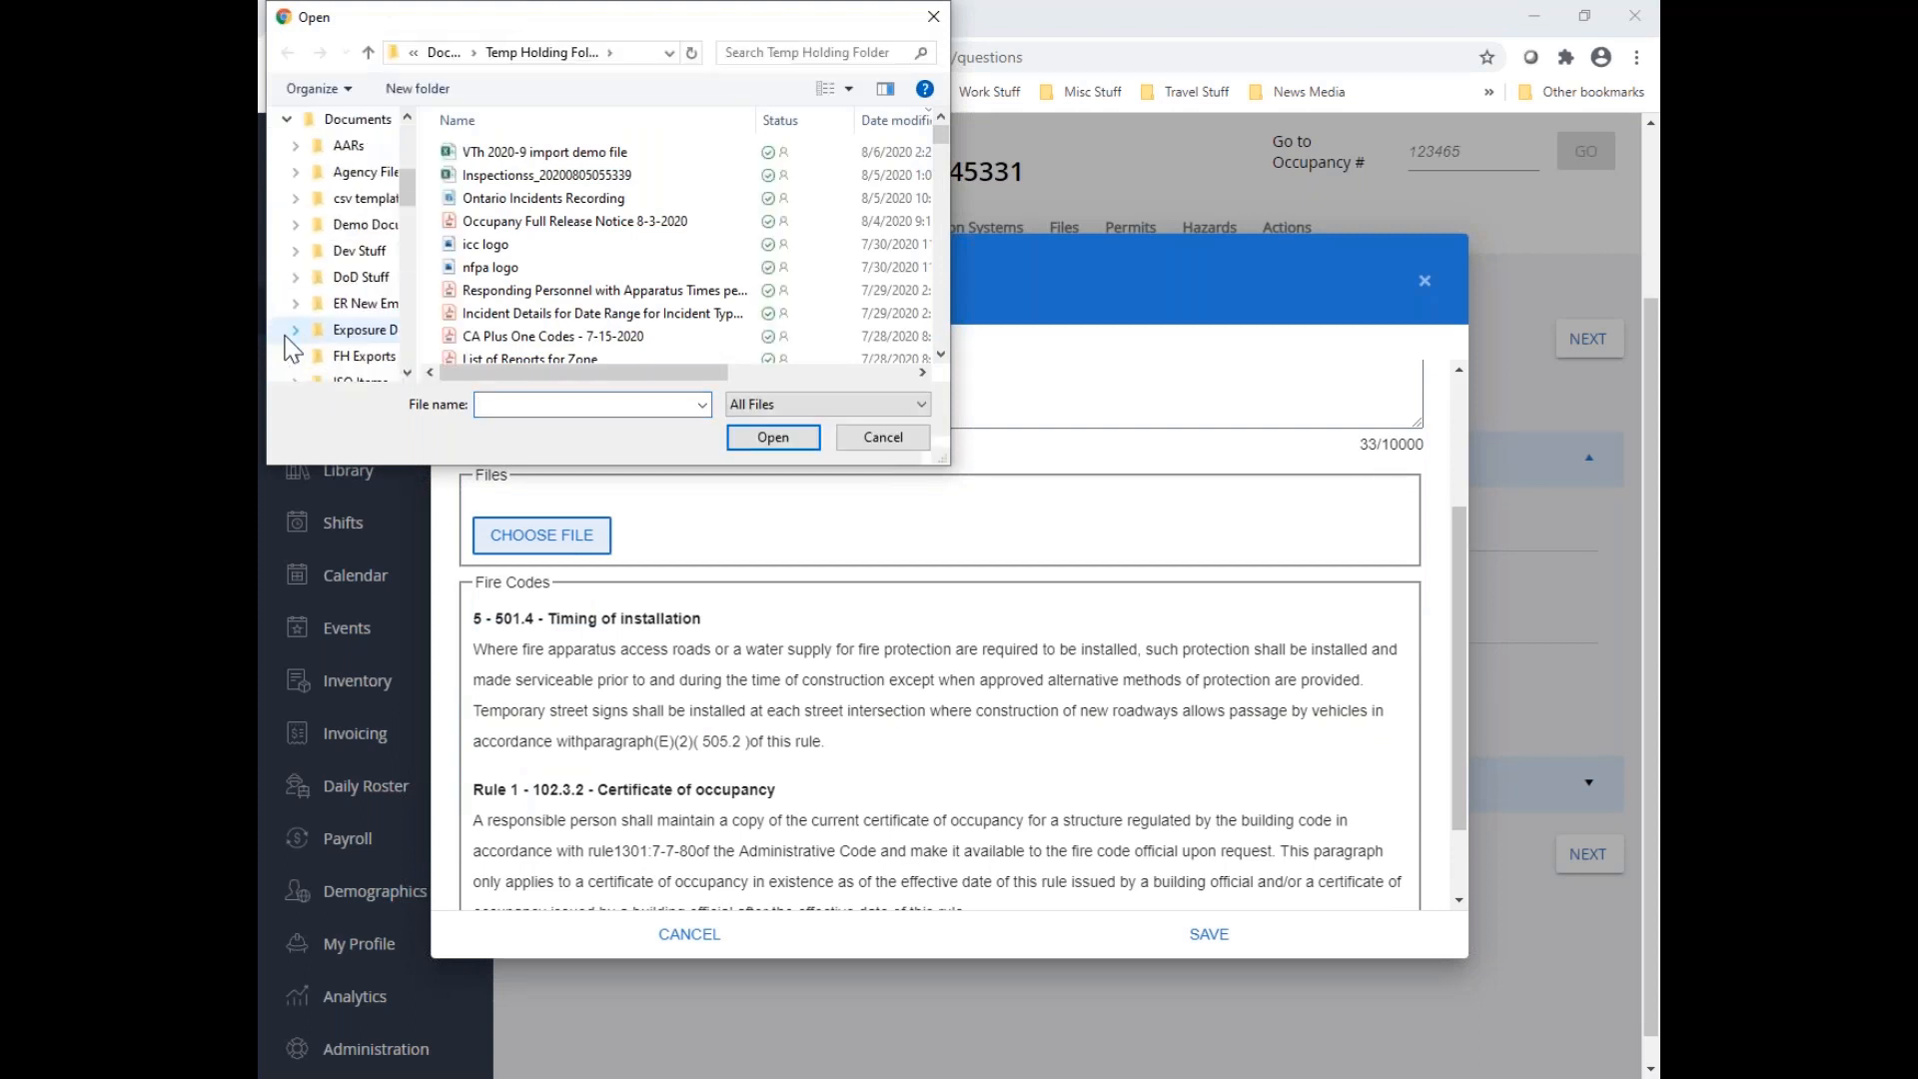
{"action": "left_click", "coordinate": [355, 230]}
{"action": "scroll", "coordinate": [563, 258], "scroll_direction": "down", "scroll_amount": 1}
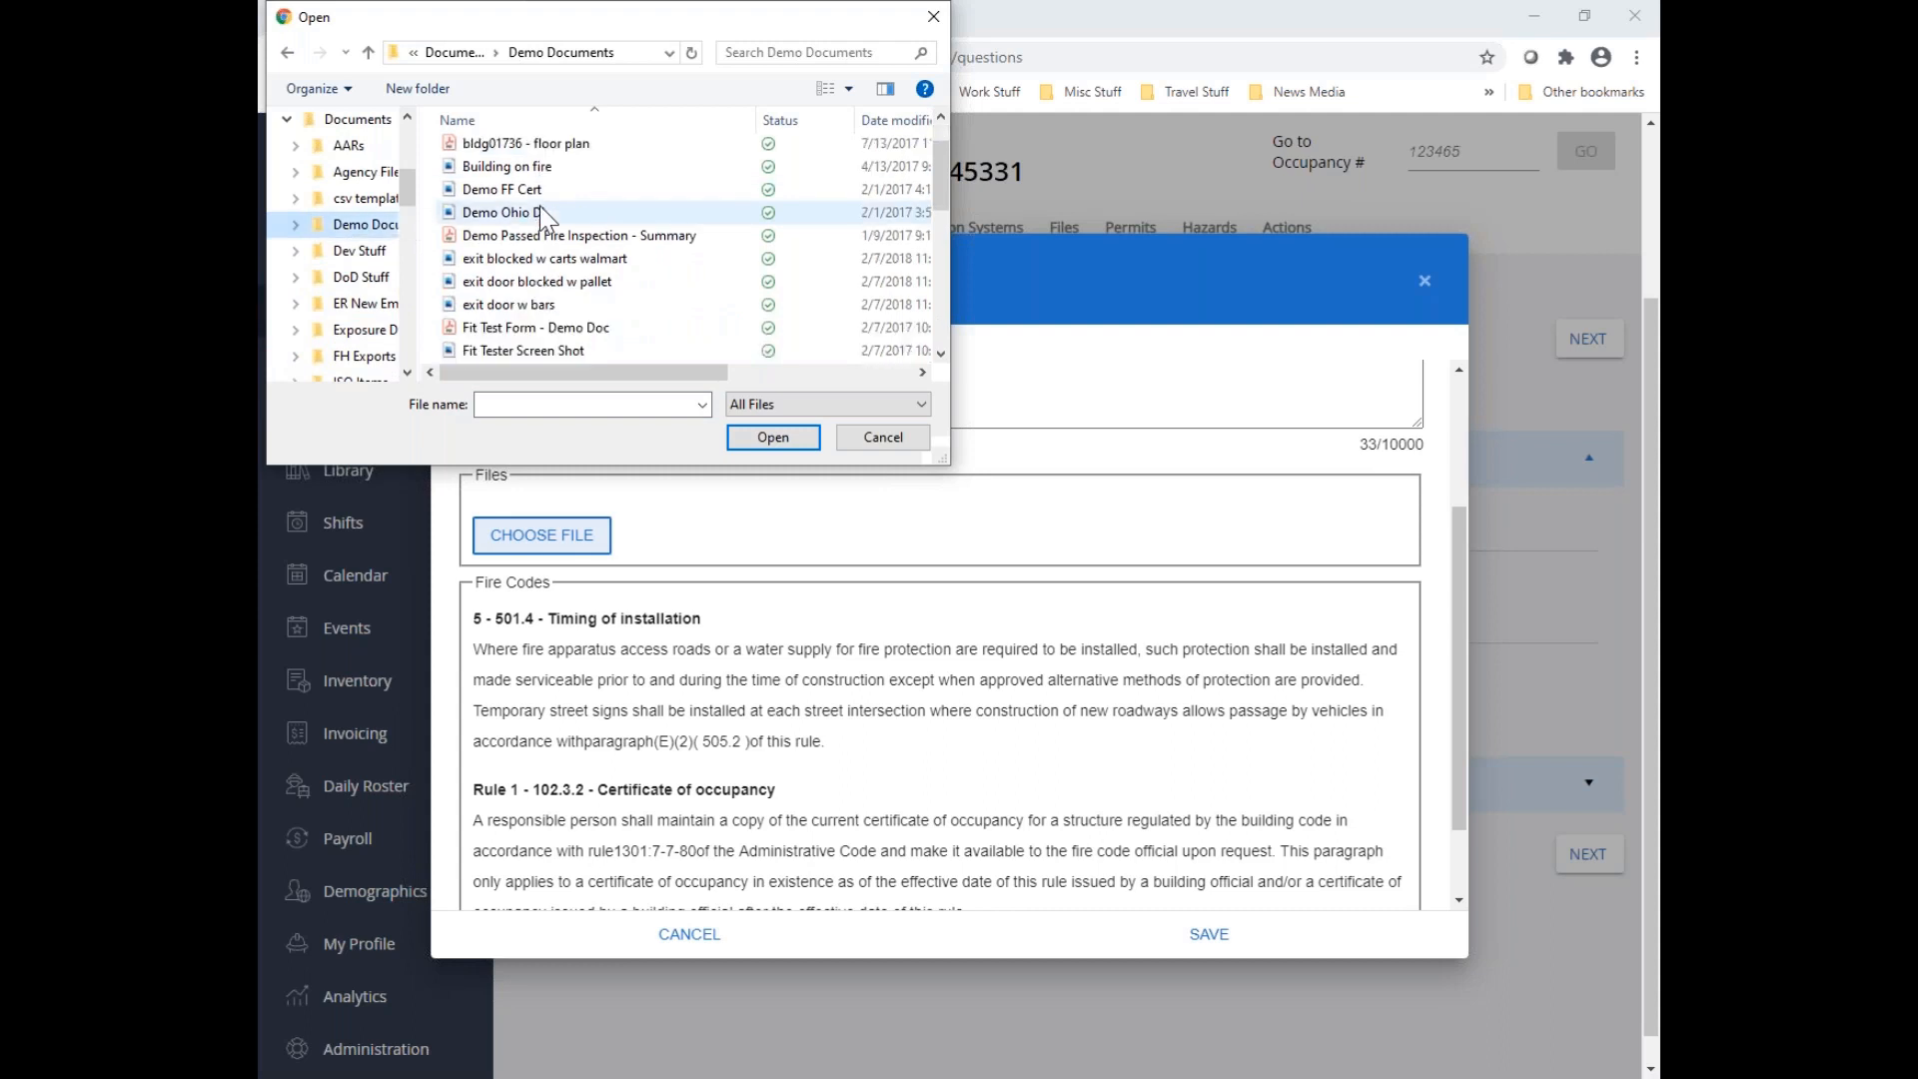
{"action": "left_click", "coordinate": [562, 258]}
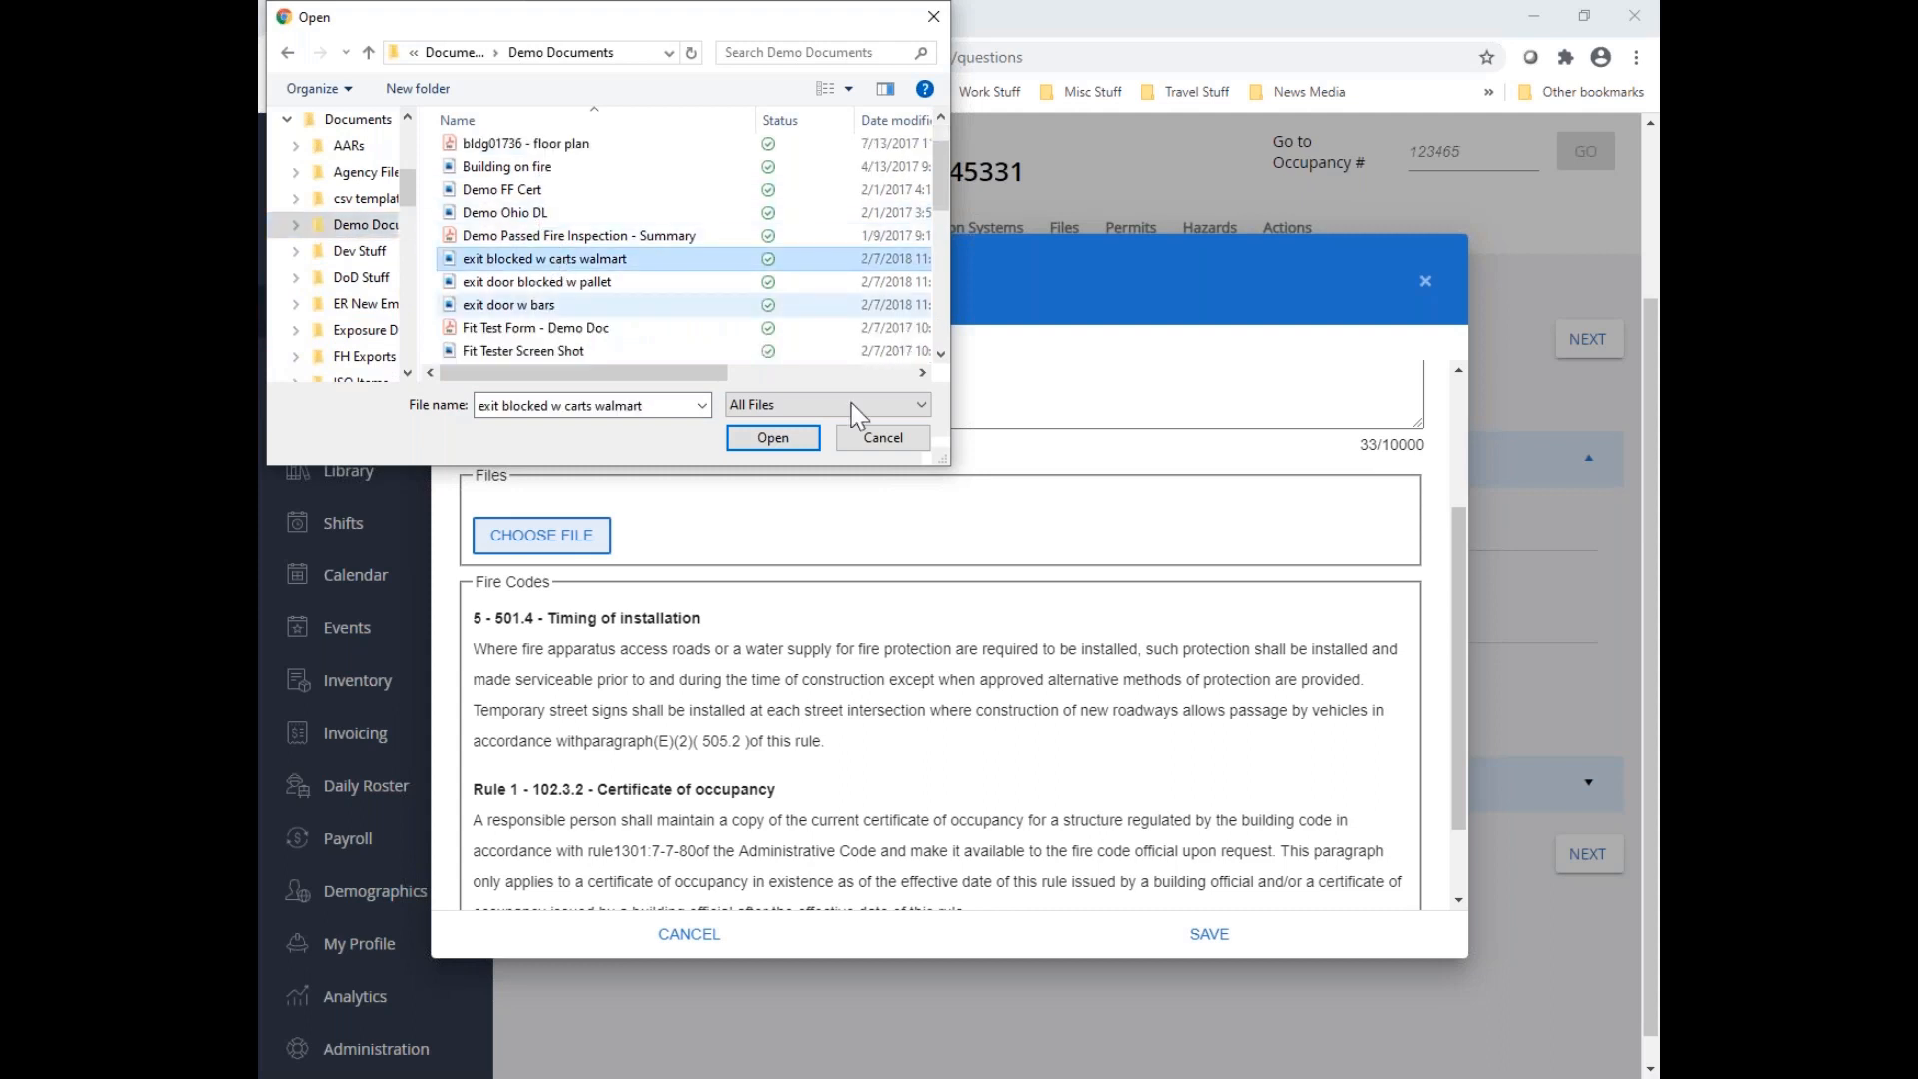
{"action": "left_click", "coordinate": [774, 437]}
{"action": "left_click", "coordinate": [1358, 629]}
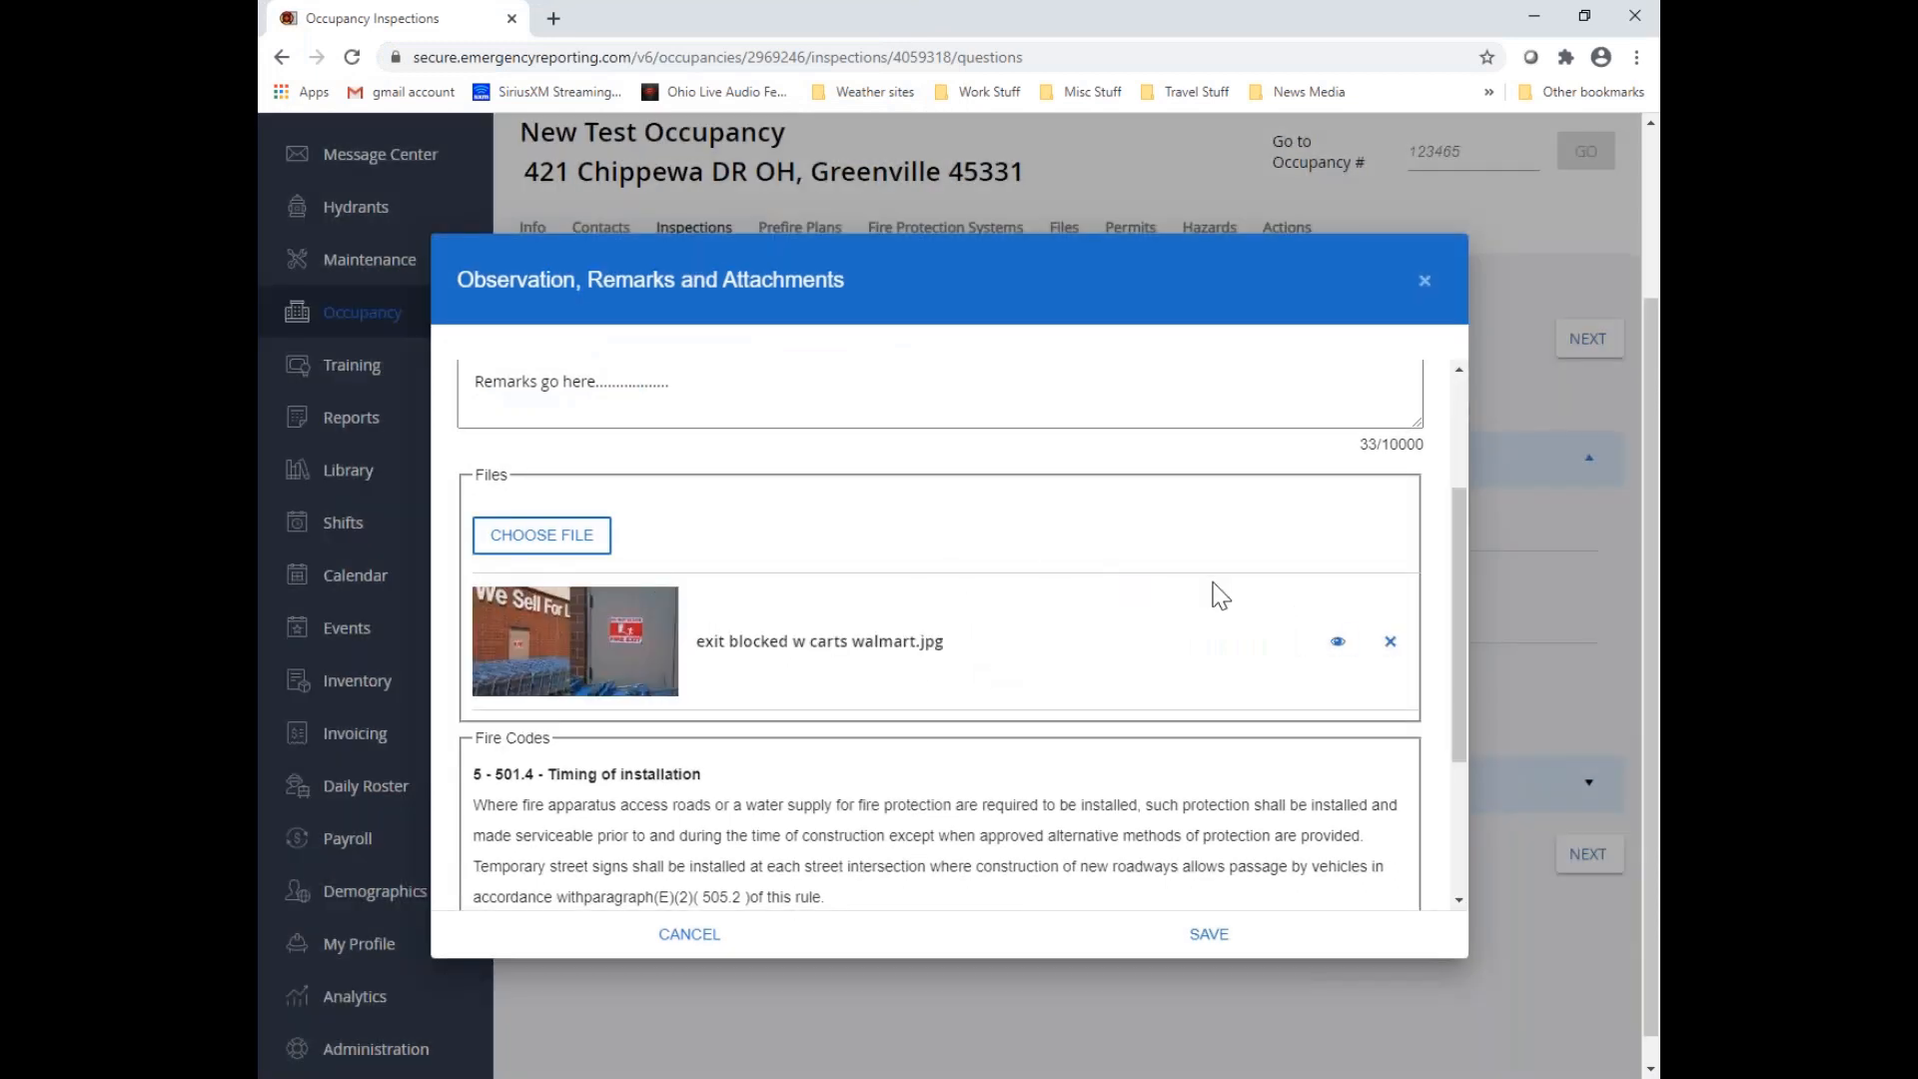
{"action": "scroll", "coordinate": [1220, 596], "scroll_direction": "down", "scroll_amount": 3}
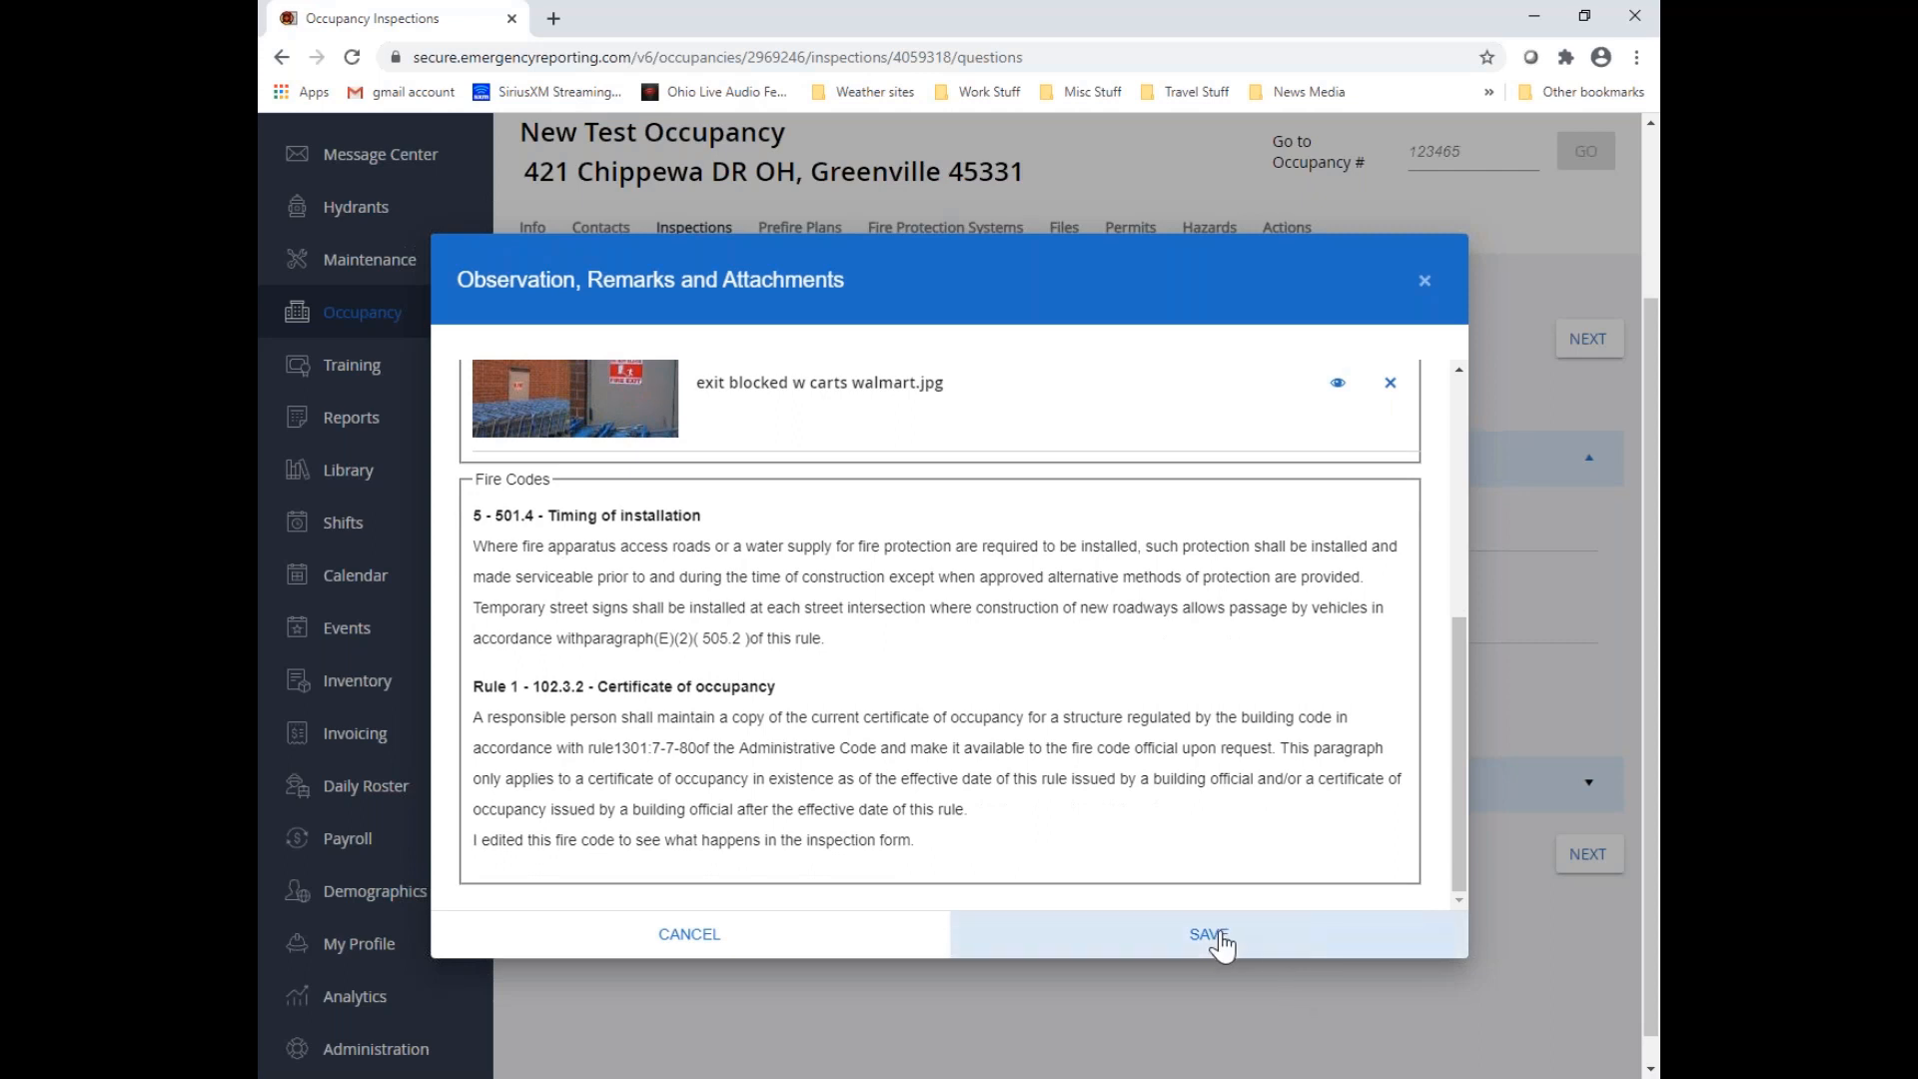
{"action": "left_click", "coordinate": [1209, 935]}
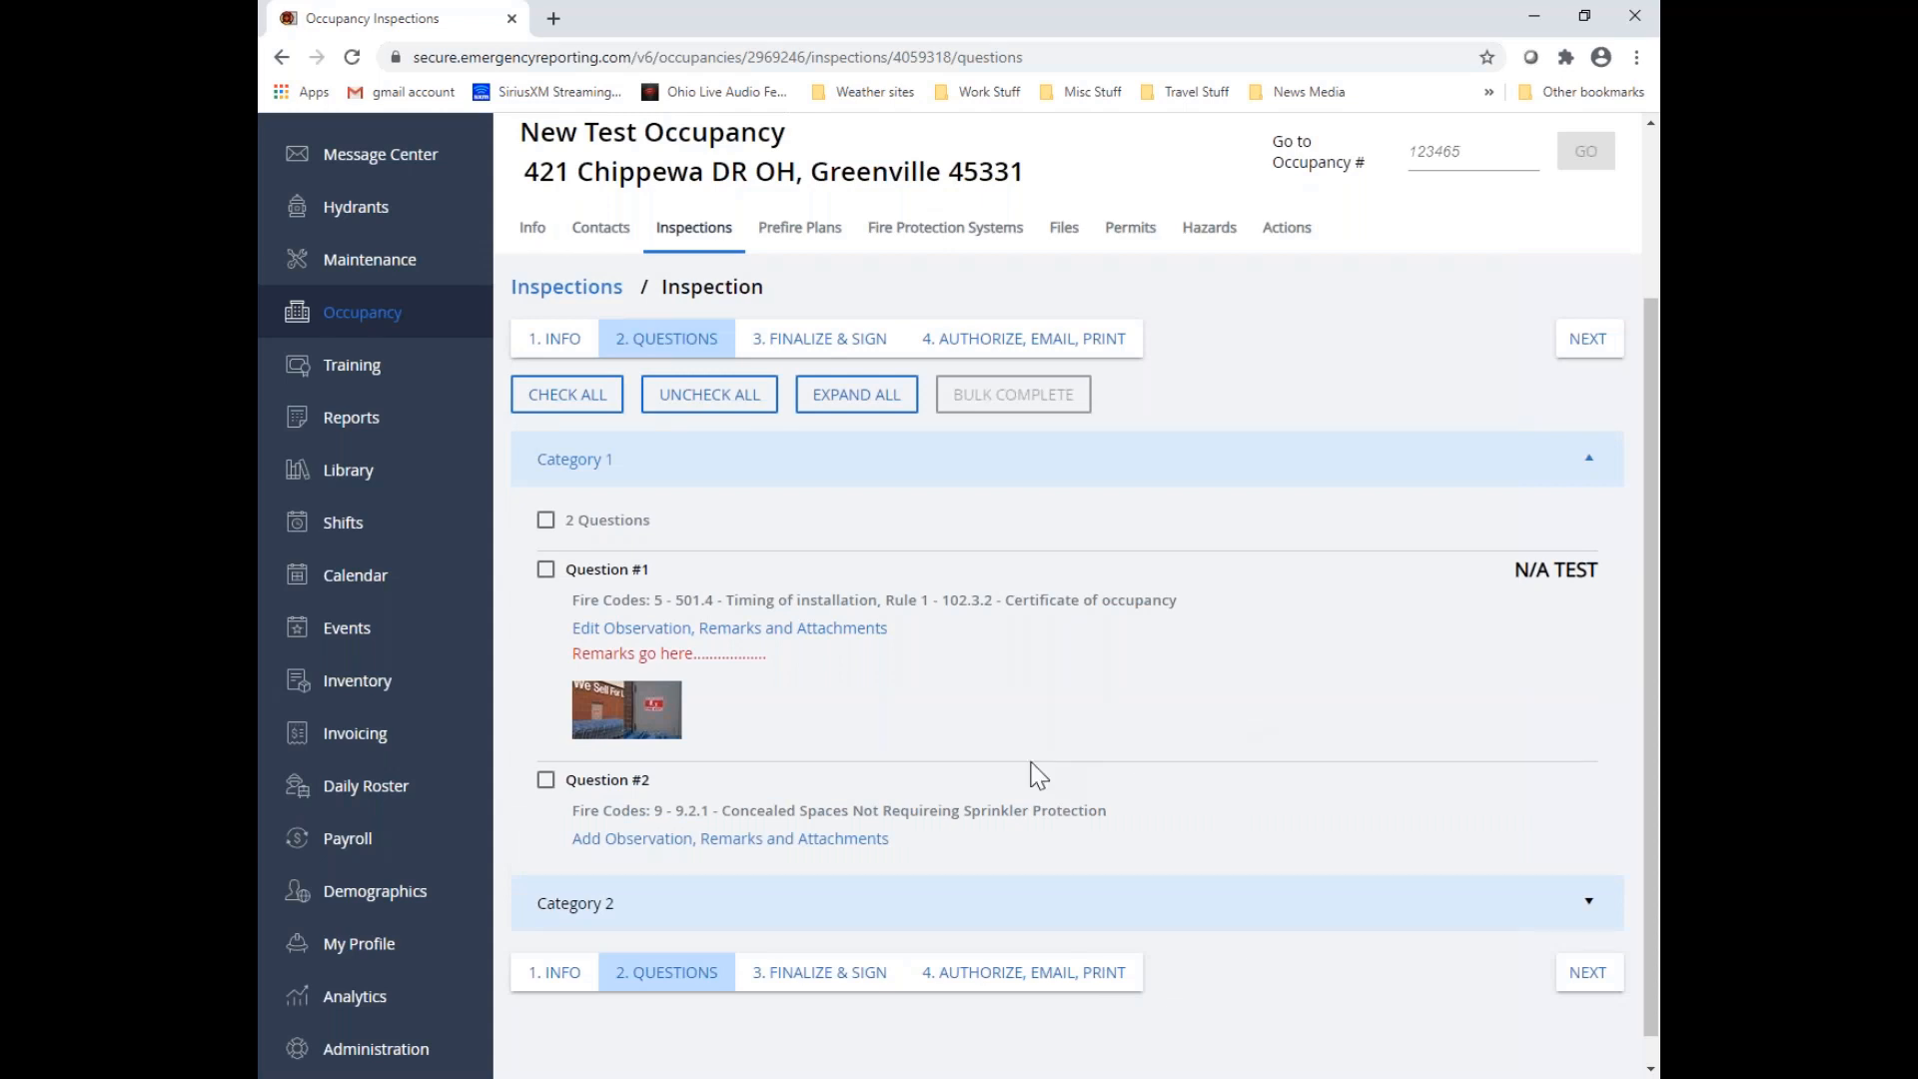
Change the observation for Question #1 to "Fail - Fire Code" and save it
{"action": "left_click", "coordinate": [623, 629]}
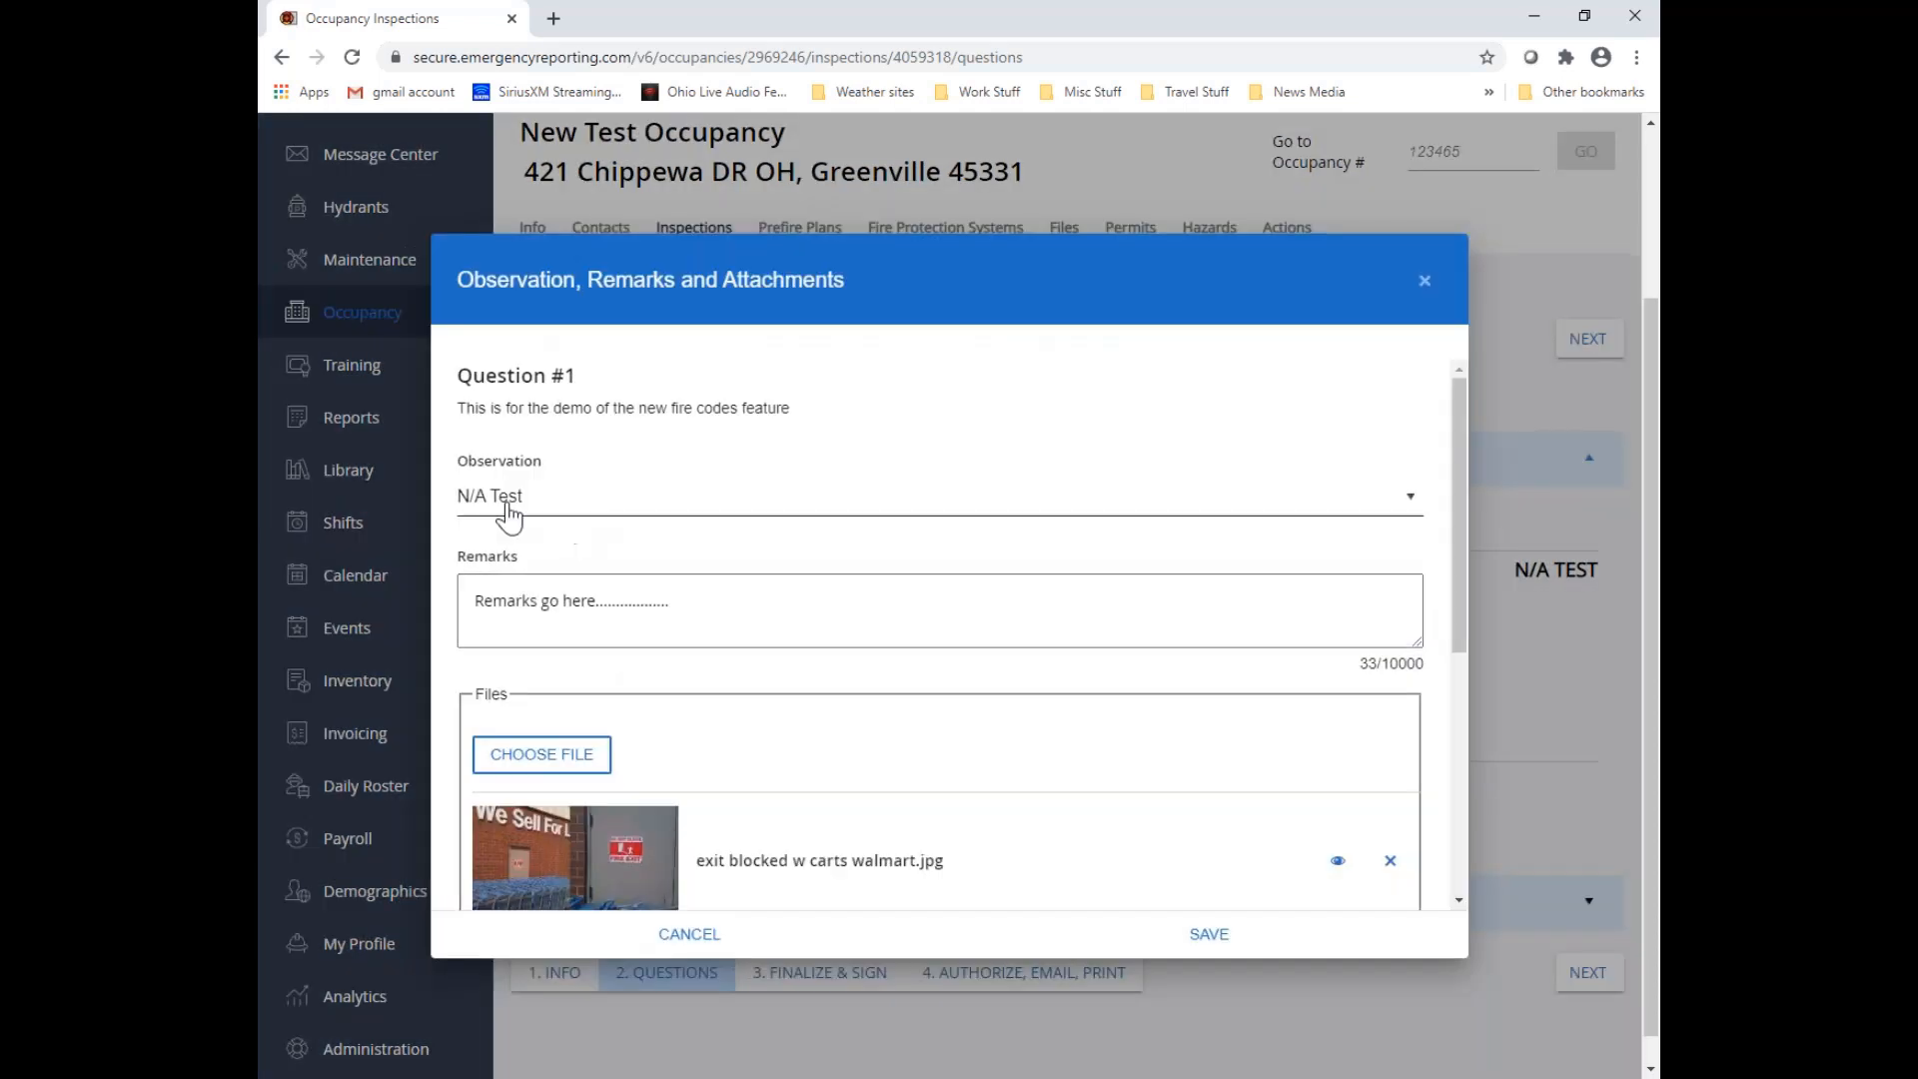
{"action": "left_click", "coordinate": [1412, 500]}
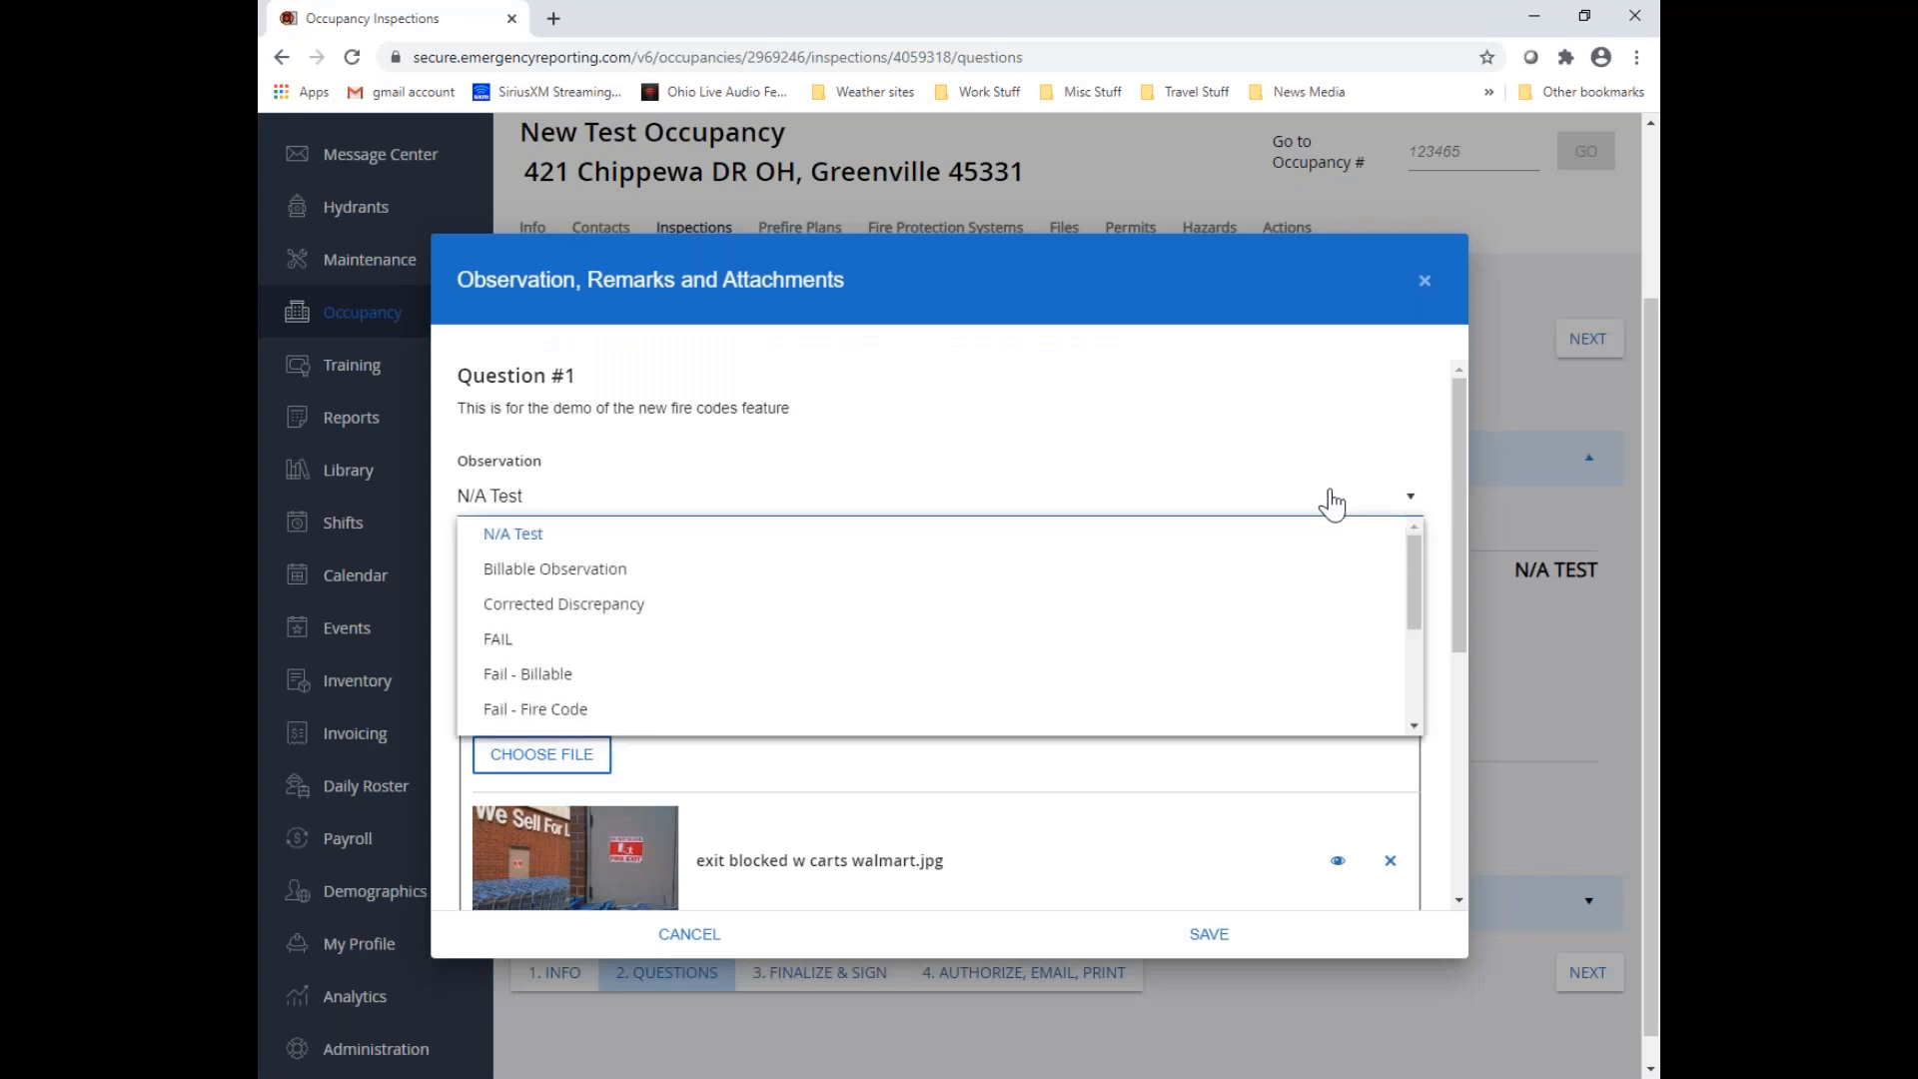
{"action": "scroll", "coordinate": [607, 640], "scroll_direction": "down", "scroll_amount": 1}
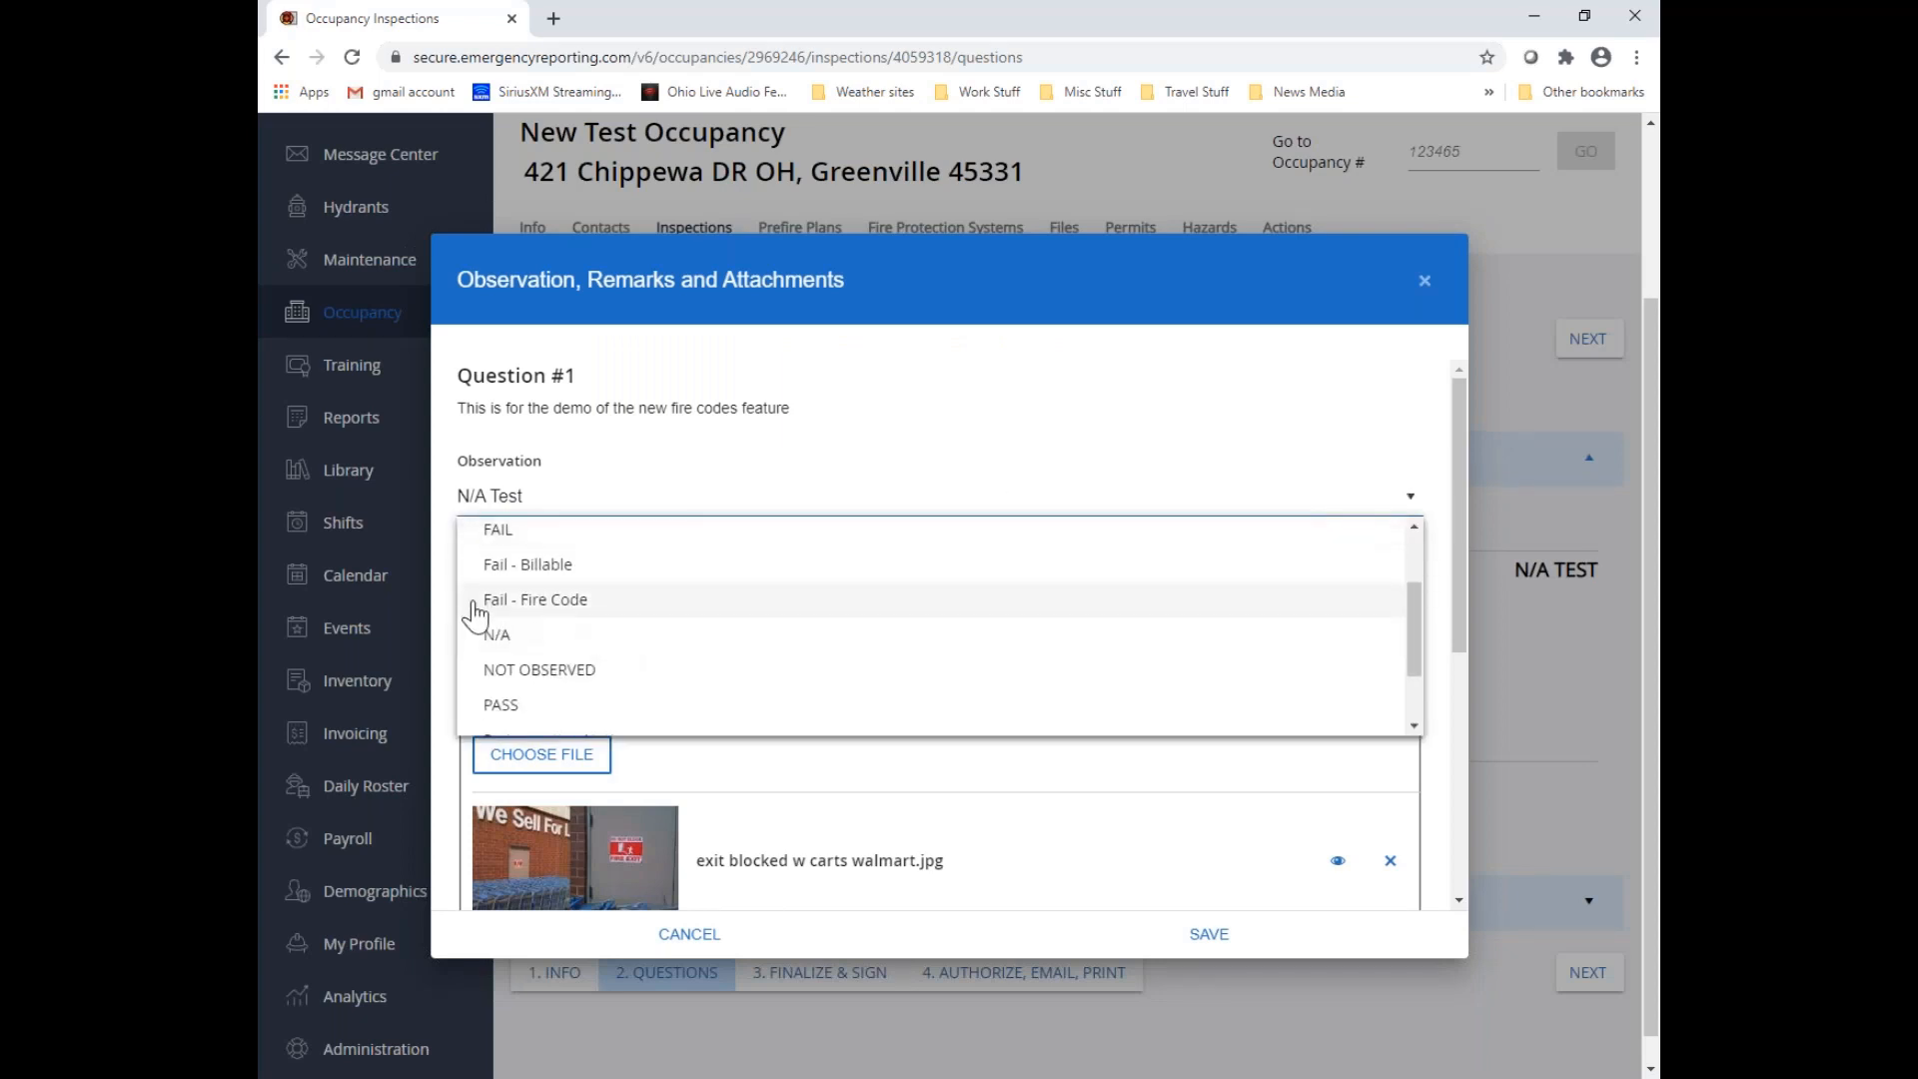
{"action": "left_click", "coordinate": [562, 604]}
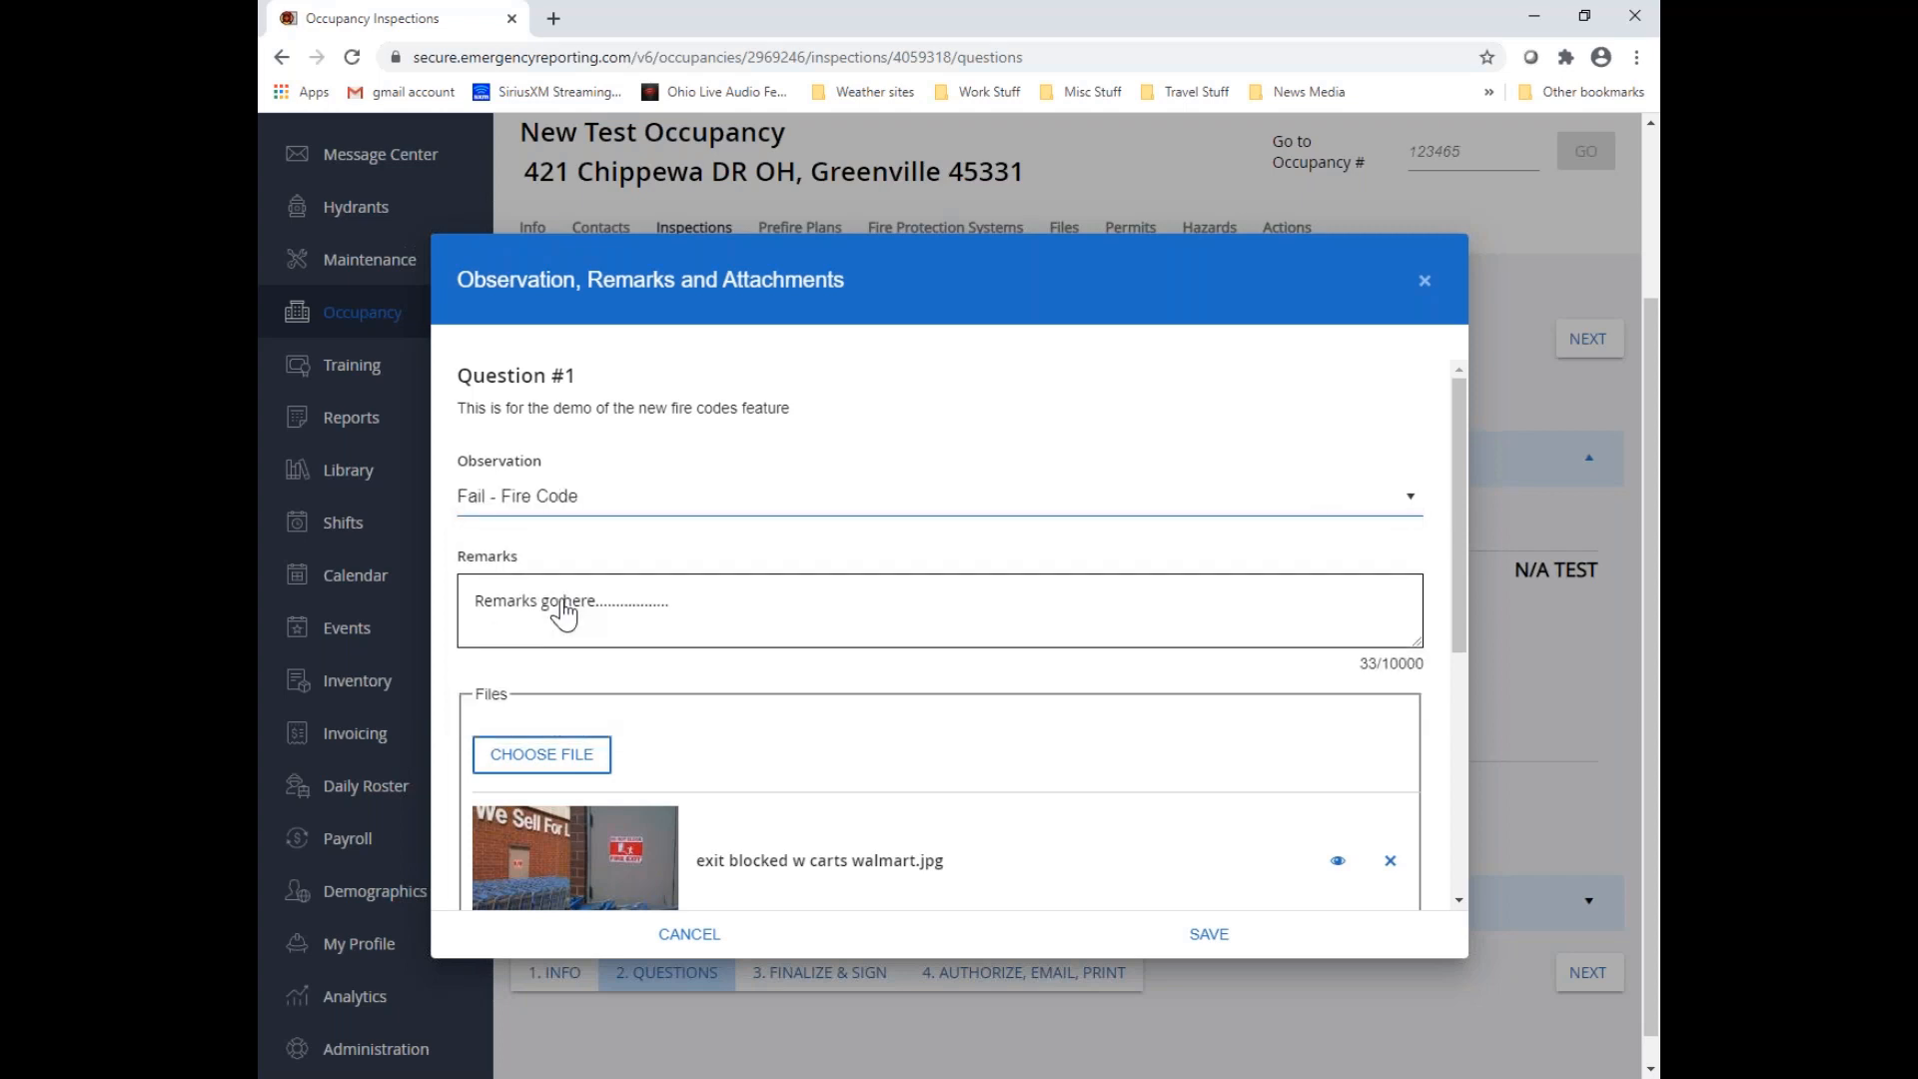
{"action": "left_click", "coordinate": [1206, 942]}
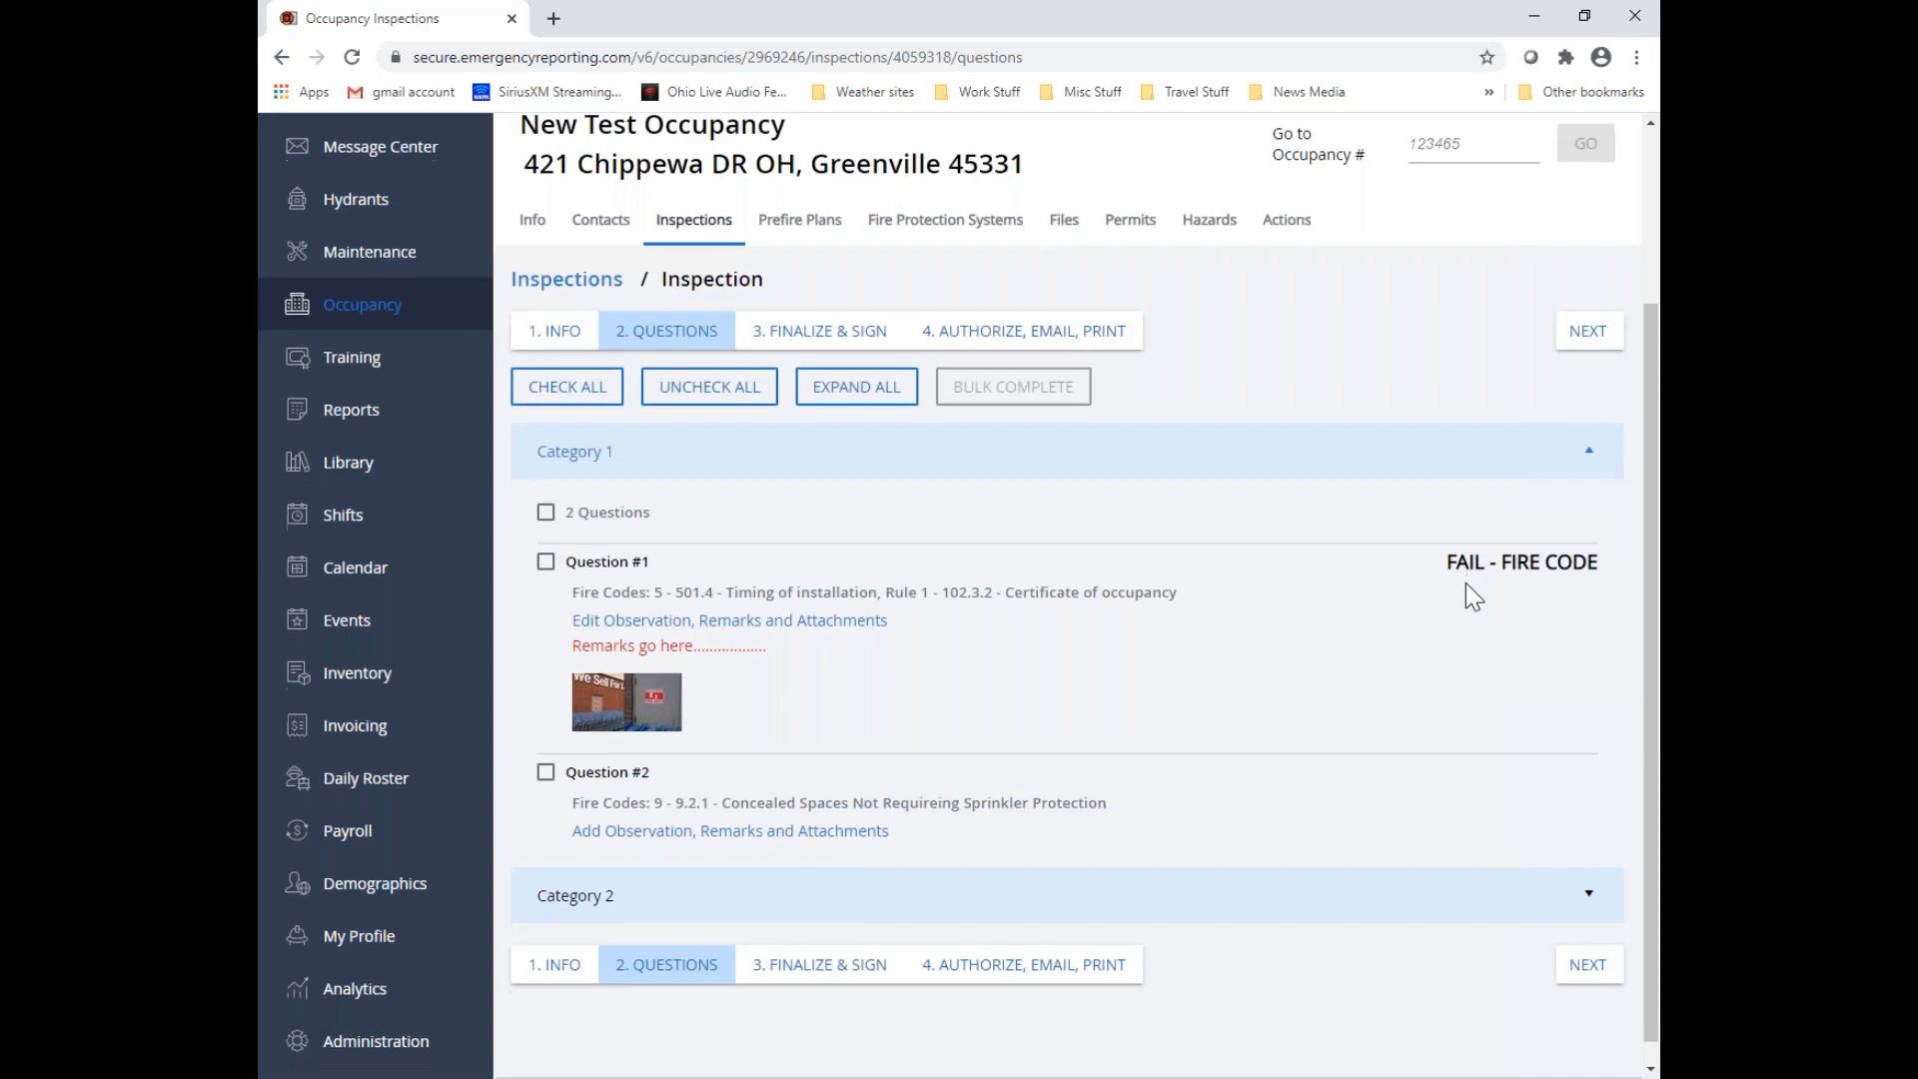
Record a FAIL observation for Question #2 in Category 1 and save it
{"action": "scroll", "coordinate": [1466, 589], "scroll_direction": "down", "scroll_amount": 1}
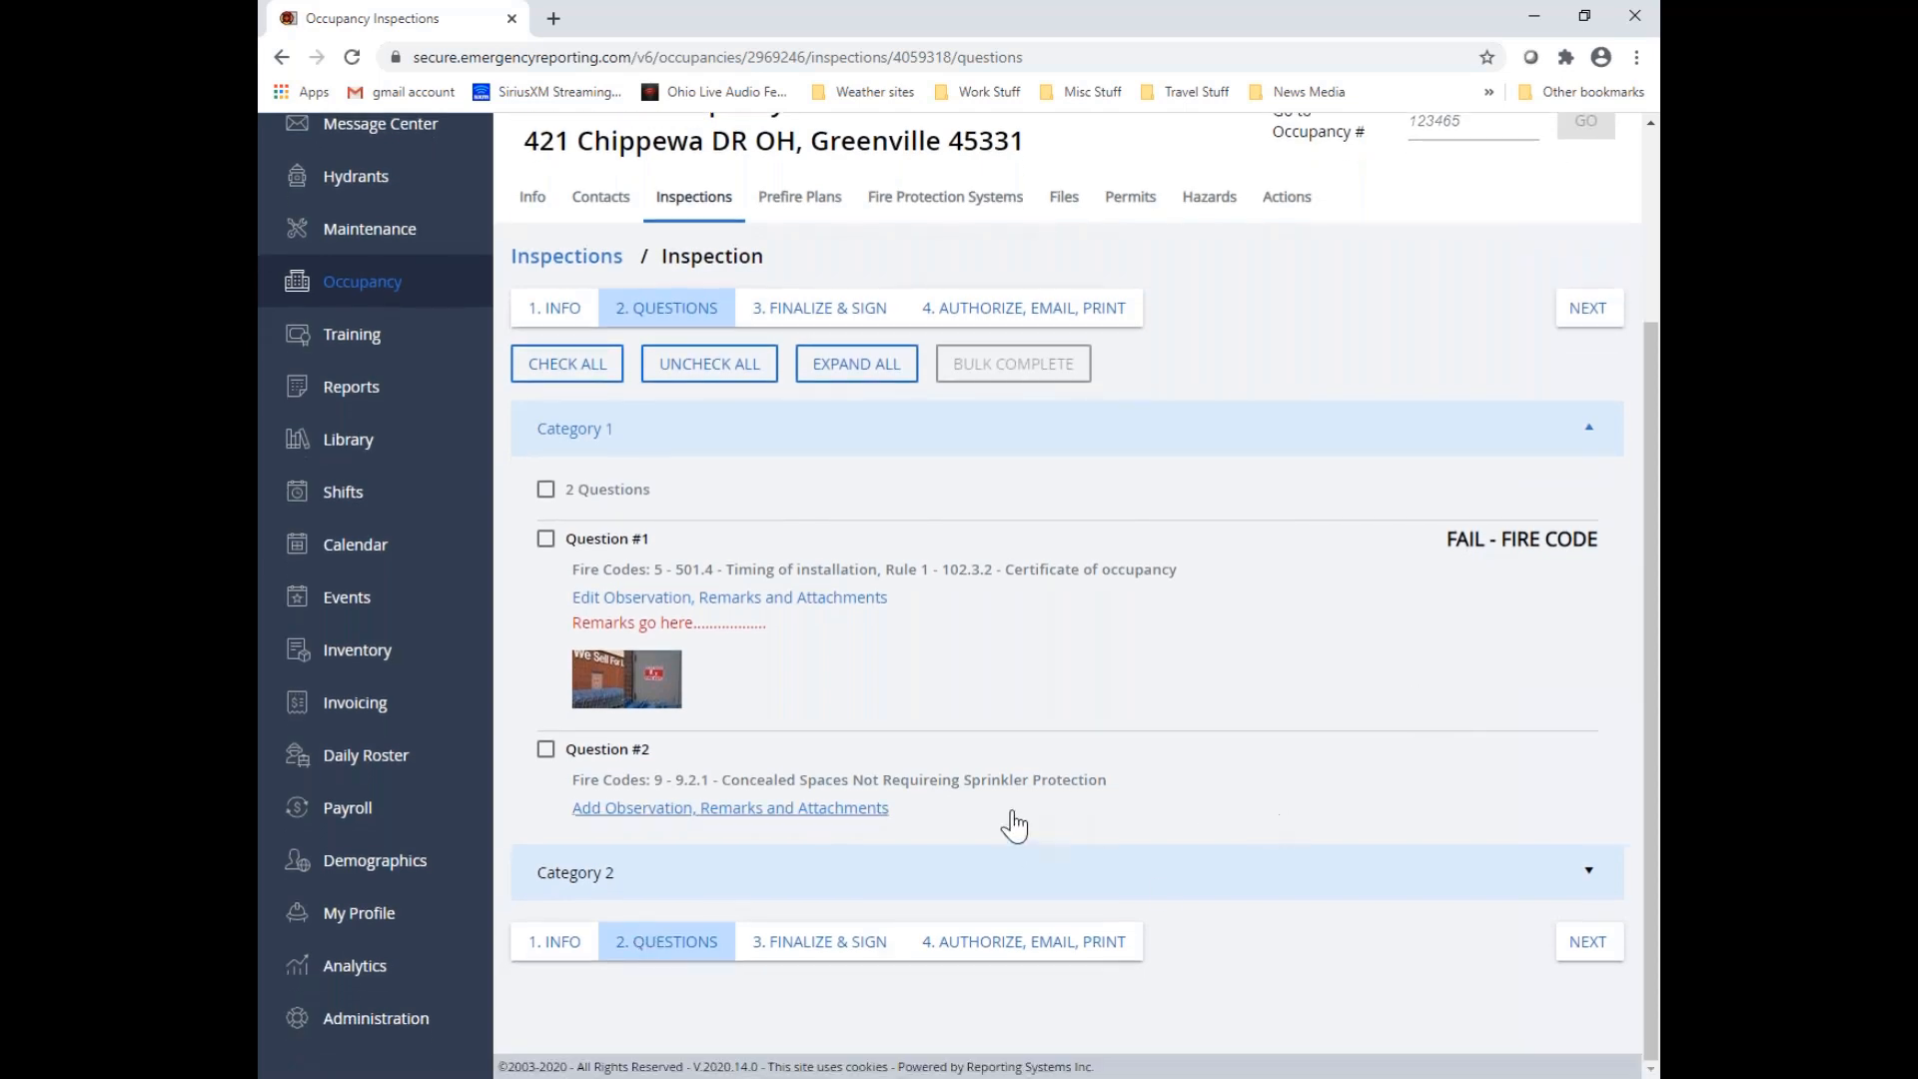
{"action": "left_click", "coordinate": [737, 808]}
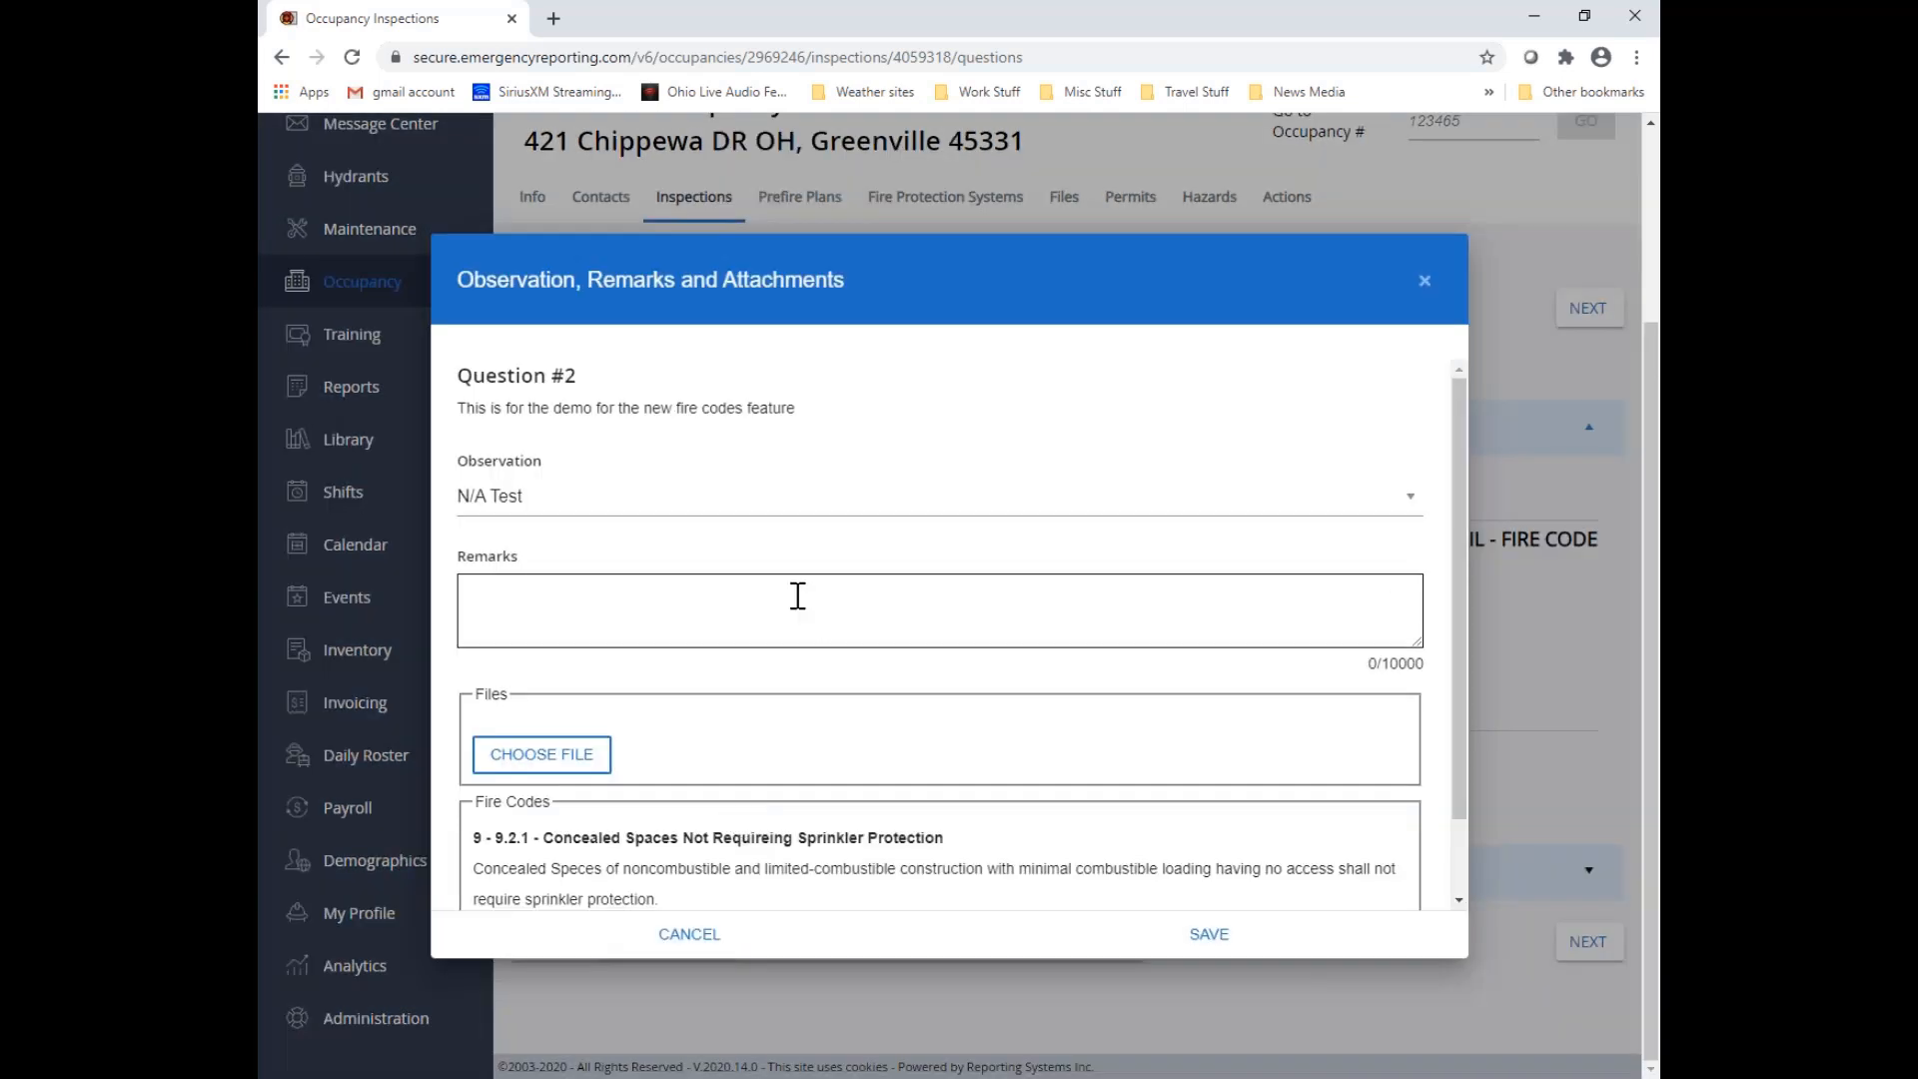
{"action": "left_click", "coordinate": [591, 505]}
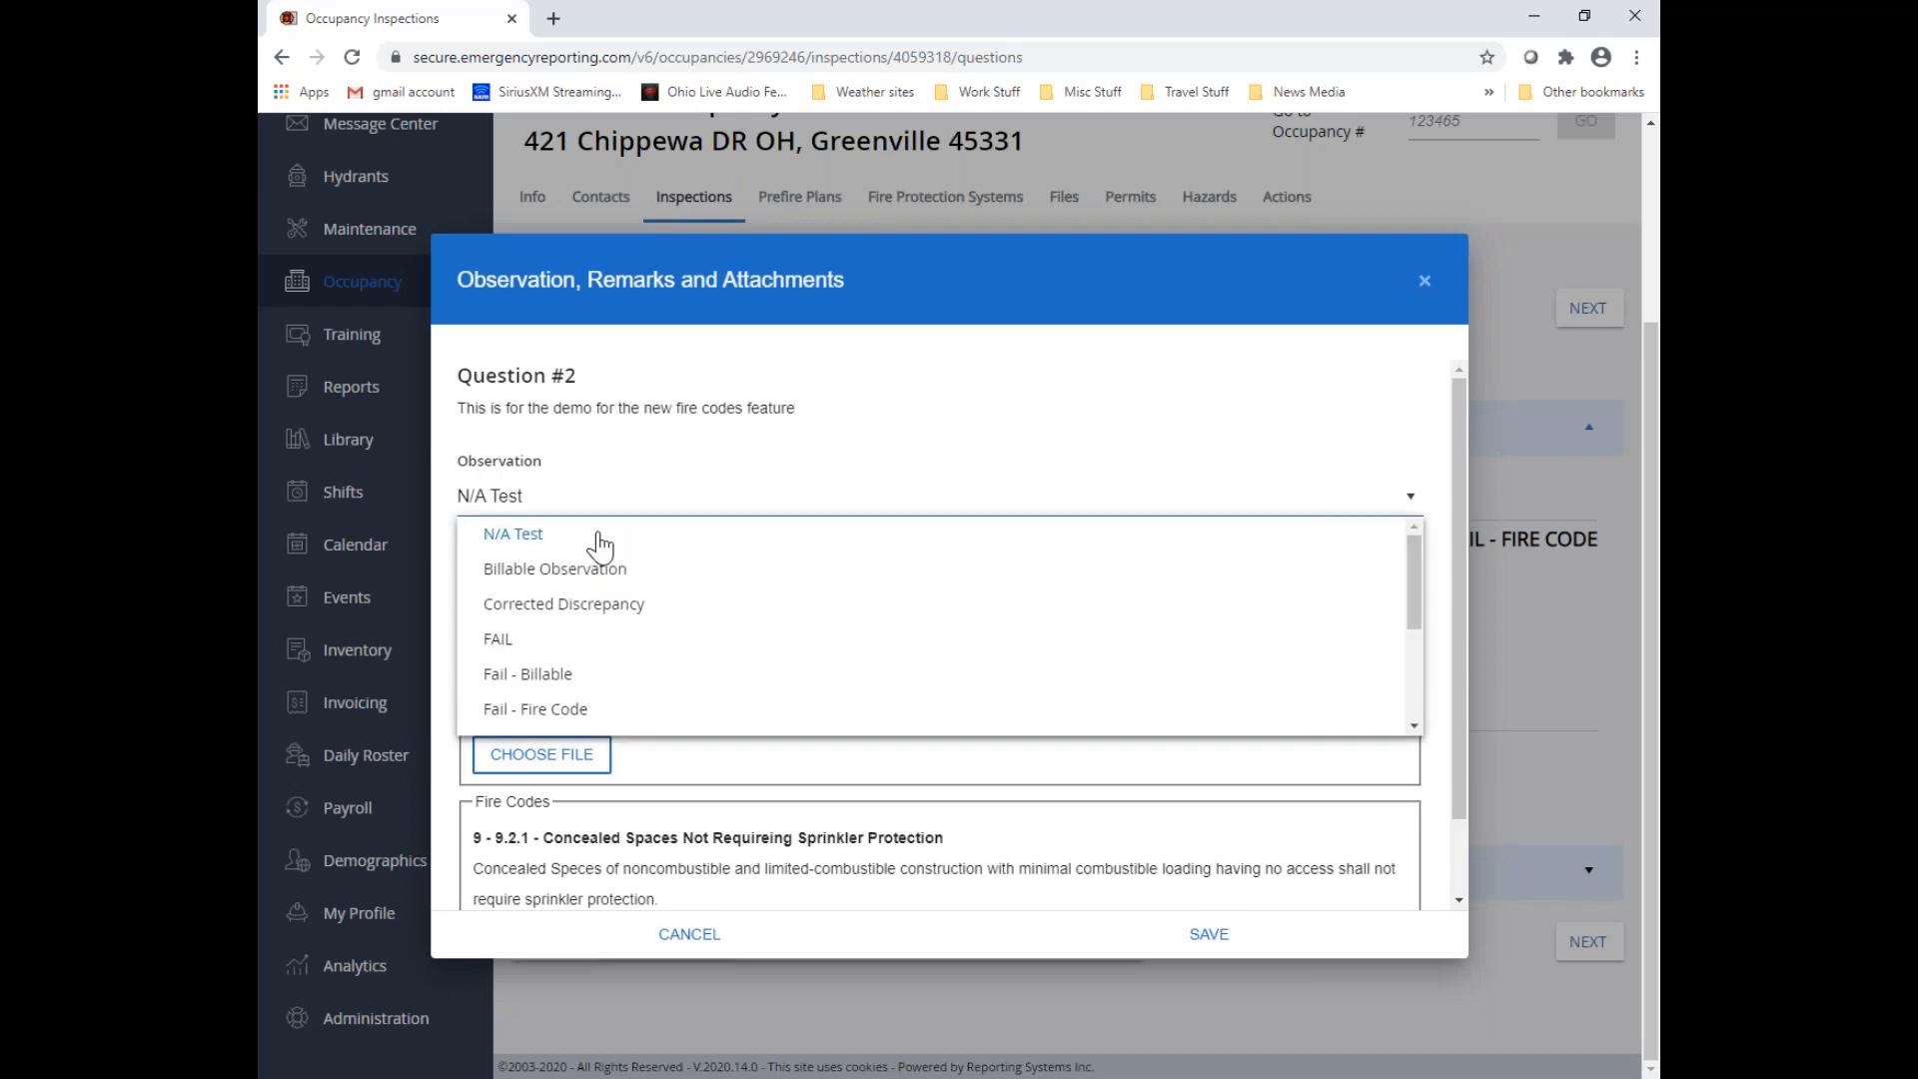
{"action": "left_click", "coordinate": [582, 638]}
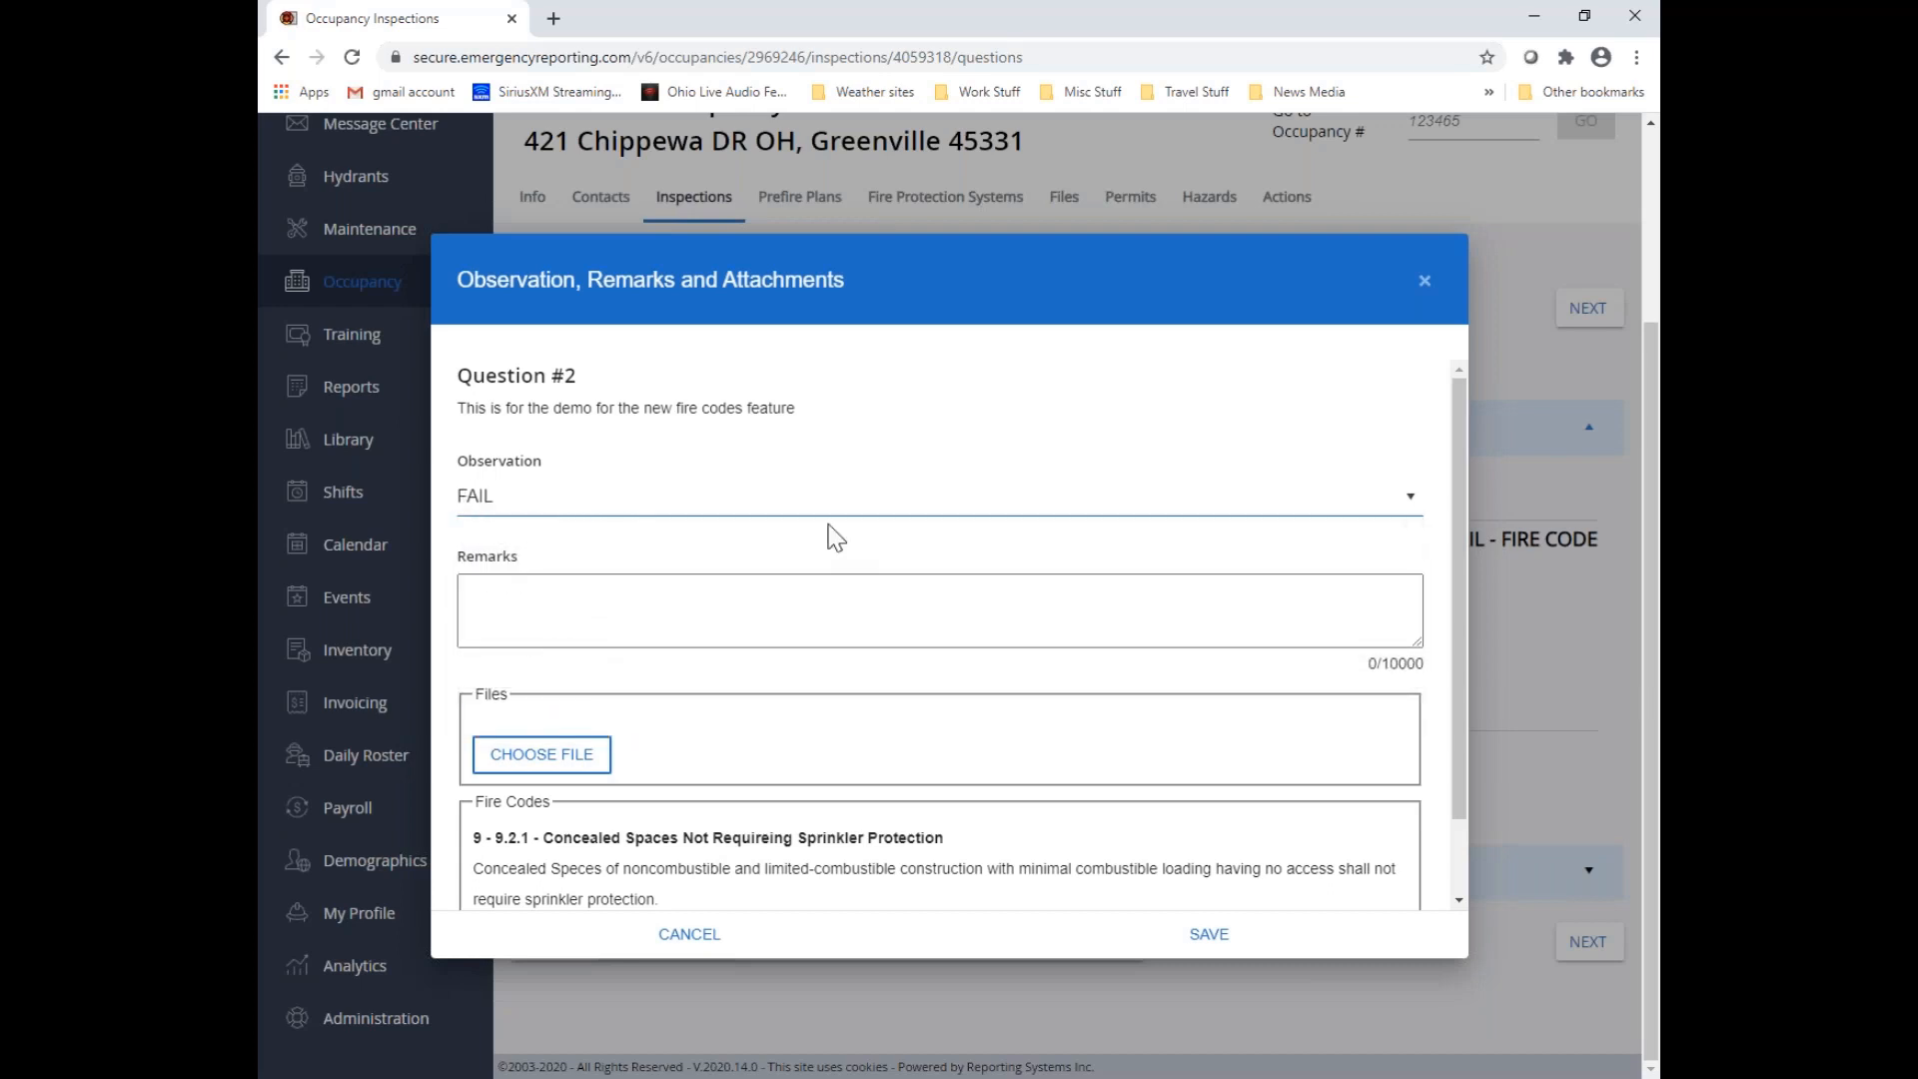
{"action": "left_click", "coordinate": [1214, 945]}
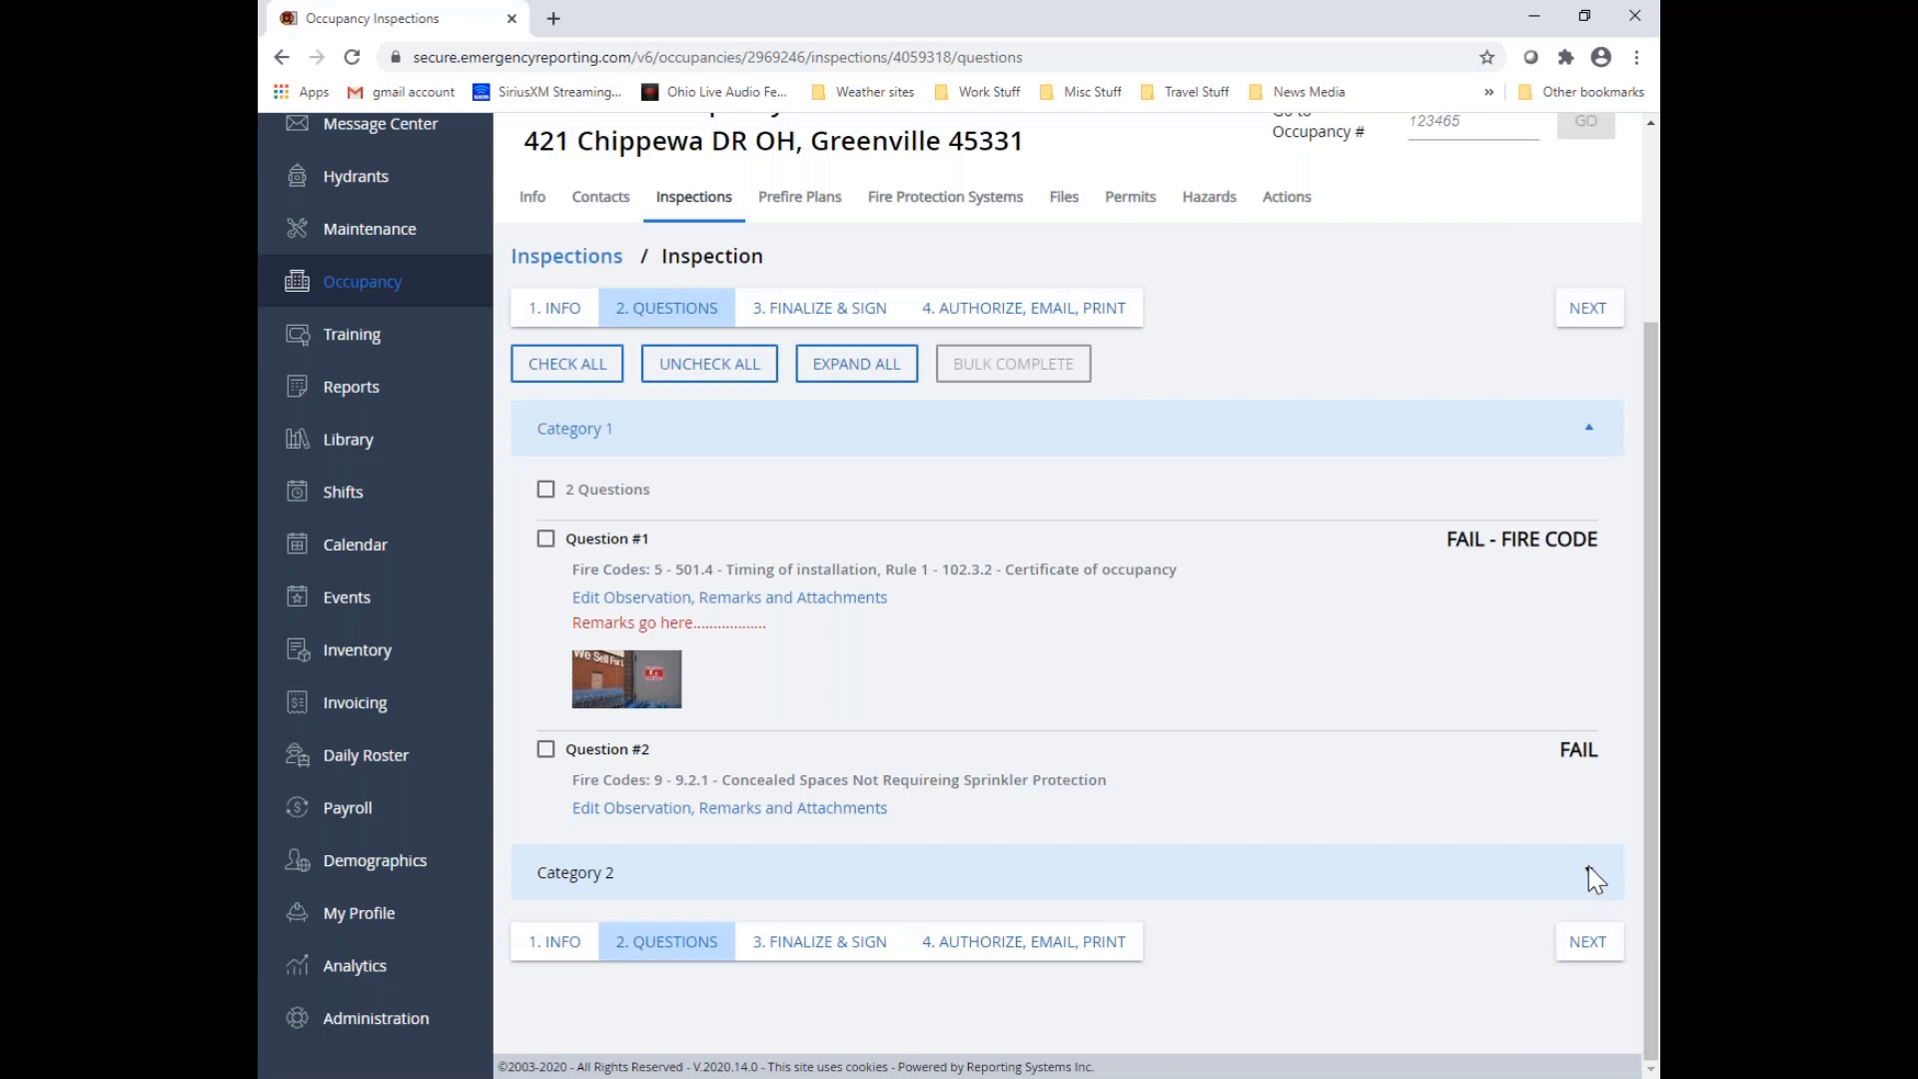
Expand Category 2, enter the remarks "failed" followed by a long row of dots for Question #3, and review its attached fire code
{"action": "left_click", "coordinate": [1584, 871]}
{"action": "scroll", "coordinate": [965, 934], "scroll_direction": "down", "scroll_amount": 3}
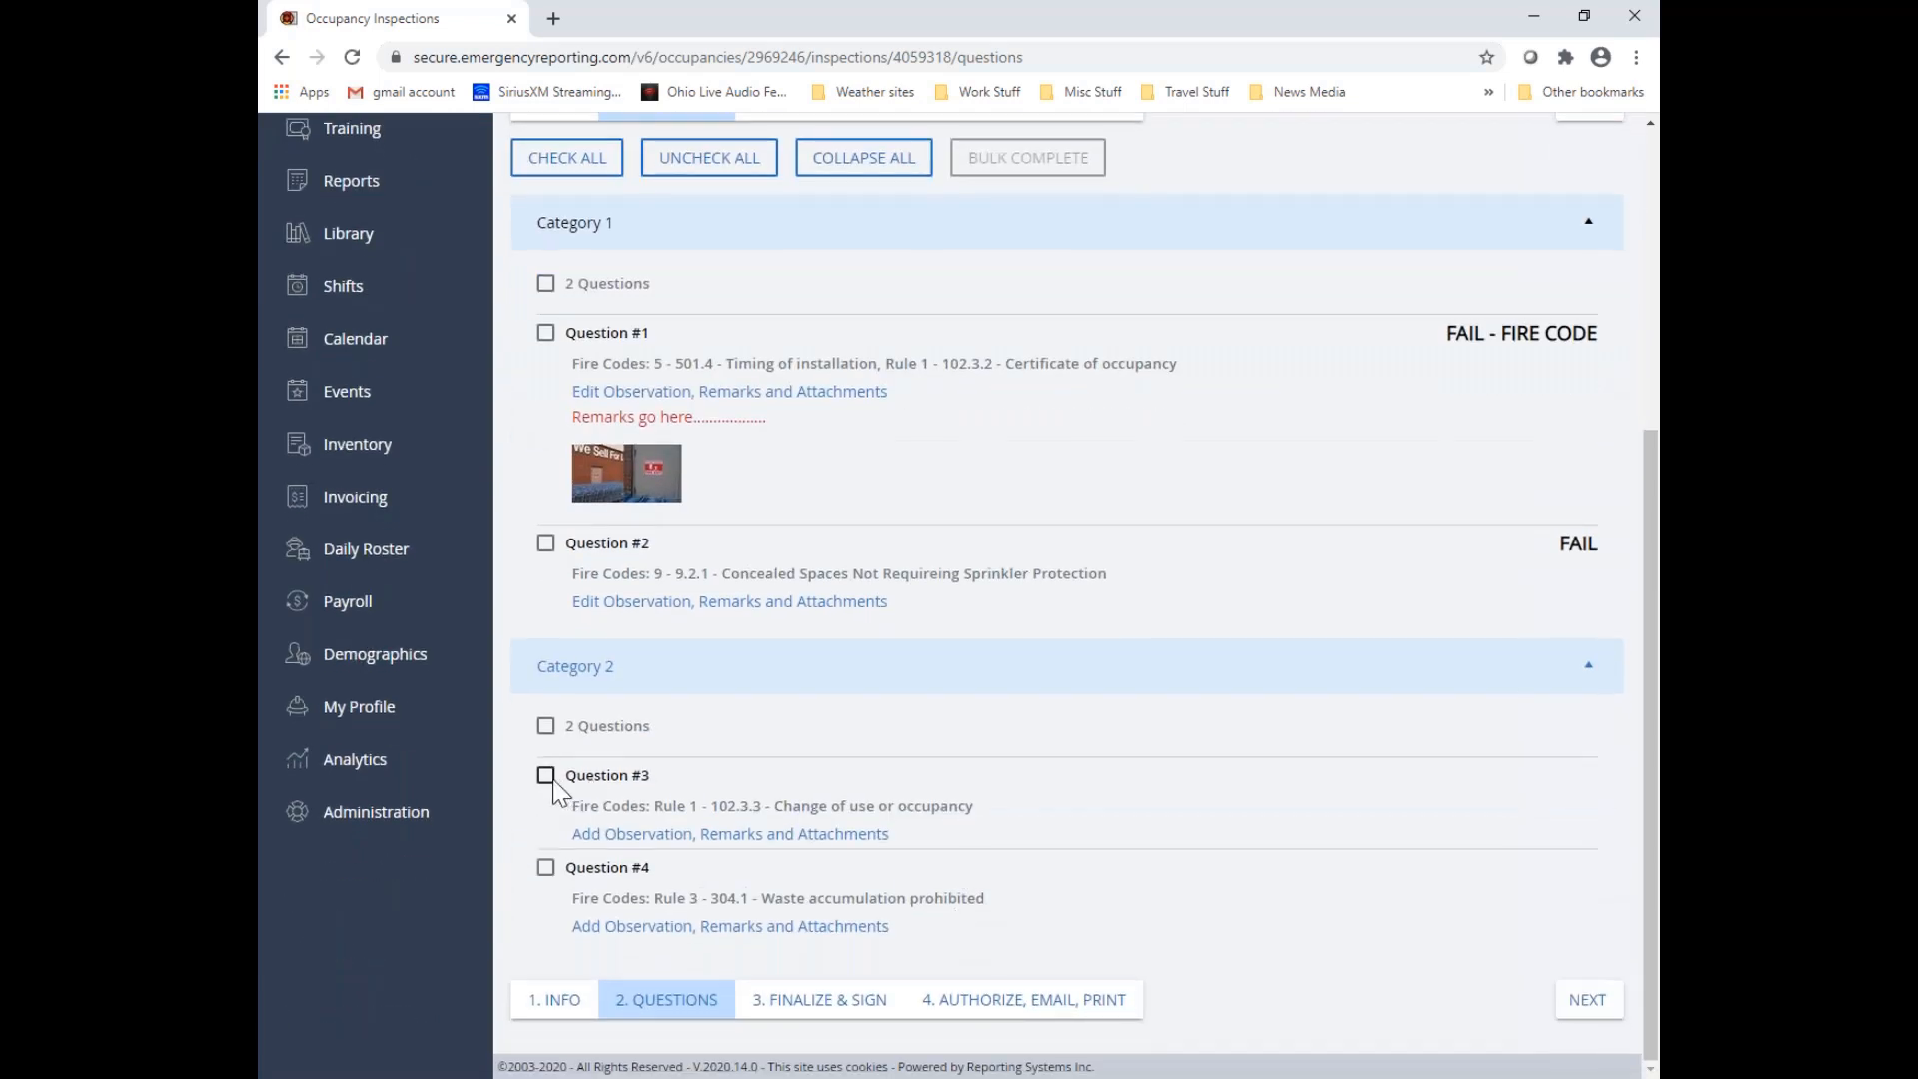
{"action": "left_click", "coordinate": [627, 834]}
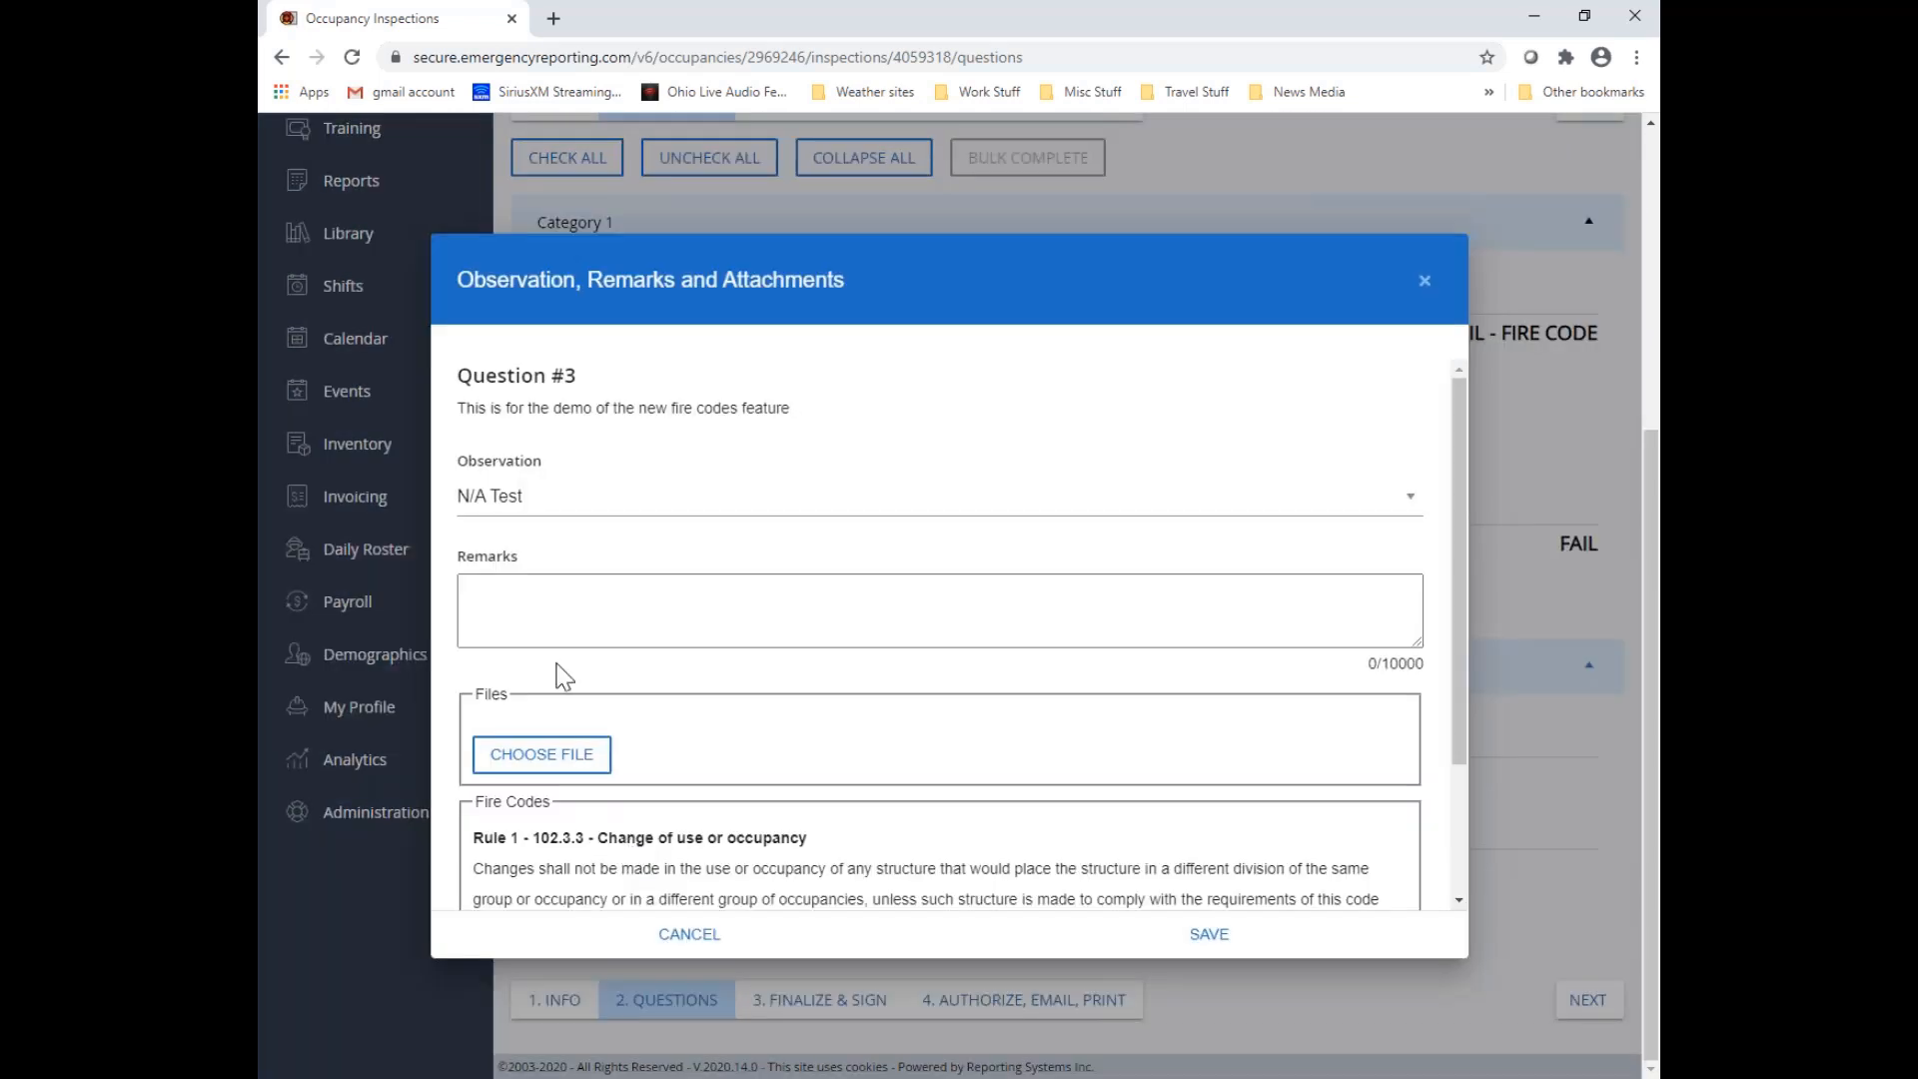
{"action": "left_click", "coordinate": [533, 598]}
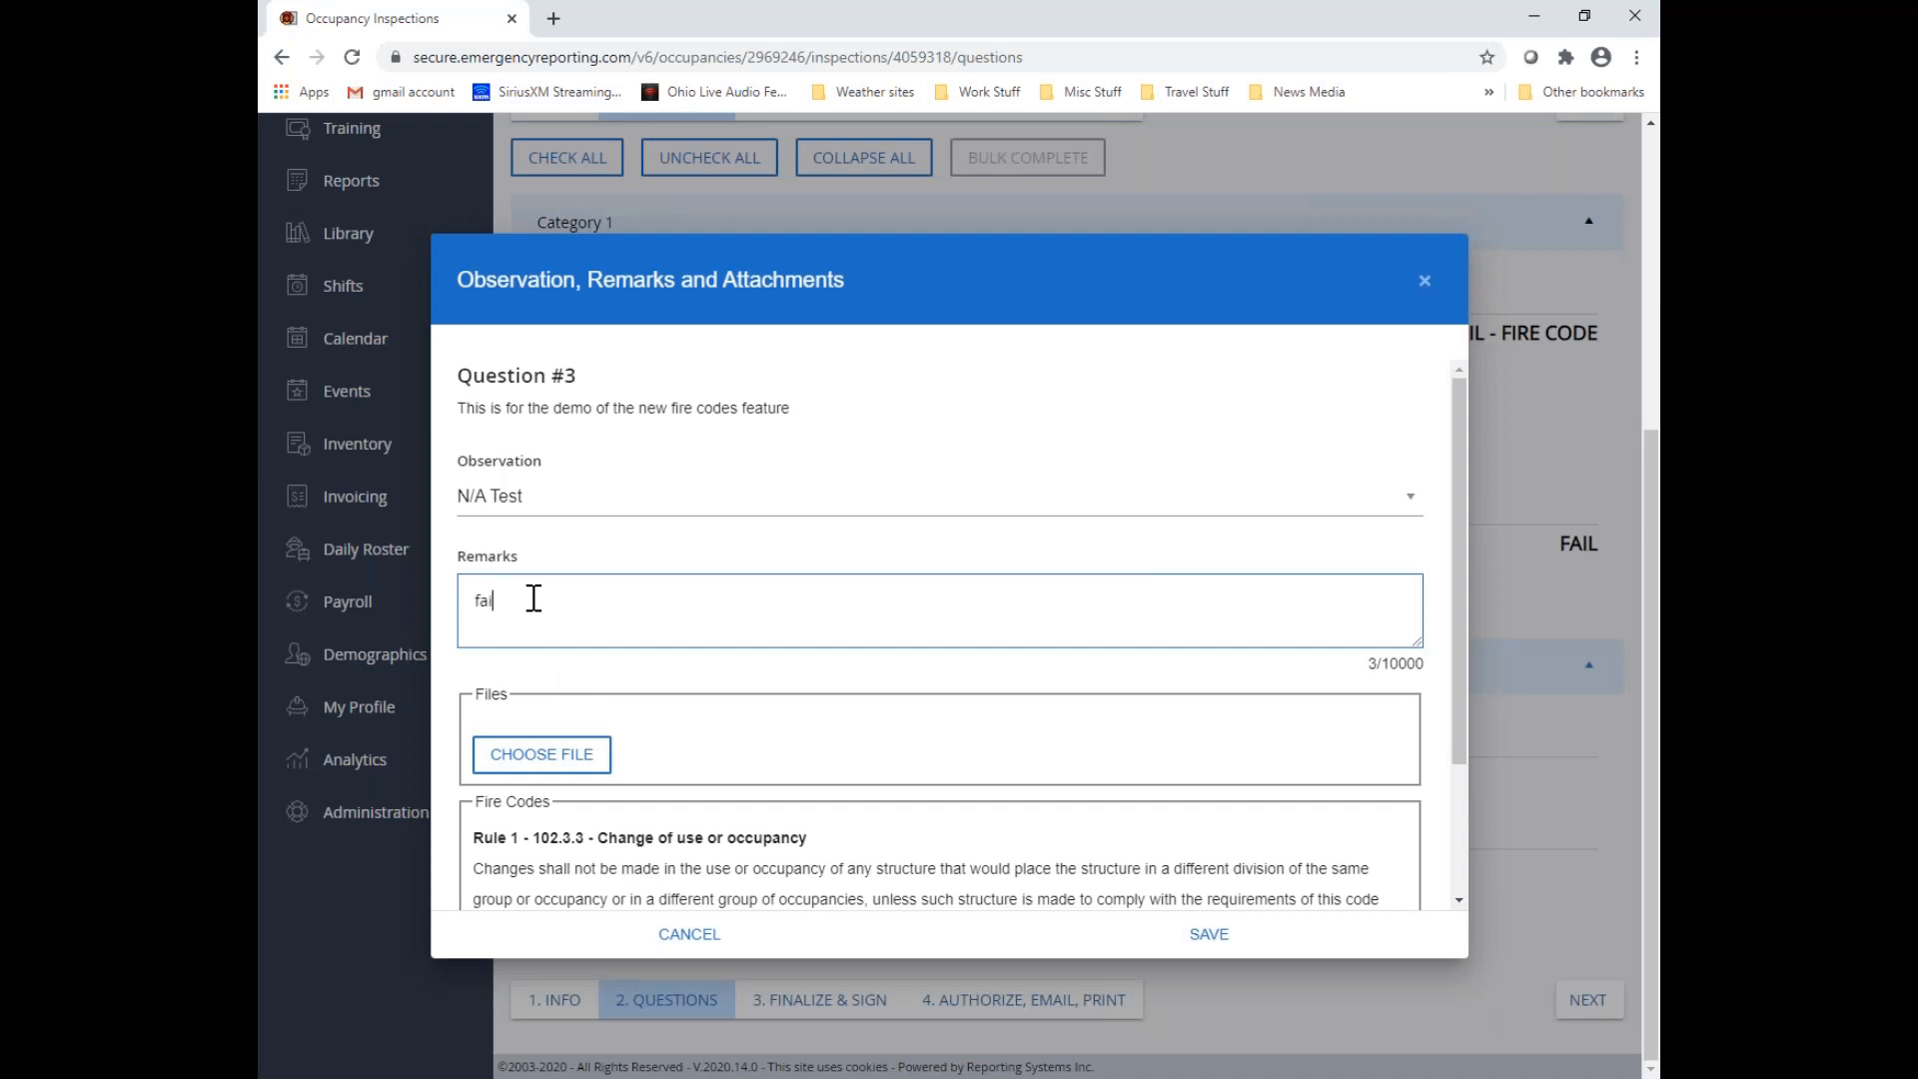
{"action": "type", "text": "failed......................................................................"}
{"action": "scroll", "coordinate": [819, 687], "scroll_direction": "down", "scroll_amount": 2}
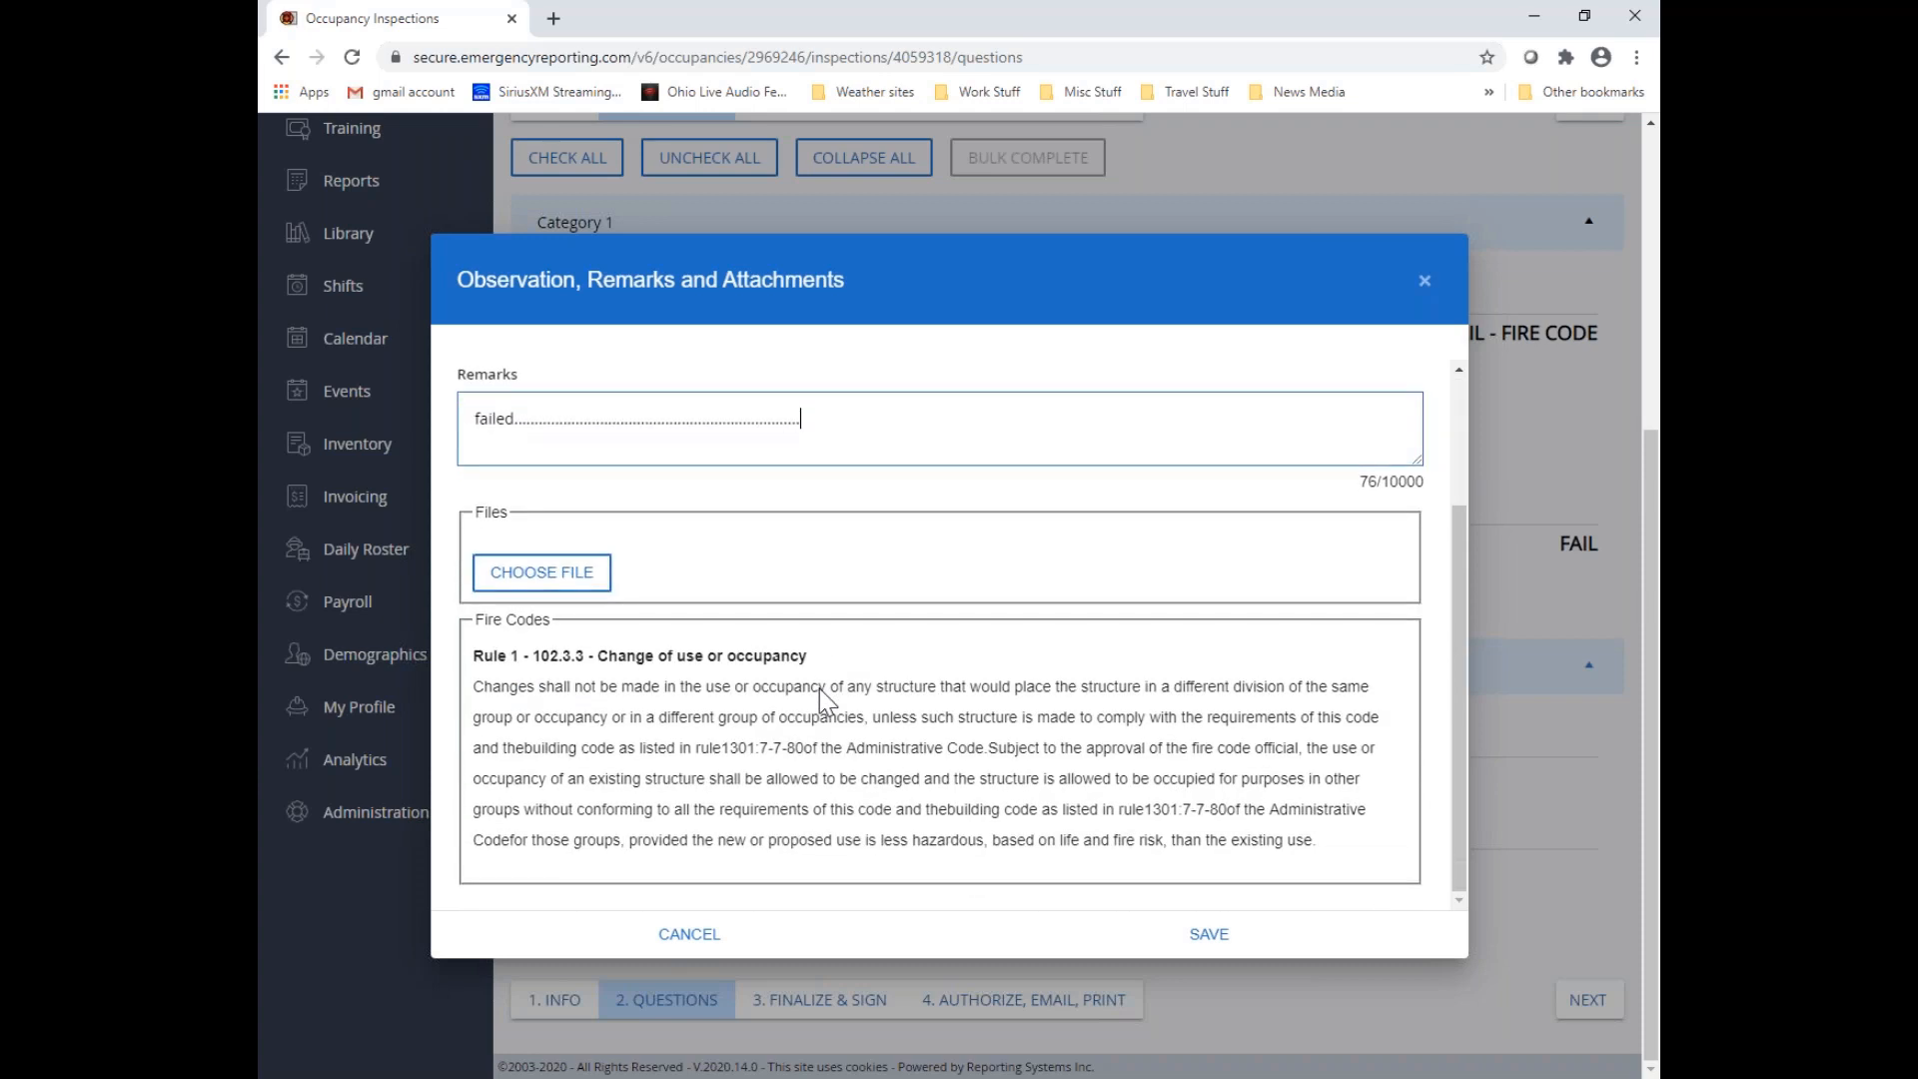
{"action": "scroll", "coordinate": [819, 687], "scroll_direction": "up", "scroll_amount": 2}
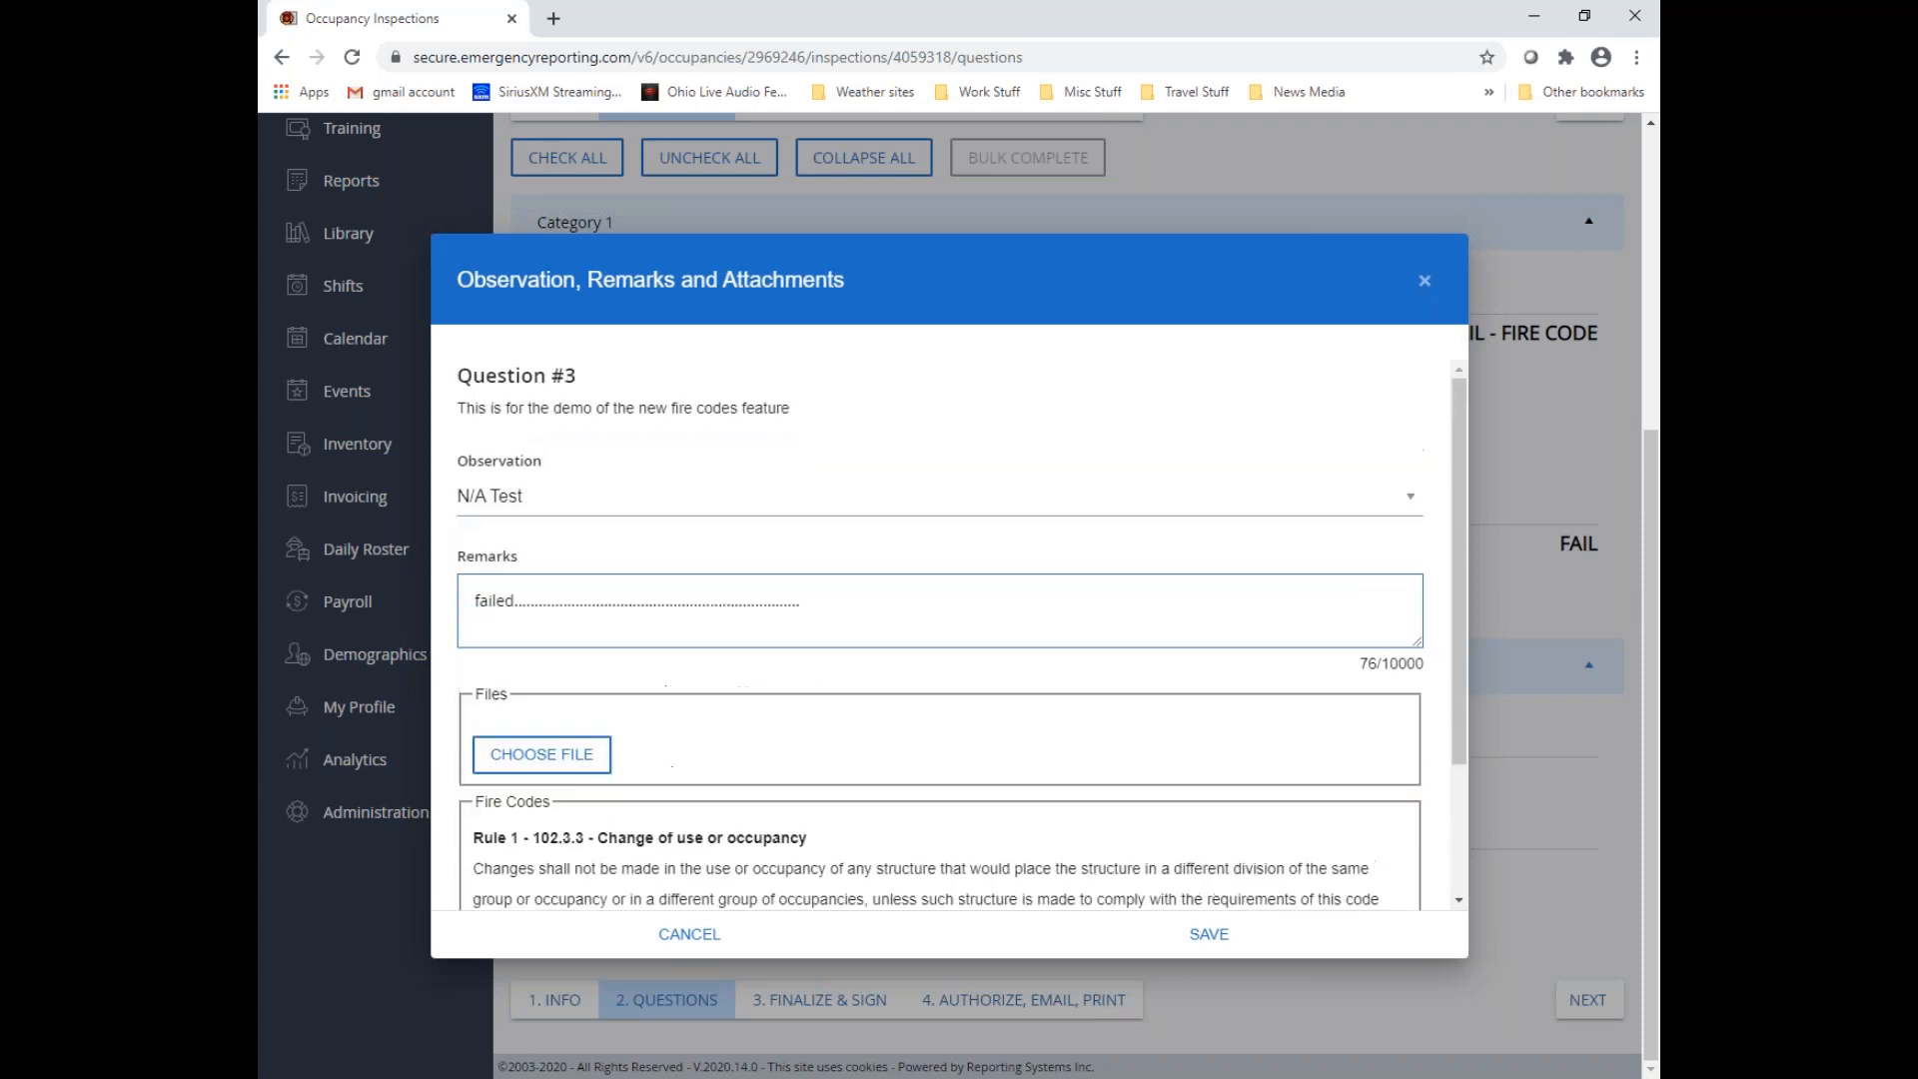
Set the observation for Question #3 to "Fail - Fire Code" and save the entry
{"action": "left_click", "coordinate": [534, 505]}
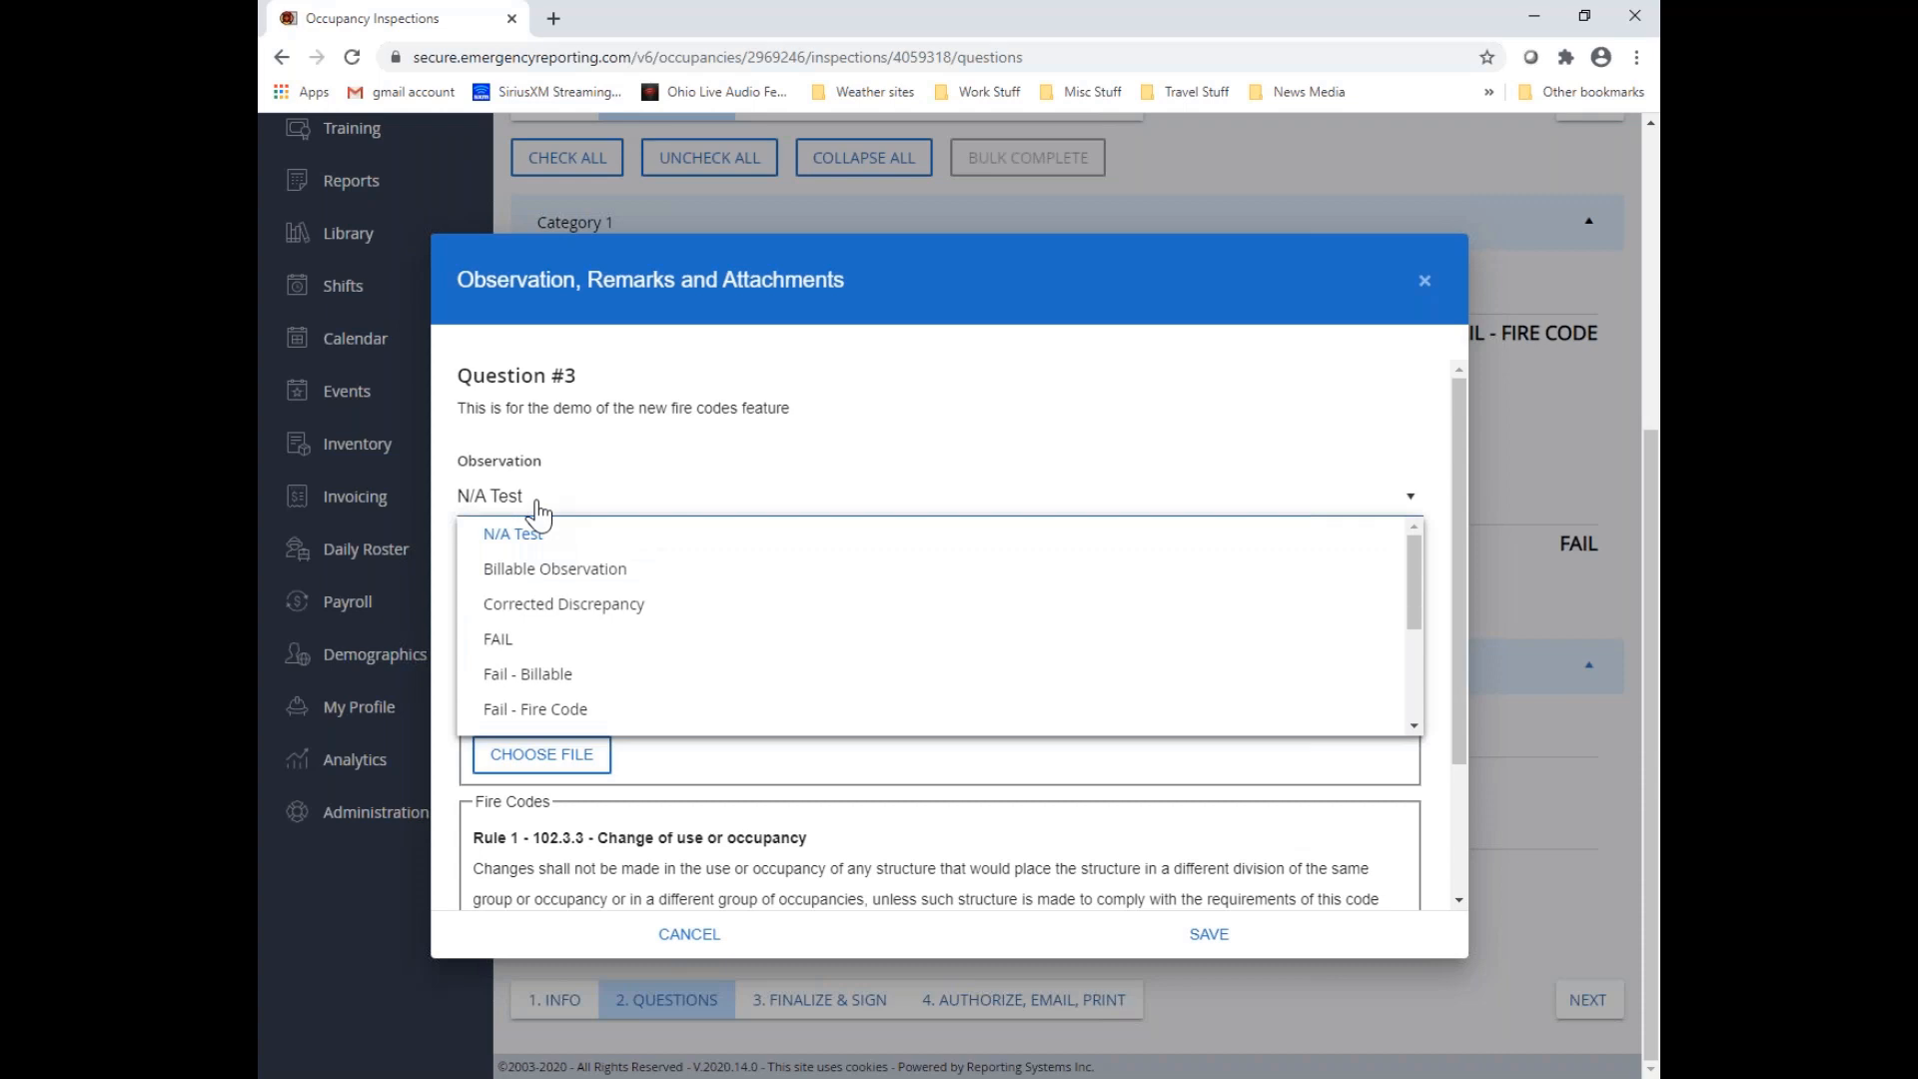
{"action": "scroll", "coordinate": [529, 579], "scroll_direction": "down", "scroll_amount": 1}
{"action": "left_click", "coordinate": [567, 602]}
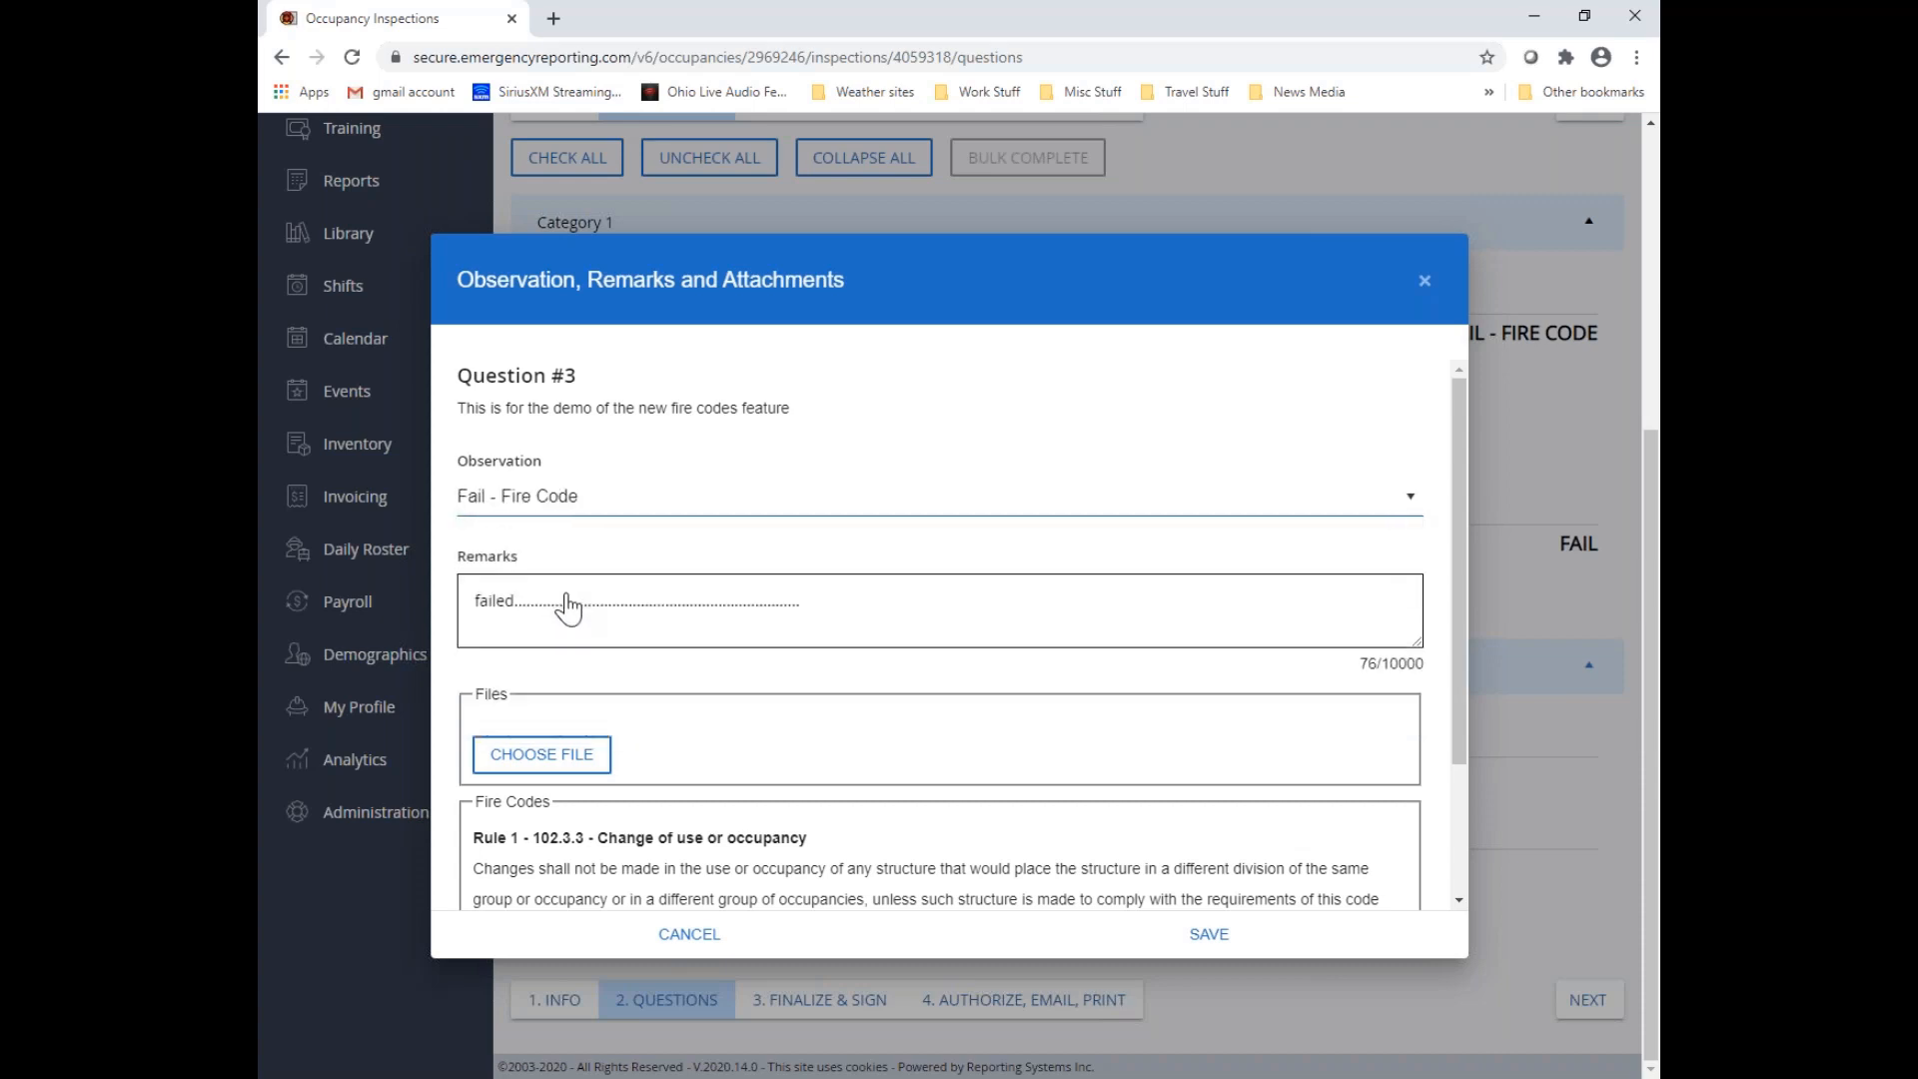
{"action": "left_click", "coordinate": [1209, 933]}
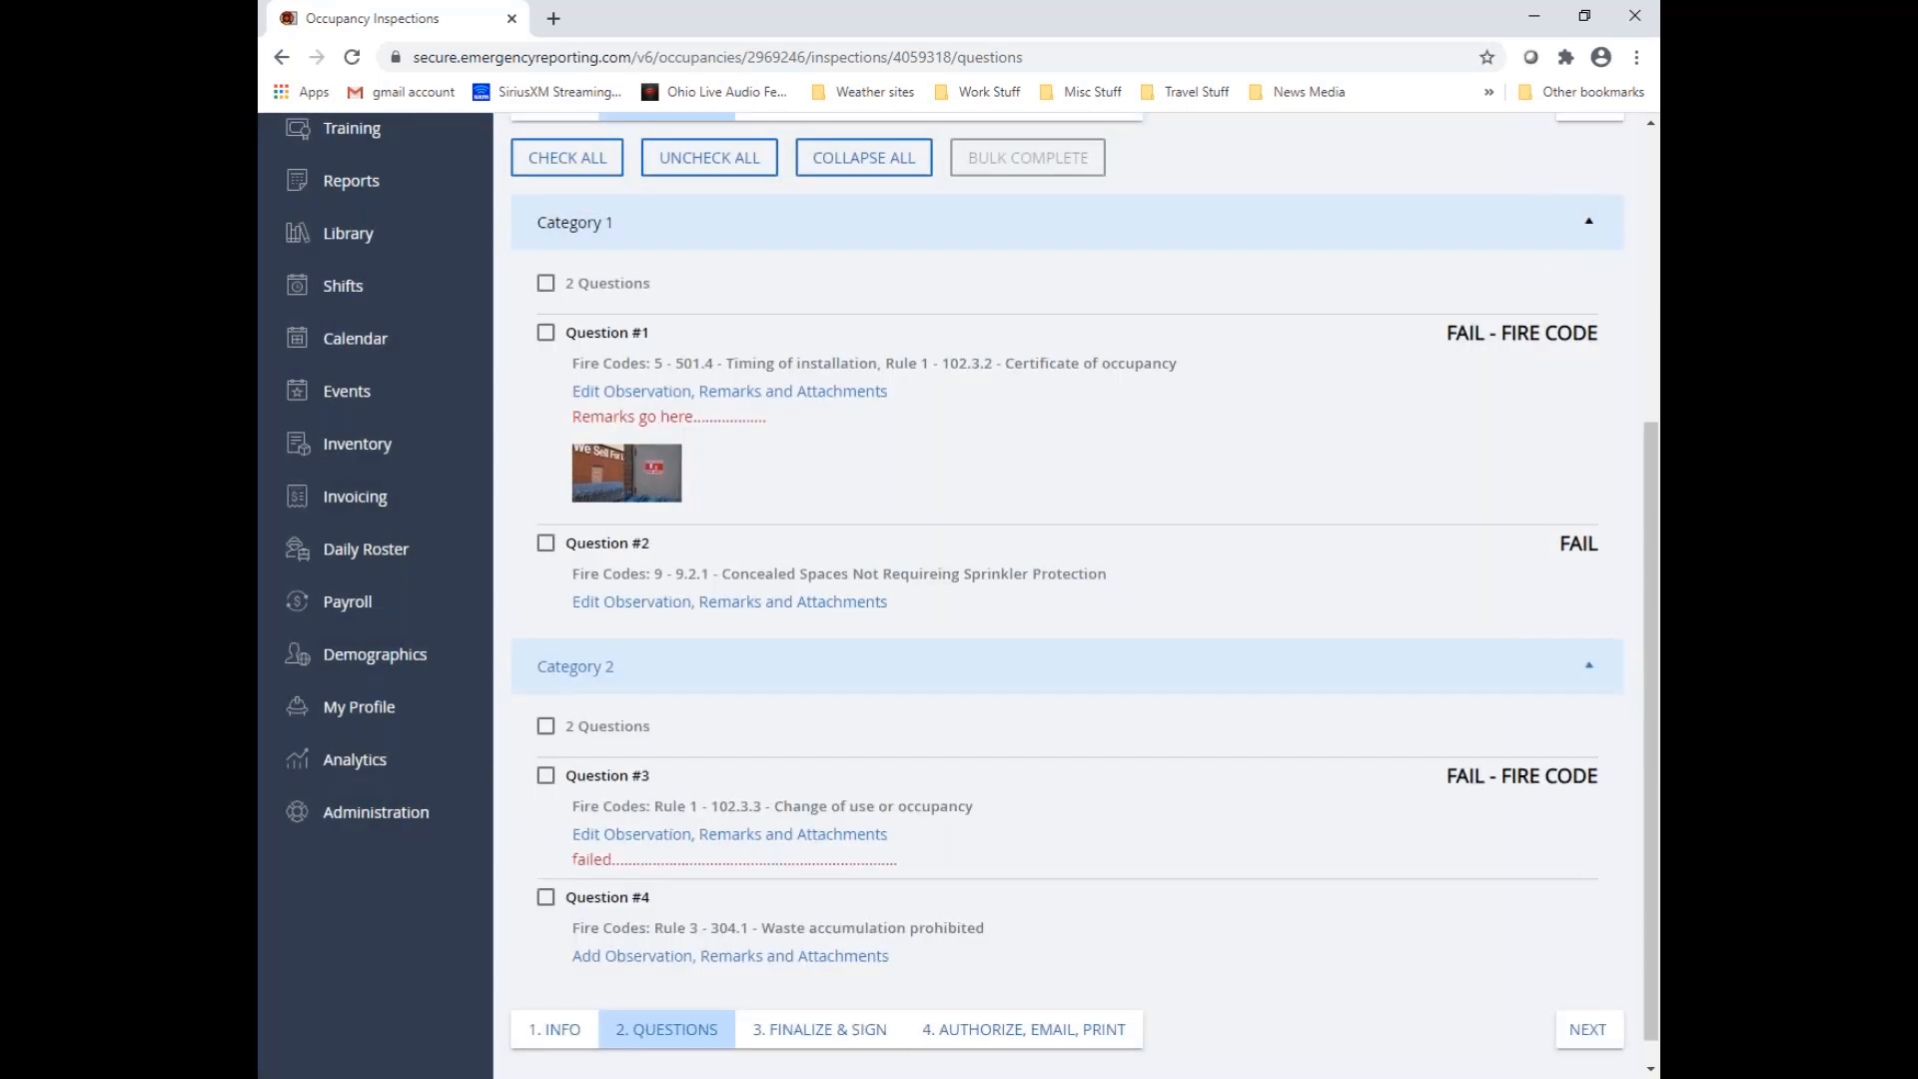
Record a "Fail - Fire Code" observation with the remarks "wefefeffefqefgergf" for Question #4 in Category 2 and save it
{"action": "scroll", "coordinate": [985, 912], "scroll_direction": "down", "scroll_amount": 1}
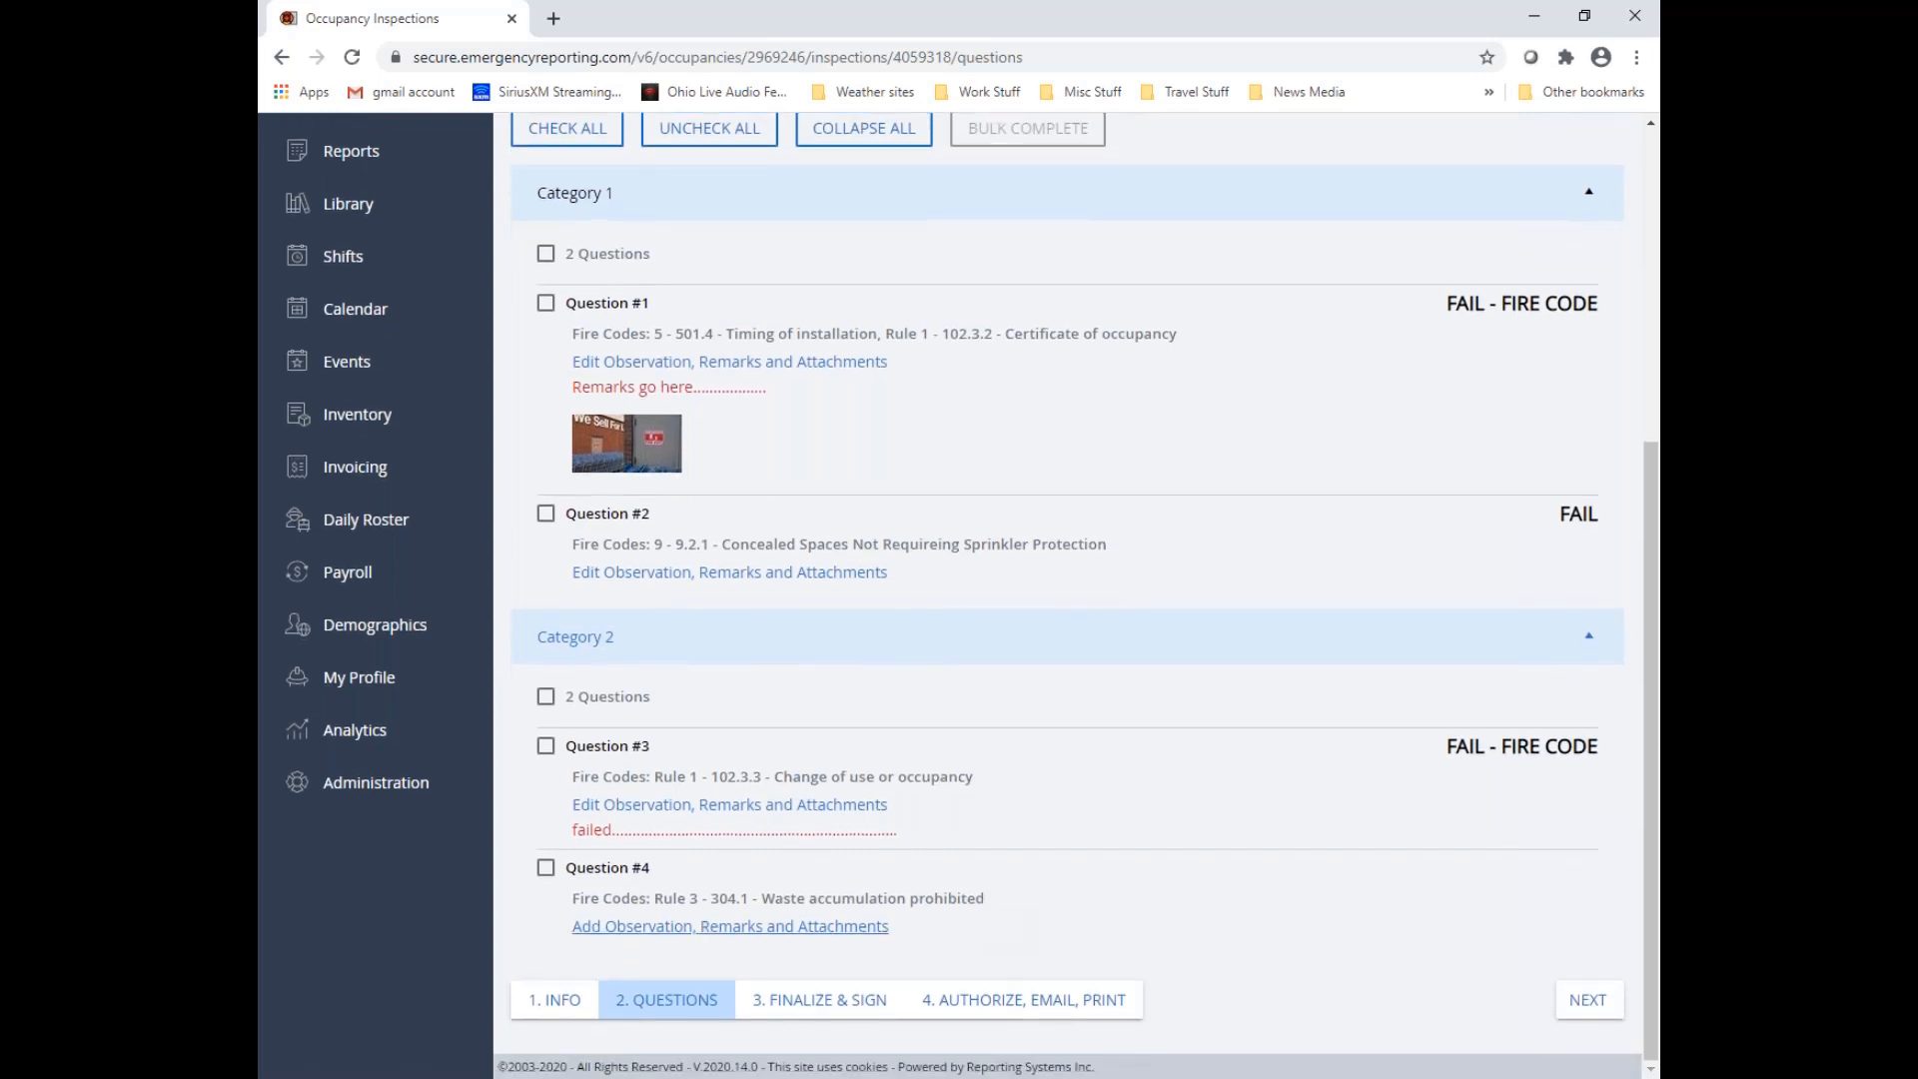
{"action": "left_click", "coordinate": [711, 927]}
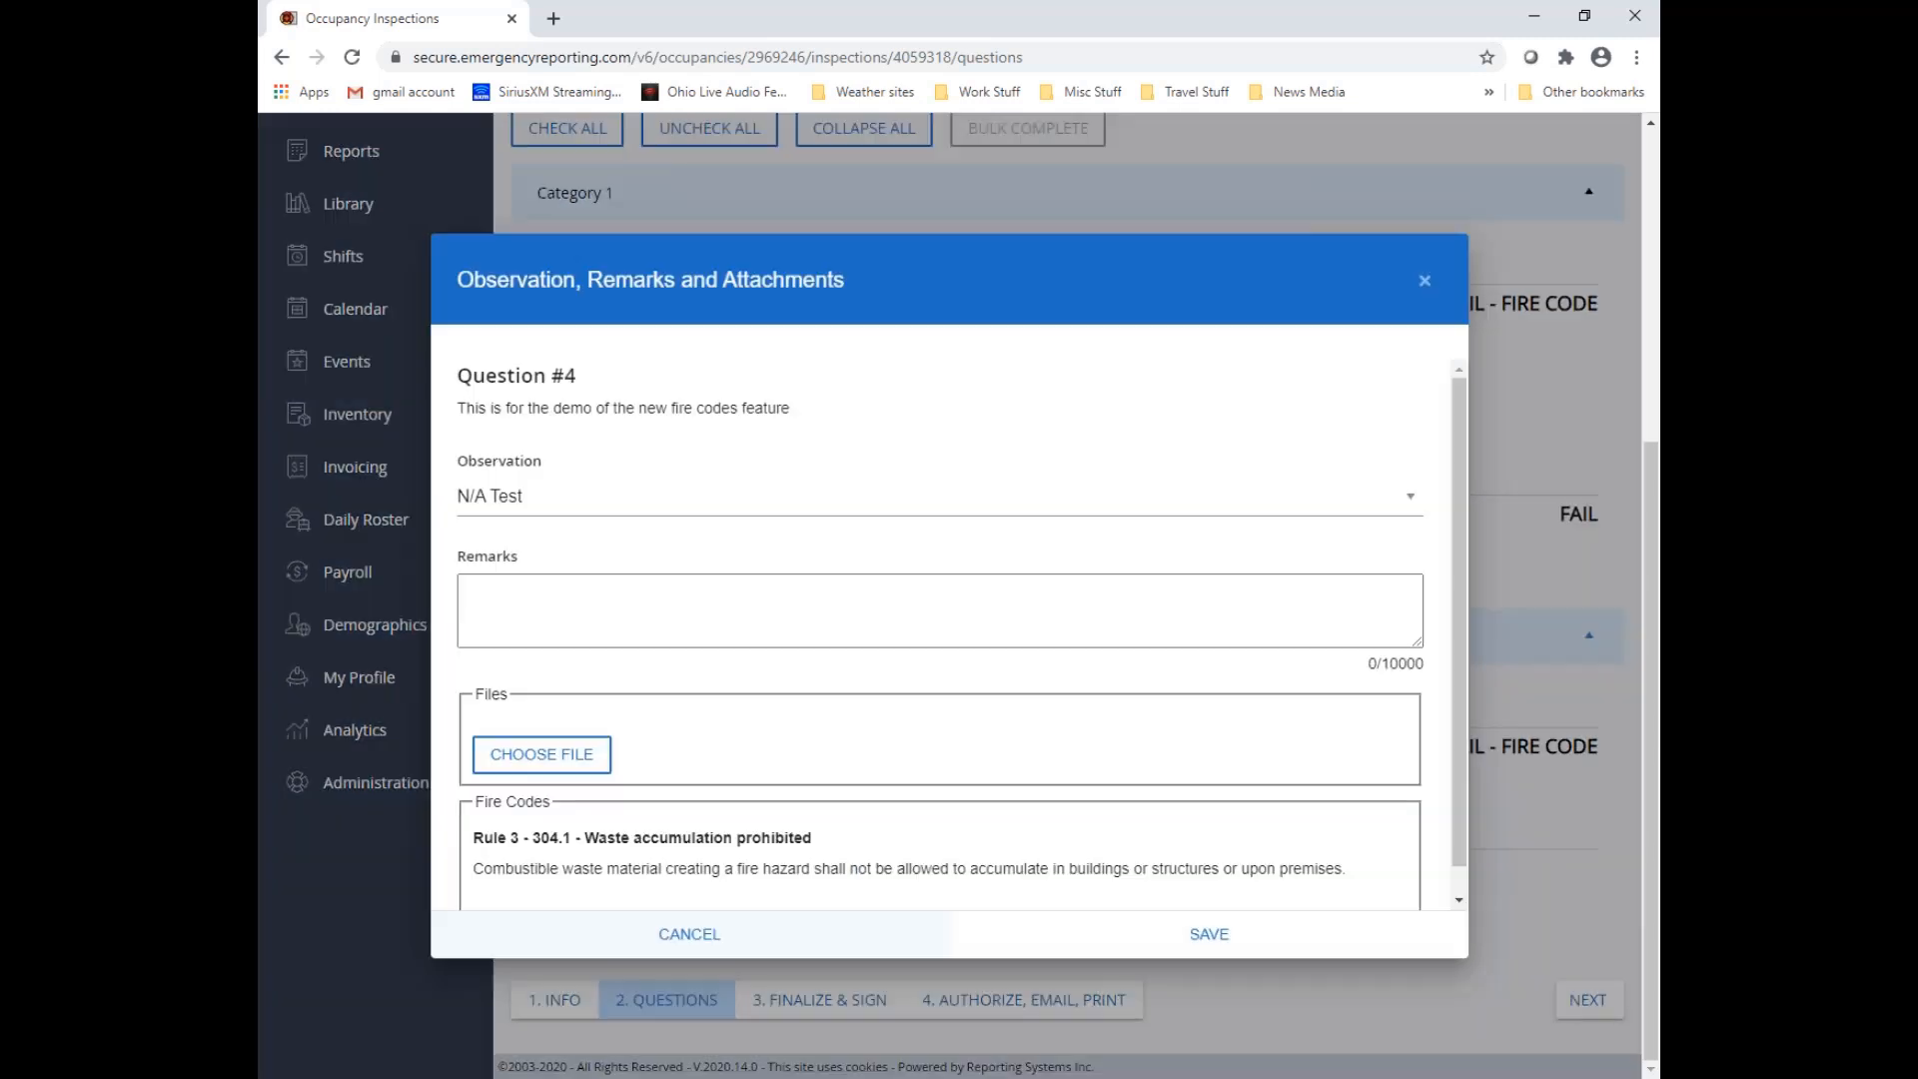
{"action": "left_click", "coordinate": [527, 601]}
{"action": "left_click", "coordinate": [713, 517]}
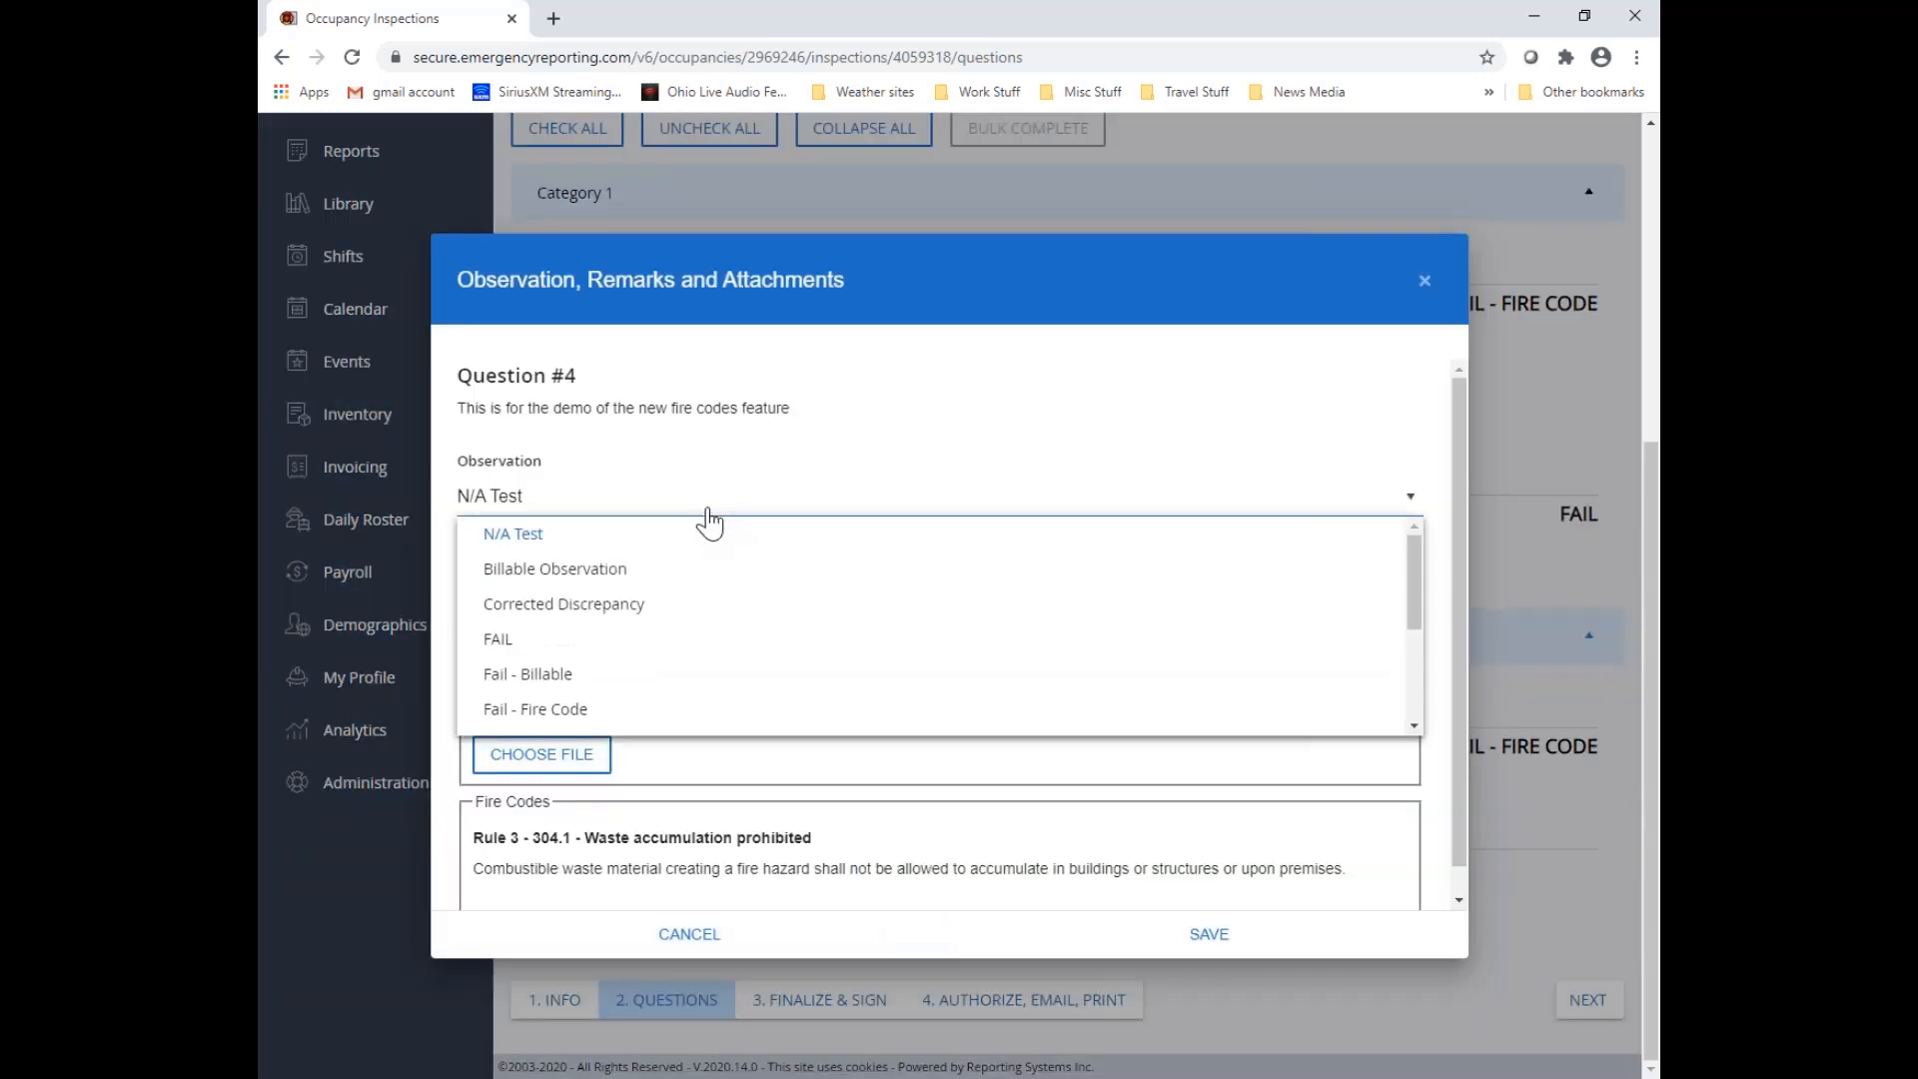
{"action": "left_click", "coordinate": [589, 711]}
{"action": "left_click", "coordinate": [615, 625]}
{"action": "type", "text": "wefefeffefqefgergf"}
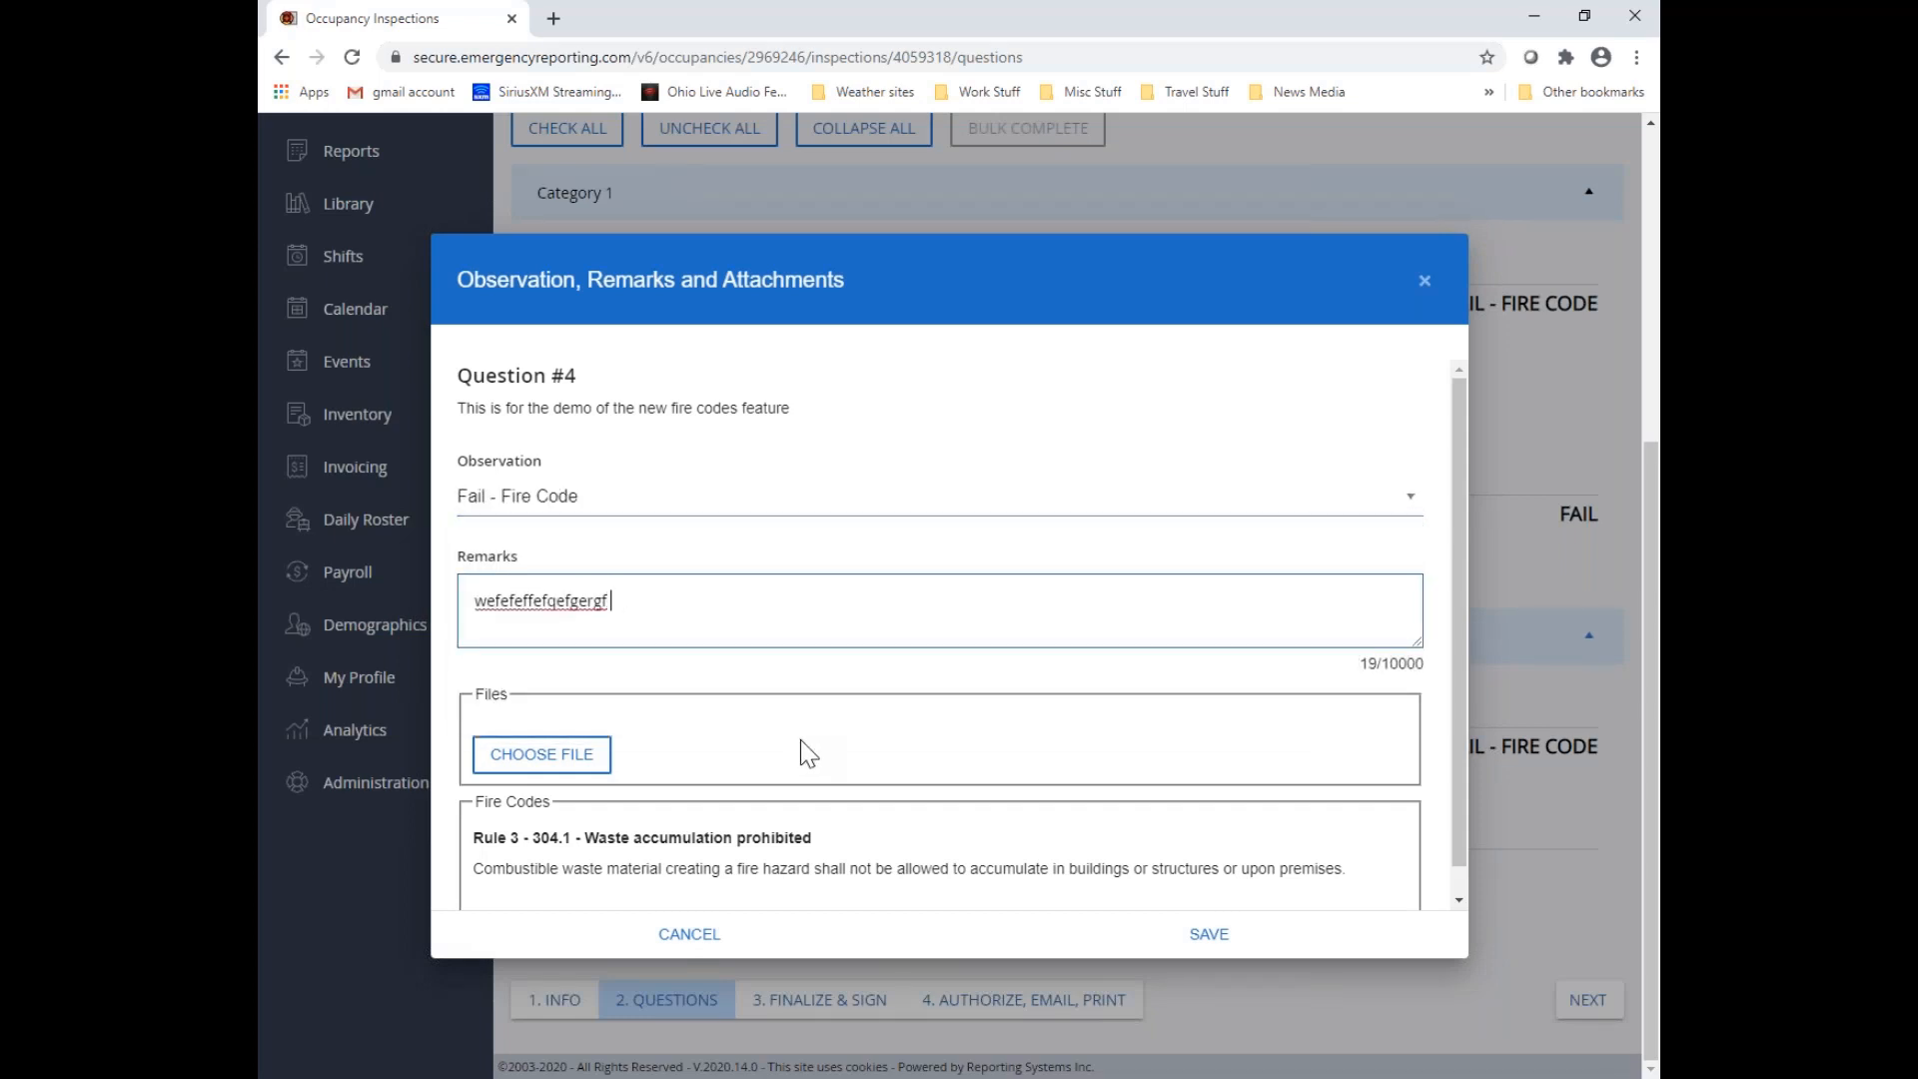
{"action": "scroll", "coordinate": [698, 817], "scroll_direction": "down", "scroll_amount": 1}
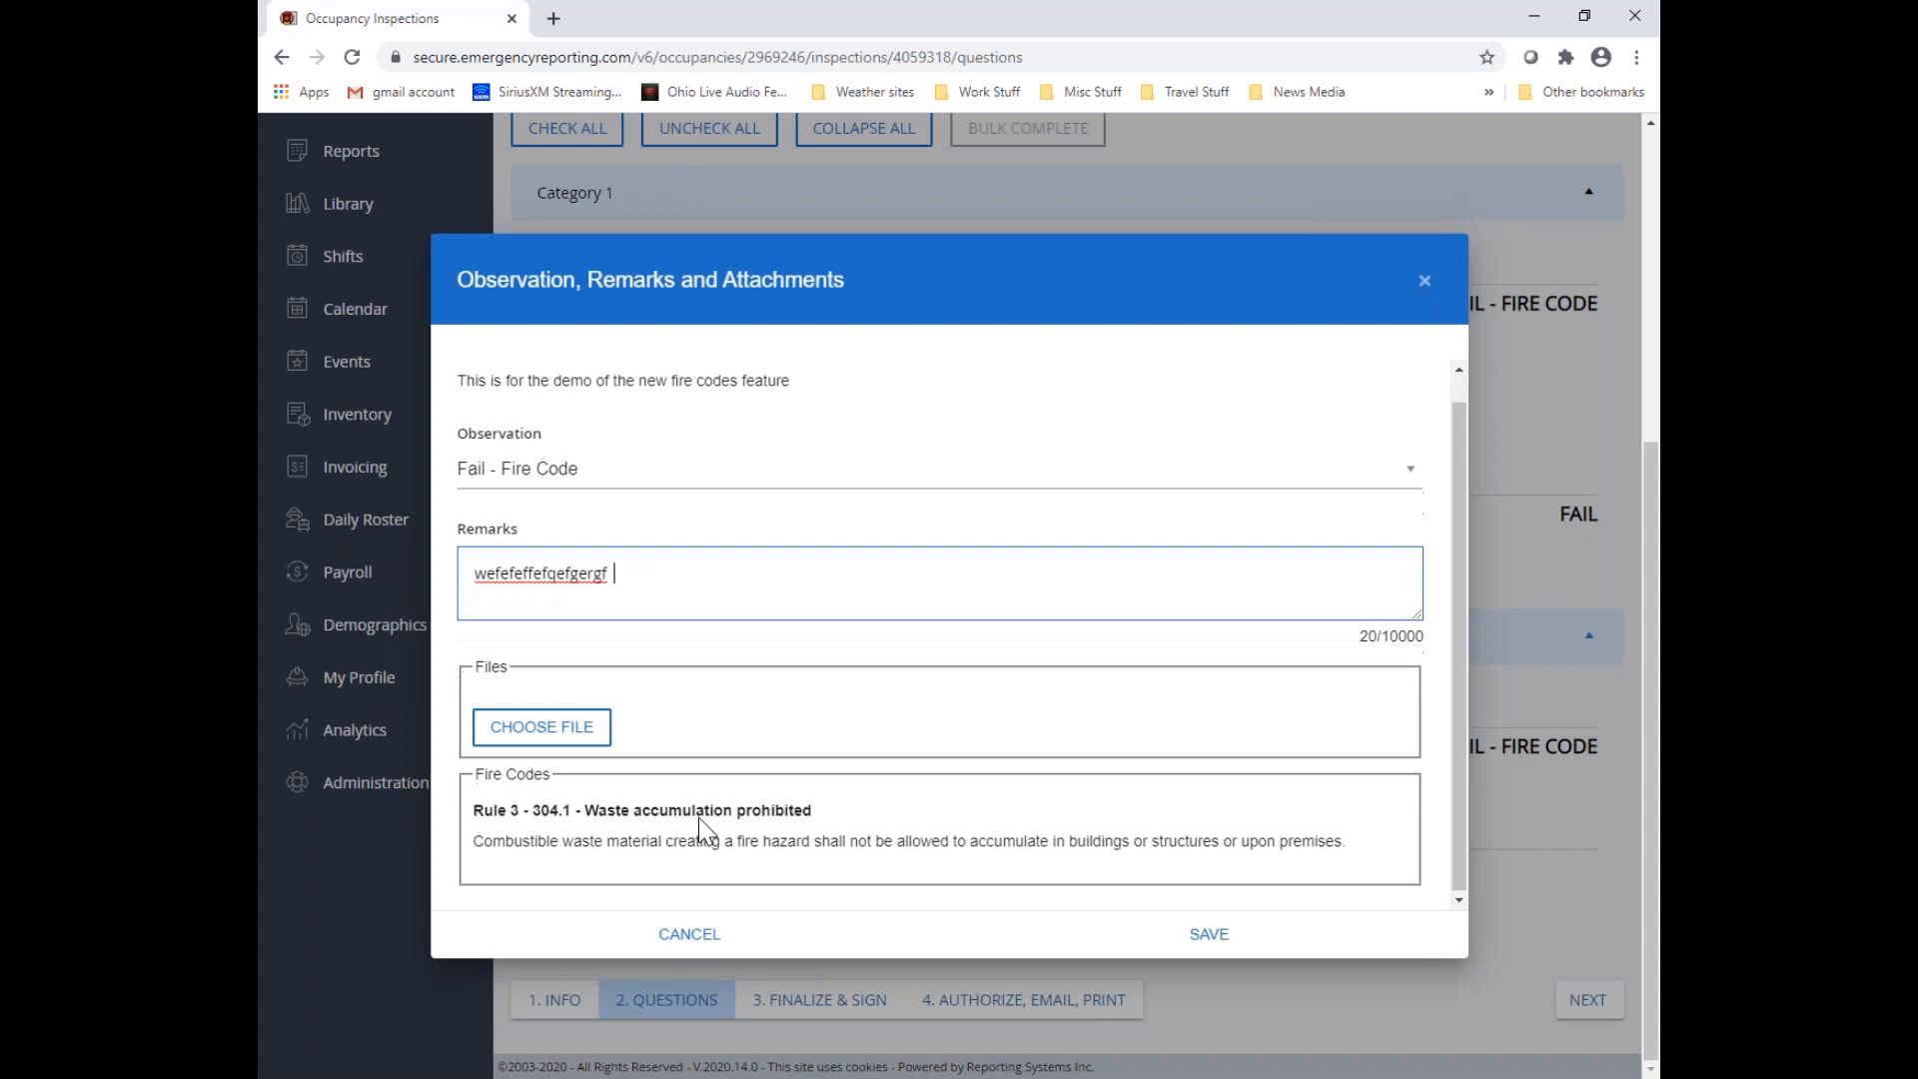
{"action": "left_click", "coordinate": [1209, 932]}
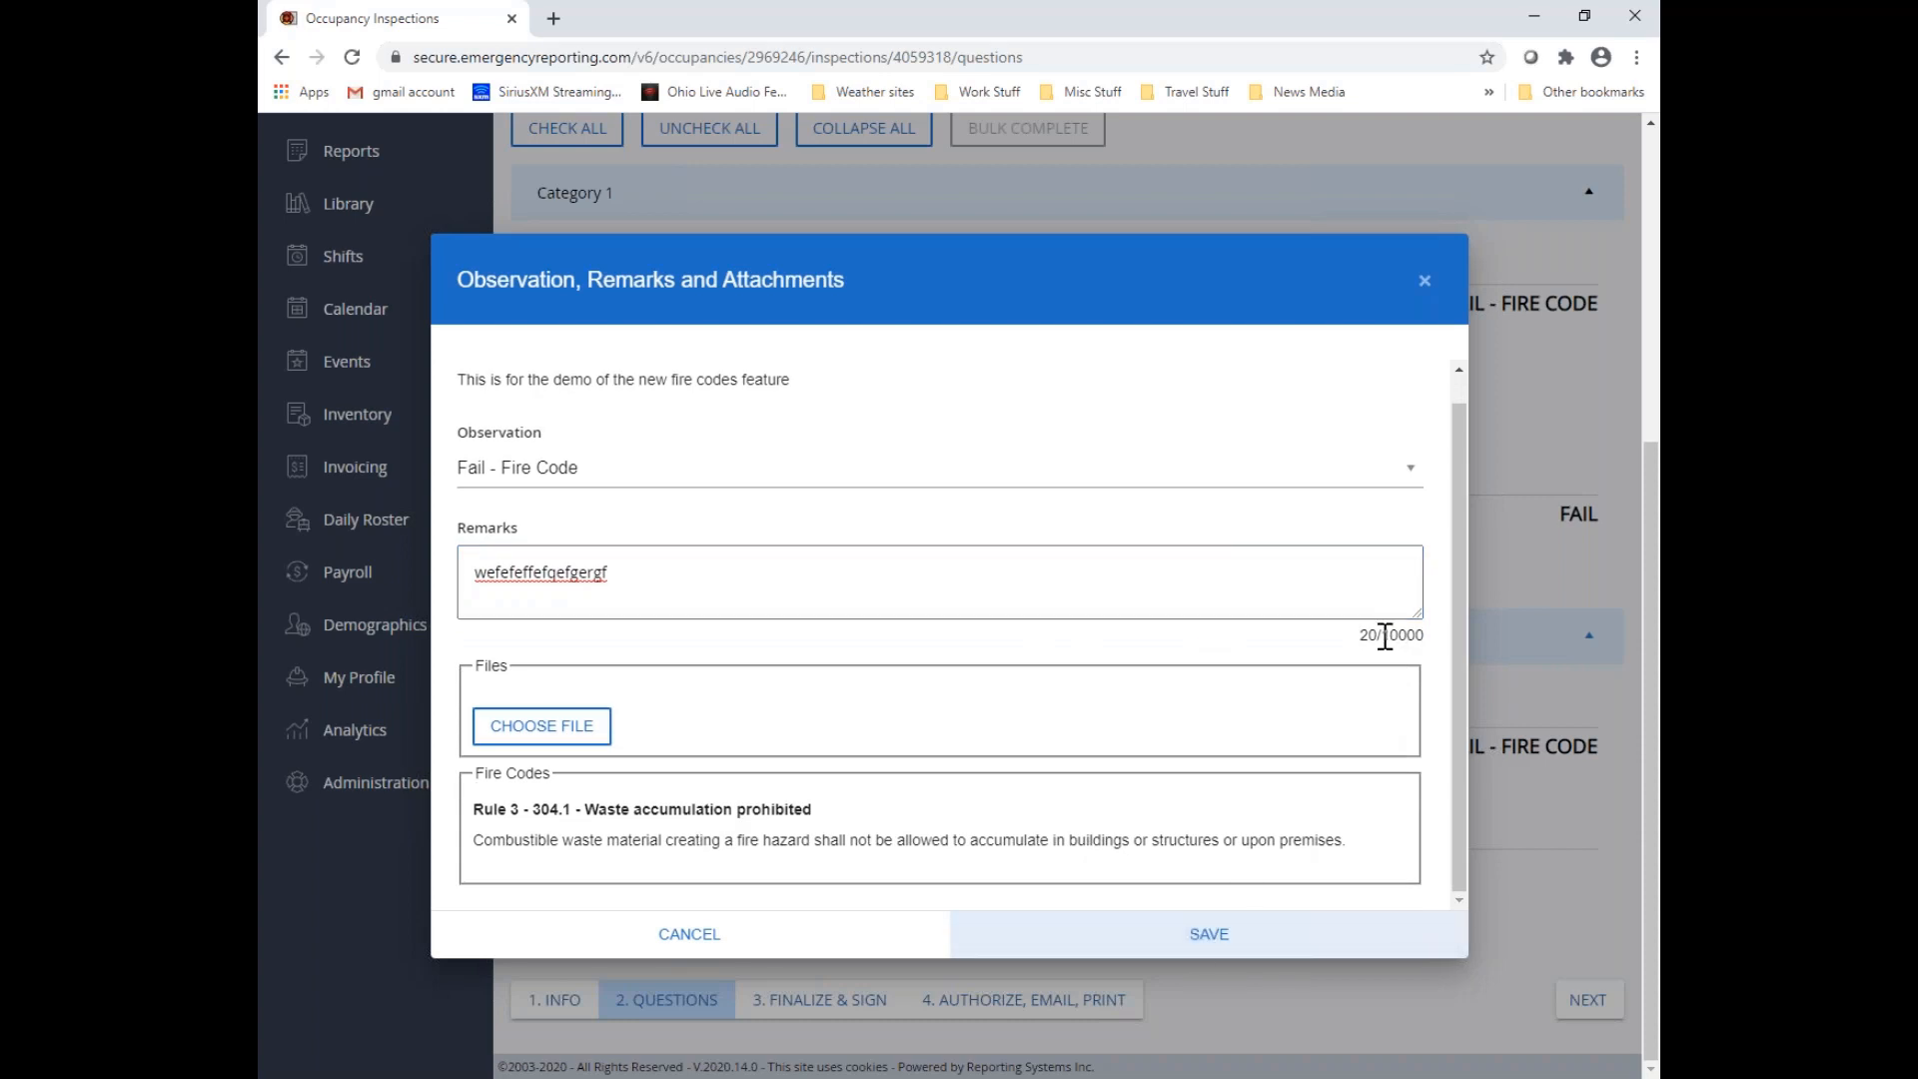
{"action": "left_click_drag", "start_coordinate": [1386, 637], "coordinate": [1427, 637]}
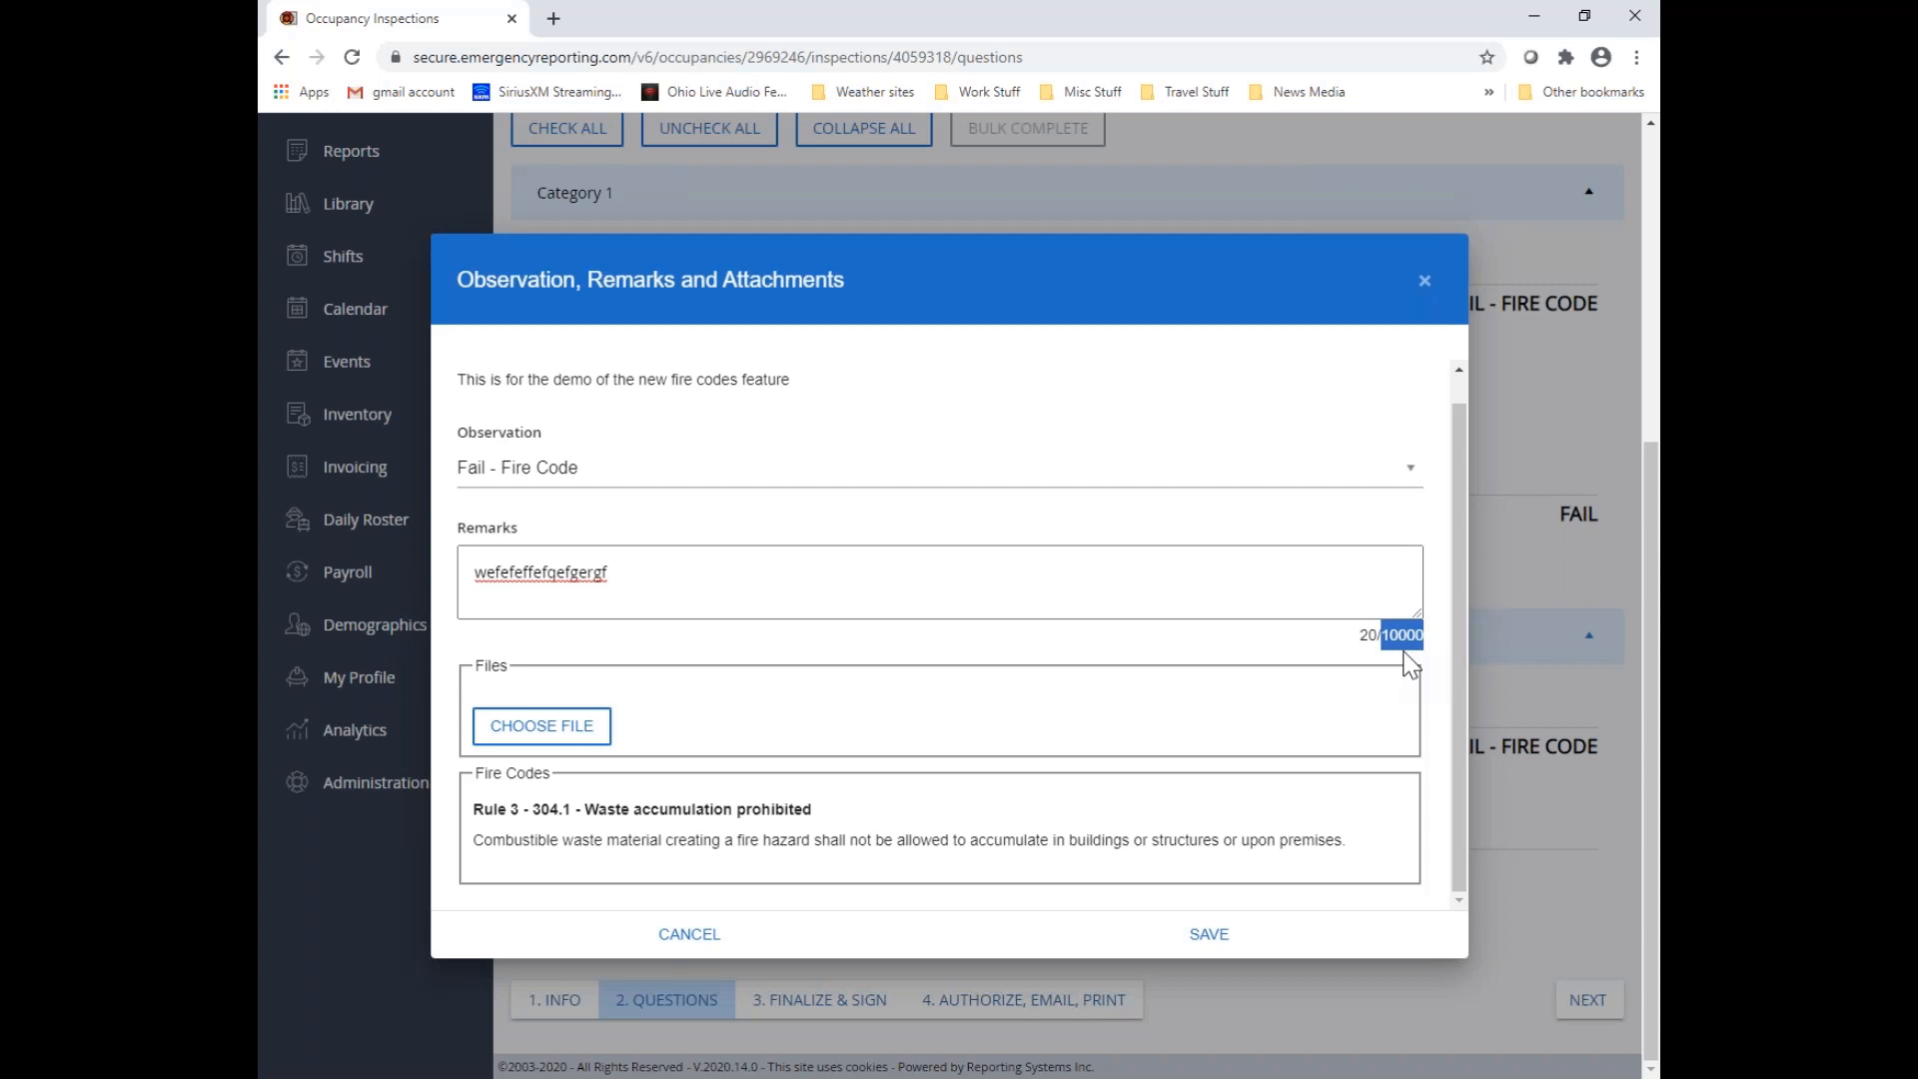
{"action": "left_click", "coordinate": [1210, 939]}
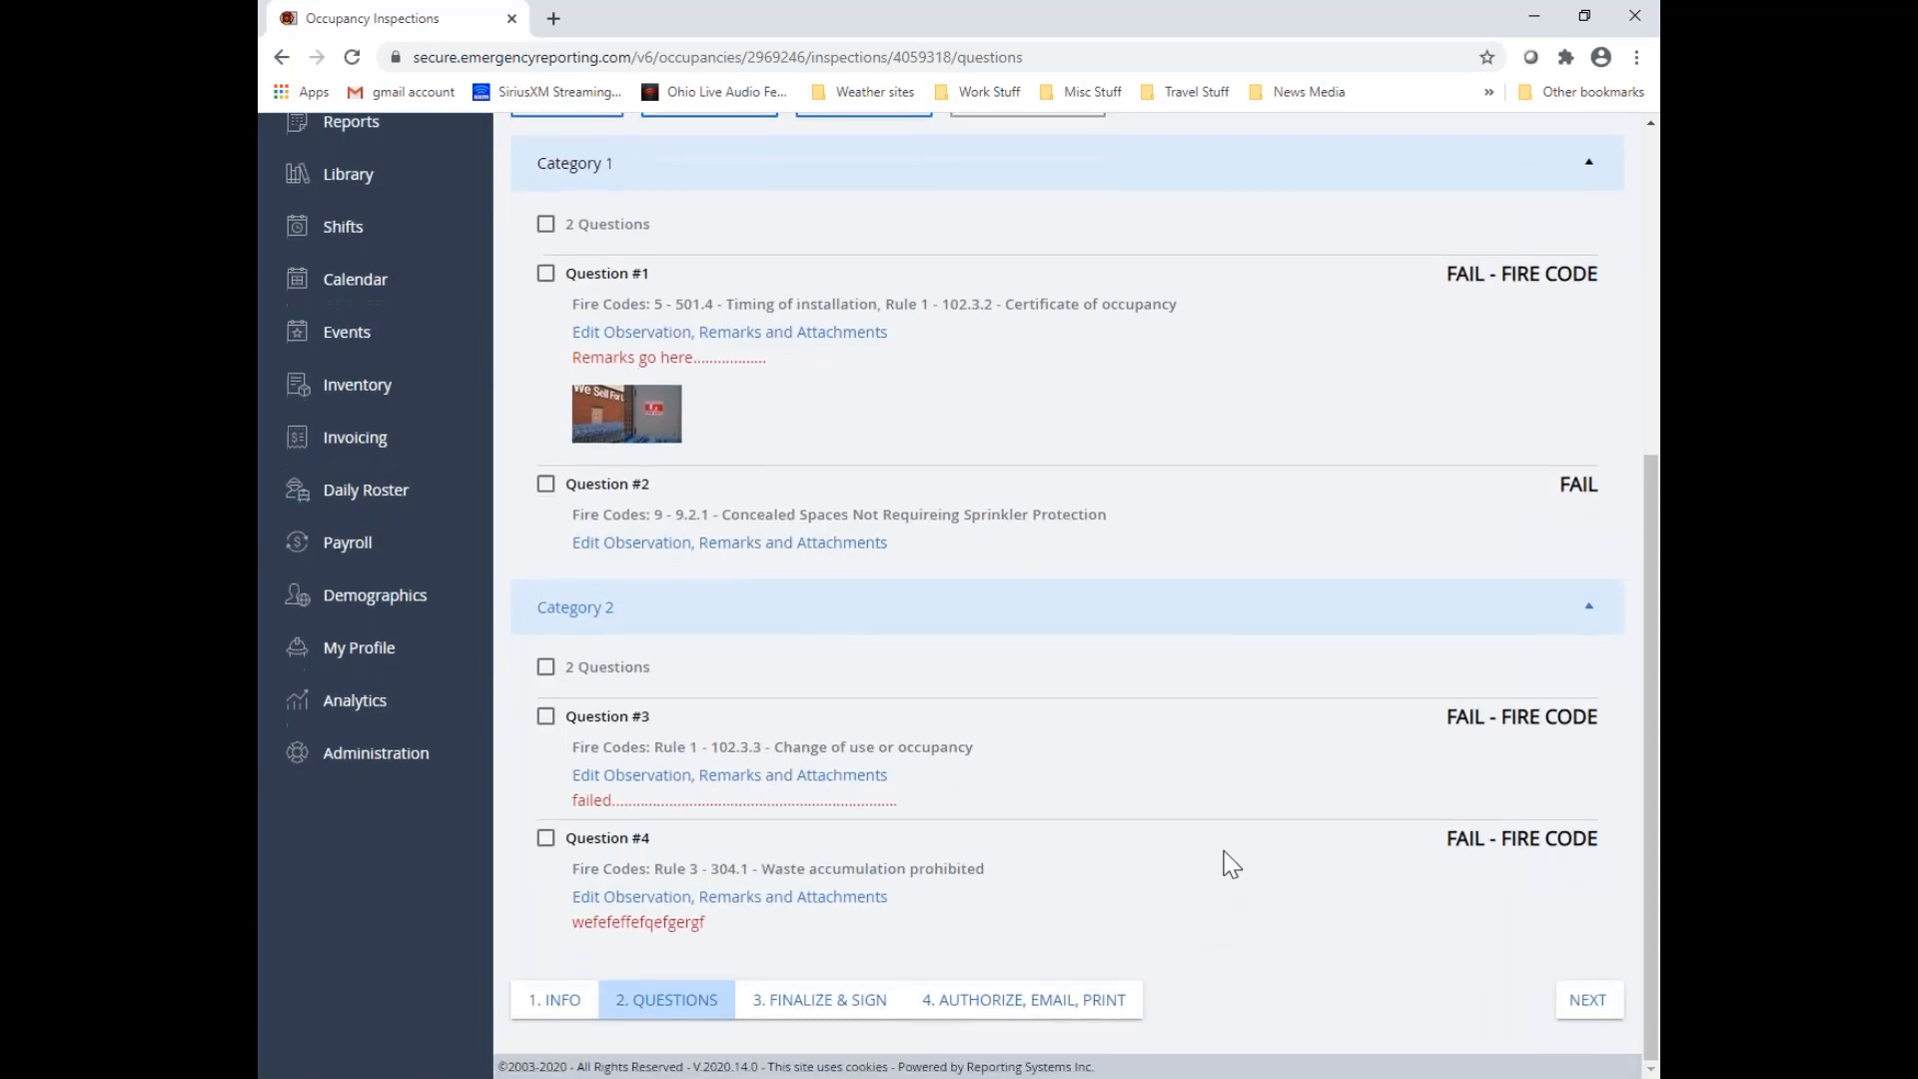
Review the answered questions, proceed to the Finalize & Sign stage, and set the inspection end date/time to the current time, 8/6/2020 2:41 PM
{"action": "scroll", "coordinate": [1224, 862], "scroll_direction": "up", "scroll_amount": 3}
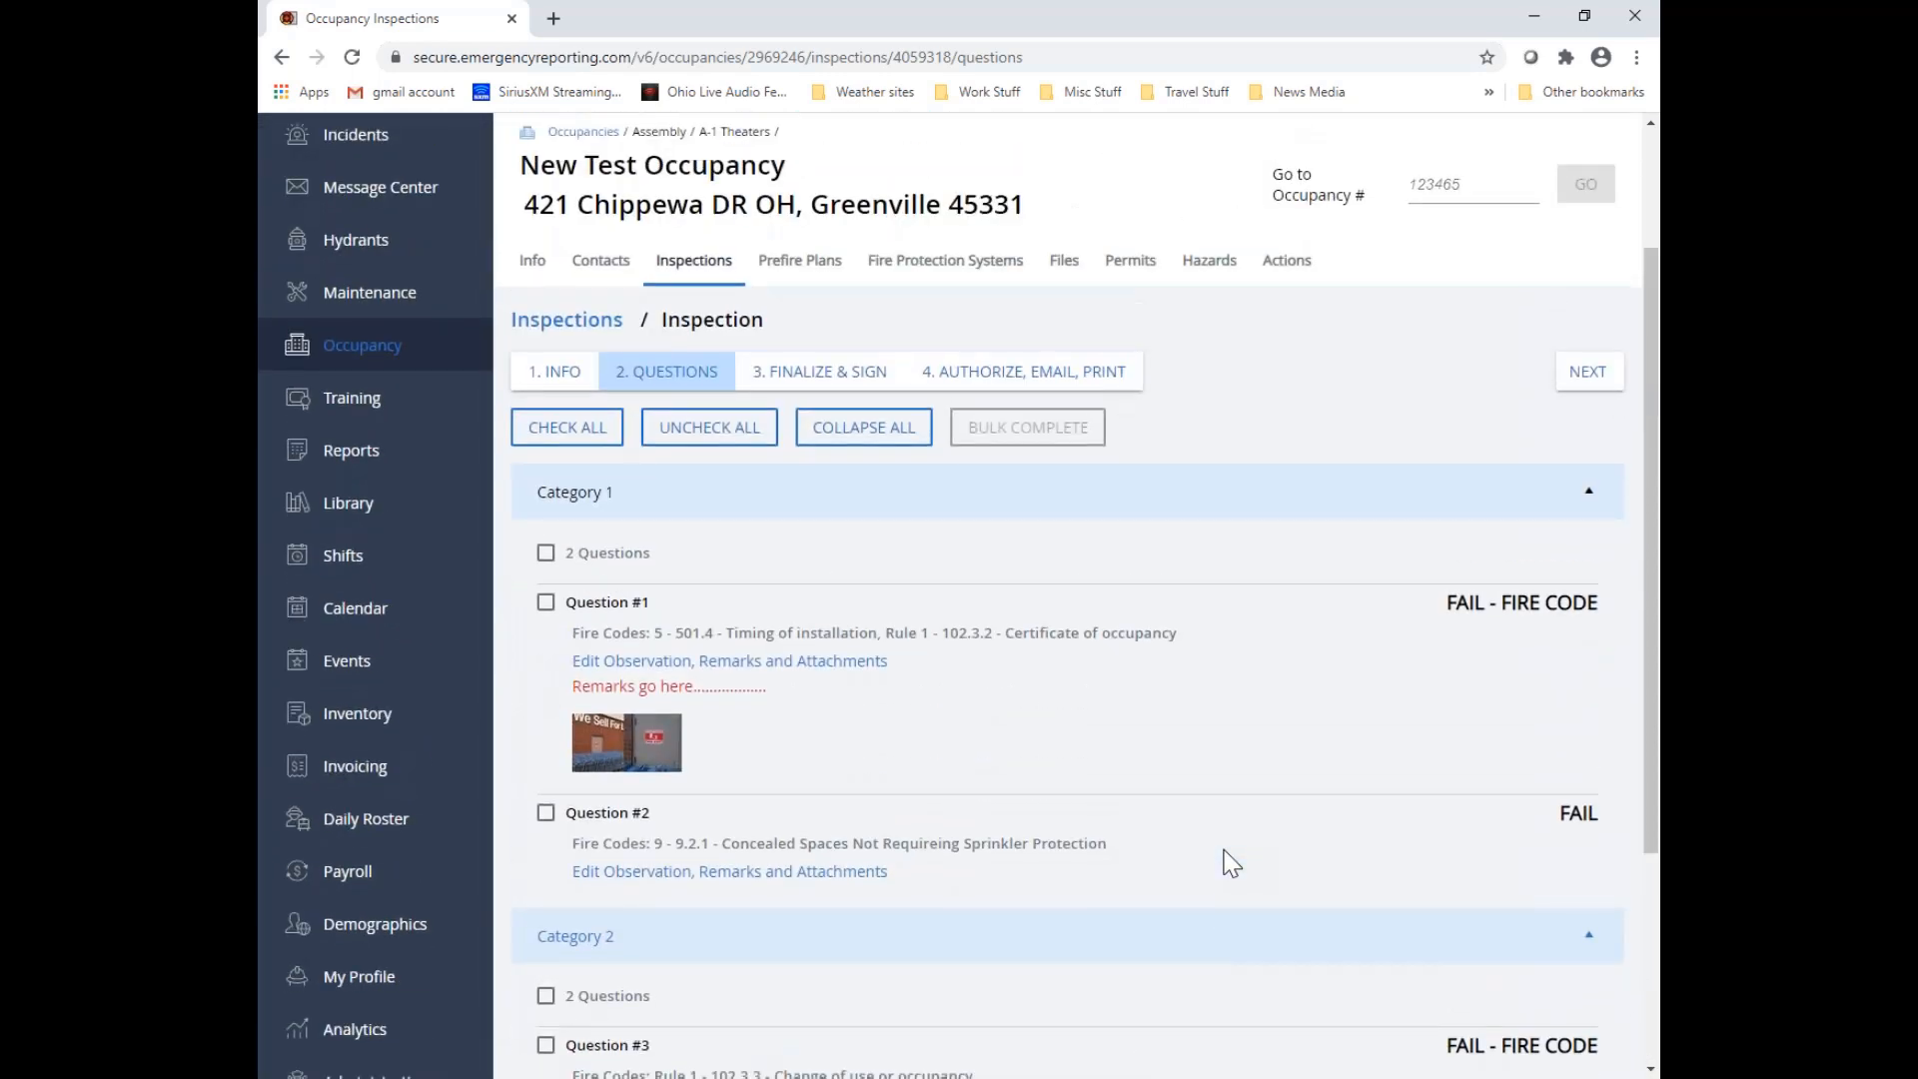
{"action": "scroll", "coordinate": [1232, 862], "scroll_direction": "down", "scroll_amount": 2}
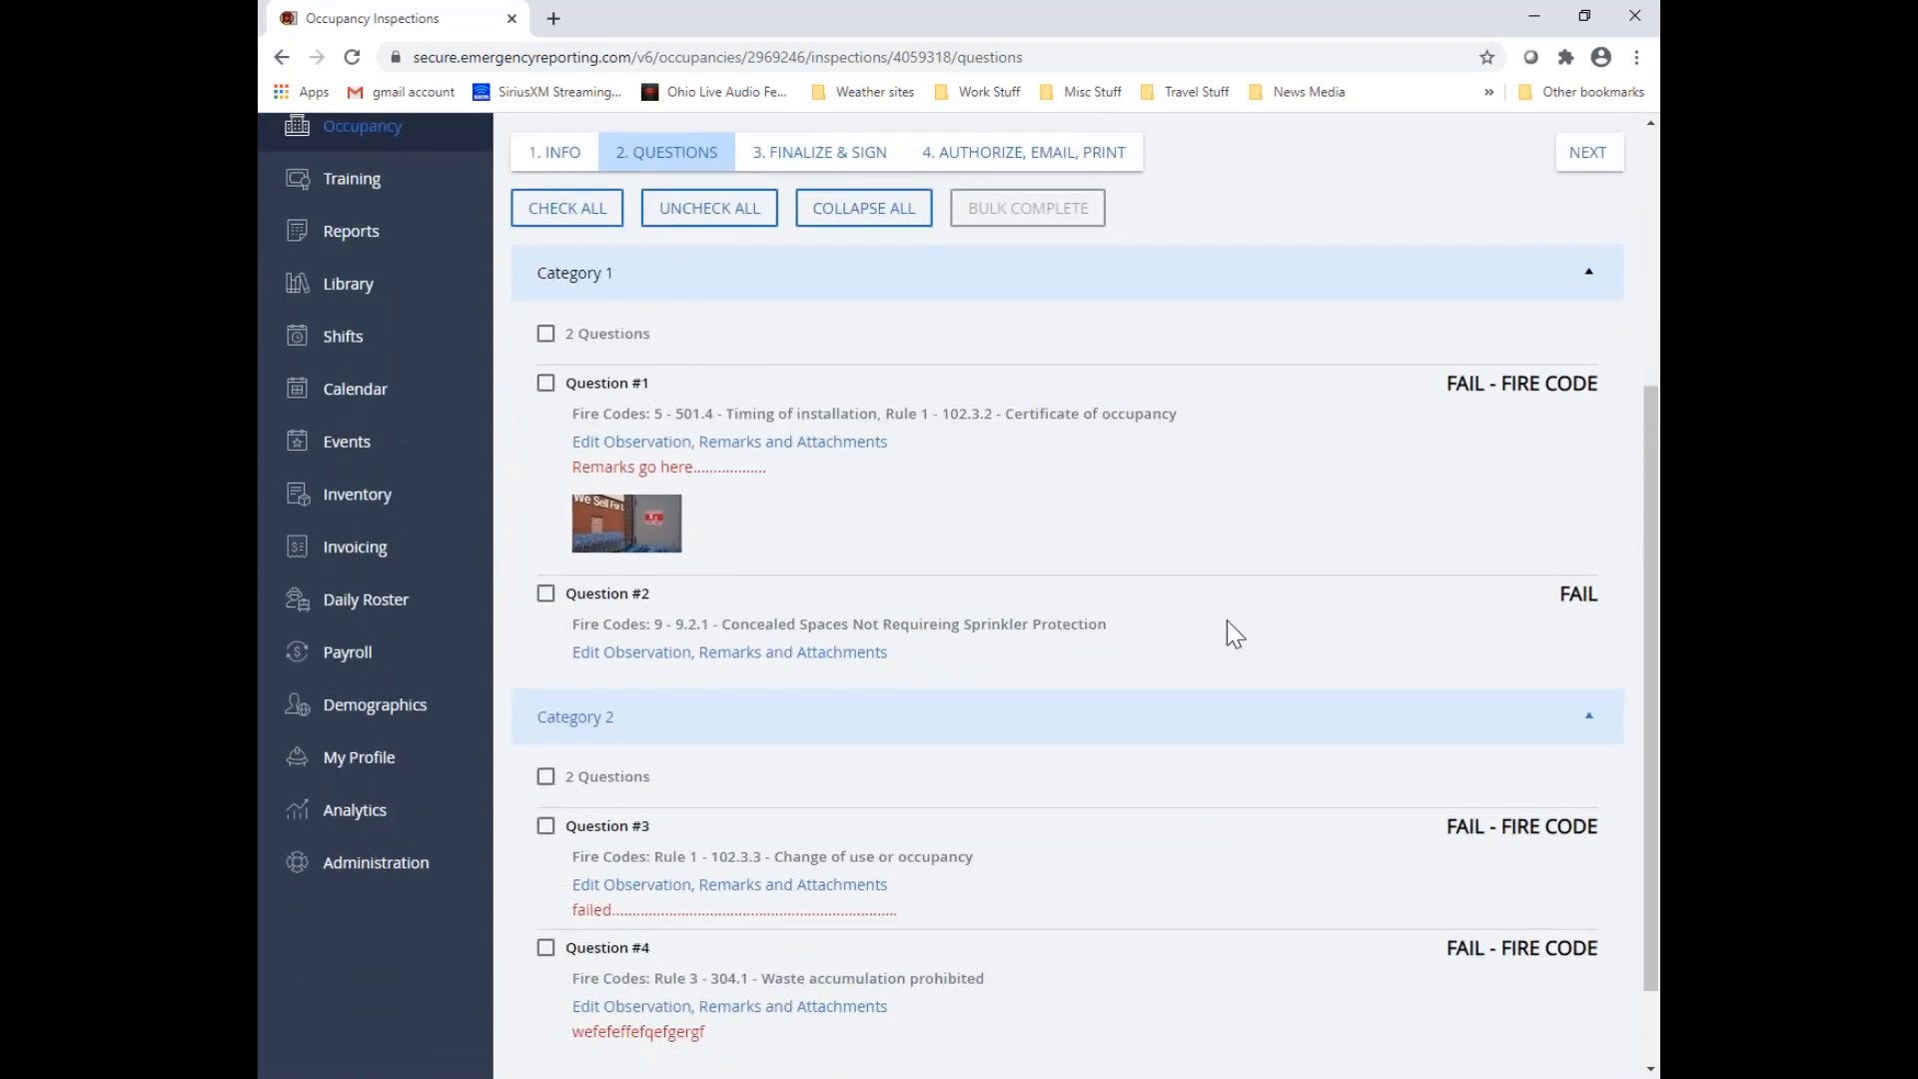
{"action": "scroll", "coordinate": [1536, 439], "scroll_direction": "up", "scroll_amount": 2}
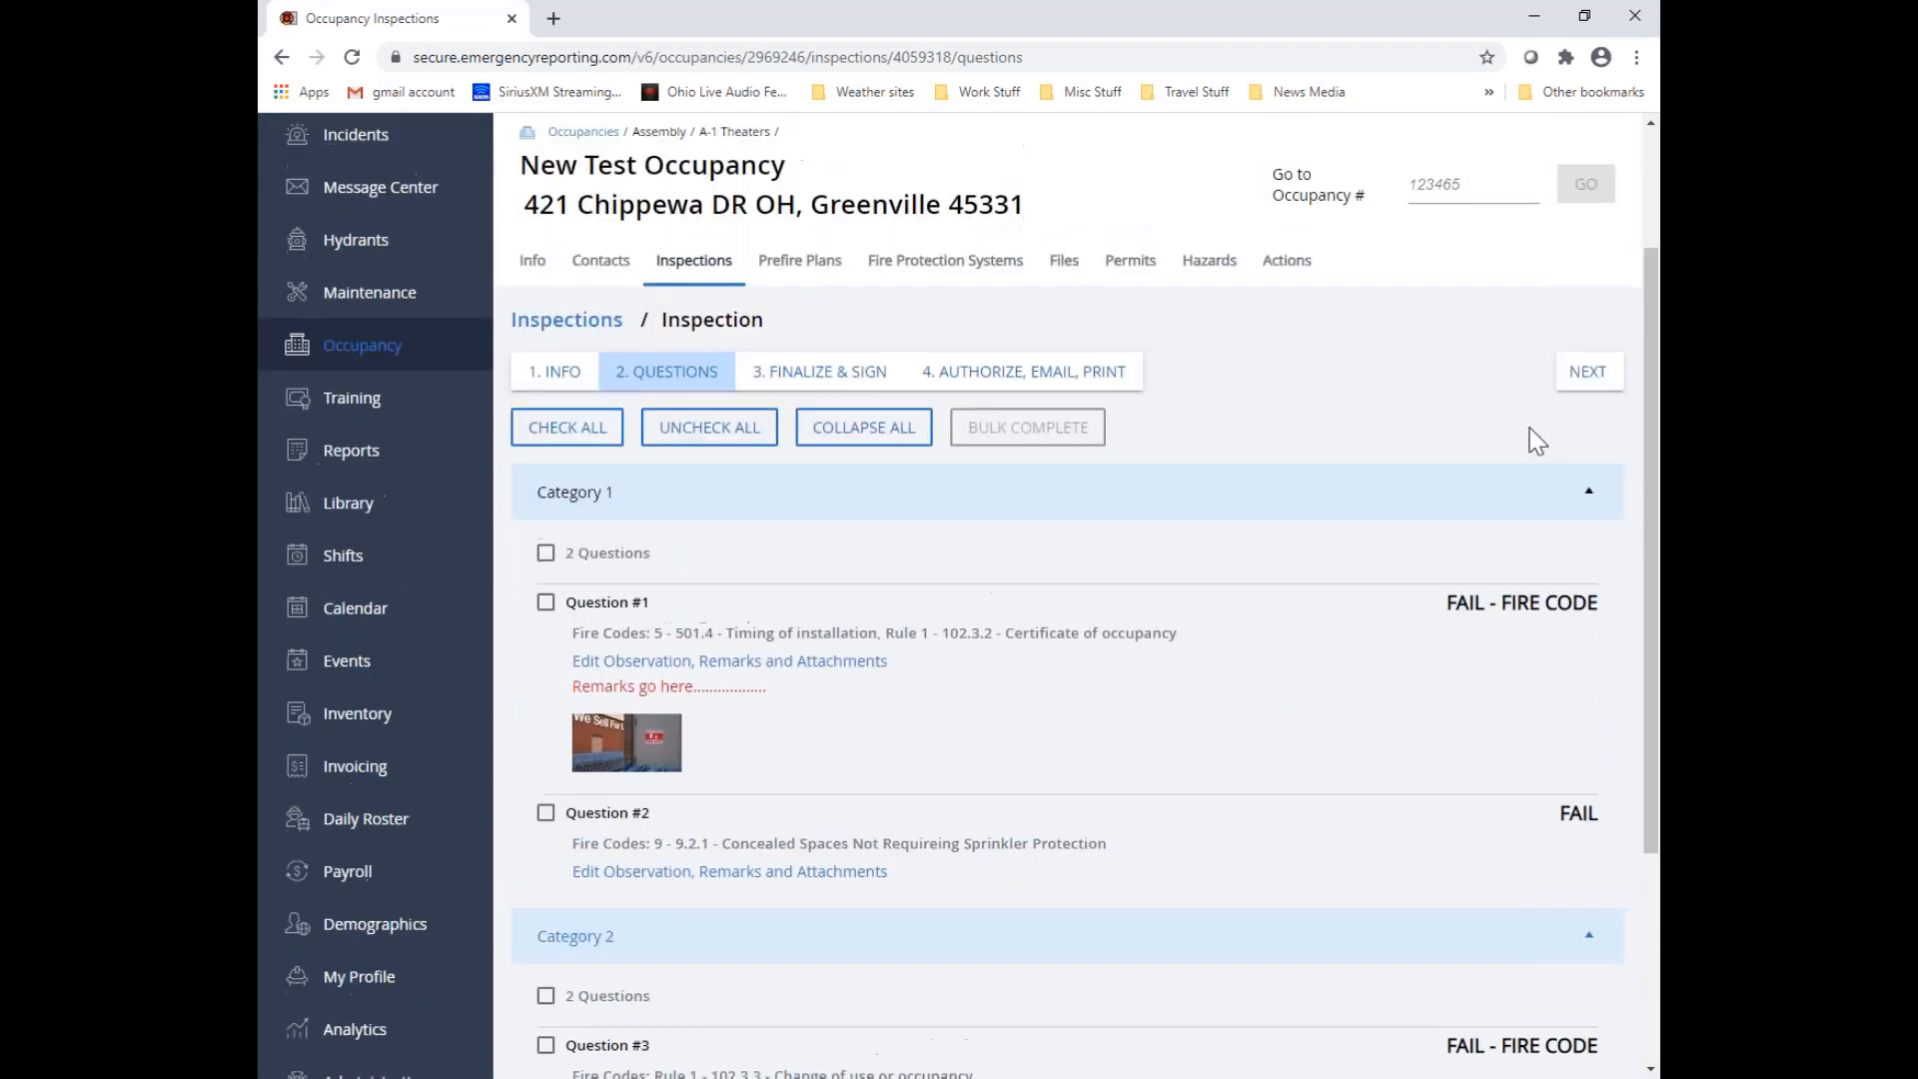
{"action": "left_click", "coordinate": [1585, 393]}
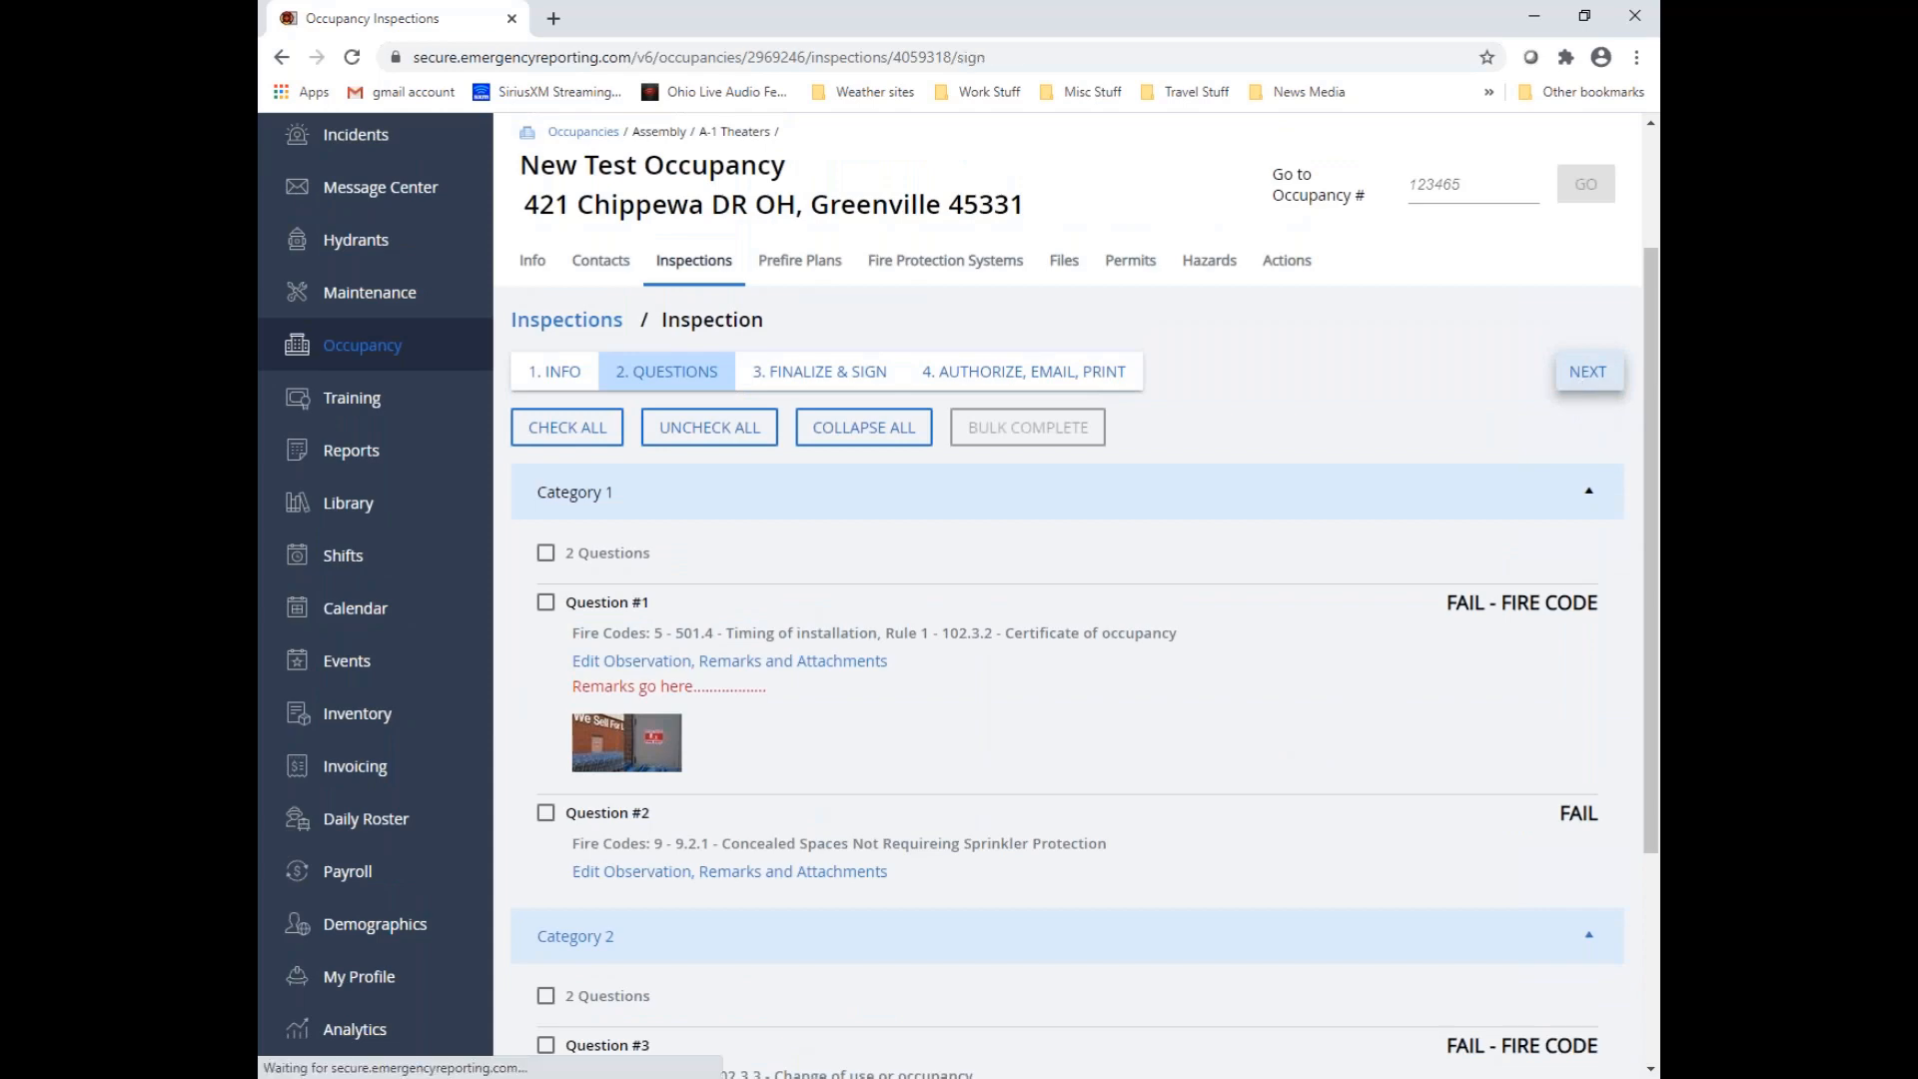
{"action": "scroll", "coordinate": [1274, 685], "scroll_direction": "down", "scroll_amount": 3}
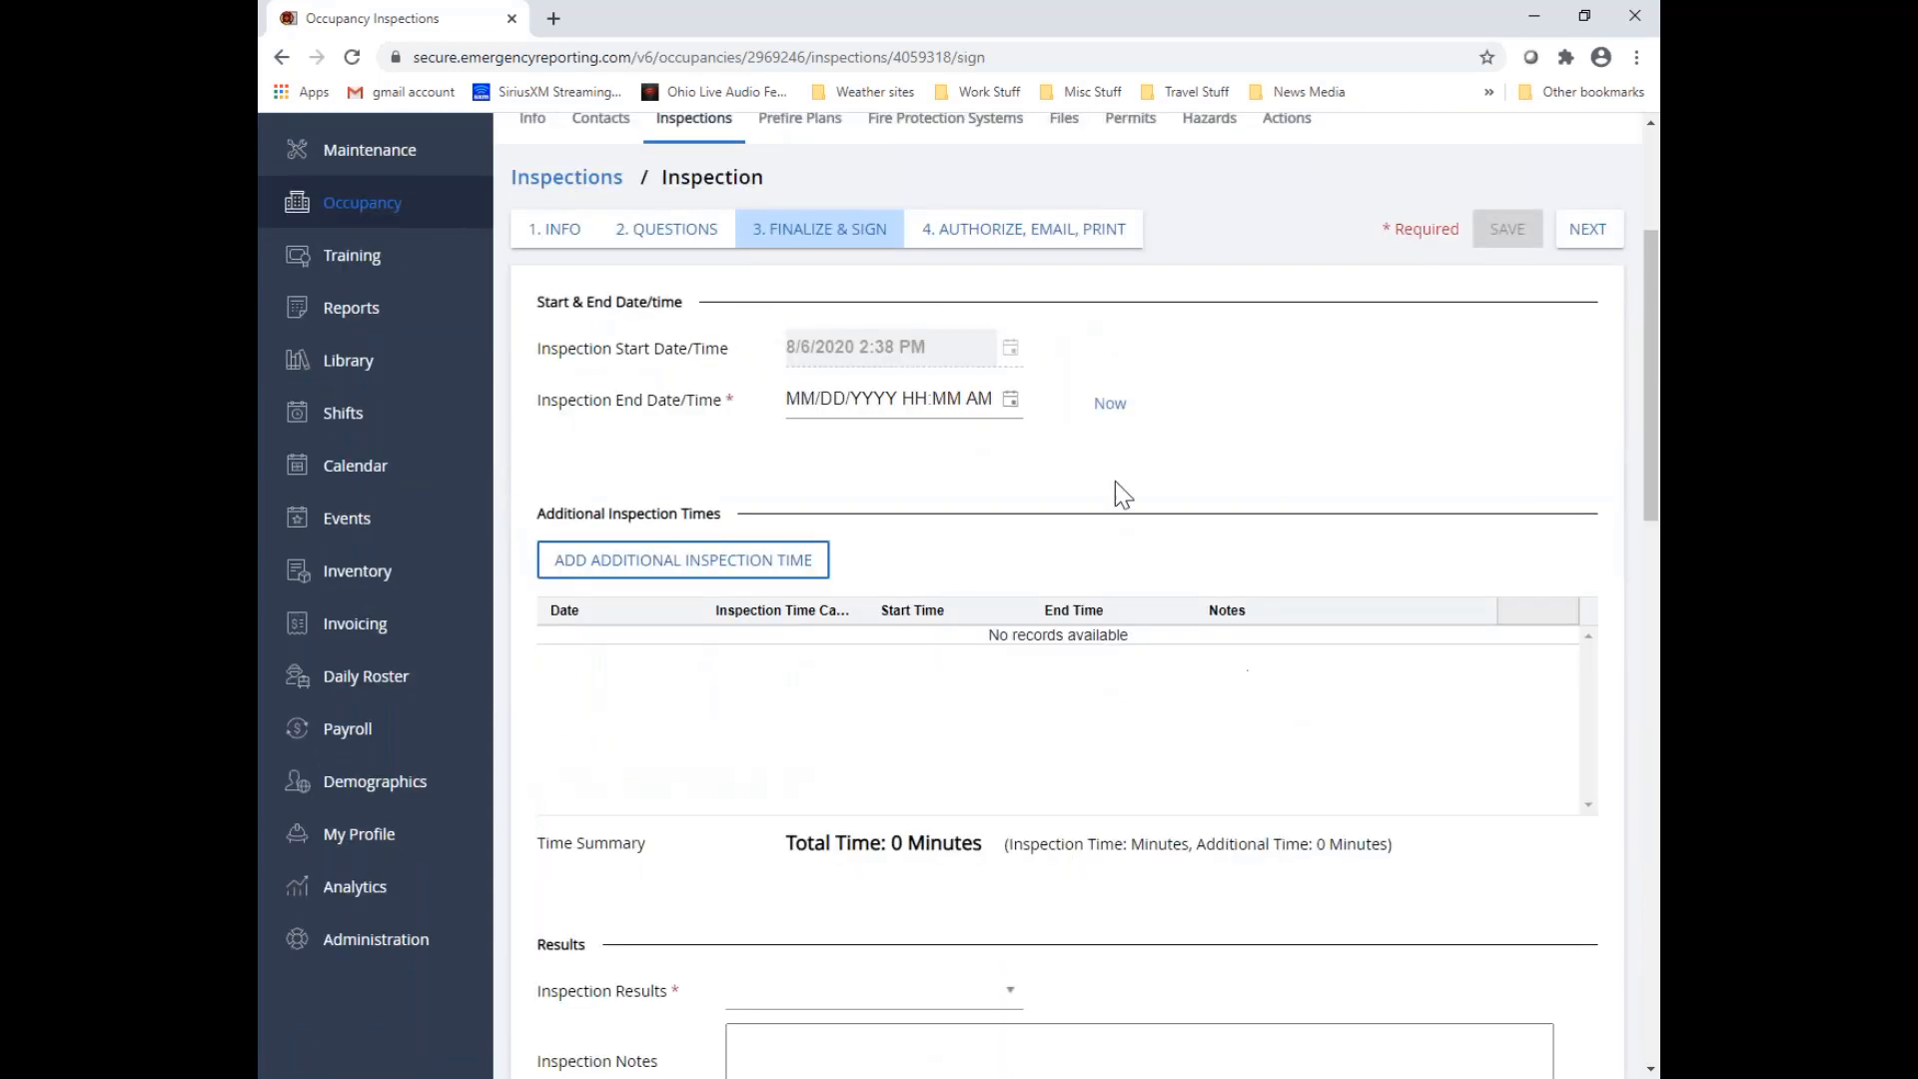
{"action": "left_click", "coordinate": [1110, 403]}
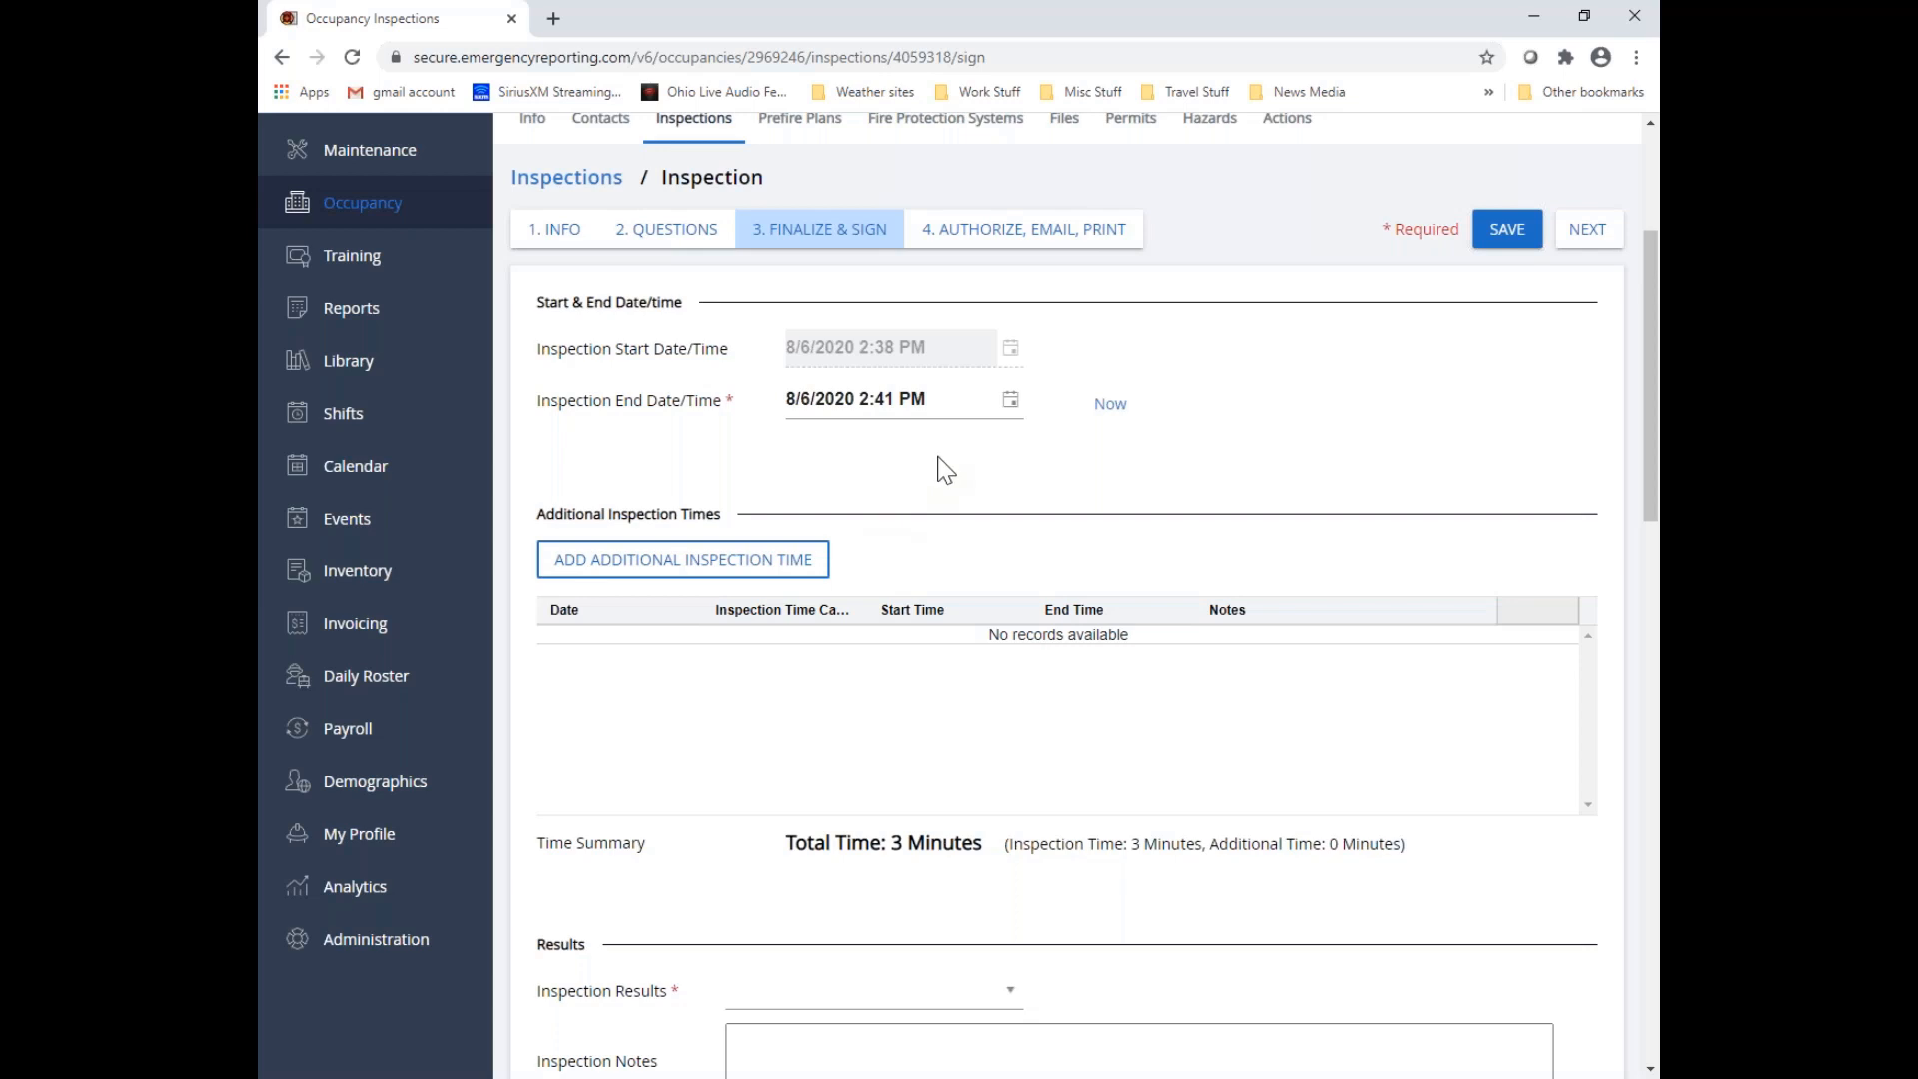
Set the inspection results to "Failed"
{"action": "scroll", "coordinate": [941, 459], "scroll_direction": "down", "scroll_amount": 5}
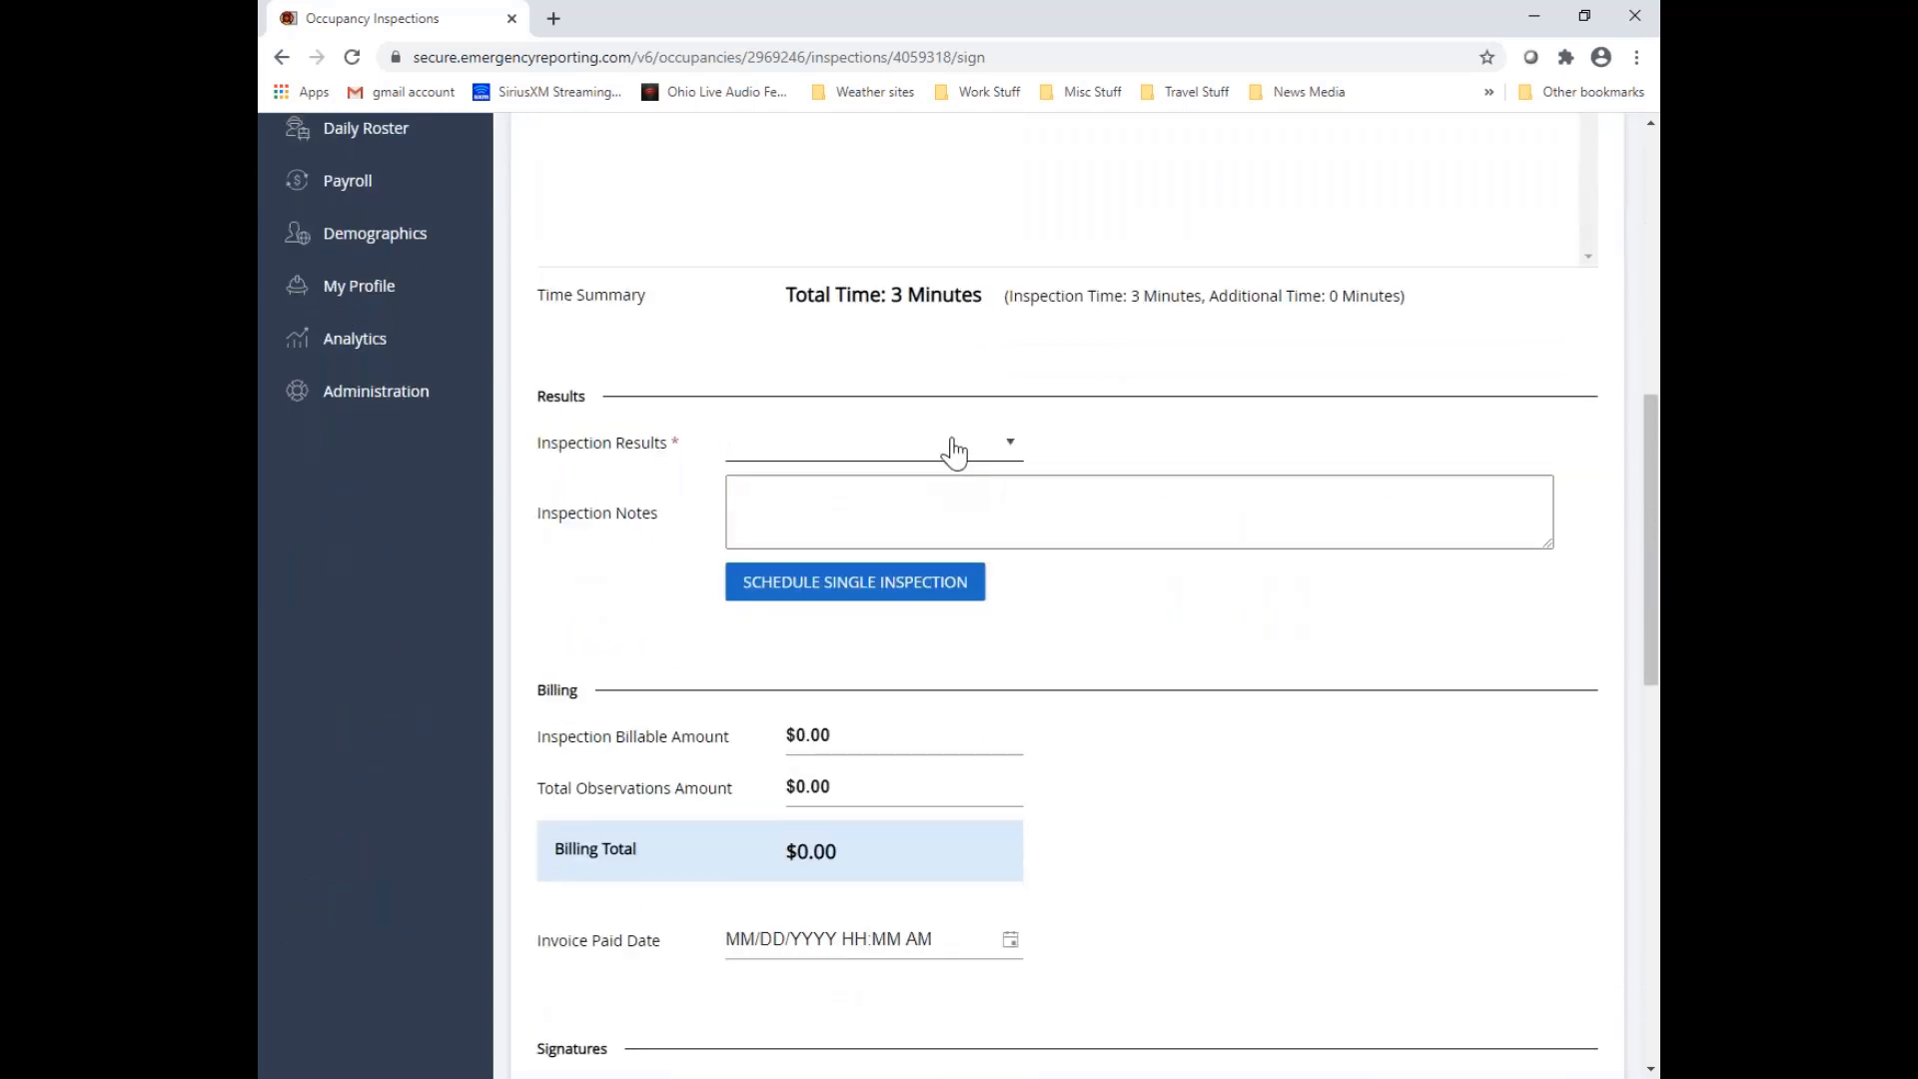
{"action": "left_click", "coordinate": [954, 451]}
{"action": "scroll", "coordinate": [908, 535], "scroll_direction": "down", "scroll_amount": 2}
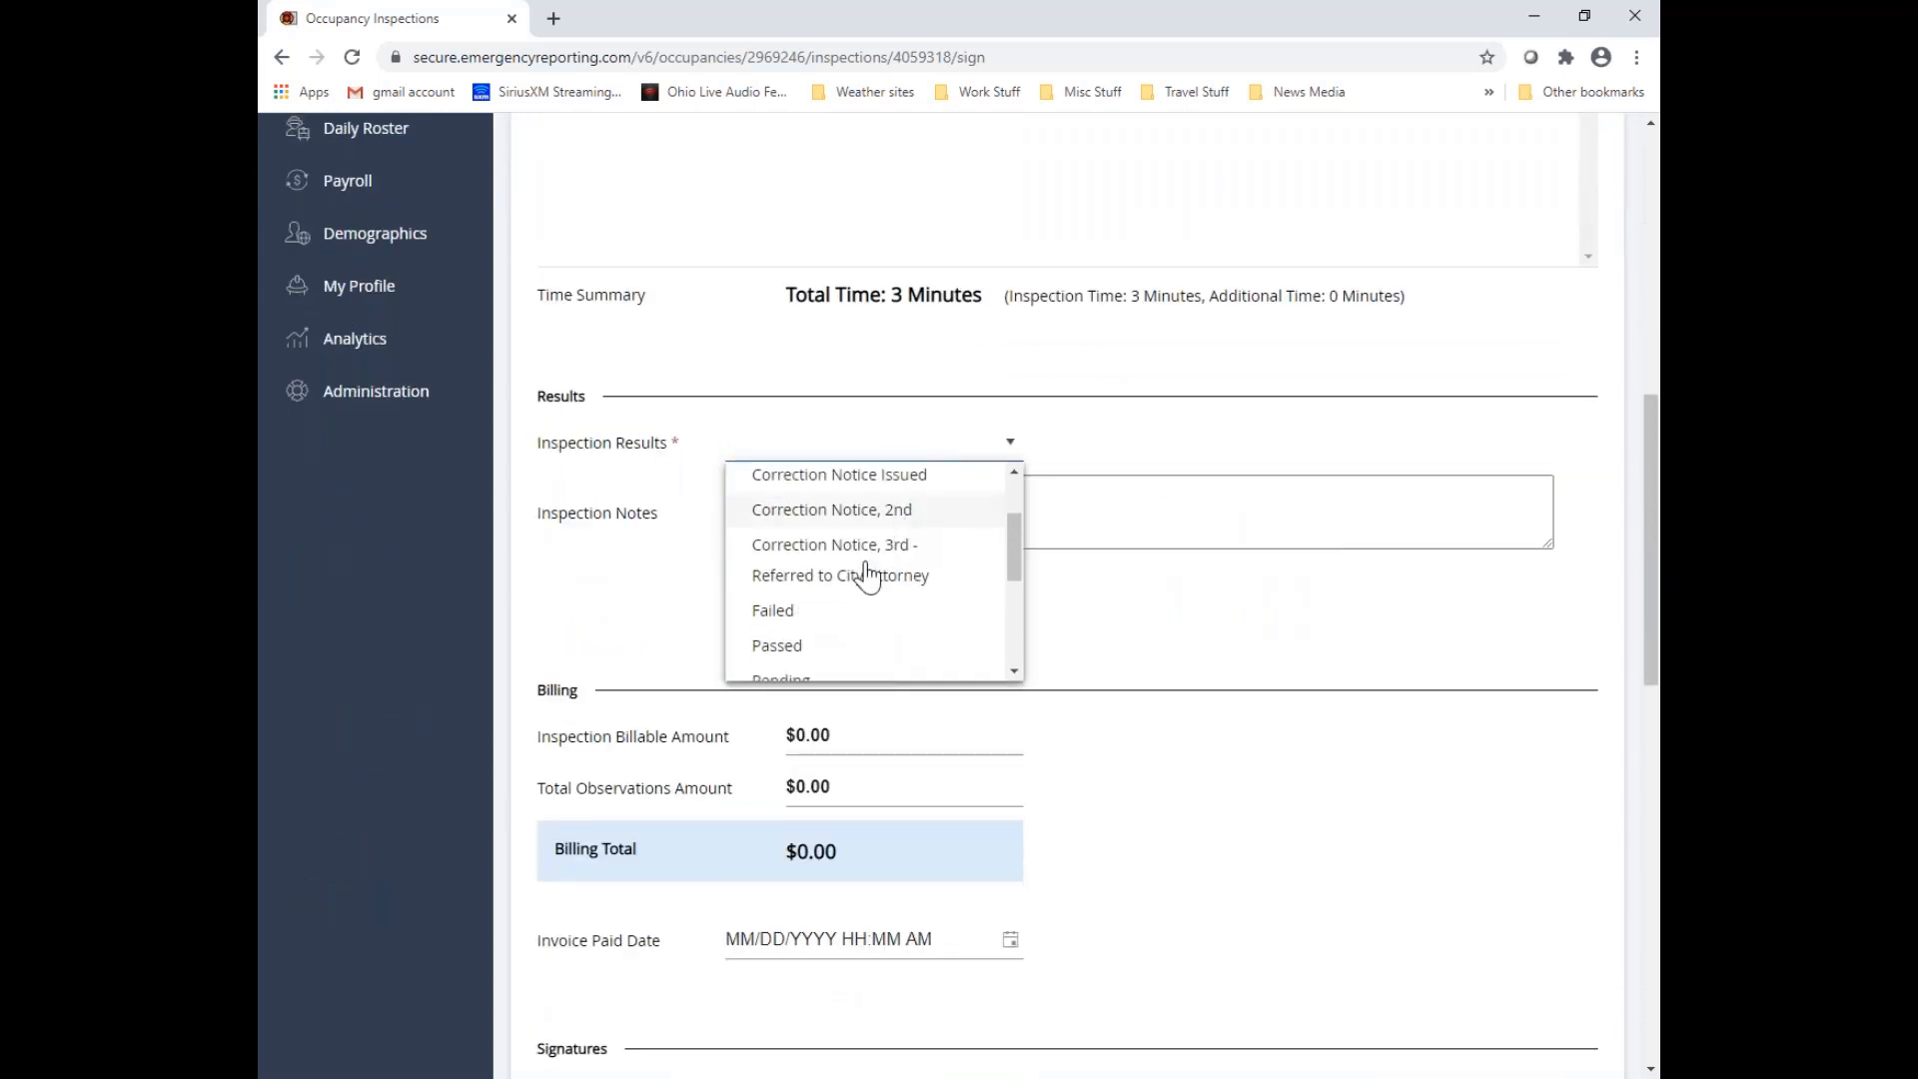
{"action": "left_click", "coordinate": [796, 613]}
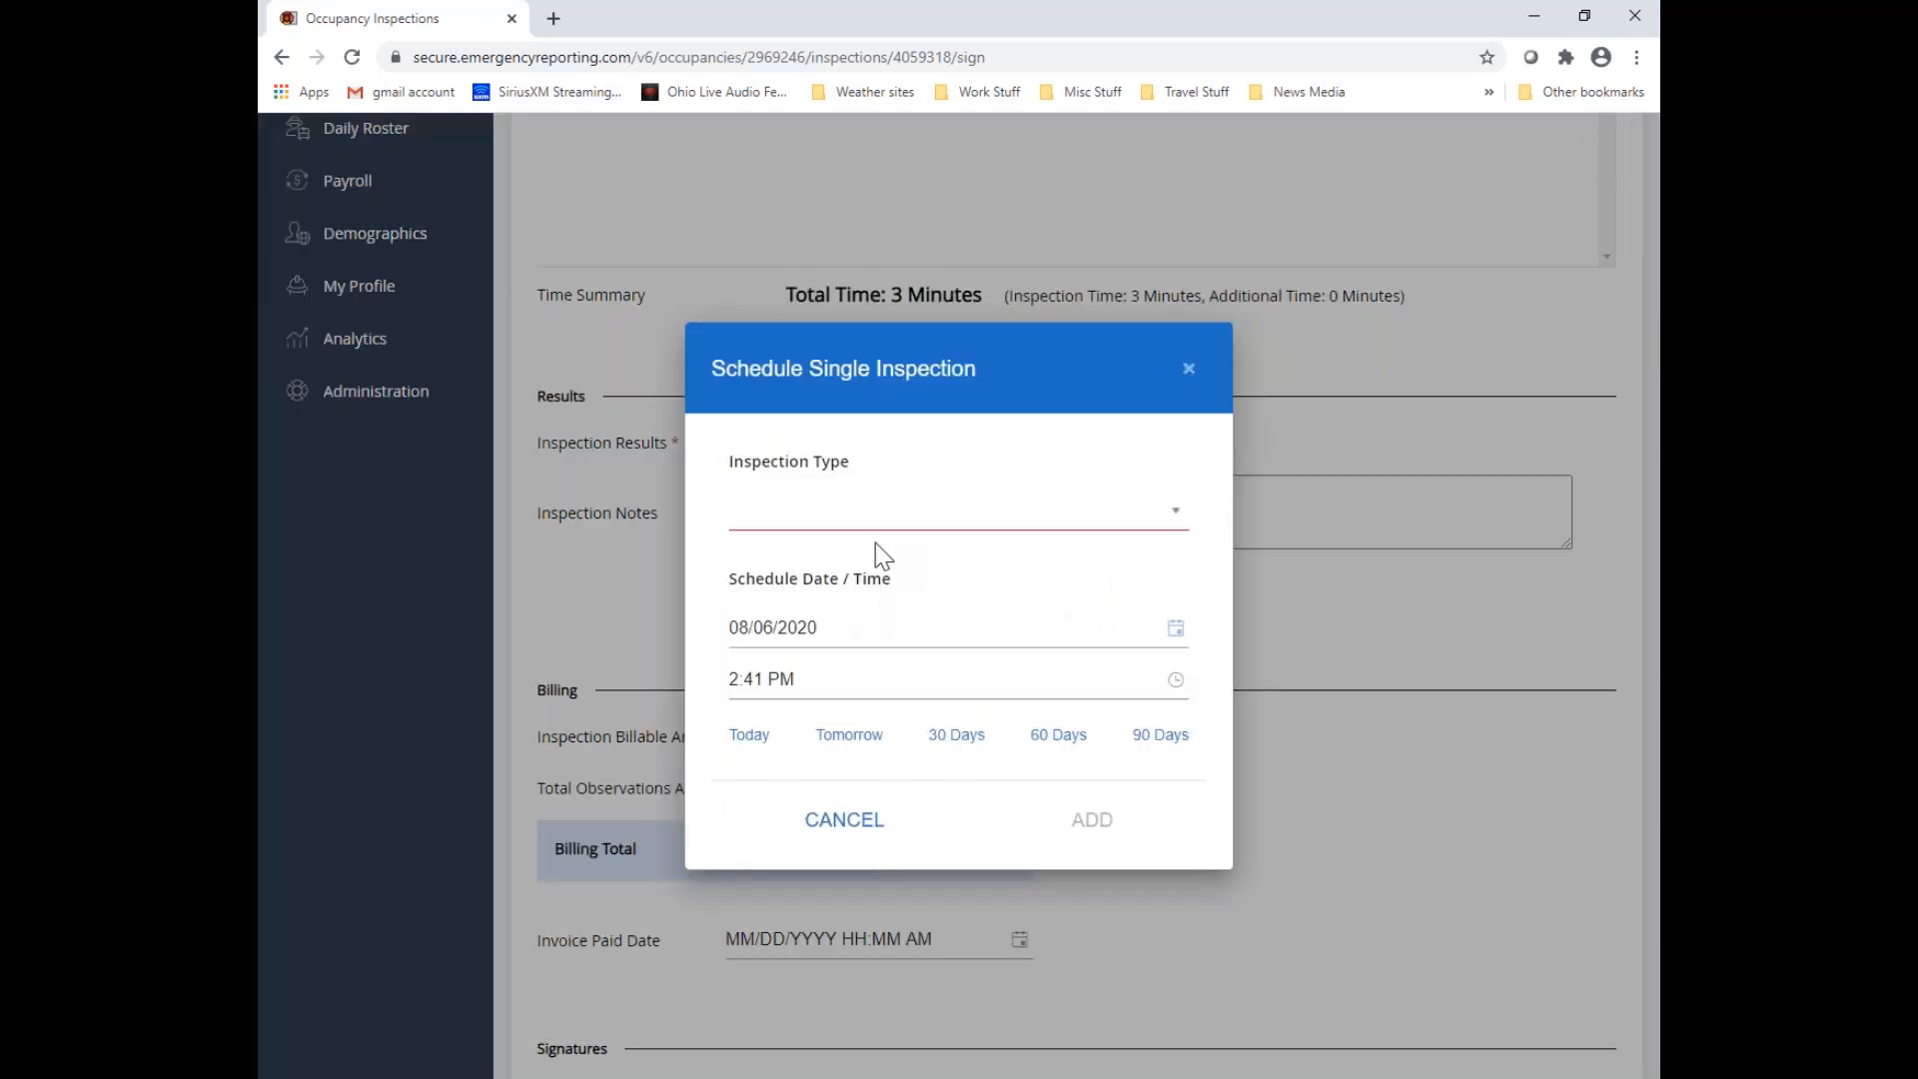
Schedule a single inspection of type Reinspection for 08/06/2020 at 2:41 PM
{"action": "left_click", "coordinate": [901, 527]}
{"action": "scroll", "coordinate": [833, 701], "scroll_direction": "down", "scroll_amount": 10}
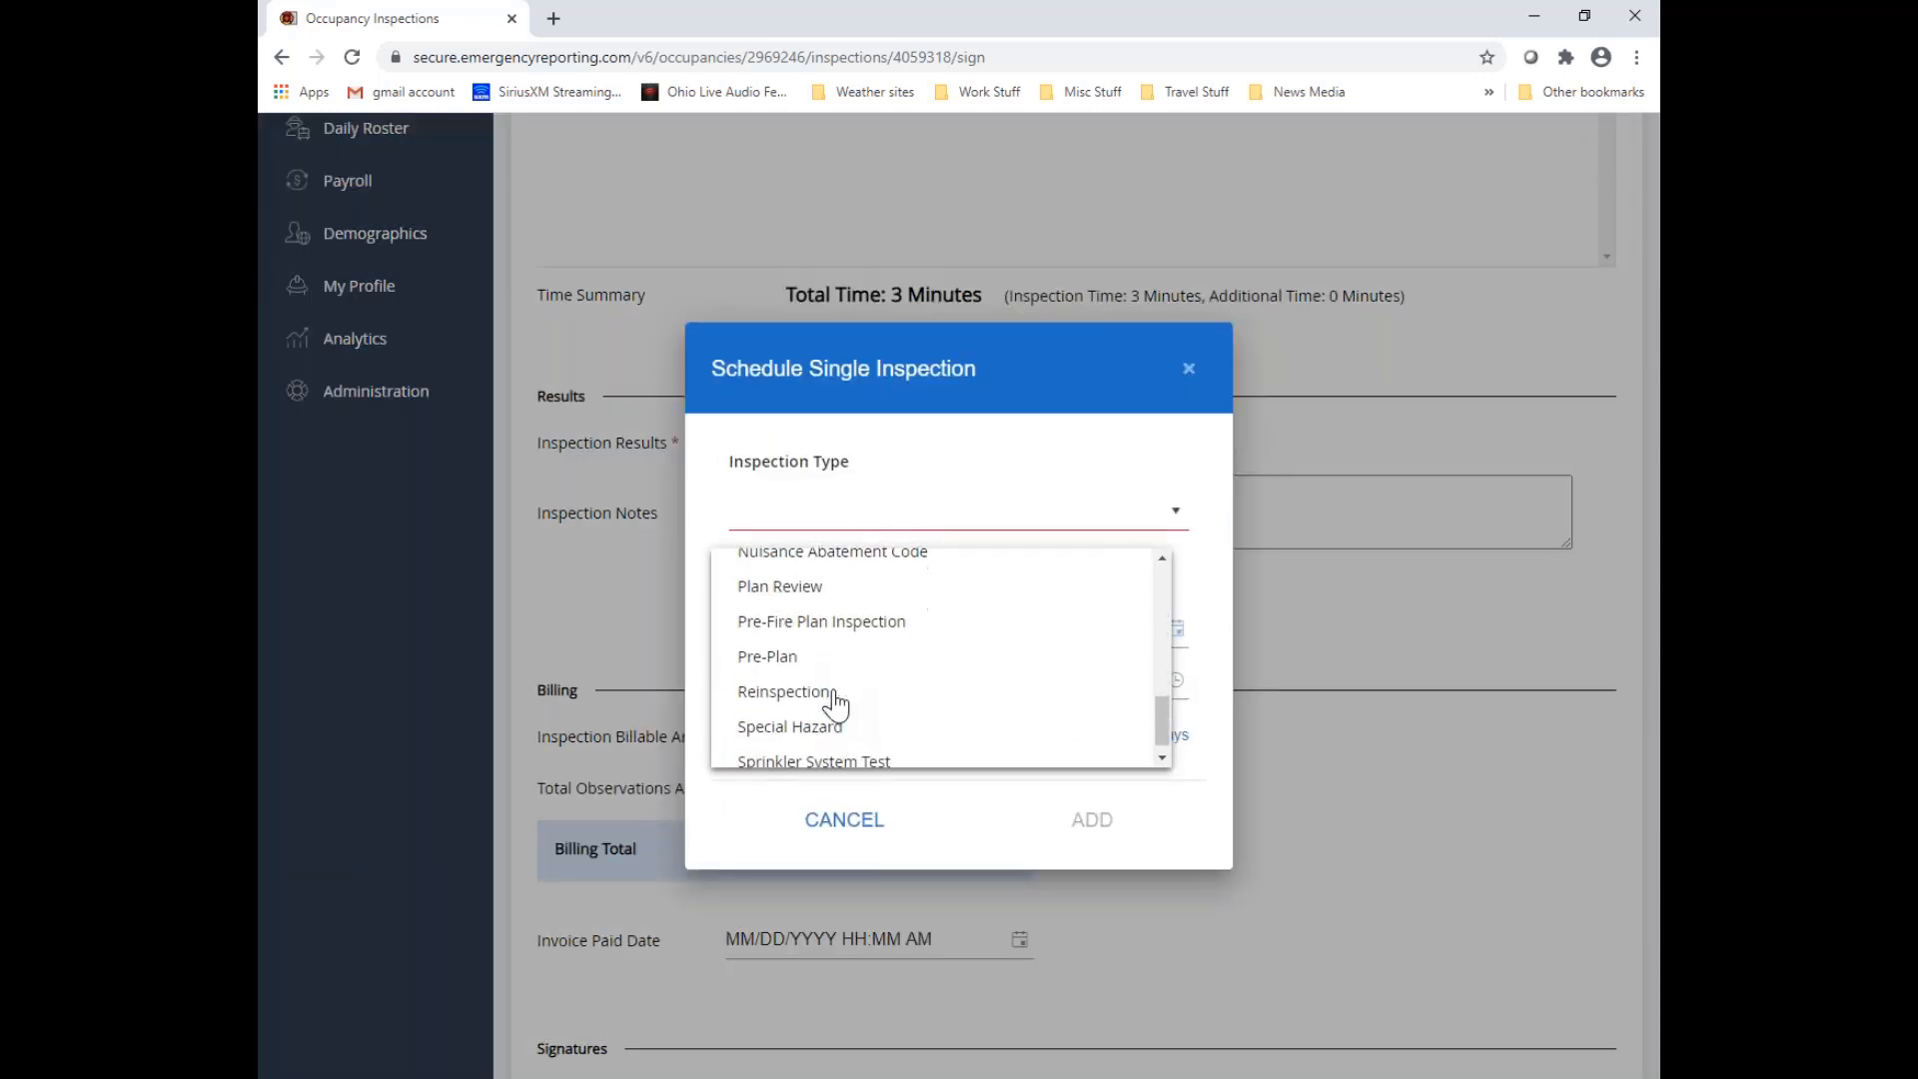
{"action": "left_click", "coordinate": [828, 687]}
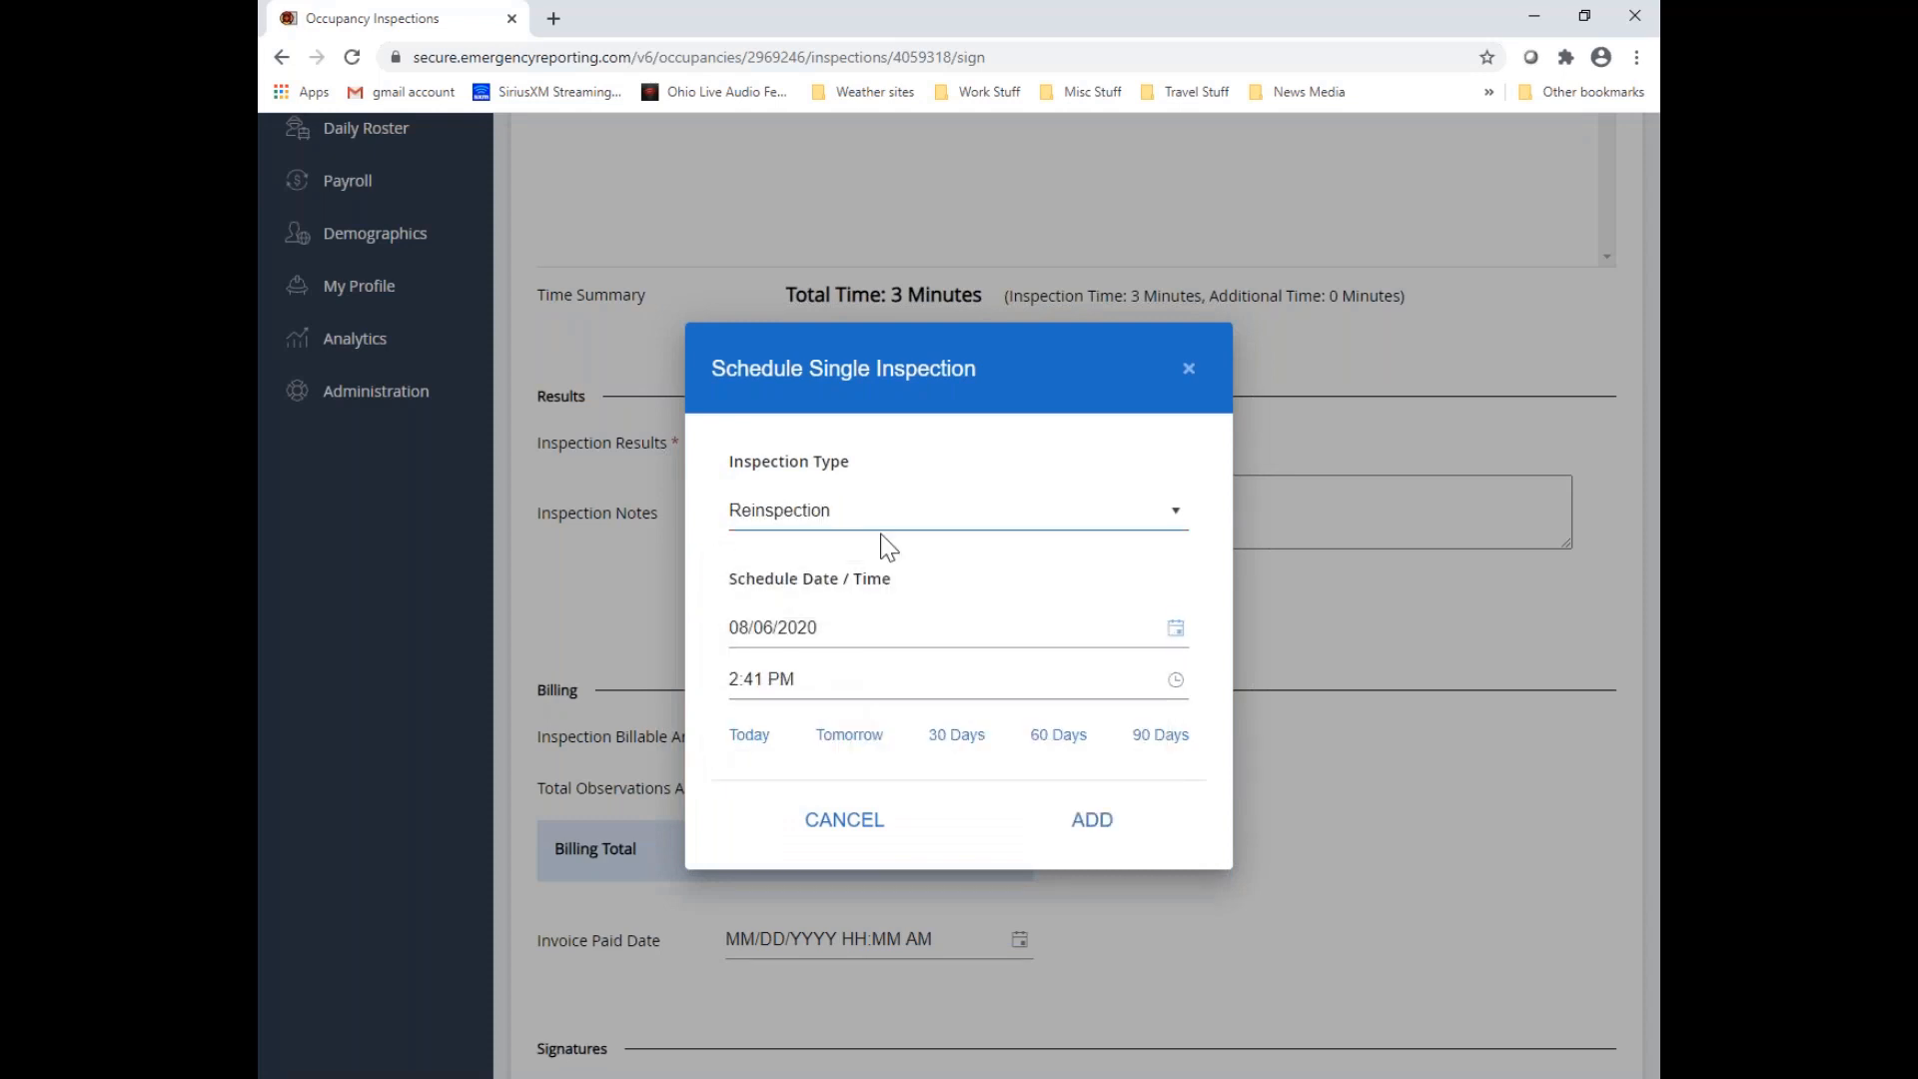
{"action": "left_click", "coordinate": [1094, 825]}
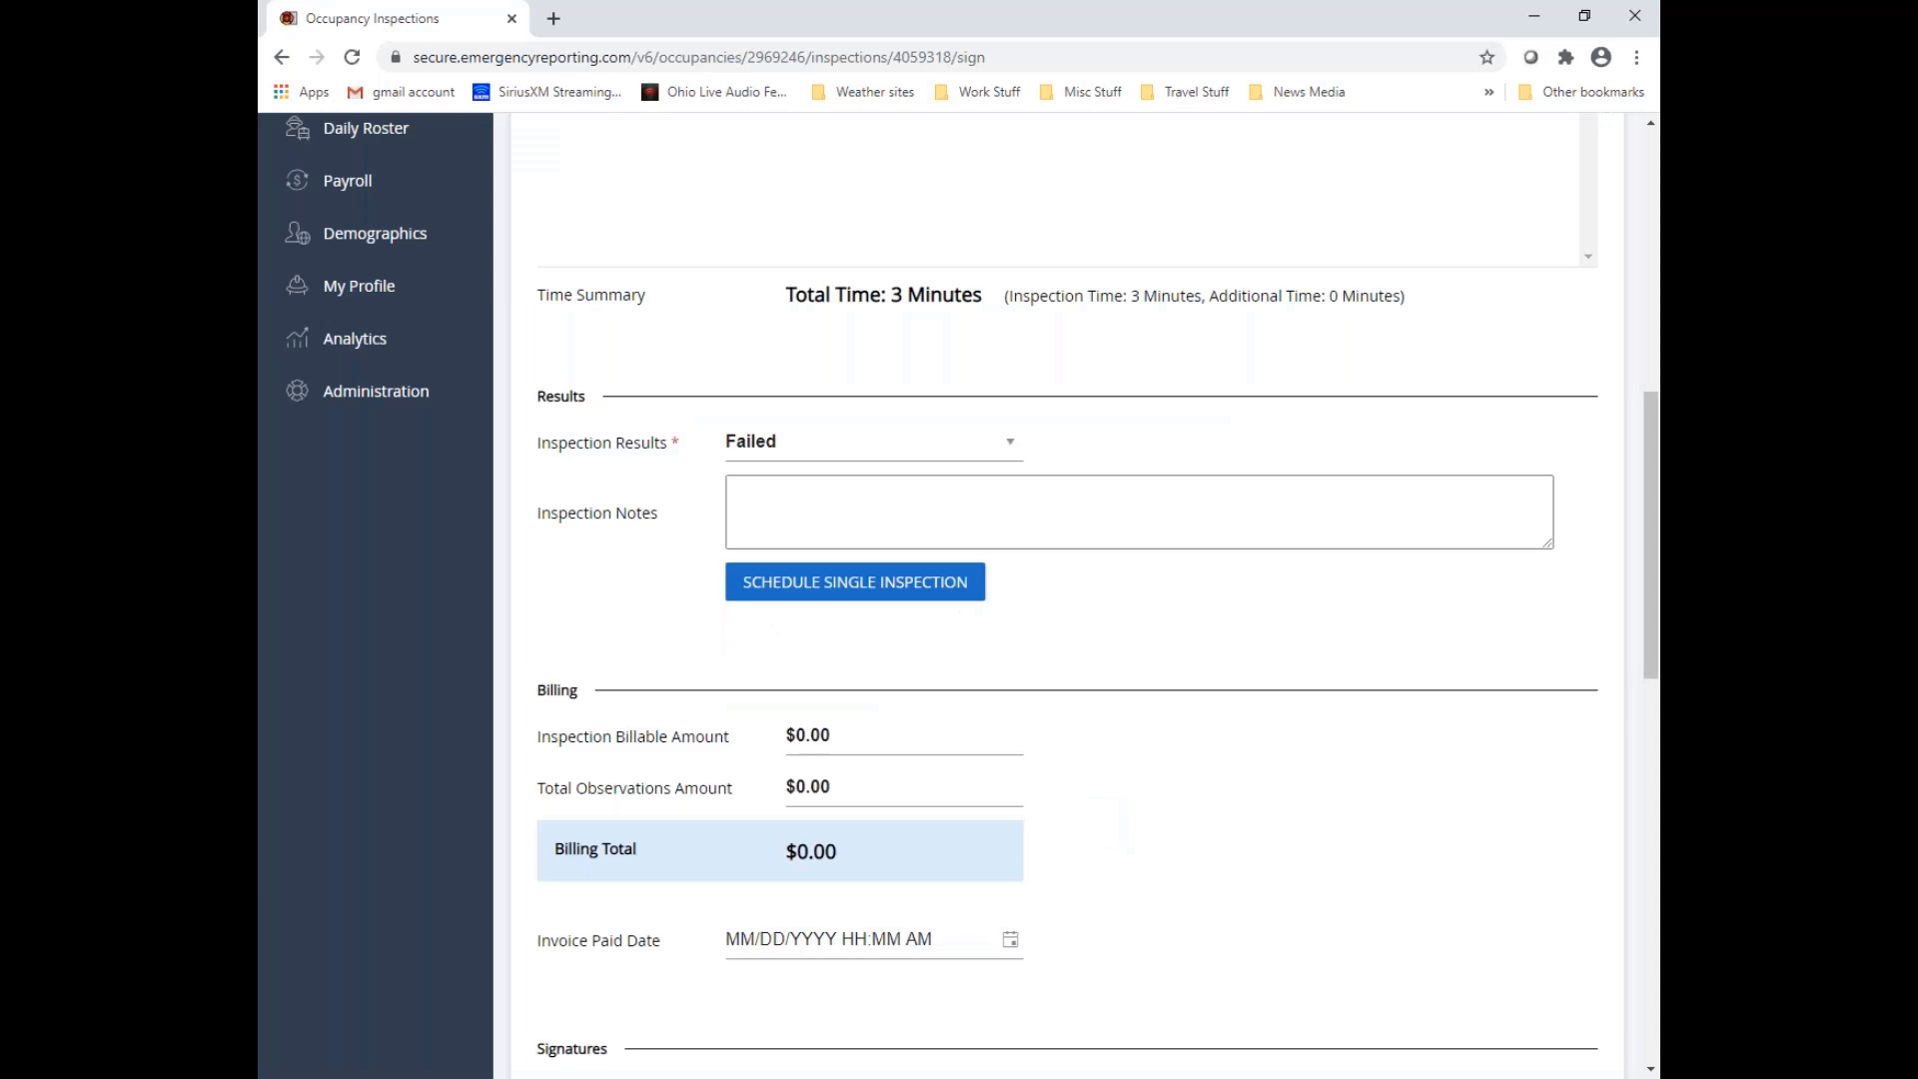
Check the inspection schedule for the added reinspection, proceed to the final stage, and authorize and lock the inspection
{"action": "scroll", "coordinate": [1196, 799], "scroll_direction": "down", "scroll_amount": 10}
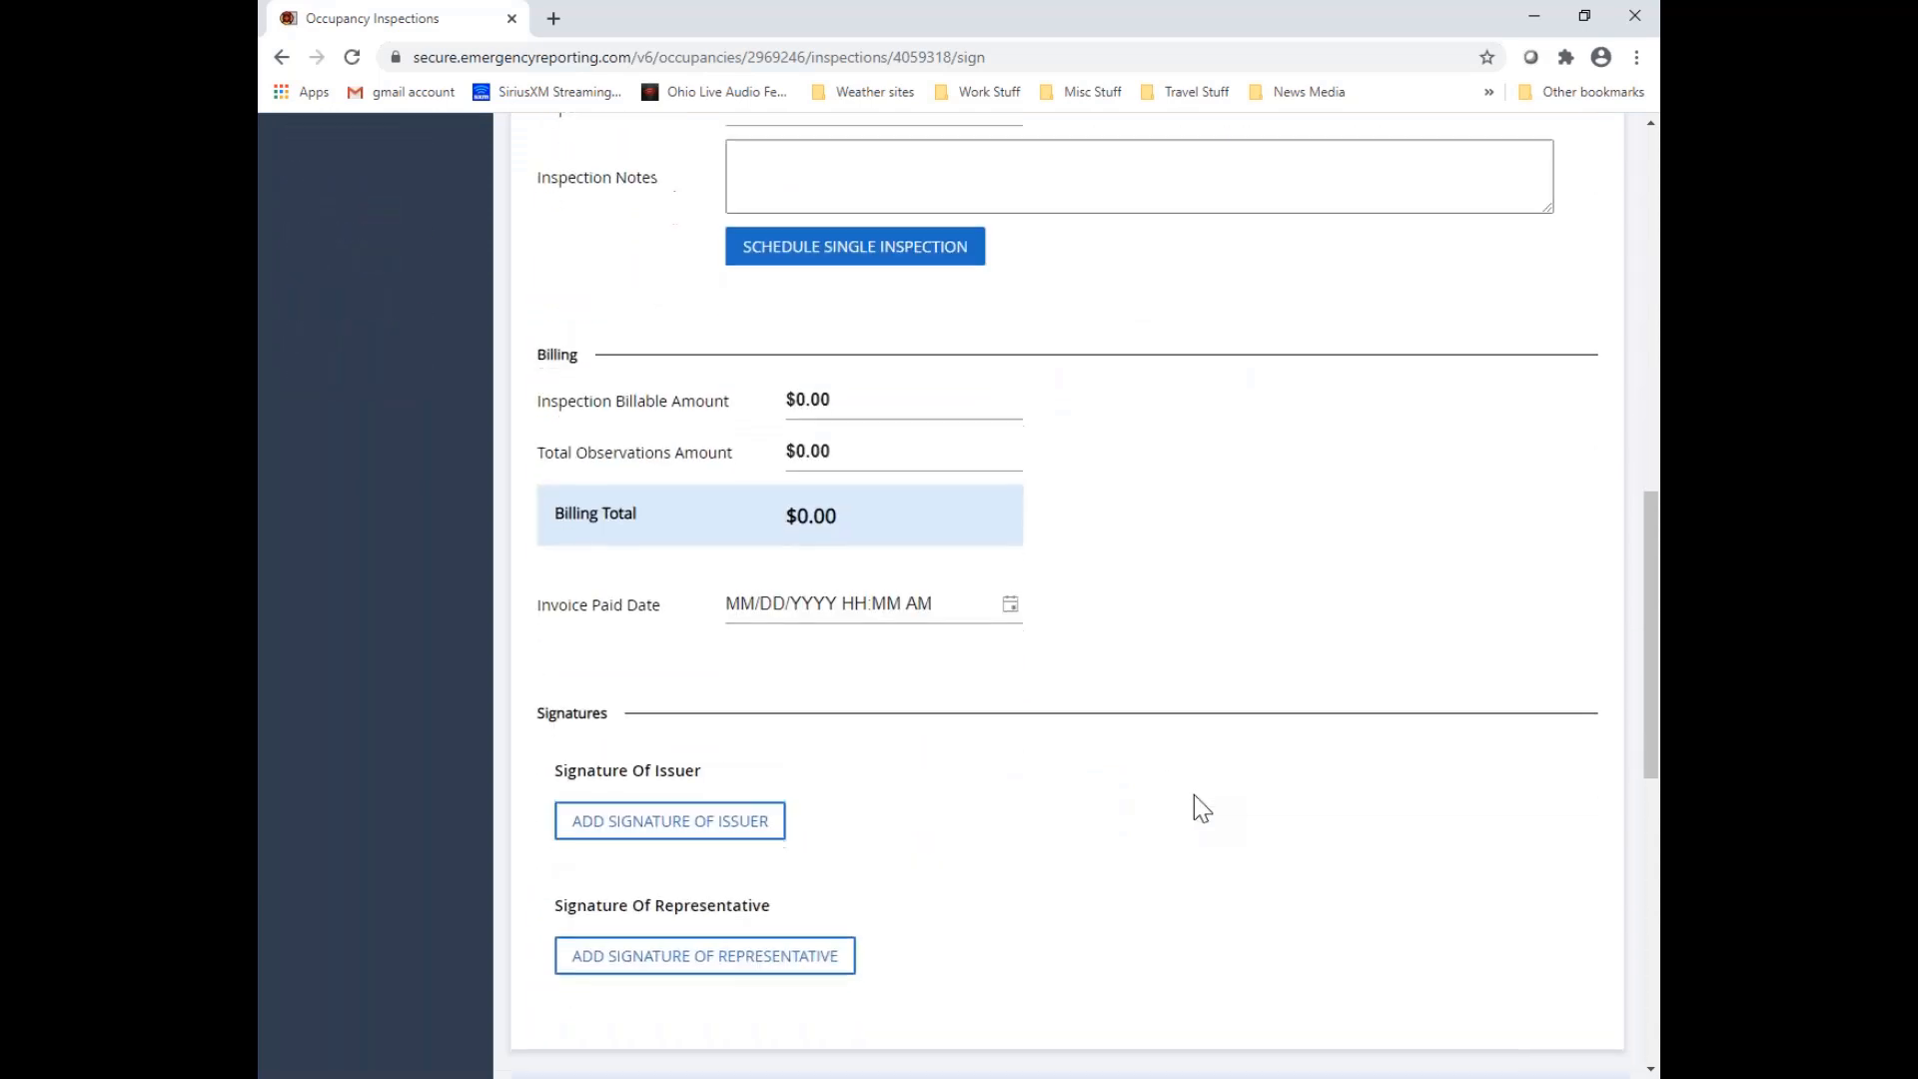
{"action": "scroll", "coordinate": [1195, 794], "scroll_direction": "down", "scroll_amount": 1}
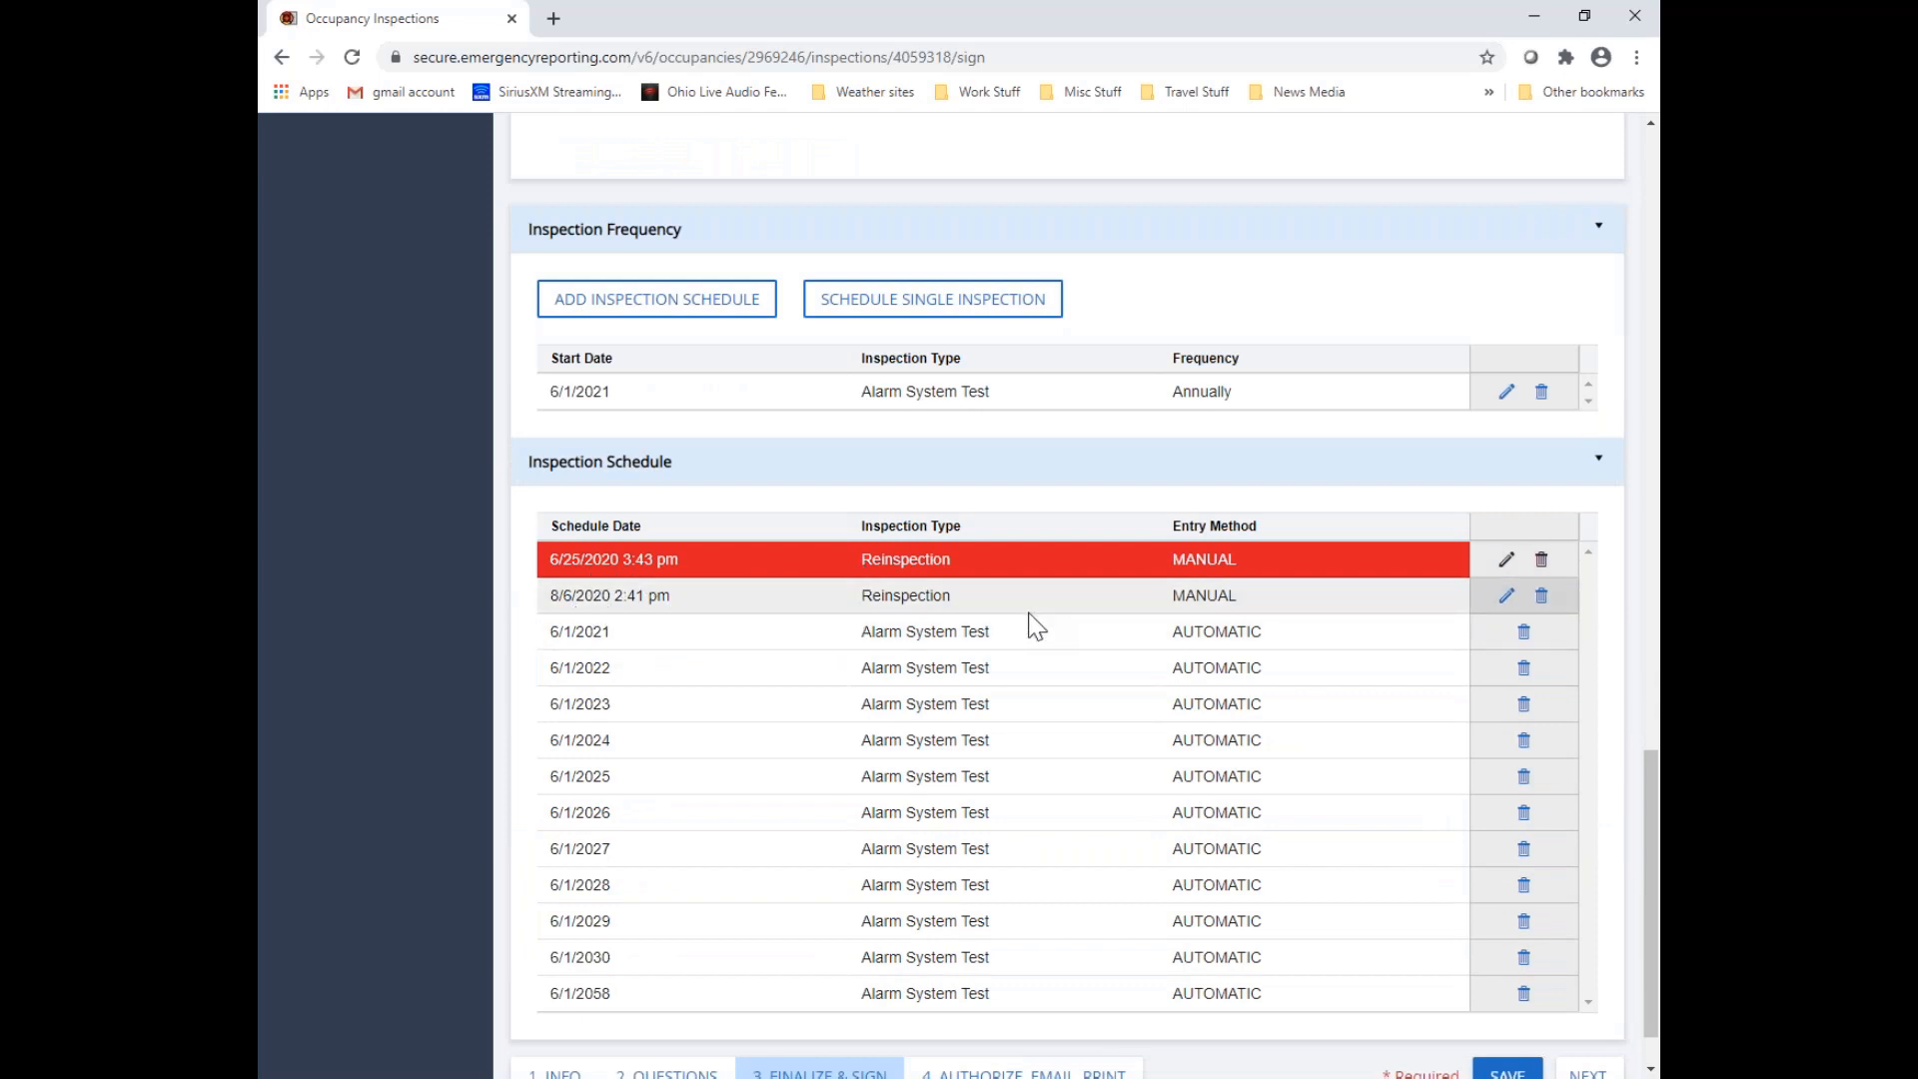
{"action": "scroll", "coordinate": [1455, 877], "scroll_direction": "down", "scroll_amount": 1}
{"action": "left_click", "coordinate": [1588, 1002]}
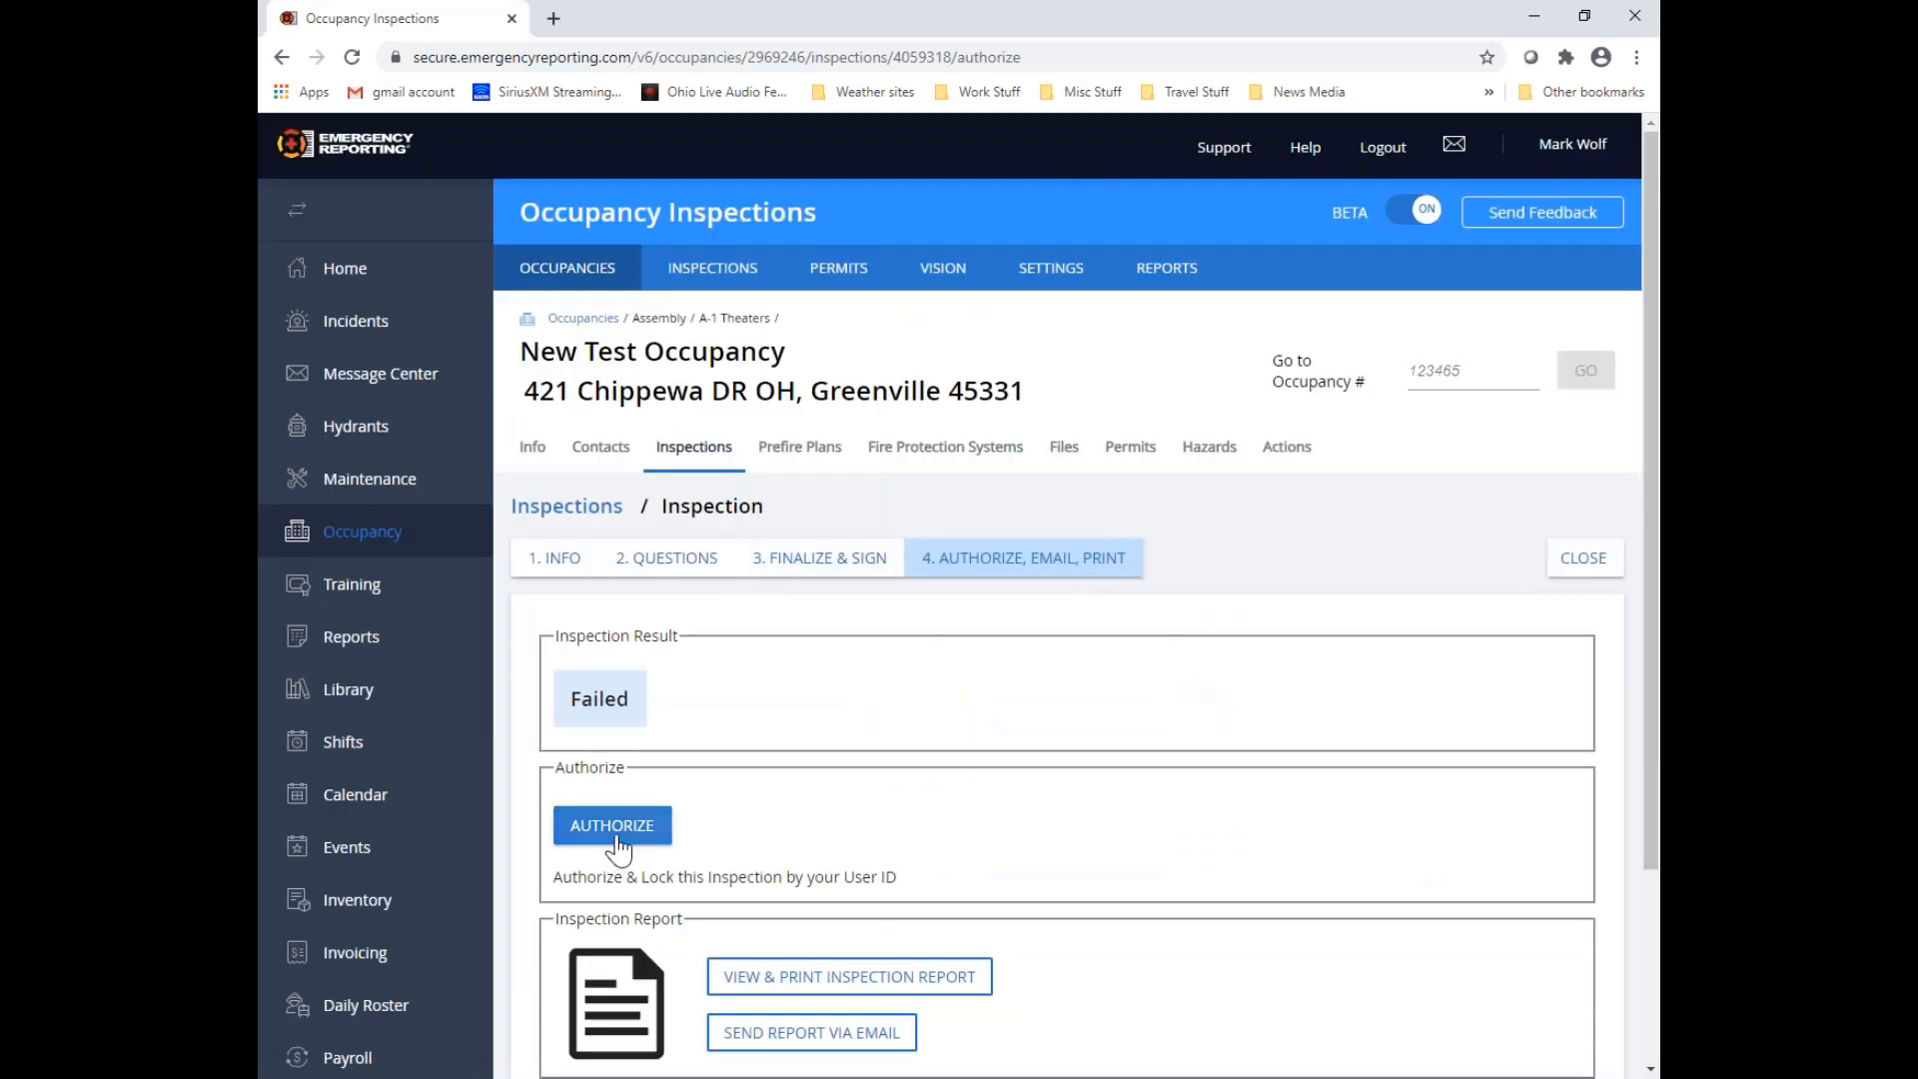
{"action": "left_click", "coordinate": [616, 839]}
Generate the printable inspection report with unanswered questions and all form results, FAIL and Fail - Fire Code, included
{"action": "scroll", "coordinate": [989, 805], "scroll_direction": "down", "scroll_amount": 3}
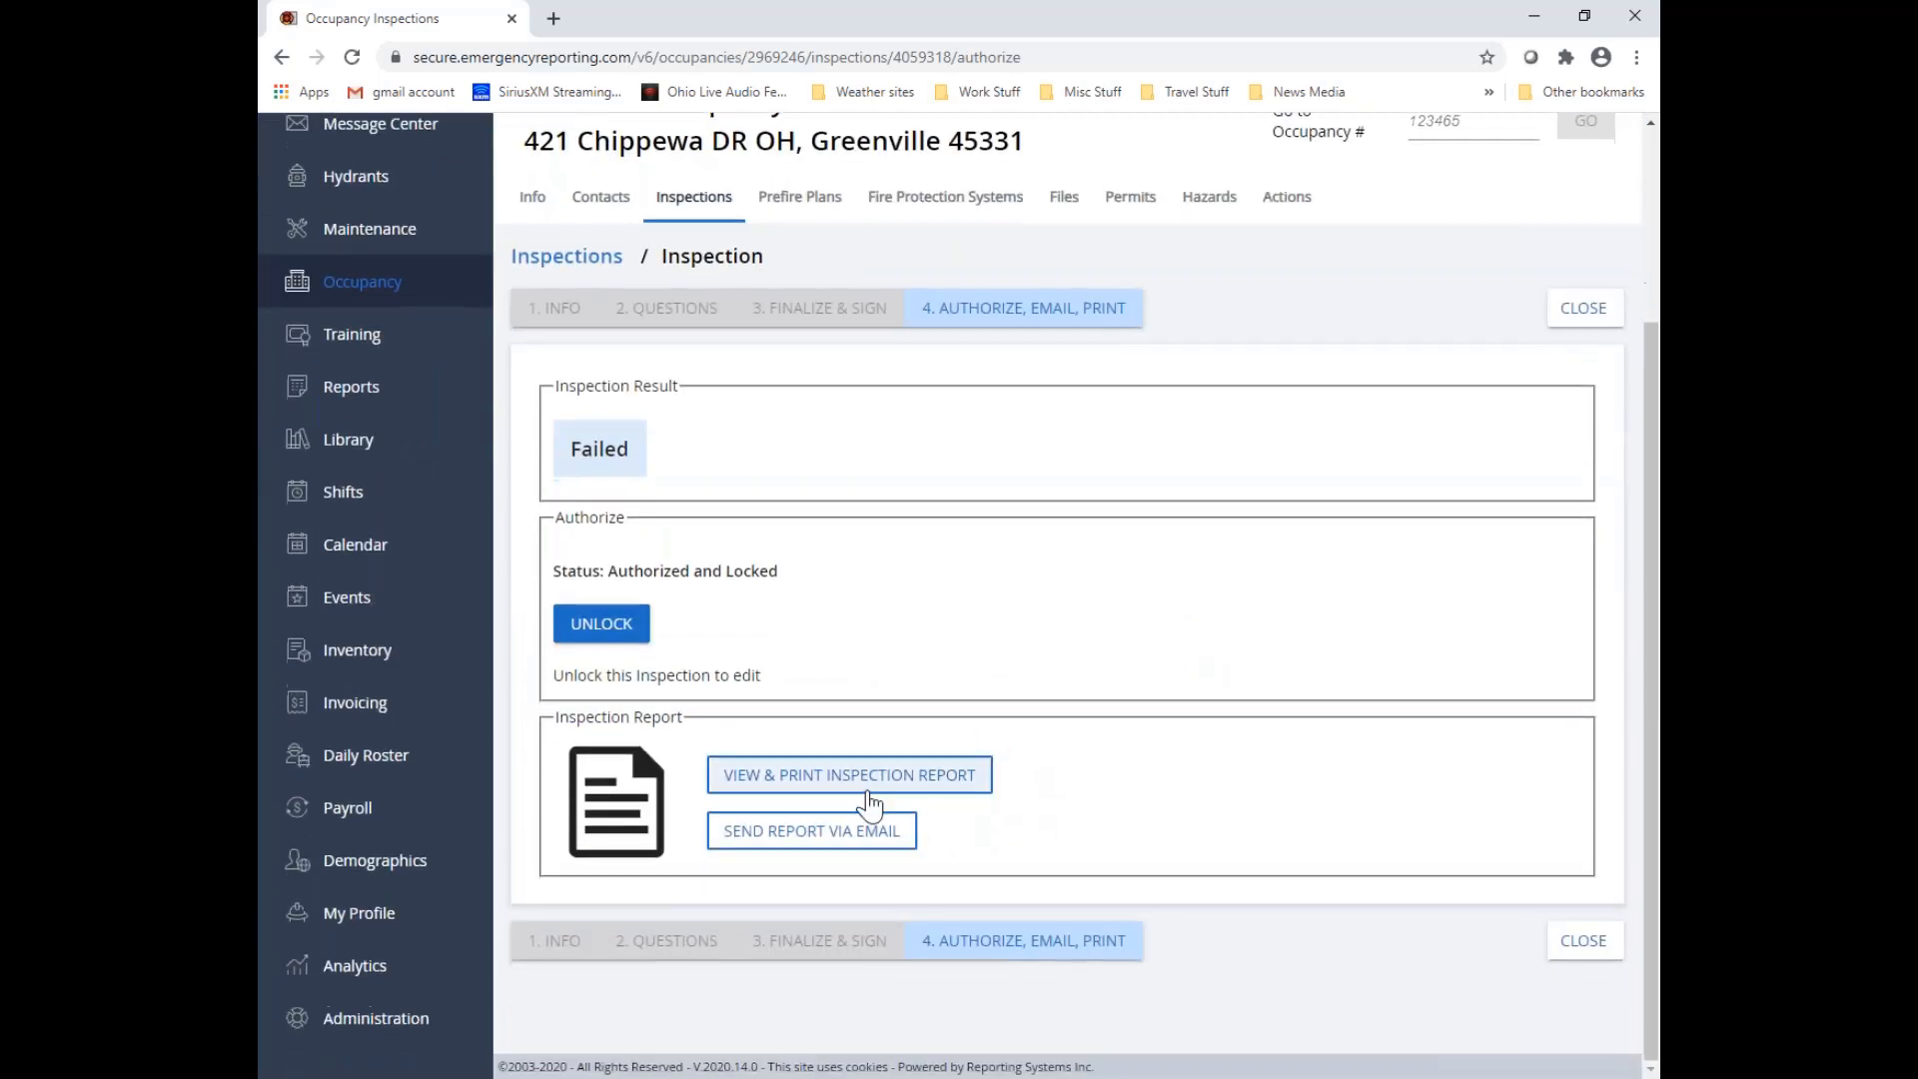
{"action": "left_click", "coordinate": [963, 778]}
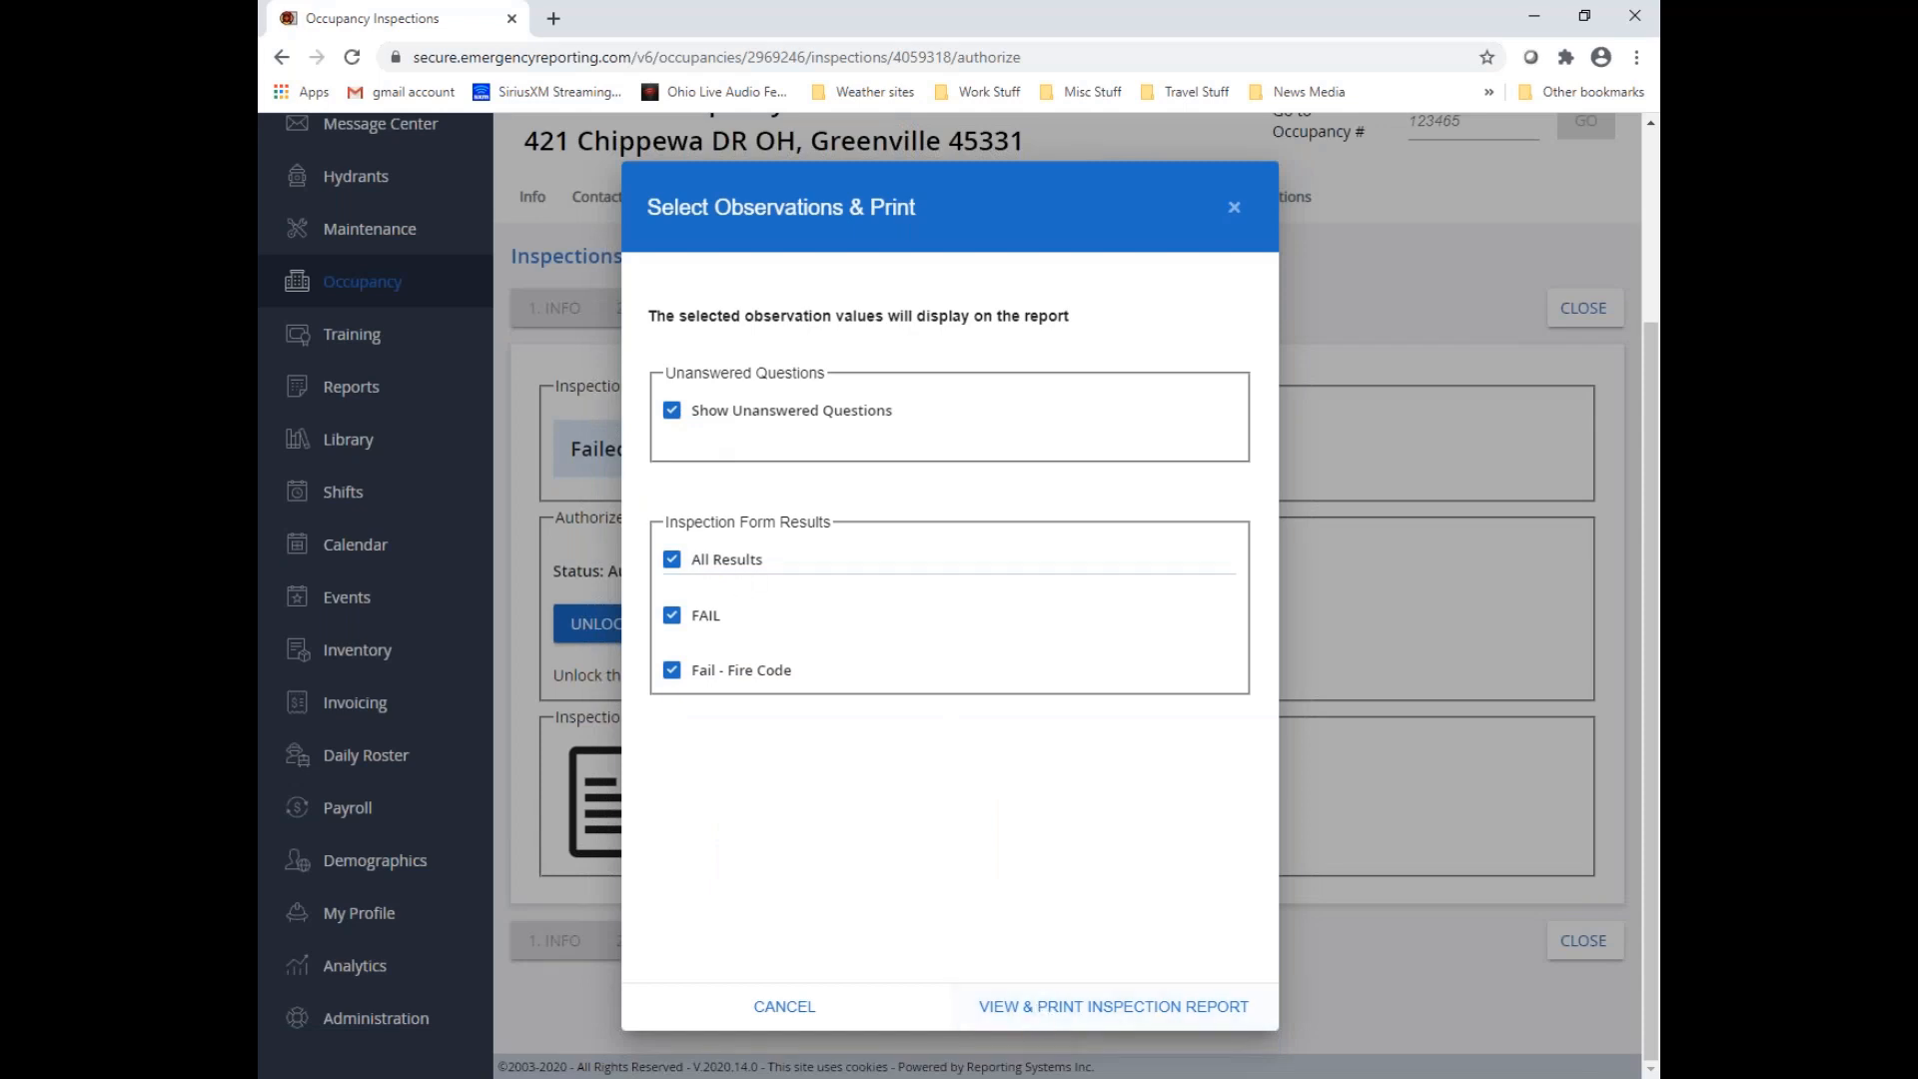
{"action": "left_click", "coordinate": [673, 619]}
{"action": "left_click", "coordinate": [674, 620]}
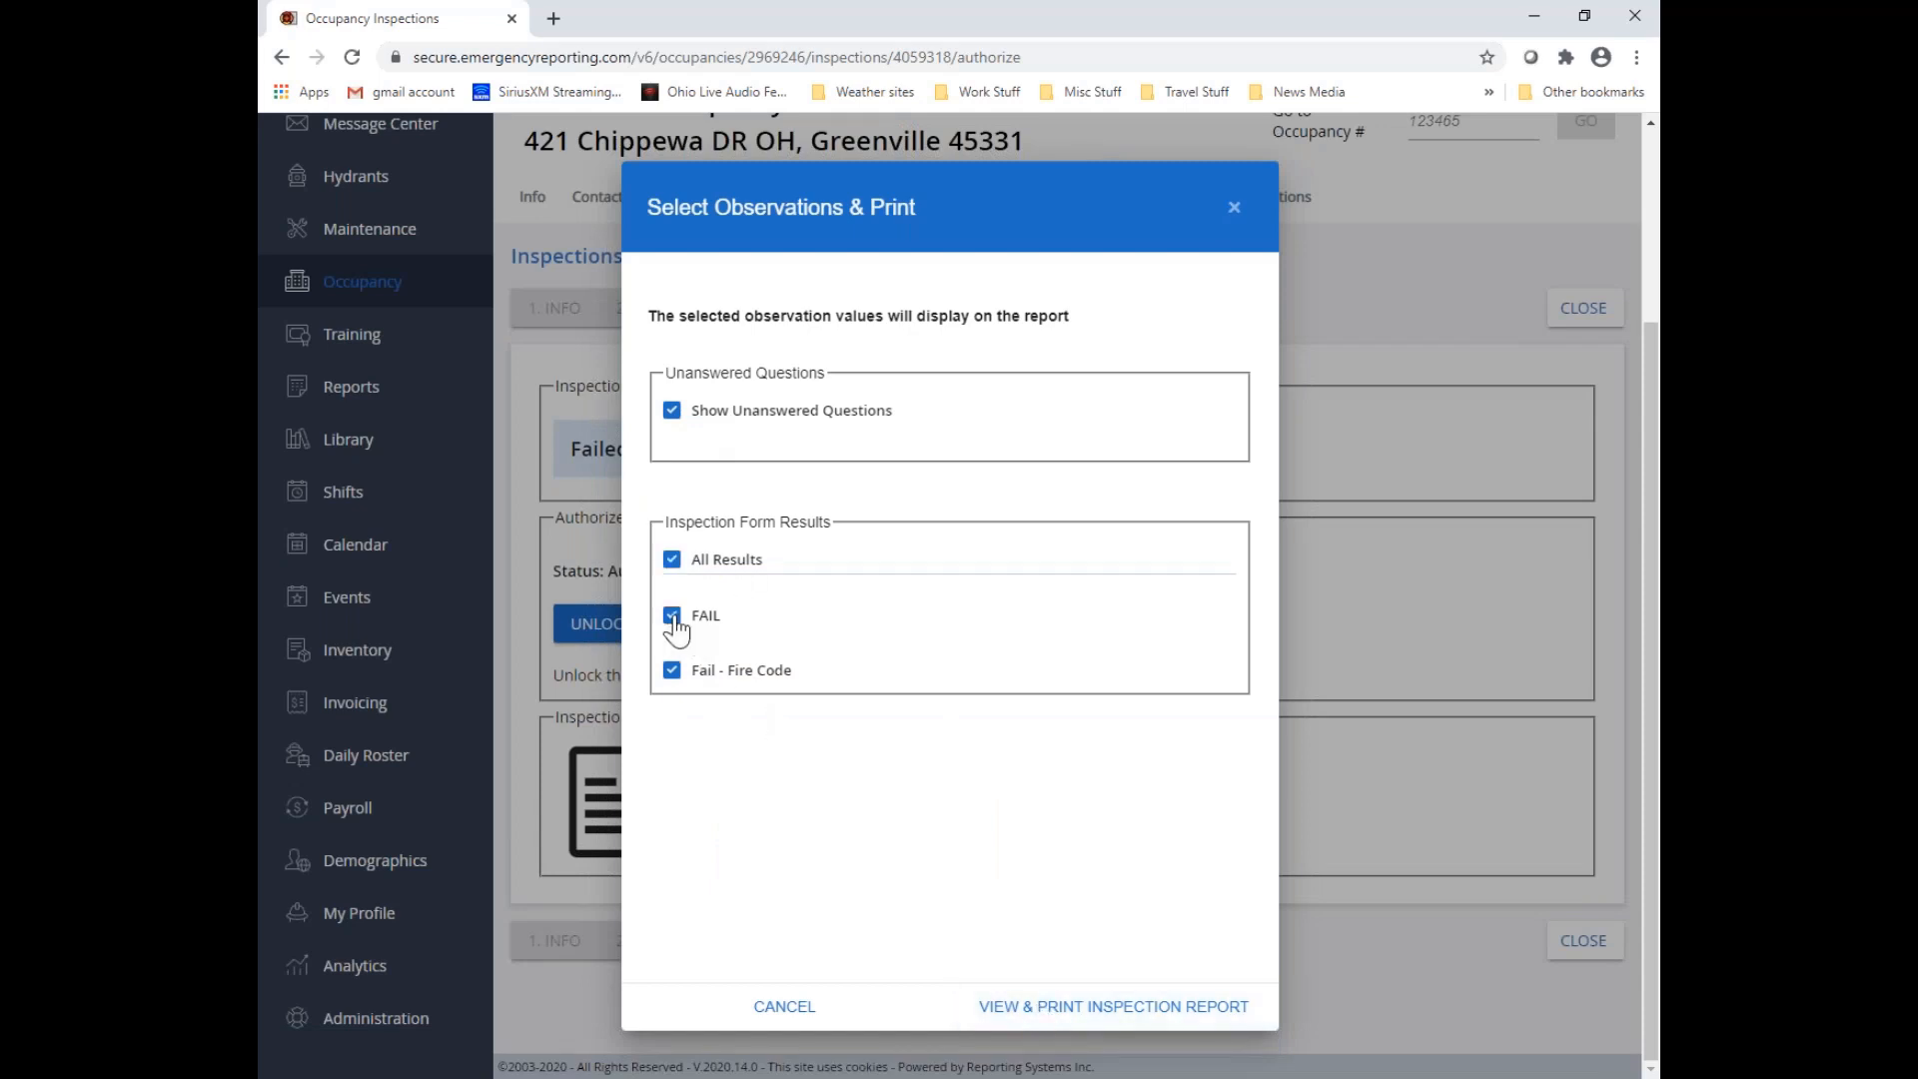
{"action": "left_click", "coordinate": [1114, 1011]}
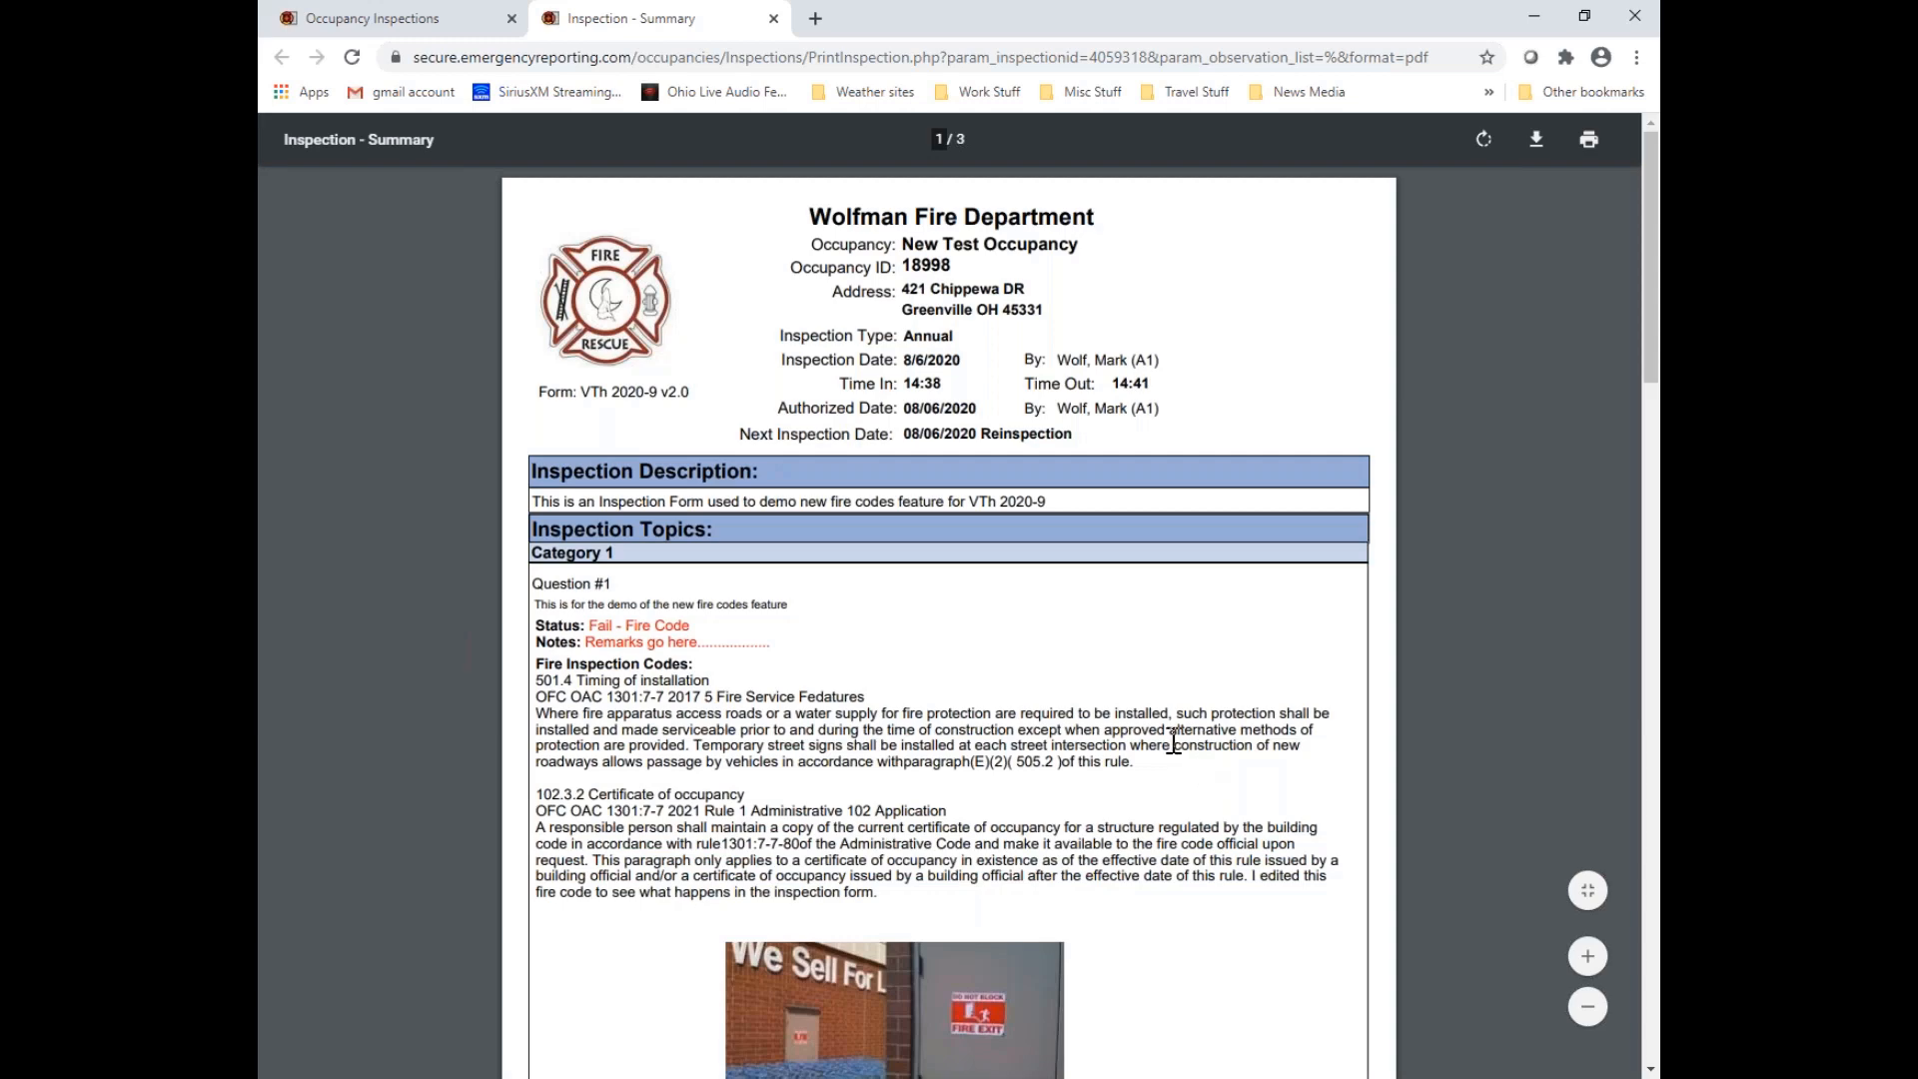
Review the printable inspection report through all three pages, checking each question's status, fire codes, overall result and signature section
{"action": "scroll", "coordinate": [1171, 740], "scroll_direction": "down", "scroll_amount": 2}
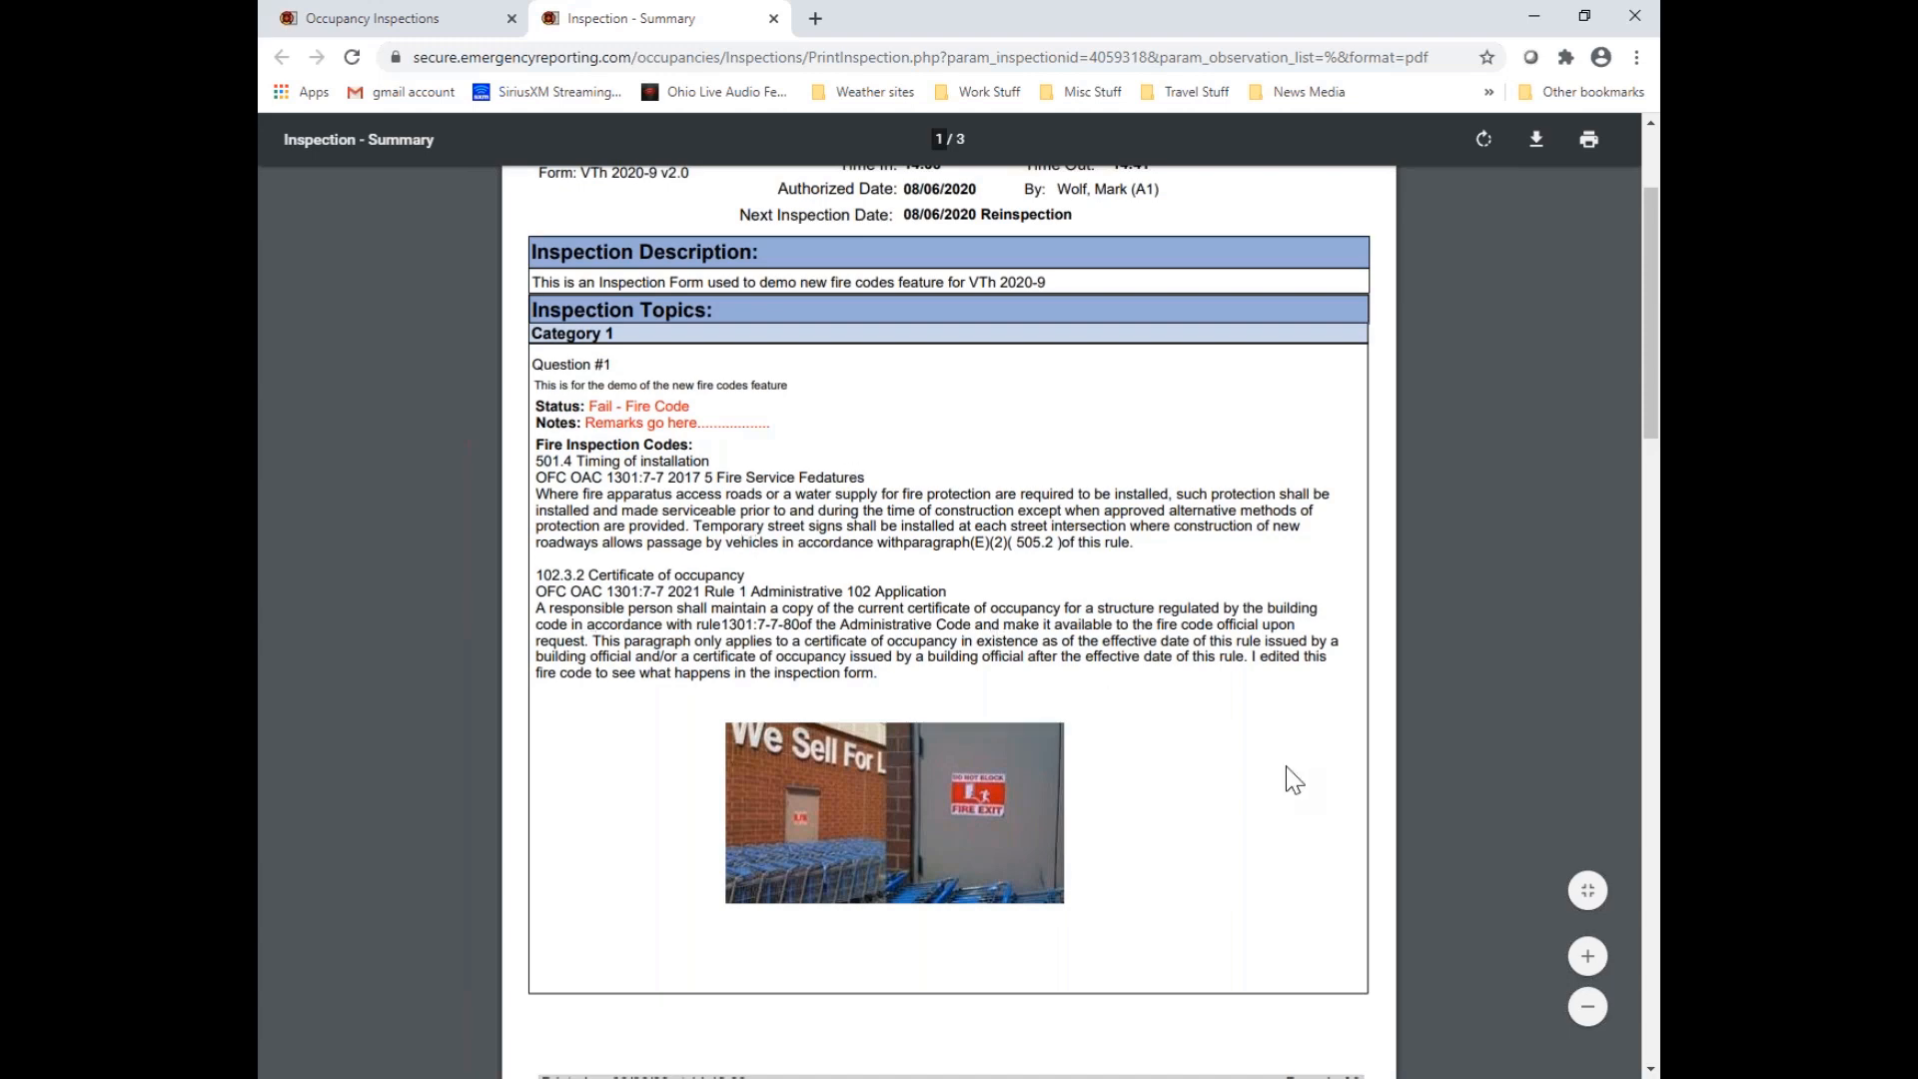
{"action": "scroll", "coordinate": [1294, 779], "scroll_direction": "down", "scroll_amount": 3}
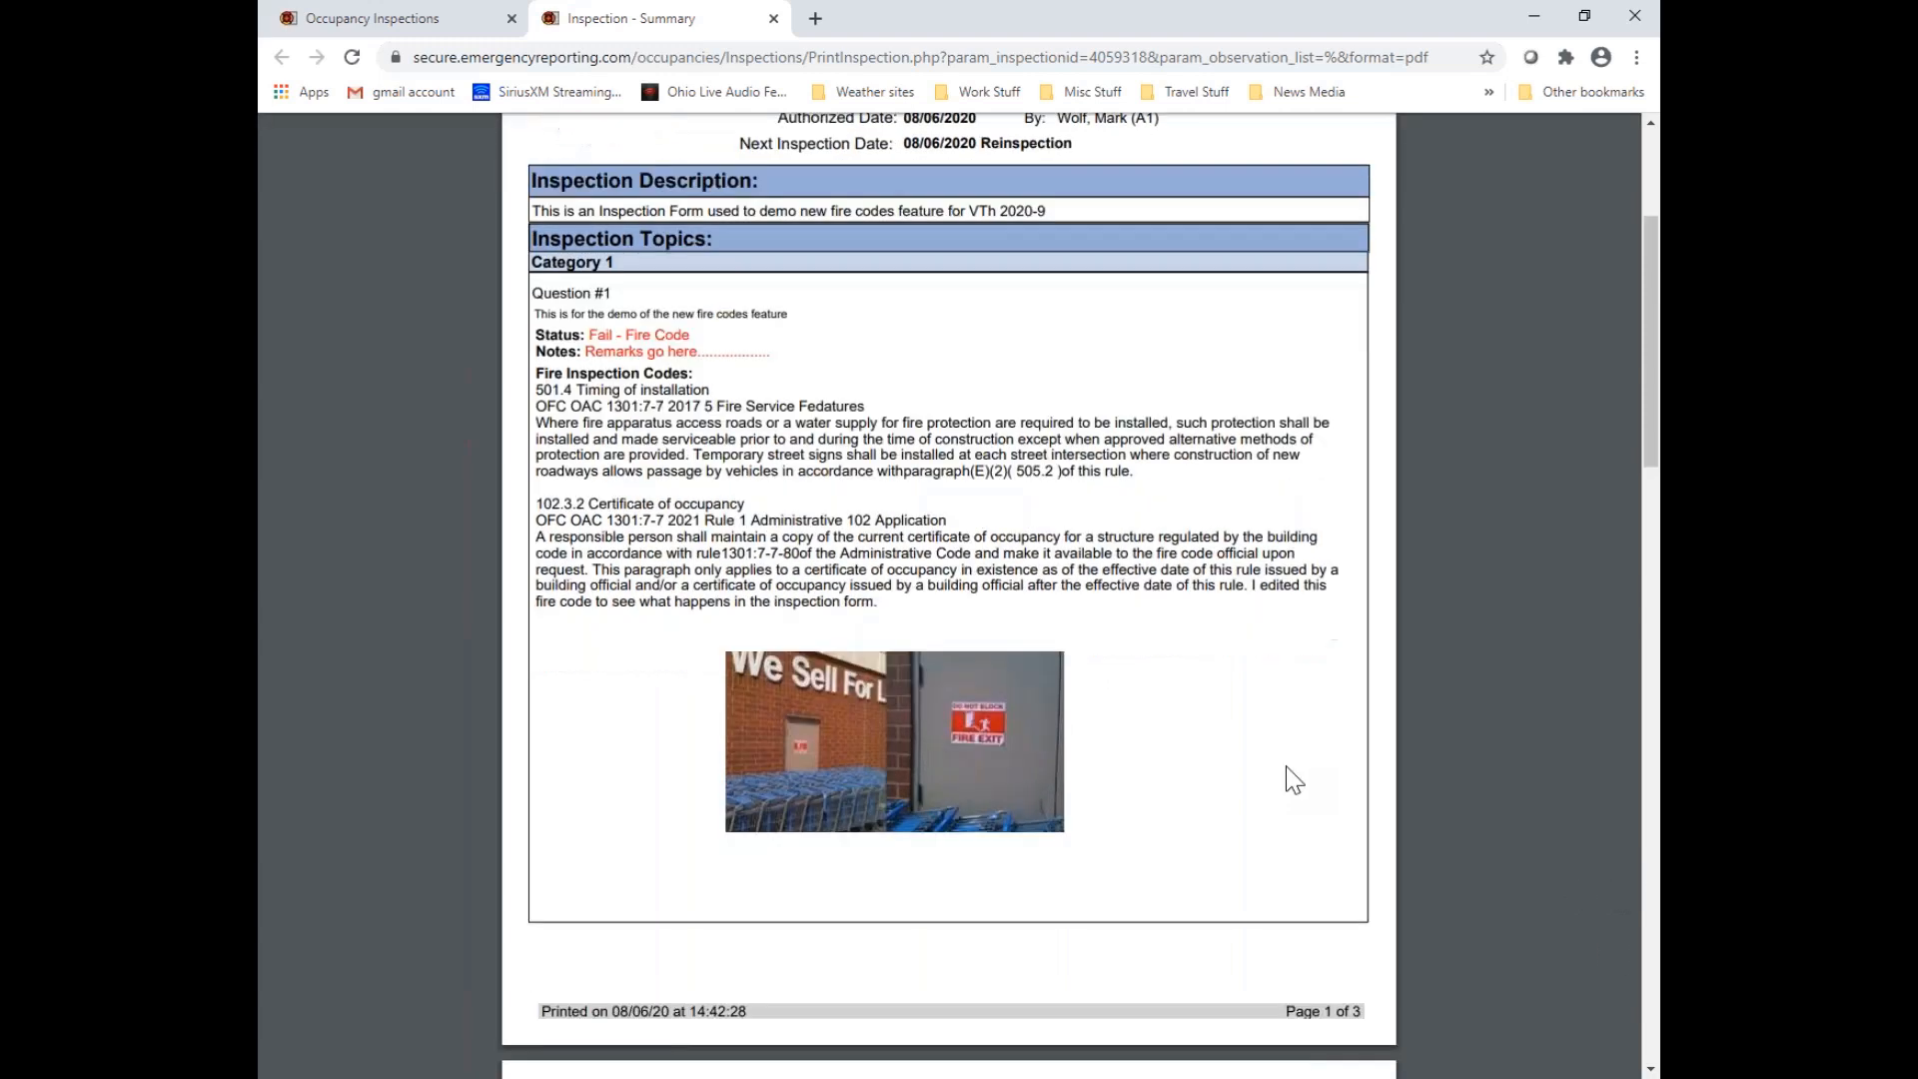
{"action": "scroll", "coordinate": [1285, 775], "scroll_direction": "down", "scroll_amount": 3}
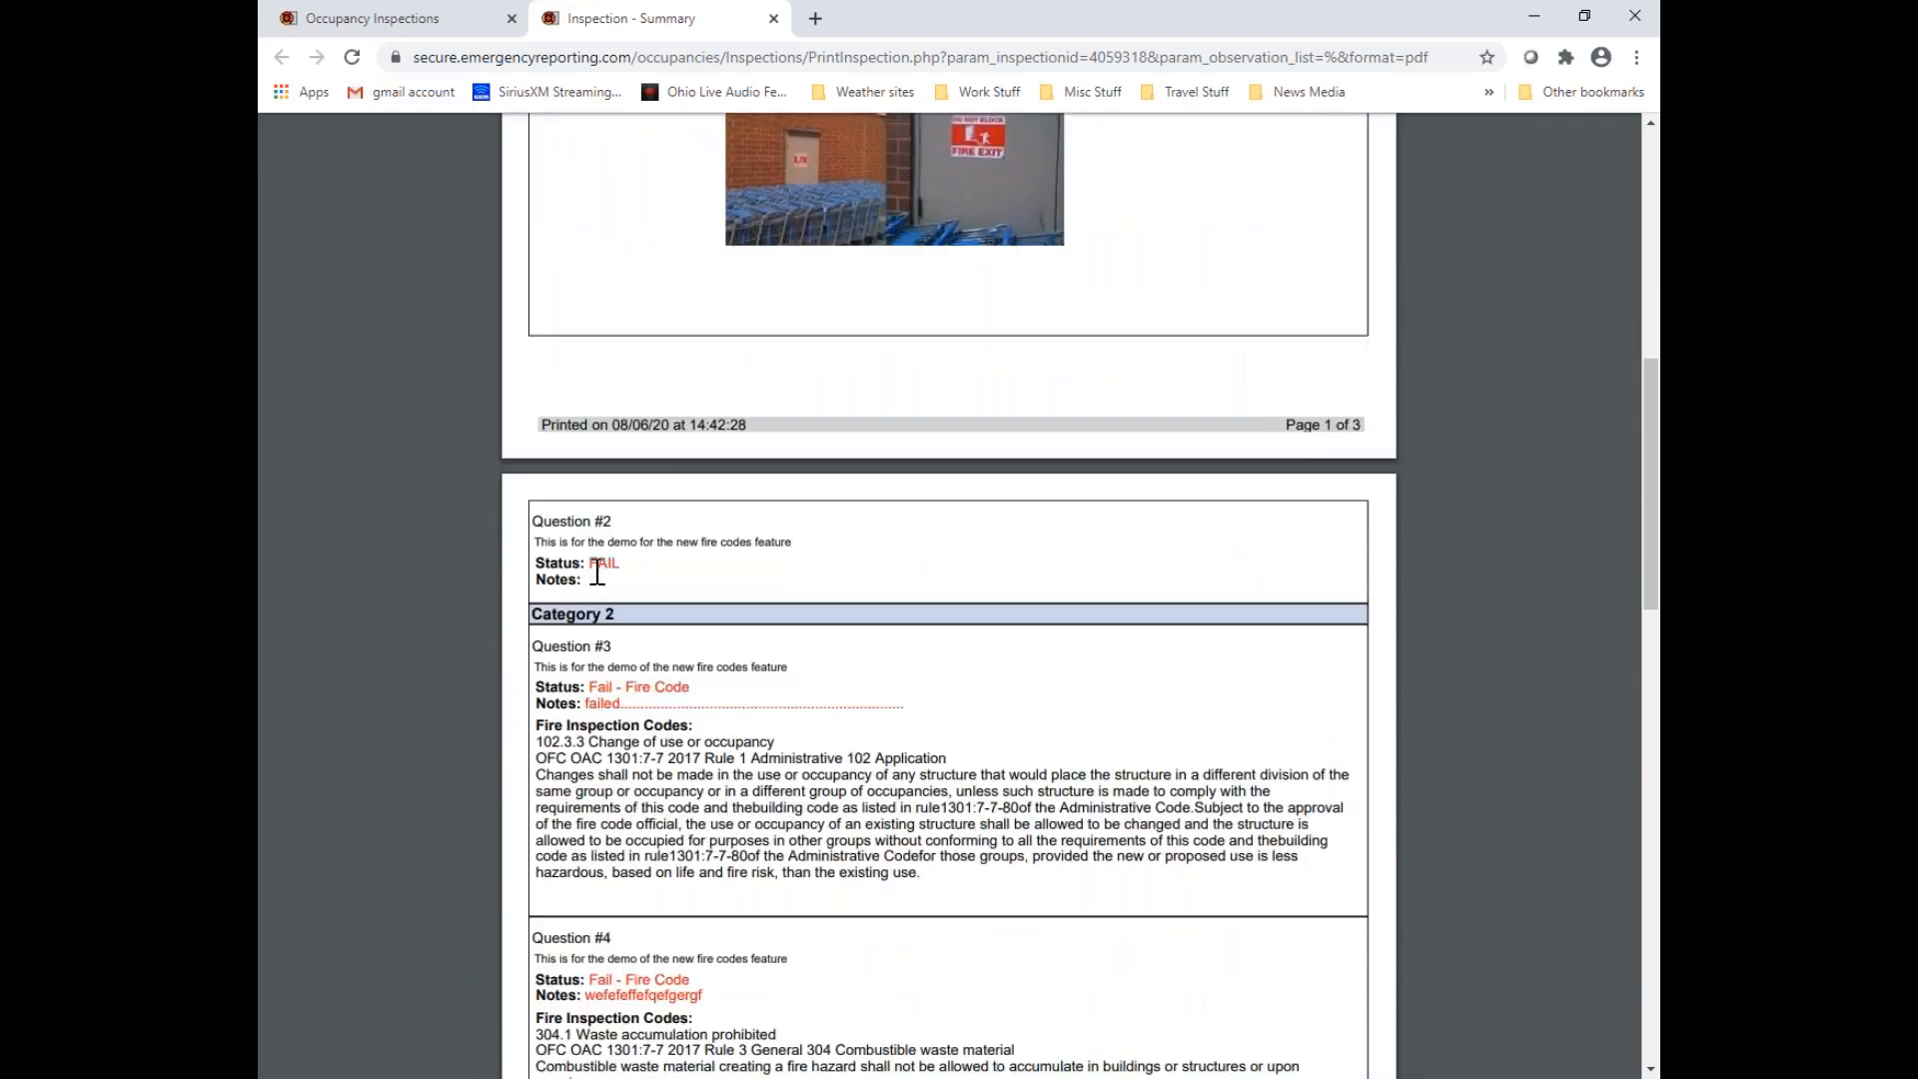
{"action": "left_click_drag", "start_coordinate": [592, 563], "coordinate": [630, 576]}
{"action": "left_click", "coordinate": [867, 556]}
{"action": "scroll", "coordinate": [866, 556], "scroll_direction": "down", "scroll_amount": 1}
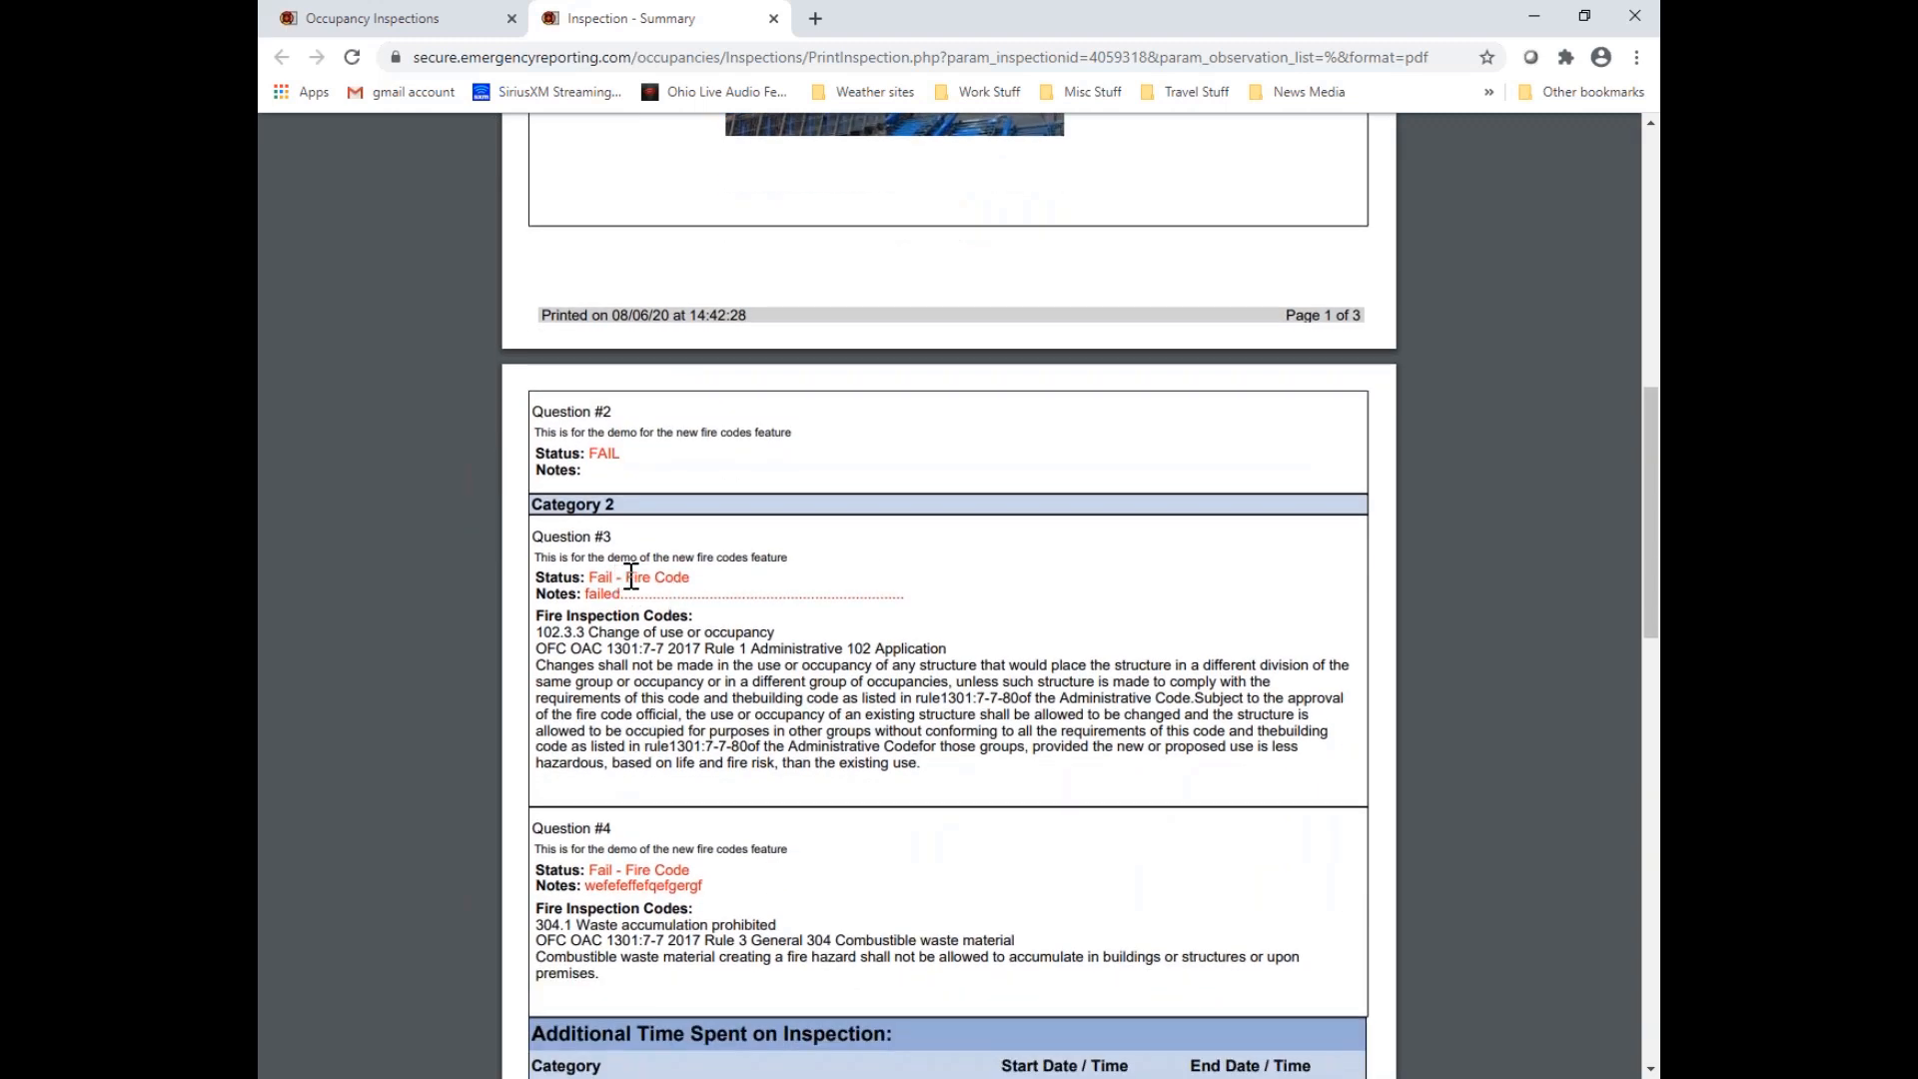
{"action": "left_click_drag", "start_coordinate": [630, 578], "coordinate": [686, 588]}
{"action": "scroll", "coordinate": [830, 600], "scroll_direction": "down", "scroll_amount": 2}
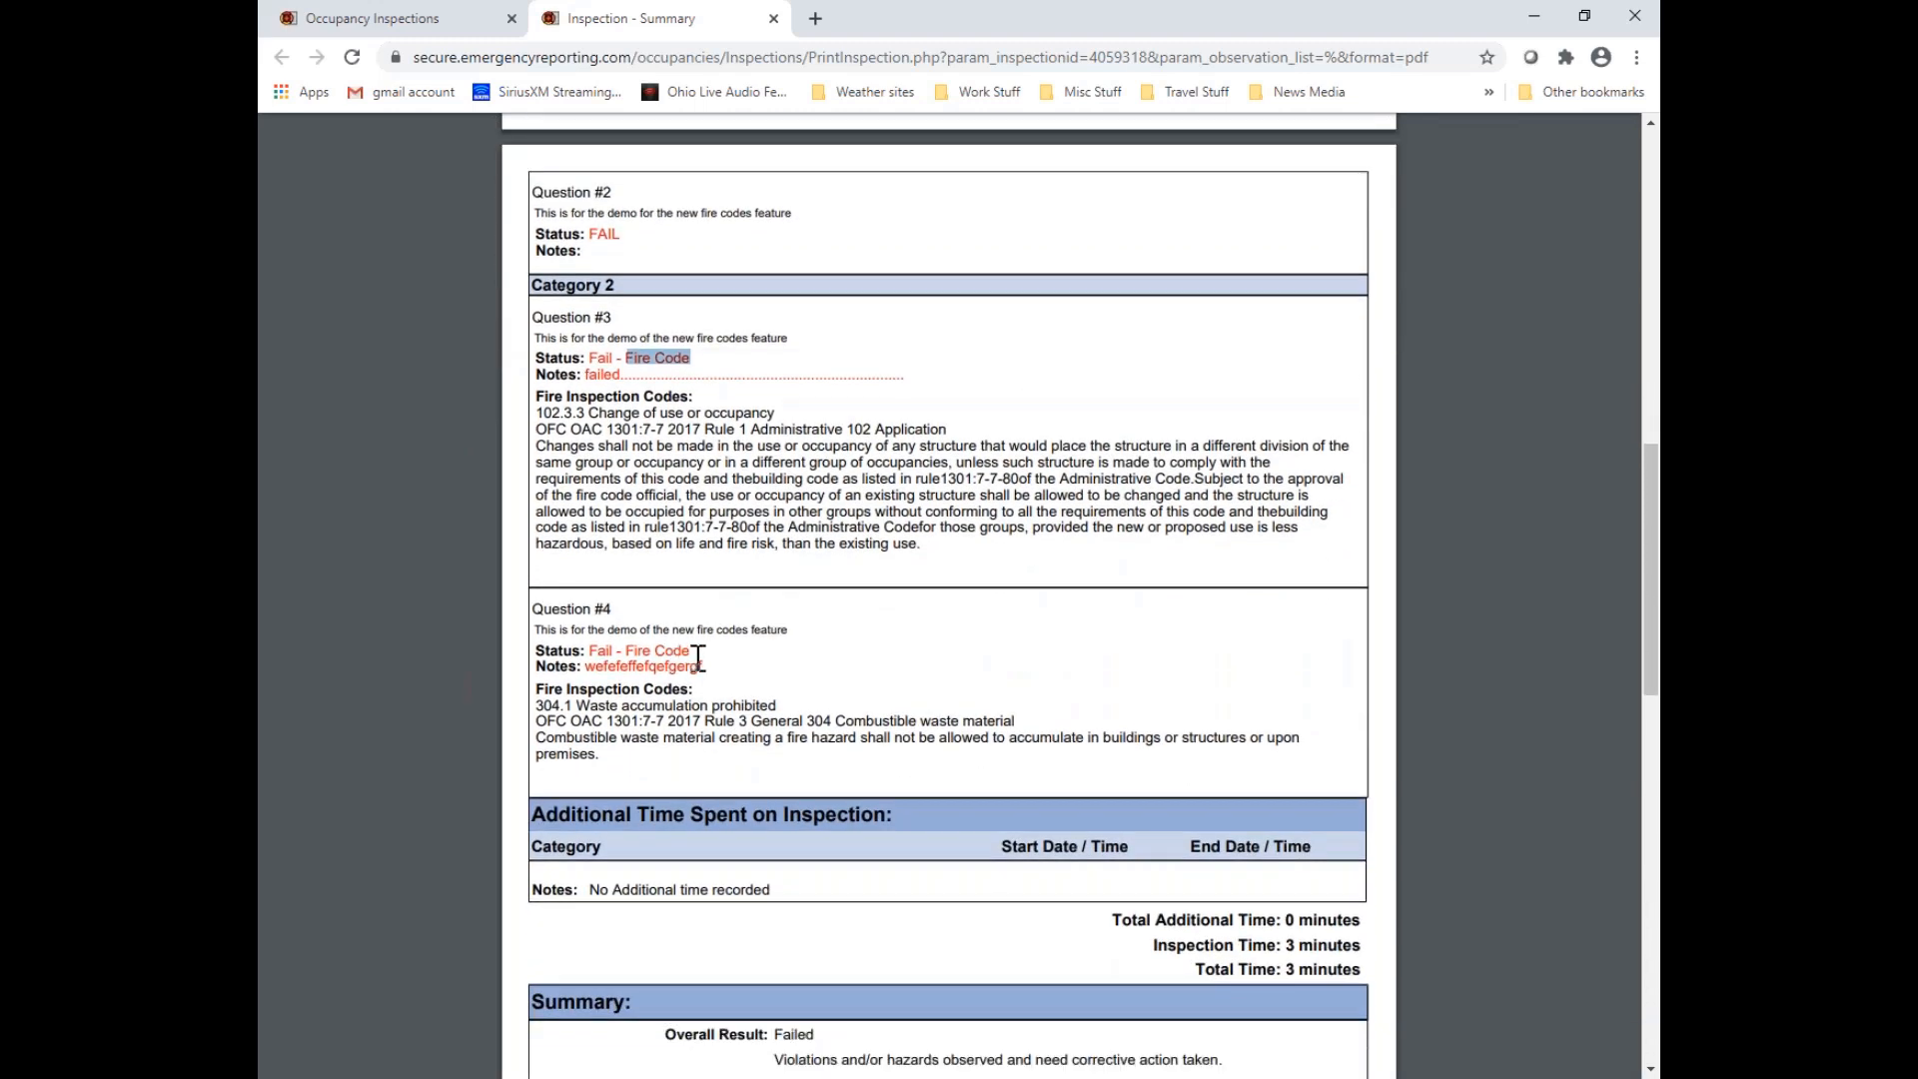
{"action": "scroll", "coordinate": [698, 659], "scroll_direction": "down", "scroll_amount": 5}
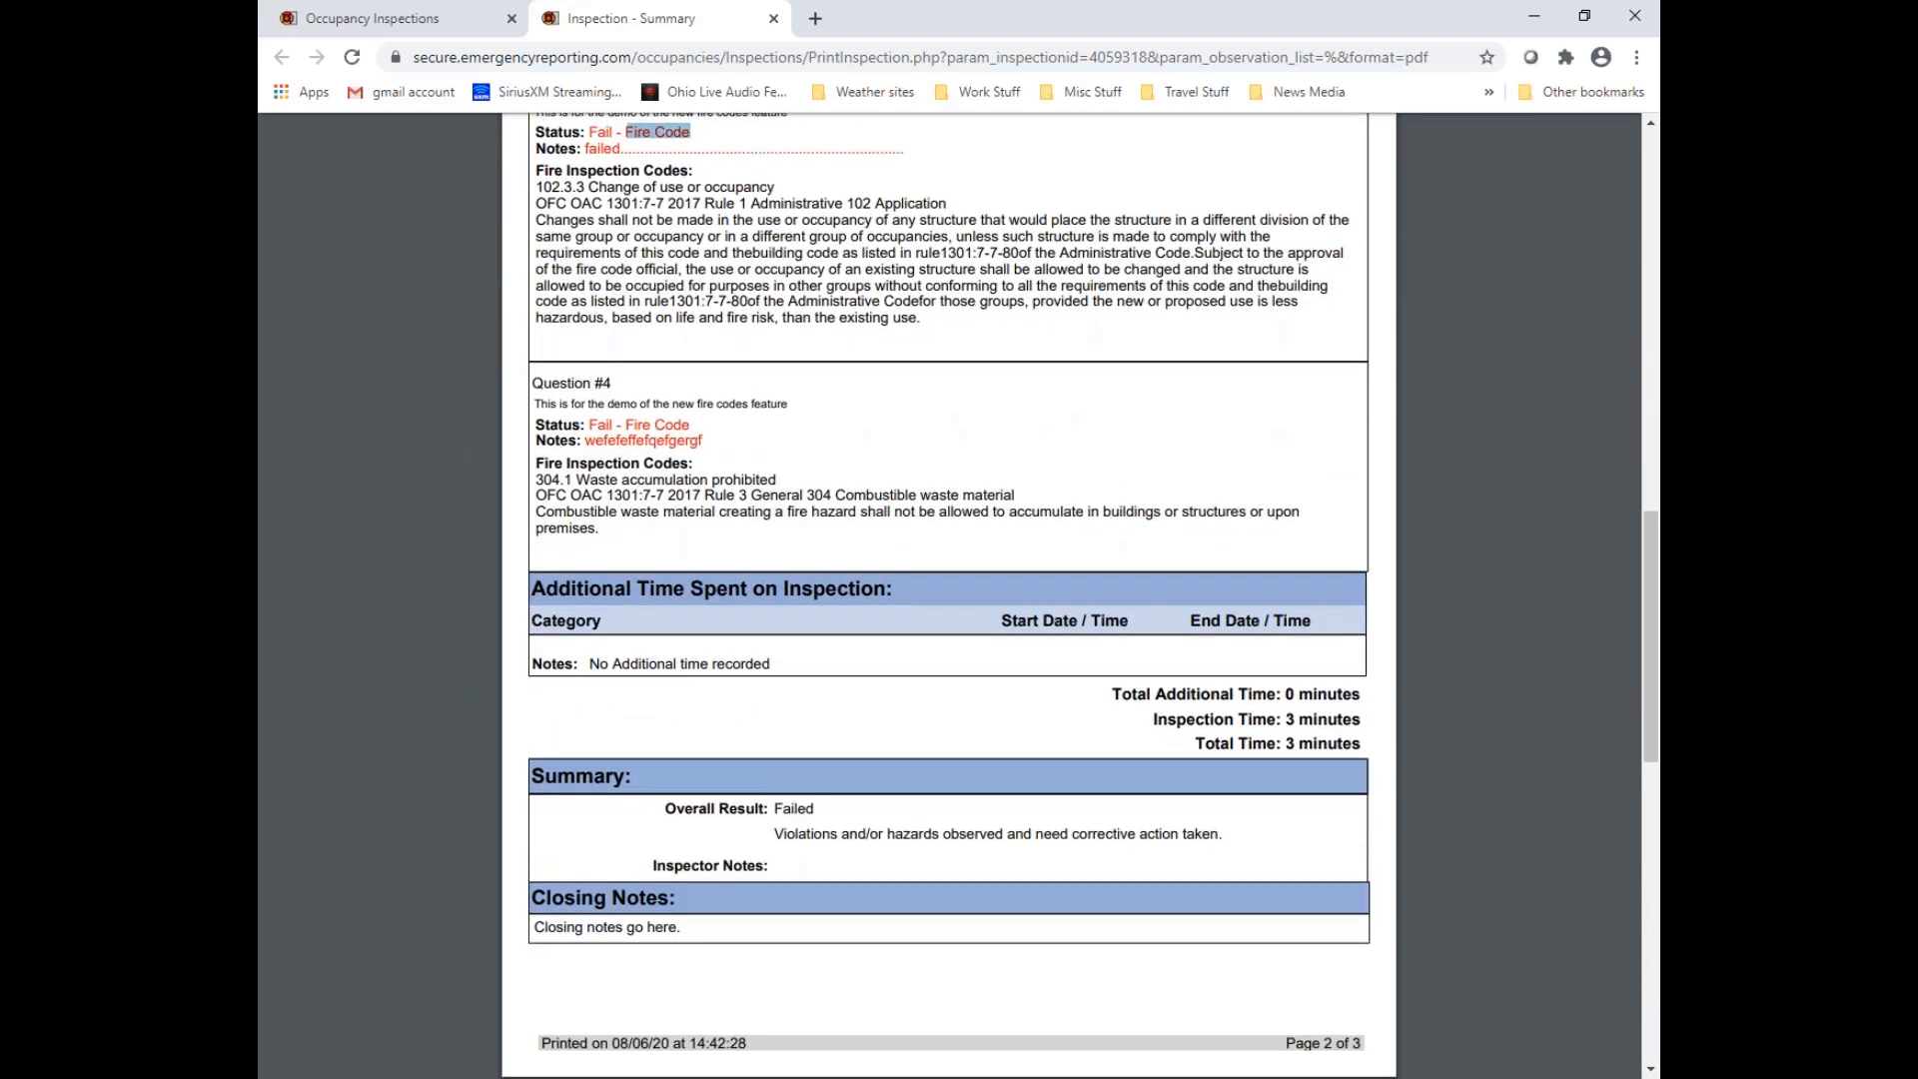
{"action": "scroll", "coordinate": [949, 599], "scroll_direction": "down", "scroll_amount": 4}
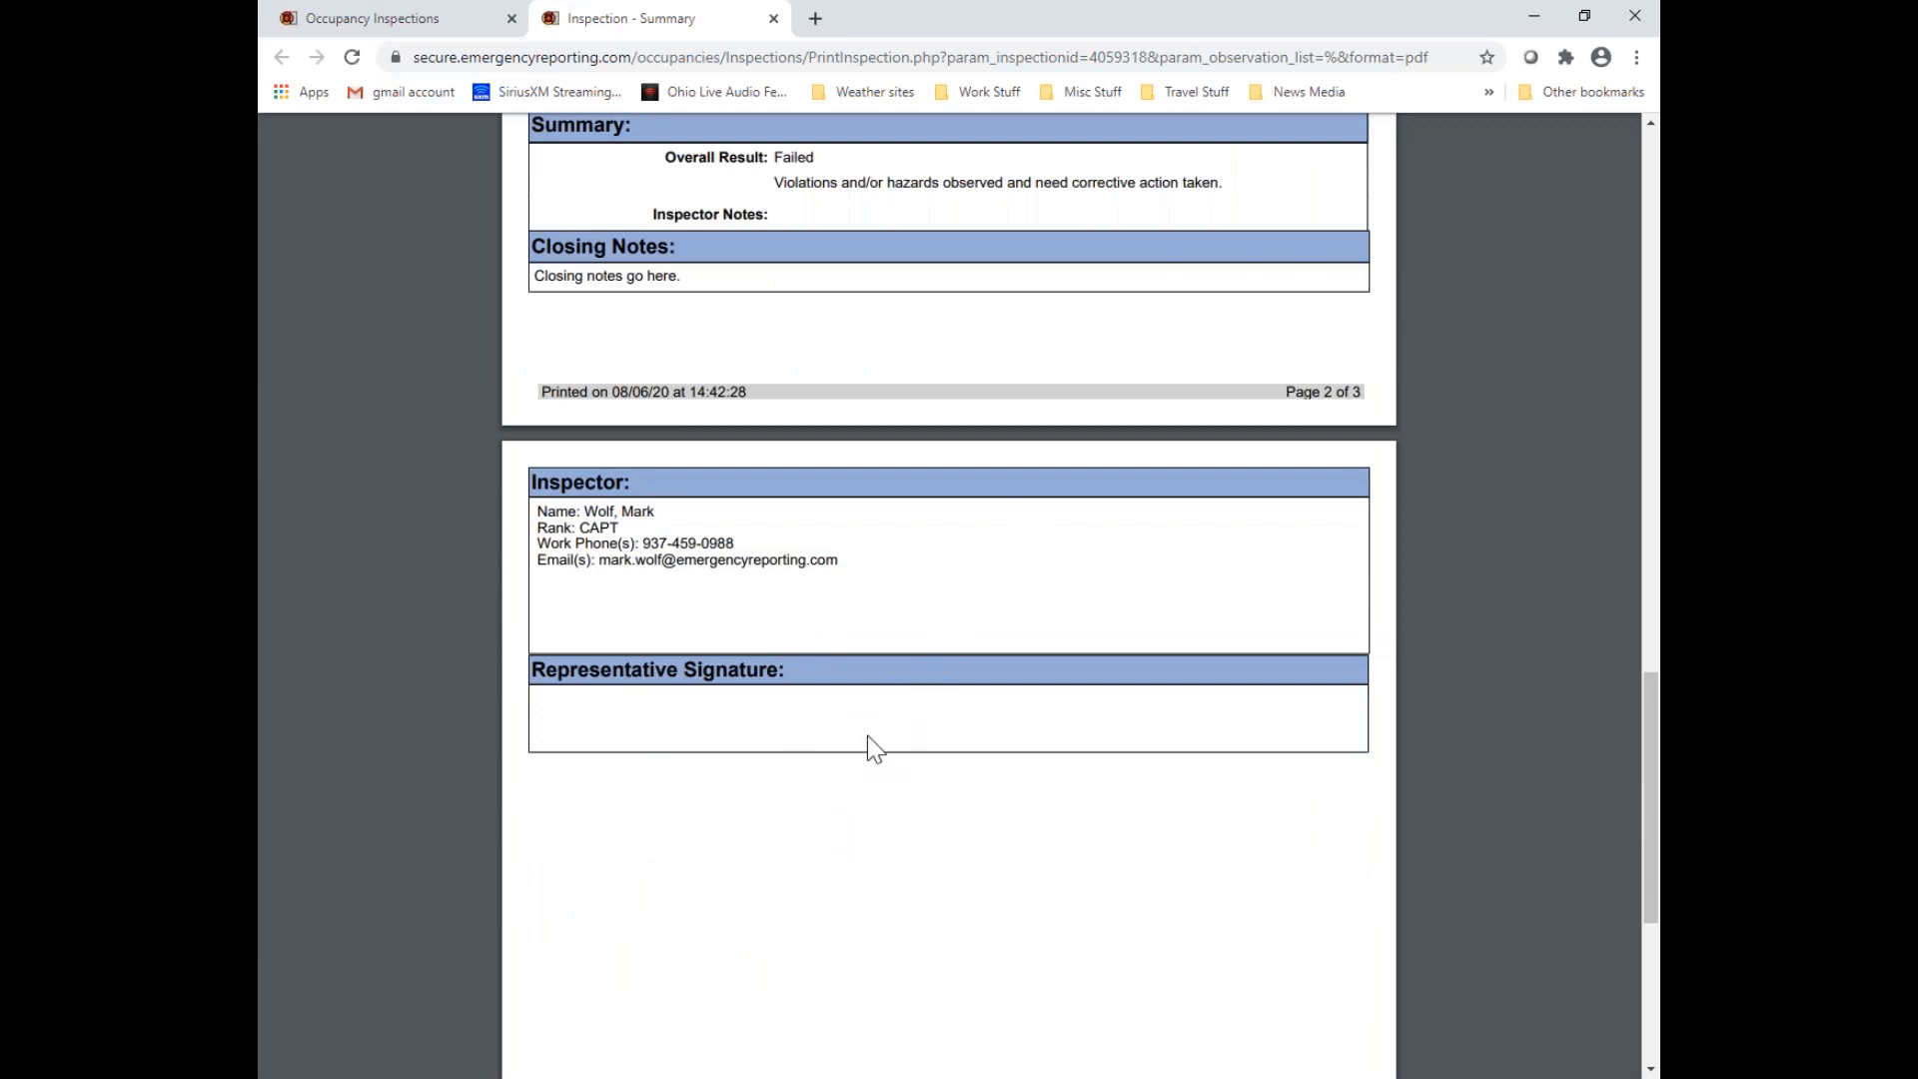
{"action": "scroll", "coordinate": [967, 845], "scroll_direction": "up", "scroll_amount": 20}
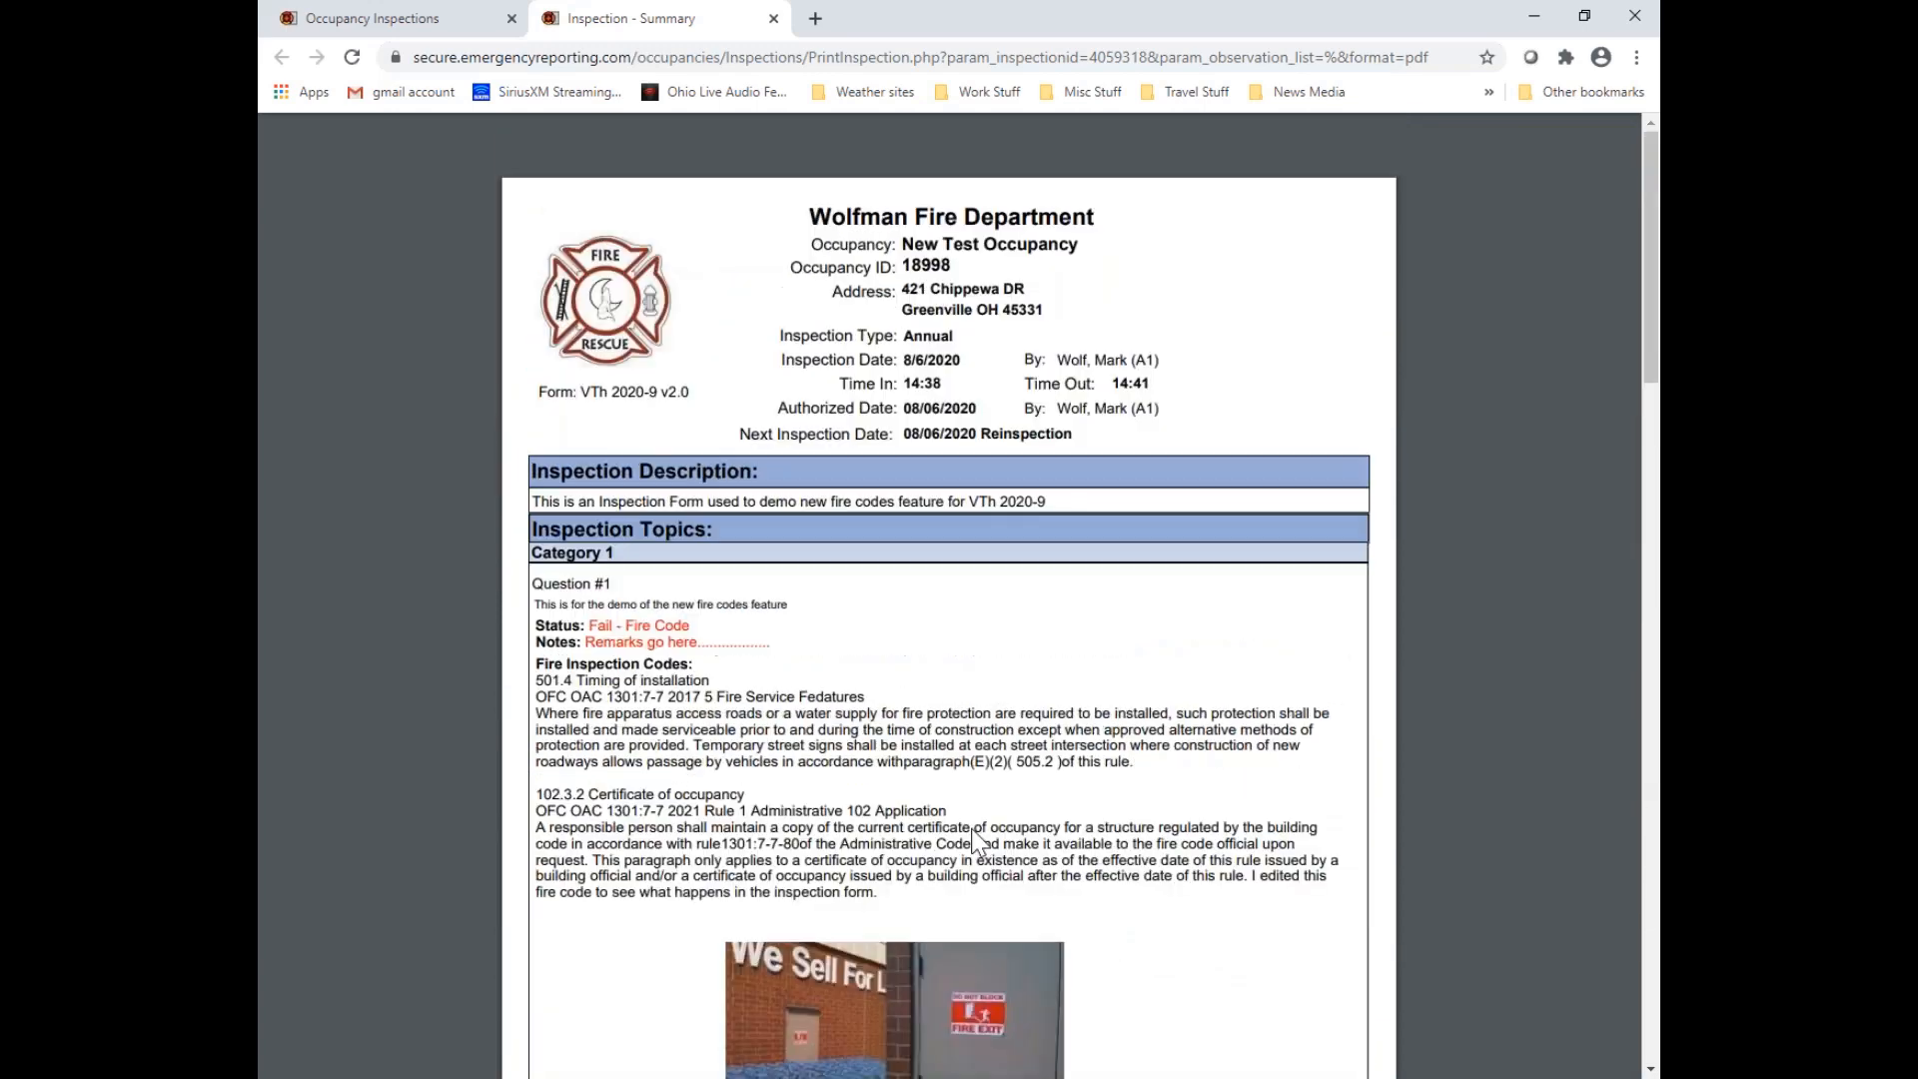
Close the authorized inspection and start a follow-up inspection from the failed 8/6/2020 Annual entry in the inspection history
{"action": "left_click", "coordinate": [430, 20]}
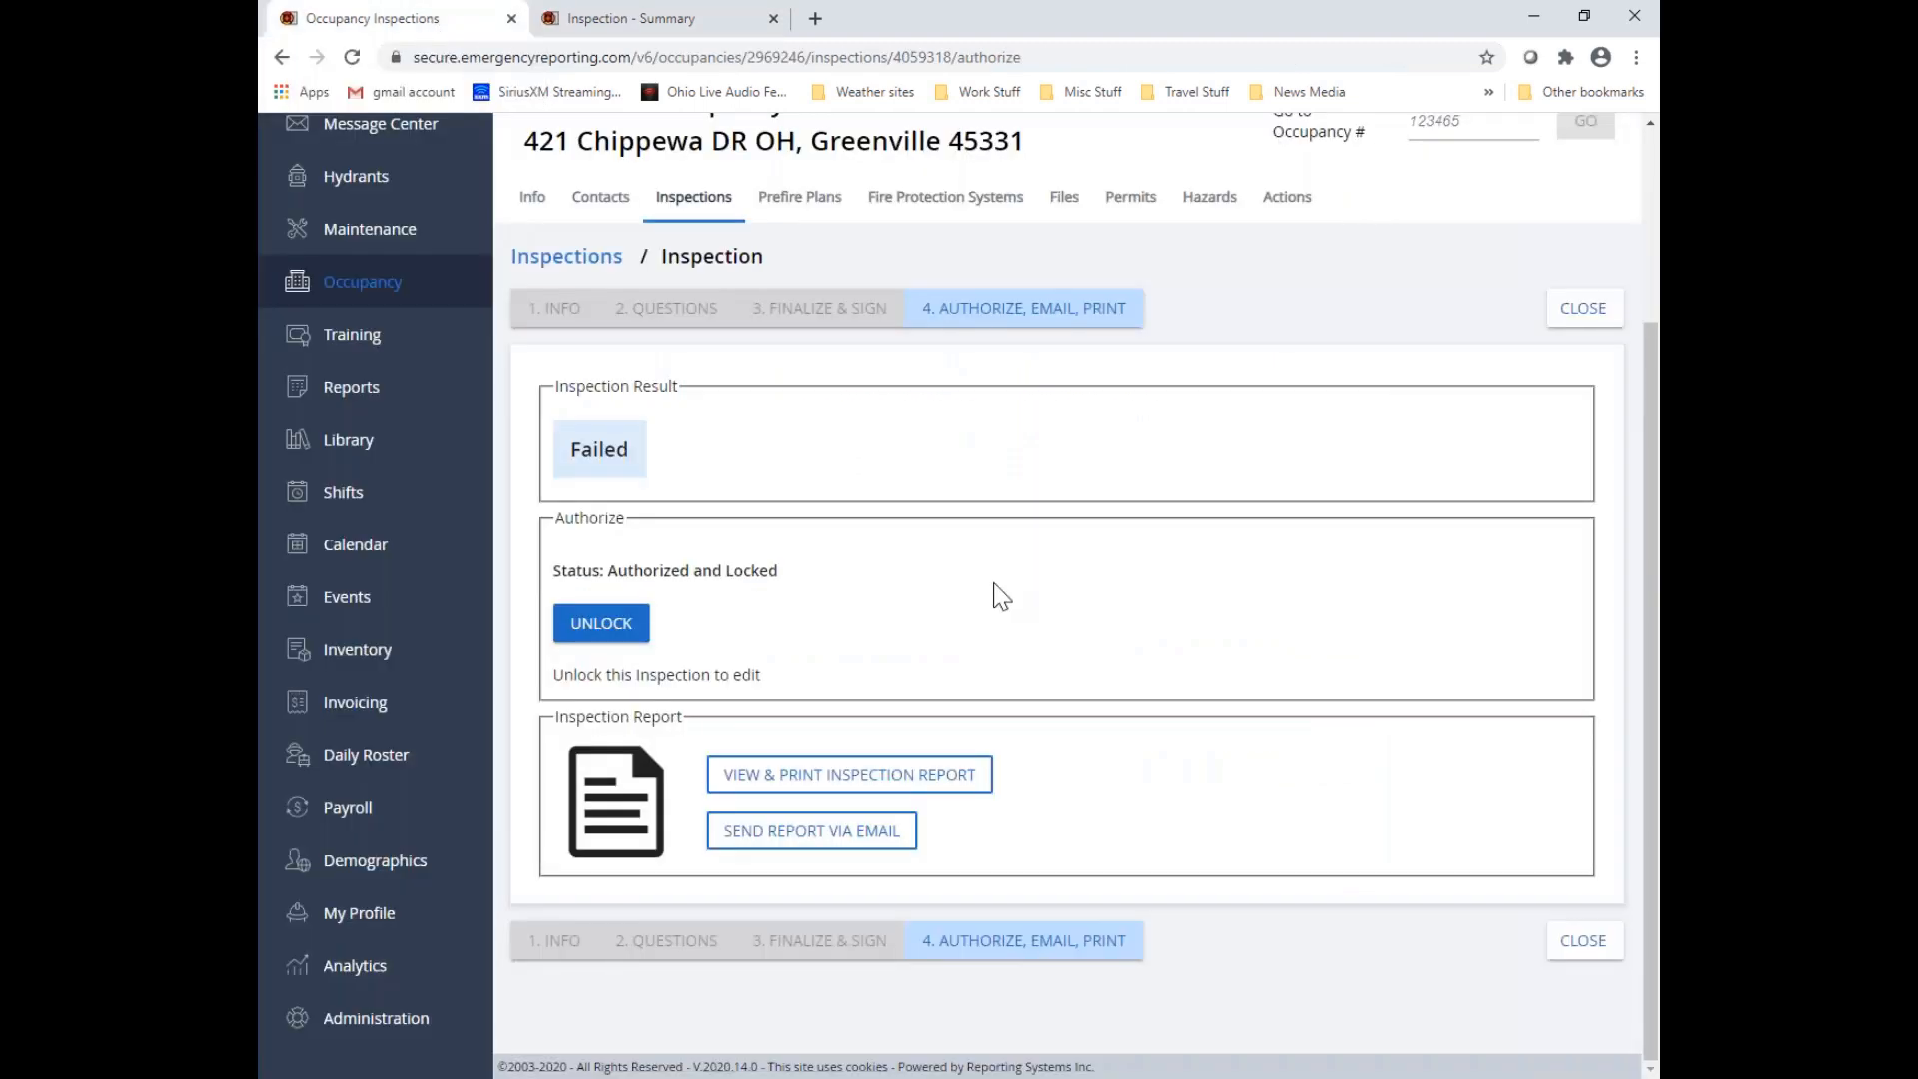
{"action": "scroll", "coordinate": [993, 590], "scroll_direction": "up", "scroll_amount": 3}
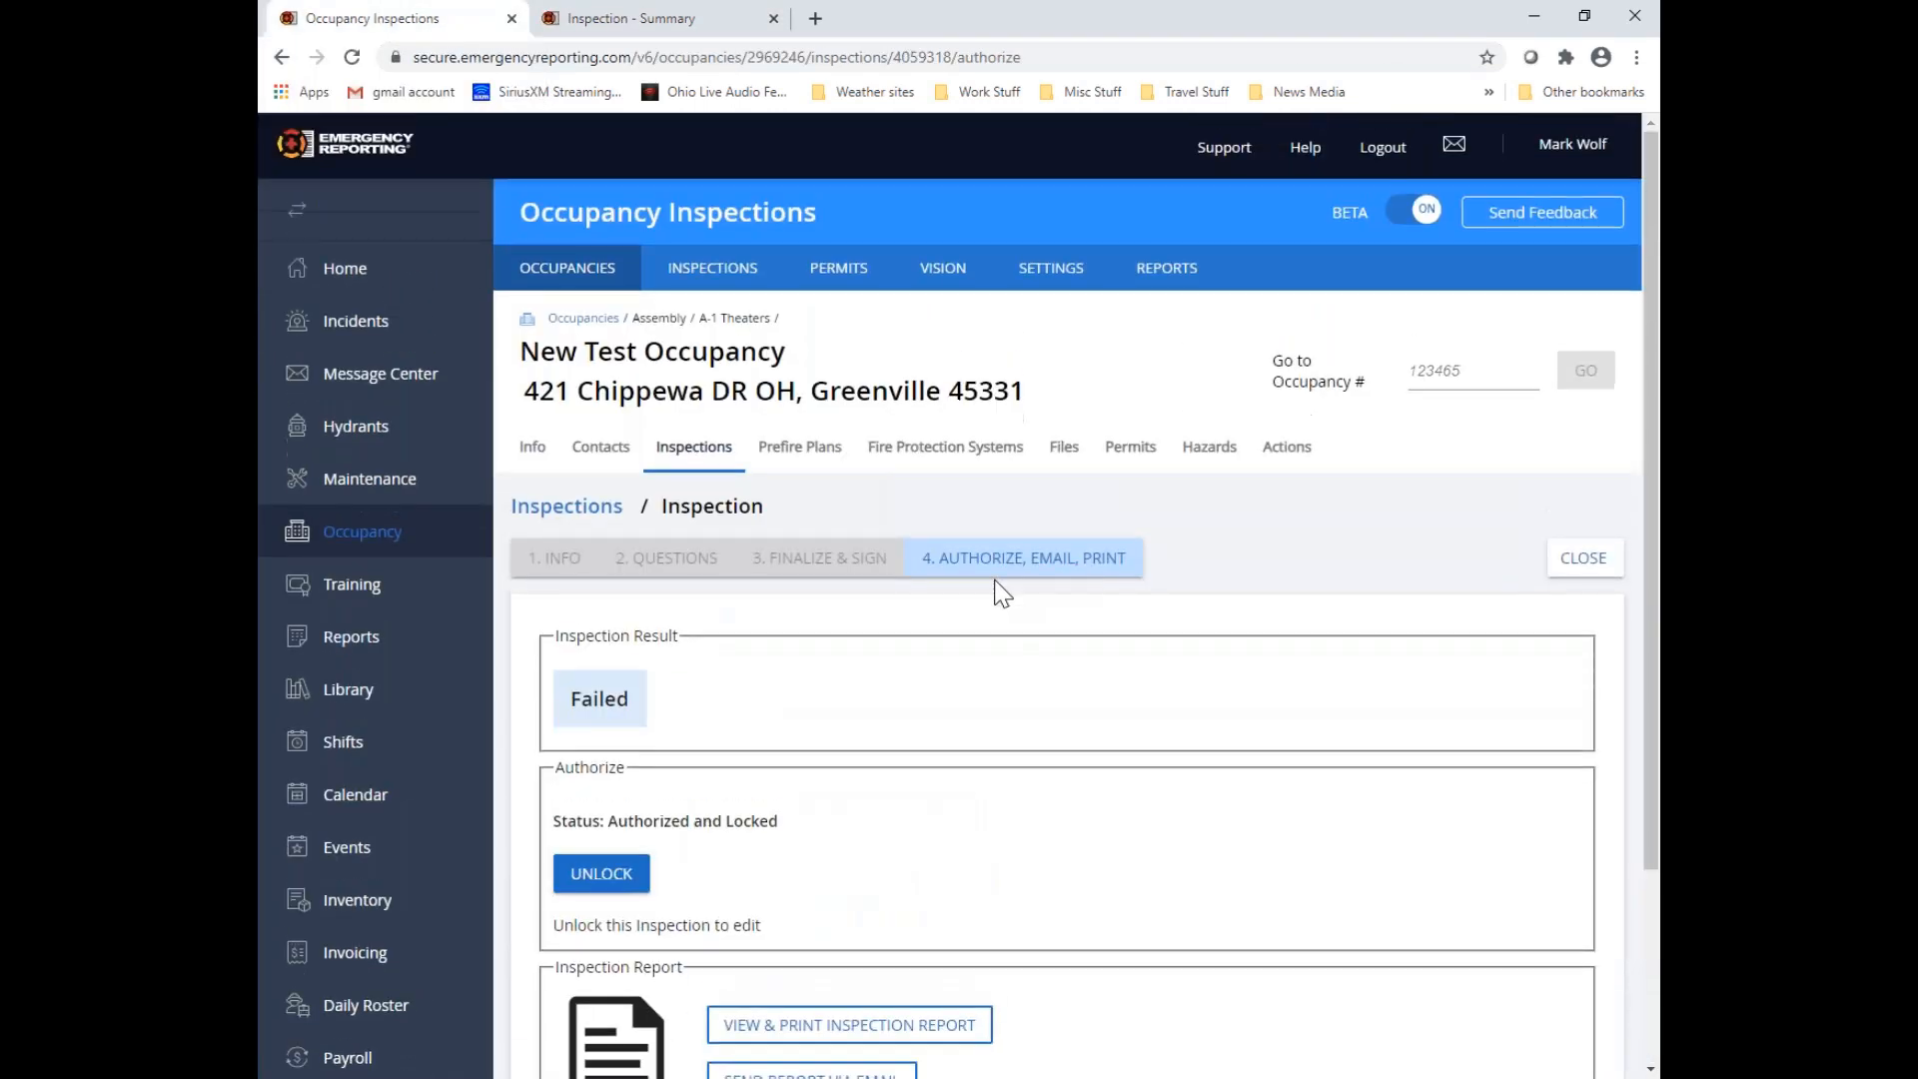
{"action": "left_click", "coordinate": [1575, 566]}
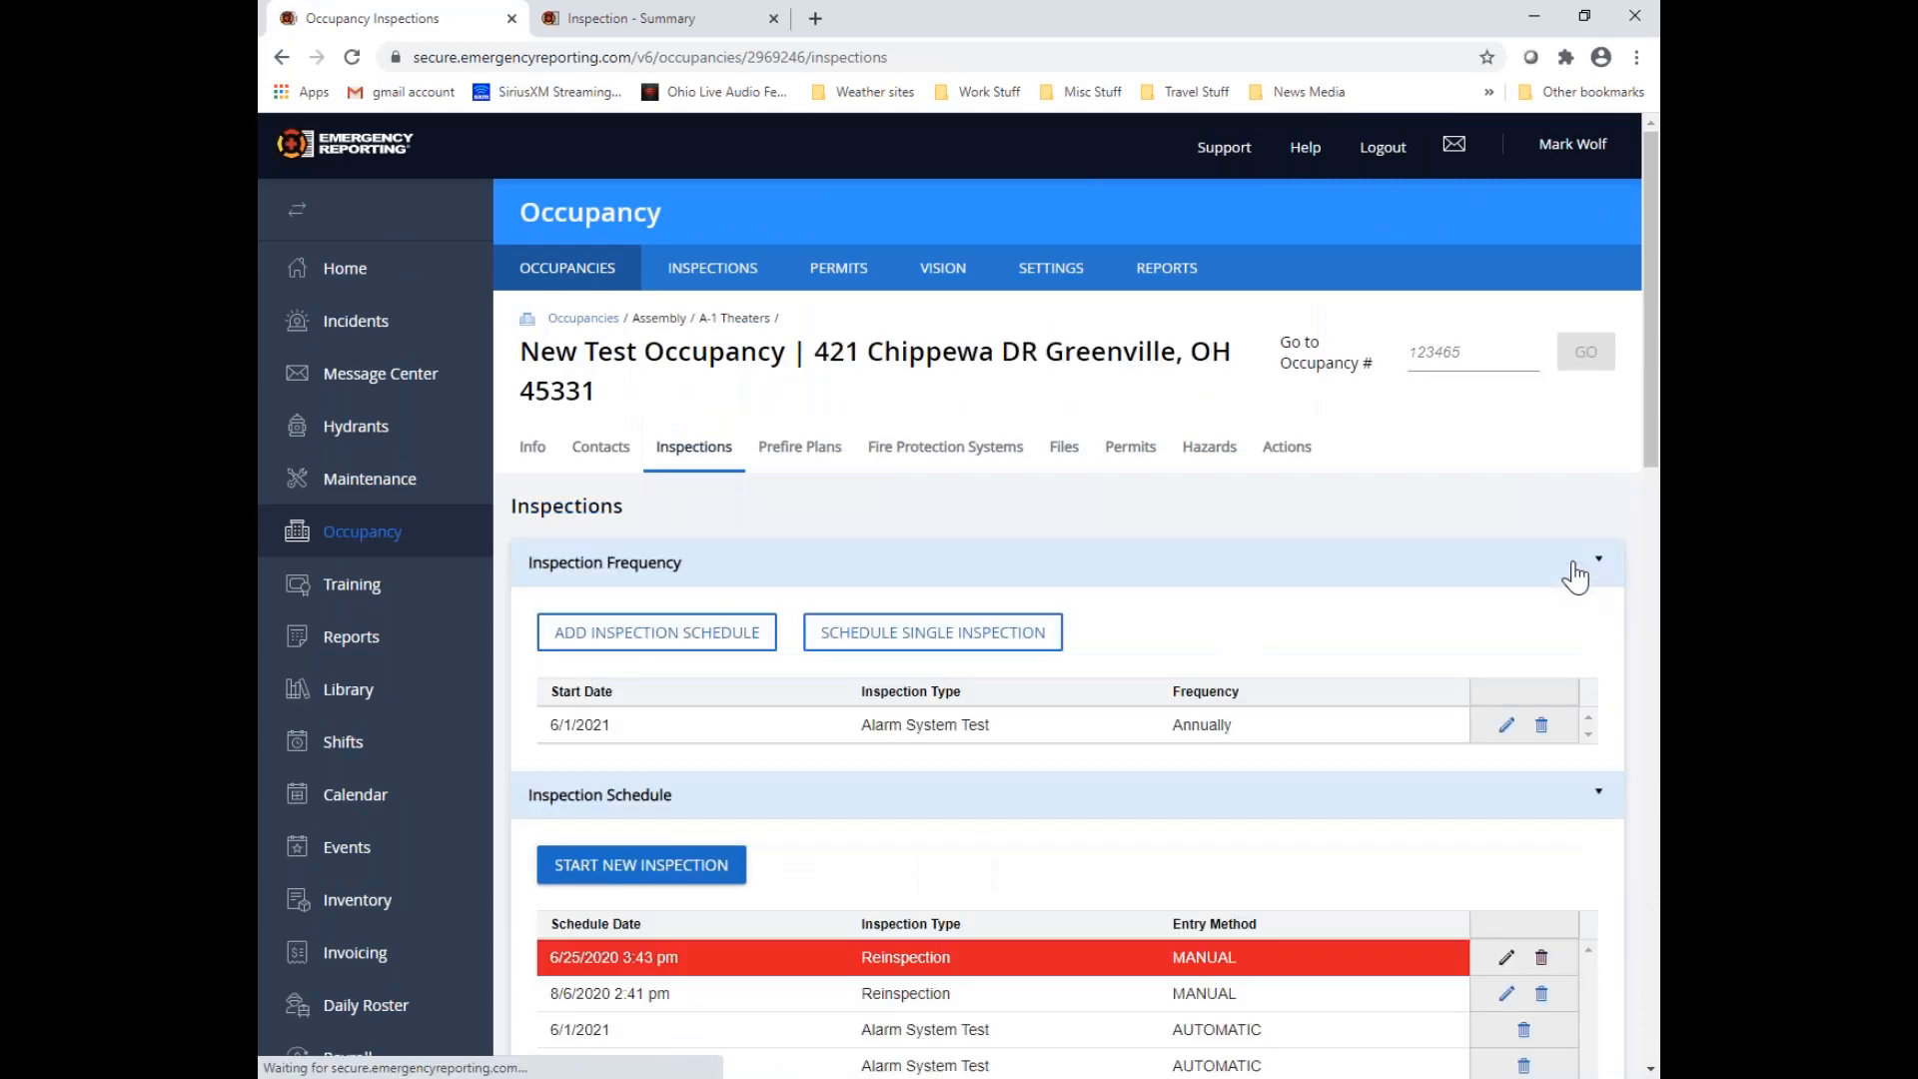
{"action": "scroll", "coordinate": [1408, 679], "scroll_direction": "down", "scroll_amount": 3}
{"action": "scroll", "coordinate": [1398, 671], "scroll_direction": "down", "scroll_amount": 7}
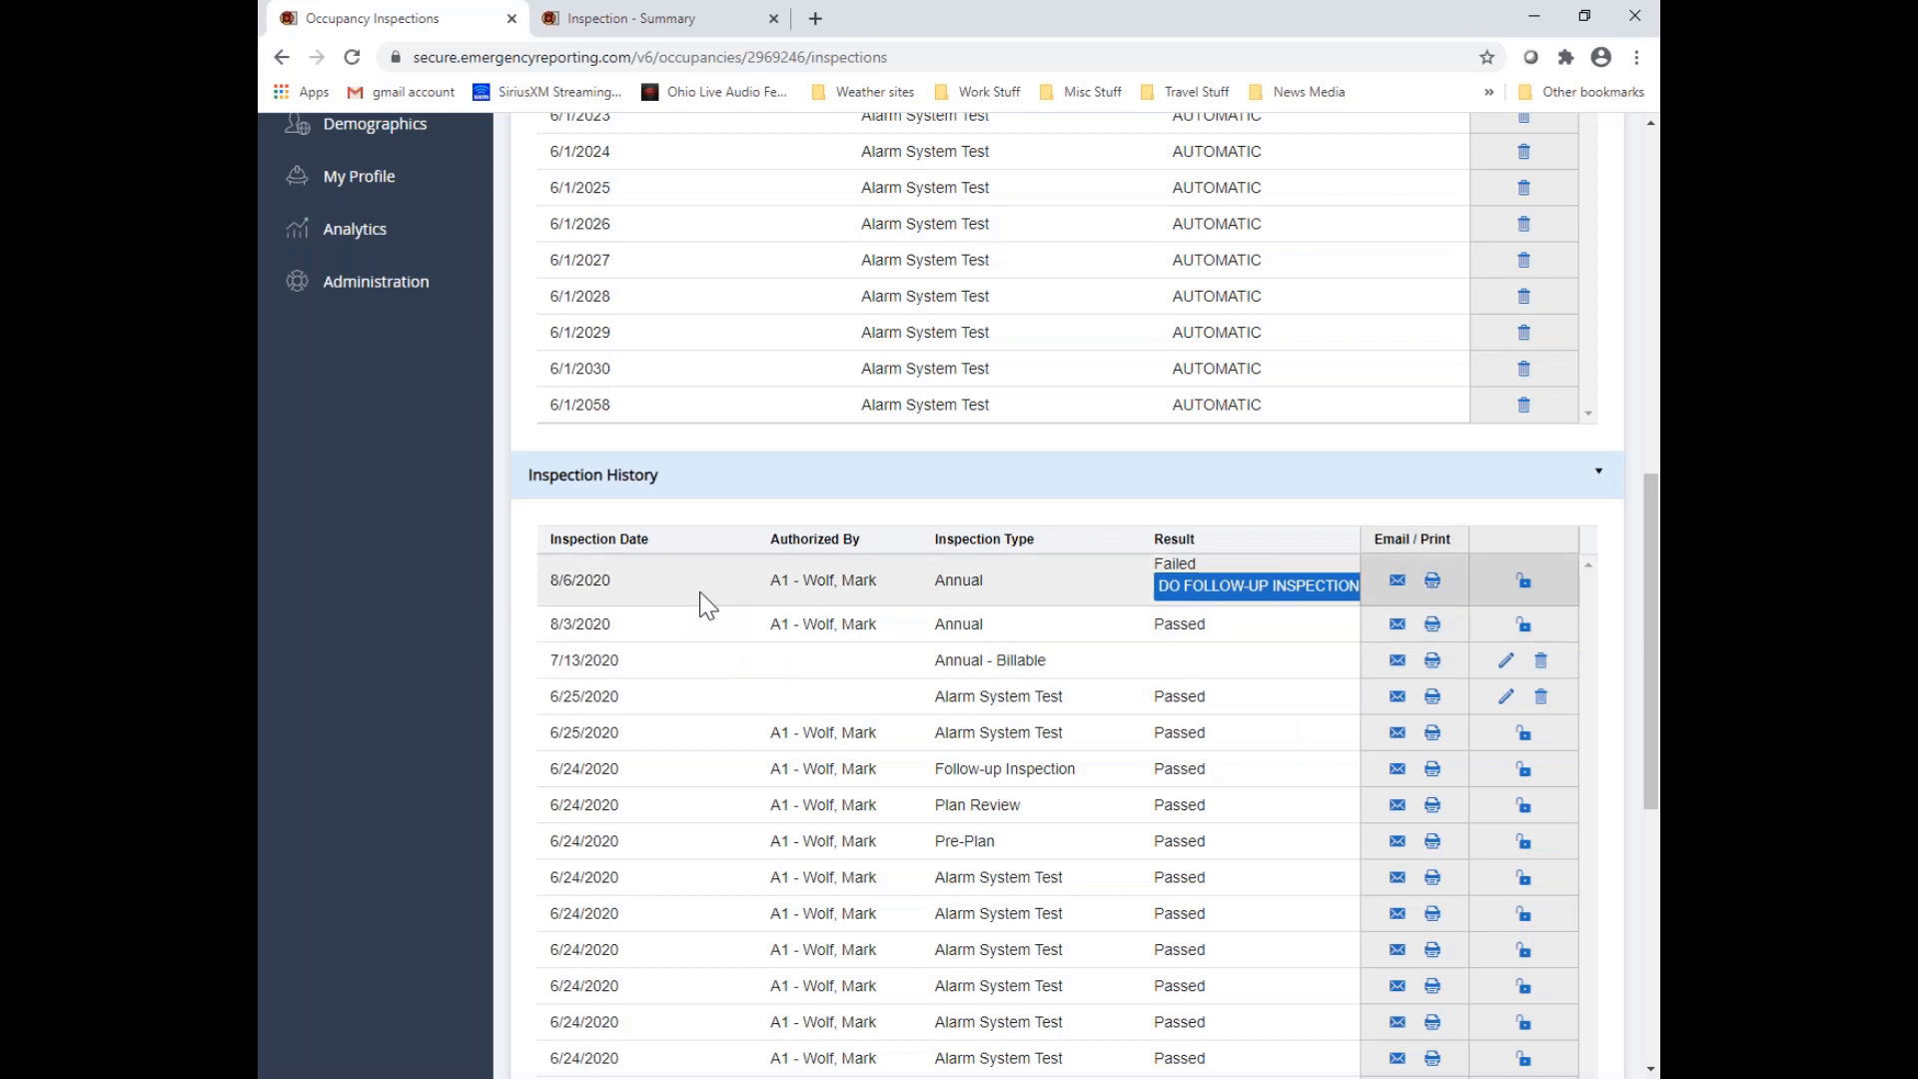
{"action": "left_click", "coordinate": [1278, 590]}
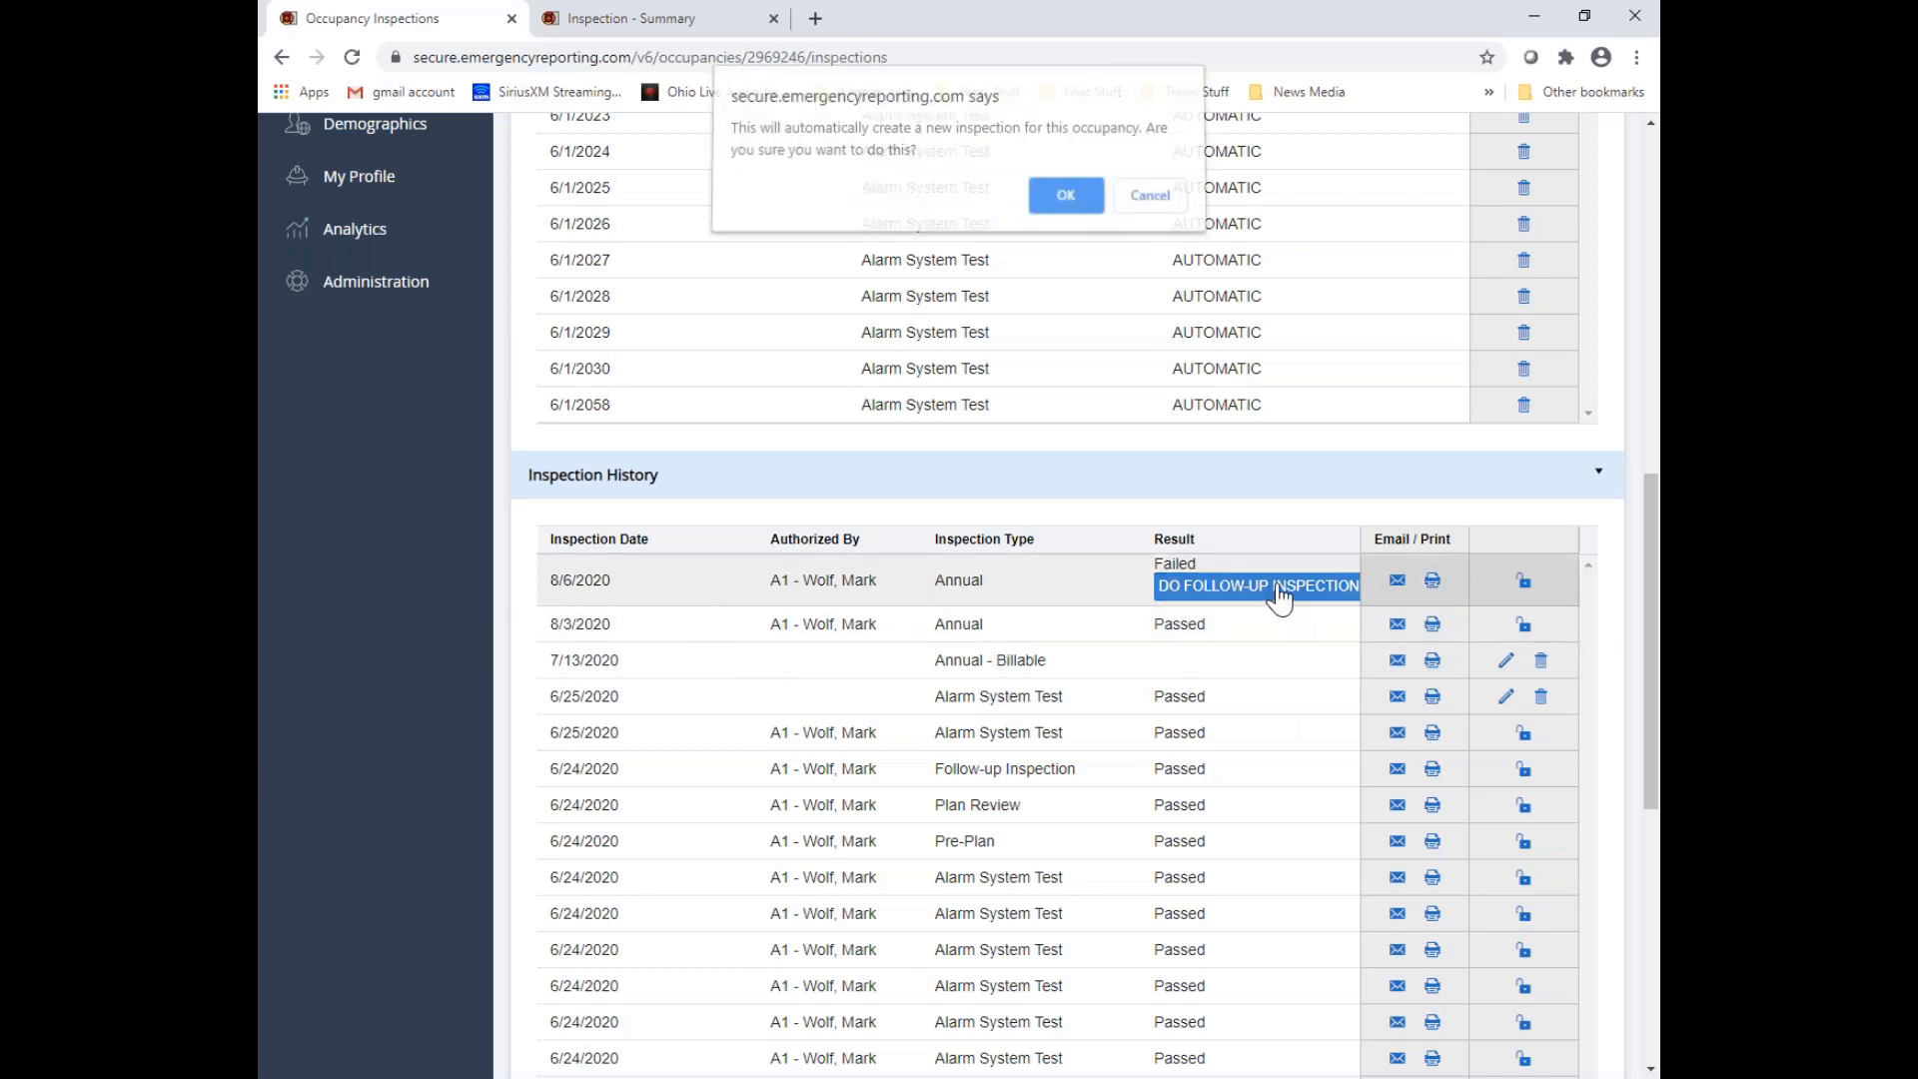
{"action": "left_click", "coordinate": [1081, 206]}
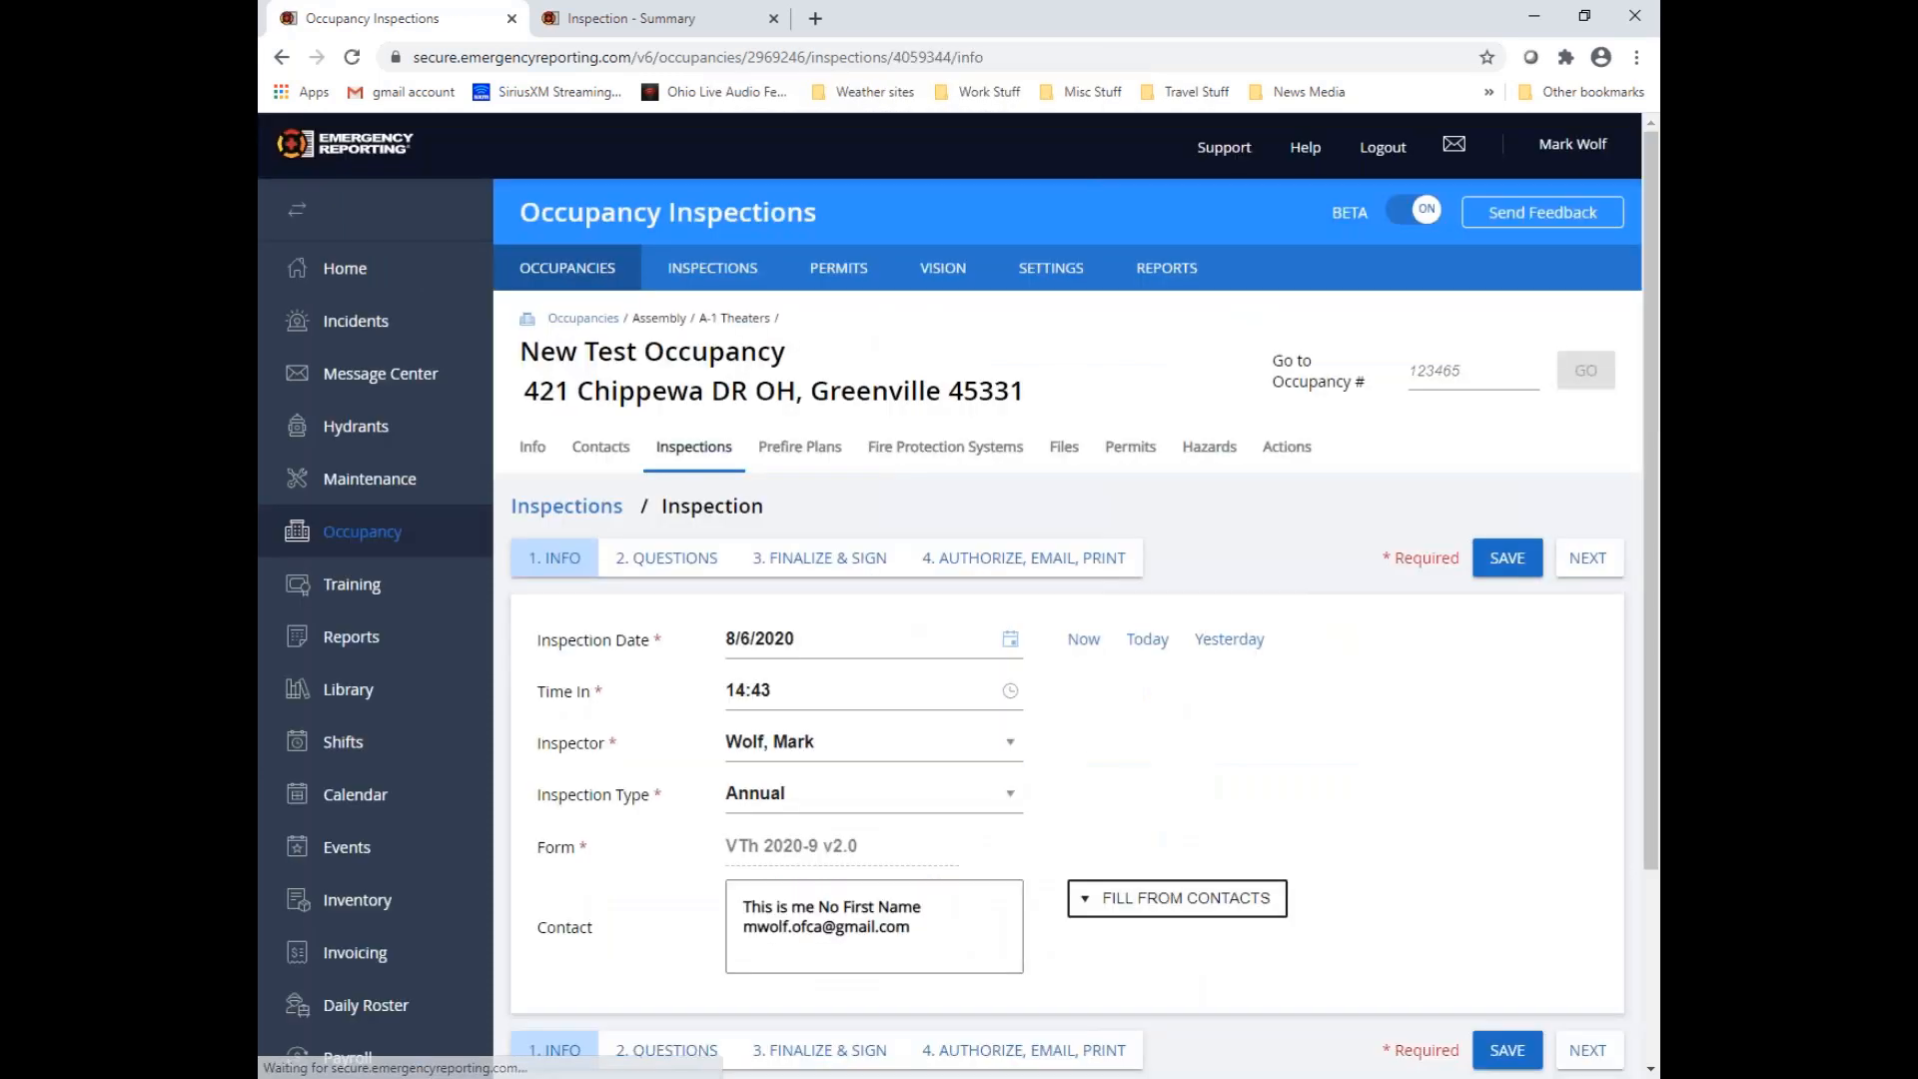
In the follow-up inspection's Category 1 questions, set Question #1's observation to "Violation Corrected" and save it
{"action": "left_click", "coordinate": [1581, 566]}
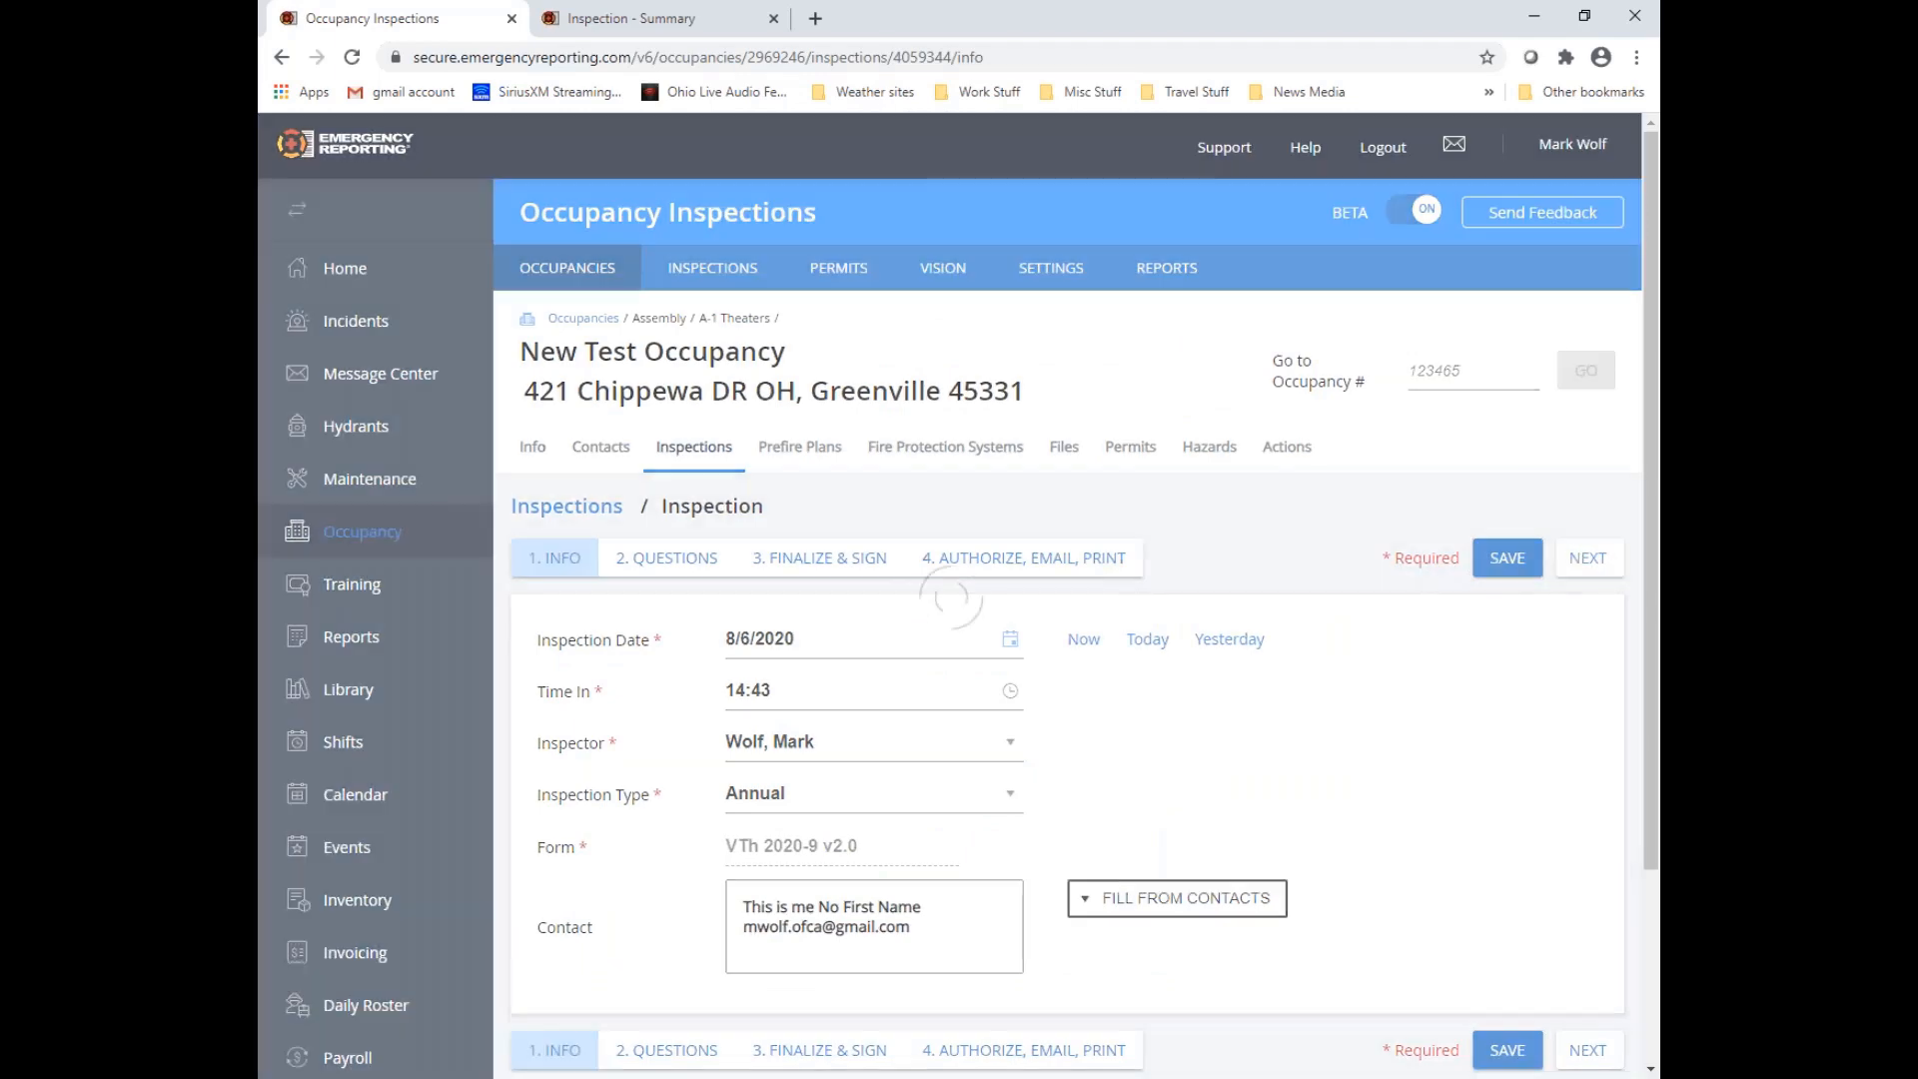
{"action": "left_click", "coordinate": [1589, 688]}
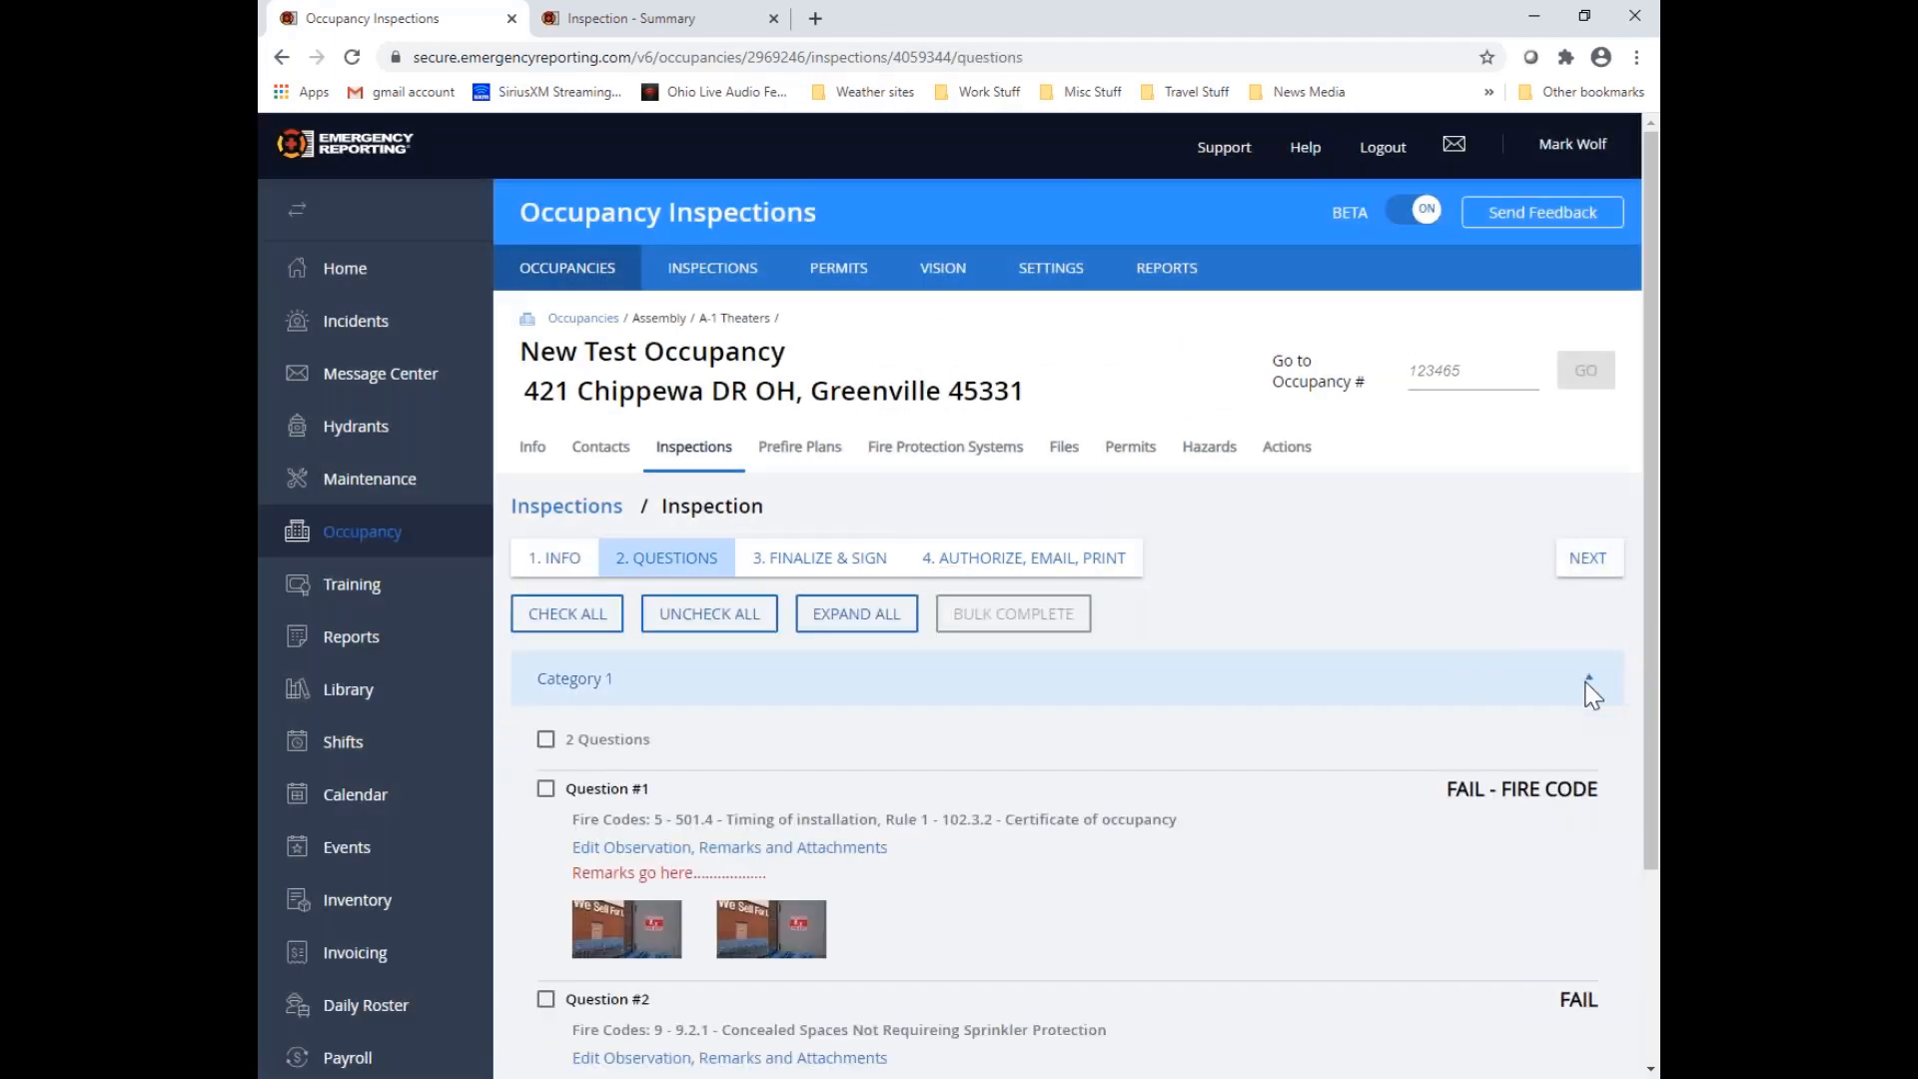
{"action": "scroll", "coordinate": [1019, 717], "scroll_direction": "down", "scroll_amount": 2}
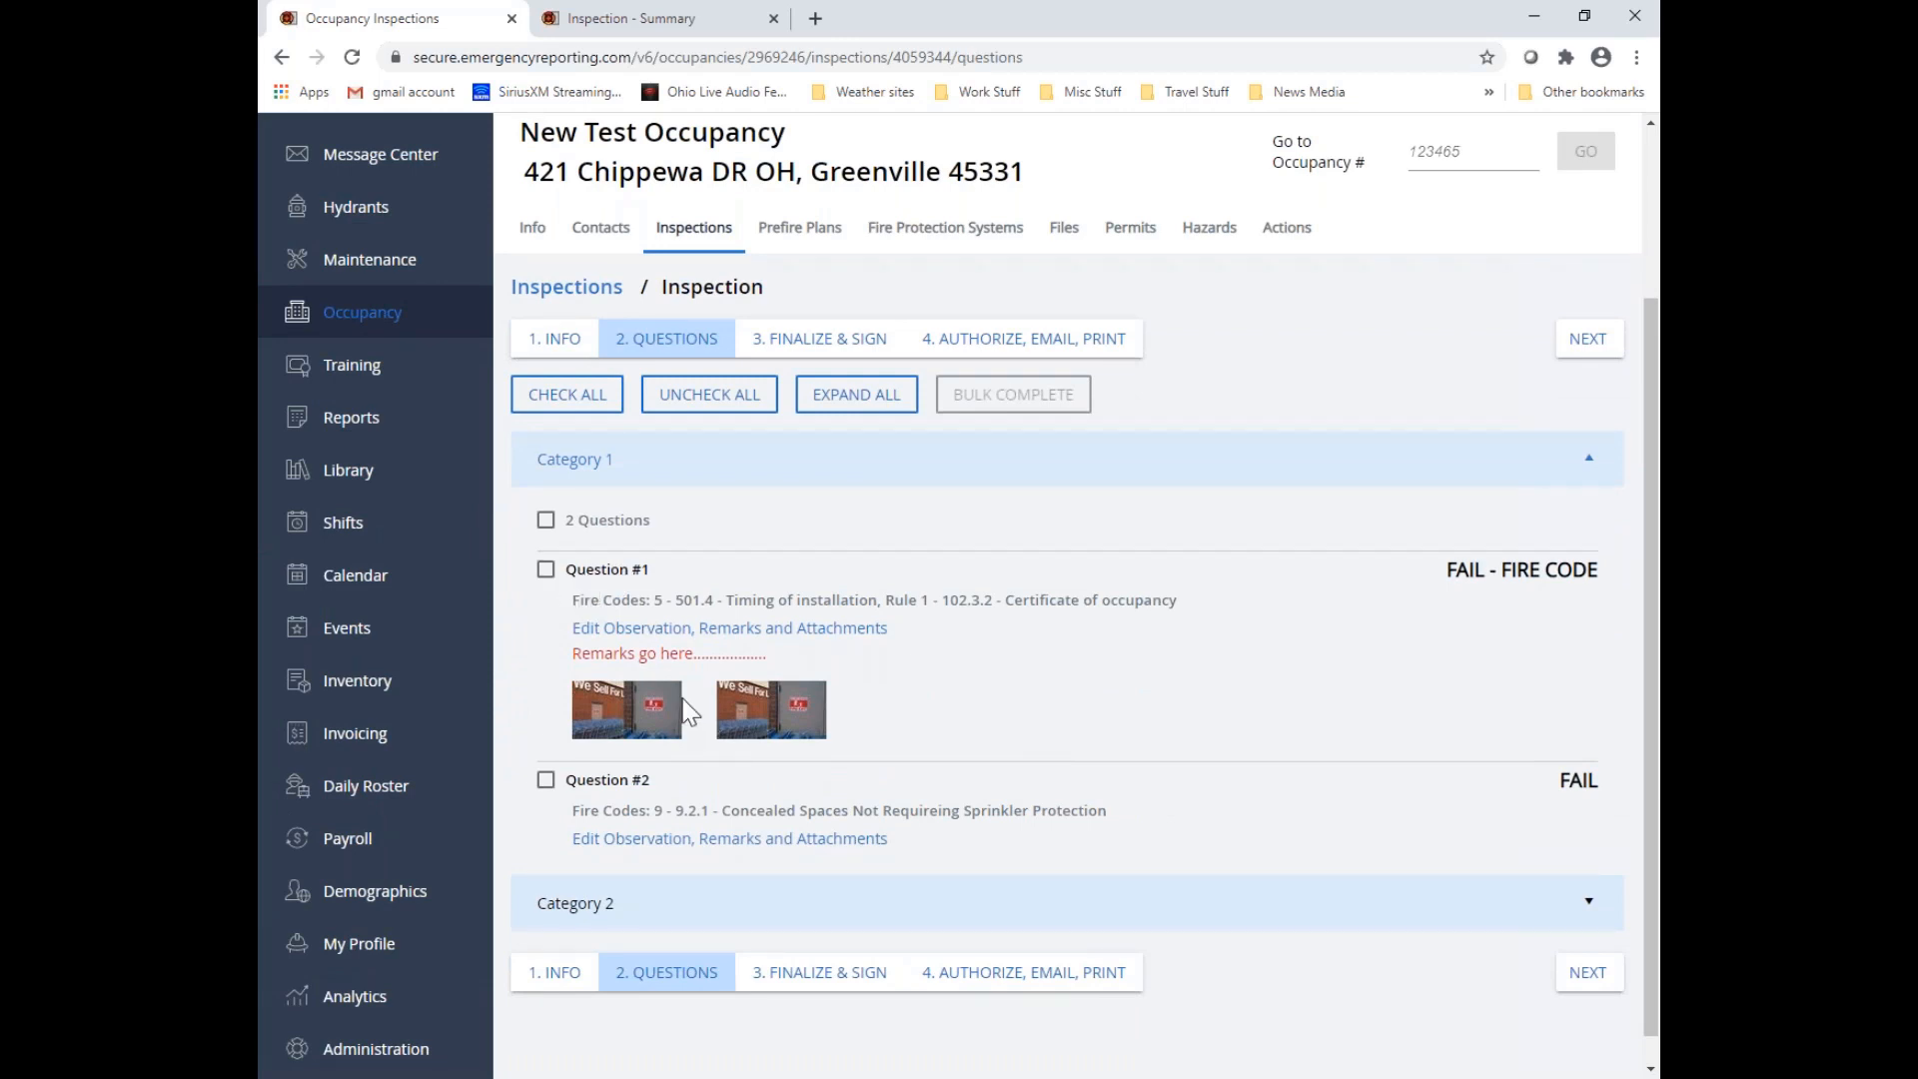
{"action": "left_click", "coordinate": [707, 634]}
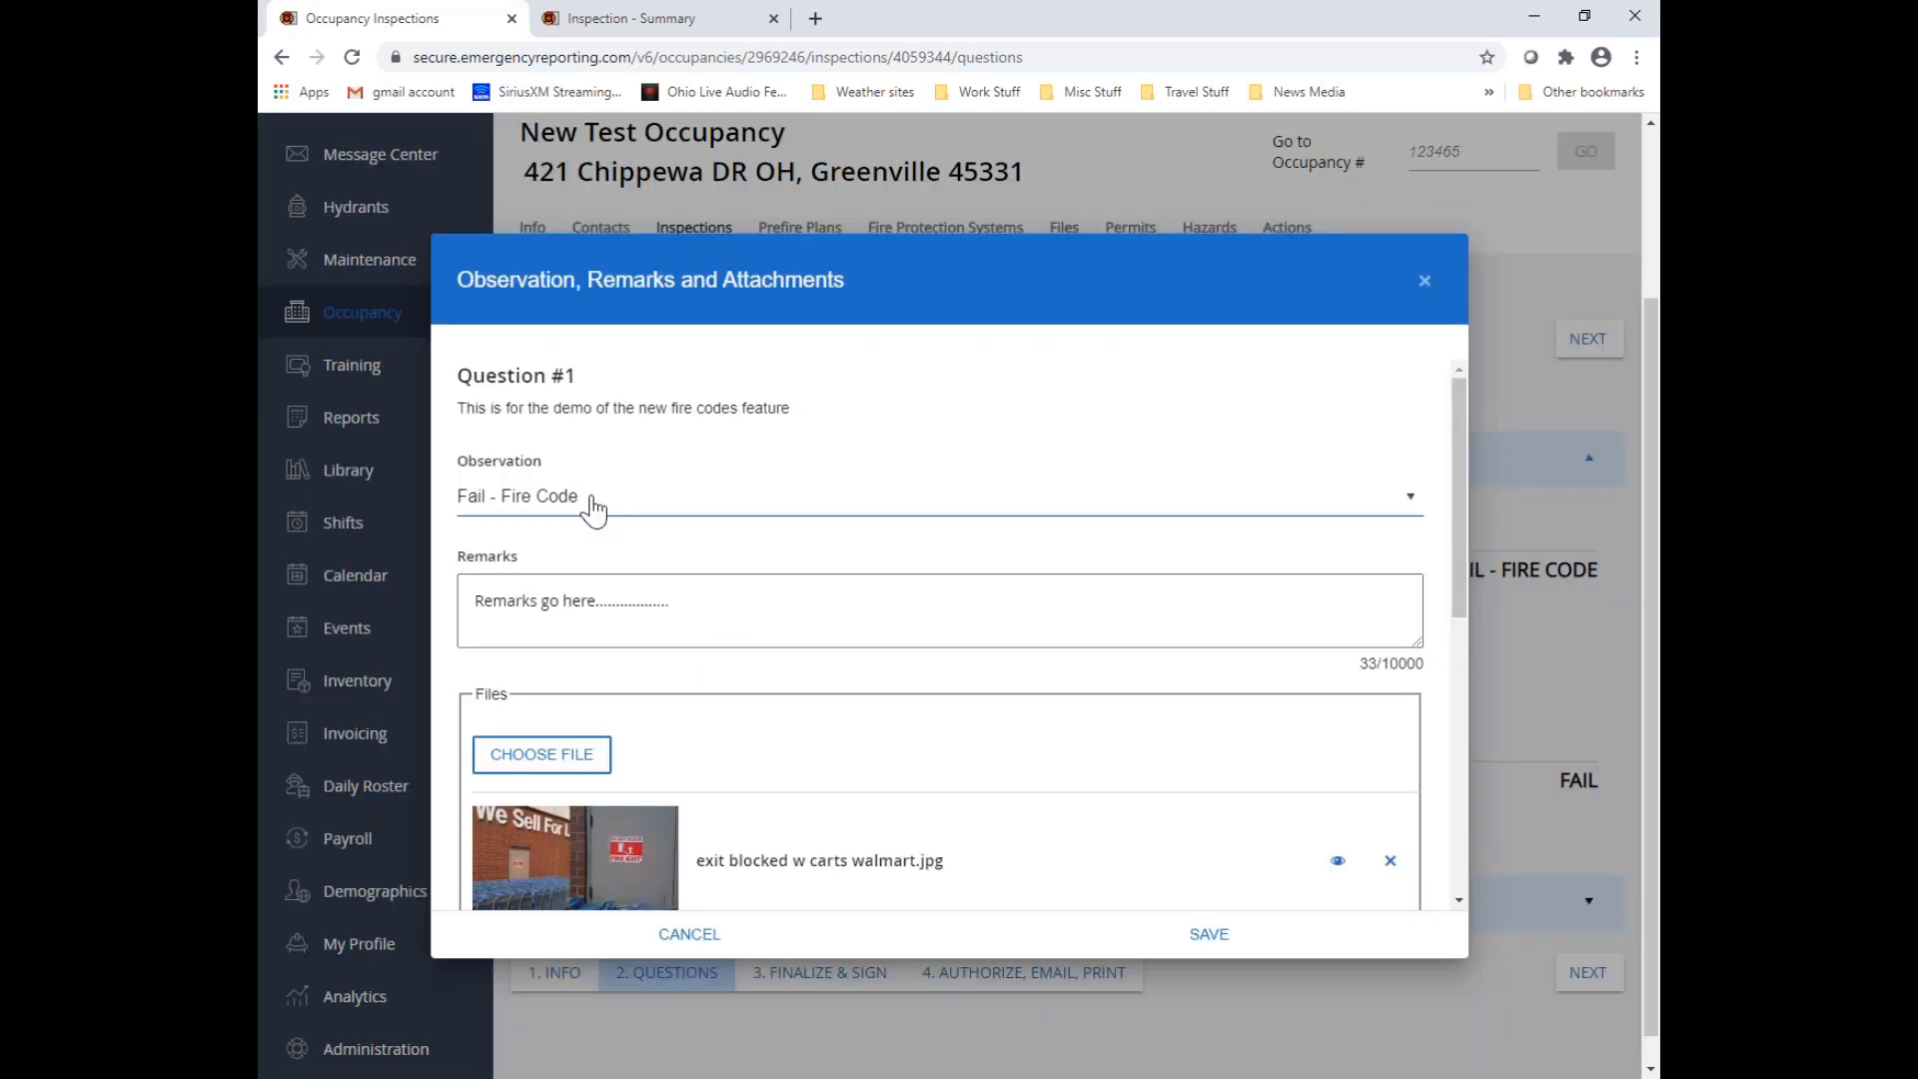
{"action": "left_click", "coordinate": [594, 505]}
{"action": "scroll", "coordinate": [587, 570], "scroll_direction": "down", "scroll_amount": 1}
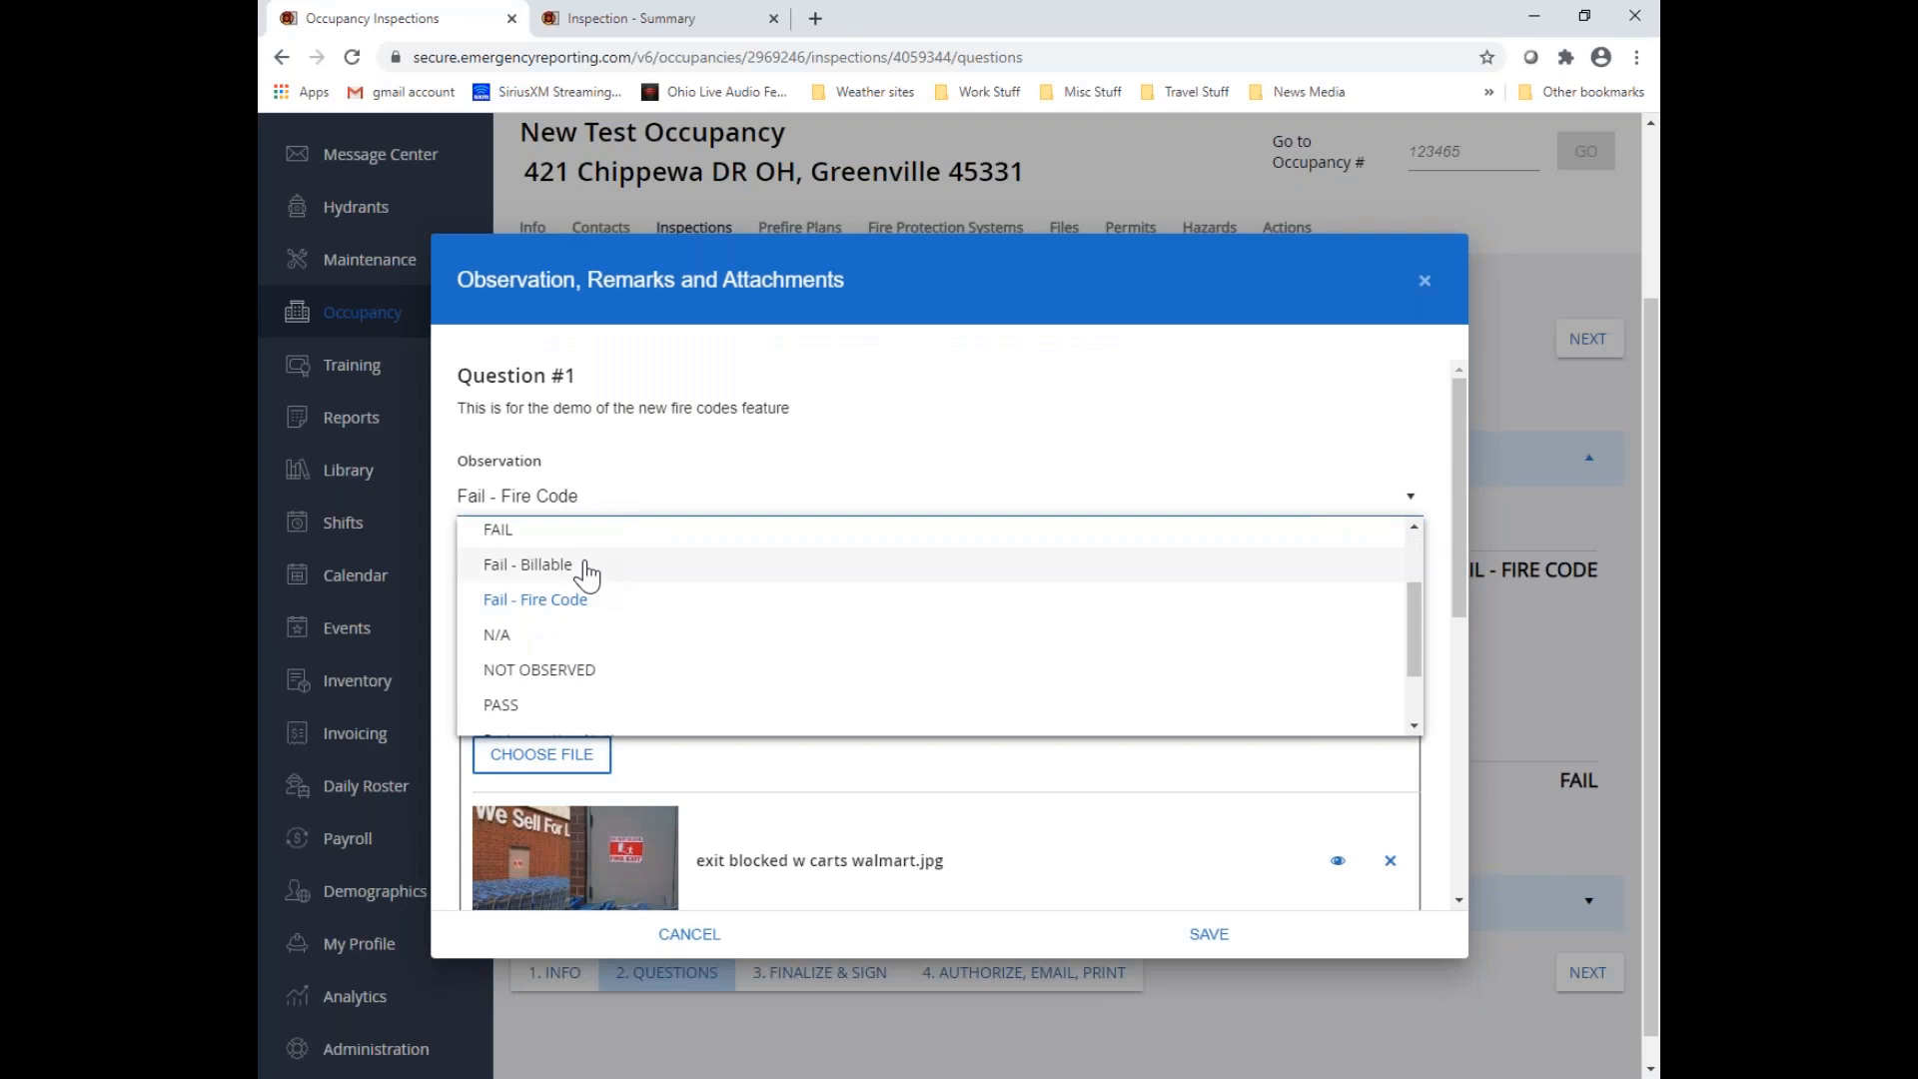
{"action": "scroll", "coordinate": [587, 569], "scroll_direction": "down", "scroll_amount": 1}
{"action": "scroll", "coordinate": [586, 599], "scroll_direction": "down", "scroll_amount": 1}
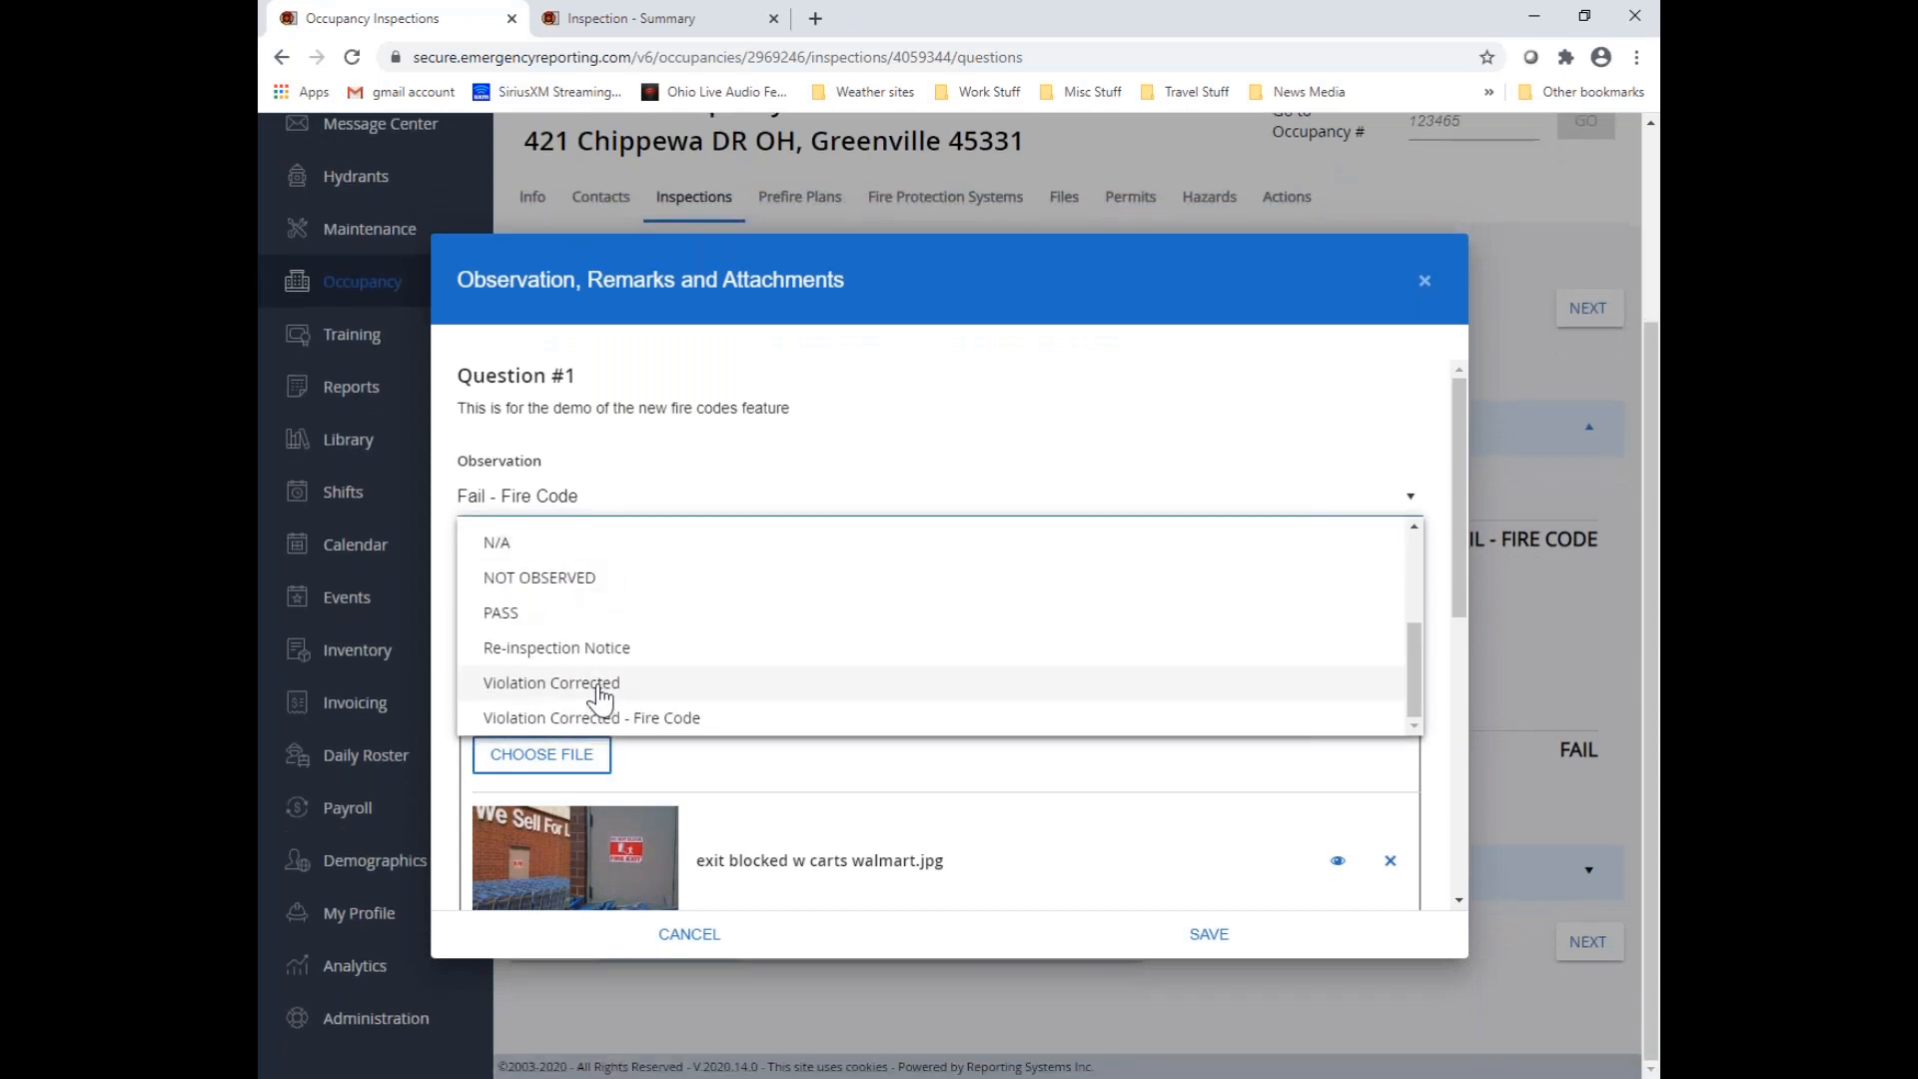
{"action": "left_click", "coordinate": [599, 685]}
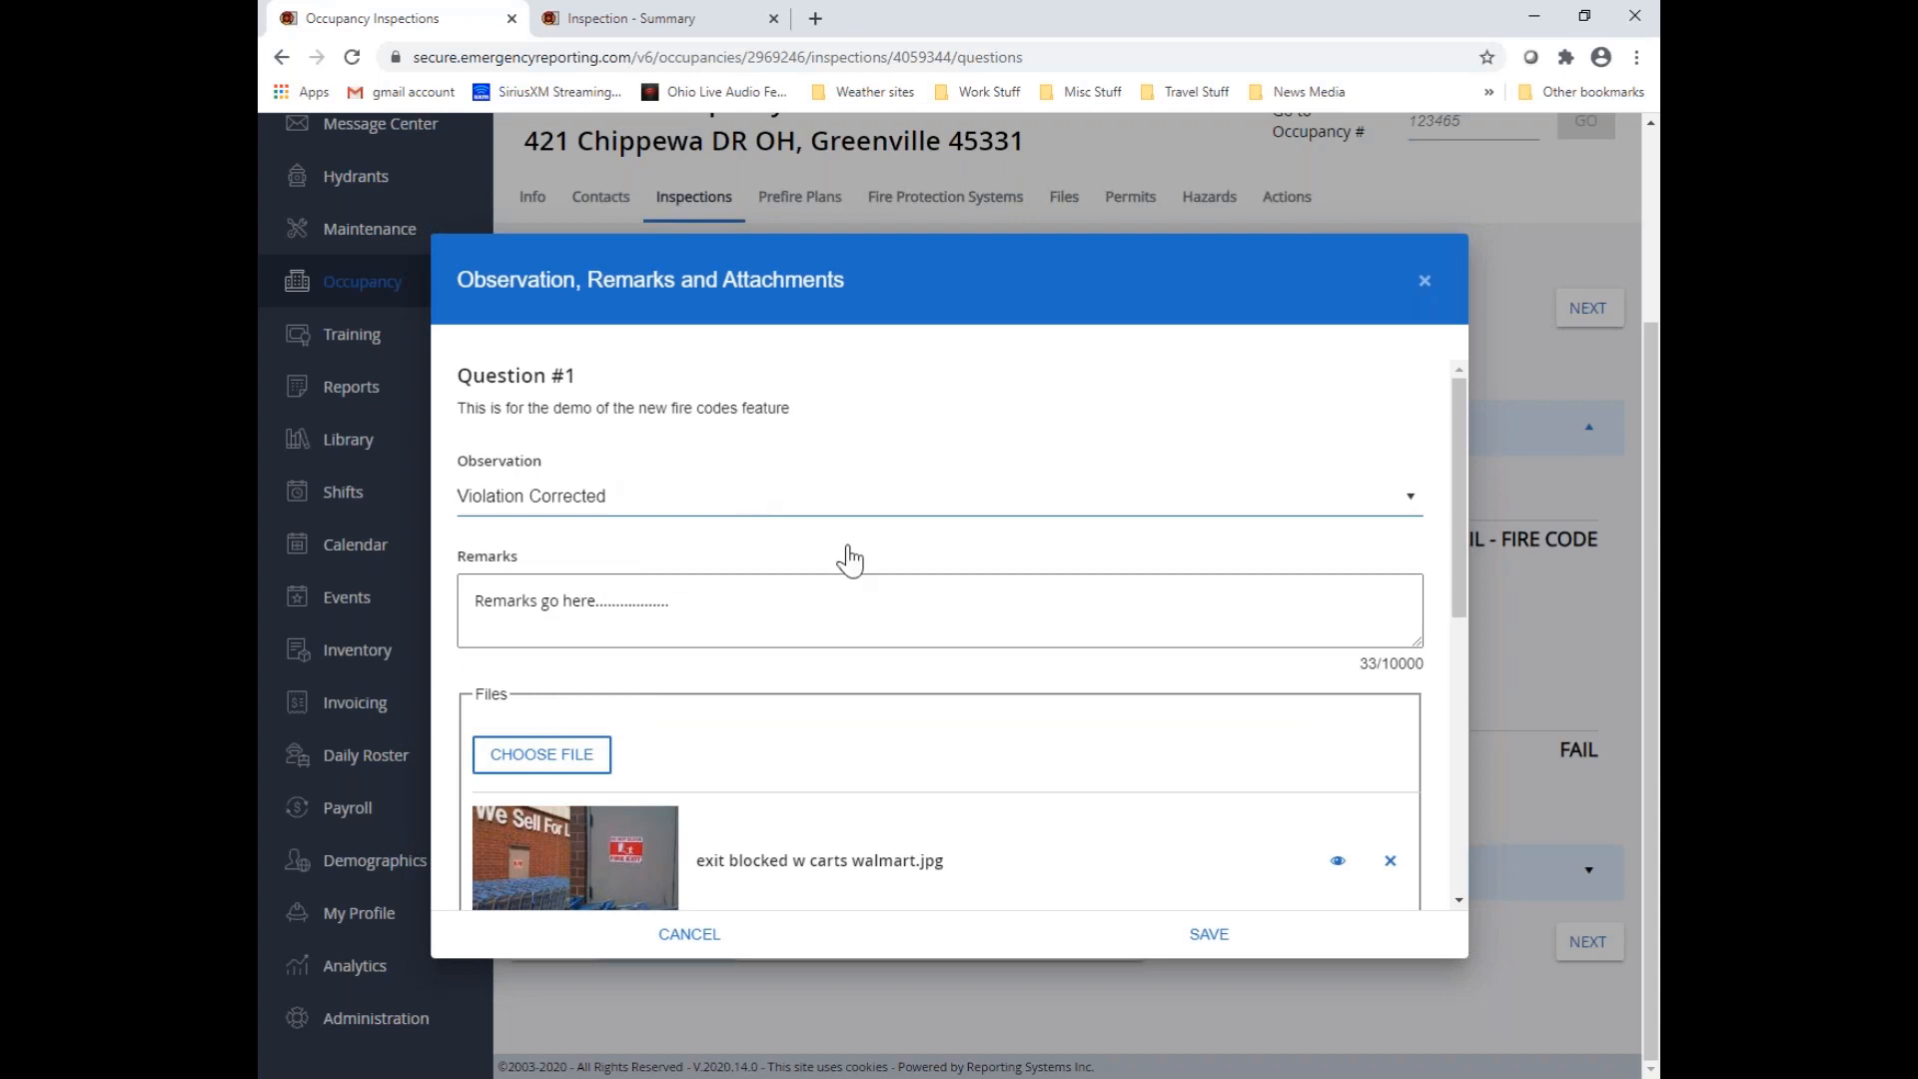
{"action": "left_click", "coordinate": [1210, 936]}
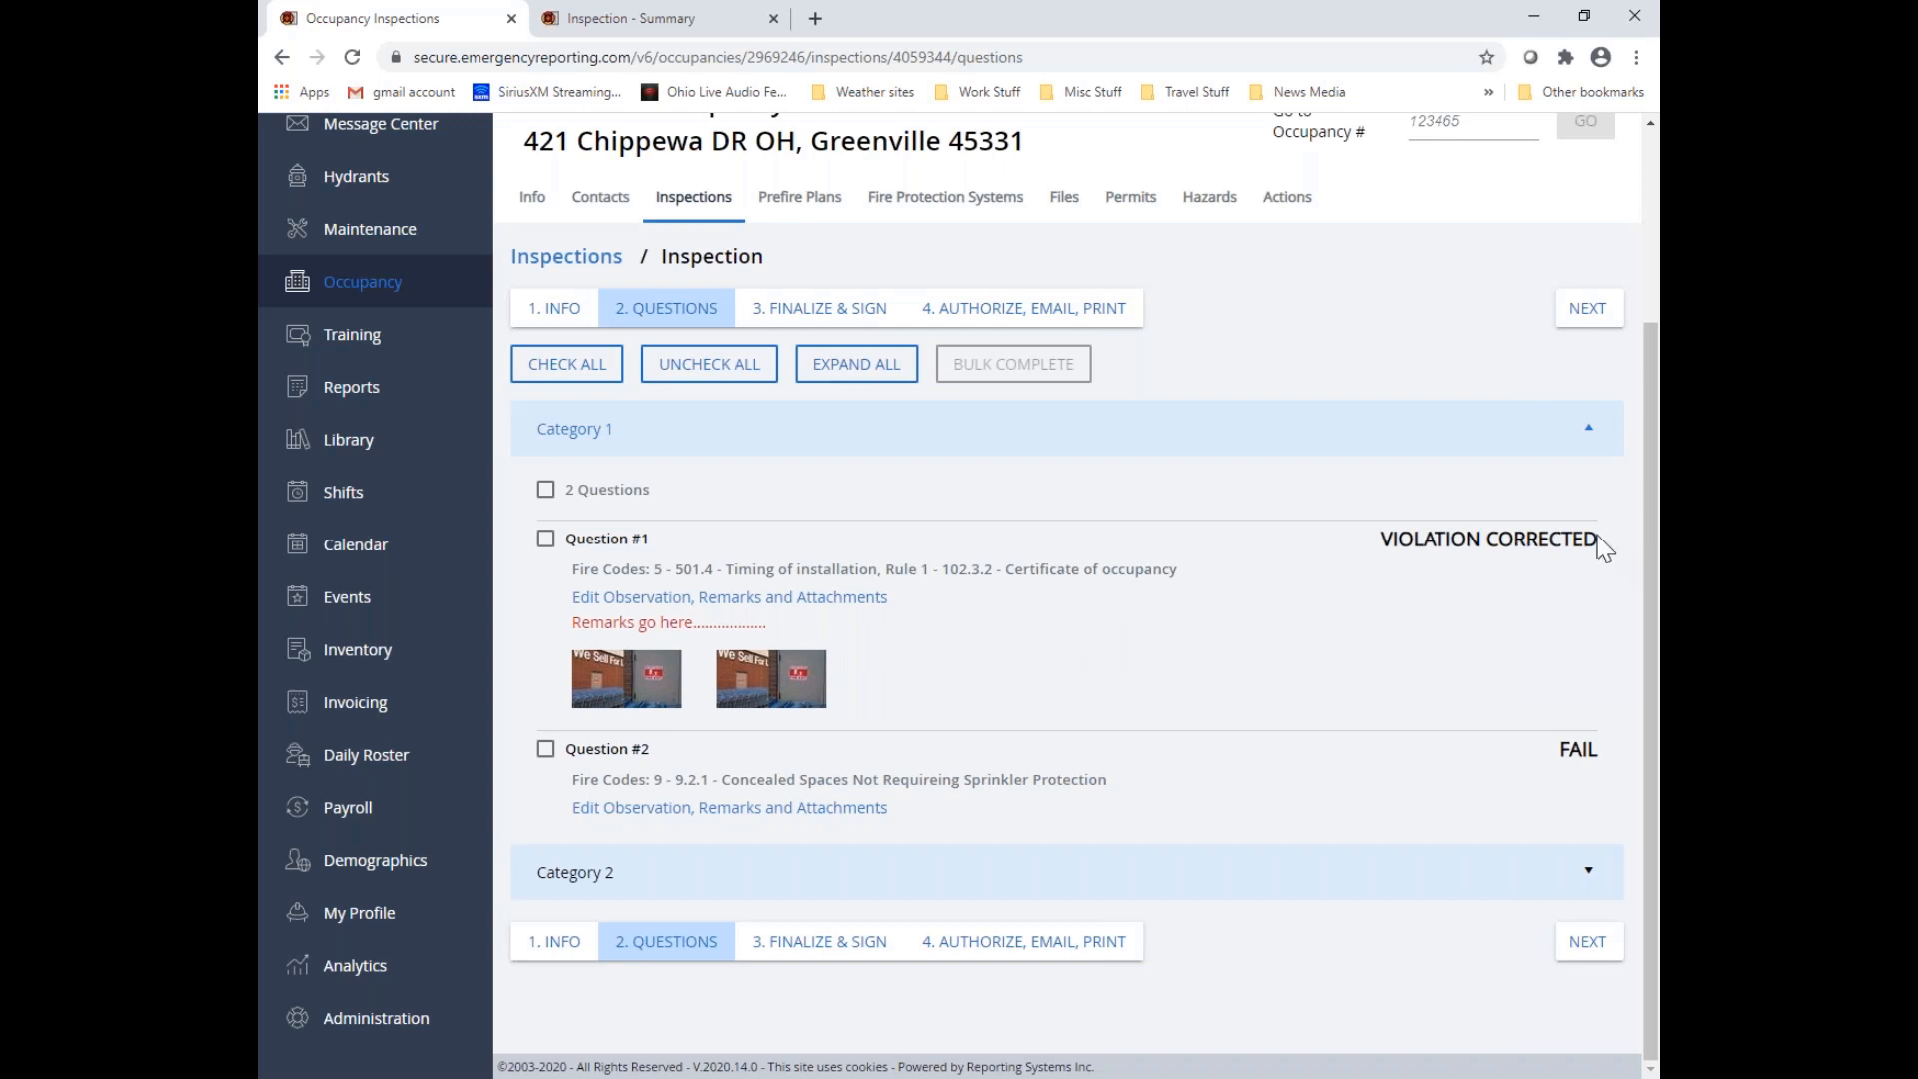
{"action": "left_click_drag", "start_coordinate": [1382, 538], "coordinate": [1639, 569]}
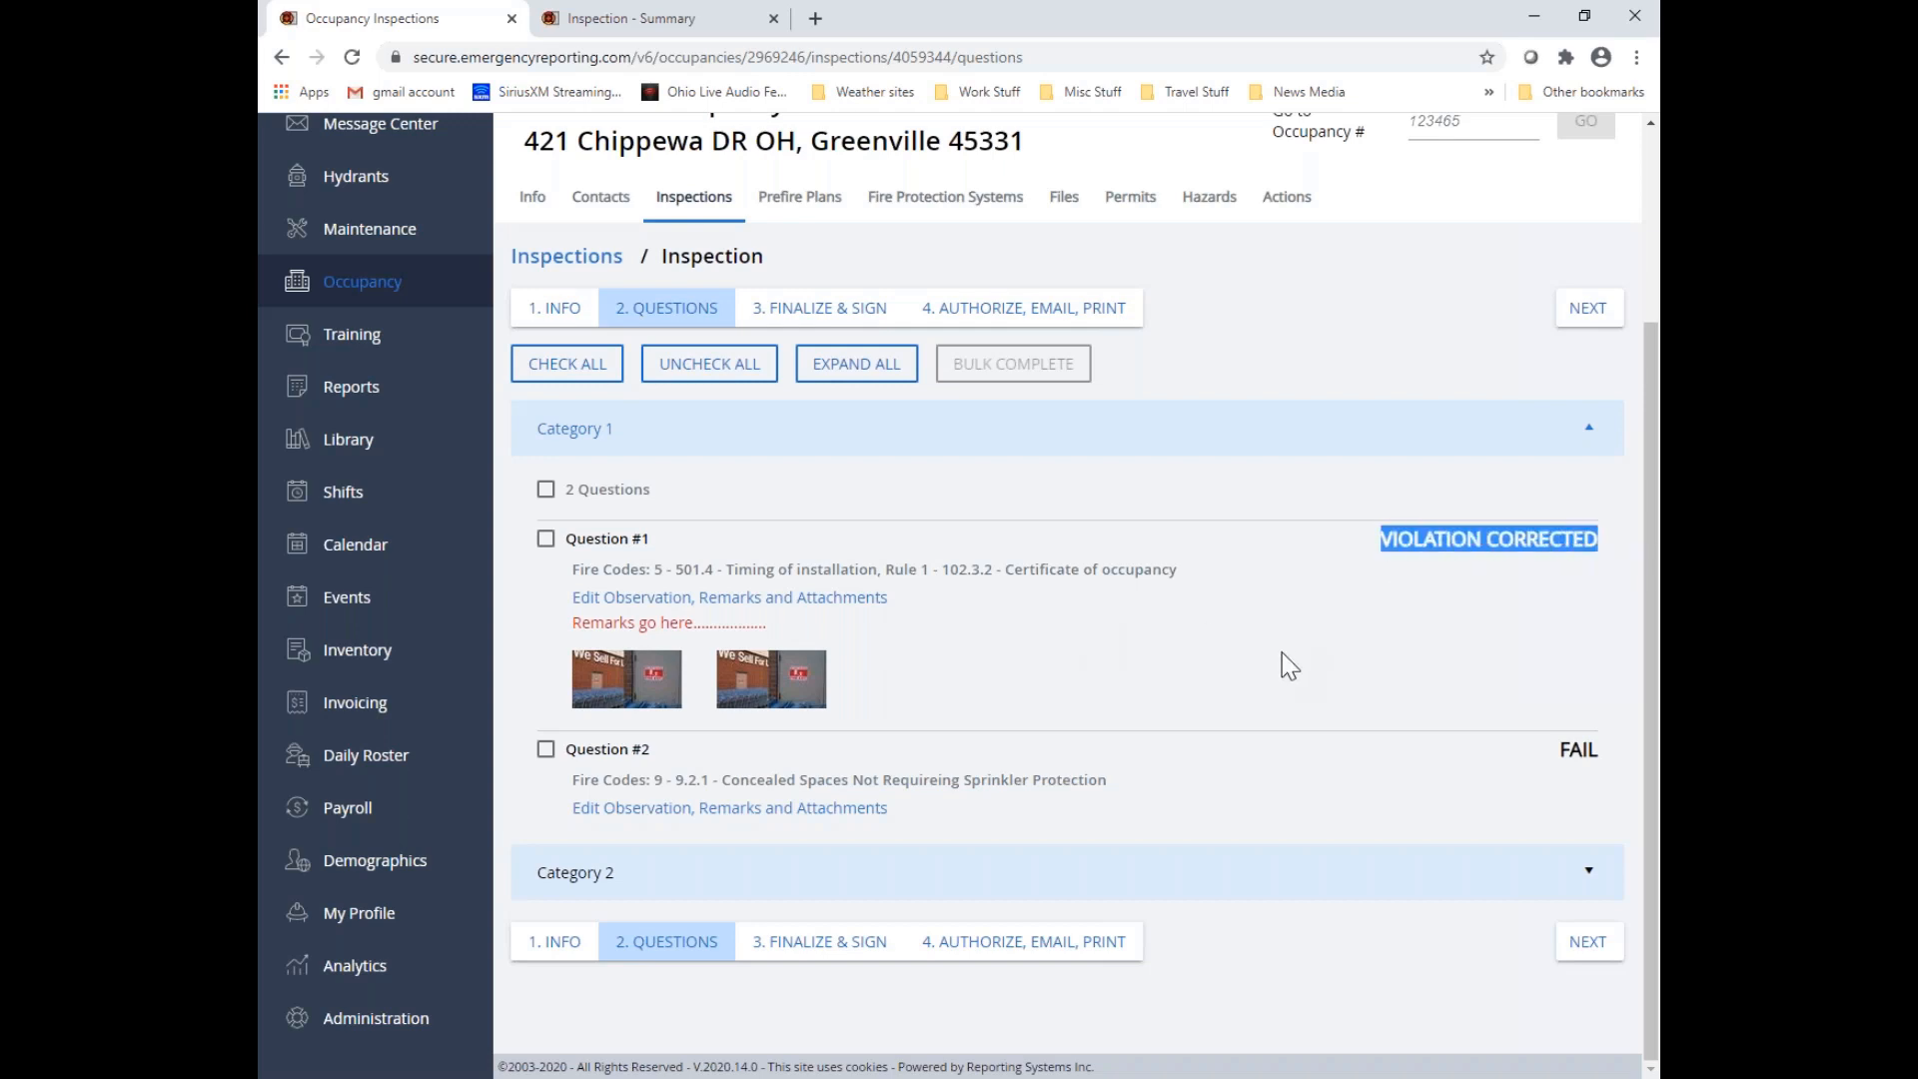
Set Question #2's observation to "Violation Corrected - Fire Code" and save it
{"action": "left_click", "coordinate": [705, 809]}
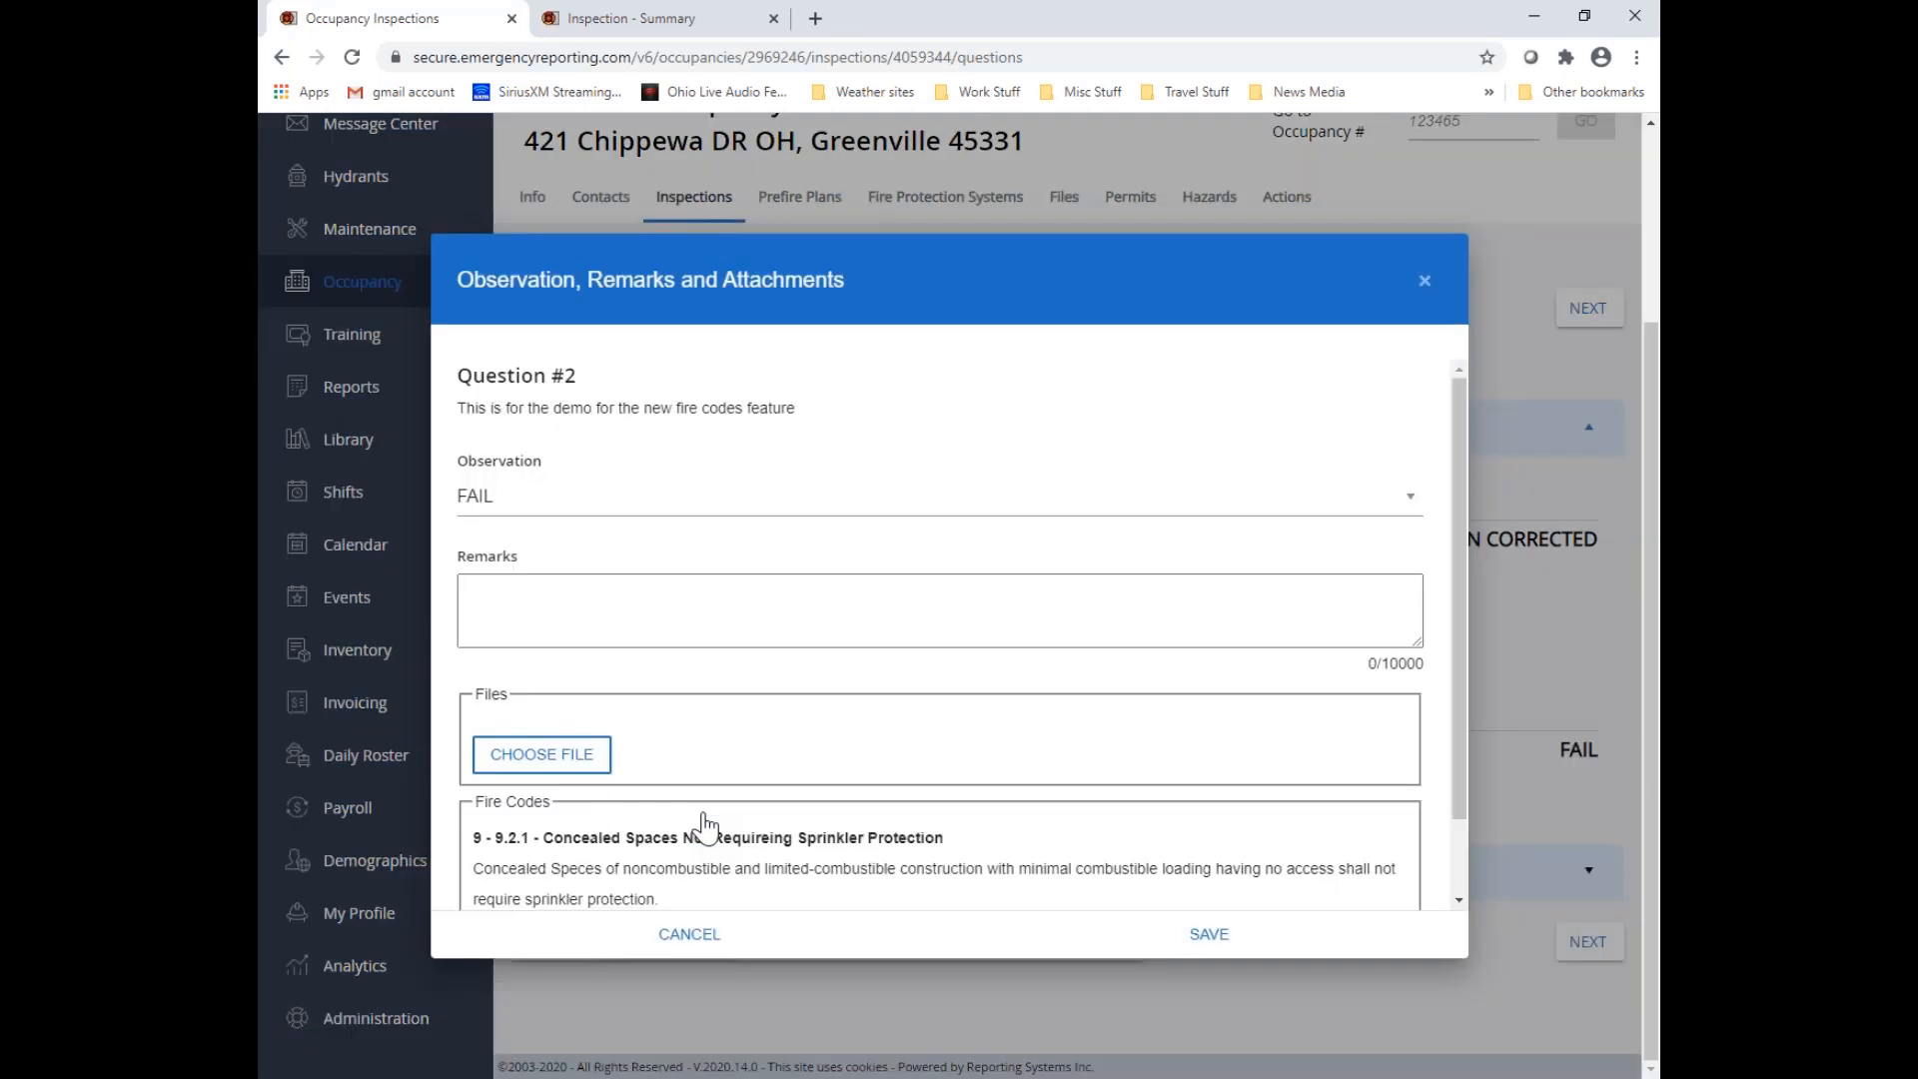
{"action": "left_click", "coordinate": [589, 499]}
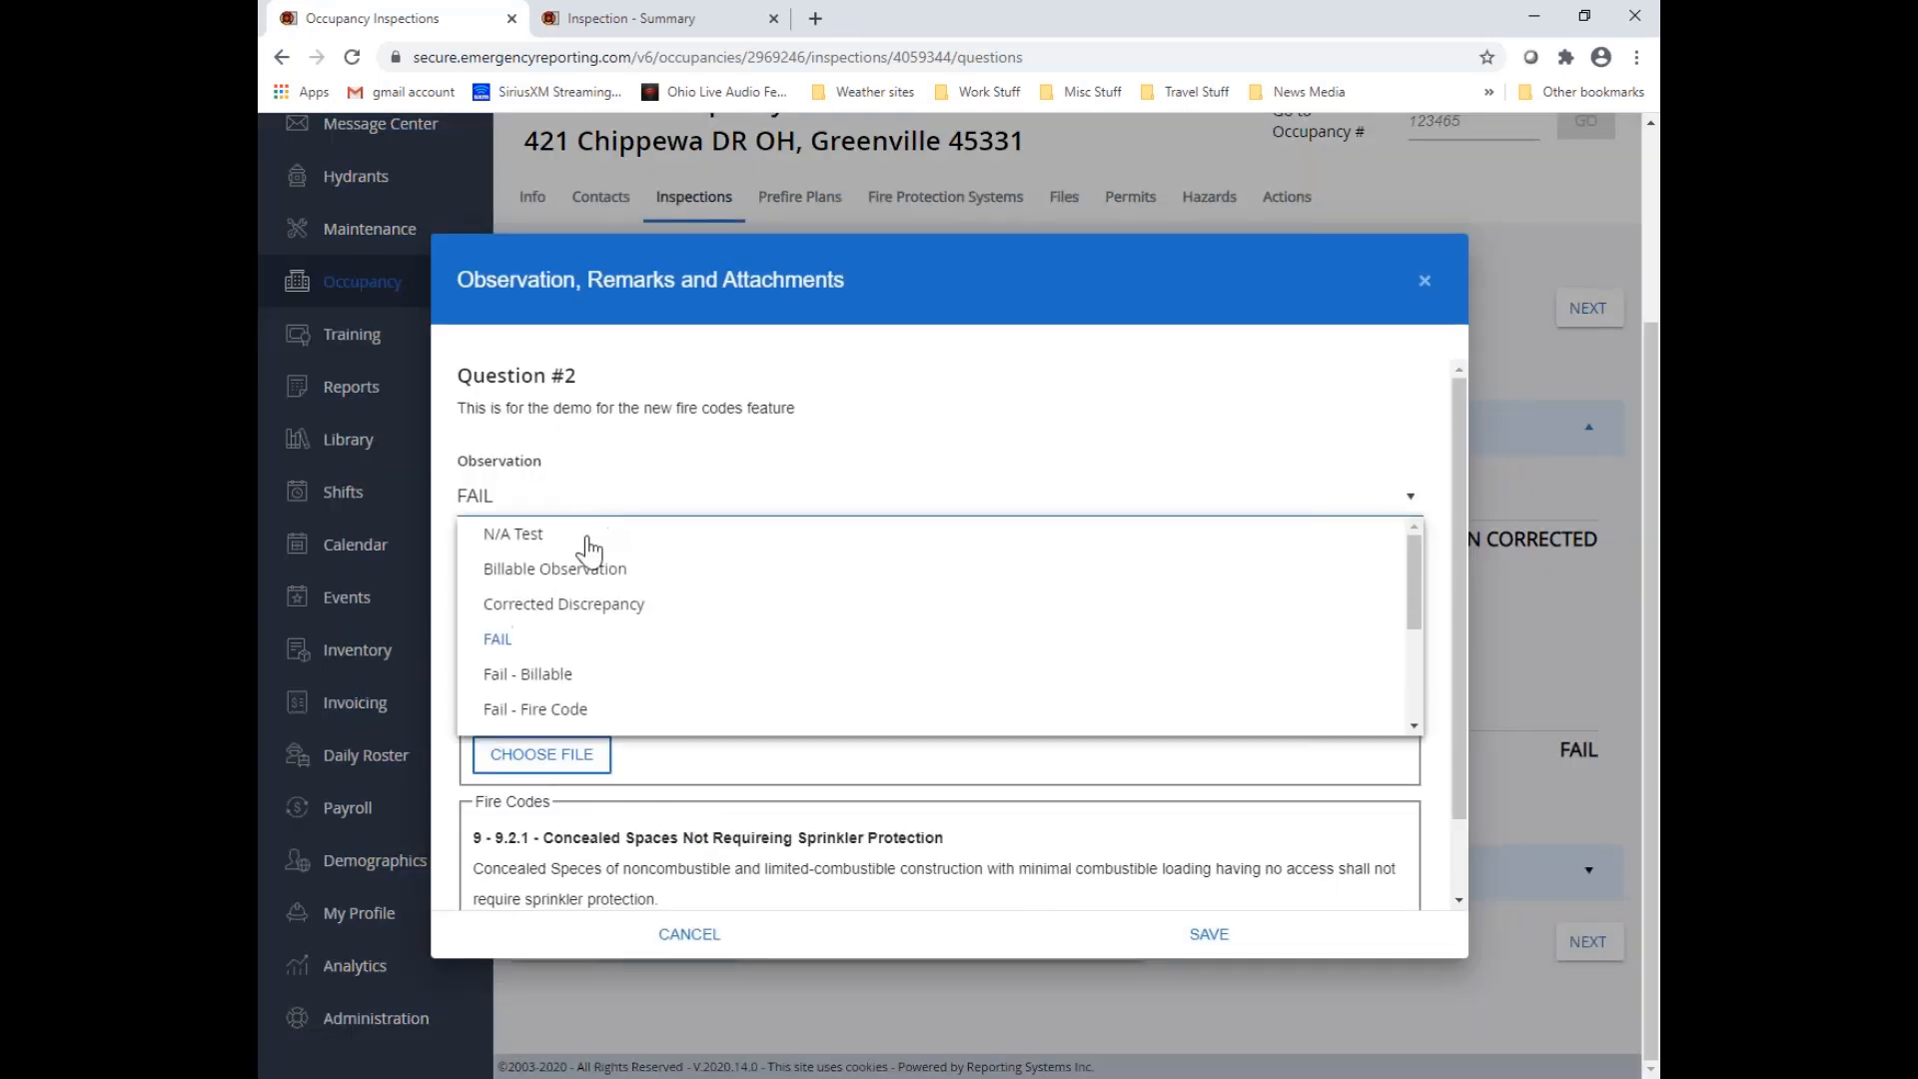
{"action": "scroll", "coordinate": [572, 659], "scroll_direction": "down", "scroll_amount": 3}
{"action": "left_click", "coordinate": [565, 711]}
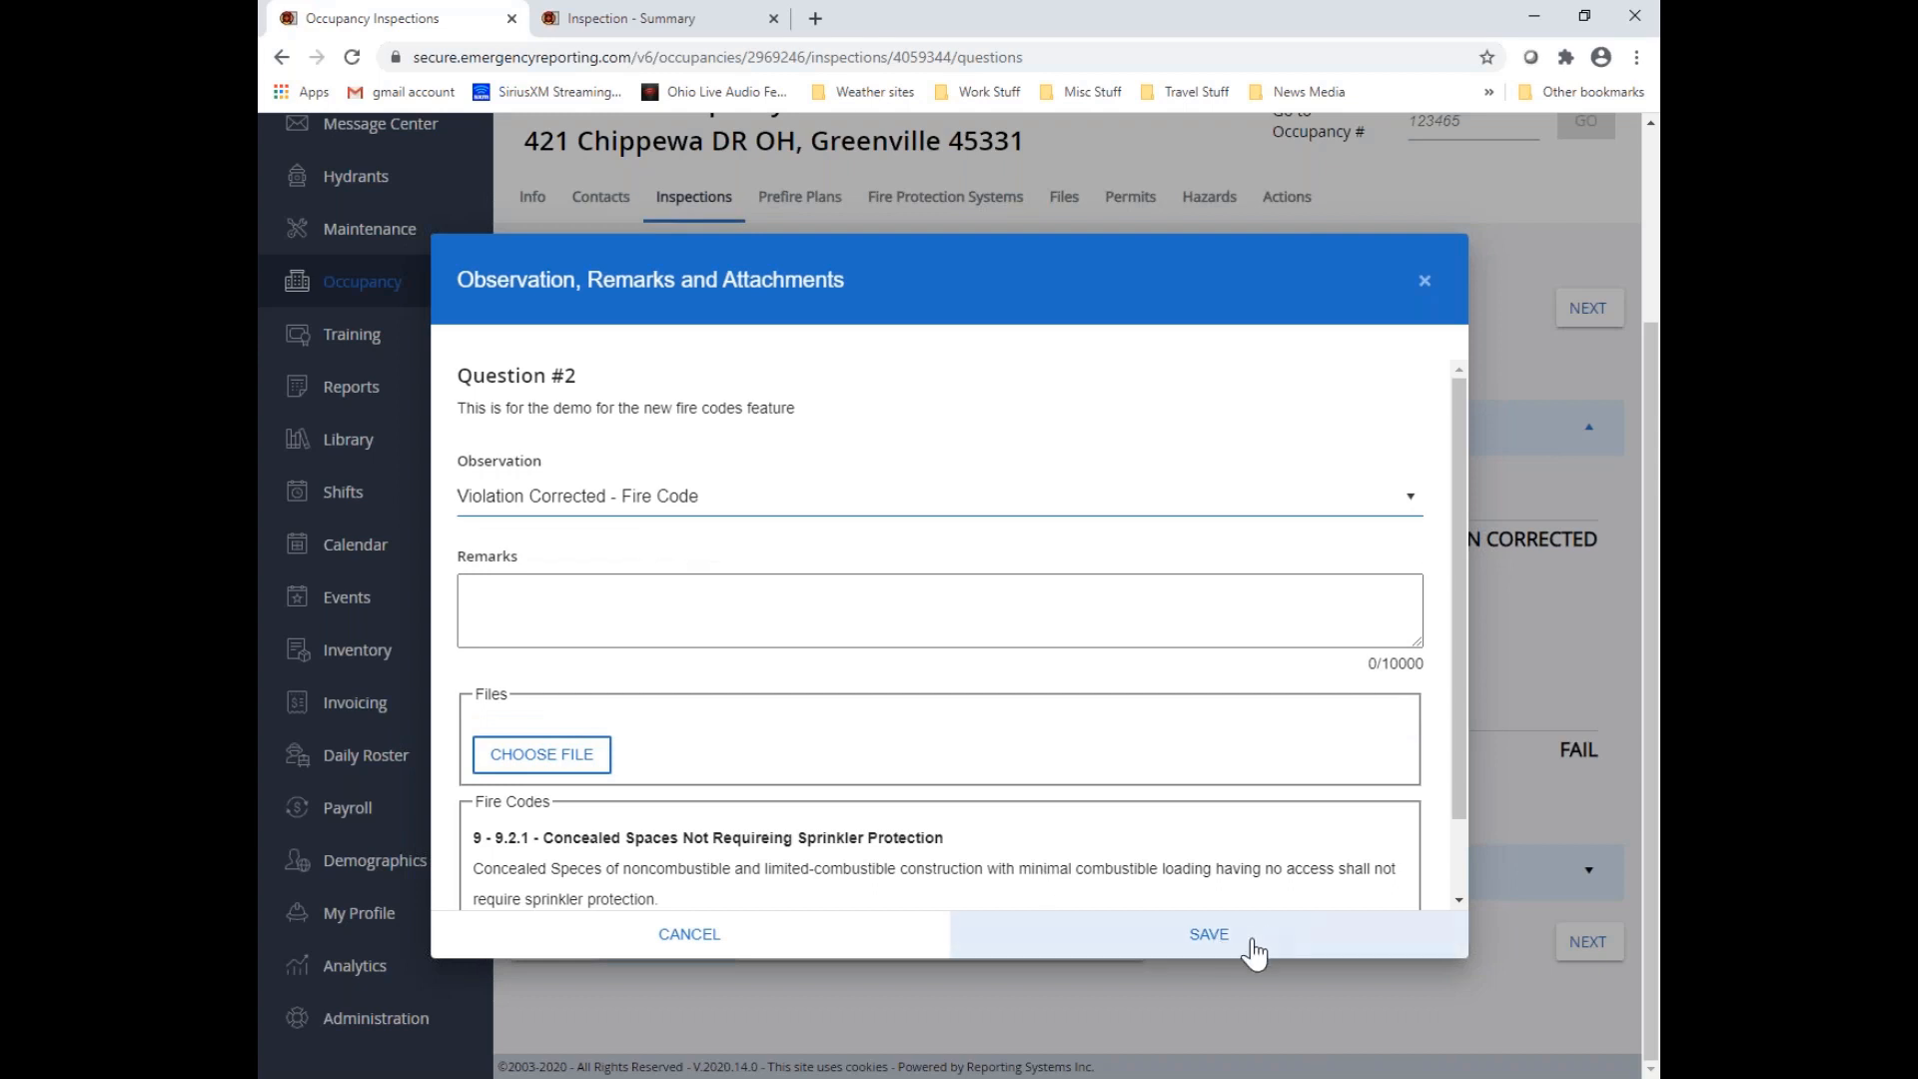
{"action": "left_click", "coordinate": [1217, 955]}
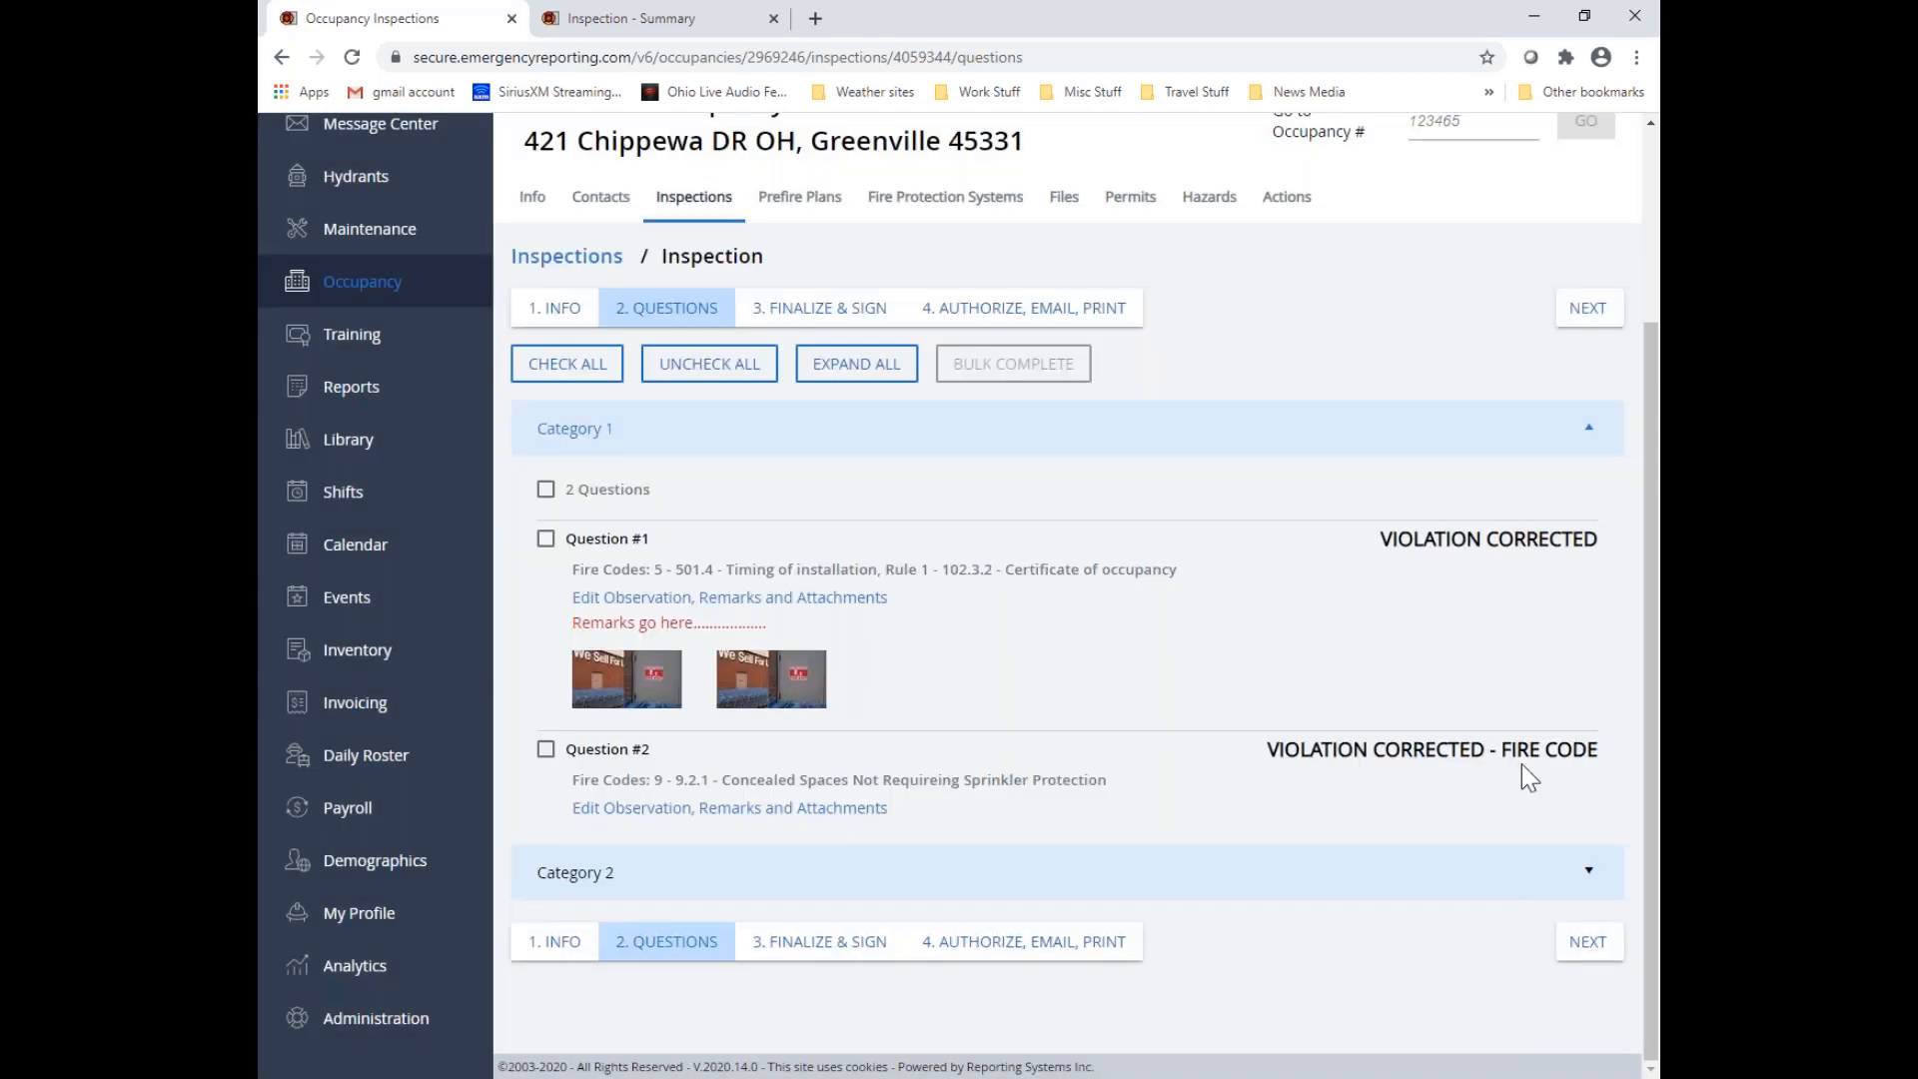
Expand Category 2 and set Question #3's observation to "Violation Corrected - Fire Code"
{"action": "left_click", "coordinate": [1587, 871]}
{"action": "scroll", "coordinate": [1049, 919], "scroll_direction": "down", "scroll_amount": 3}
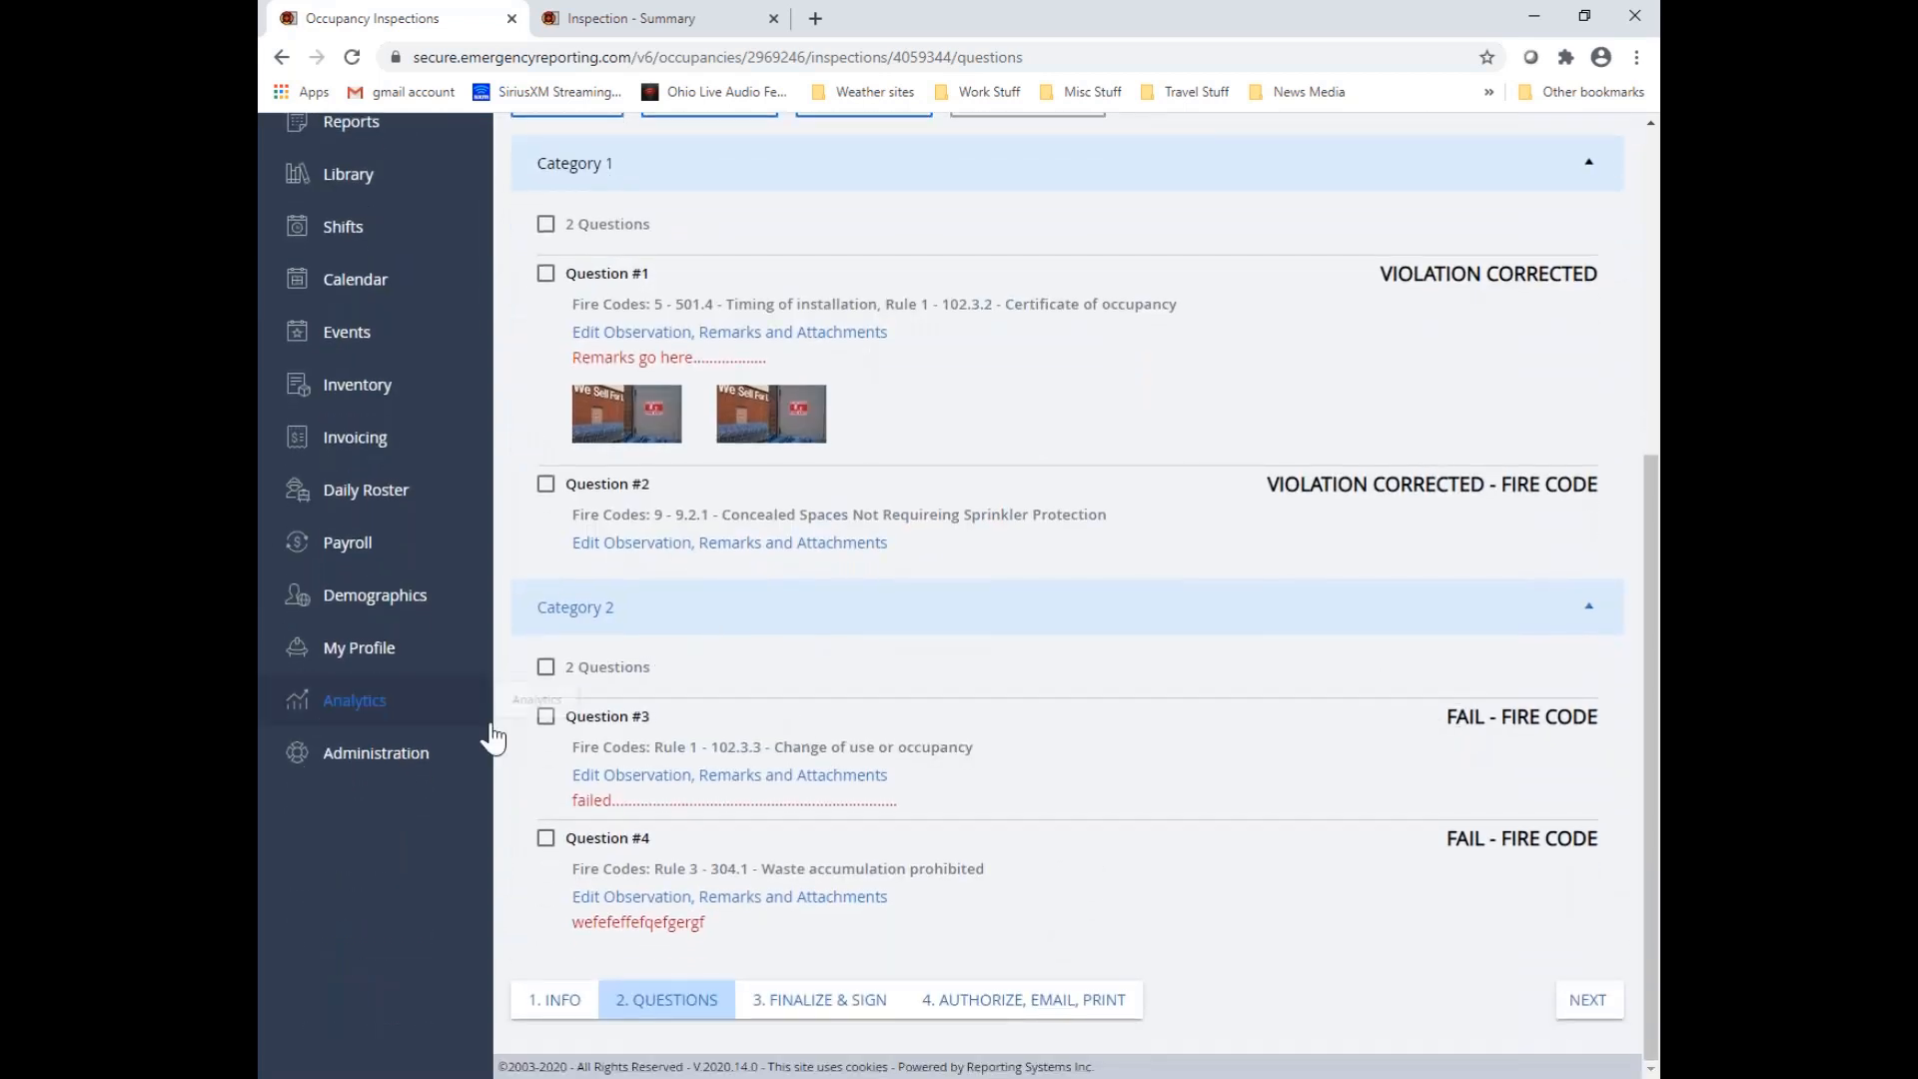
{"action": "left_click", "coordinate": [599, 789]}
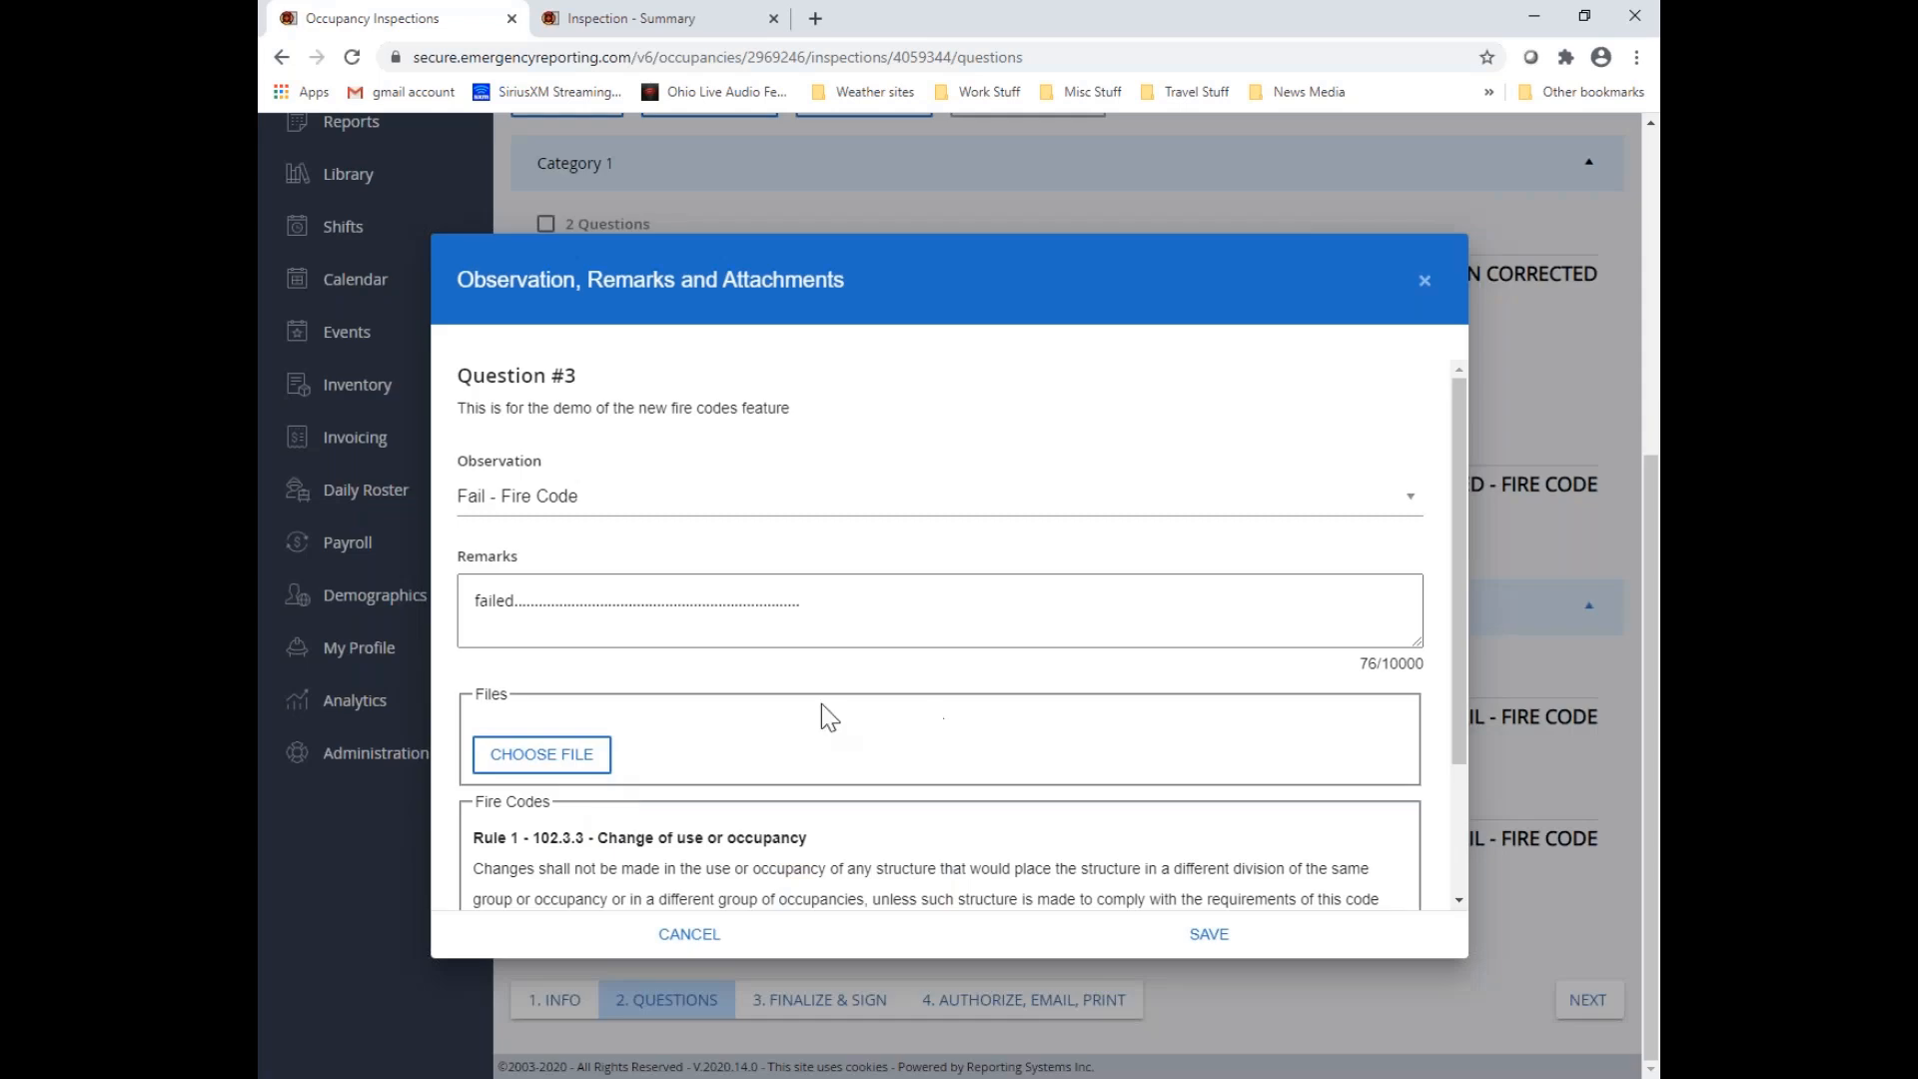
{"action": "left_click", "coordinate": [698, 504]}
{"action": "scroll", "coordinate": [689, 632], "scroll_direction": "down", "scroll_amount": 3}
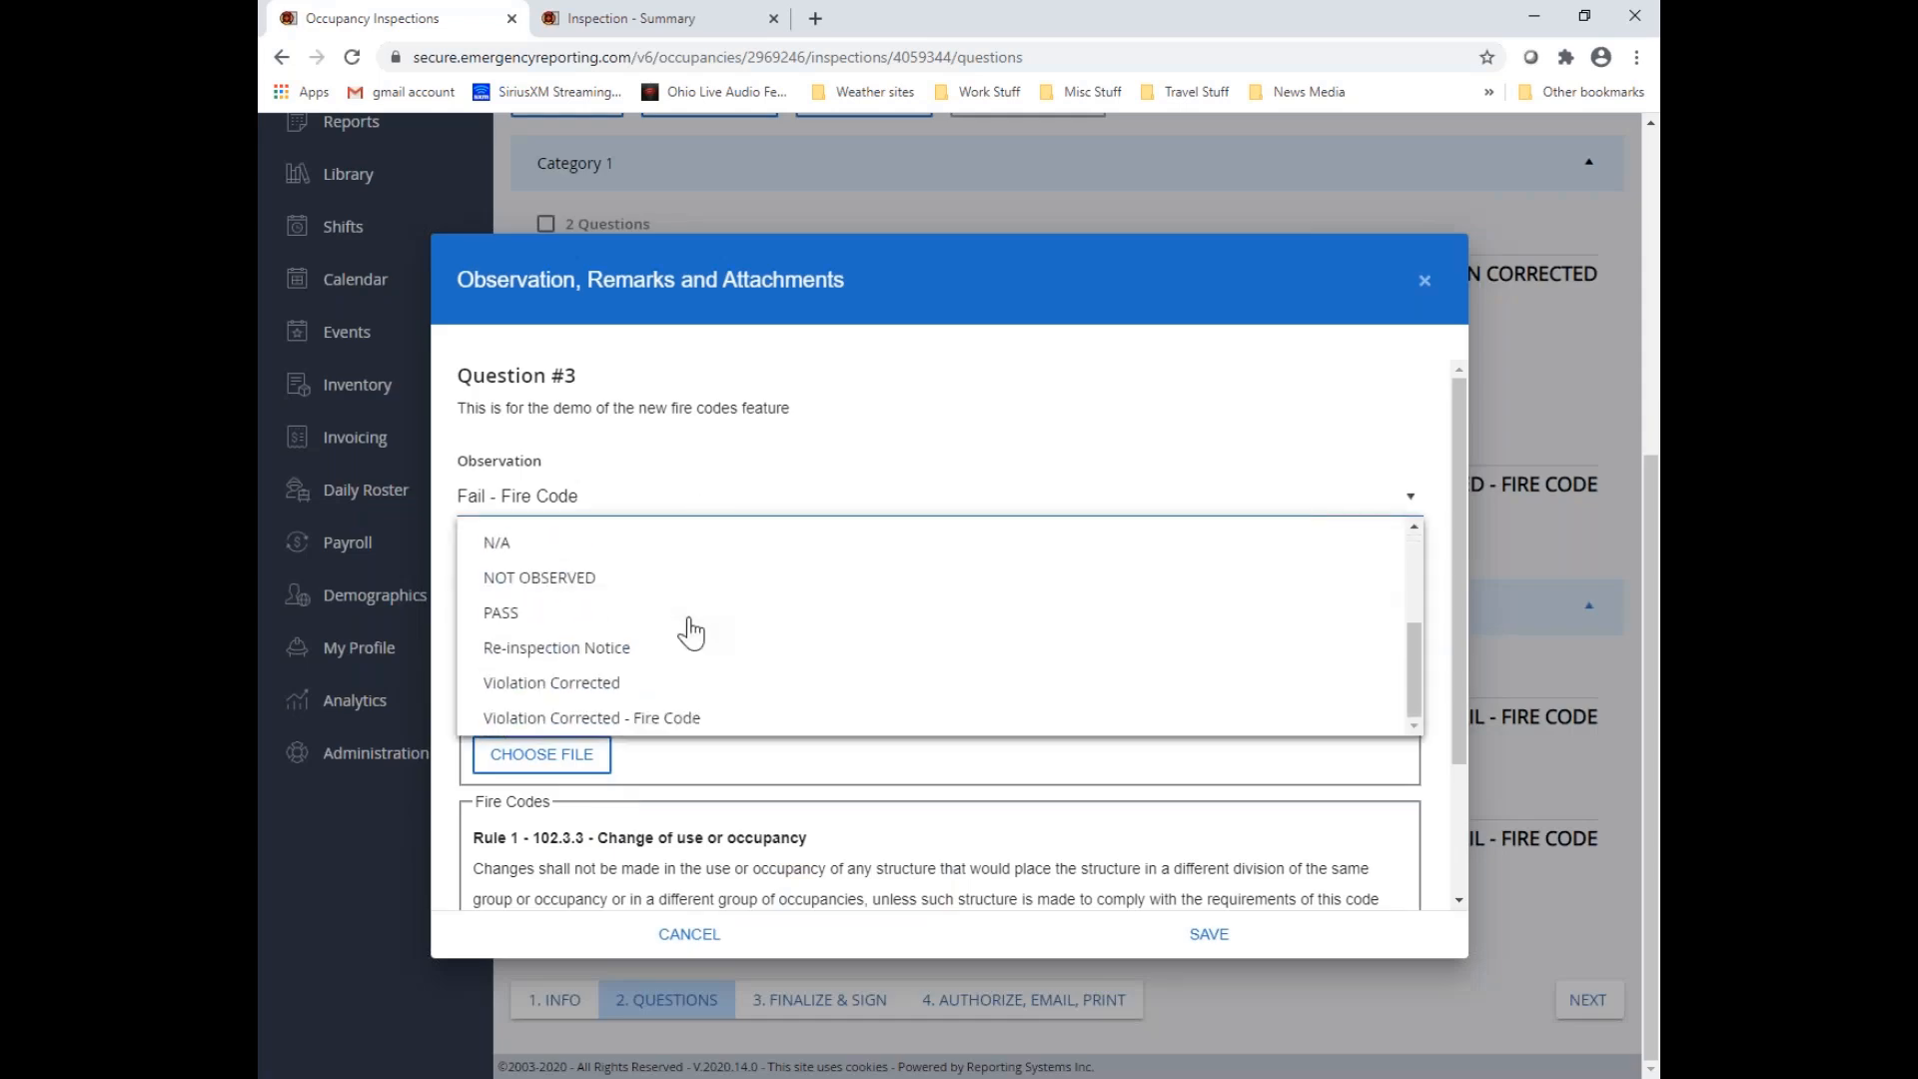
{"action": "left_click", "coordinate": [679, 715]}
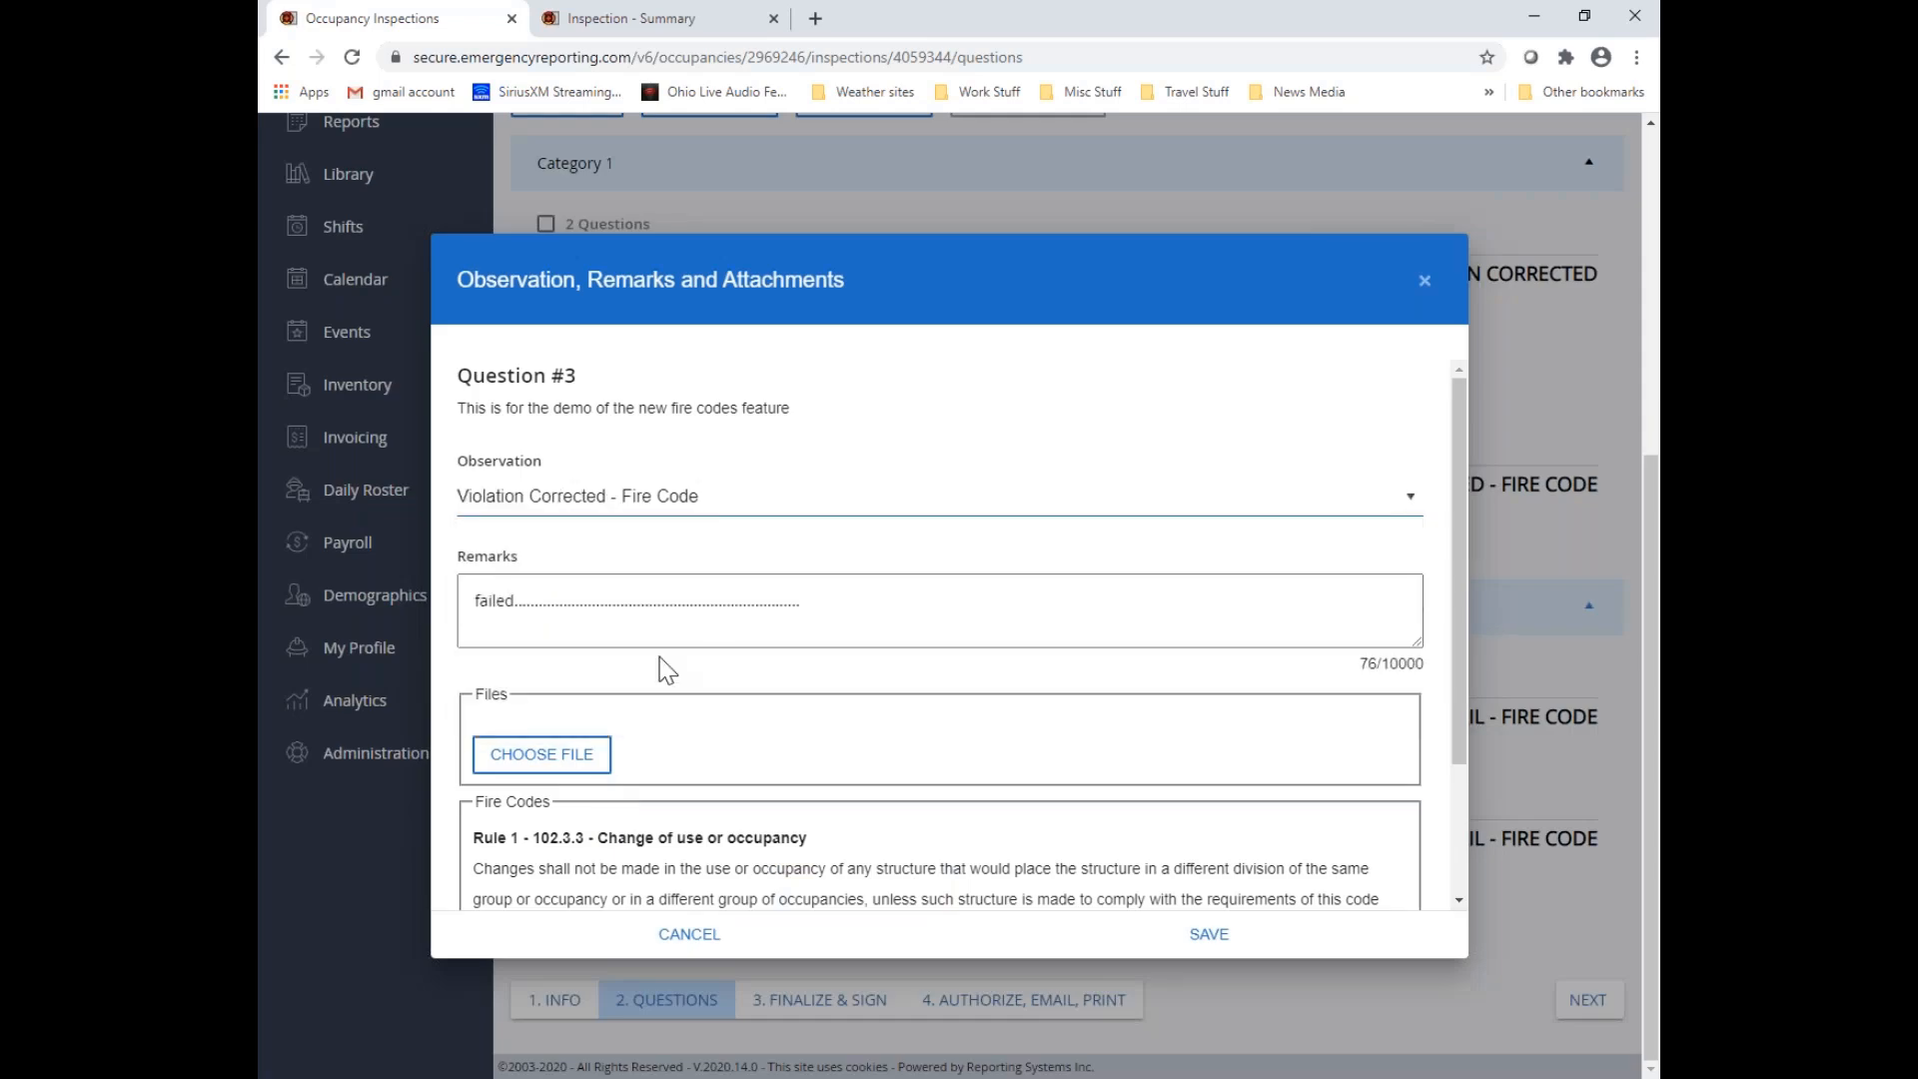
Append a new line to Question #3's remarks: "Observed that the code violation was not present.", followed by the inspector's name and 8/6/2020
{"action": "left_click", "coordinate": [818, 600]}
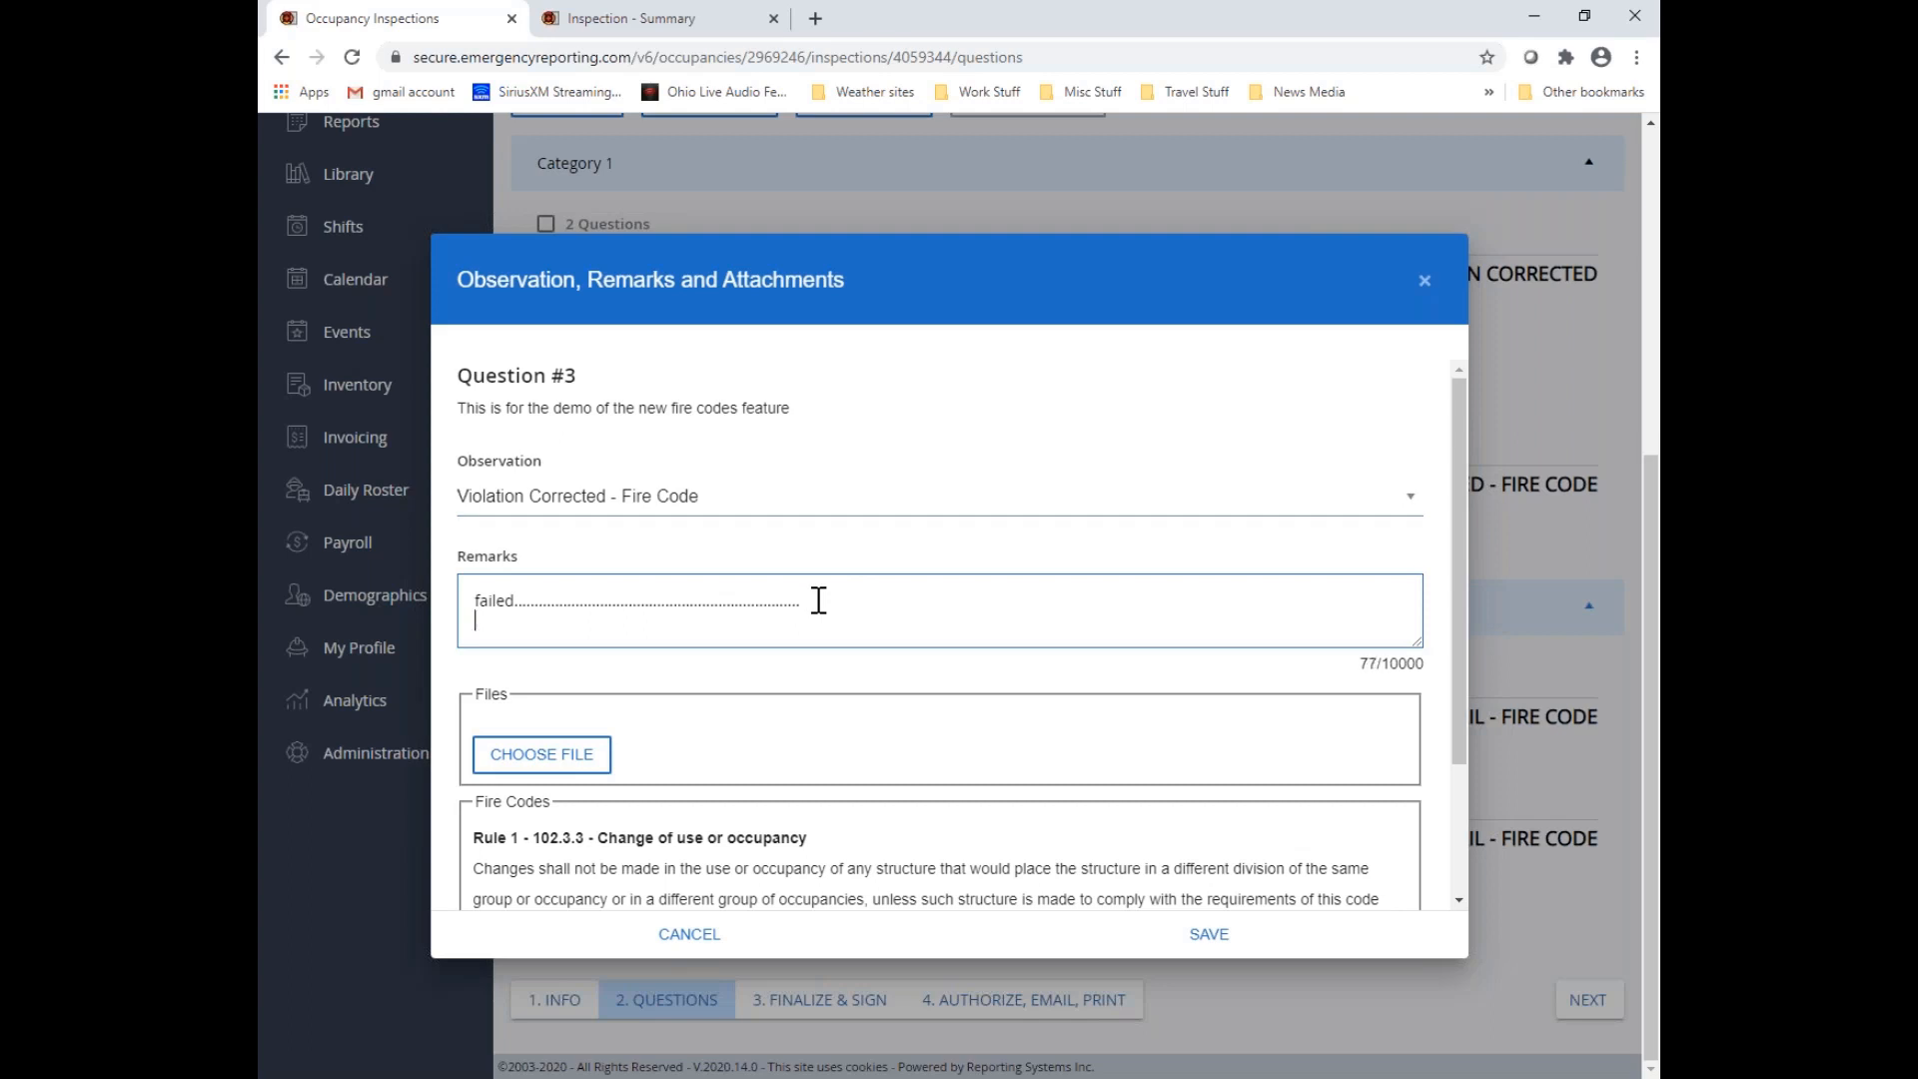
{"action": "type", "text": "Observed thatthe code violati"}
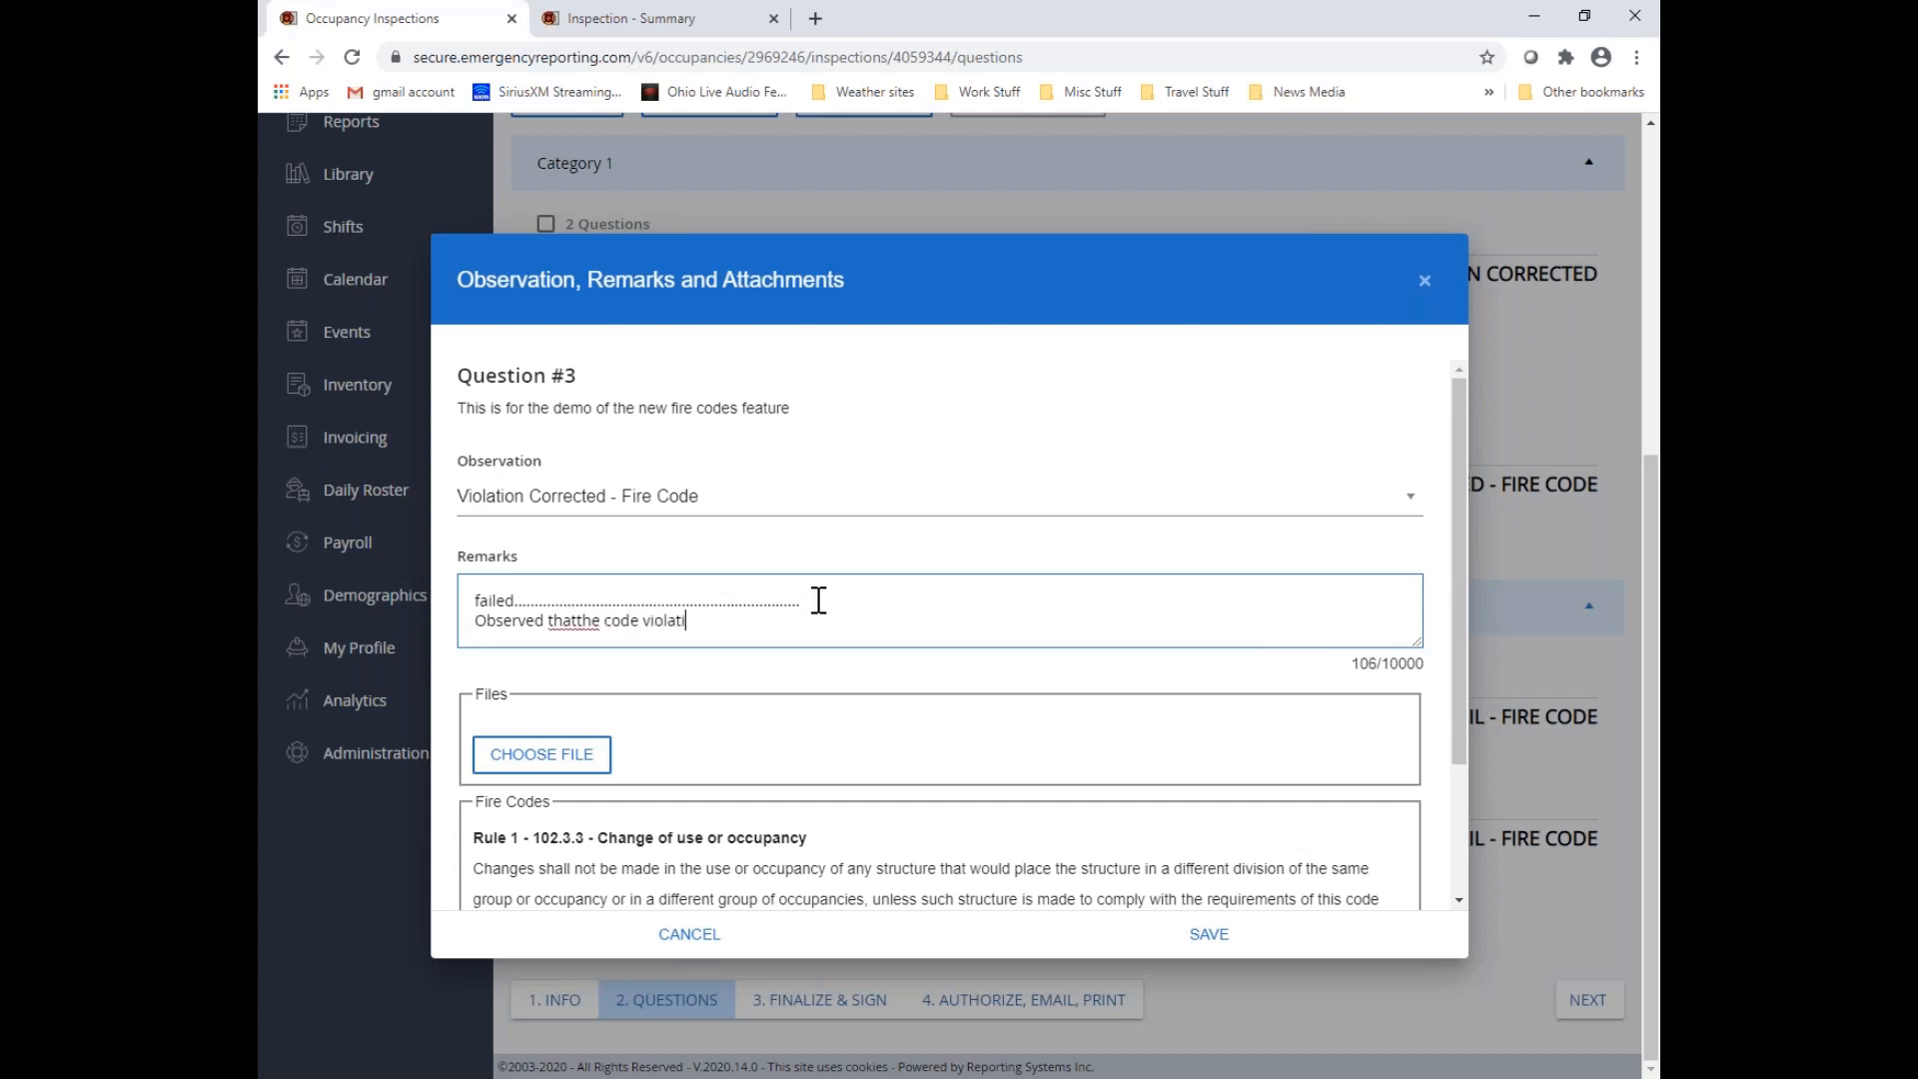
{"action": "type", "text": "on was not present.  M. Wolf 8/6/2020"}
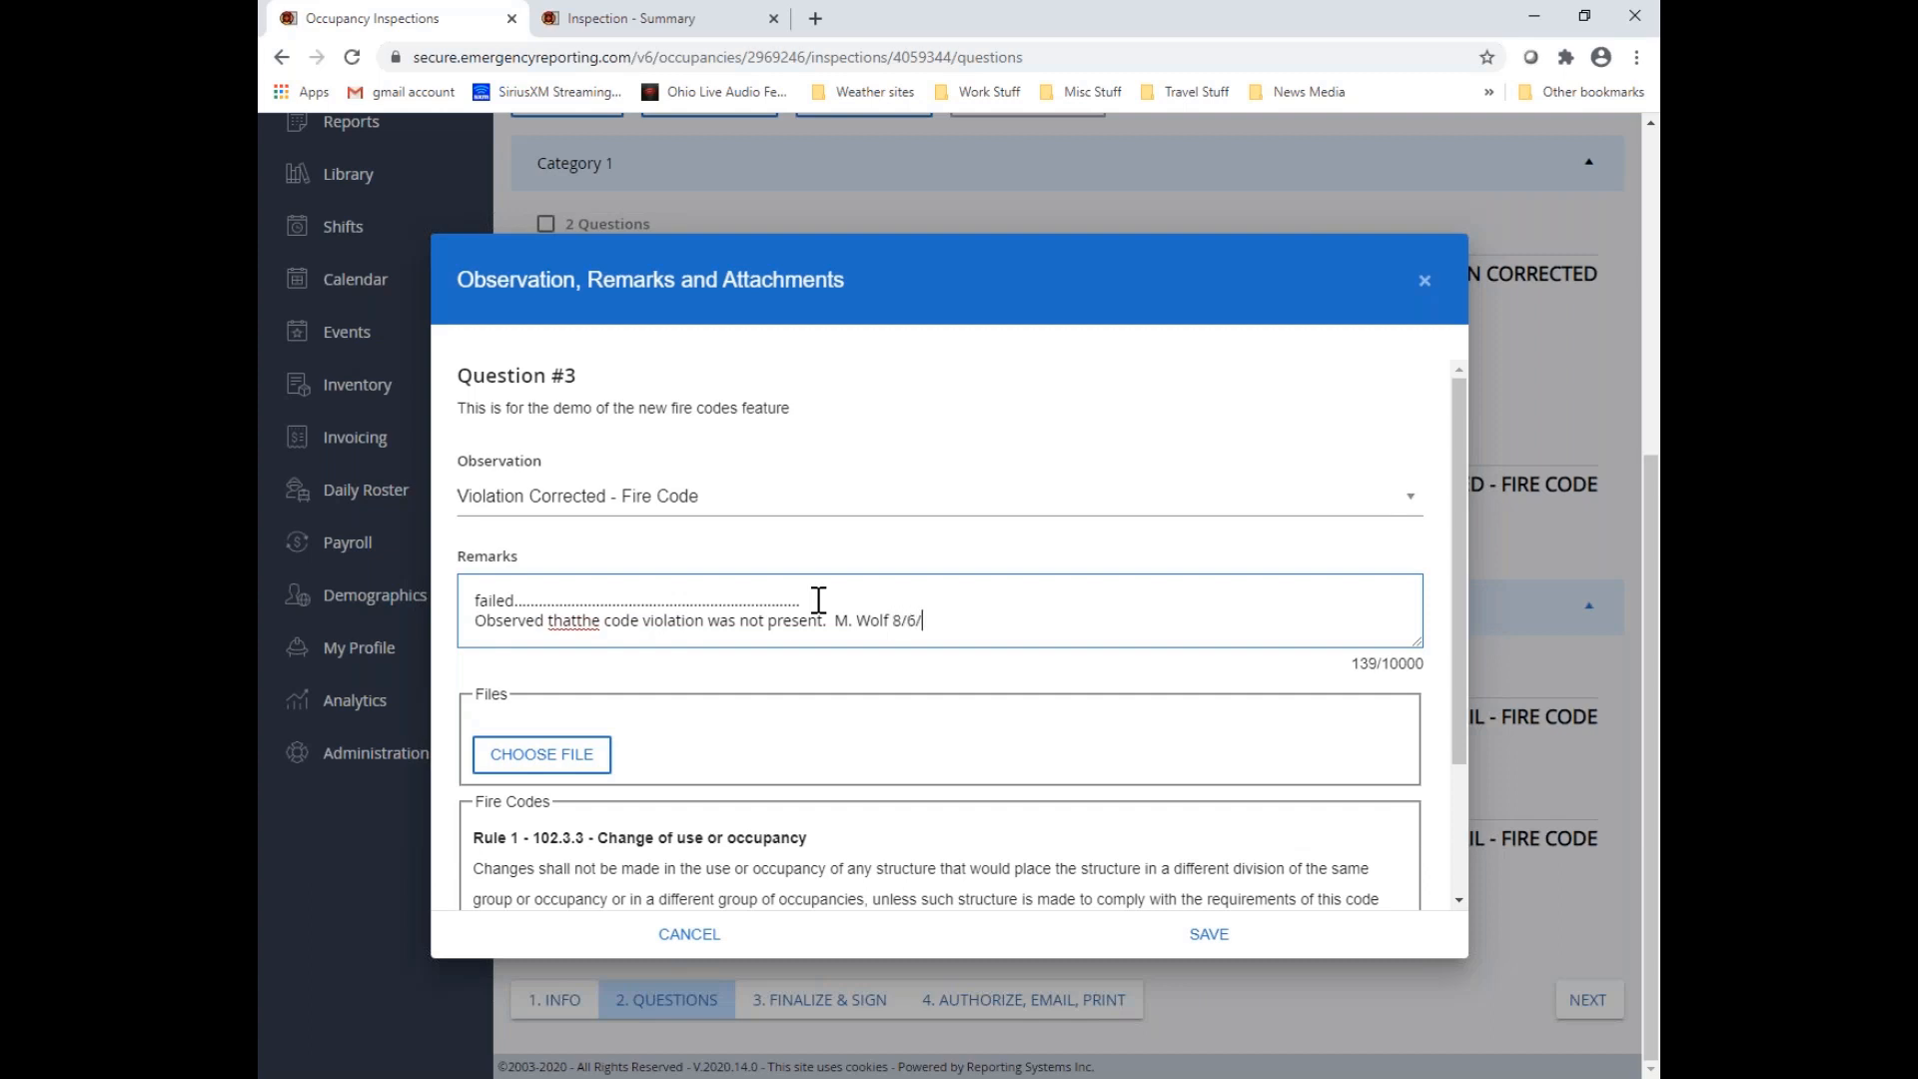
{"action": "left_click", "coordinate": [576, 620]}
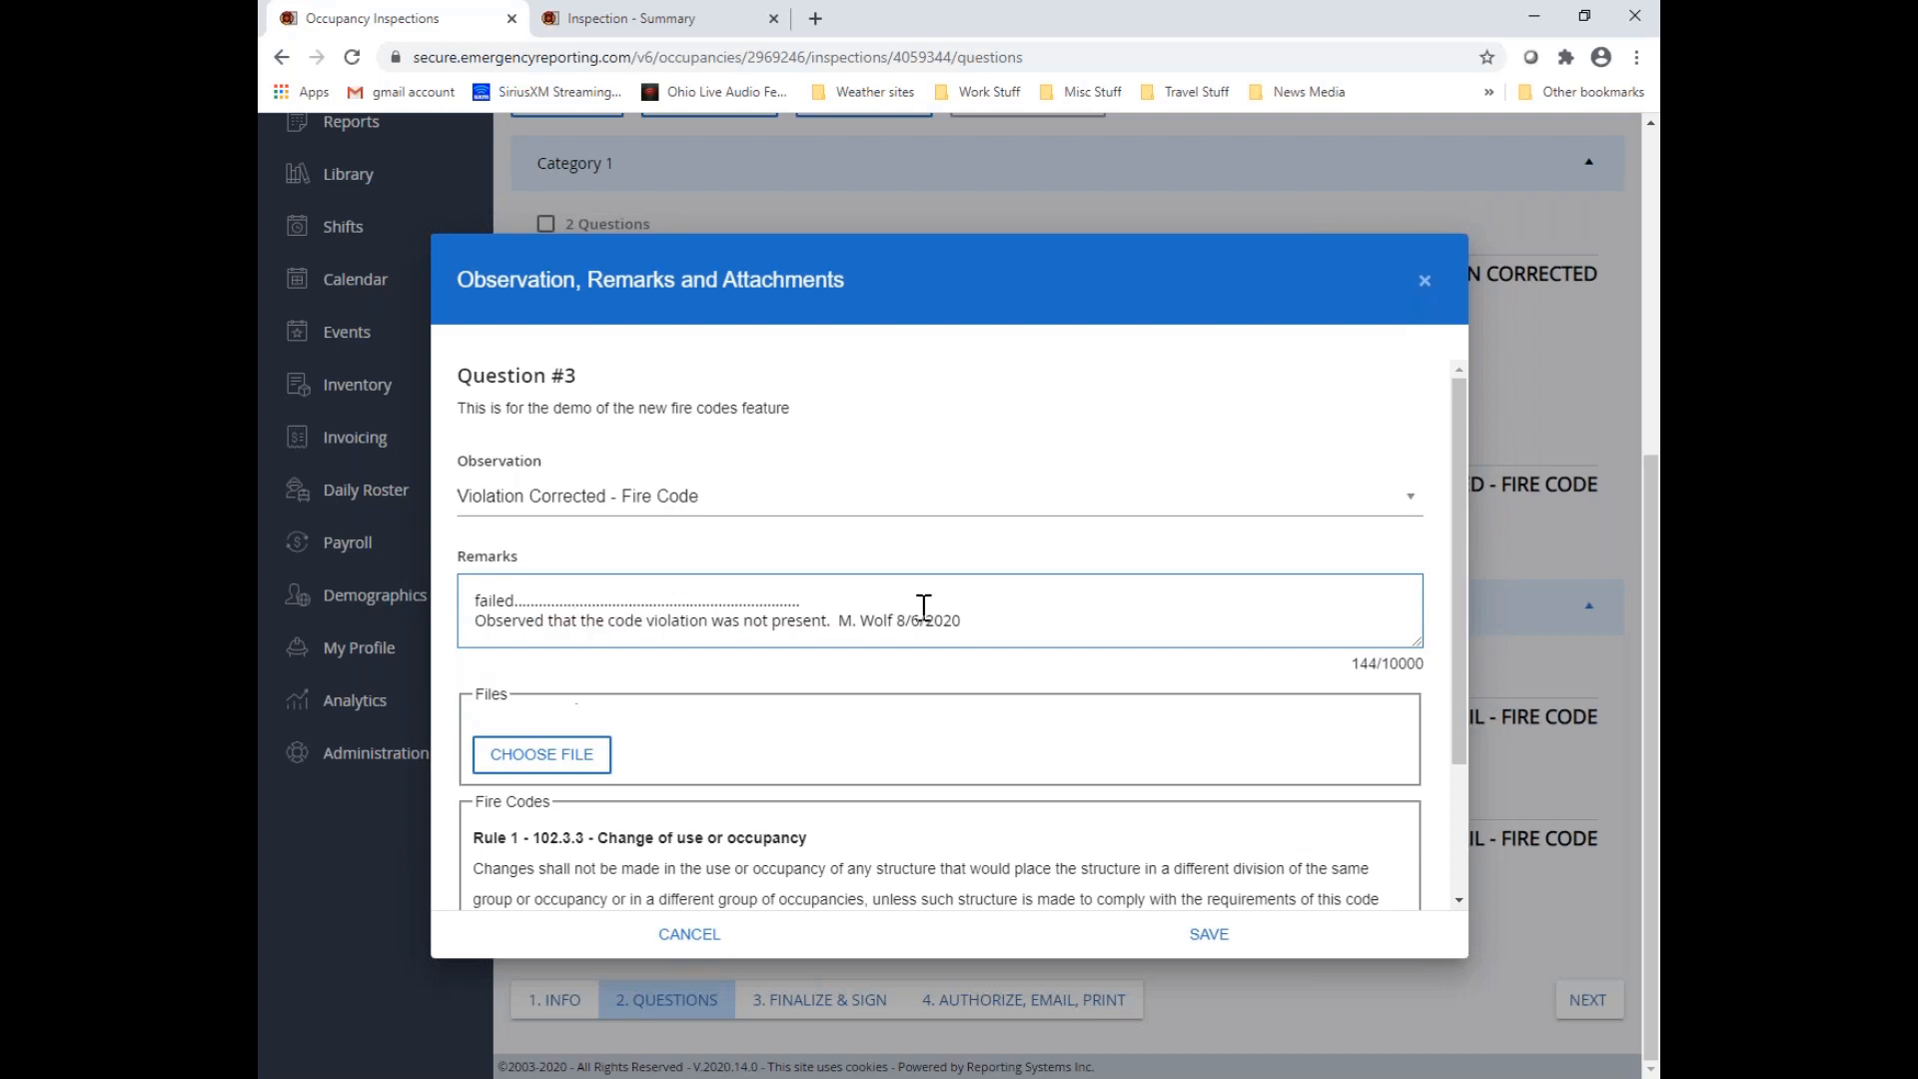
Save Question #3's observation and remarks, then set Question #4's observation to "Violation Corrected - Fire Code" and save it
{"action": "scroll", "coordinate": [1179, 626], "scroll_direction": "down", "scroll_amount": 3}
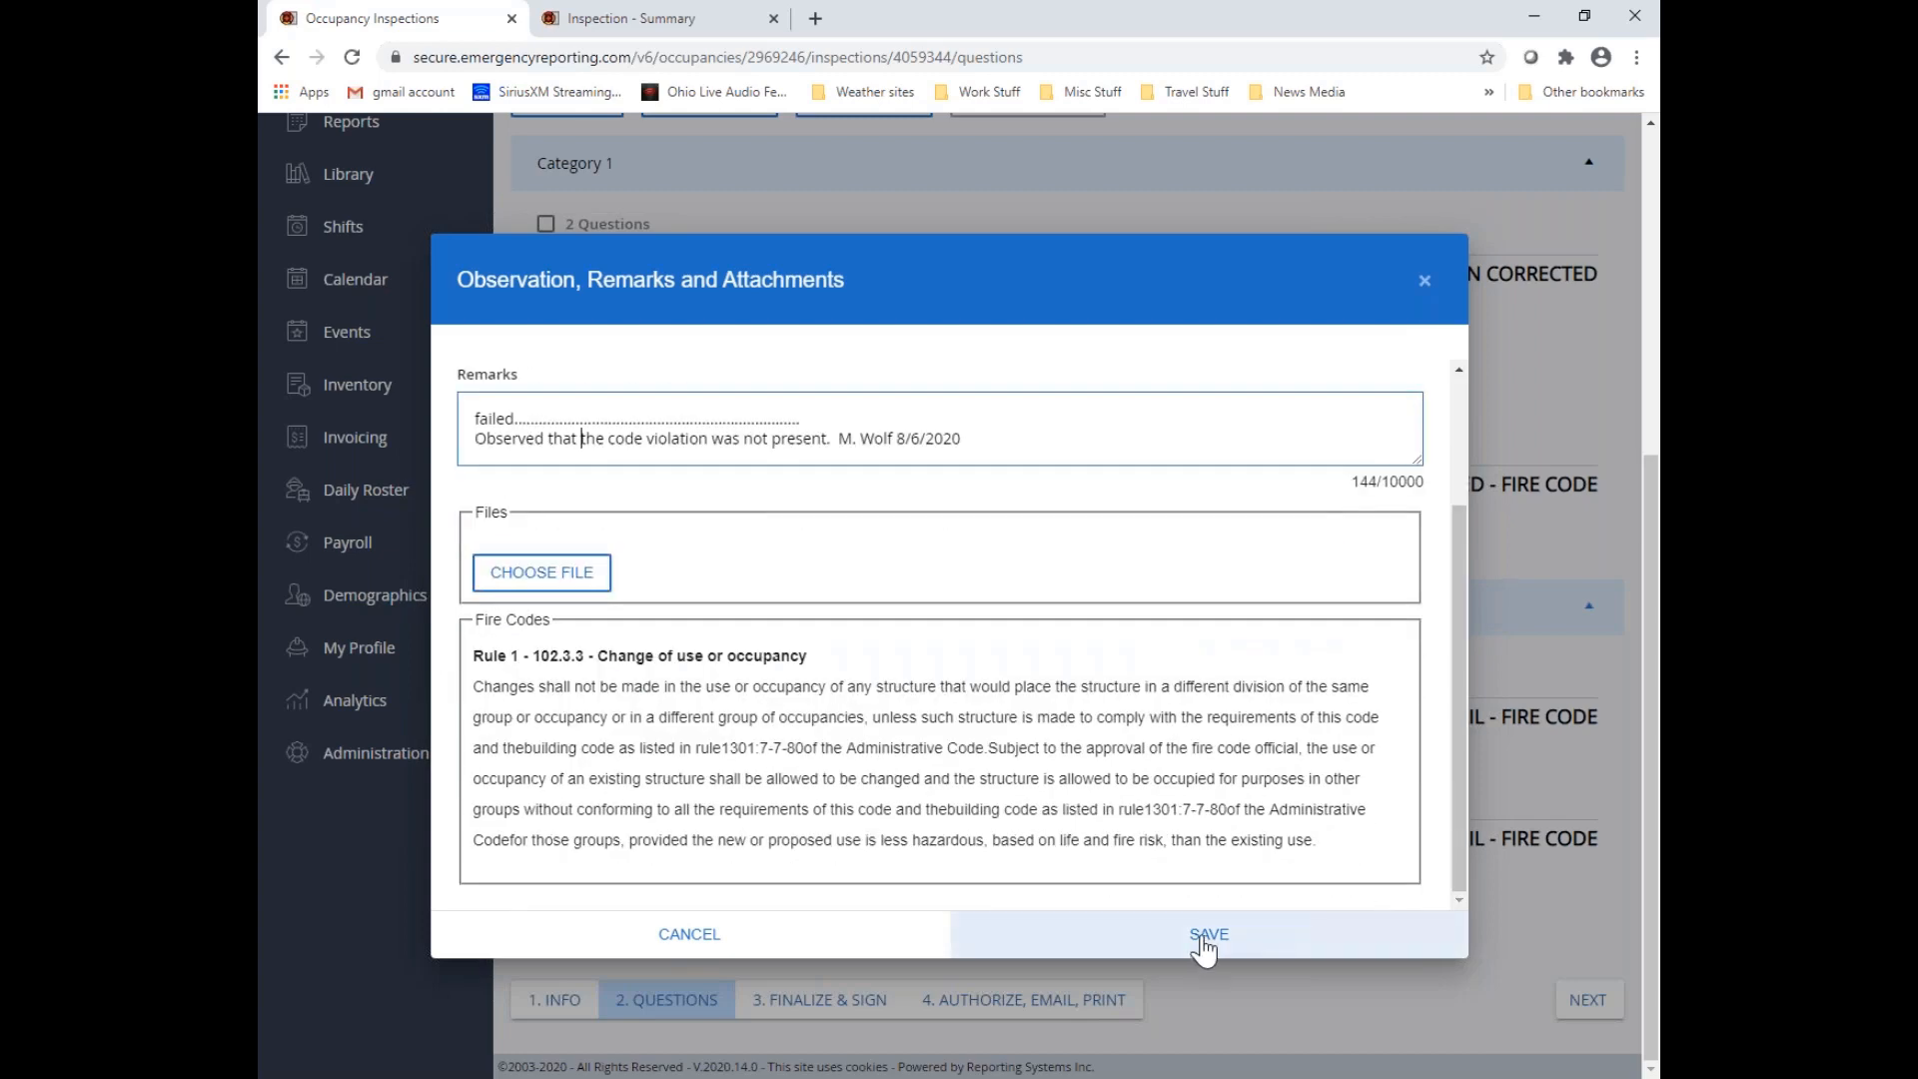
{"action": "left_click", "coordinate": [1210, 937]}
{"action": "scroll", "coordinate": [1199, 944], "scroll_direction": "down", "scroll_amount": 1}
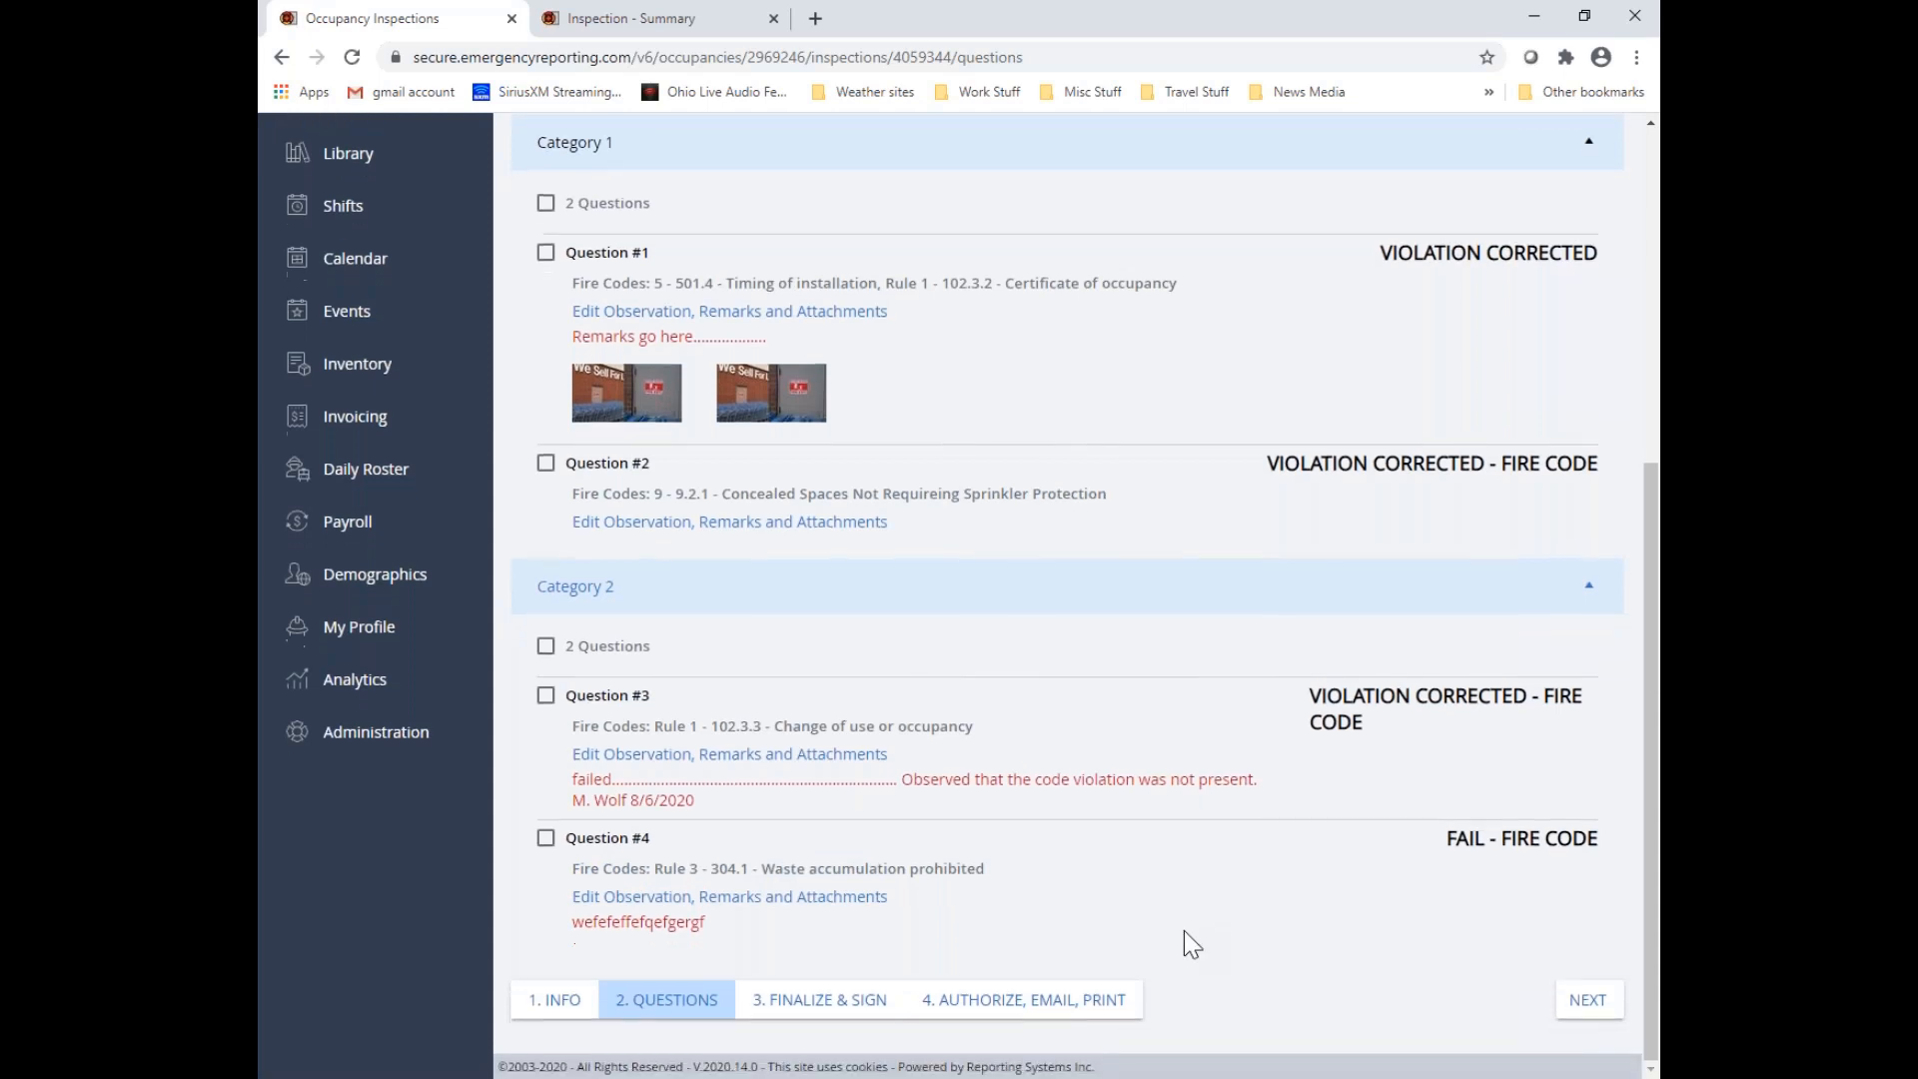
{"action": "left_click", "coordinate": [631, 898]}
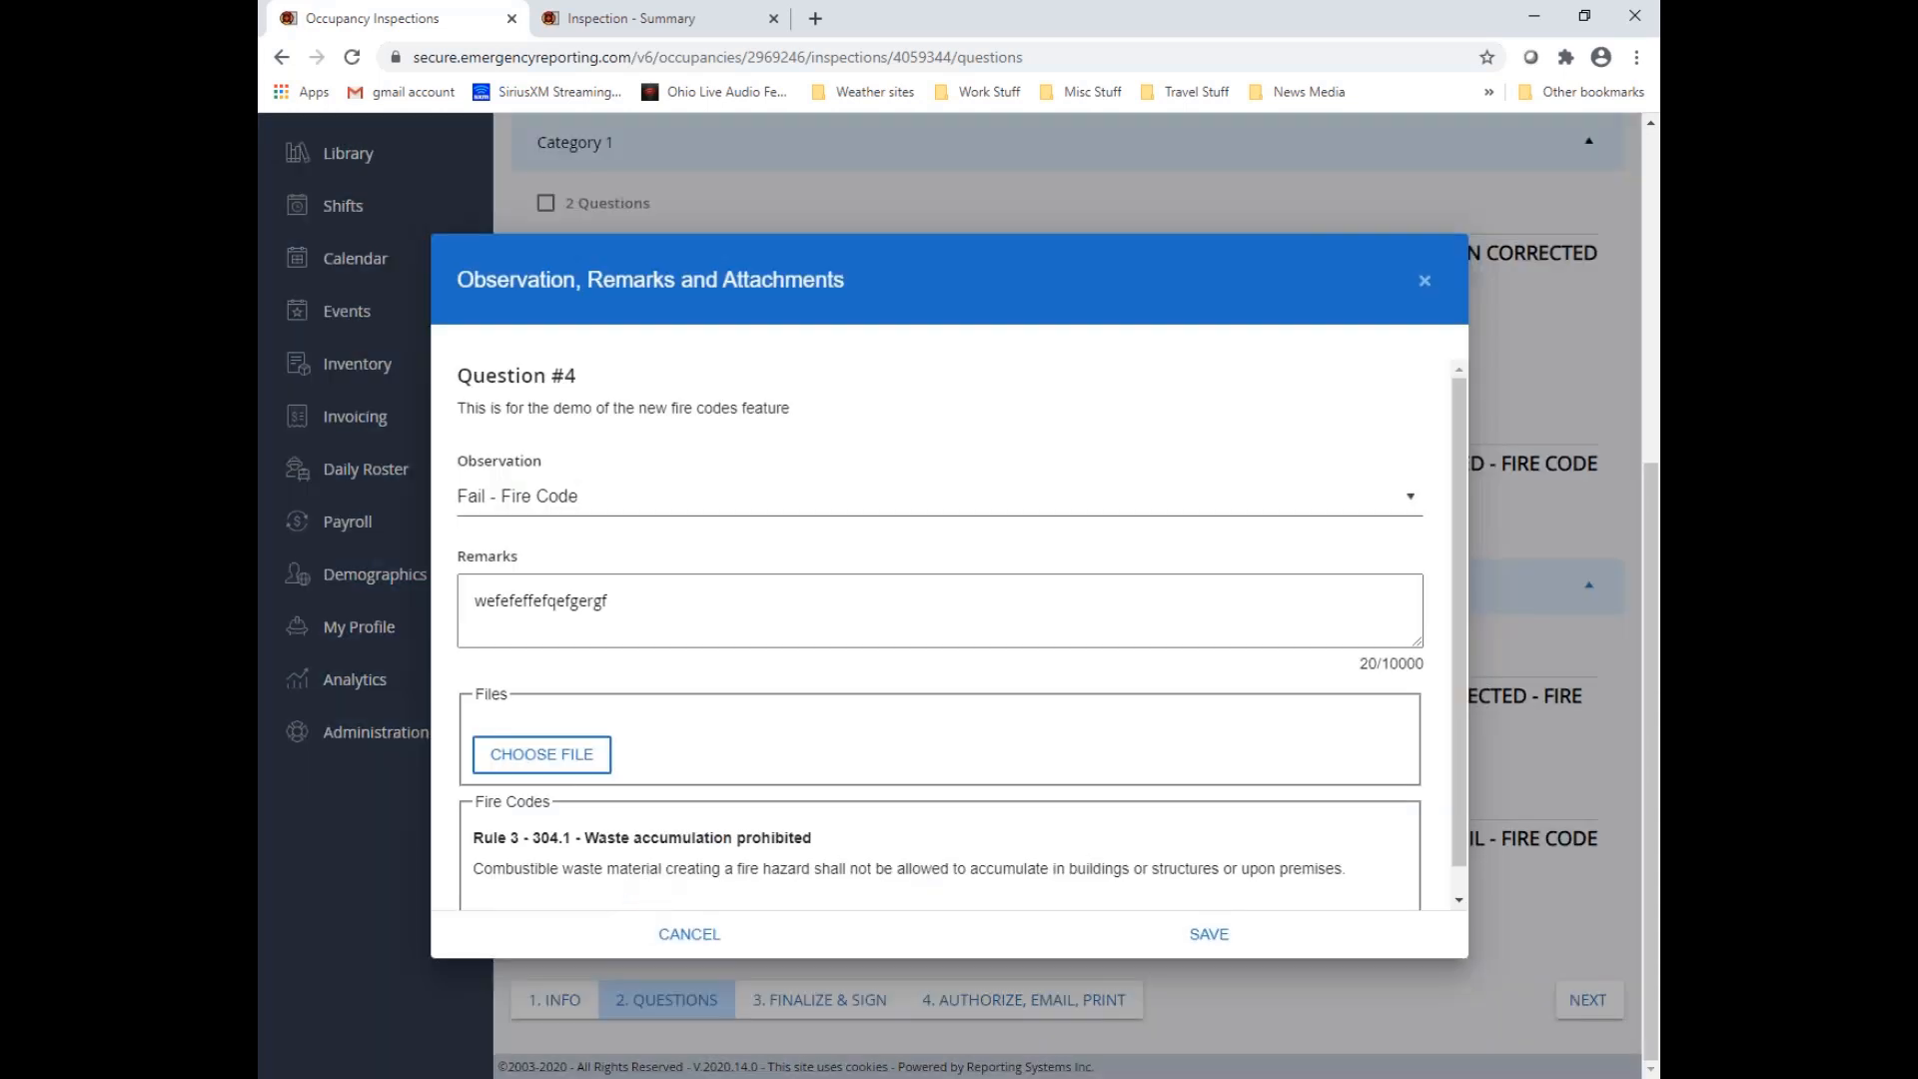
{"action": "left_click", "coordinate": [690, 534]}
{"action": "scroll", "coordinate": [686, 571], "scroll_direction": "down", "scroll_amount": 2}
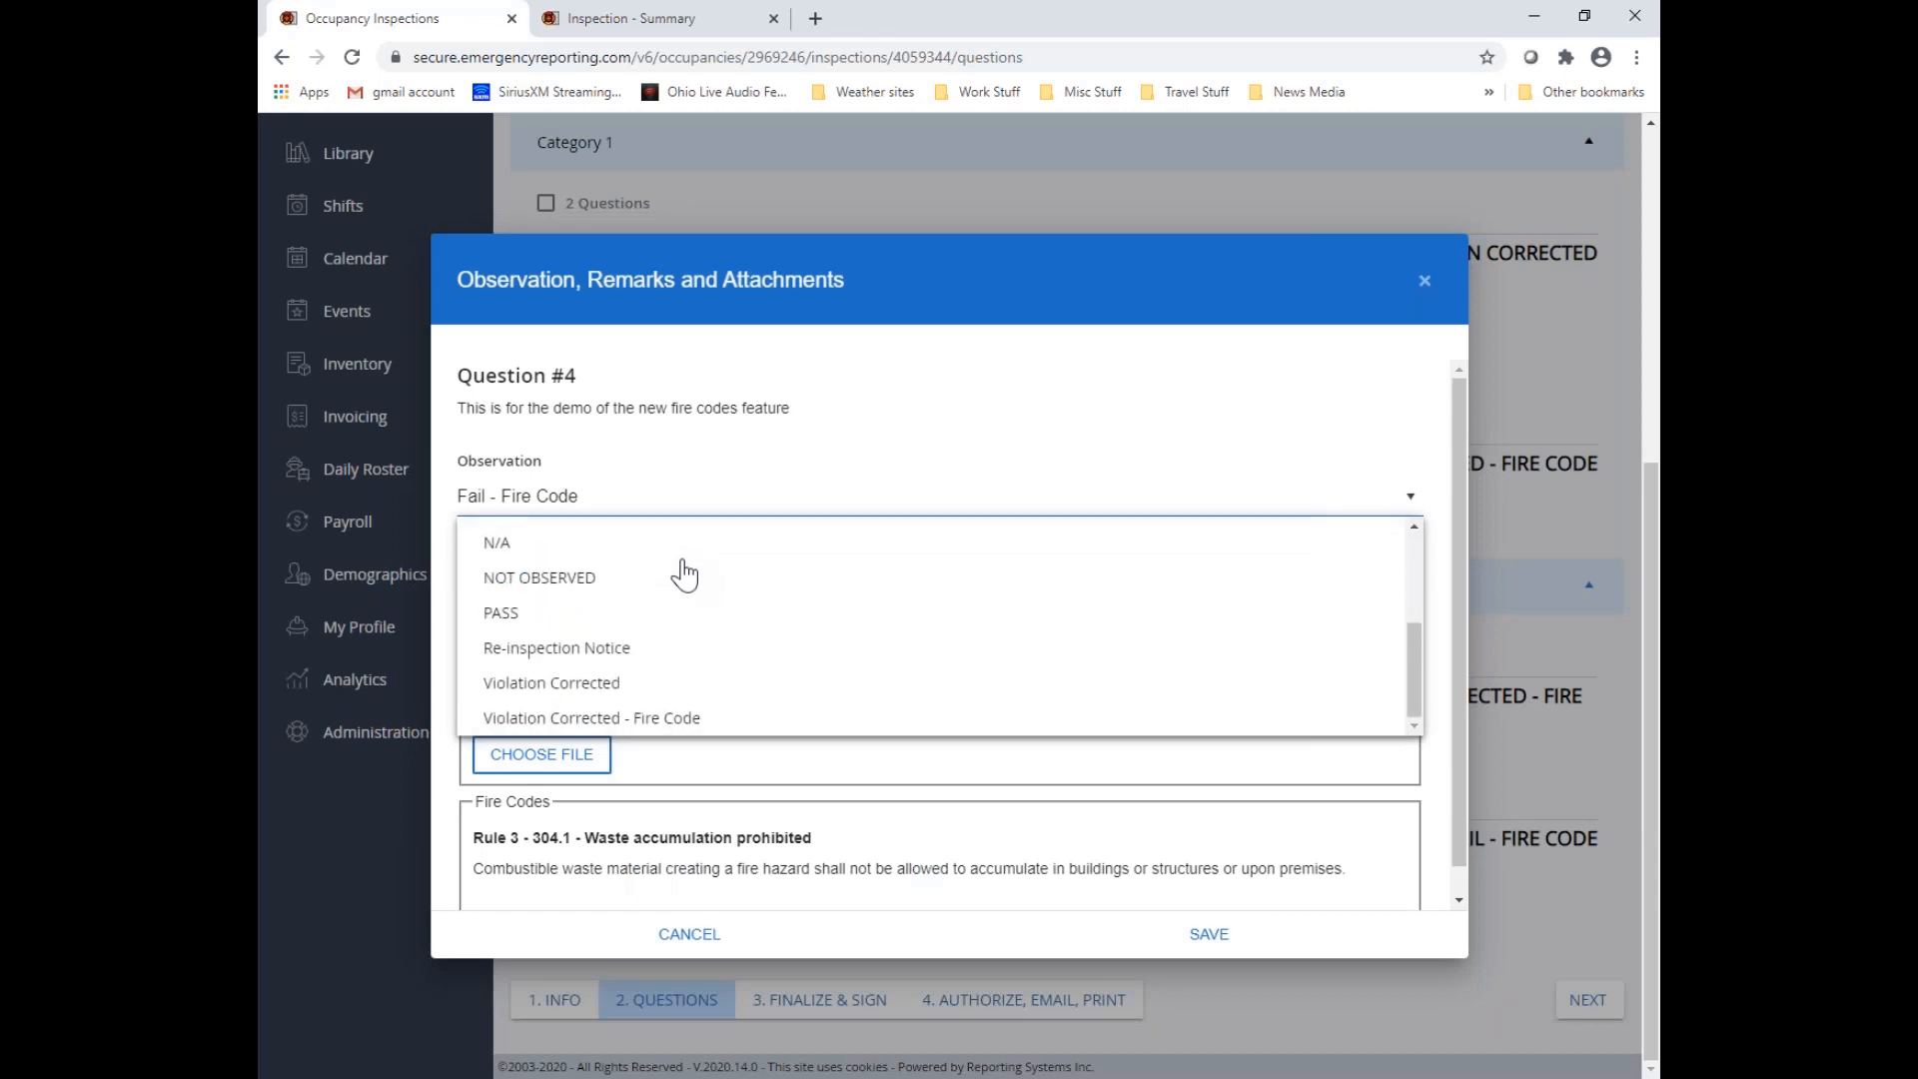
{"action": "left_click", "coordinate": [663, 716]}
{"action": "left_click", "coordinate": [1206, 933]}
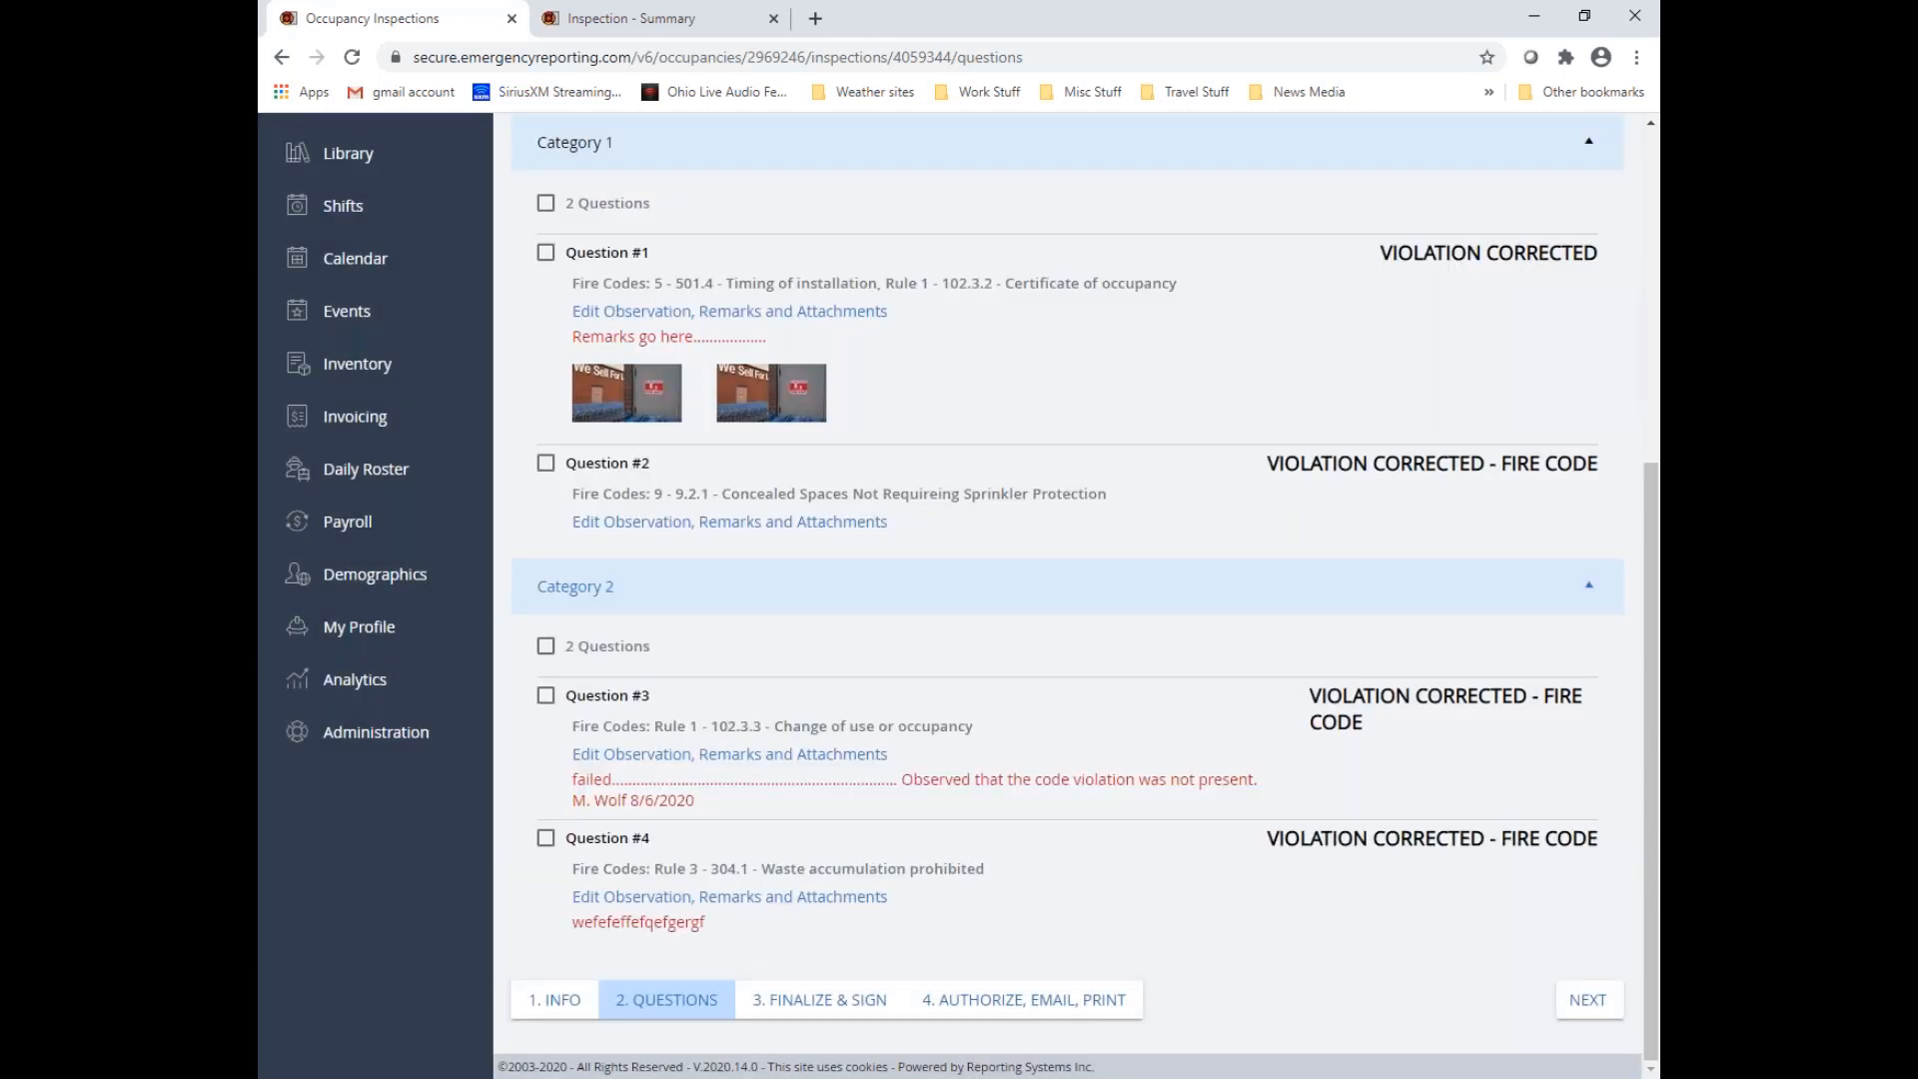
In the Finalize & Sign stage, set the inspection end date/time to the current time, 8/6/2020 2:44 PM, and the inspection result to Passed
{"action": "left_click", "coordinate": [1588, 1000]}
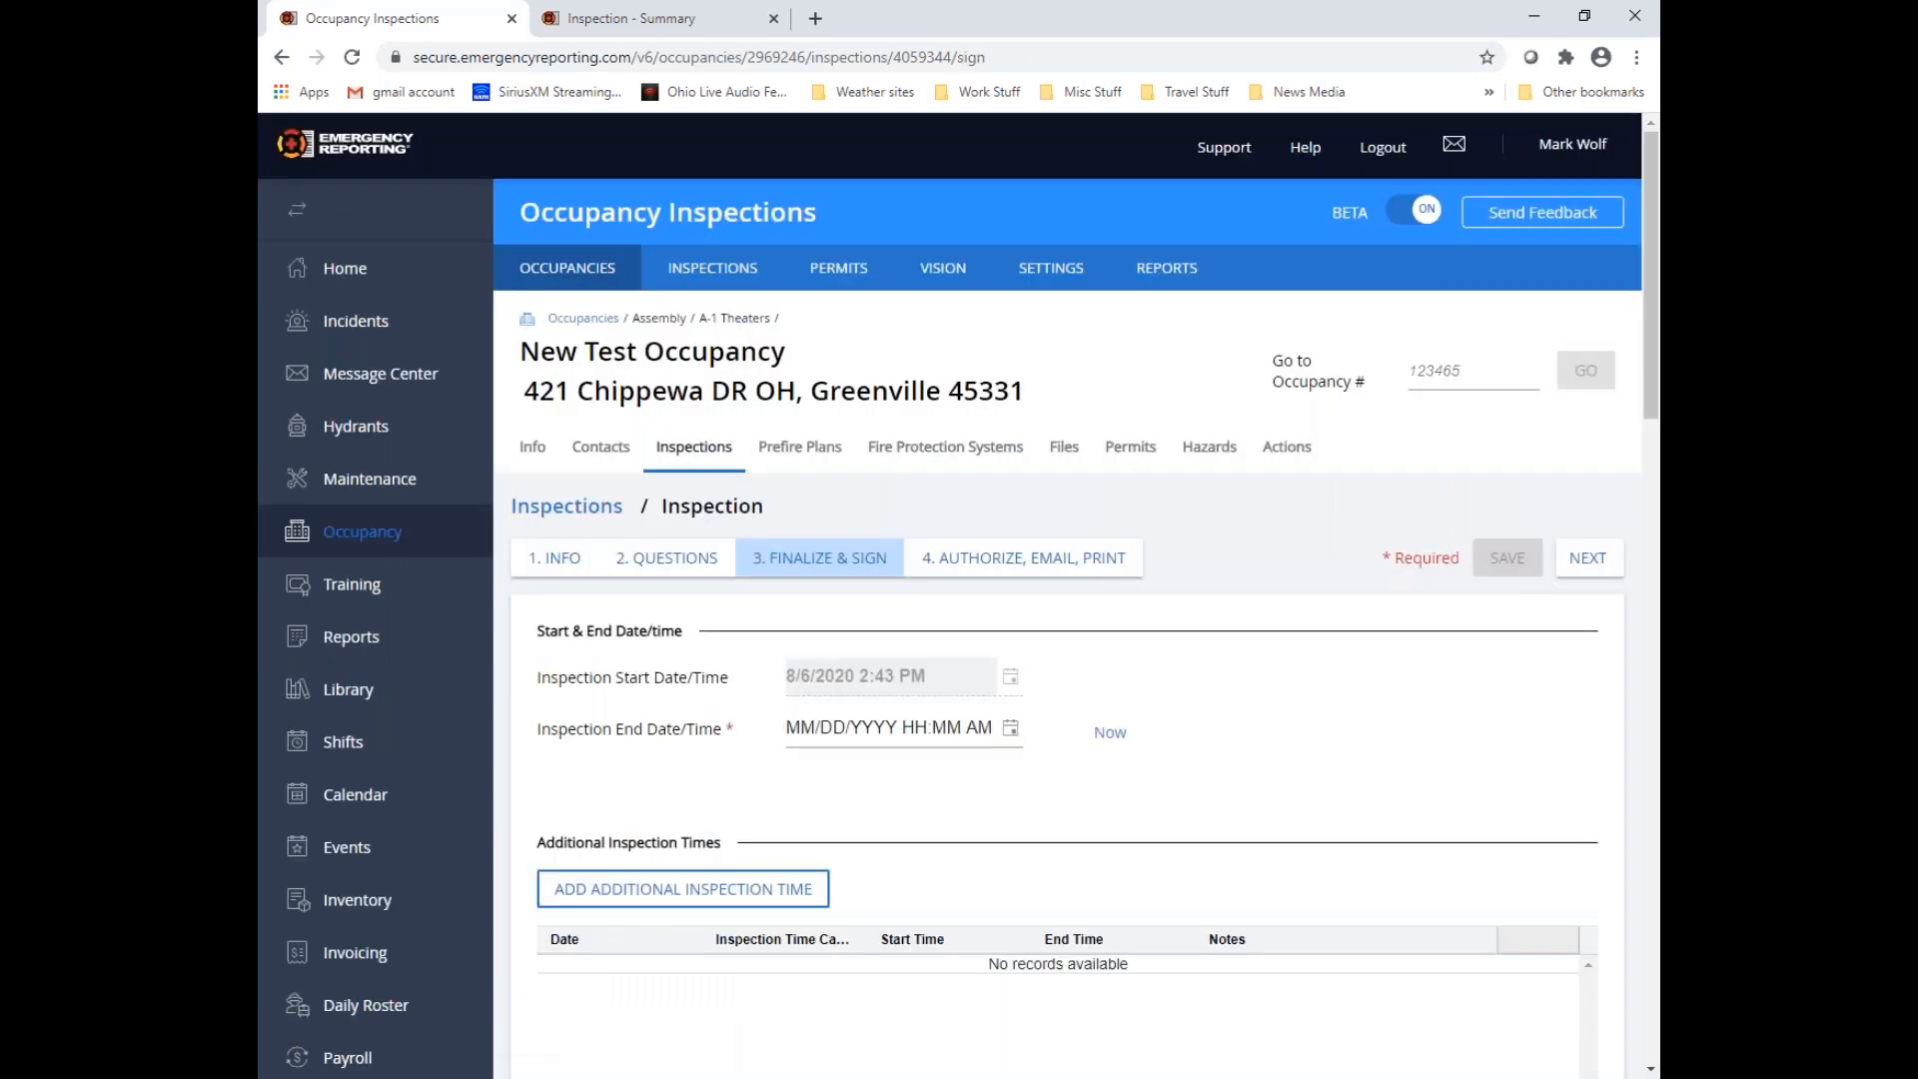
{"action": "left_click", "coordinate": [1105, 740]}
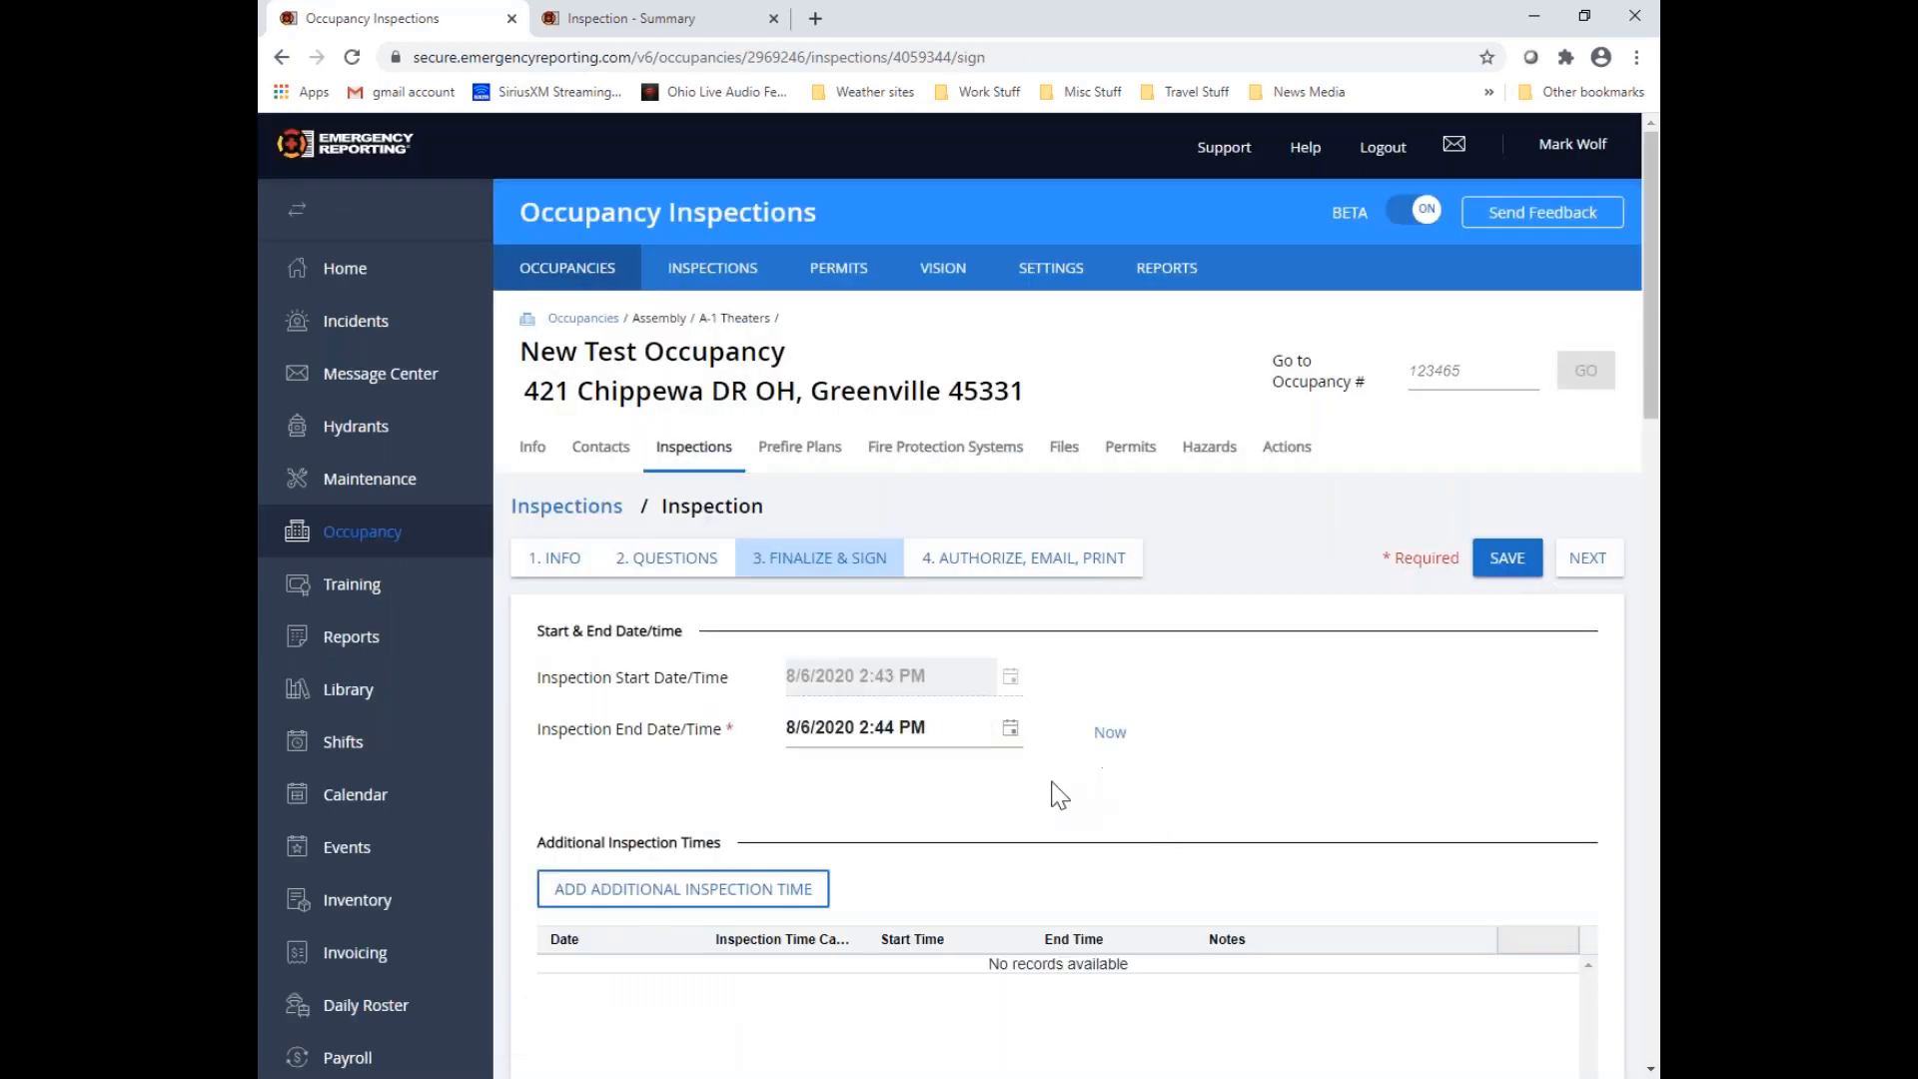
{"action": "scroll", "coordinate": [1049, 789], "scroll_direction": "down", "scroll_amount": 5}
{"action": "left_click", "coordinate": [1007, 782]}
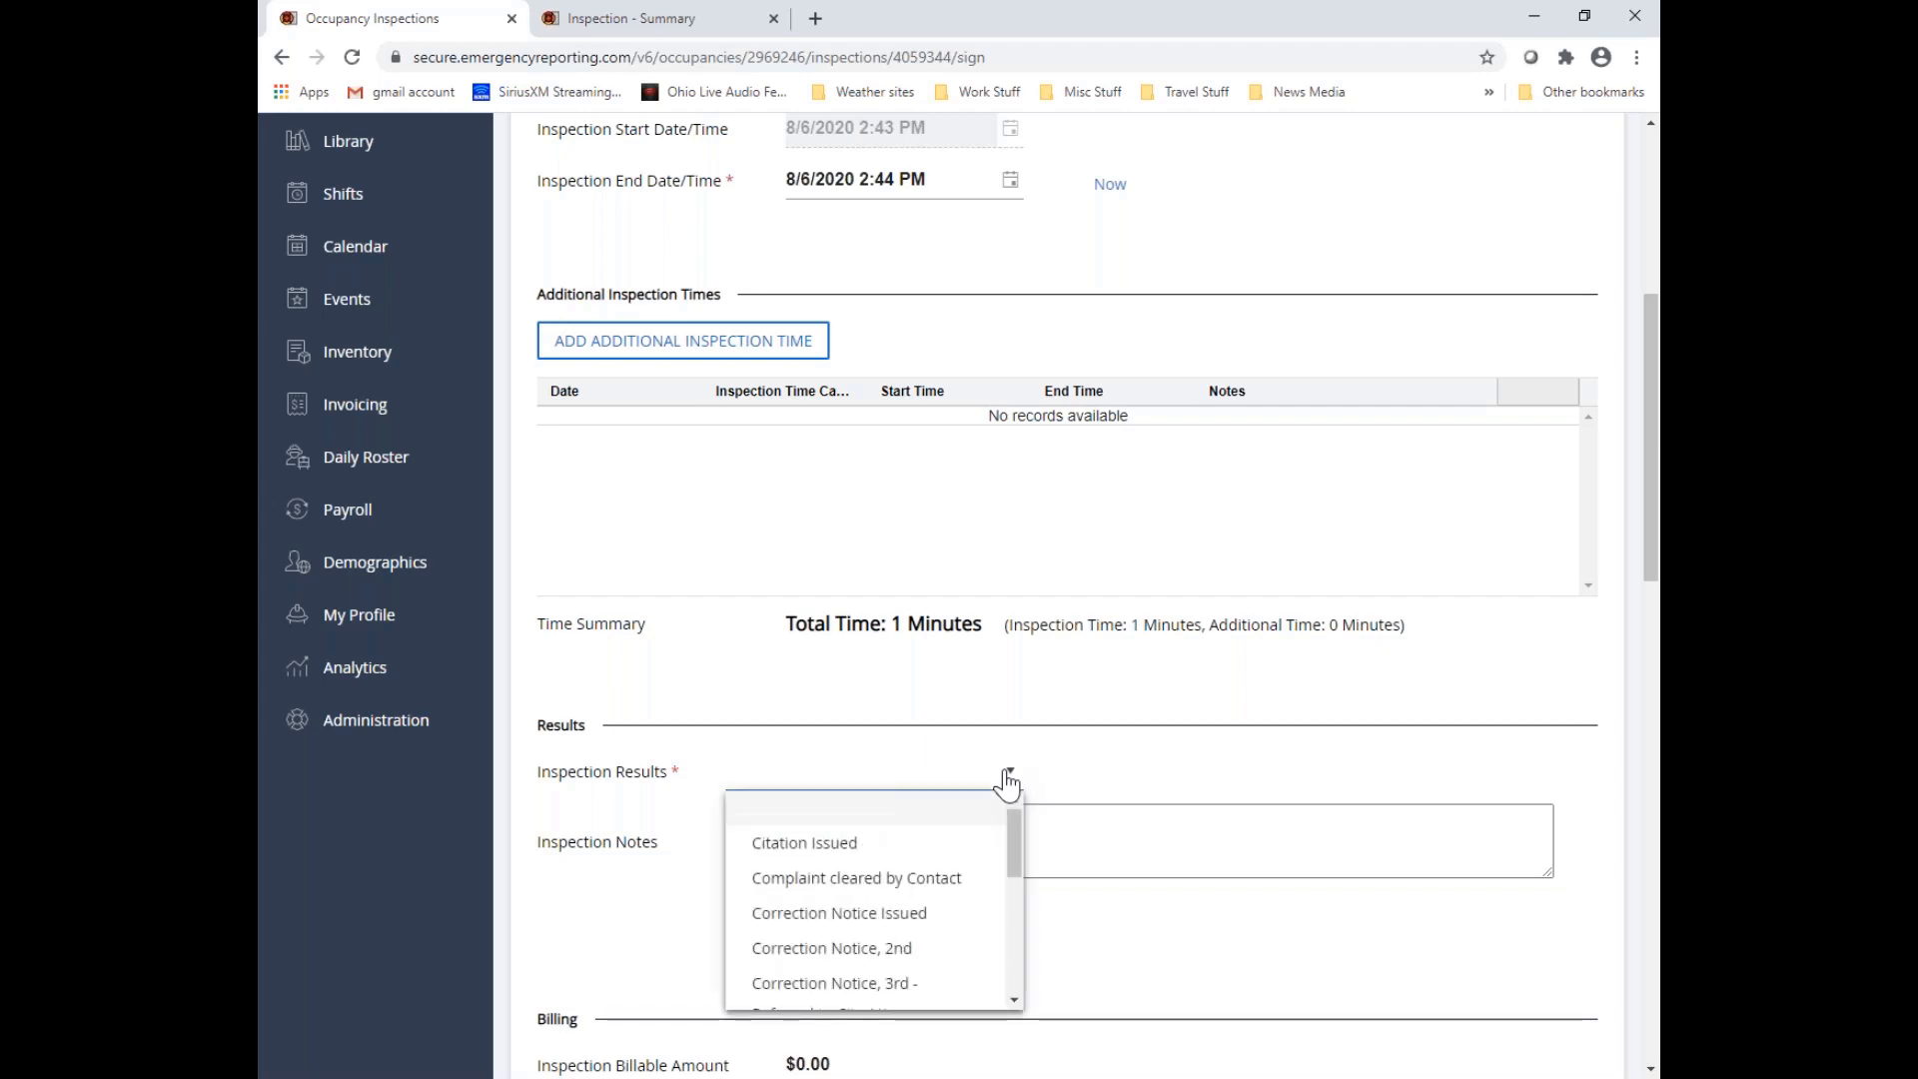
{"action": "scroll", "coordinate": [933, 840], "scroll_direction": "down", "scroll_amount": 3}
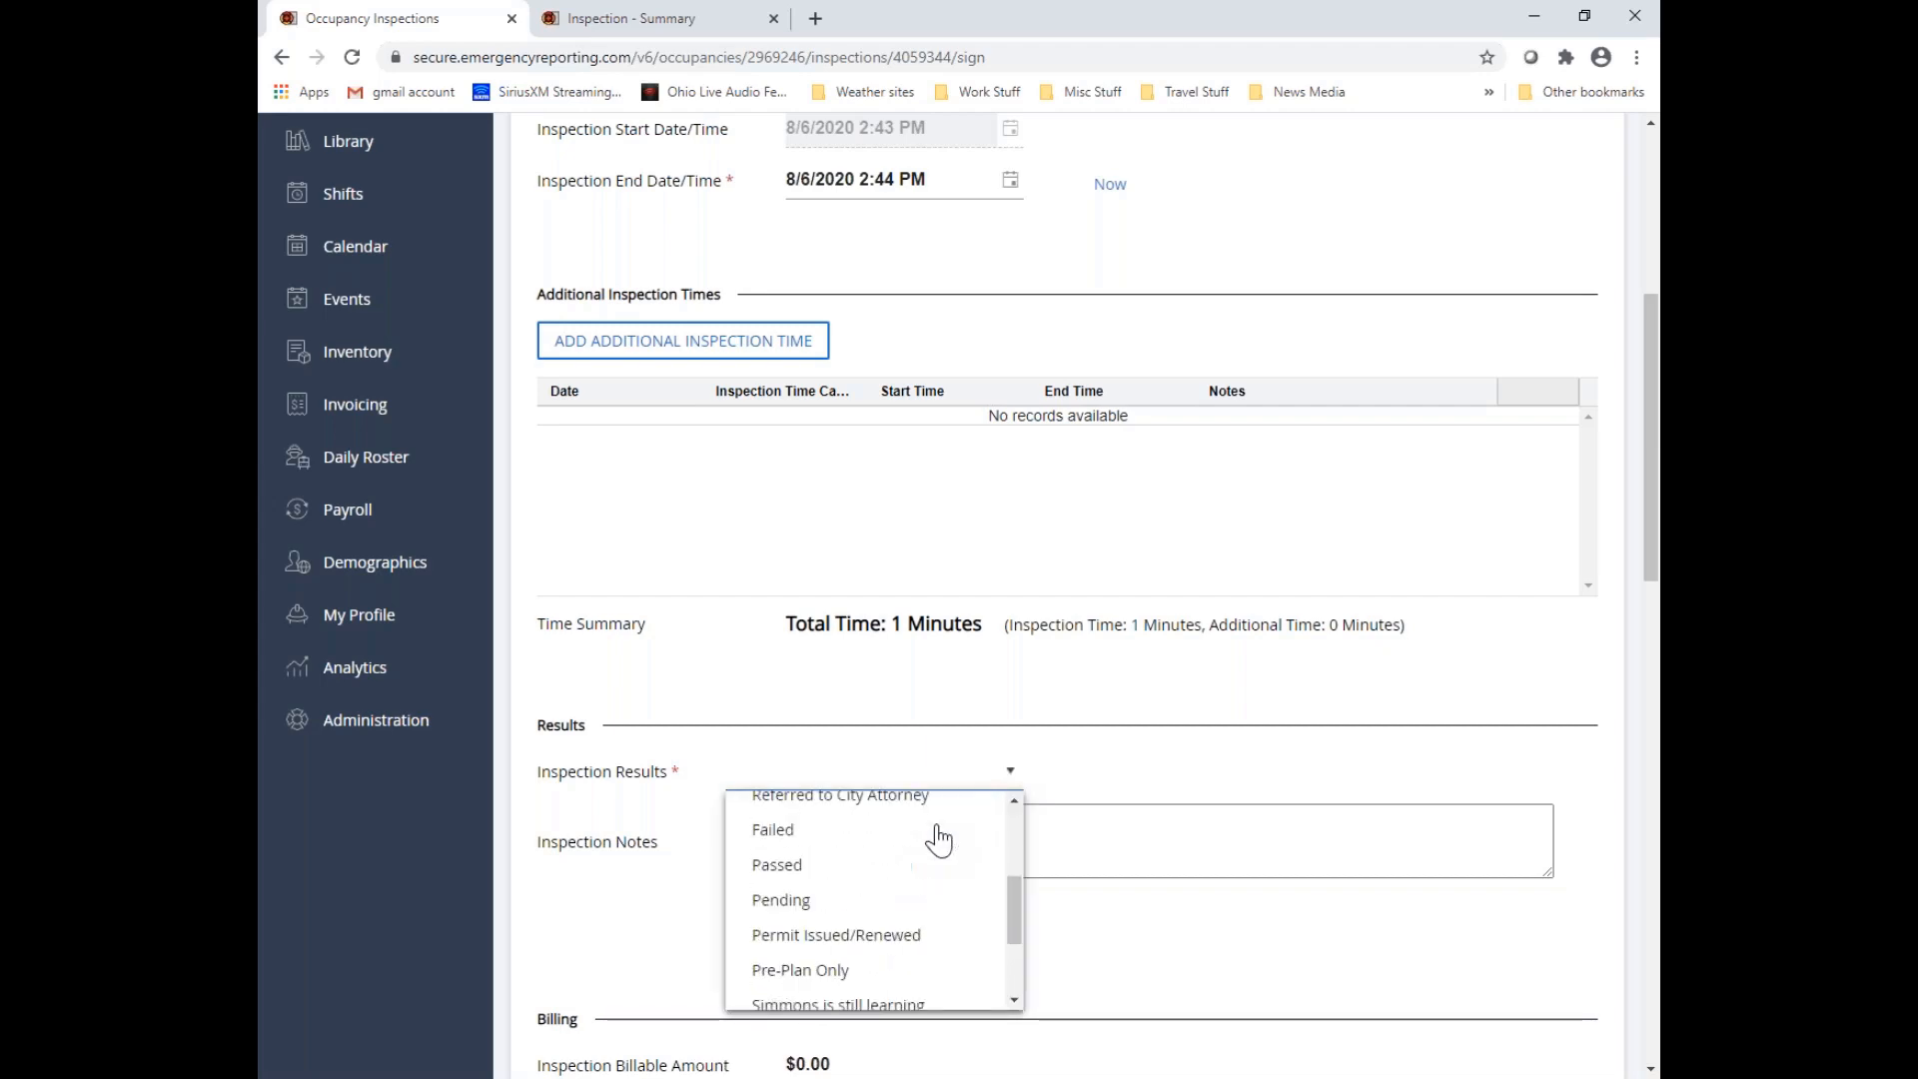
{"action": "left_click", "coordinate": [815, 865]}
{"action": "scroll", "coordinate": [1465, 501], "scroll_direction": "up", "scroll_amount": 5}
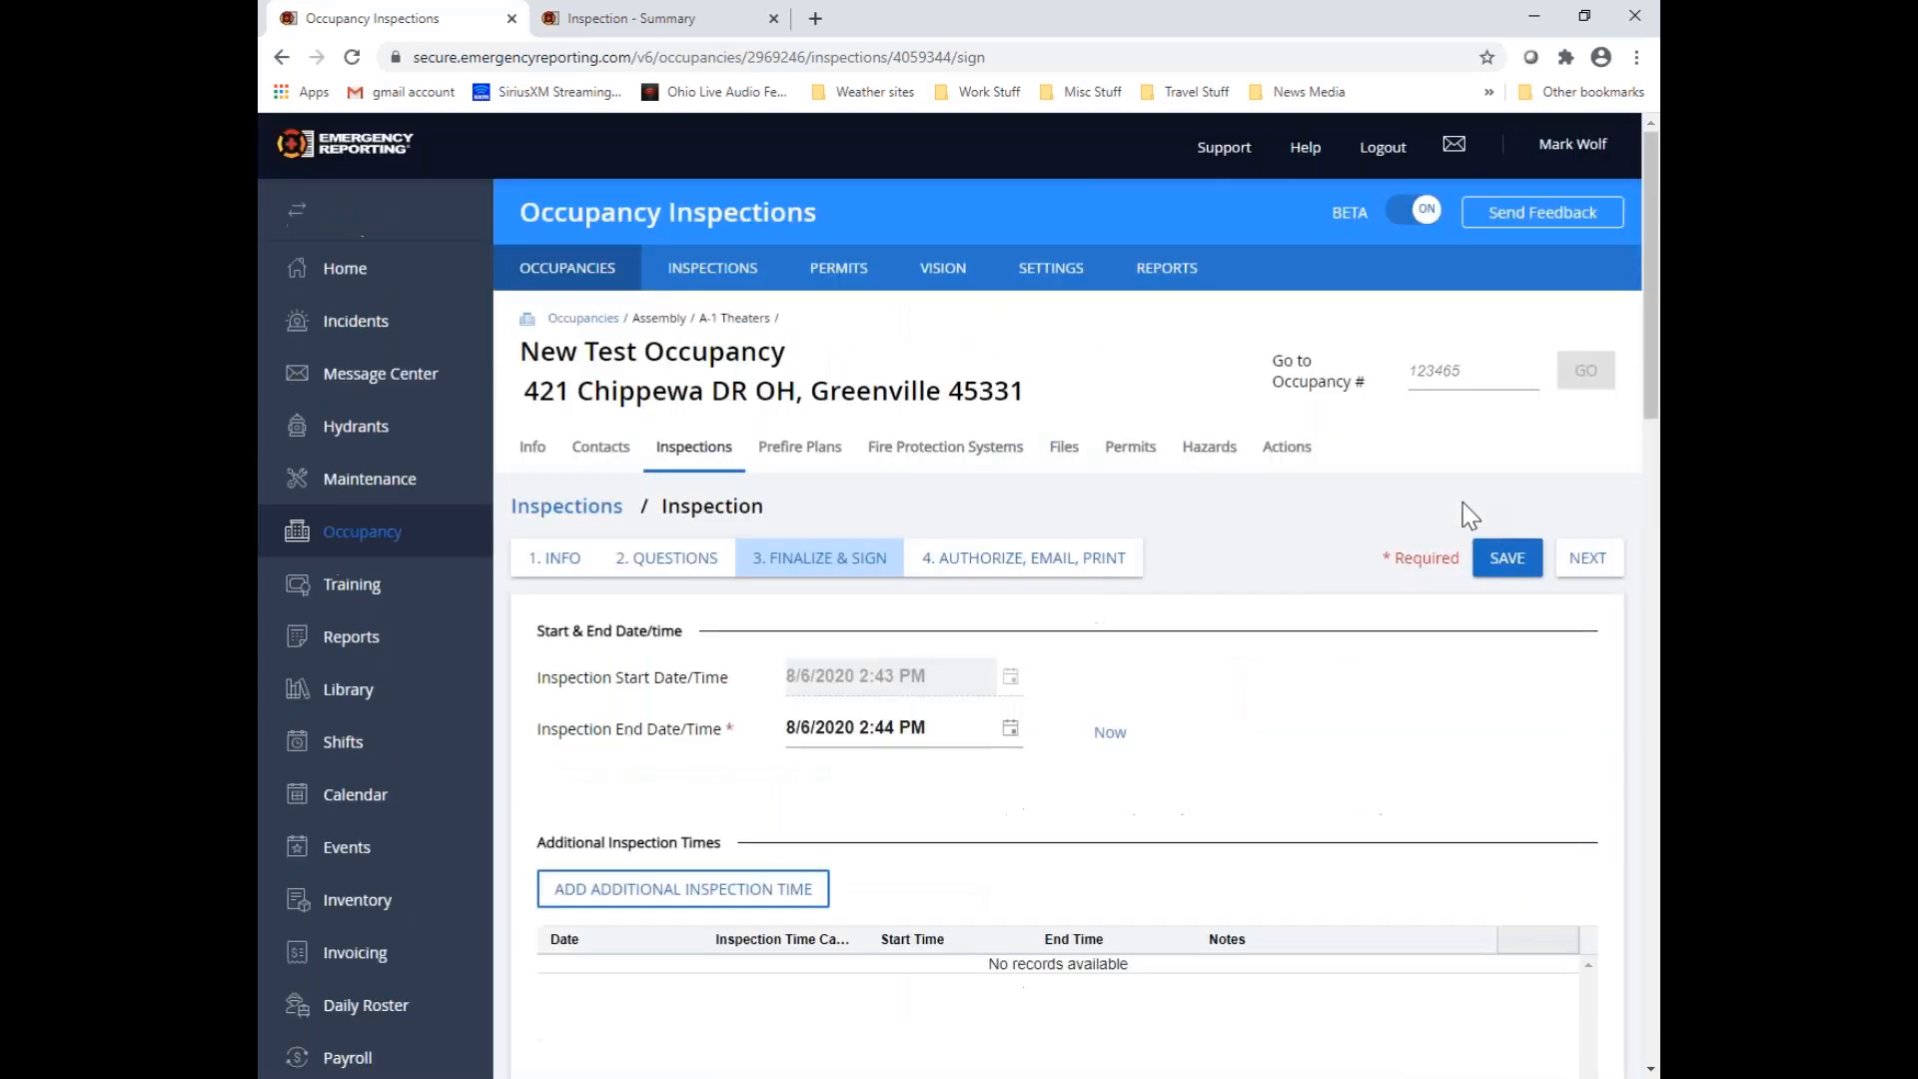
Authorize and lock the follow-up inspection, and generate its inspection report with unanswered questions and all results included
{"action": "left_click", "coordinate": [1585, 569]}
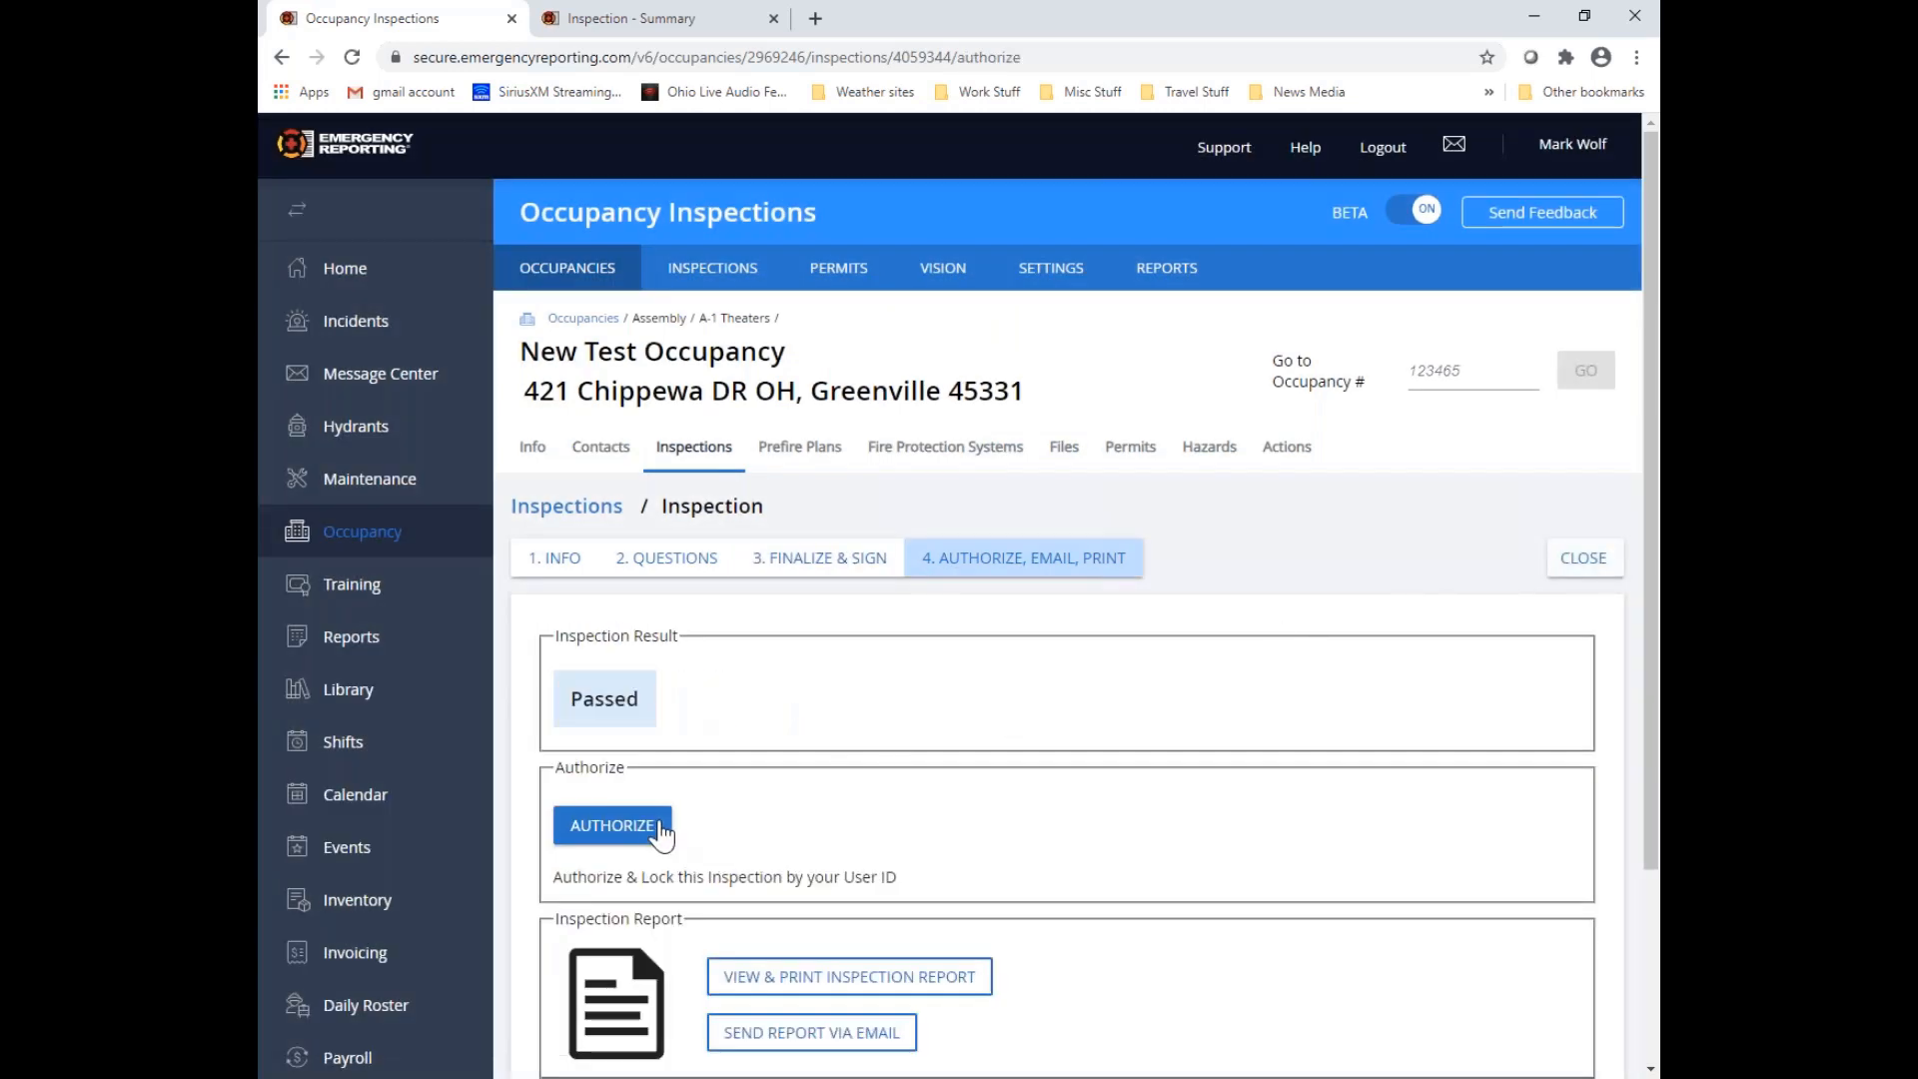
{"action": "left_click", "coordinate": [661, 829]}
{"action": "scroll", "coordinate": [780, 829], "scroll_direction": "down", "scroll_amount": 2}
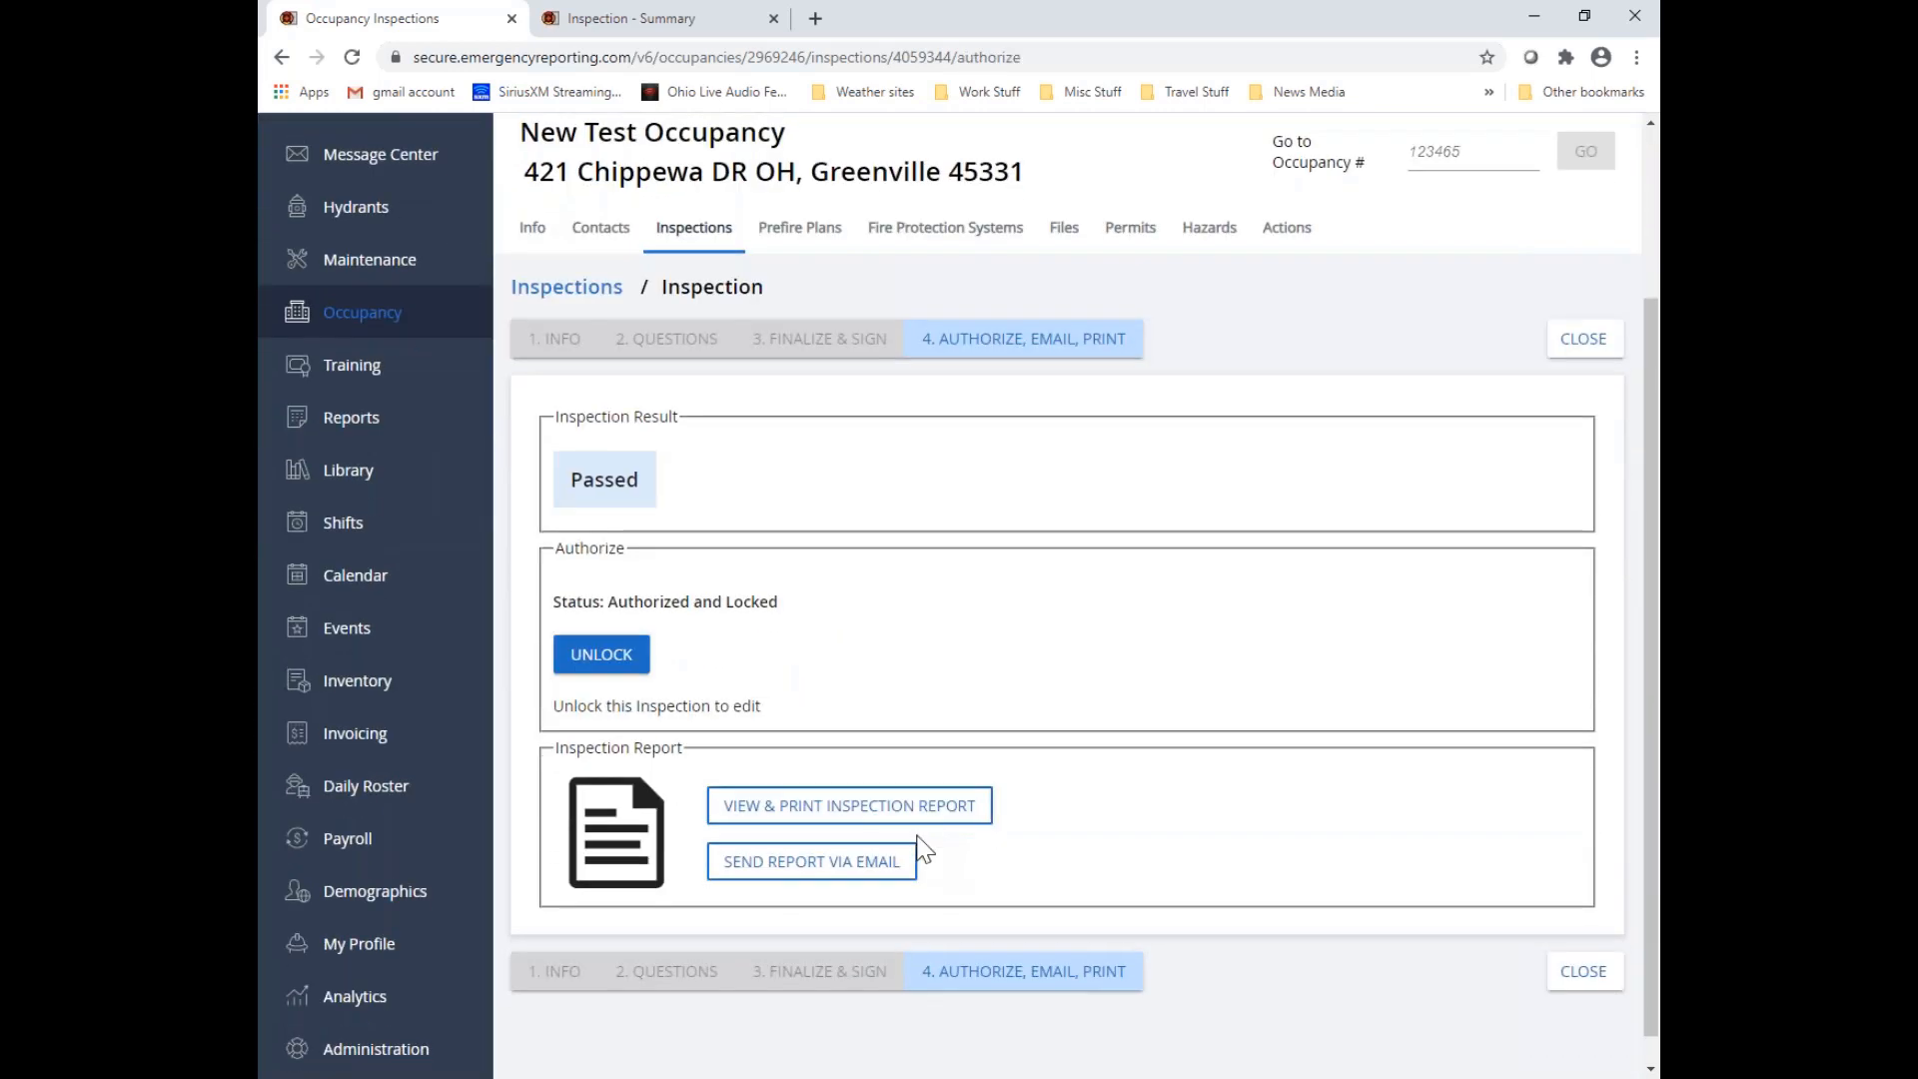
{"action": "left_click", "coordinate": [796, 811]}
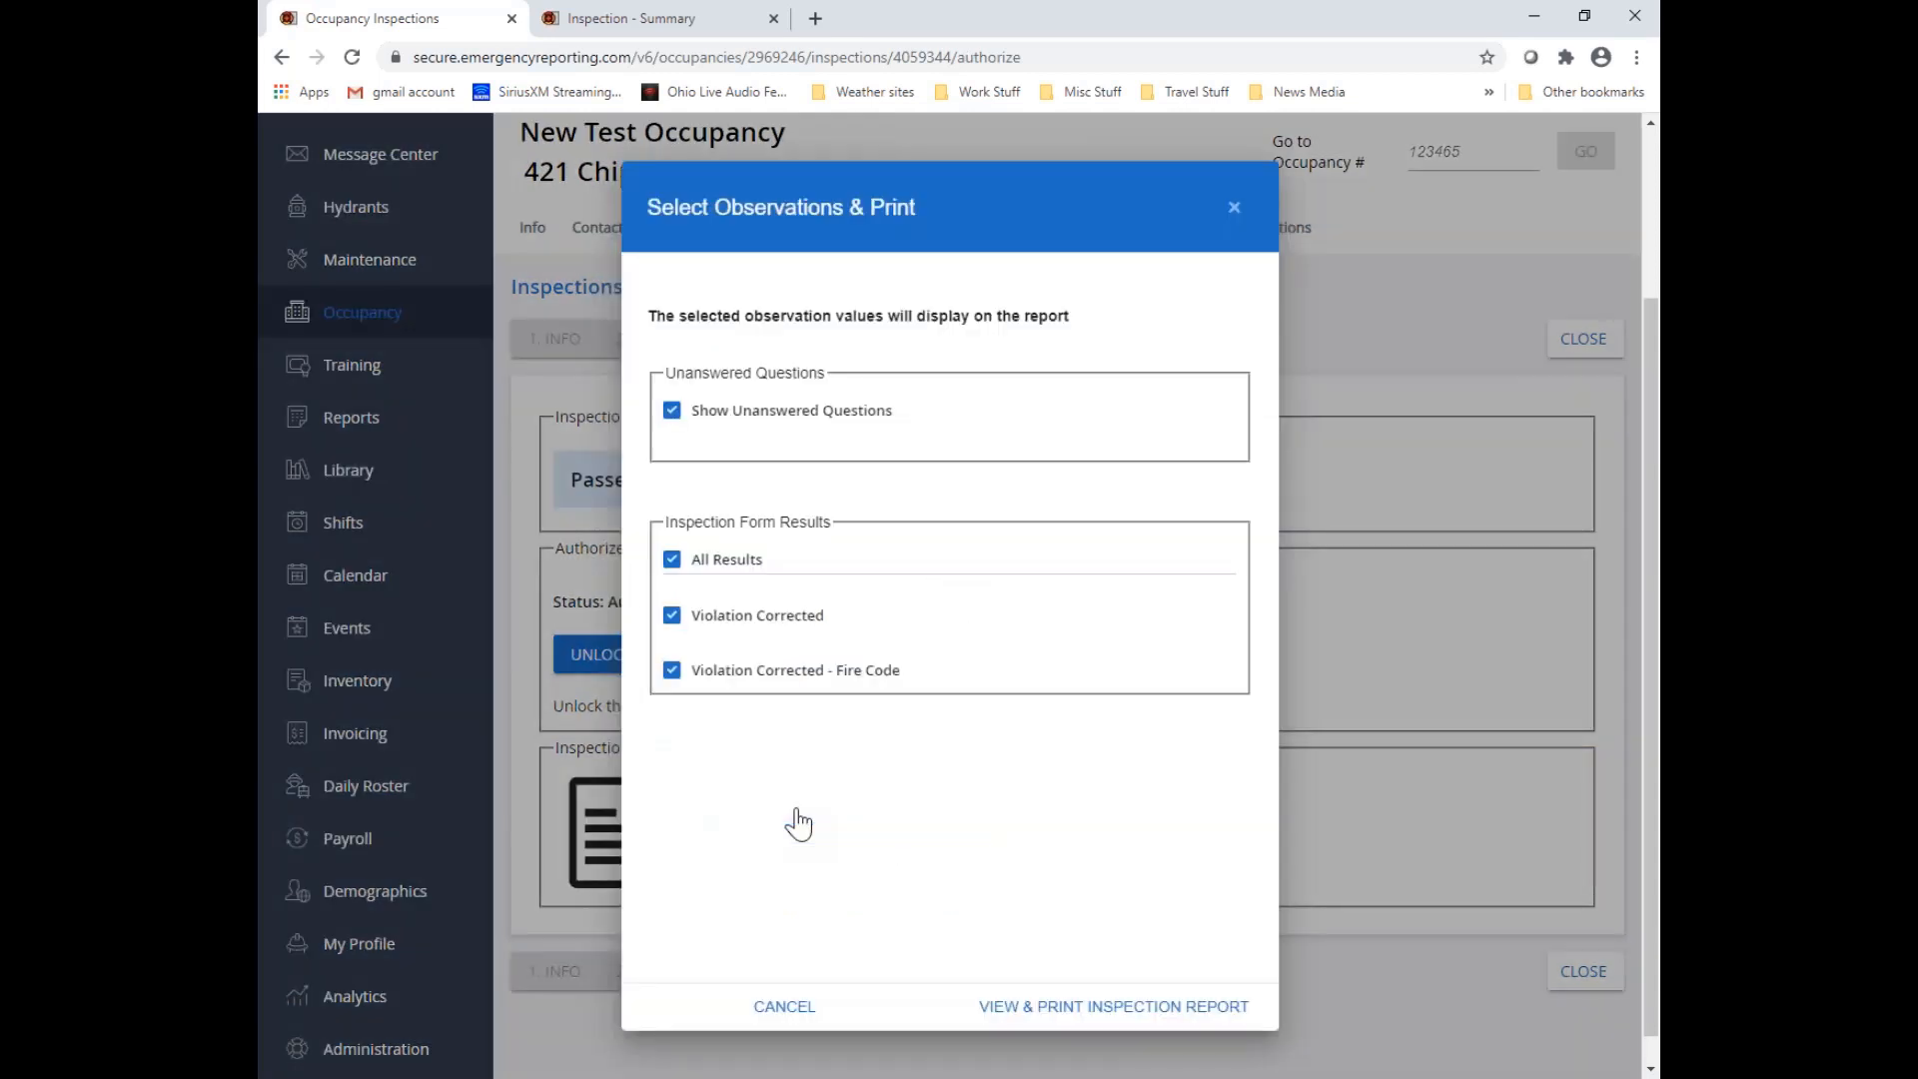
{"action": "left_click", "coordinate": [1070, 1009]}
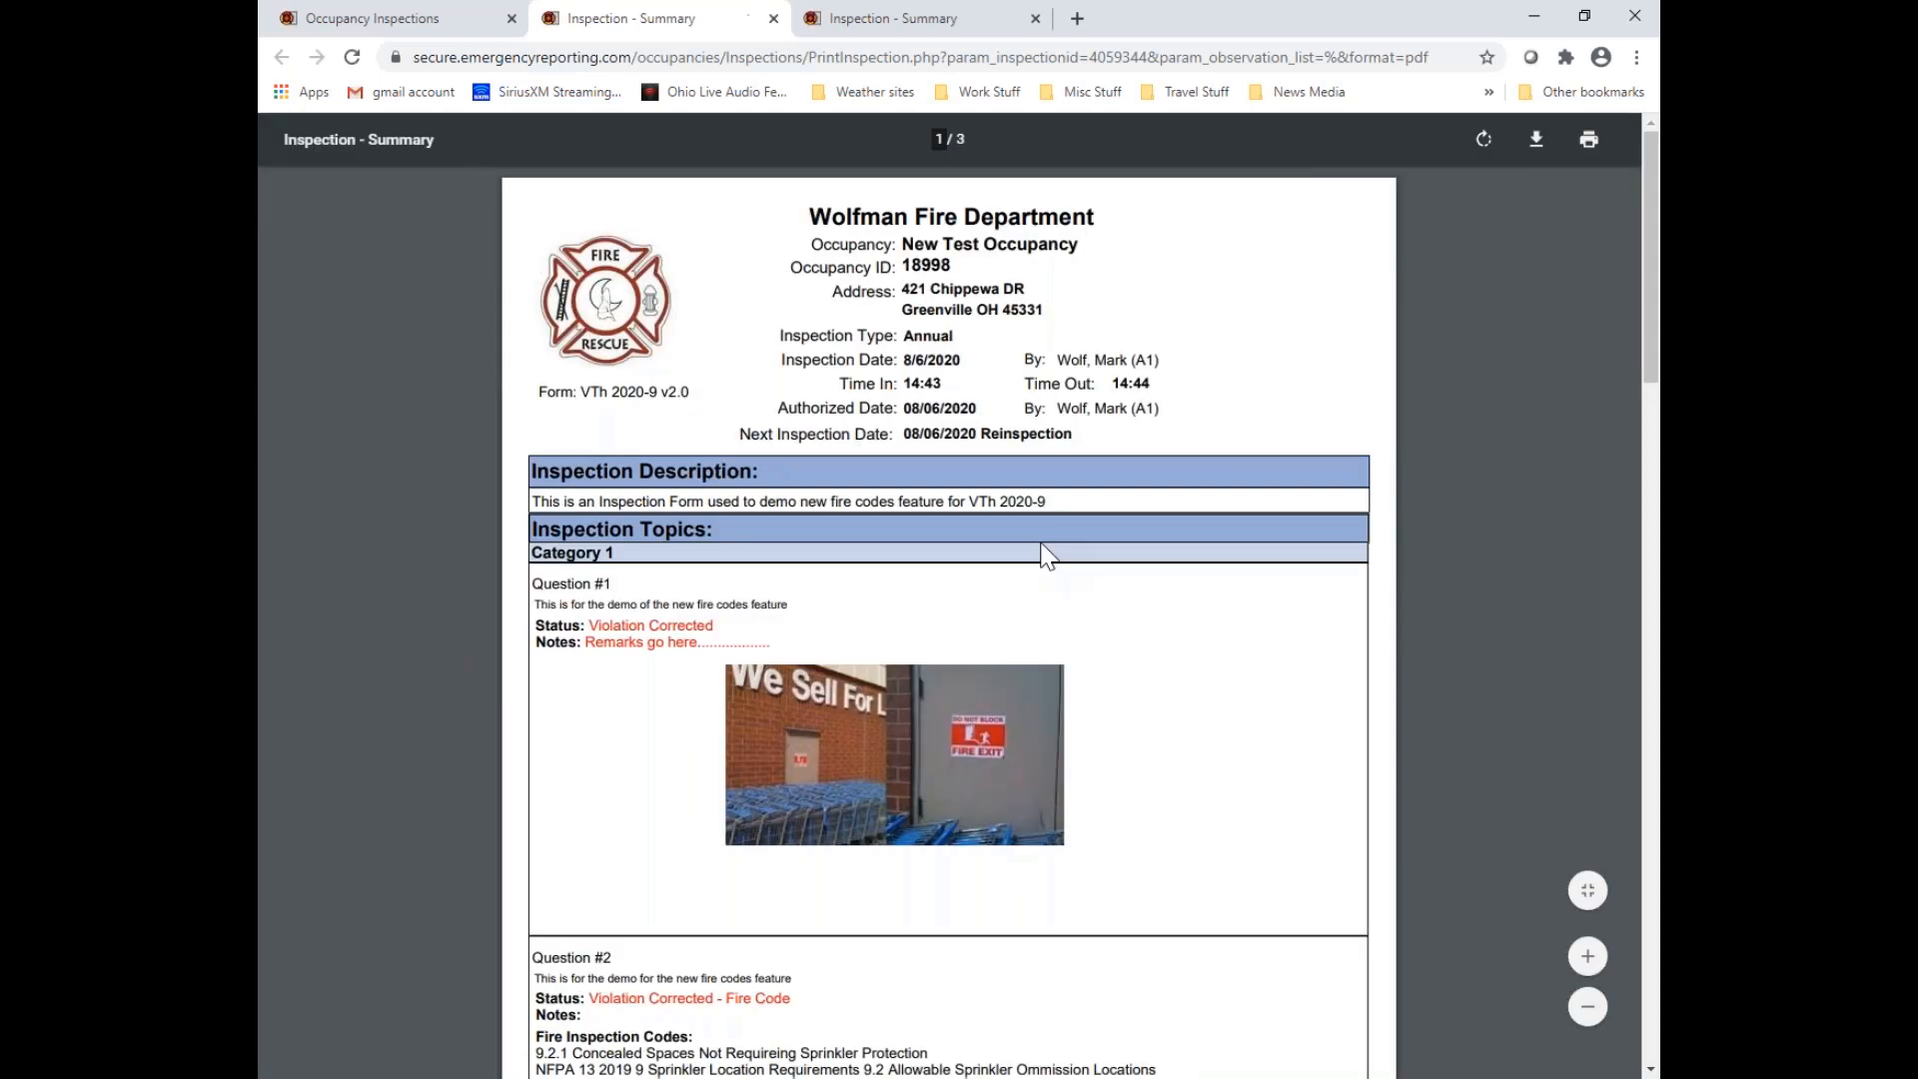
Review the follow-up report's question statuses, remarks, fire codes, summary and inspector sections, and close both open inspection reports
{"action": "scroll", "coordinate": [1199, 621], "scroll_direction": "down", "scroll_amount": 2}
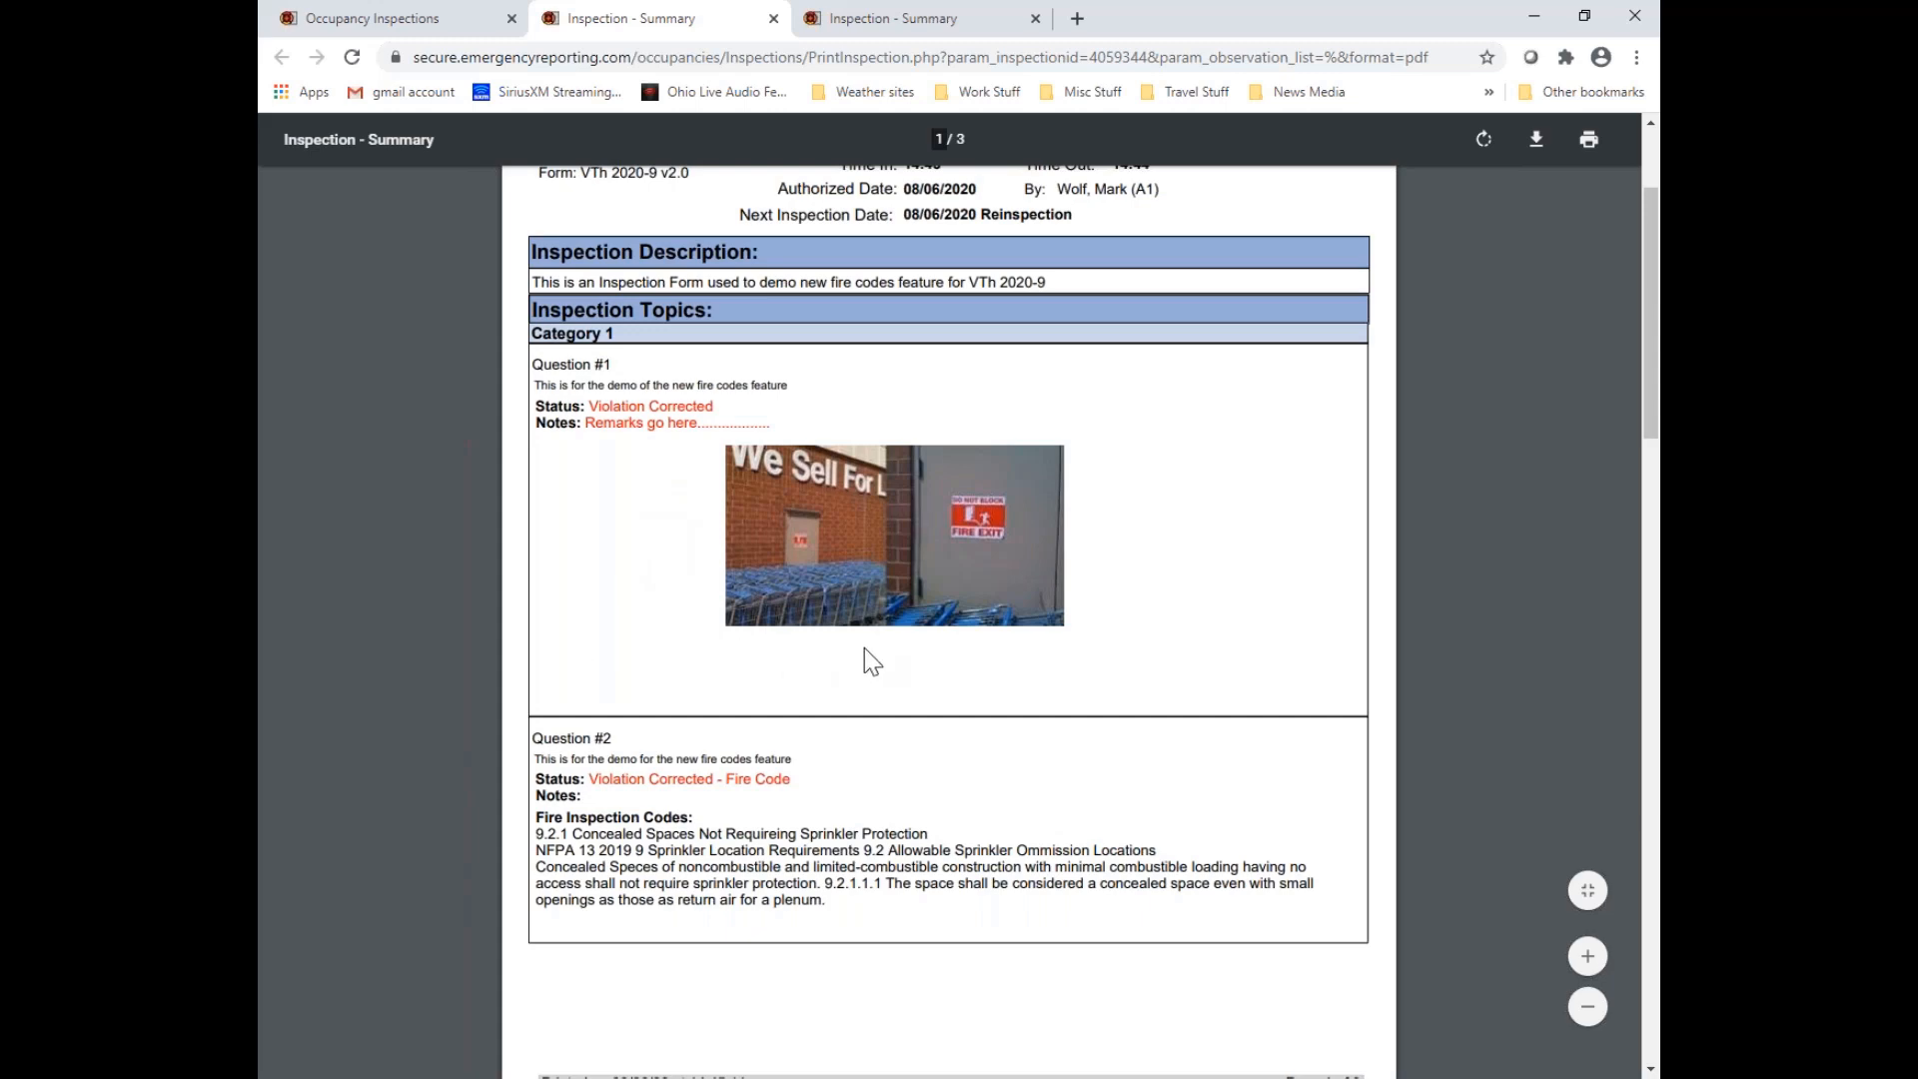
{"action": "scroll", "coordinate": [779, 759], "scroll_direction": "down", "scroll_amount": 1}
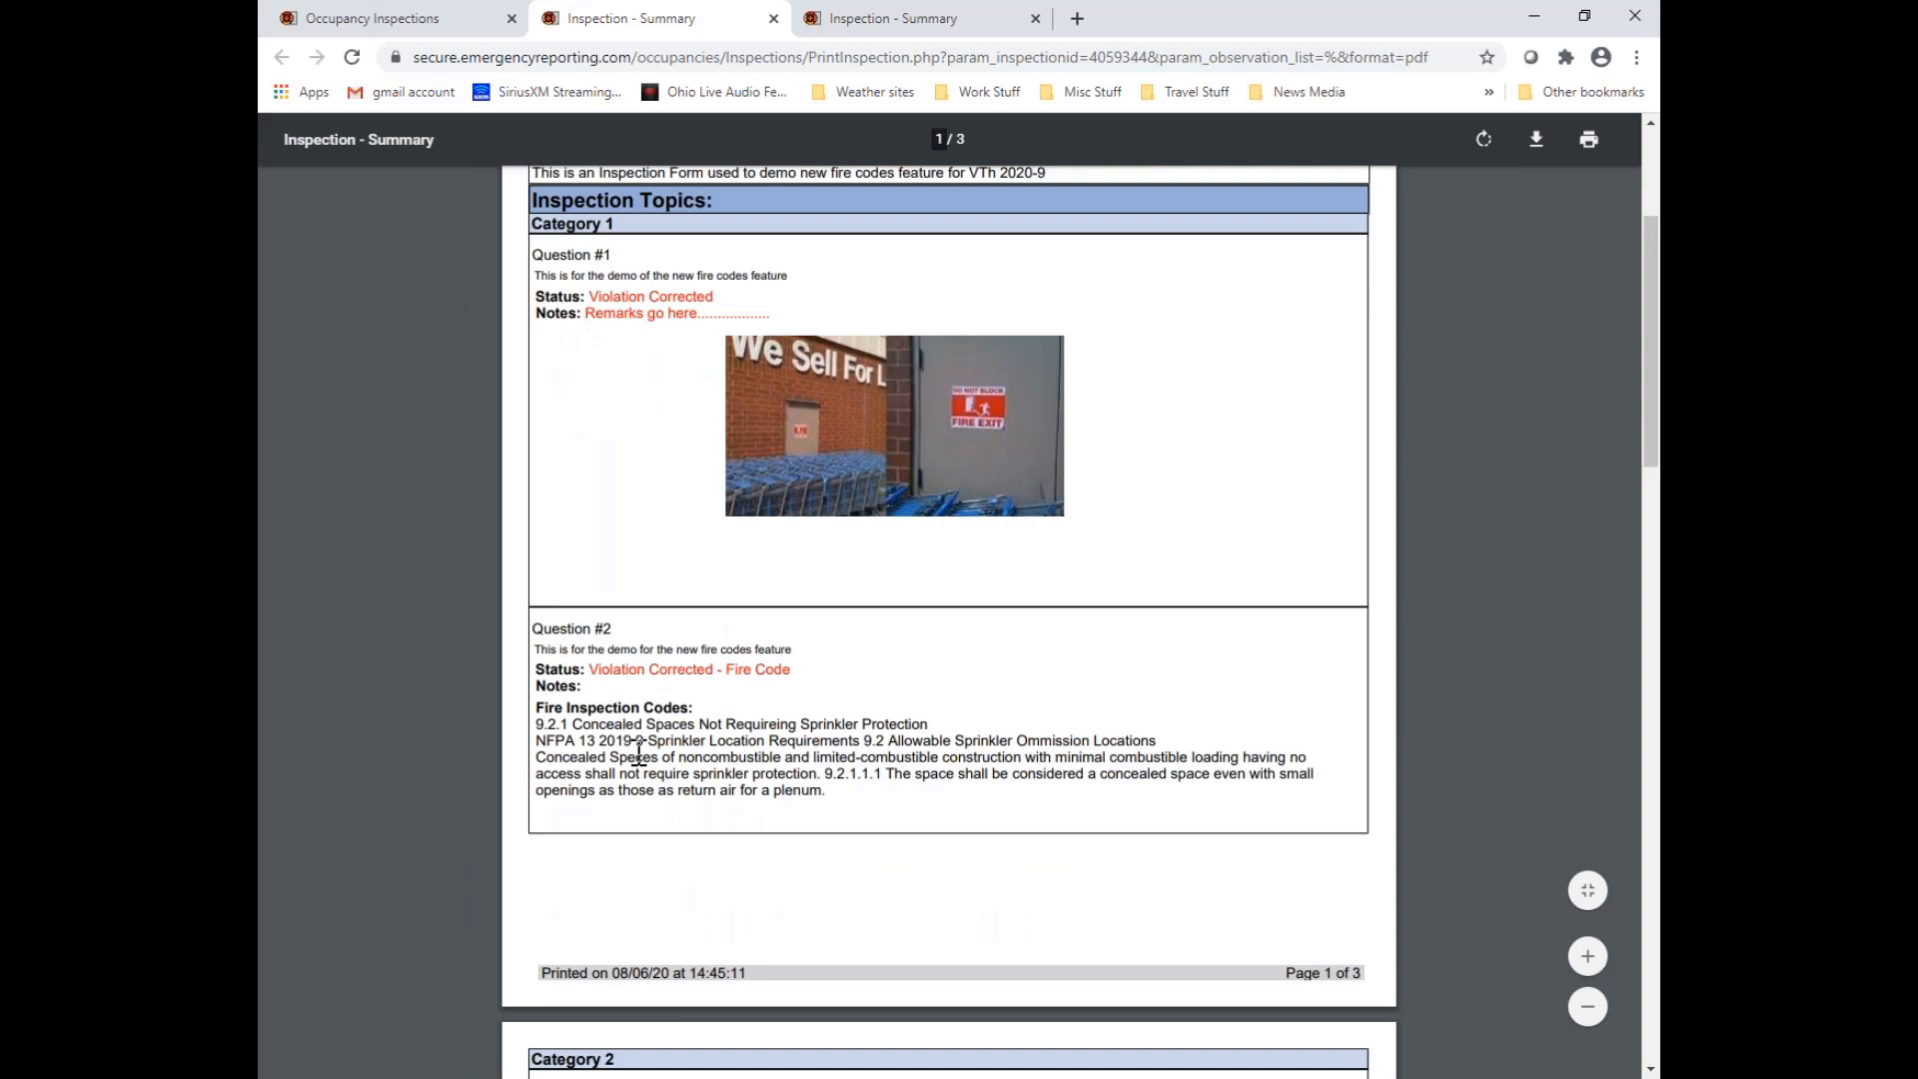
{"action": "scroll", "coordinate": [892, 773], "scroll_direction": "down", "scroll_amount": 6}
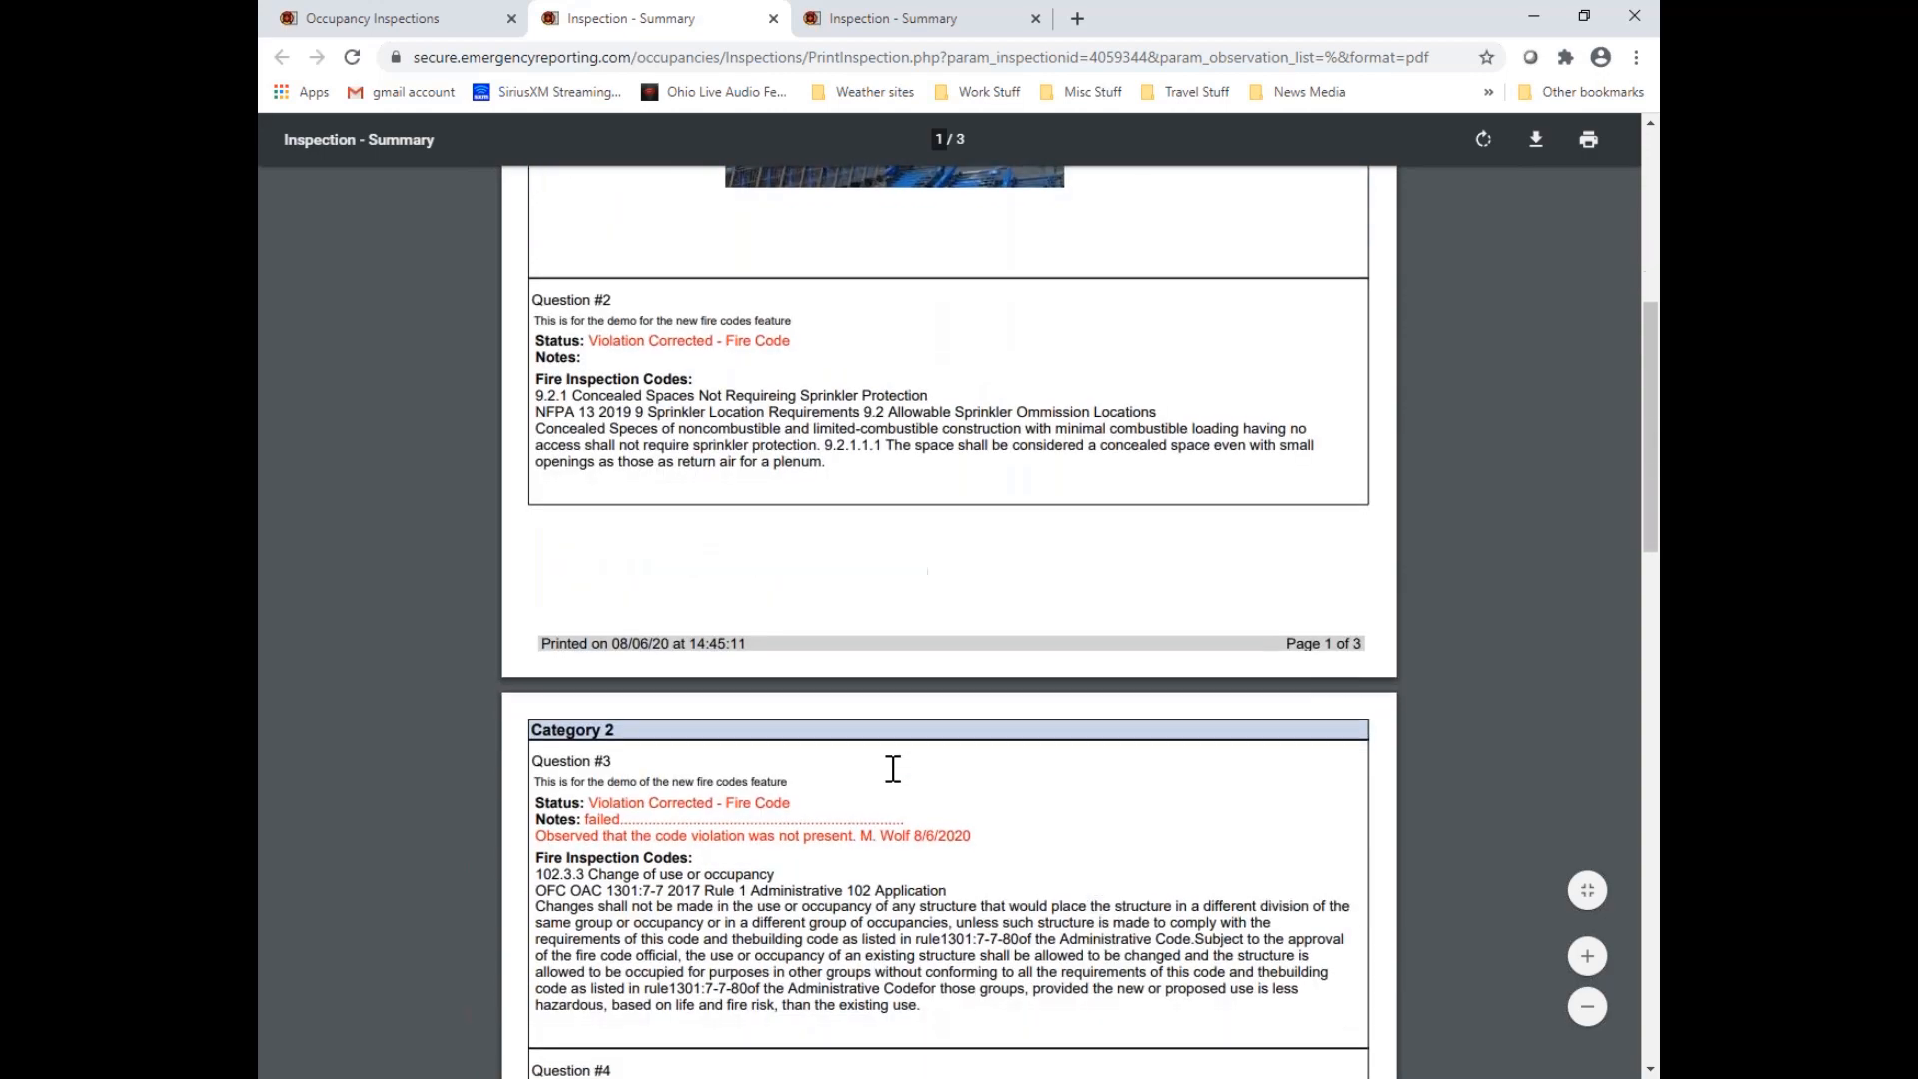
{"action": "scroll", "coordinate": [785, 500], "scroll_direction": "down", "scroll_amount": 3}
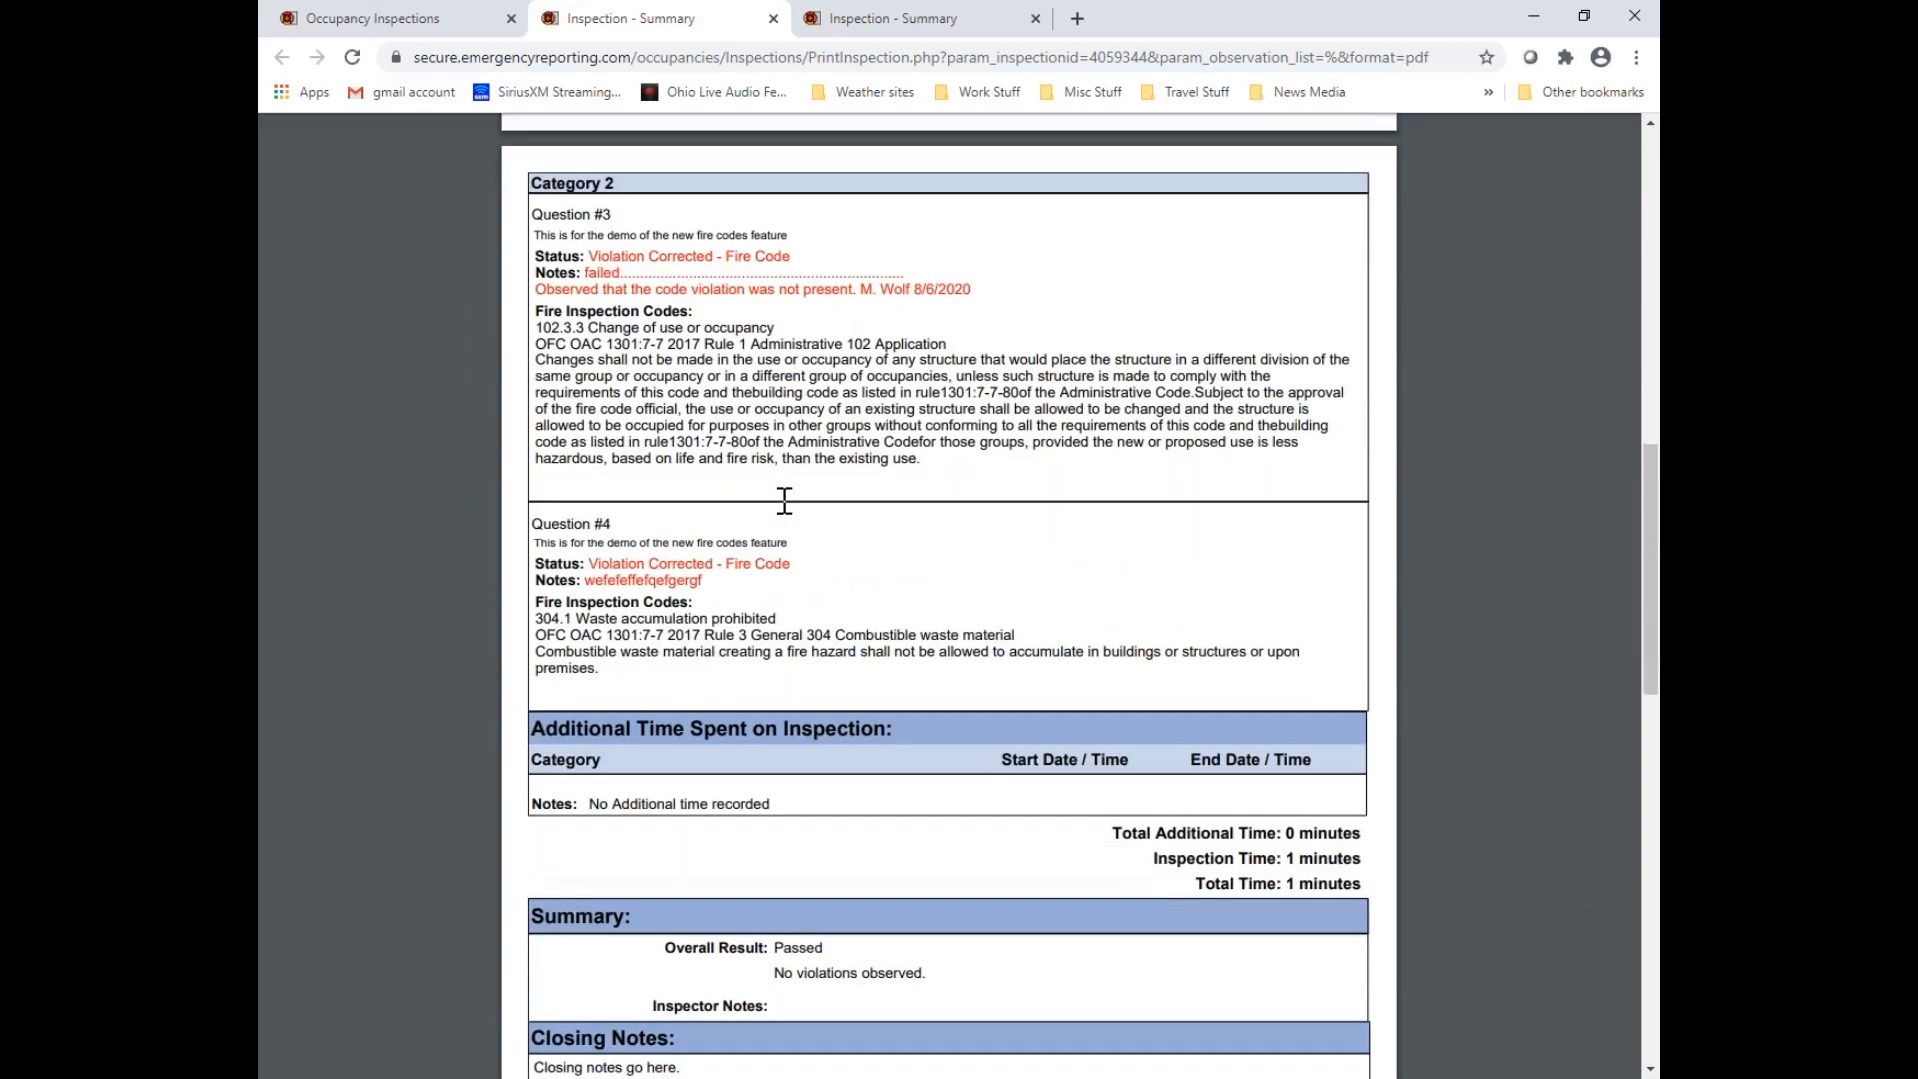
{"action": "scroll", "coordinate": [785, 499], "scroll_direction": "down", "scroll_amount": 5}
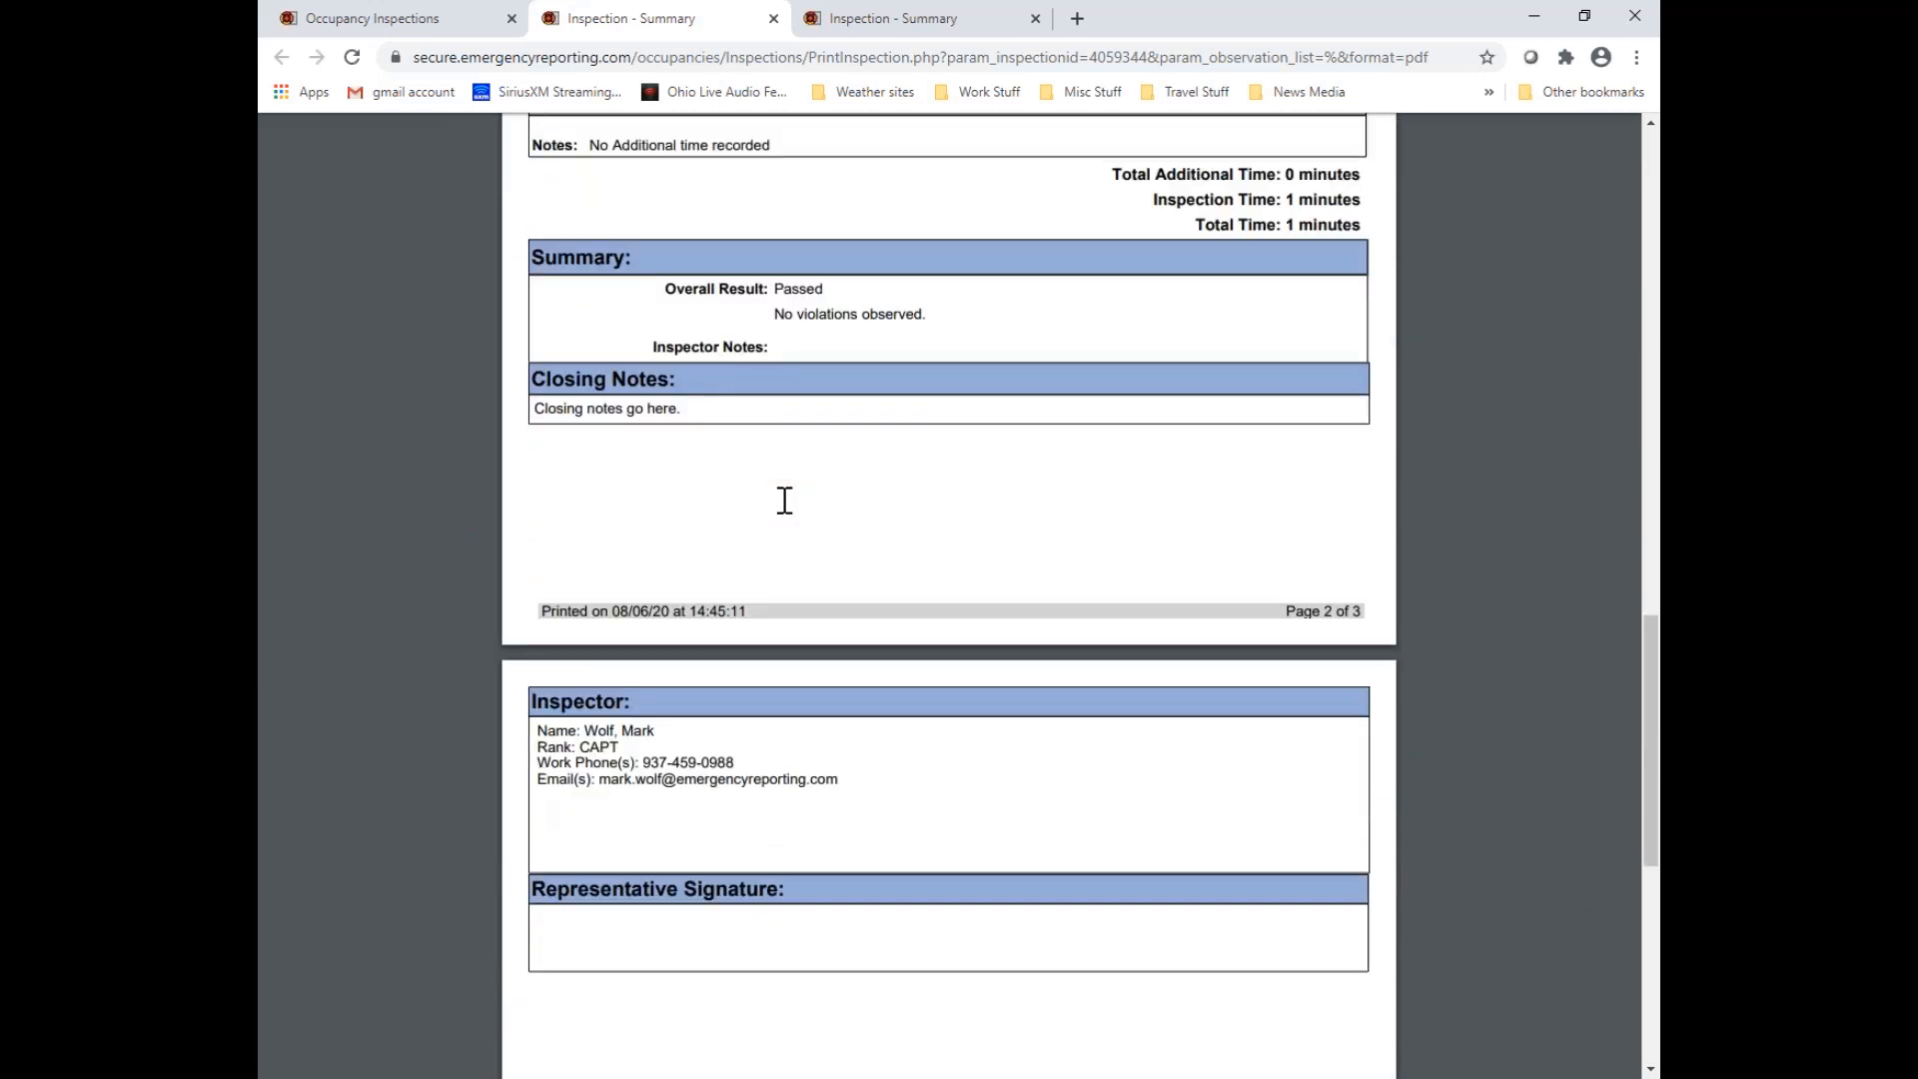
{"action": "scroll", "coordinate": [786, 499], "scroll_direction": "down", "scroll_amount": 1}
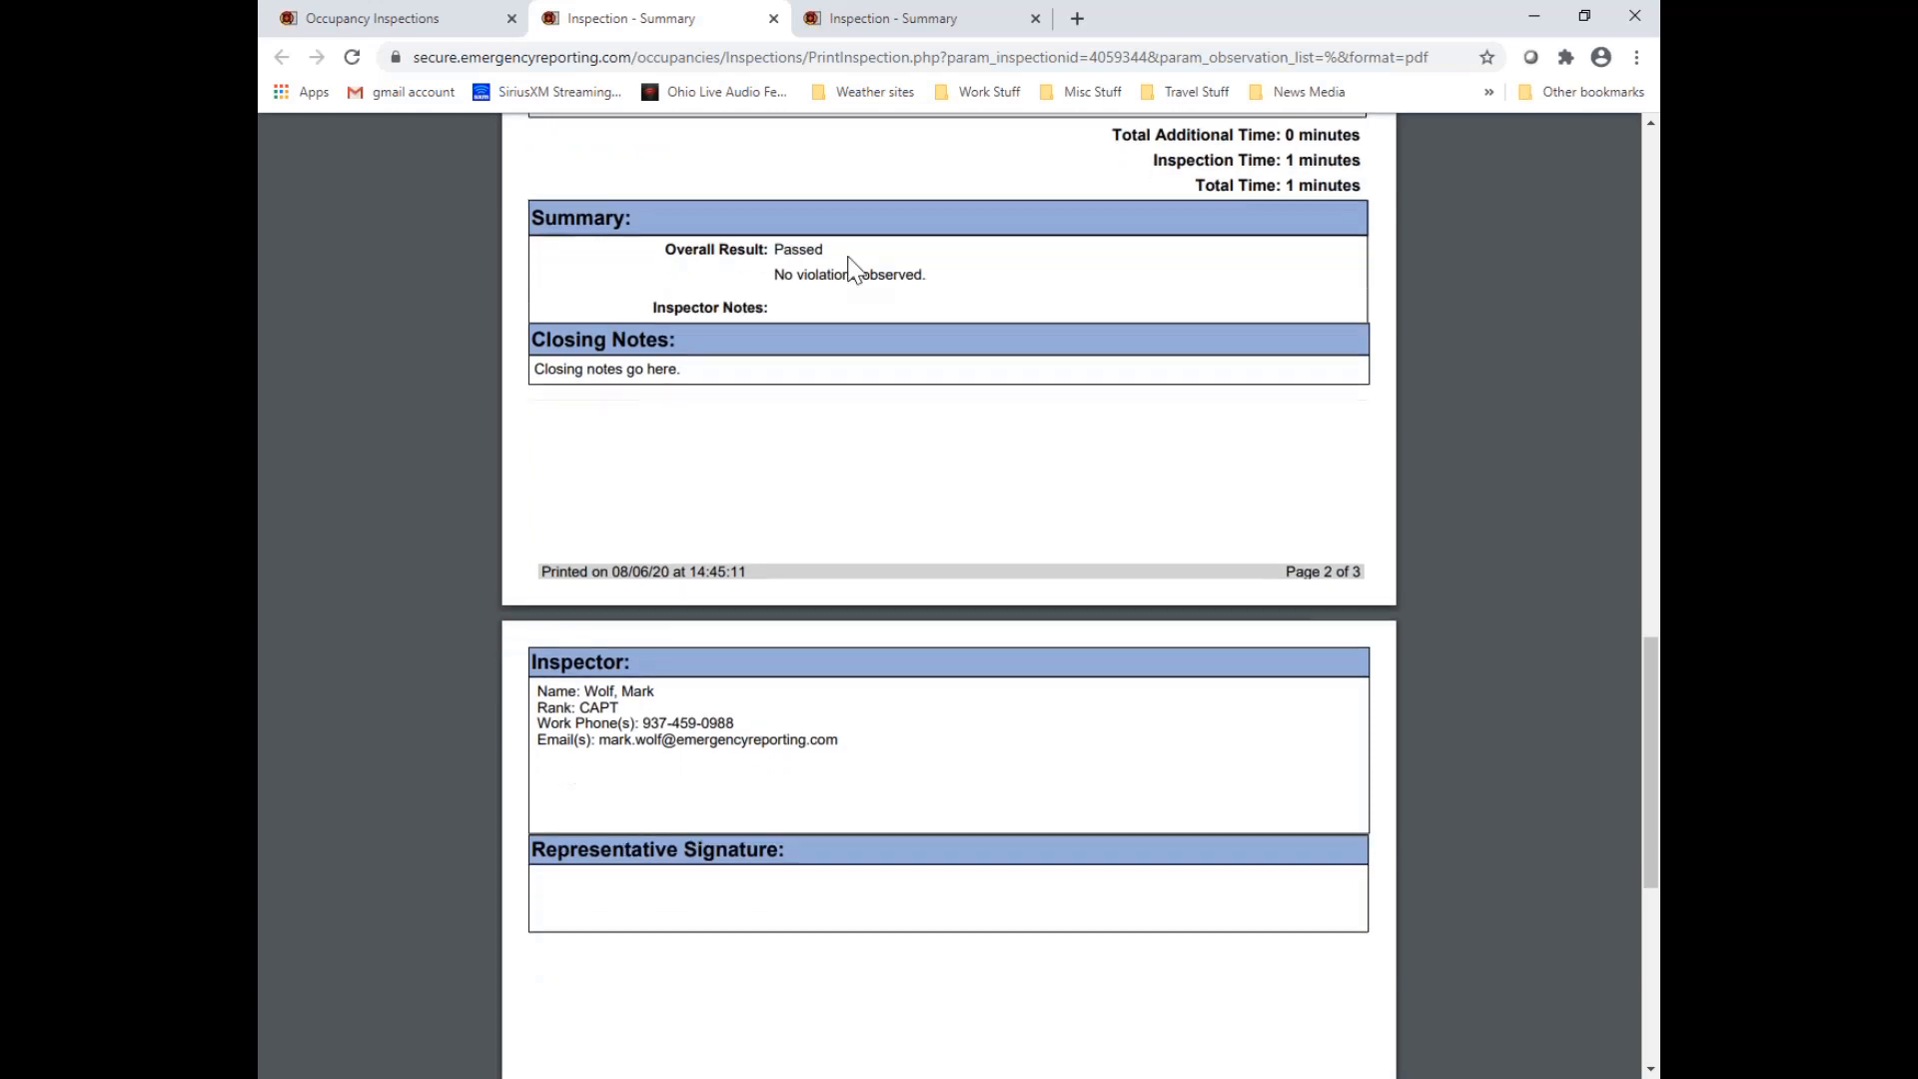
{"action": "left_click", "coordinate": [773, 18]}
{"action": "left_click", "coordinate": [773, 18]}
Open the Inspection Forms list from the occupancy module settings
{"action": "scroll", "coordinate": [1122, 729], "scroll_direction": "up", "scroll_amount": 2}
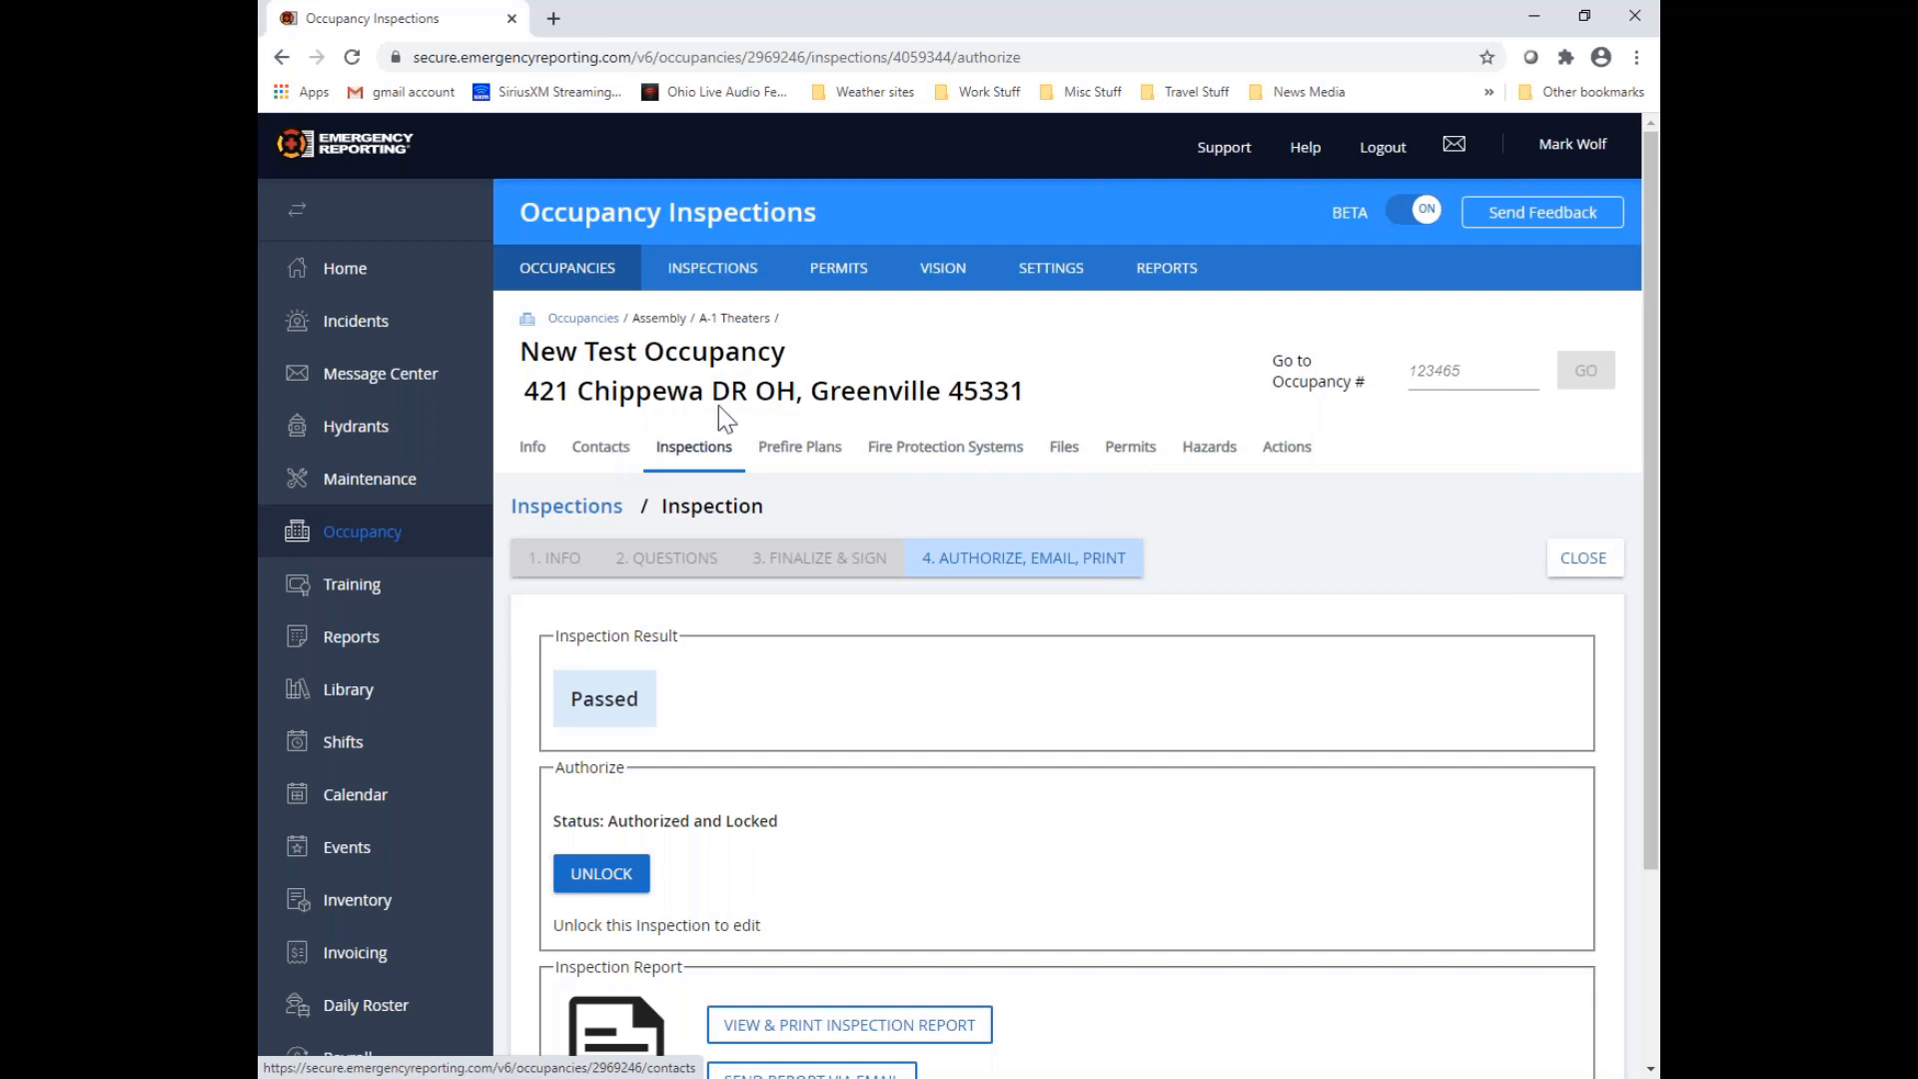
{"action": "left_click", "coordinate": [1091, 276]}
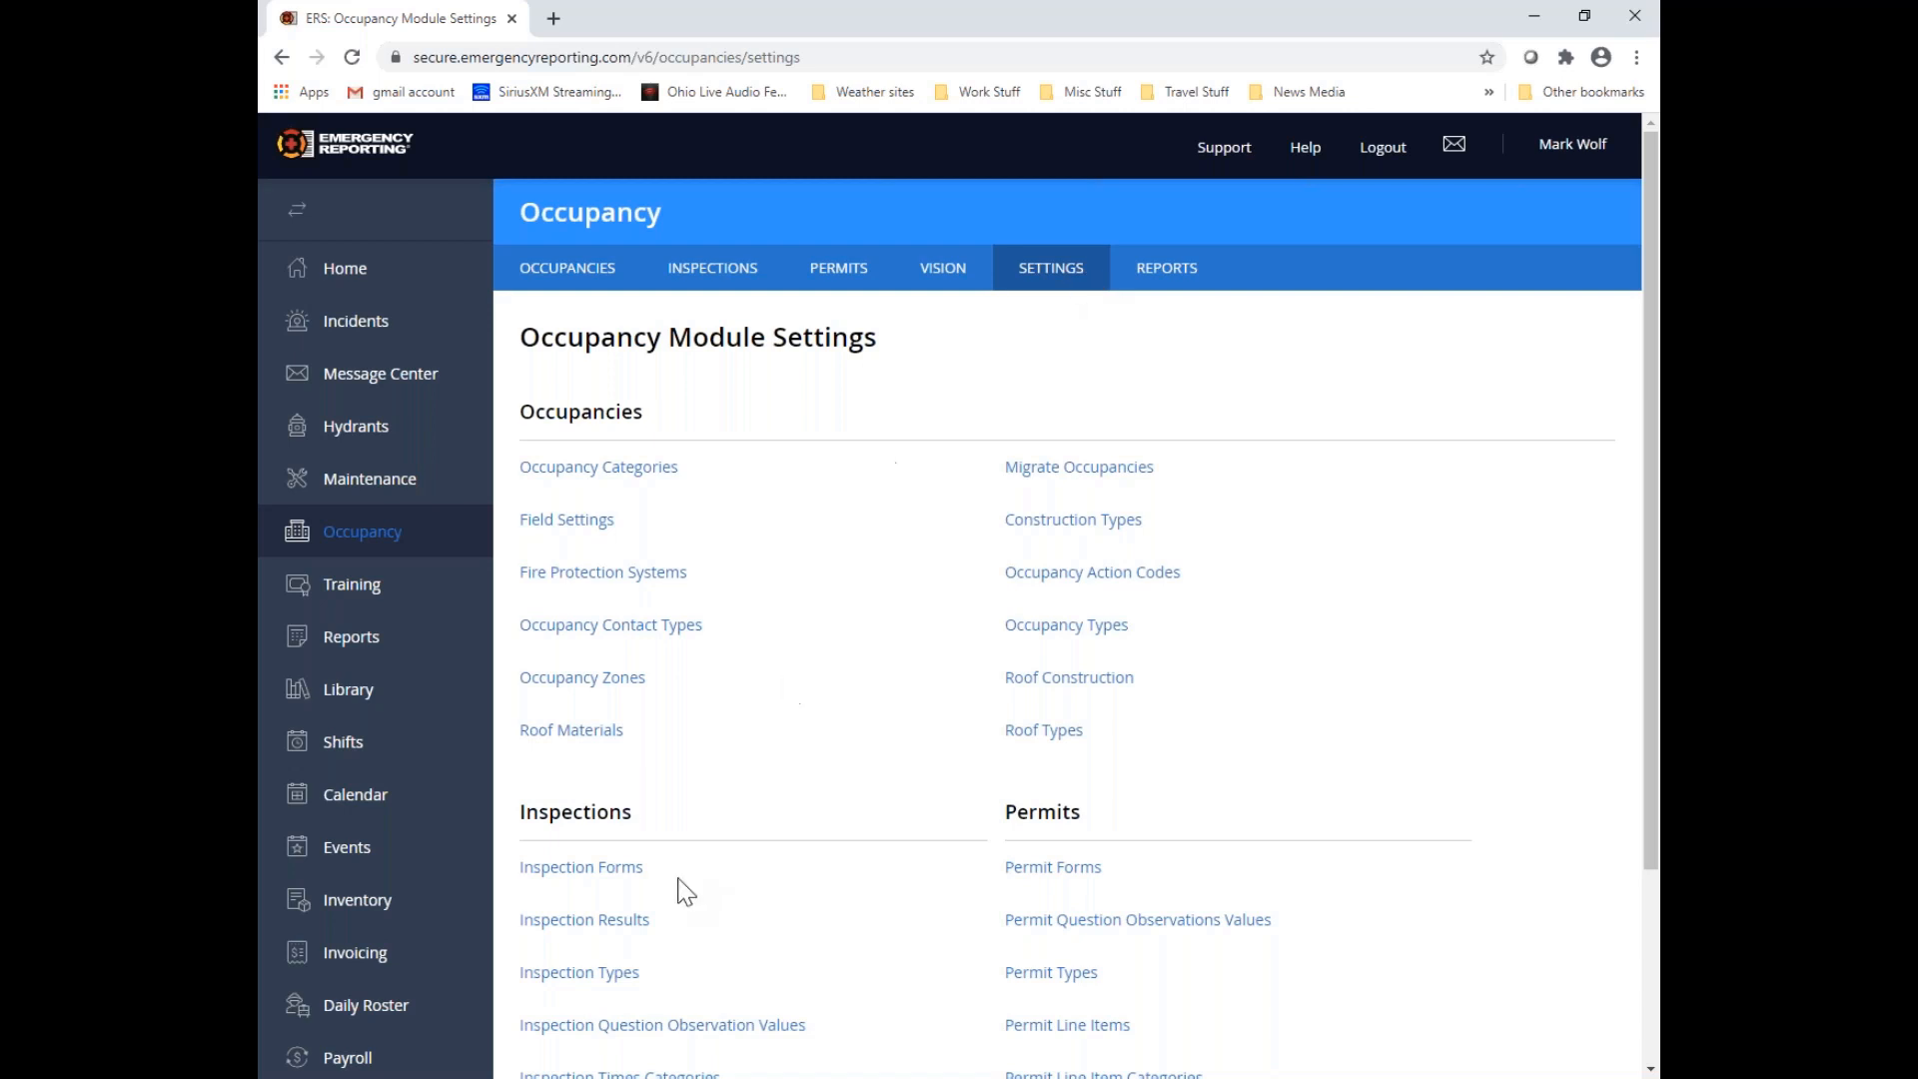
{"action": "left_click", "coordinate": [611, 871]}
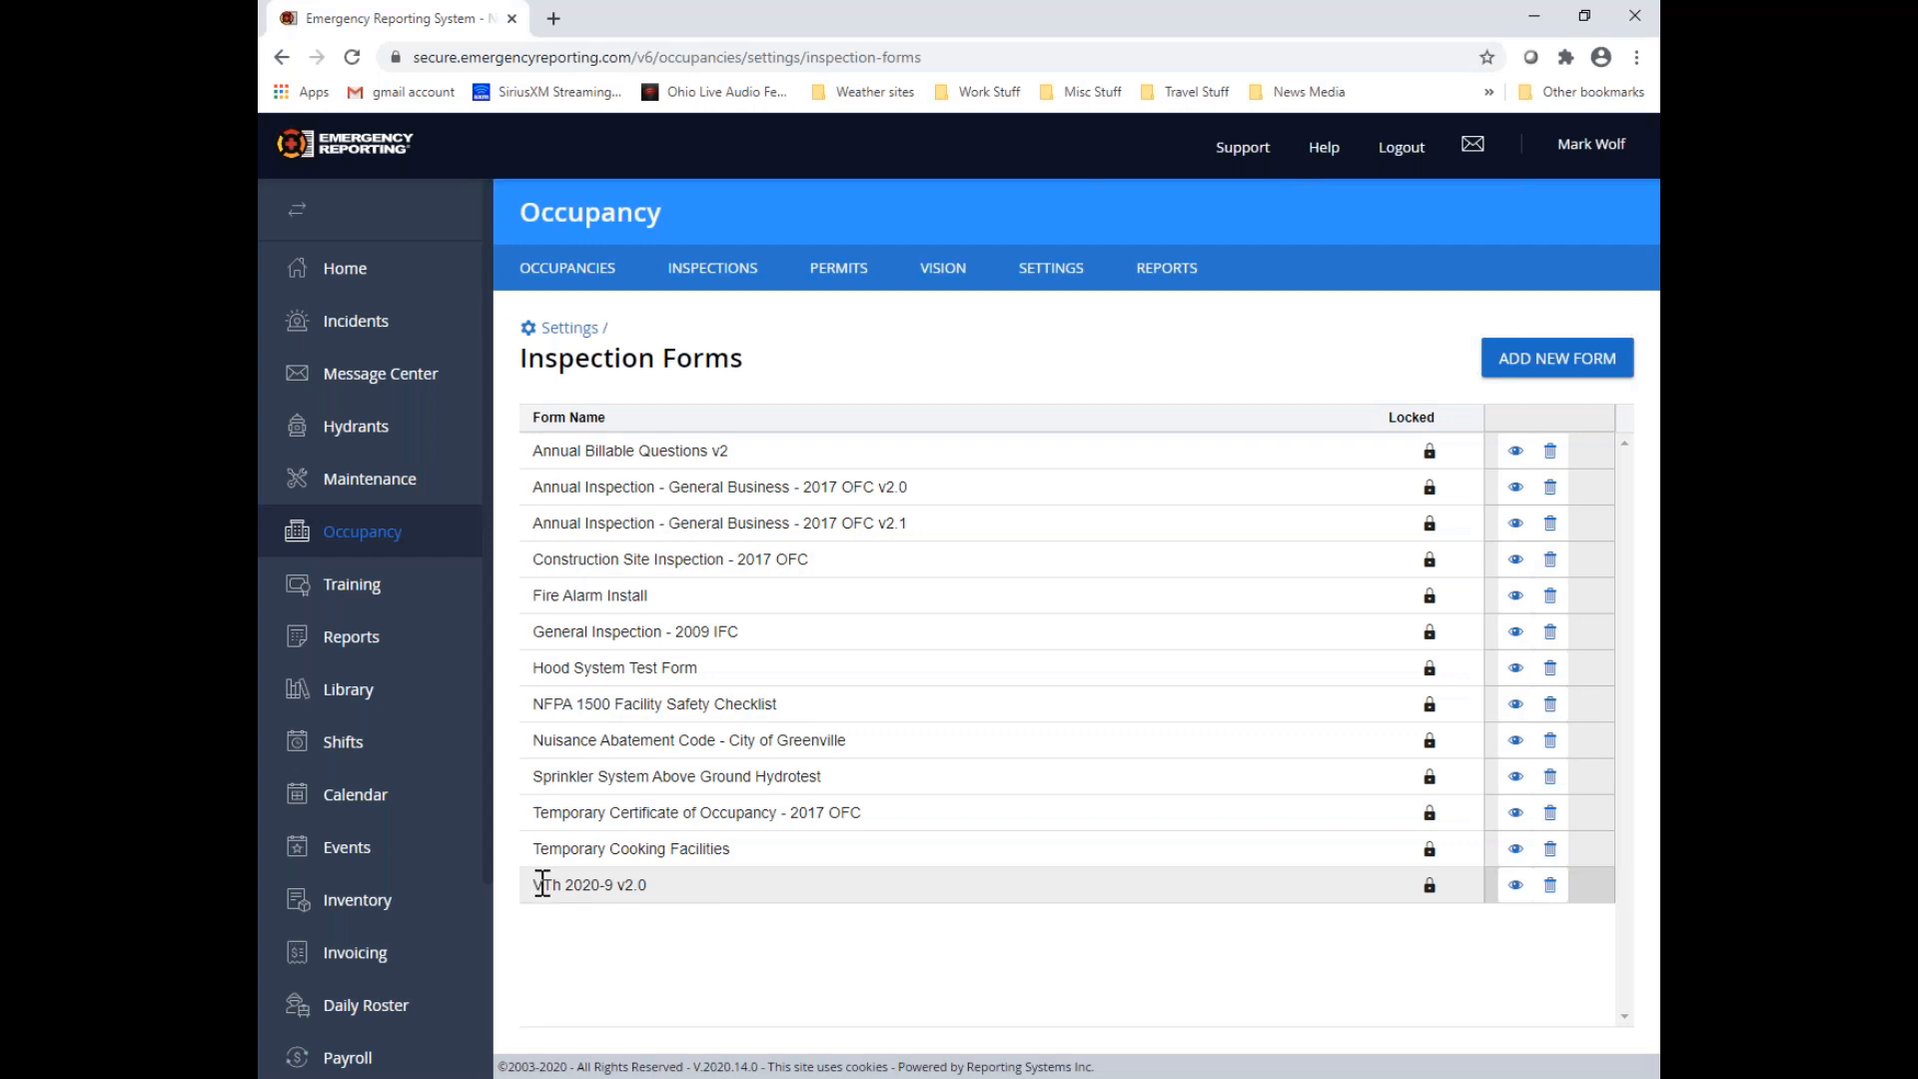
Copy "VTh 2020-9 v" from the existing form's name and start a new inspection form named "VTh 2020-9 v3.0"
{"action": "left_click_drag", "start_coordinate": [532, 885], "coordinate": [625, 886]}
{"action": "right_click", "coordinate": [628, 892]}
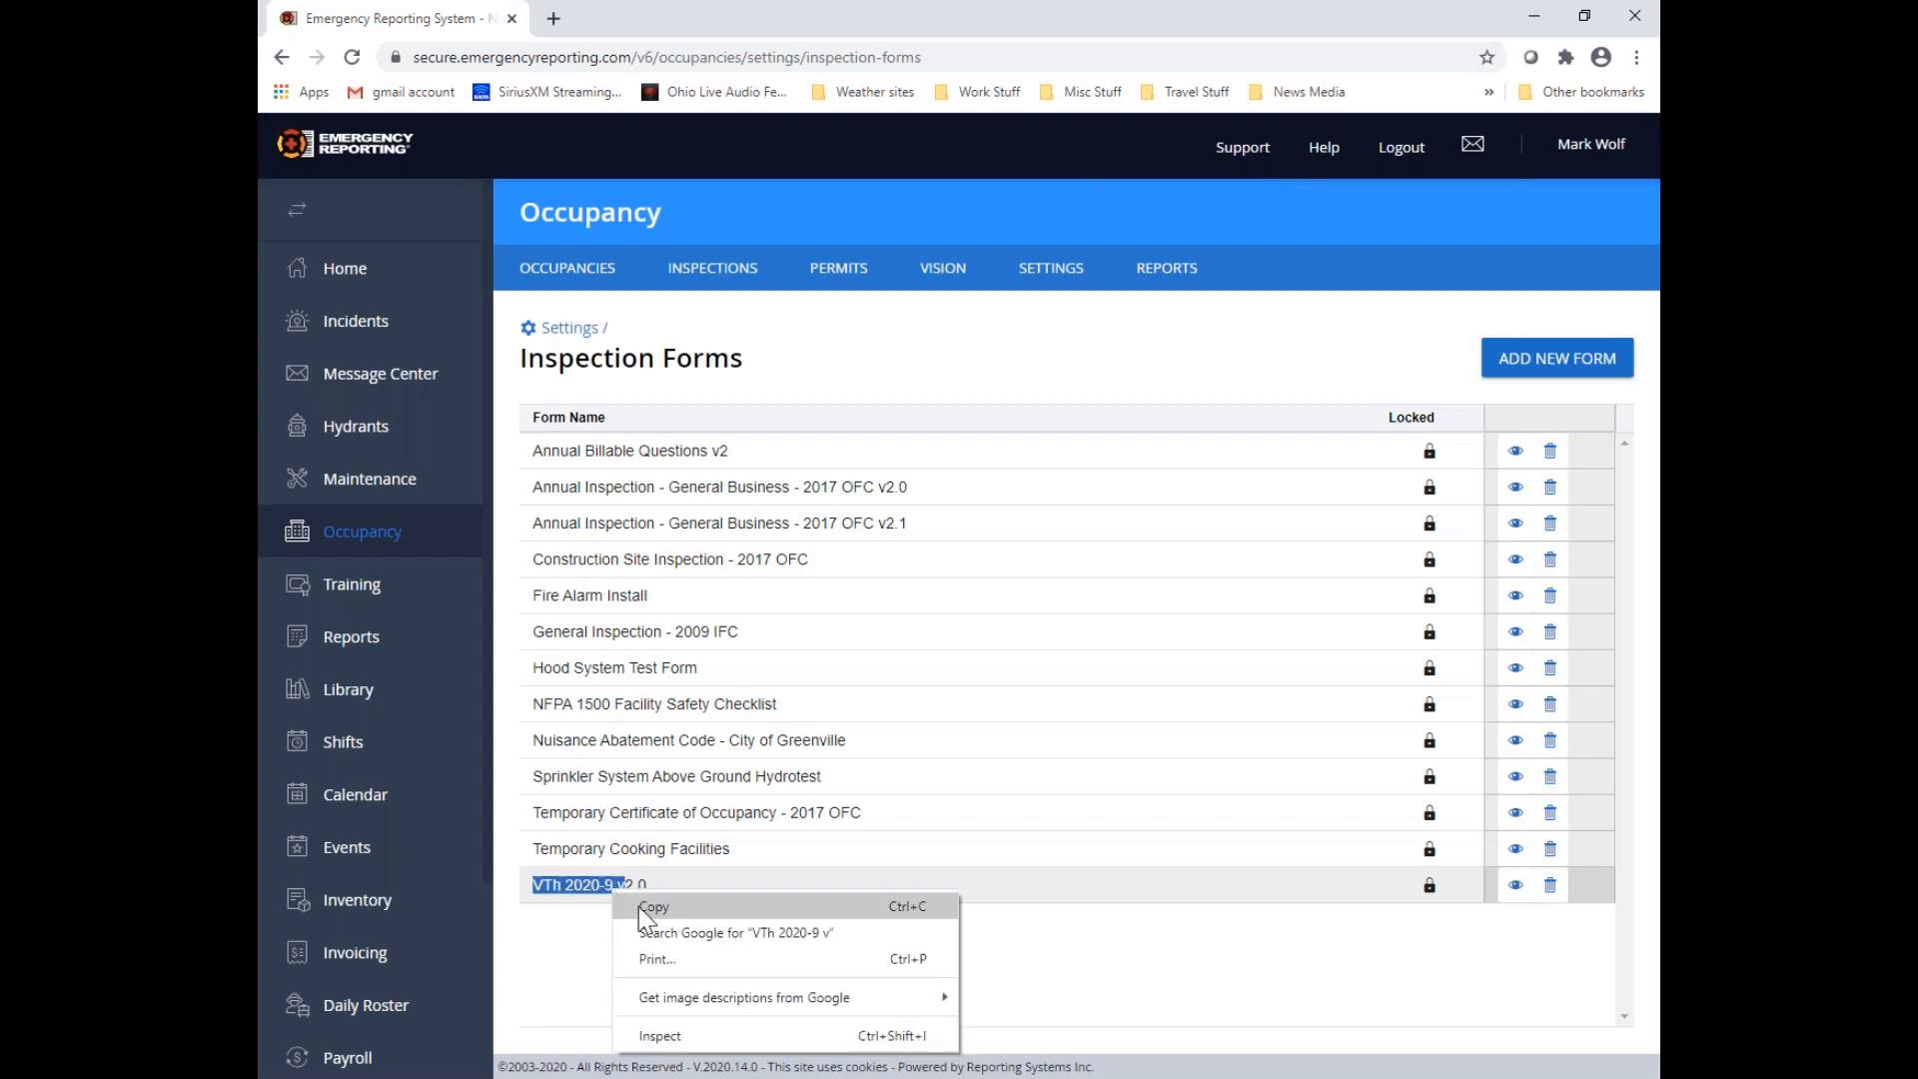
{"action": "left_click", "coordinate": [639, 907]}
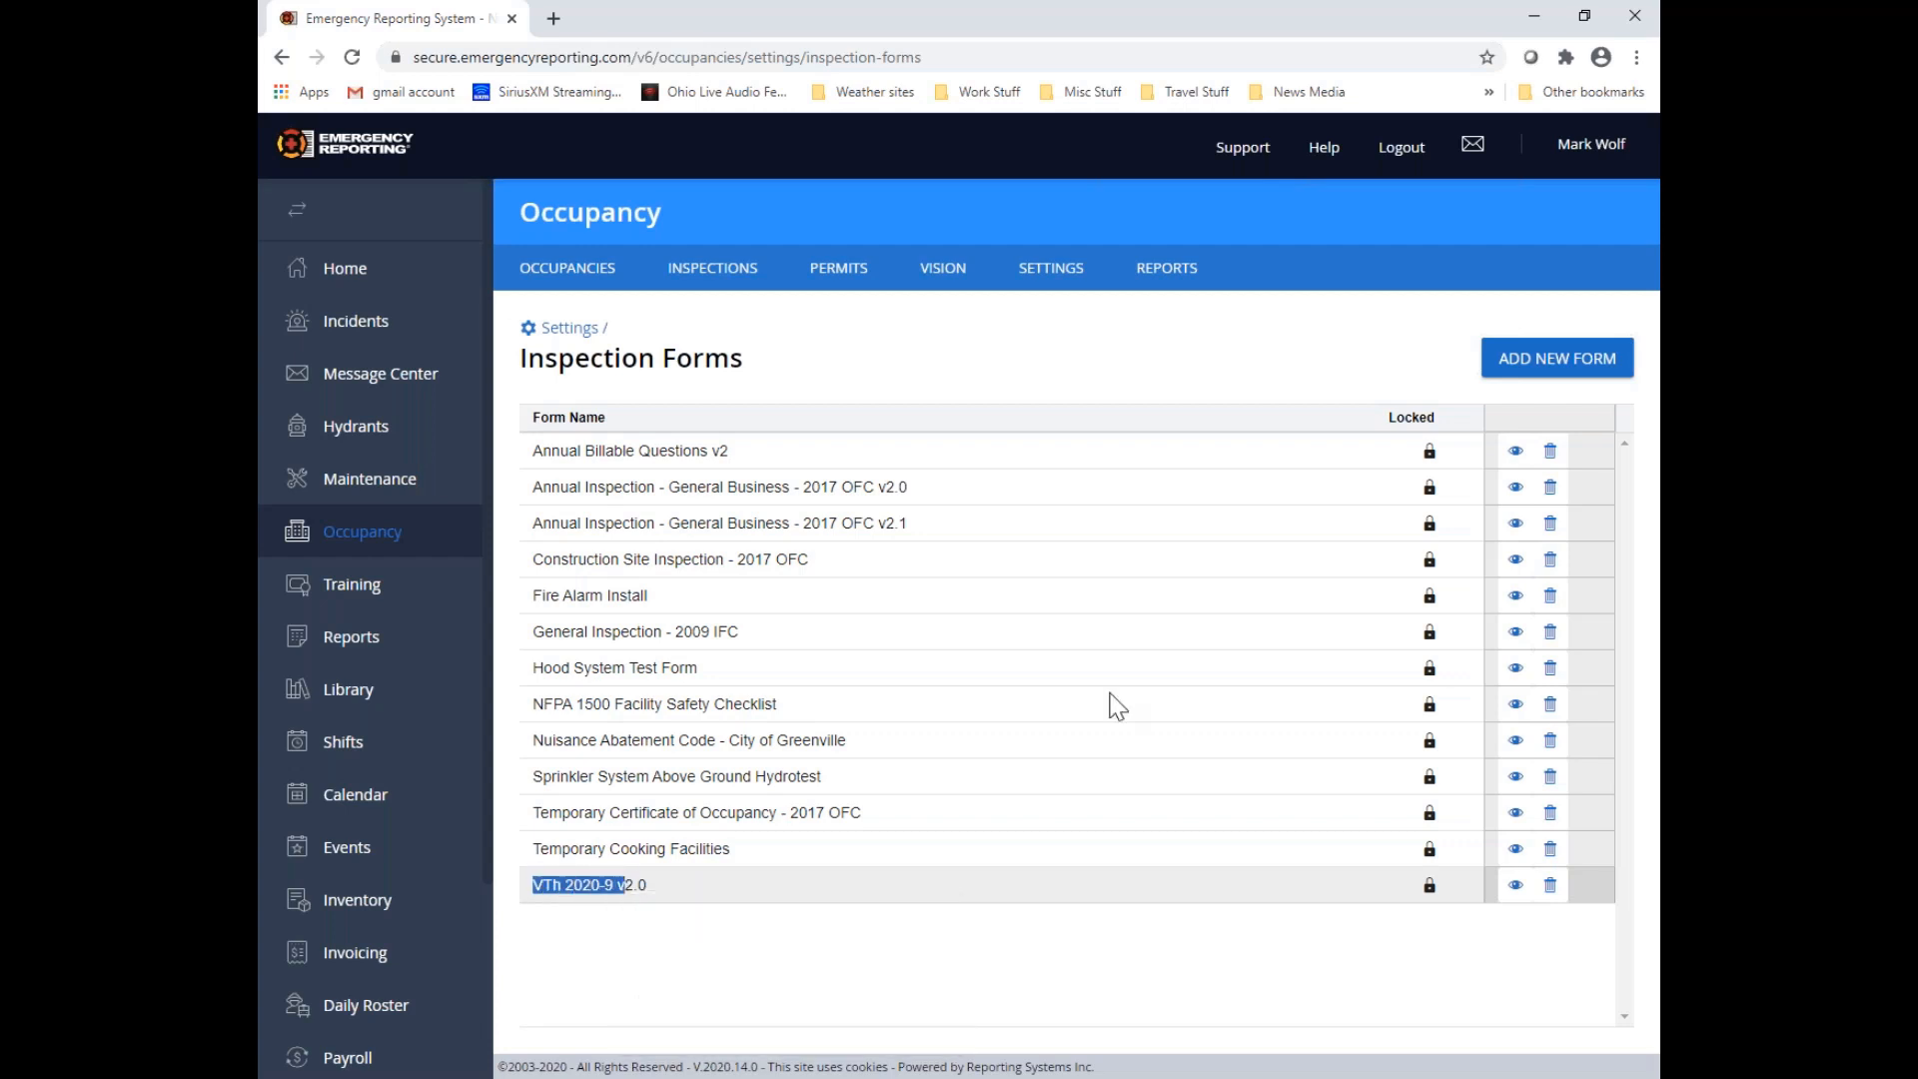
{"action": "left_click", "coordinate": [1571, 370]}
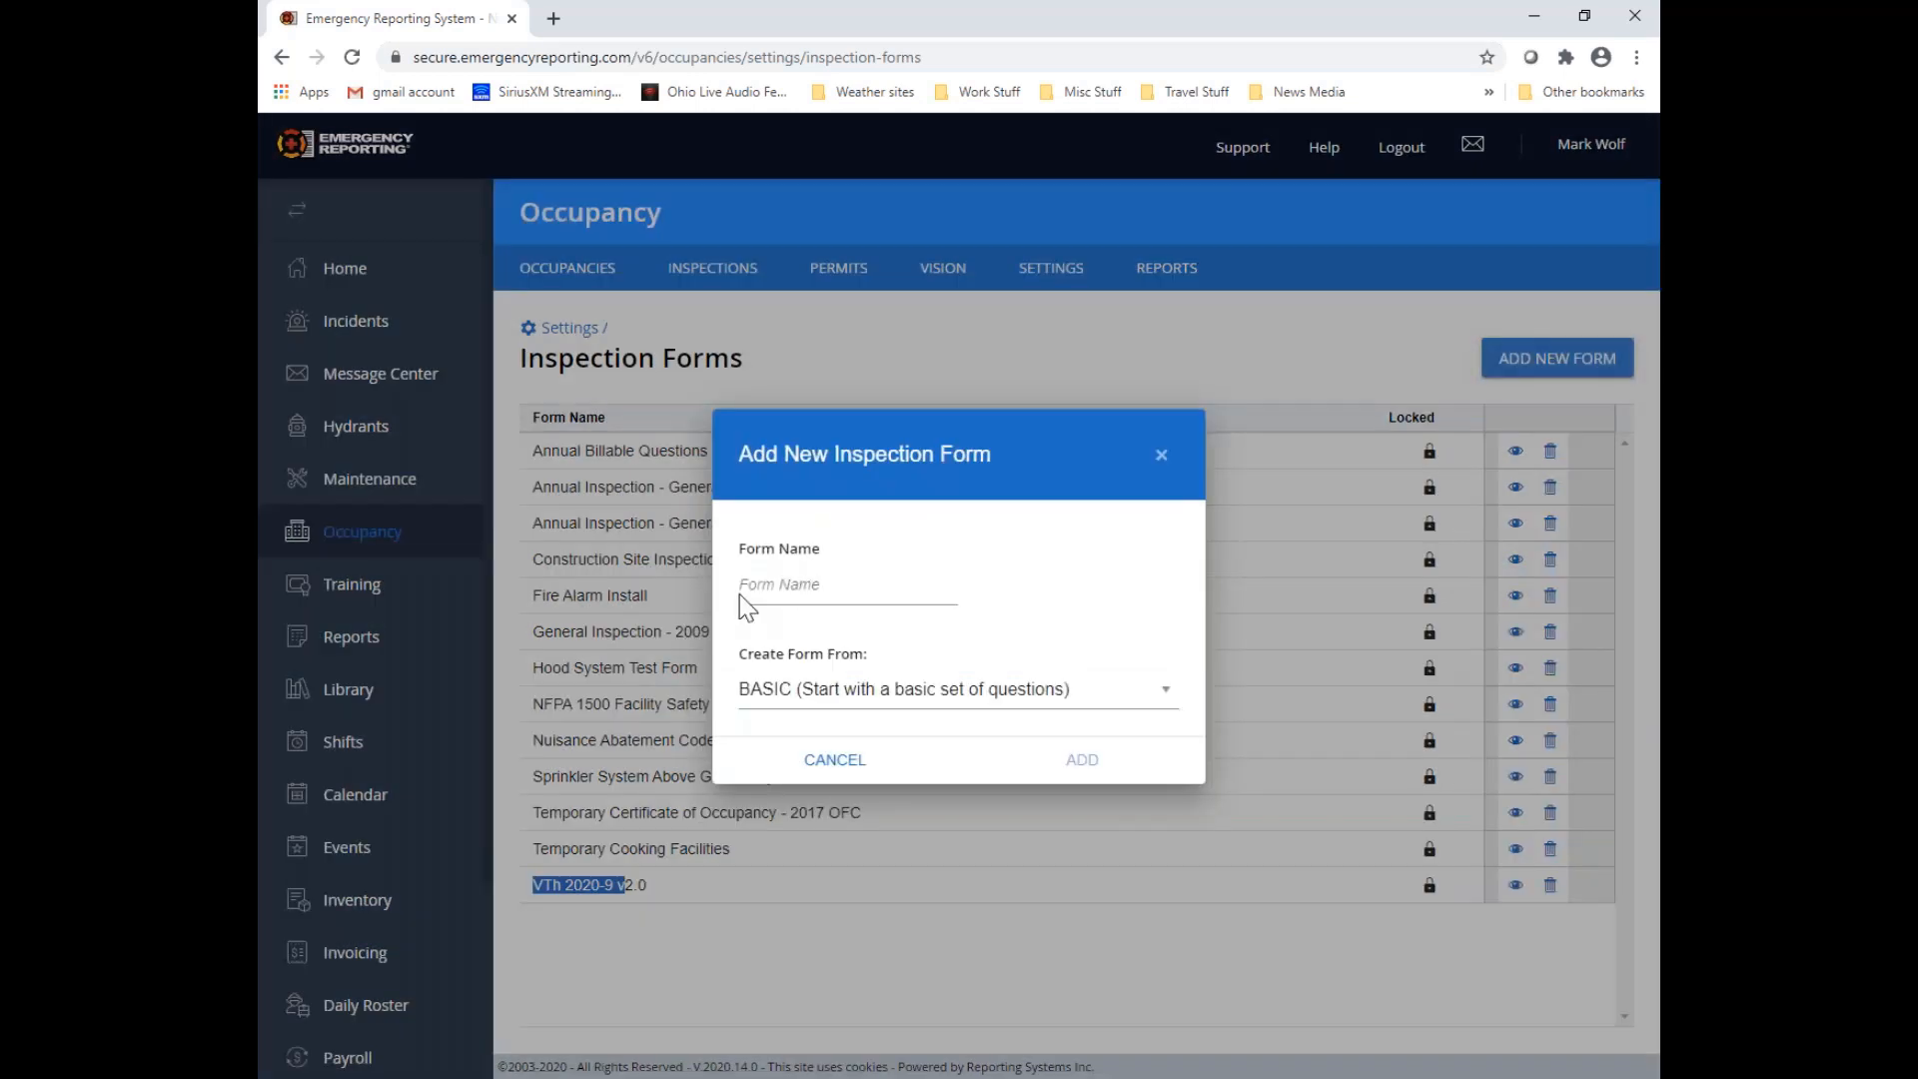
{"action": "left_click", "coordinate": [742, 594]}
{"action": "right_click", "coordinate": [747, 593]}
{"action": "left_click", "coordinate": [793, 763]}
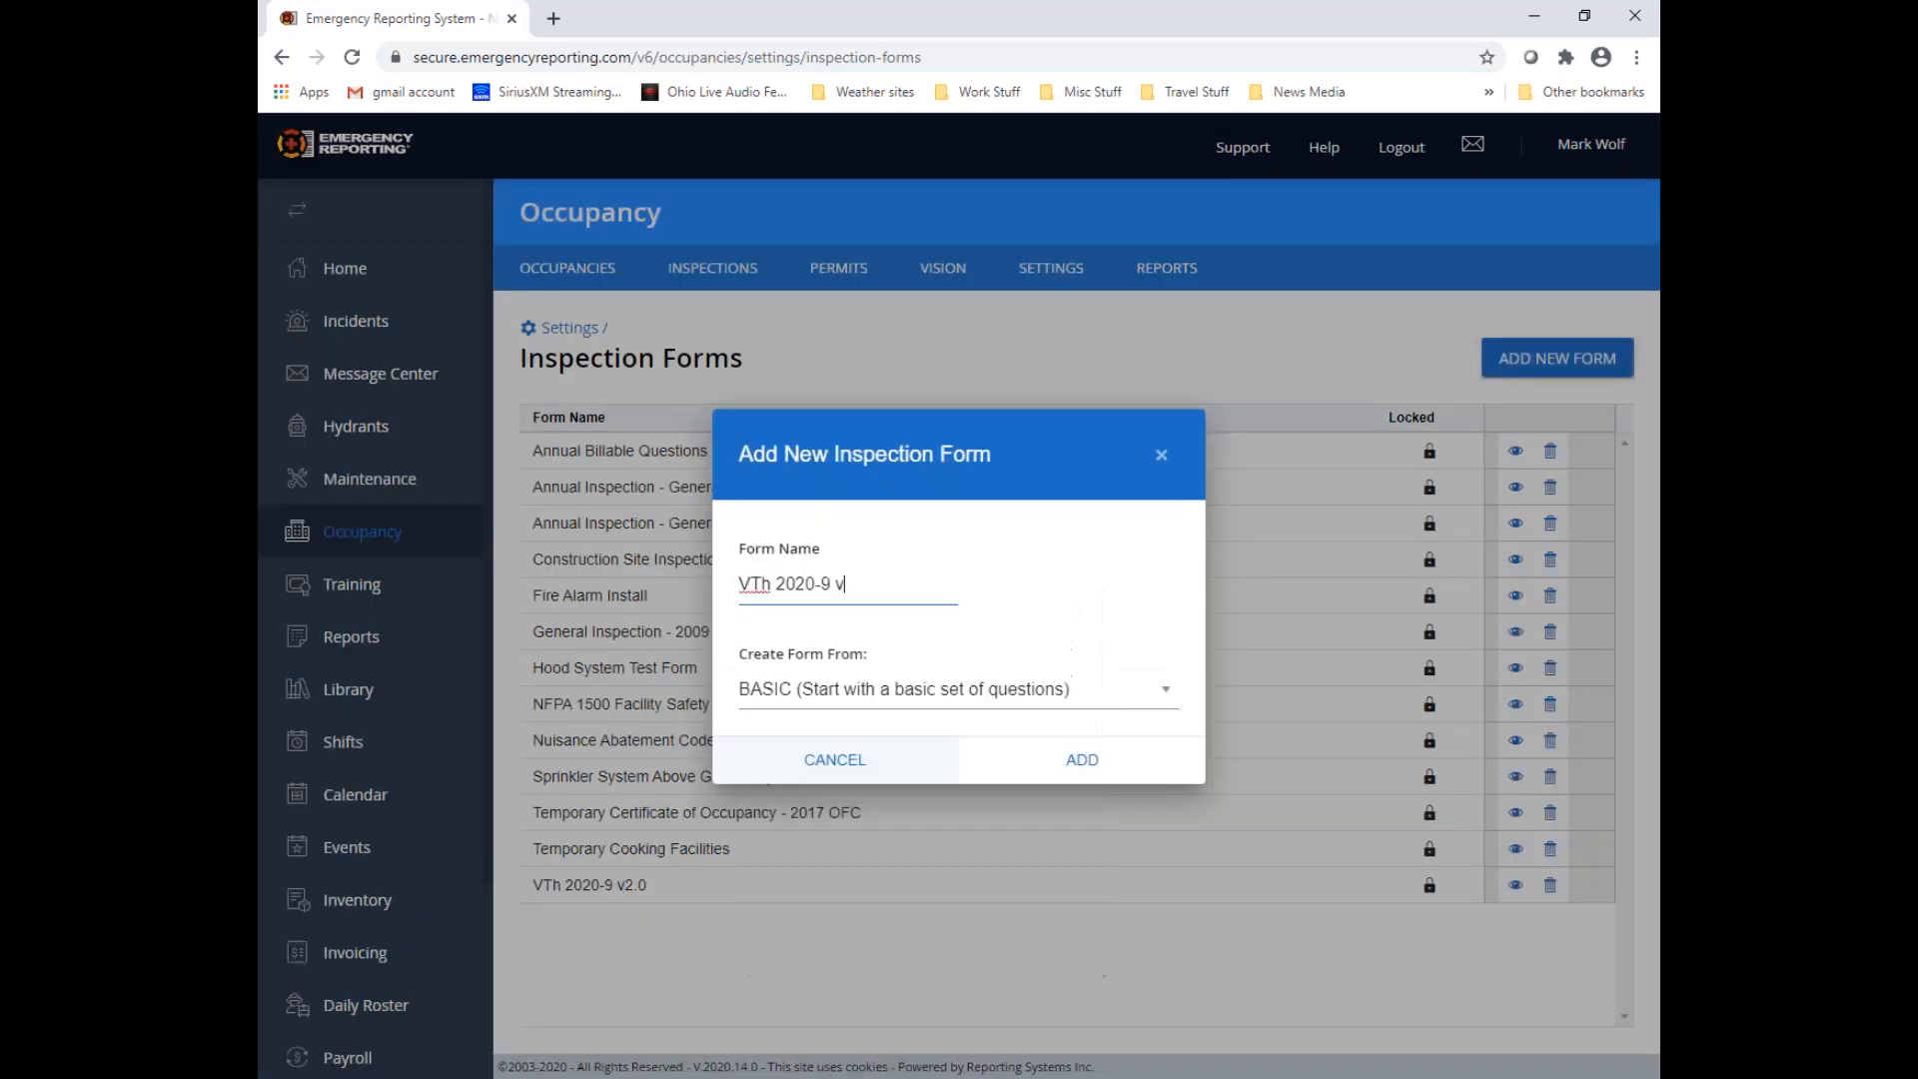
{"action": "type", "text": "3.0"}
Base the new inspection form on VTh 2020-9 v2.0 and add it to the list
{"action": "left_click", "coordinate": [936, 692]}
{"action": "scroll", "coordinate": [872, 812], "scroll_direction": "down", "scroll_amount": 1}
{"action": "scroll", "coordinate": [871, 812], "scroll_direction": "down", "scroll_amount": 6}
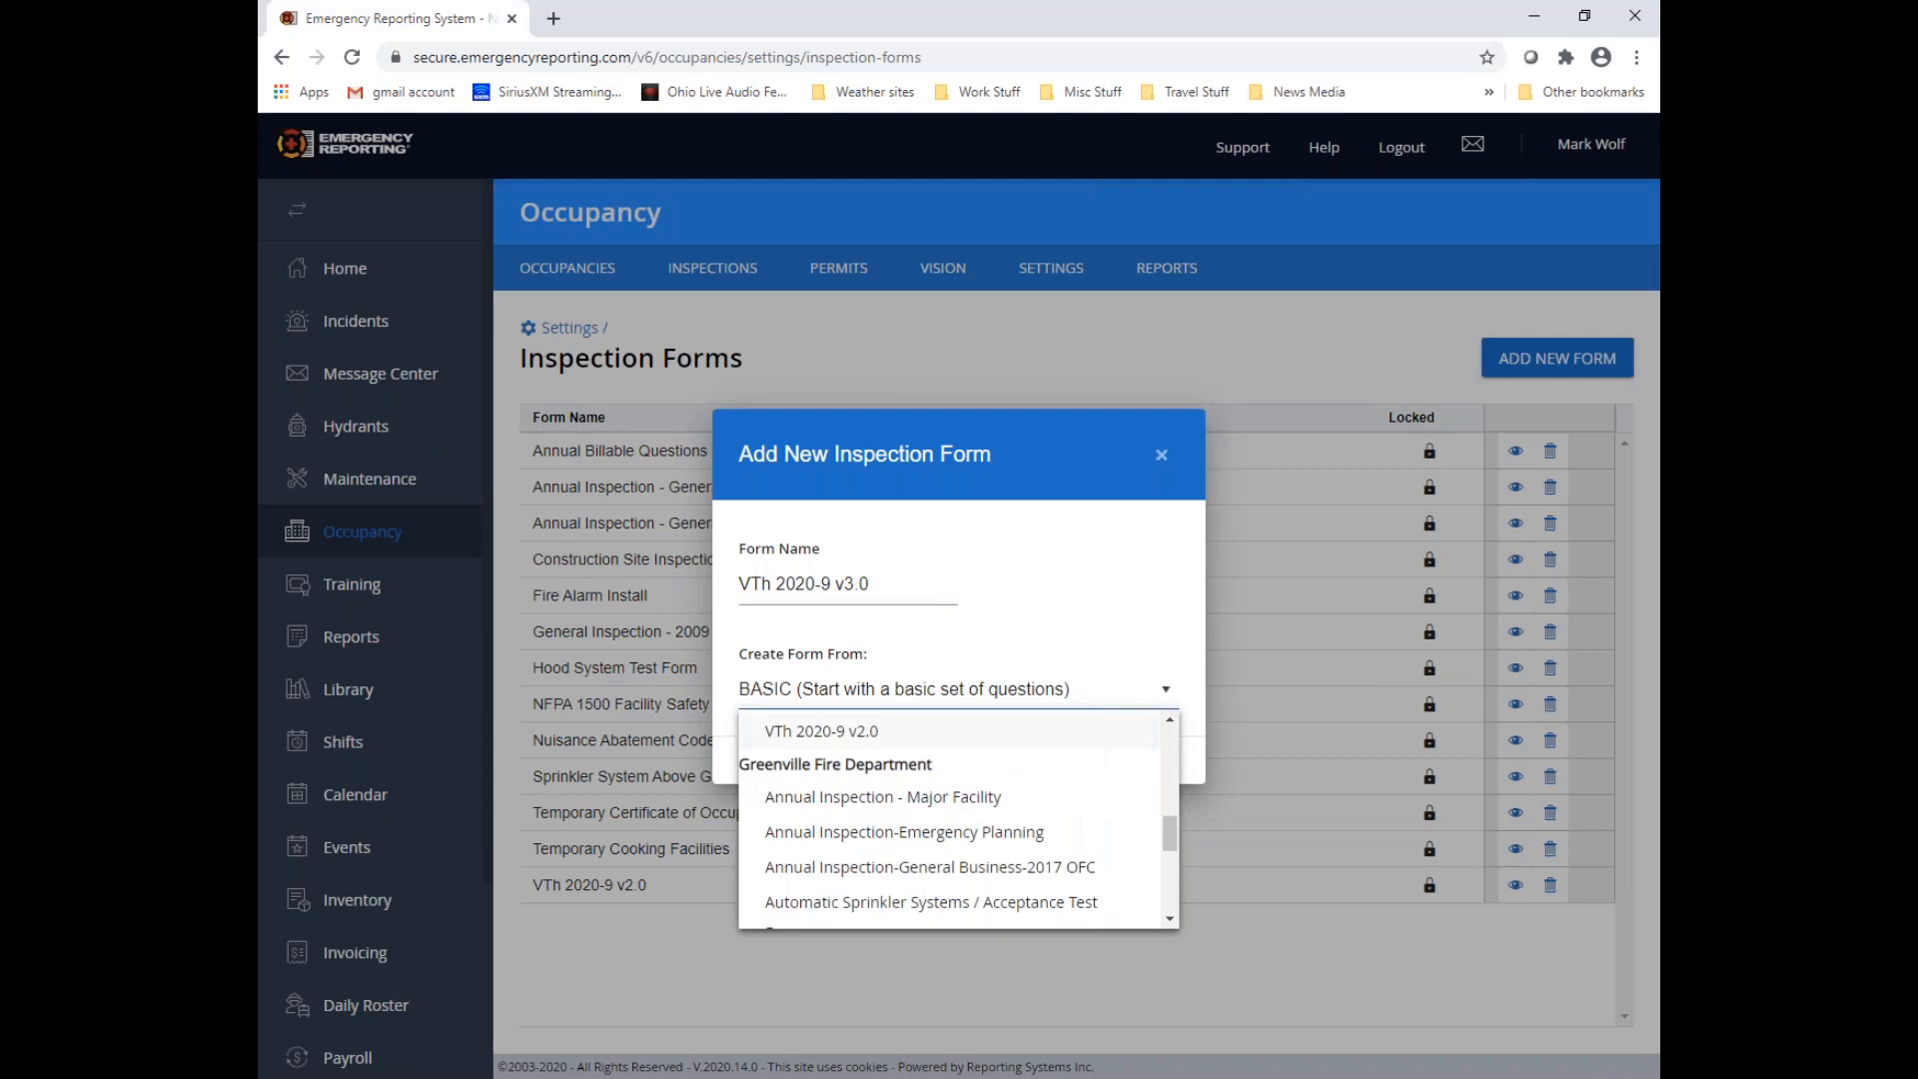
{"action": "left_click", "coordinate": [834, 732]}
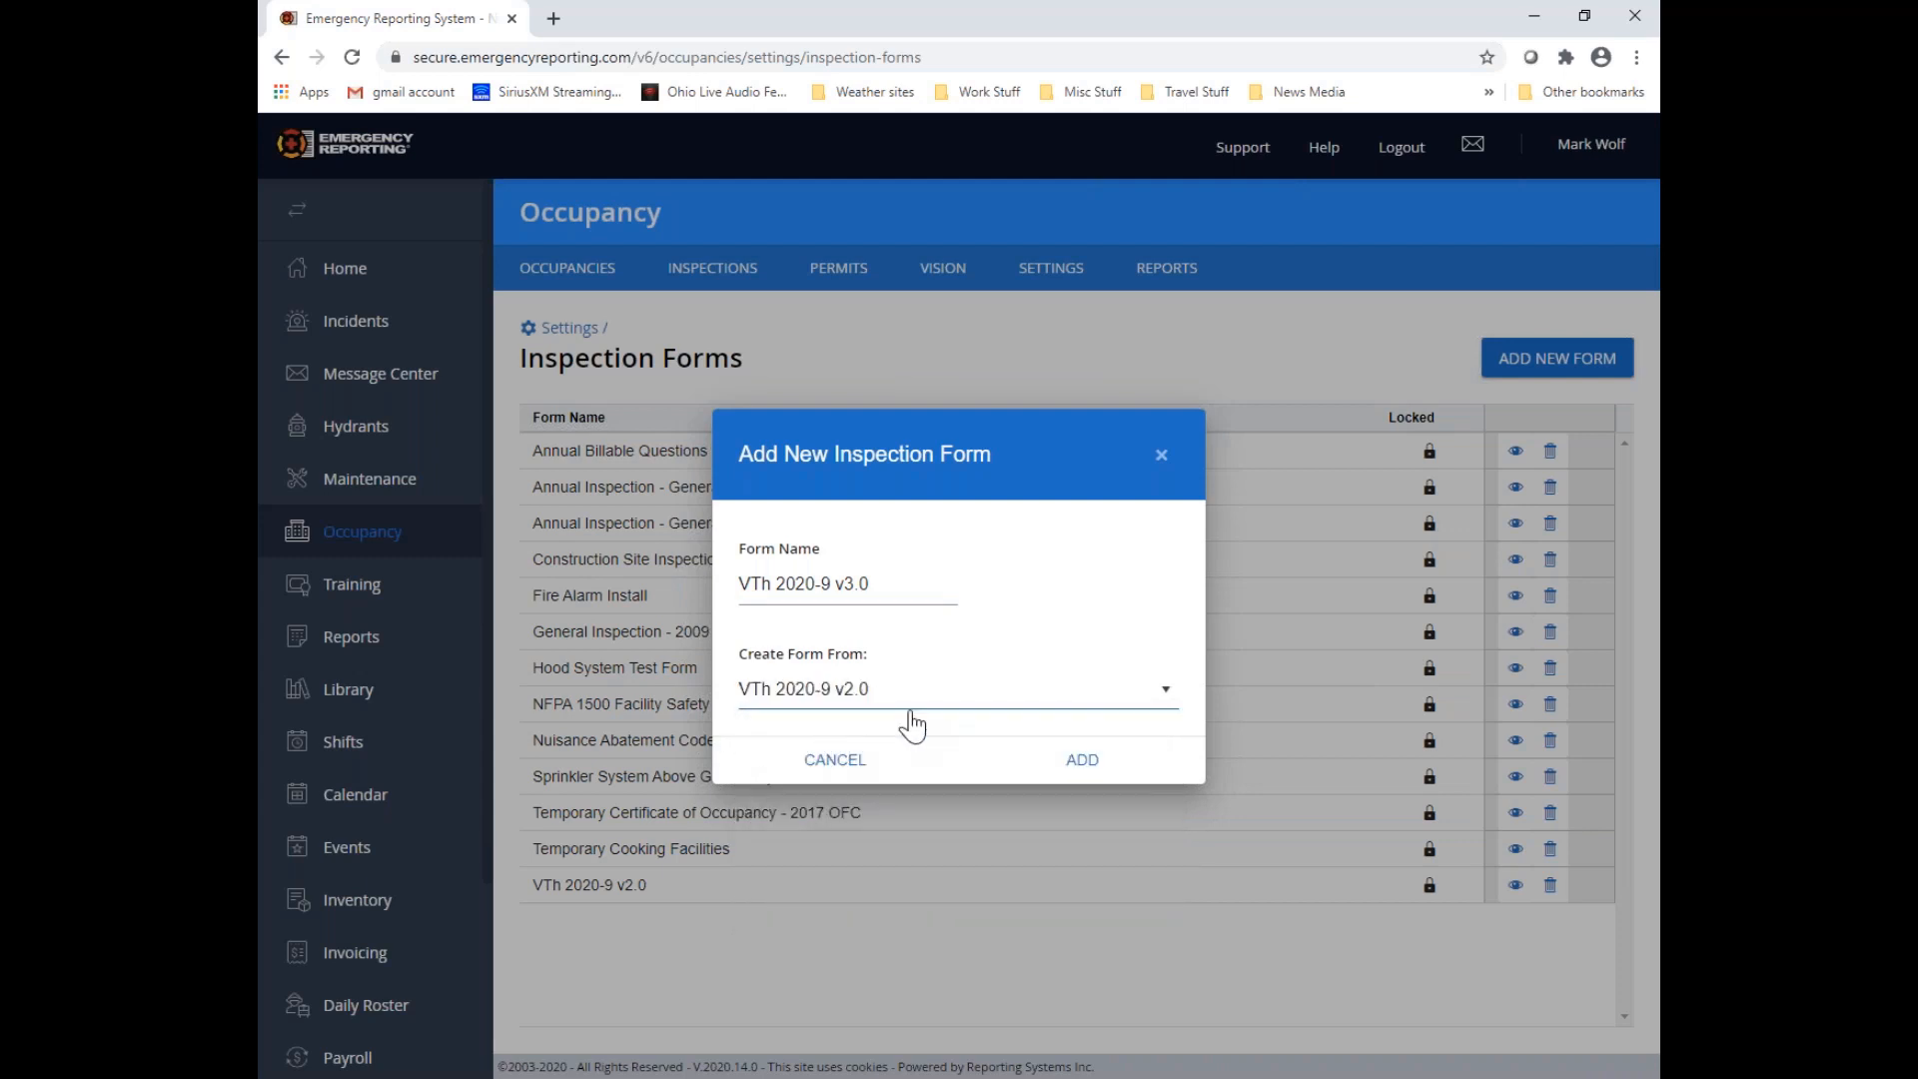
{"action": "left_click", "coordinate": [1082, 762]}
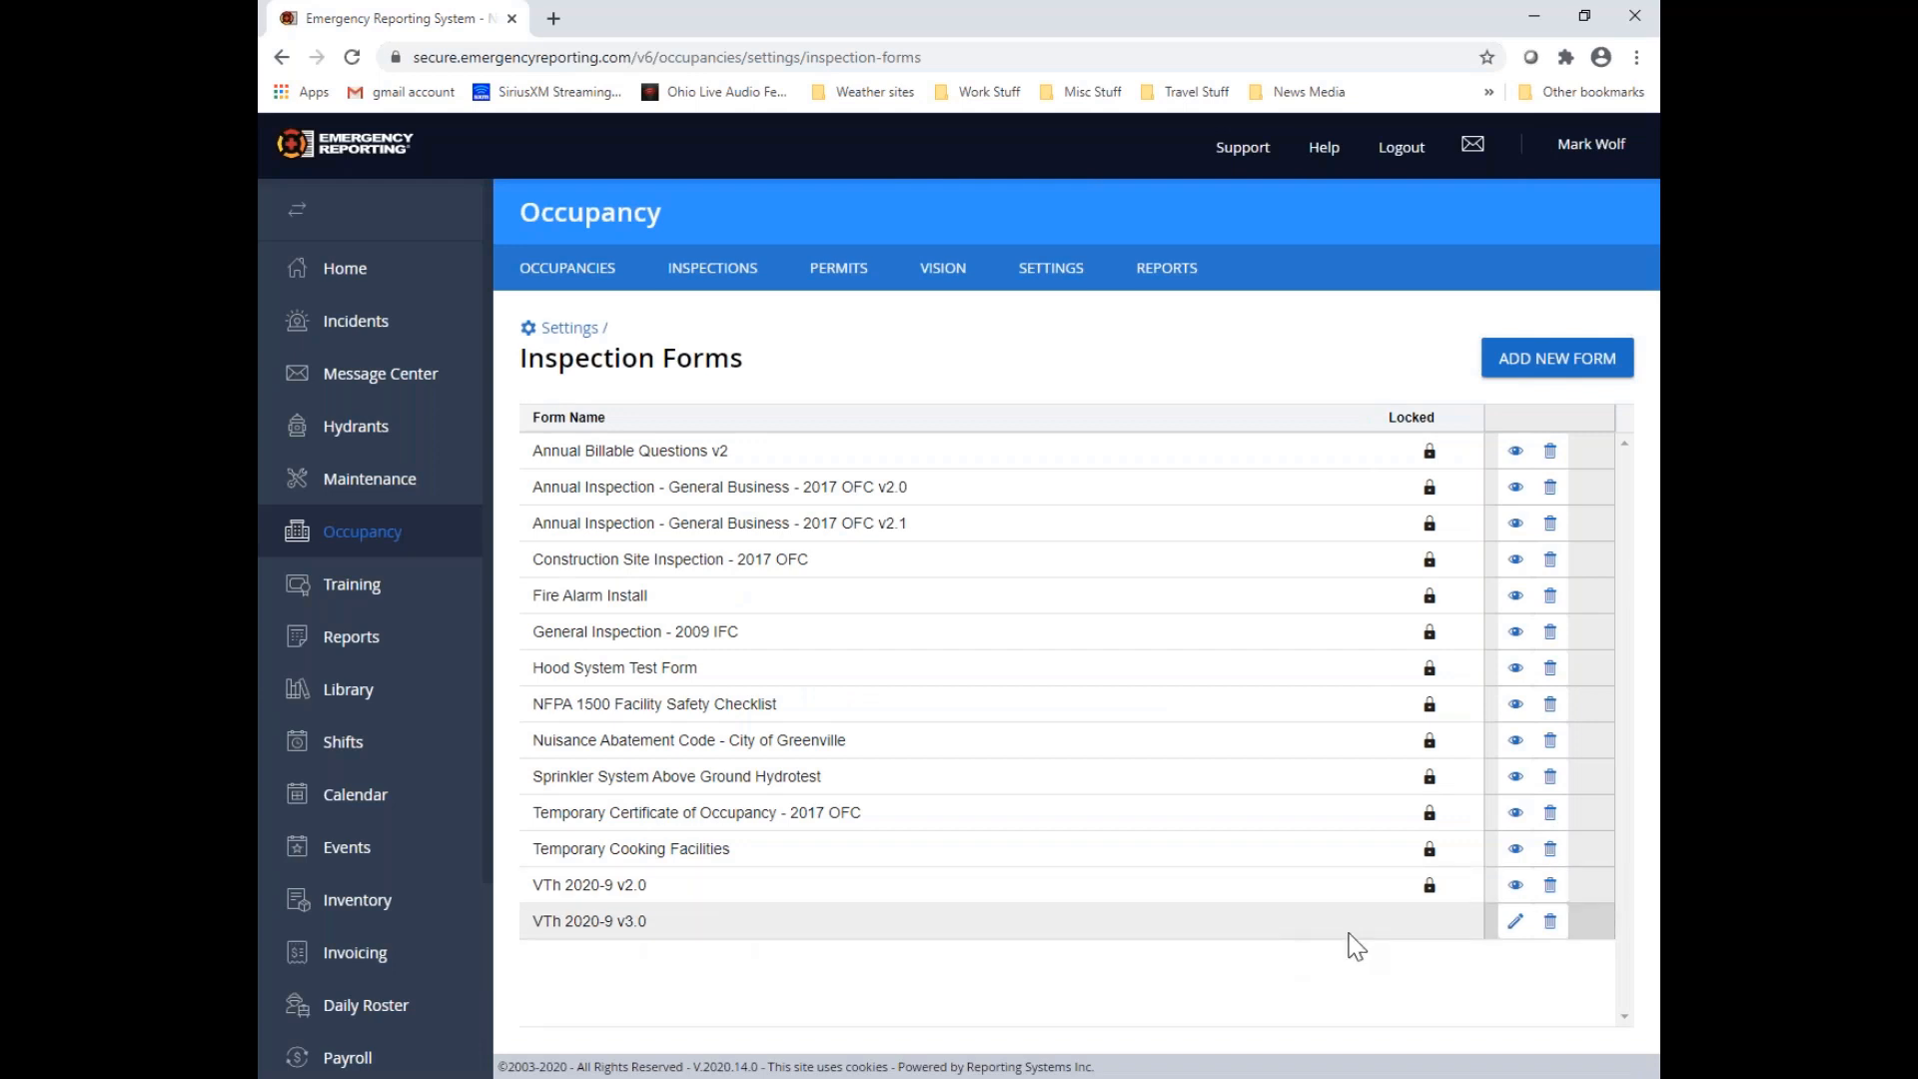
Open the VTh 2020-9 v3.0 form for editing and examine the fire inspection codes attached to Category 1's Question #1
{"action": "left_click", "coordinate": [1517, 924]}
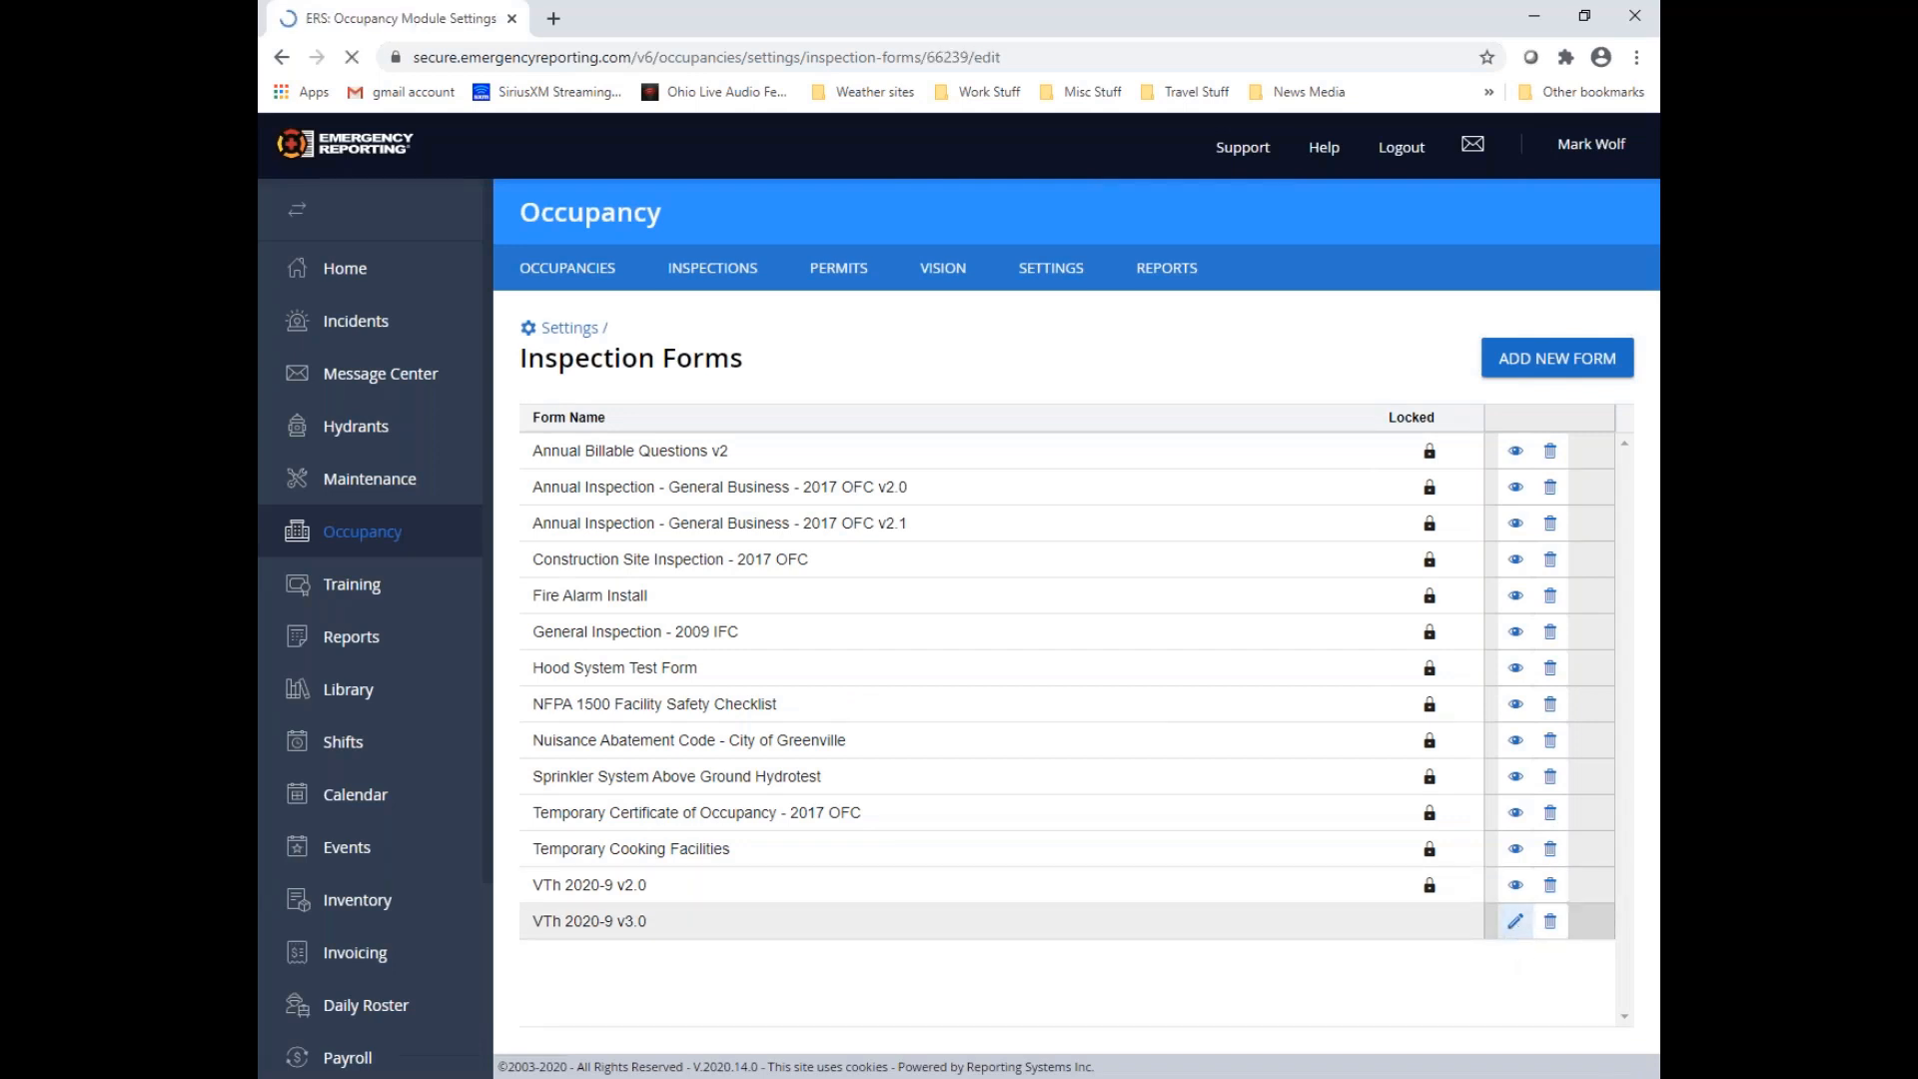
{"action": "left_click", "coordinate": [538, 789]}
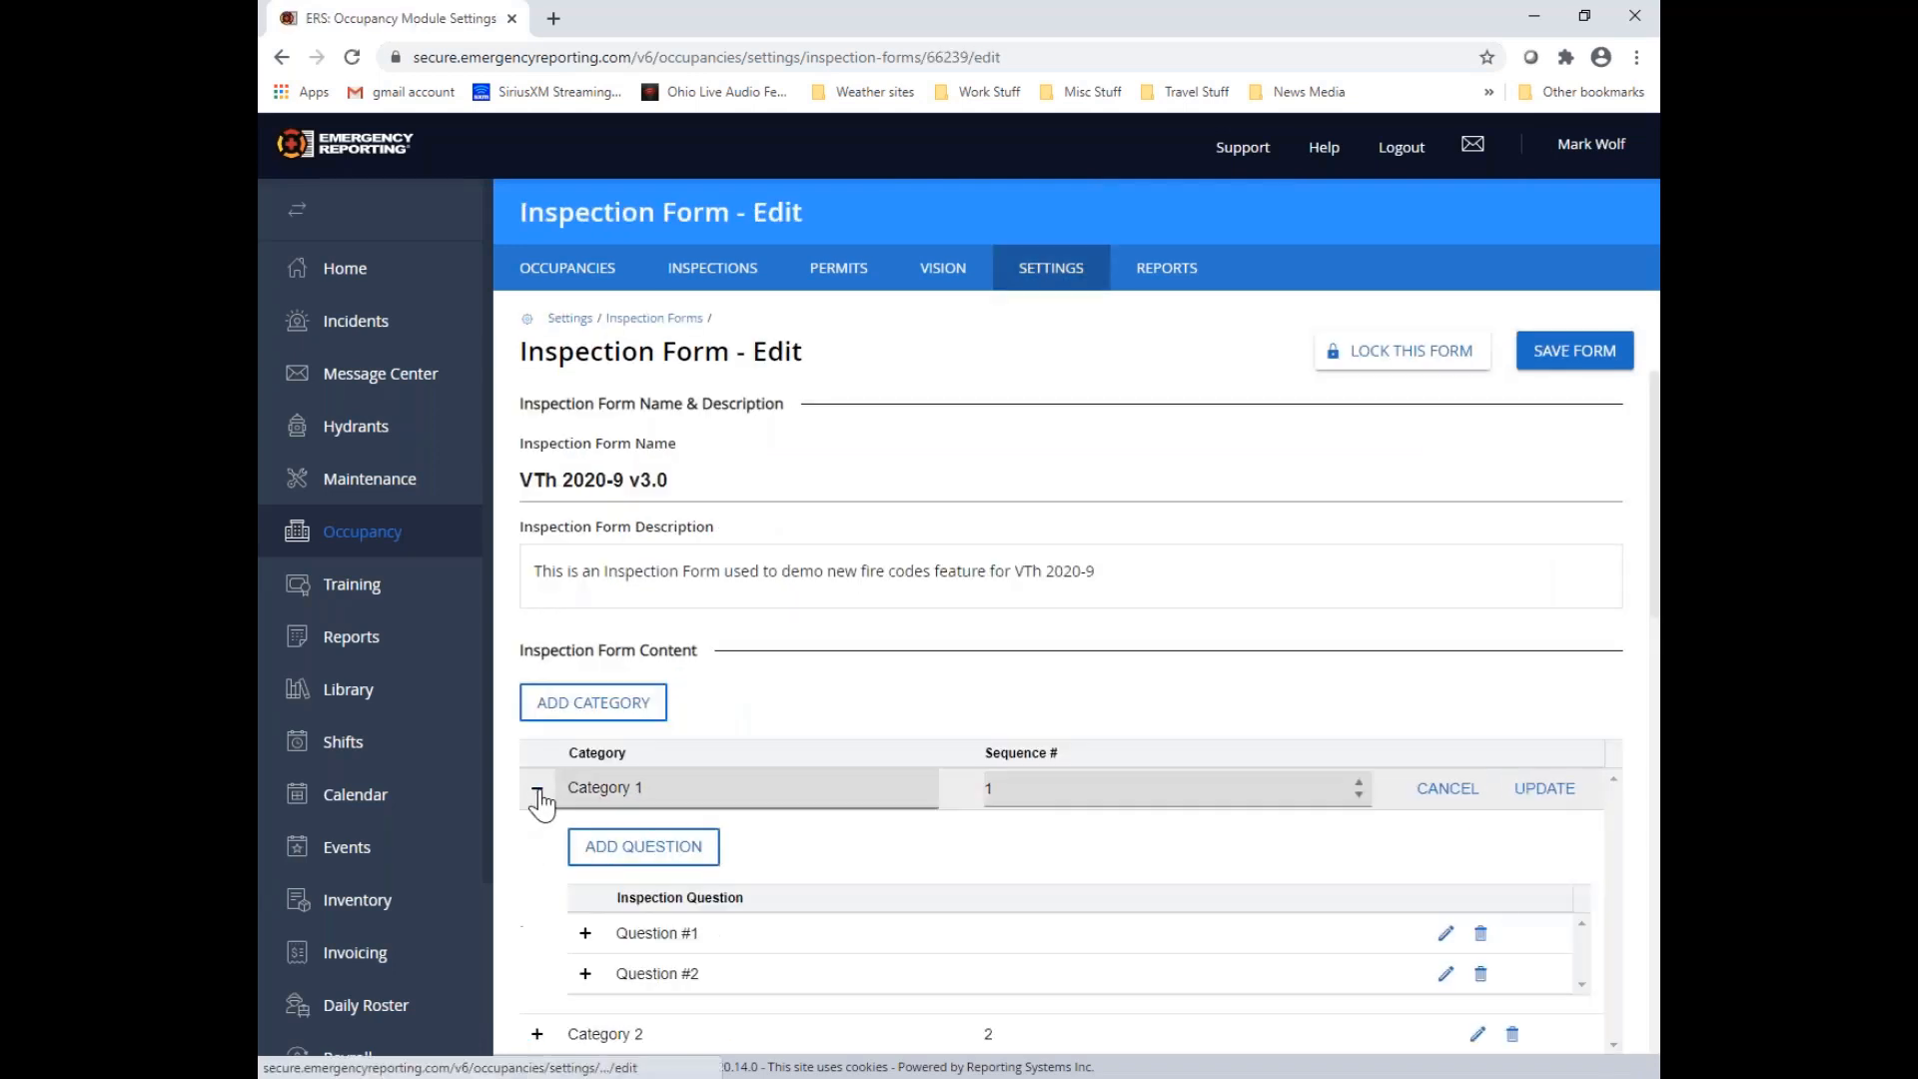
{"action": "scroll", "coordinate": [560, 789], "scroll_direction": "down", "scroll_amount": 2}
{"action": "left_click", "coordinate": [585, 713]}
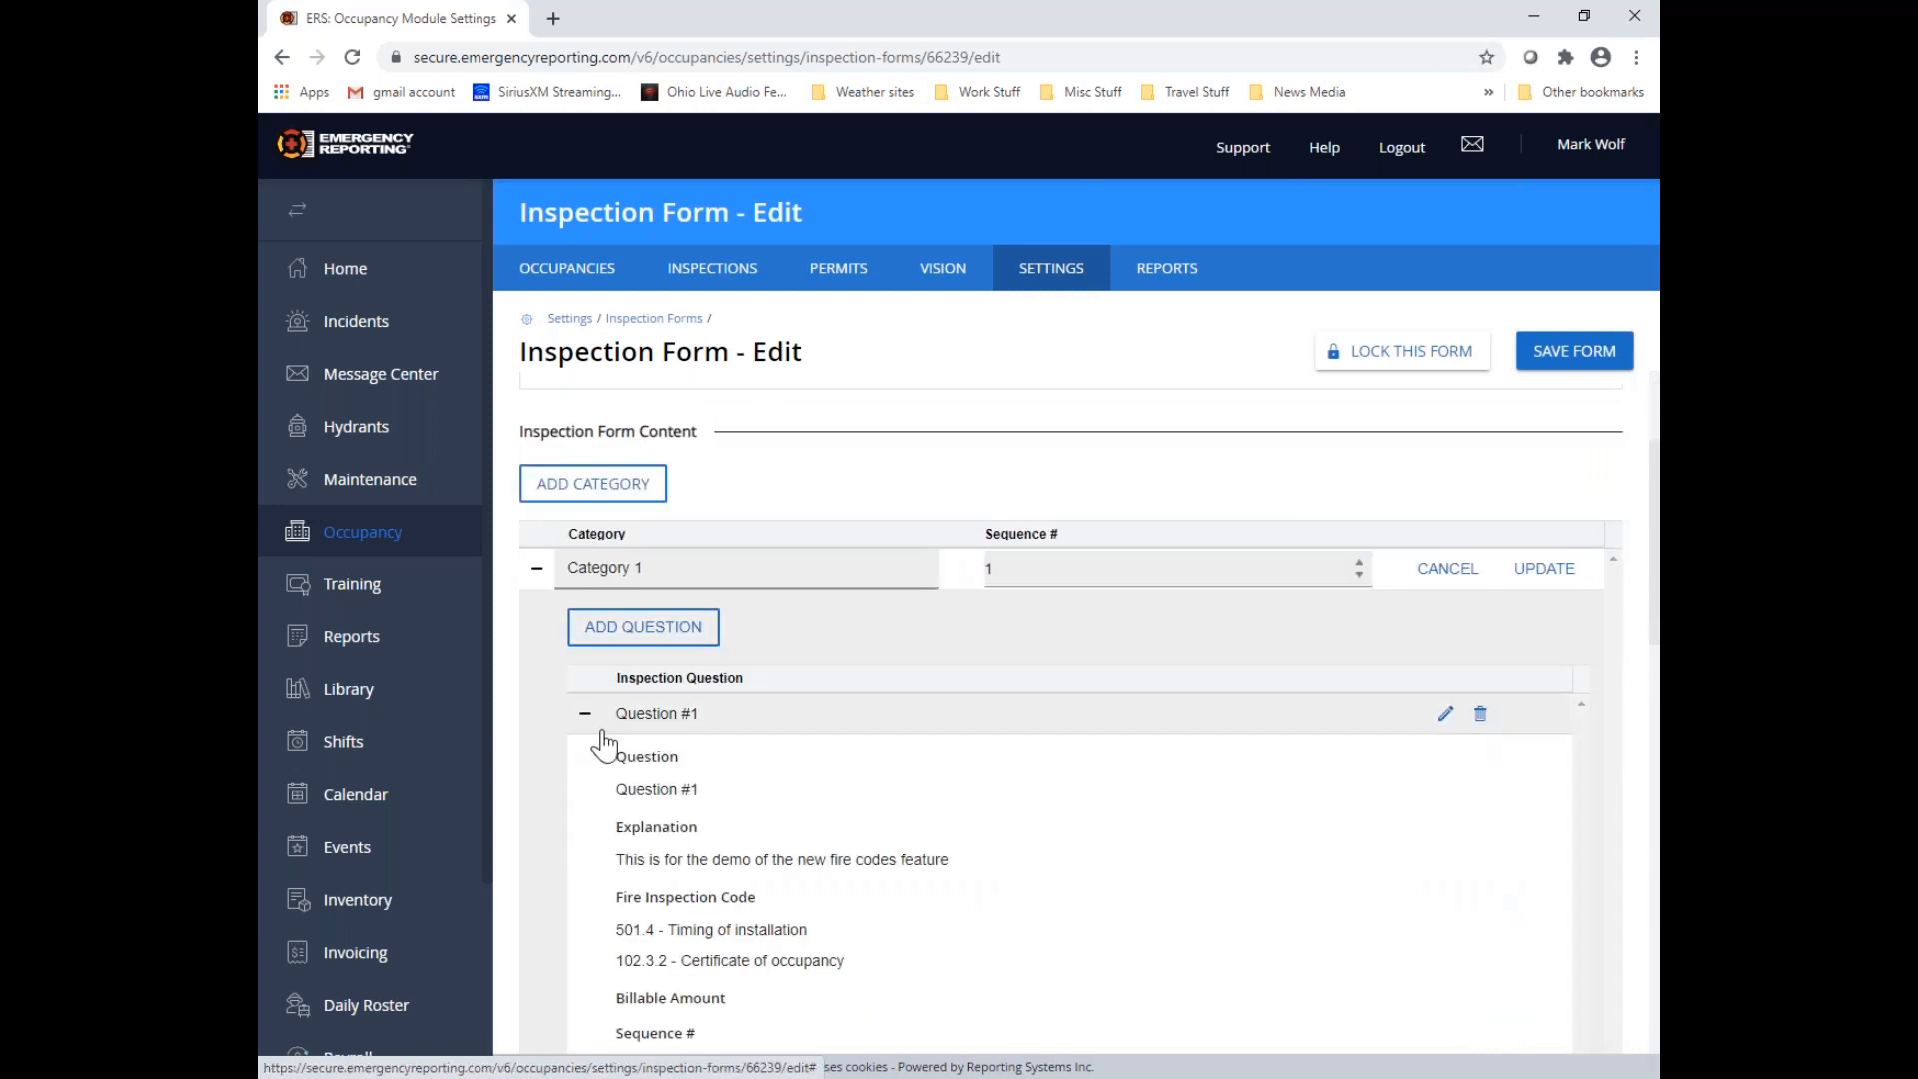
{"action": "scroll", "coordinate": [614, 639], "scroll_direction": "down", "scroll_amount": 3}
{"action": "left_click_drag", "start_coordinate": [616, 594], "coordinate": [823, 625]}
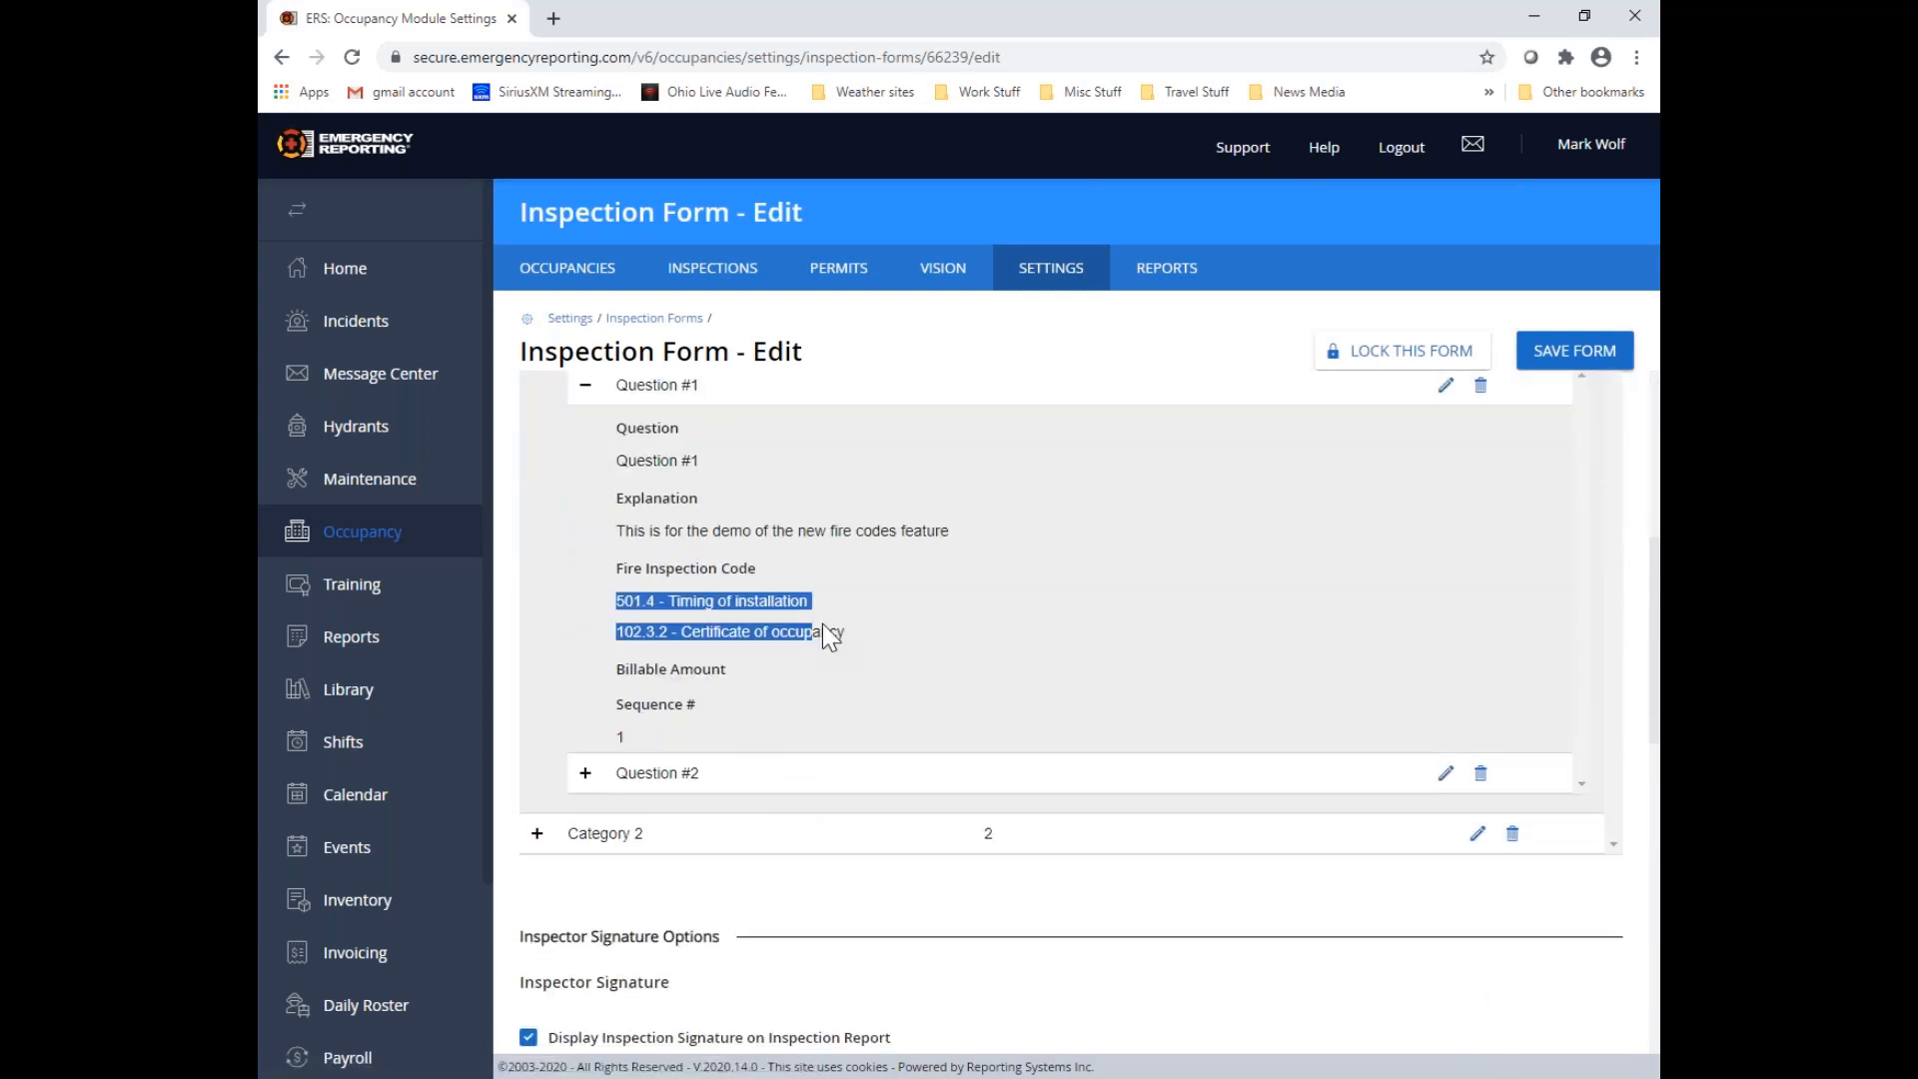
{"action": "left_click", "coordinate": [889, 711]}
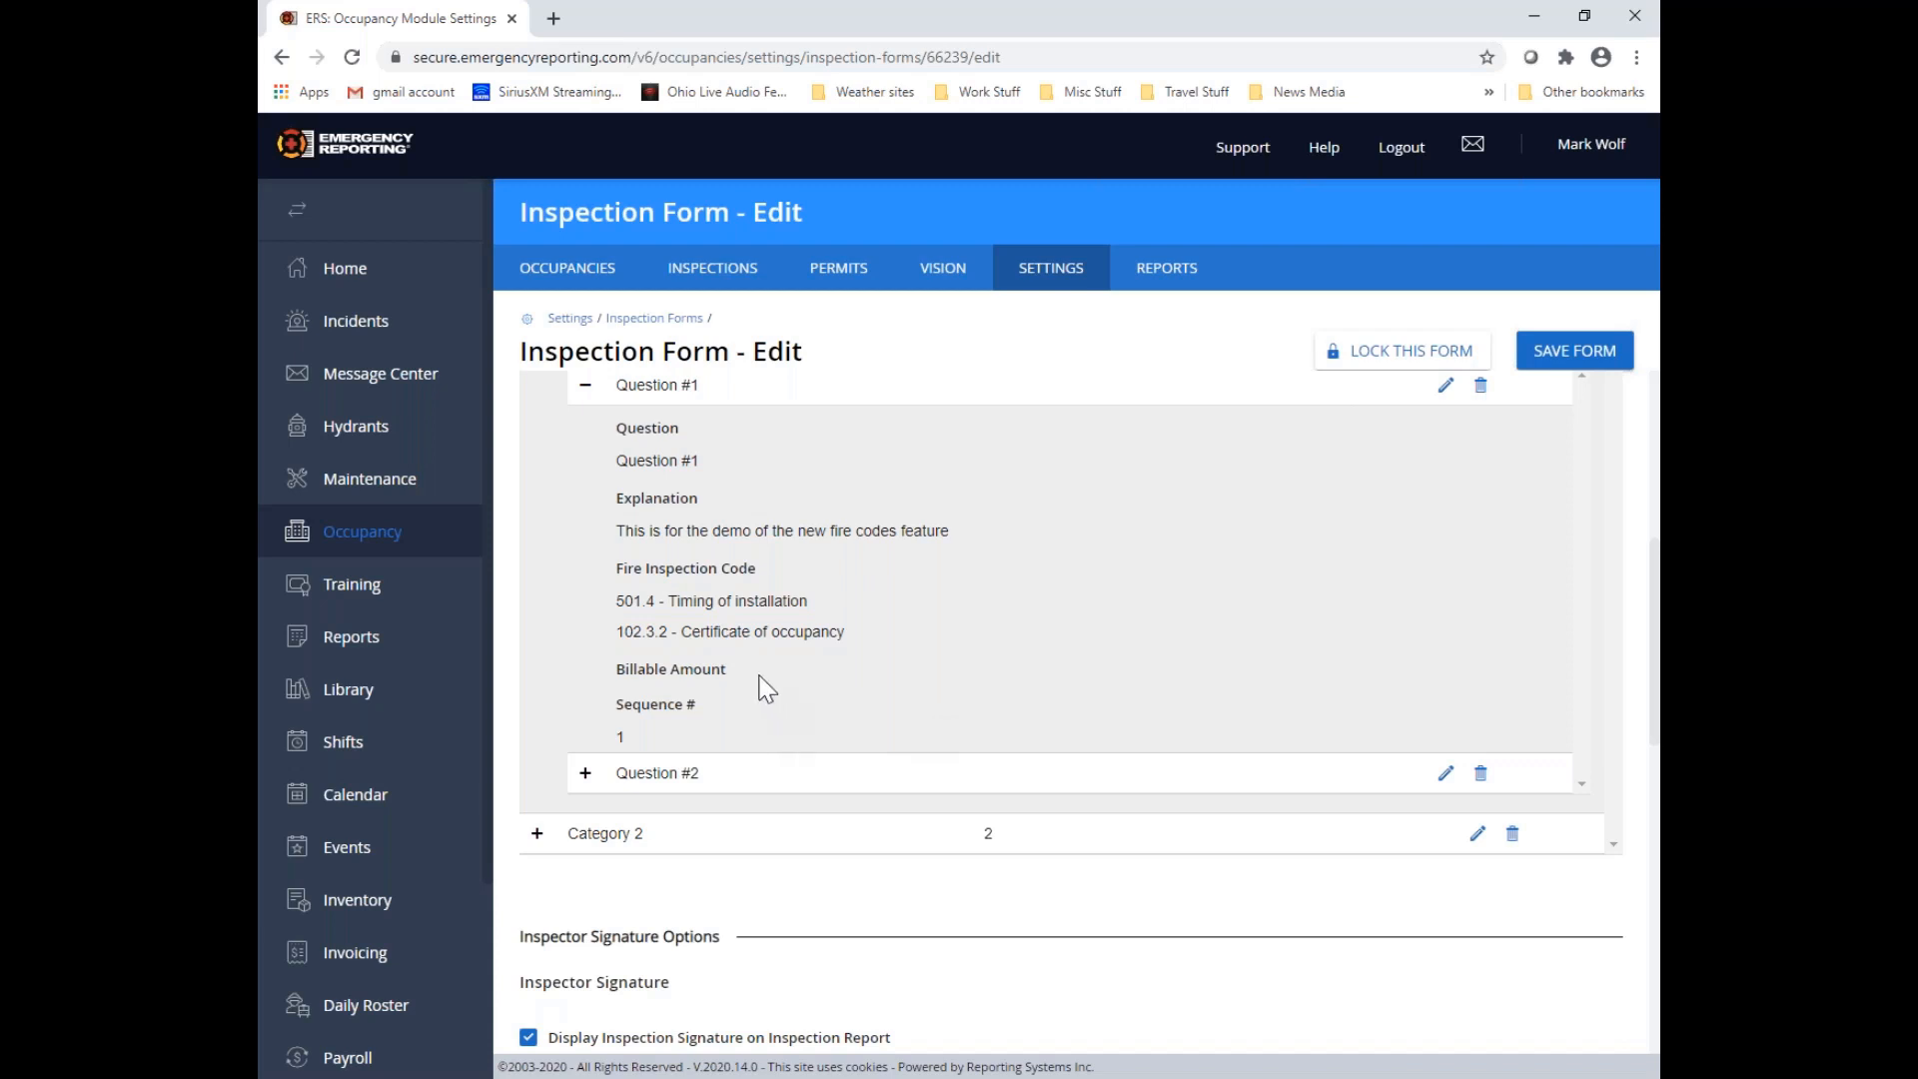
Open Category 1's Question #1 for editing, clear its explanation text and try to save the question
{"action": "scroll", "coordinate": [935, 594], "scroll_direction": "up", "scroll_amount": 5}
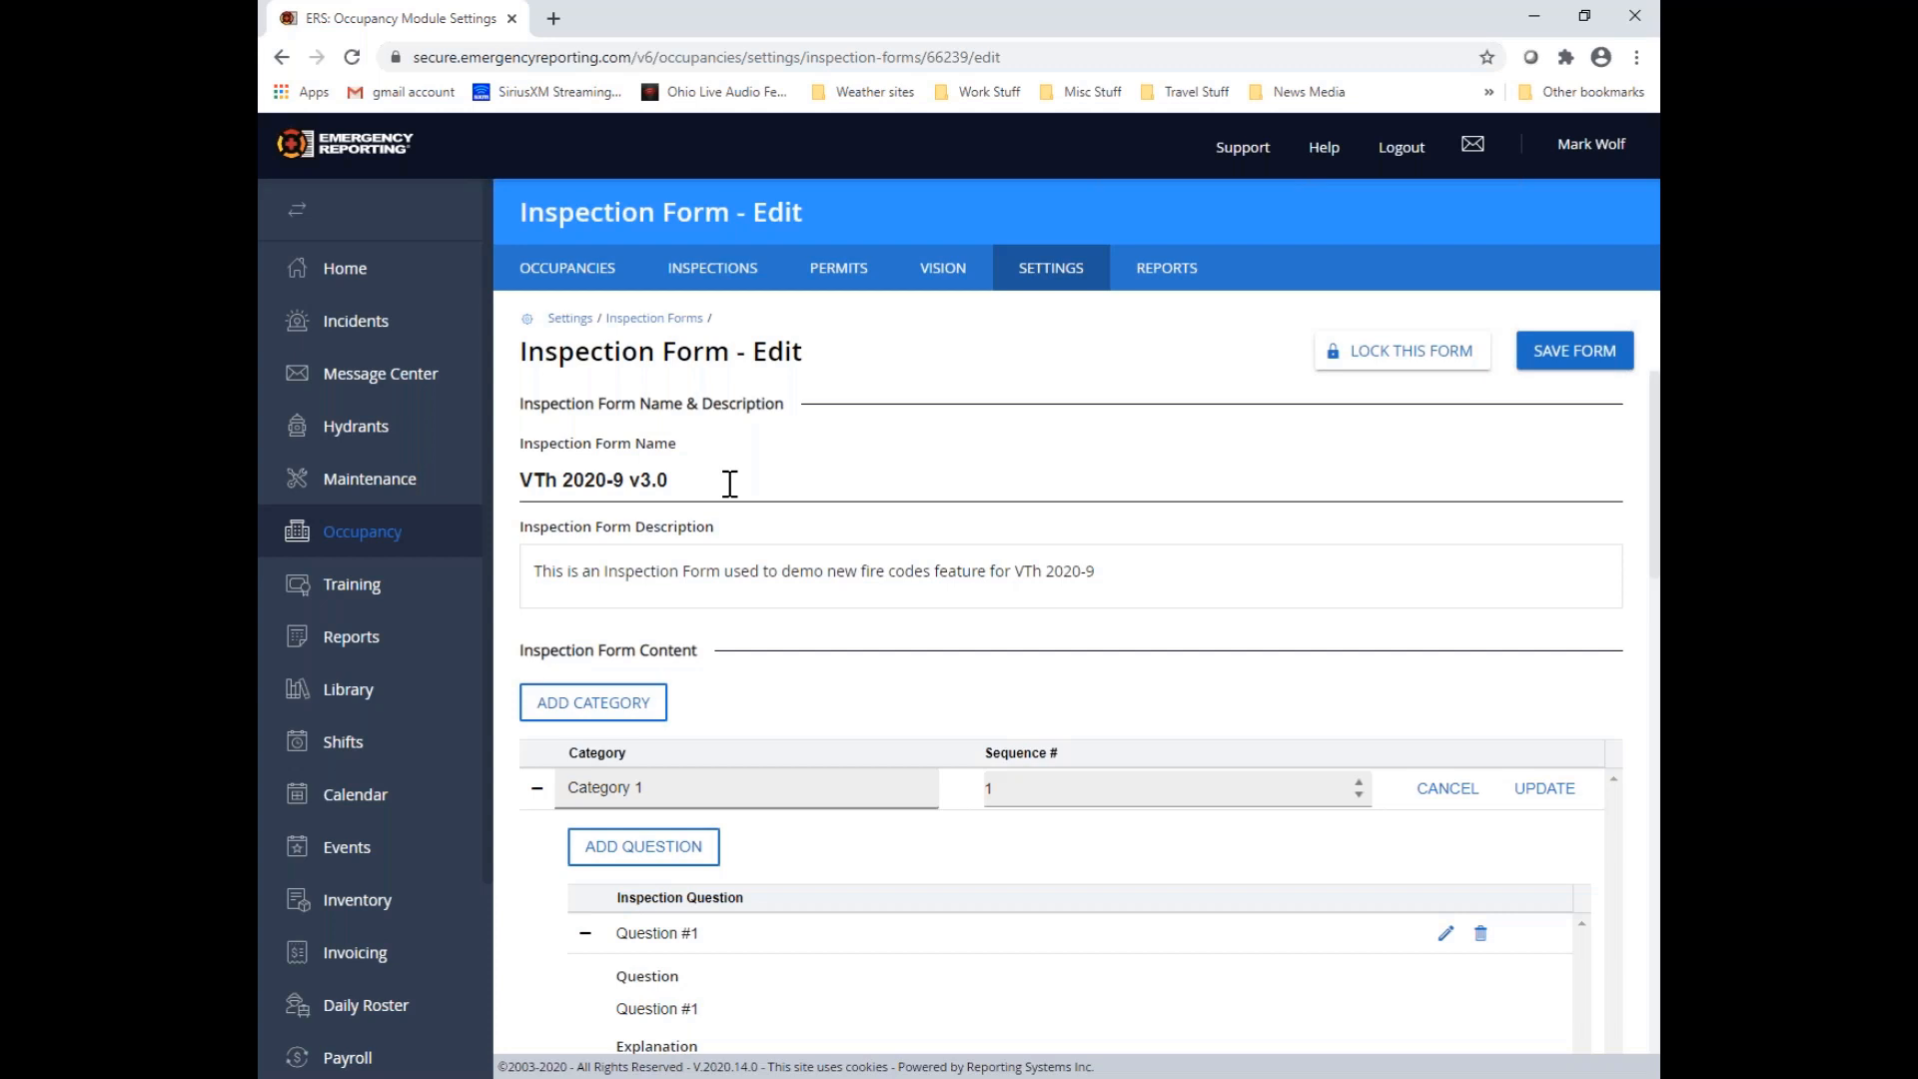
{"action": "scroll", "coordinate": [964, 784], "scroll_direction": "down", "scroll_amount": 3}
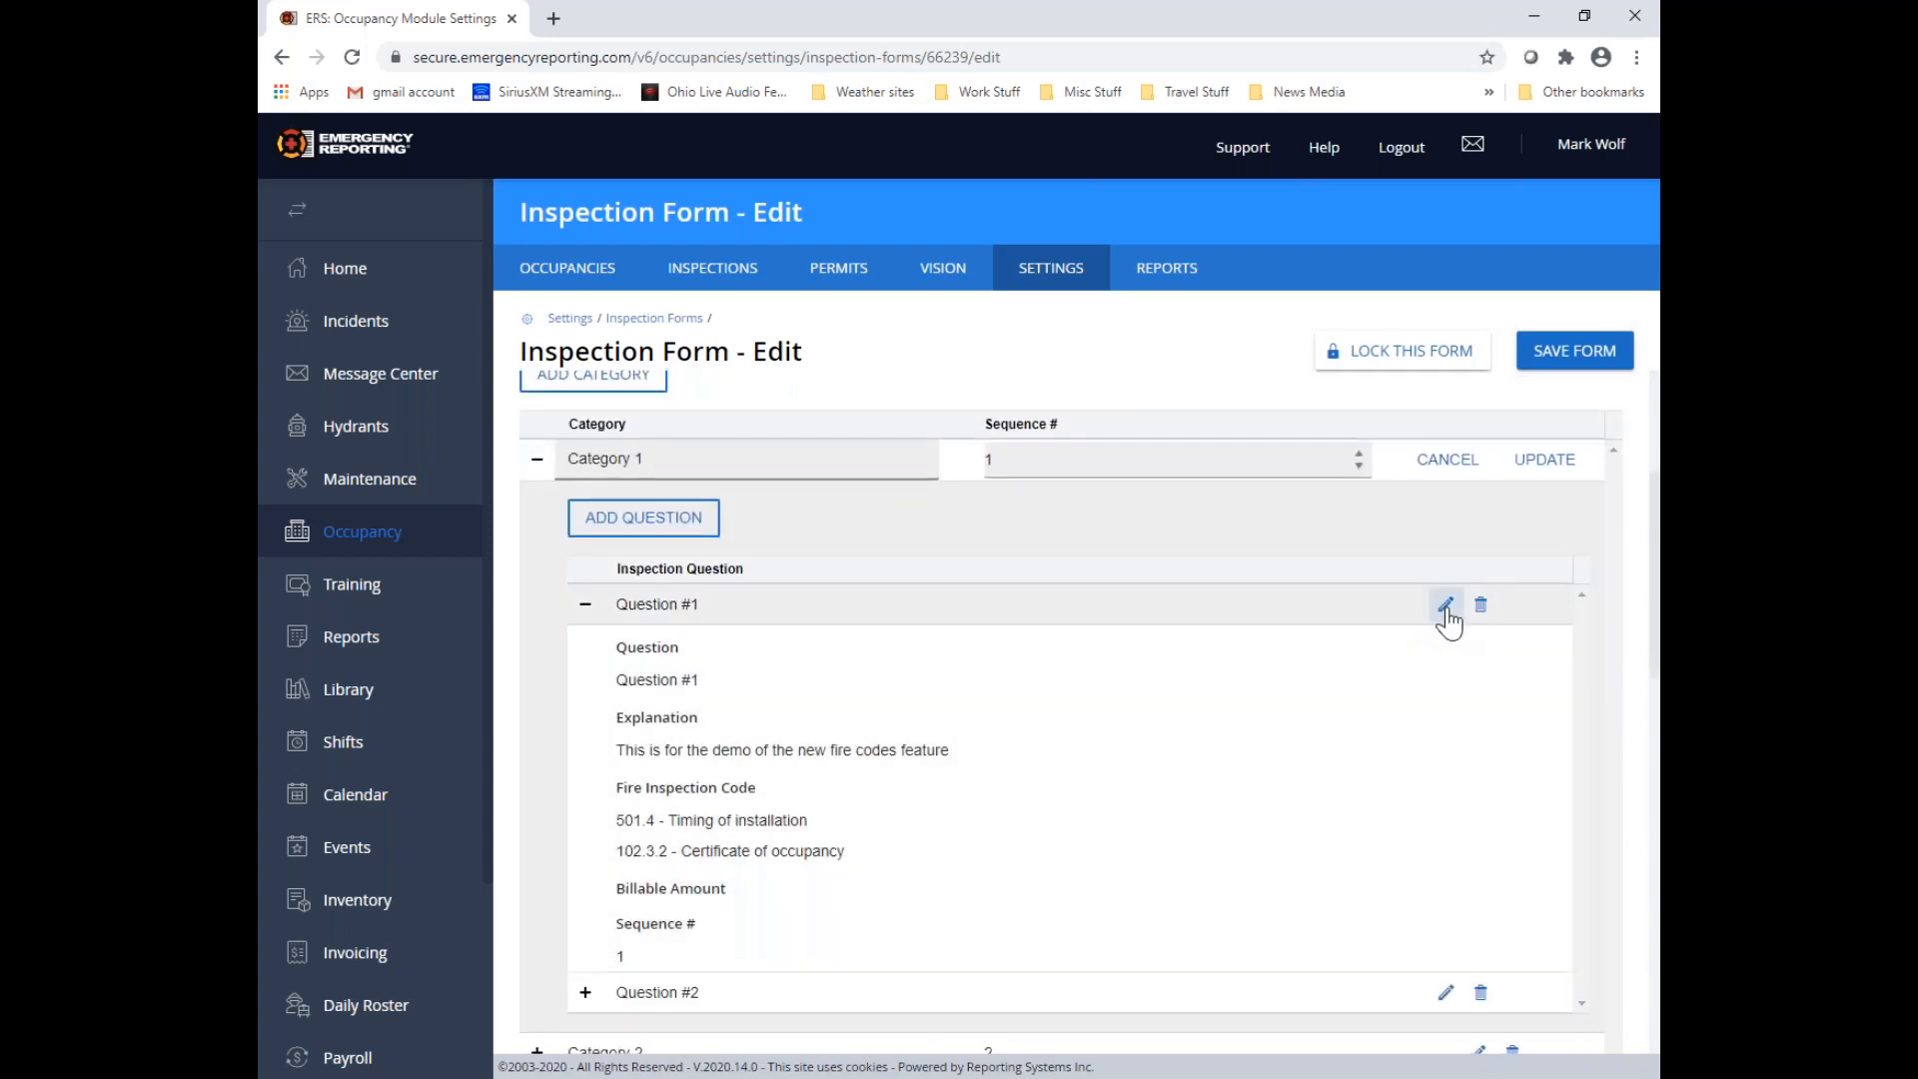
{"action": "left_click", "coordinate": [1444, 604]}
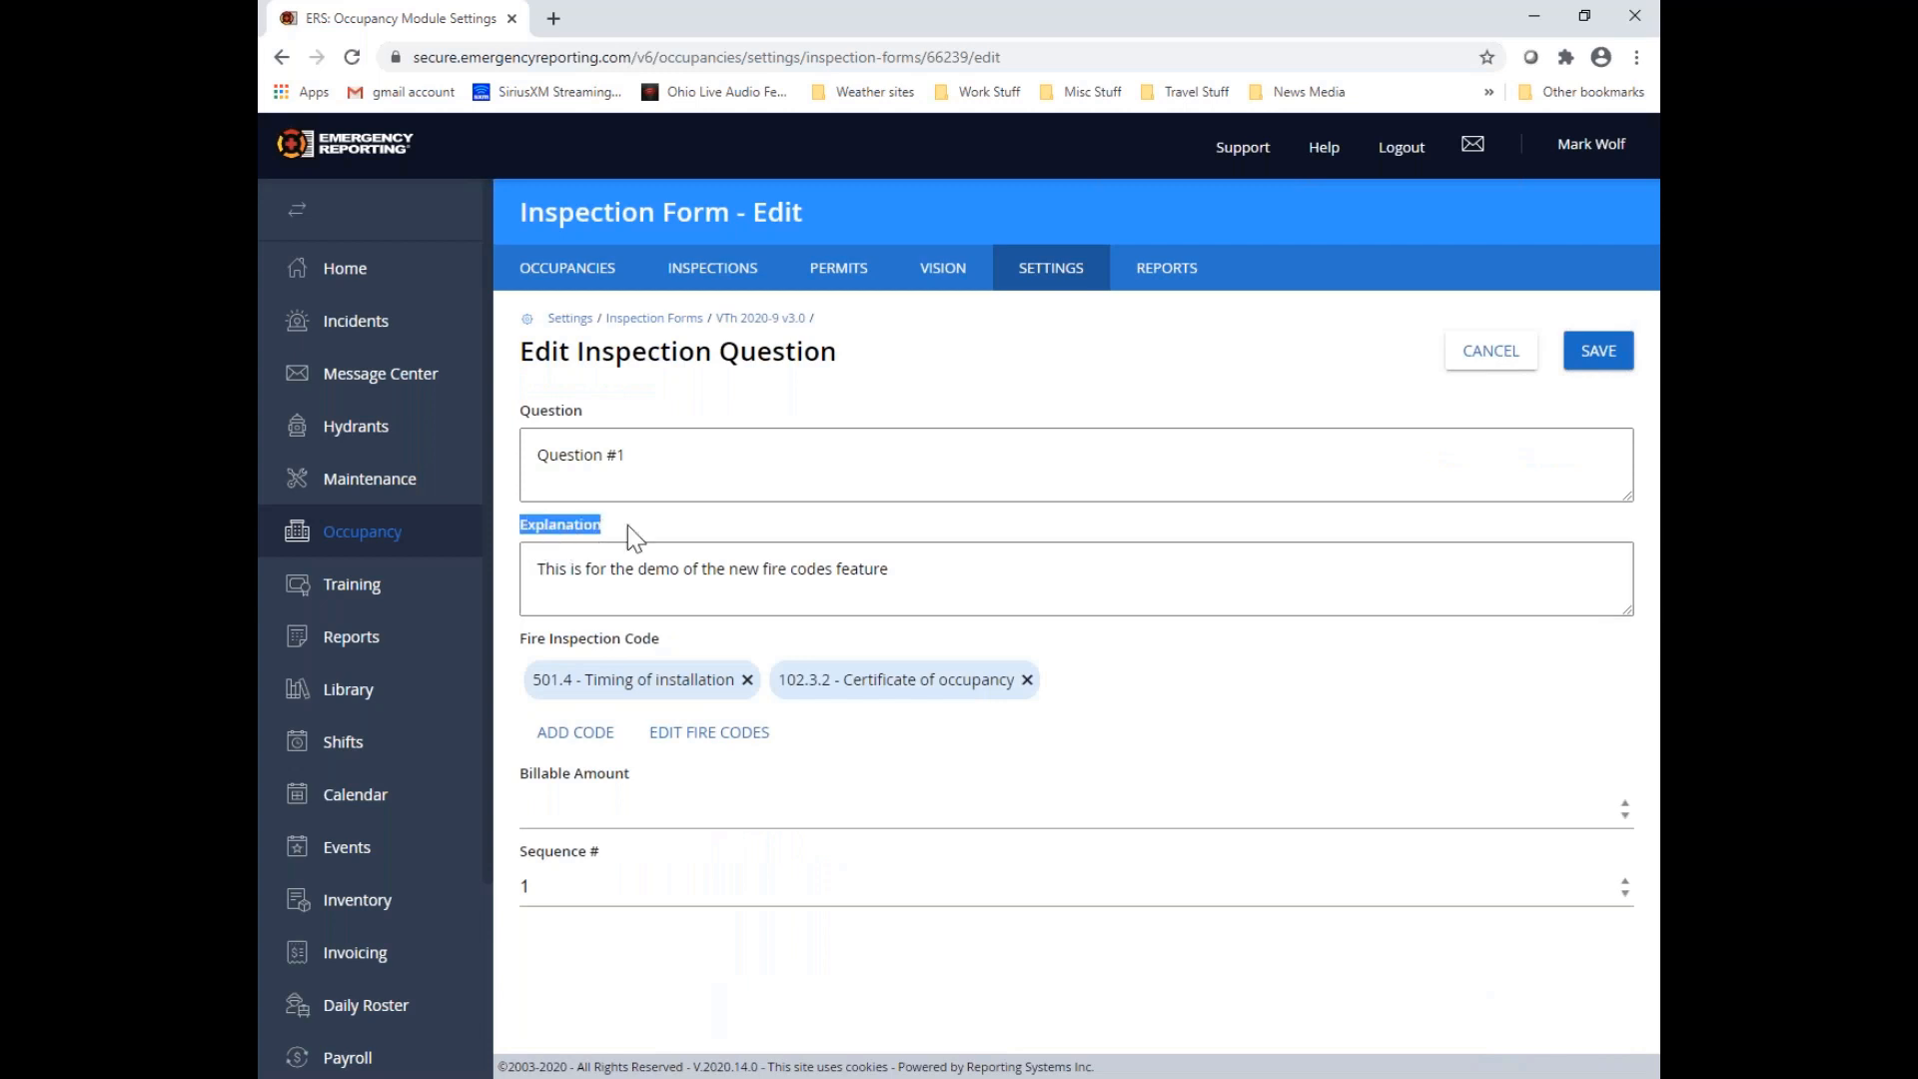
{"action": "left_click", "coordinate": [937, 571]}
{"action": "left_click_drag", "start_coordinate": [533, 570], "coordinate": [961, 583]}
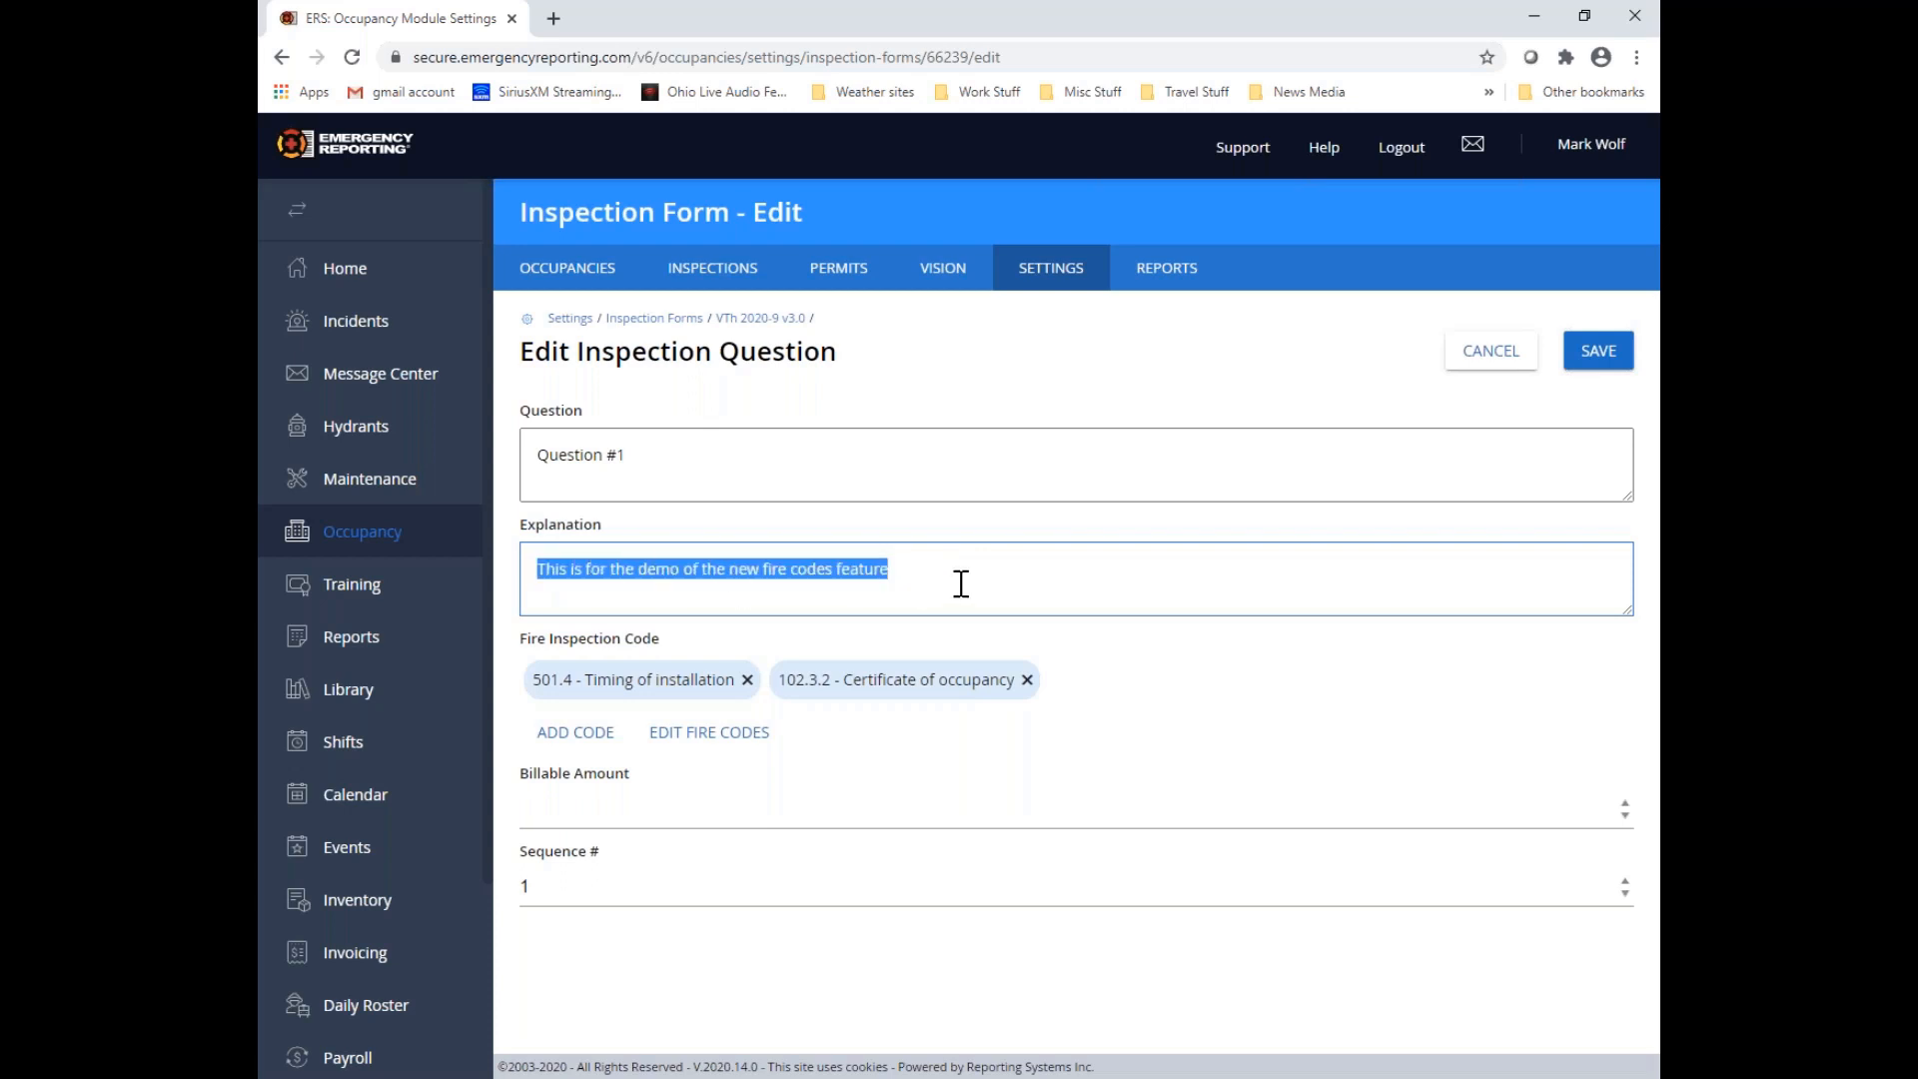
{"action": "key", "text": "BackSpace"}
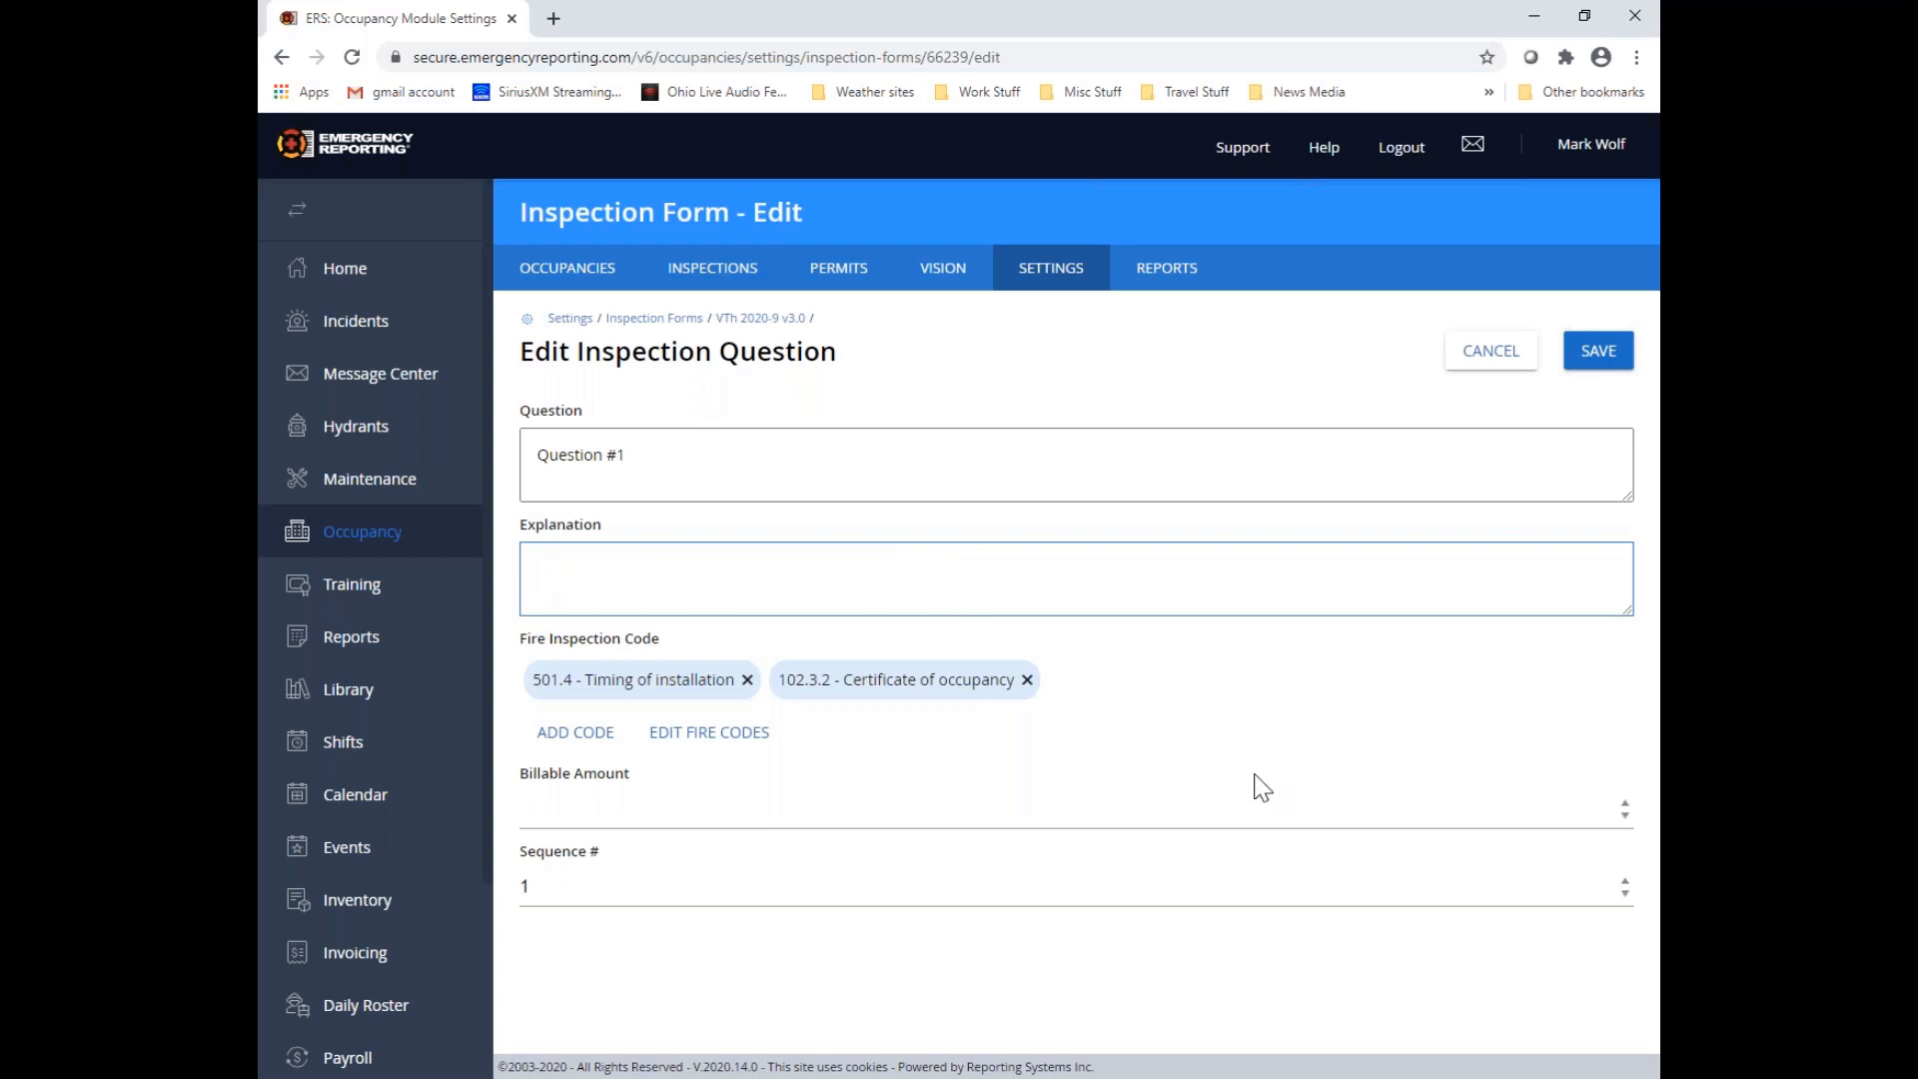
{"action": "left_click", "coordinate": [1595, 358]}
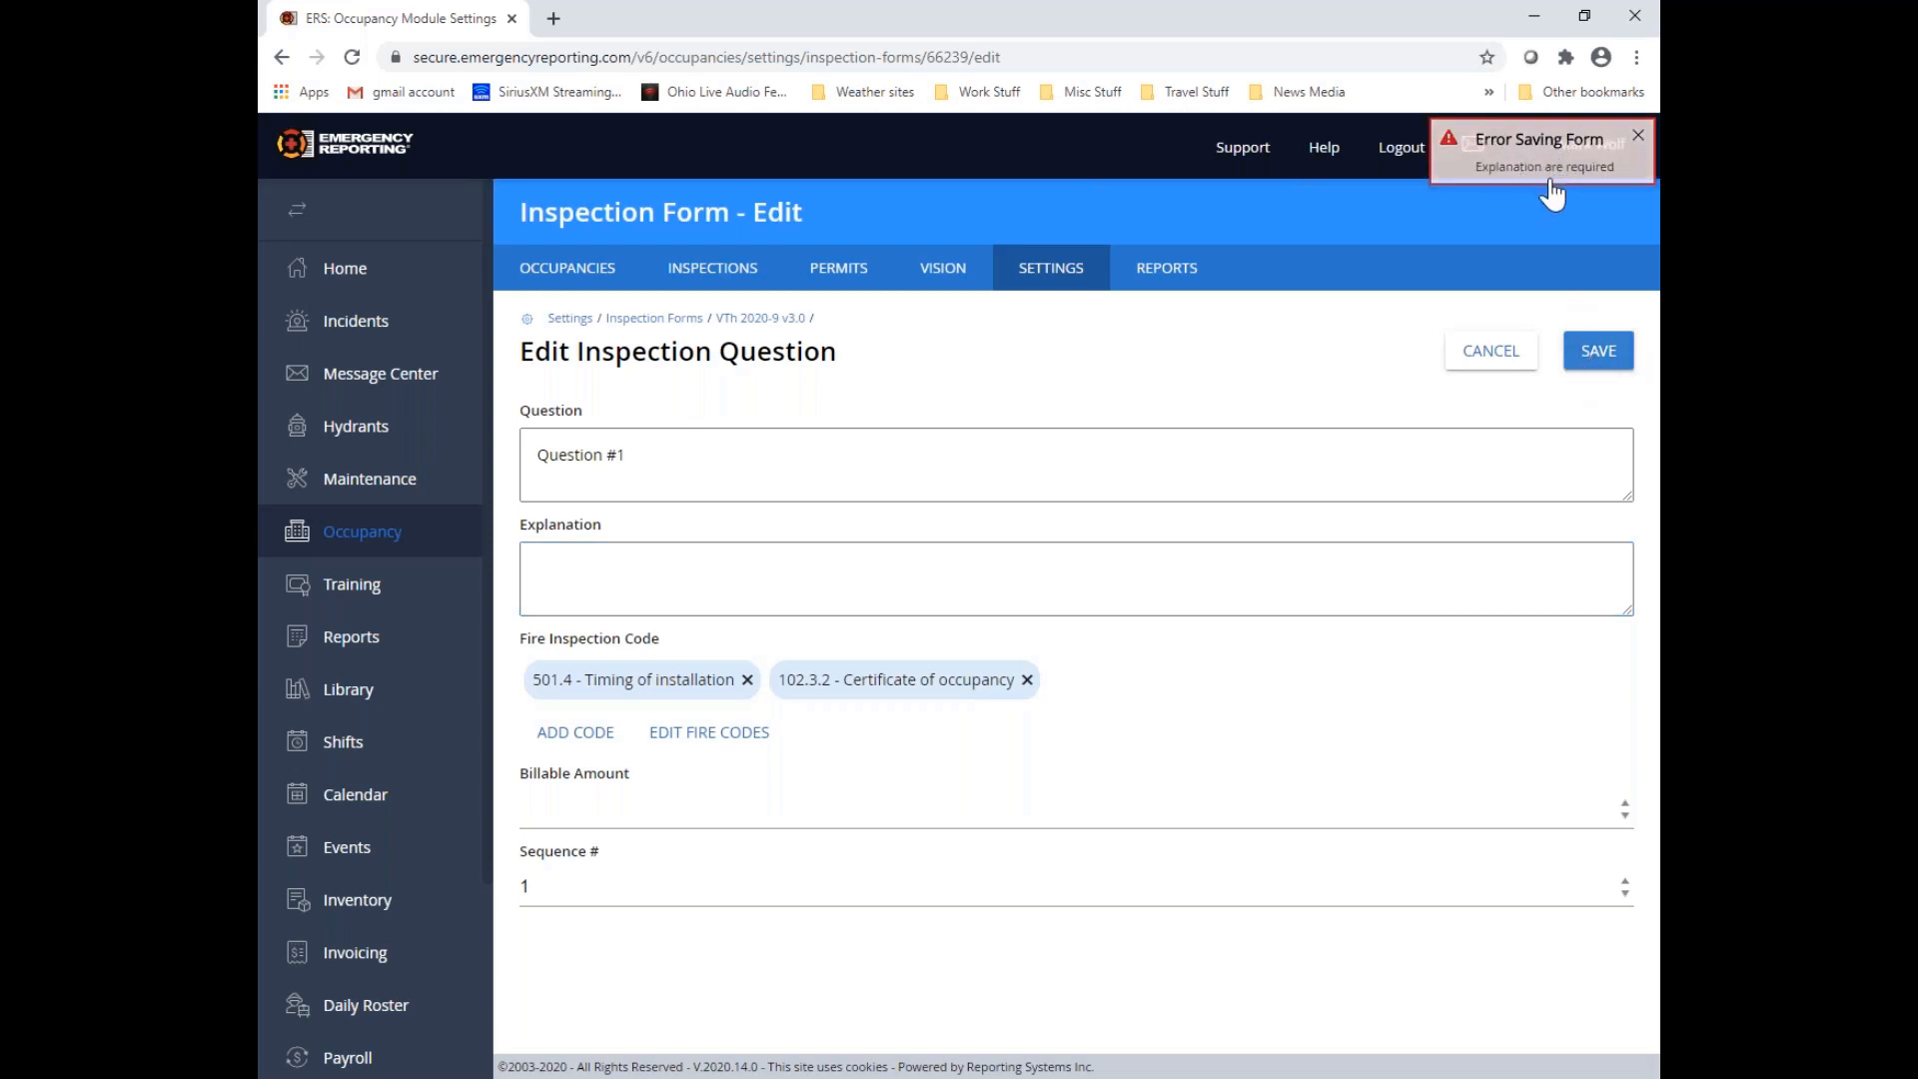
Set Question #1's explanation to a single period (".") and save both the question and the inspection form
{"action": "left_click", "coordinate": [554, 560]}
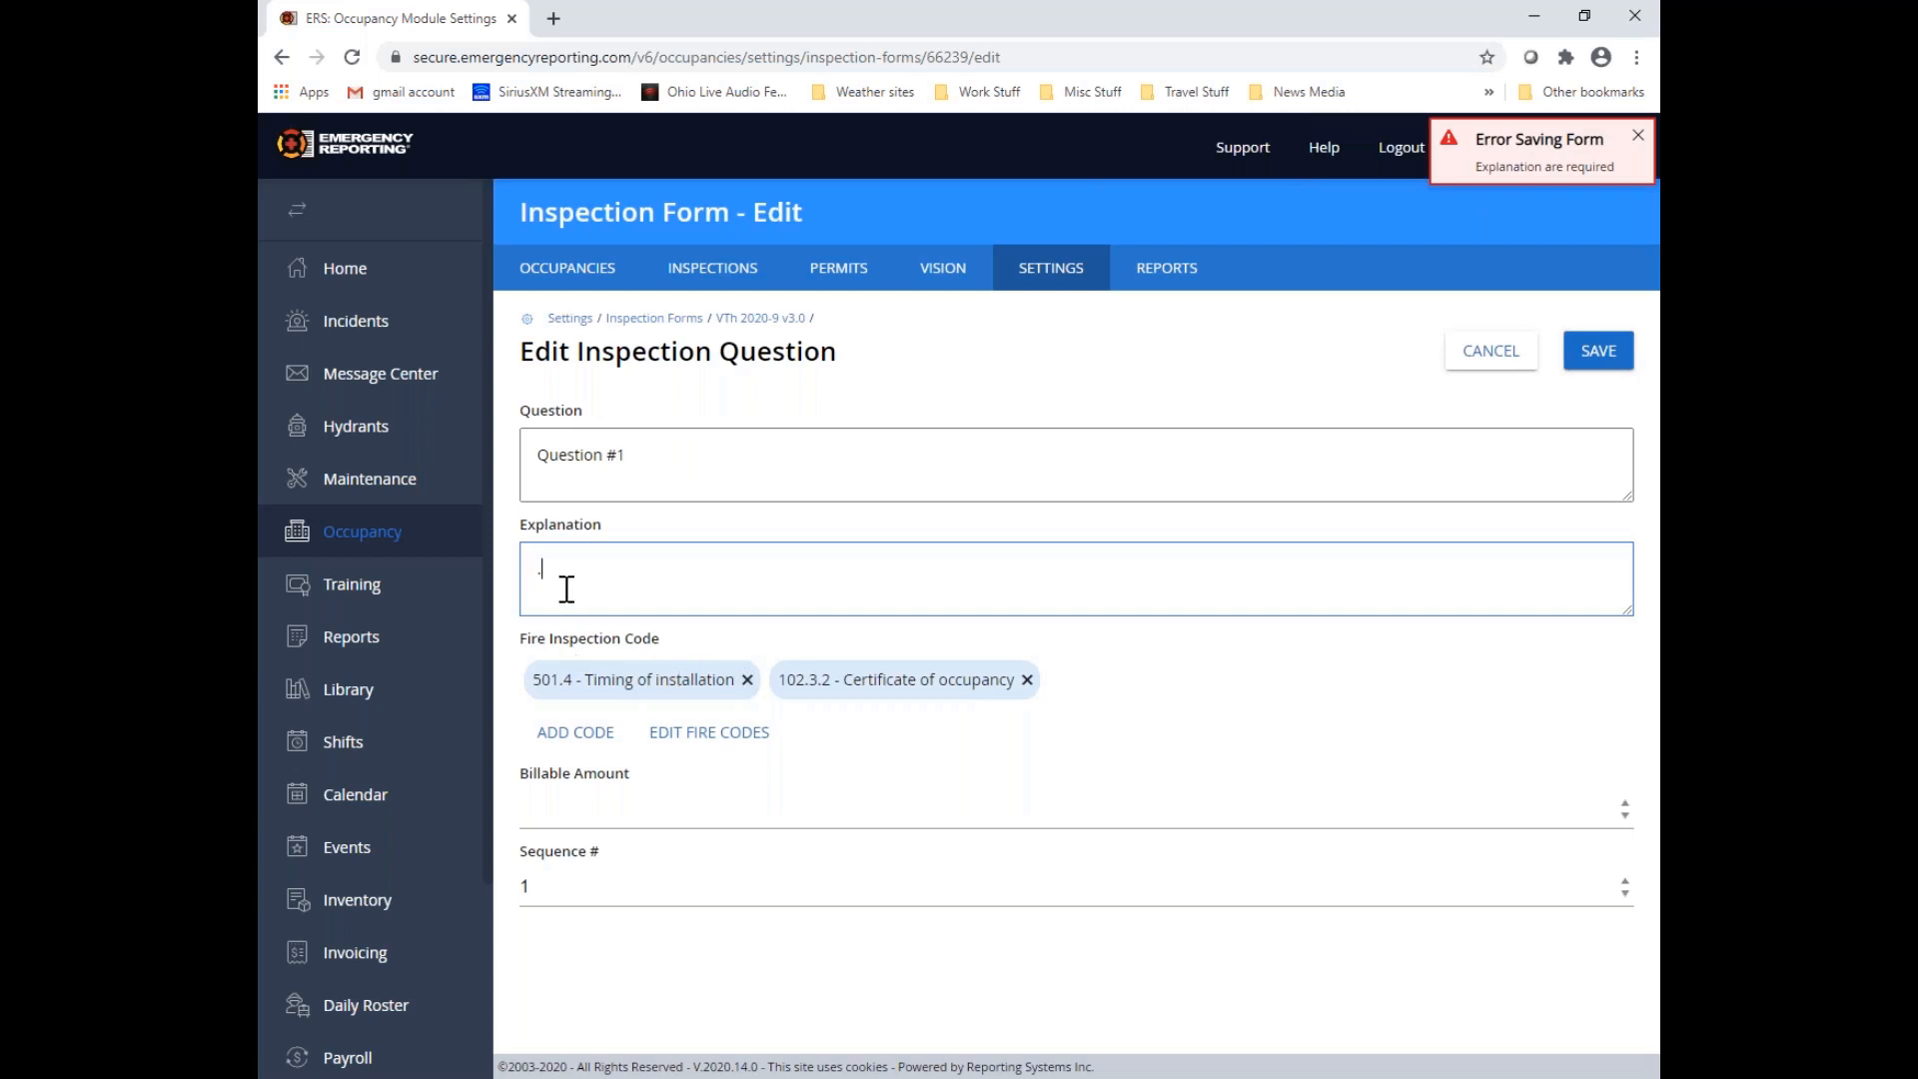
{"action": "left_click", "coordinate": [1596, 363]}
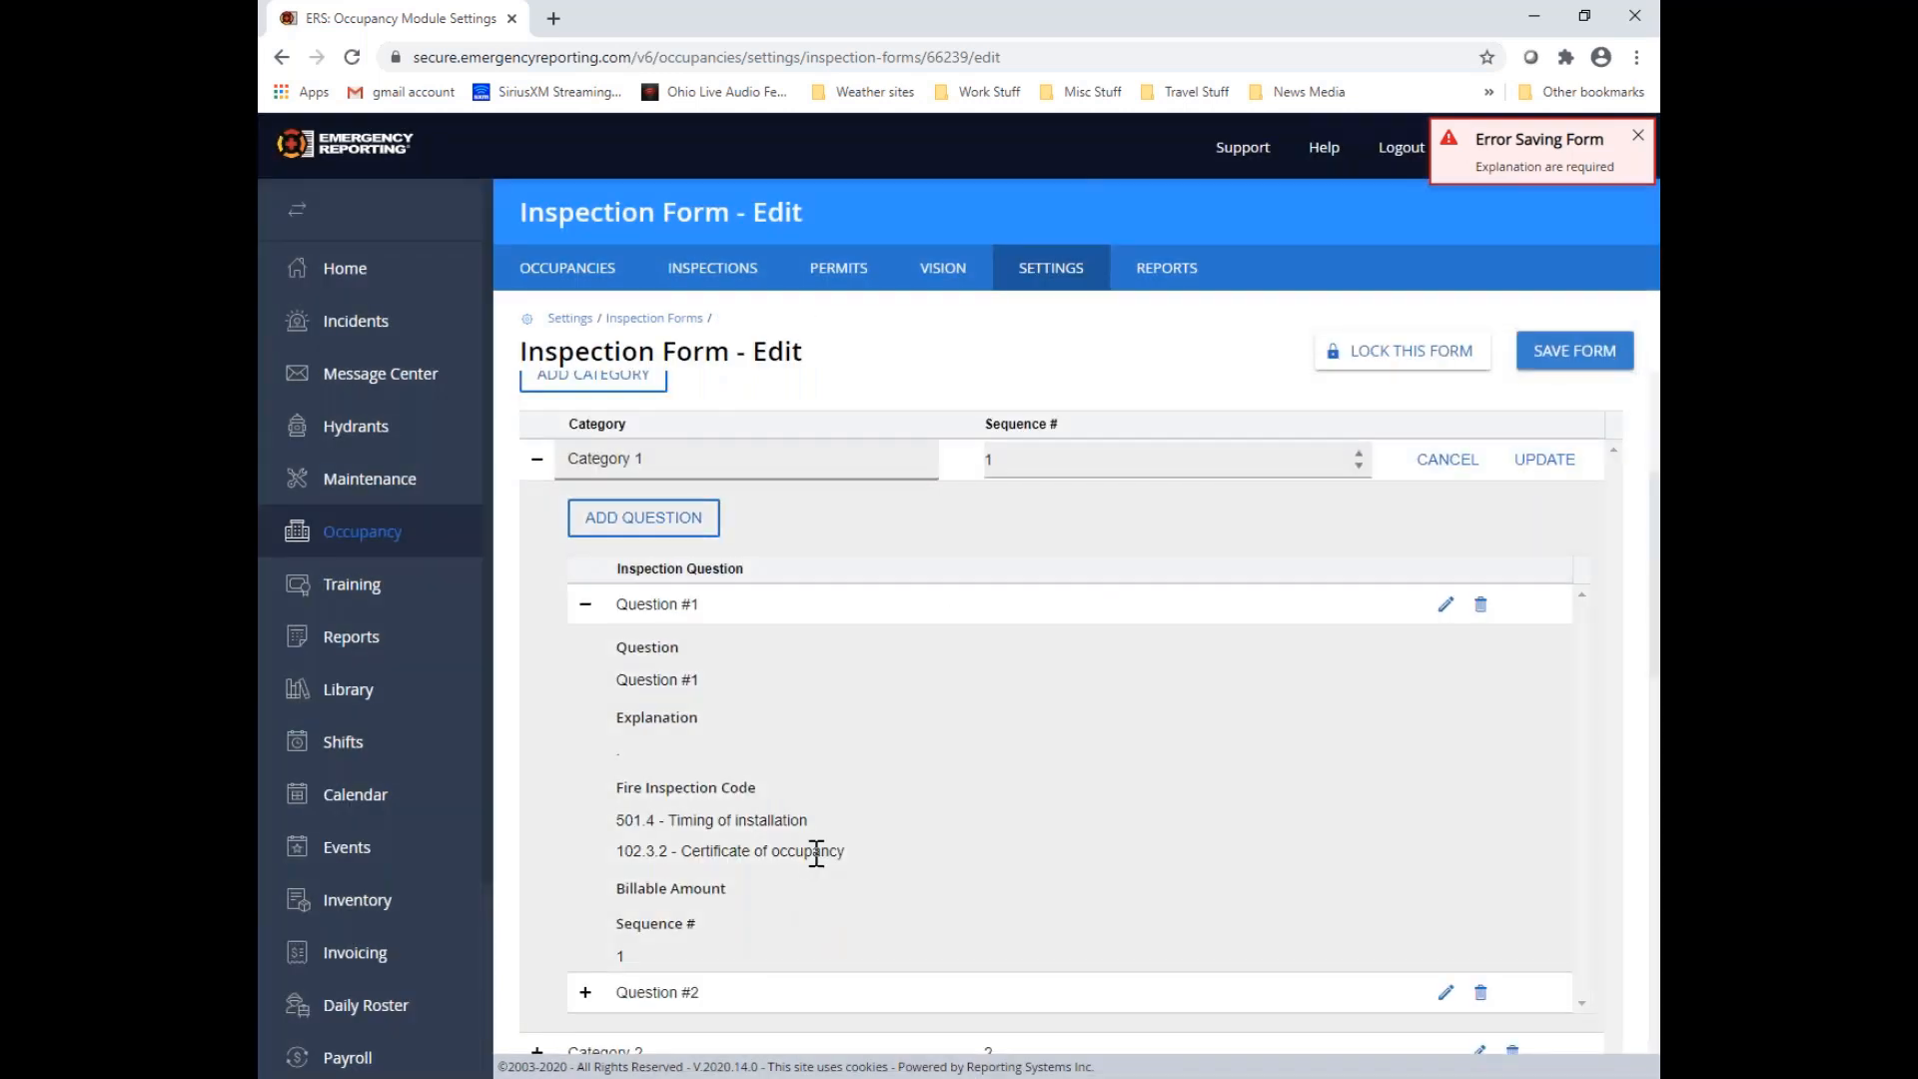
{"action": "scroll", "coordinate": [815, 852], "scroll_direction": "up", "scroll_amount": 2}
{"action": "scroll", "coordinate": [818, 853], "scroll_direction": "down", "scroll_amount": 2}
{"action": "left_click", "coordinate": [1572, 362]}
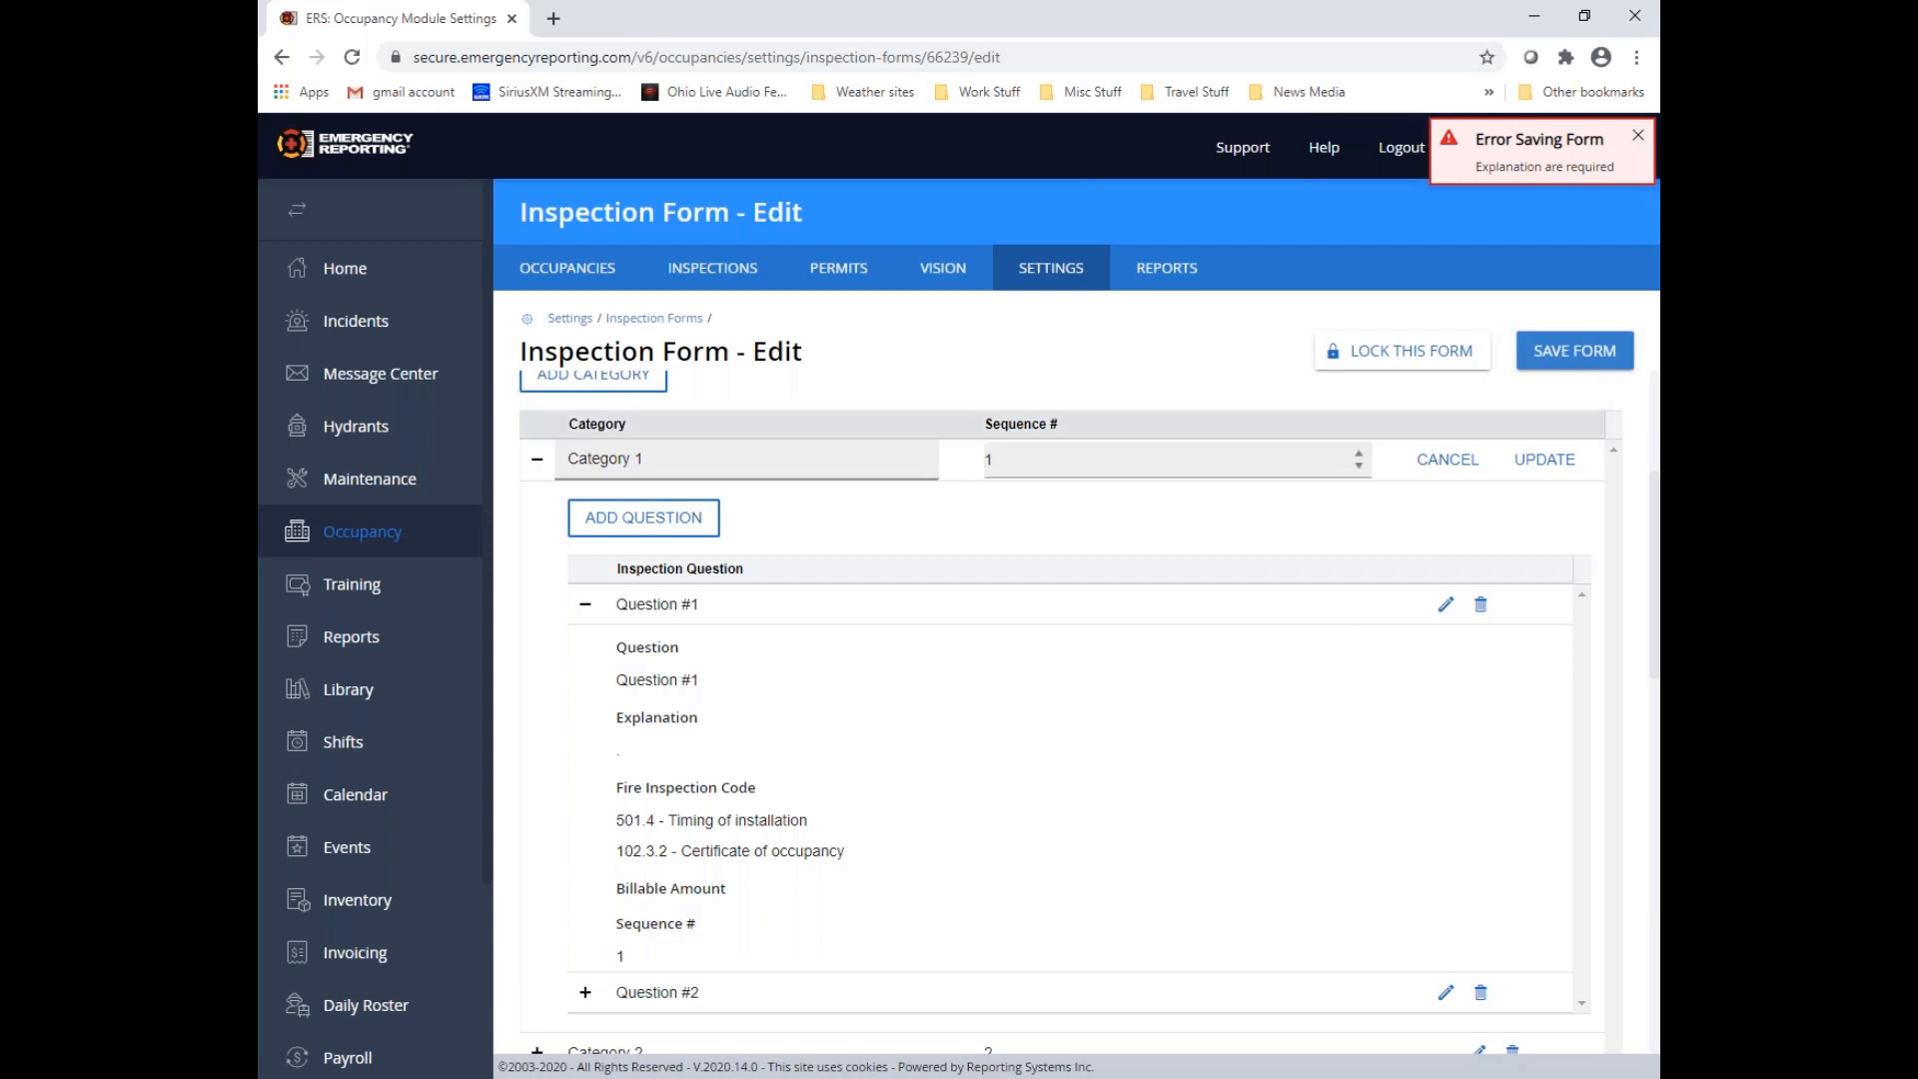
Open the Inspection Question Observation Values list from the occupancy module settings
{"action": "scroll", "coordinate": [1343, 656], "scroll_direction": "up", "scroll_amount": 3}
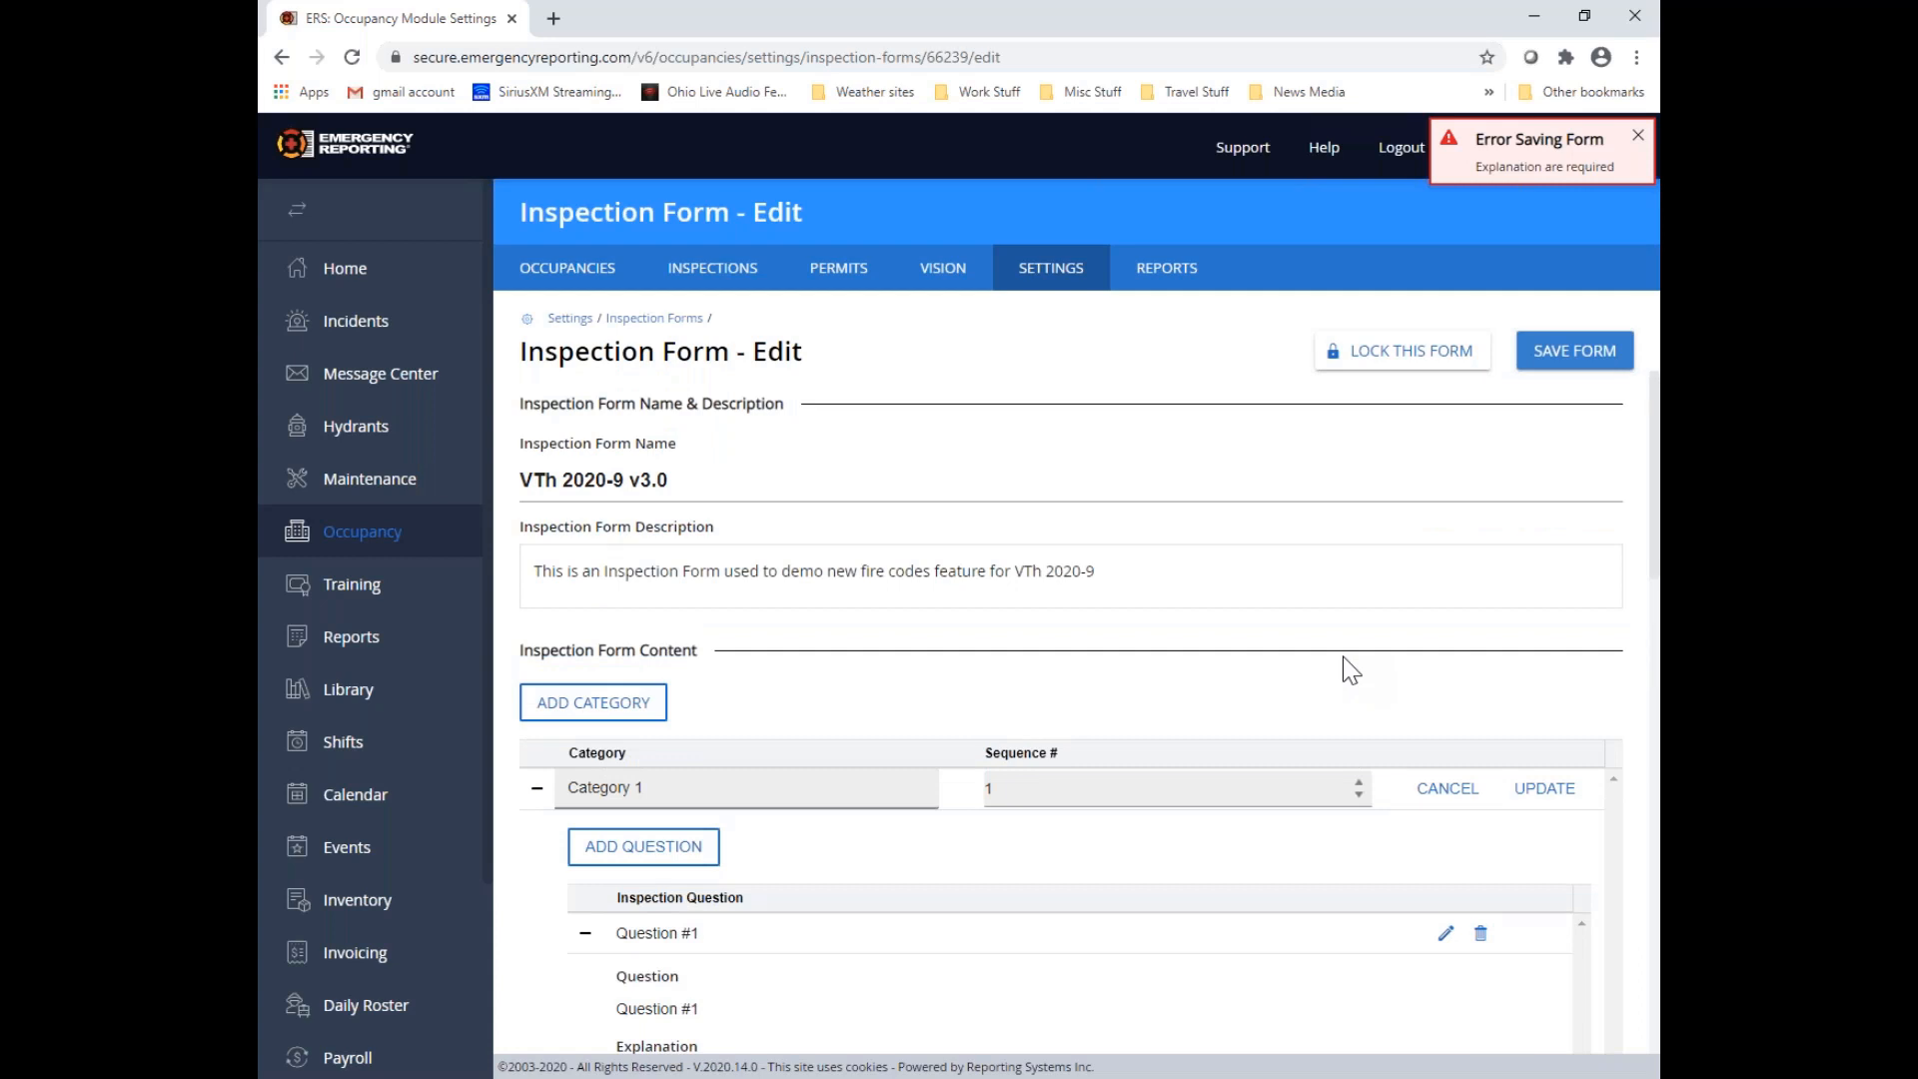
{"action": "left_click", "coordinate": [1065, 273]}
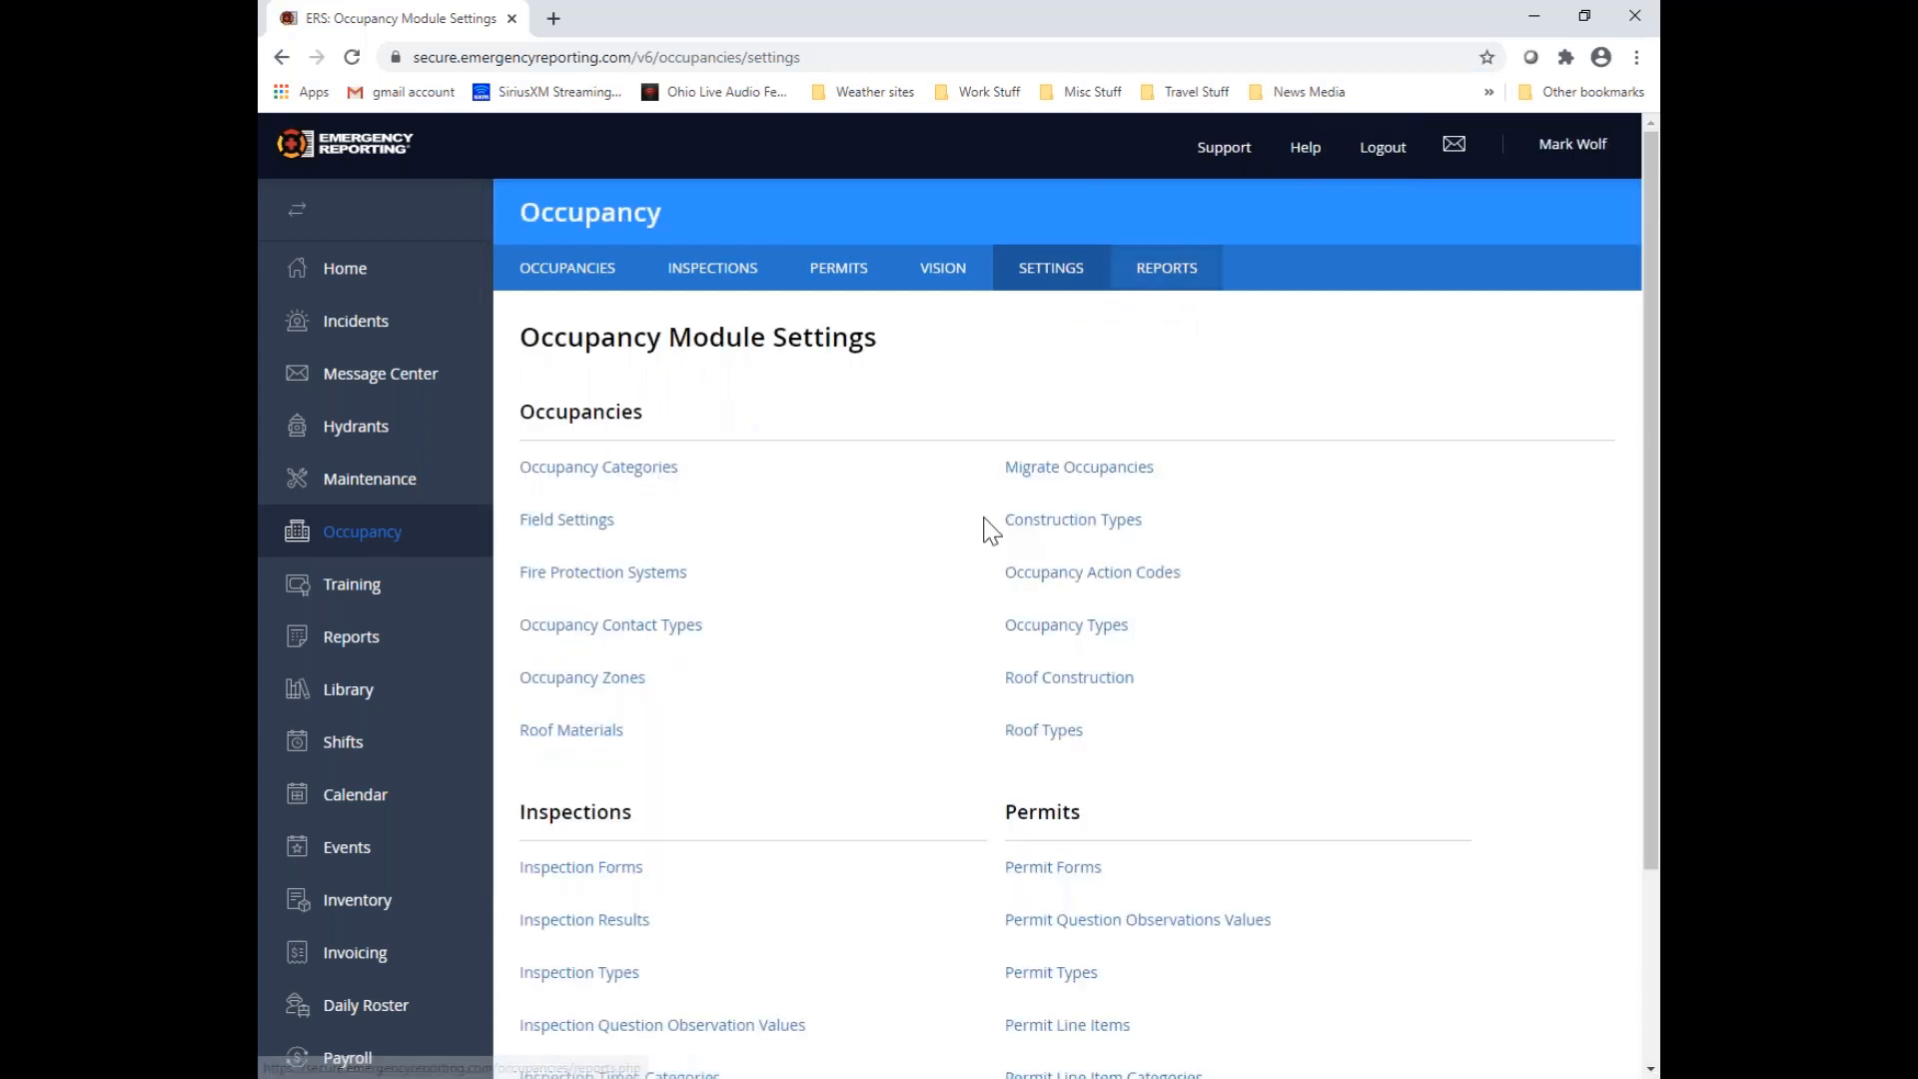
{"action": "scroll", "coordinate": [945, 609], "scroll_direction": "down", "scroll_amount": 3}
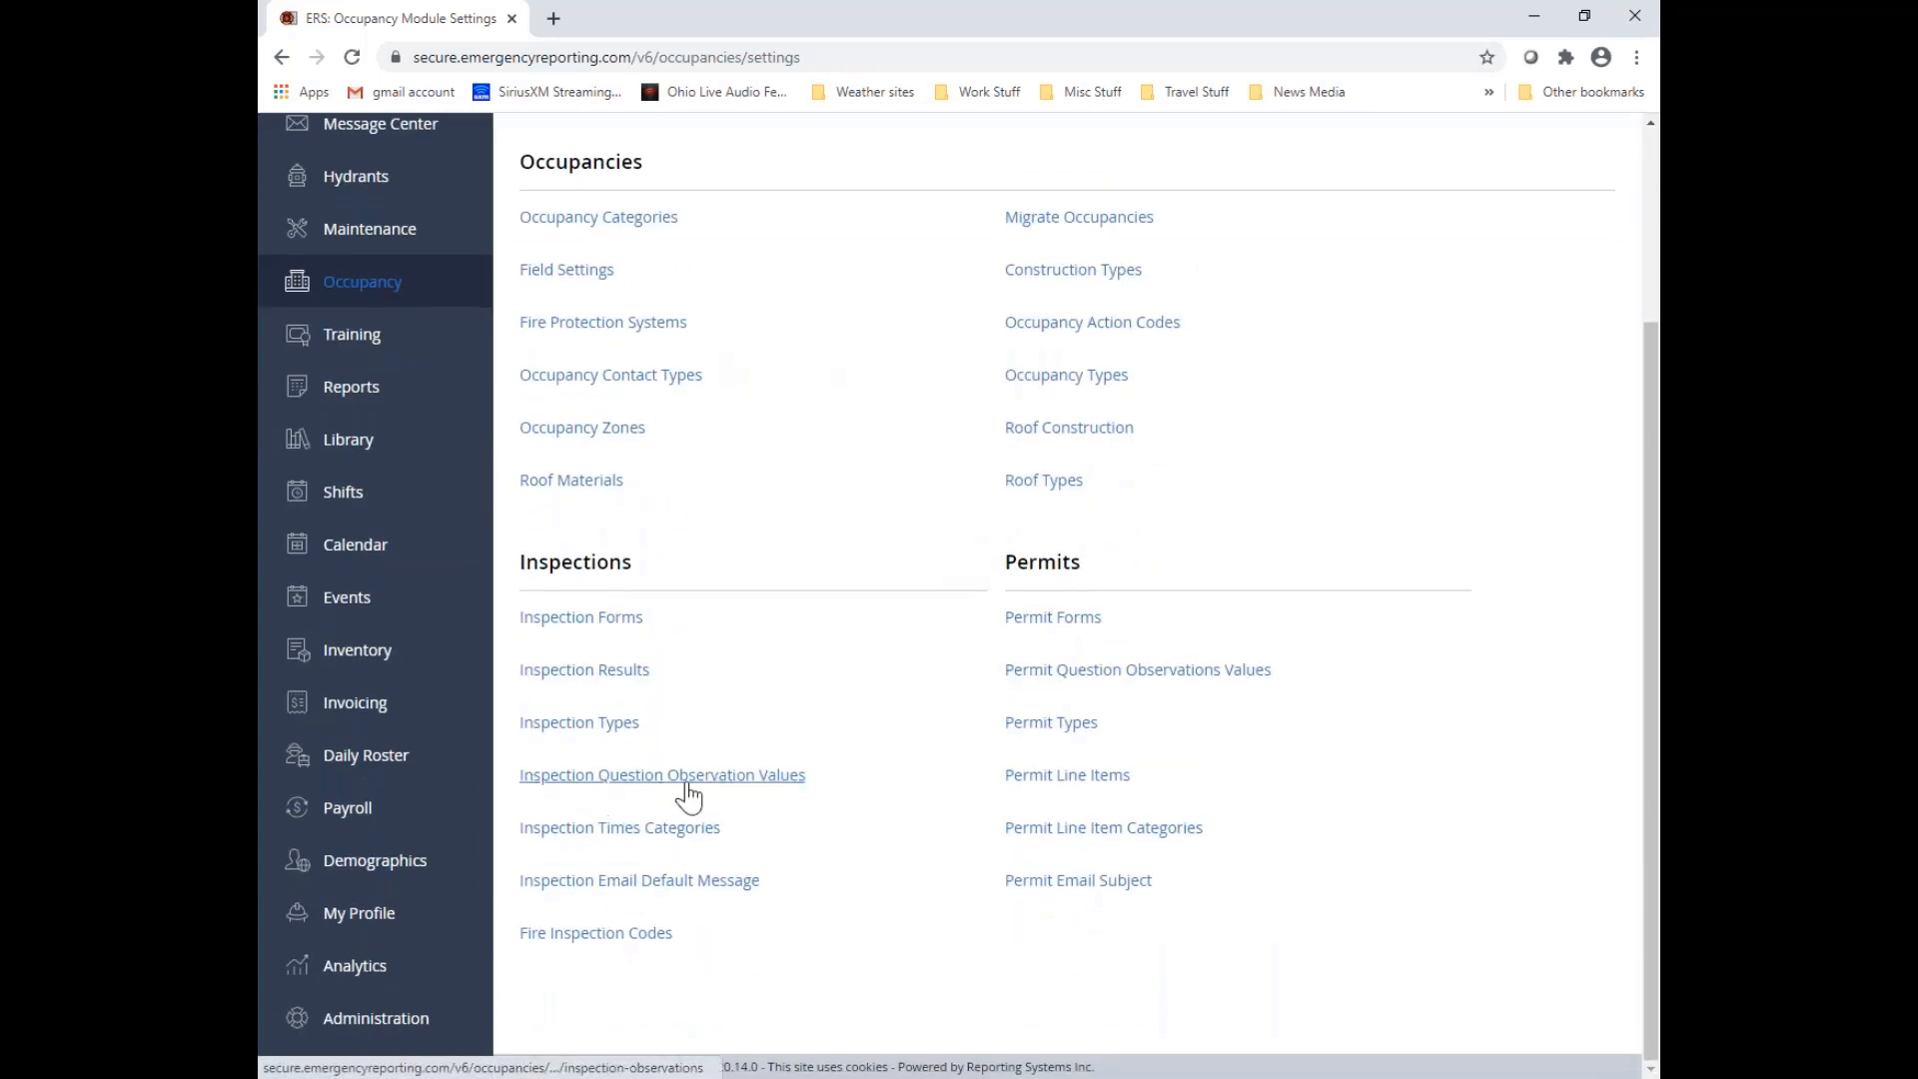
{"action": "left_click", "coordinate": [775, 779]}
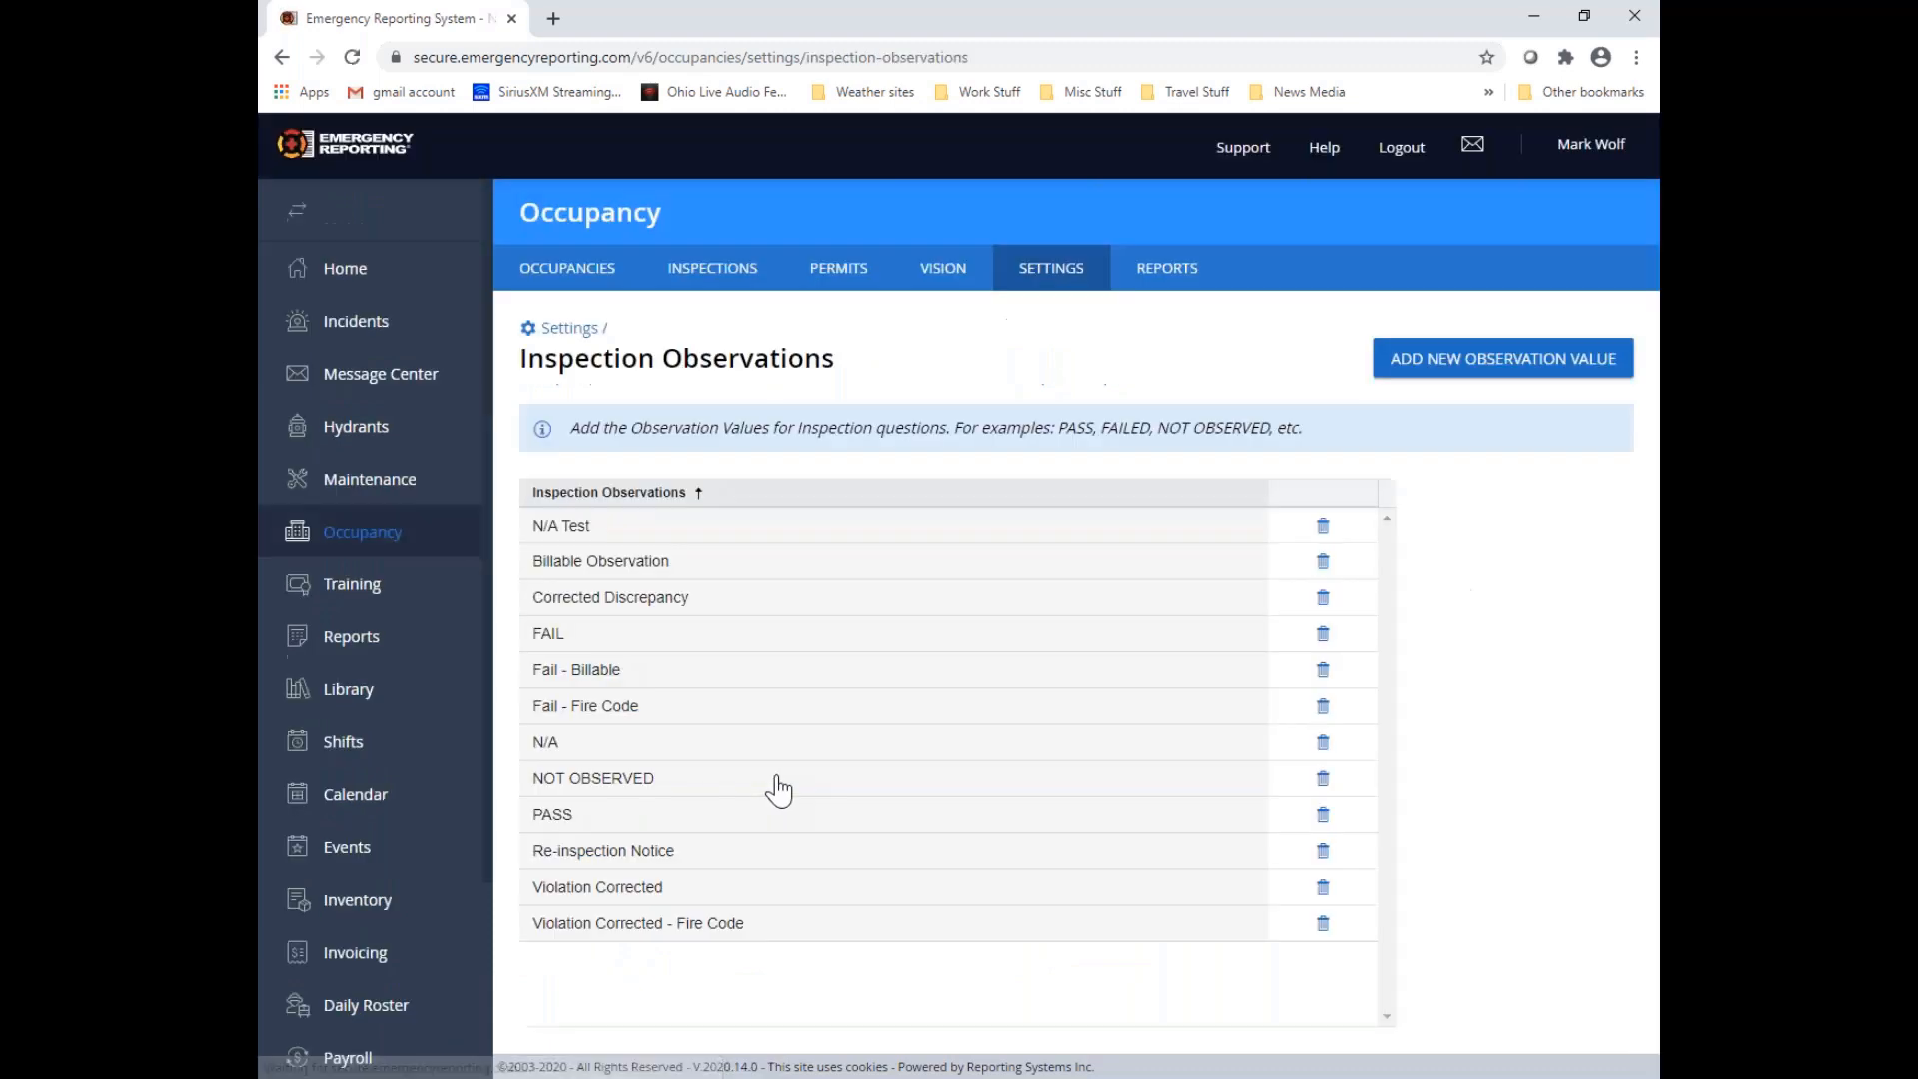
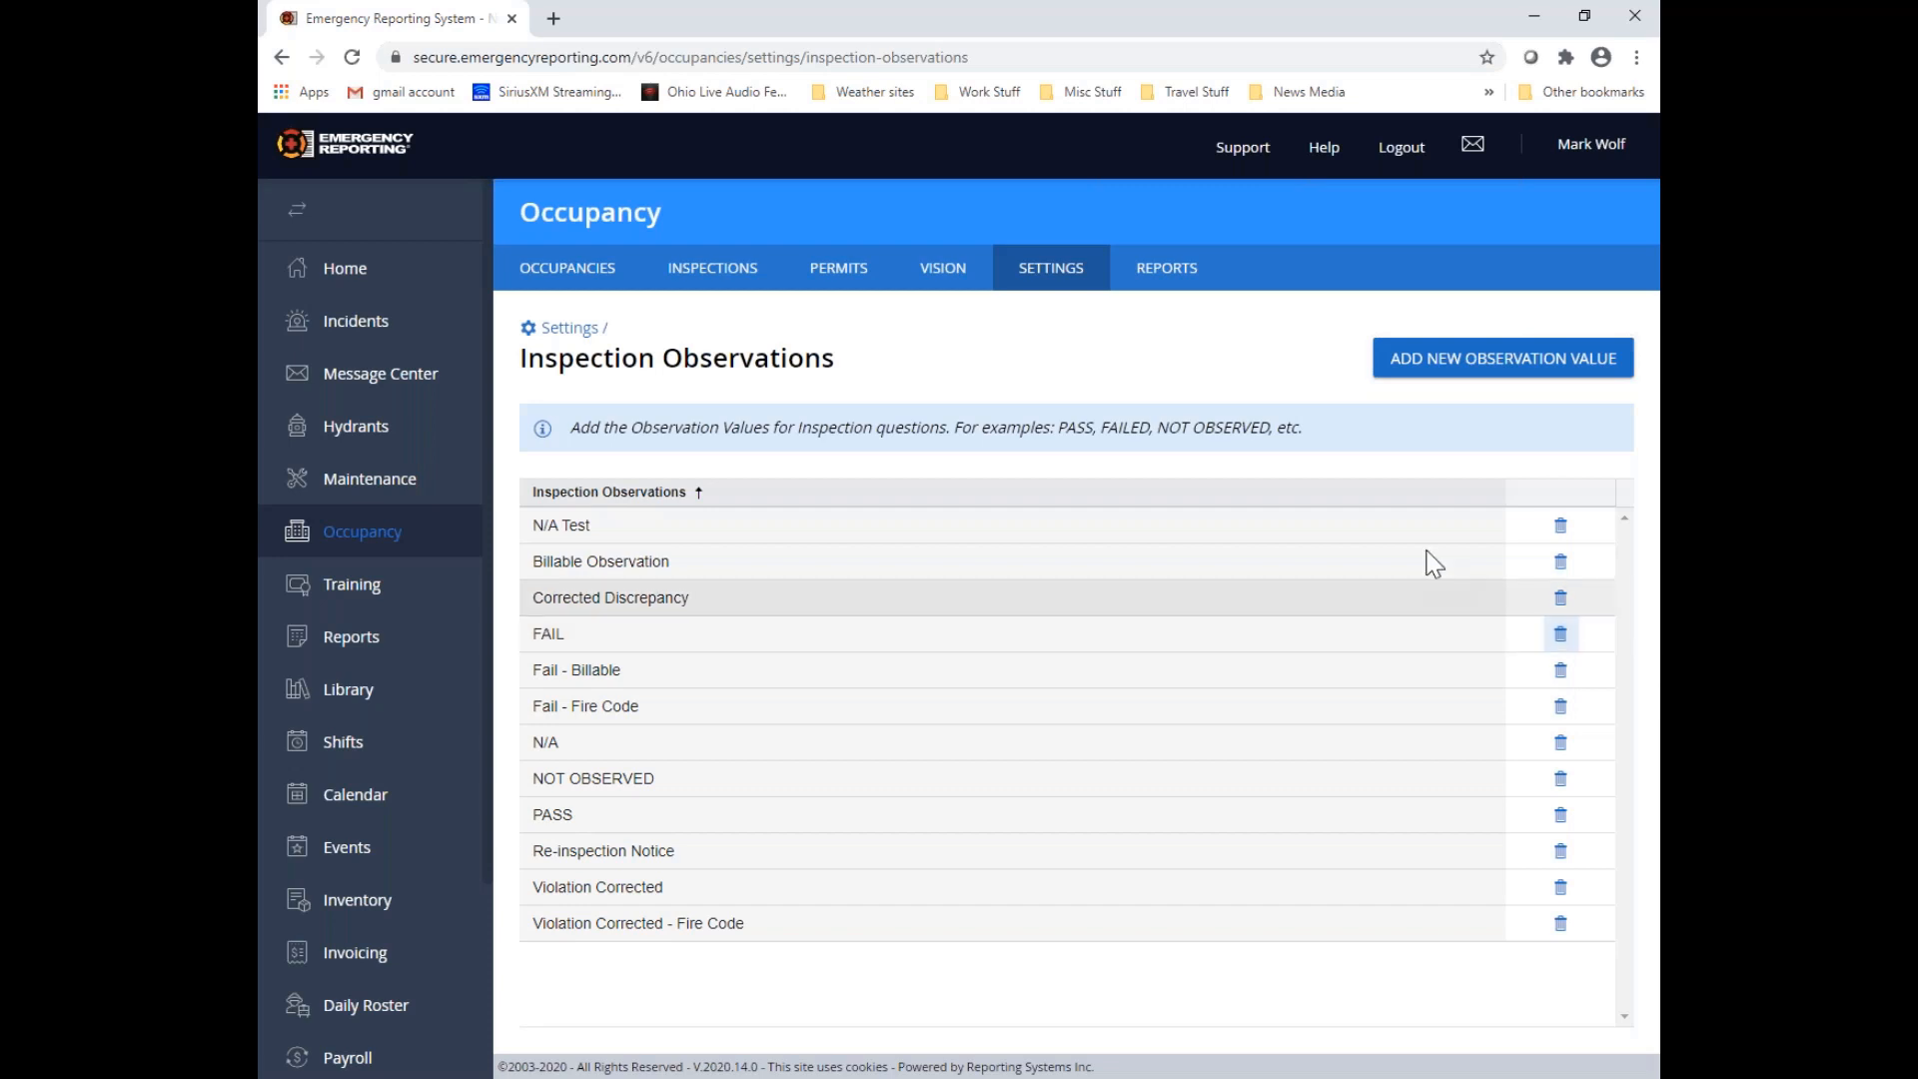
{"action": "left_click", "coordinate": [598, 289]}
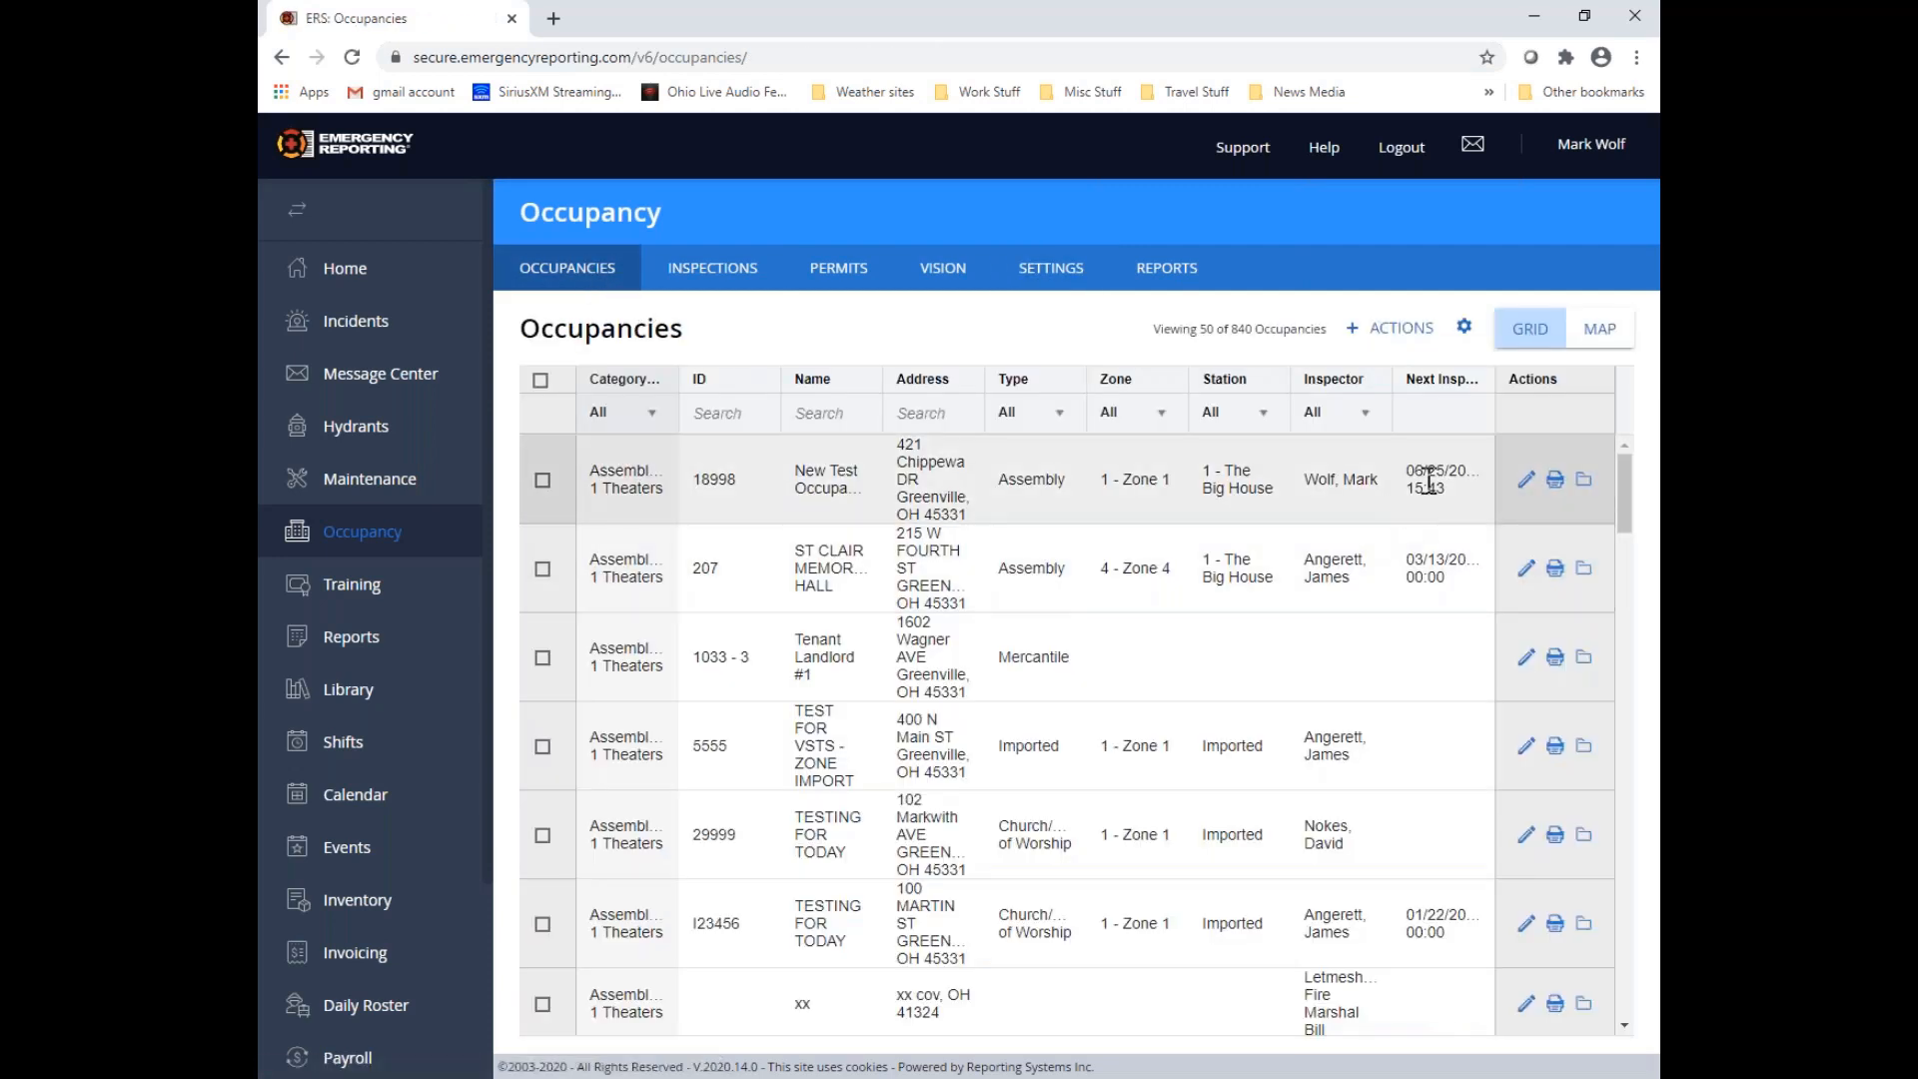
{"action": "left_click", "coordinate": [1526, 480]}
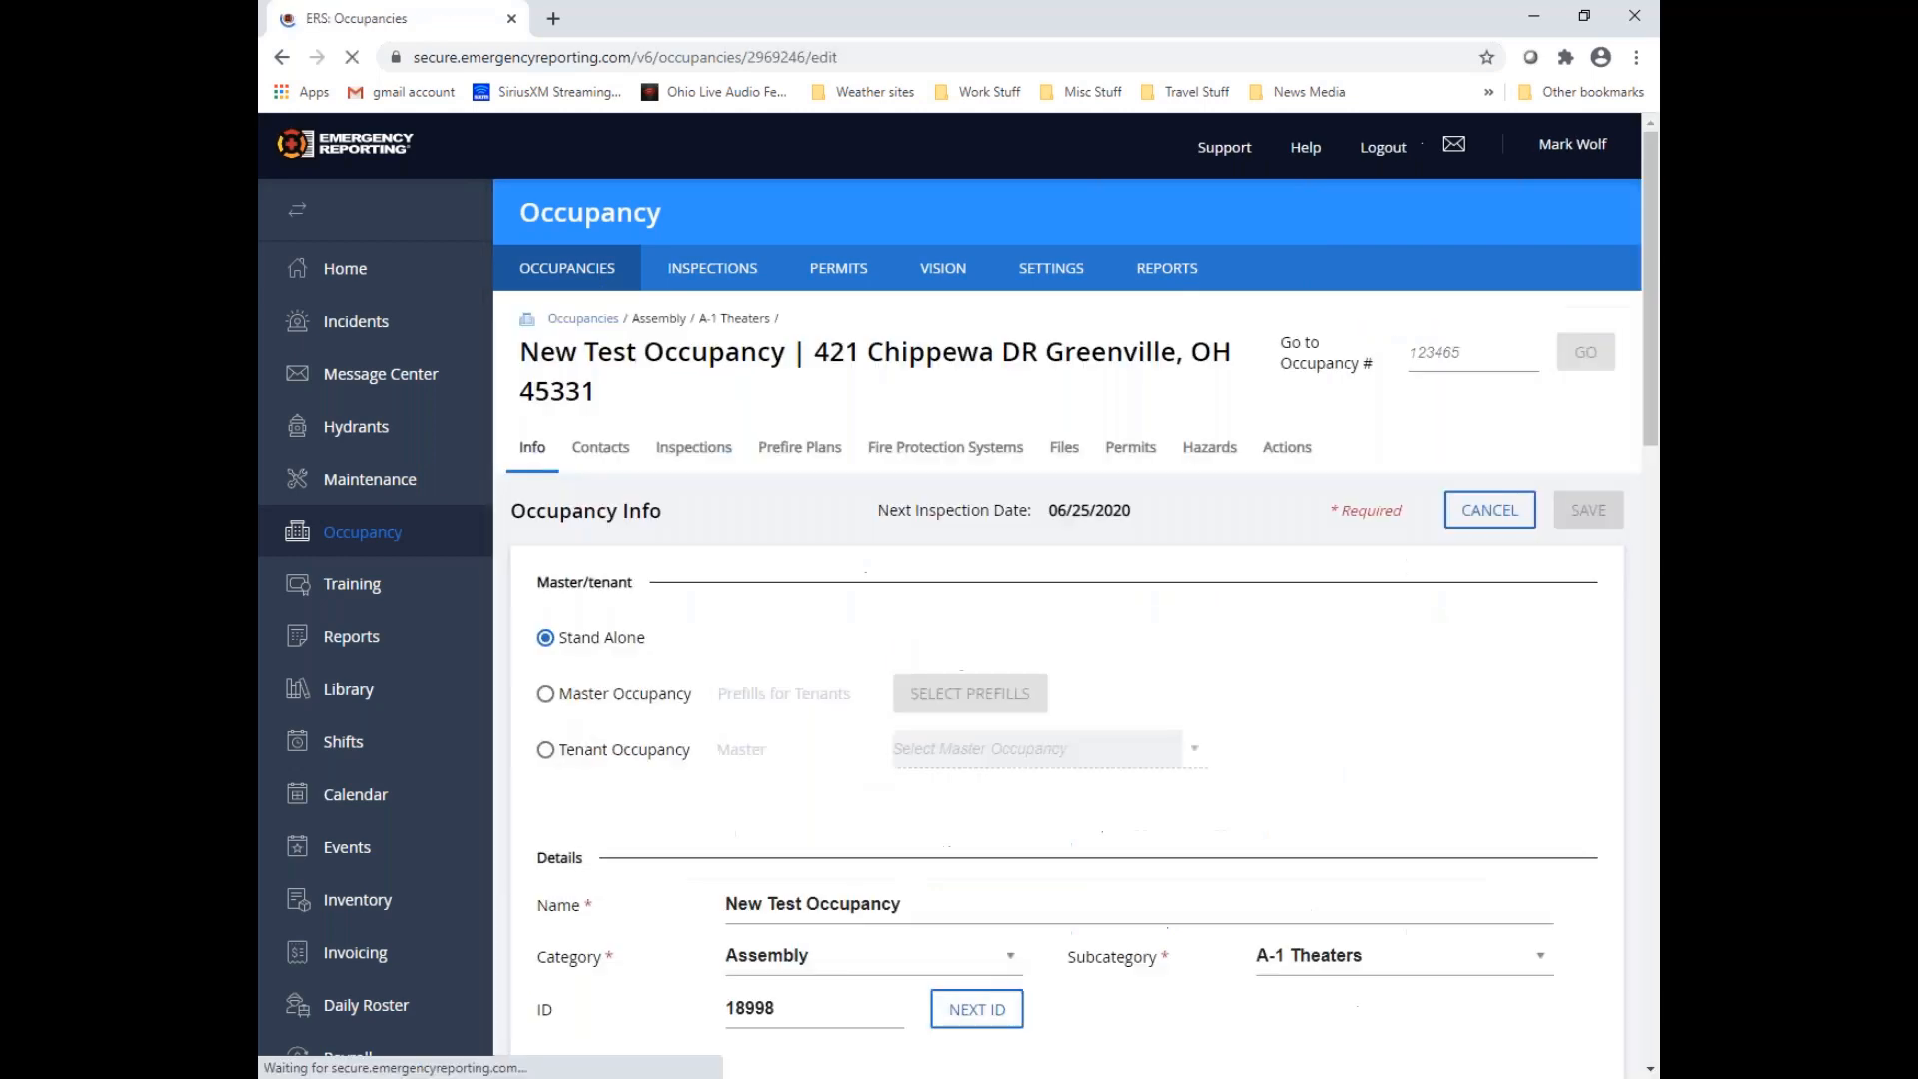
{"action": "scroll", "coordinate": [1276, 673], "scroll_direction": "down", "scroll_amount": 4}
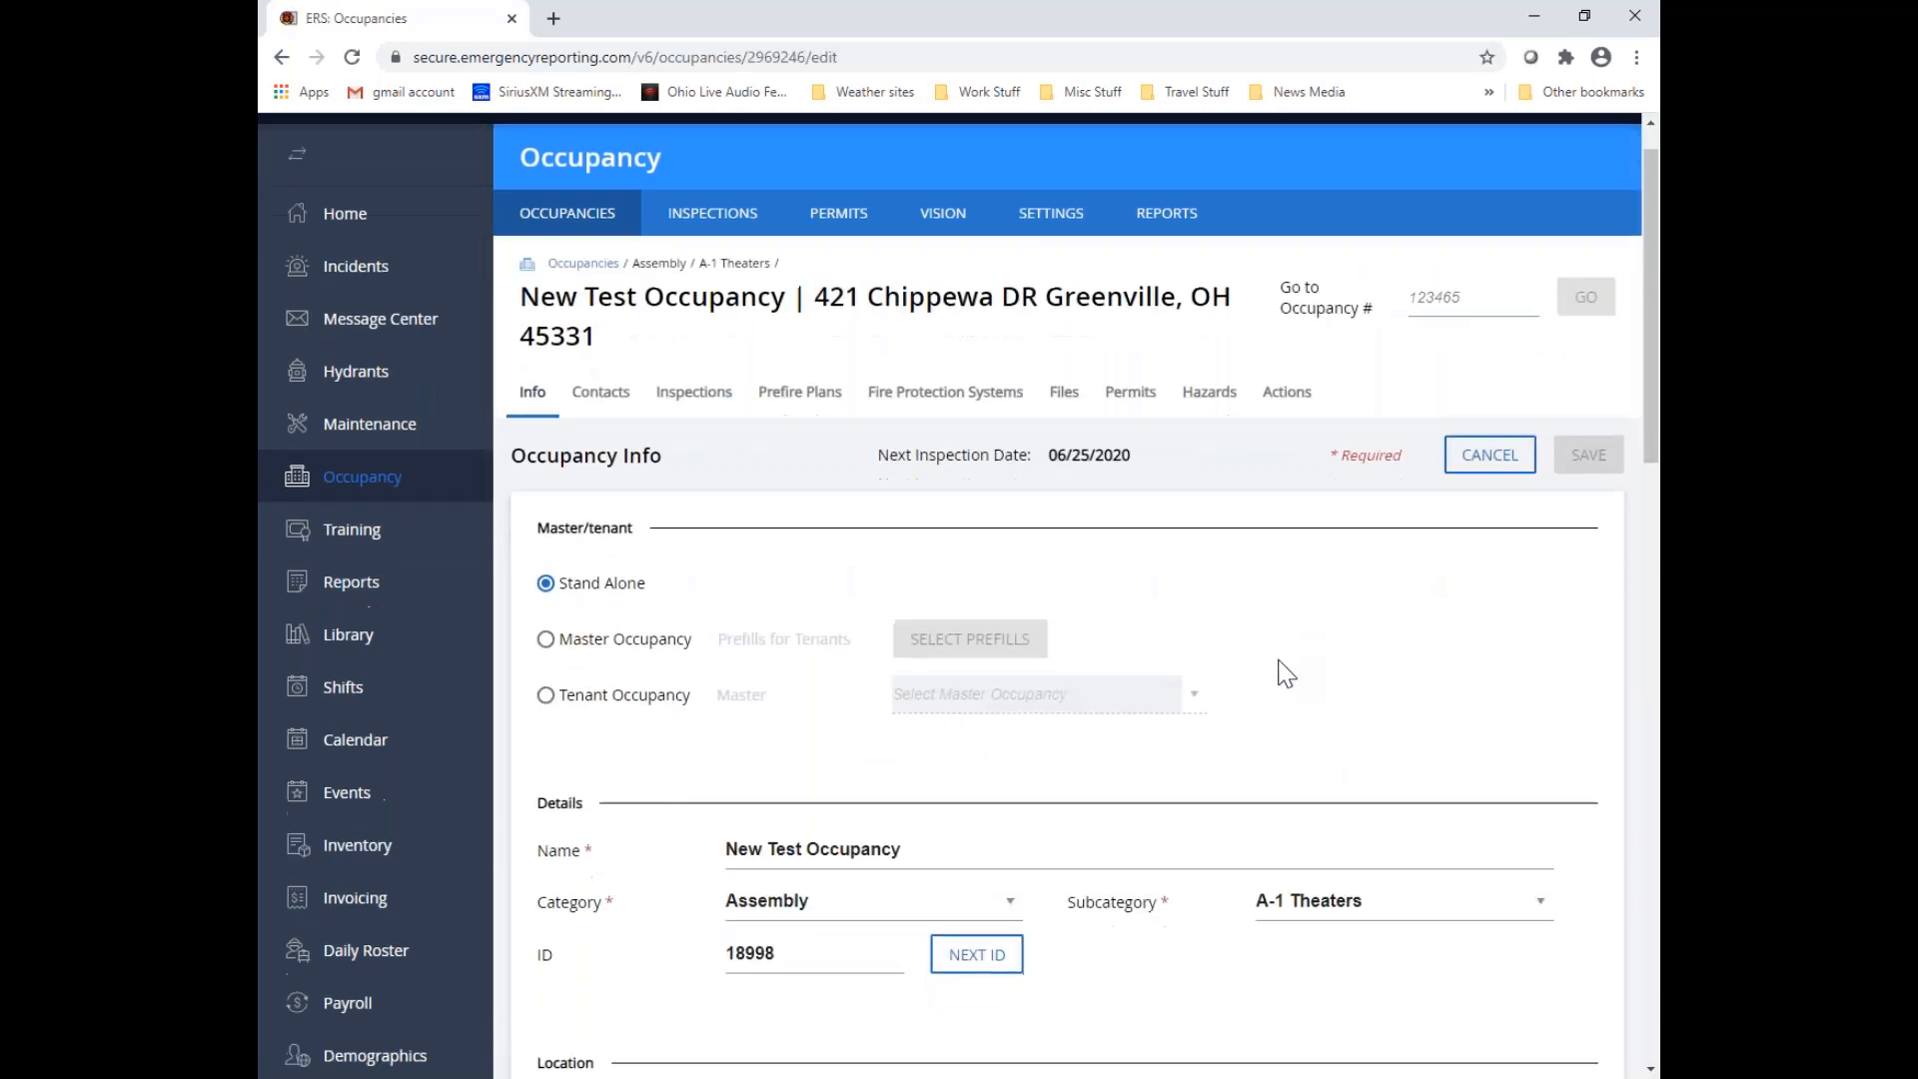
{"action": "scroll", "coordinate": [823, 521], "scroll_direction": "down", "scroll_amount": 7}
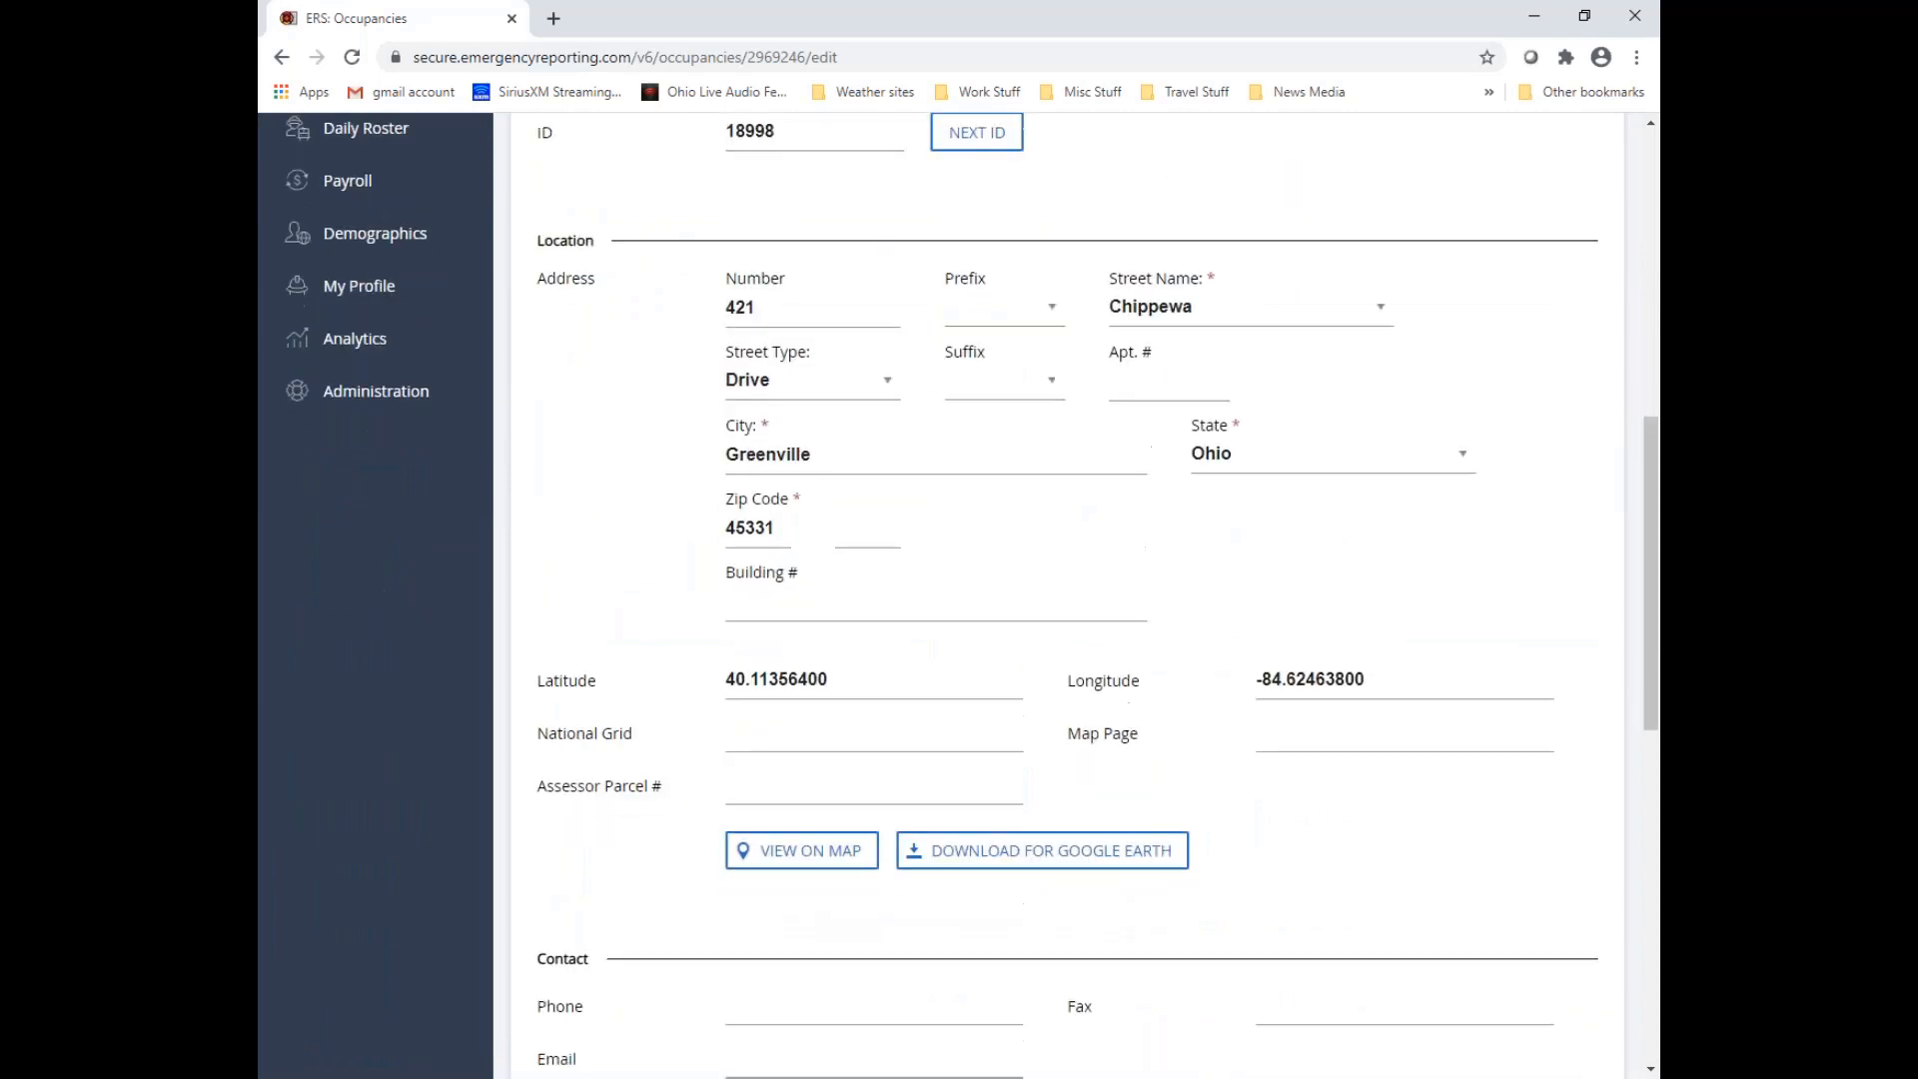
{"action": "left_click", "coordinate": [803, 508]}
{"action": "type", "text": "23r3441234234"}
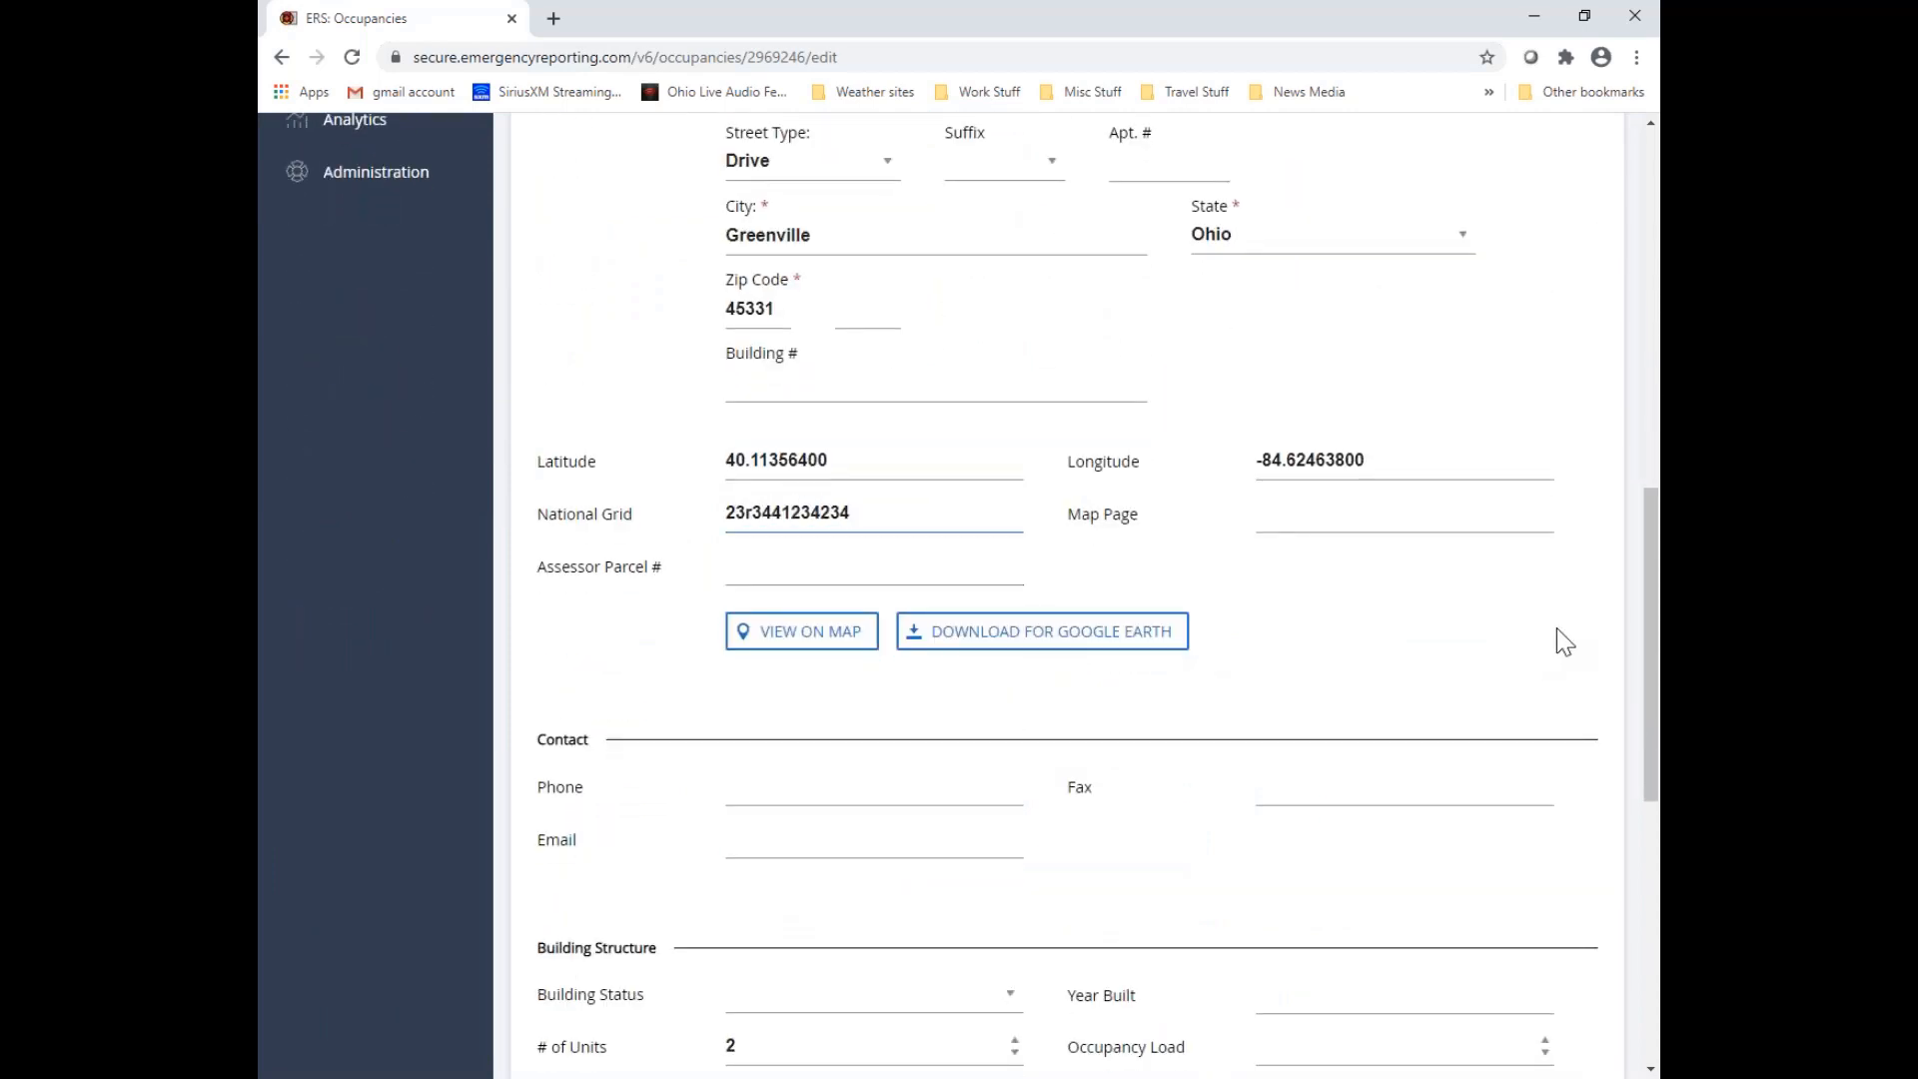
{"action": "scroll", "coordinate": [1599, 644], "scroll_direction": "up", "scroll_amount": 11}
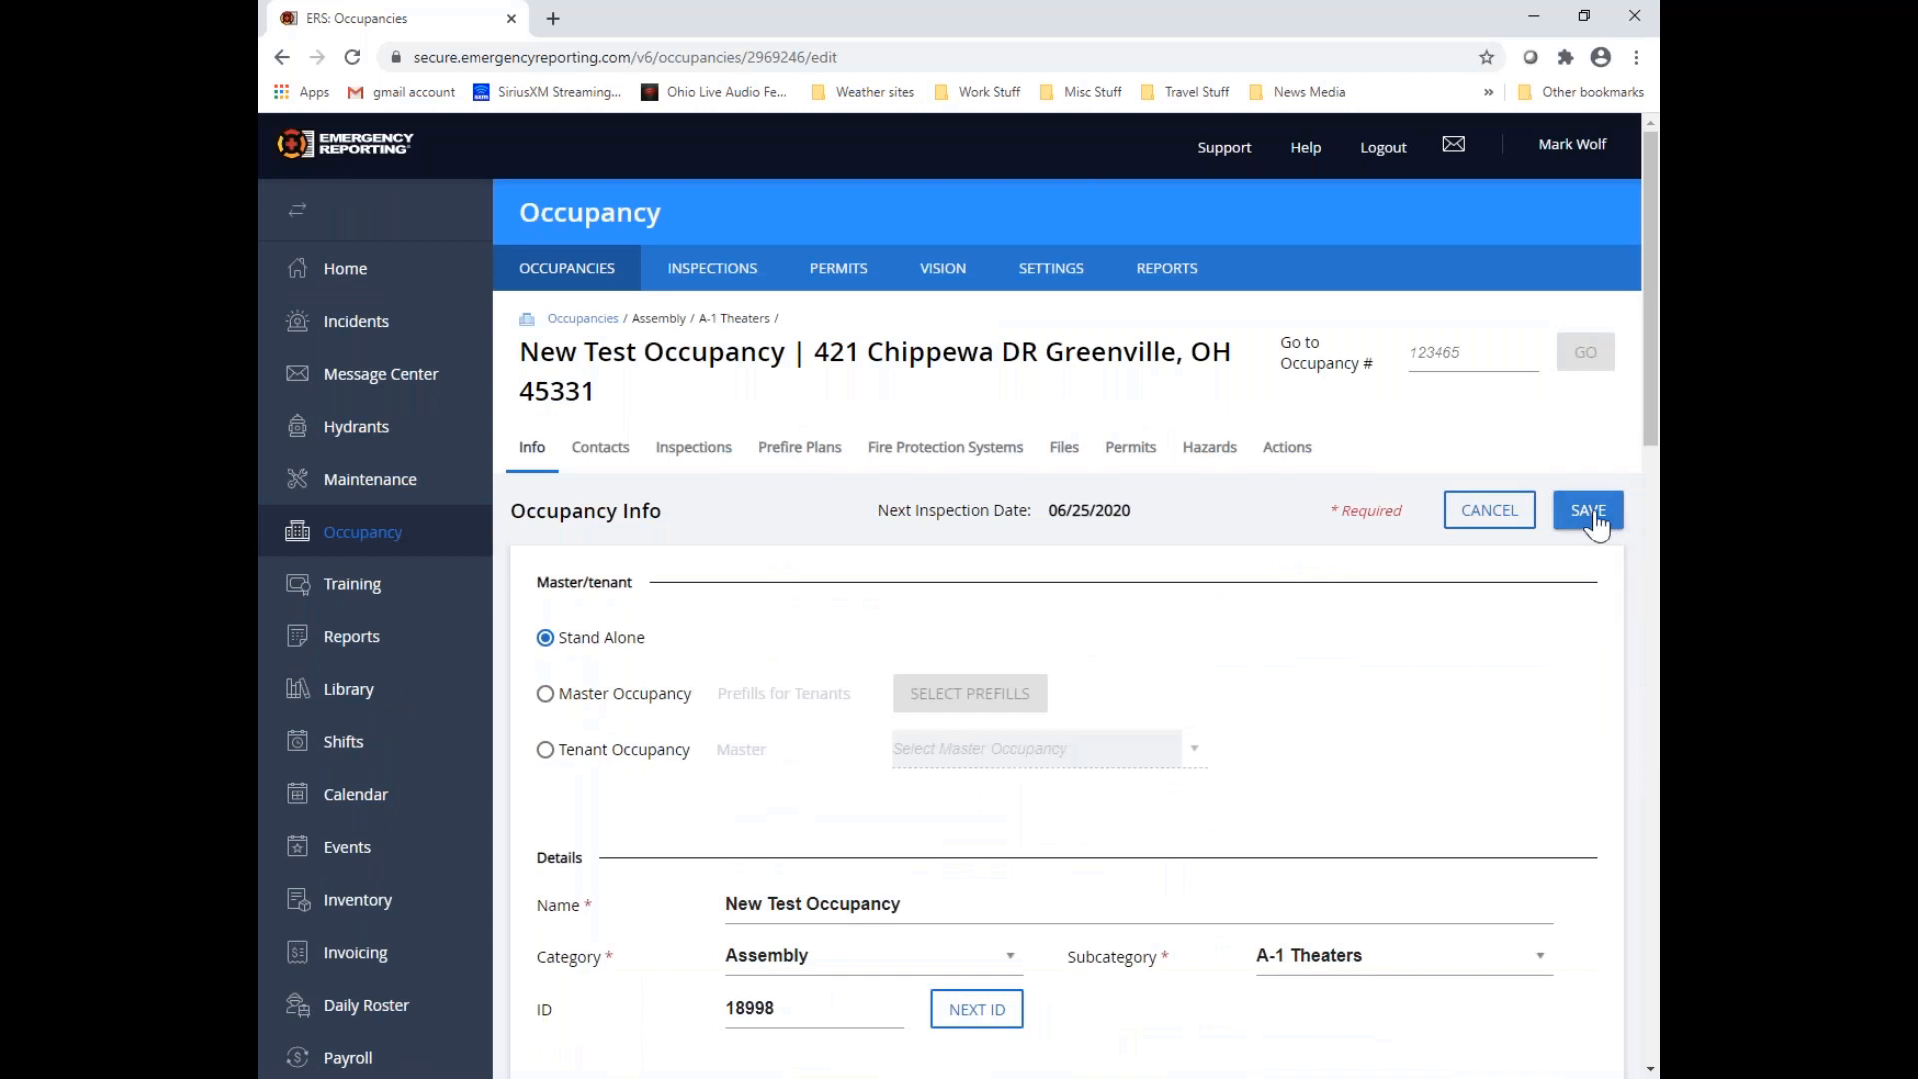
{"action": "left_click", "coordinate": [1591, 532]}
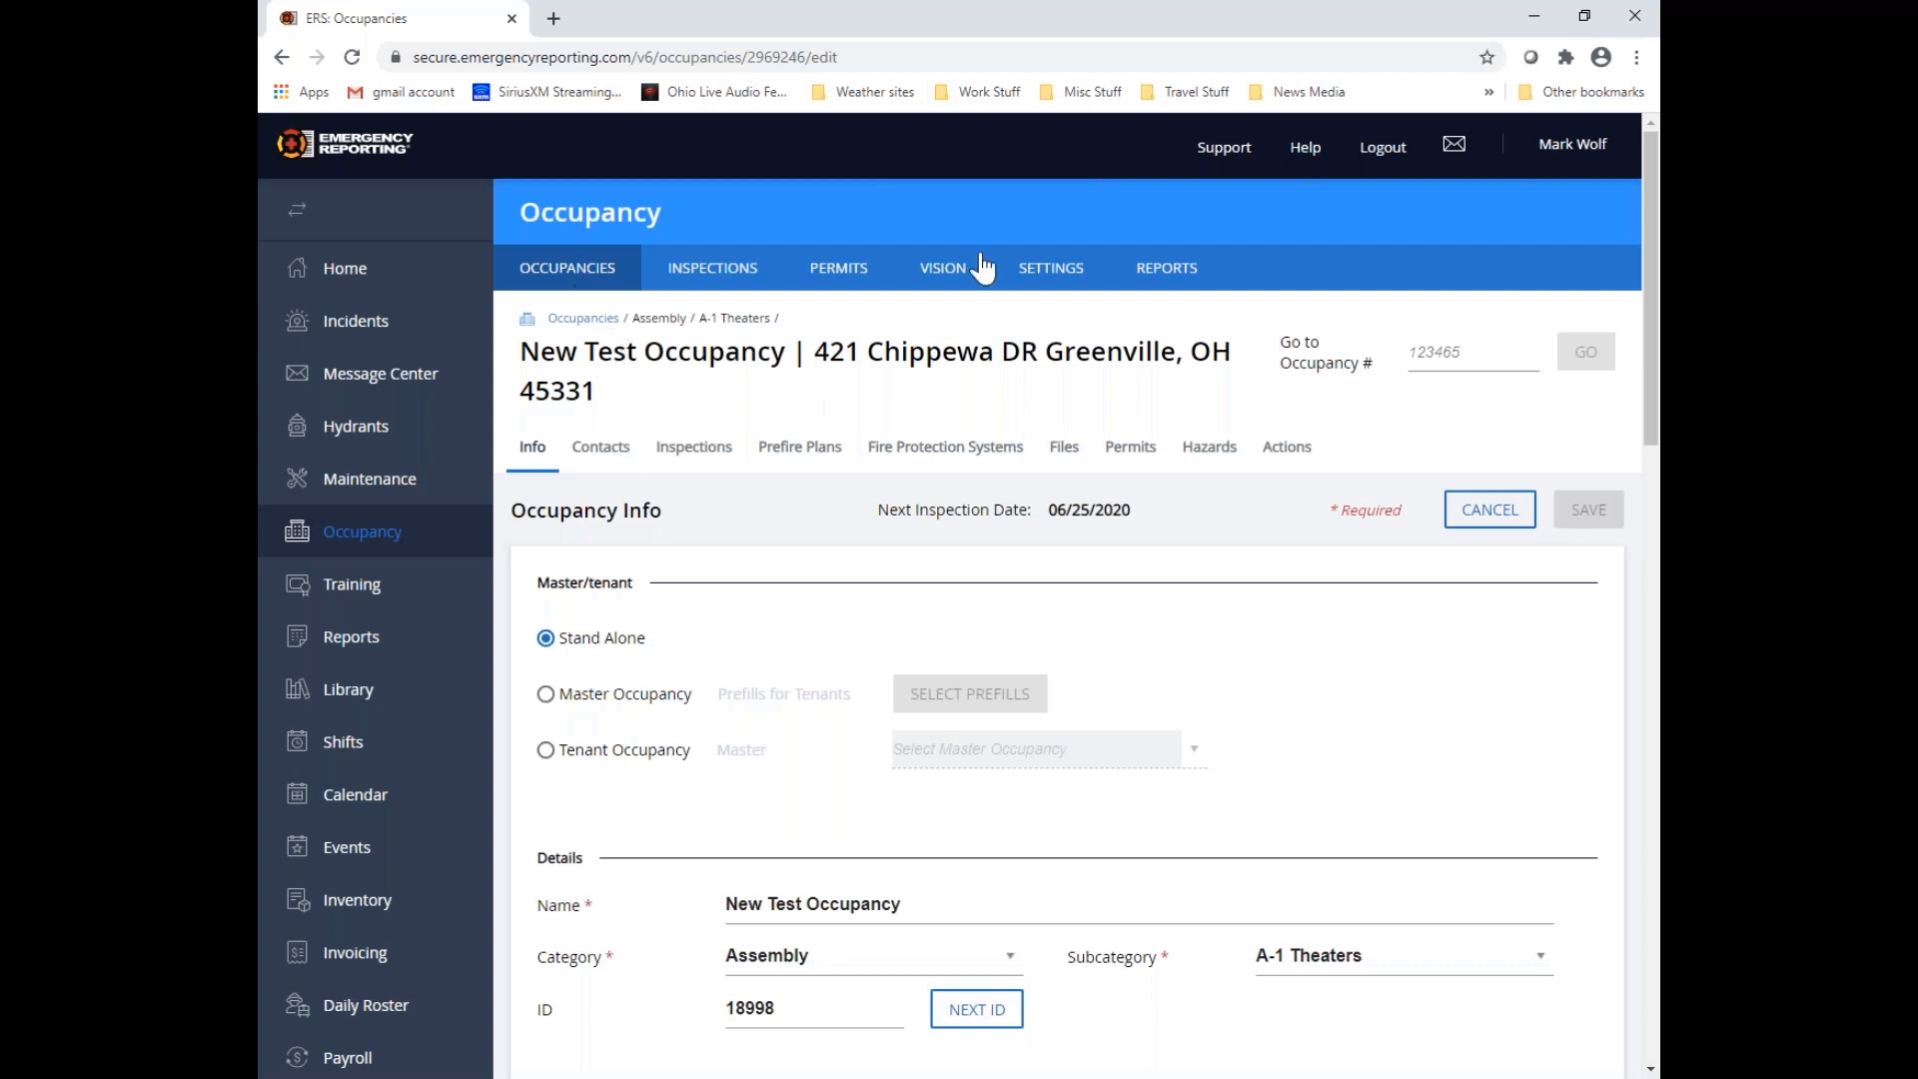
Open the Fire Inspection Codes list from the occupancy module settings
{"action": "left_click", "coordinate": [1094, 288]}
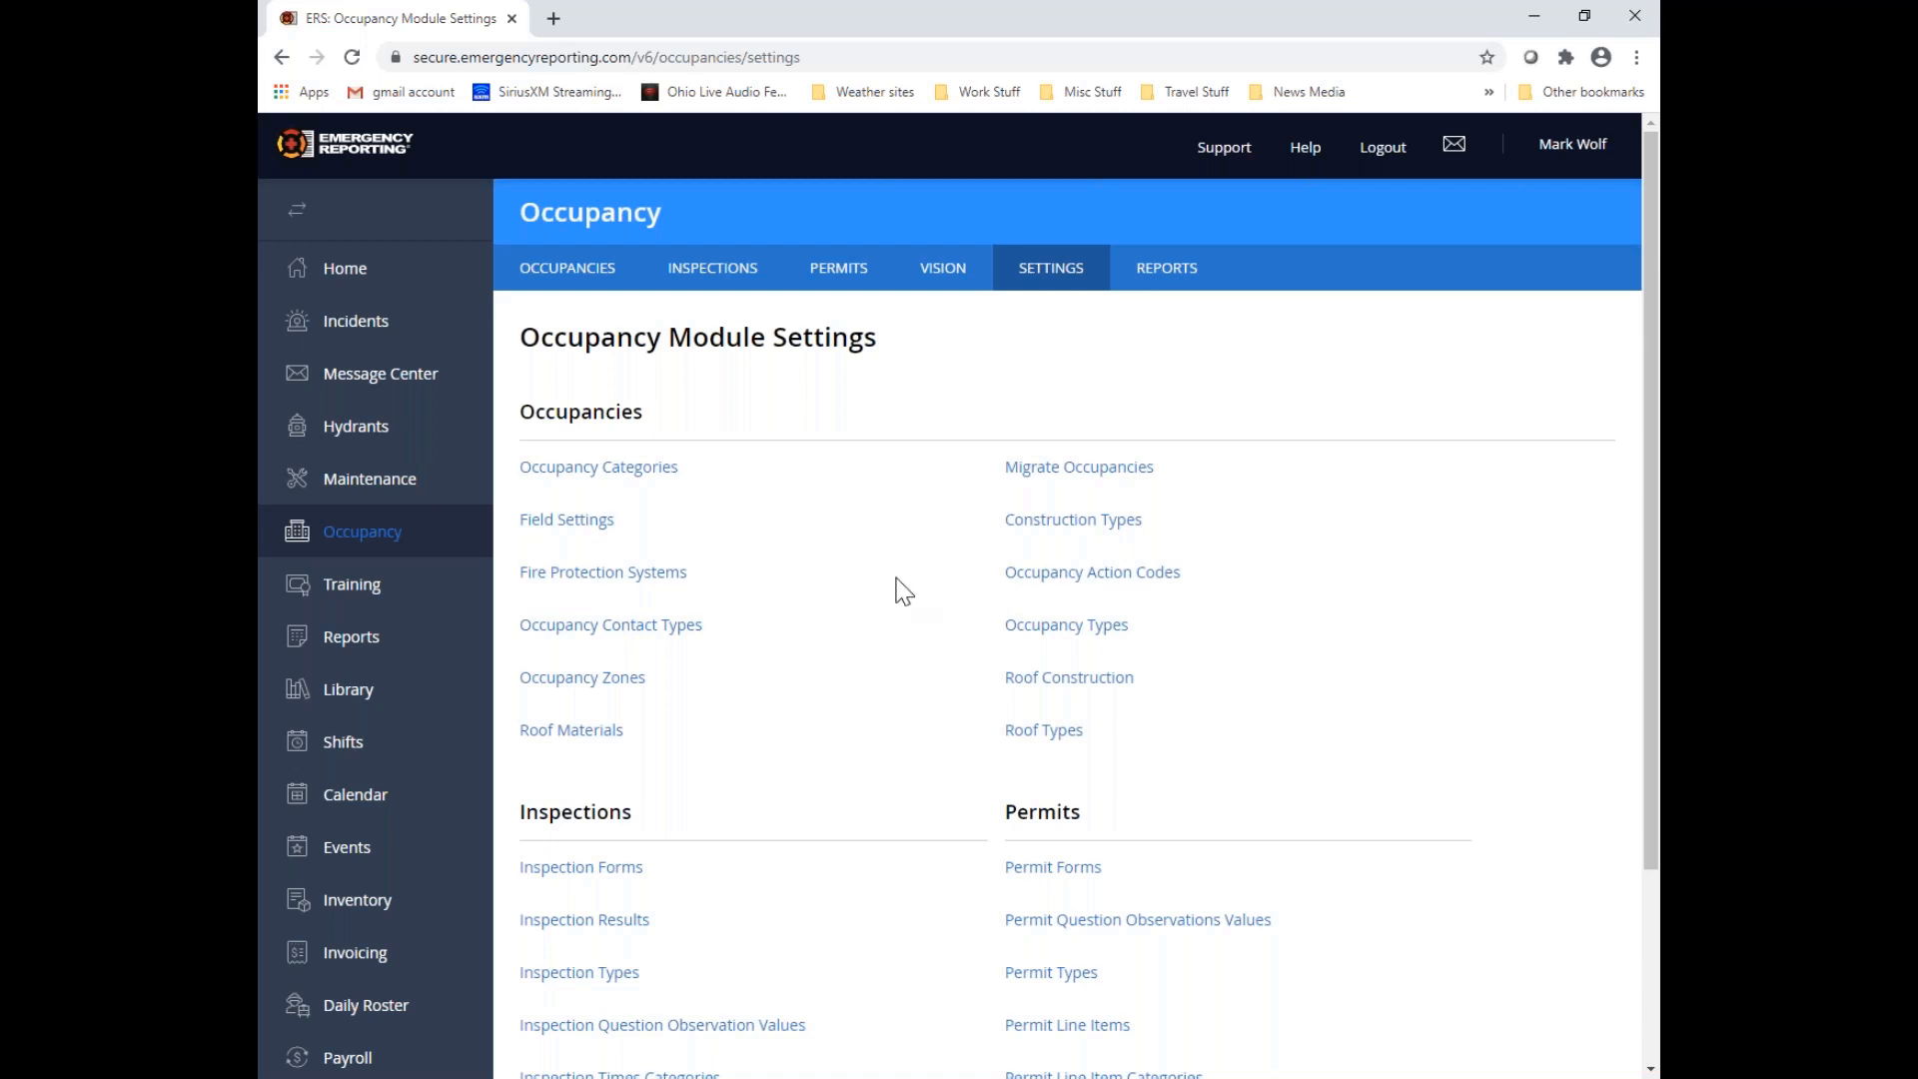
{"action": "scroll", "coordinate": [904, 591], "scroll_direction": "down", "scroll_amount": 1}
{"action": "scroll", "coordinate": [904, 592], "scroll_direction": "down", "scroll_amount": 2}
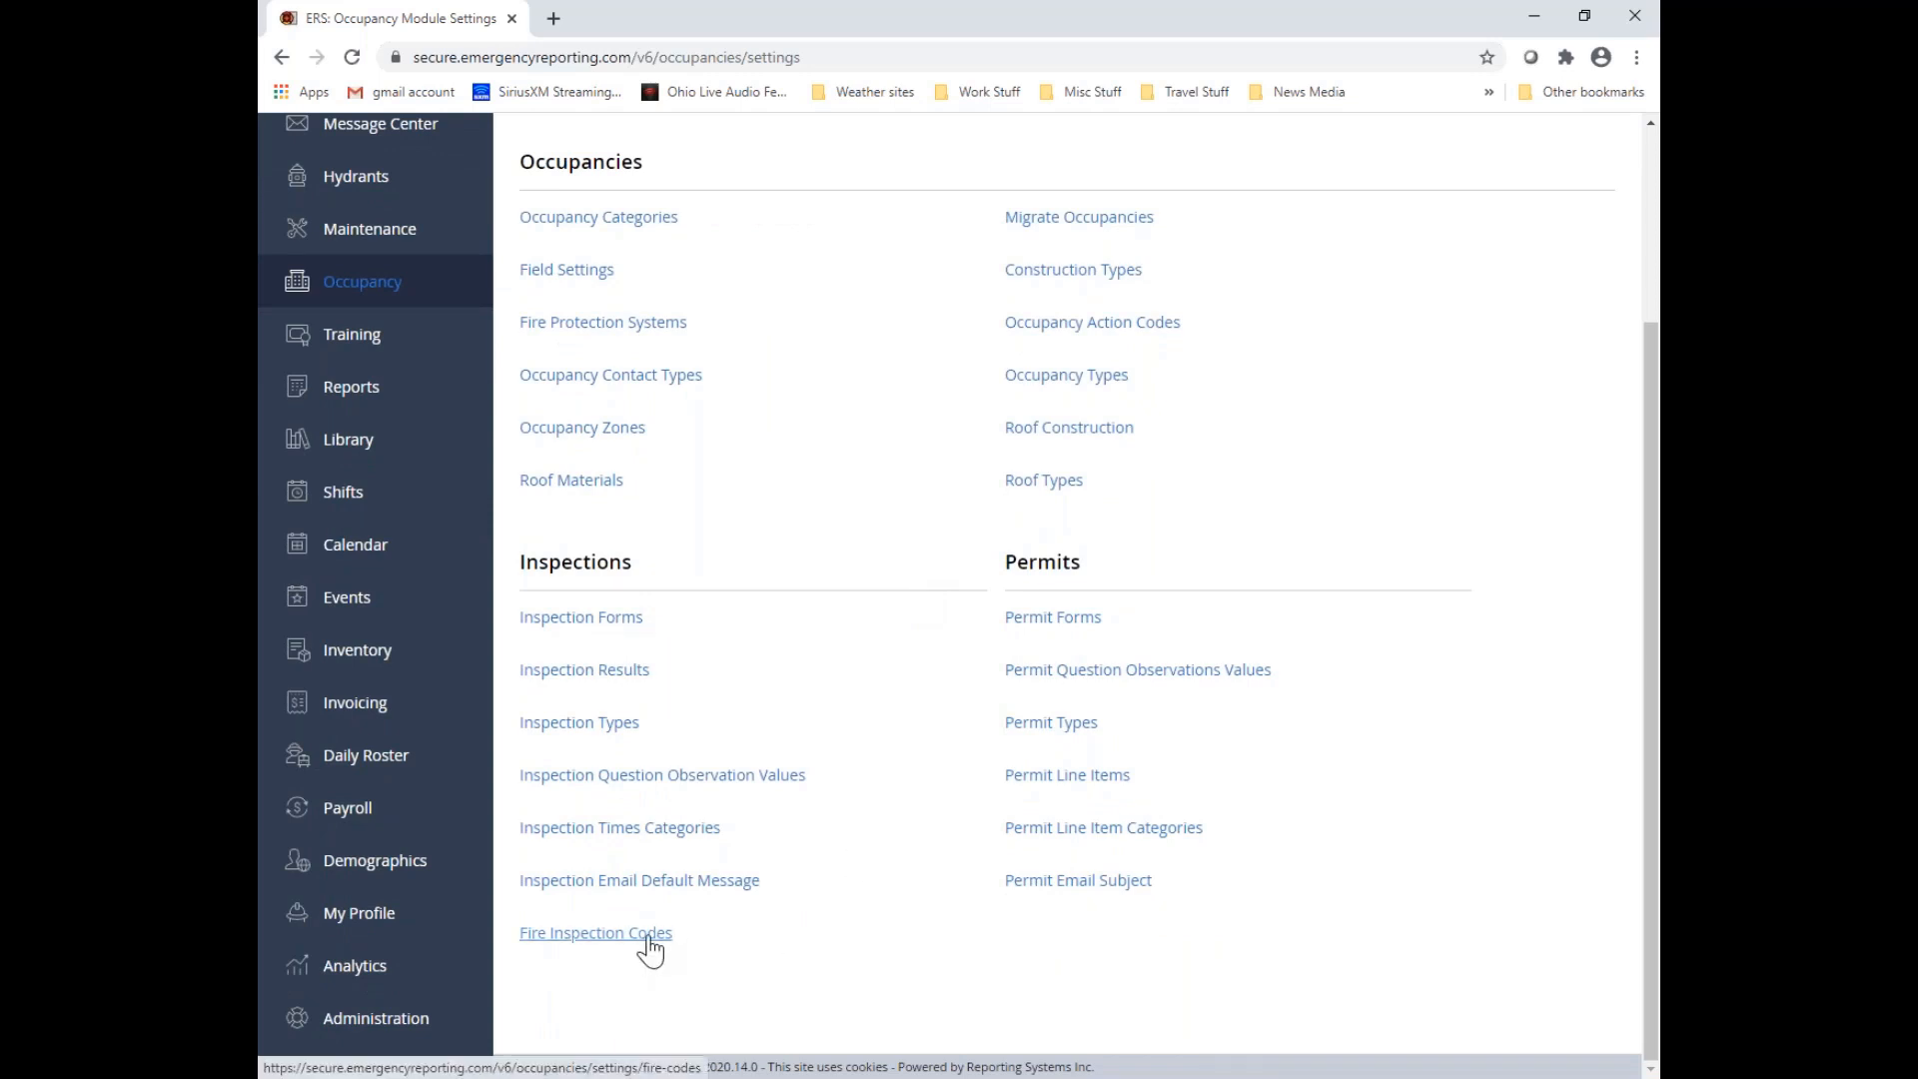
{"action": "left_click", "coordinate": [648, 938]}
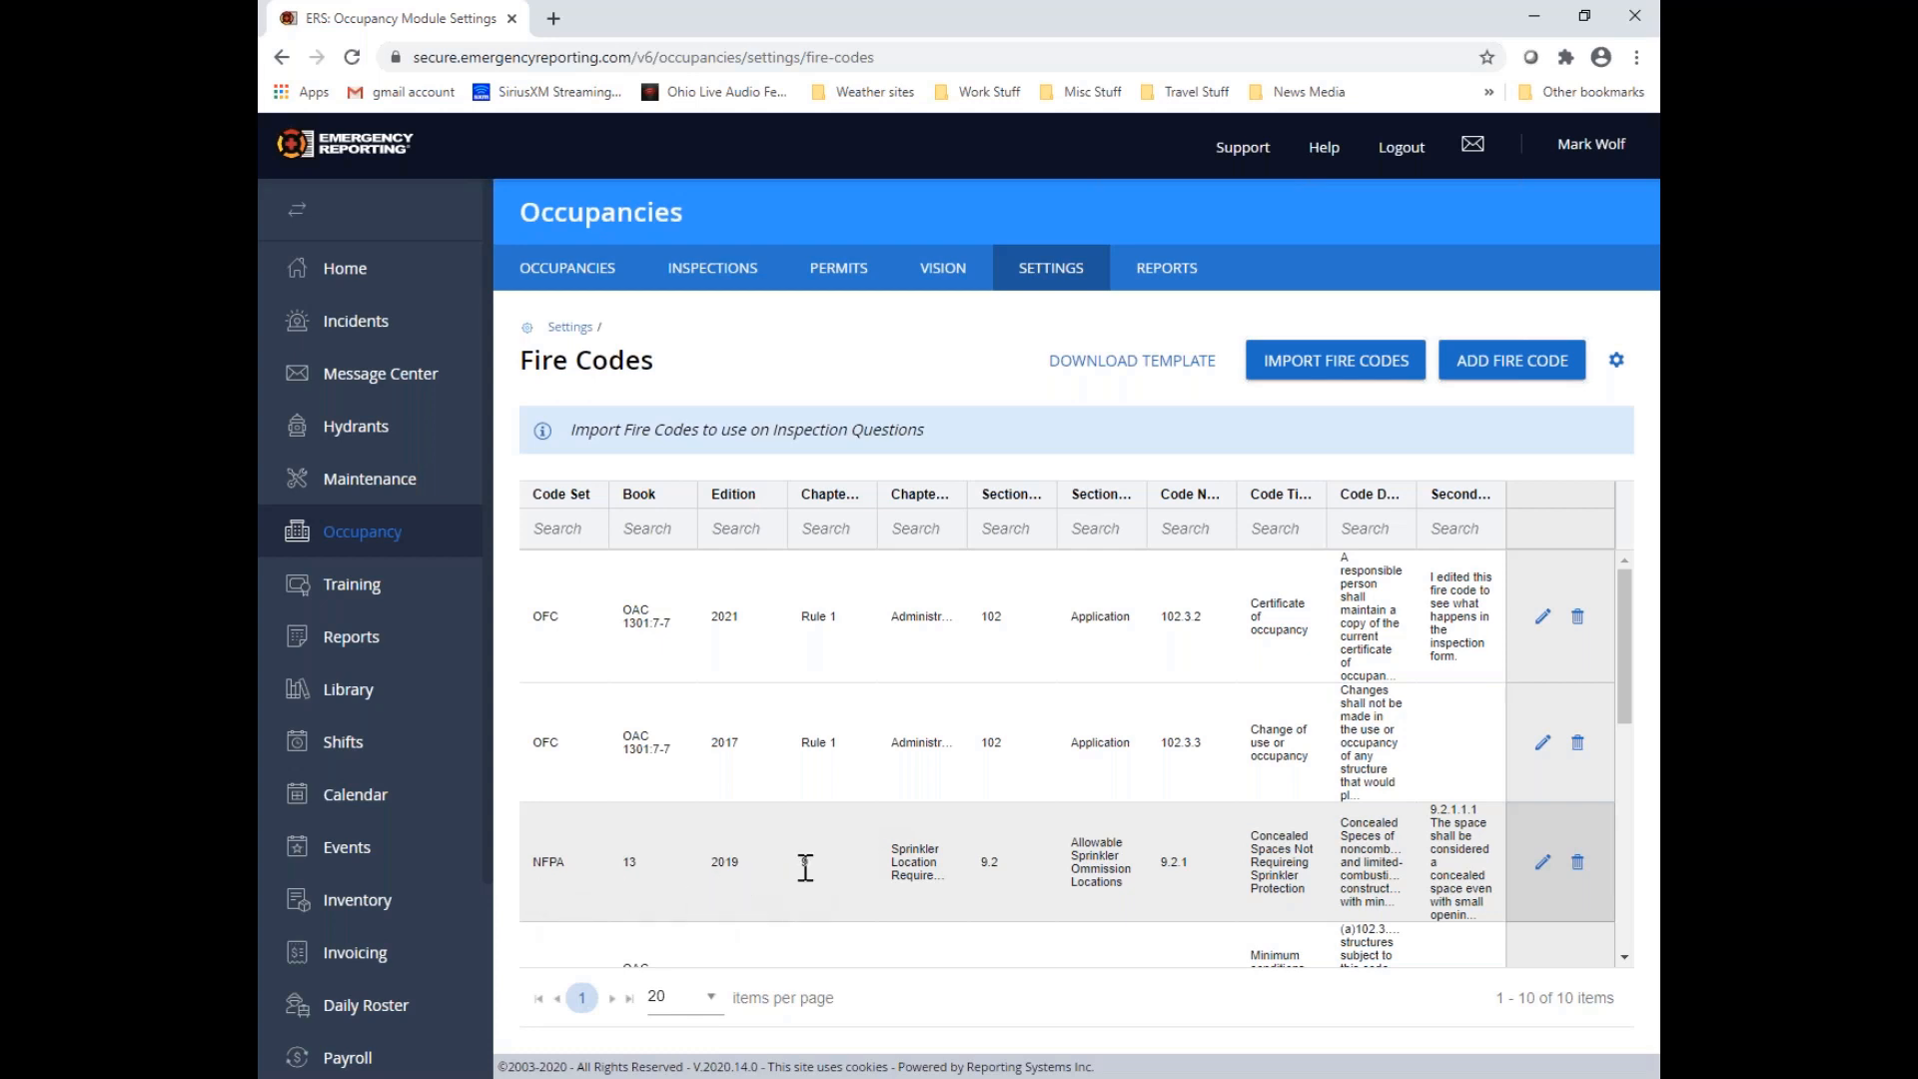
Replace the secondary description of NFPA 13 fire code 9.2.1 with "This is the updated fire code text." and save it
{"action": "left_click", "coordinate": [1543, 864]}
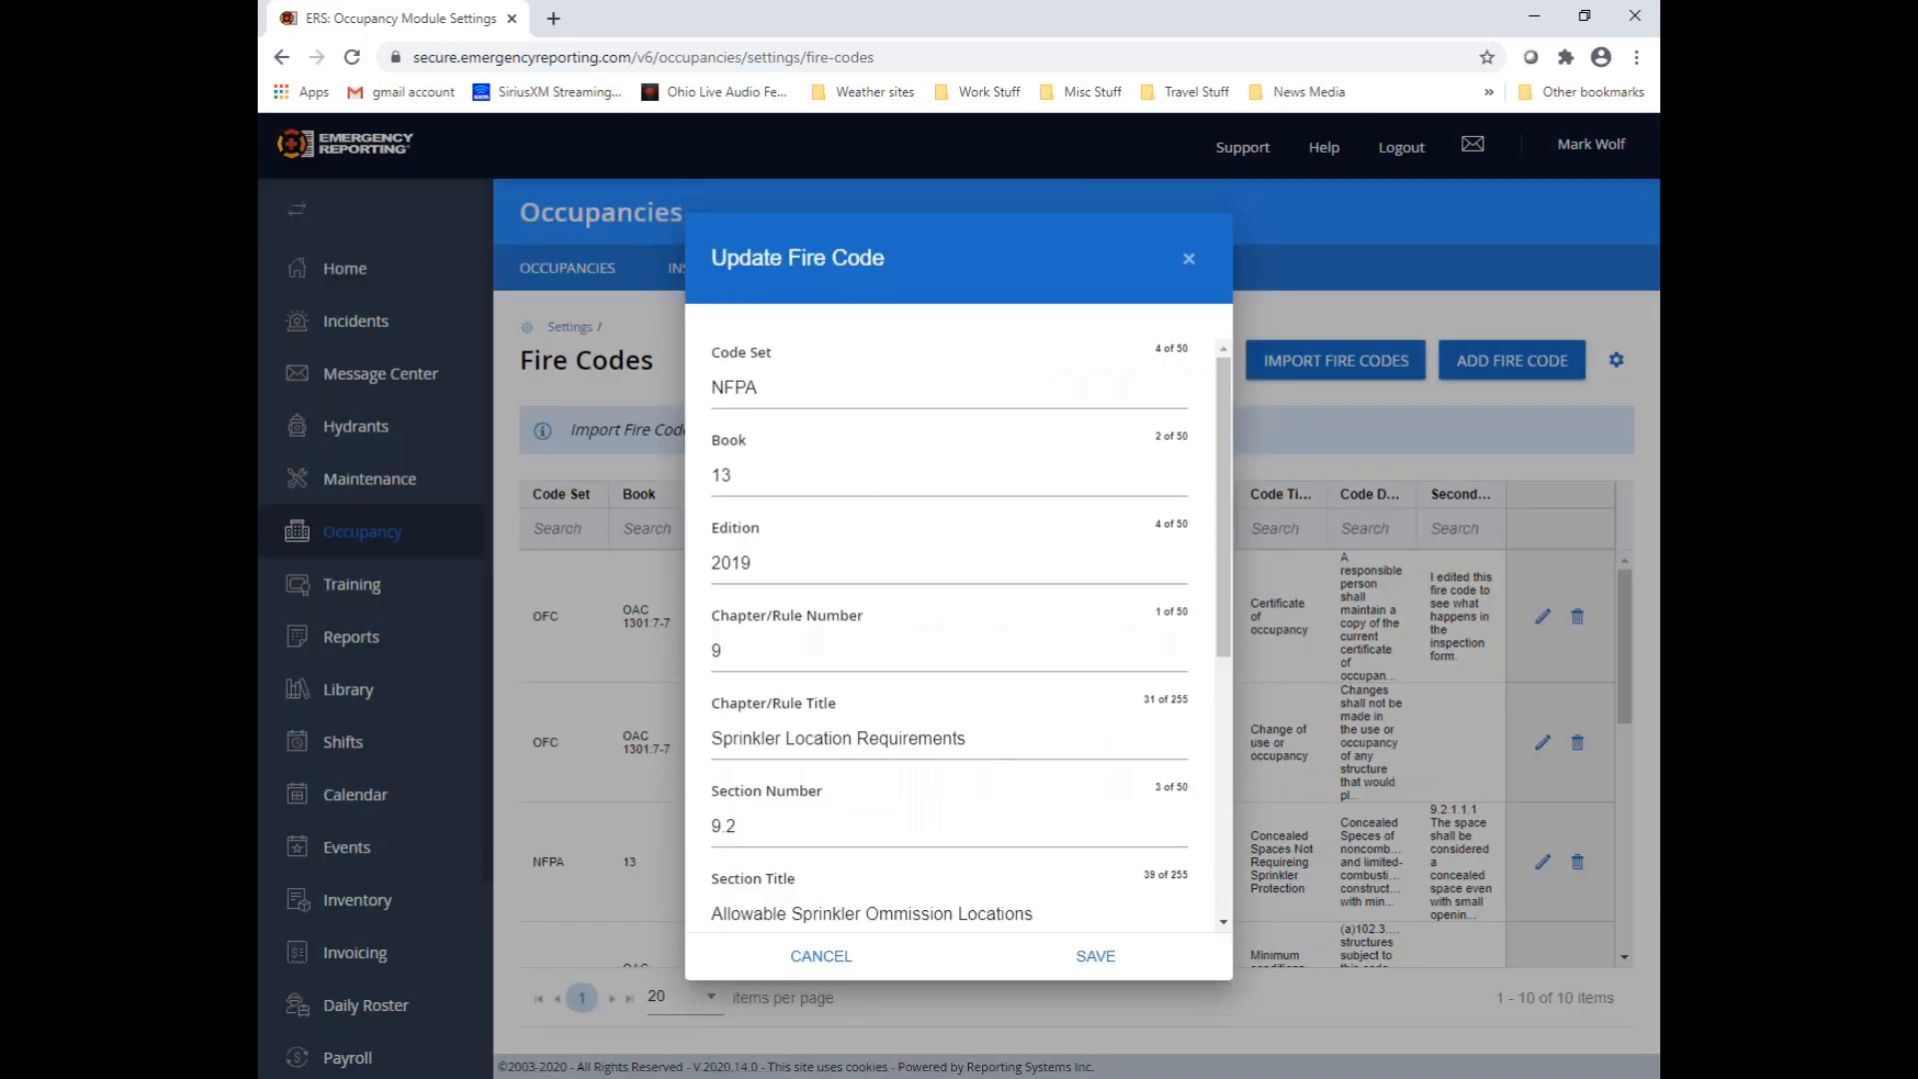
{"action": "scroll", "coordinate": [1151, 646], "scroll_direction": "down", "scroll_amount": 5}
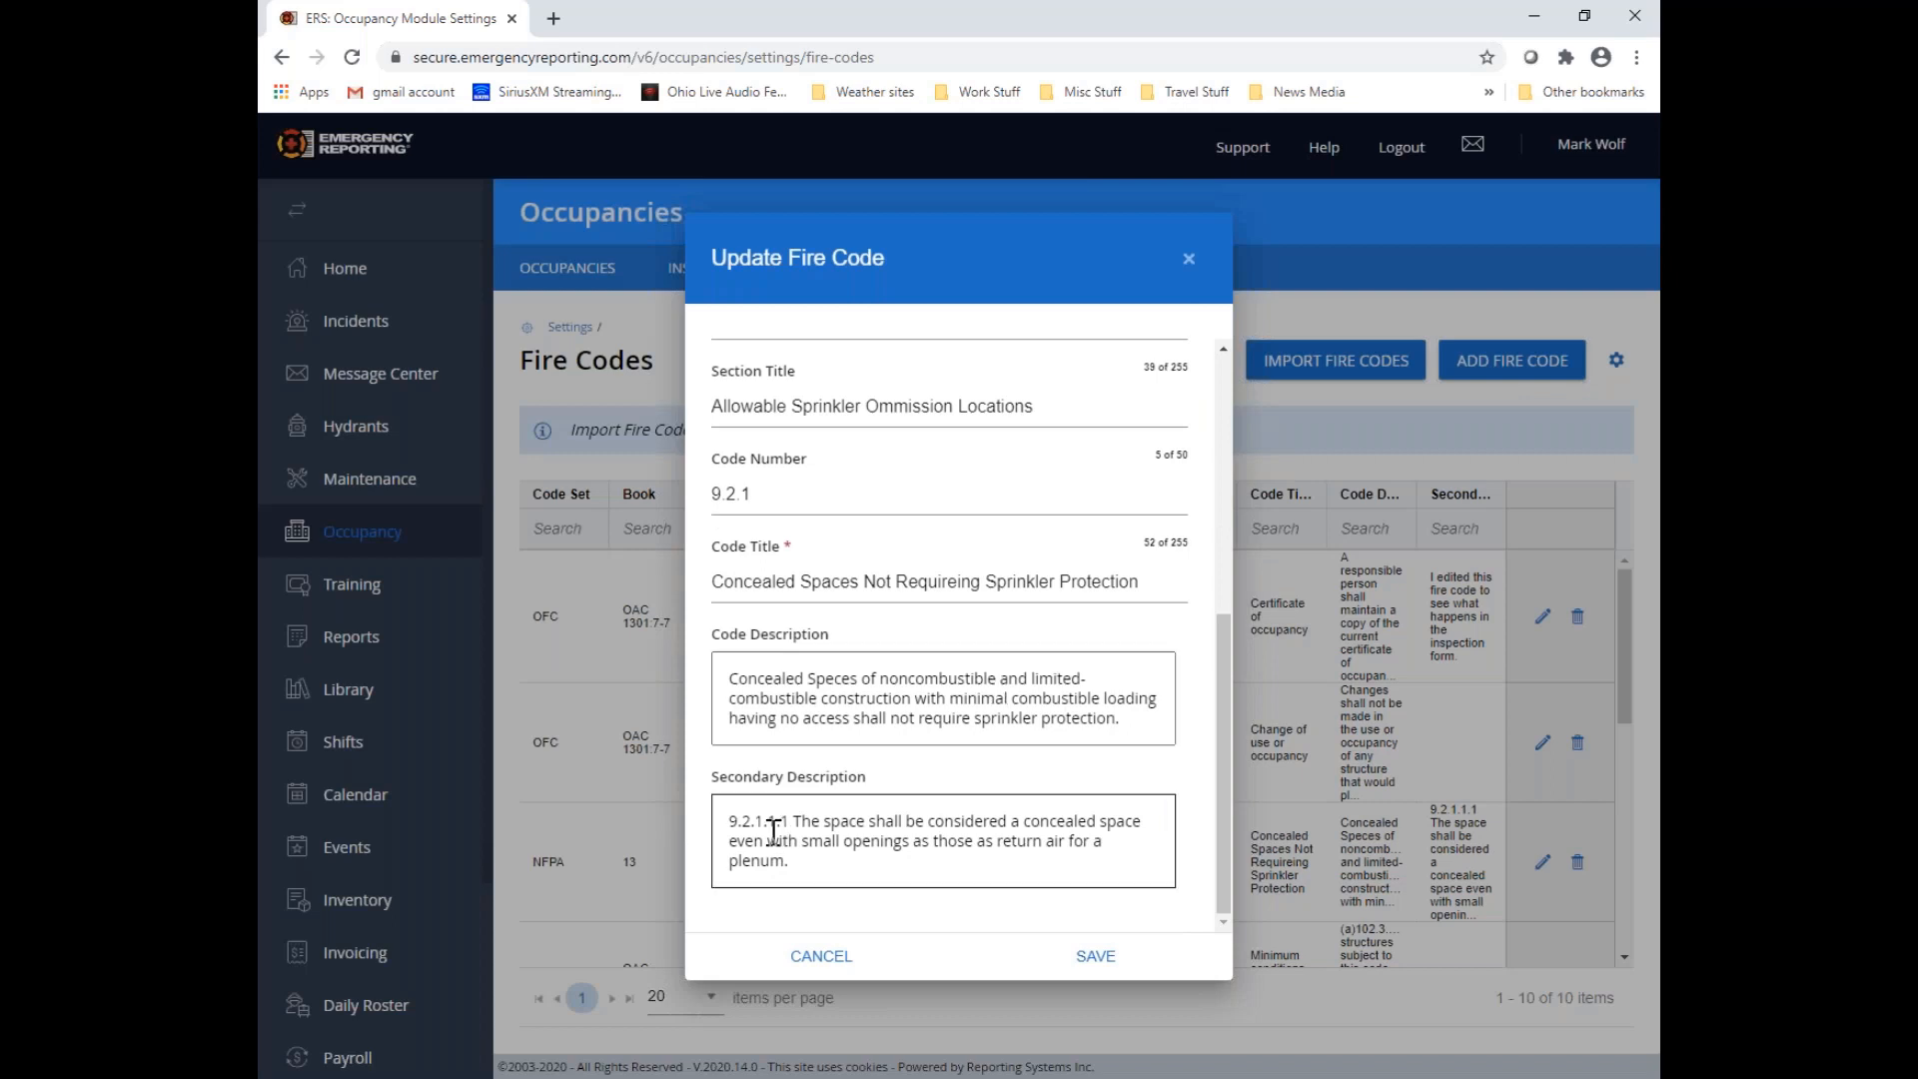
{"action": "left_click", "coordinate": [733, 821]}
{"action": "left_click_drag", "start_coordinate": [732, 821], "coordinate": [836, 874]}
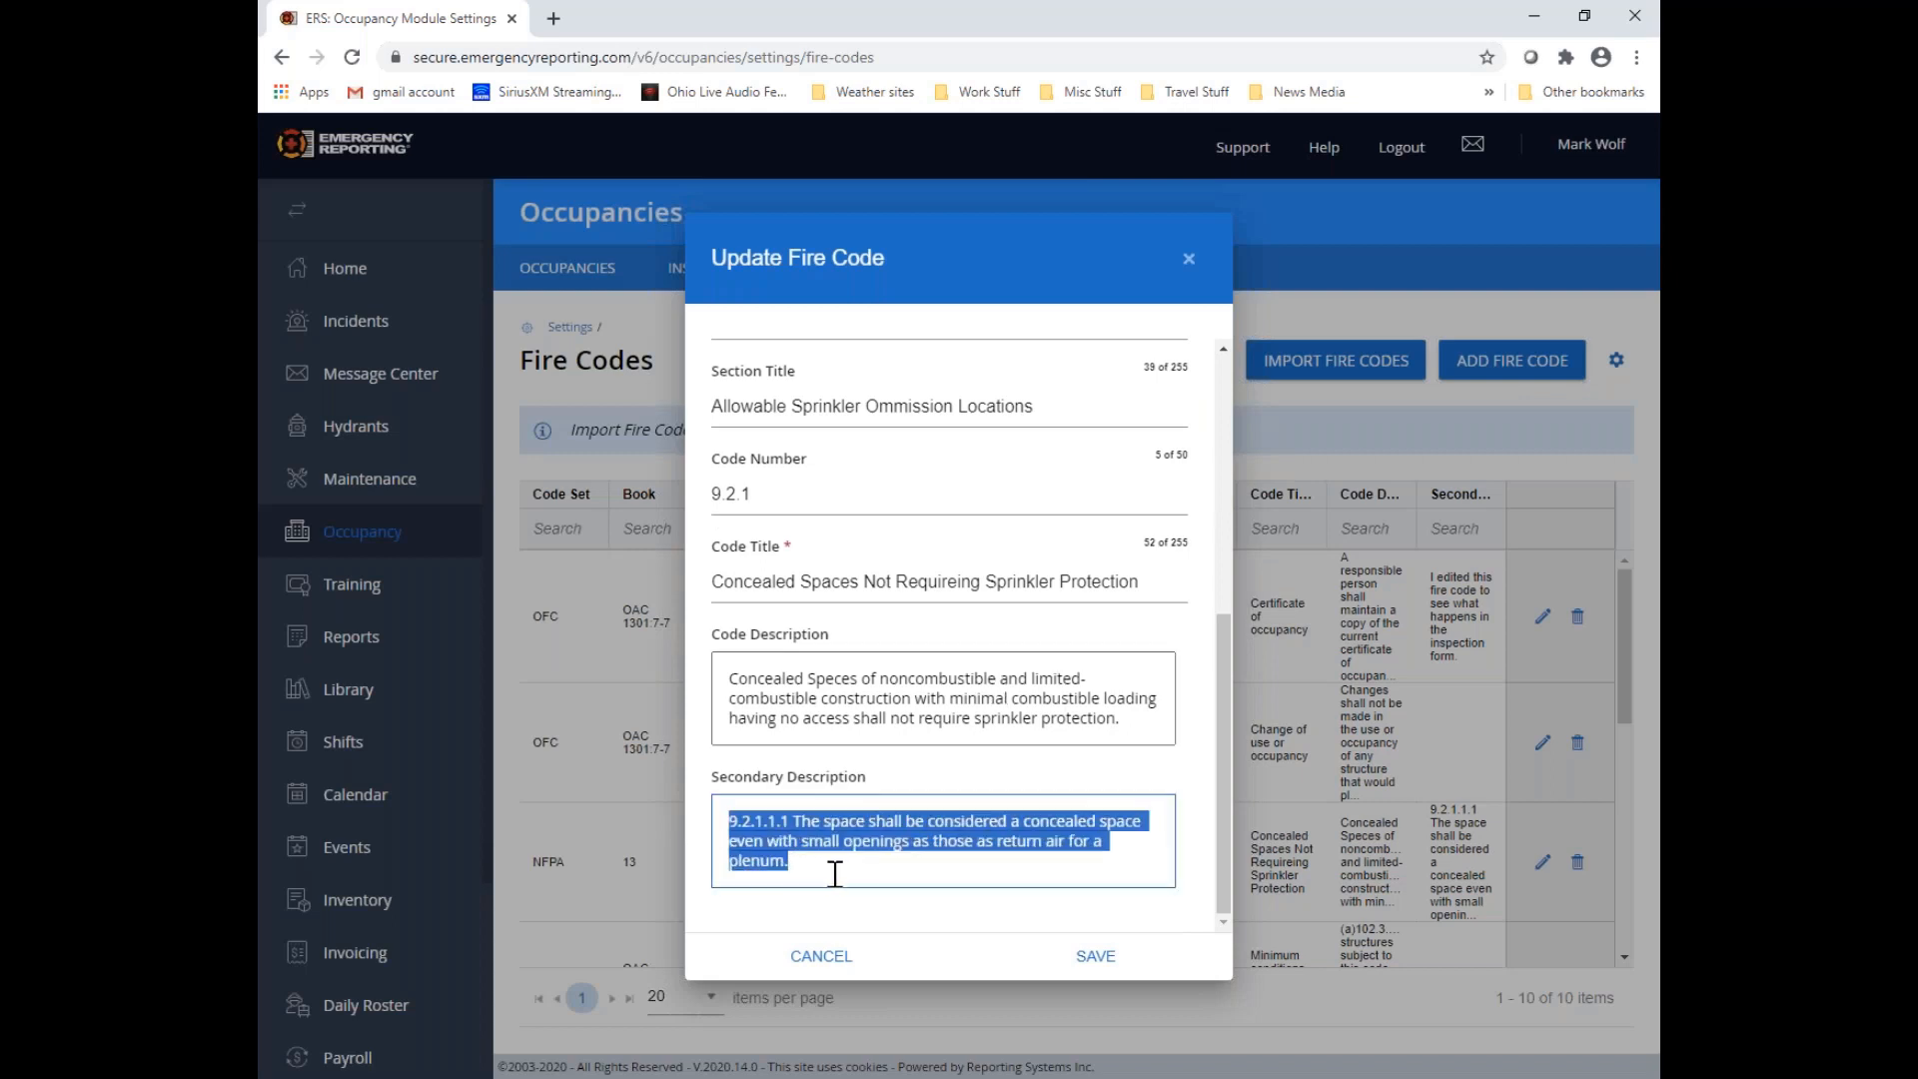
{"action": "key", "text": "Delete"}
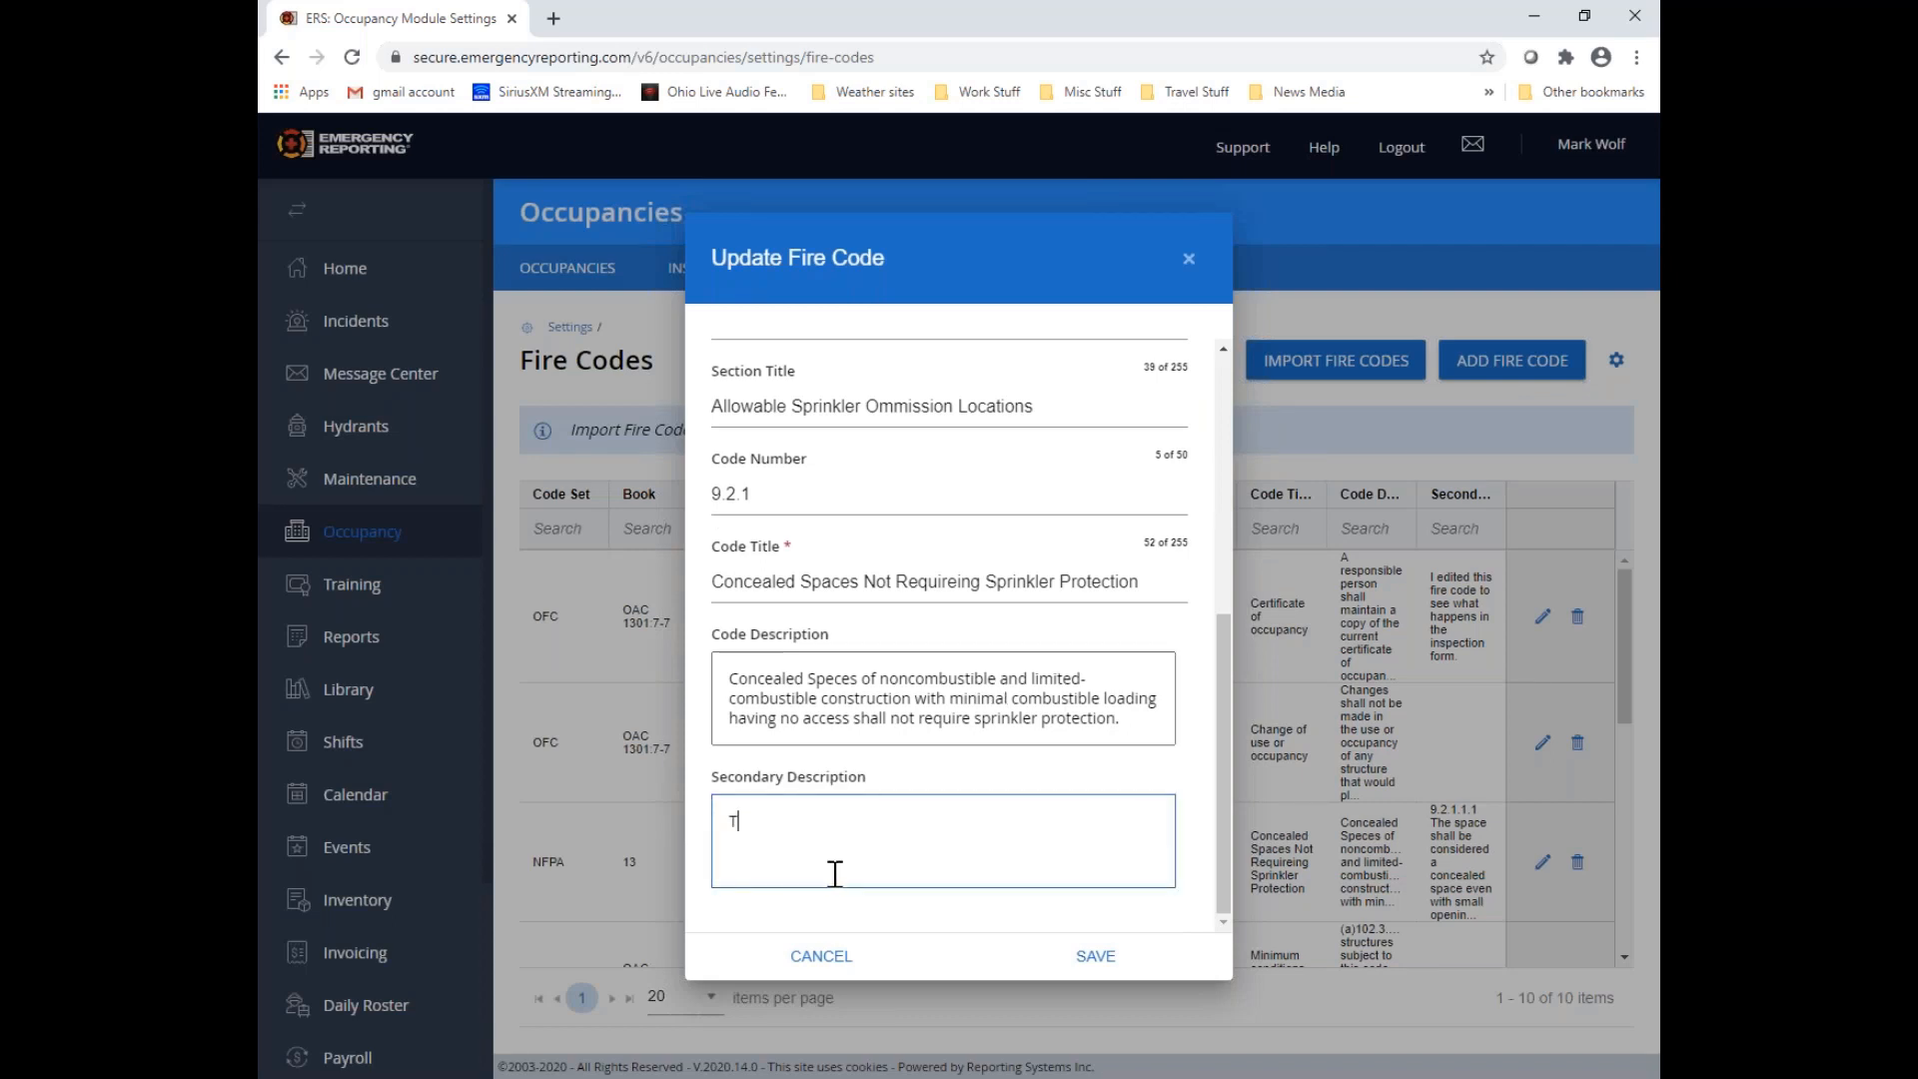
{"action": "type", "text": "This is the updated fire code text."}
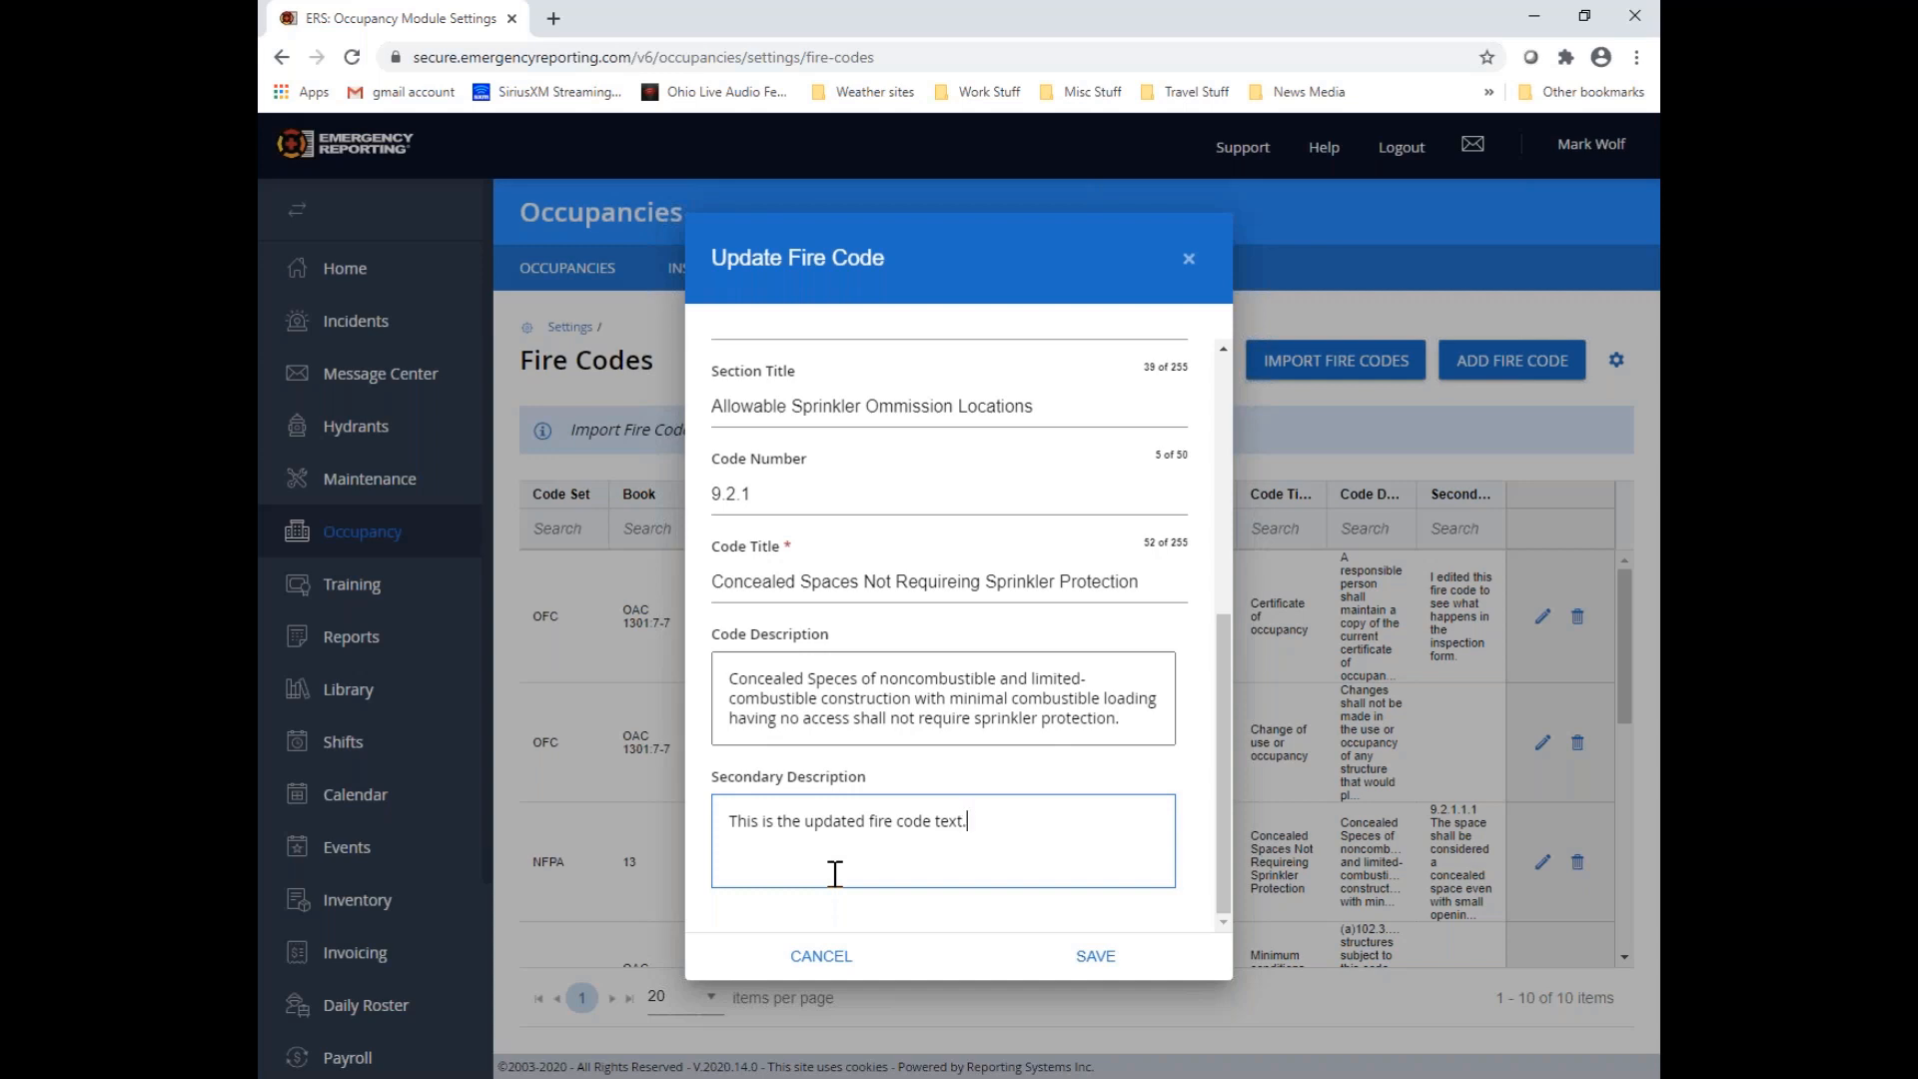
{"action": "left_click", "coordinate": [1109, 969]}
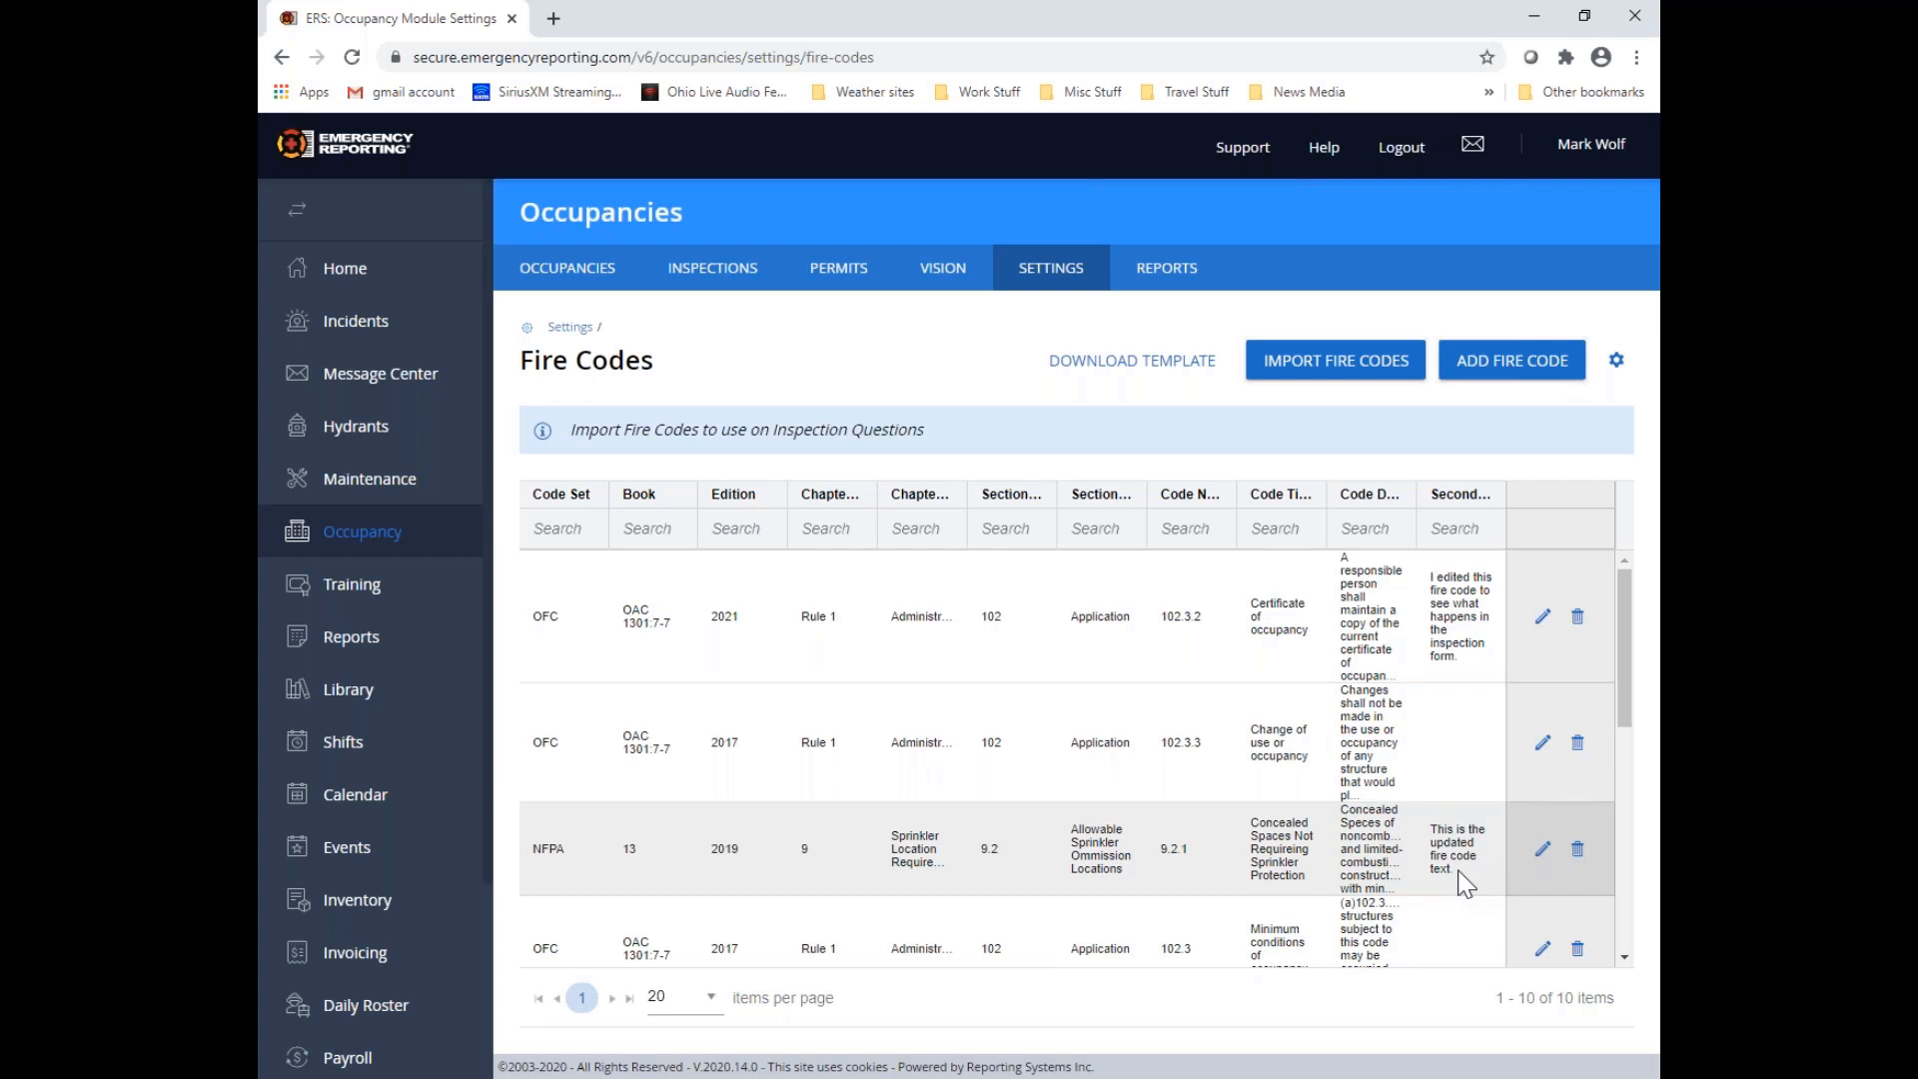
Return to the inspection forms list and open the VTh 2020-9 v3.0 form for editing
{"action": "left_click", "coordinate": [1054, 283]}
{"action": "scroll", "coordinate": [904, 734], "scroll_direction": "down", "scroll_amount": 1}
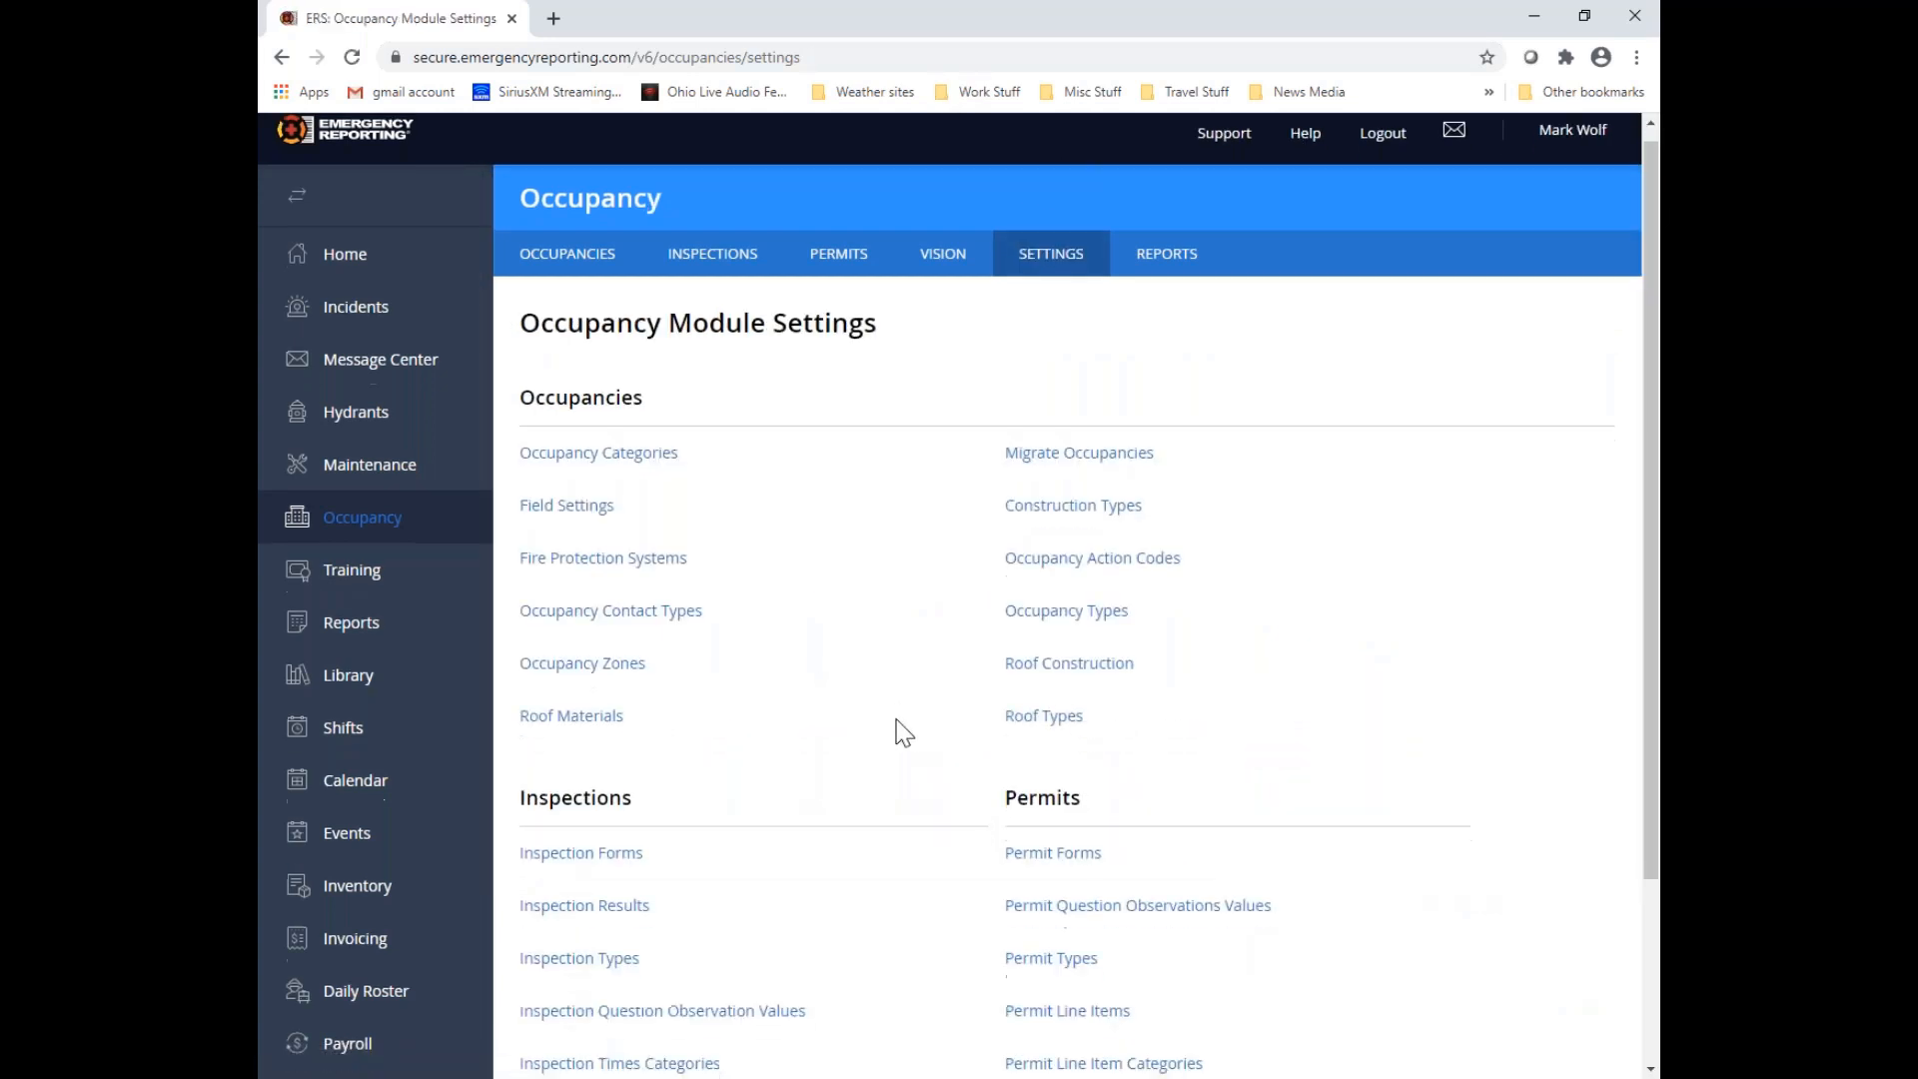
{"action": "scroll", "coordinate": [904, 735], "scroll_direction": "down", "scroll_amount": 2}
{"action": "left_click", "coordinate": [626, 659]}
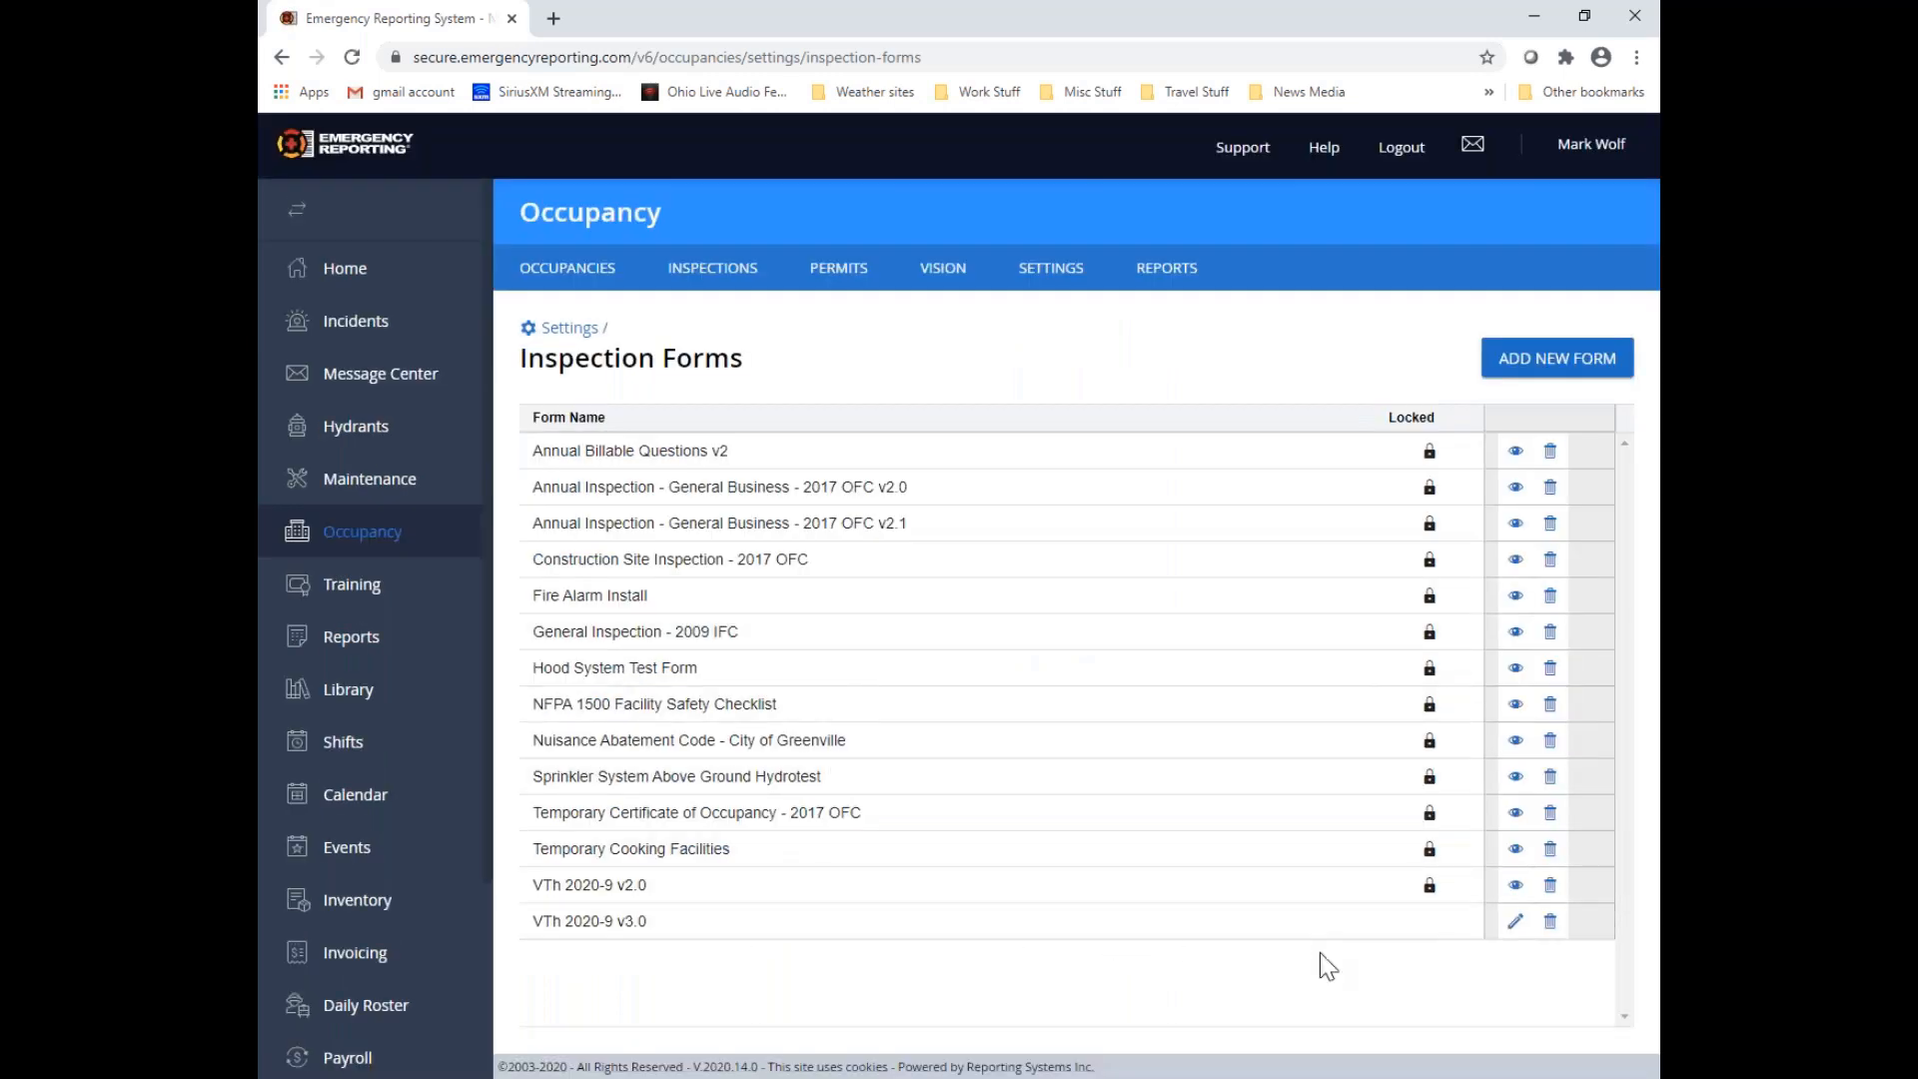
{"action": "left_click", "coordinate": [1516, 928]}
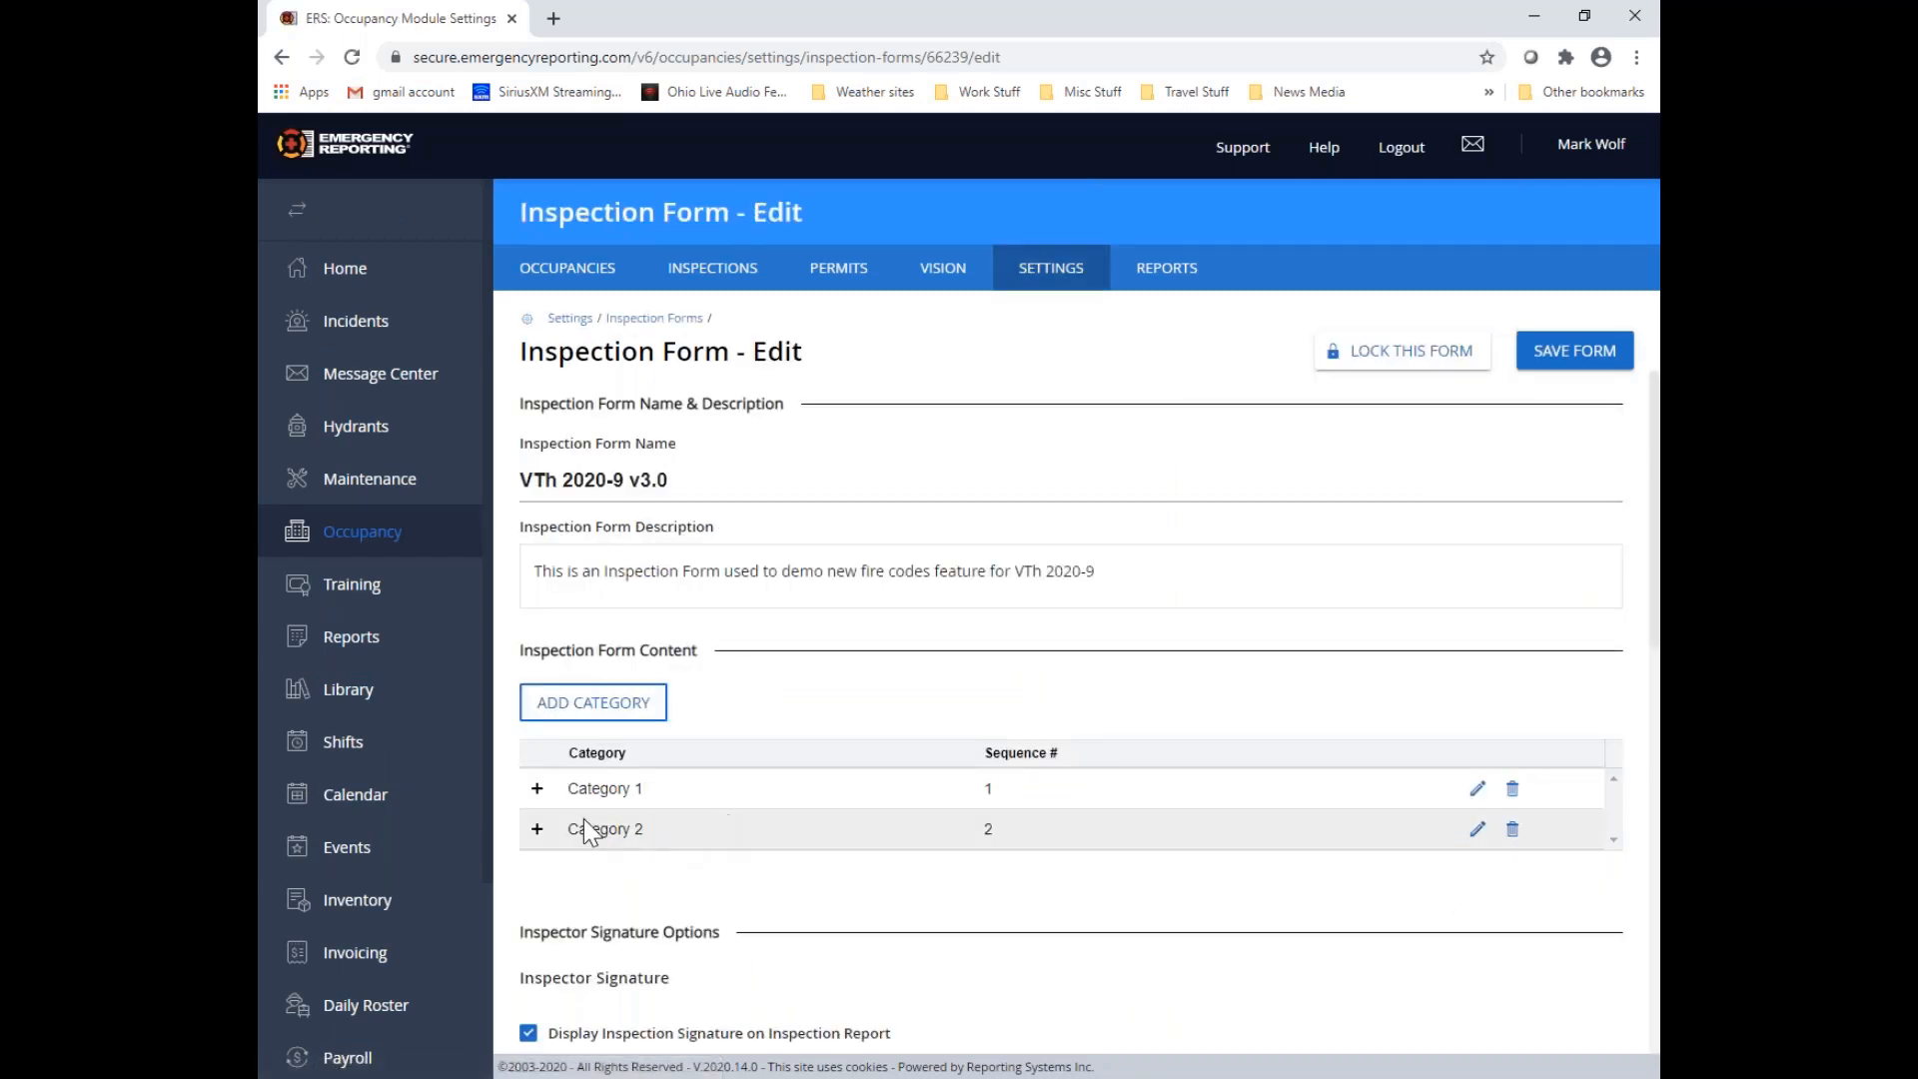
Expand Category 1 and examine the fire inspection codes attached to Question #1 and Question #2
{"action": "left_click", "coordinate": [537, 789]}
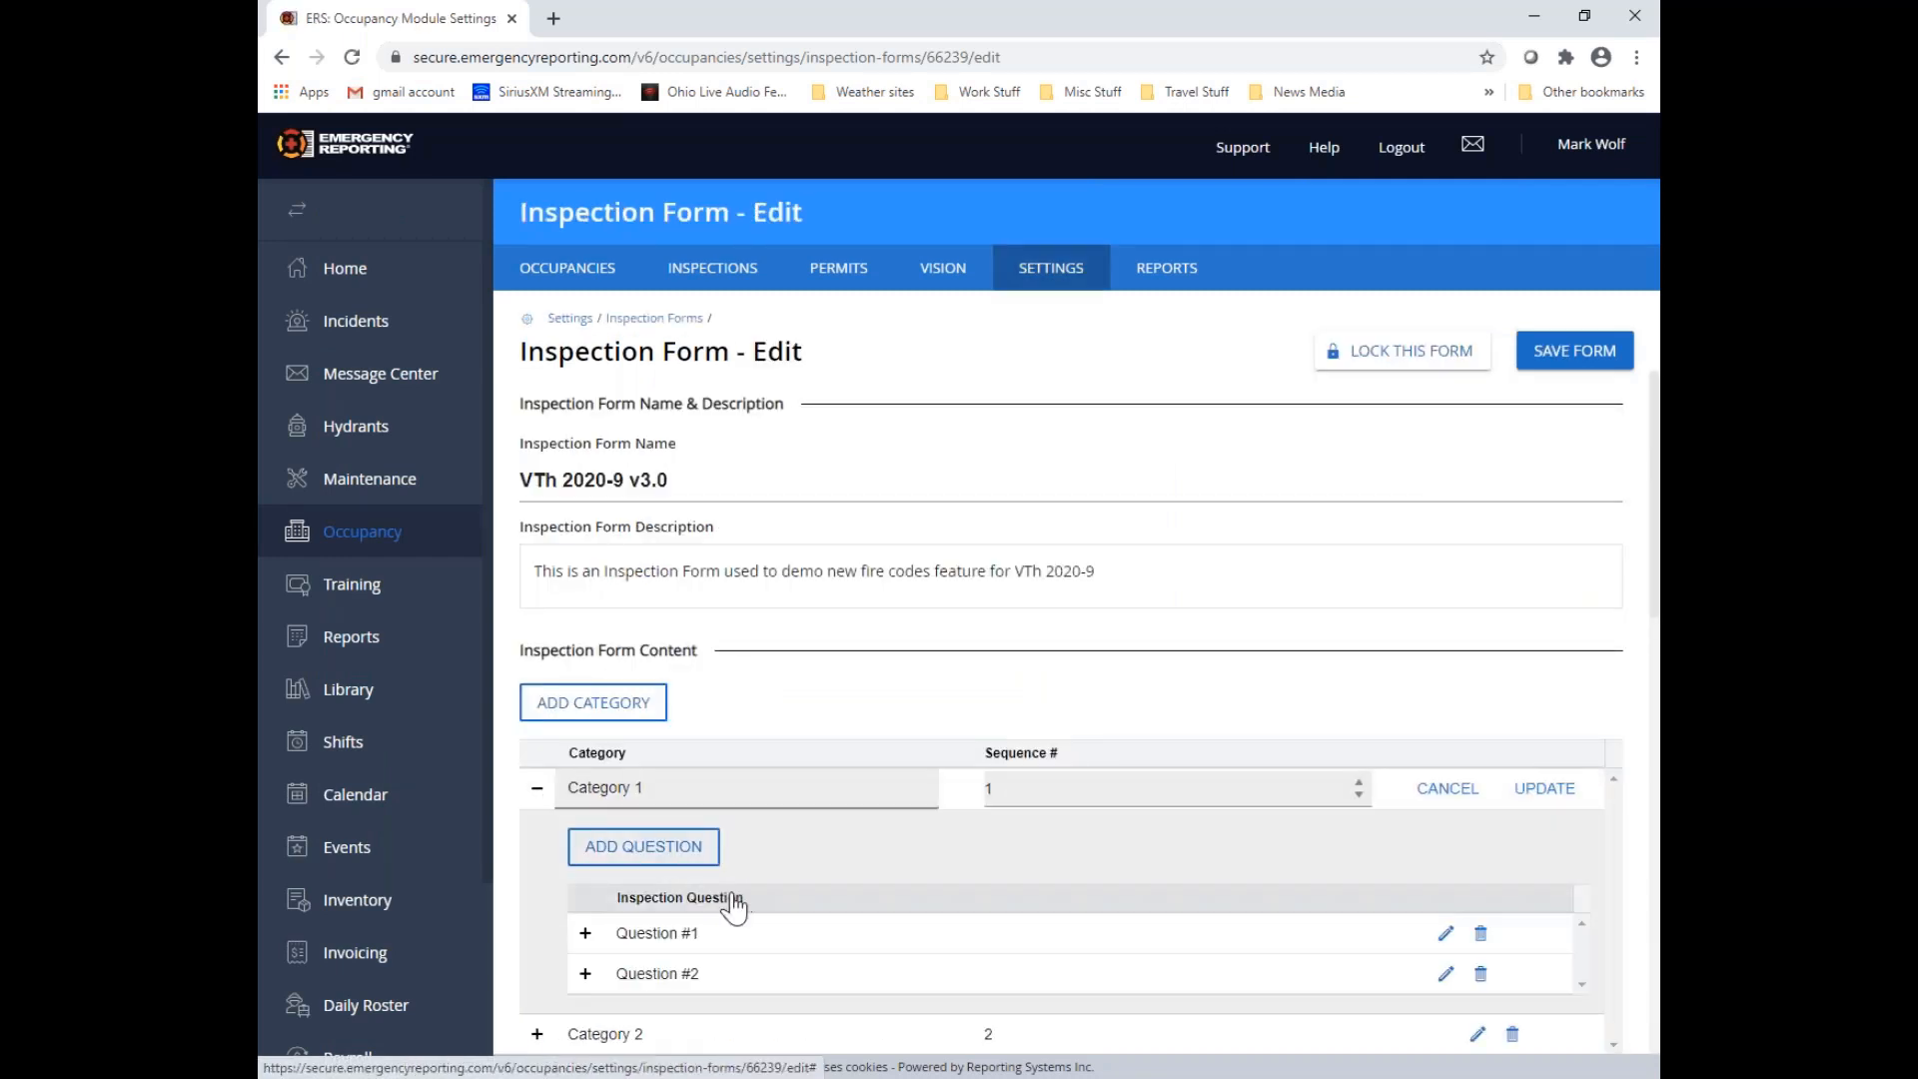
{"action": "left_click", "coordinate": [586, 933]}
{"action": "scroll", "coordinate": [839, 904], "scroll_direction": "down", "scroll_amount": 2}
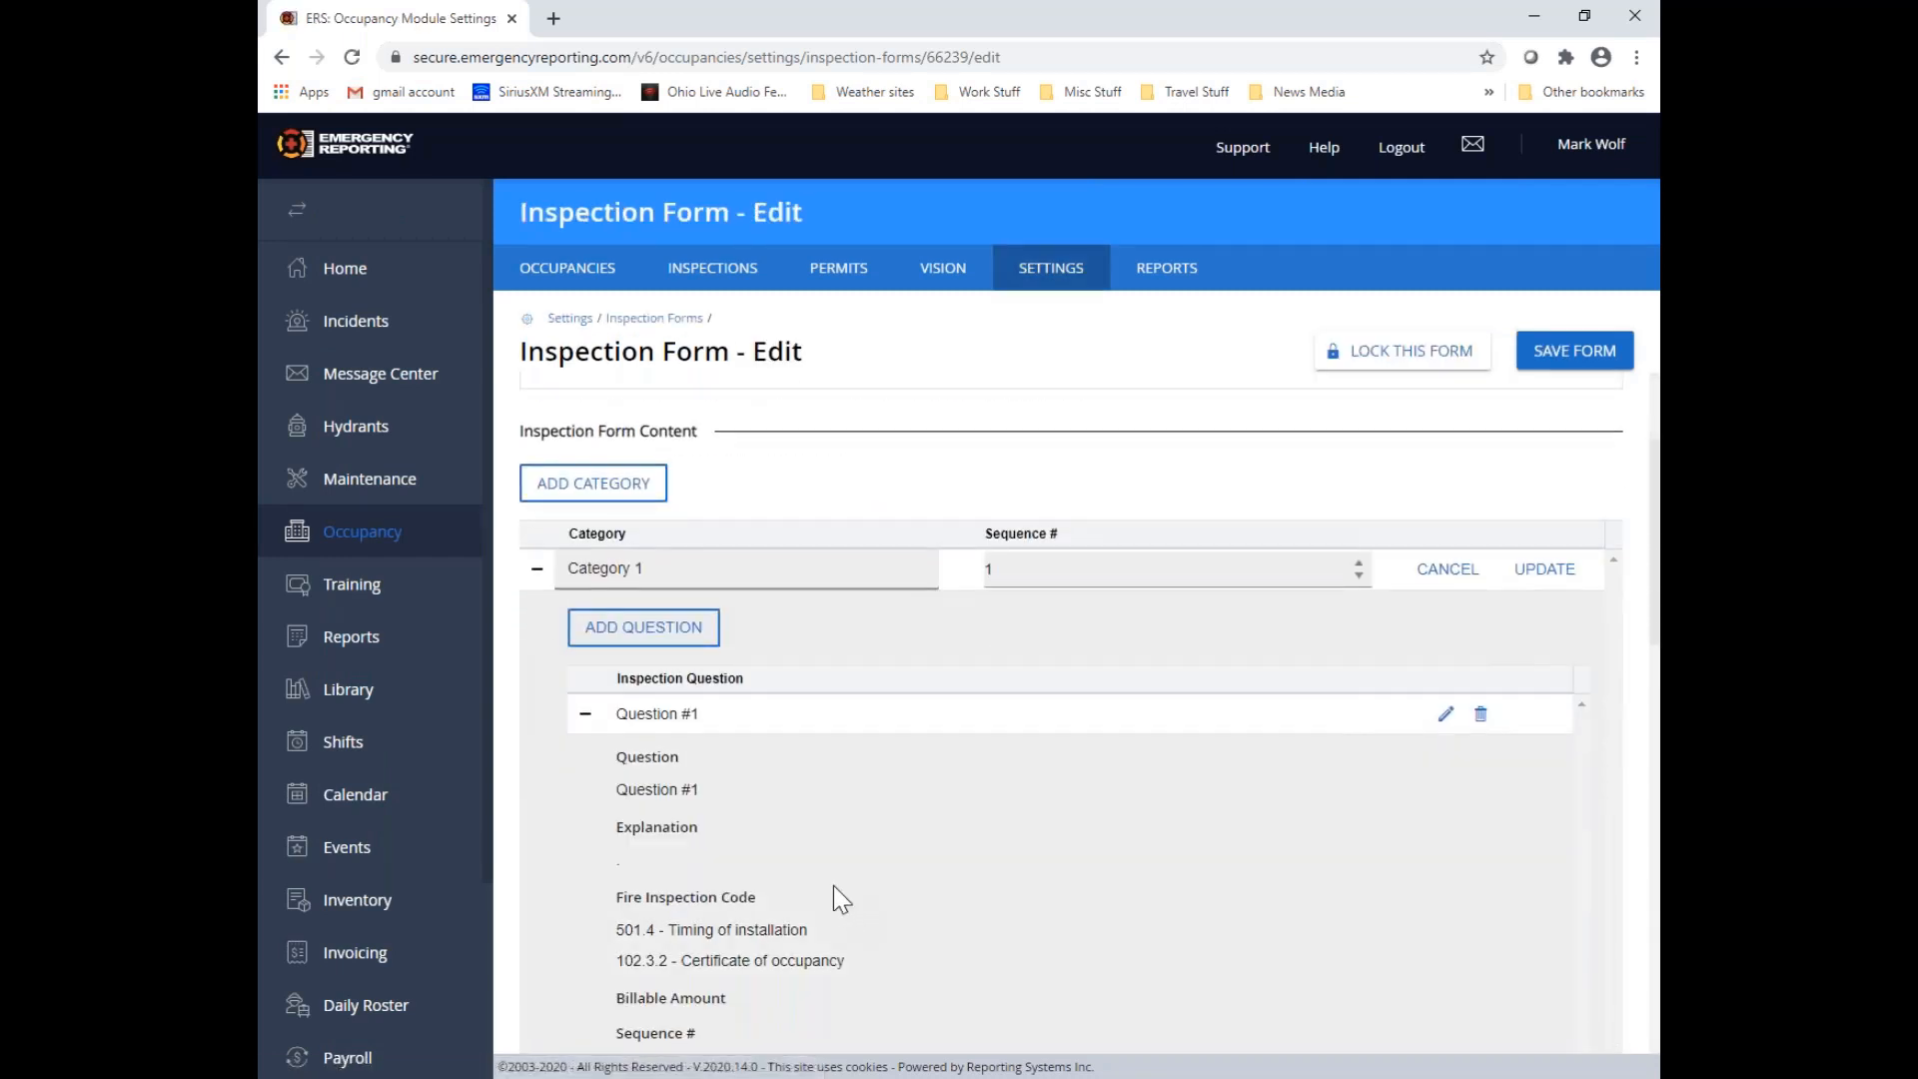
{"action": "scroll", "coordinate": [834, 885], "scroll_direction": "down", "scroll_amount": 1}
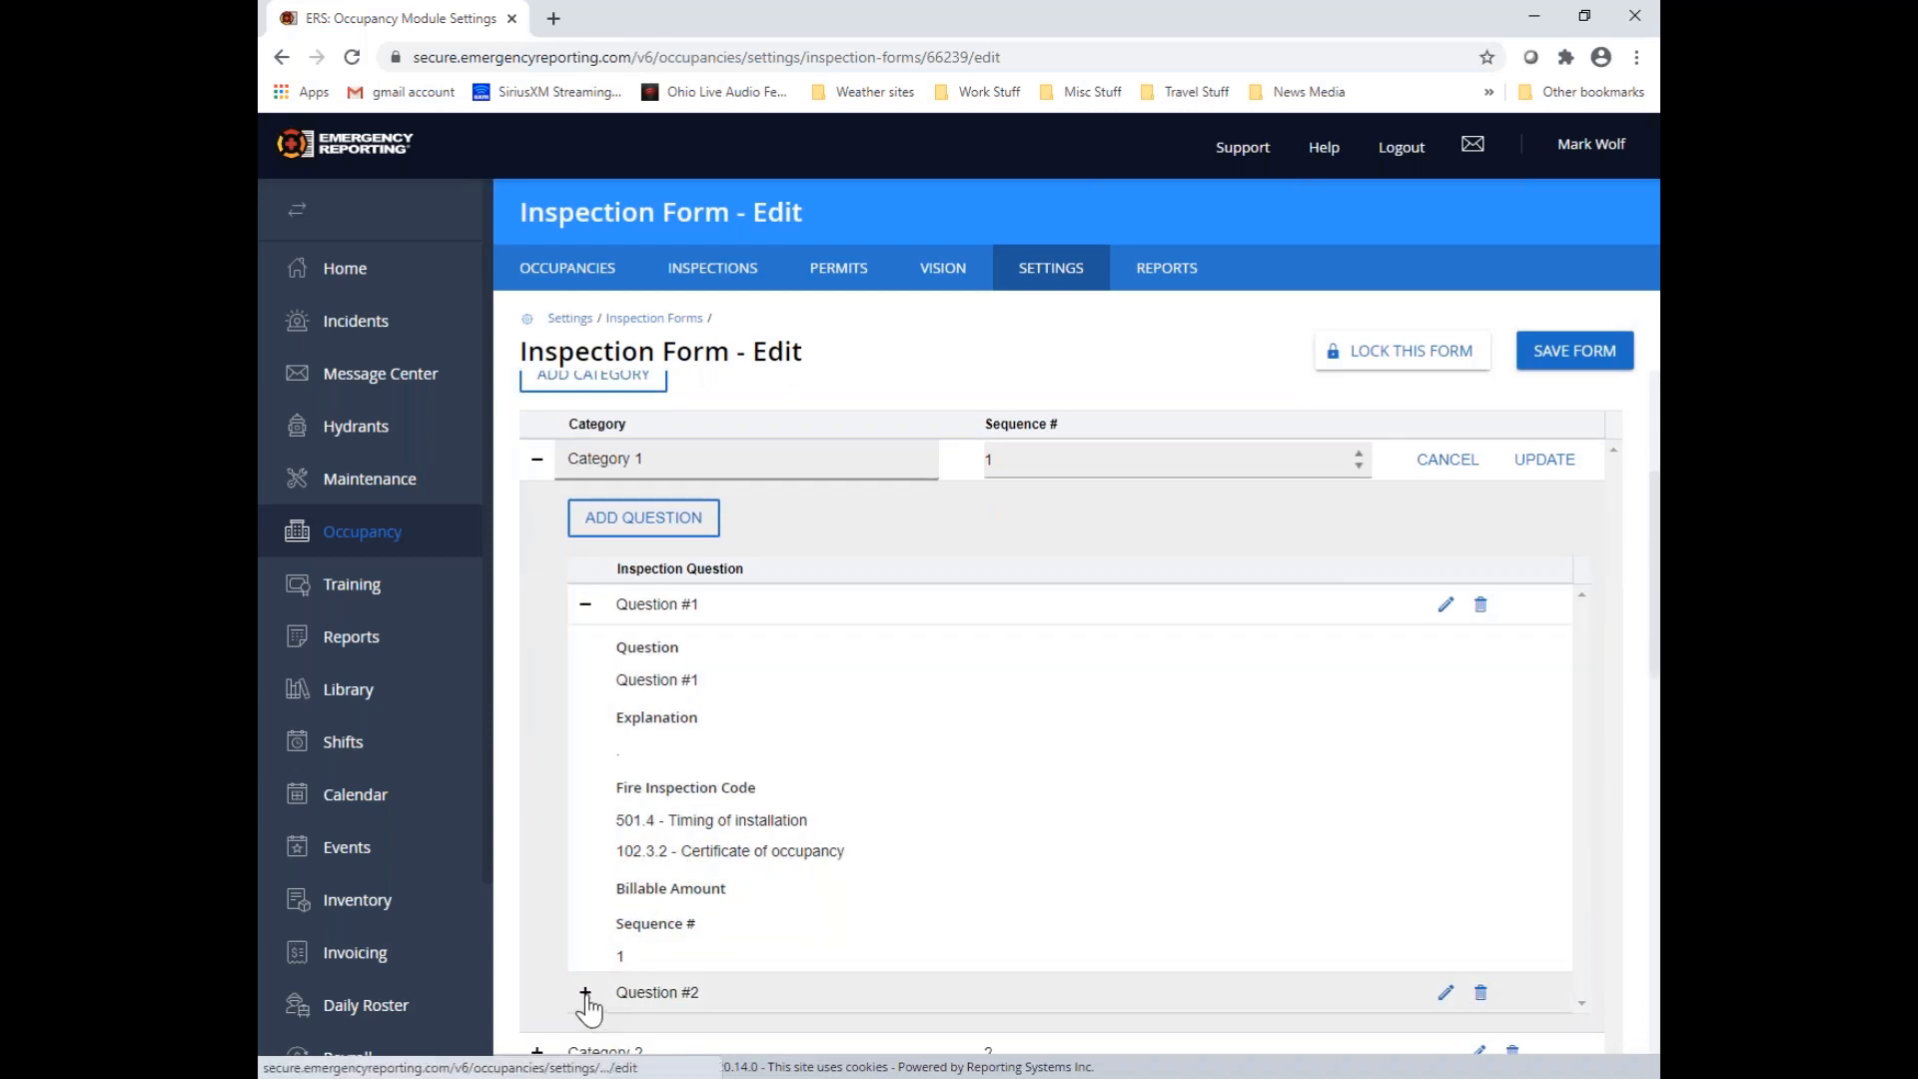
{"action": "left_click", "coordinate": [585, 993]}
{"action": "scroll", "coordinate": [775, 951], "scroll_direction": "down", "scroll_amount": 3}
{"action": "scroll", "coordinate": [775, 950], "scroll_direction": "down", "scroll_amount": 4}
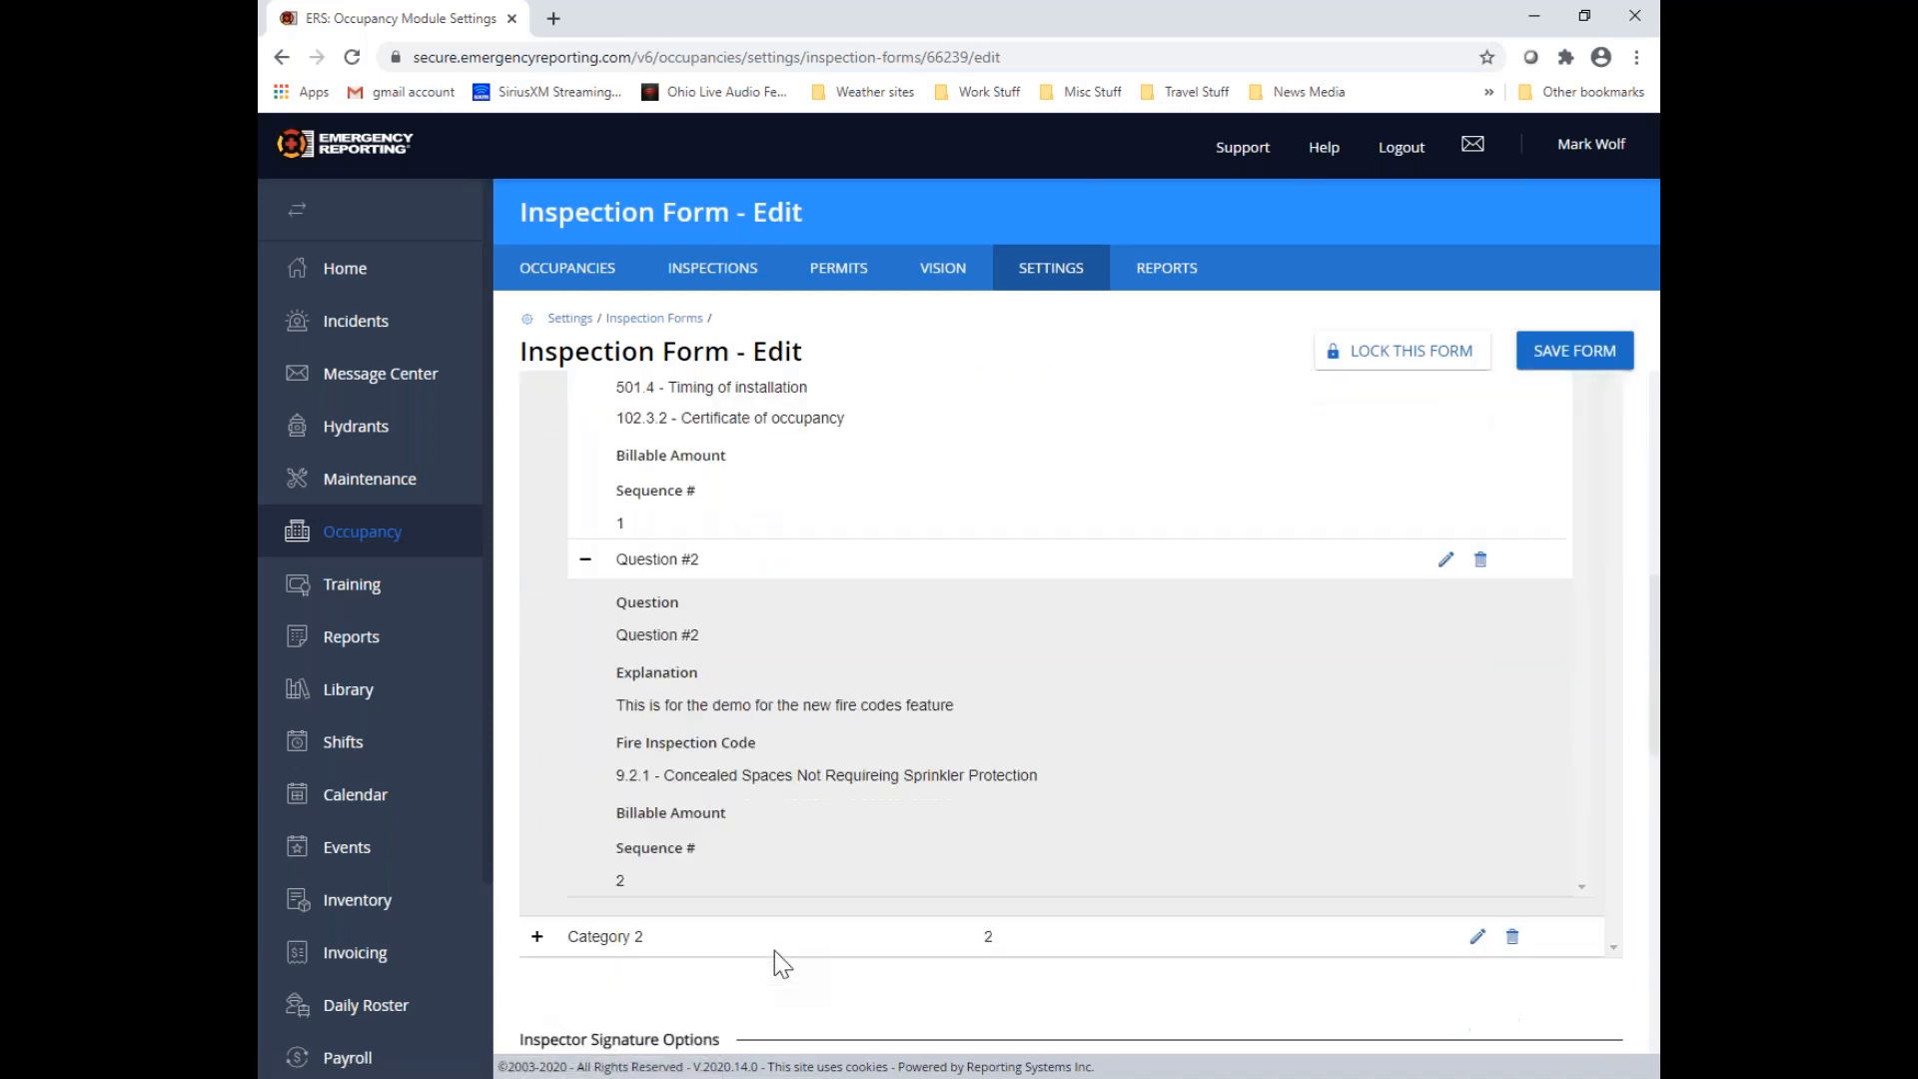
Expand Category 2 and examine the fire inspection codes attached to Question #3 and Question #4
{"action": "left_click", "coordinate": [540, 602]}
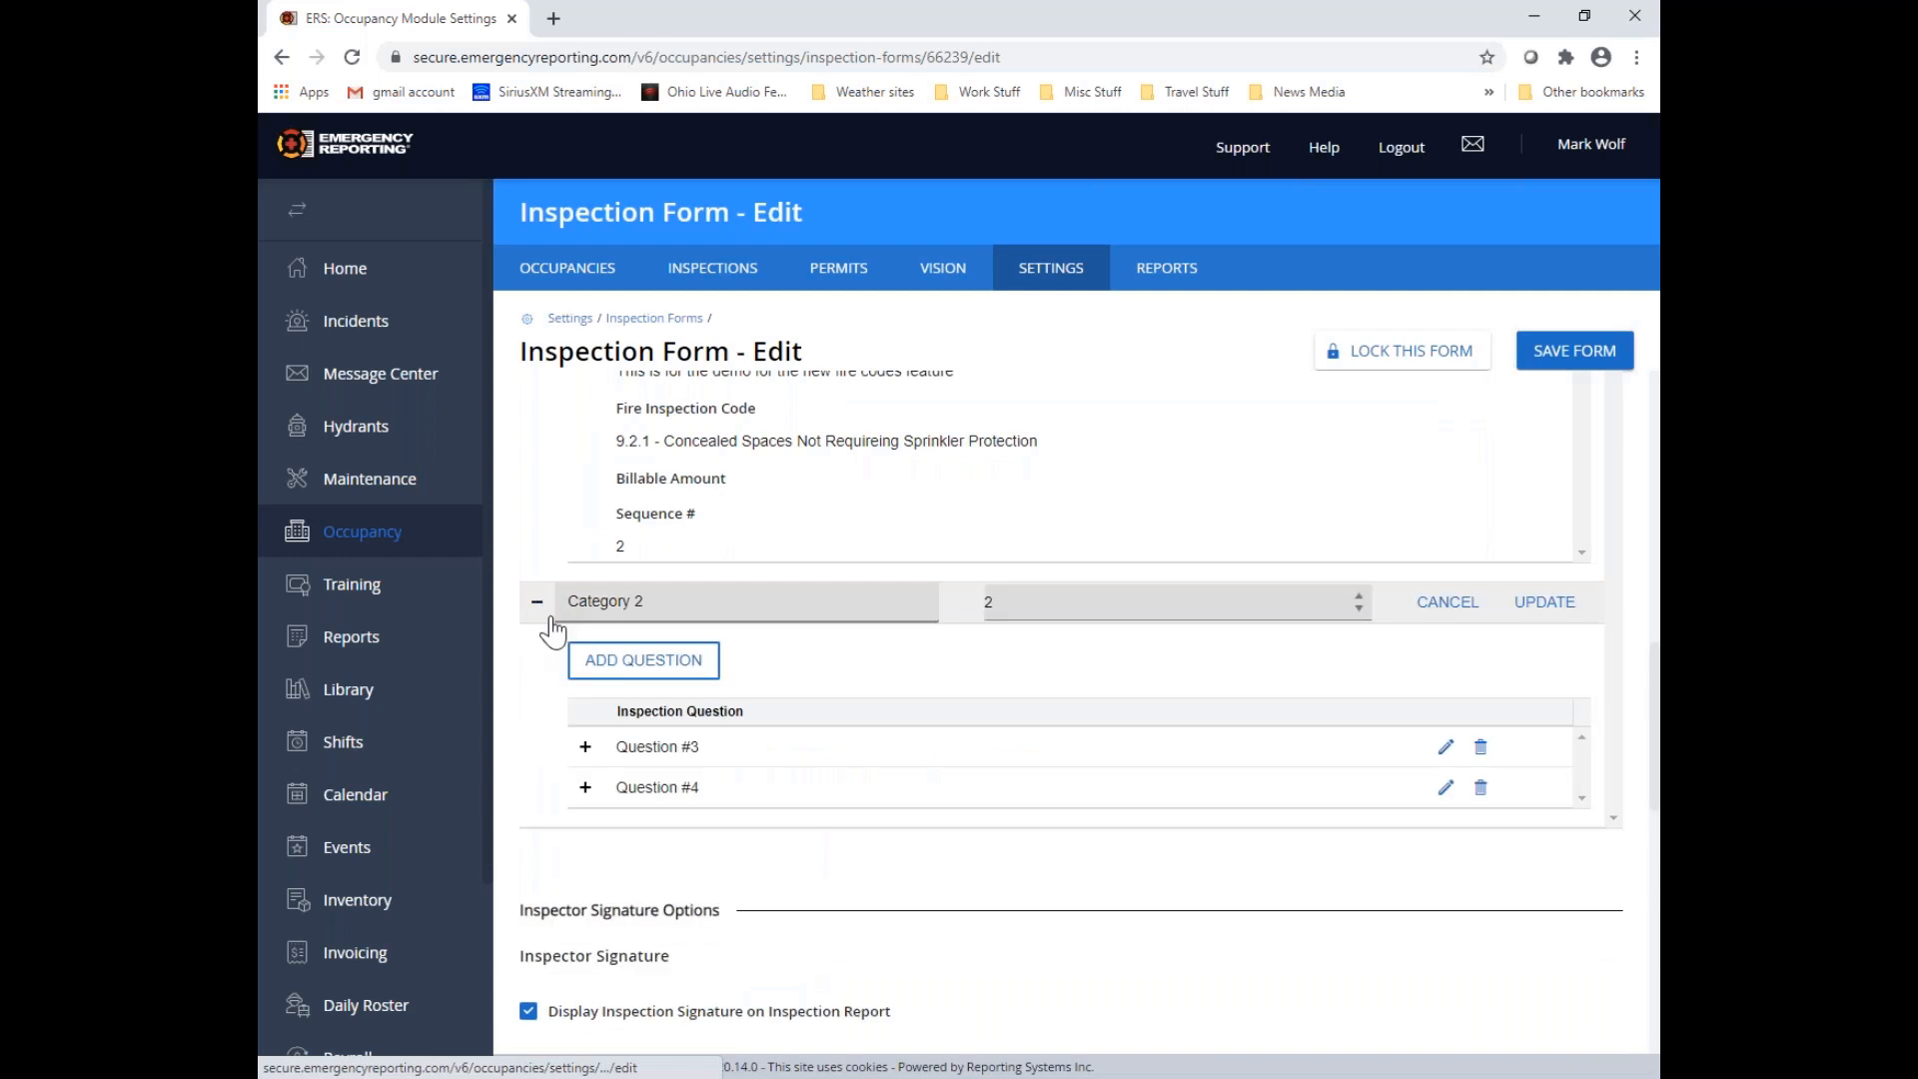
{"action": "left_click", "coordinate": [587, 748]}
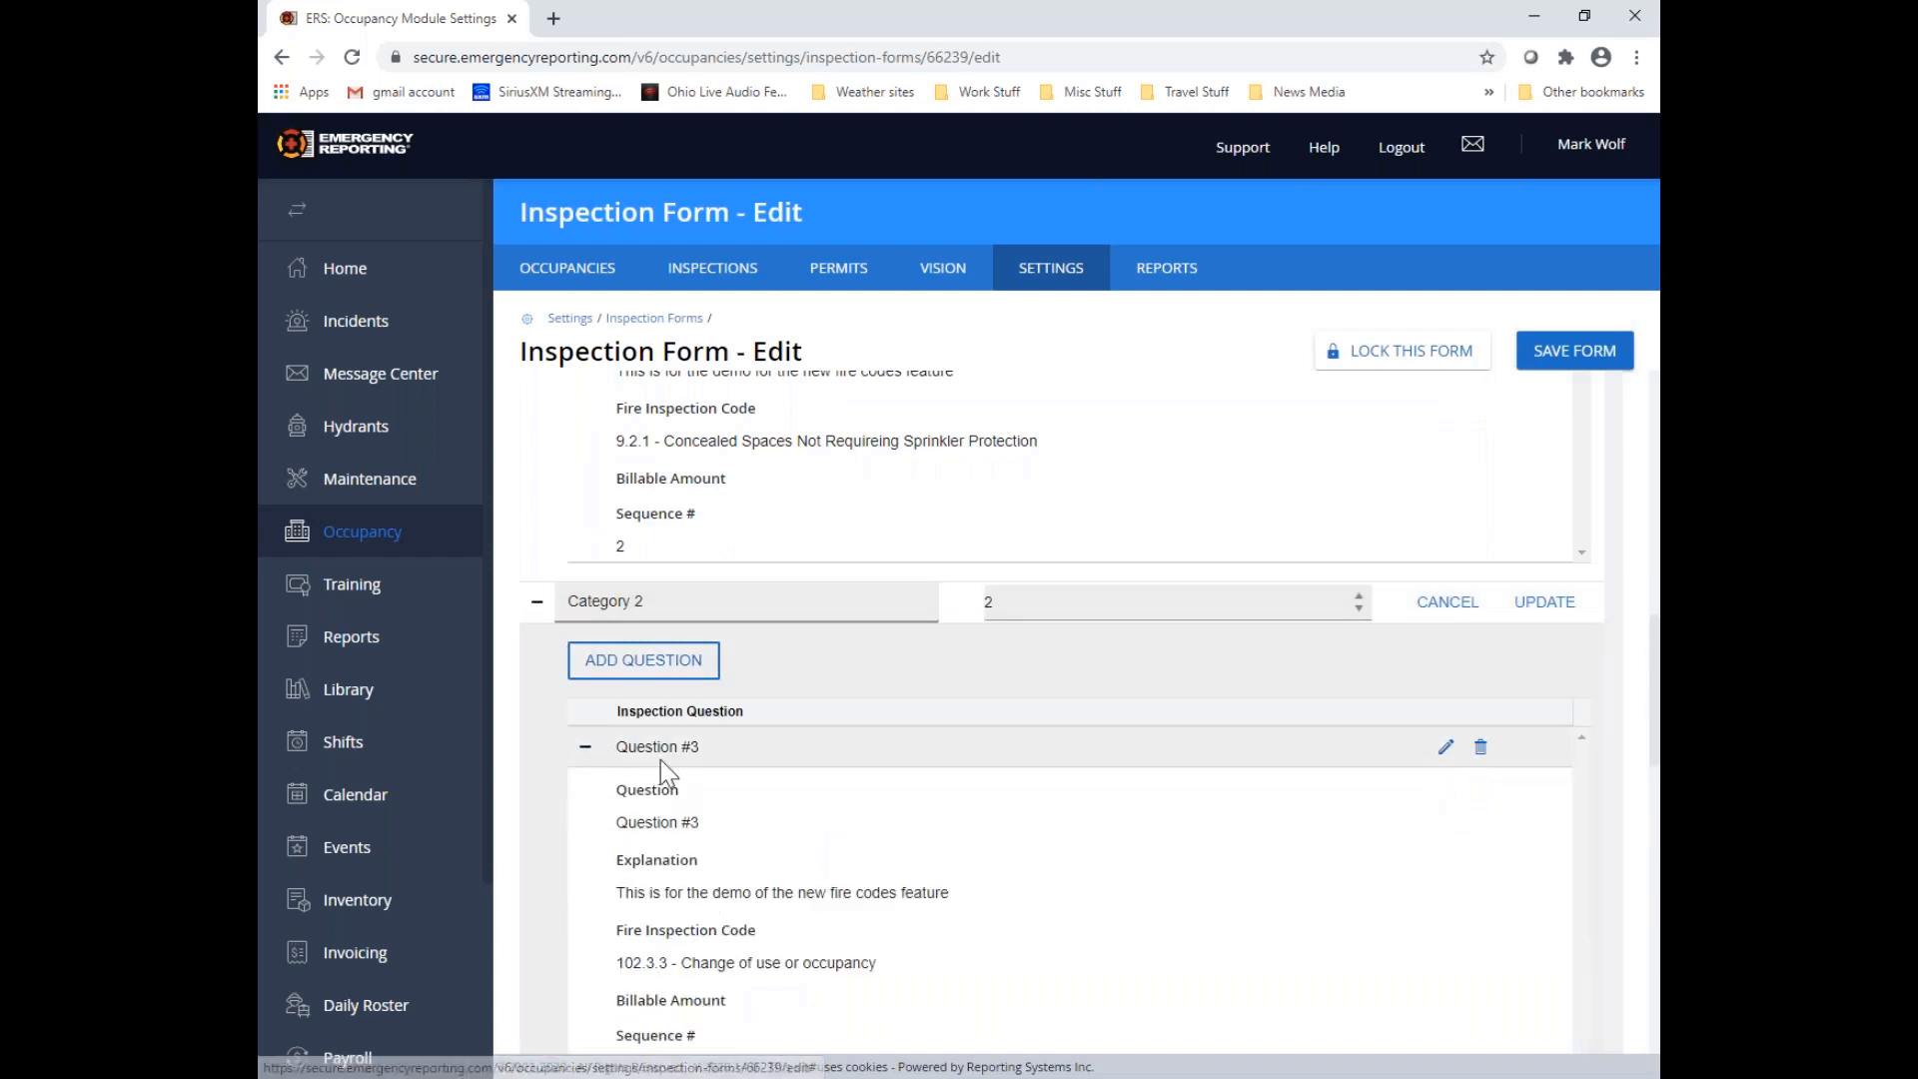
{"action": "scroll", "coordinate": [662, 764], "scroll_direction": "down", "scroll_amount": 5}
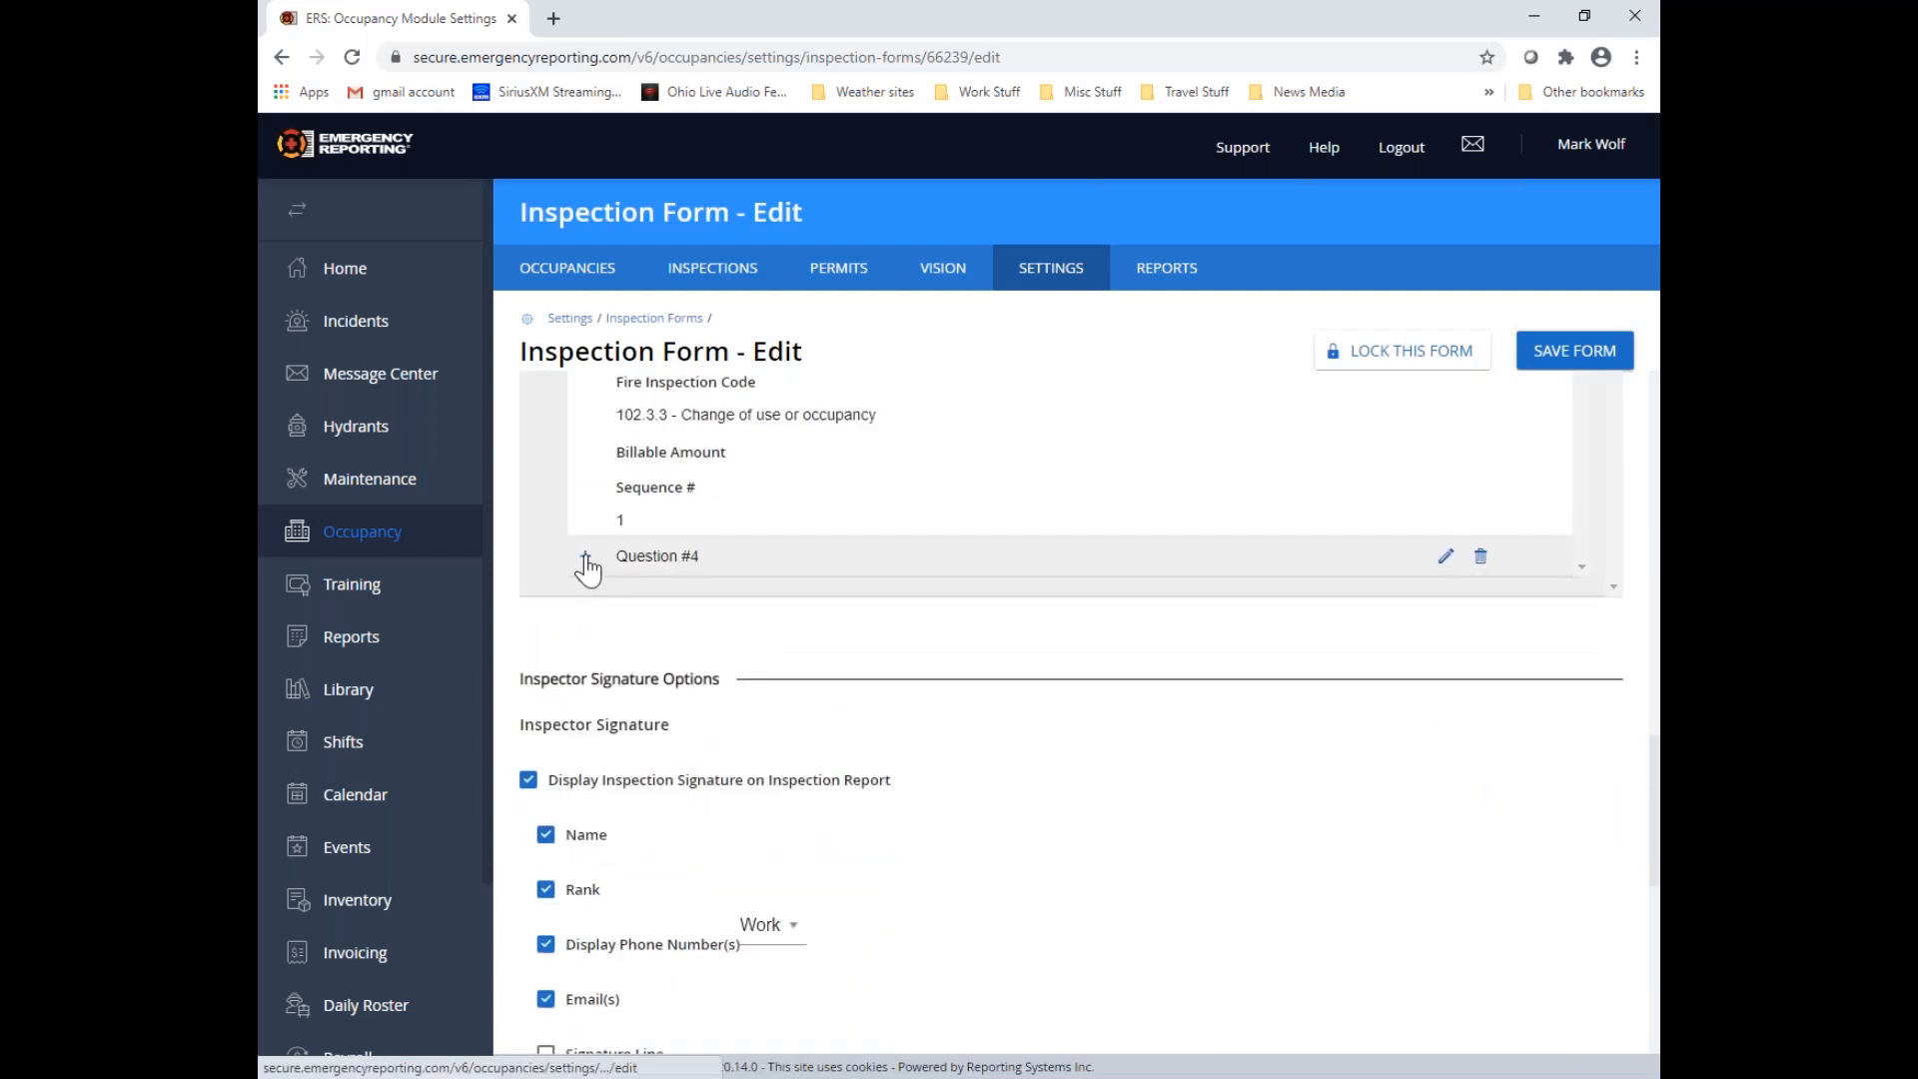
{"action": "left_click", "coordinate": [586, 556]}
{"action": "scroll", "coordinate": [743, 735], "scroll_direction": "up", "scroll_amount": 4}
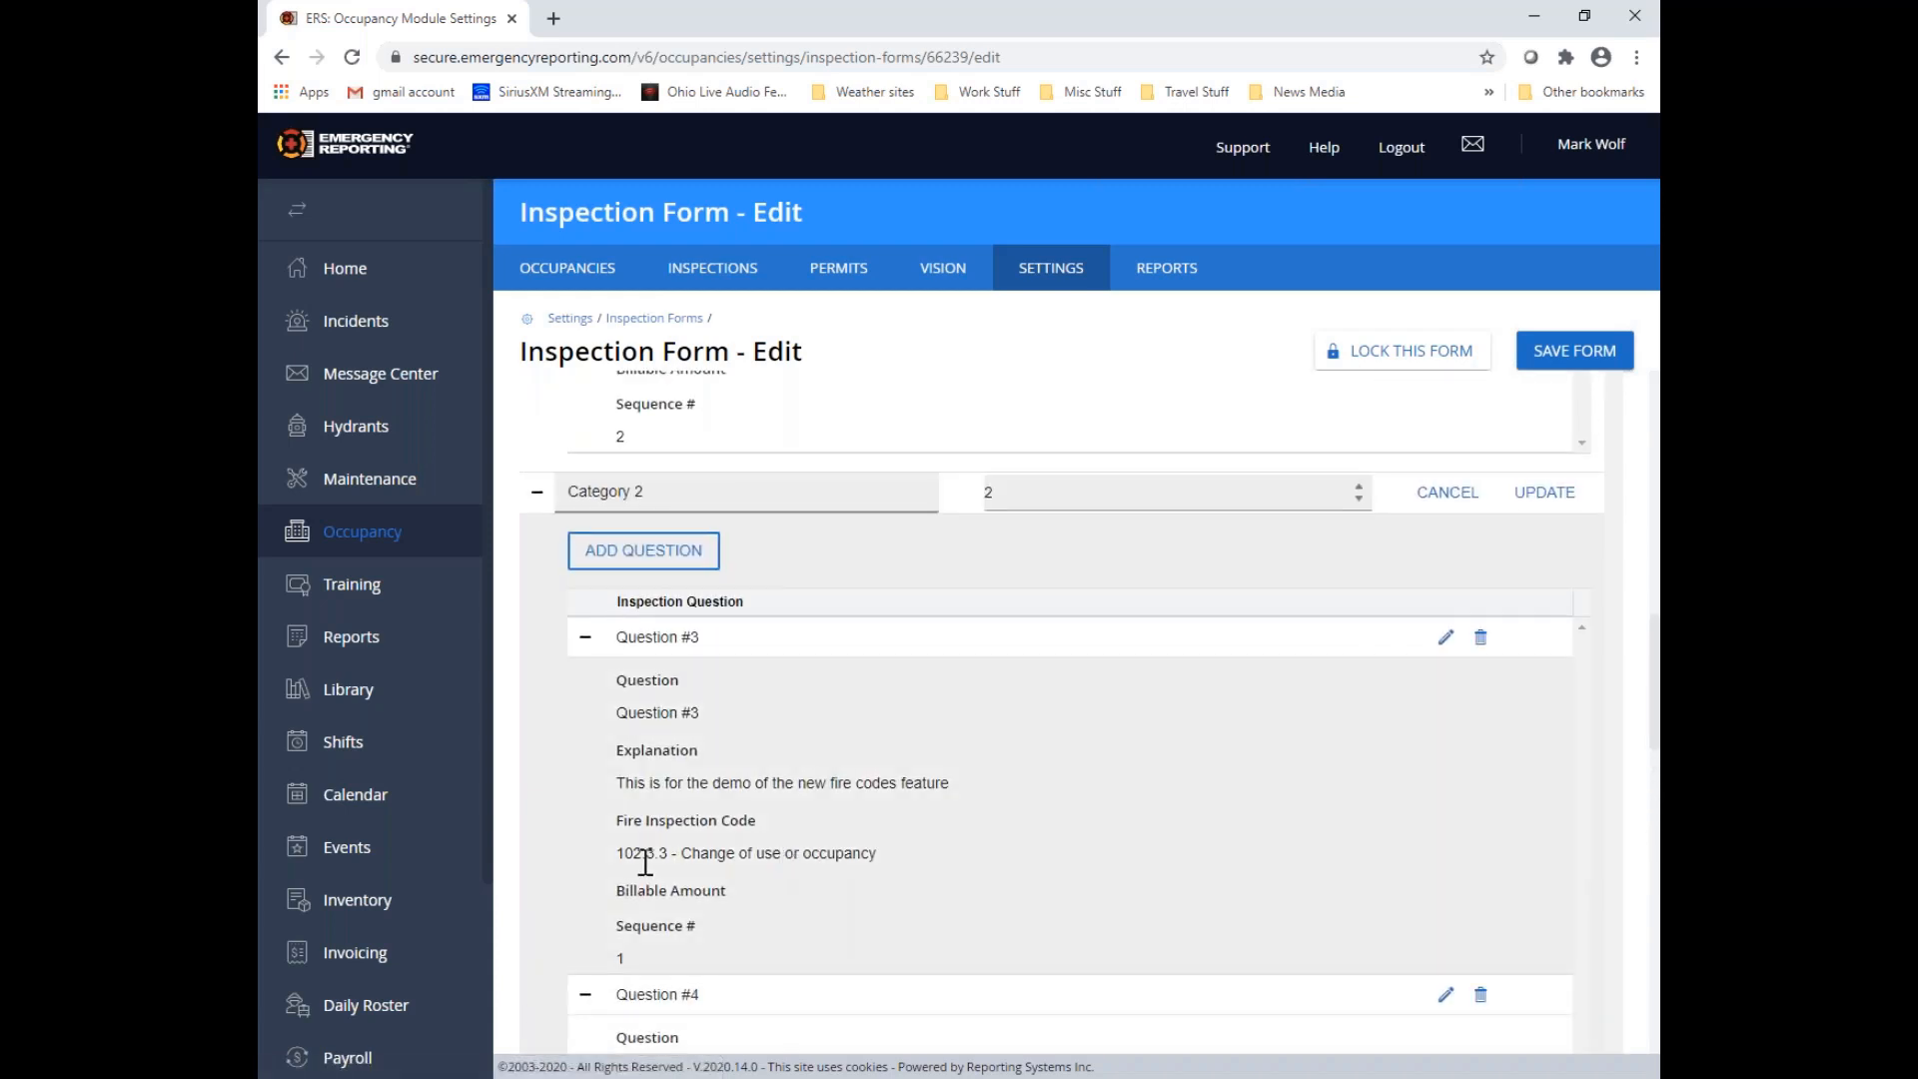
{"action": "left_click_drag", "start_coordinate": [616, 852], "coordinate": [680, 855]}
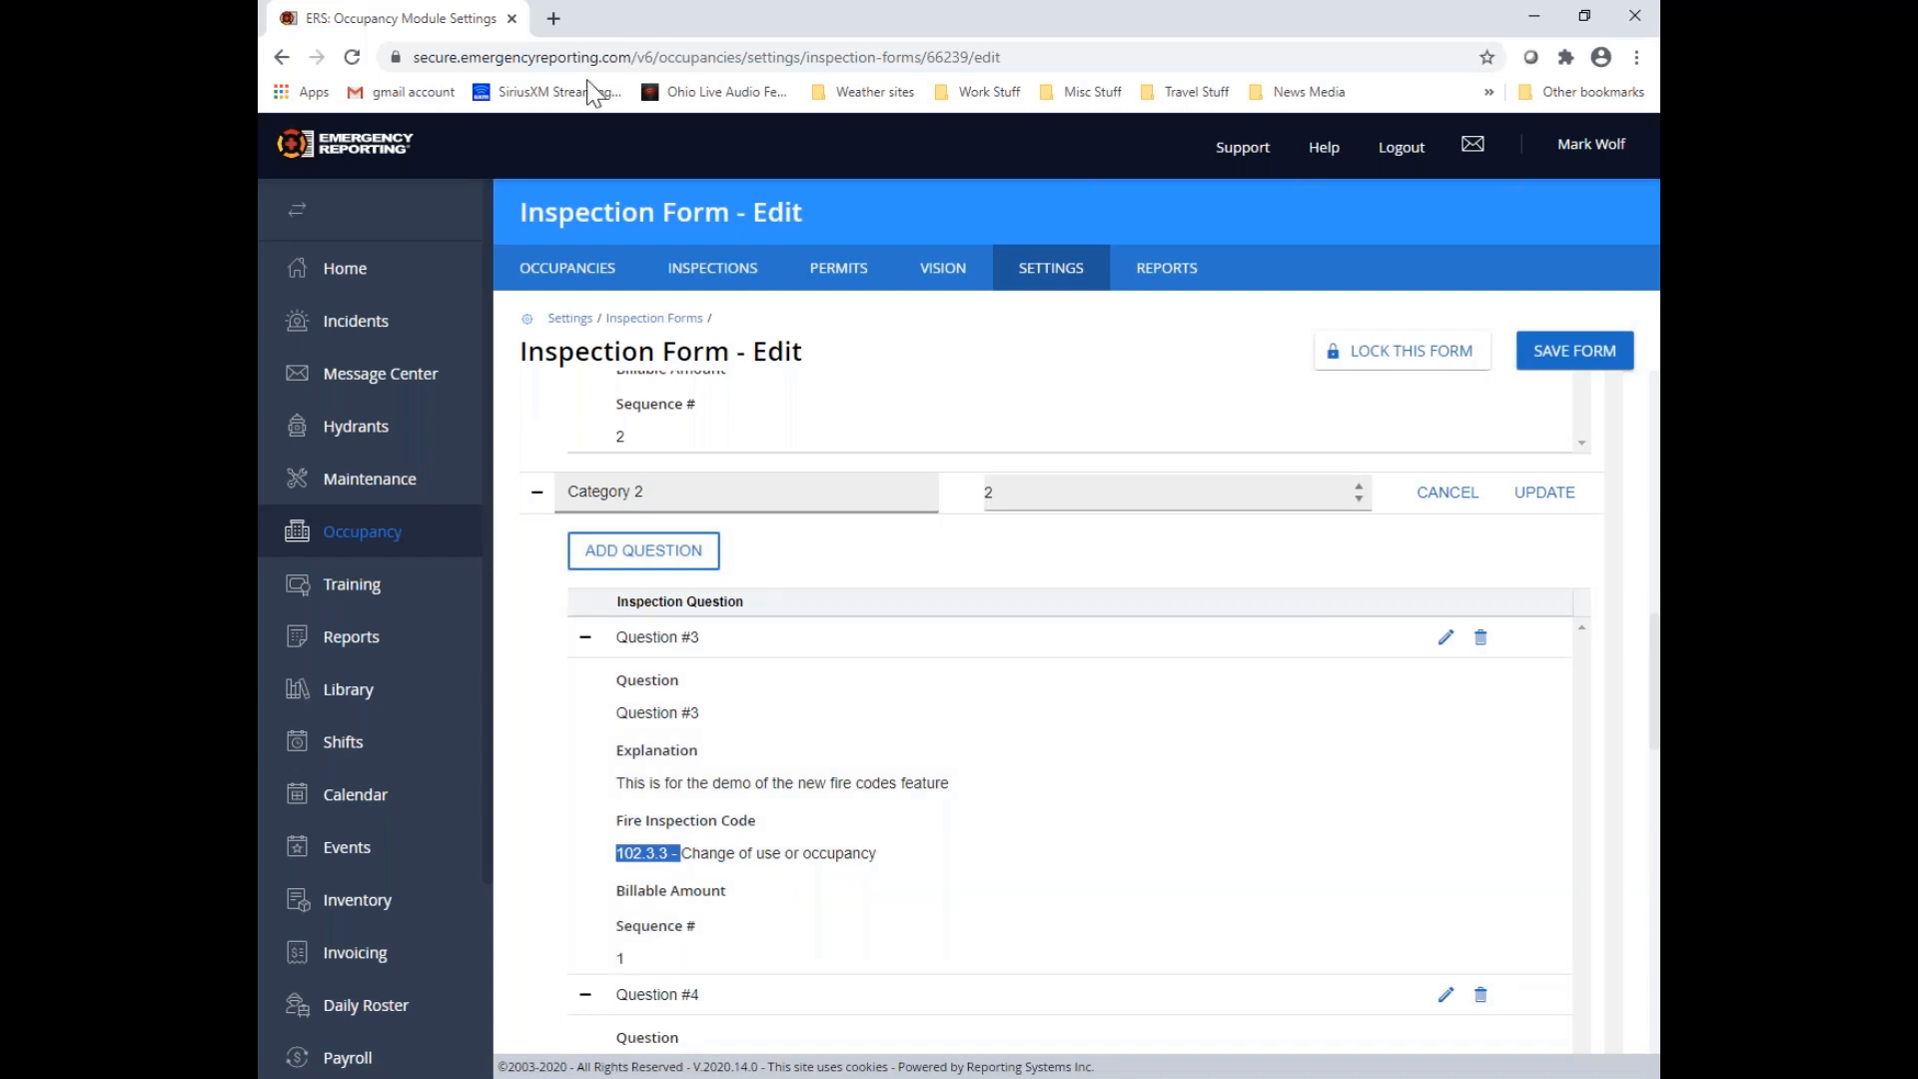
{"action": "left_click", "coordinate": [921, 681]}
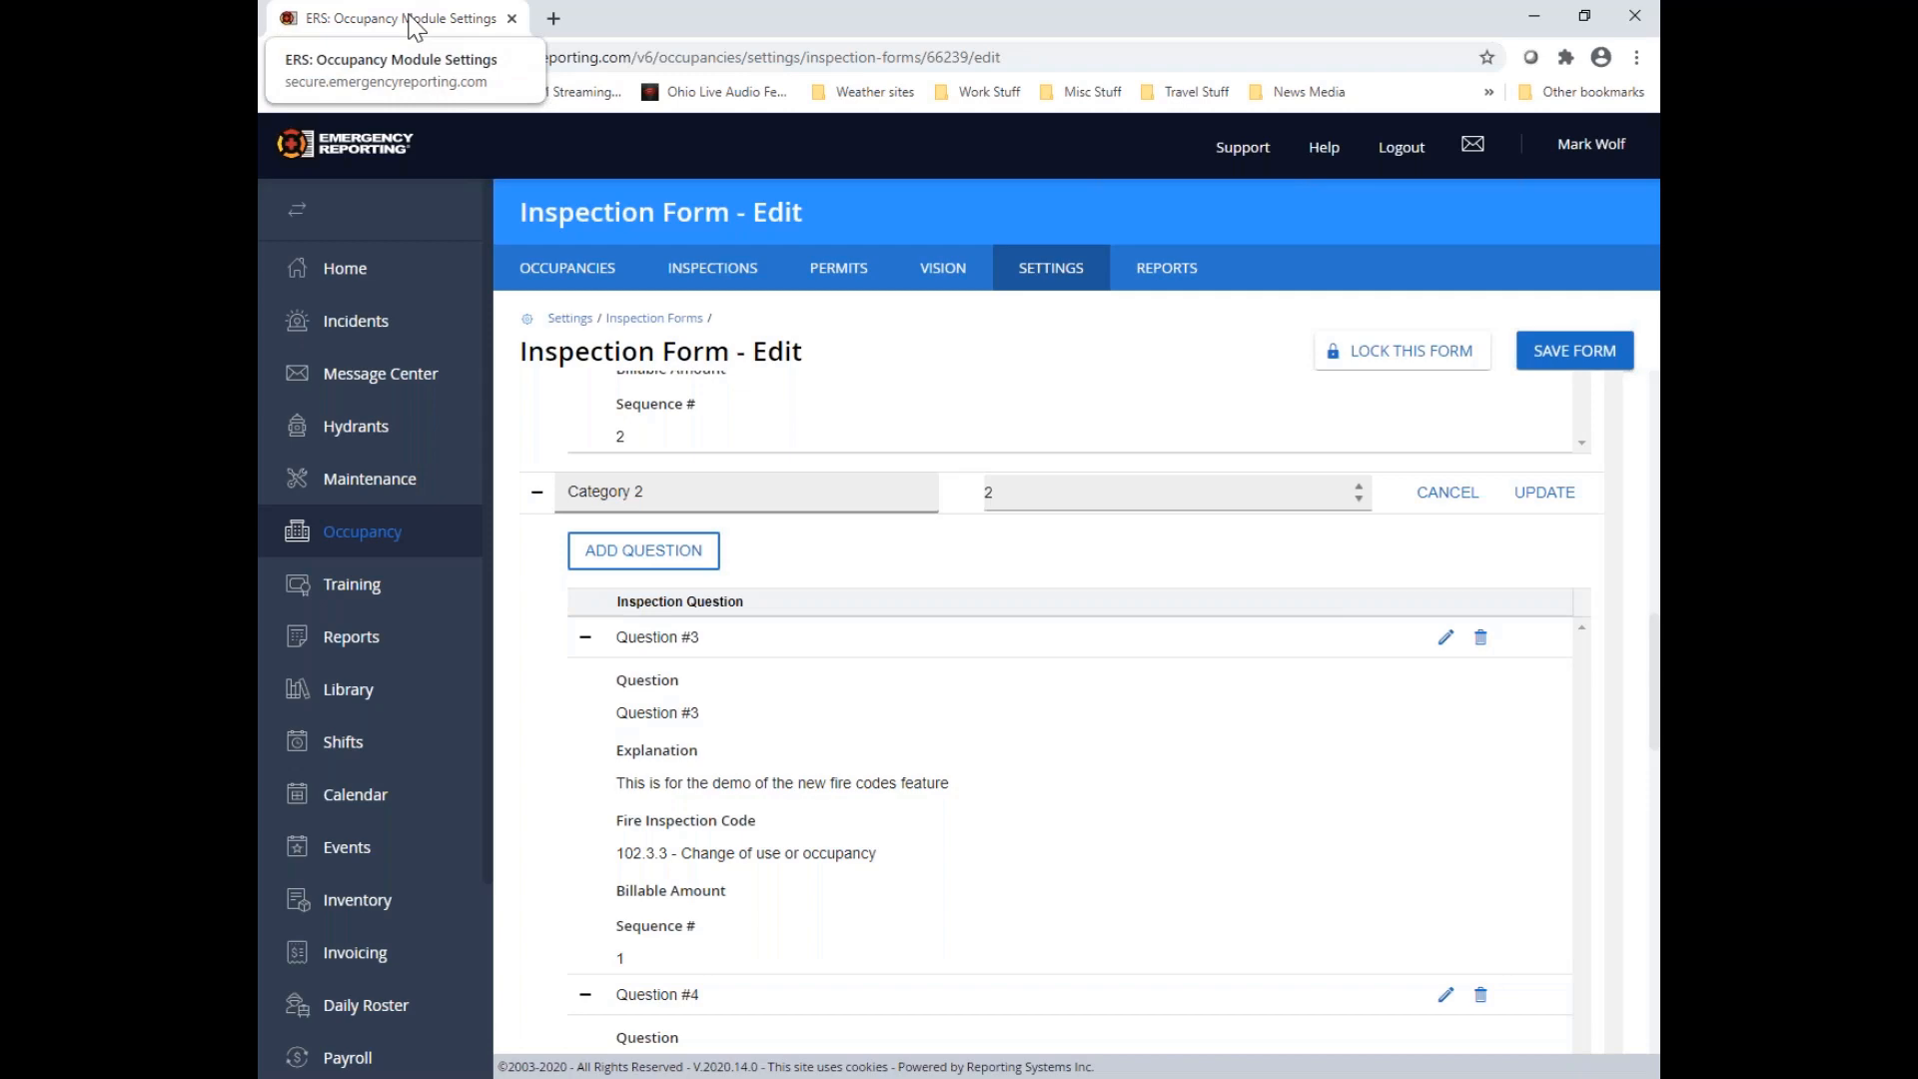
Duplicate the inspection form's browser tab and open the Fire Inspection Codes list in the duplicate
{"action": "right_click", "coordinate": [414, 27]}
{"action": "left_click", "coordinate": [446, 117]}
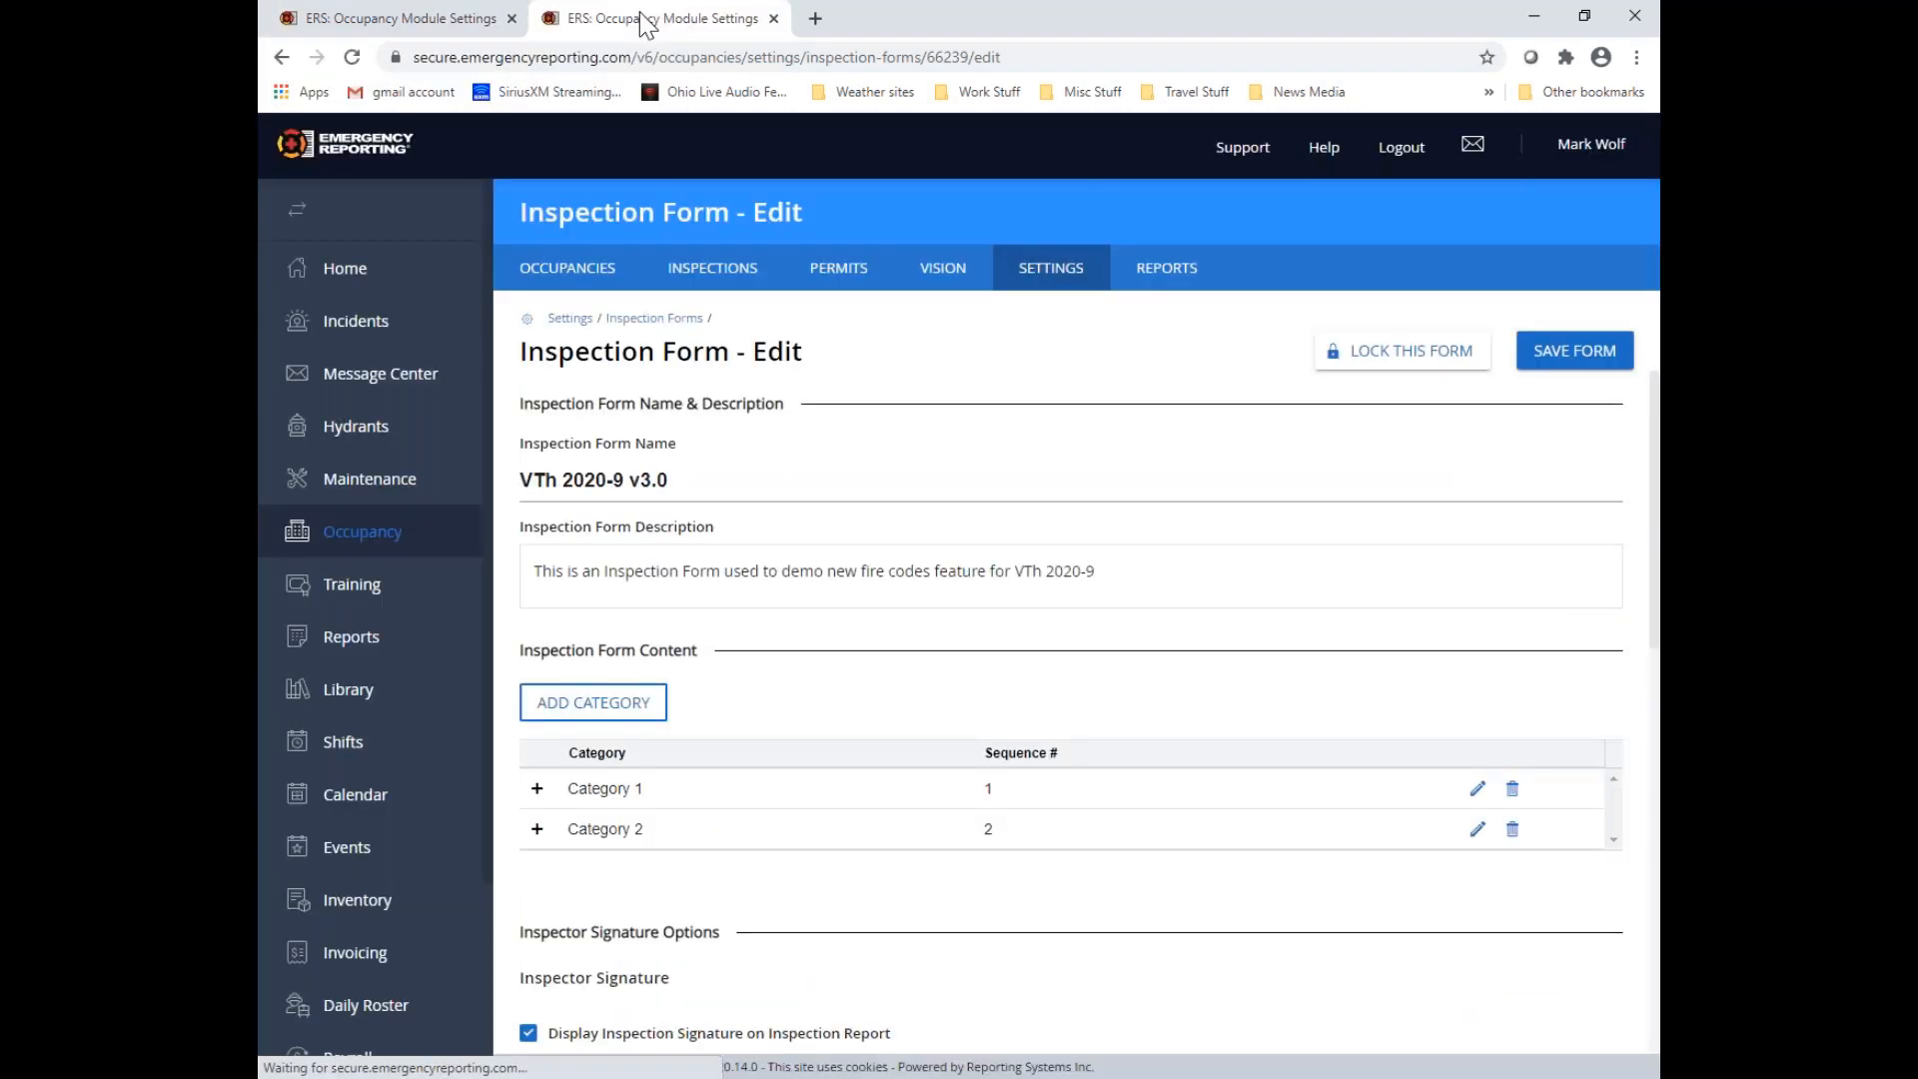
{"action": "left_click", "coordinate": [1046, 283]}
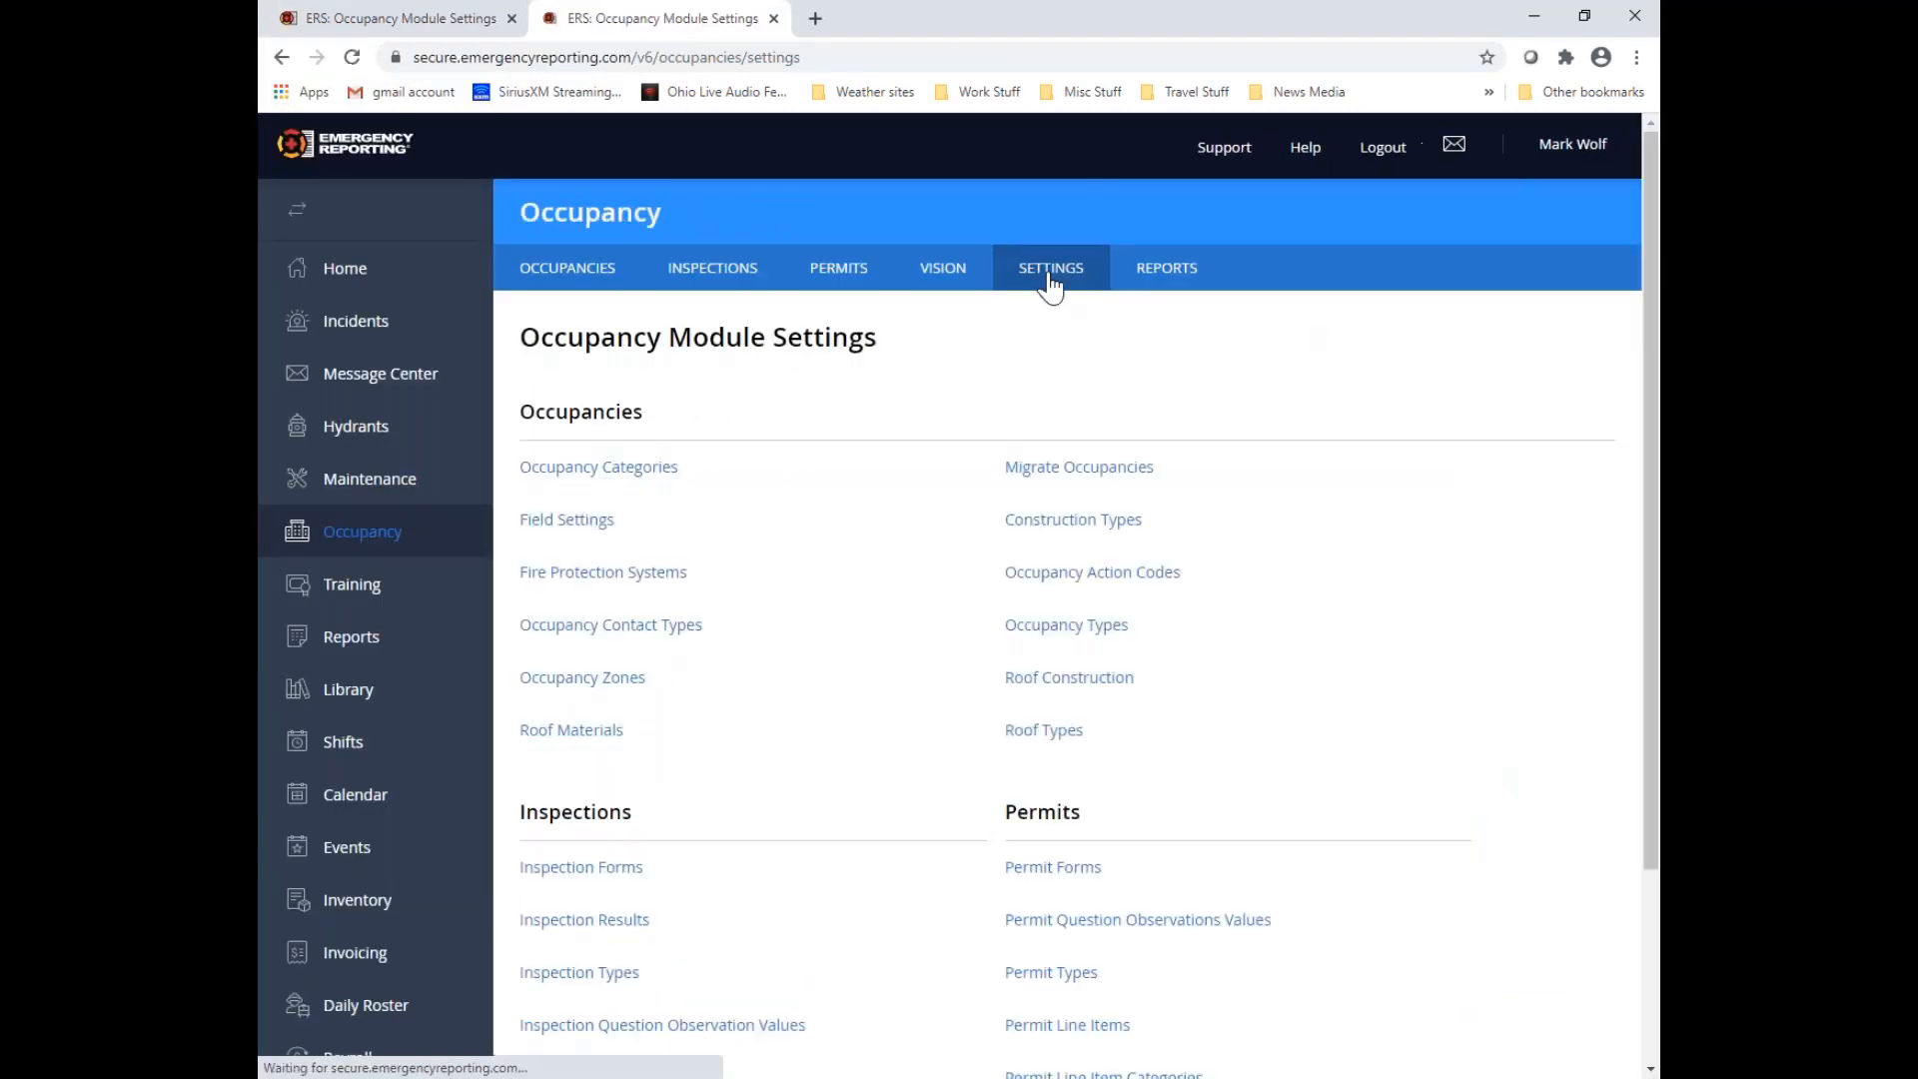
{"action": "scroll", "coordinate": [899, 613], "scroll_direction": "down", "scroll_amount": 3}
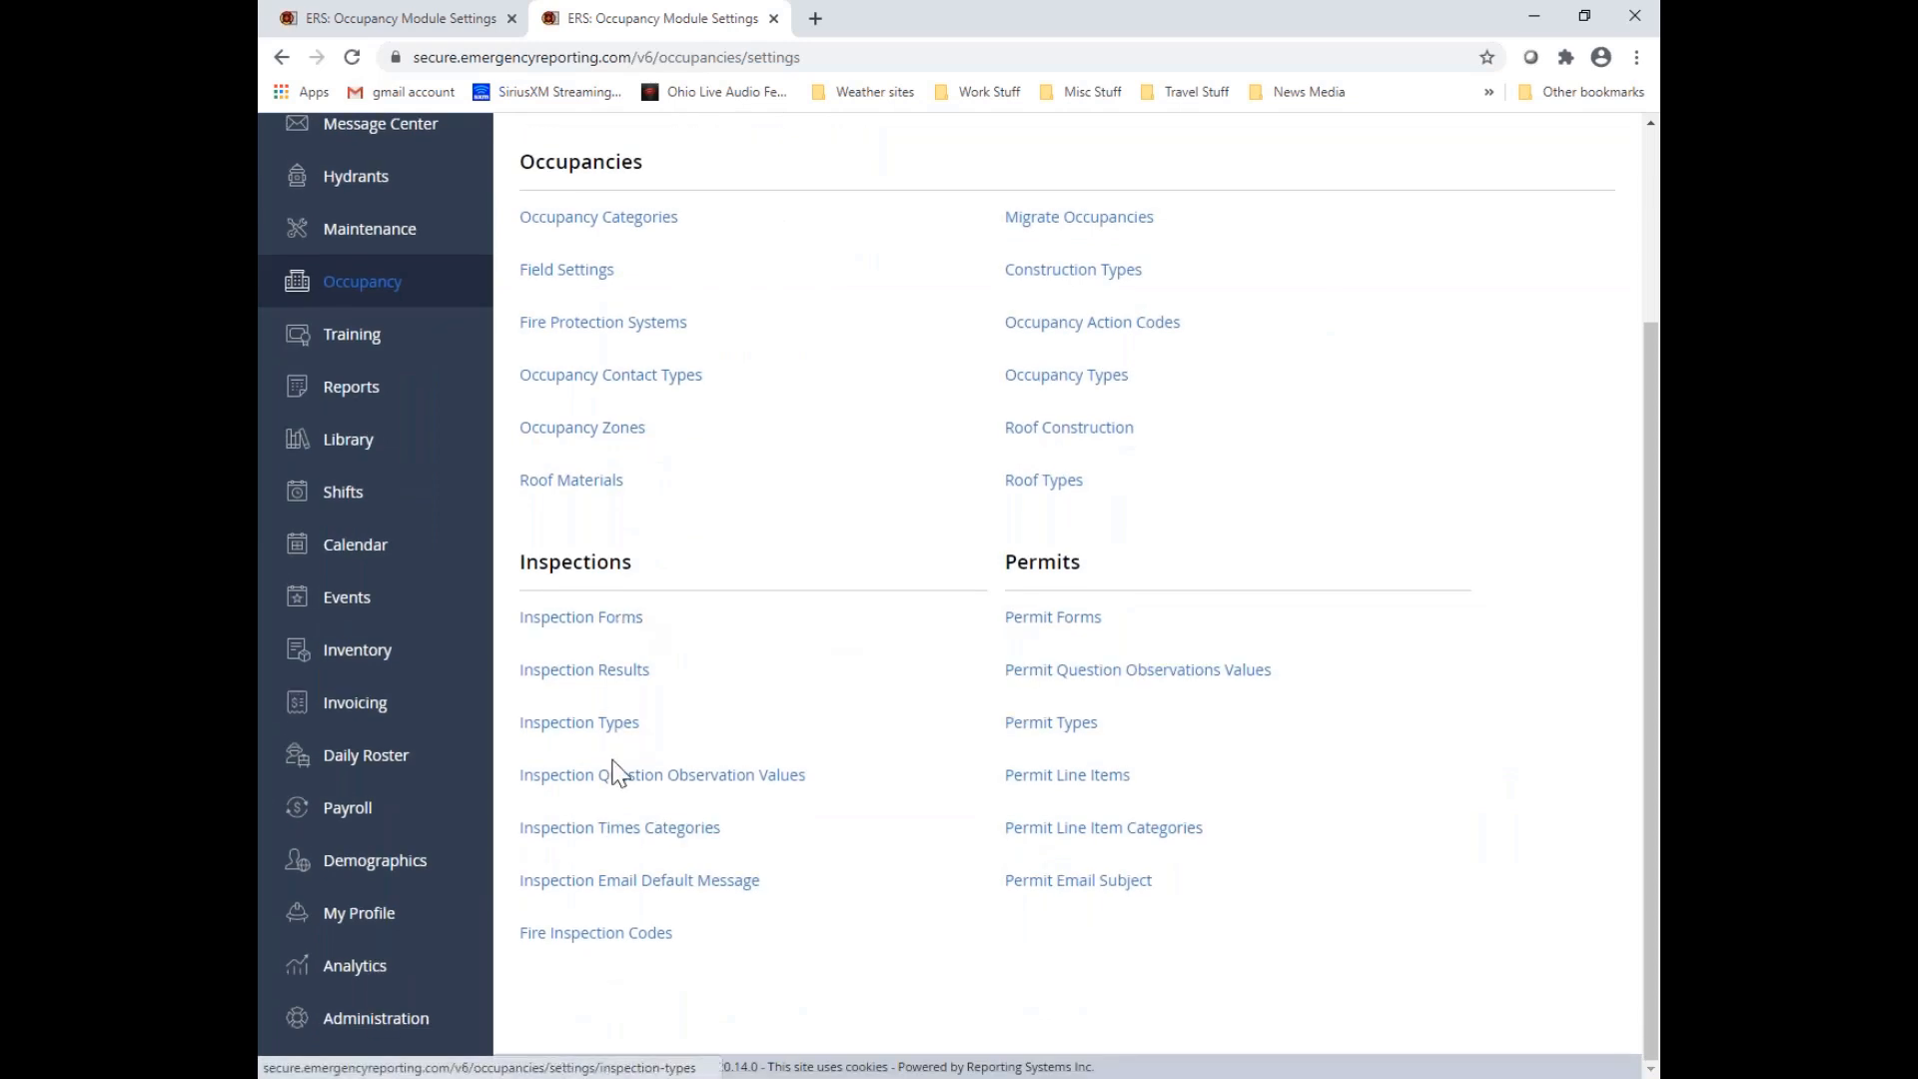
{"action": "left_click", "coordinate": [600, 935]}
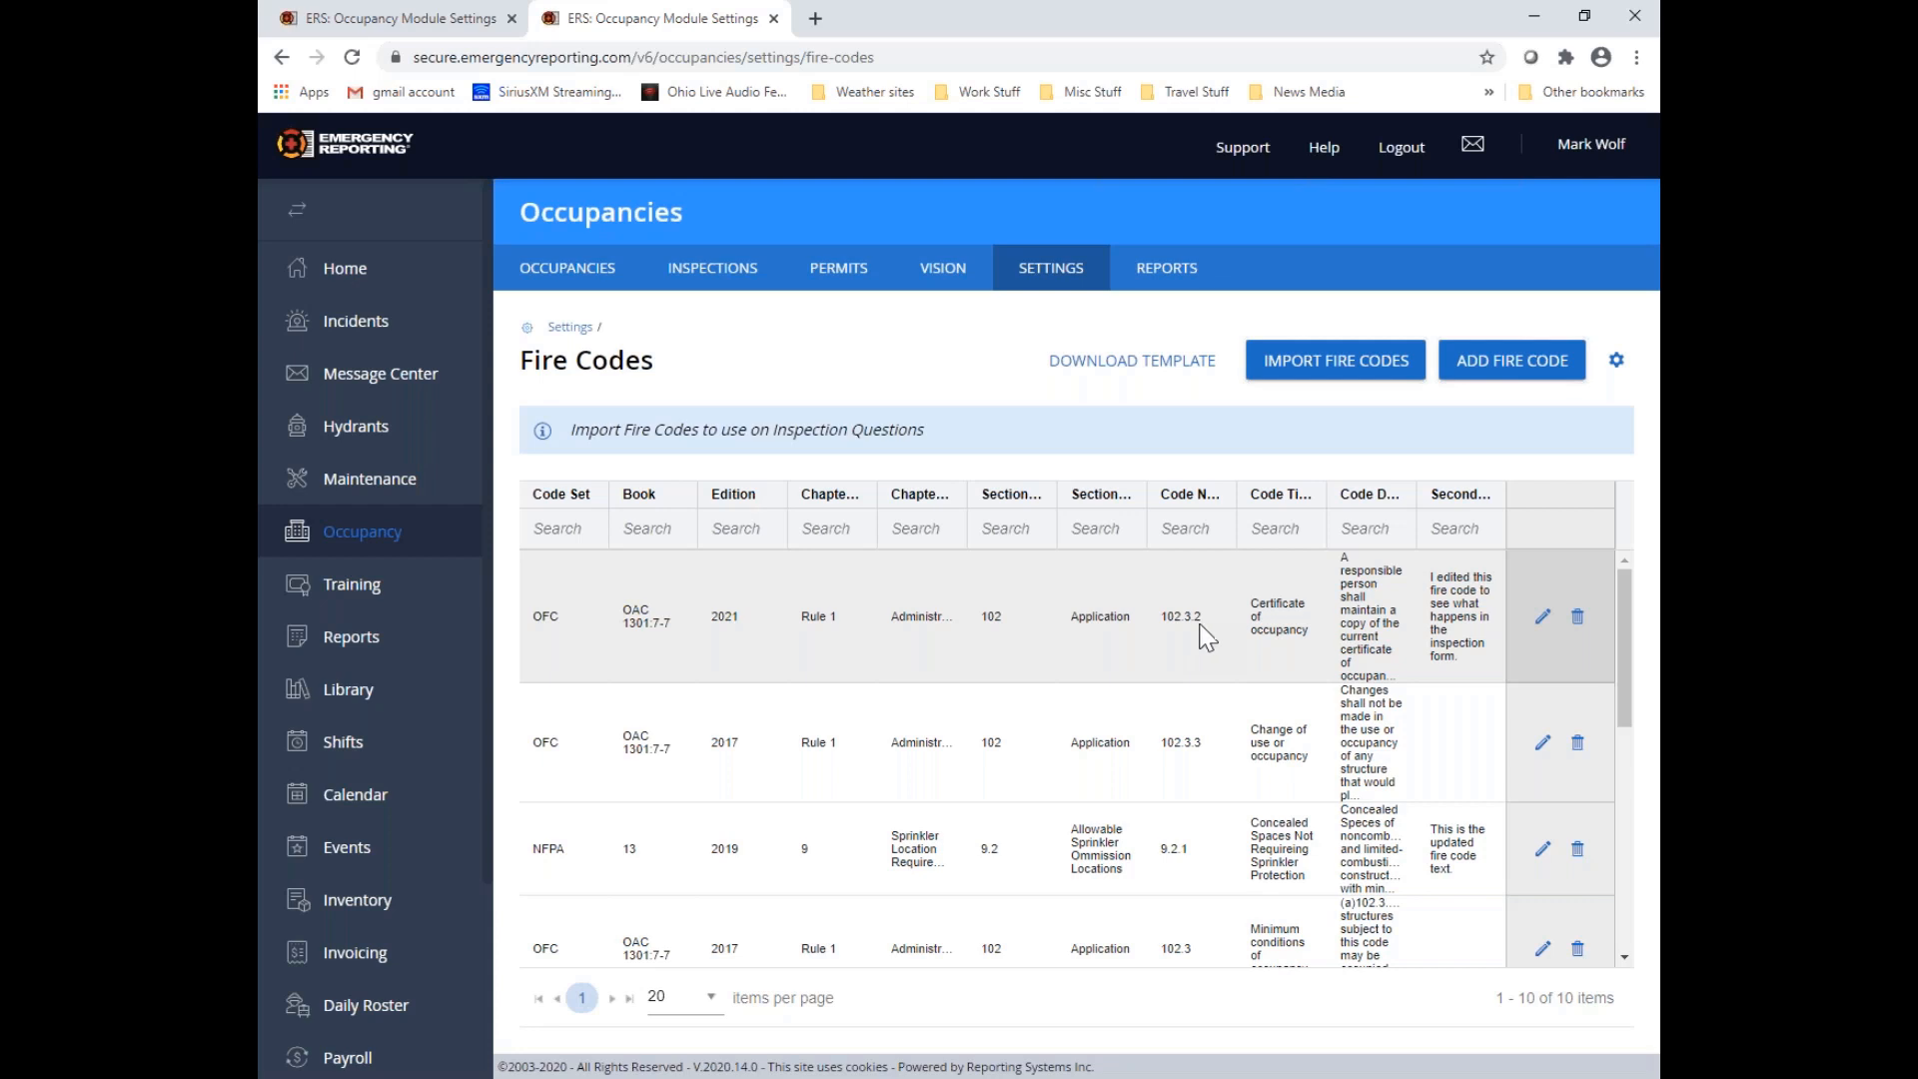
Set the secondary description of fire code 102.3.2 Certificate of occupancy to "This is a change during VTh 2020-9" and save it
{"action": "left_click", "coordinate": [1543, 617]}
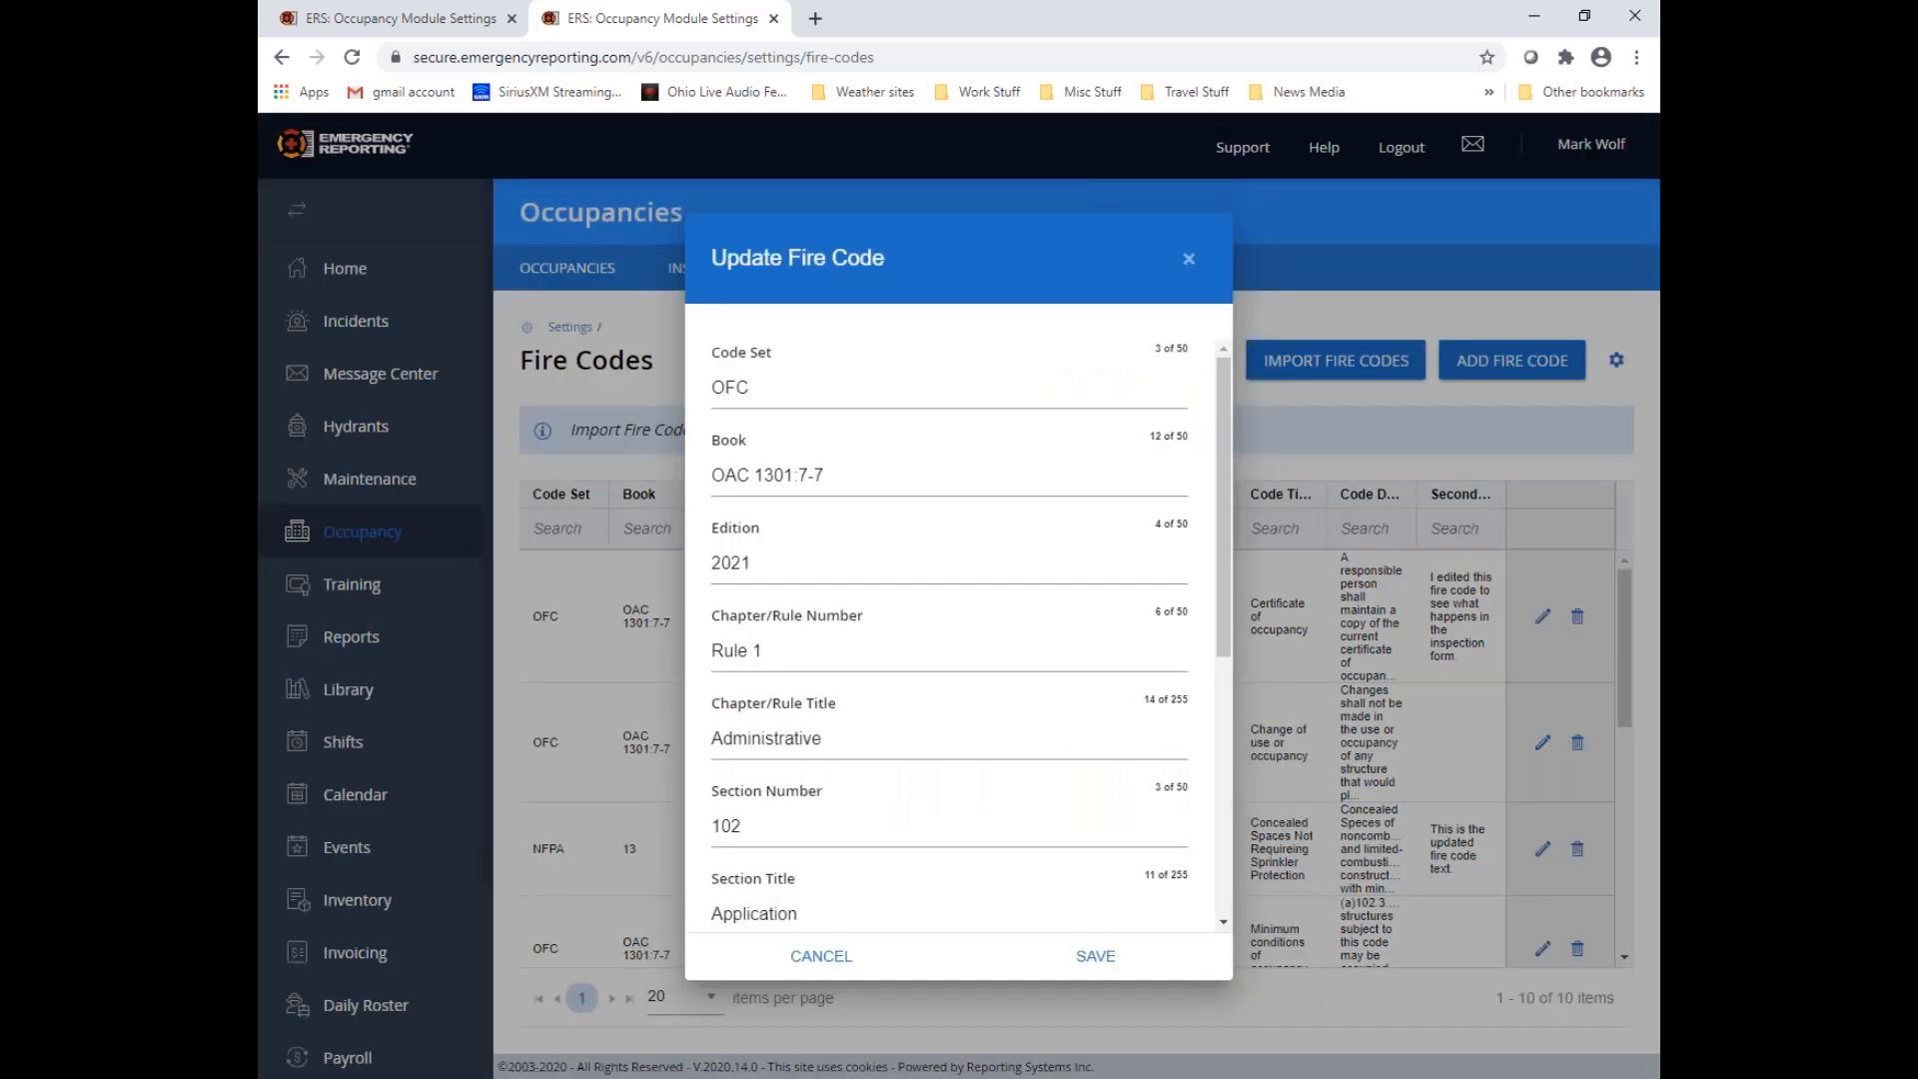
{"action": "scroll", "coordinate": [911, 805], "scroll_direction": "down", "scroll_amount": 5}
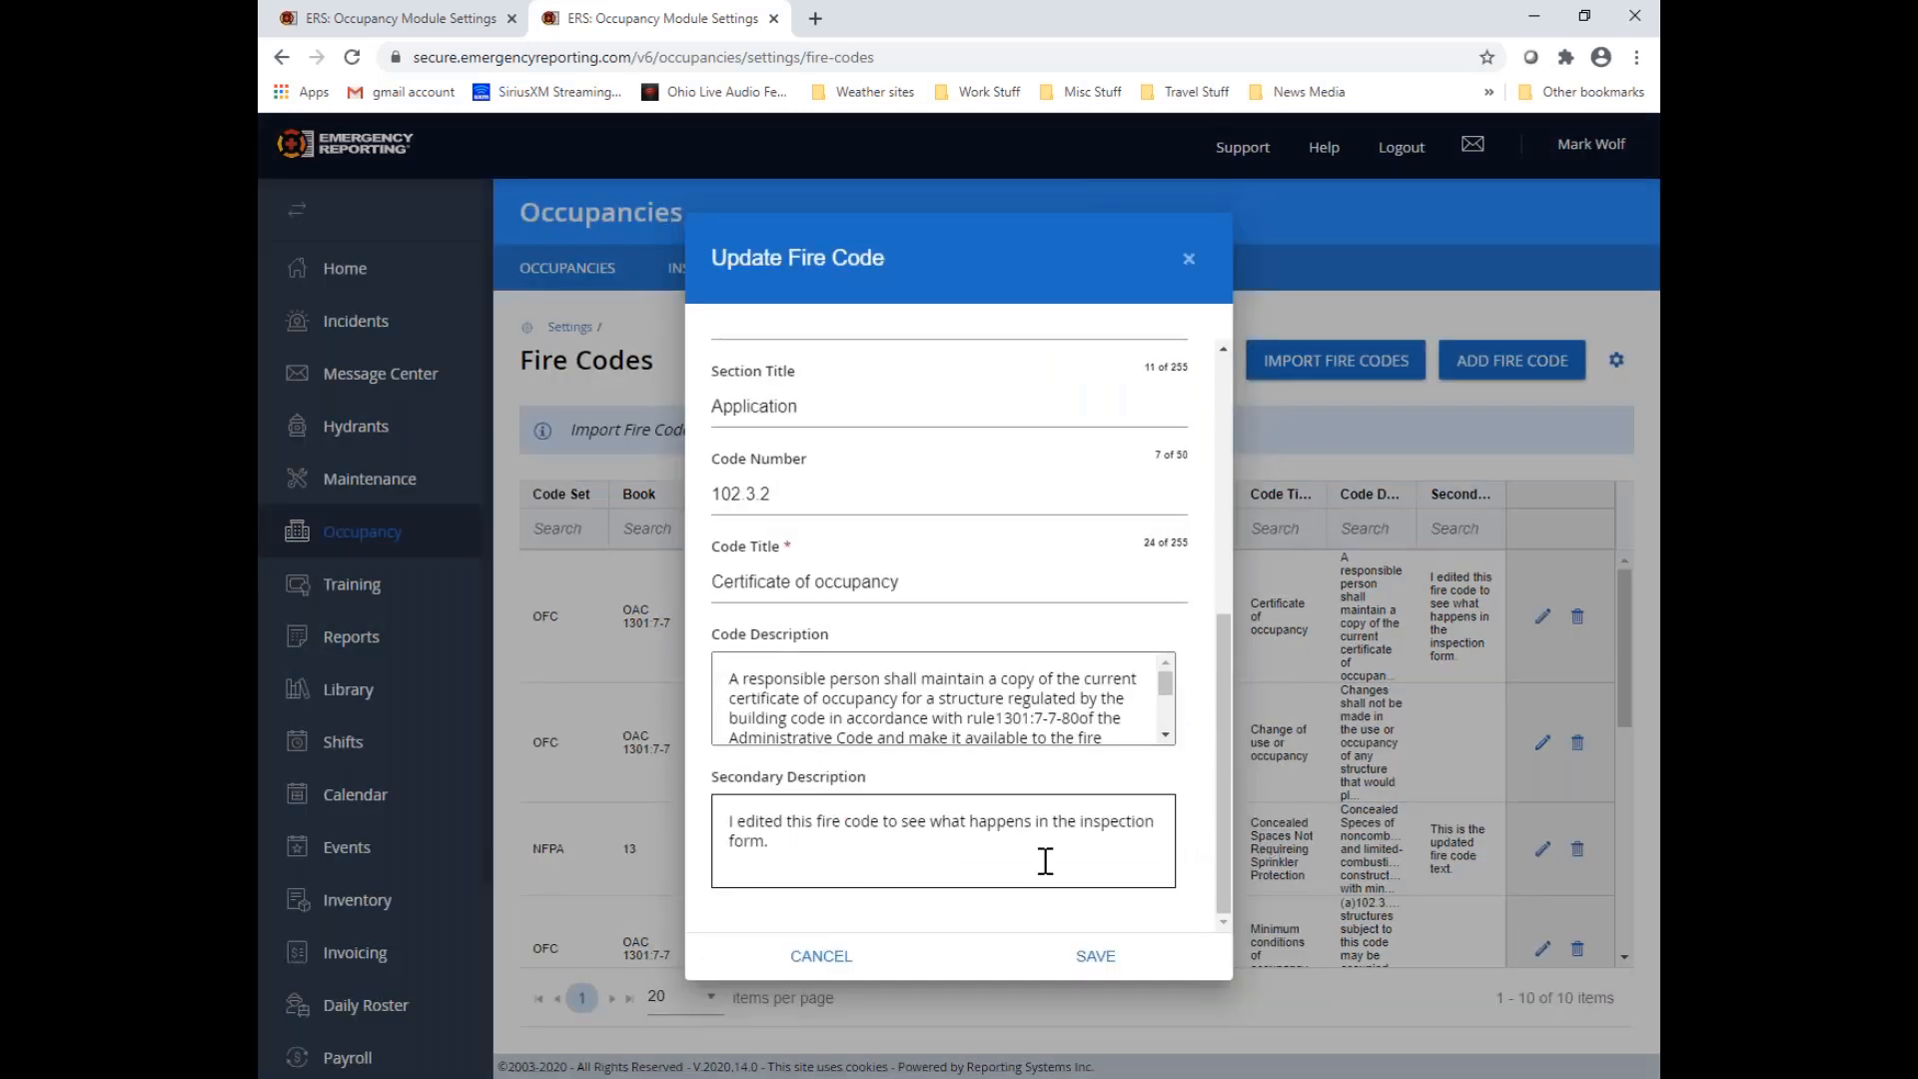
{"action": "left_click_drag", "start_coordinate": [1045, 861], "coordinate": [725, 805]}
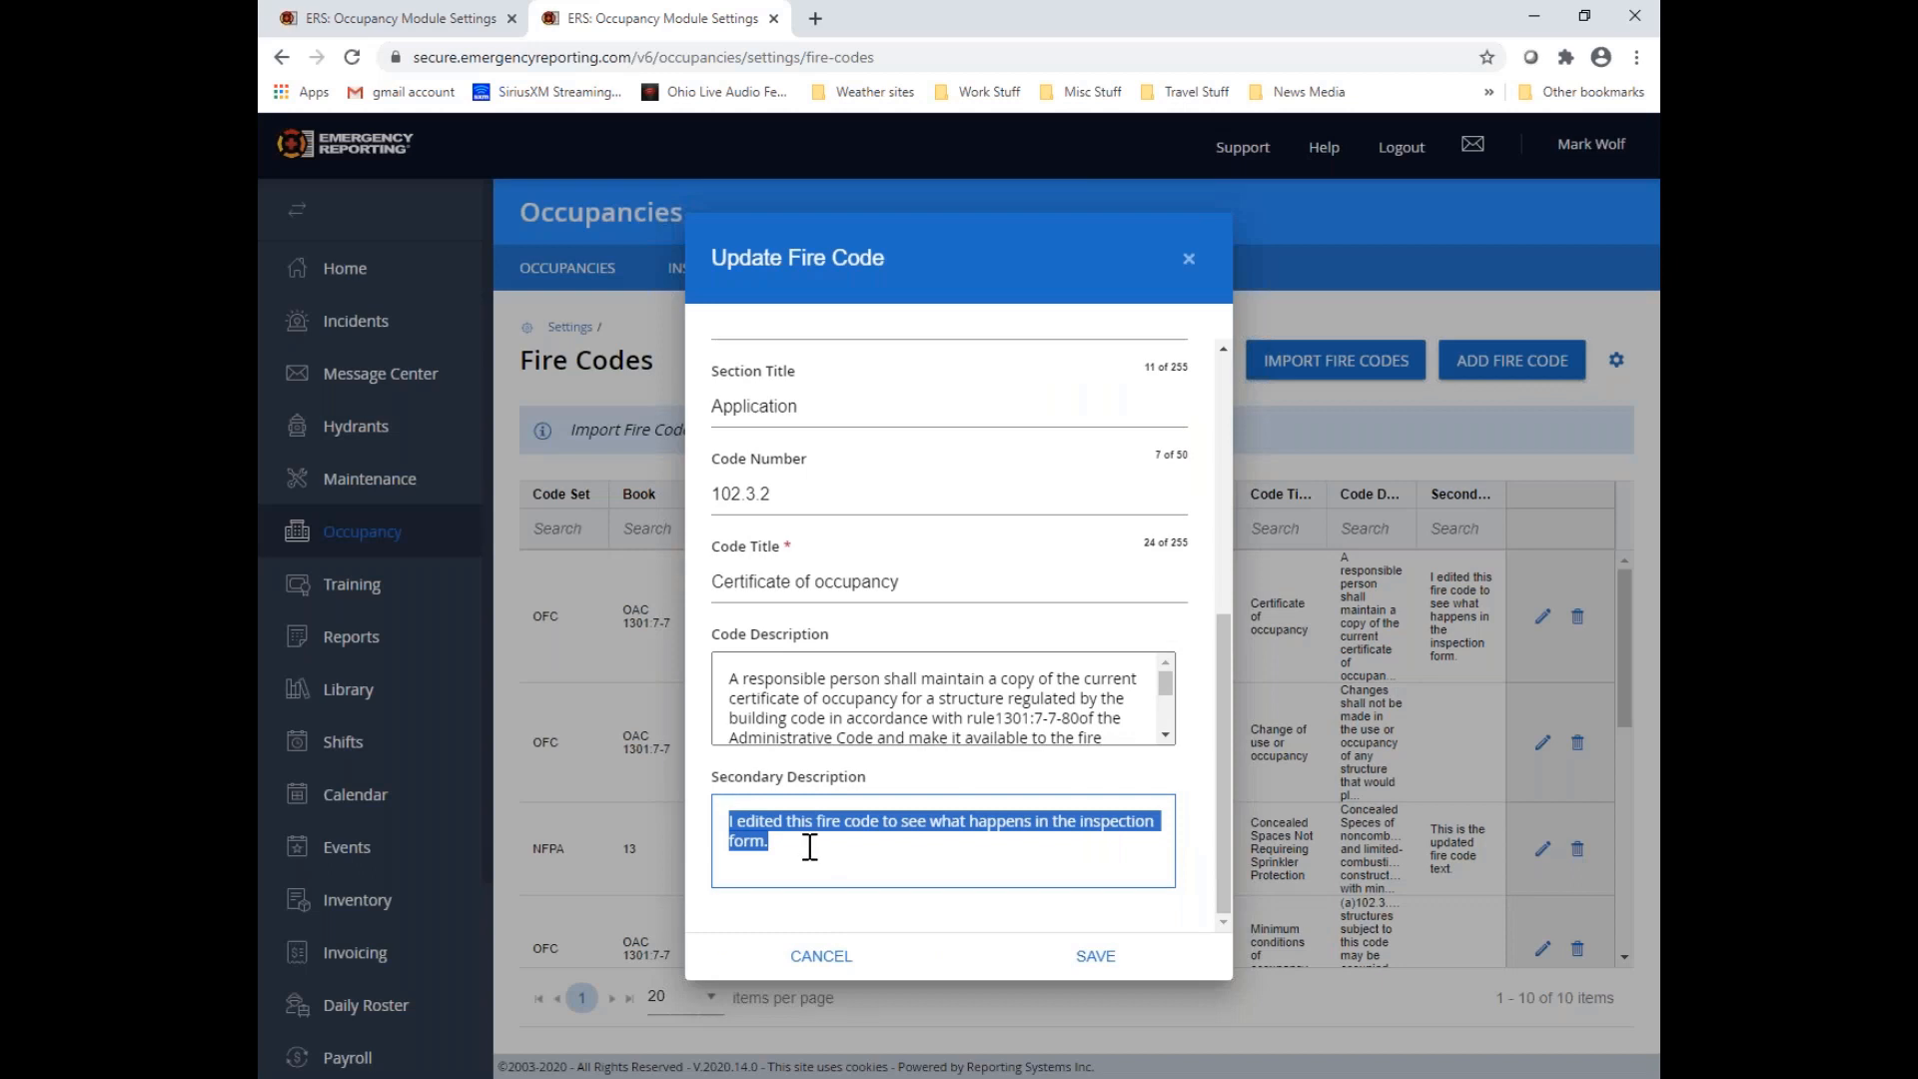
{"action": "type", "text": "This is a"}
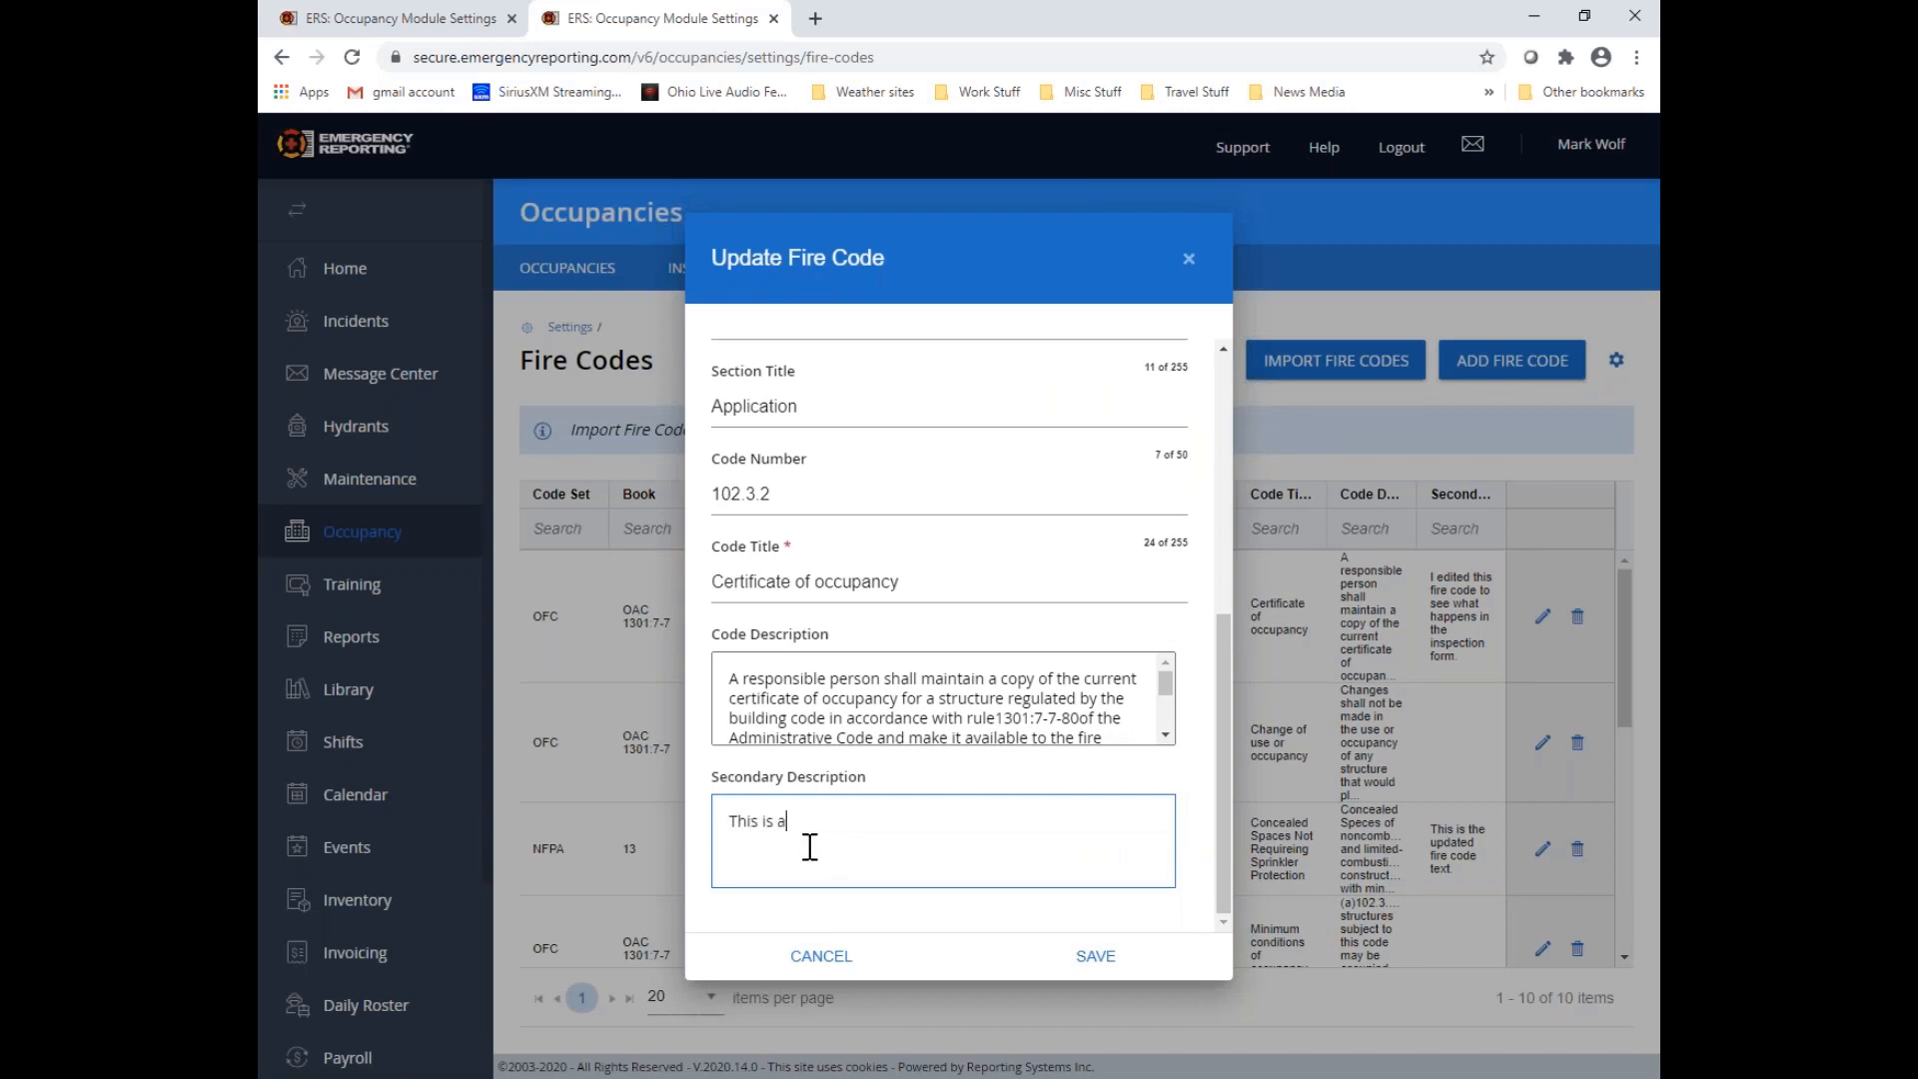
{"action": "type", "text": " change during VTh 2020-9"}
{"action": "left_click", "coordinate": [1096, 959]}
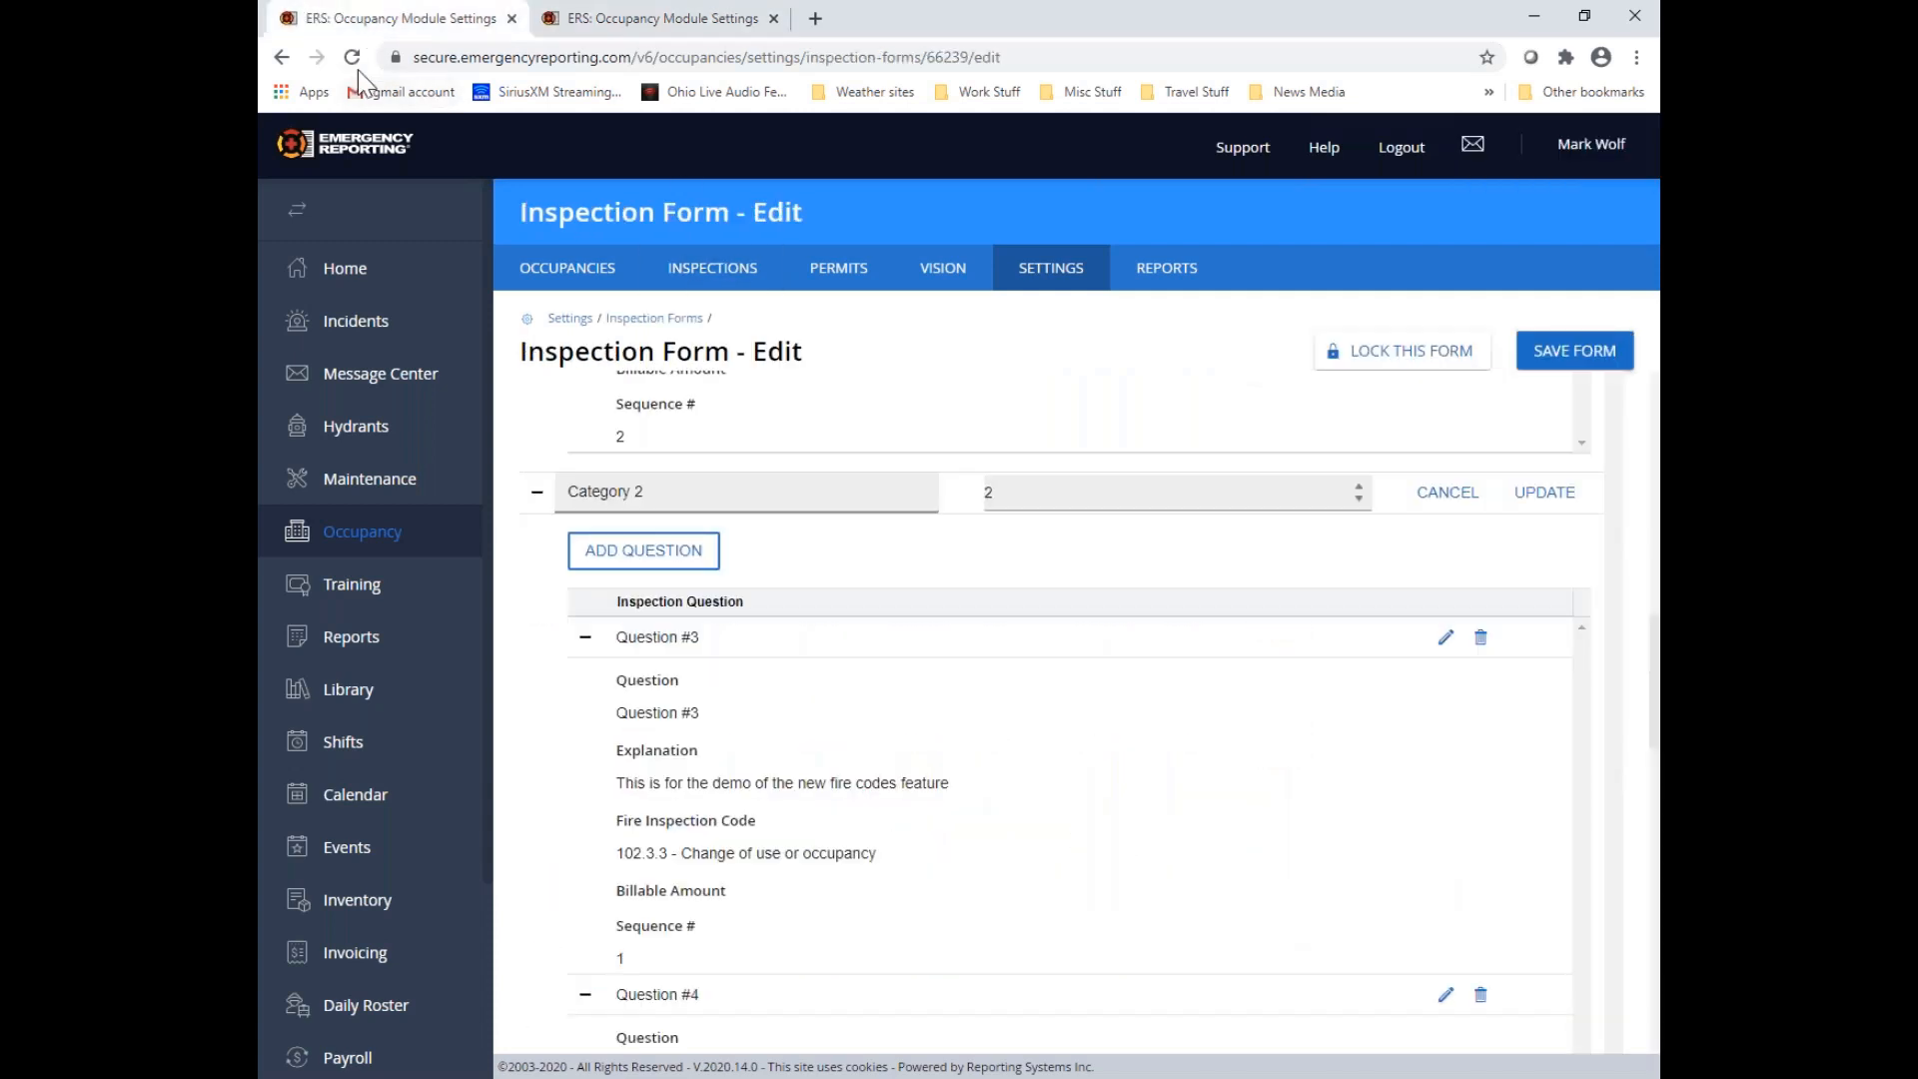
Save the inspection form, reopen VTh 2020-9 v3.0 for editing and expand Question #1 in Category 1 to examine its fire inspection codes
{"action": "left_click", "coordinate": [1553, 362]}
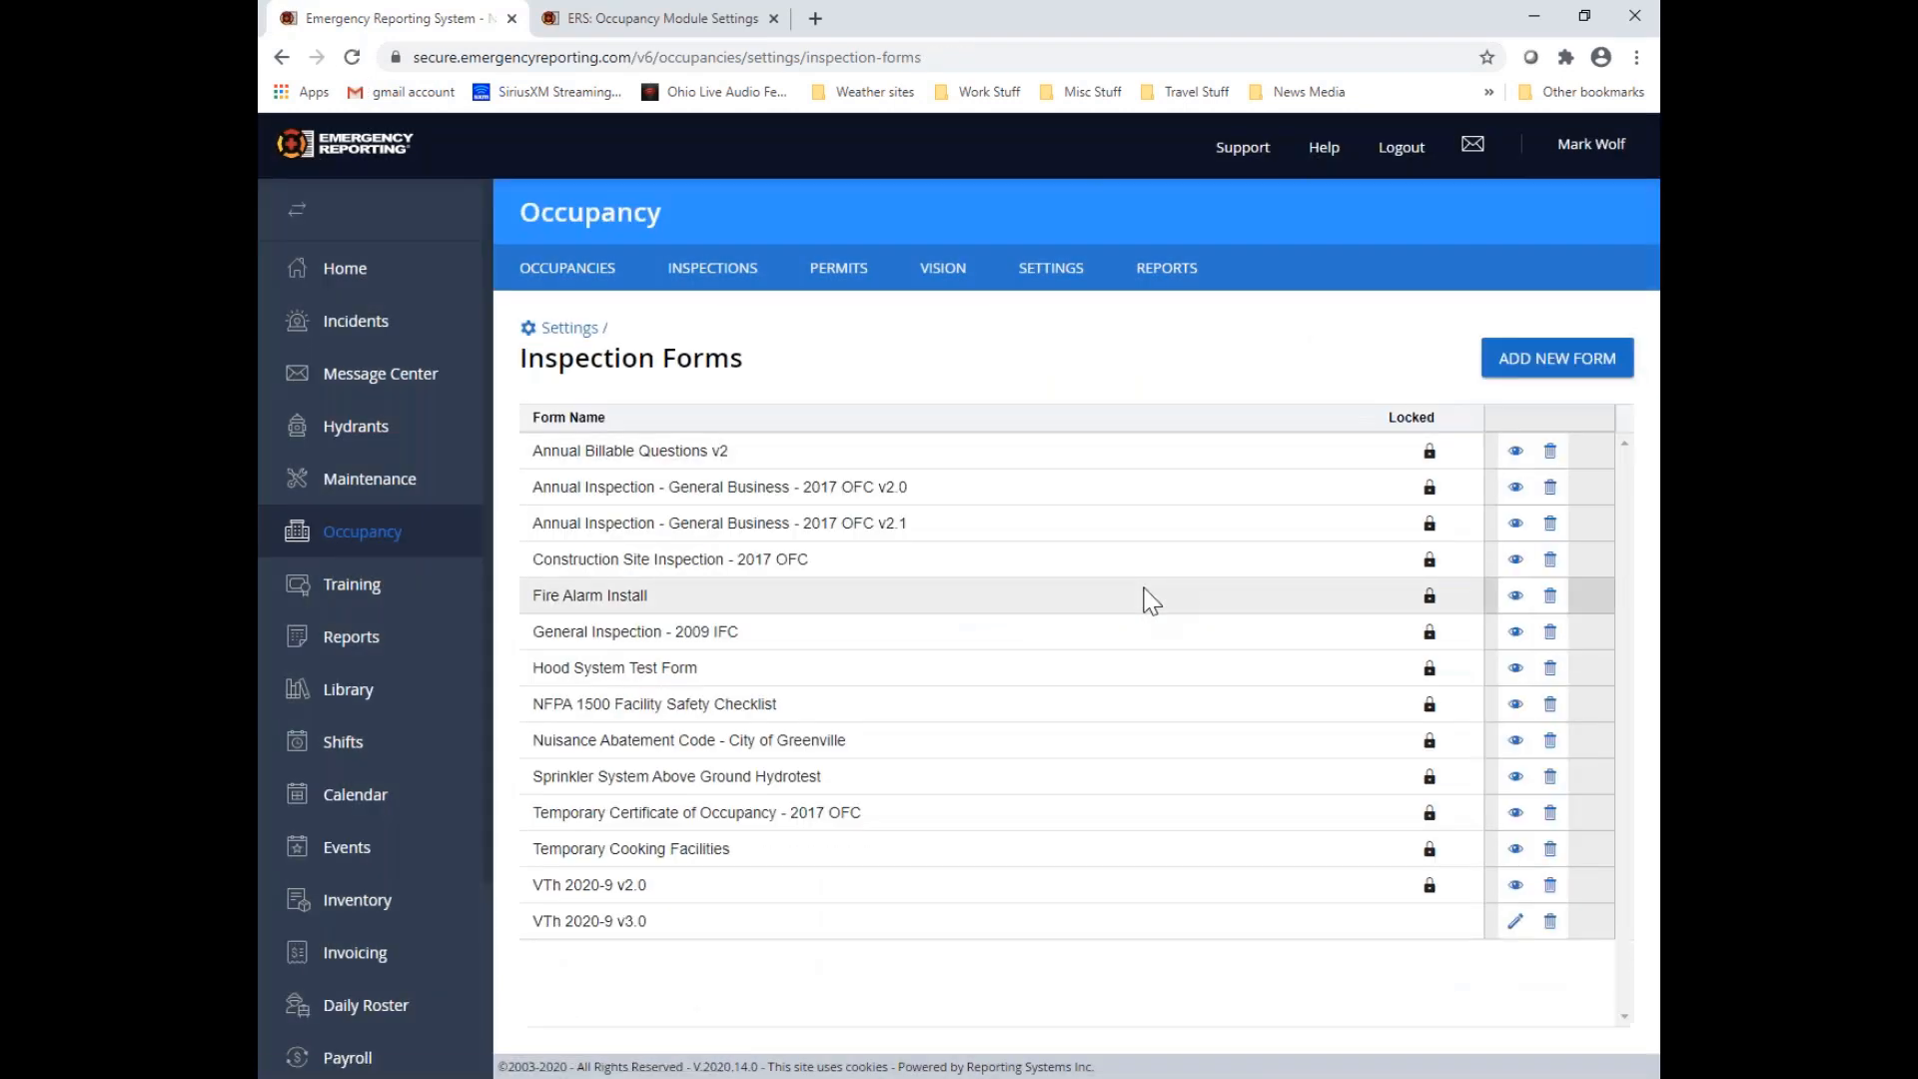
{"action": "left_click", "coordinate": [1514, 923]}
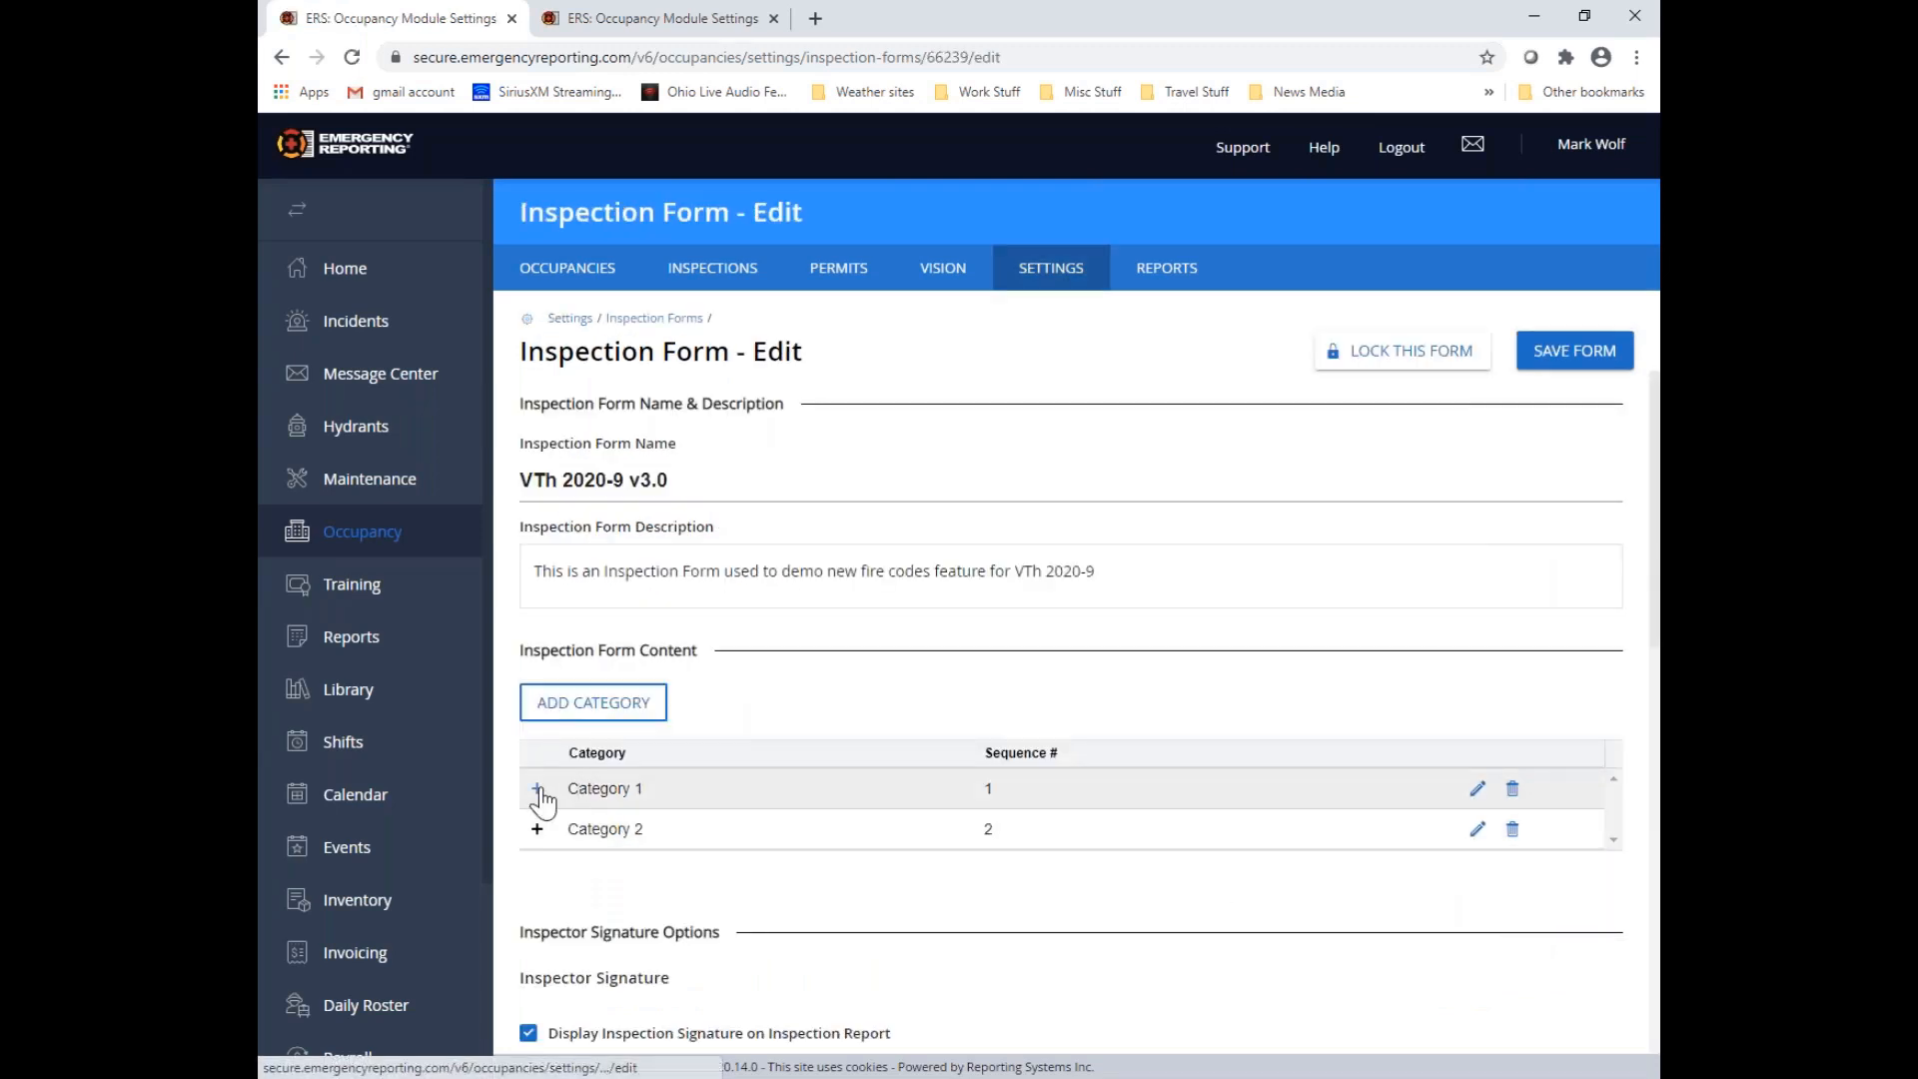
{"action": "left_click", "coordinate": [541, 790]}
{"action": "left_click", "coordinate": [586, 936]}
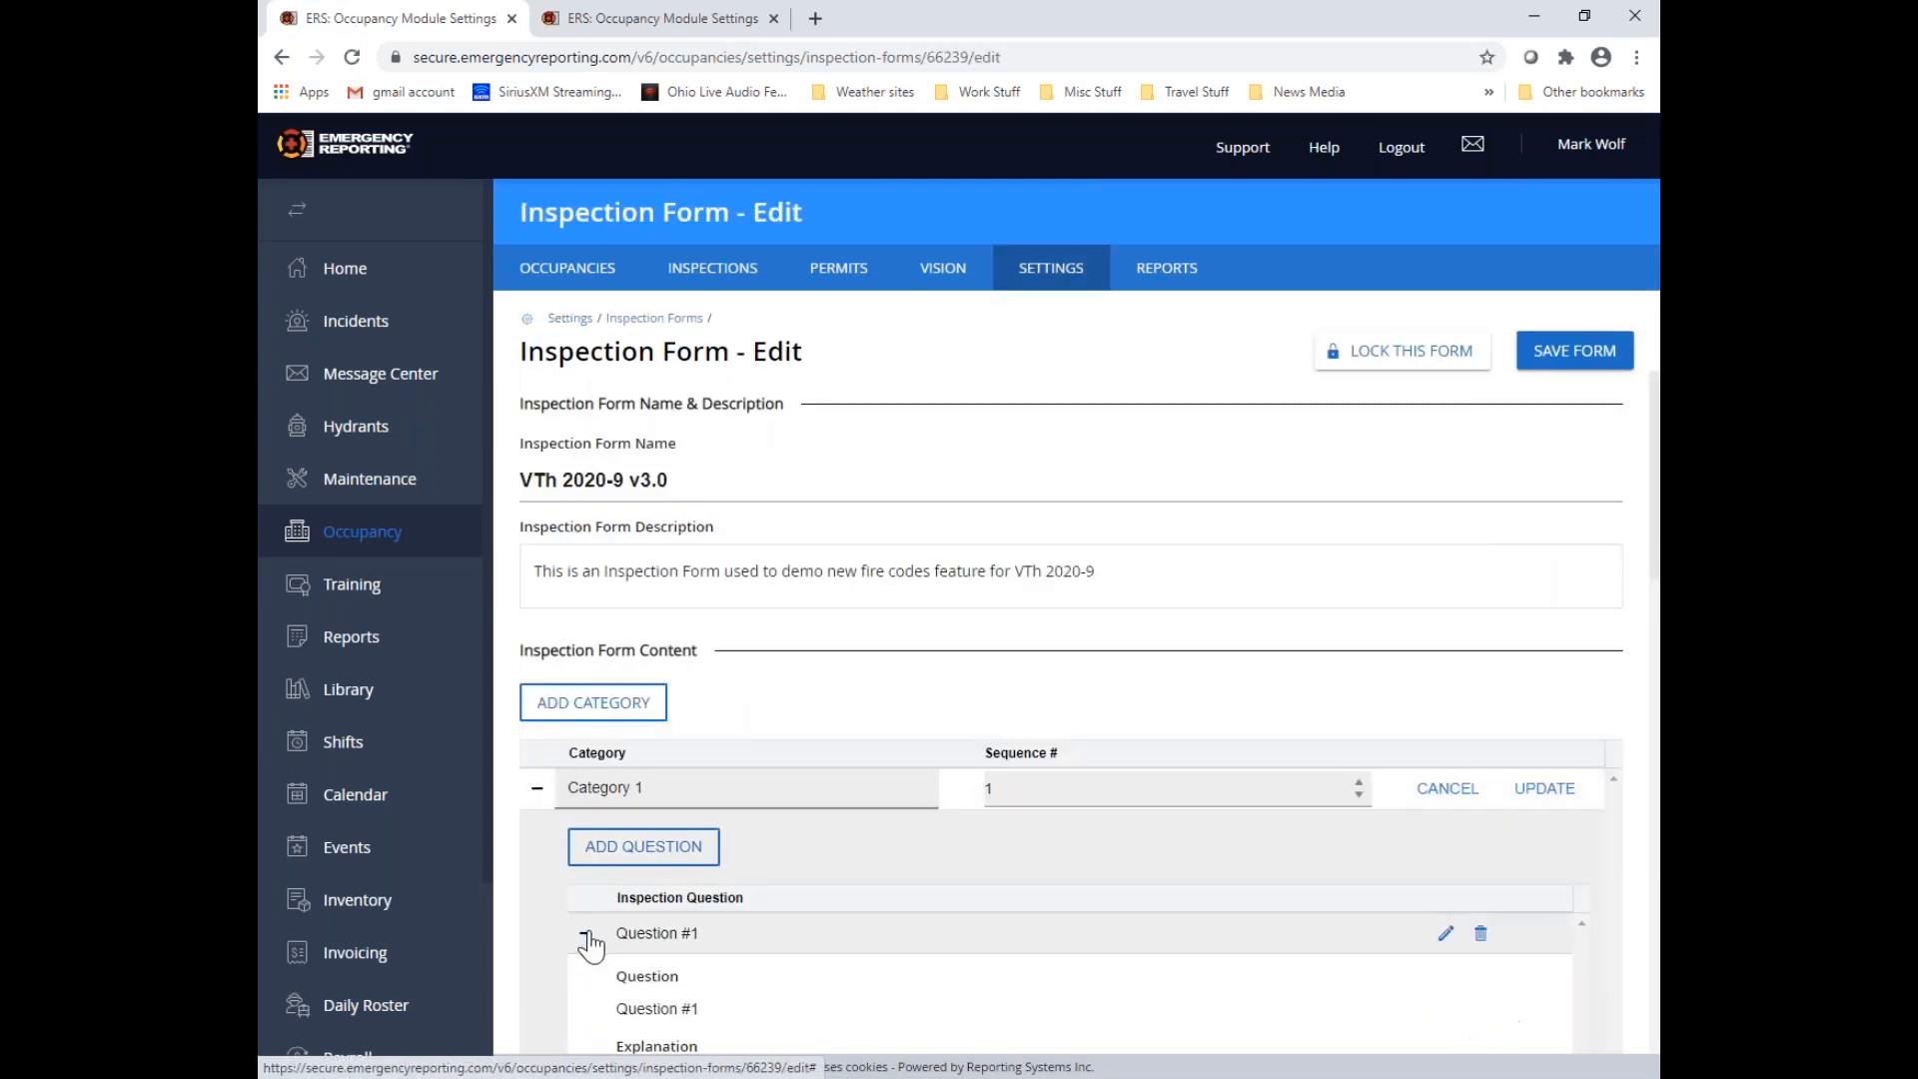
{"action": "scroll", "coordinate": [769, 899], "scroll_direction": "down", "scroll_amount": 5}
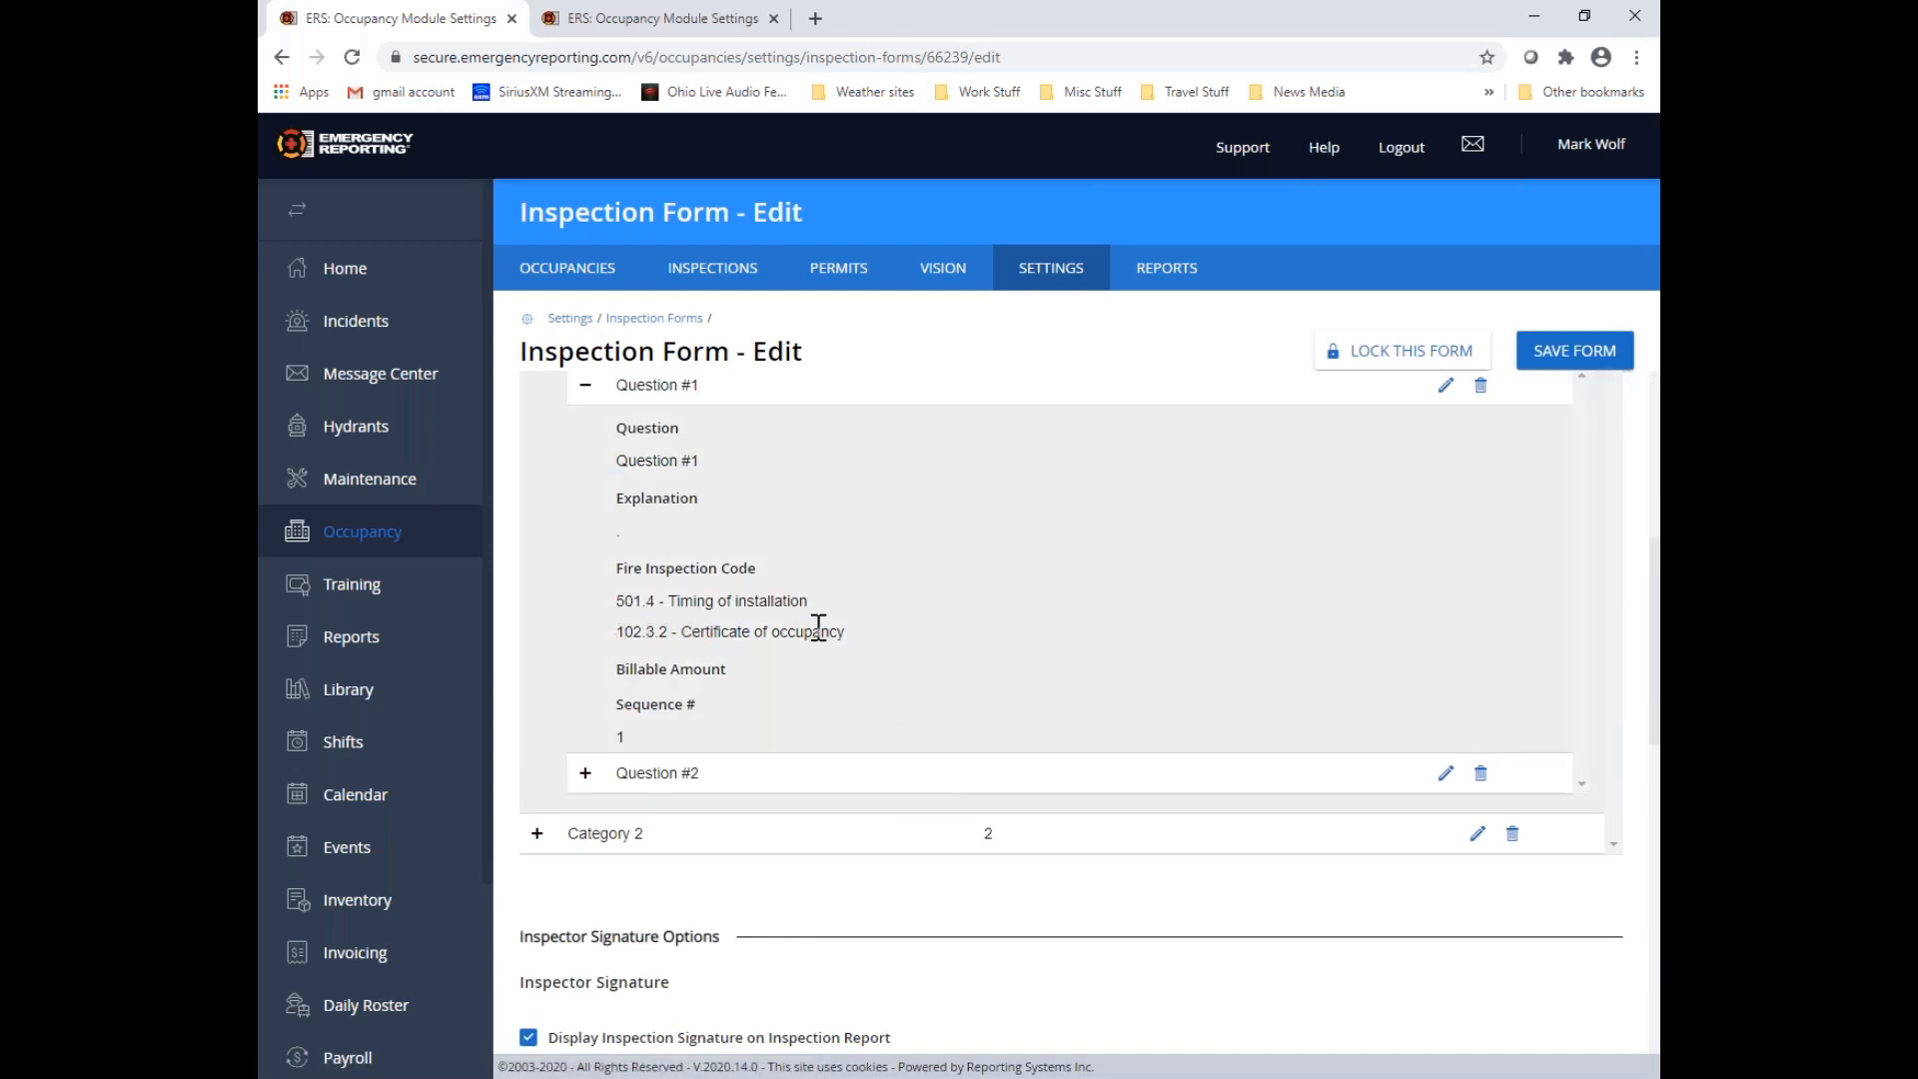
Open Question #1 for editing and remove its 102.3.2 - Certificate of occupancy fire code
{"action": "left_click", "coordinate": [1446, 386]}
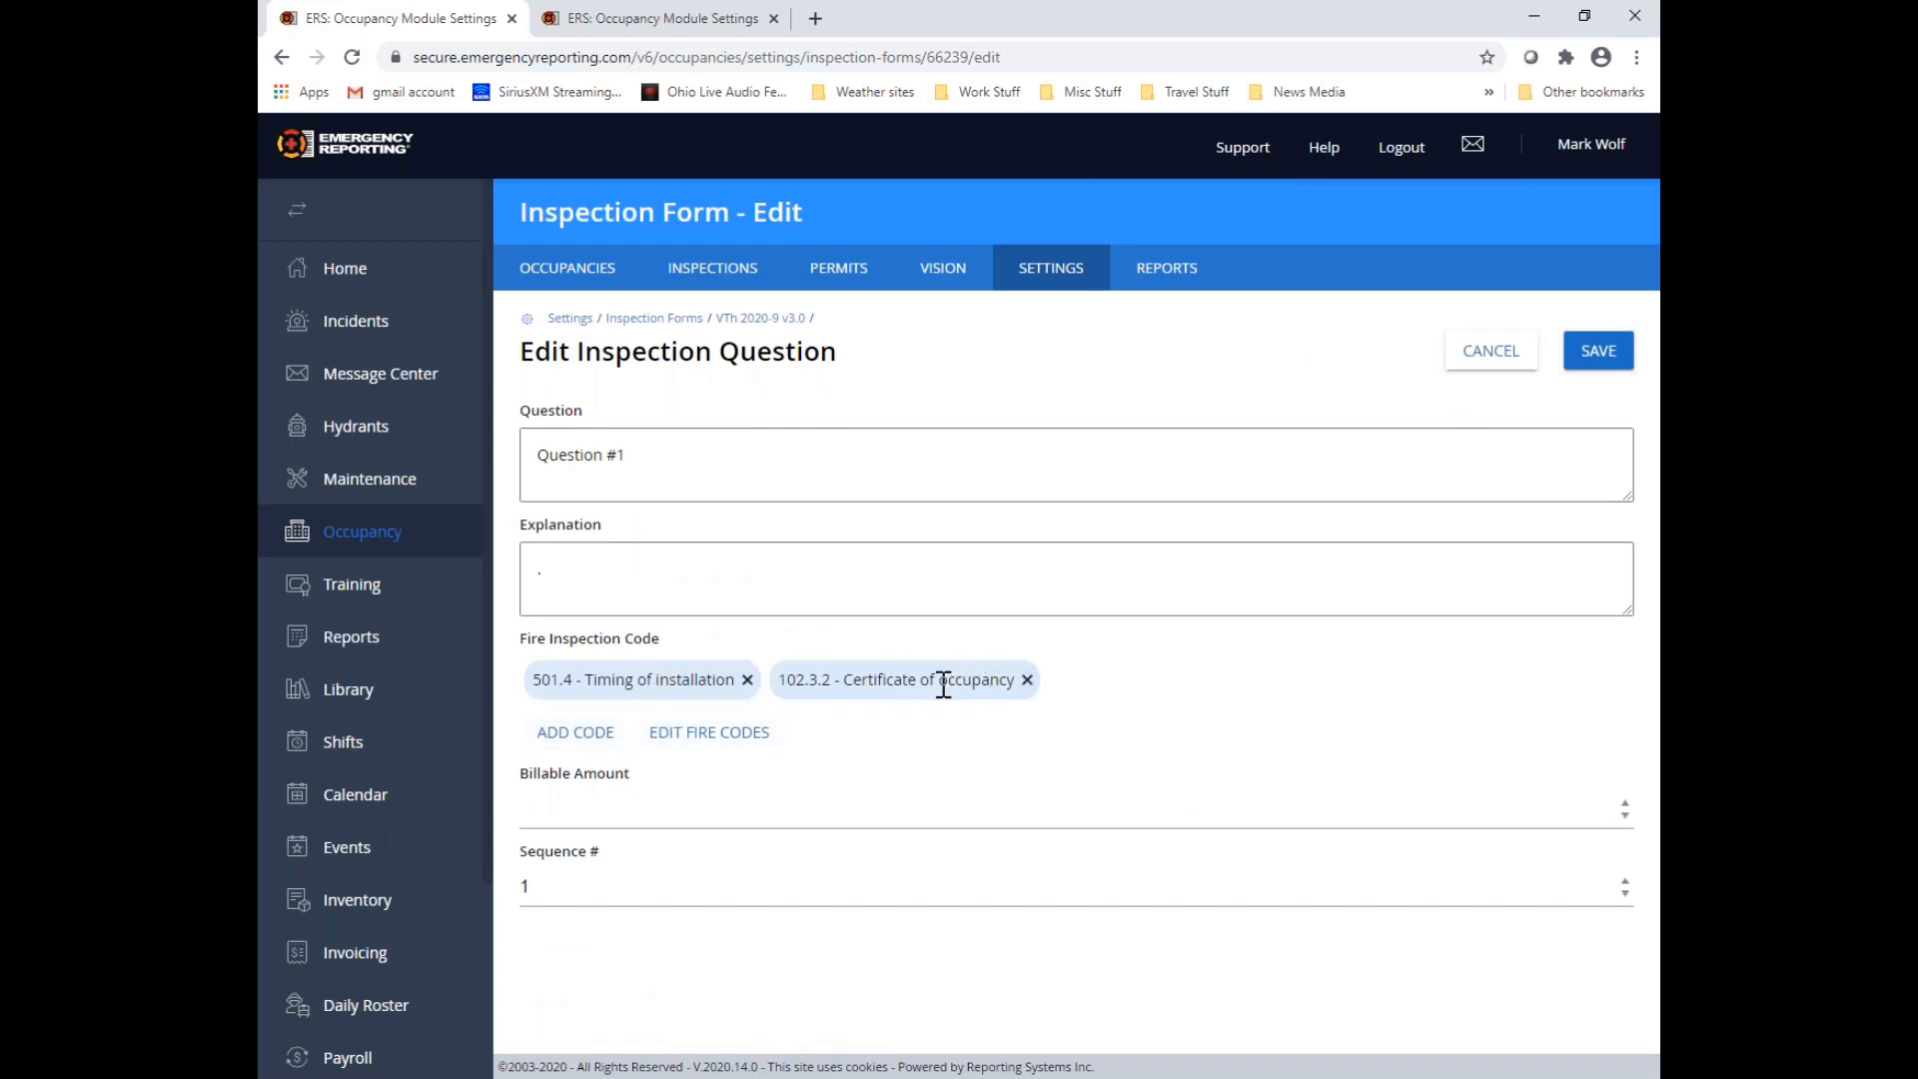
{"action": "left_click", "coordinate": [1026, 680]}
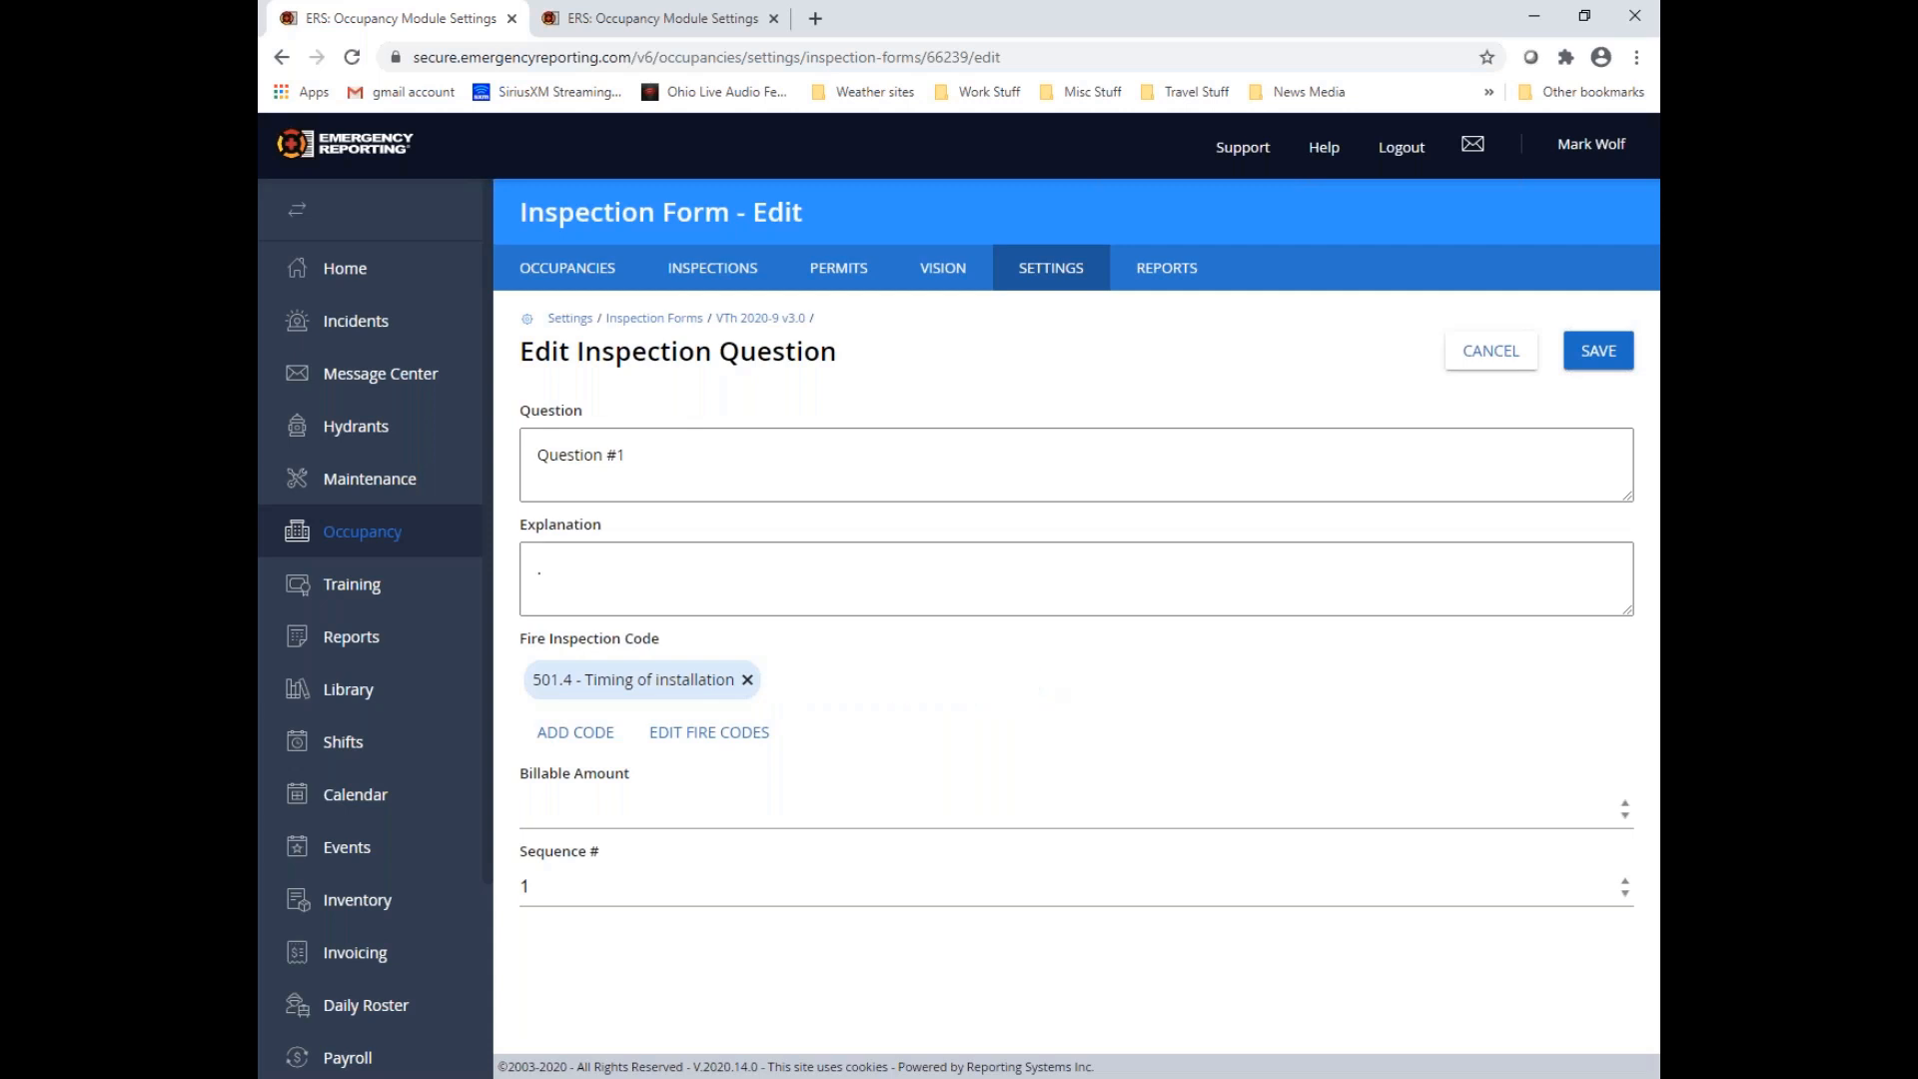
Browse the selectable OFC 2017 Rule 1 codes under sections 102 and 105, view 102.3.3 - Change of use or occupancy, and close the selection
{"action": "left_click", "coordinate": [577, 740]}
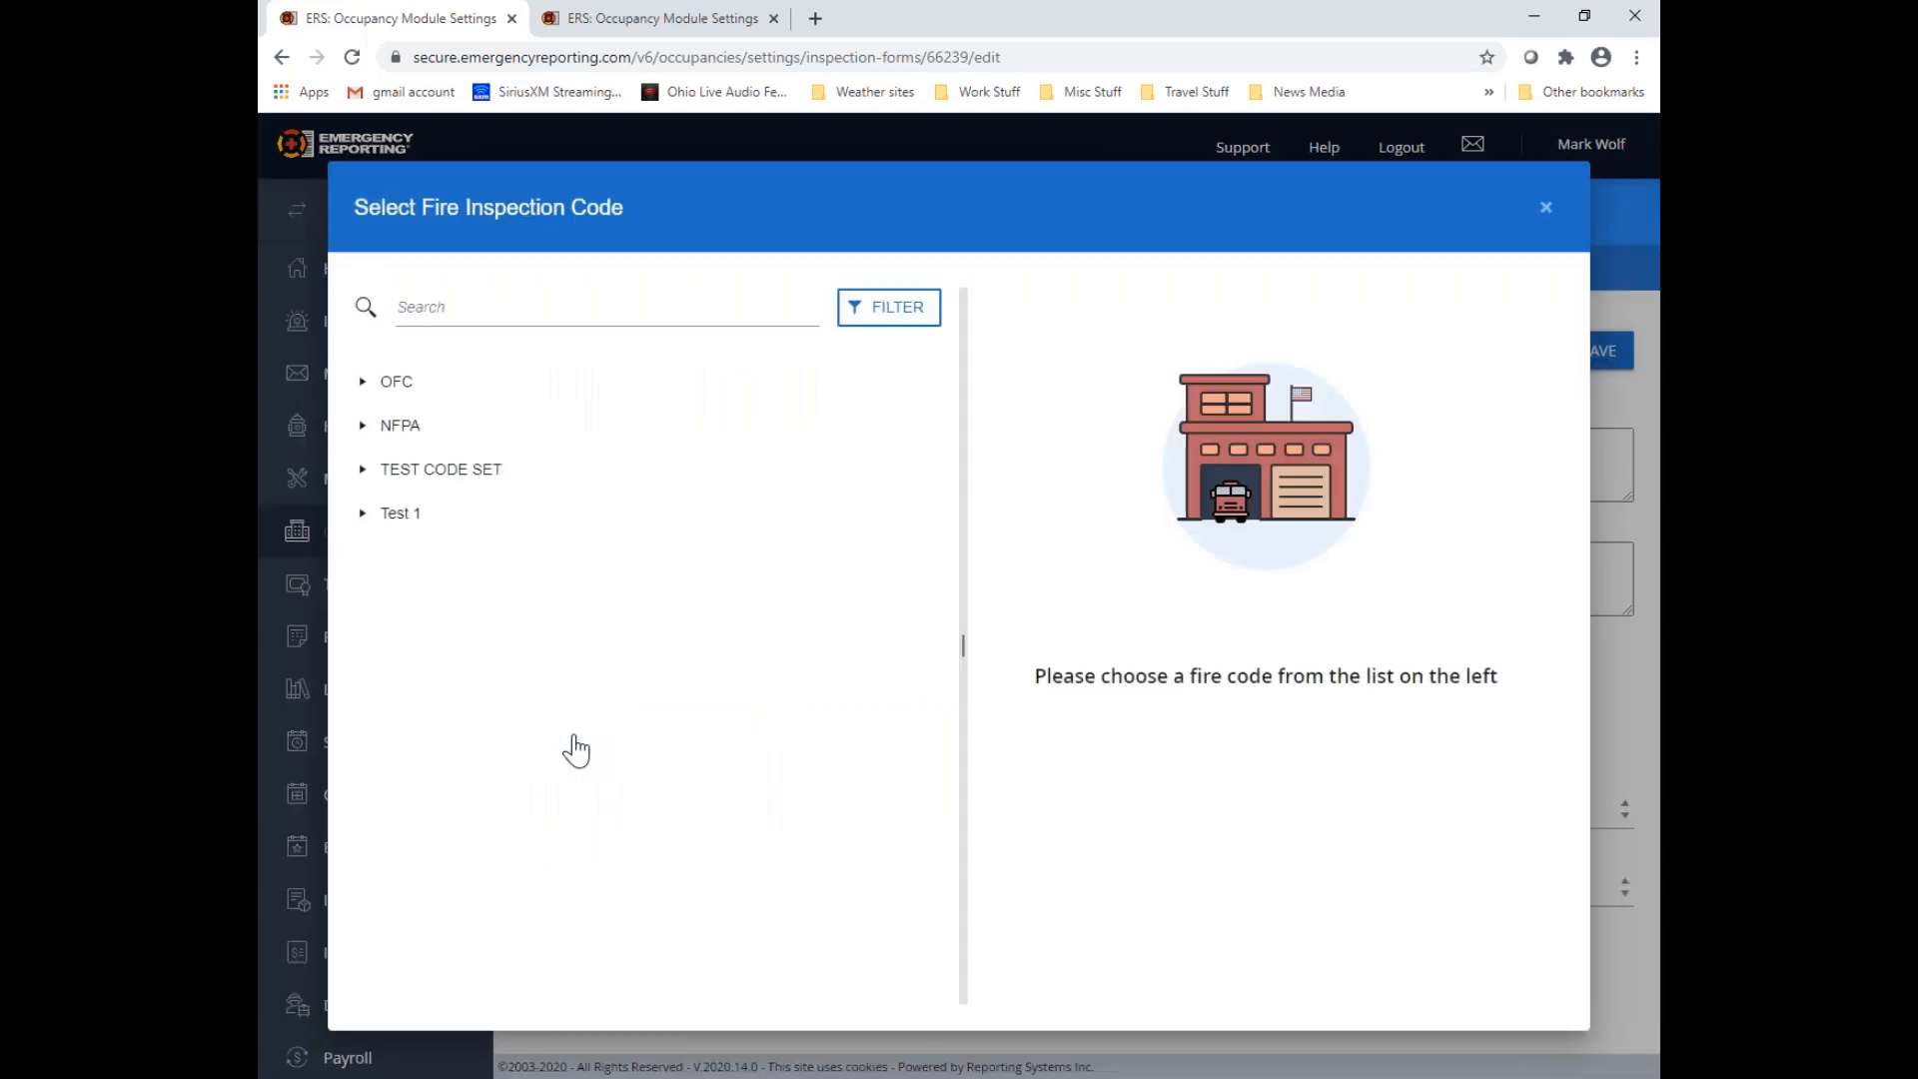
{"action": "left_click", "coordinate": [361, 383]}
{"action": "left_click", "coordinate": [381, 426]}
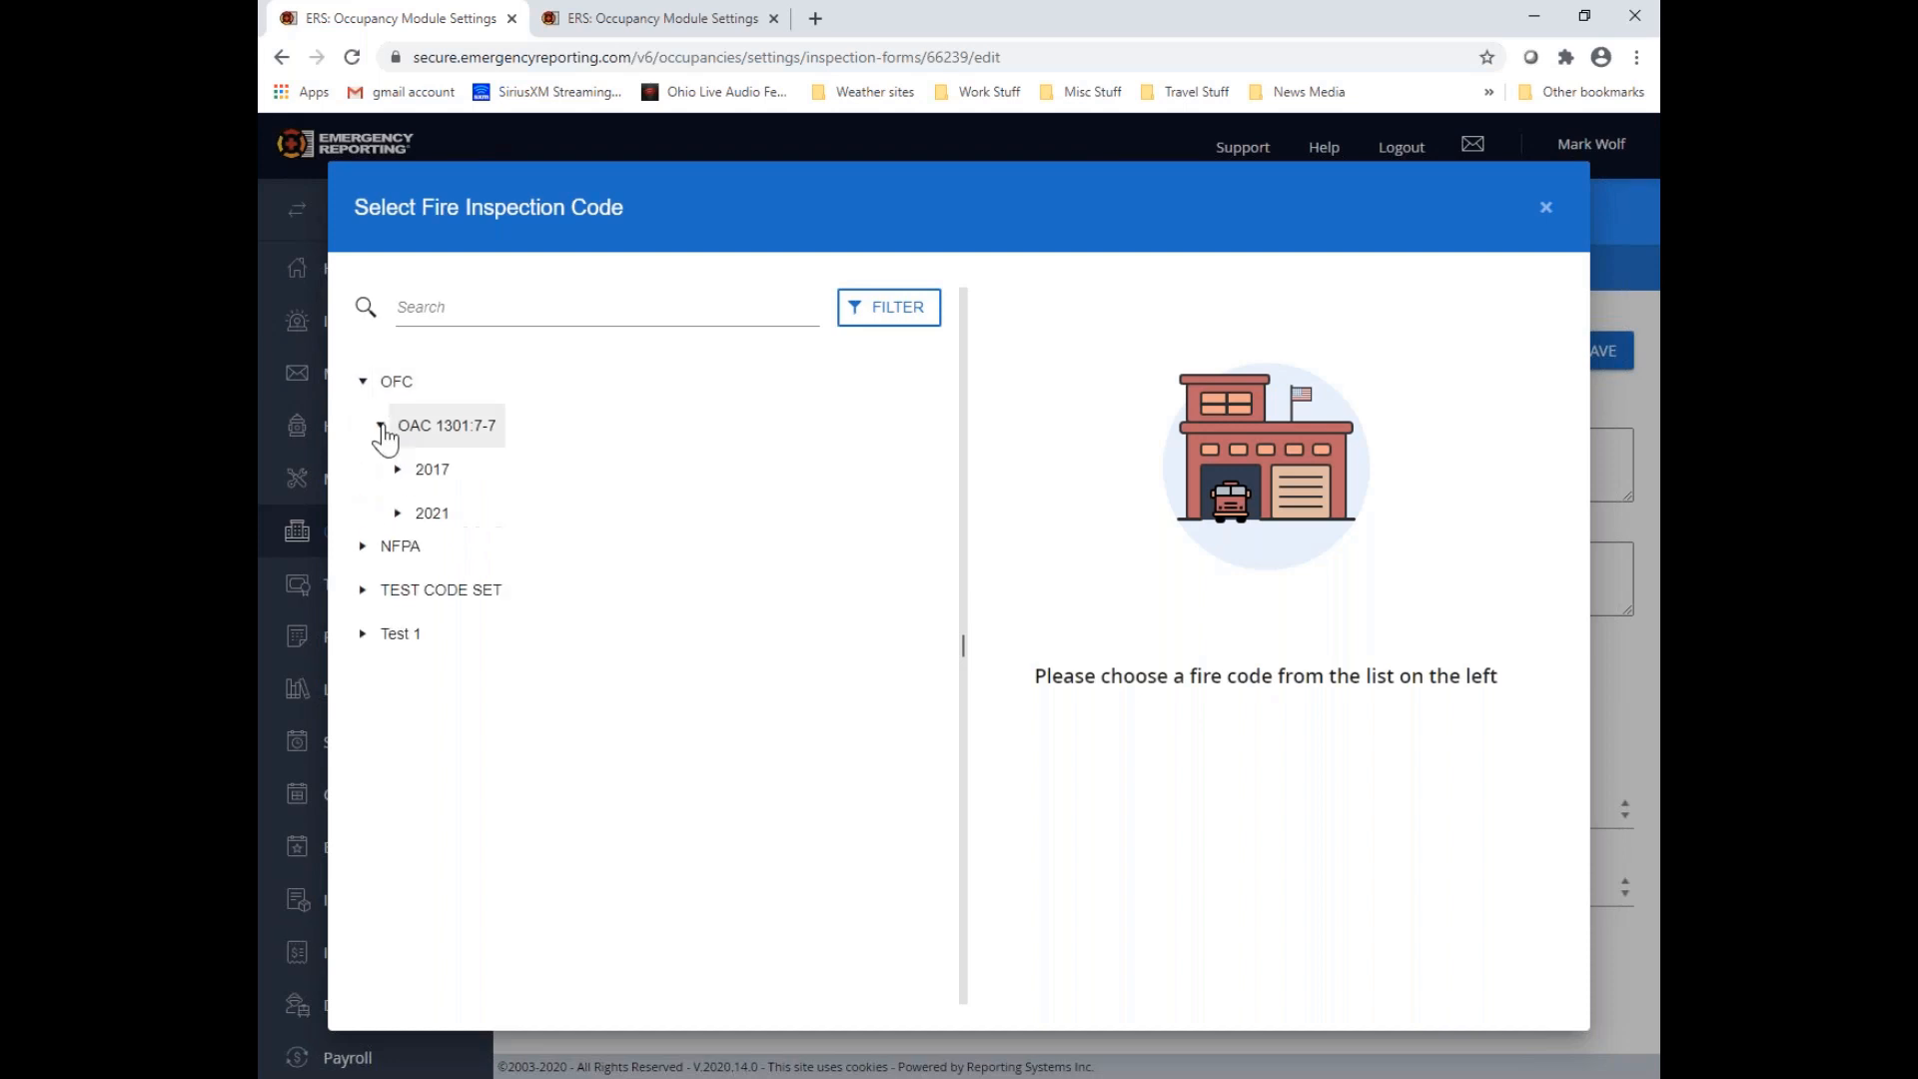
{"action": "left_click", "coordinate": [397, 470]}
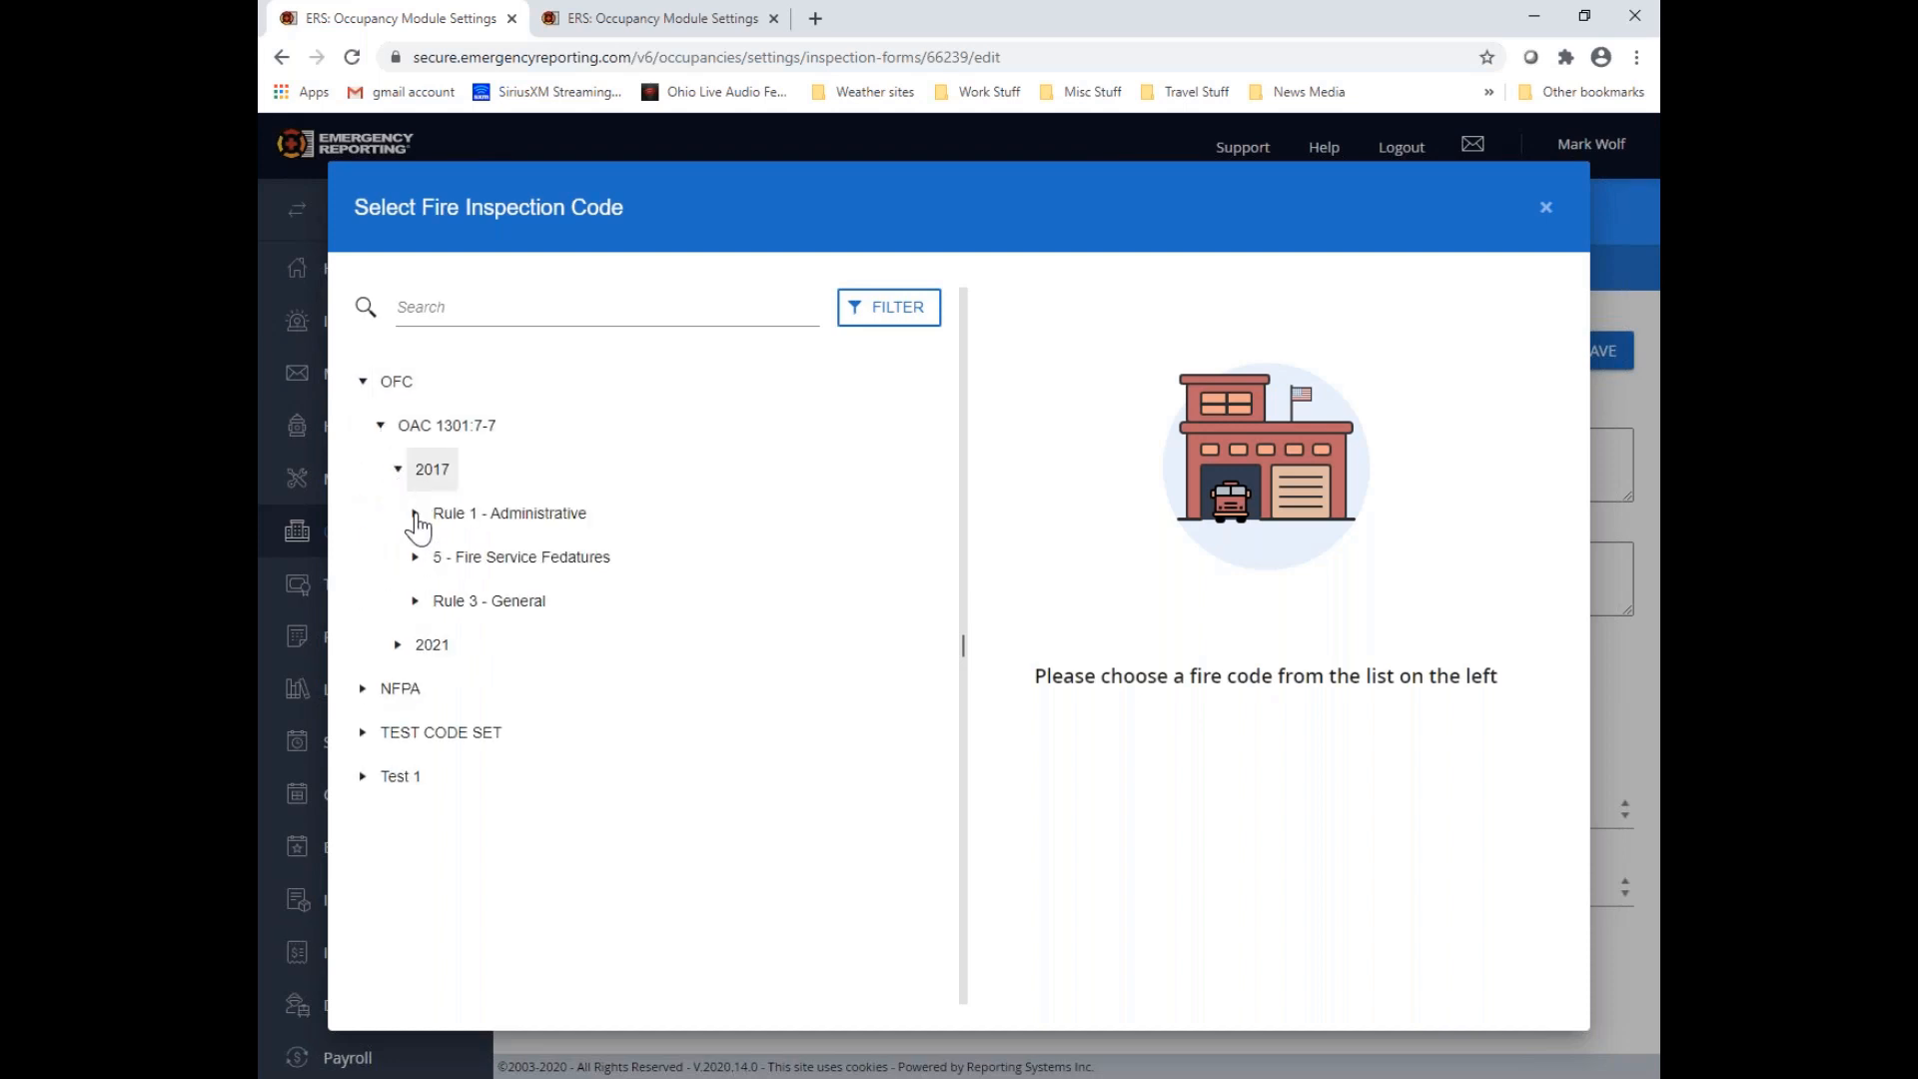
{"action": "left_click", "coordinate": [416, 514]}
{"action": "left_click", "coordinate": [432, 557]}
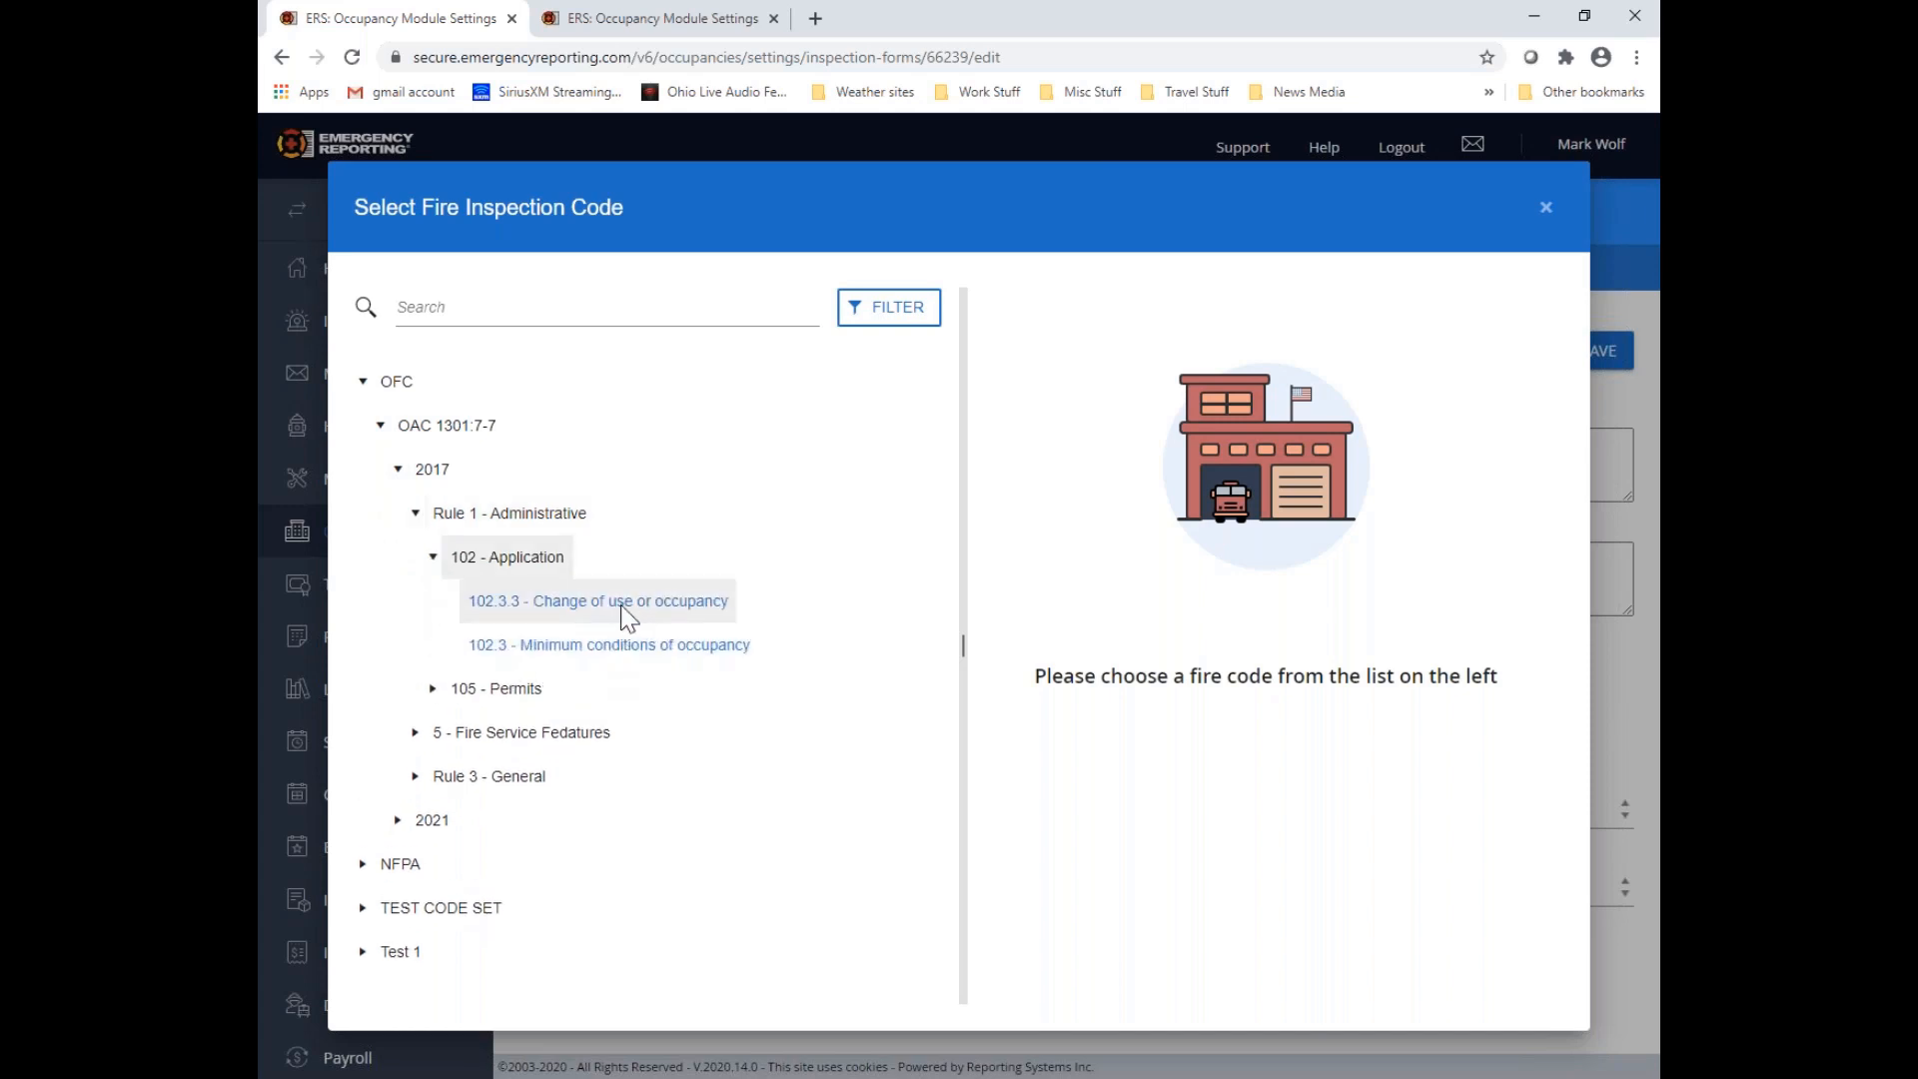
{"action": "left_click", "coordinate": [433, 690]}
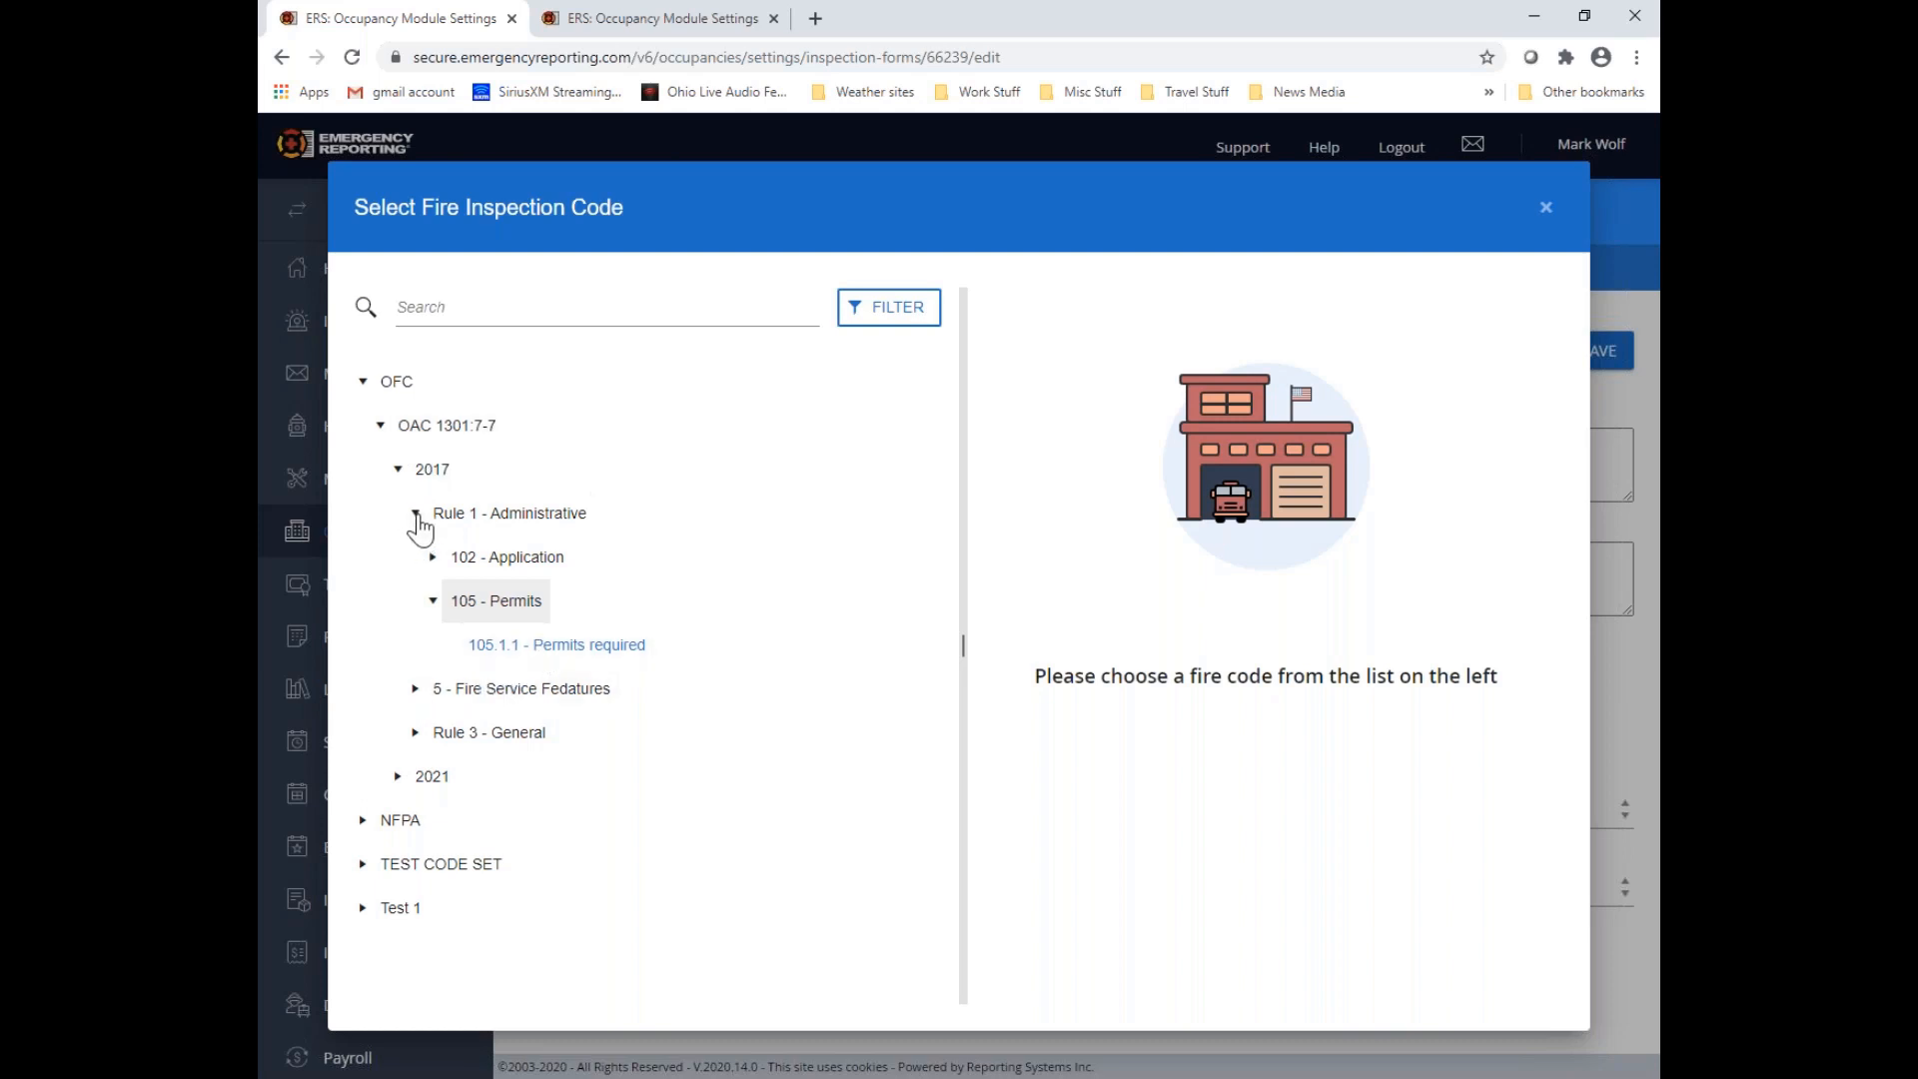
{"action": "left_click", "coordinate": [433, 558]}
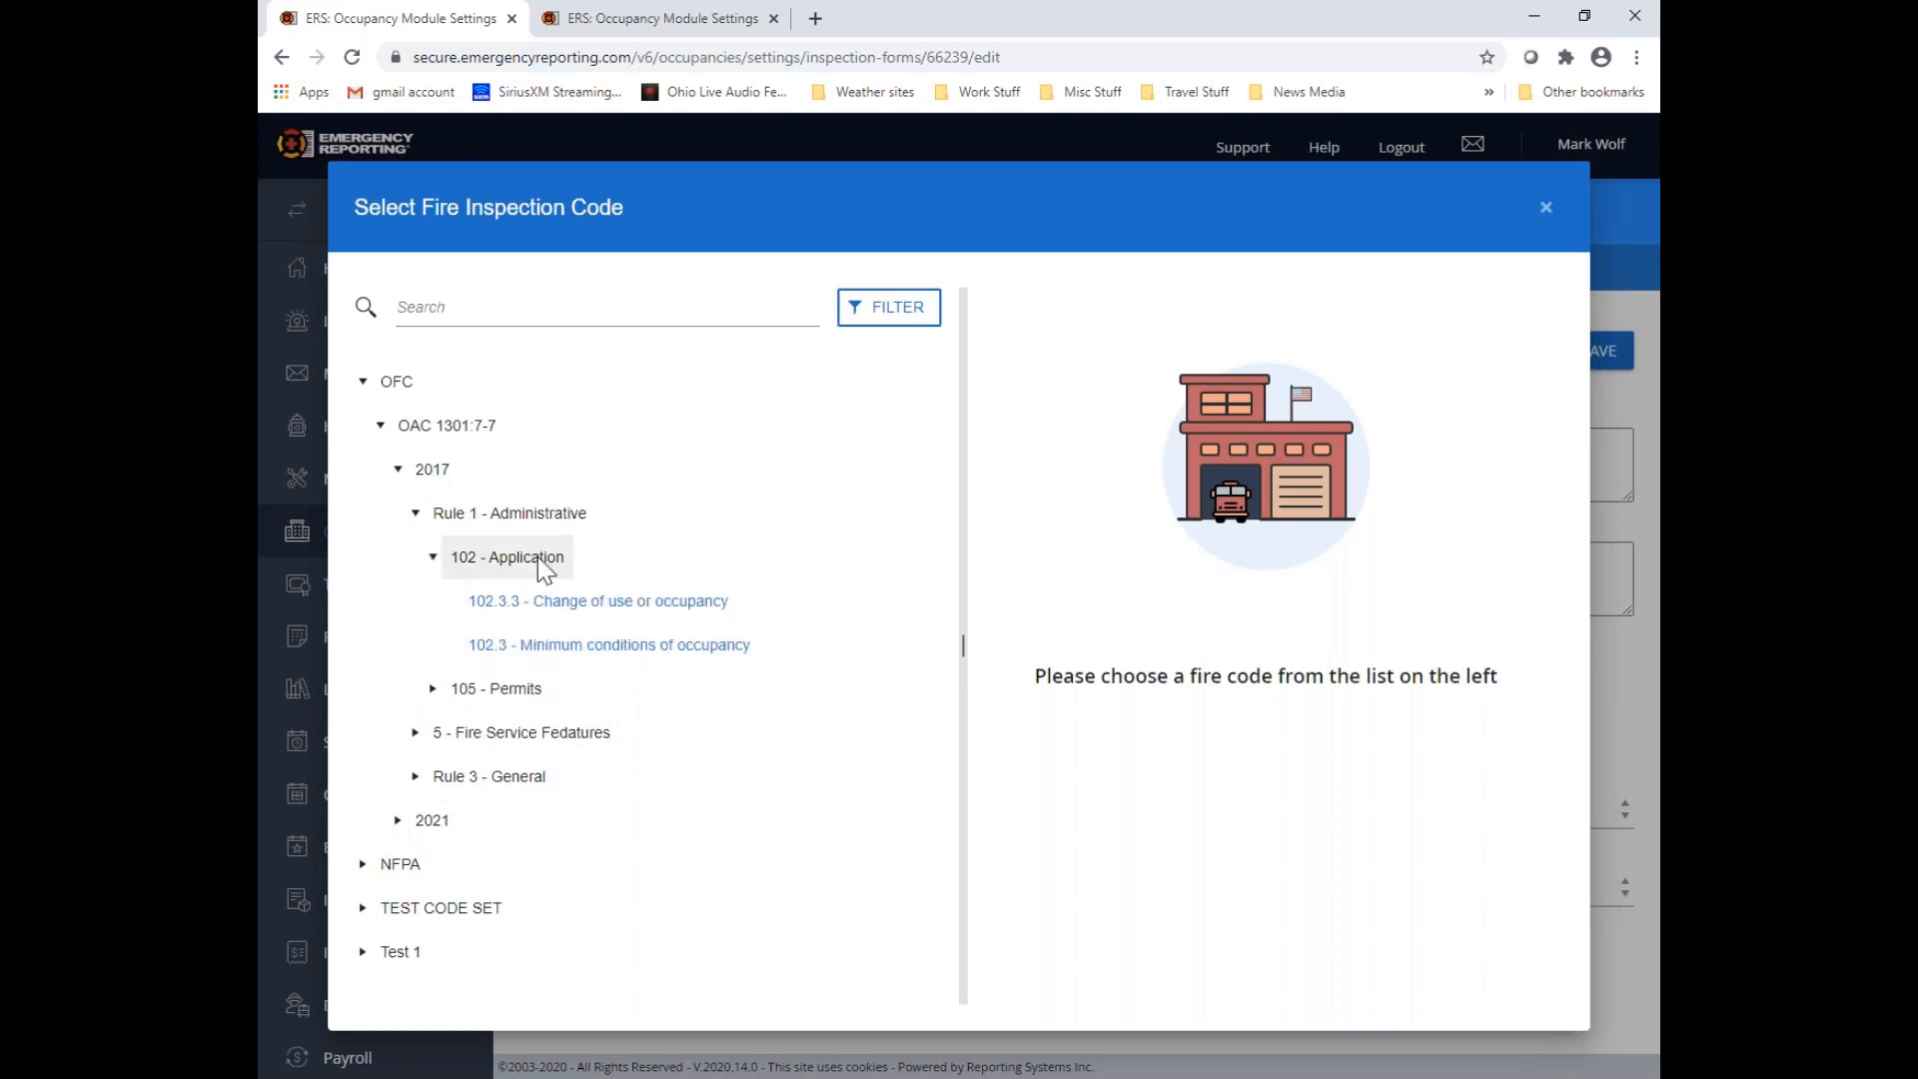
{"action": "left_click", "coordinate": [700, 605]}
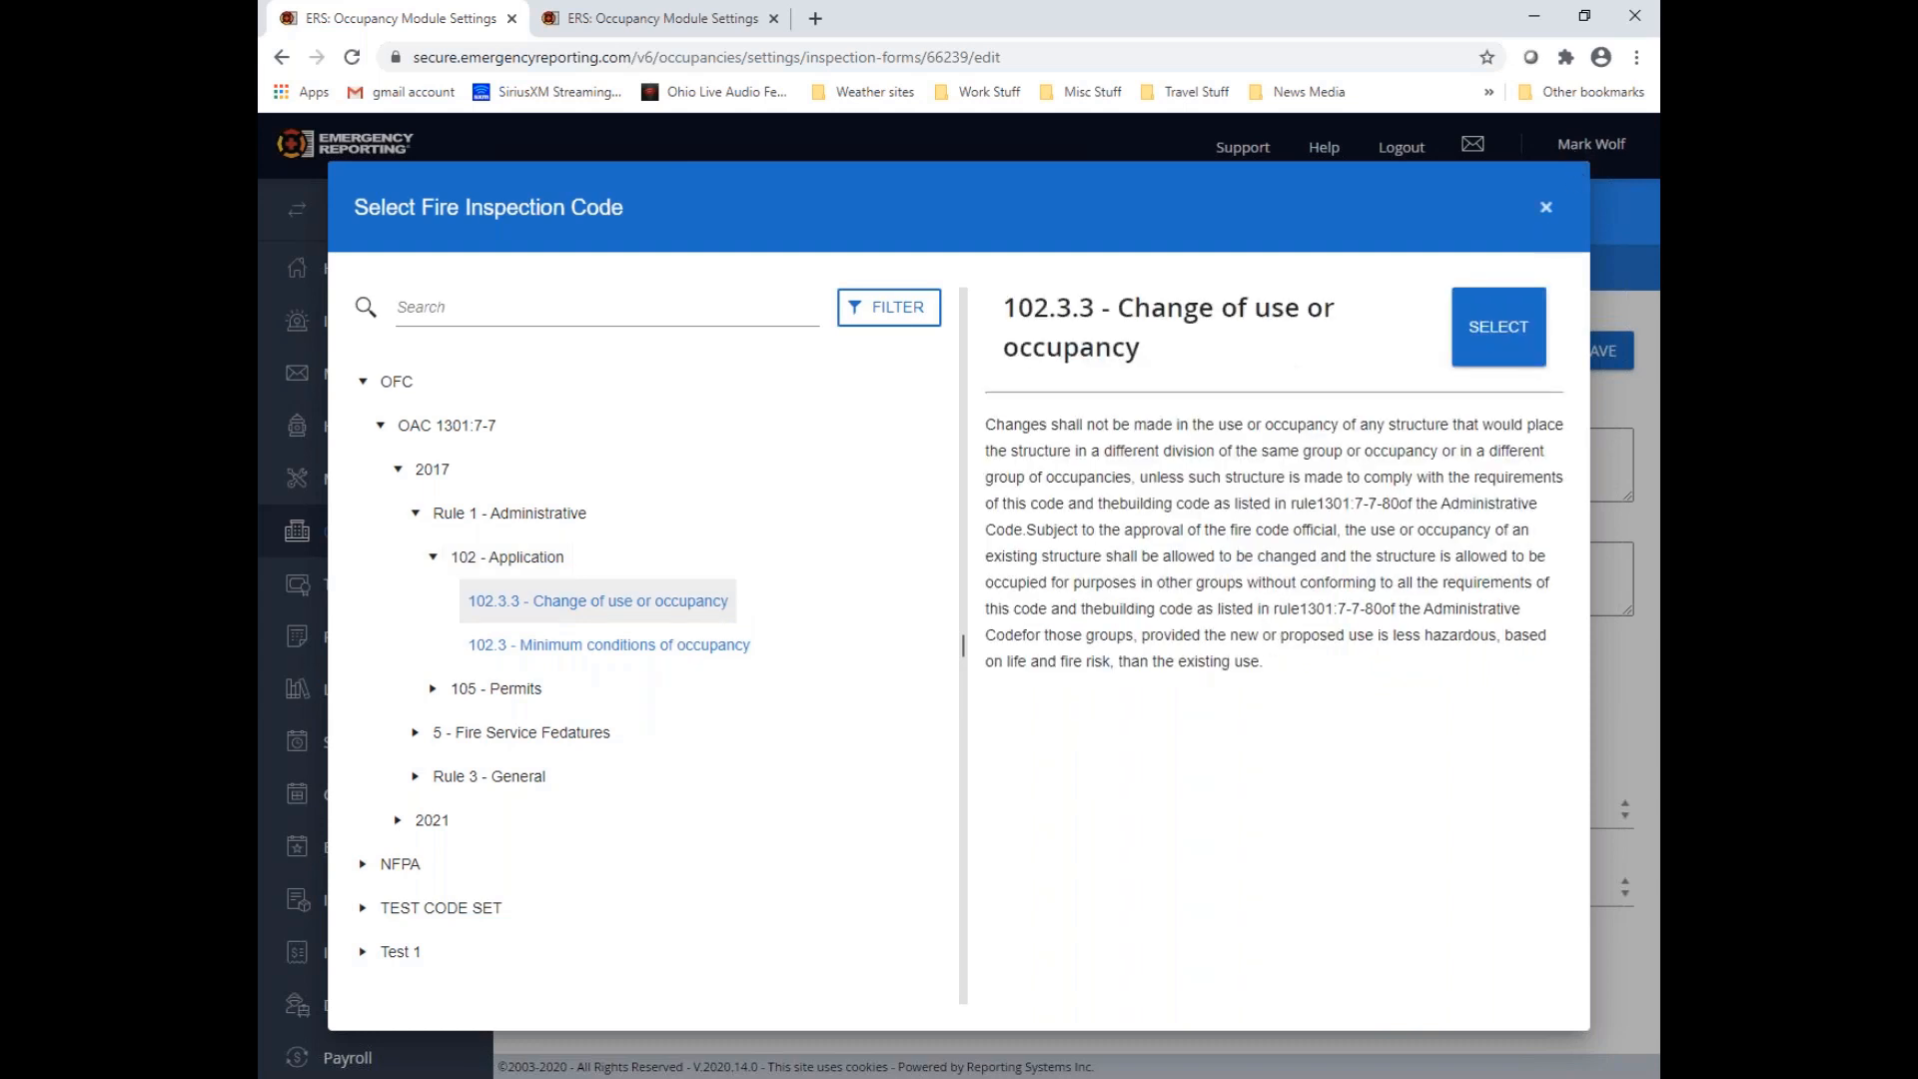
{"action": "left_click", "coordinate": [1547, 207]}
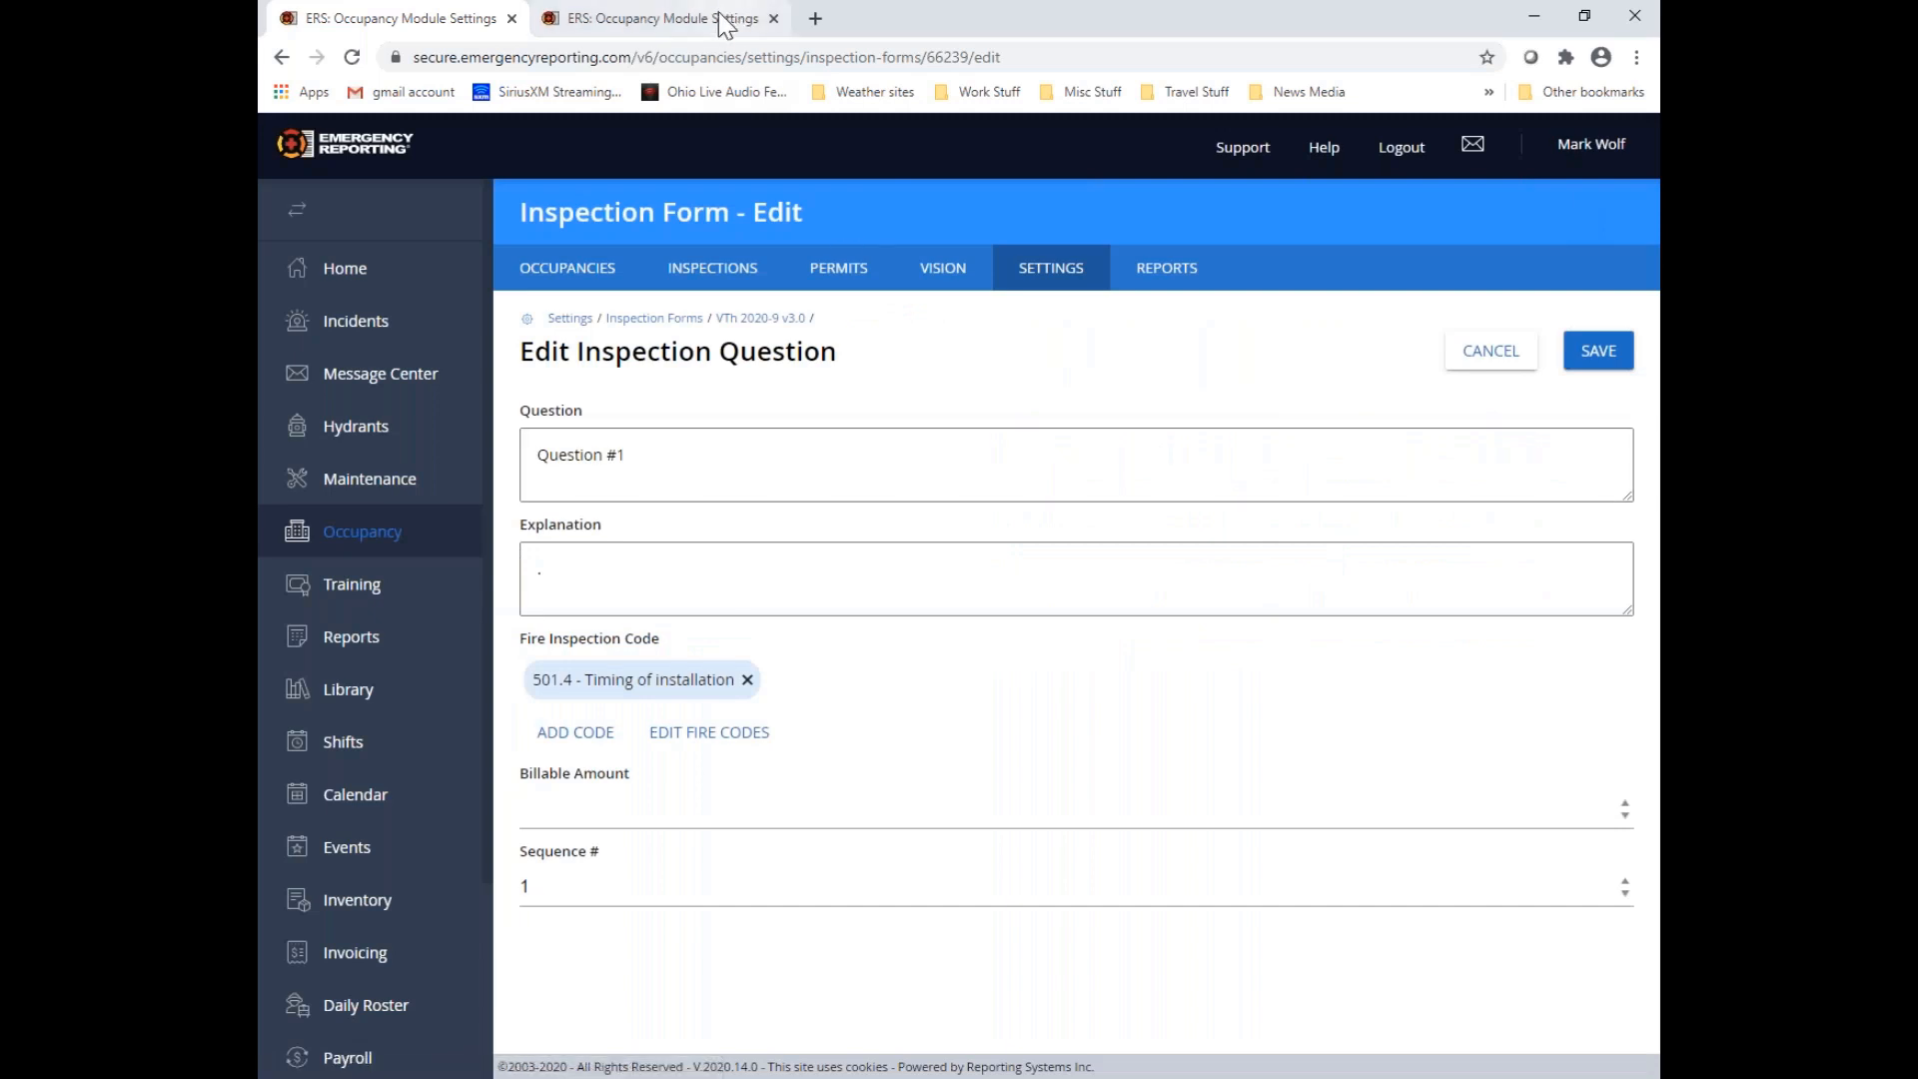
Return to the fire codes list, review the details of 102.3.2 Certificate of occupancy, save it again and recheck the question editor
{"action": "left_click", "coordinate": [654, 18]}
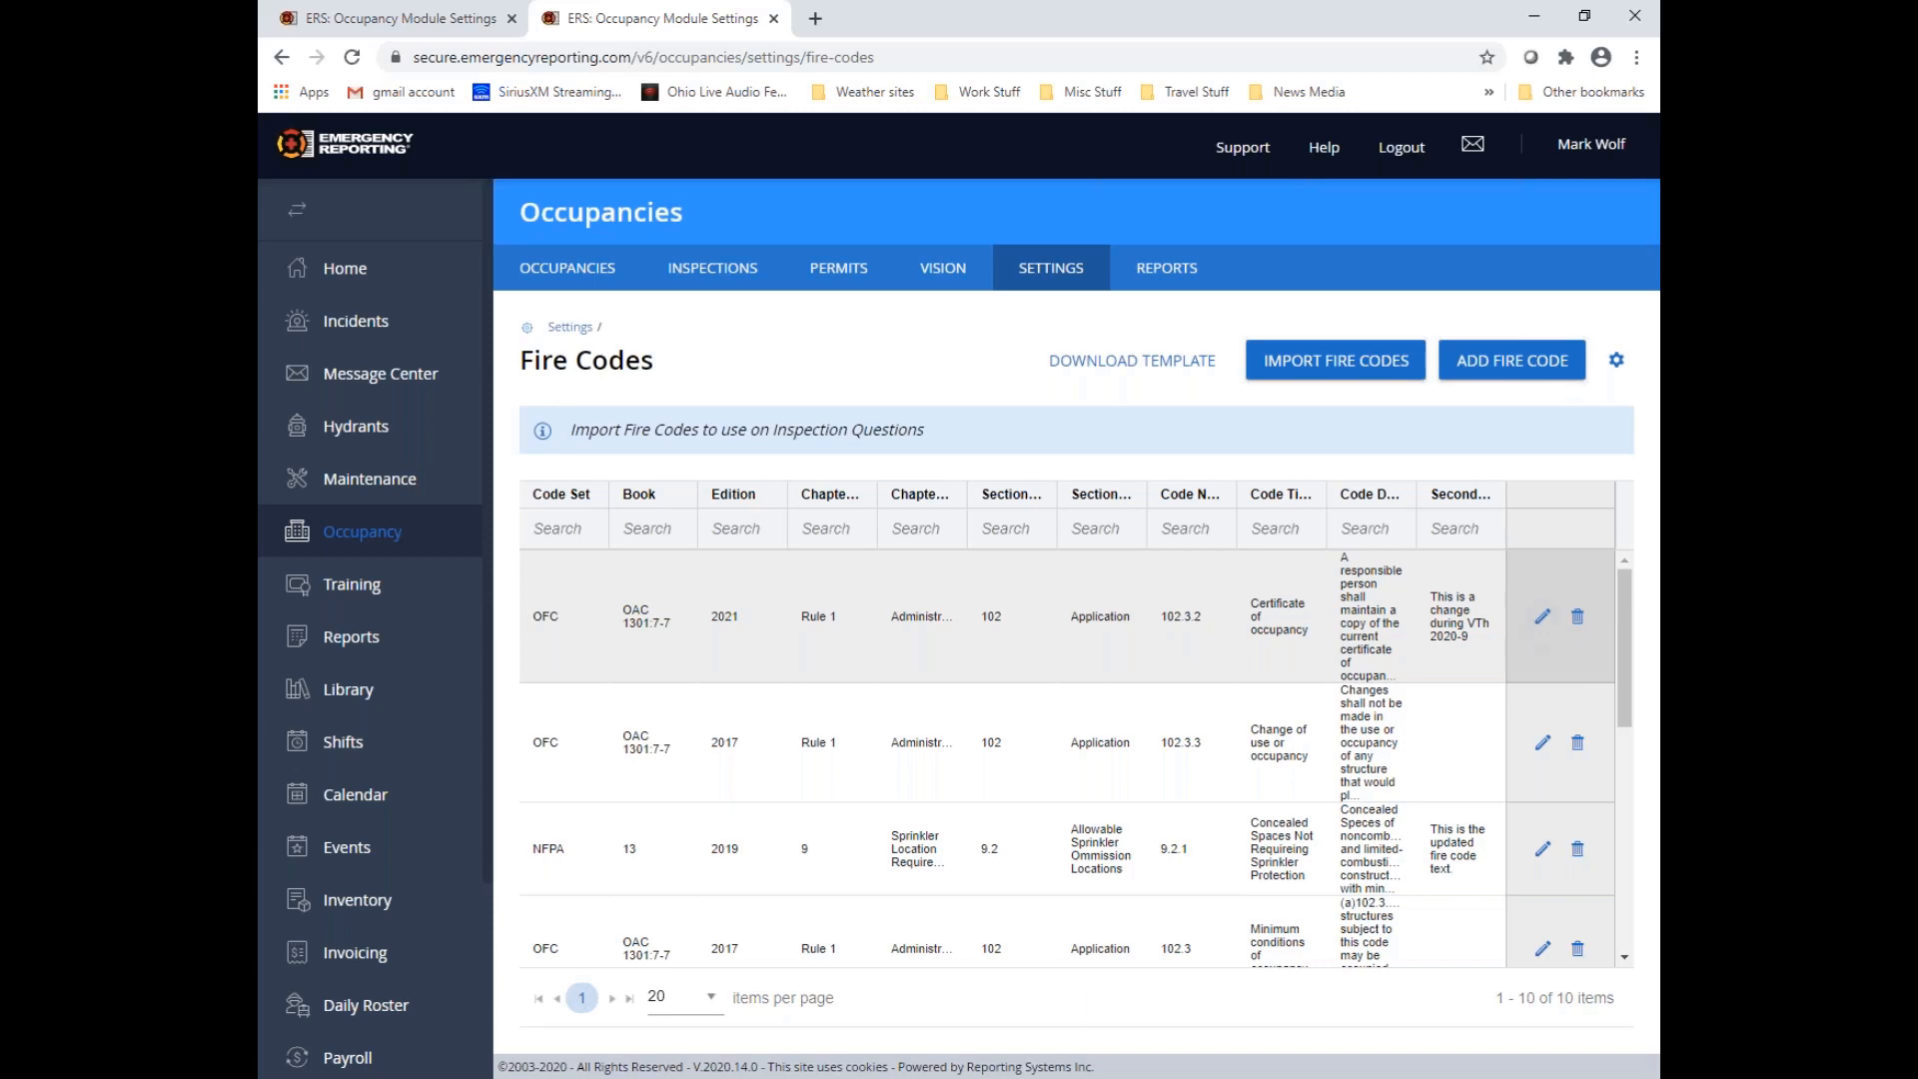
{"action": "left_click", "coordinate": [1542, 630]}
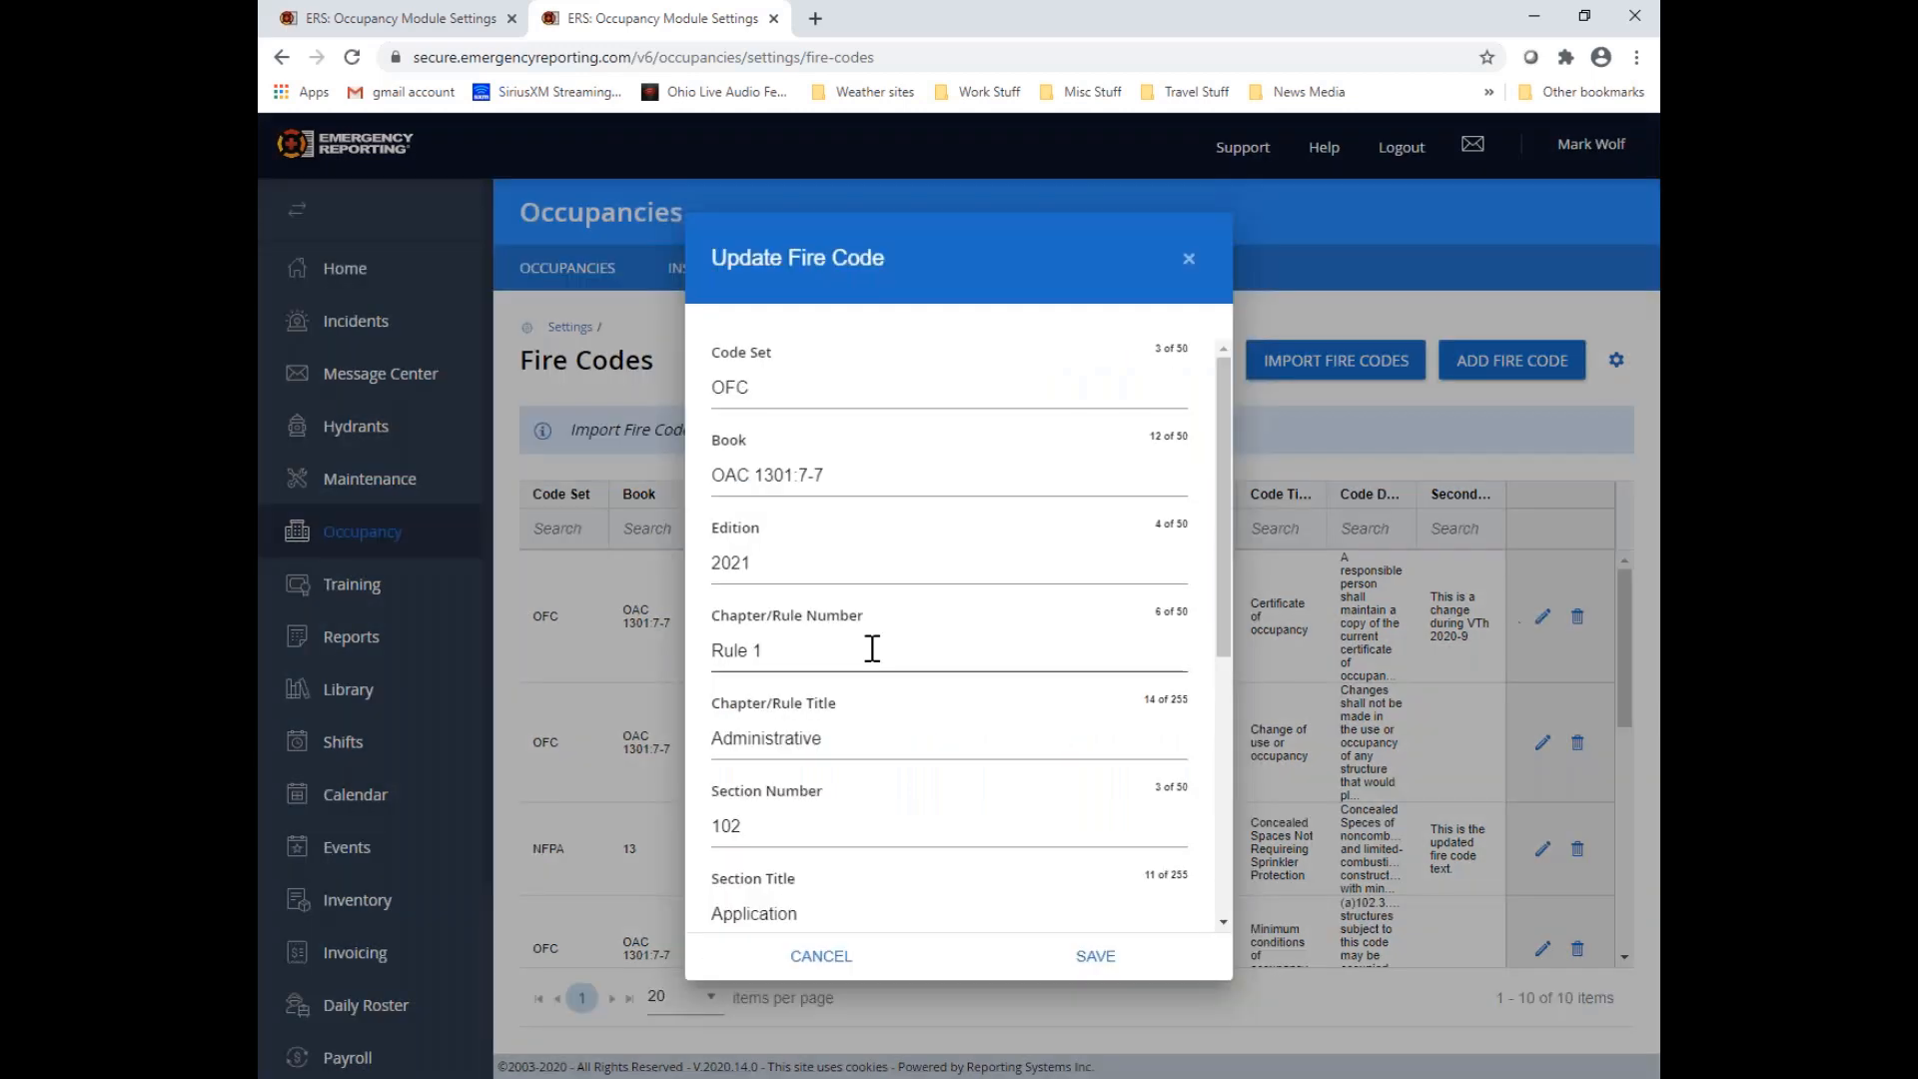
{"action": "scroll", "coordinate": [874, 648], "scroll_direction": "down", "scroll_amount": 5}
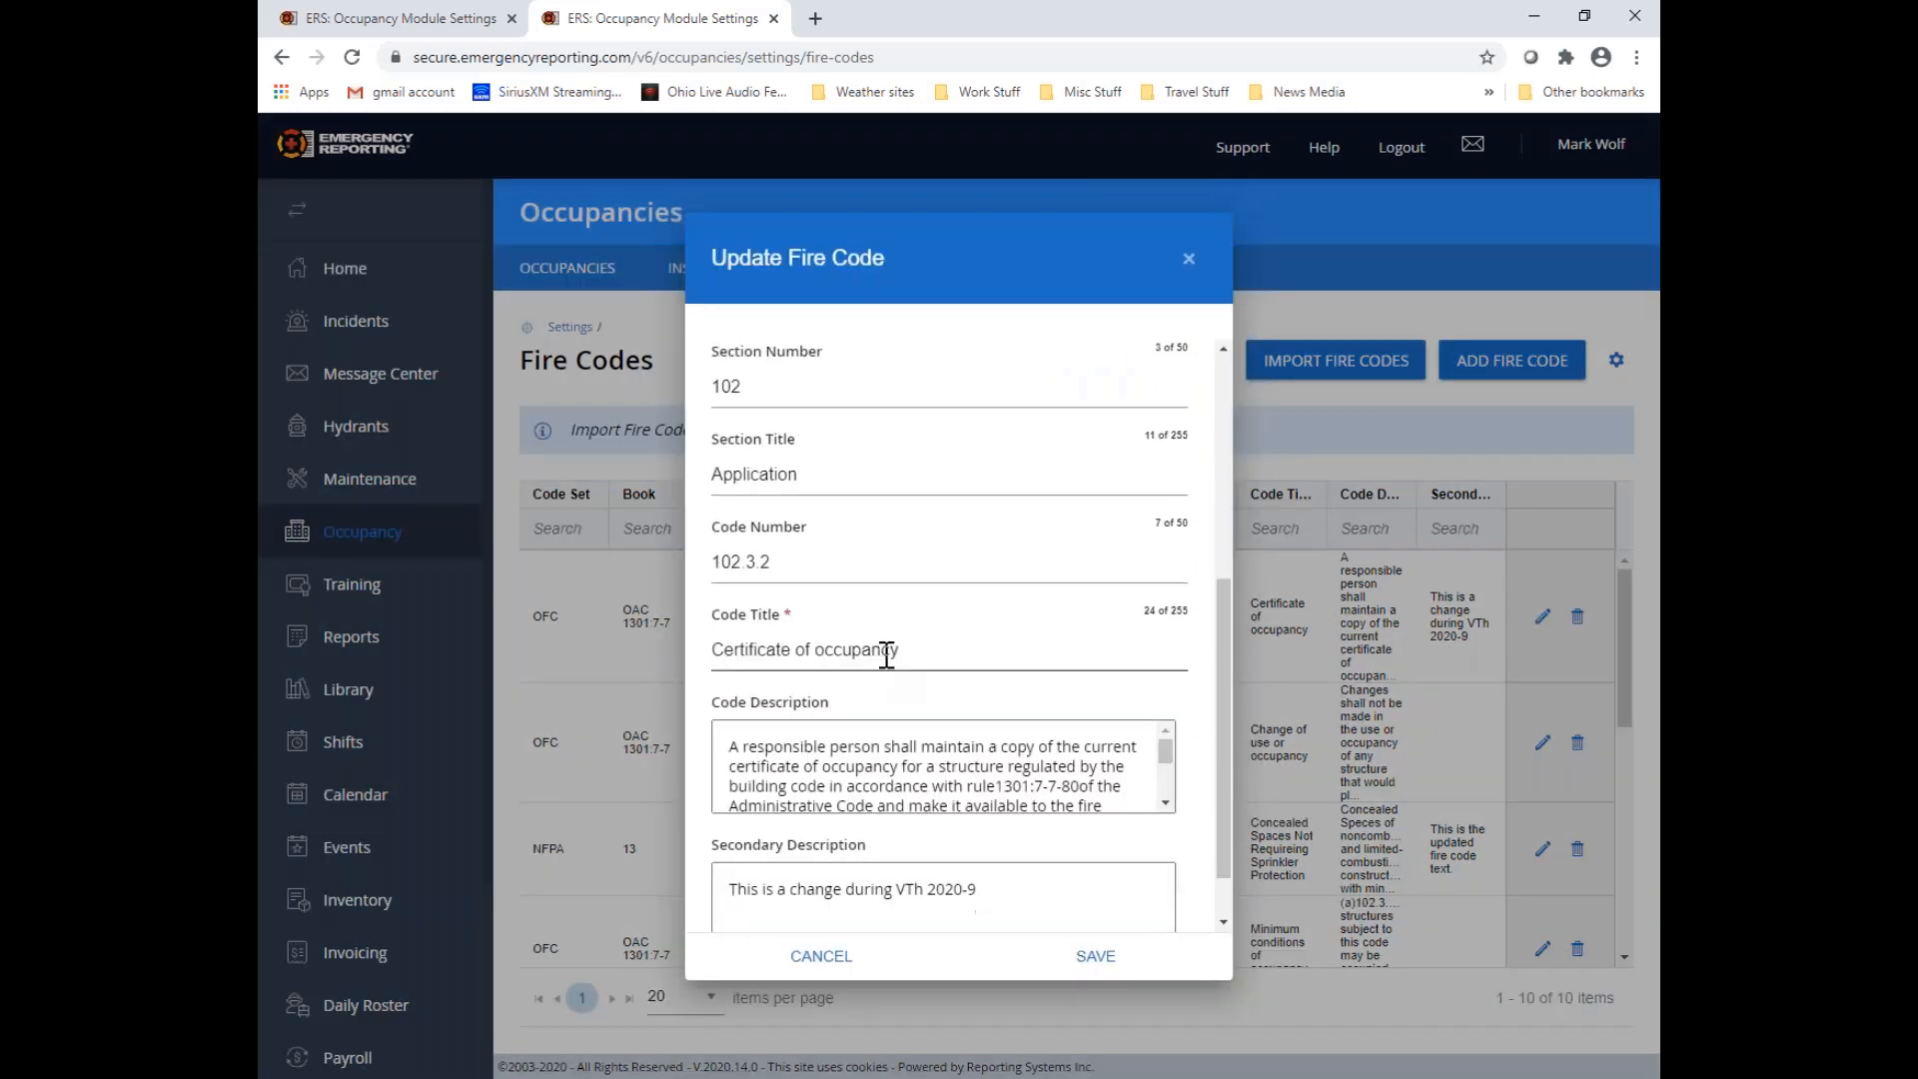
{"action": "left_click", "coordinate": [1109, 965]}
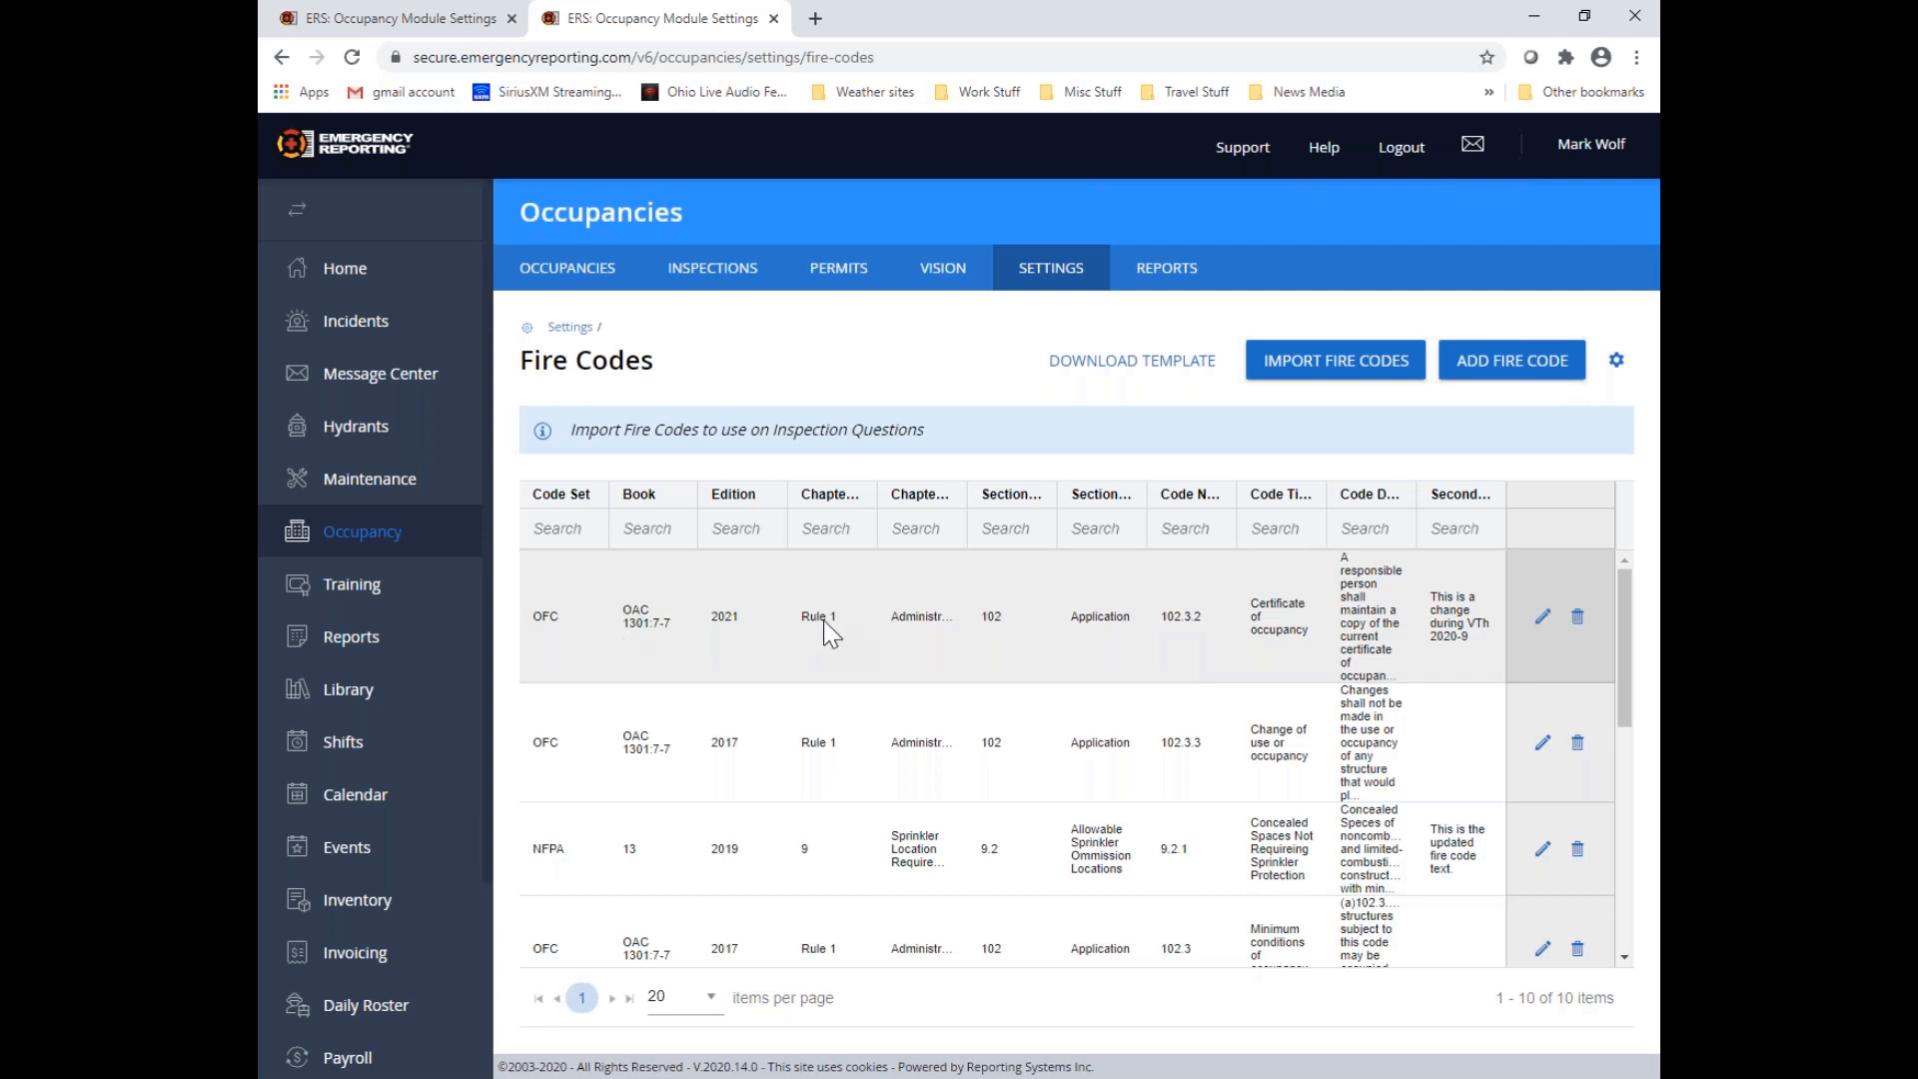
{"action": "left_click", "coordinate": [436, 14]}
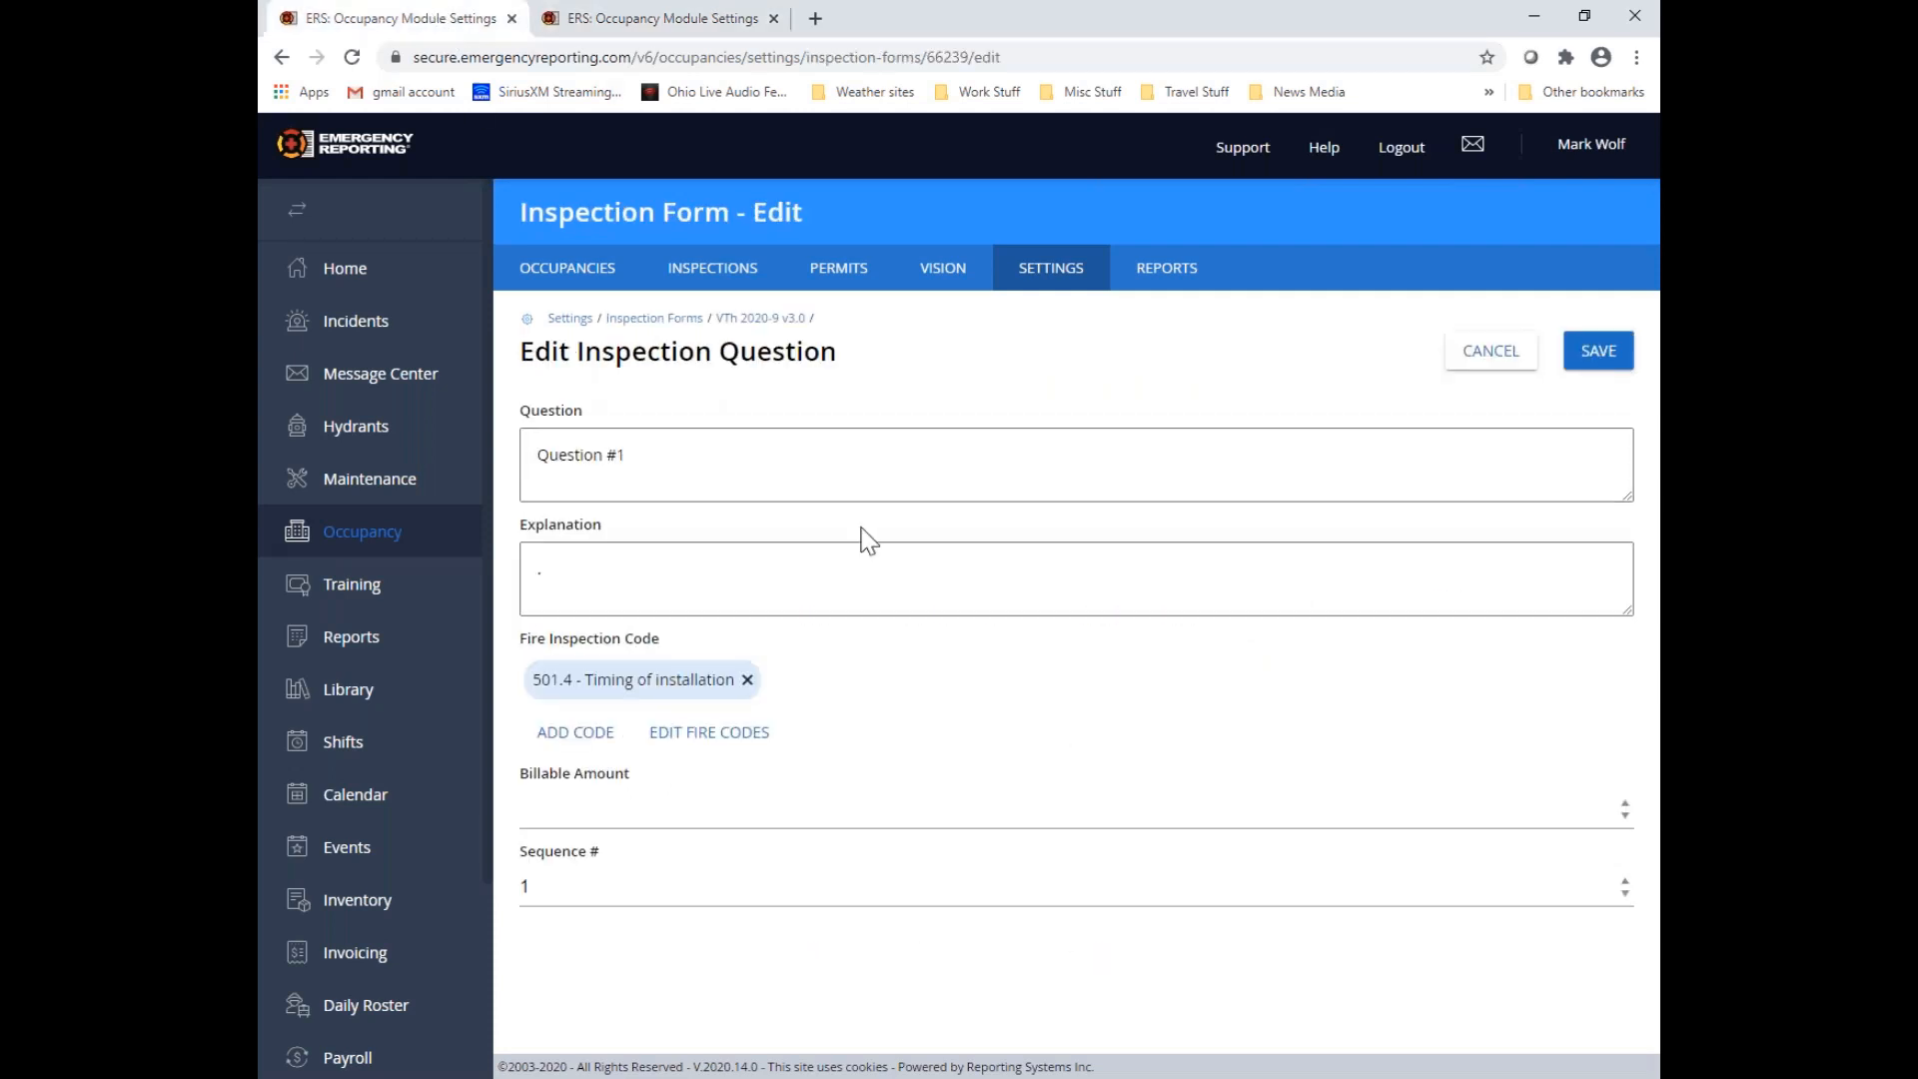
{"action": "left_click", "coordinate": [645, 18]}
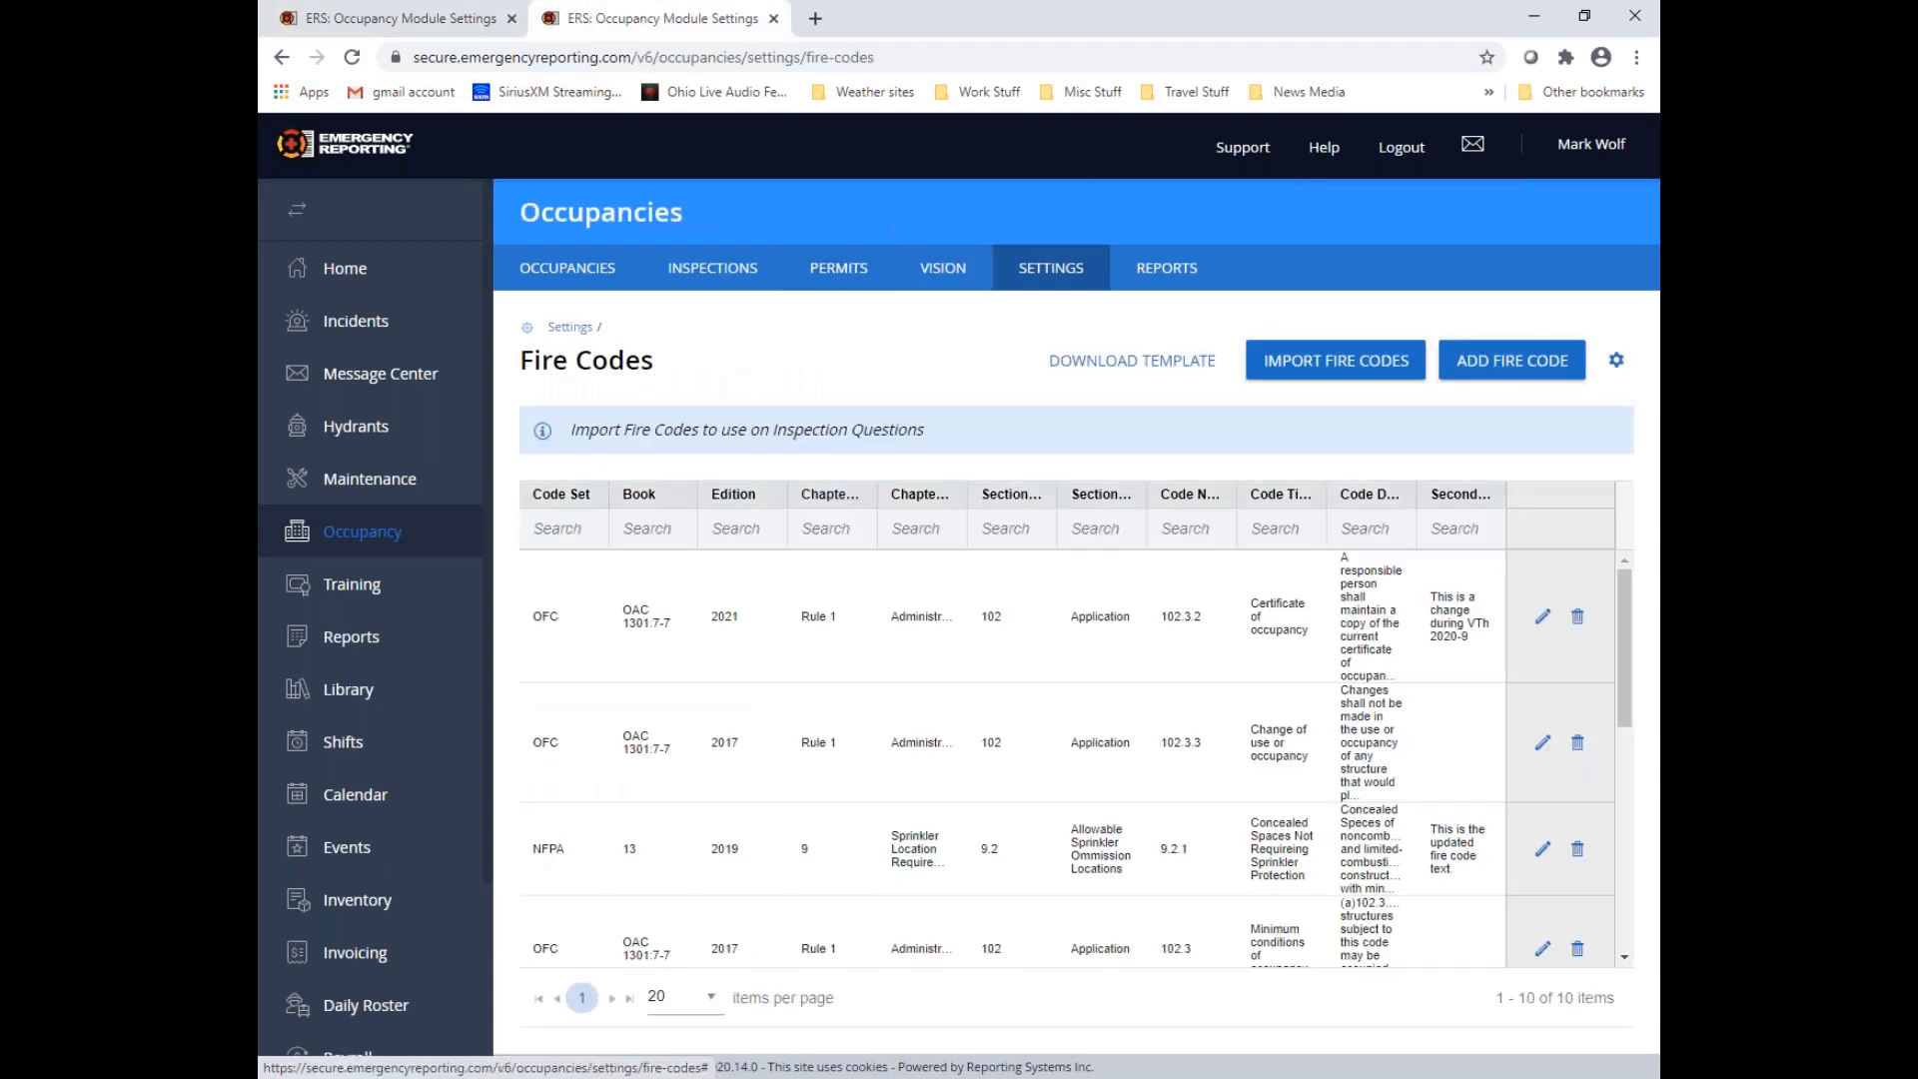
Duplicate the Fire Codes browser tab and open the VTh 2020-9 v3.0 inspection form for editing in the duplicate
{"action": "right_click", "coordinate": [694, 16]}
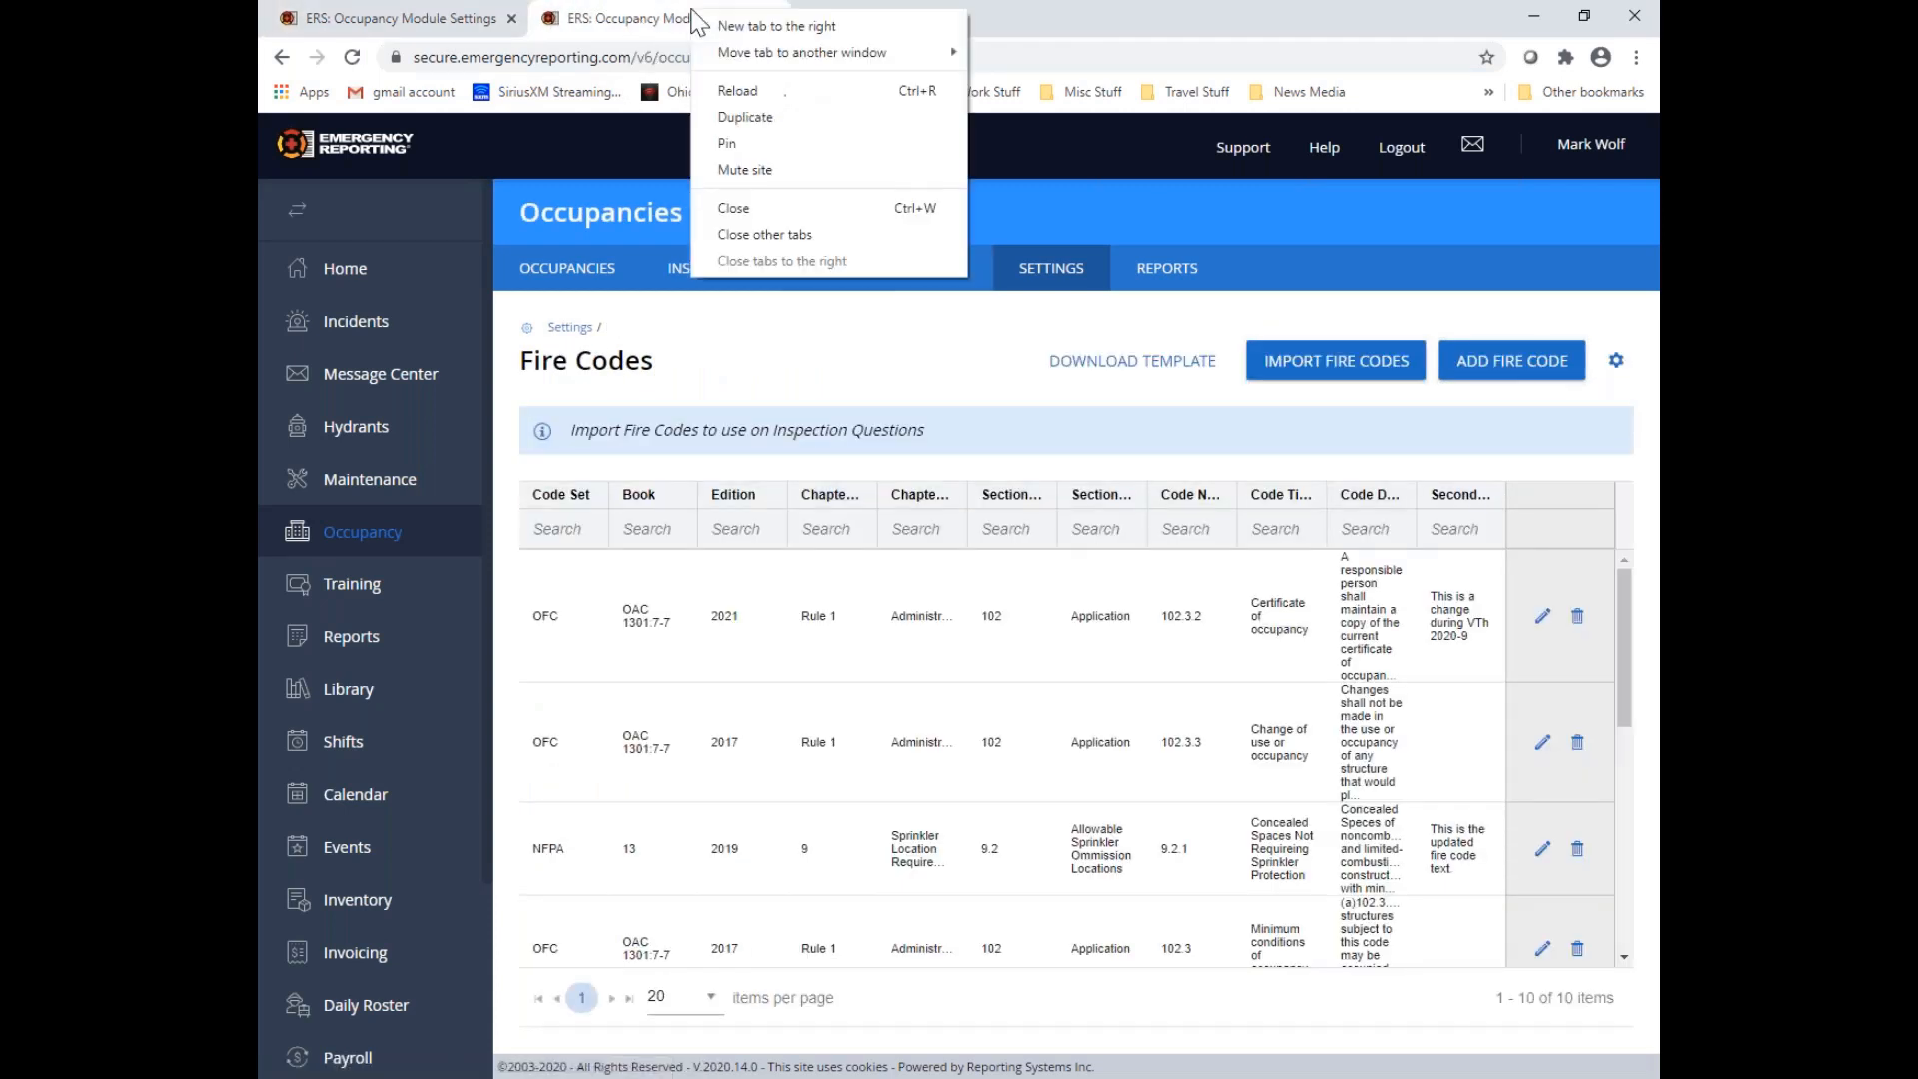
{"action": "left_click", "coordinate": [741, 116]}
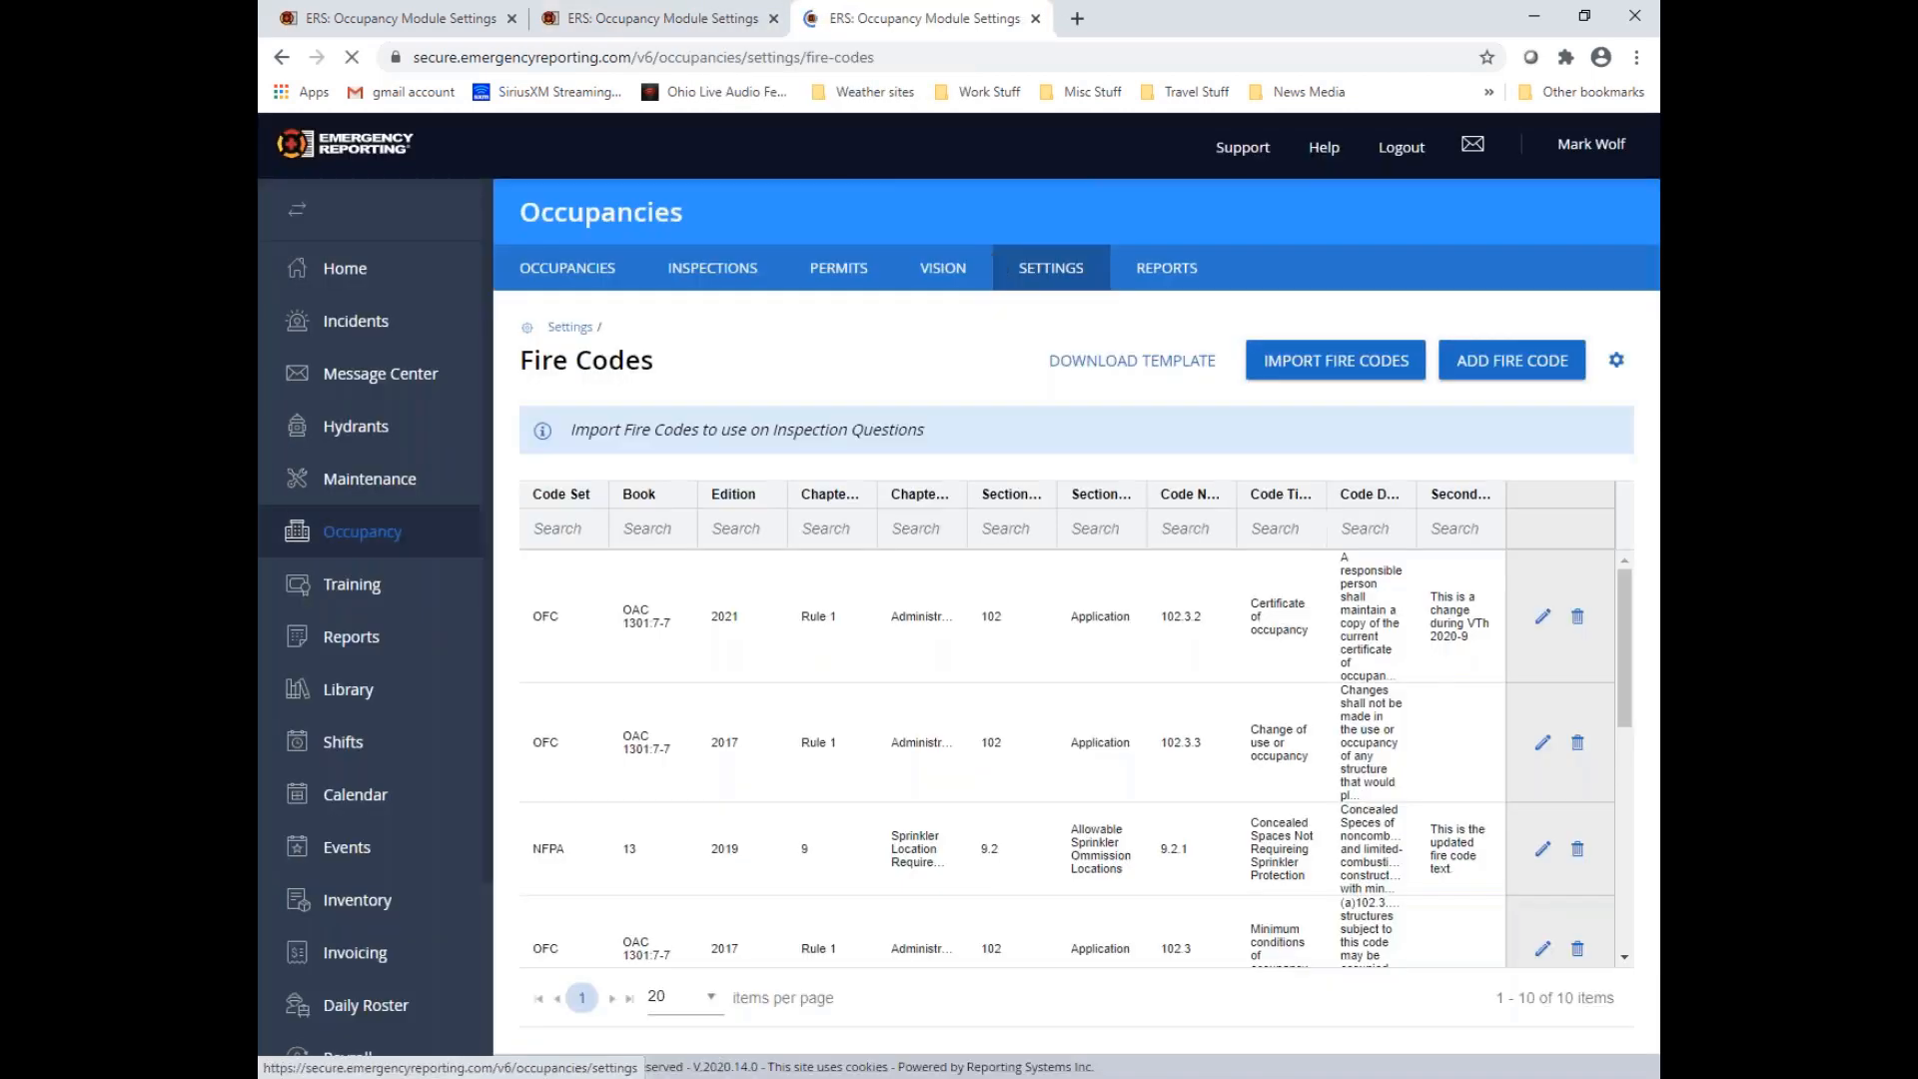
{"action": "left_click", "coordinate": [1047, 269]}
{"action": "scroll", "coordinate": [843, 574], "scroll_direction": "down", "scroll_amount": 3}
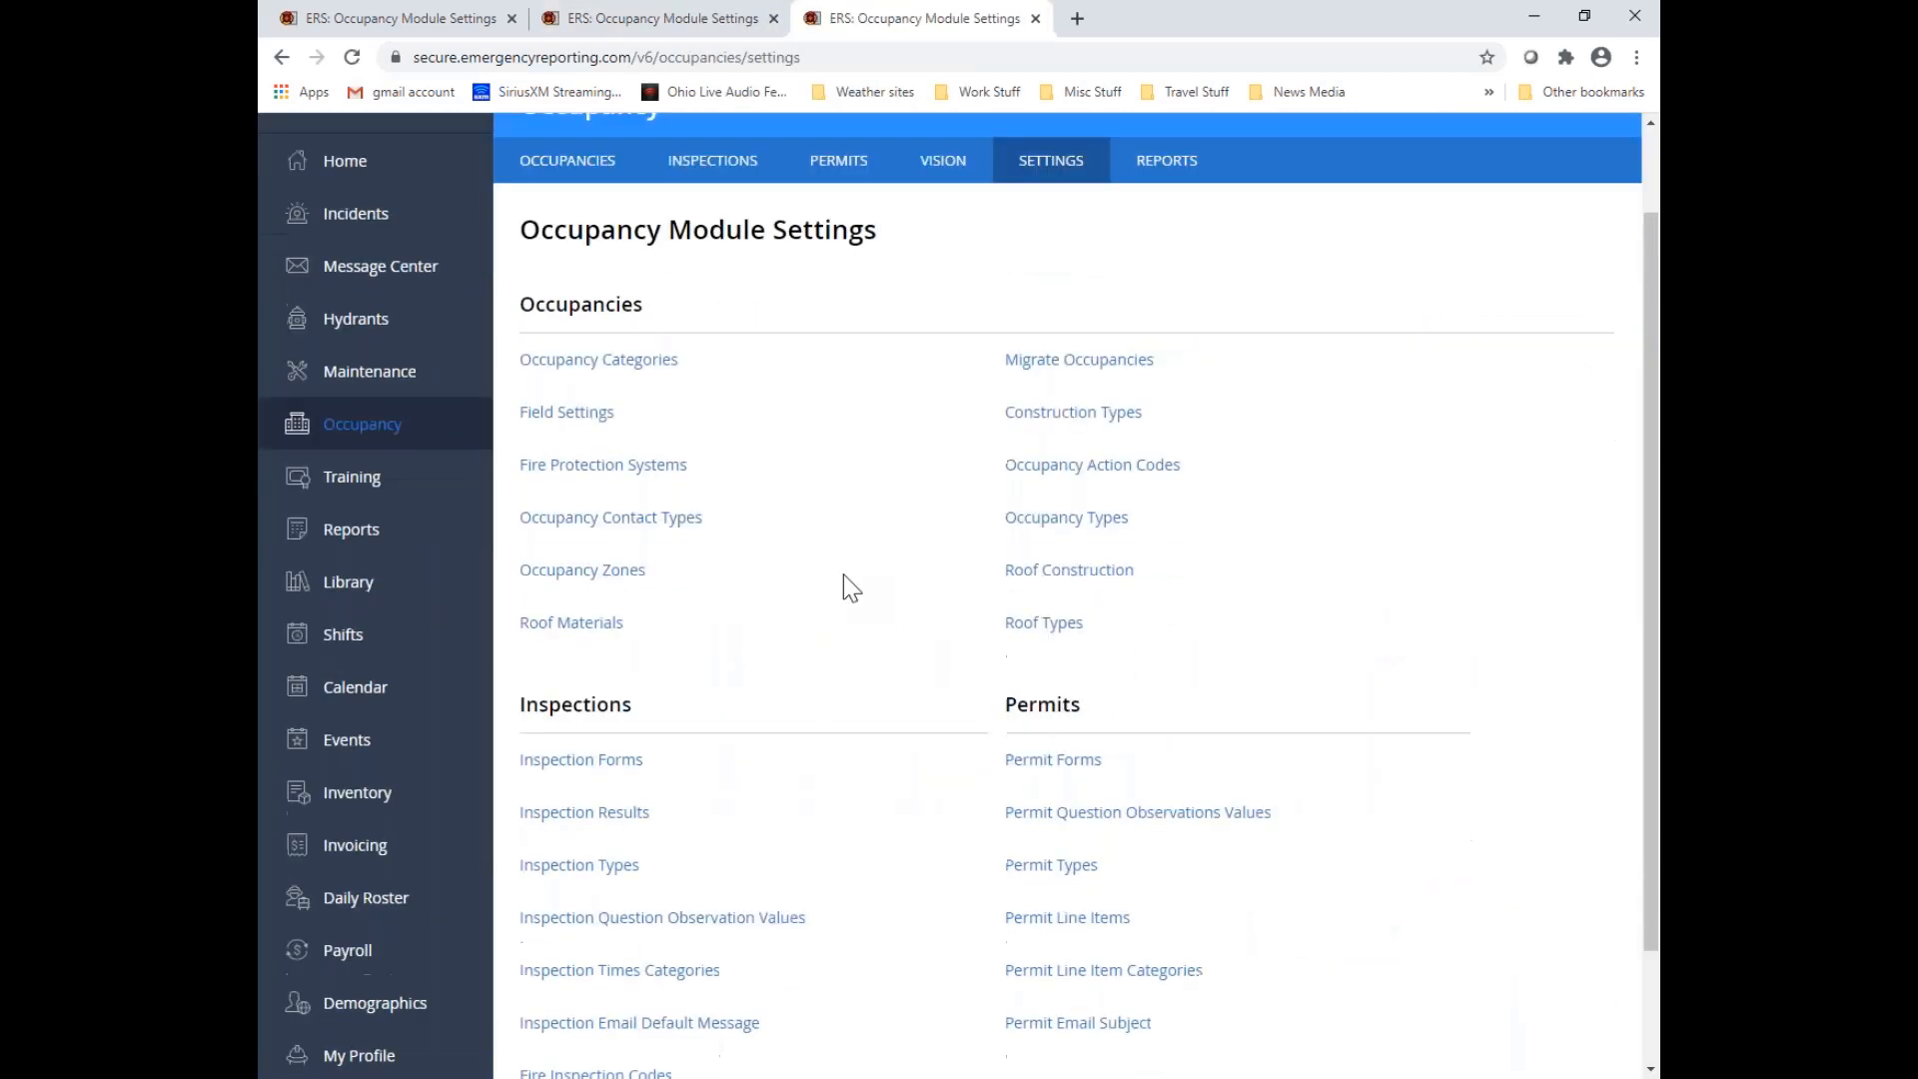
{"action": "left_click", "coordinate": [627, 619]}
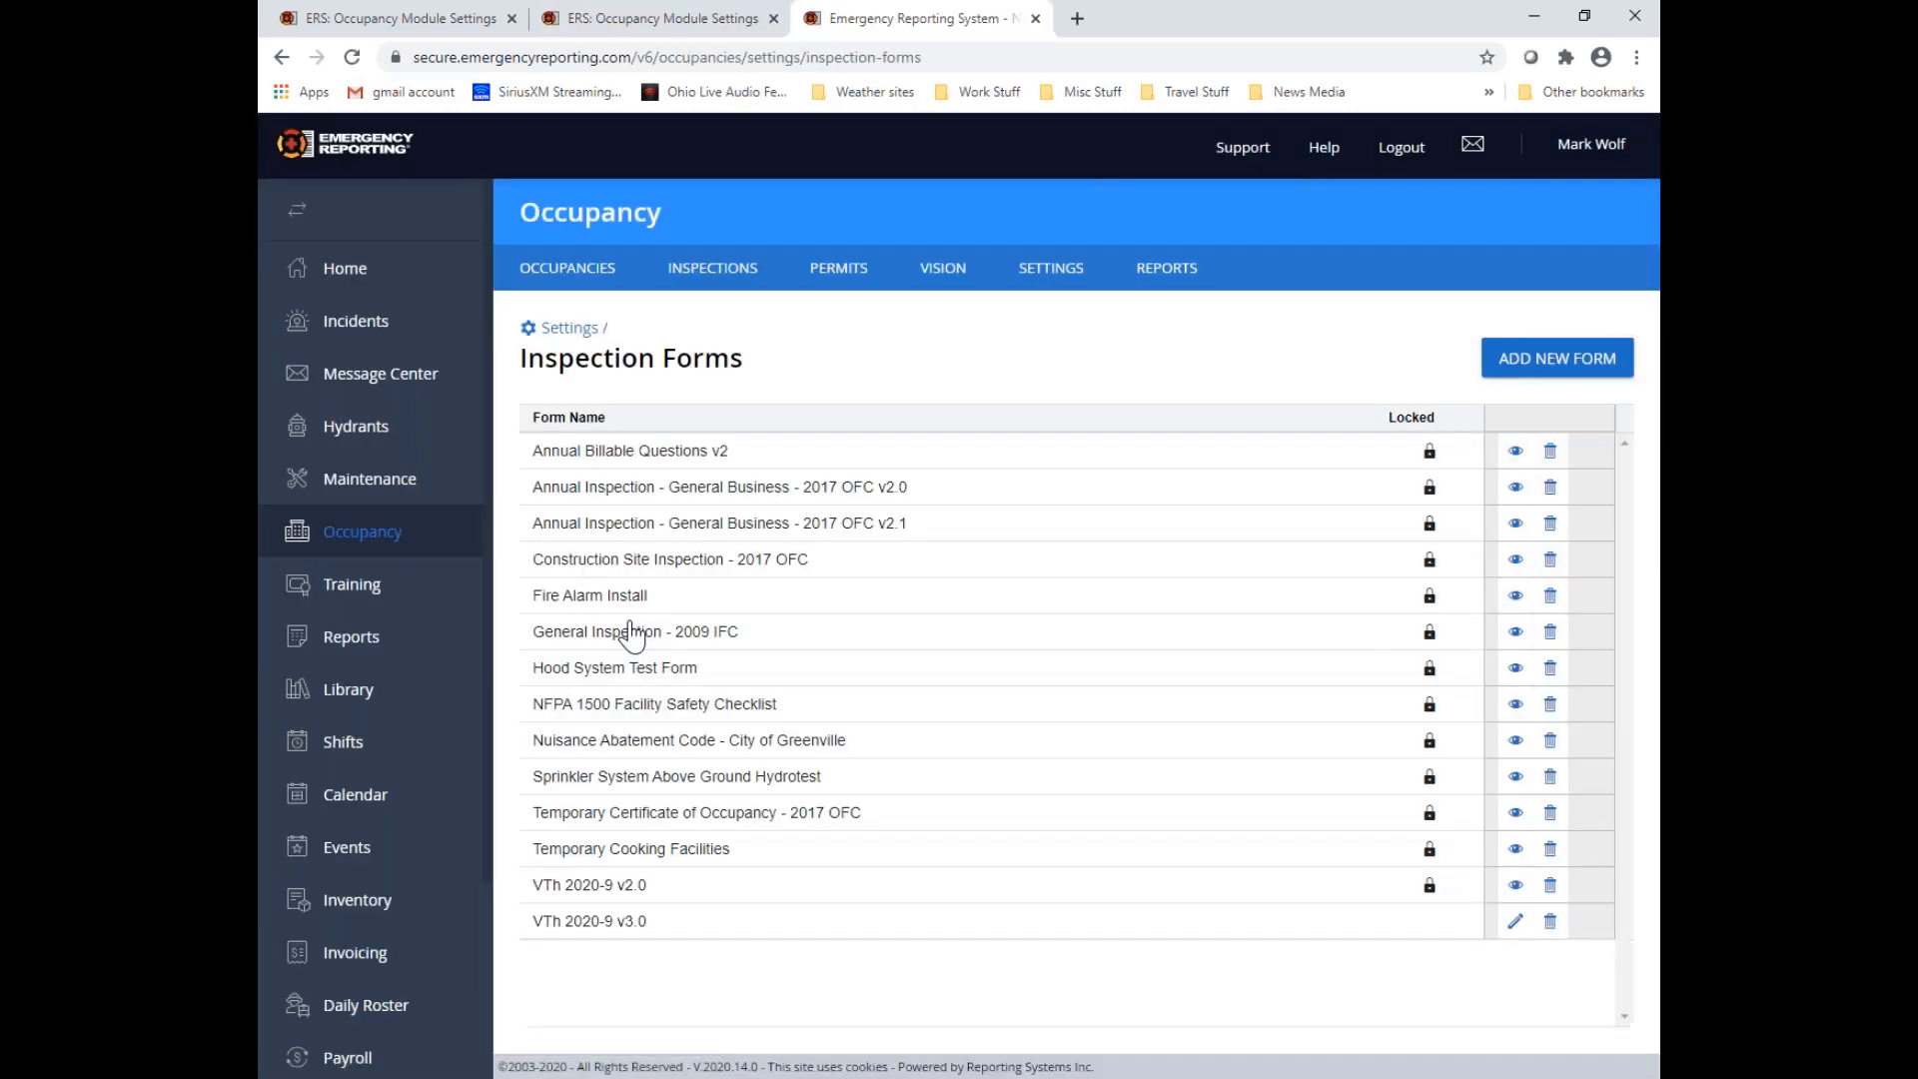
{"action": "left_click", "coordinate": [1516, 920]}
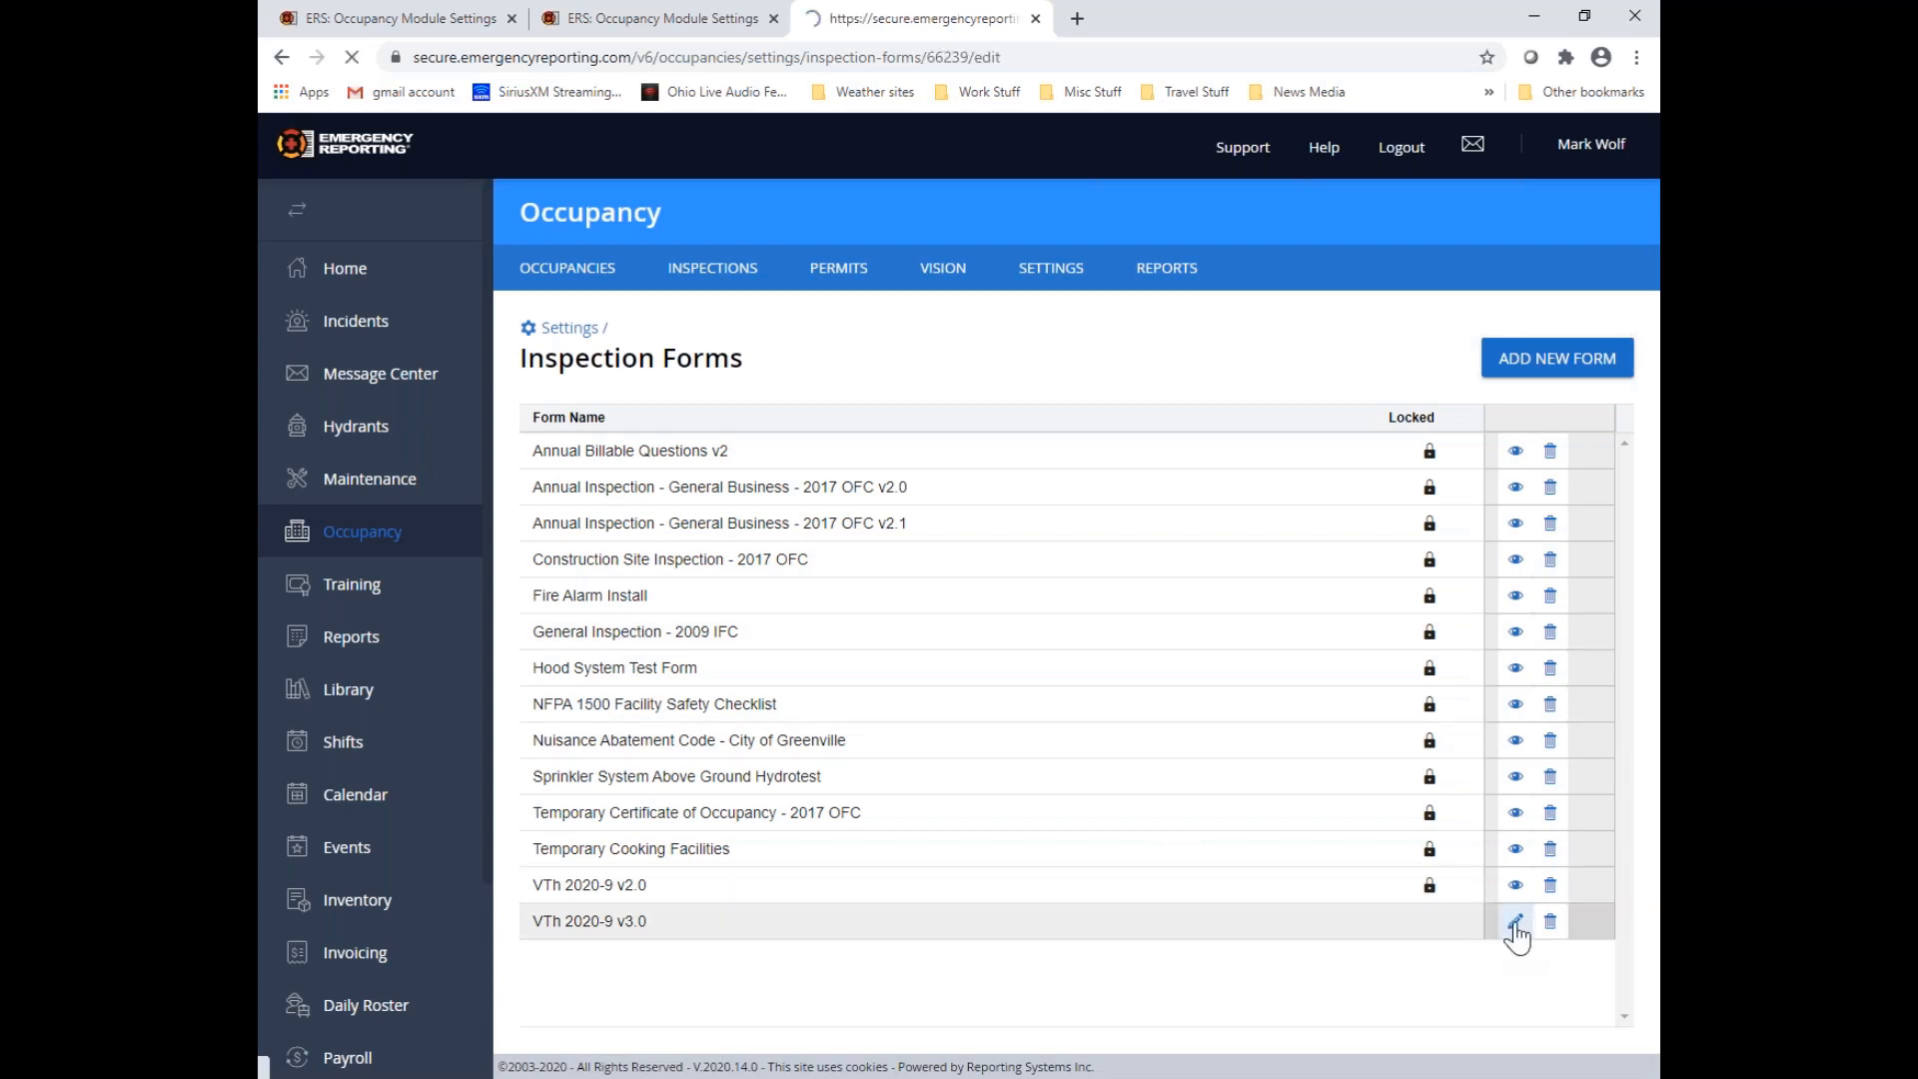
Open Question #1 in Category 1 for editing and remove the 102.3.2 - Certificate of occupancy code from it
{"action": "left_click", "coordinate": [537, 789]}
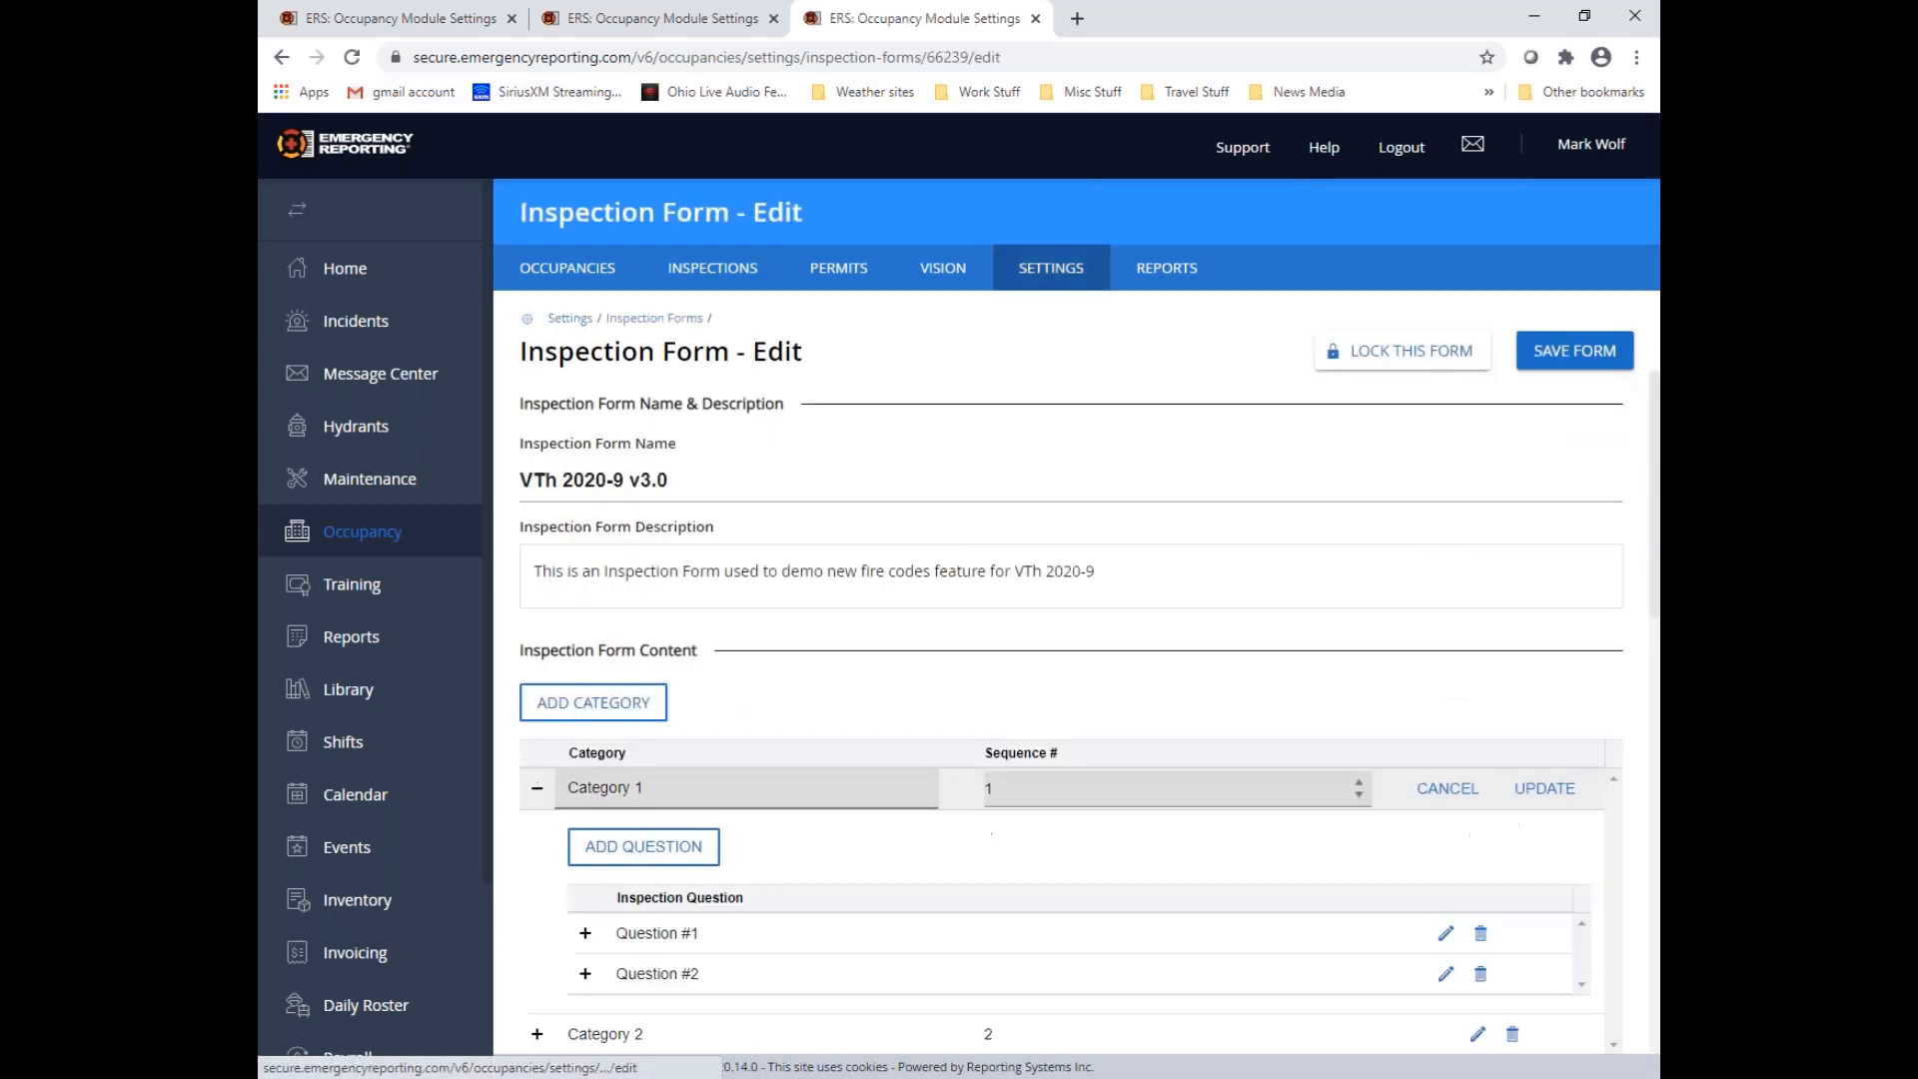
{"action": "left_click", "coordinate": [585, 933]}
{"action": "scroll", "coordinate": [753, 889], "scroll_direction": "down", "scroll_amount": 5}
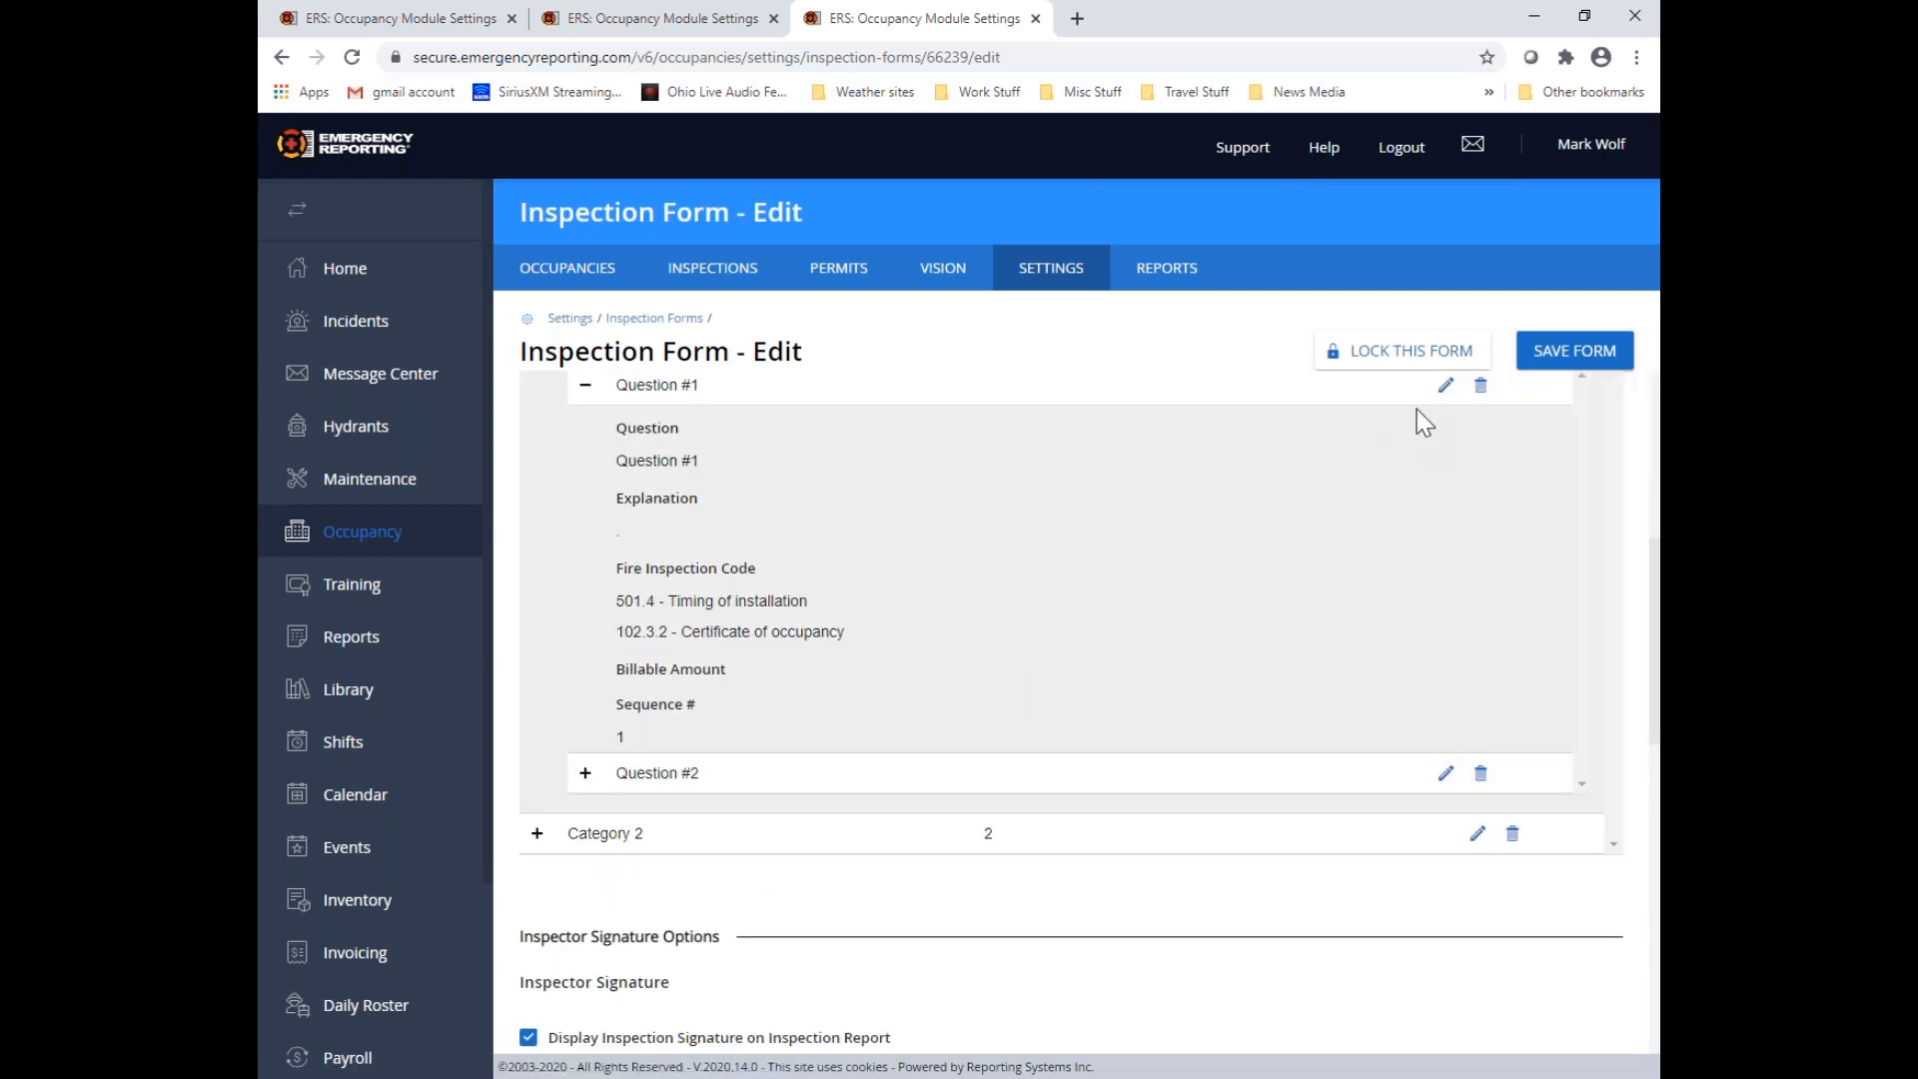
{"action": "left_click", "coordinate": [1445, 384]}
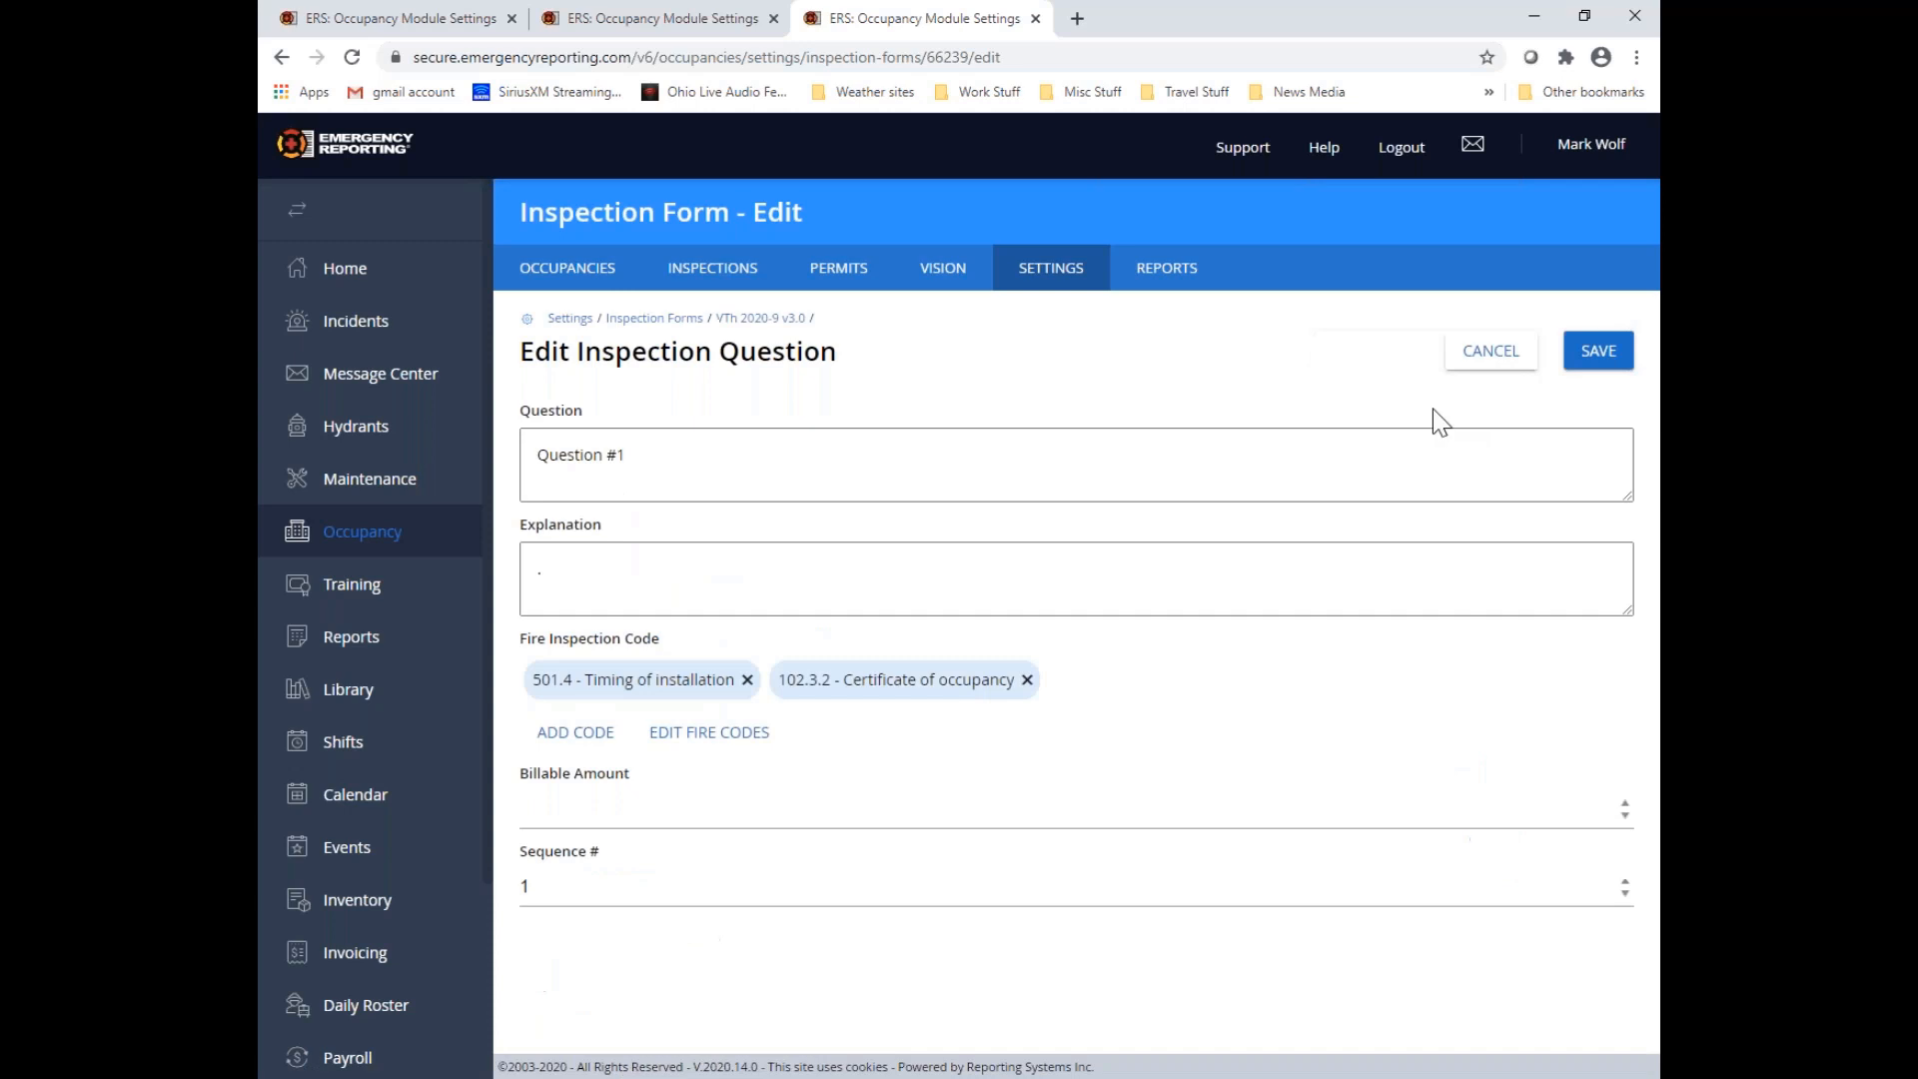
{"action": "left_click", "coordinate": [1027, 680]}
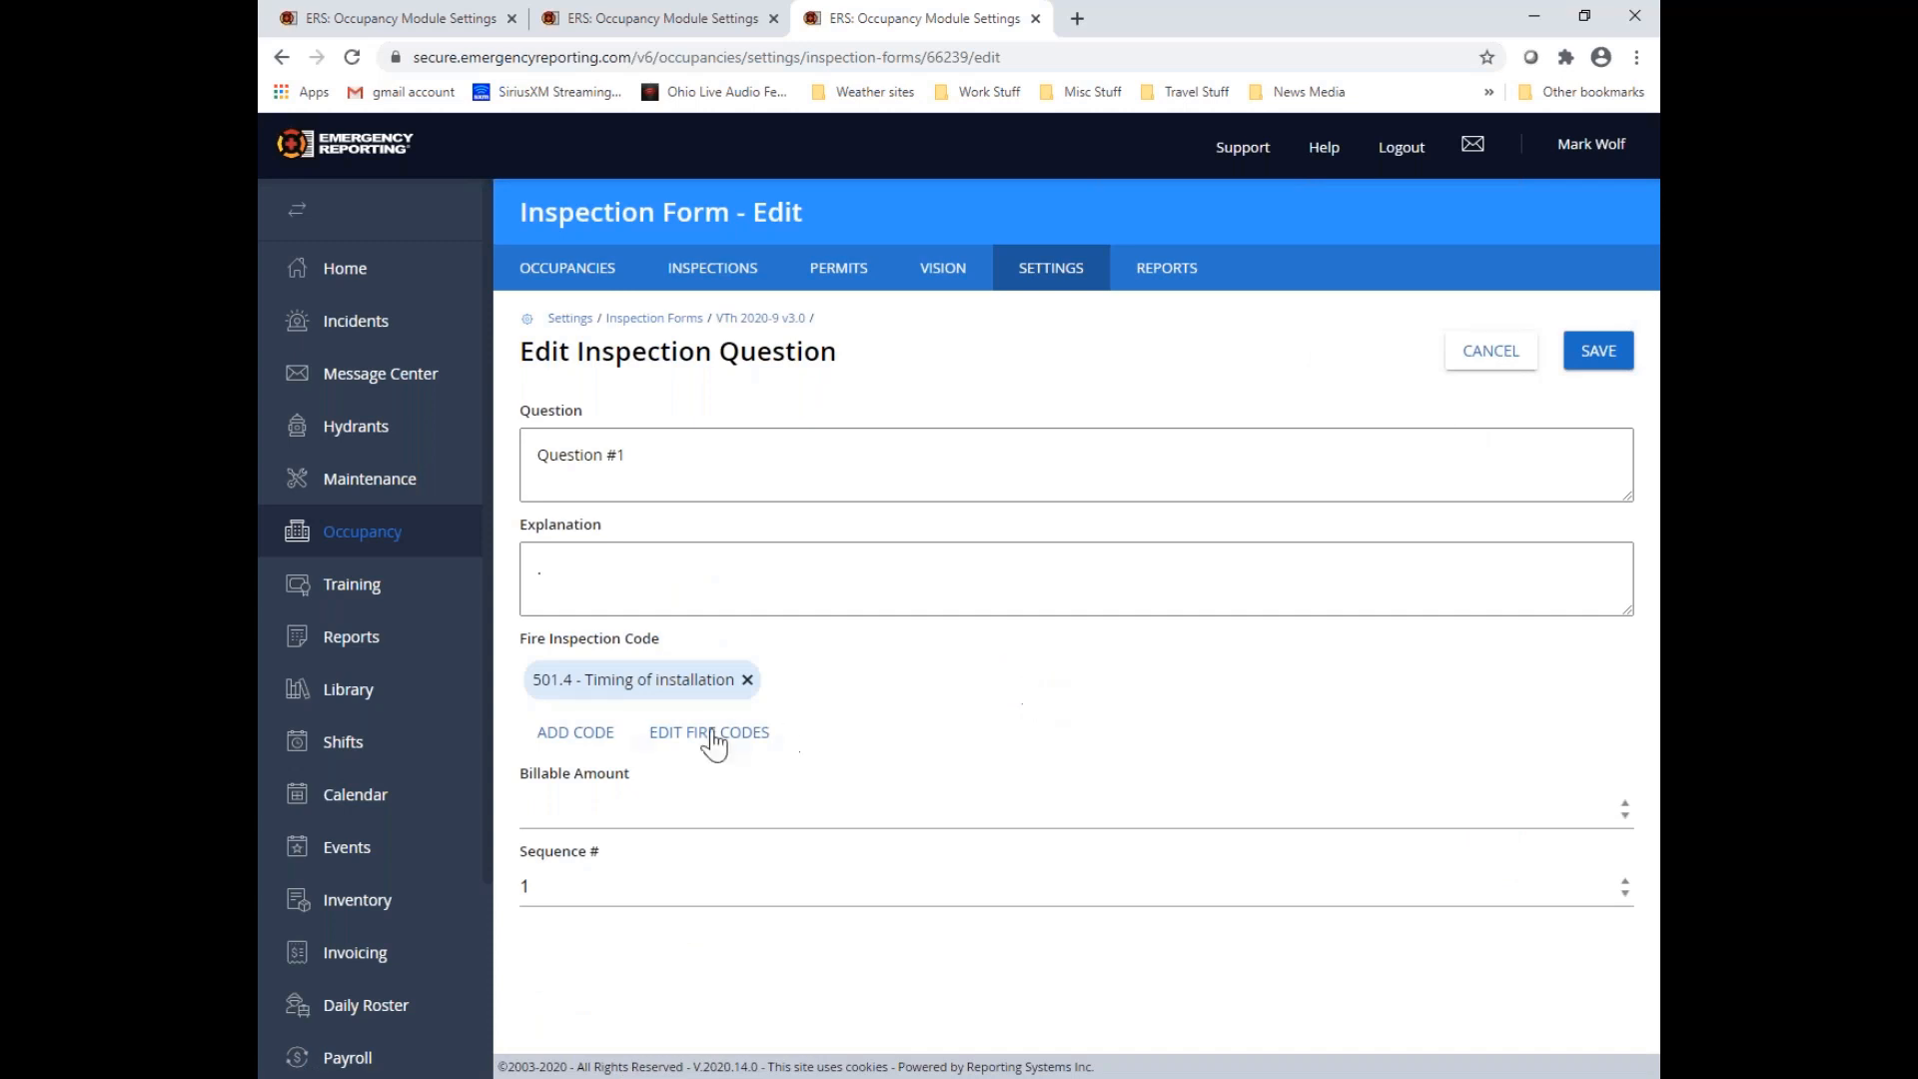
Browse the codes available for Question #1 in the OFC OAC 1301:7-7 2017 edition, under sections 102 - Application and 304 - Combustible waste material
{"action": "left_click", "coordinate": [569, 737]}
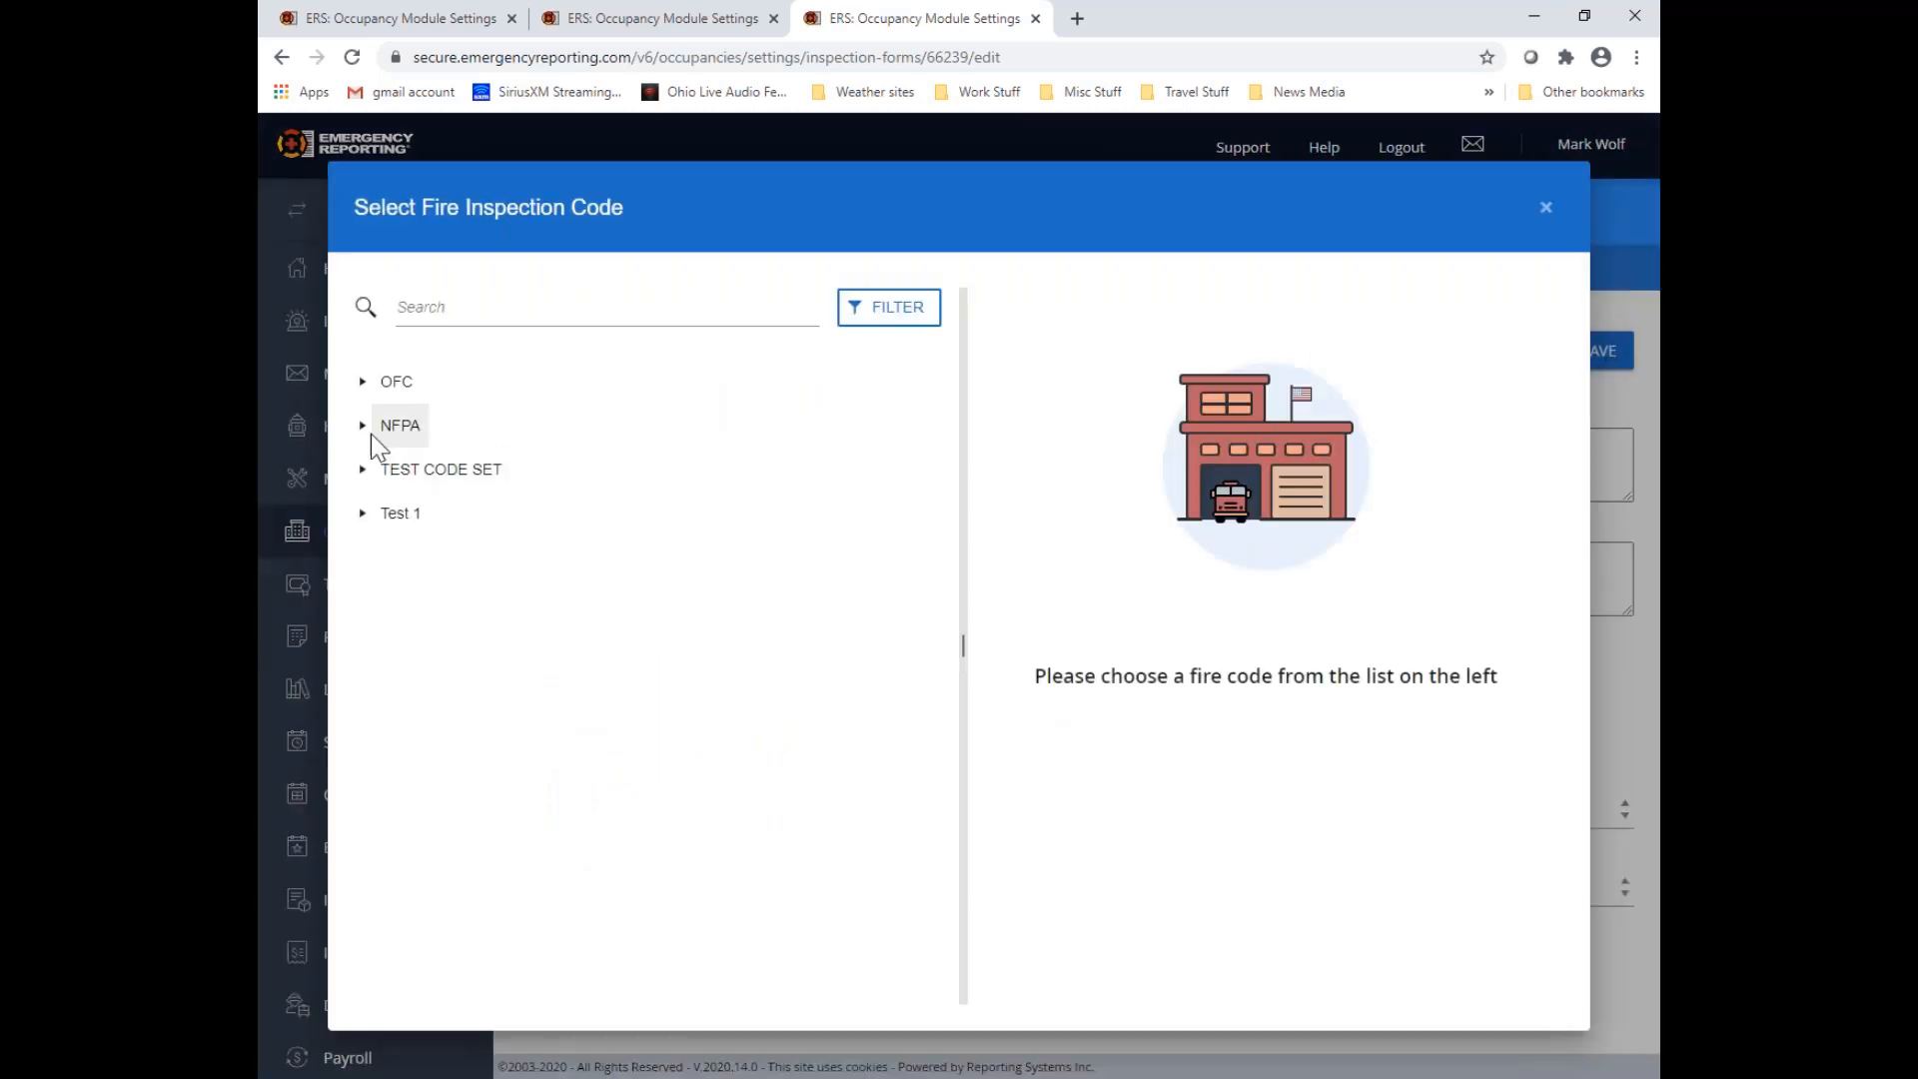
{"action": "left_click", "coordinate": [364, 386]}
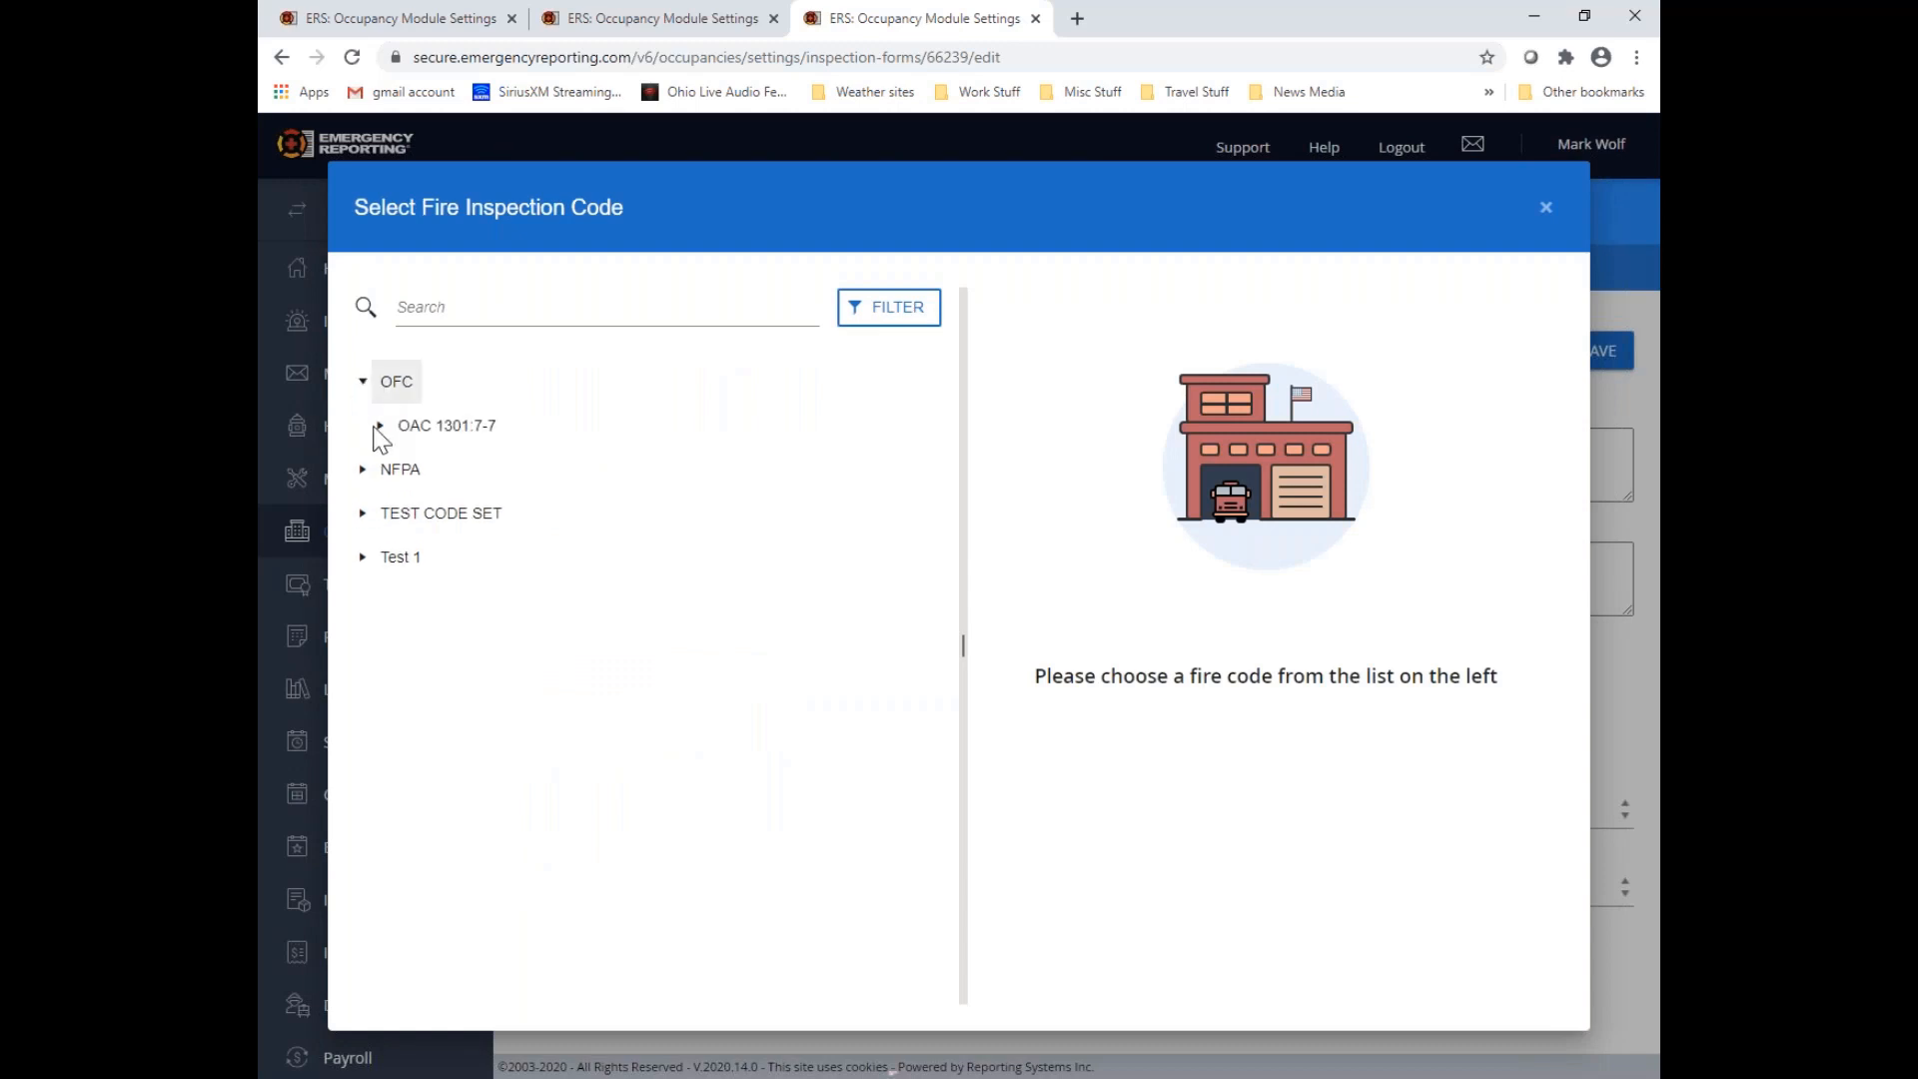
{"action": "left_click", "coordinate": [380, 426]}
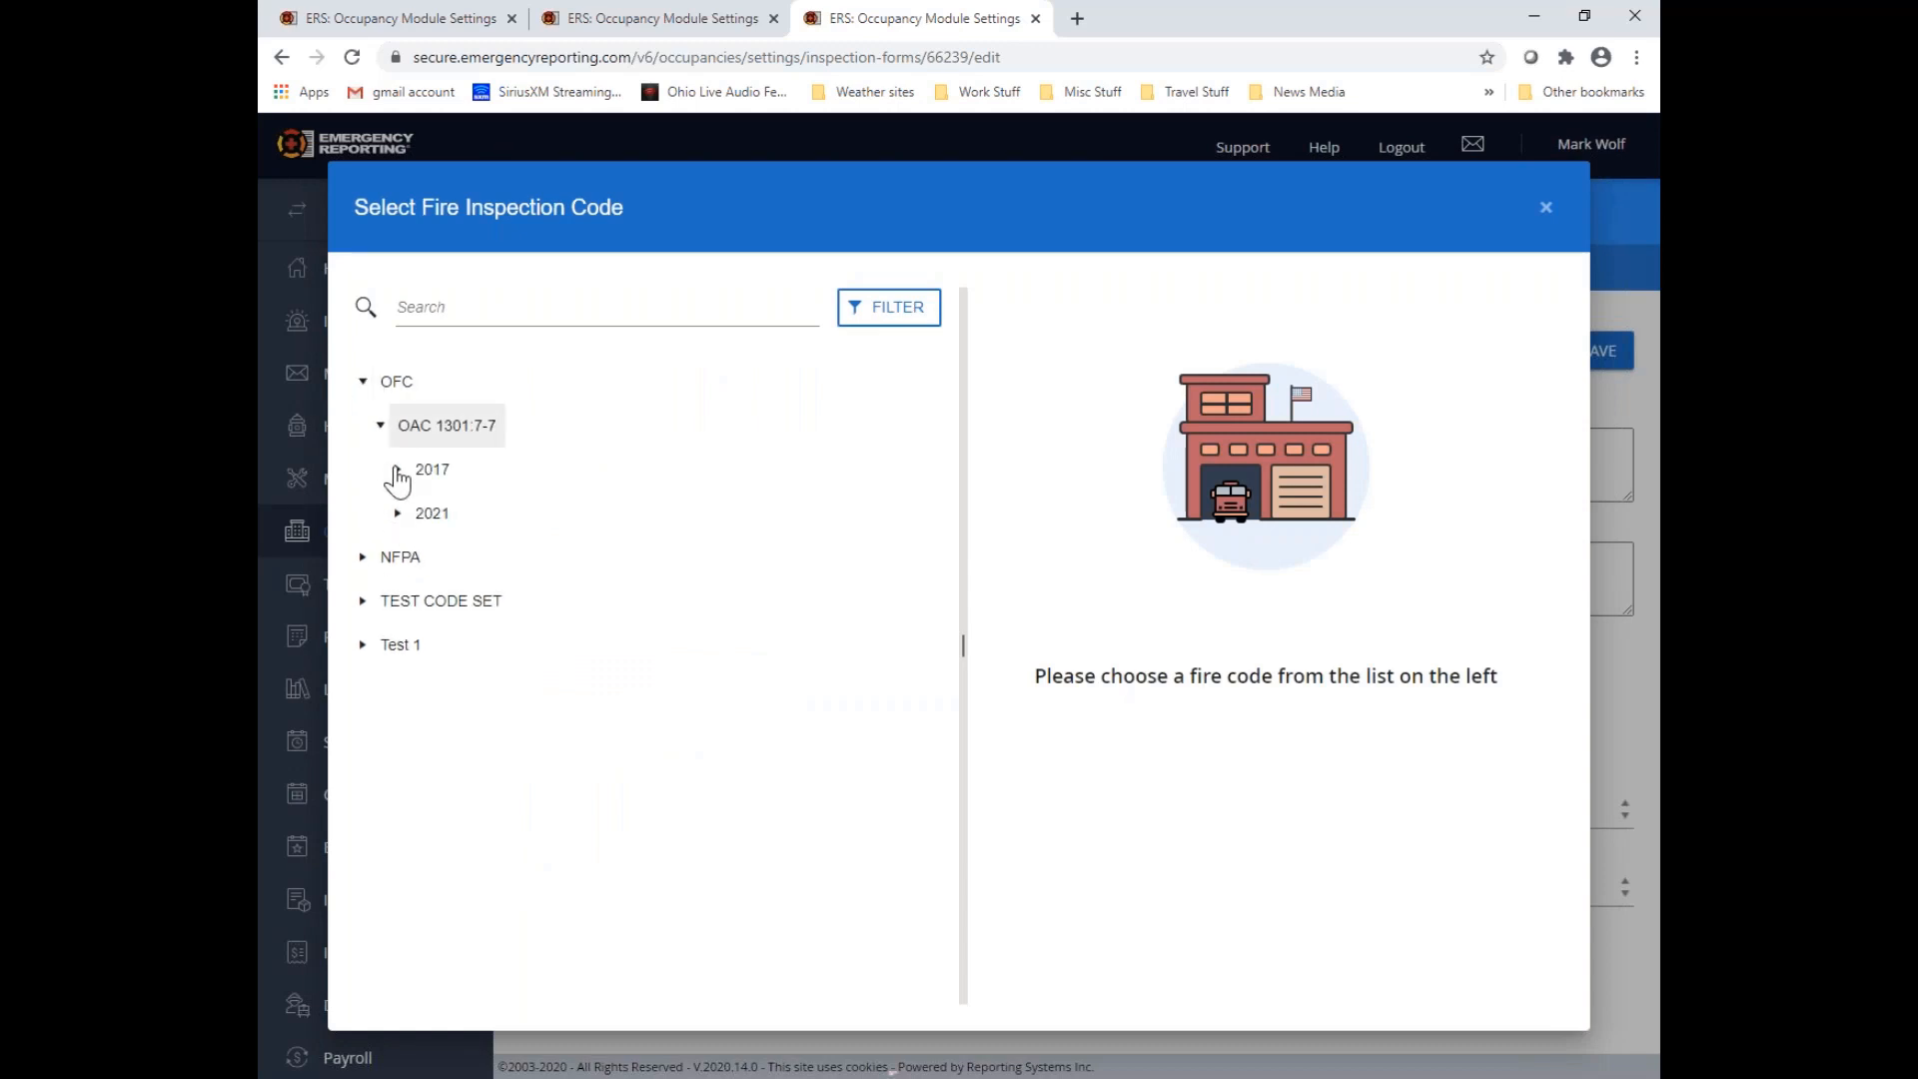
{"action": "left_click", "coordinate": [399, 472]}
{"action": "left_click", "coordinate": [416, 515]}
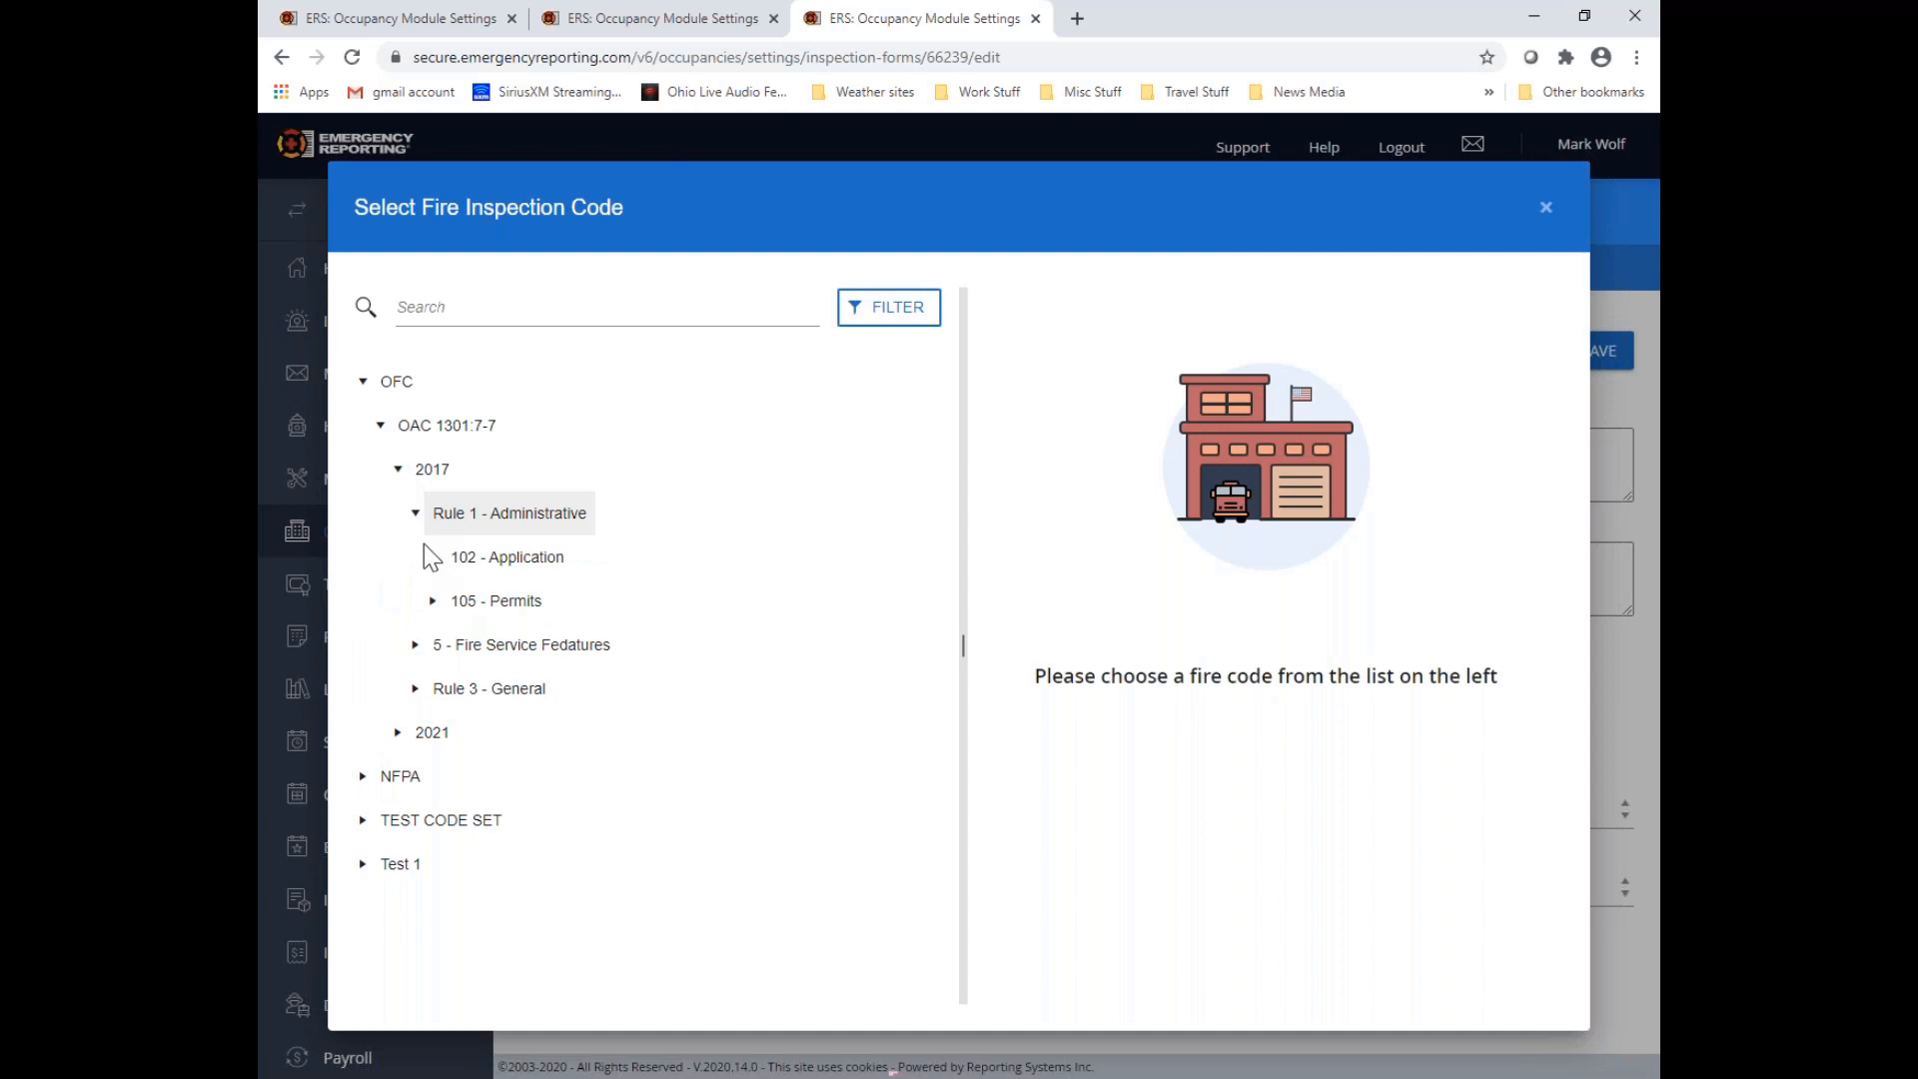
{"action": "left_click", "coordinate": [431, 558]}
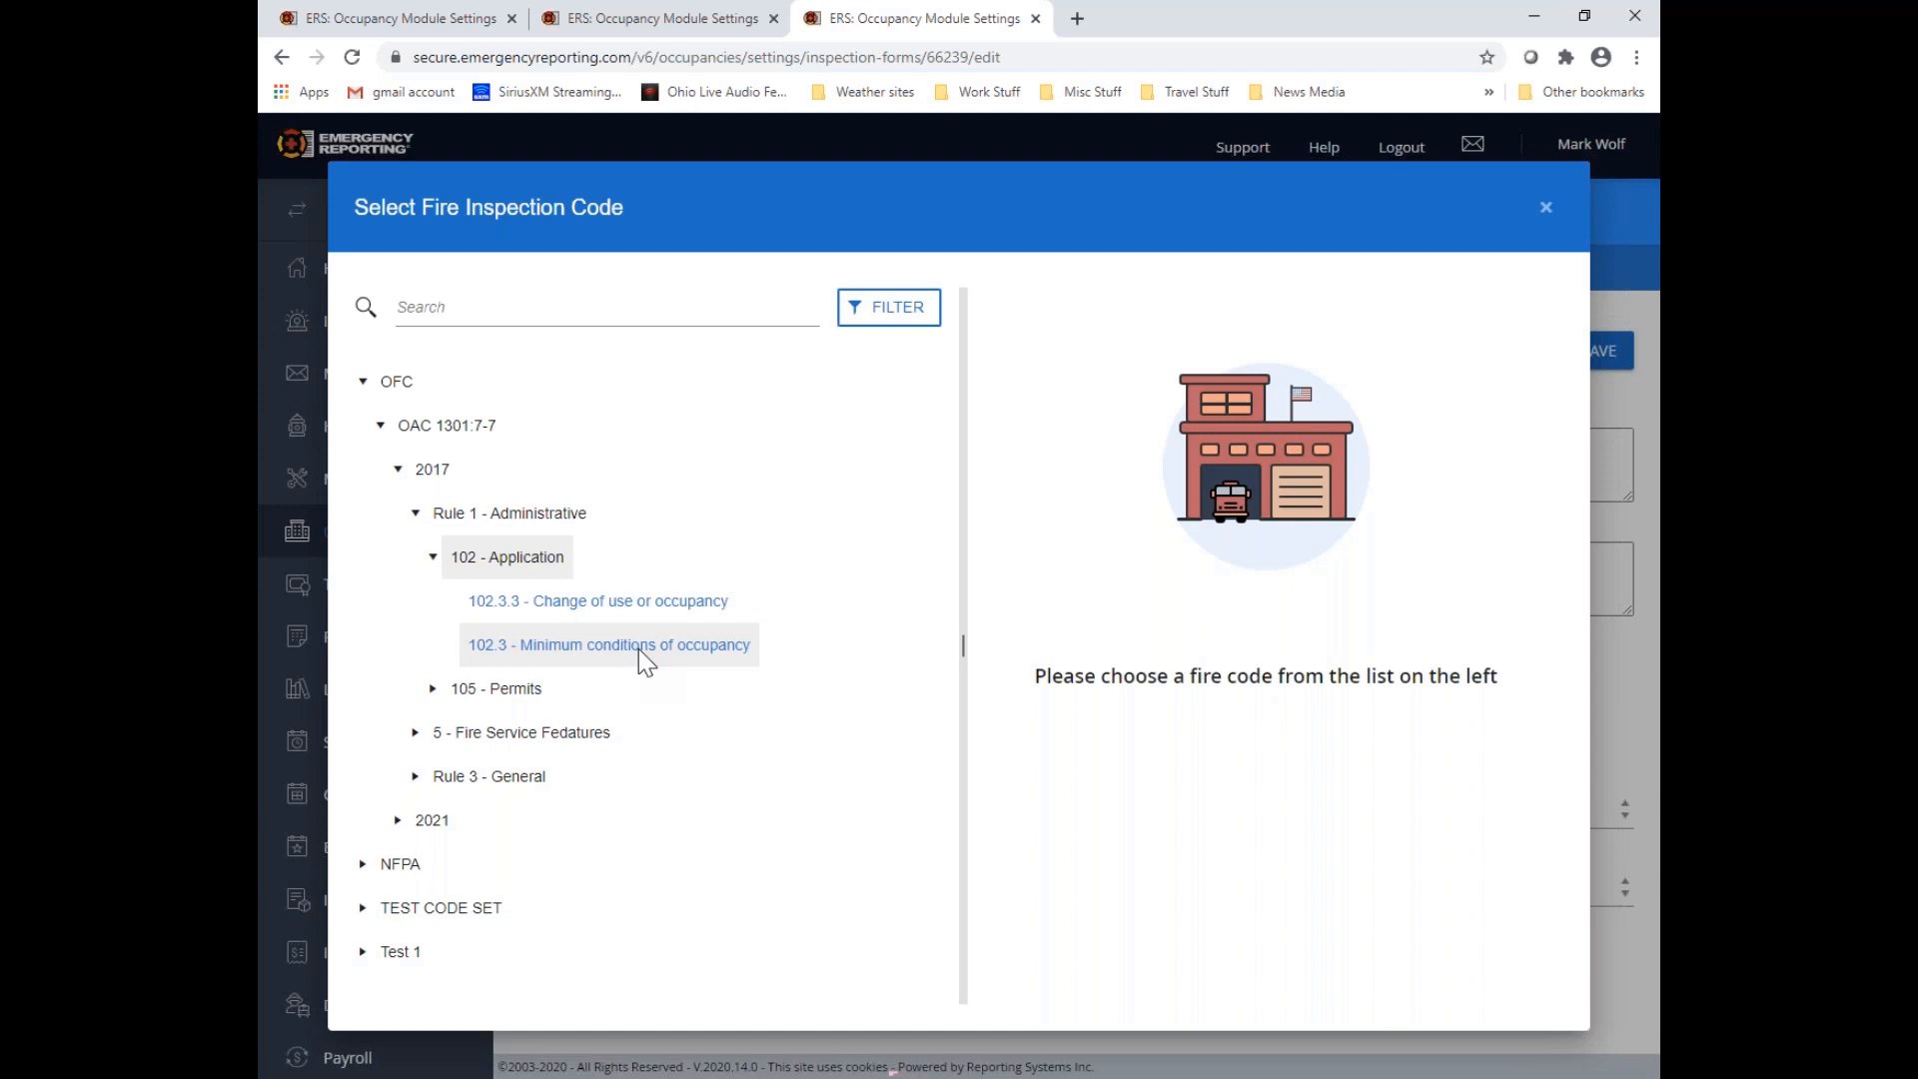
{"action": "left_click", "coordinate": [414, 777]}
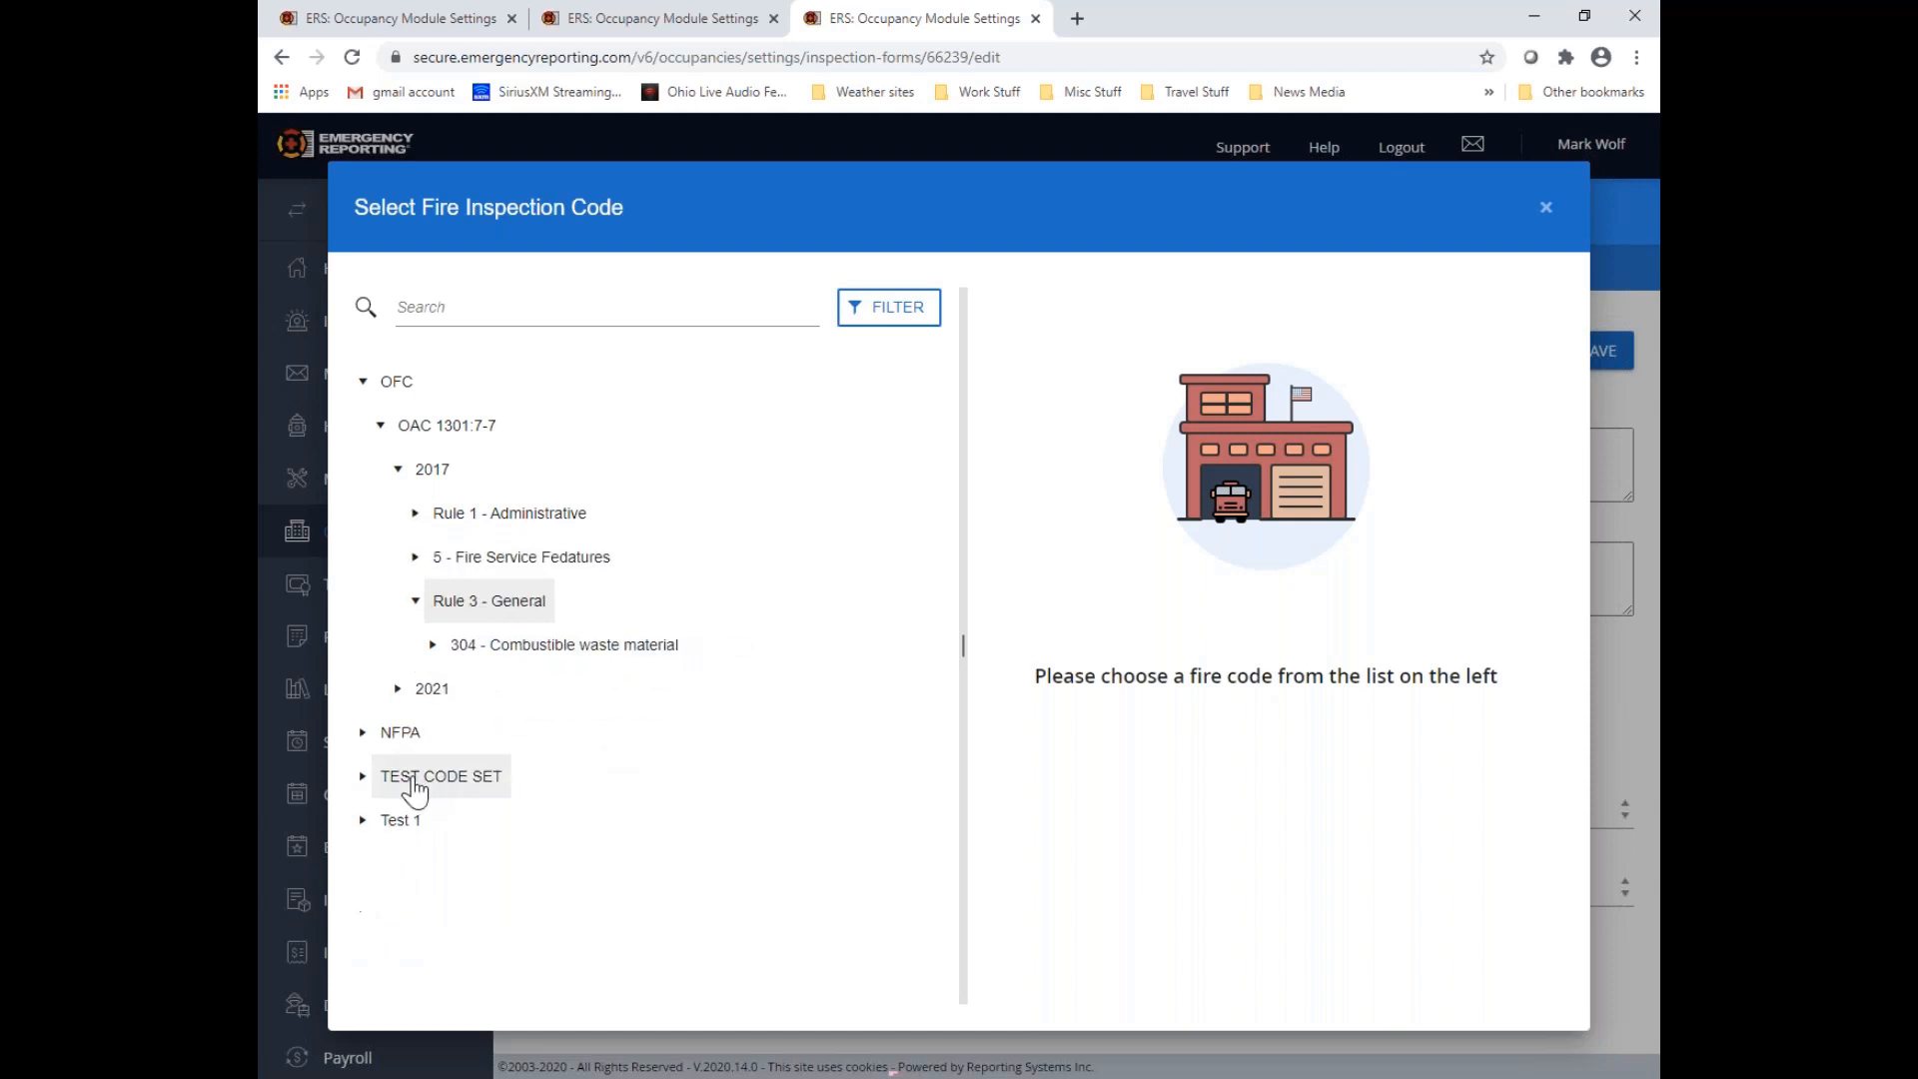
{"action": "left_click", "coordinate": [431, 646]}
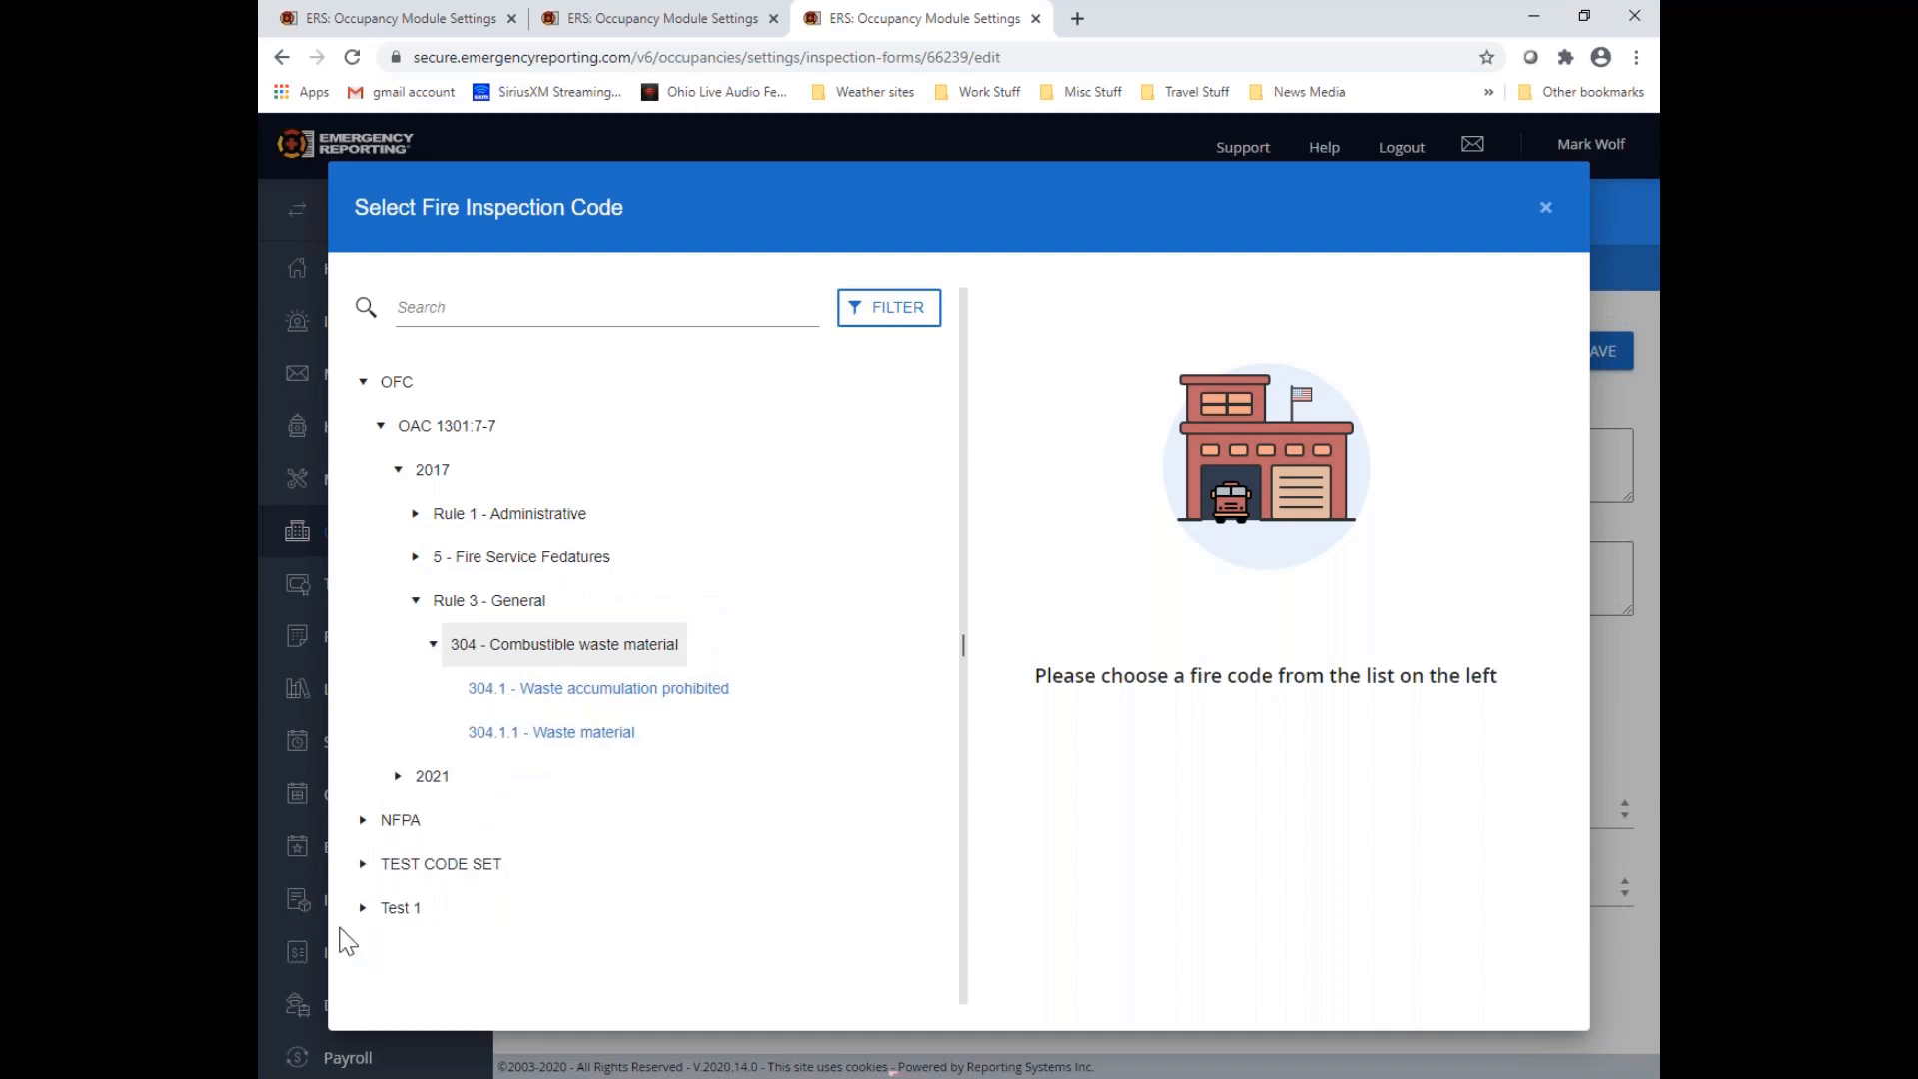
Browse the Test 1 code set down to the codes in Book 1, 2020, Chapter 1, section 1 - Optional, and close the selection
{"action": "left_click", "coordinate": [363, 909]}
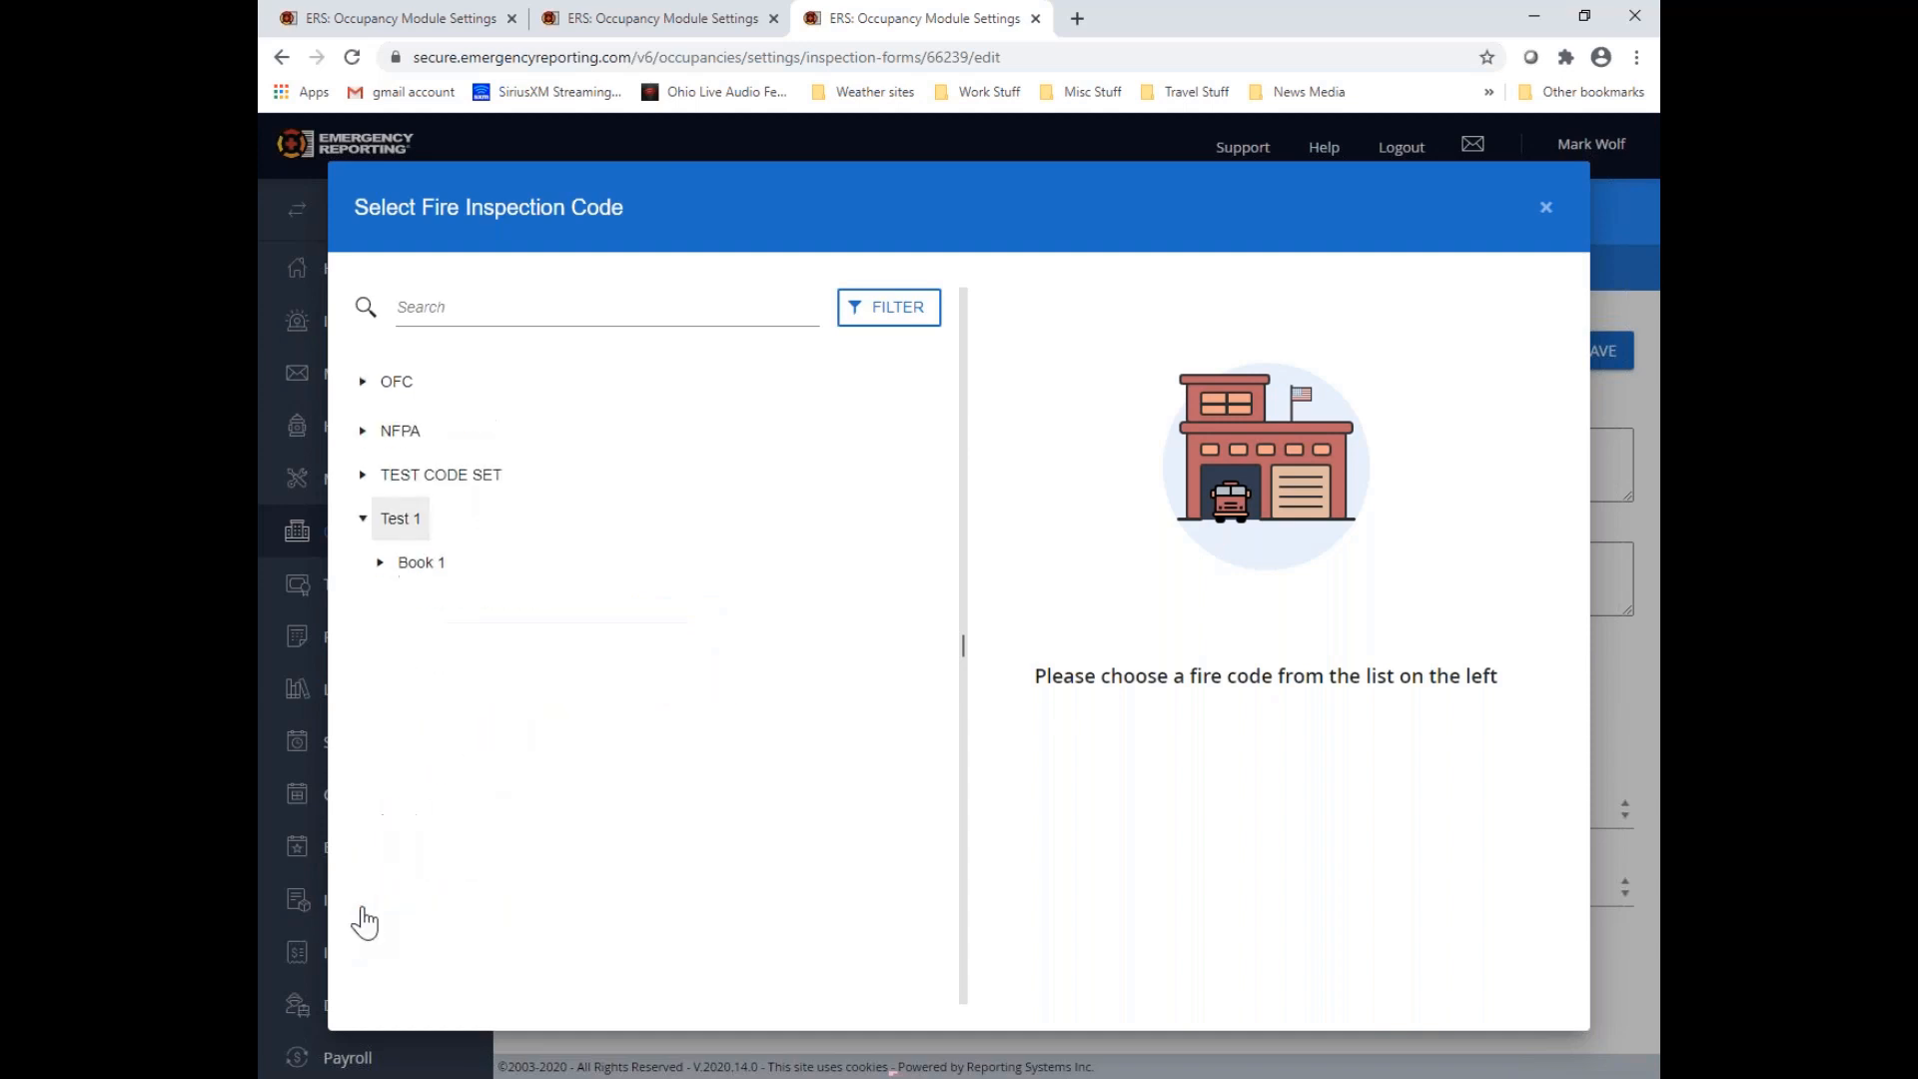
{"action": "left_click", "coordinate": [382, 566]}
{"action": "left_click", "coordinate": [397, 601]}
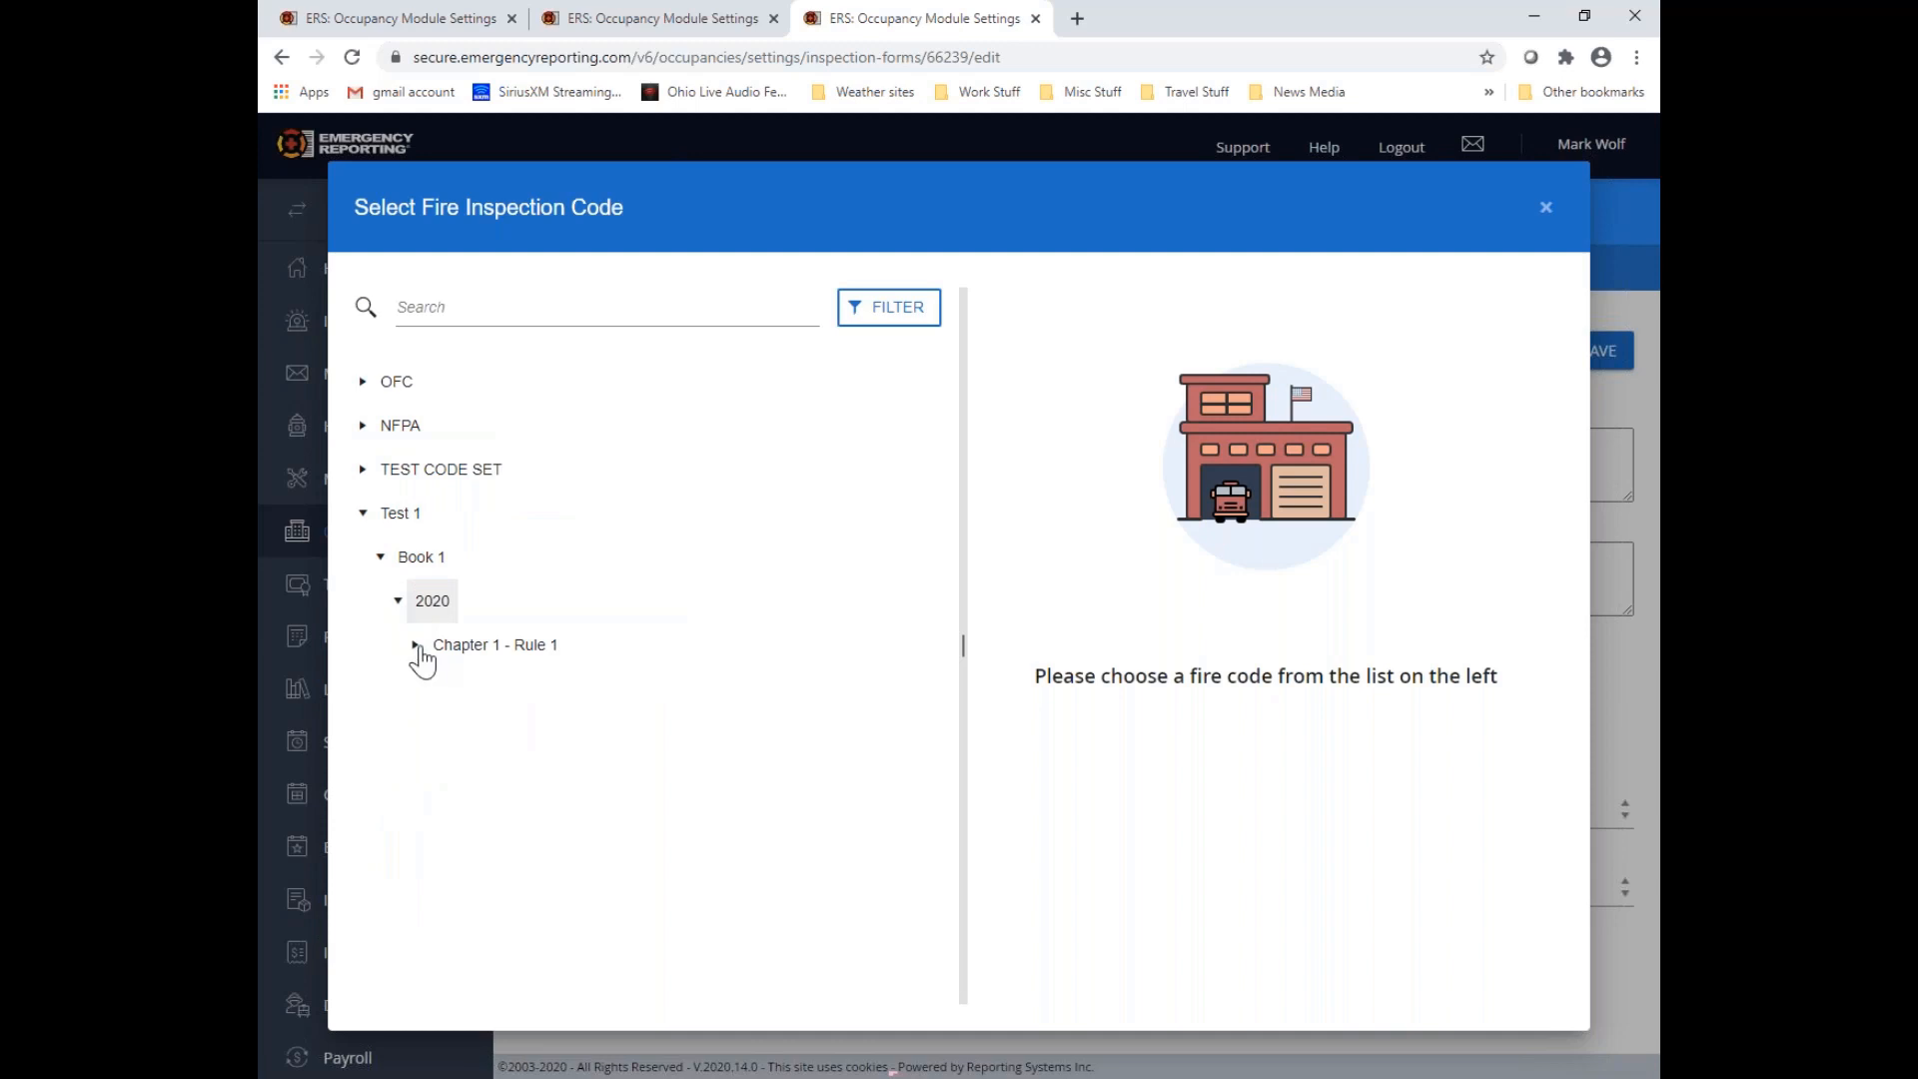
{"action": "left_click", "coordinate": [414, 647]}
{"action": "left_click", "coordinate": [433, 692]}
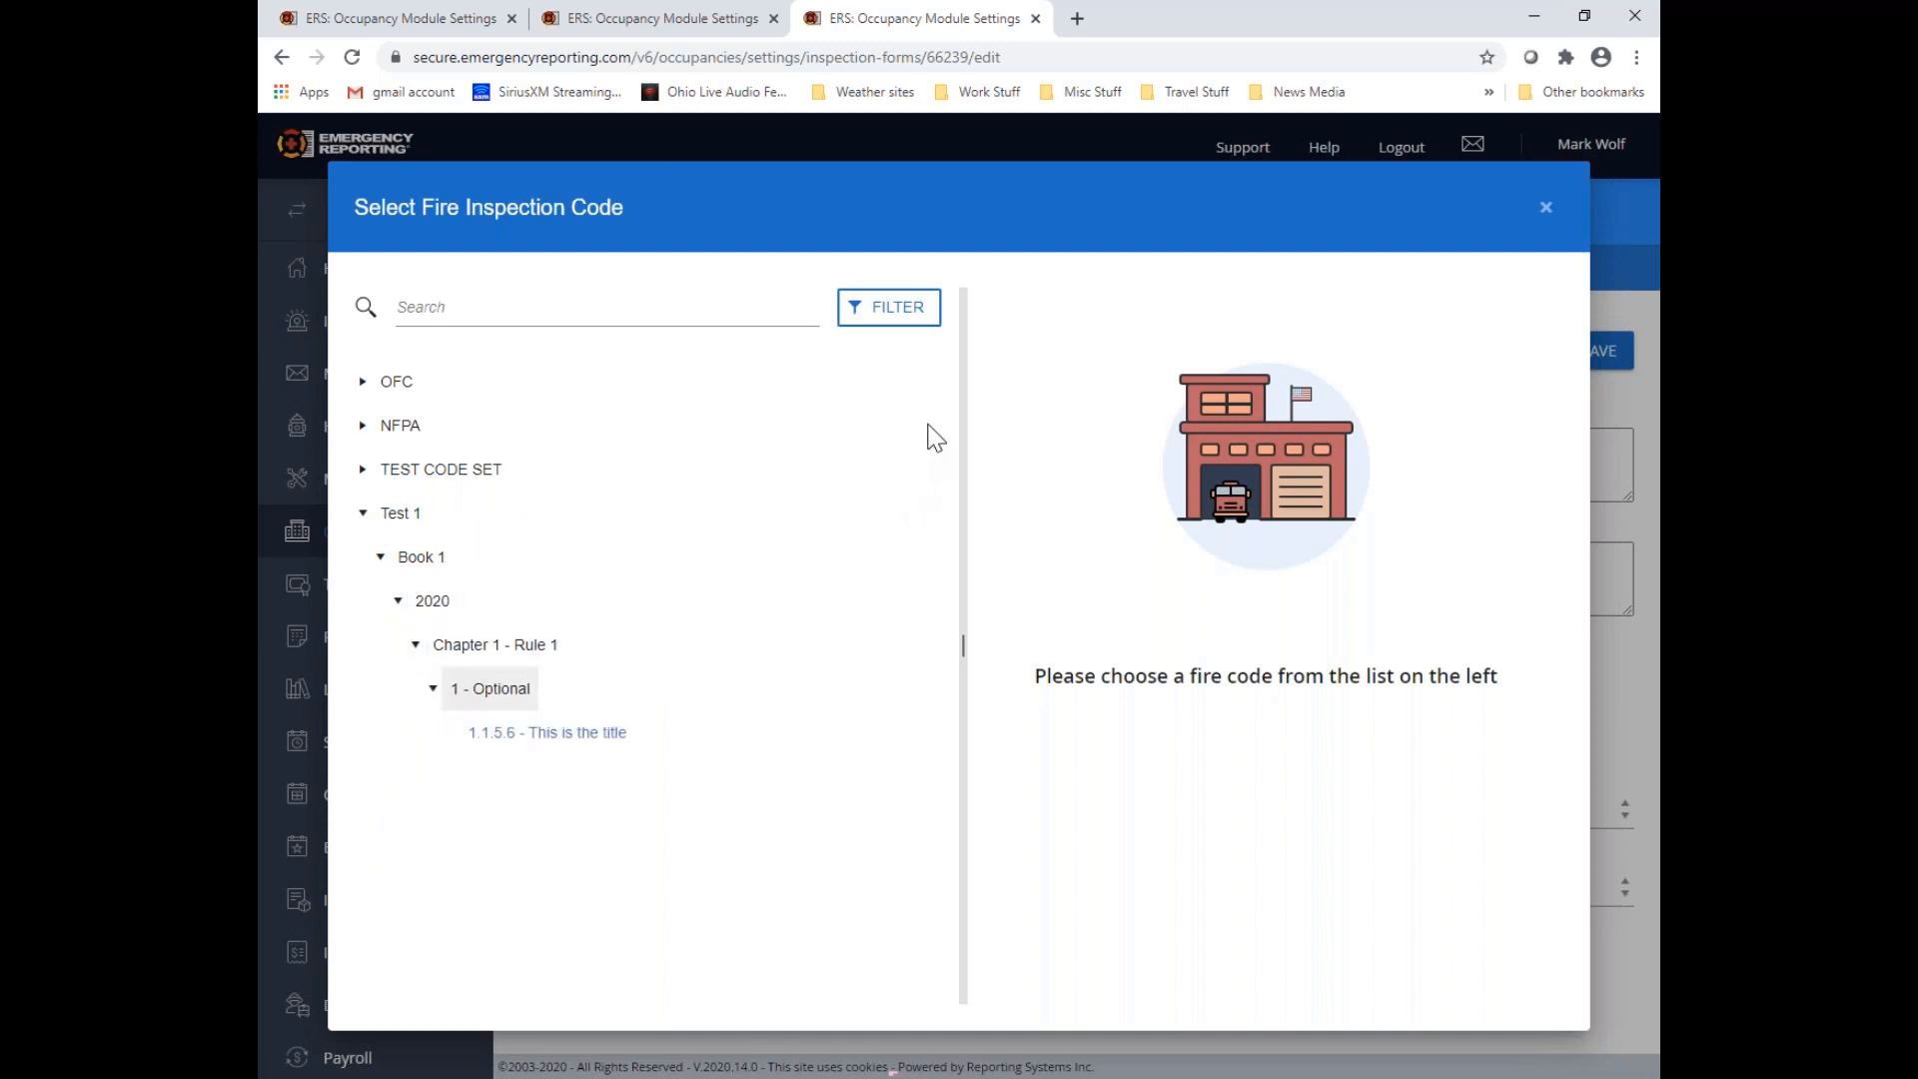
{"action": "left_click", "coordinate": [1547, 210]}
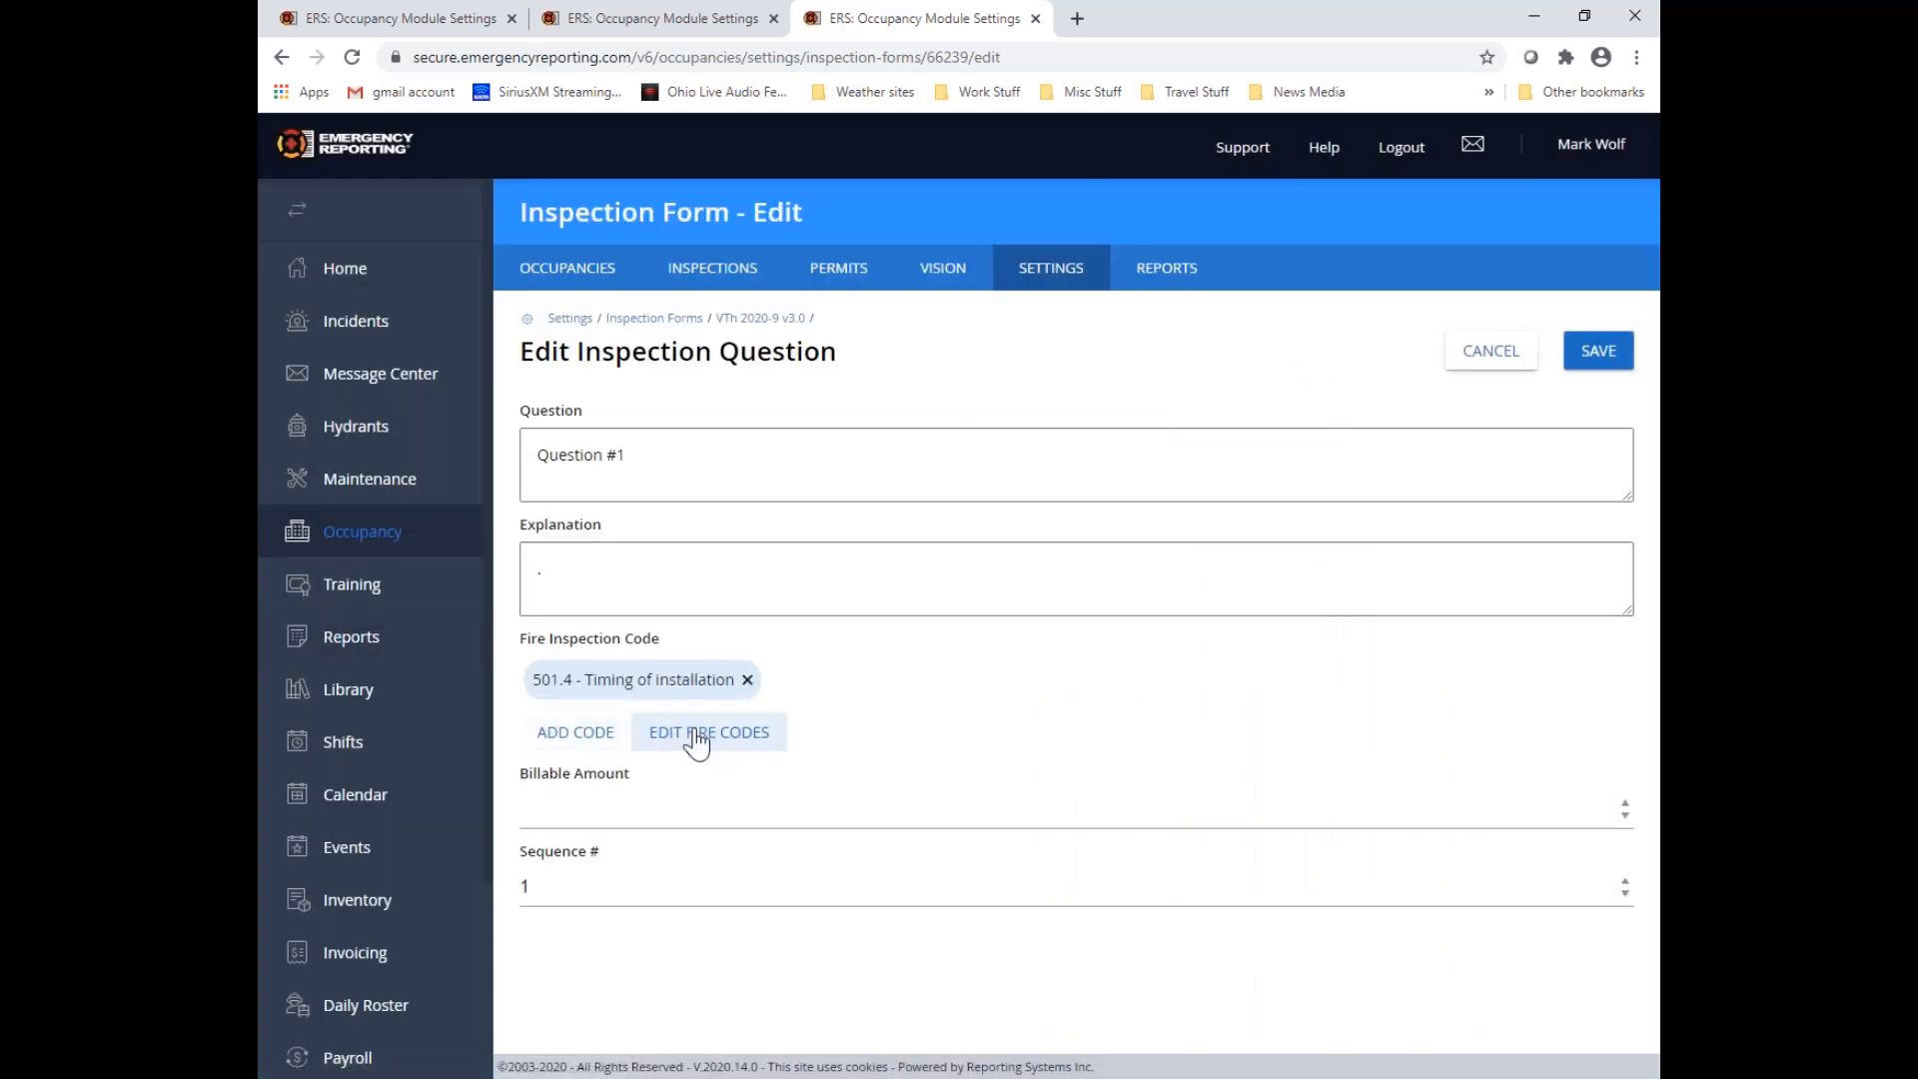
Remove the 501.4 - Timing of installation code from Question #1 and recheck the selectable OFC 2017 codes under 102 - Application
{"action": "left_click", "coordinate": [746, 680]}
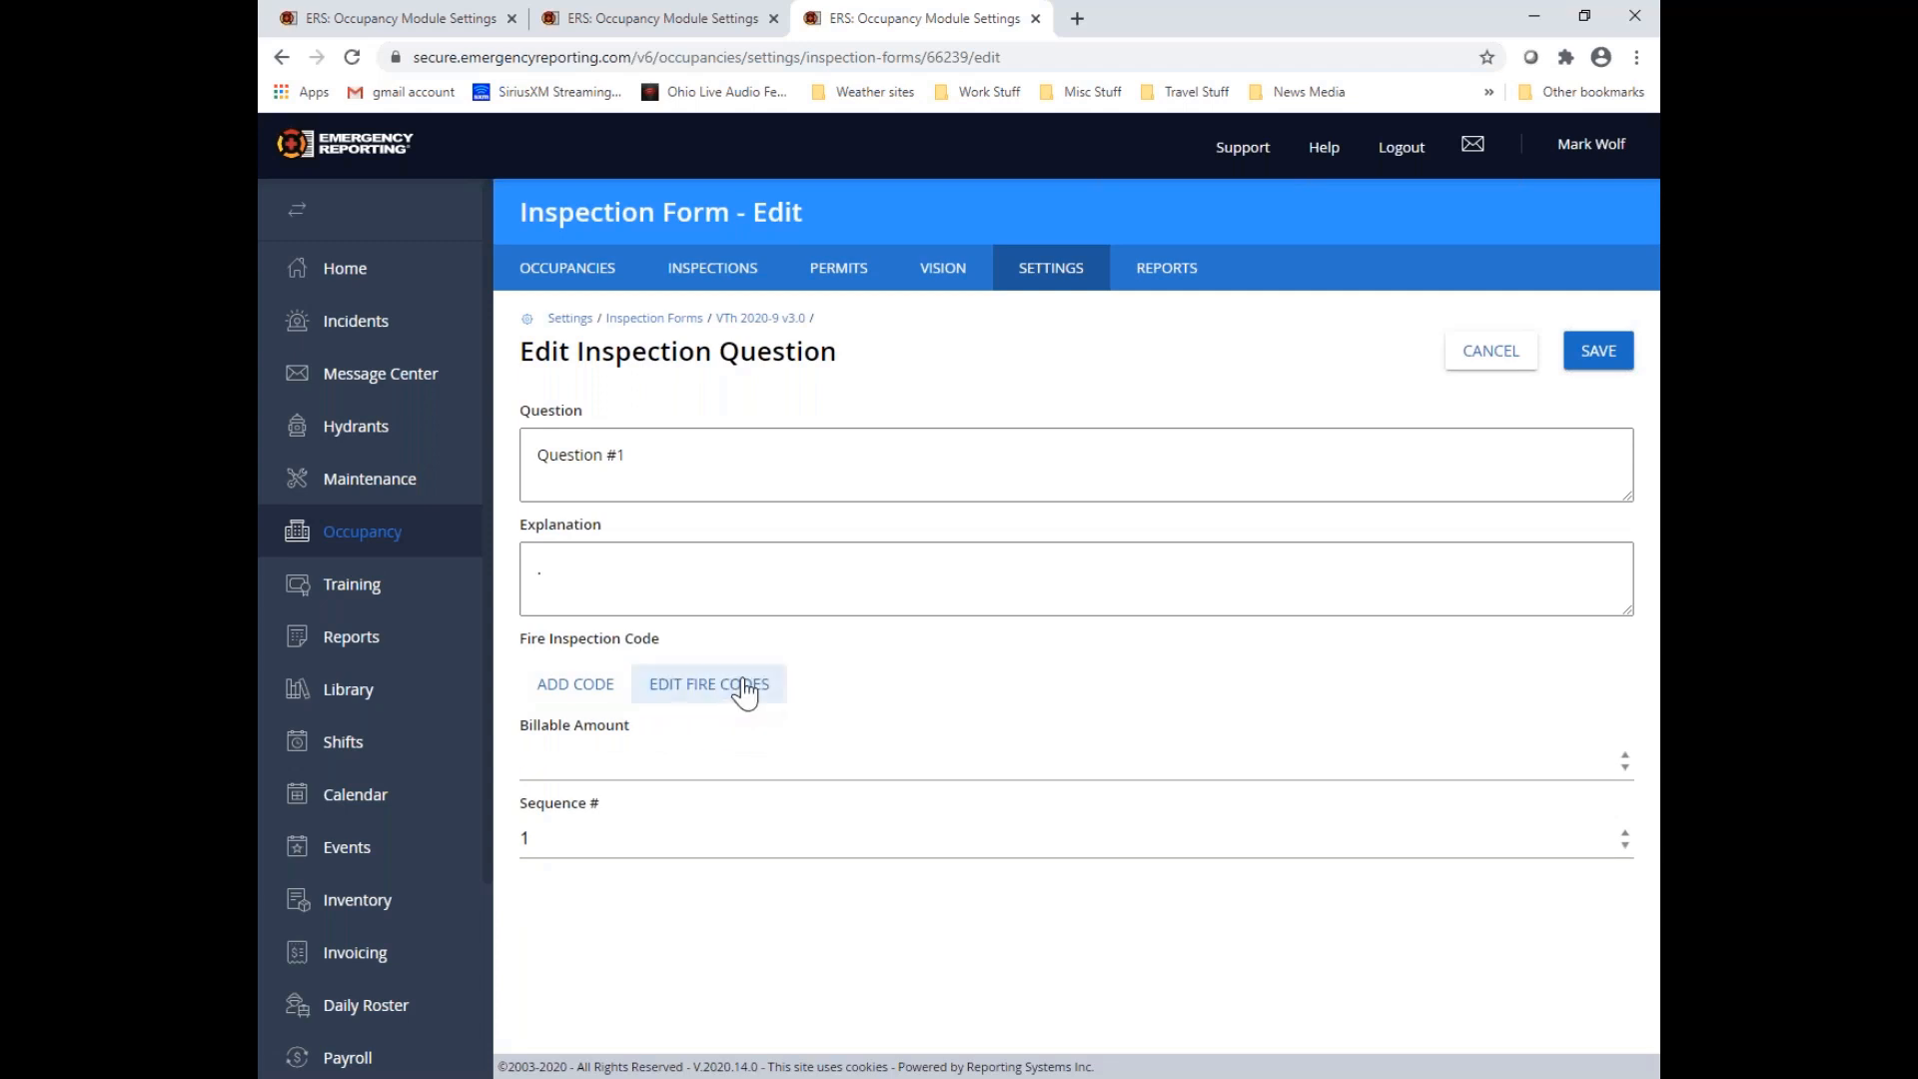
{"action": "left_click", "coordinate": [575, 685]}
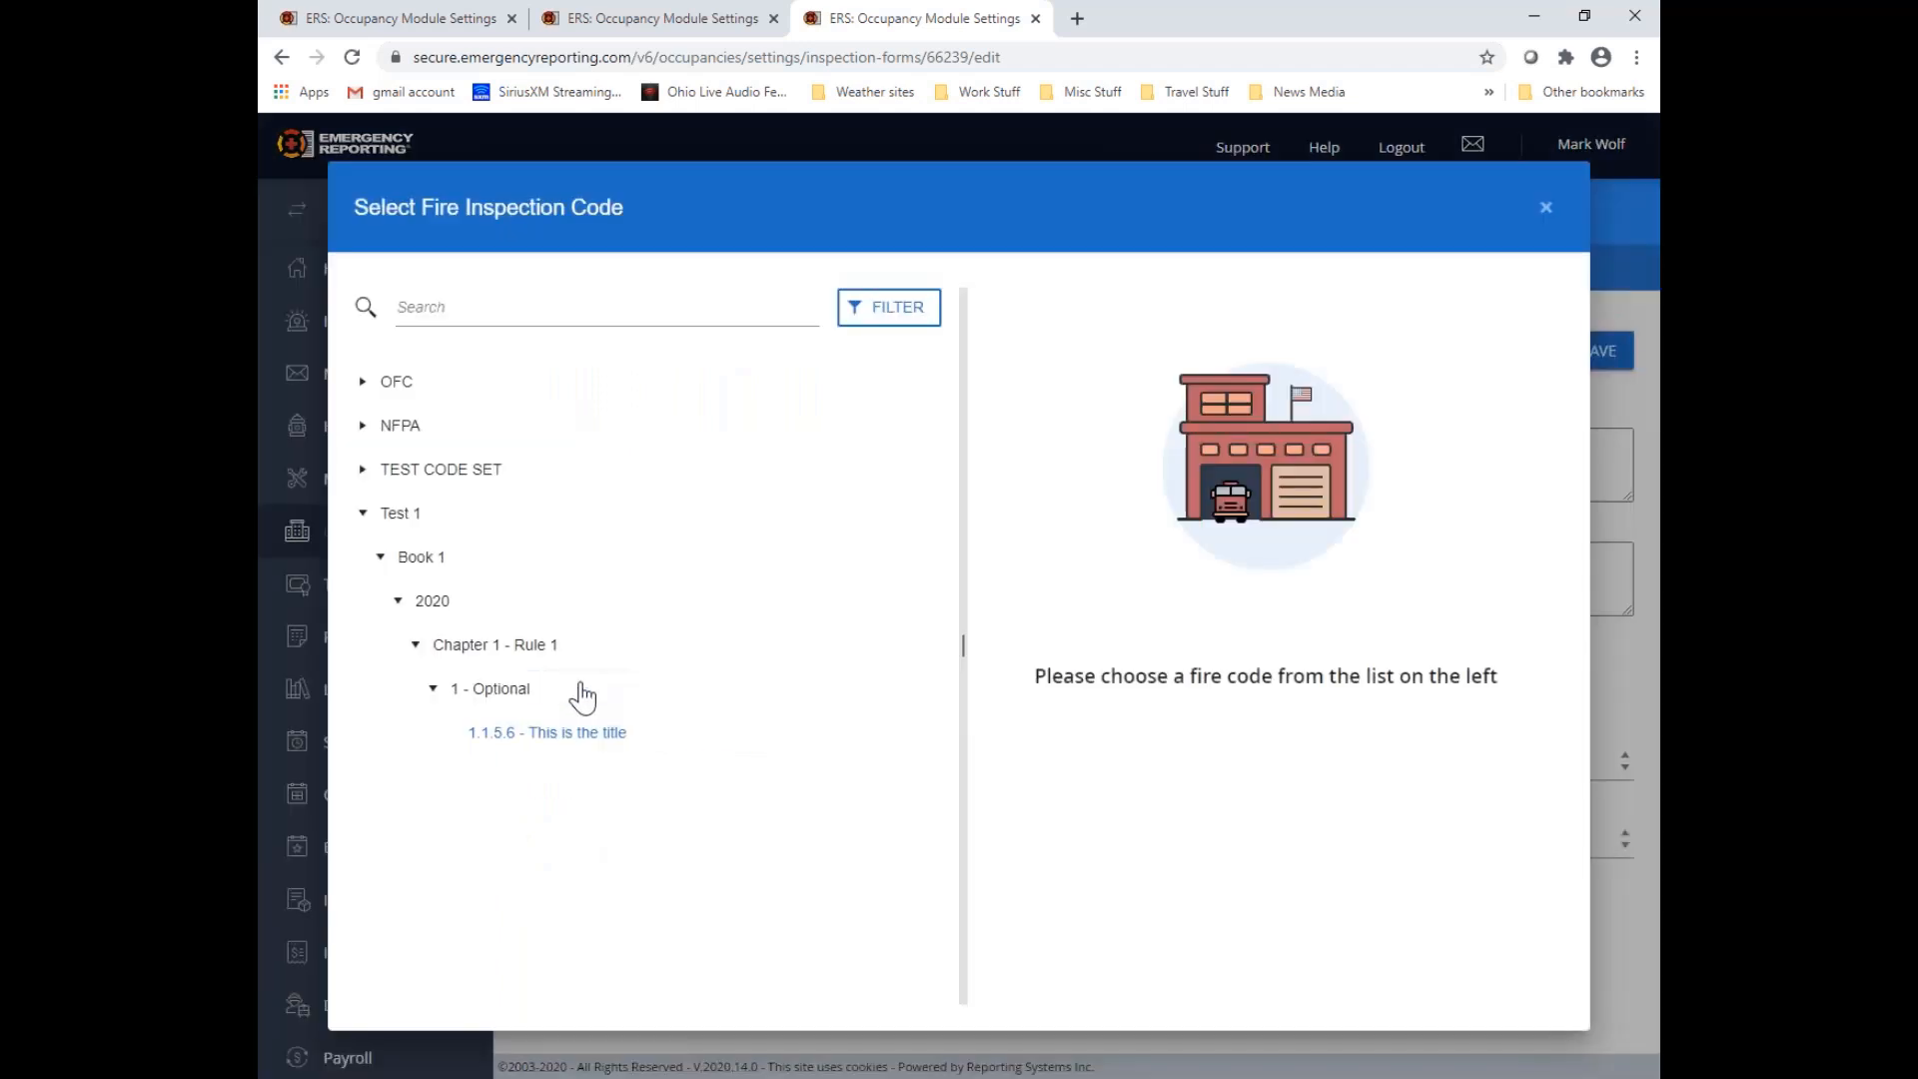
{"action": "left_click", "coordinate": [363, 384]}
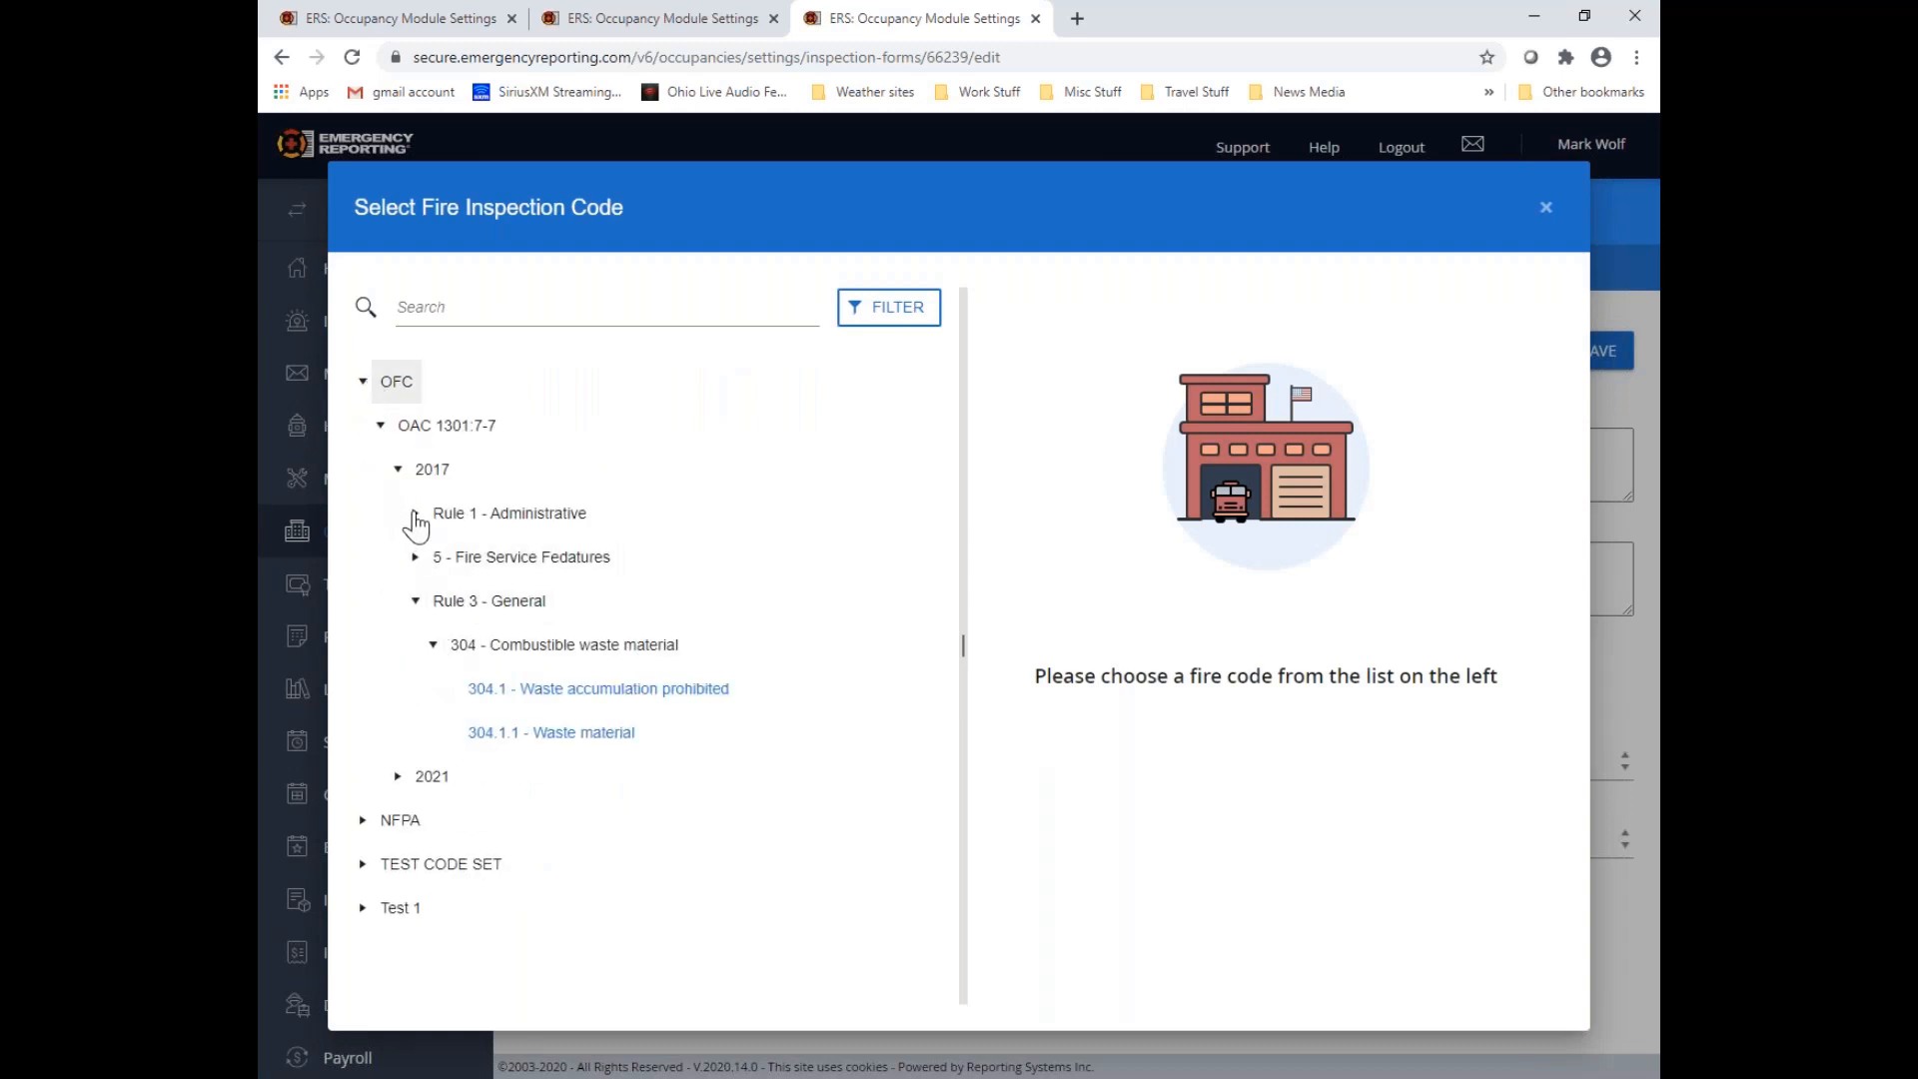
{"action": "left_click", "coordinate": [415, 515]}
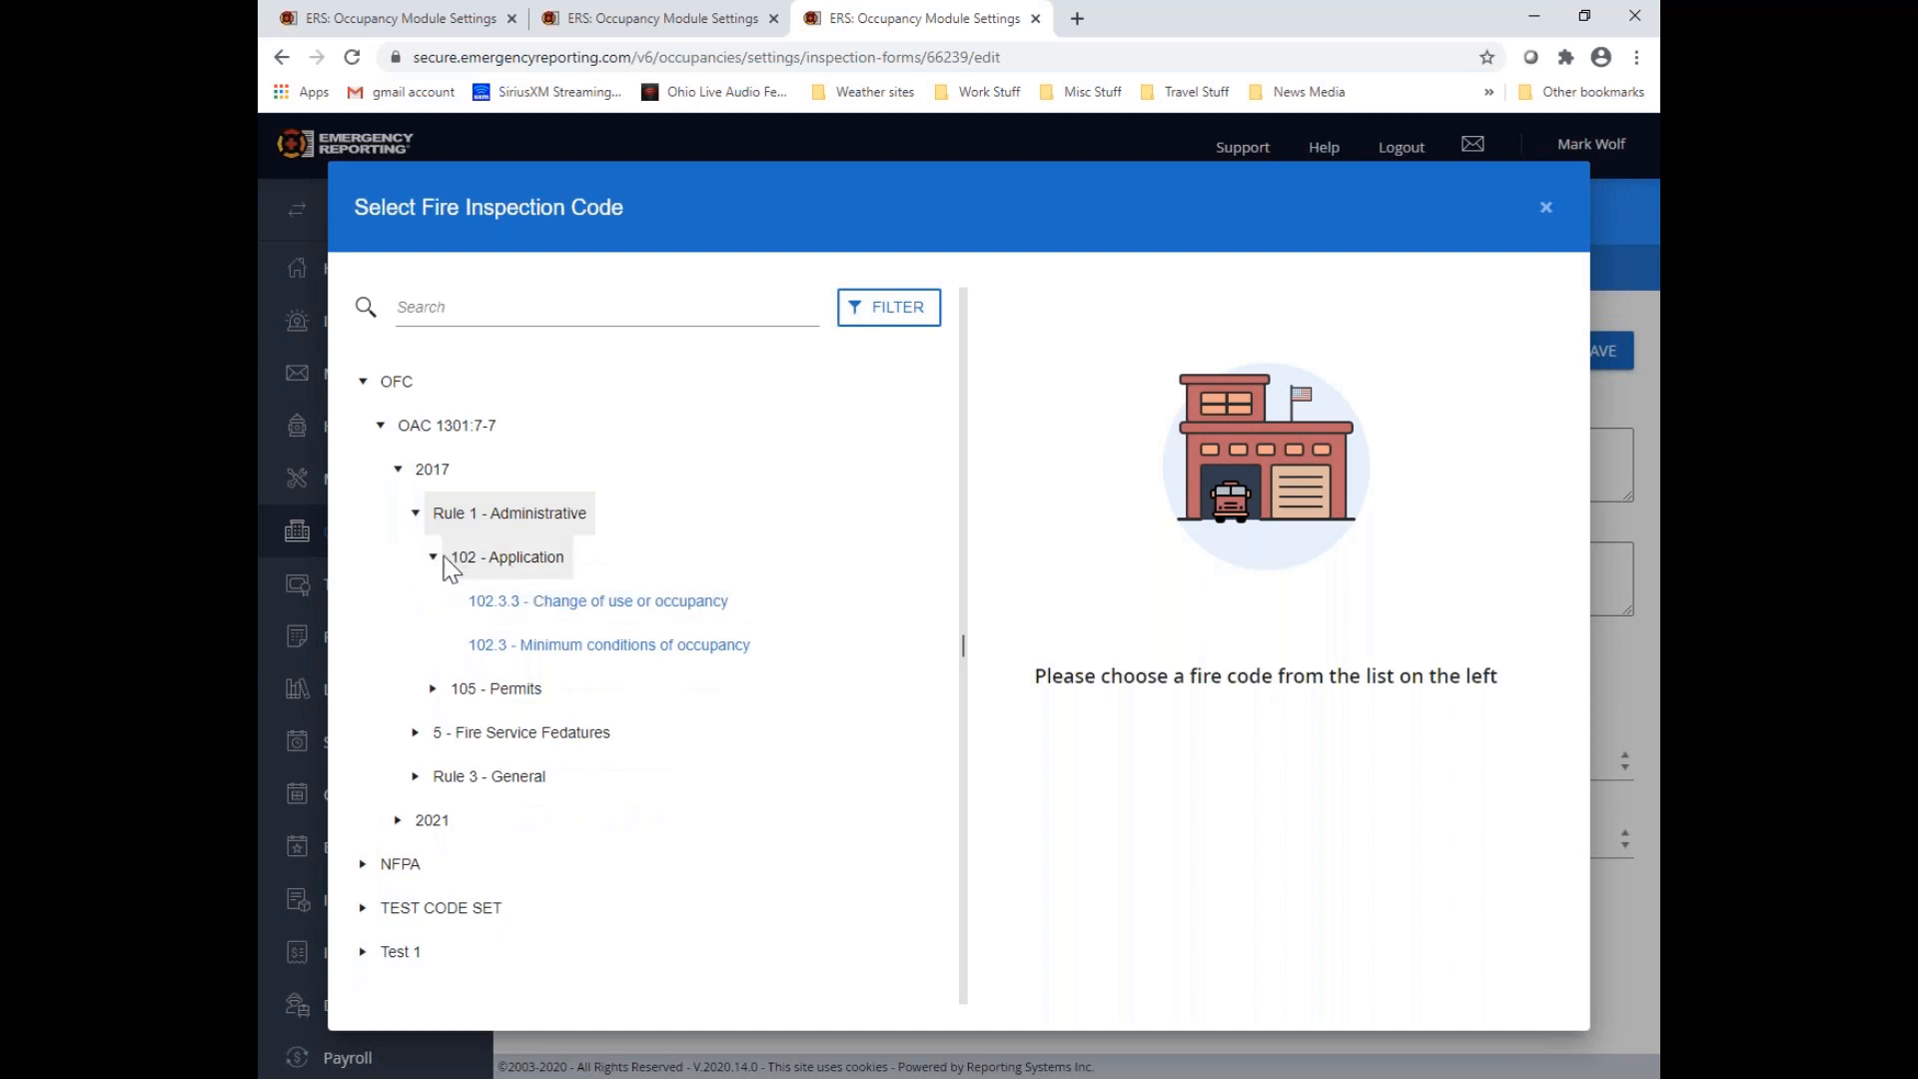
{"action": "left_click", "coordinate": [434, 560]}
{"action": "left_click", "coordinate": [433, 559]}
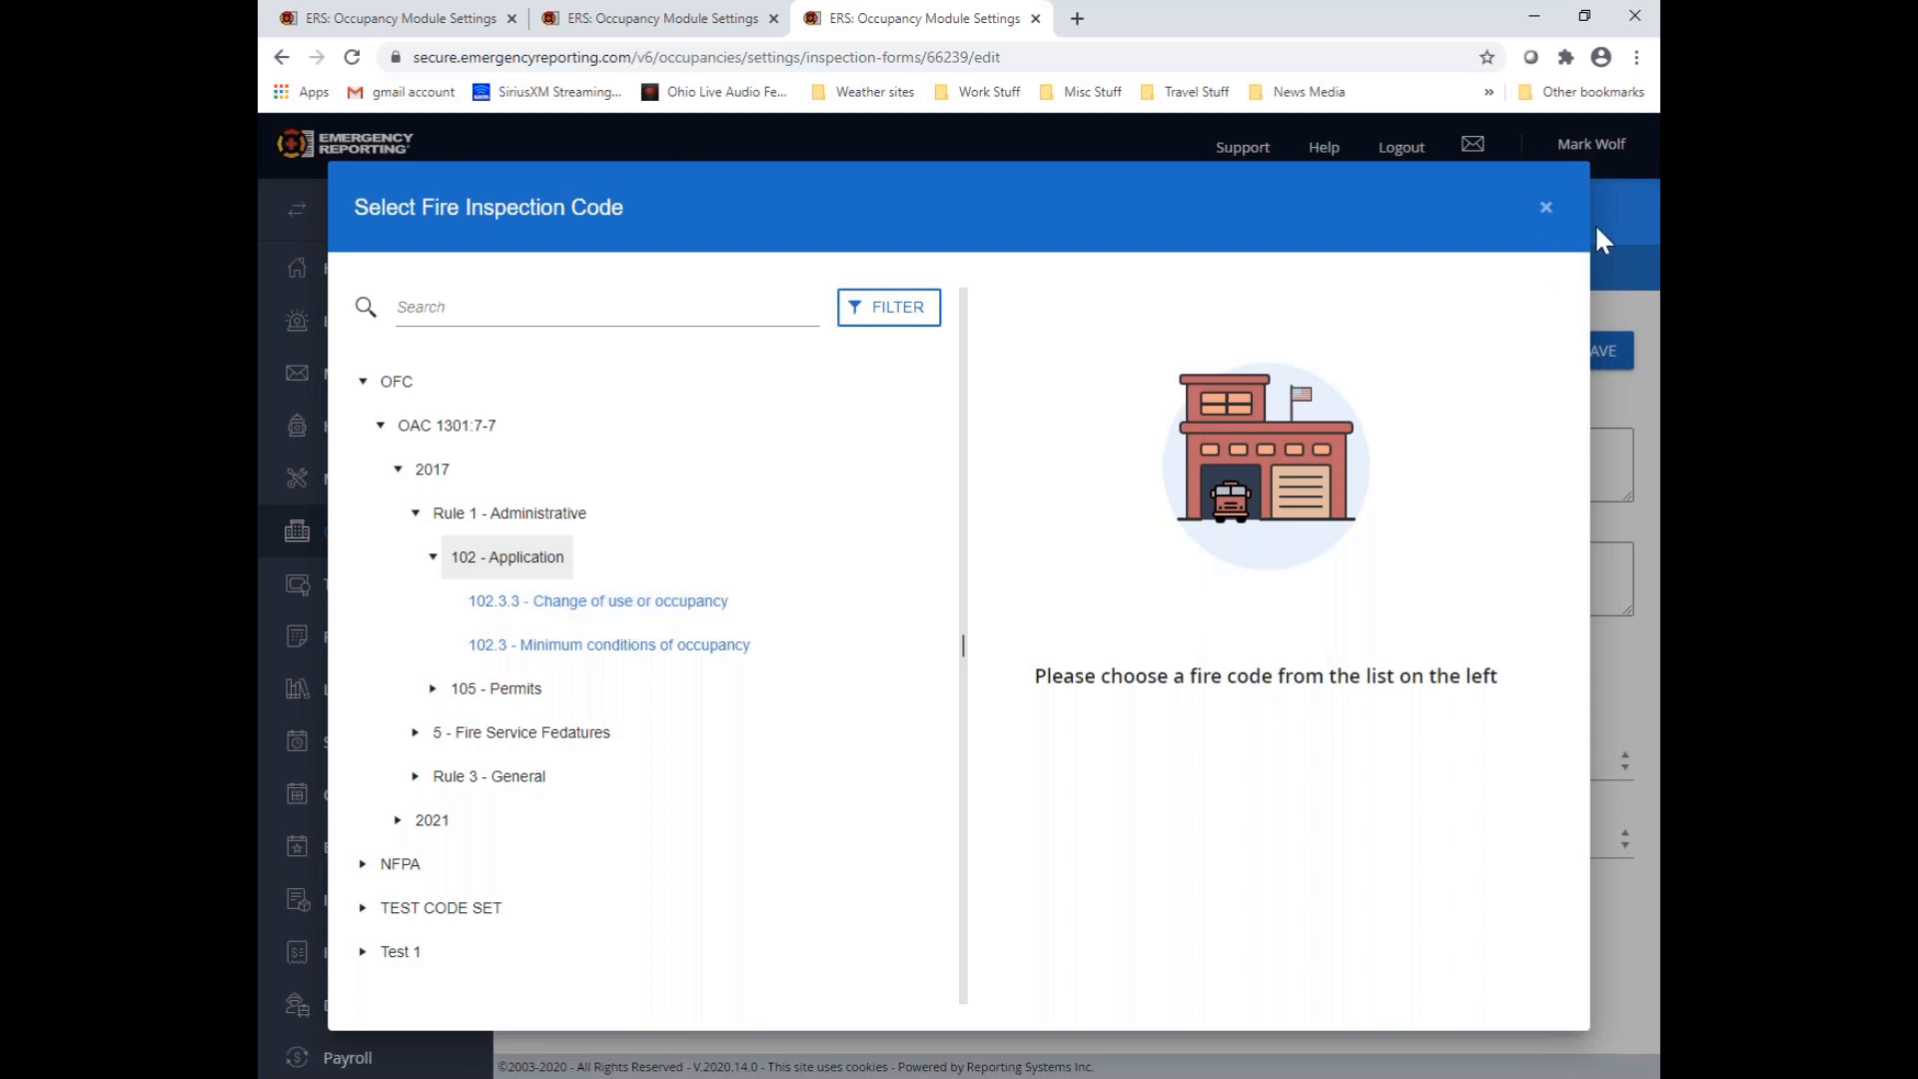
{"action": "left_click", "coordinate": [1545, 208]}
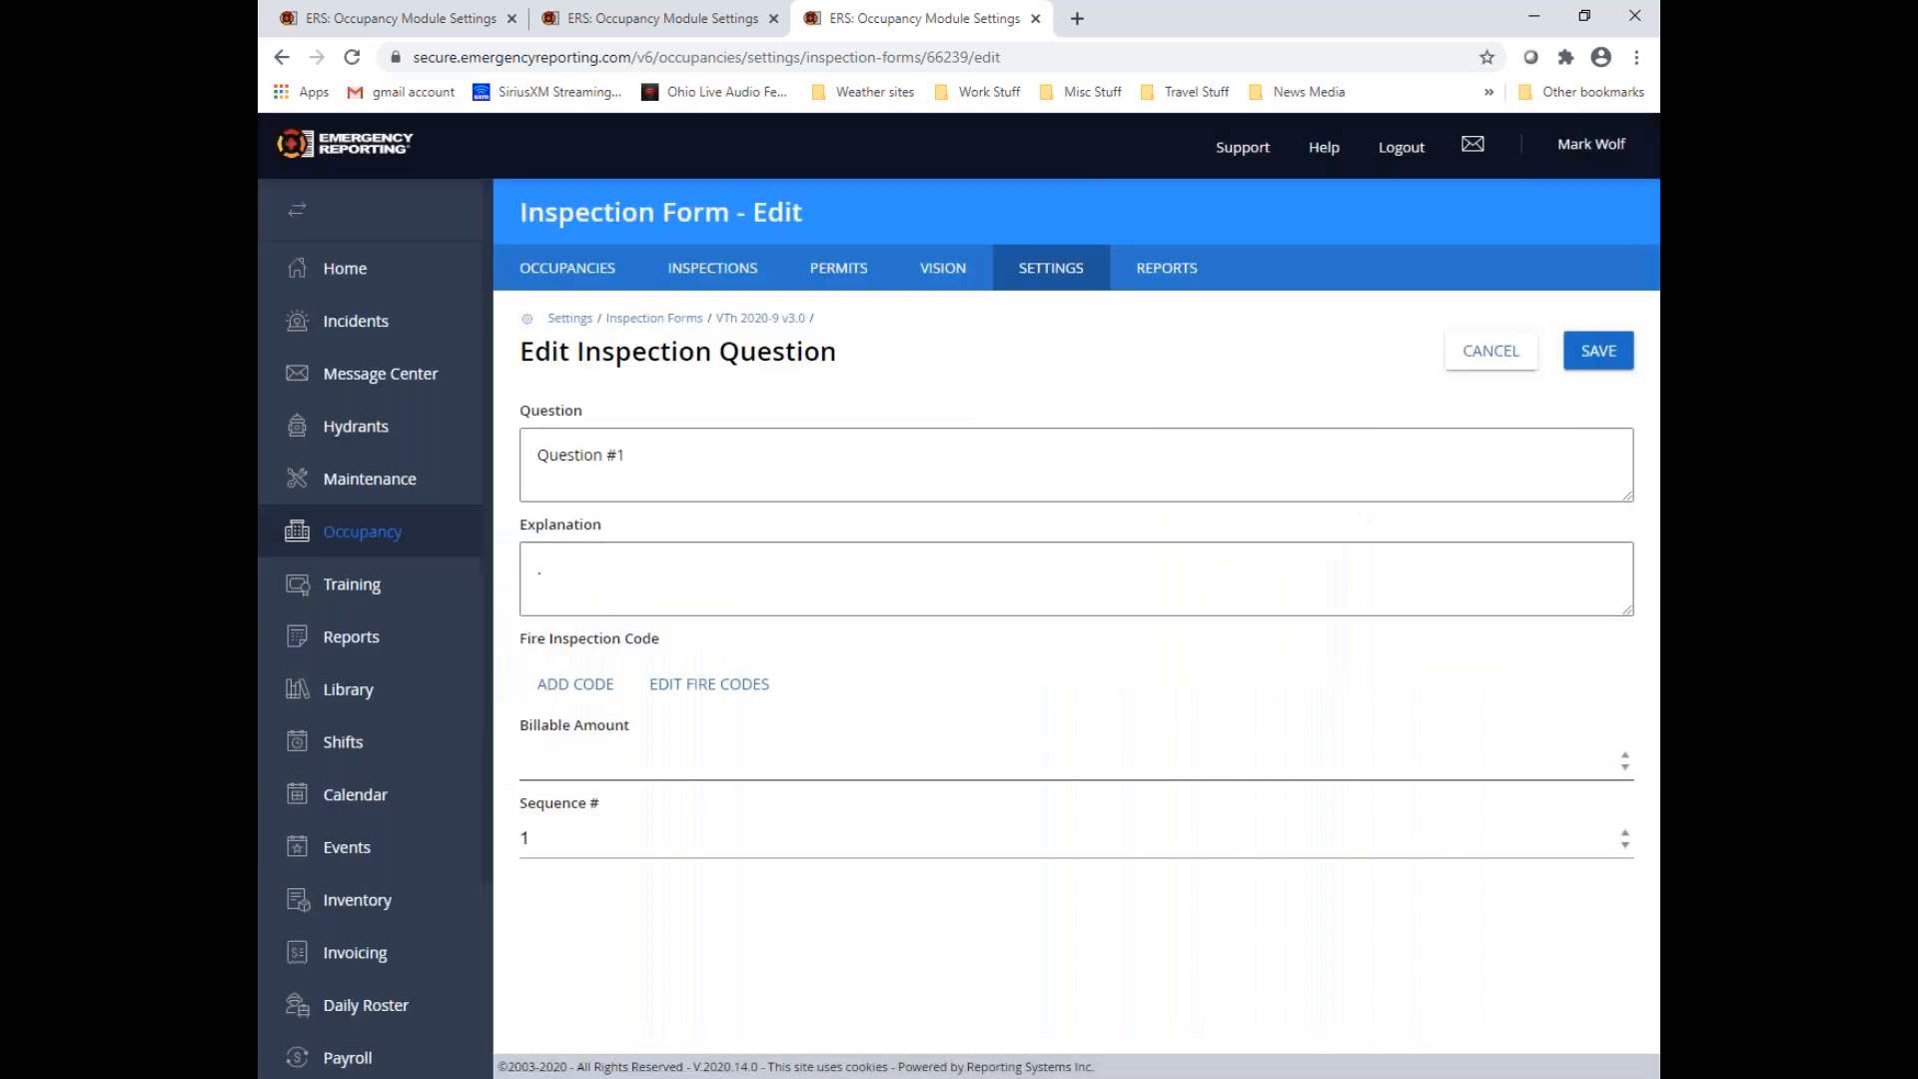
Attach the OFC 2017 code 102.3.3 - Change of use or occupancy to Question #1 and save the question
{"action": "left_click", "coordinate": [577, 685]}
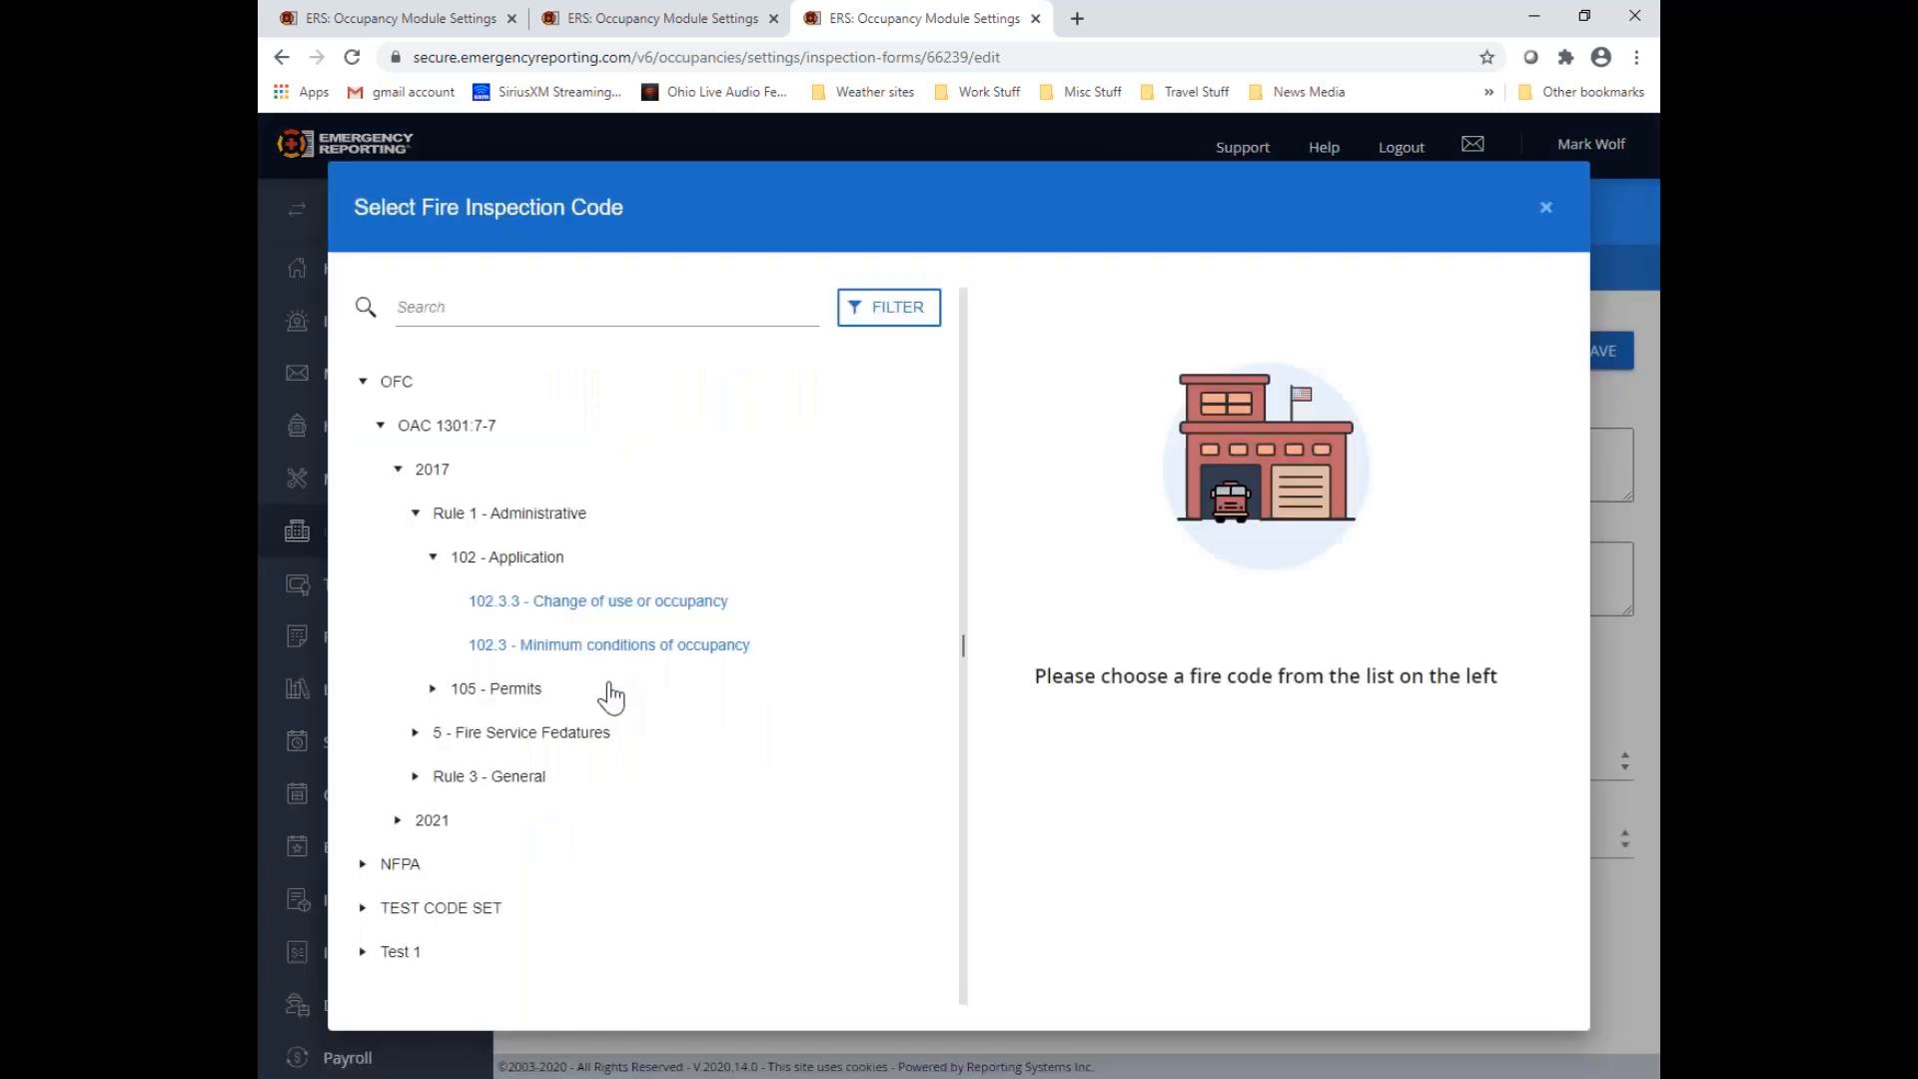
{"action": "left_click", "coordinate": [602, 605]}
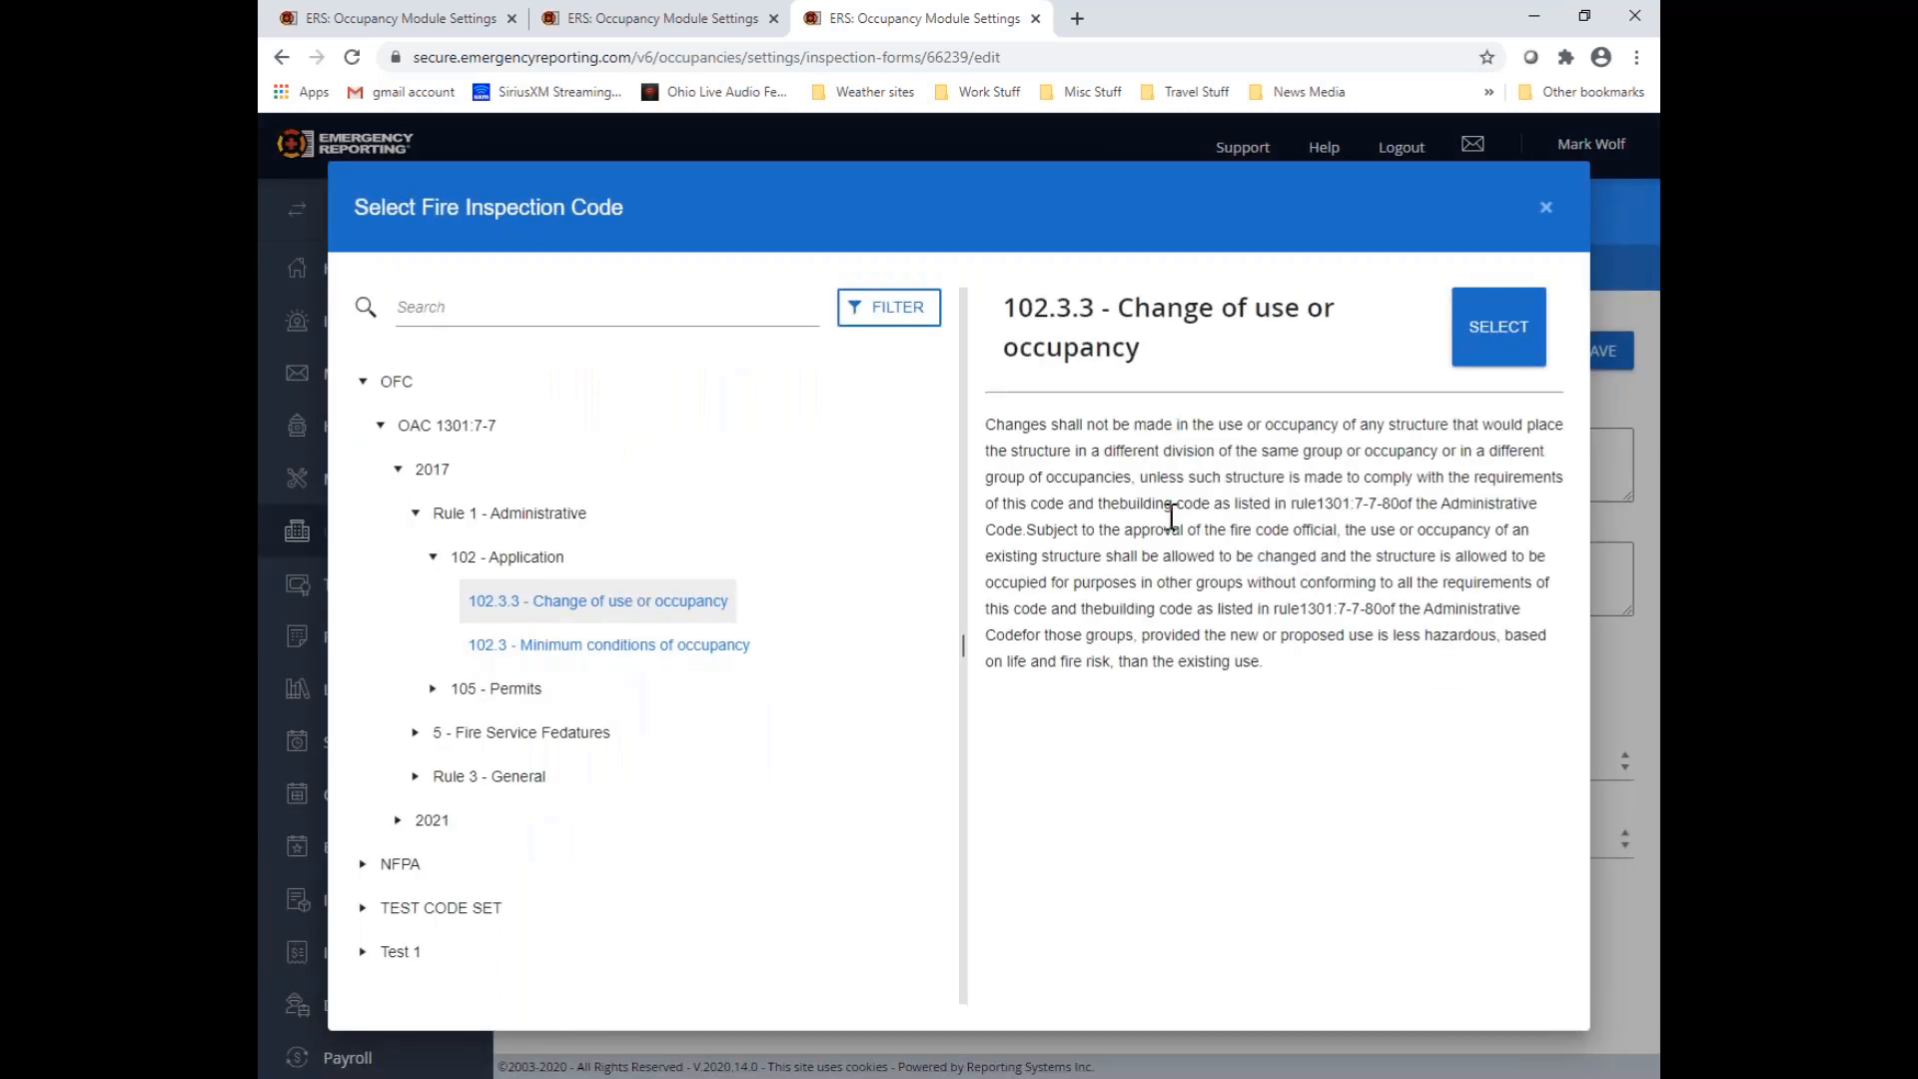
{"action": "left_click", "coordinate": [1512, 340]}
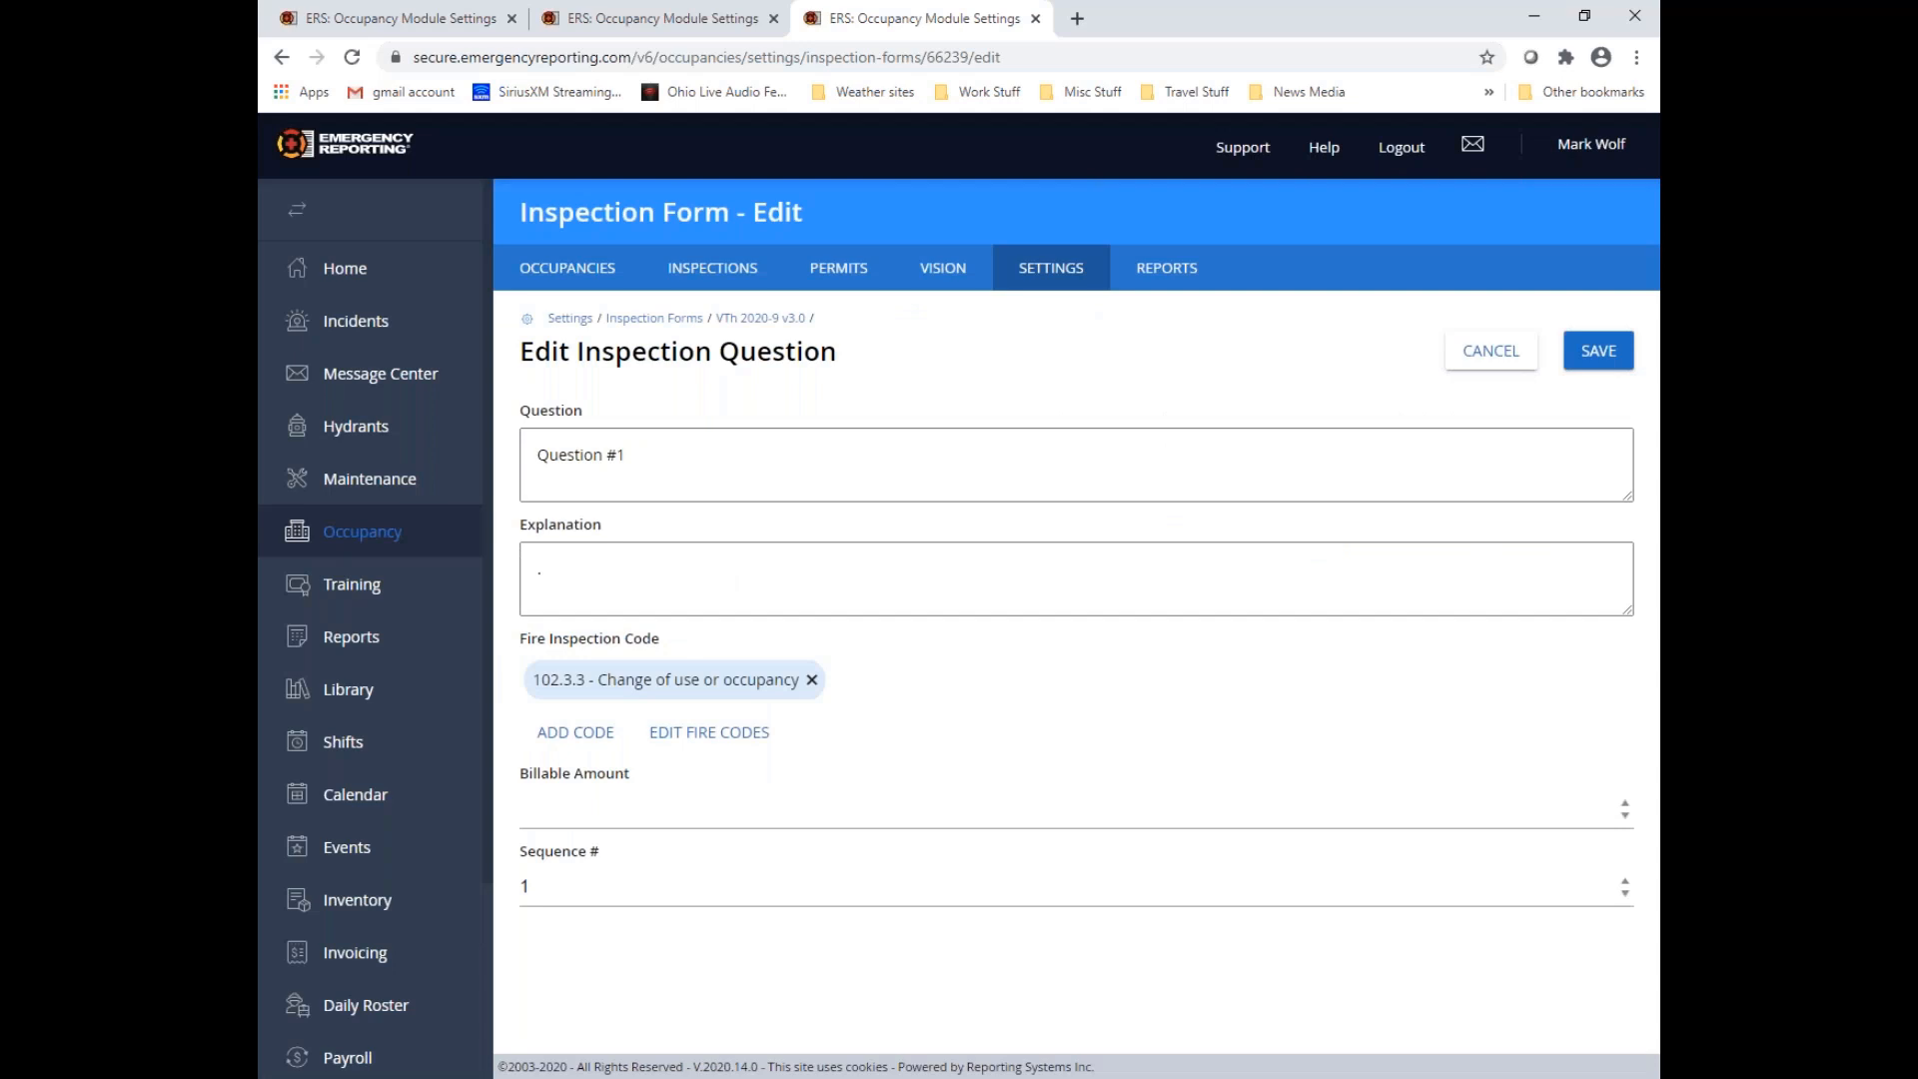
{"action": "left_click", "coordinate": [1597, 354]}
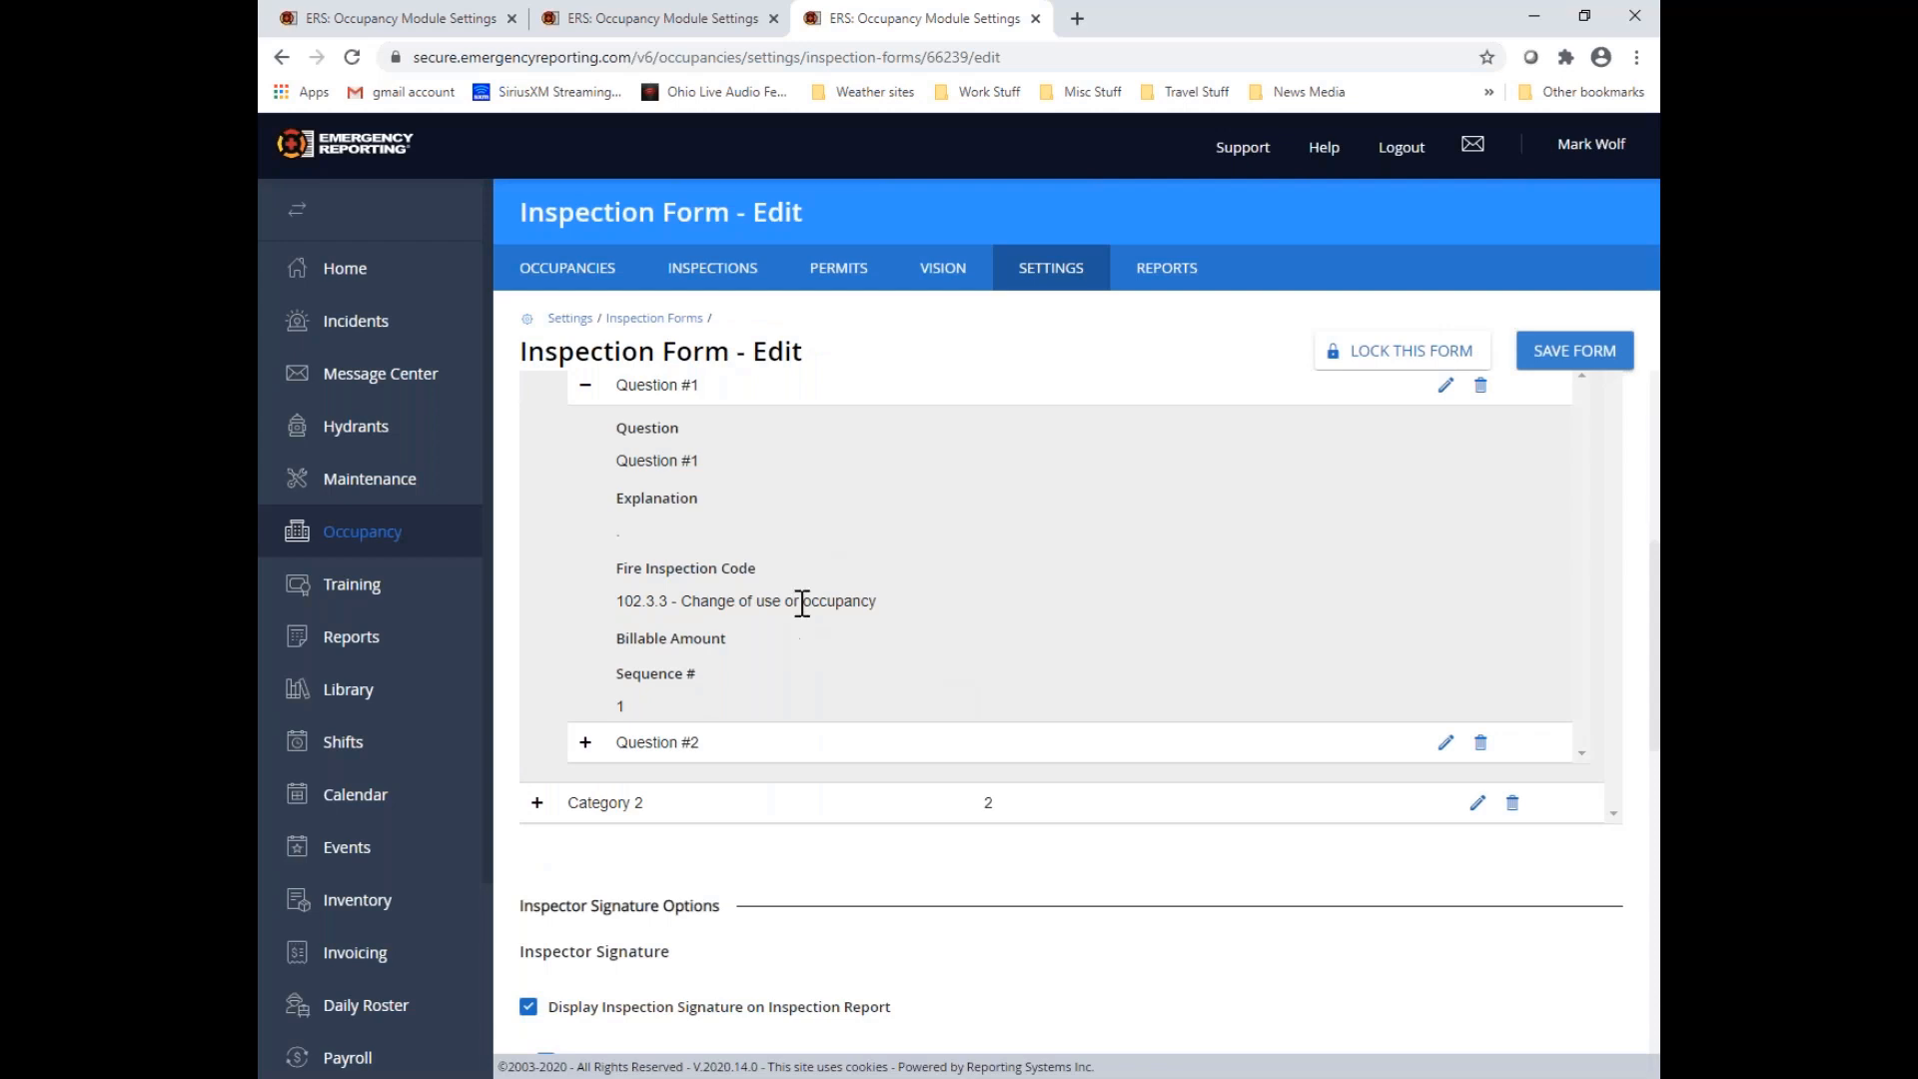
Return to the fire codes list, review the secondary description and edition of 102.3.2 Certificate of occupancy, and close its details without saving
{"action": "left_click", "coordinate": [655, 18]}
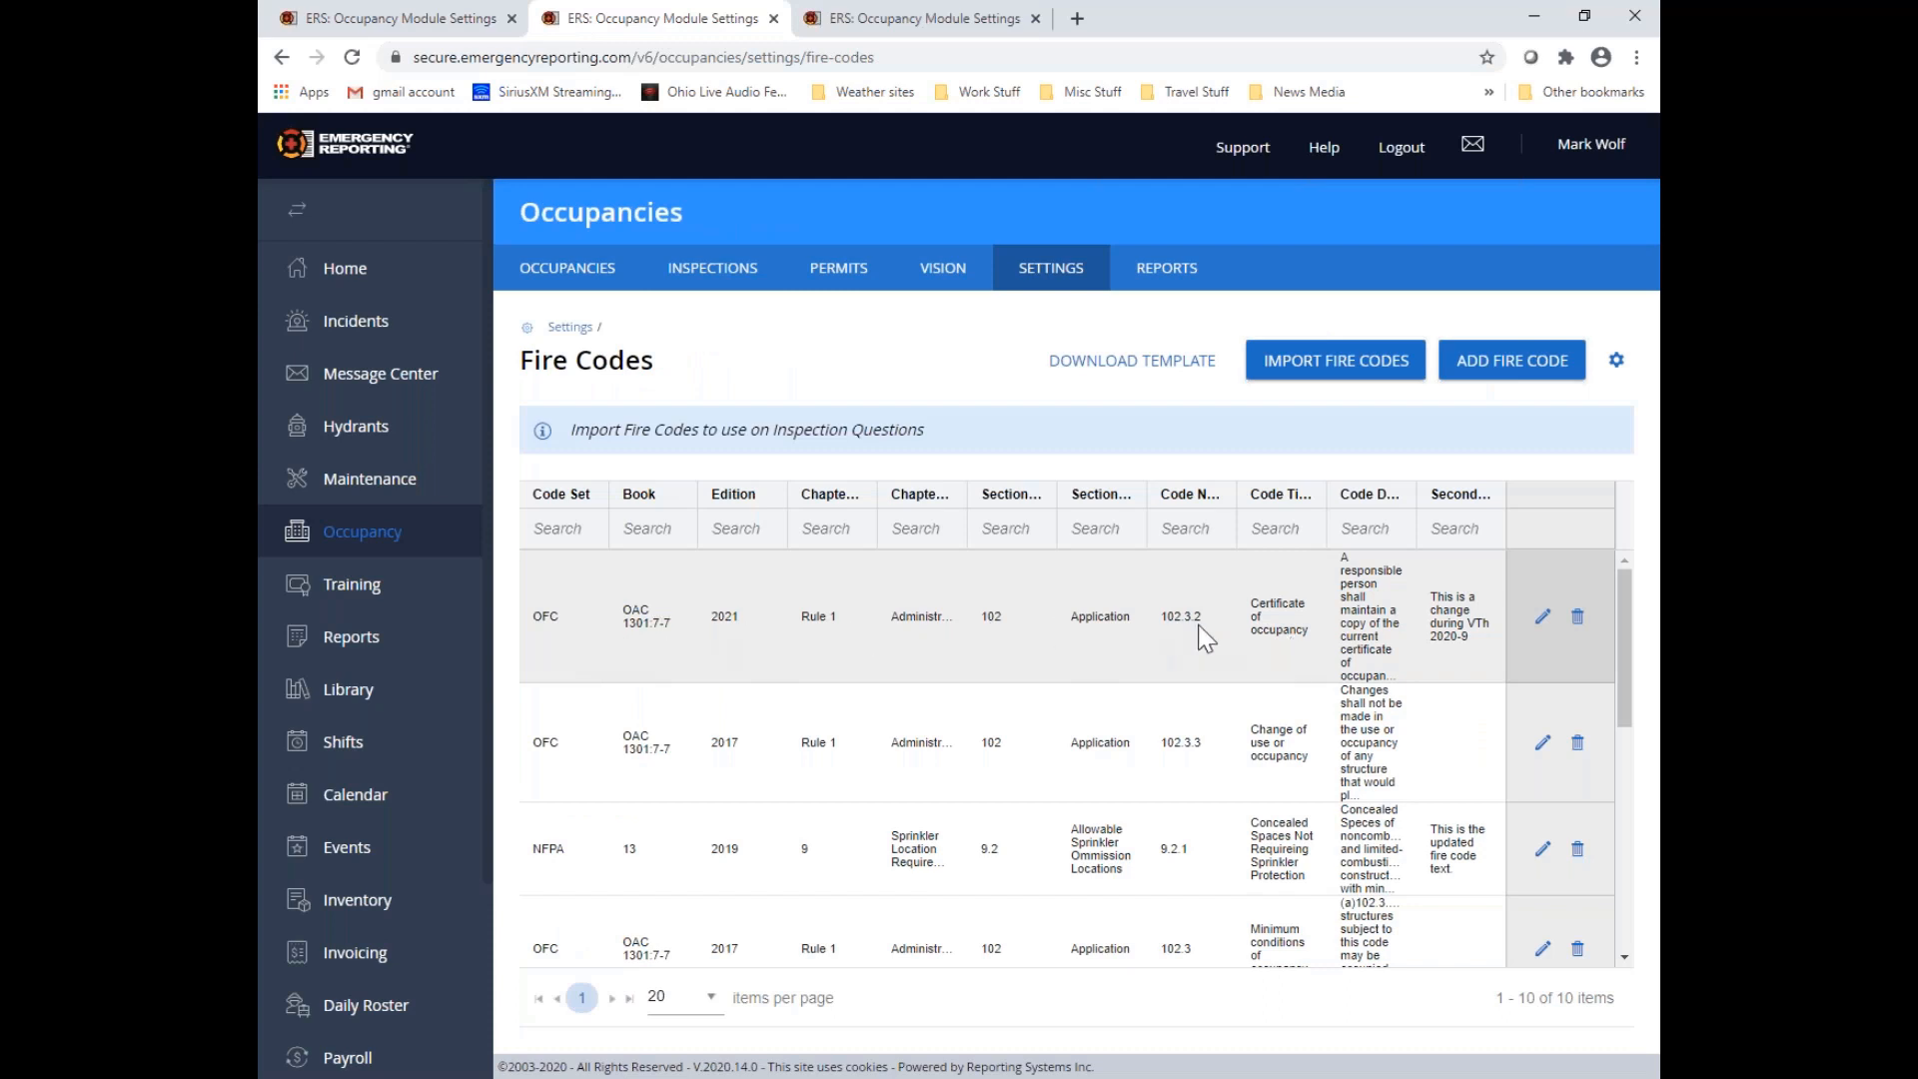
{"action": "left_click", "coordinate": [1540, 620]}
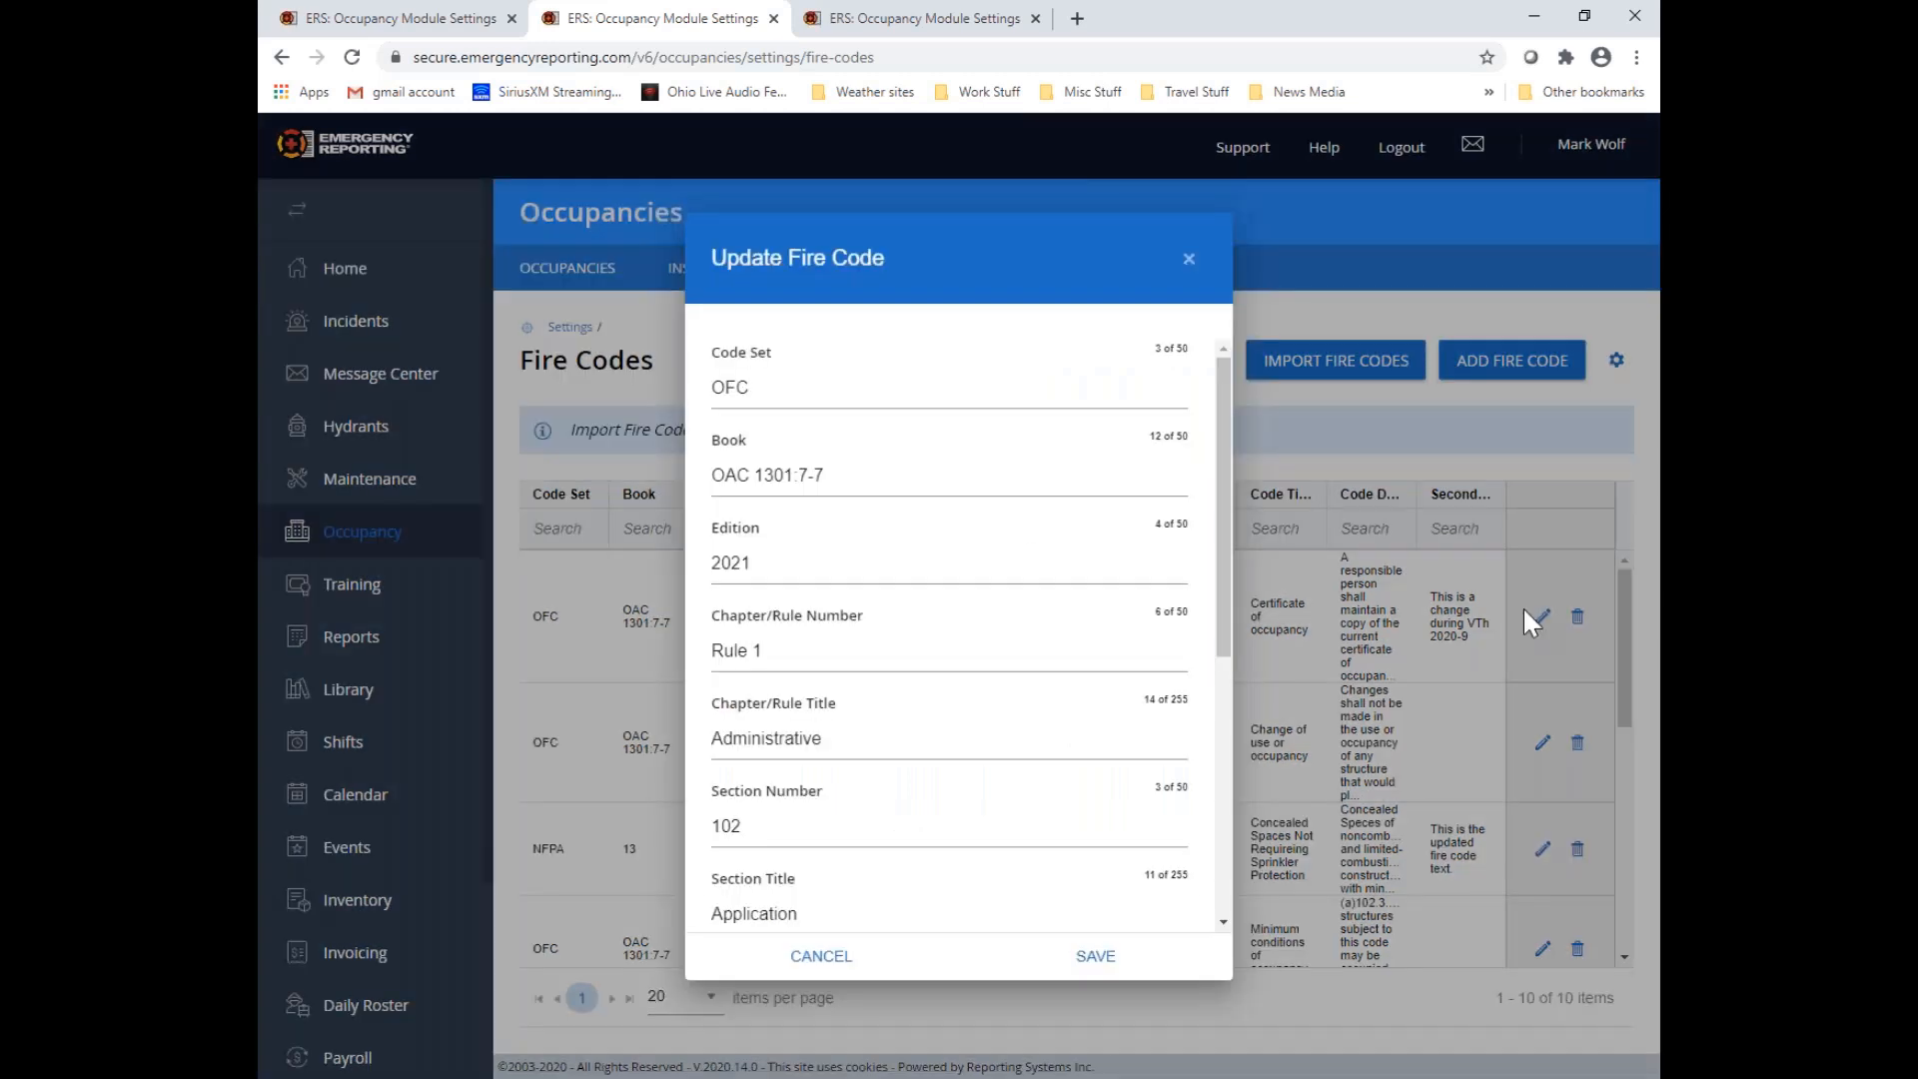
{"action": "scroll", "coordinate": [1028, 557], "scroll_direction": "down", "scroll_amount": 4}
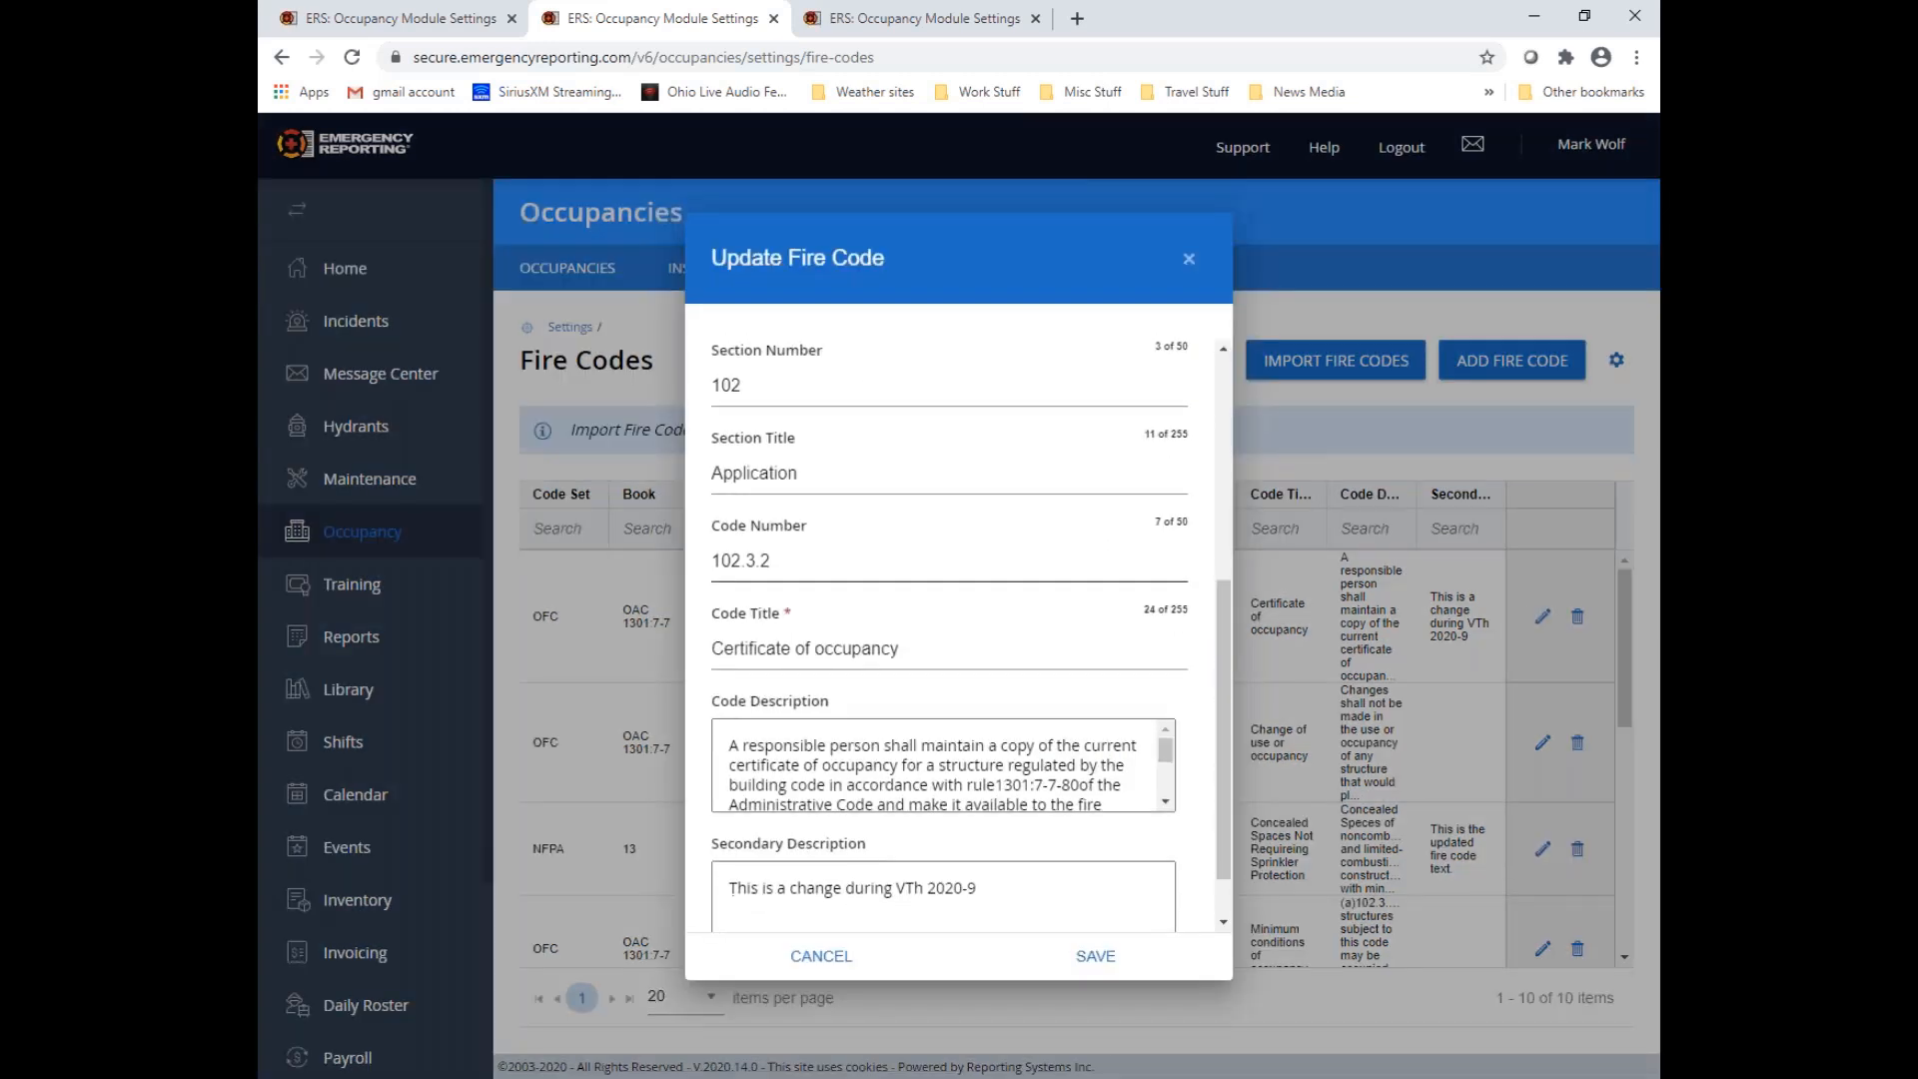
{"action": "scroll", "coordinate": [1029, 595], "scroll_direction": "down", "scroll_amount": 1}
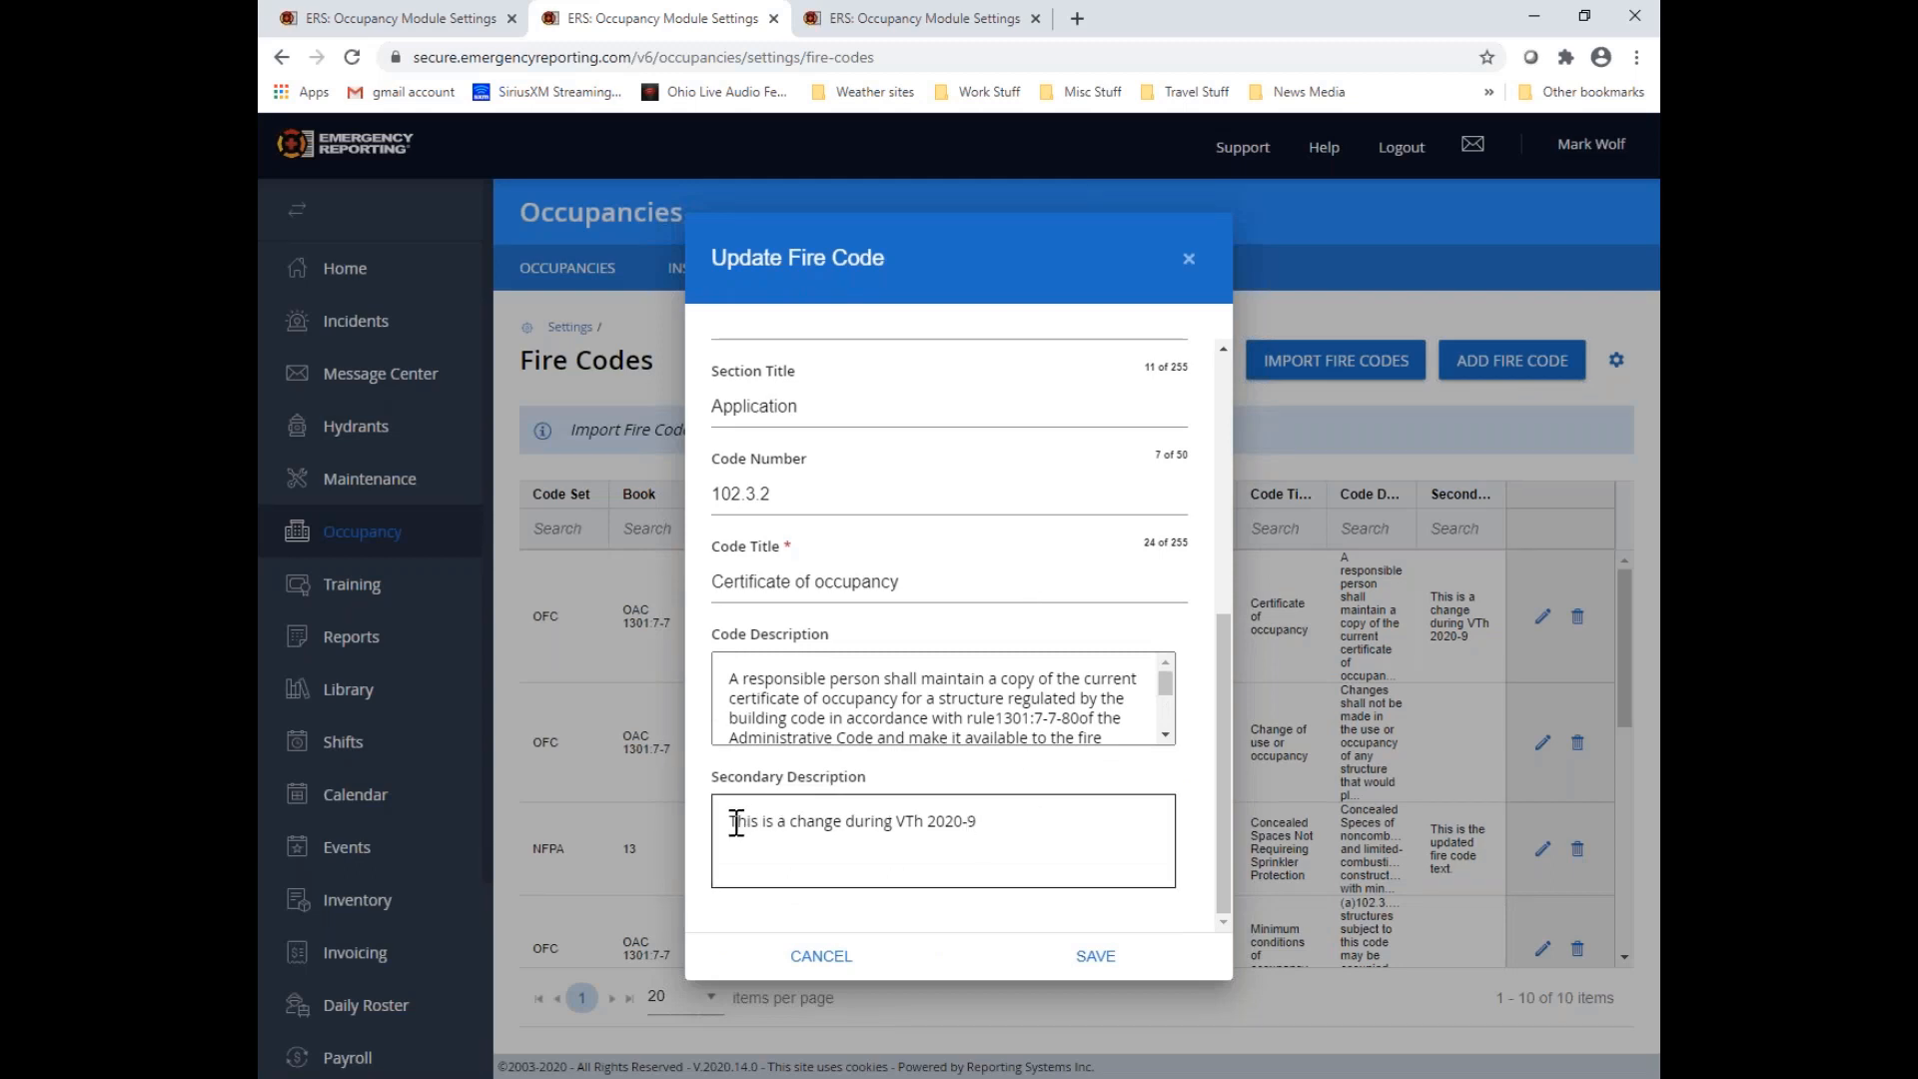
{"action": "left_click_drag", "start_coordinate": [736, 823], "coordinate": [998, 843]}
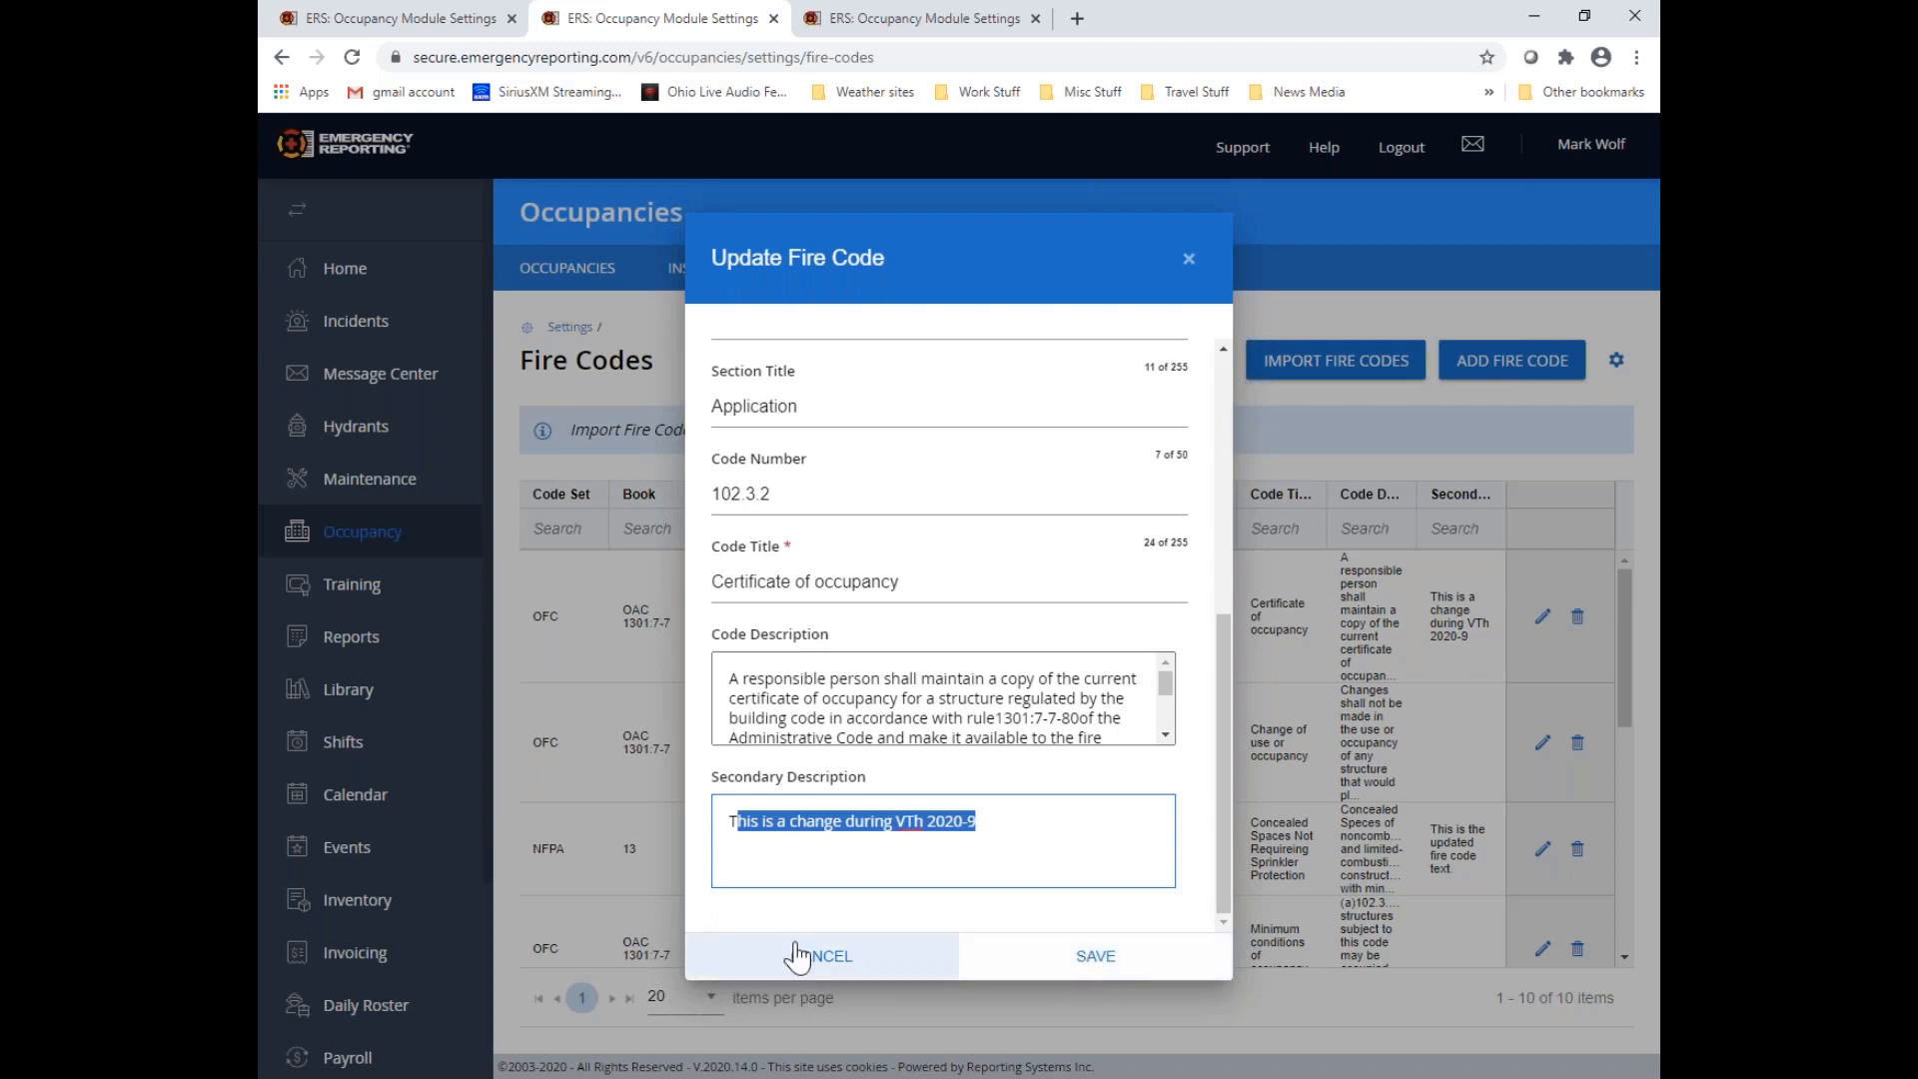
{"action": "scroll", "coordinate": [1019, 560], "scroll_direction": "up", "scroll_amount": 5}
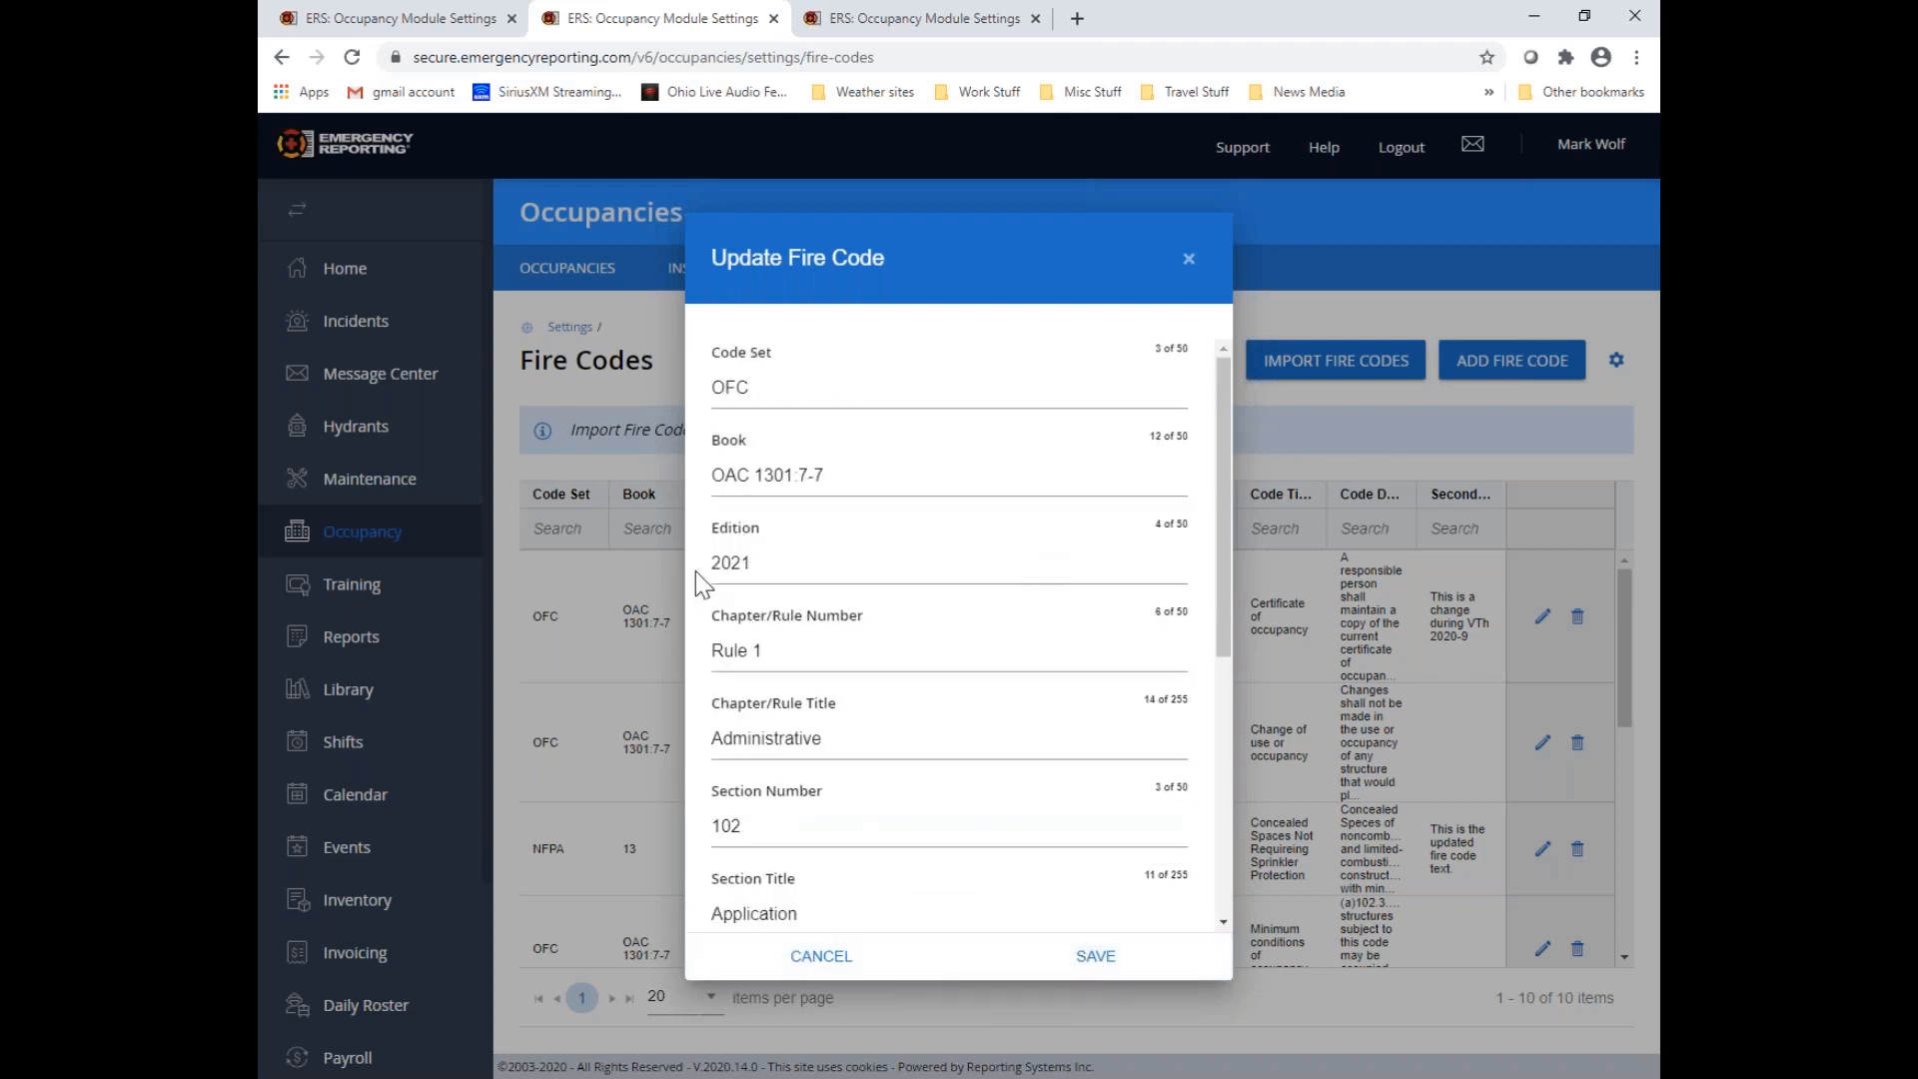
{"action": "left_click_drag", "start_coordinate": [720, 561], "coordinate": [767, 569]}
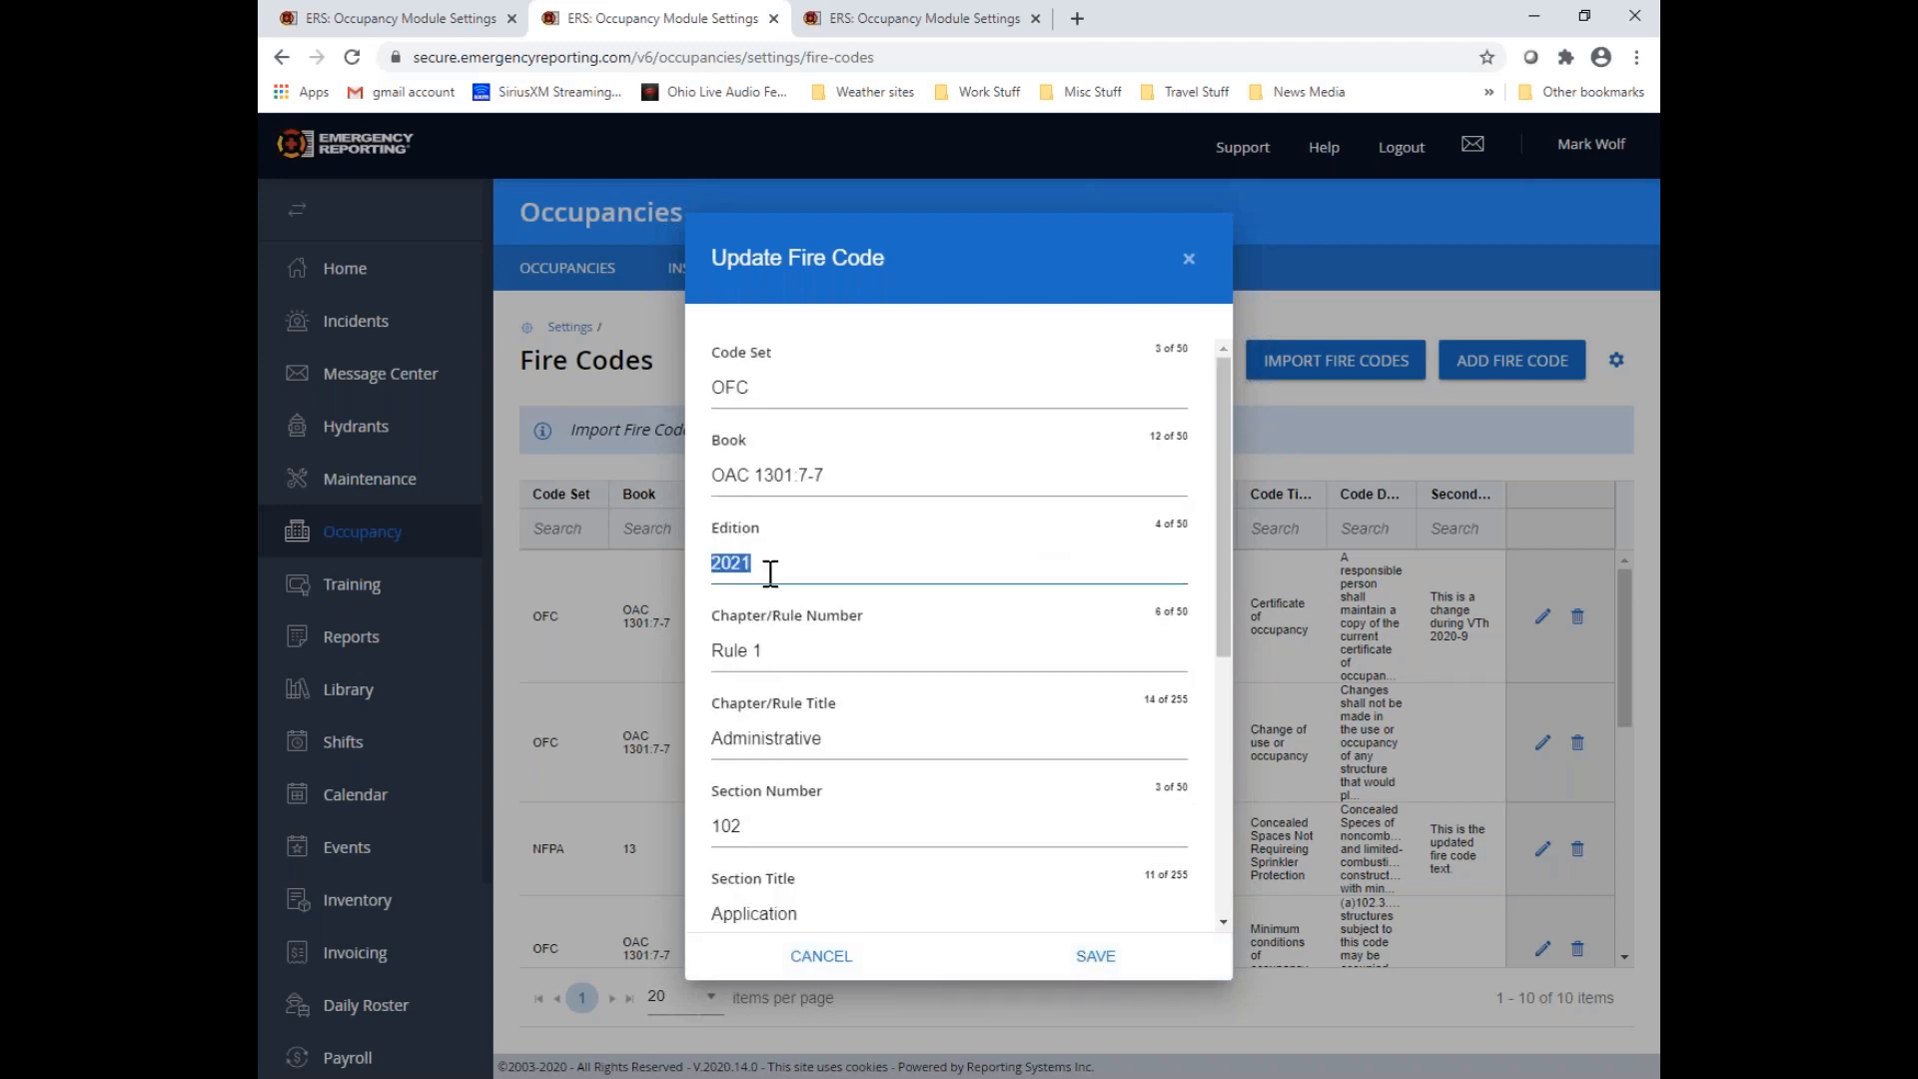
{"action": "left_click", "coordinate": [1188, 262]}
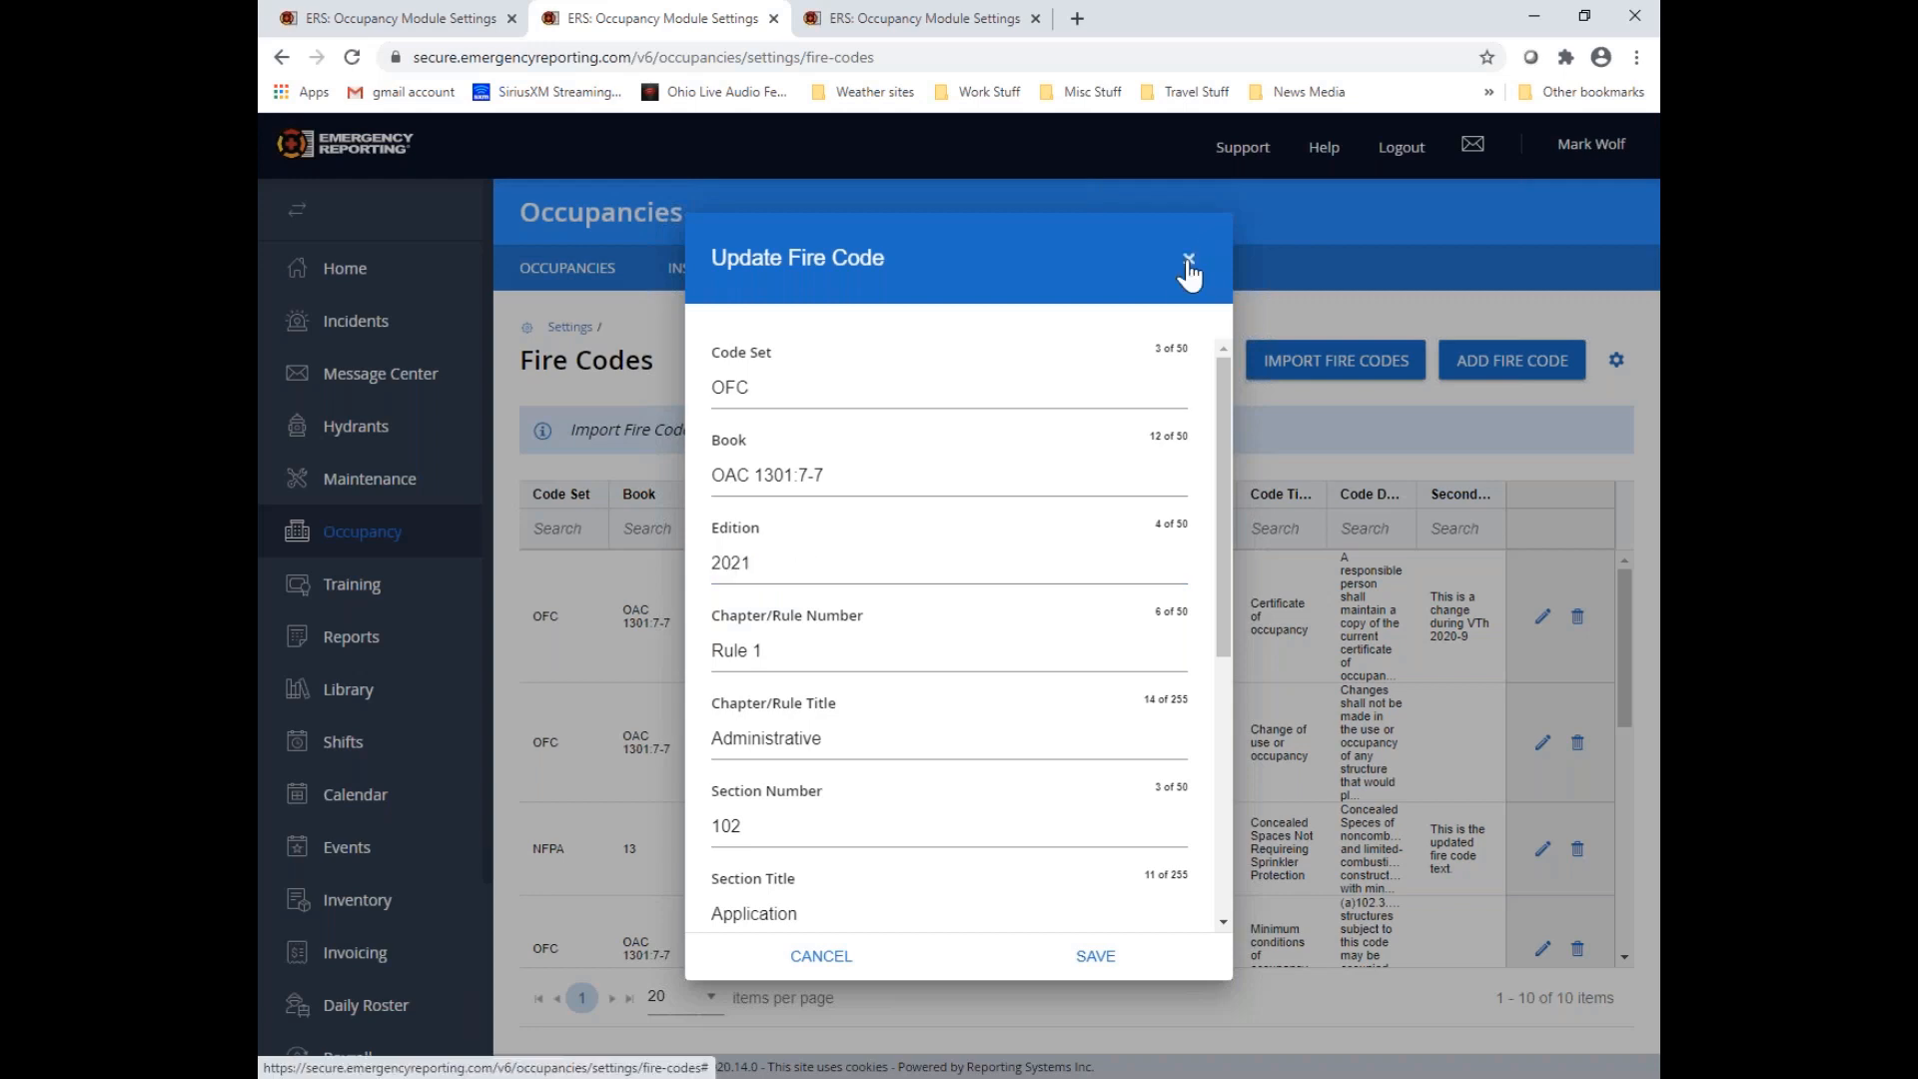
Return to the inspection form, reopen Question #1 for editing and remove the 102.3.3 - Change of use or occupancy code
{"action": "left_click", "coordinate": [889, 18]}
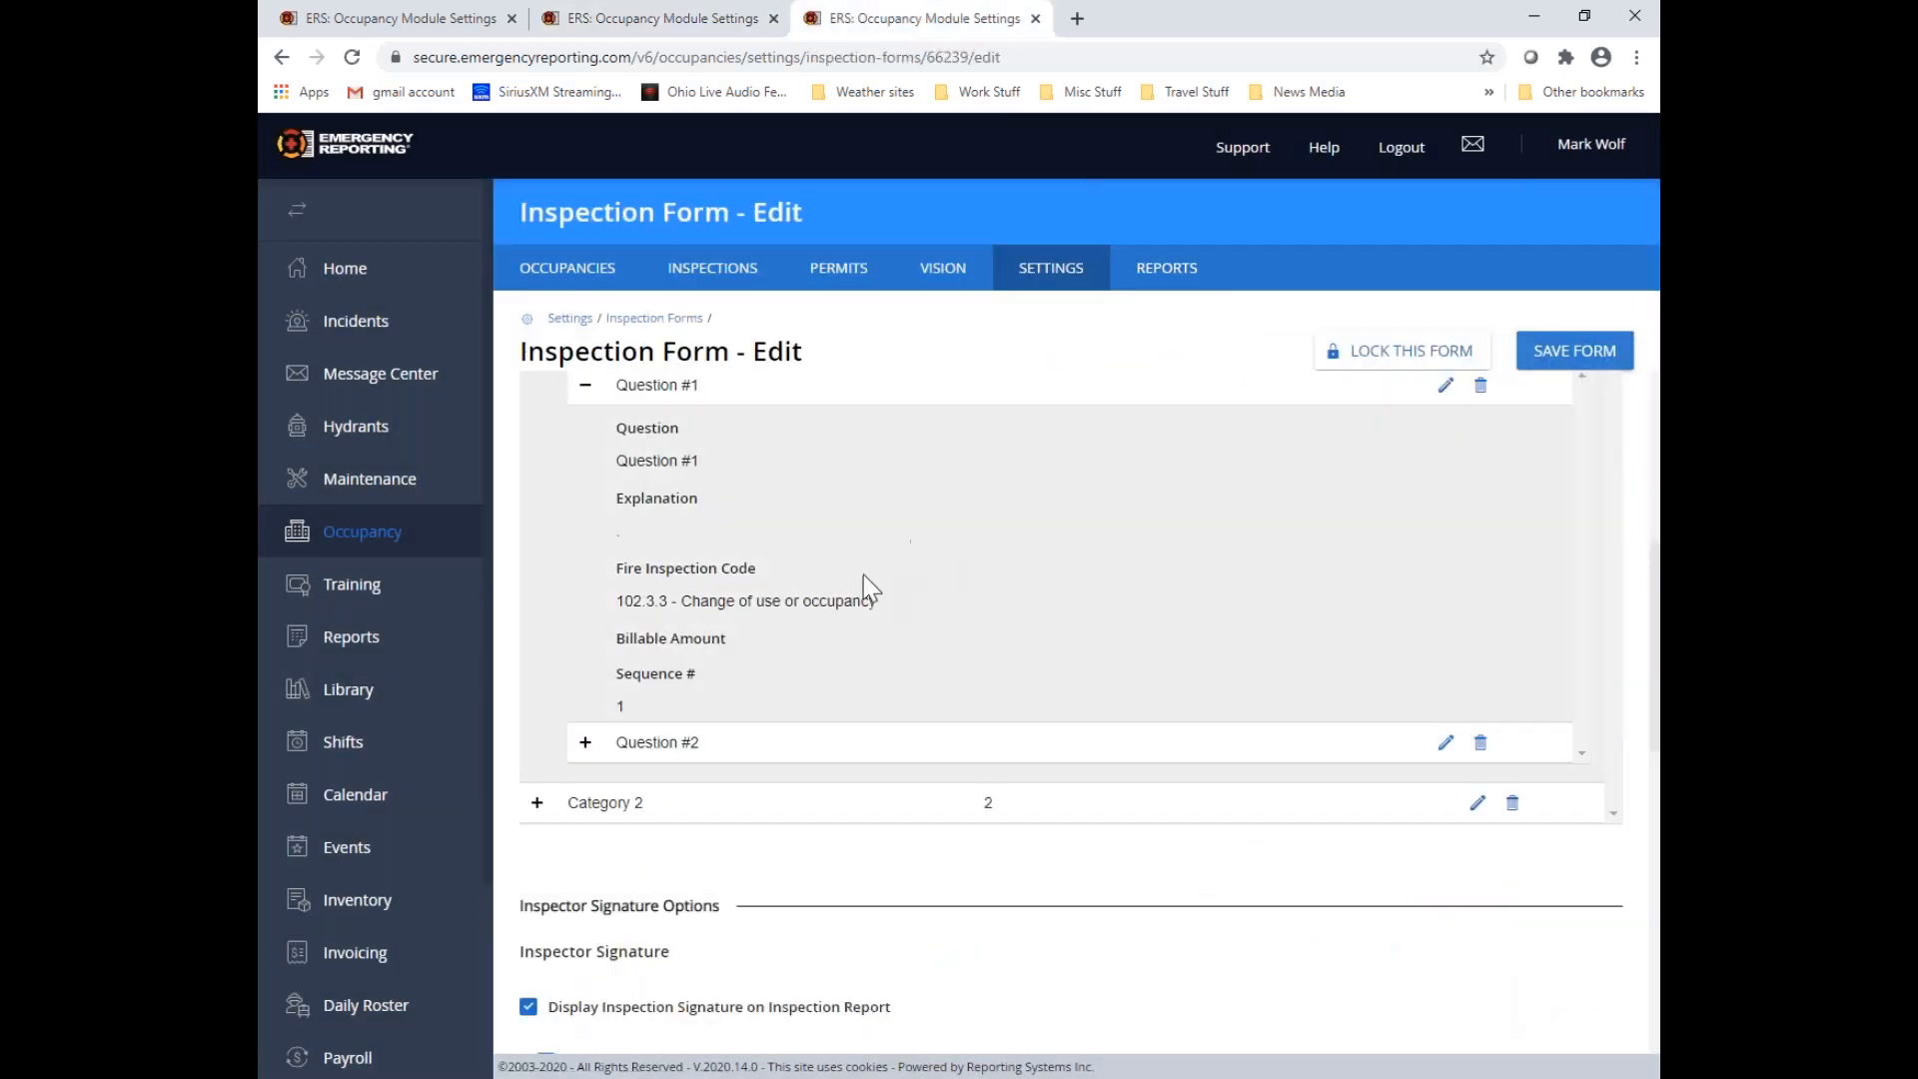
{"action": "scroll", "coordinate": [902, 589], "scroll_direction": "up", "scroll_amount": 3}
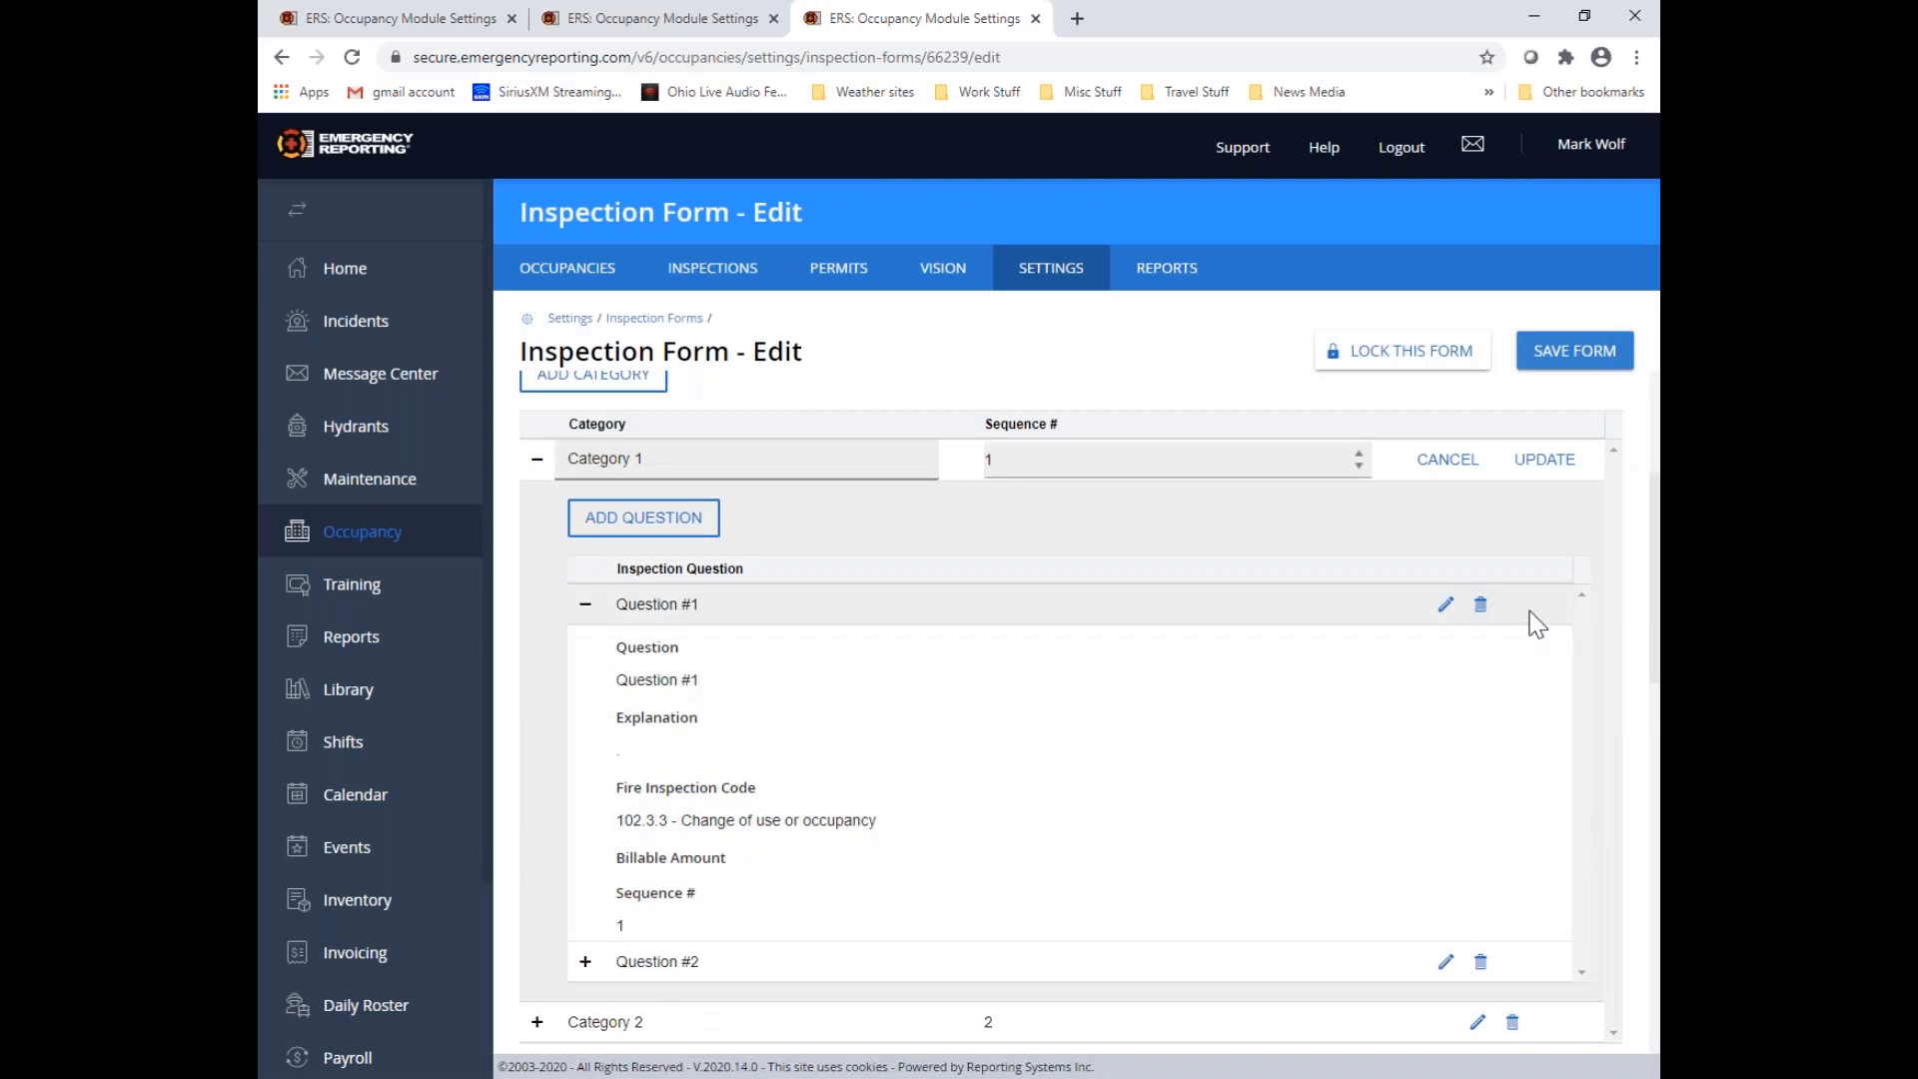
{"action": "left_click", "coordinate": [1447, 607]}
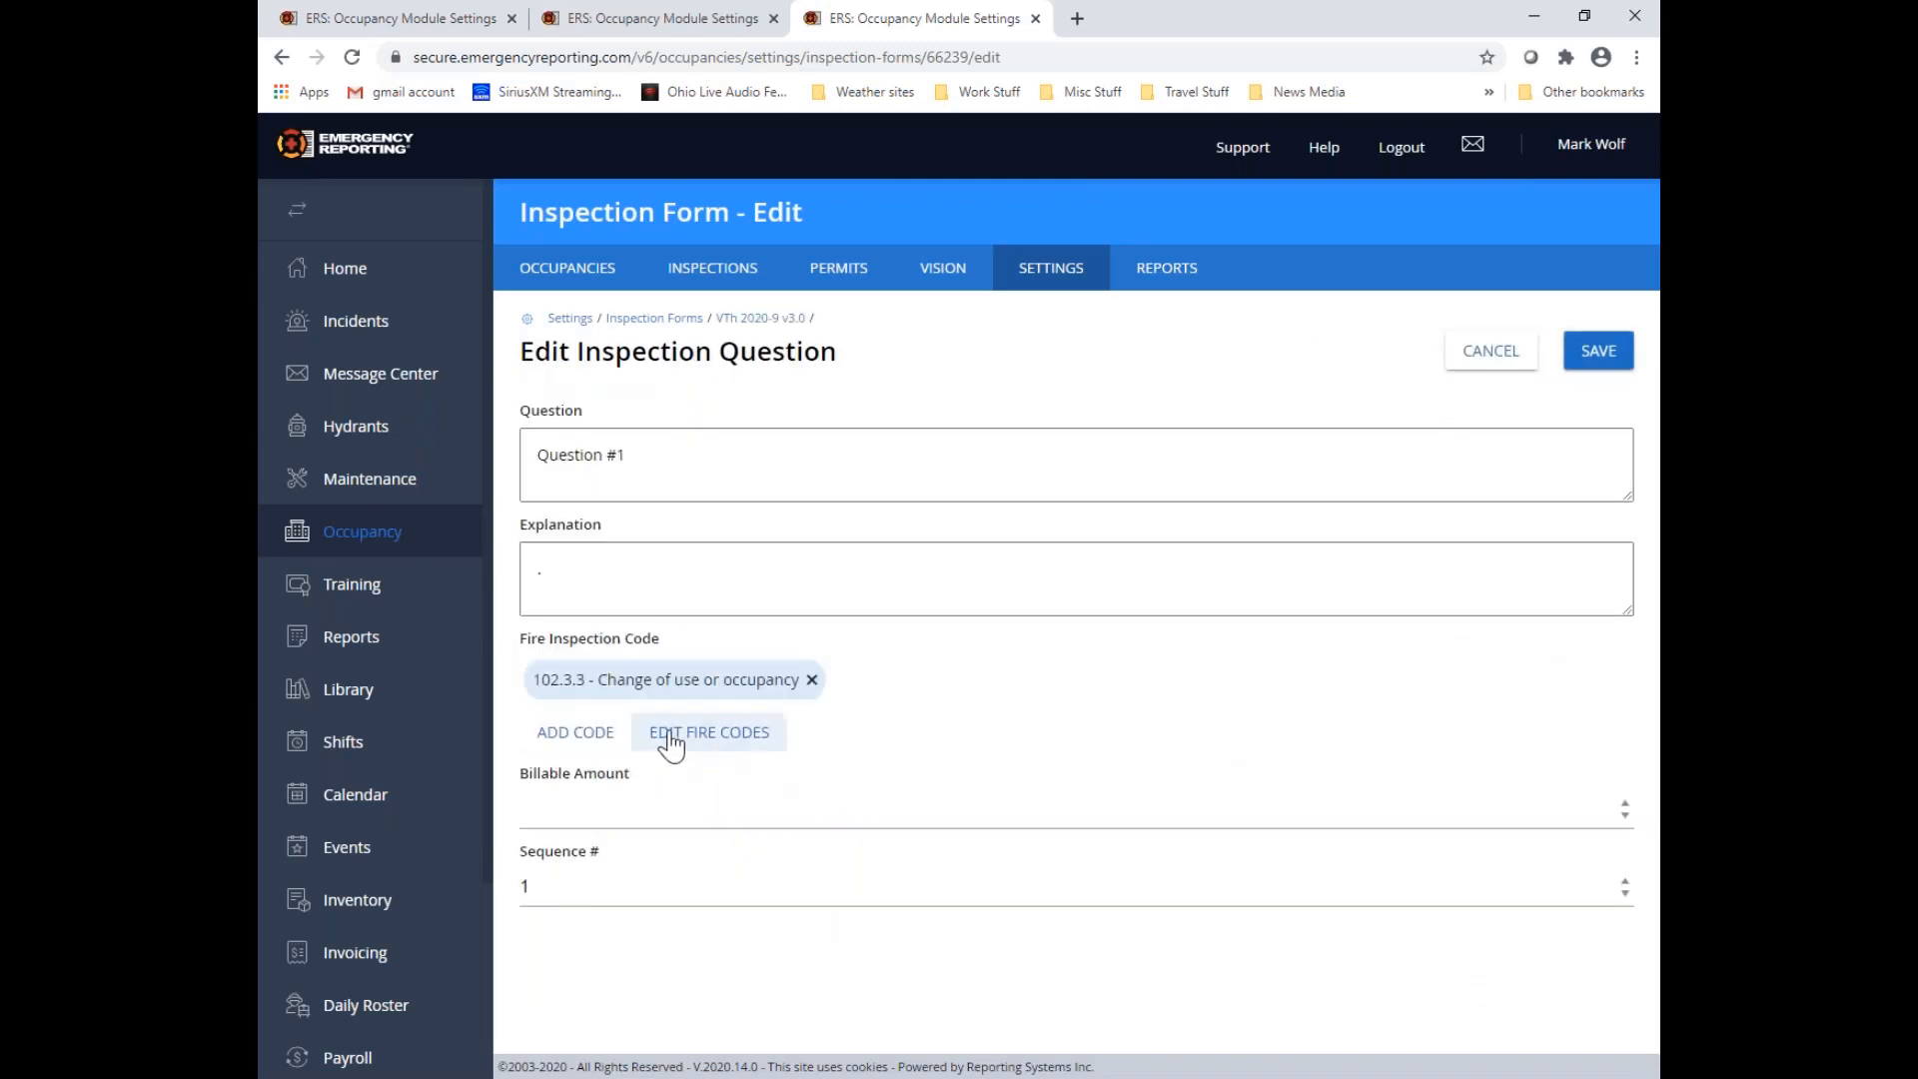
{"action": "left_click", "coordinate": [811, 680]}
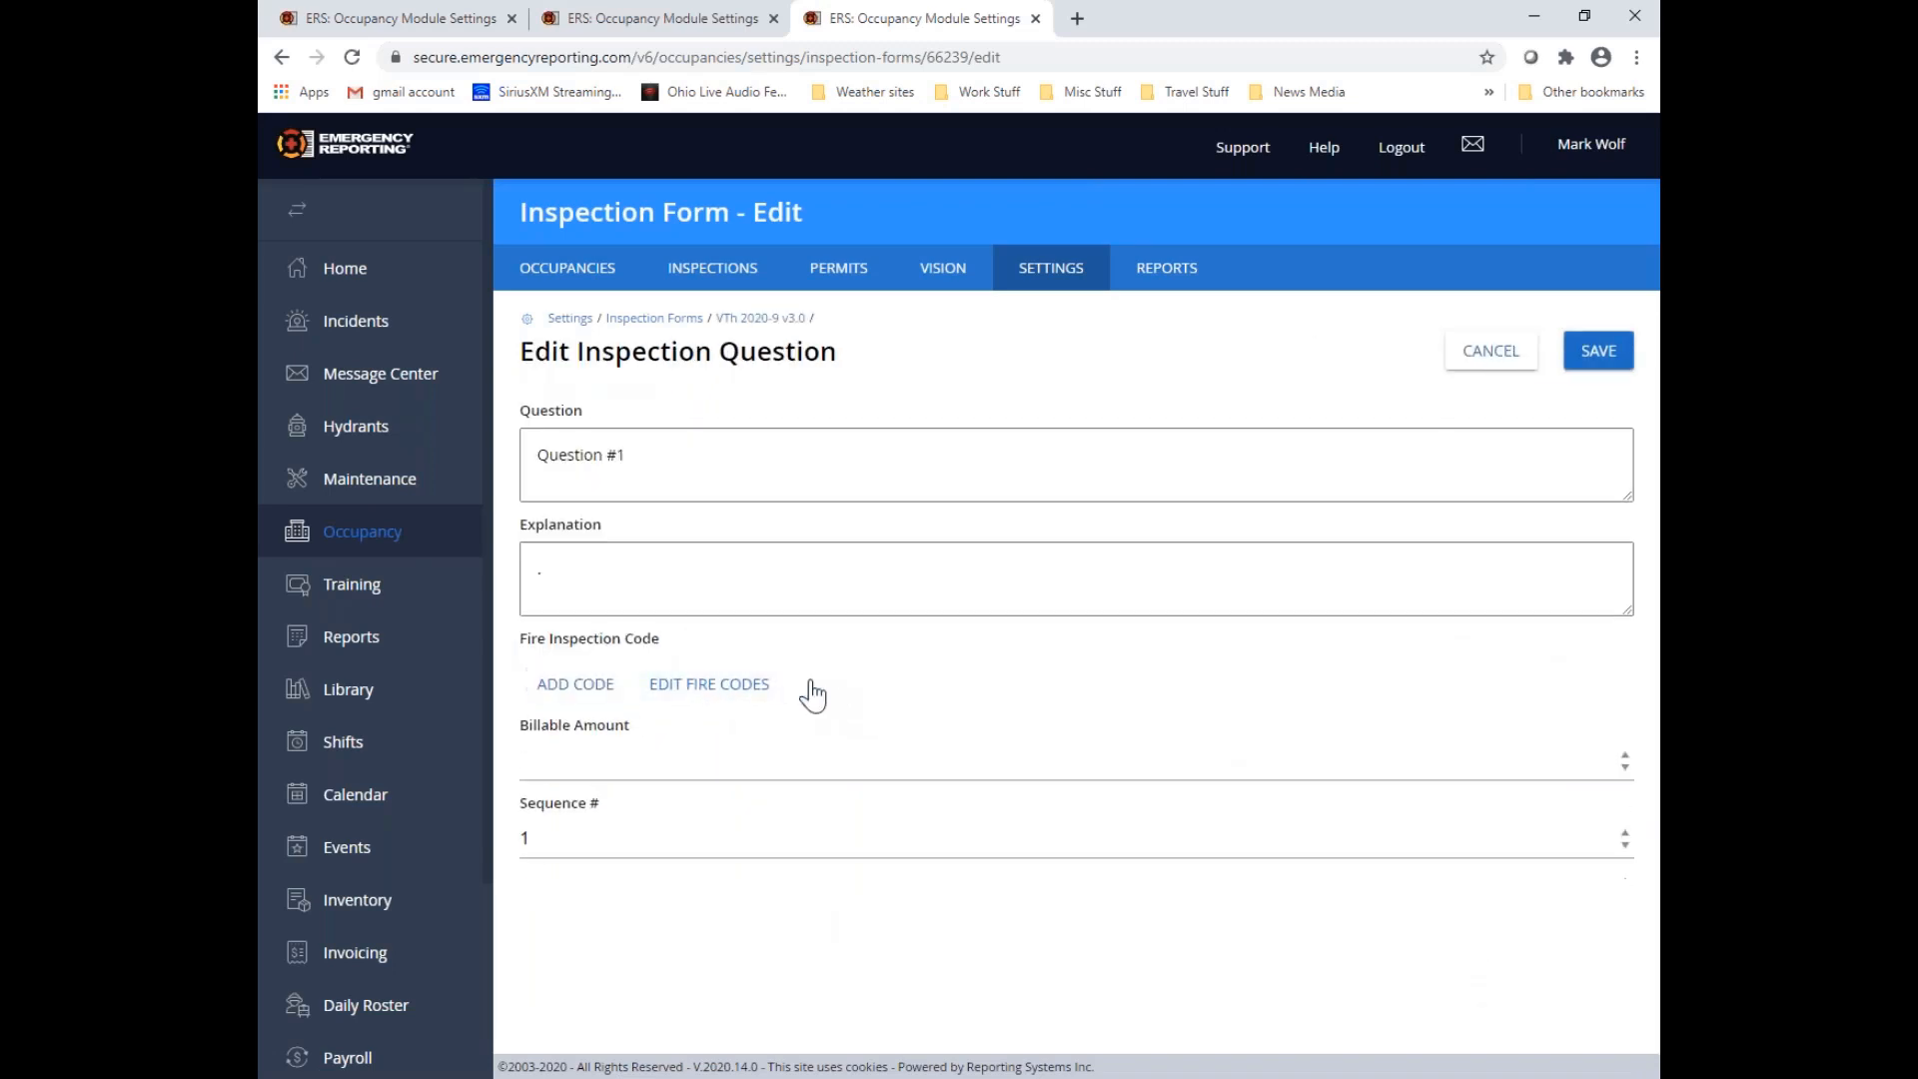
Attach the OFC 2021 code 102.3.2 - Certificate of occupancy to Question #1, save the question and collapse its details
{"action": "left_click", "coordinate": [596, 699]}
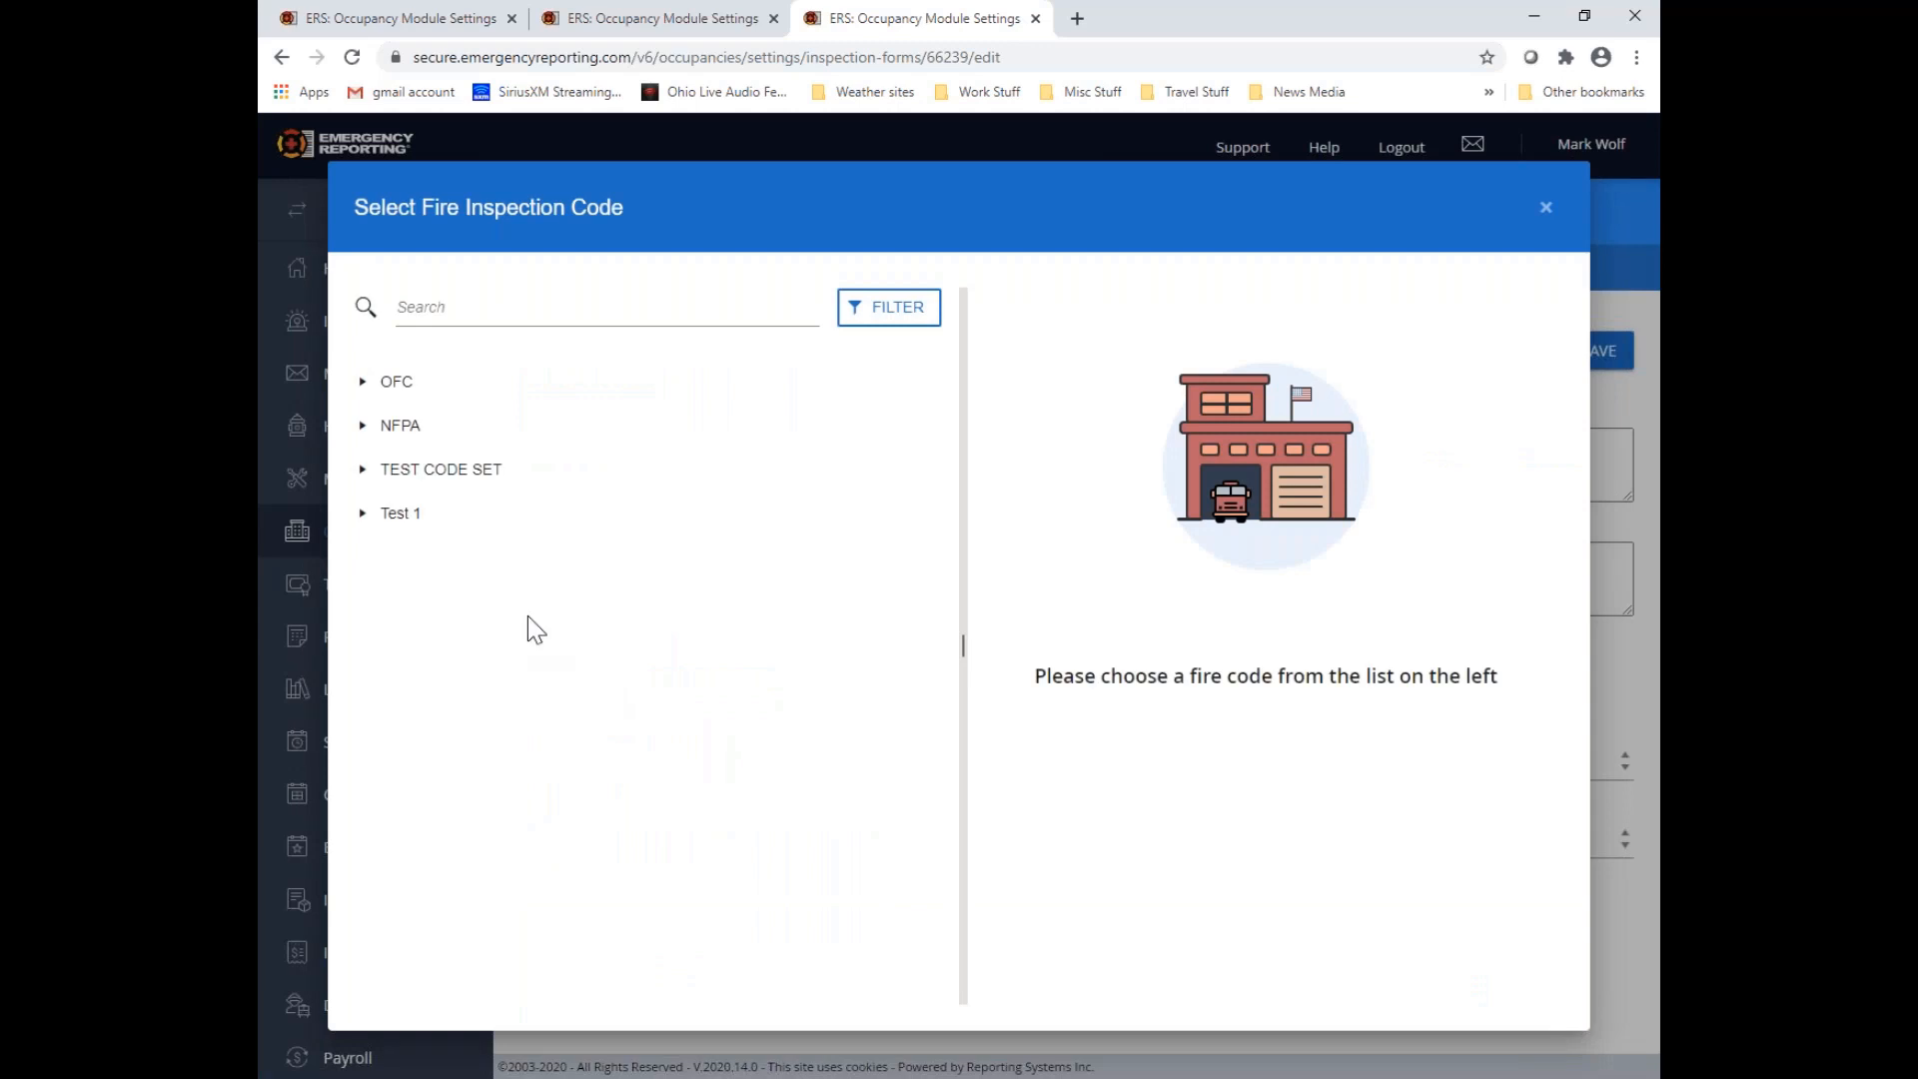
{"action": "left_click", "coordinate": [364, 382]}
{"action": "left_click", "coordinate": [381, 426]}
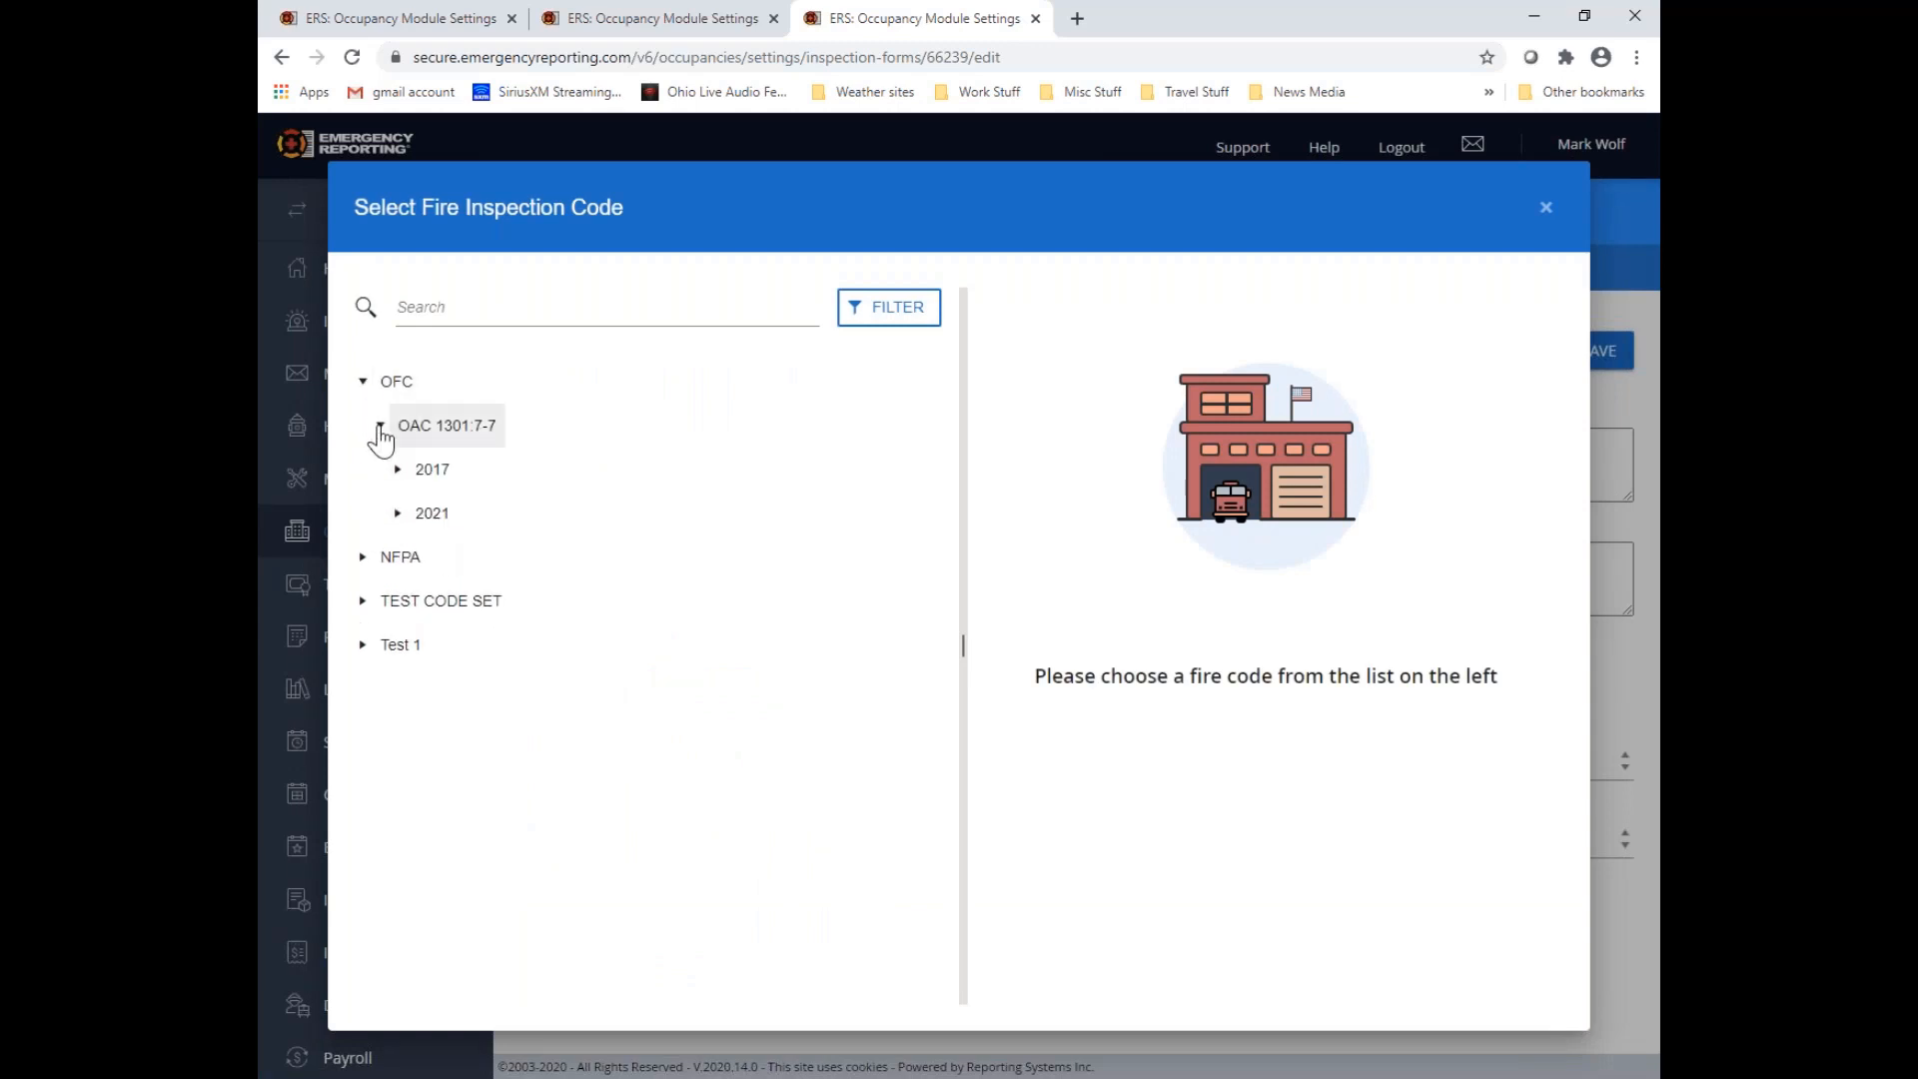
{"action": "left_click", "coordinate": [397, 514]}
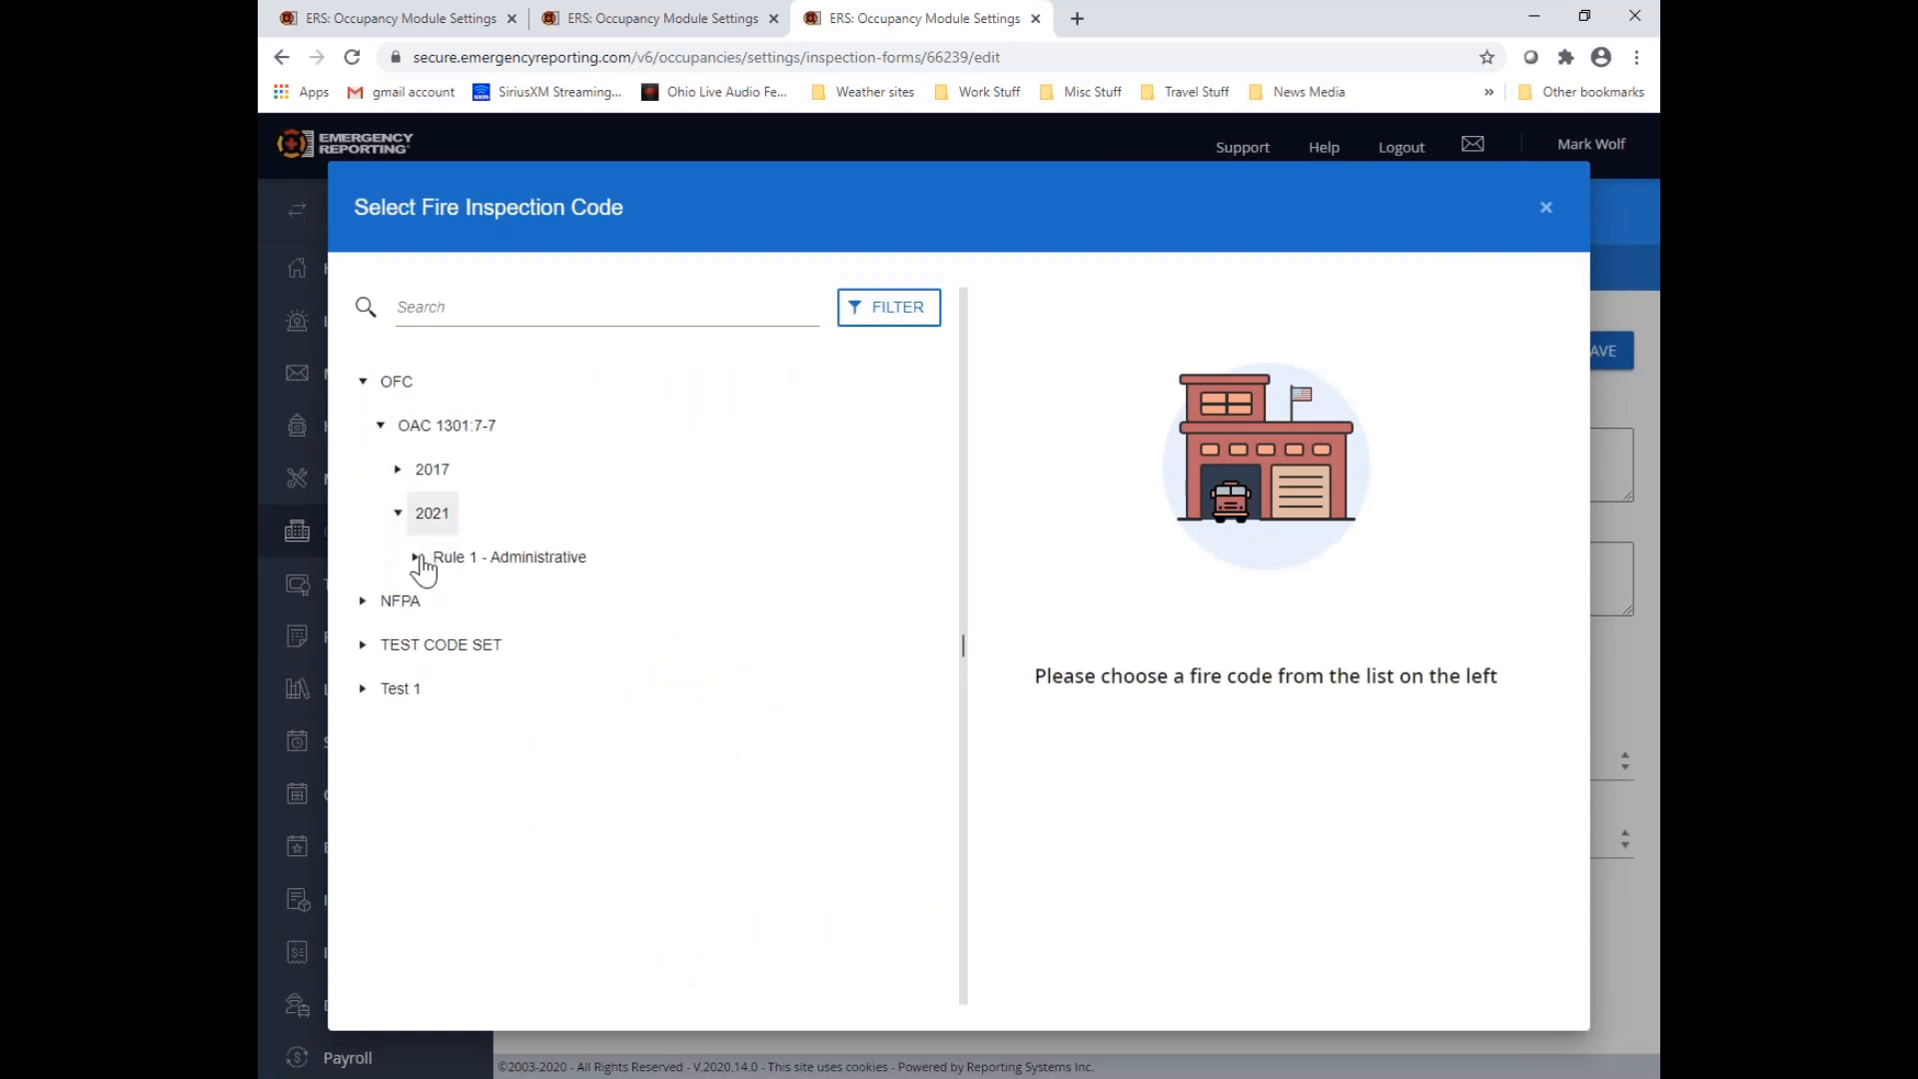
{"action": "left_click", "coordinate": [417, 557]}
{"action": "left_click", "coordinate": [433, 600]}
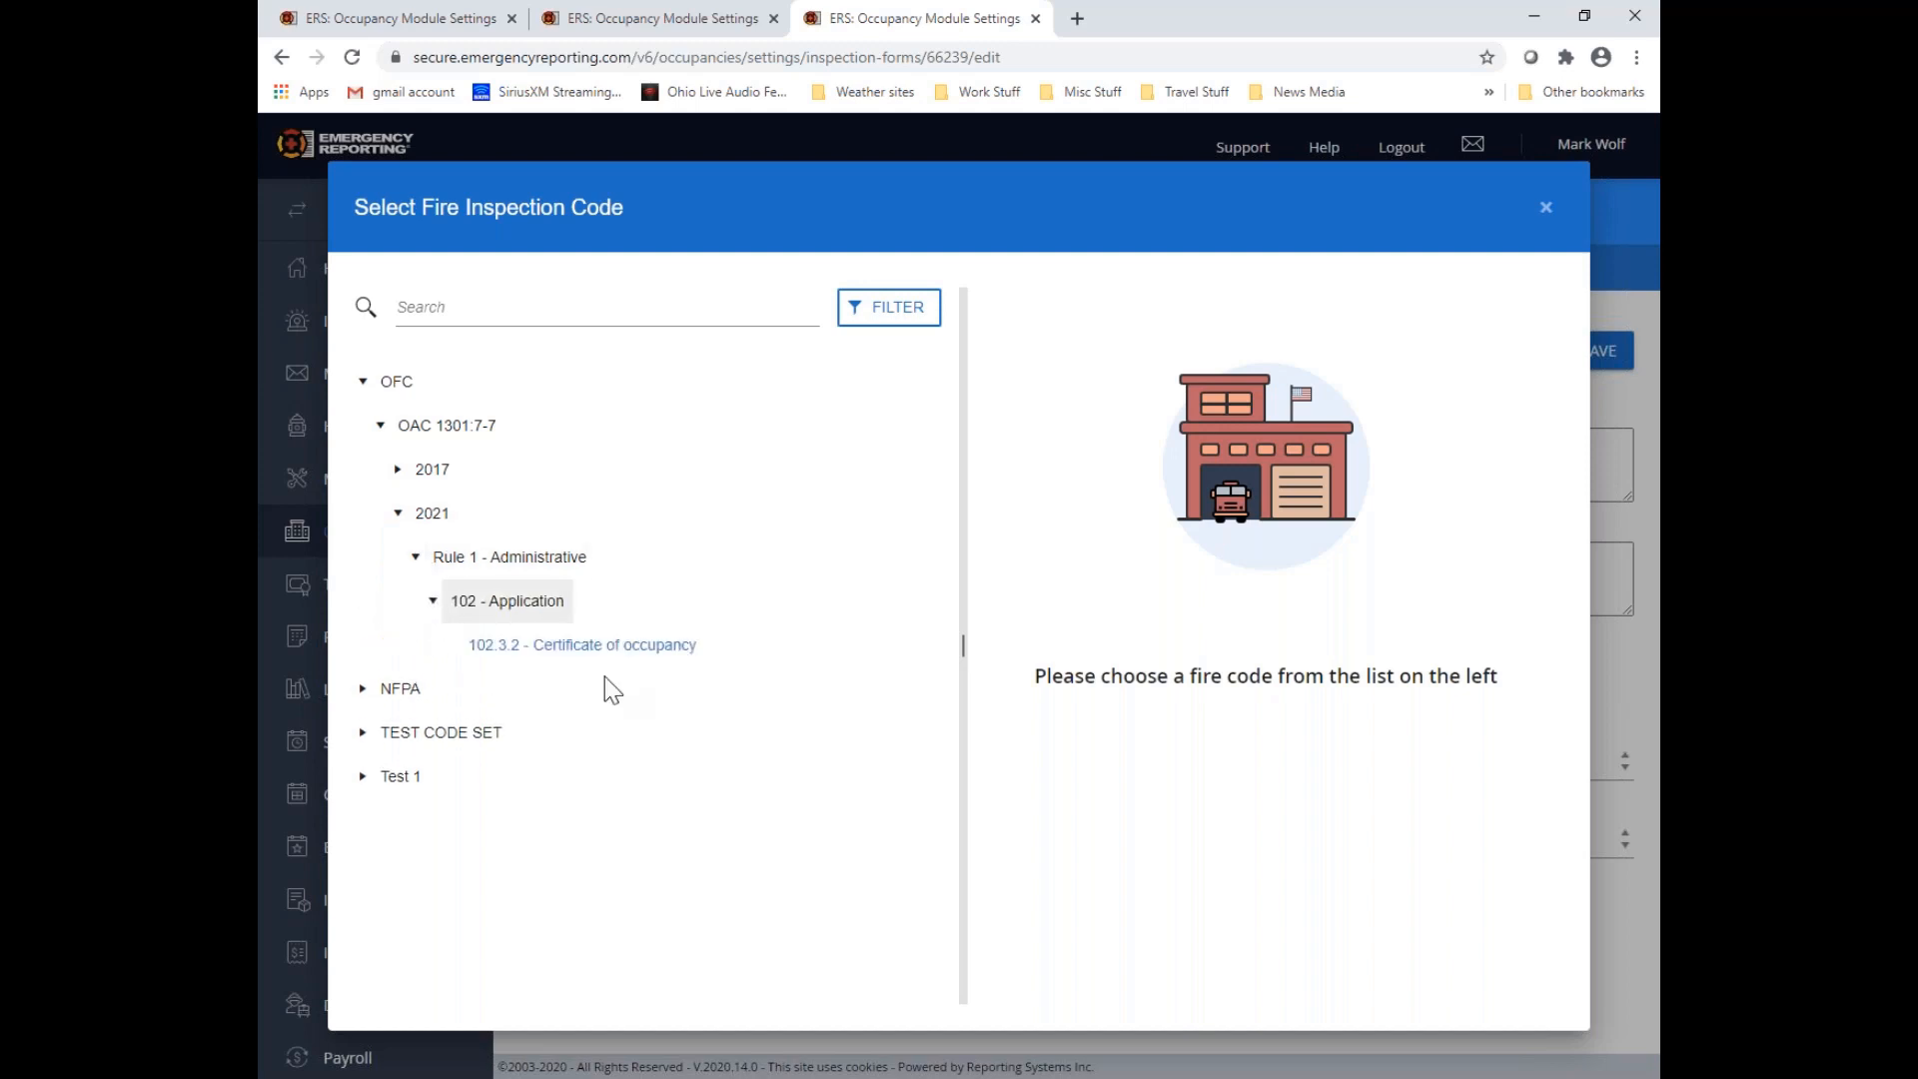
{"action": "left_click", "coordinate": [613, 646]}
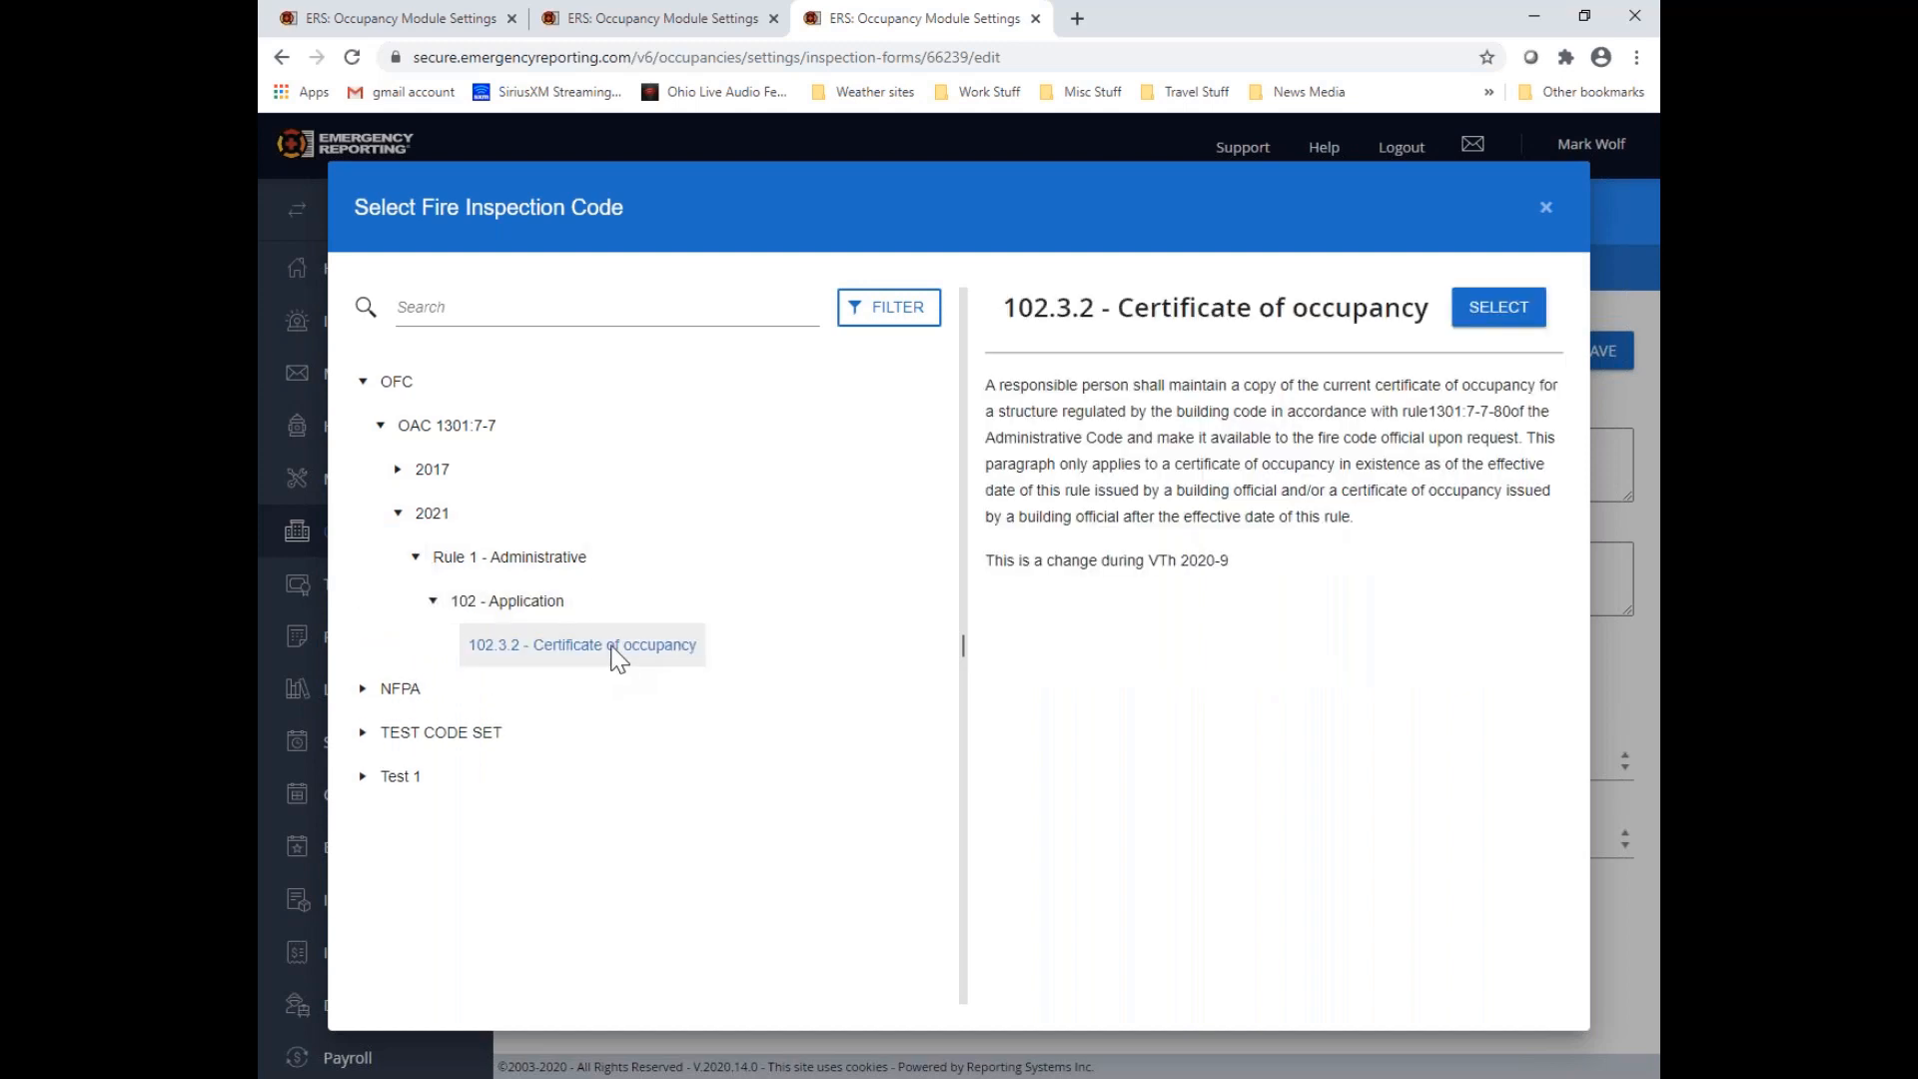
{"action": "left_click_drag", "start_coordinate": [988, 560], "coordinate": [1259, 599]}
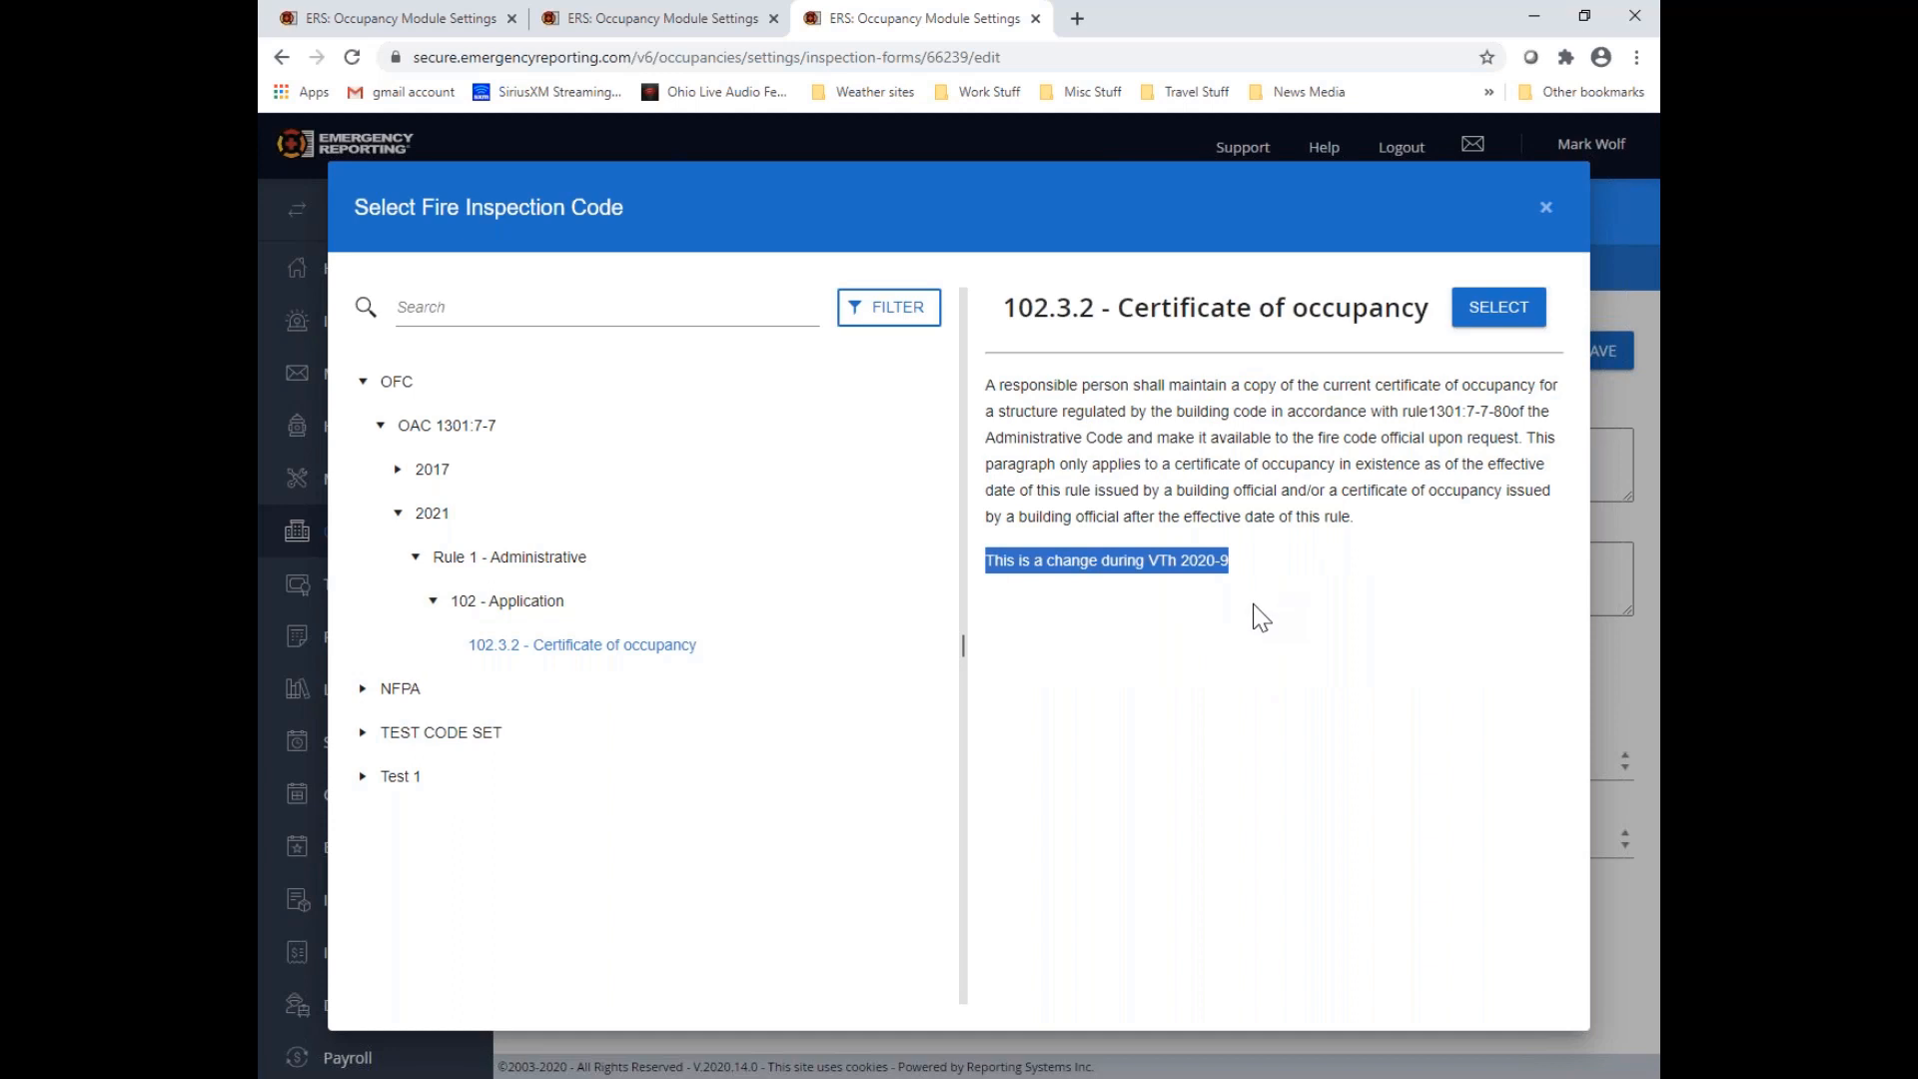
{"action": "left_click", "coordinate": [1499, 308]}
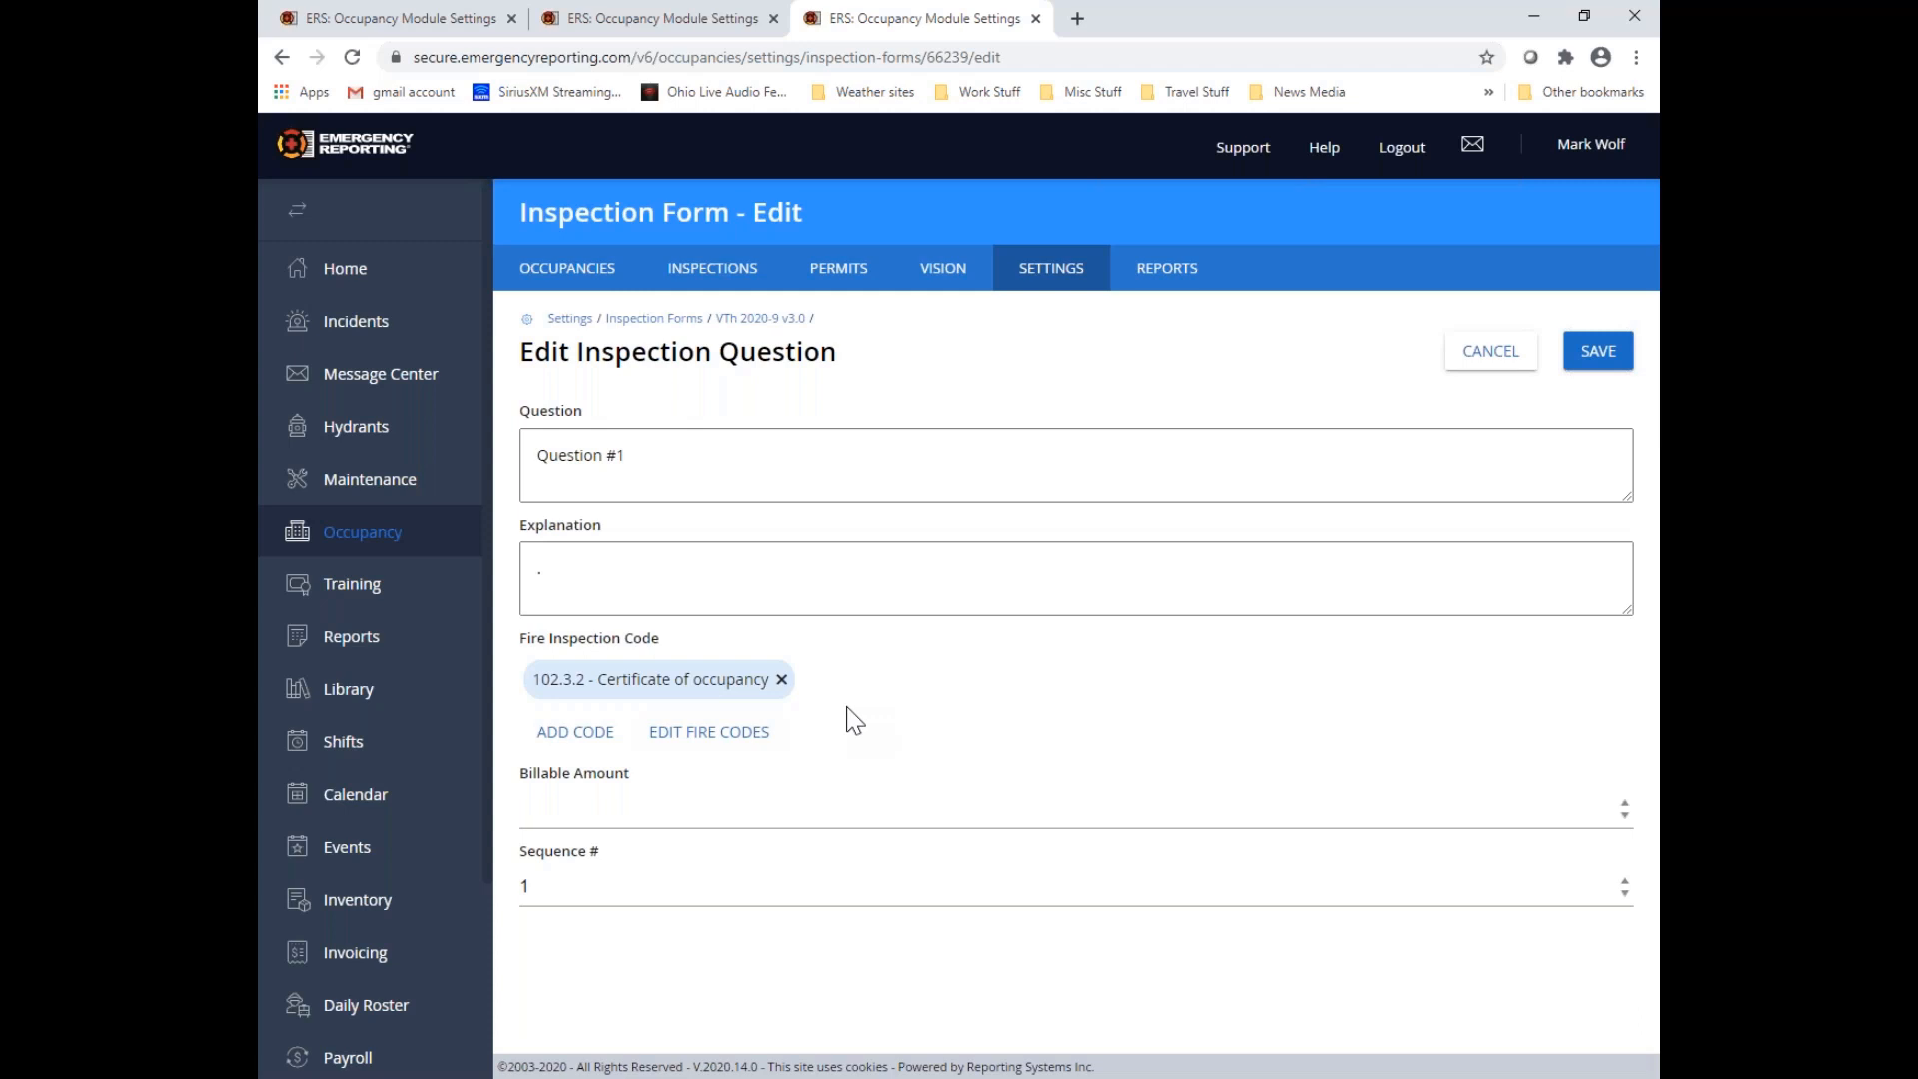
{"action": "left_click", "coordinate": [1602, 361]}
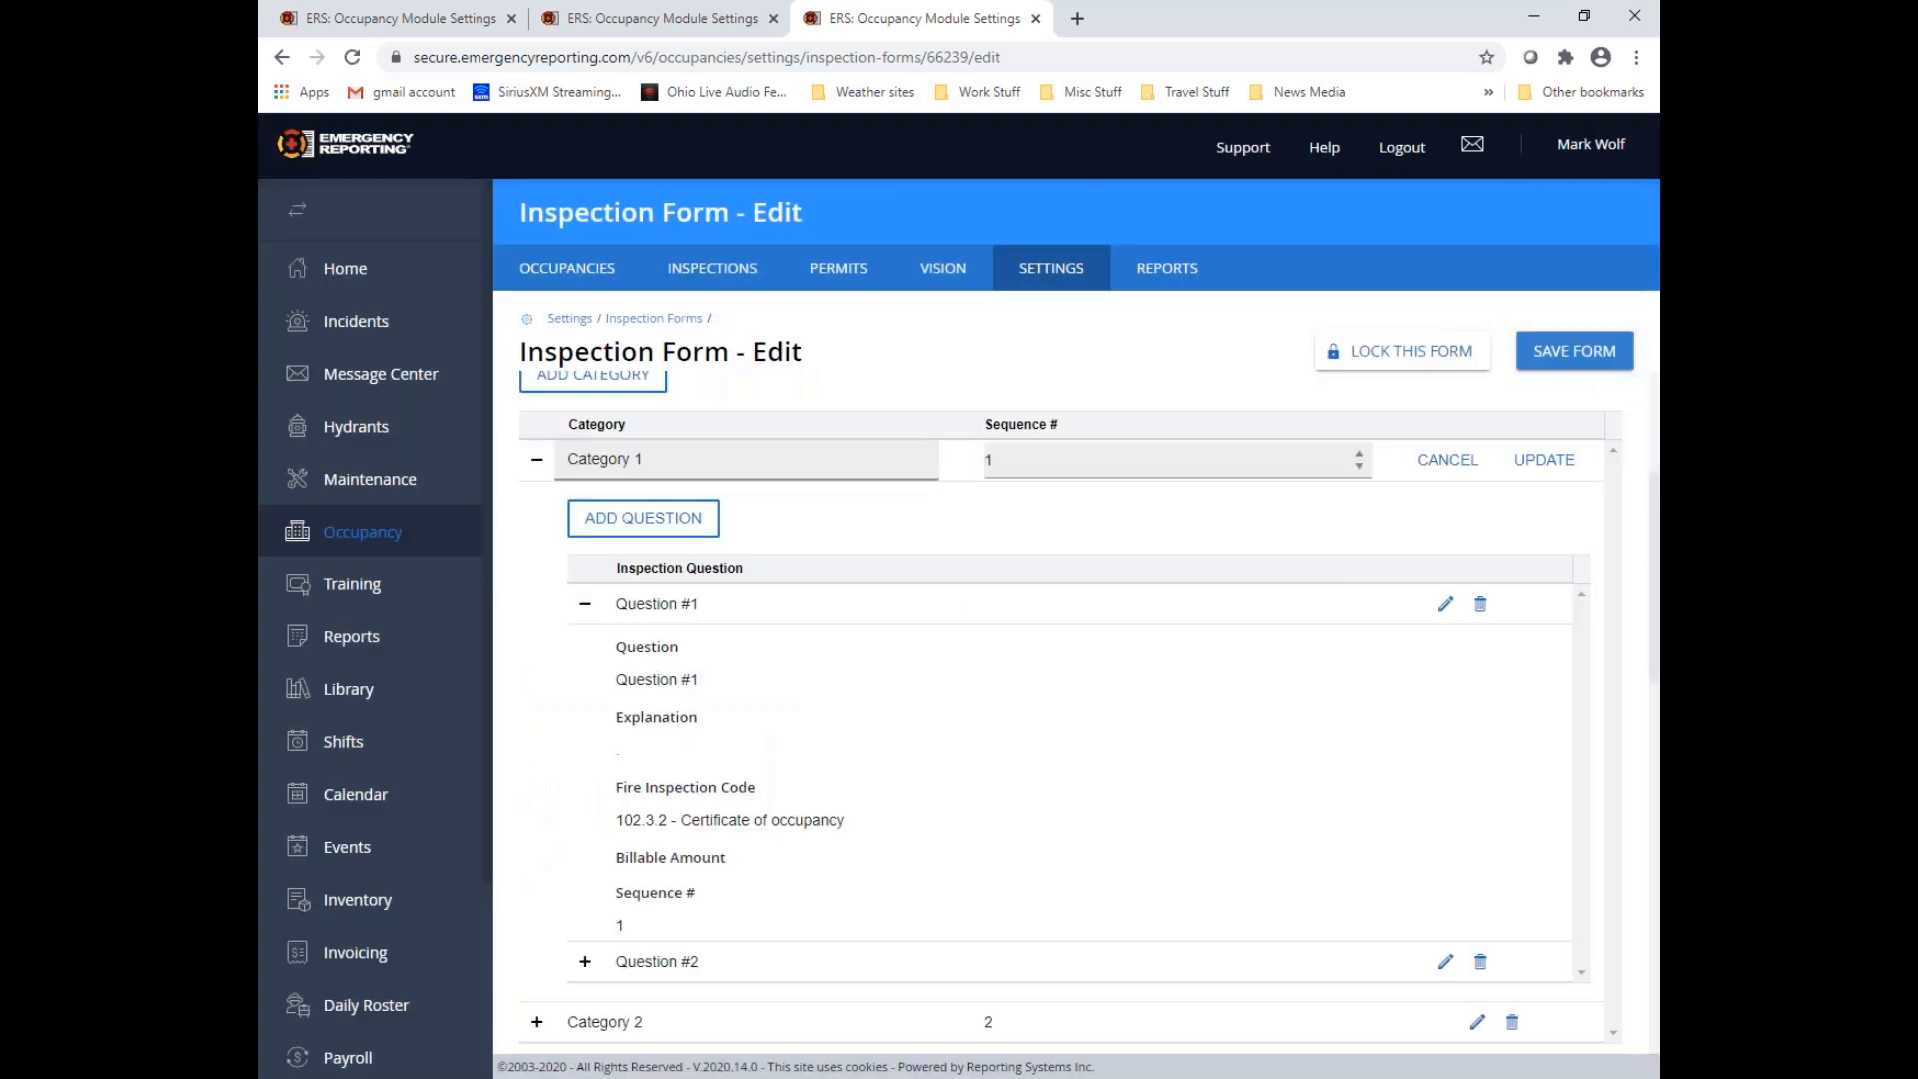
{"action": "left_click", "coordinate": [585, 603]}
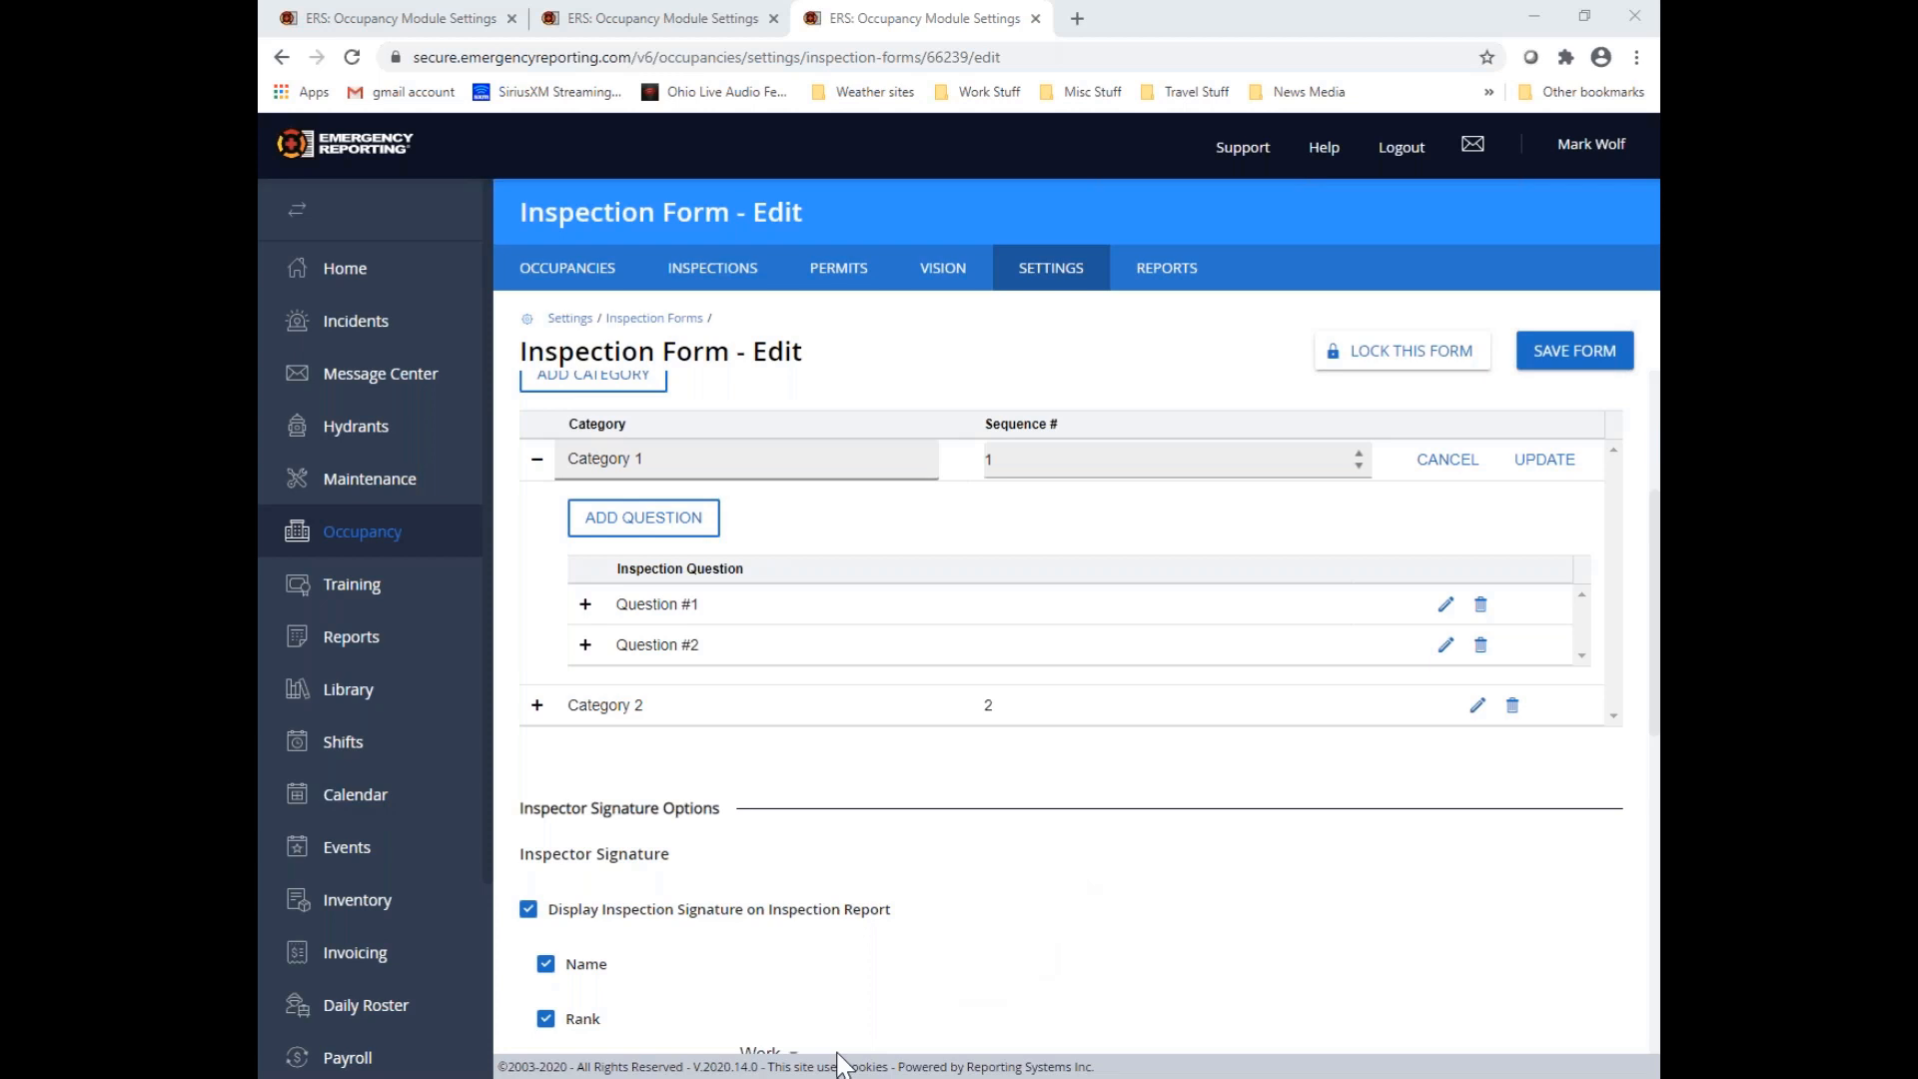
Leave the inspection form and open the Fire Inspection Codes list from the occupancy module settings
{"action": "scroll", "coordinate": [1374, 557], "scroll_direction": "up", "scroll_amount": 3}
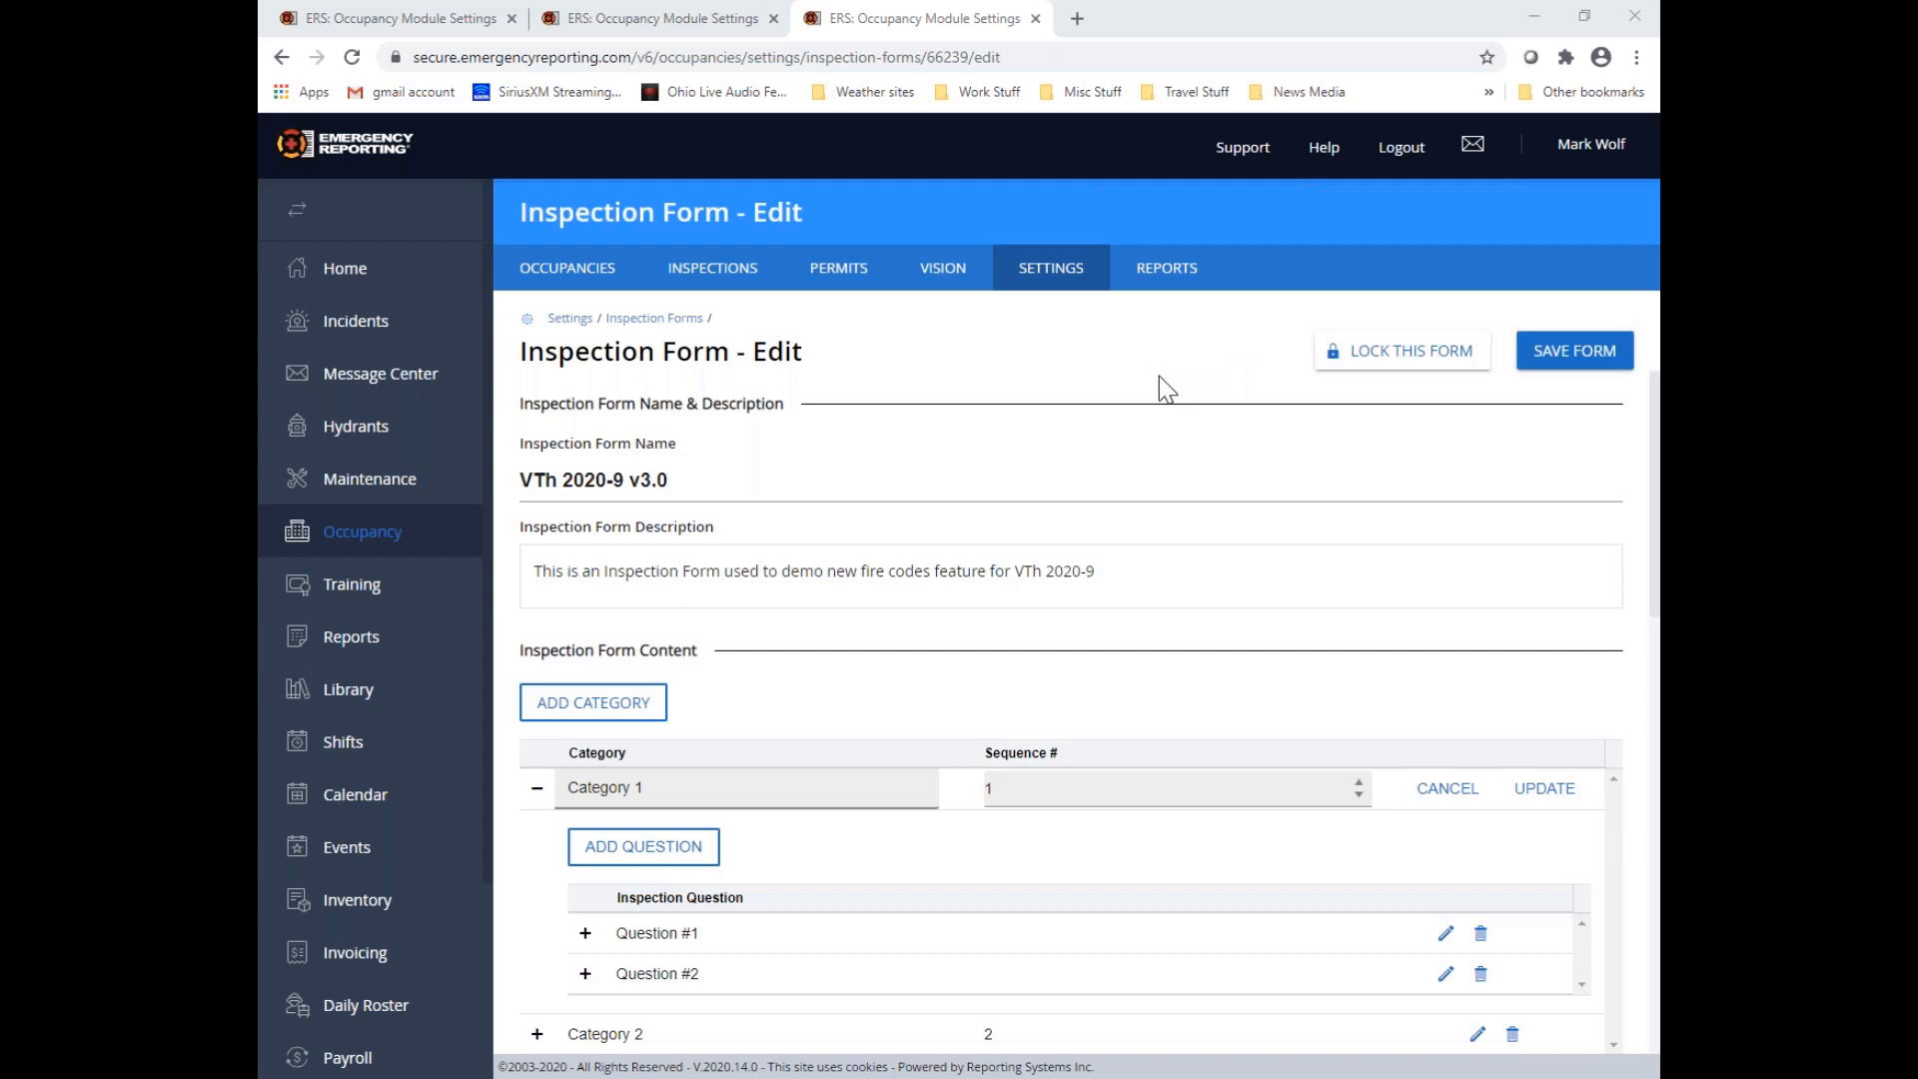
{"action": "left_click", "coordinate": [1061, 284]}
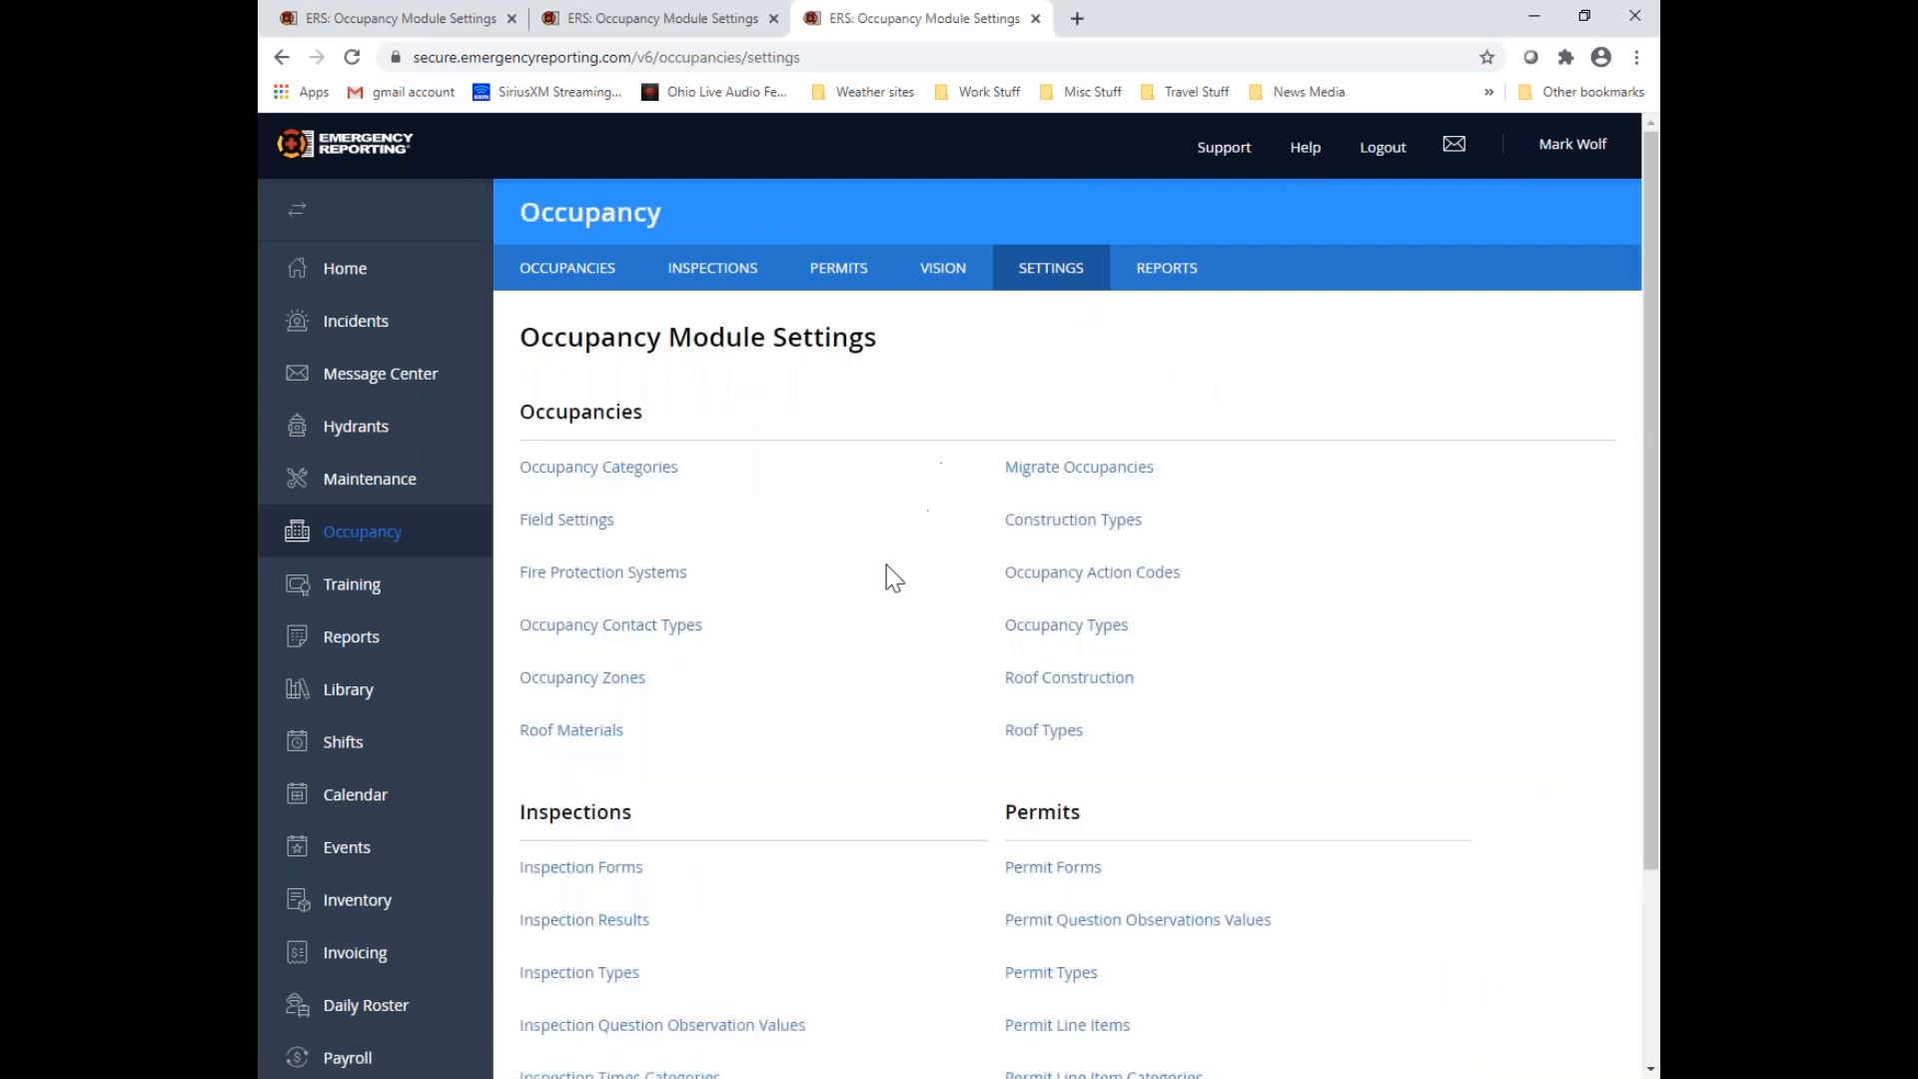
{"action": "scroll", "coordinate": [885, 565], "scroll_direction": "down", "scroll_amount": 3}
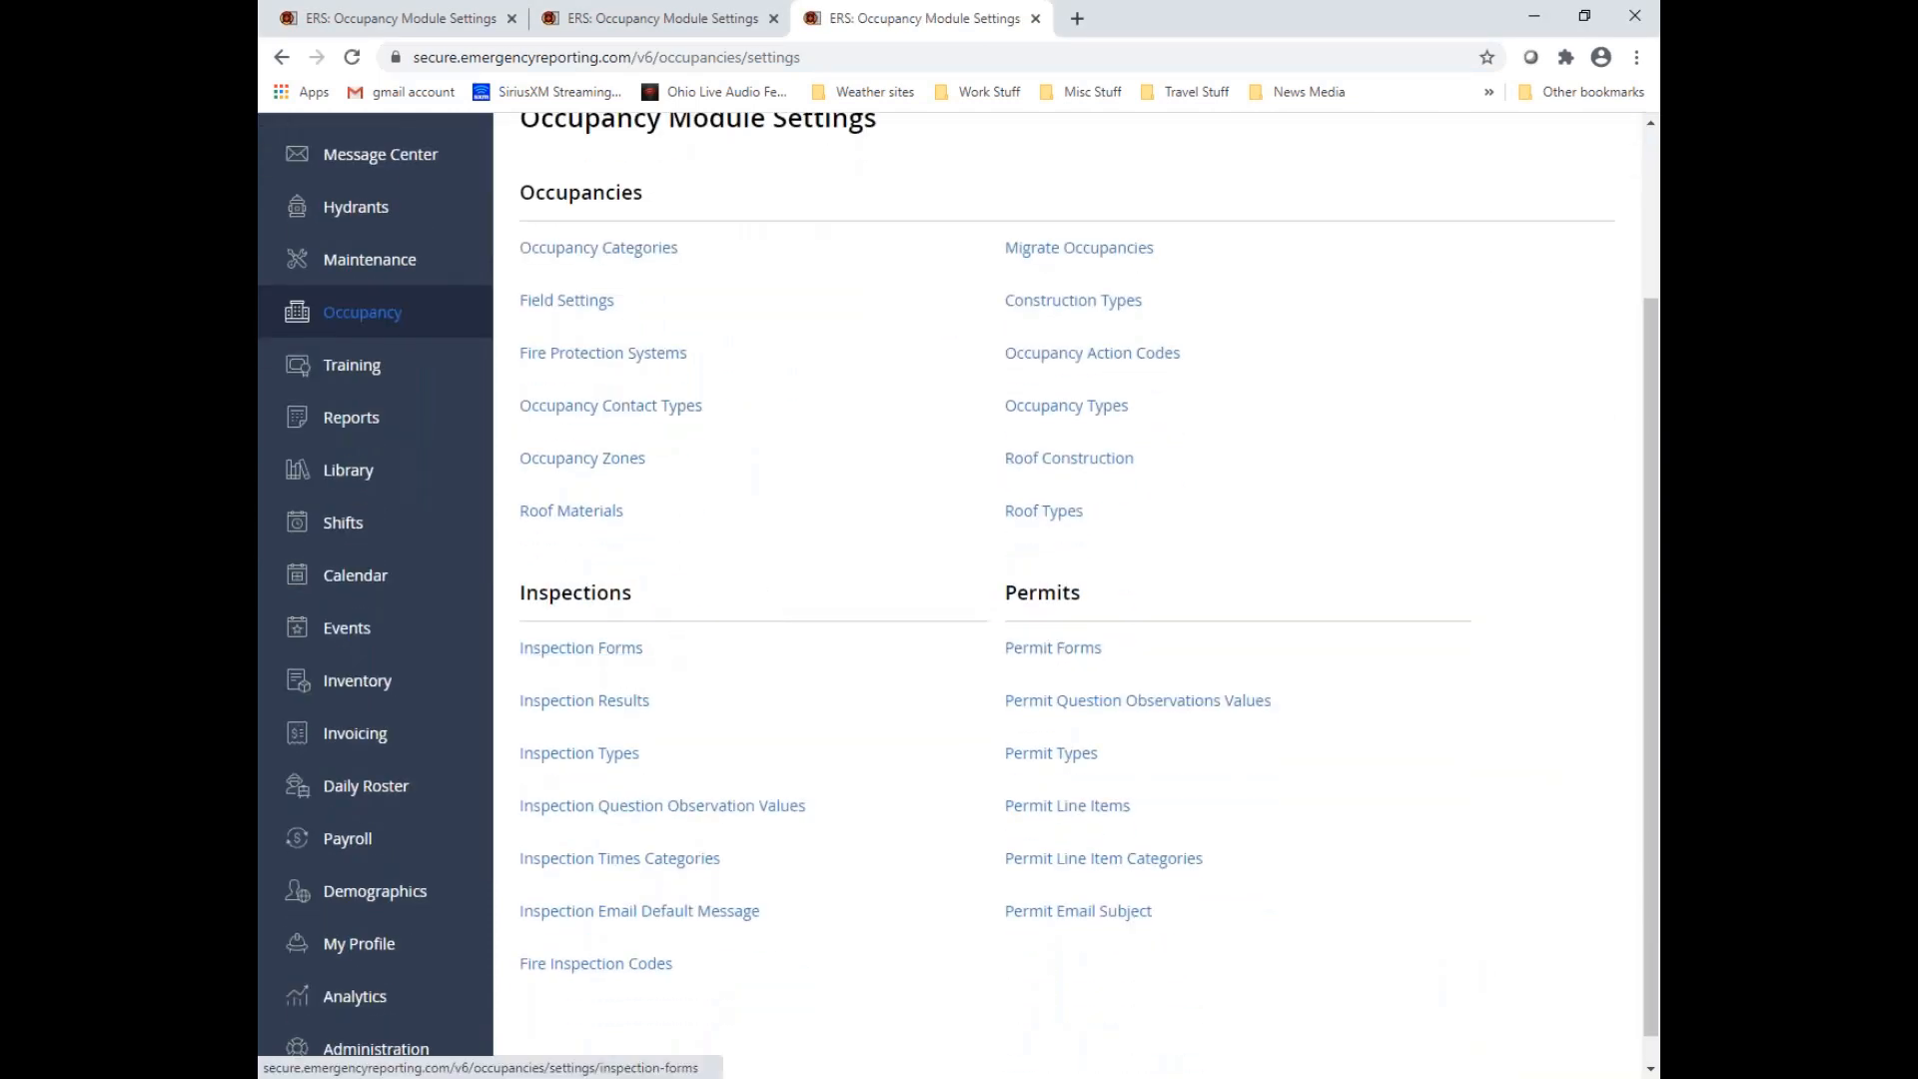
{"action": "left_click", "coordinate": [599, 965]}
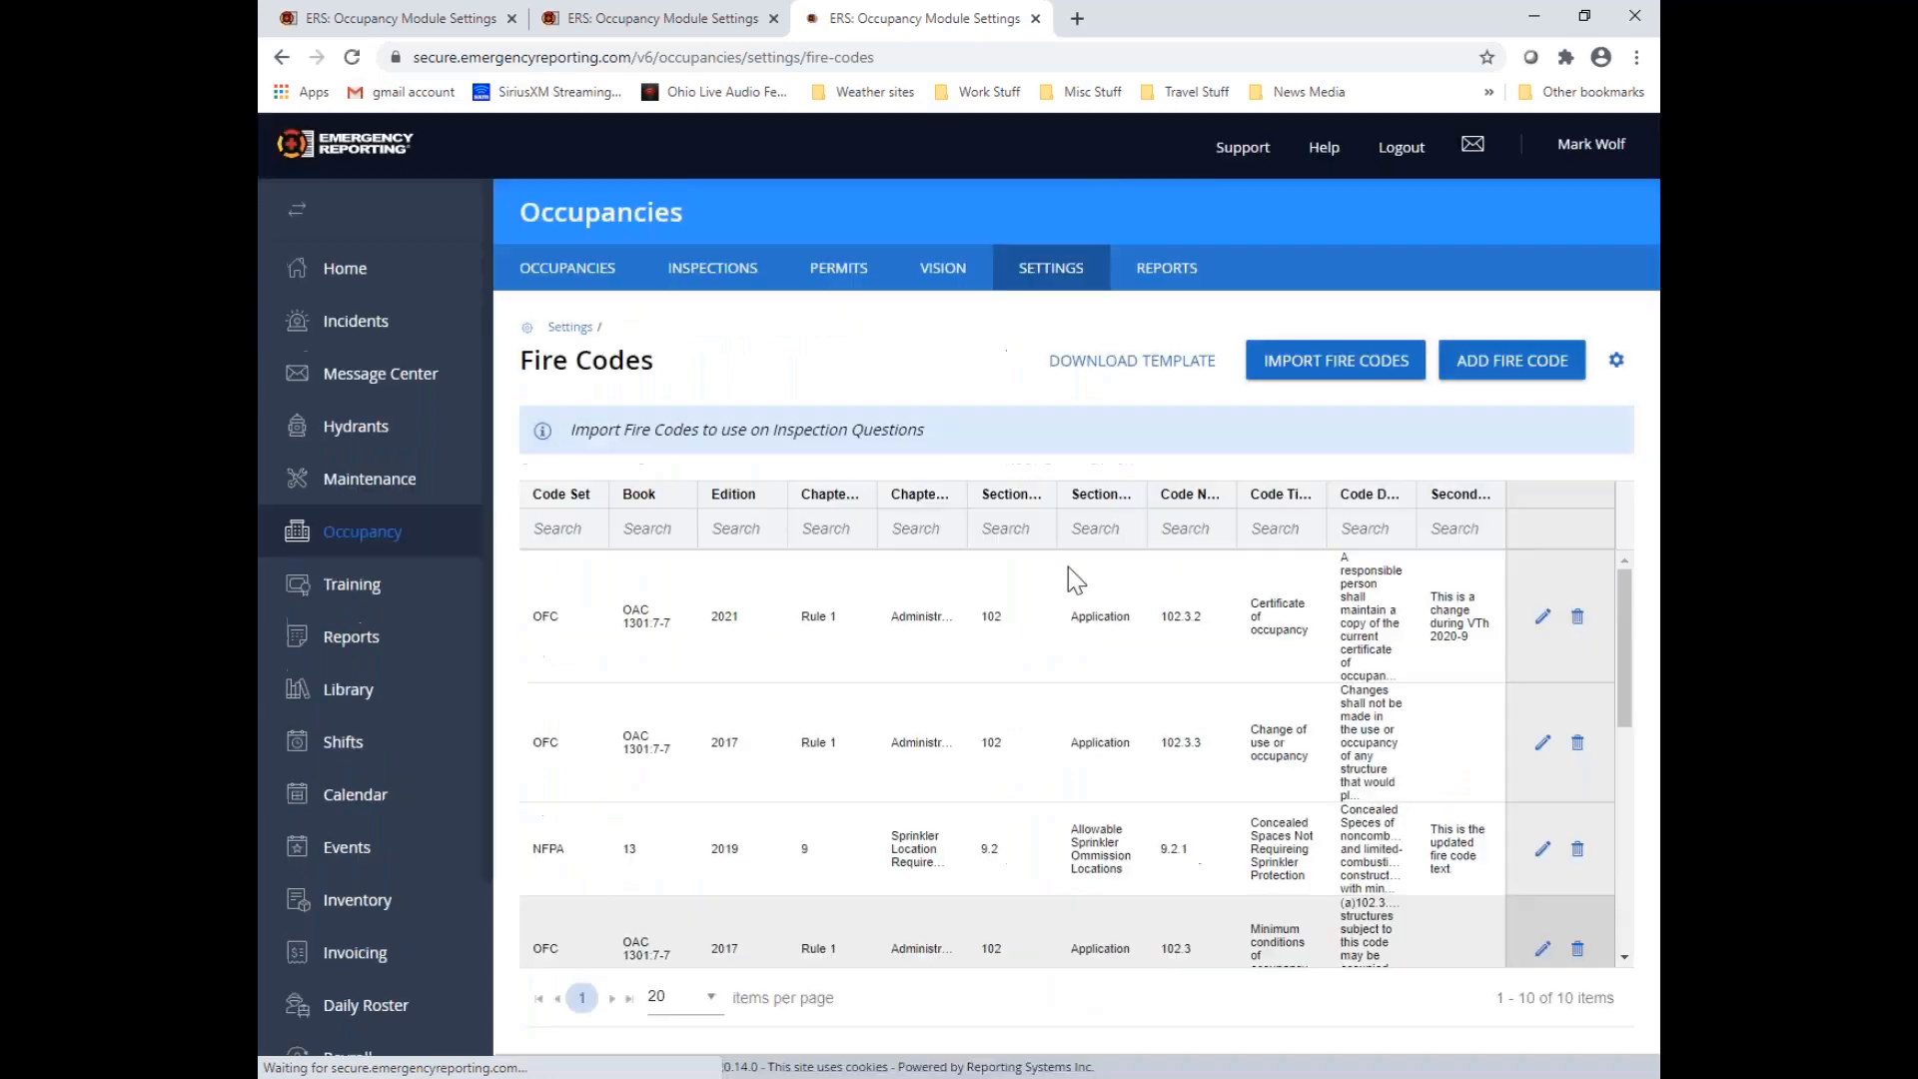